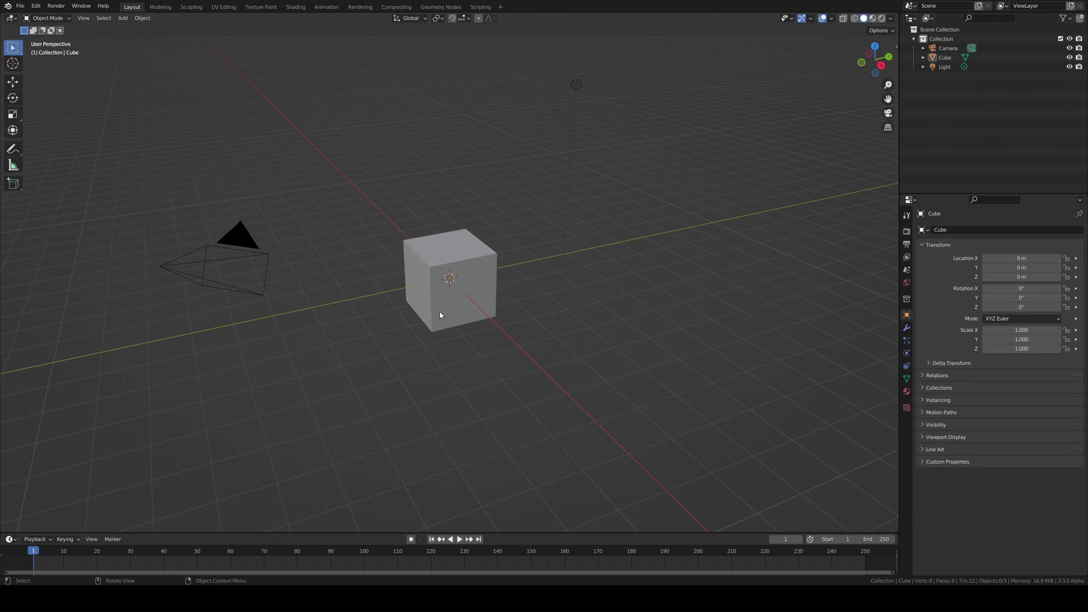
- Give the cube a level-3 Subdivision Surface and apply it permanently
middle_click_drag(440, 311, 448, 309)
left_click(453, 320)
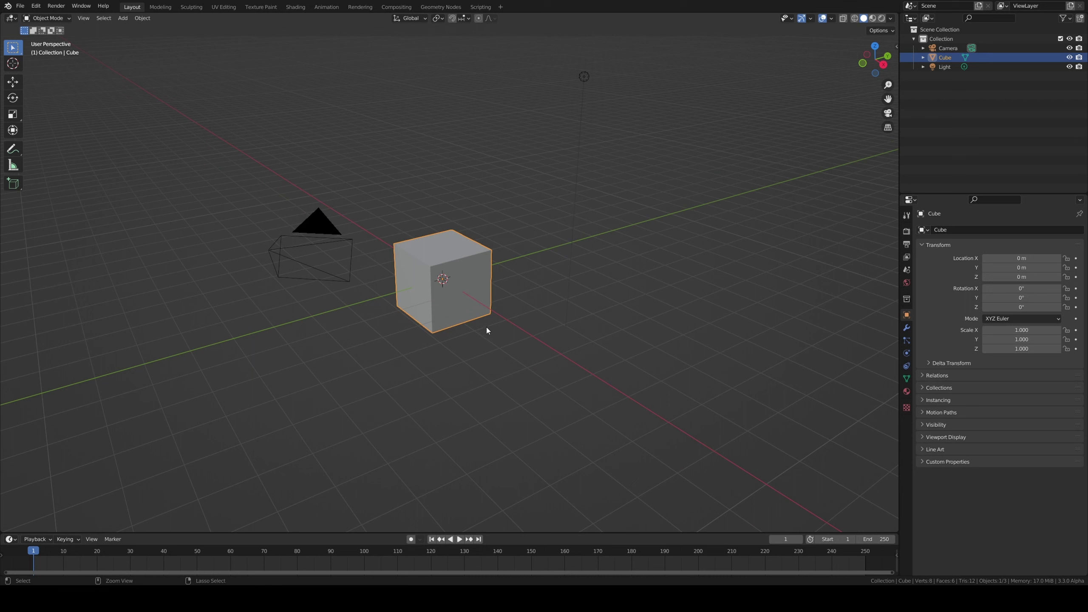
key("ctrl+3")
left_click(907, 327)
key("ctrl+a")
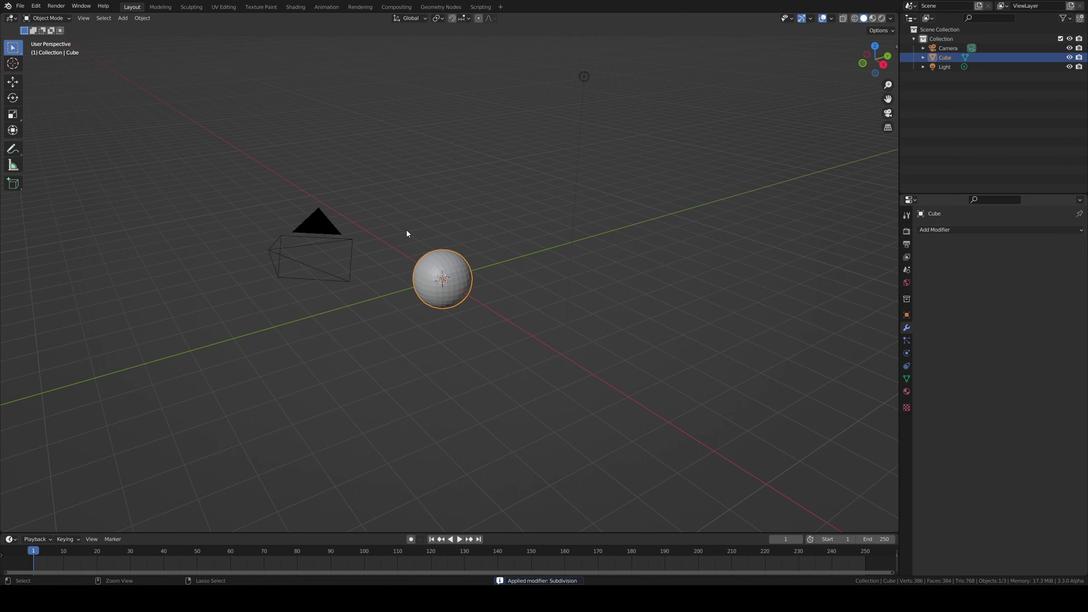
- Add another Subdivision Surface modifier to the sphere and apply it
key("ctrl+1")
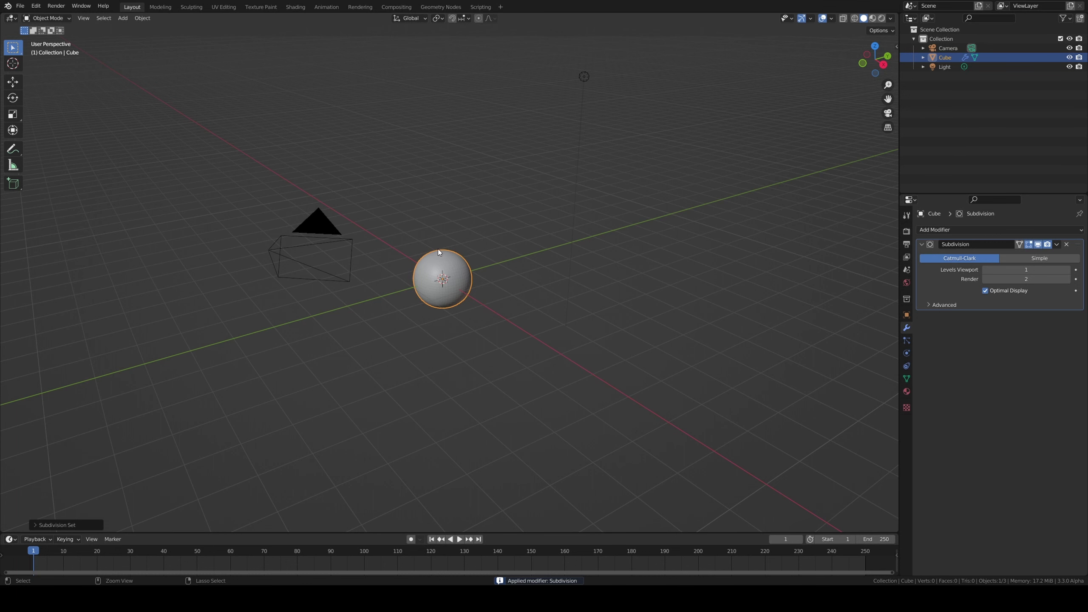
key("ctrl+1")
scroll(476, 279, "up", 6)
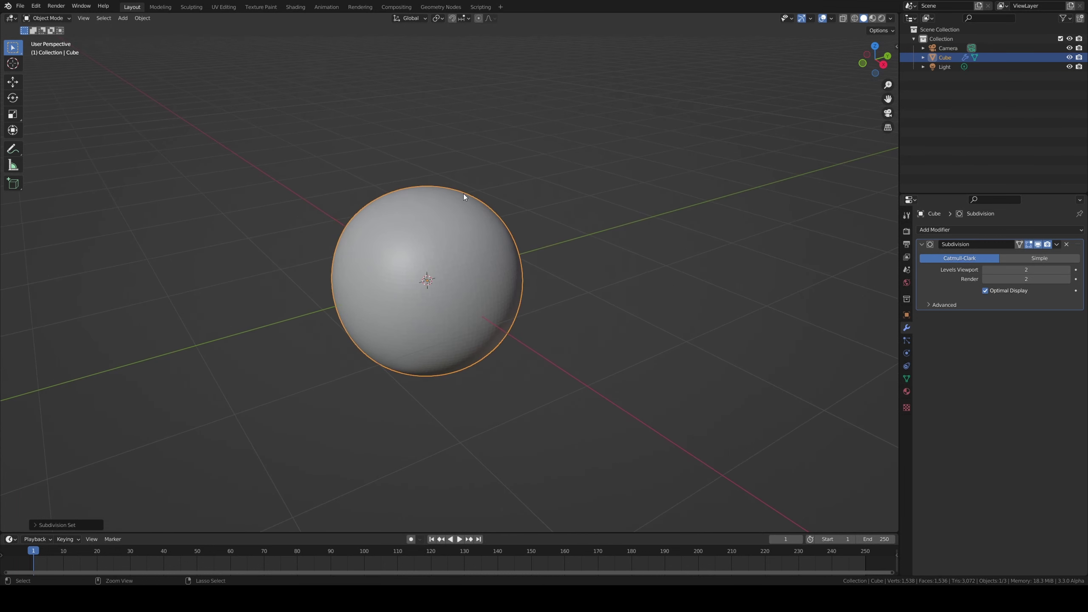
key("ctrl+a")
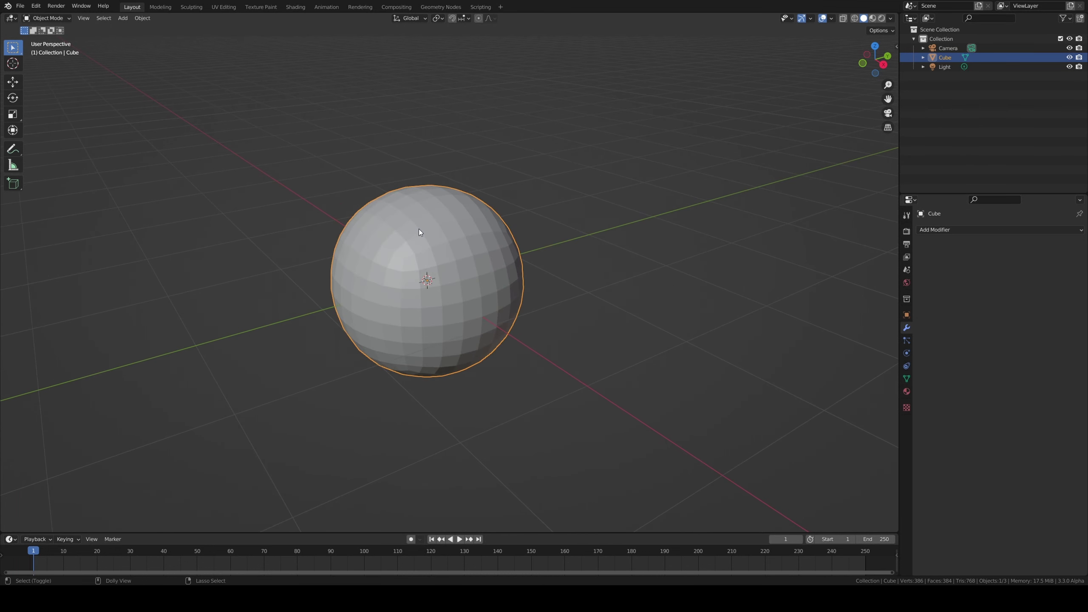
- Add one more Subdivision modifier, settle on level 3, and apply it
key("ctrl+3")
key("ctrl+0")
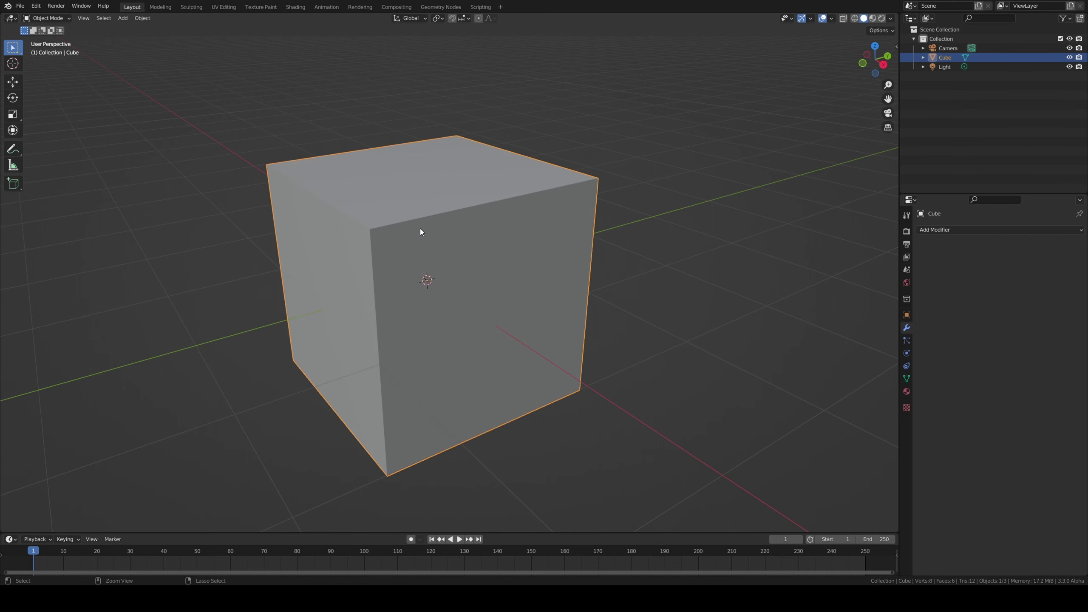
key("ctrl+4")
mouse_move(478, 300)
middle_mouse_down()
mouse_move(522, 284)
mouse_move(494, 284)
middle_mouse_up()
scroll(483, 317, "down", 3)
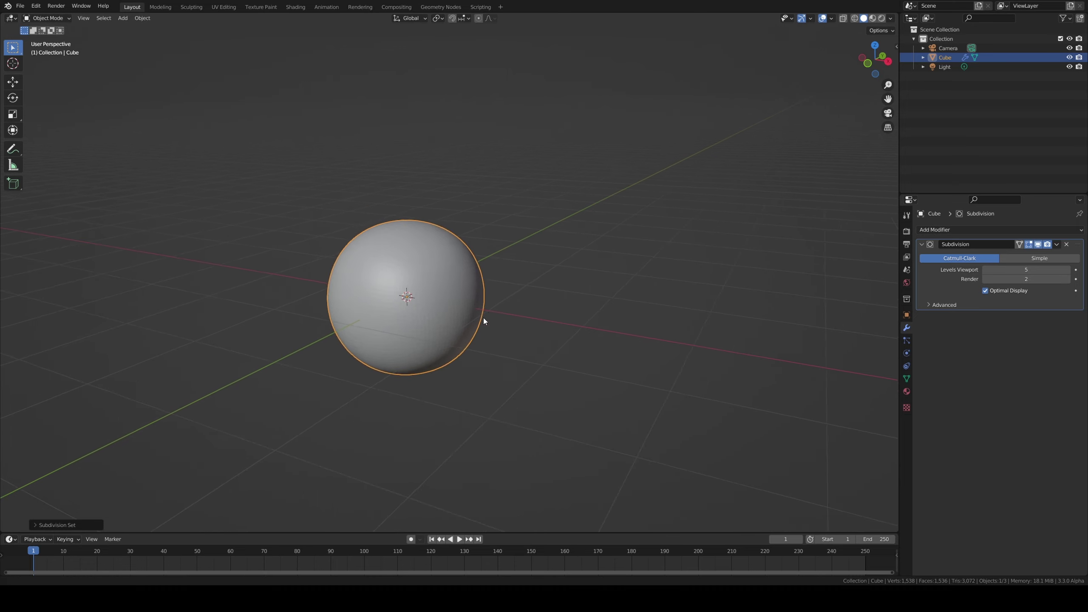
scroll(500, 293, "up", 1)
key("ctrl+0")
key("ctrl+5")
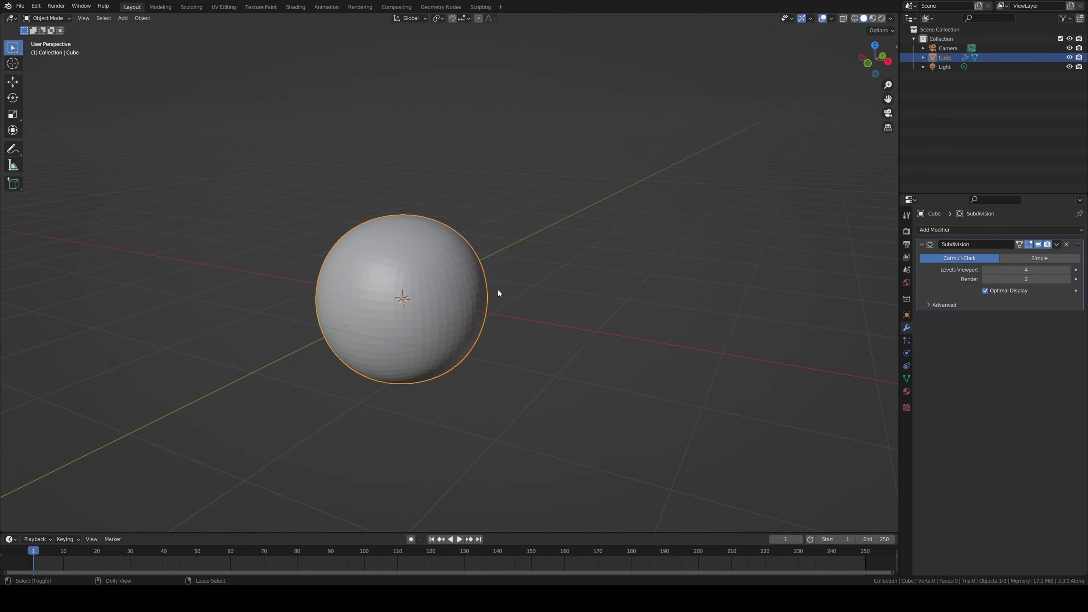
key("ctrl+0")
key("ctrl+3")
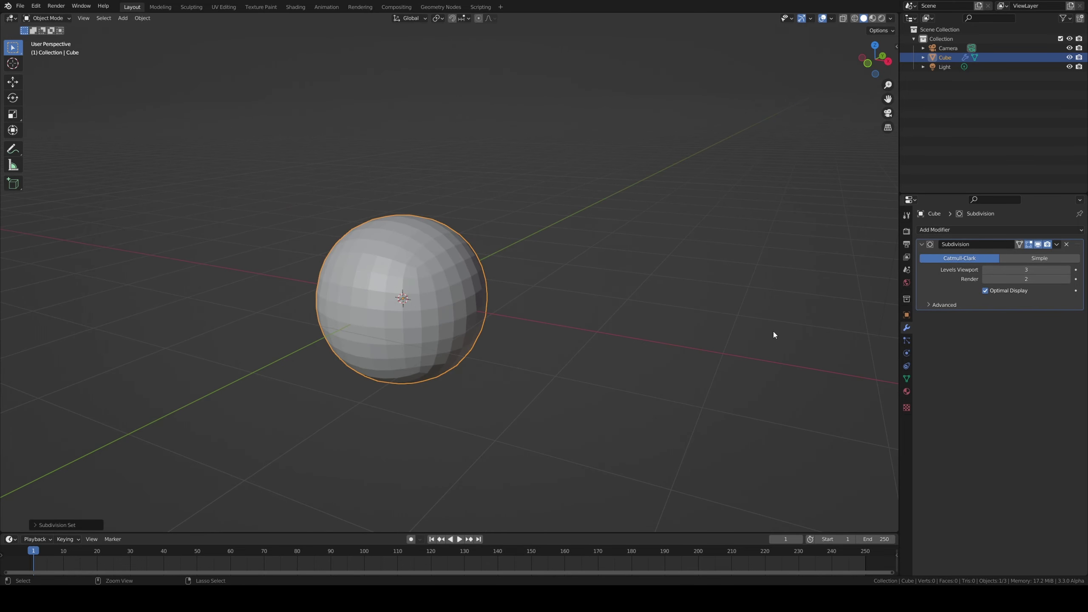
key("ctrl+a")
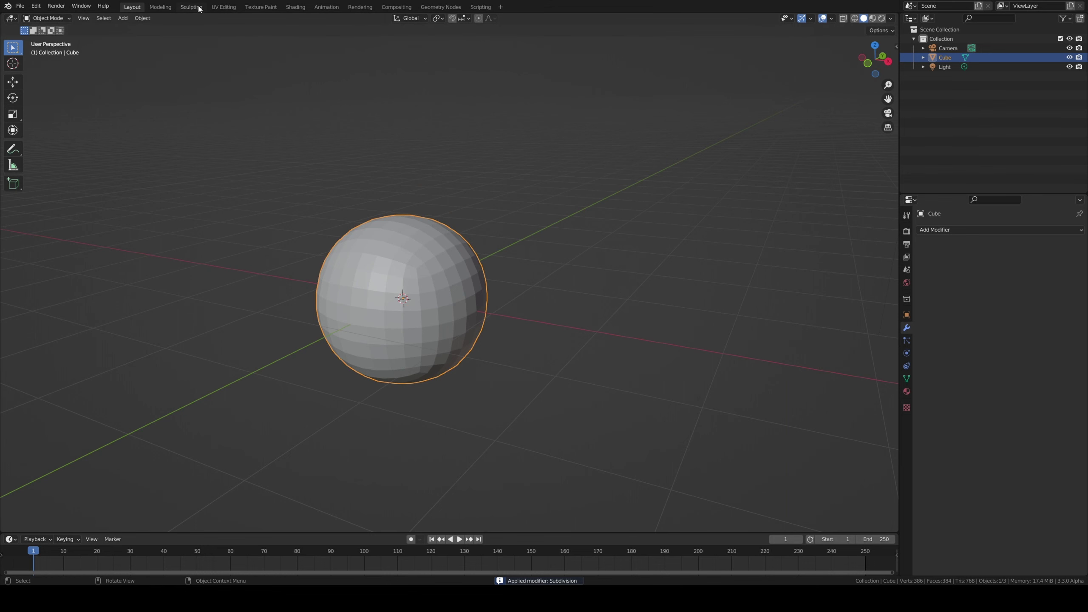
- In Sculpting, set the Grab brush to 187 px and strength 0.572, enable X symmetry, and save
left_click(191, 7)
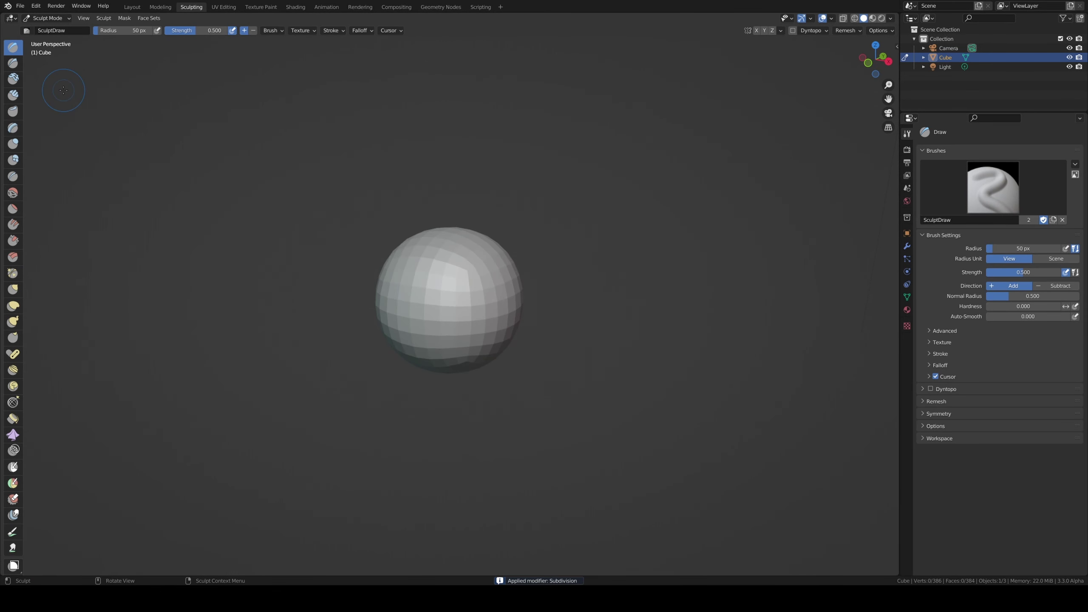
key("g")
key("f")
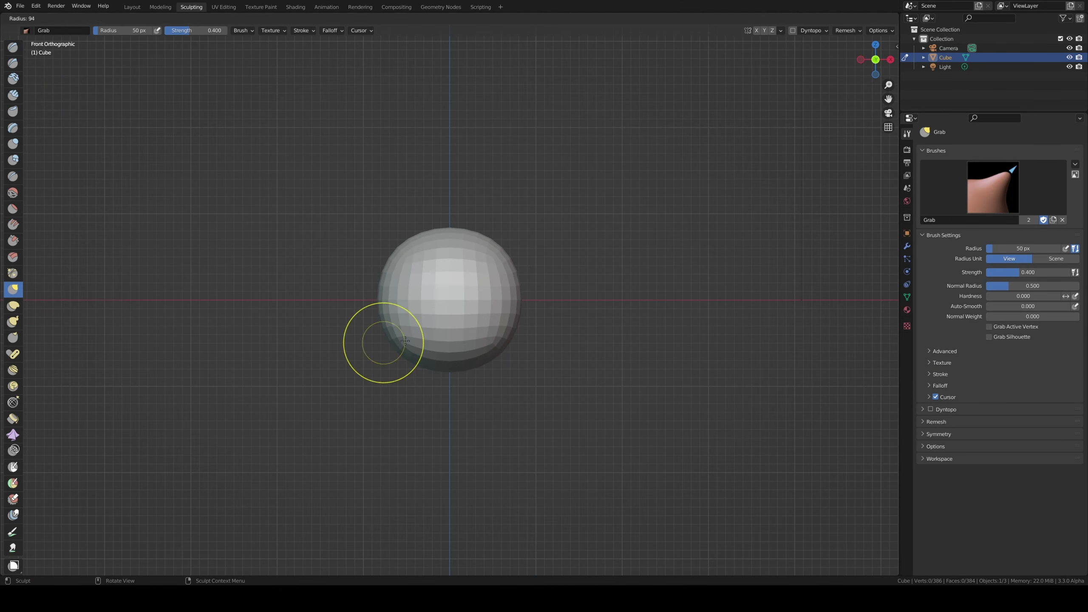
left_click(505, 340)
key("shift+f")
left_click(447, 339)
key("f")
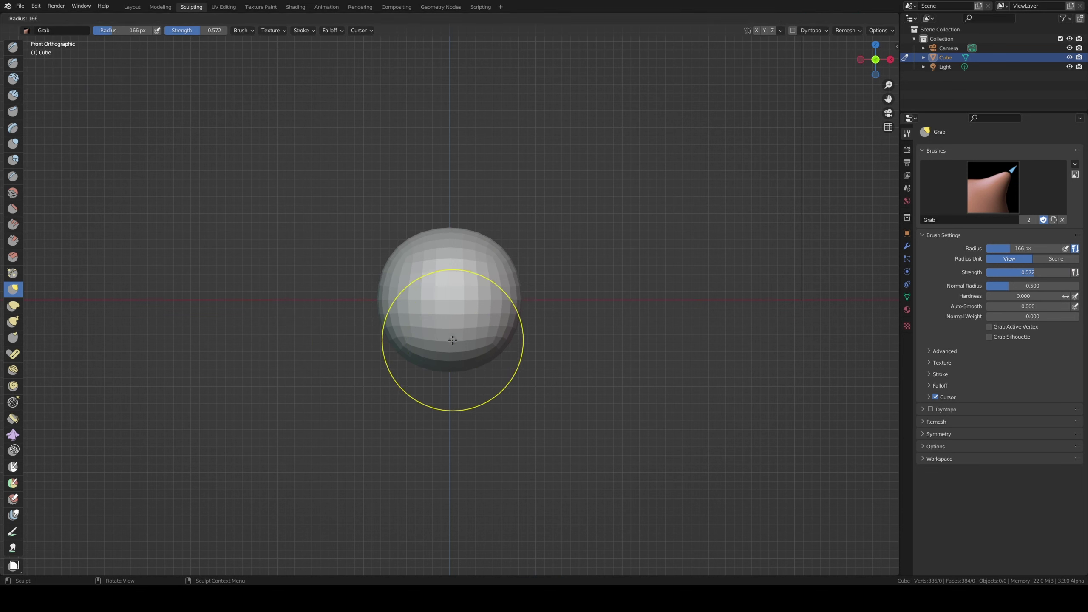
left_click(519, 343)
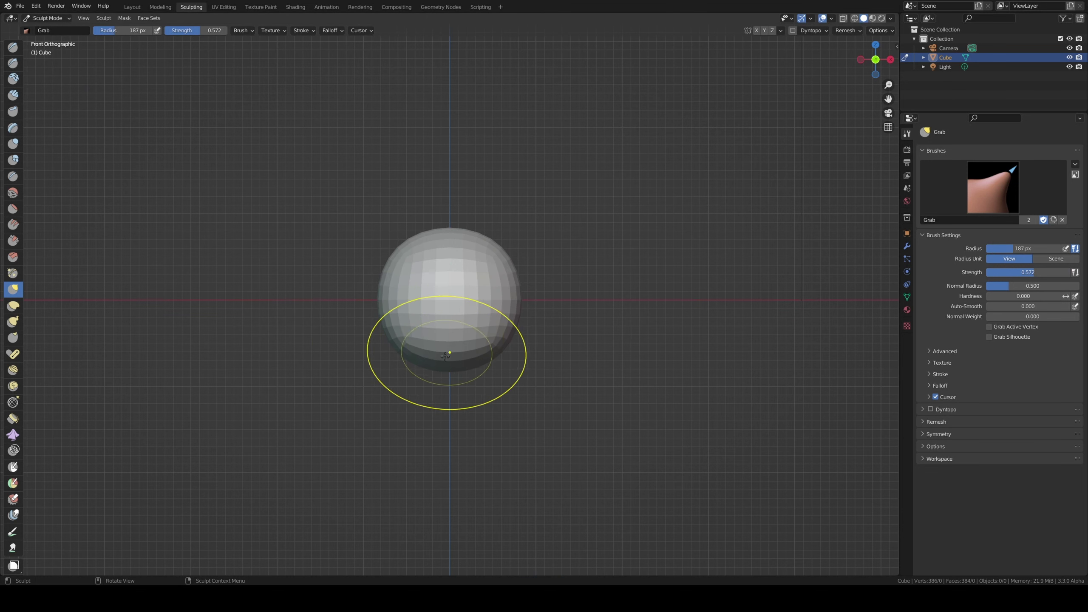
left_click(756, 31)
key("ctrl+s")
- Pull the sphere's bottom down into an egg with a 272 px Grab brush
left_click_drag(444, 364, 442, 458)
key("ctrl+z")
key("f")
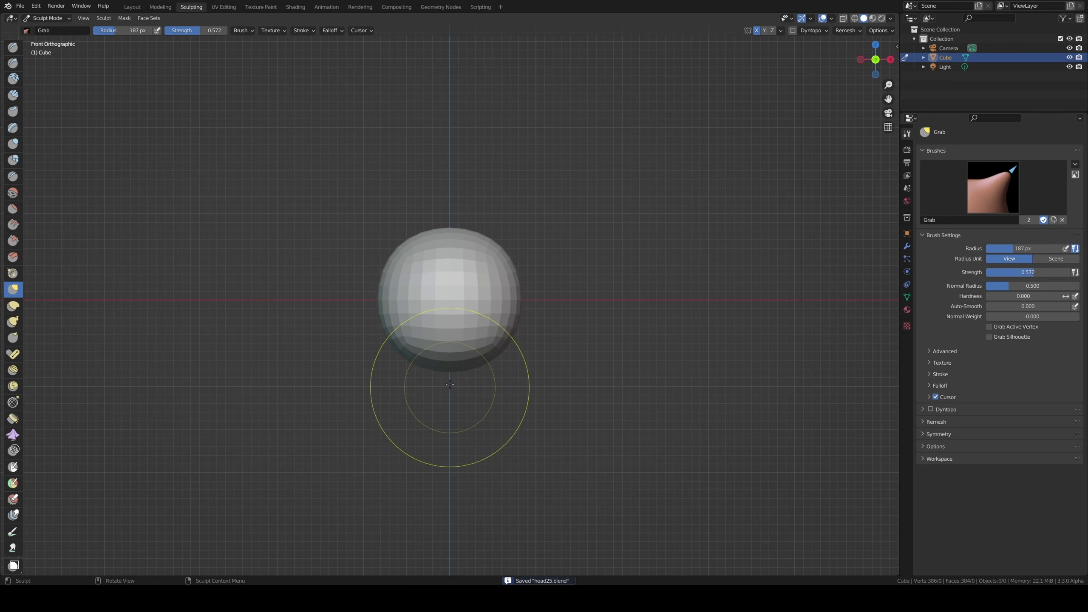
left_click(450, 369)
left_click_drag(449, 369, 445, 470)
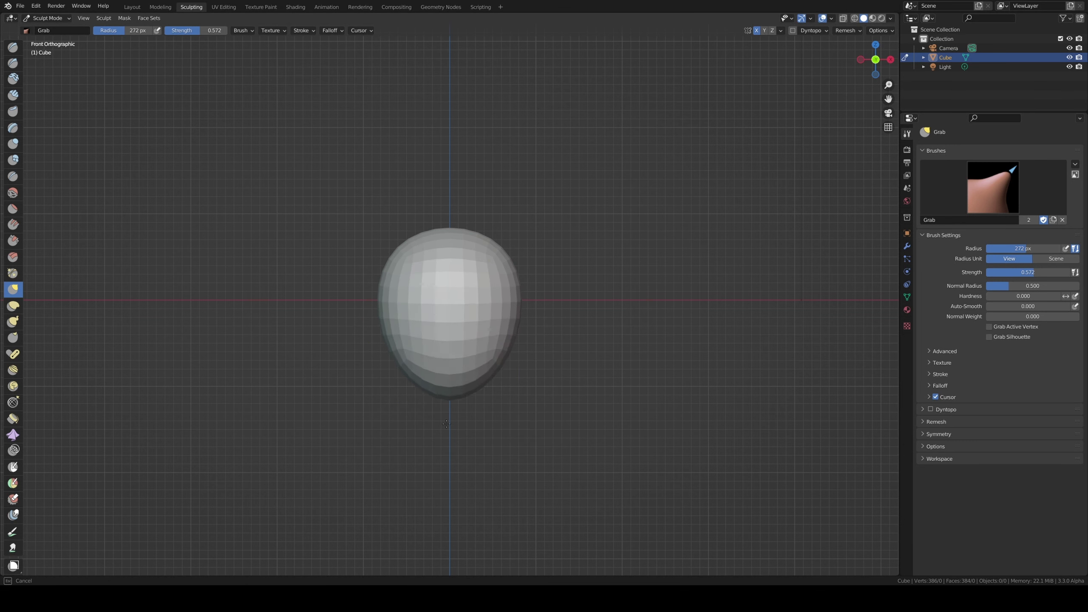
- In side view, shape the lower egg and indent the lower back of the head
key("KP_3")
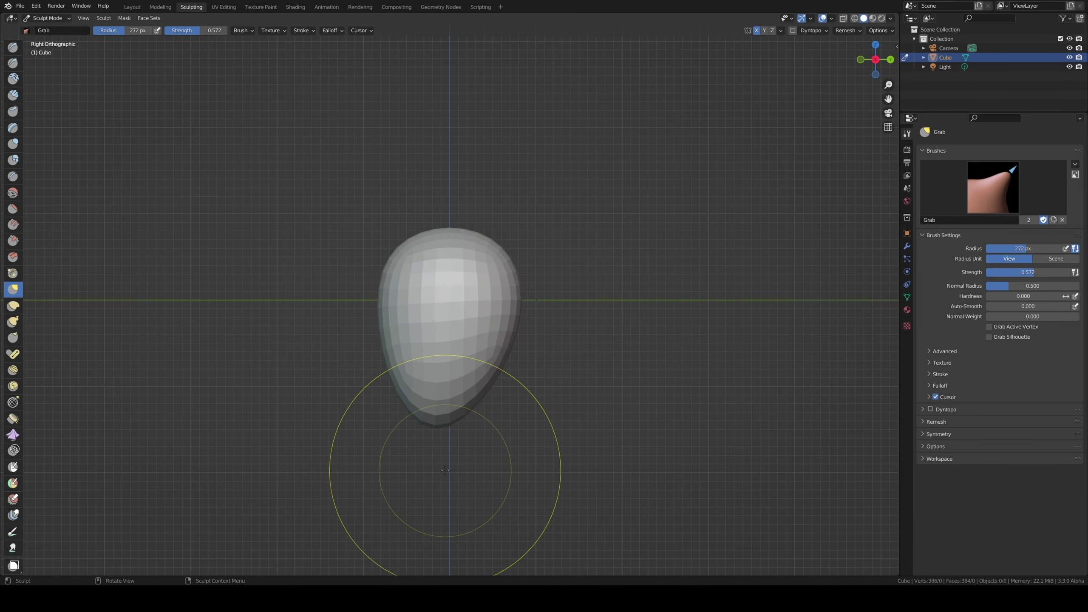
mouse_move(396, 401)
left_mouse_down()
mouse_move(377, 298)
mouse_move(385, 326)
left_mouse_up()
key("f")
left_click(356, 359)
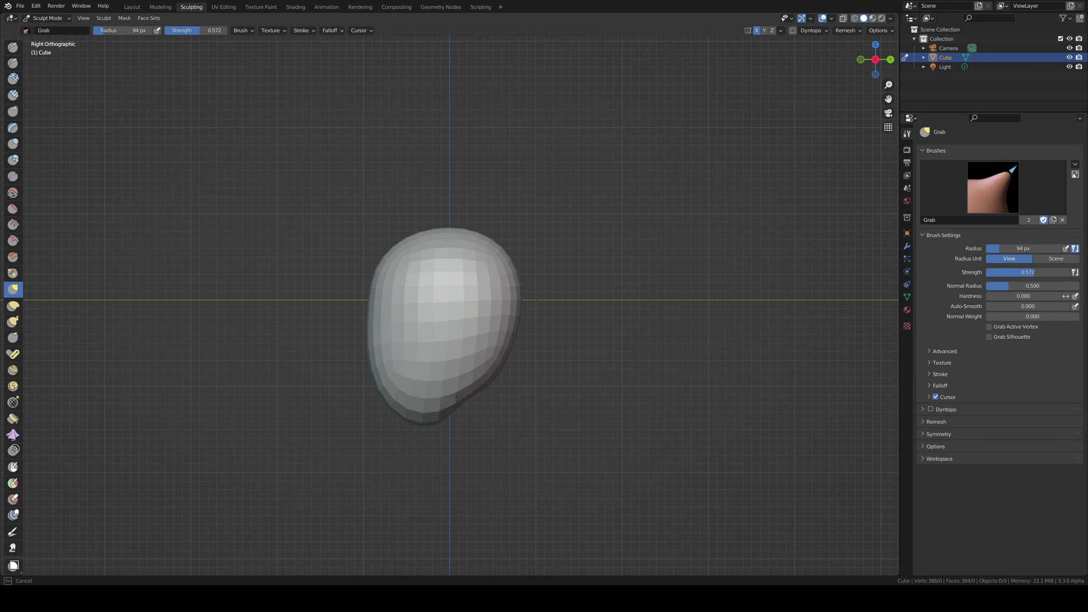
key("f")
left_click(469, 401)
left_click_drag(469, 401, 482, 364)
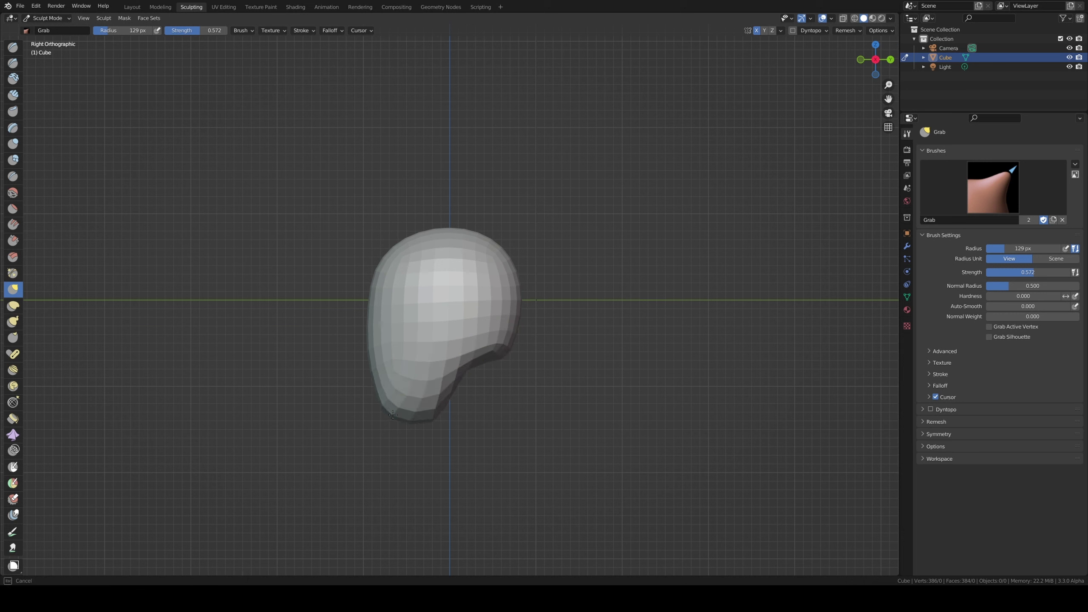
- Pull the jaw down and forward, then refine the skull back, jaw edge and forehead
left_click_drag(379, 388, 376, 412)
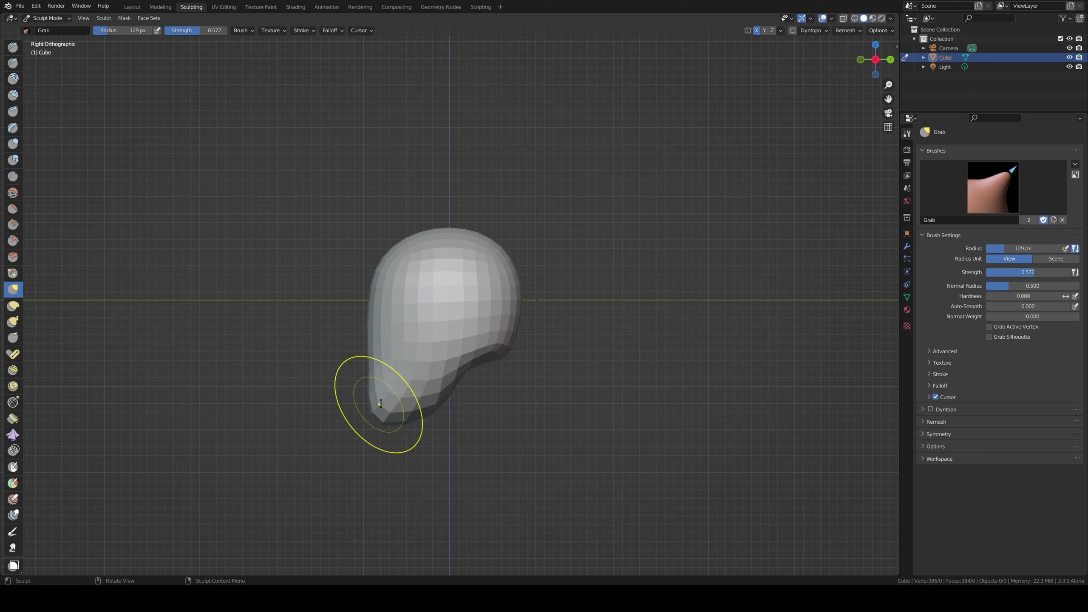
left_click(411, 414)
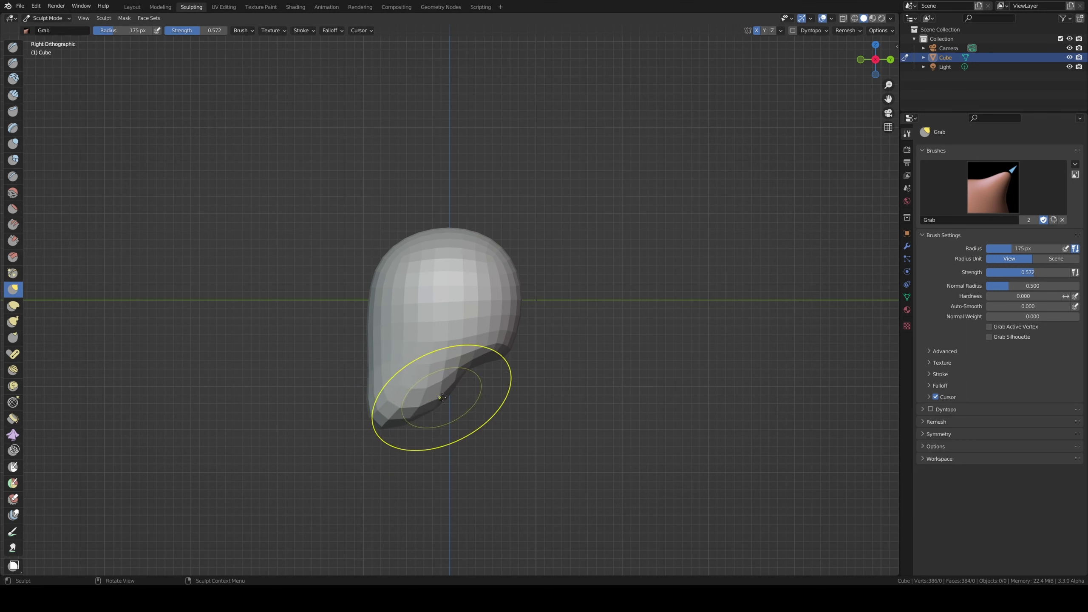
key("f")
left_click(454, 386)
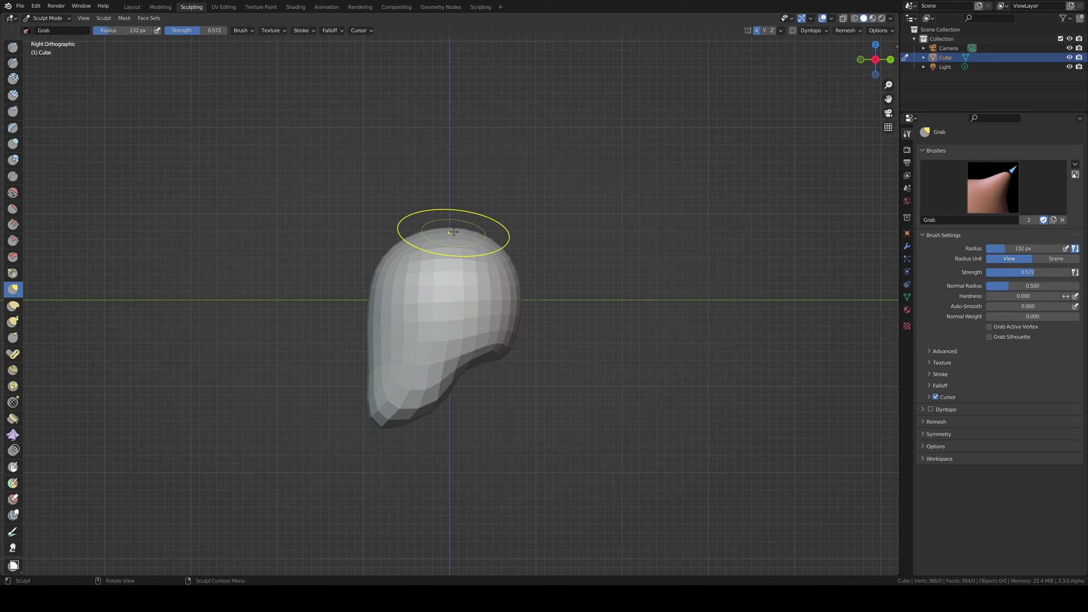
left_click_drag(511, 355, 511, 356)
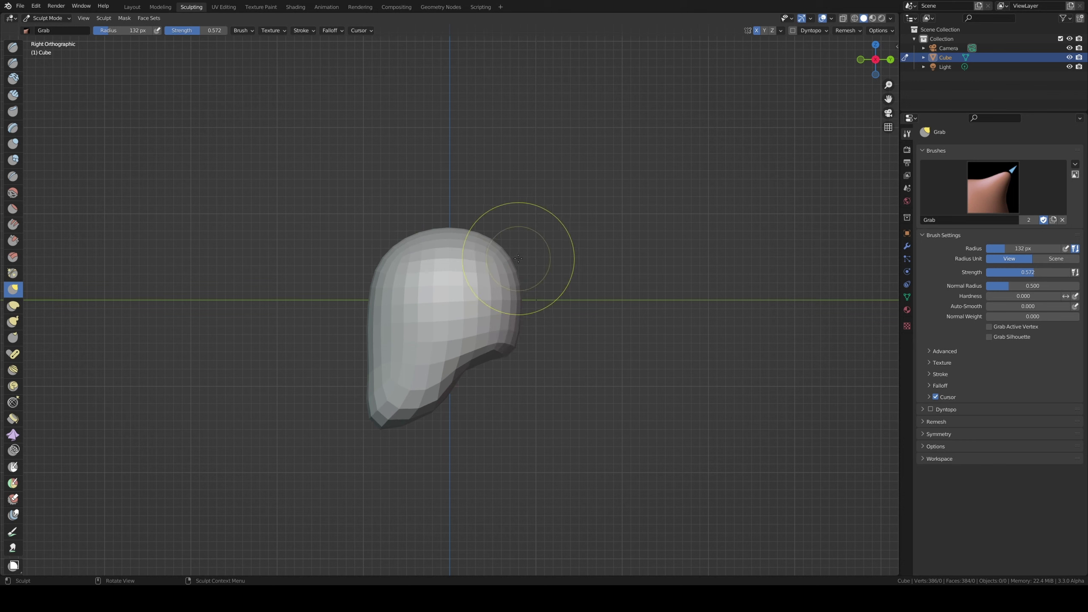
left_click_drag(509, 278, 509, 277)
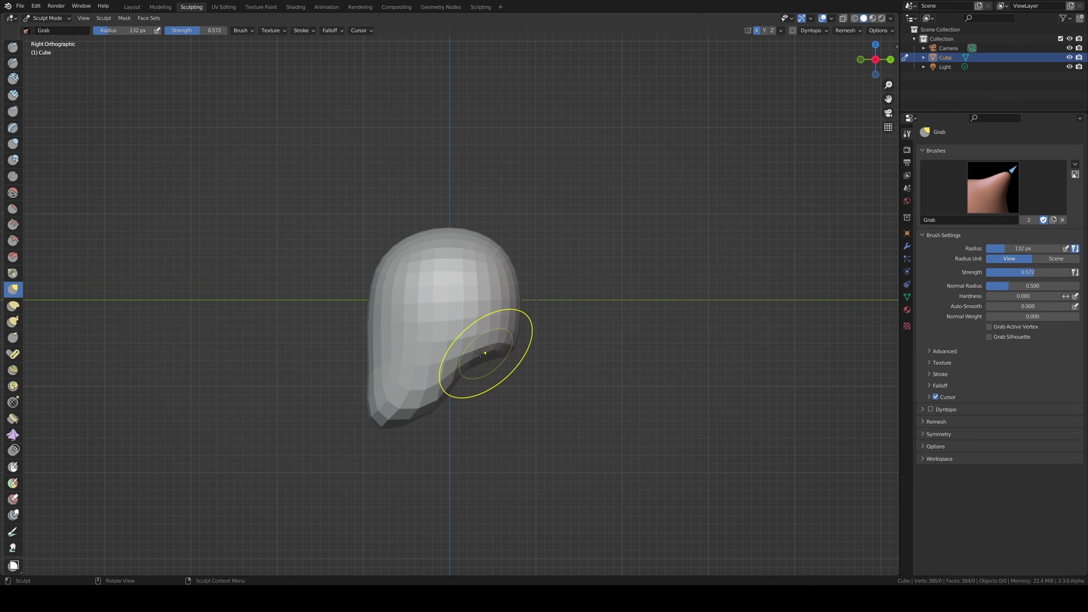
left_click_drag(371, 369, 367, 367)
left_click_drag(369, 315, 398, 247)
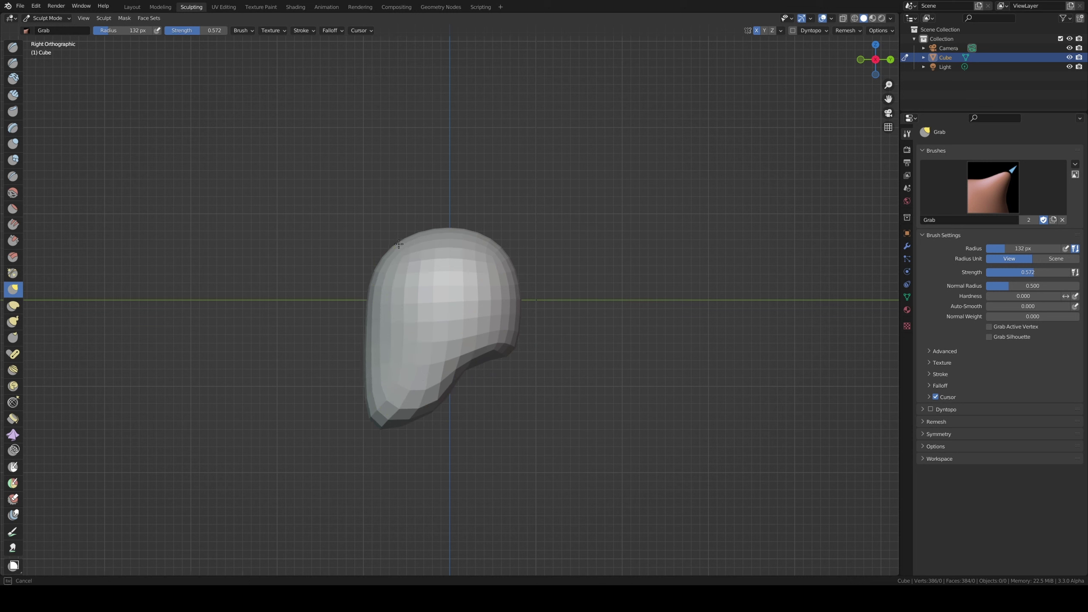
- In front view, nudge the side of the head with a 177 px Grab brush
key("KP_1")
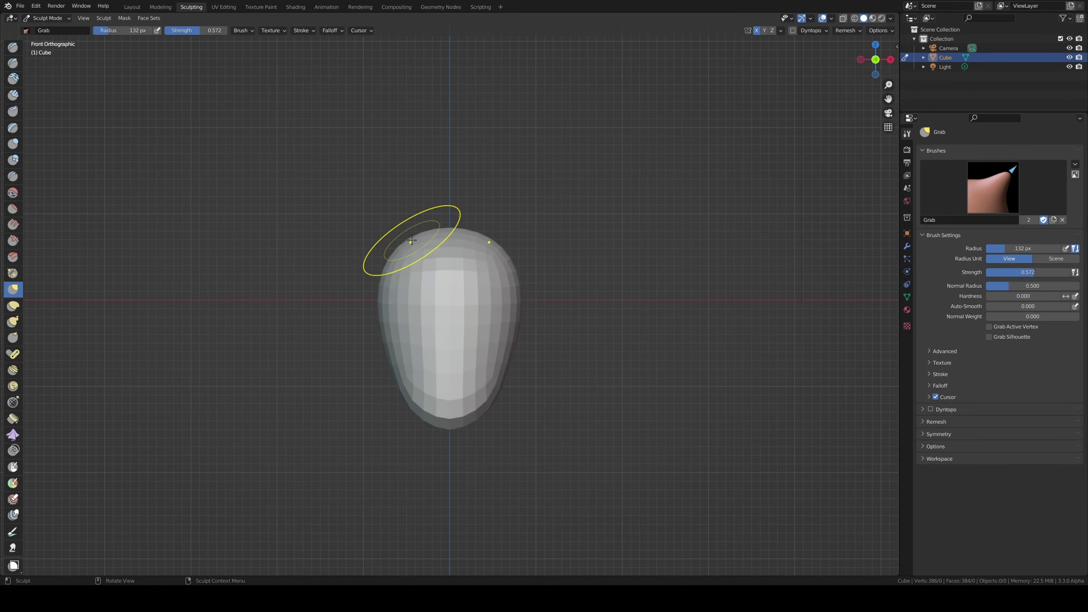
key("f")
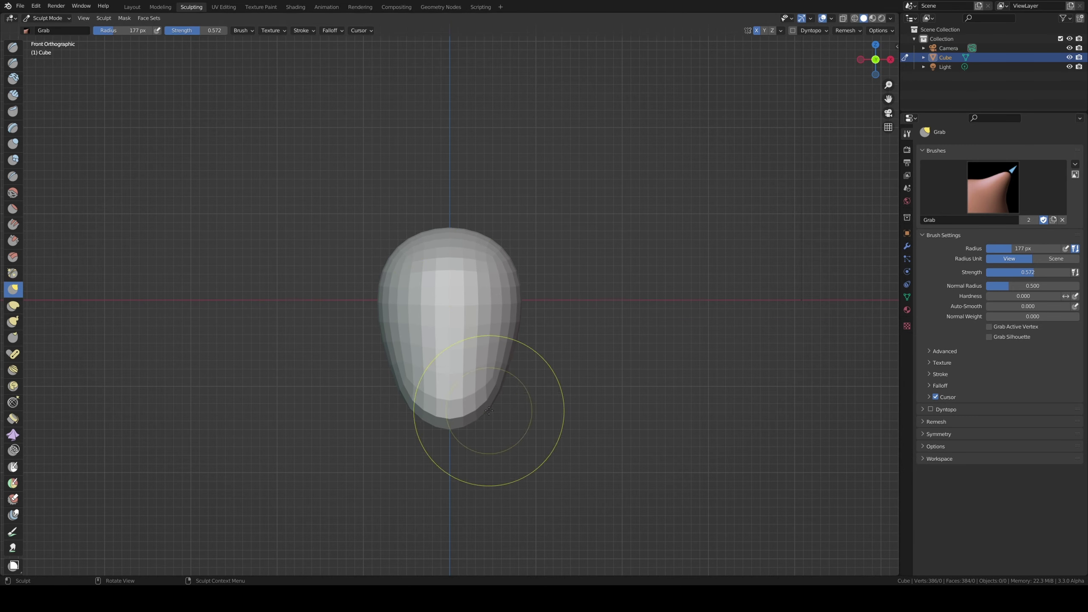
left_click(546, 429)
mouse_move(499, 391)
left_mouse_down()
mouse_move(547, 272)
mouse_move(532, 278)
mouse_move(539, 308)
mouse_move(519, 290)
mouse_move(522, 276)
left_mouse_up()
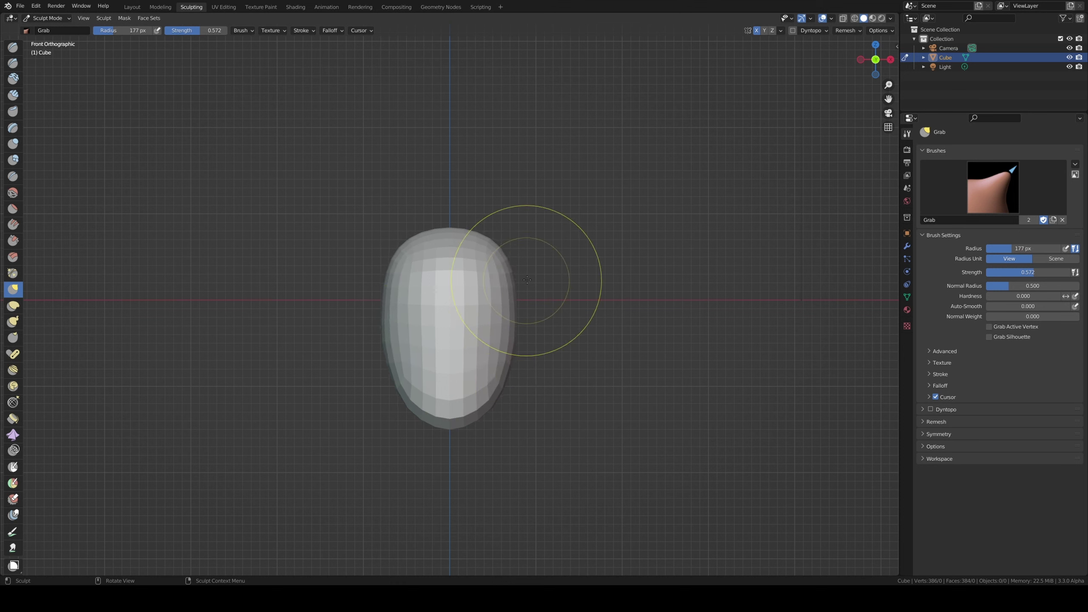
- From top view, pull the lower-right side of the head outward at 242 px
key("KP_7")
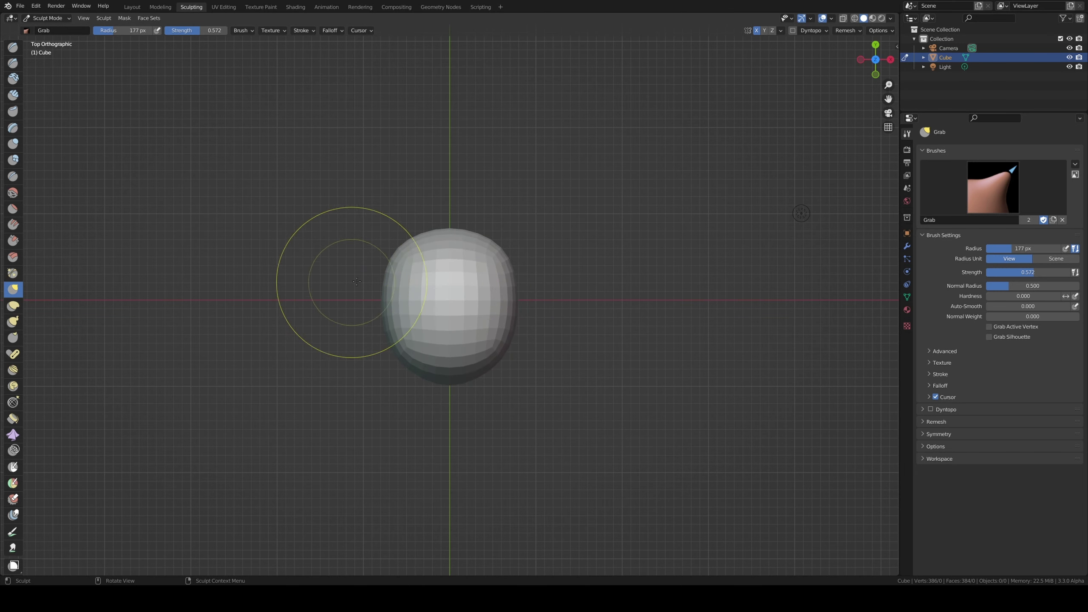
key("f")
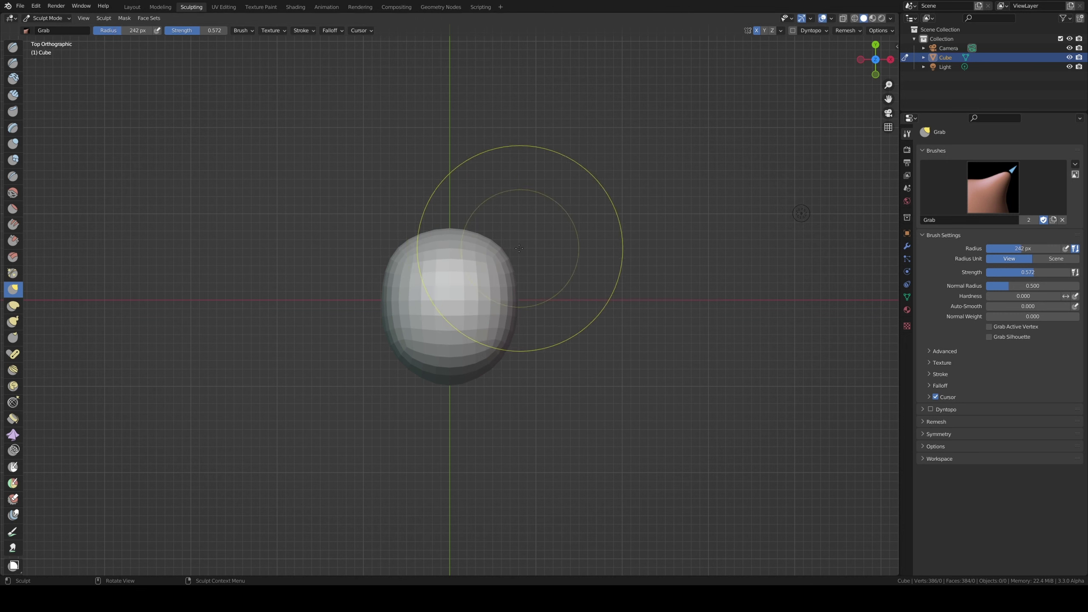
left_click(512, 253)
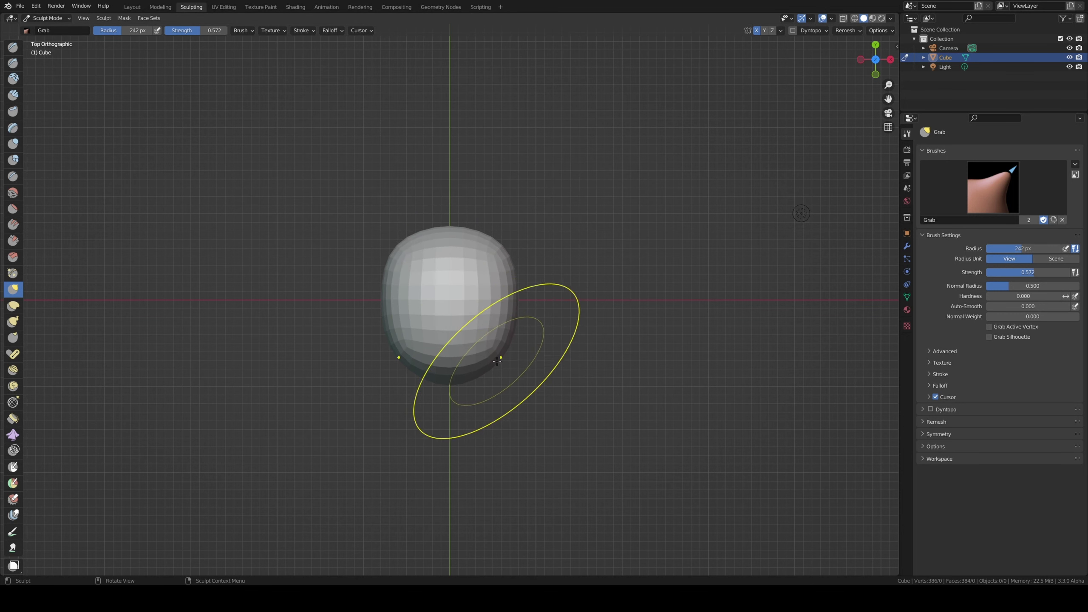
left_click_drag(501, 350, 523, 294)
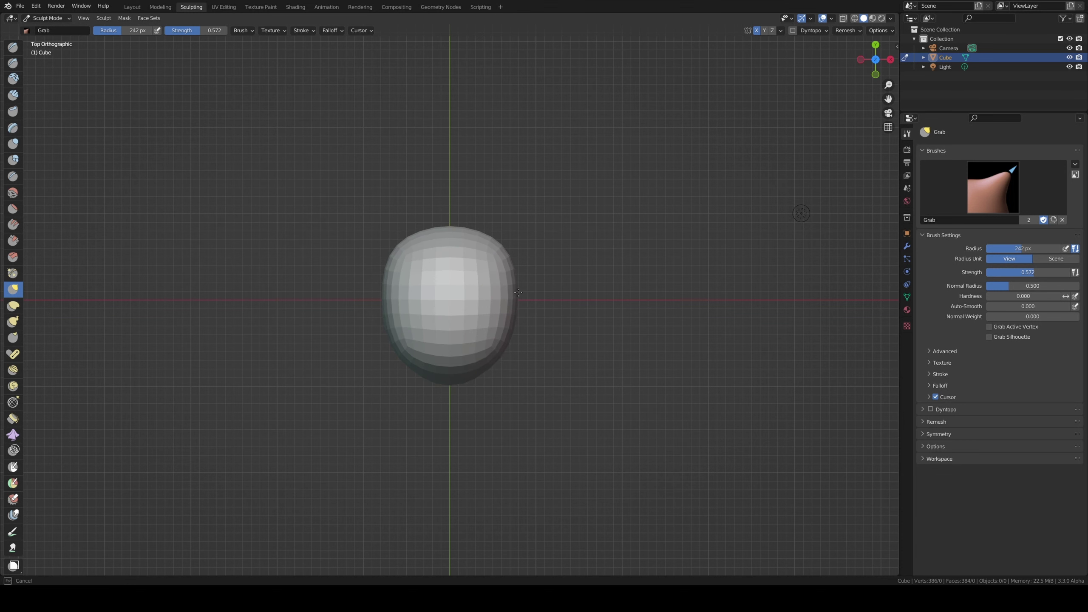
middle_click_drag(516, 292, 511, 183)
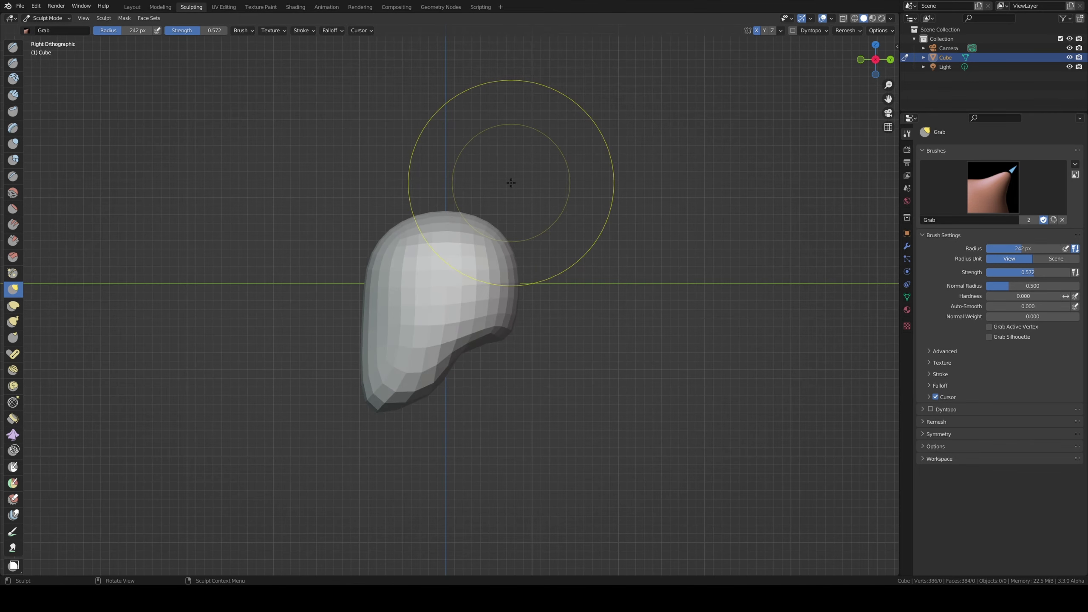
middle_click_drag(376, 425, 387, 377)
key("f")
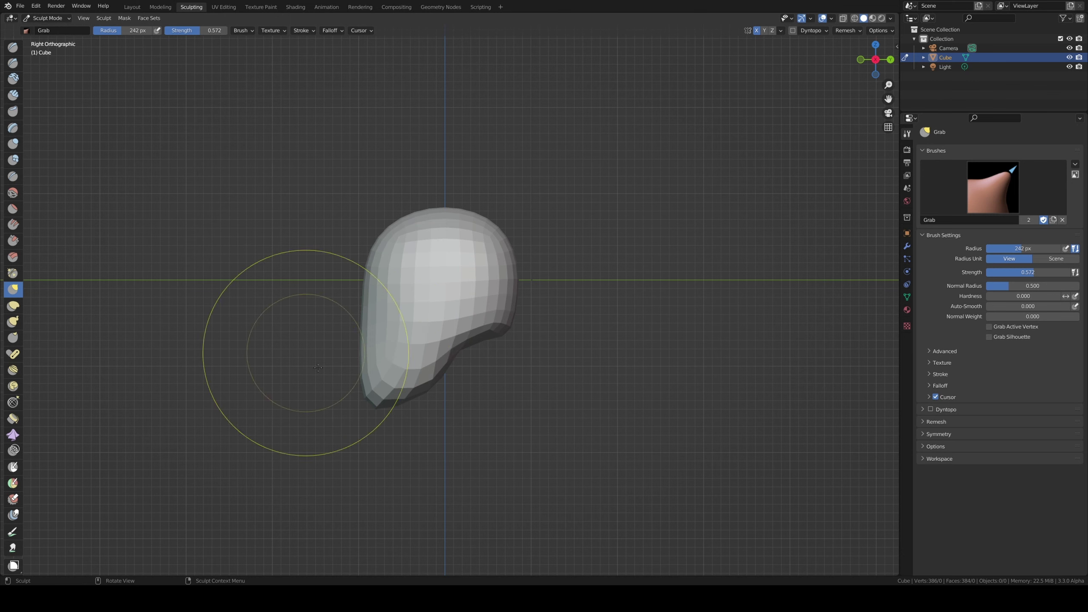
left_click(370, 389)
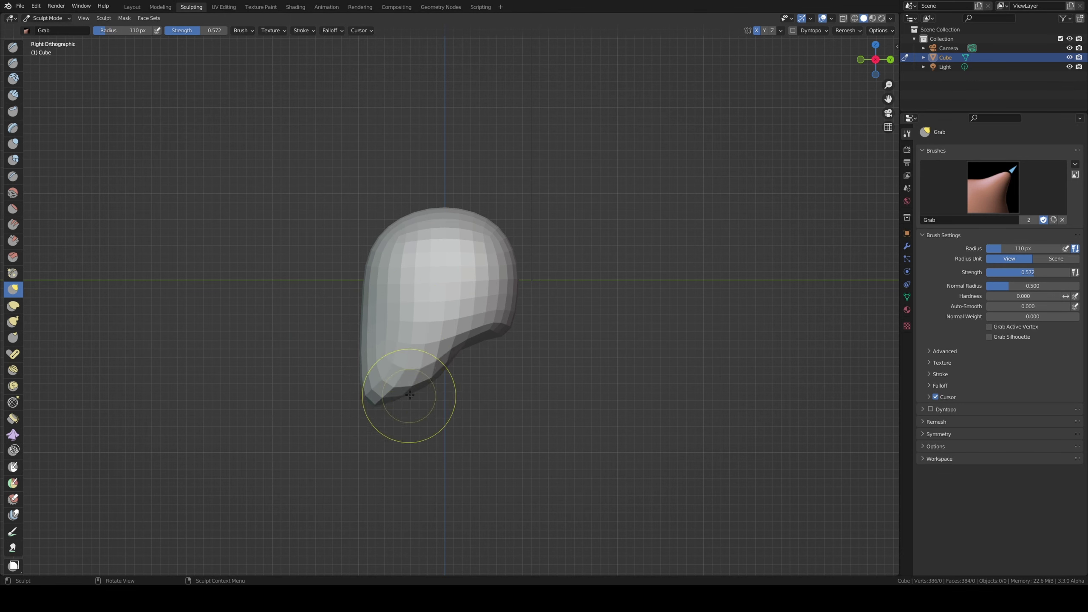
middle_click_drag(423, 392, 391, 352)
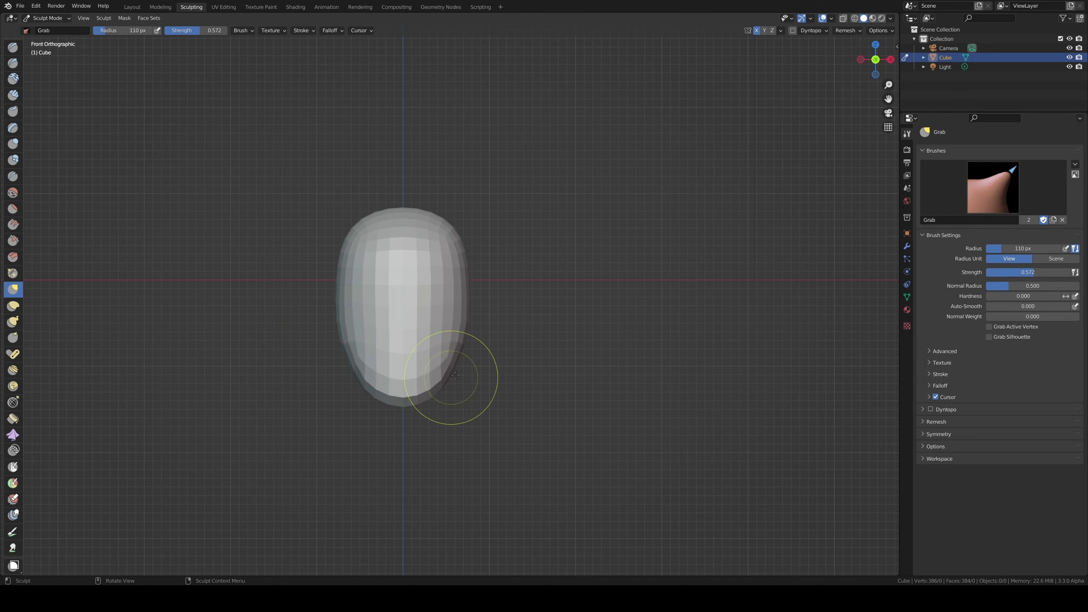
key("f")
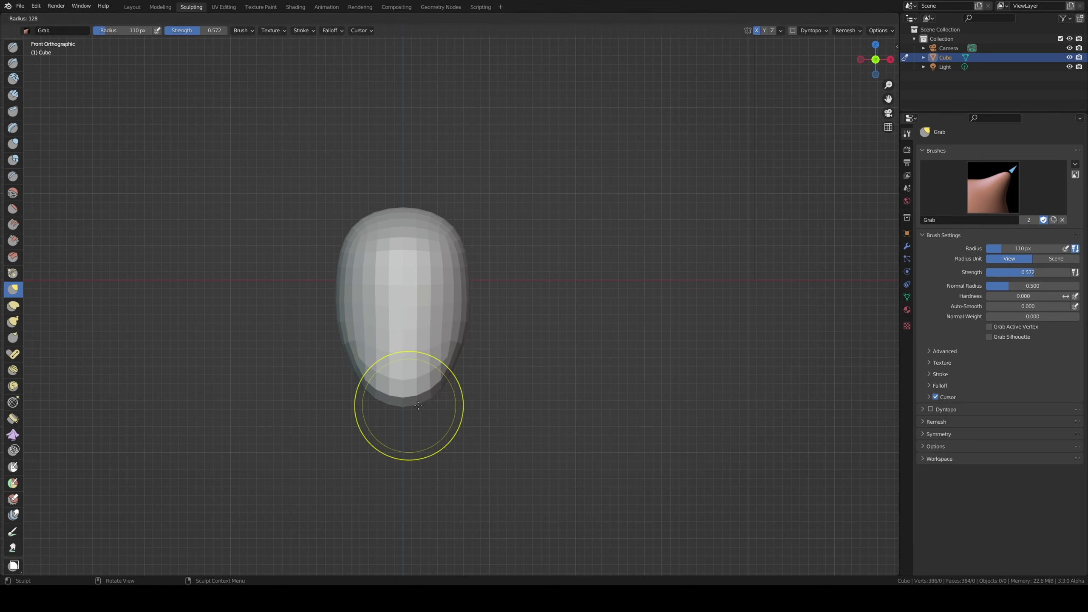
left_click(407, 405)
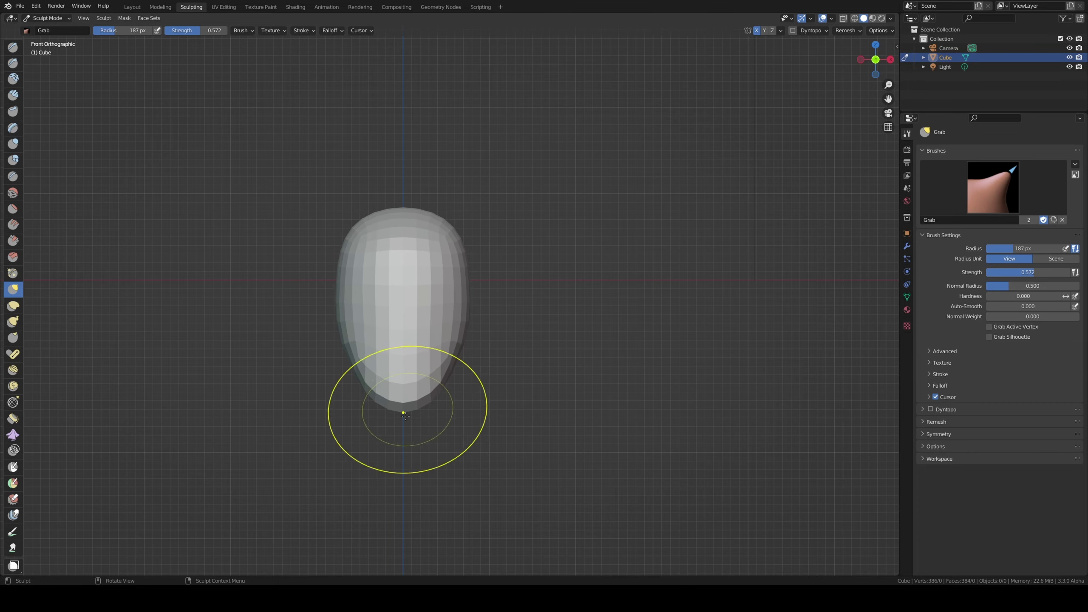
key("KP_3")
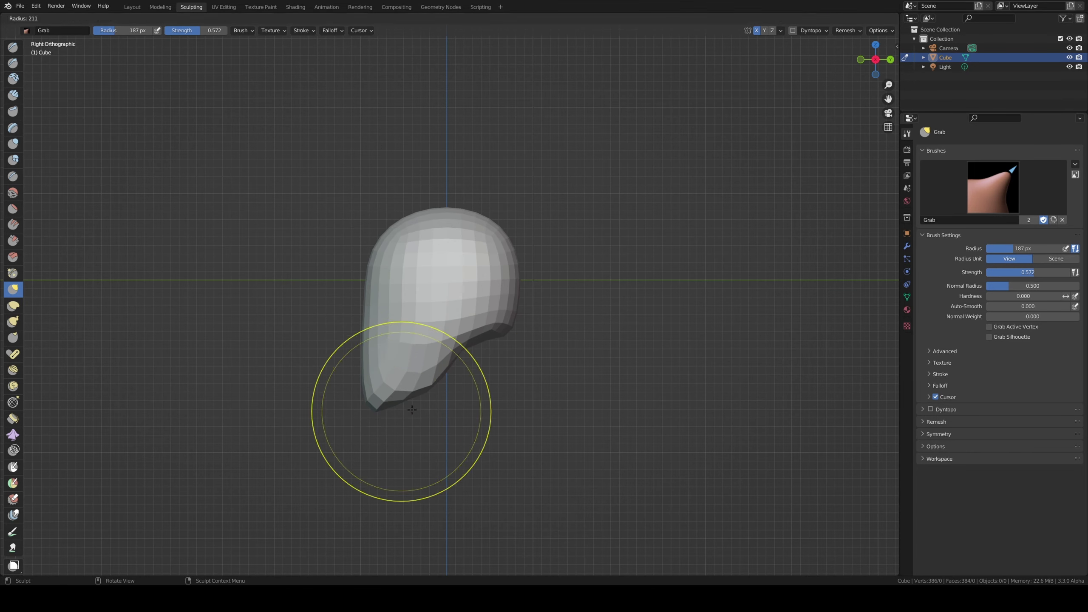
key("f")
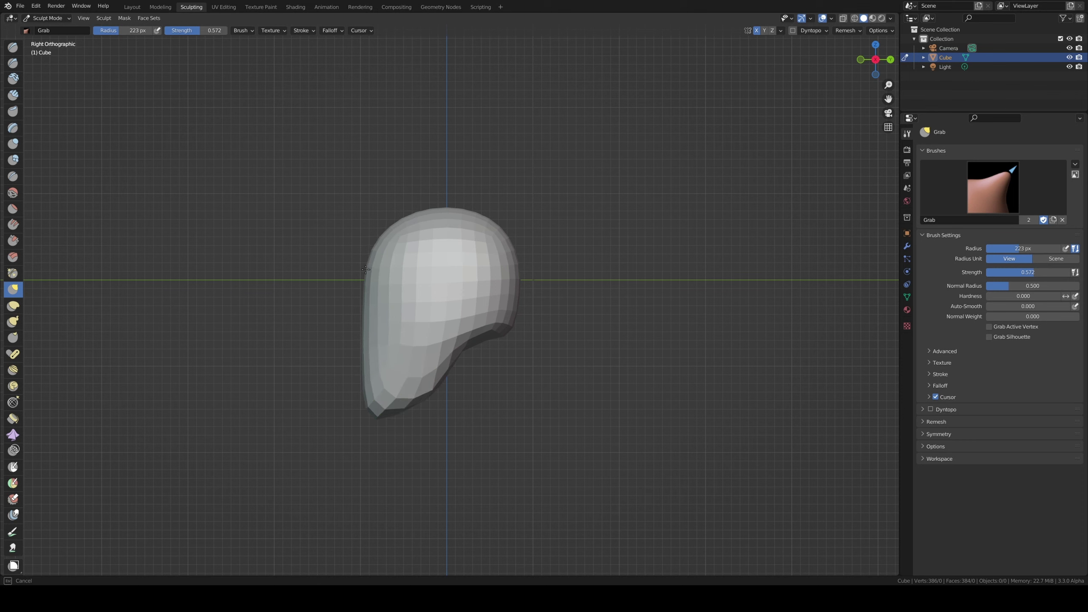
left_click_drag(365, 269, 377, 286)
key("Escape")
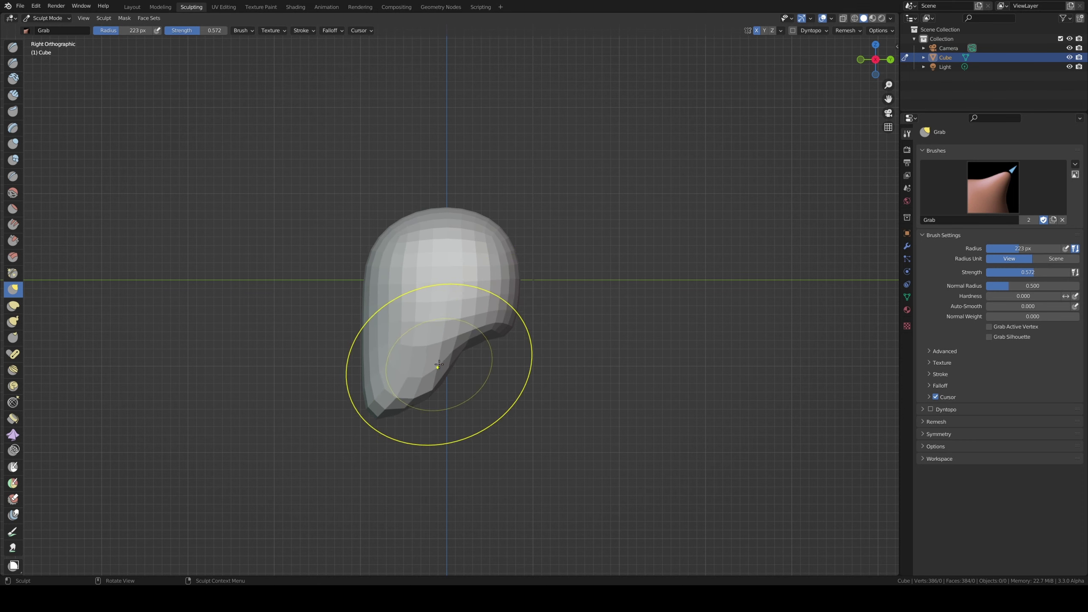
- Remesh the head at a chosen voxel size and set the Smooth brush to about 0.235 strength
key("r")
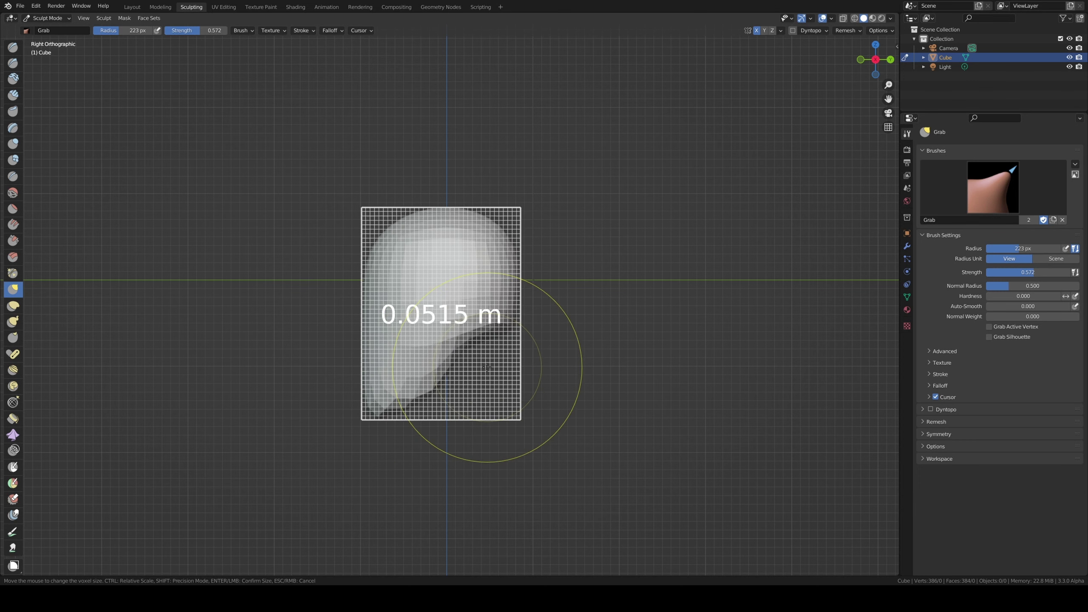
left_click(489, 363)
key("ctrl+r")
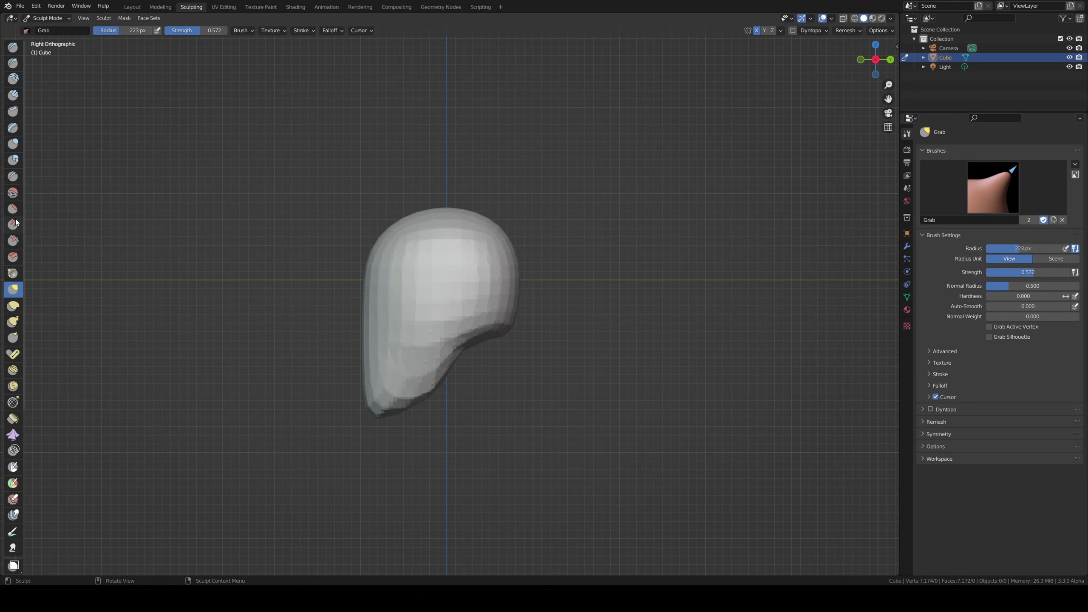
key("shift+s")
key("f")
left_click(195, 276)
key("shift+f")
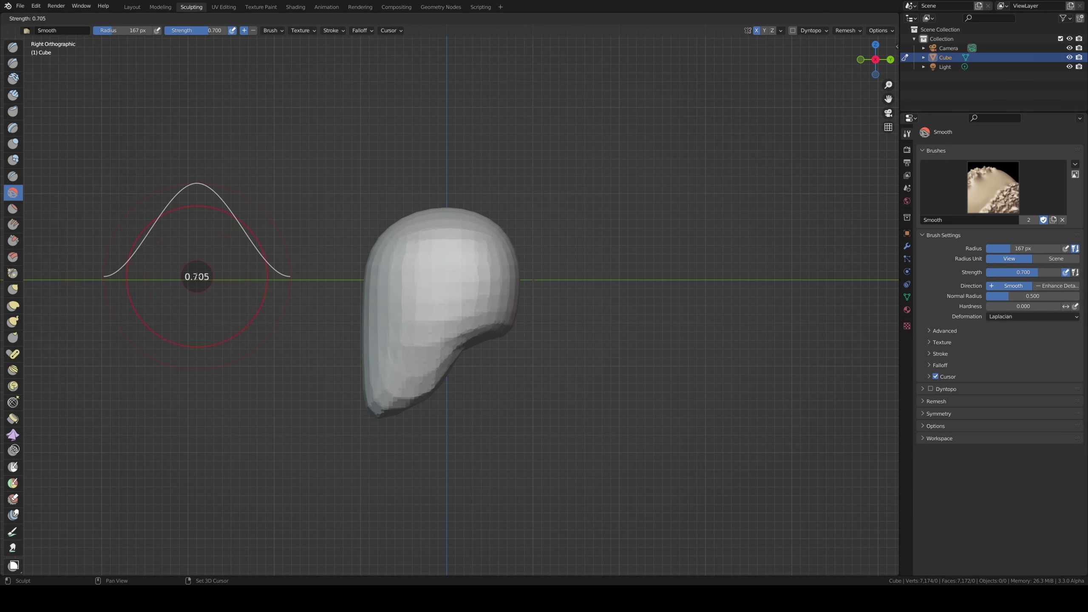
left_click(163, 284)
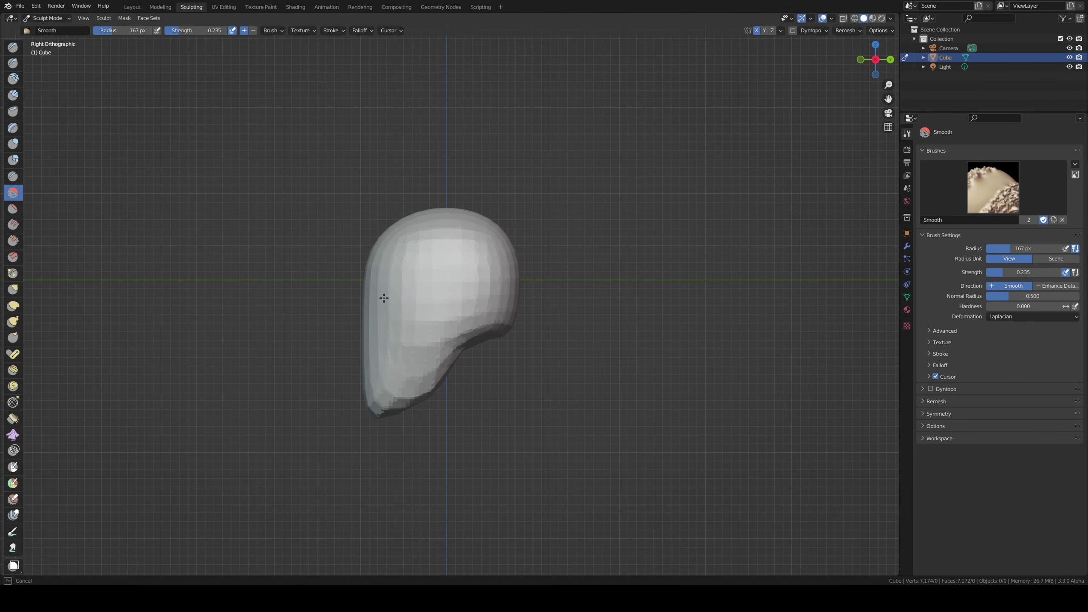
- Smooth the head's faceted surface while orbiting around it and checking the side profile
mouse_move(381, 298)
middle_mouse_down()
mouse_move(379, 248)
mouse_move(426, 220)
middle_mouse_up()
middle_click_drag(454, 282, 520, 296)
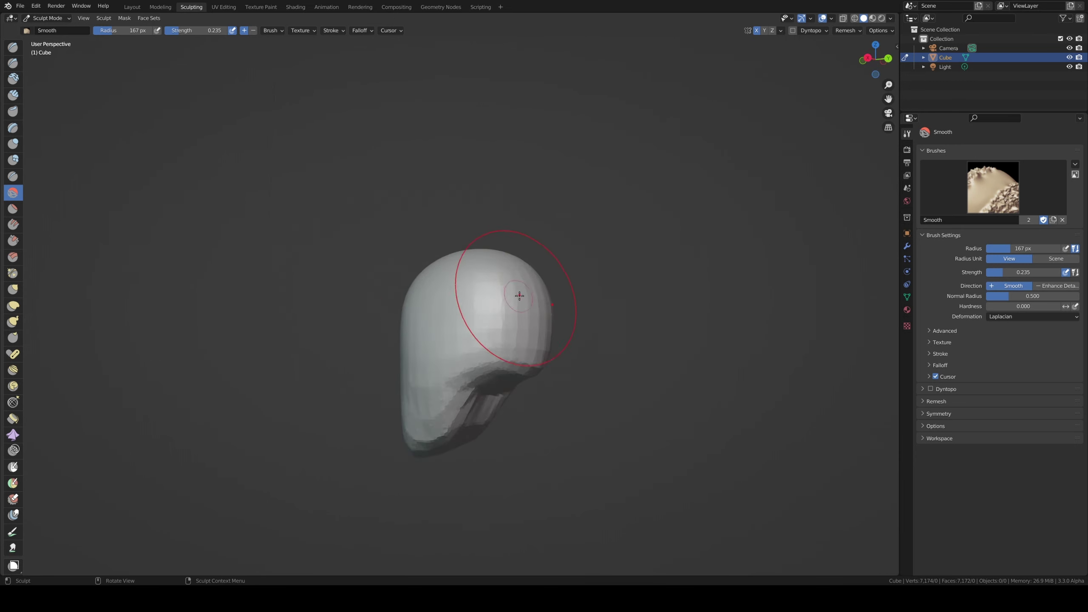
middle_click_drag(487, 353, 475, 367)
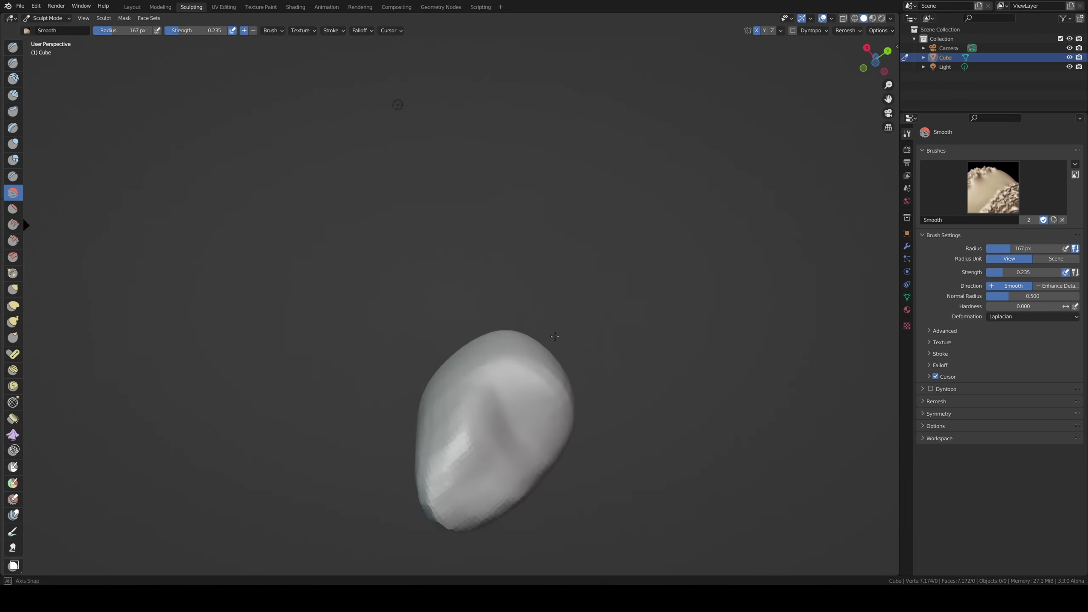
middle_click_drag(496, 496, 486, 446)
mouse_move(530, 408)
middle_mouse_down()
mouse_move(522, 403)
mouse_move(648, 341)
middle_mouse_up()
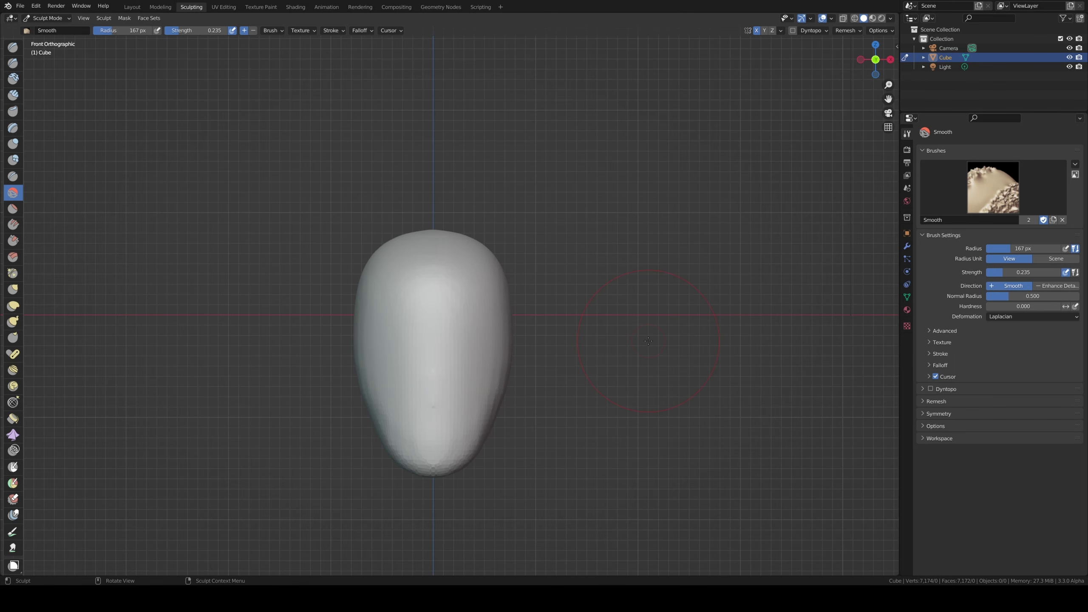
key("KP_3")
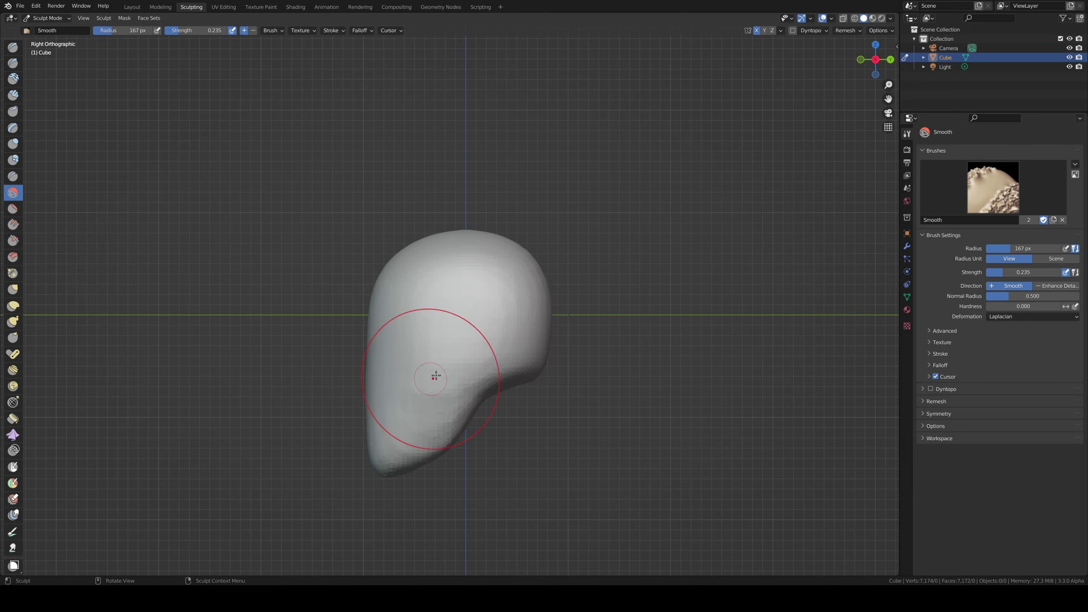
mouse_move(434, 376)
middle_mouse_down()
mouse_move(449, 383)
mouse_move(396, 436)
mouse_move(149, 292)
middle_mouse_up()
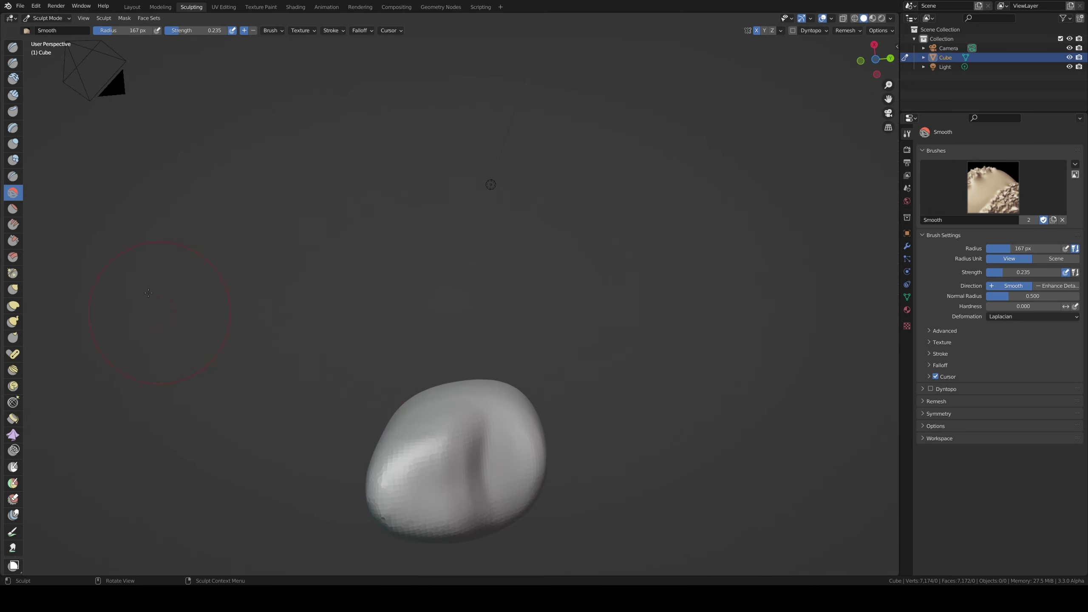
- Paint a small mask patch on the head's underside with a 74 px Mask brush
key("m")
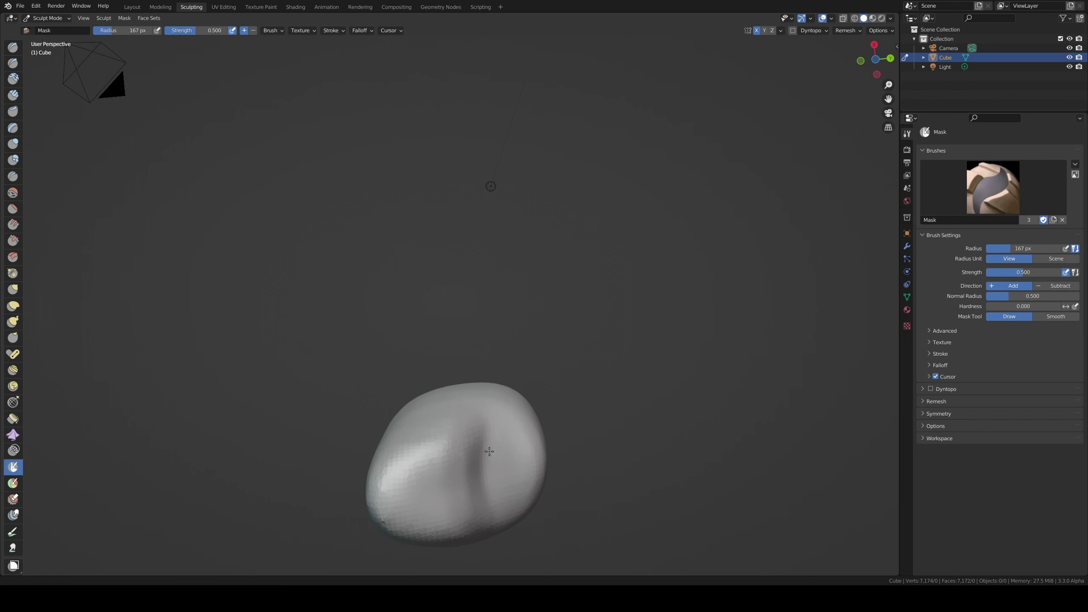
middle_click_drag(489, 451, 432, 428)
key("f")
left_click(406, 428)
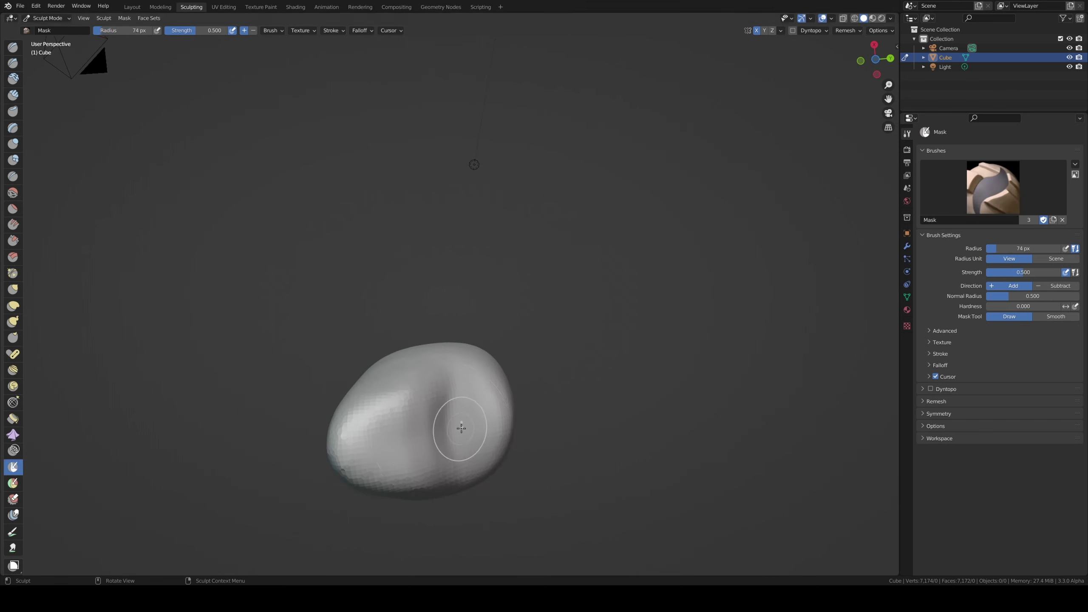
left_click_drag(461, 425, 464, 420)
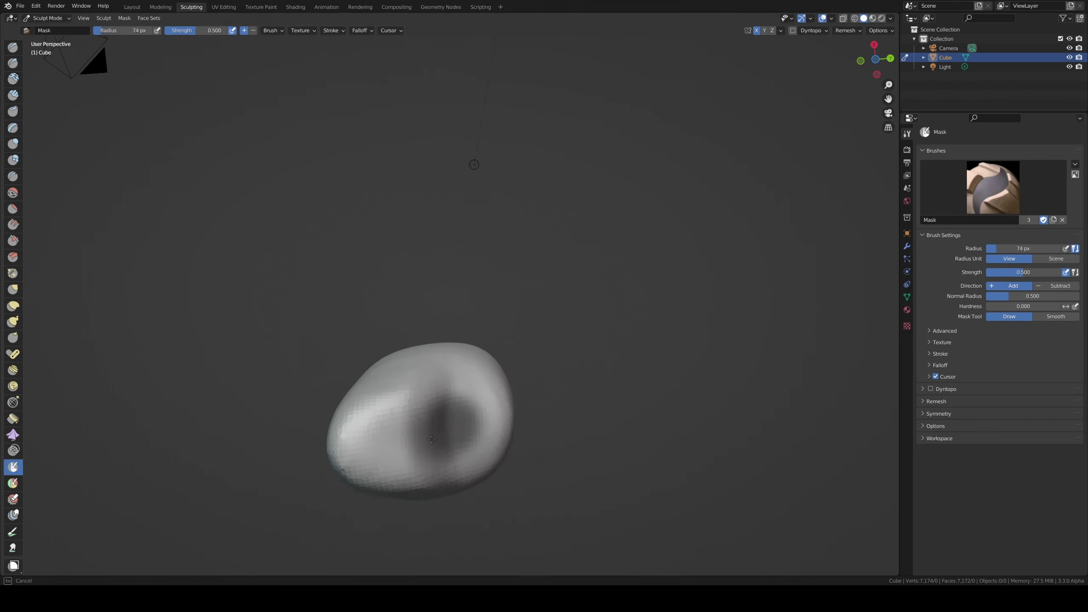
mouse_move(432, 439)
middle_mouse_down()
mouse_move(468, 523)
mouse_move(454, 381)
middle_mouse_up()
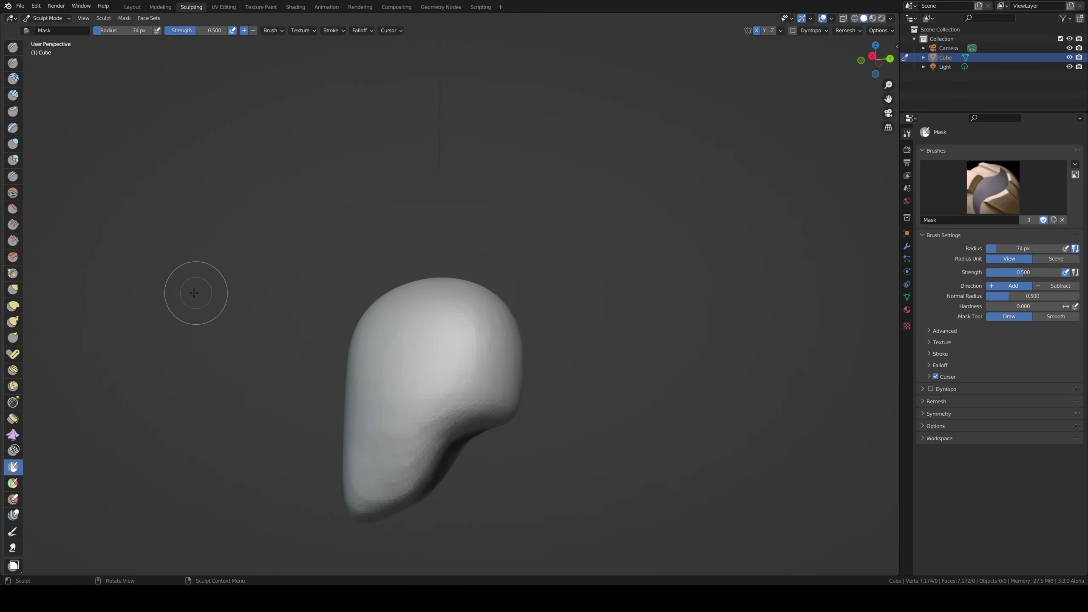
scroll(49, 441, "down", 3)
scroll(13, 471, "down", 6)
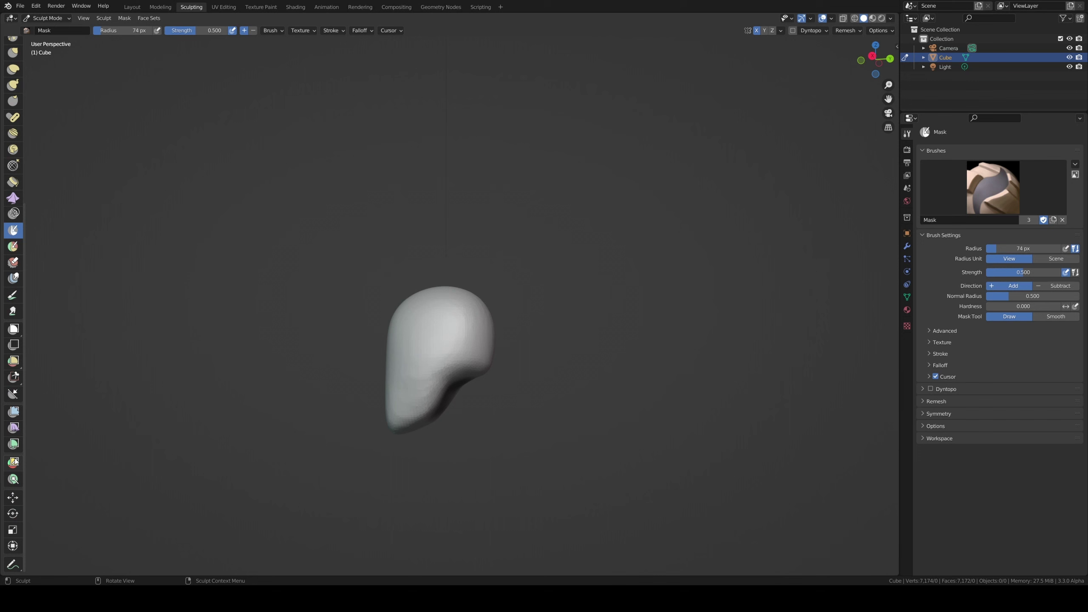
left_click(16, 497)
- Invert the mask and drag the patch down into a neck in side view
key("KP_3")
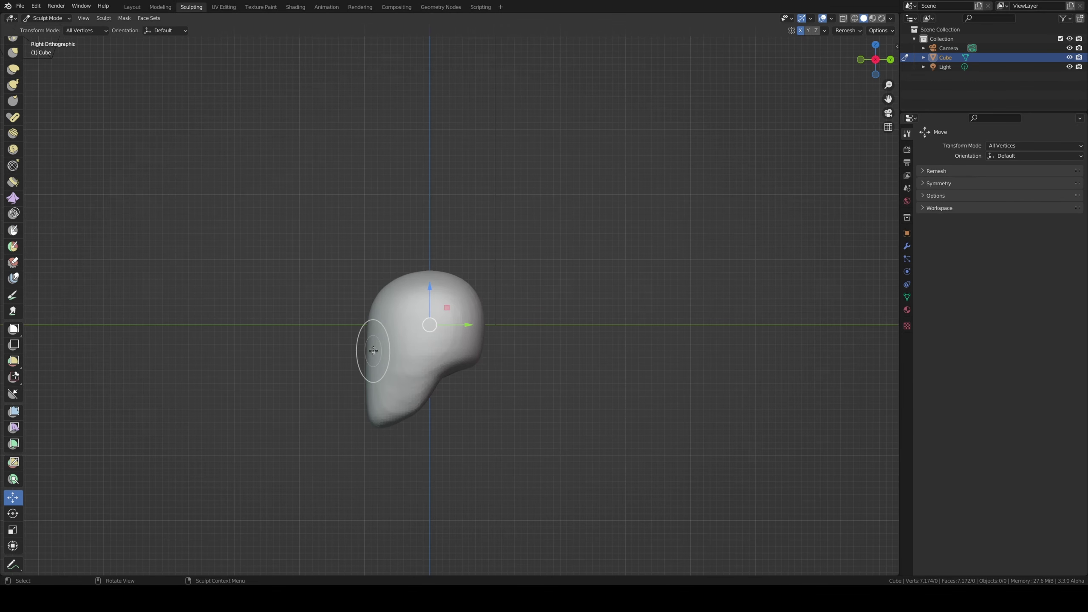
left_click_drag(424, 305, 426, 307)
key("ctrl+i")
mouse_move(433, 344)
left_mouse_down()
mouse_move(450, 422)
mouse_move(450, 394)
left_mouse_up()
key("ctrl+z")
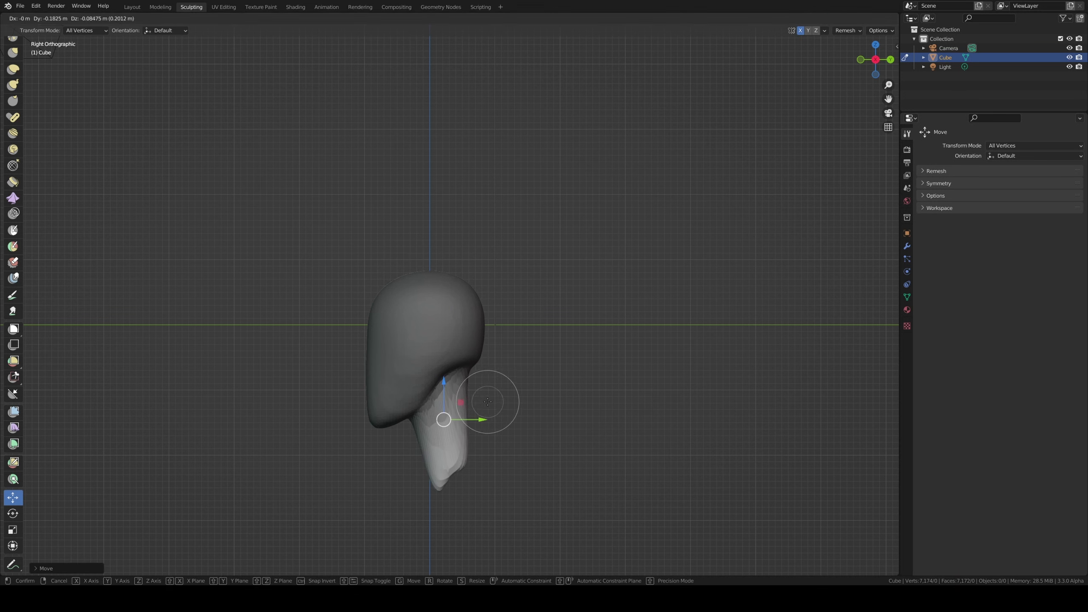
key("ctrl+shift+z")
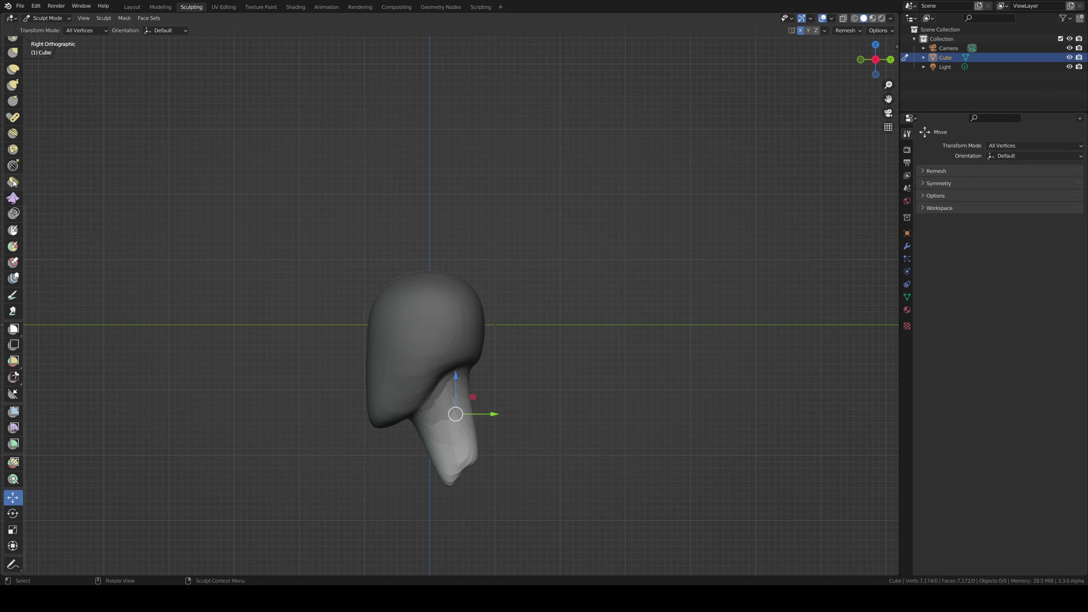
scroll(38, 182, "up", 5)
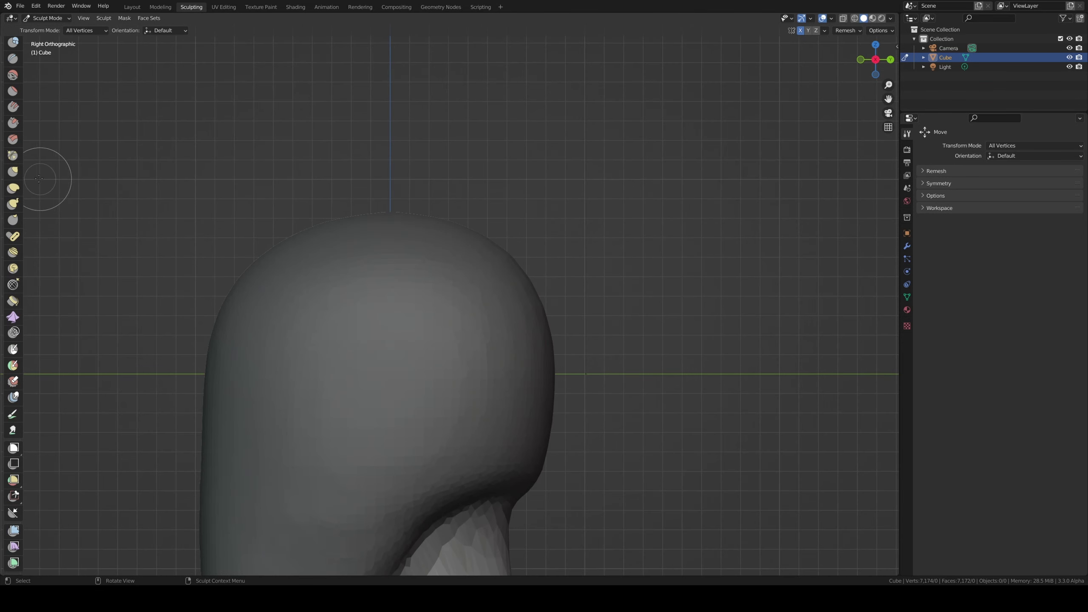
scroll(13, 180, "up", 5)
scroll(328, 243, "down", 3)
scroll(461, 374, "down", 2)
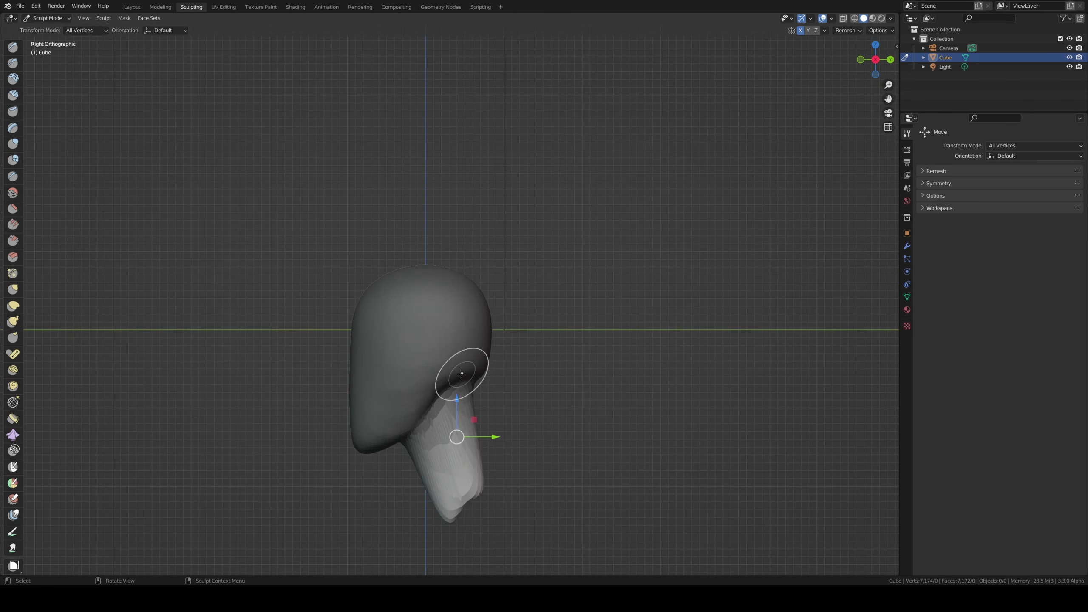
scroll(341, 326, "down", 2, "shift")
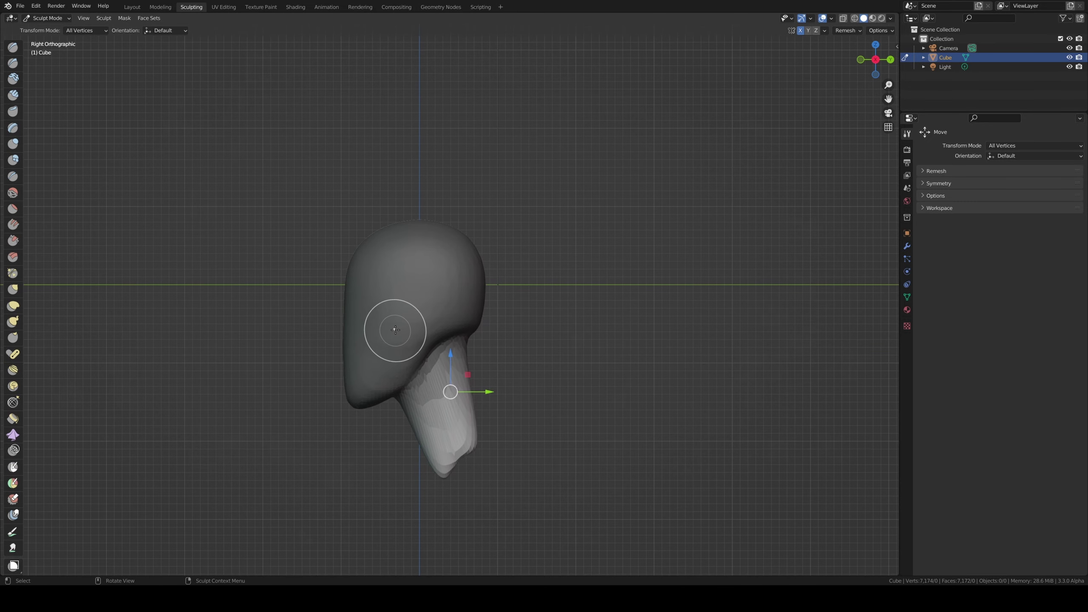
- Clear the mask and pull the neck's bottom into a point with the Grab brush
key("alt+m")
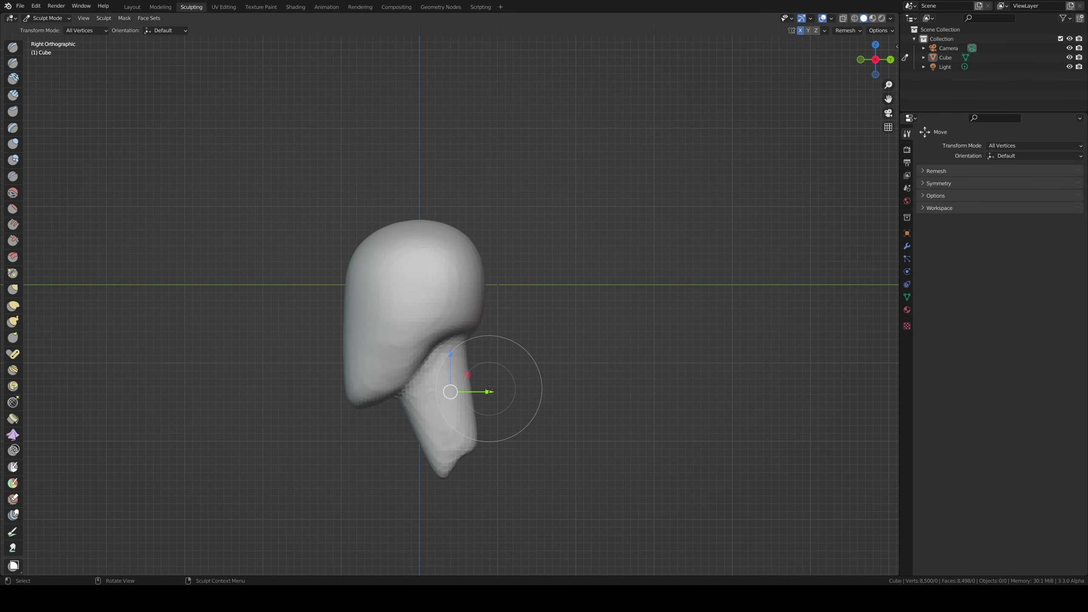
key("g")
mouse_move(489, 390)
left_mouse_down()
mouse_move(473, 350)
mouse_move(461, 356)
mouse_move(473, 429)
mouse_move(440, 473)
left_mouse_up()
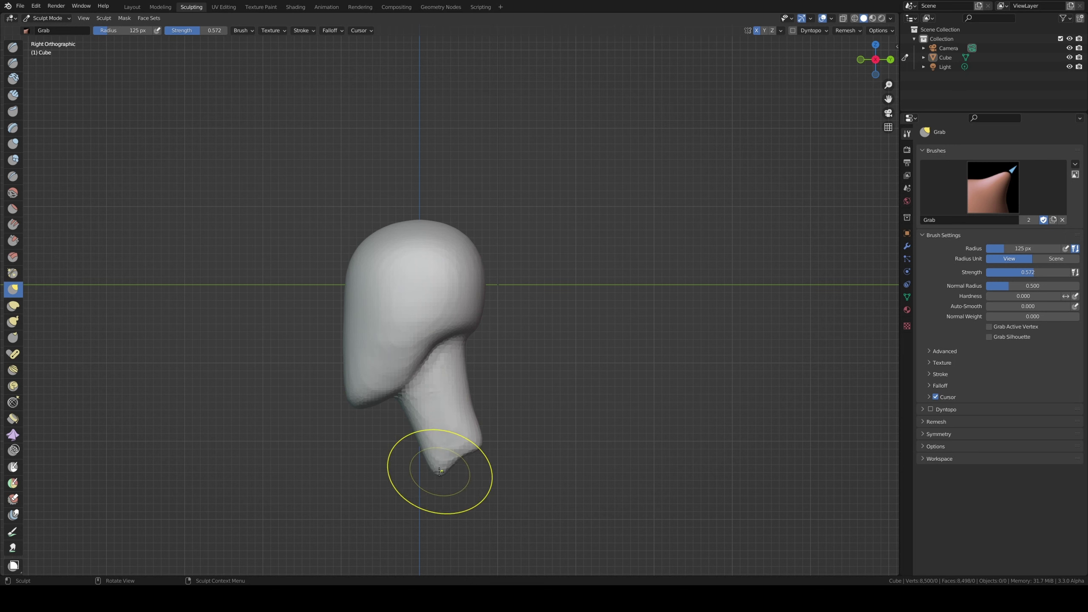
- In front view, grab the pointed neck tip and round it into a blunter stub
key("KP_1")
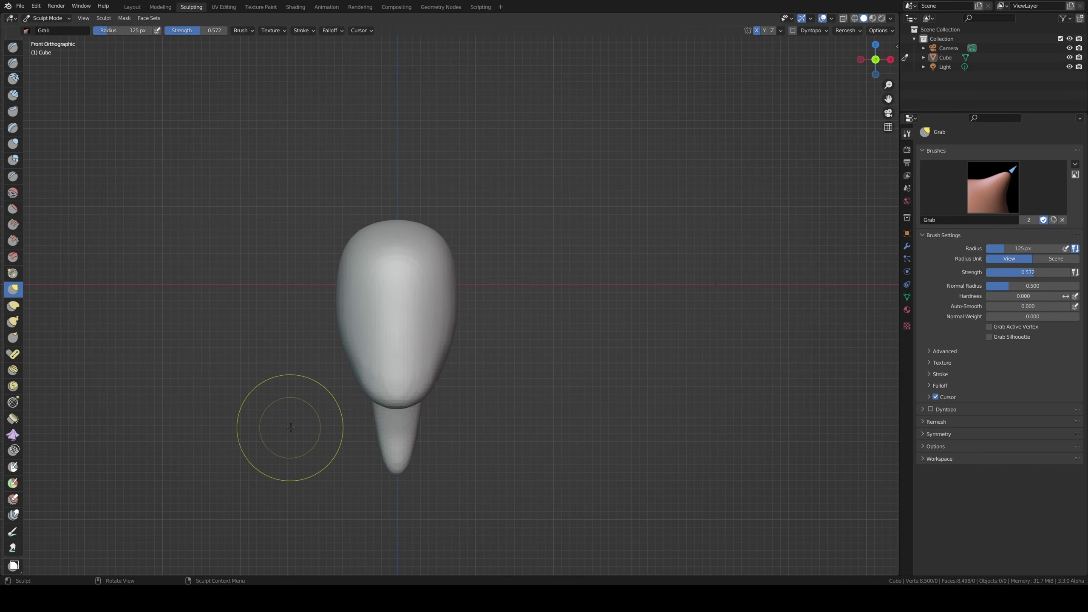
mouse_move(415, 452)
left_mouse_down()
mouse_move(434, 442)
mouse_move(416, 461)
left_mouse_up()
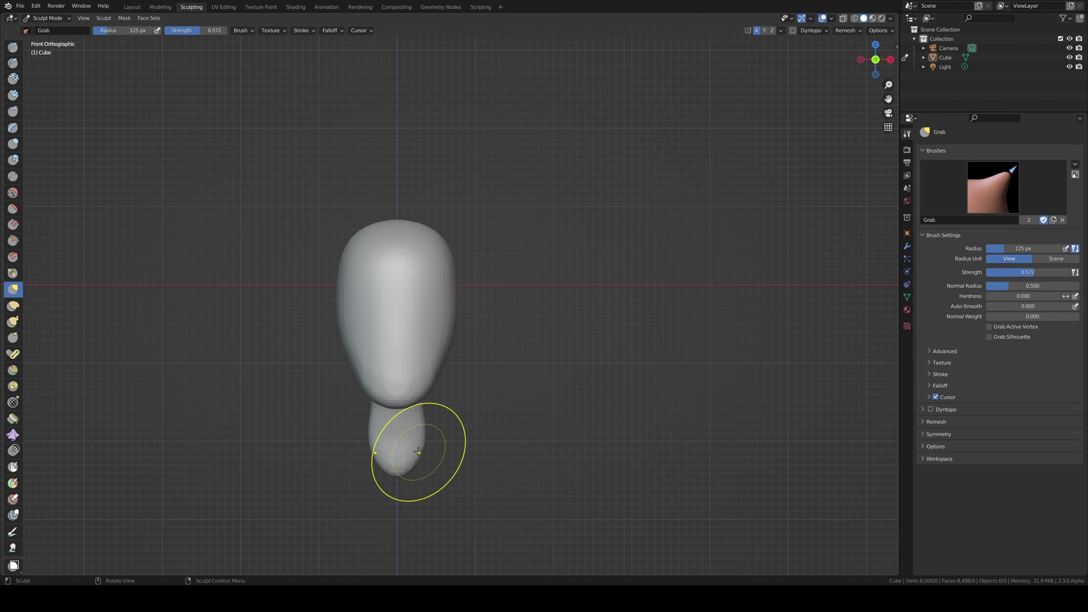
mouse_move(365, 451)
middle_mouse_down()
mouse_move(411, 433)
mouse_move(284, 365)
middle_mouse_up()
left_click(13, 144)
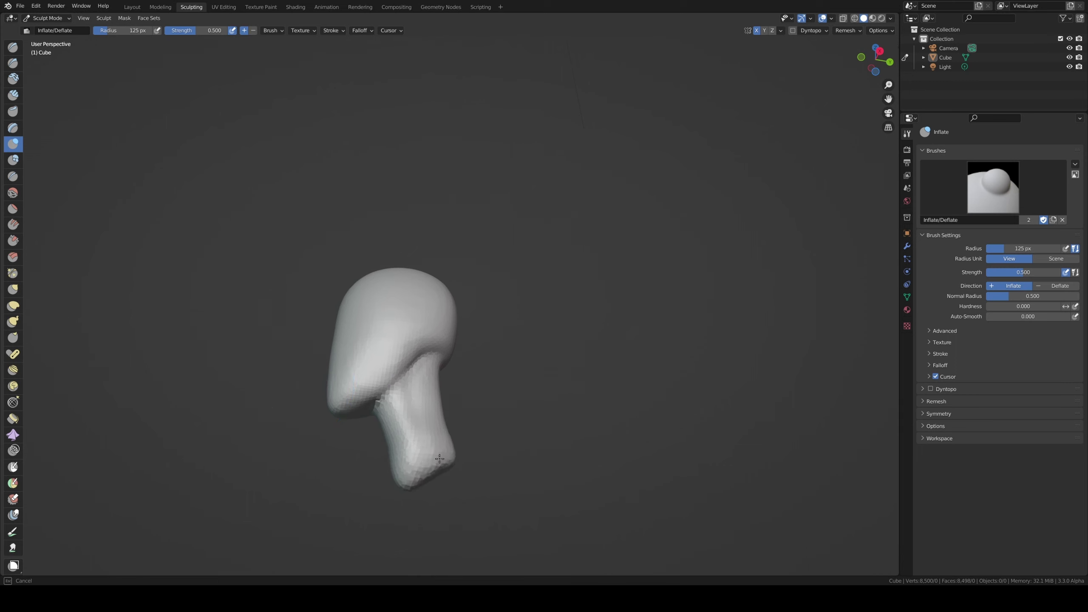
- From front view, drag the neck's base outward into a flared stand with the Grab brush
mouse_move(423, 488)
middle_mouse_down()
mouse_move(512, 447)
mouse_move(413, 446)
middle_mouse_up()
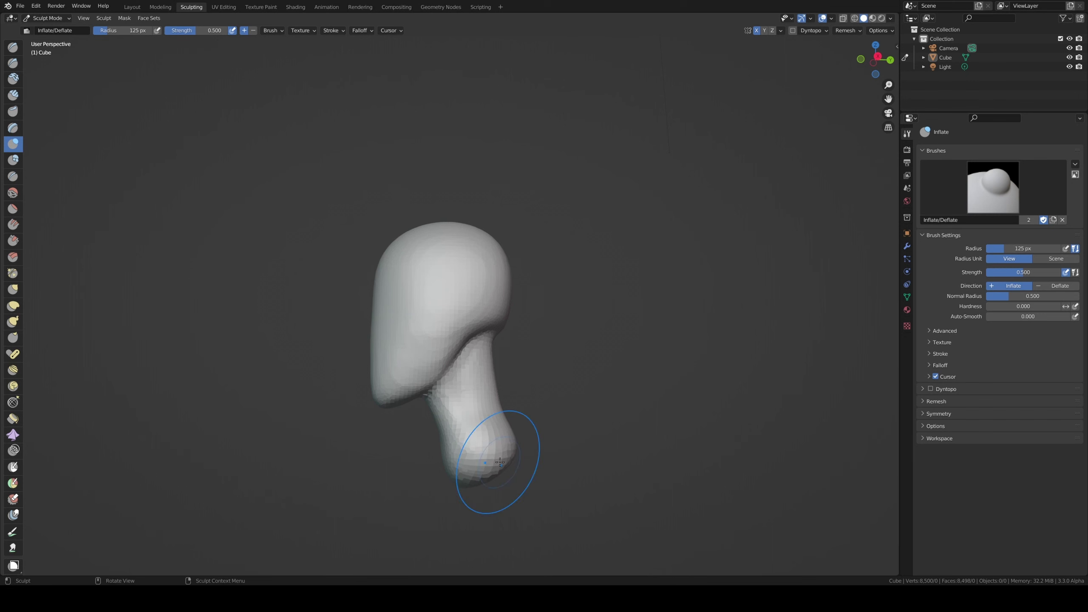
key("KP_1")
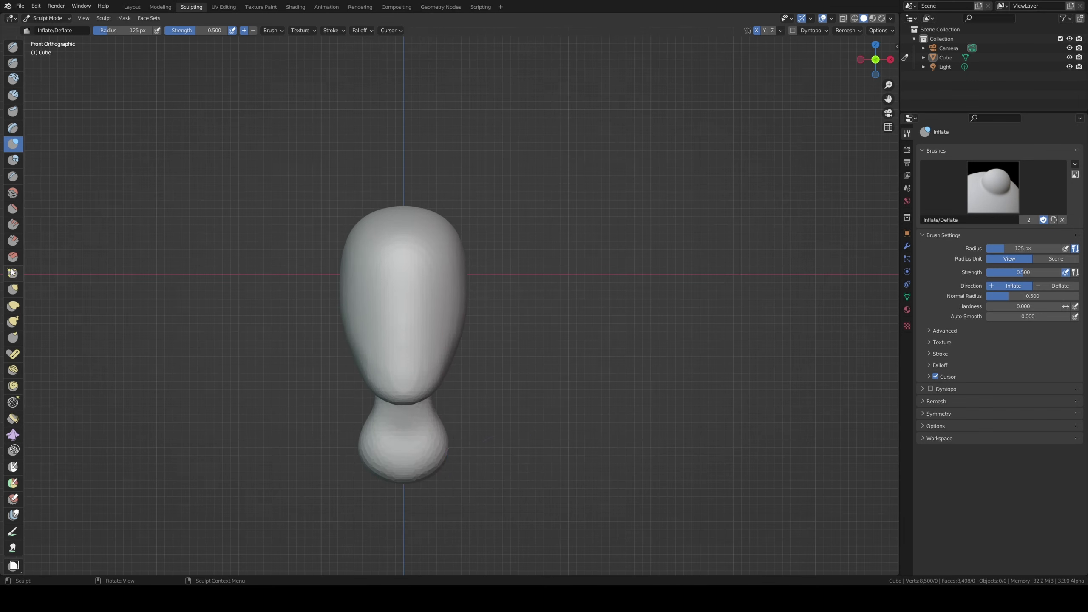
left_click(12, 290)
mouse_move(446, 458)
left_mouse_down()
mouse_move(451, 449)
mouse_move(487, 465)
mouse_move(482, 491)
left_mouse_up()
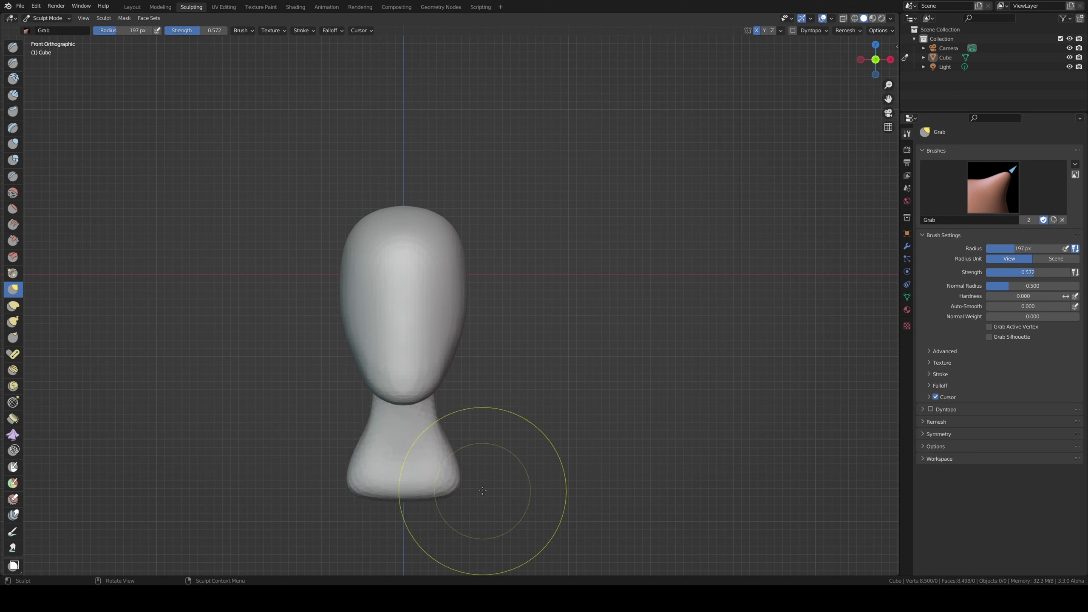
- Resize the Grab brush and narrow the neck just beneath the head
key("f")
left_click(527, 491)
key("ctrl+r")
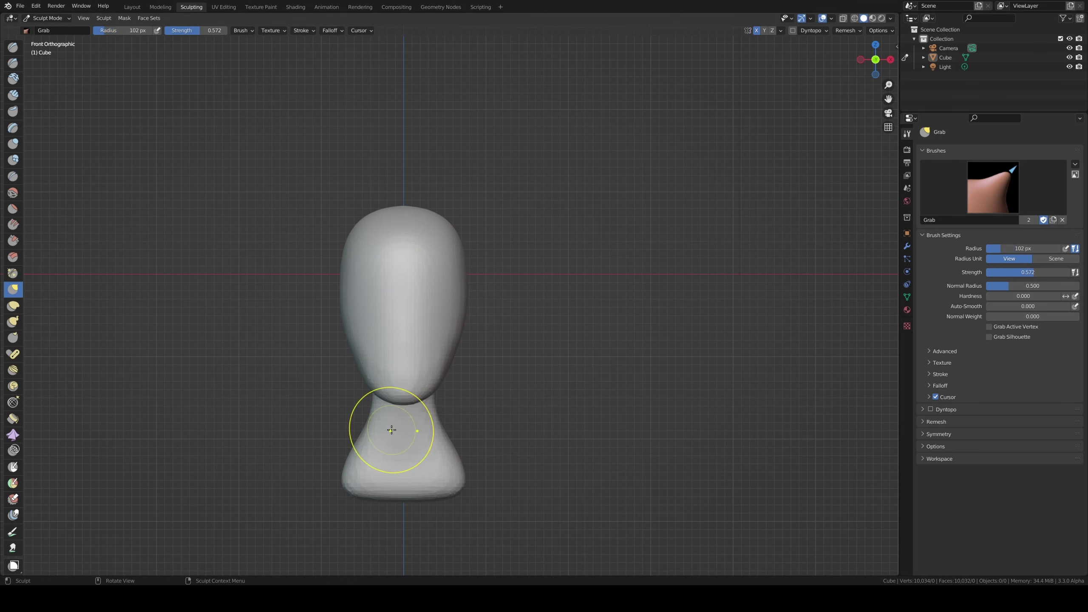
left_click_drag(439, 427, 450, 458)
key("f")
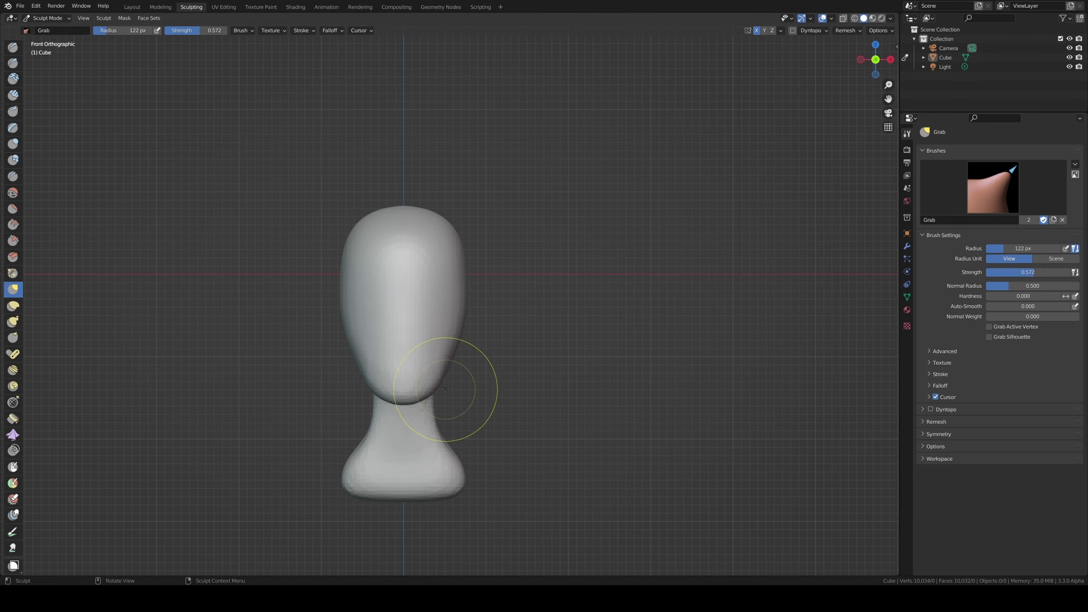
left_click(450, 379)
mouse_move(449, 379)
middle_mouse_down()
mouse_move(396, 360)
mouse_move(376, 377)
middle_mouse_up()
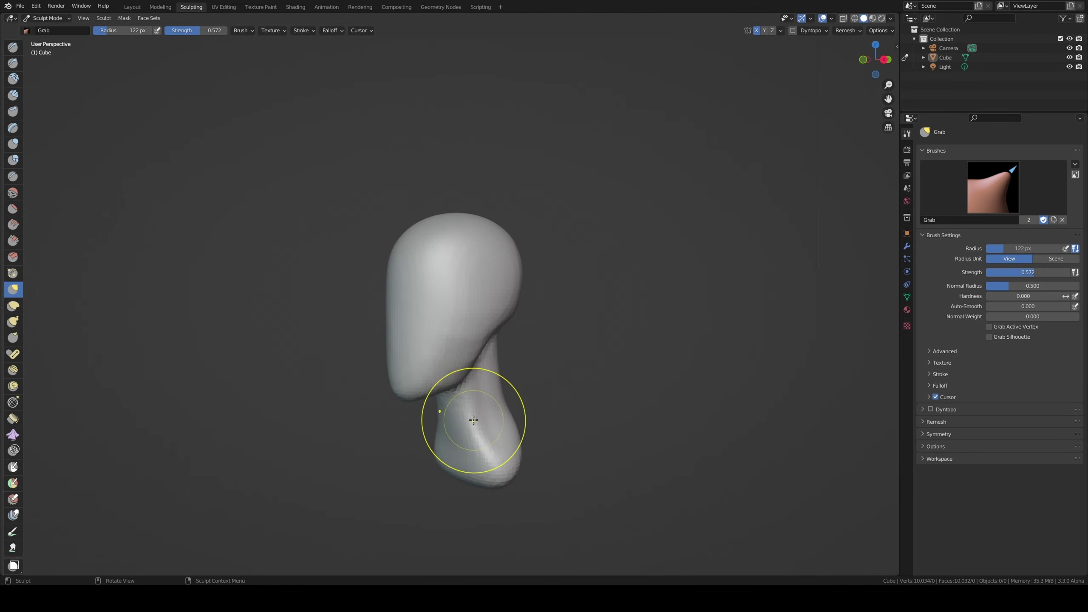
- Reshape the neck's side and back into a smooth flare, orbiting to check each angle
left_click_drag(474, 418, 474, 413)
mouse_move(474, 413)
middle_mouse_down()
mouse_move(537, 376)
mouse_move(376, 418)
middle_mouse_up()
left_click_drag(452, 413, 480, 403)
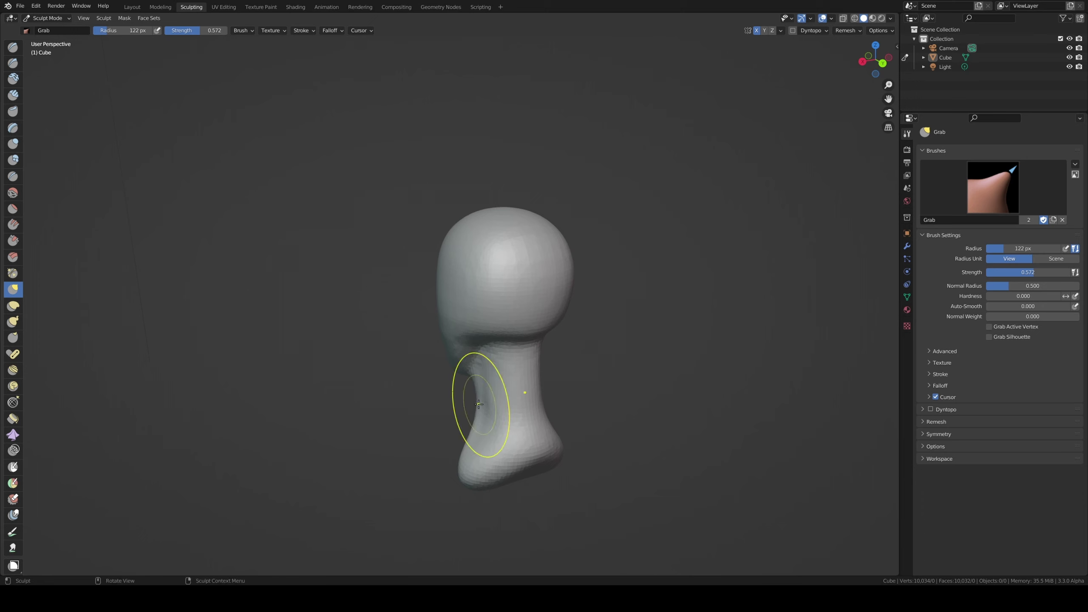
middle_click_drag(481, 404, 485, 398)
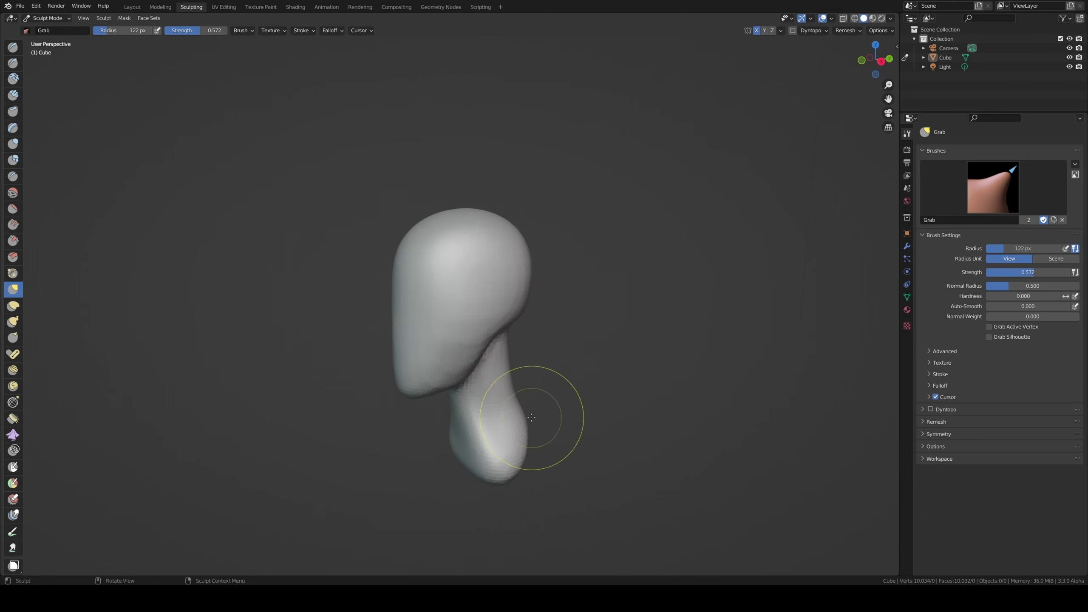
middle_click_drag(554, 418, 565, 396)
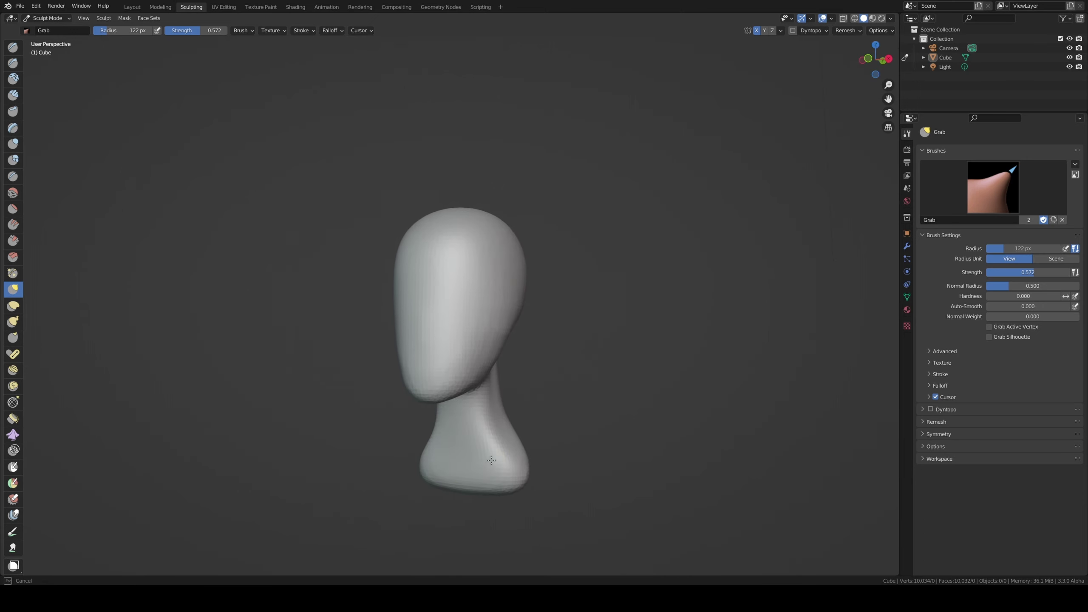
middle_click_drag(475, 466, 195, 256)
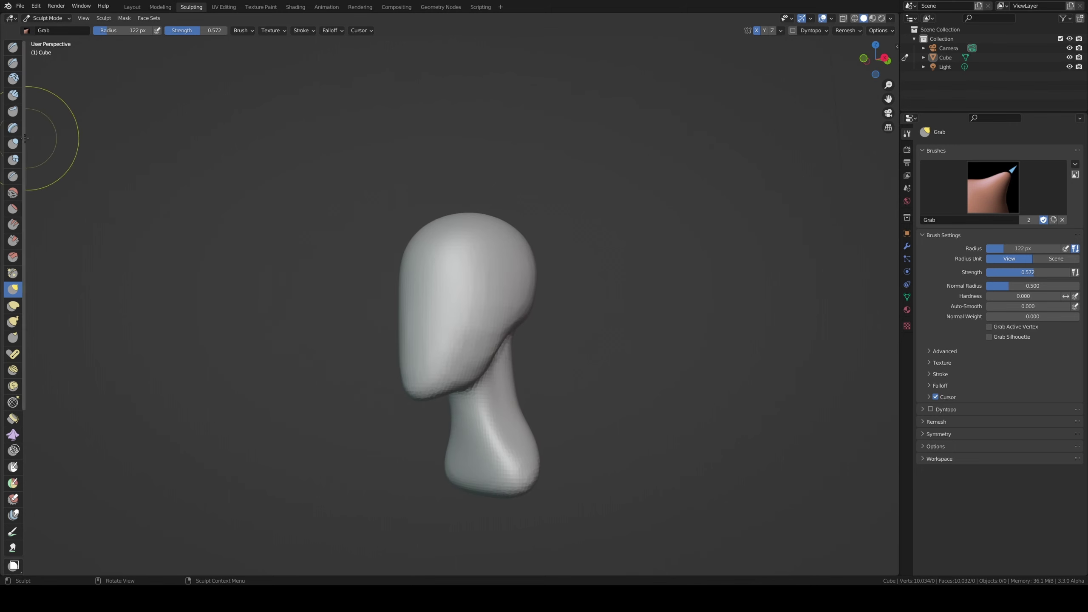
left_click(13, 144)
middle_click_drag(497, 474, 418, 462)
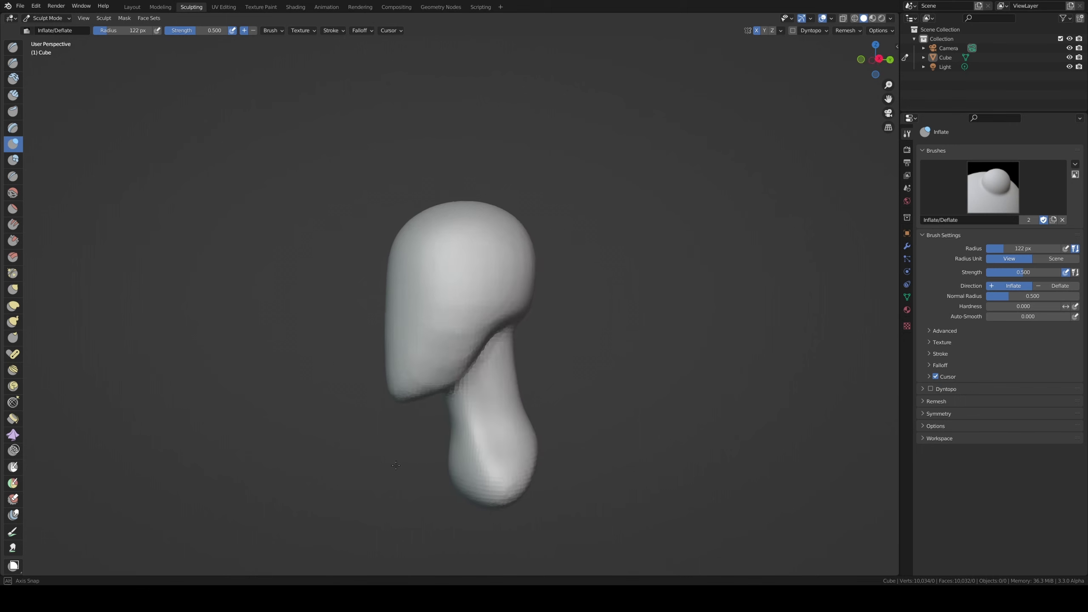
- Puff out the neck under the chin with a 72 px Inflate brush, checking front and side views
key("f")
left_click(417, 461)
left_click_drag(464, 423, 451, 472)
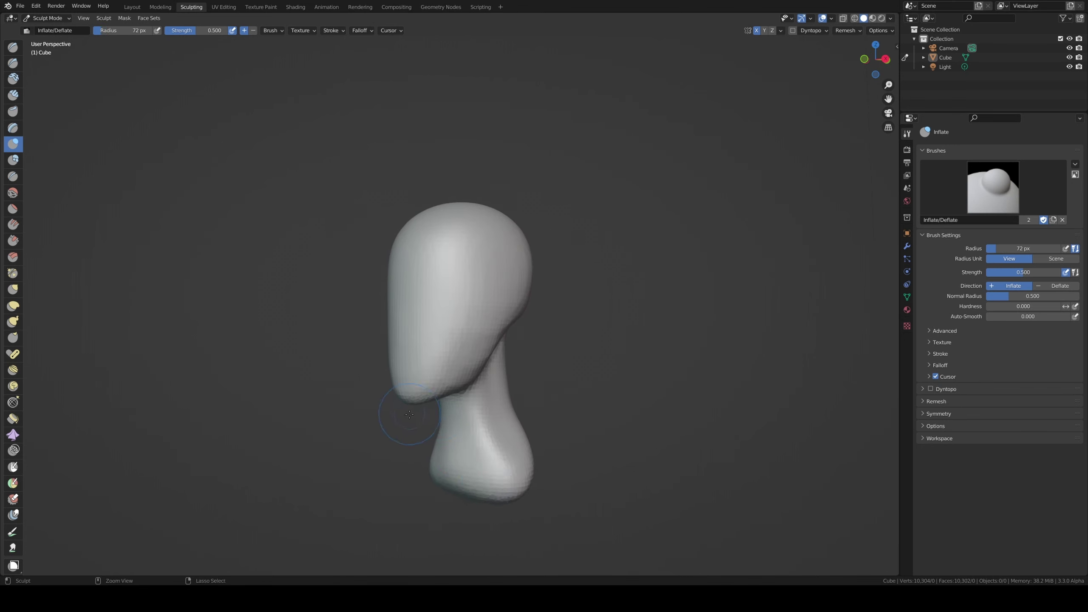
key("KP_1")
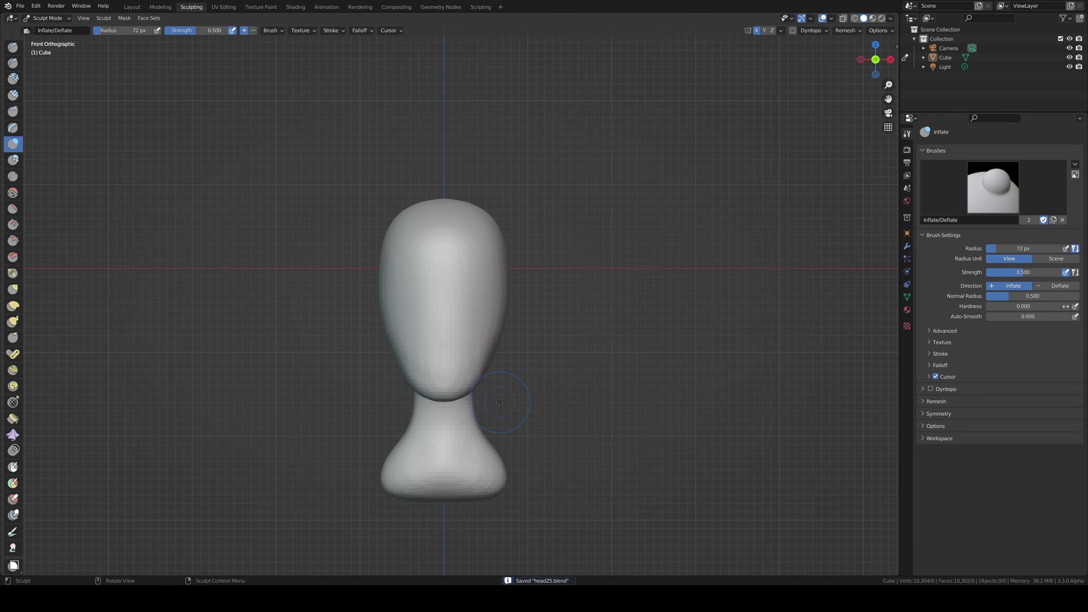
key("KP_3")
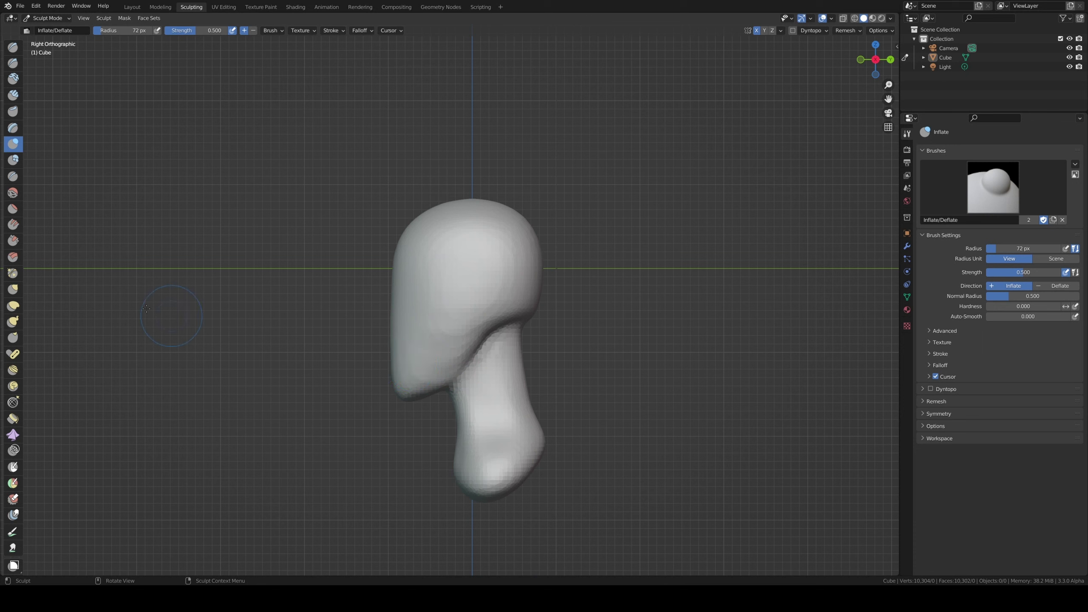
key("g")
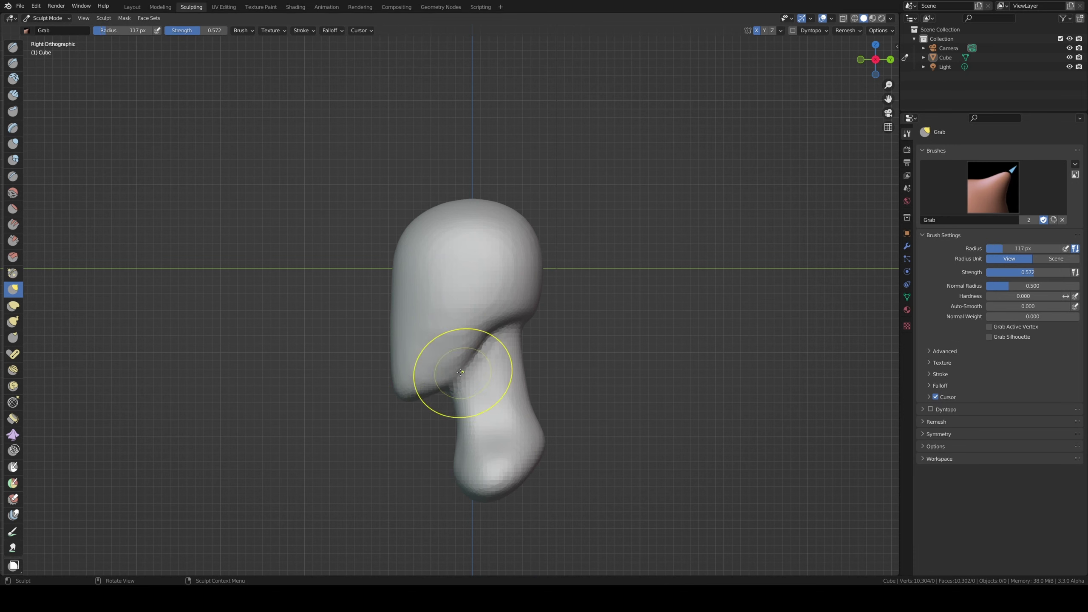
- Orbit around to inspect the back of the head and shrink the brush radius for finer work
mouse_move(460, 371)
middle_mouse_down()
mouse_move(513, 334)
mouse_move(571, 250)
middle_mouse_up()
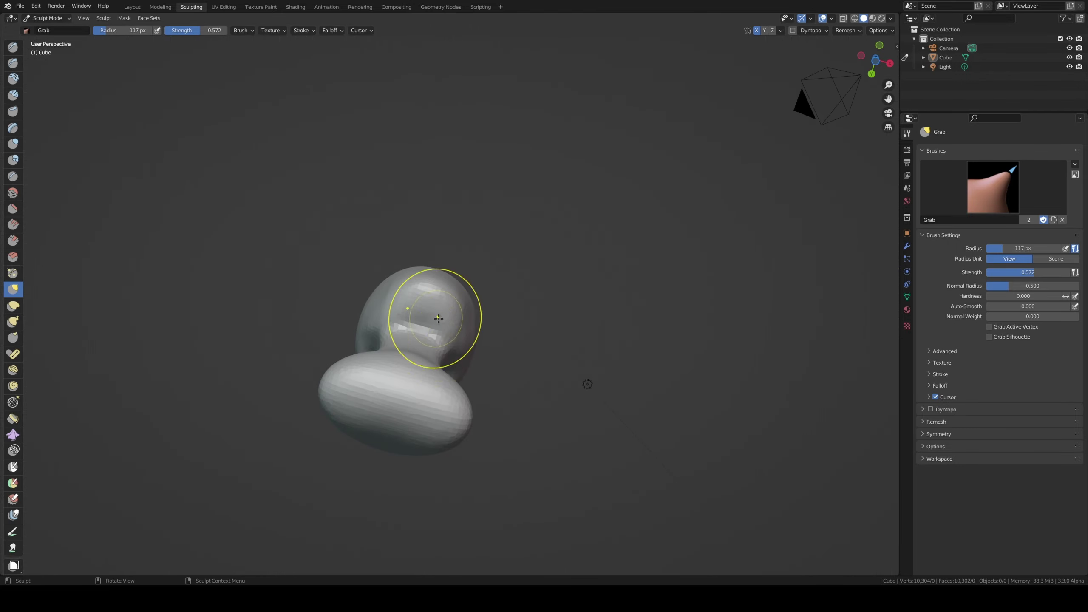
middle_click_drag(438, 318, 473, 333)
key("f")
left_click(460, 334)
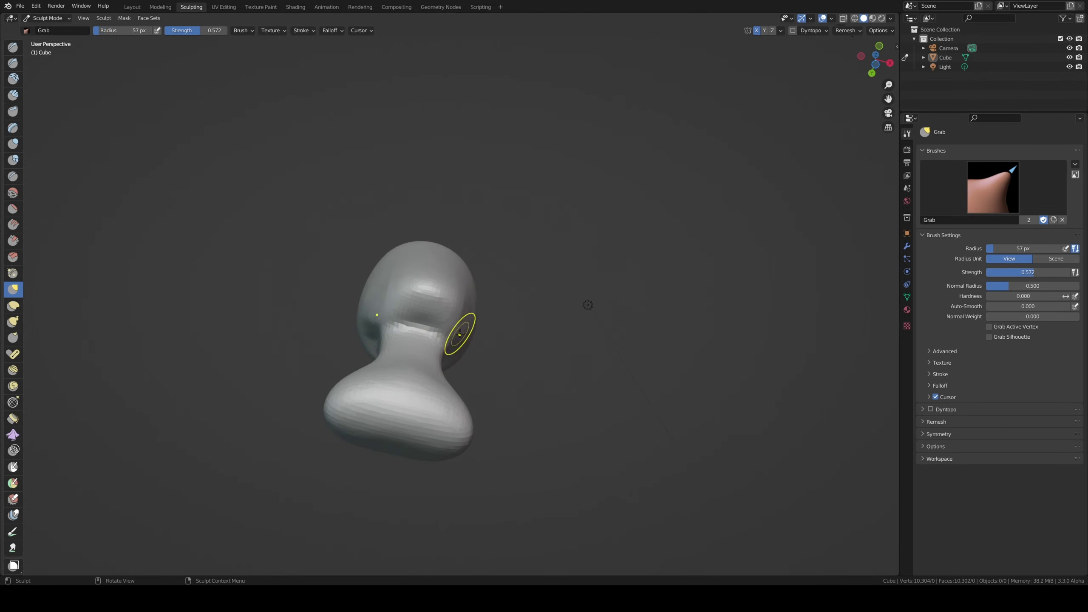
middle_click_drag(467, 319, 370, 382)
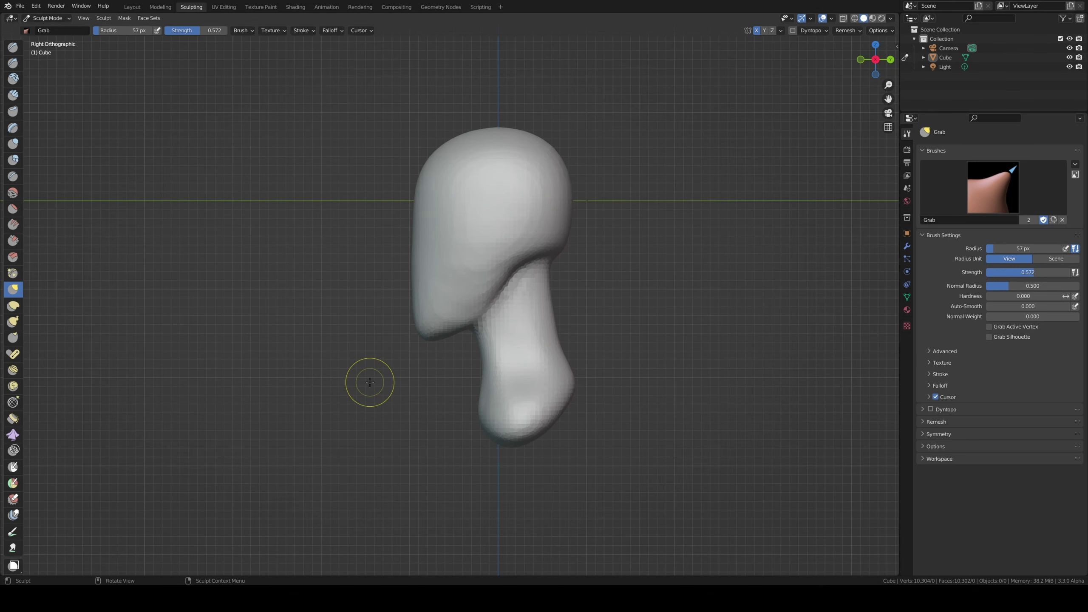
- Carve sharp creases along the jaw line and down the side of the head with a smaller Draw Sharp brush
left_click(13, 62)
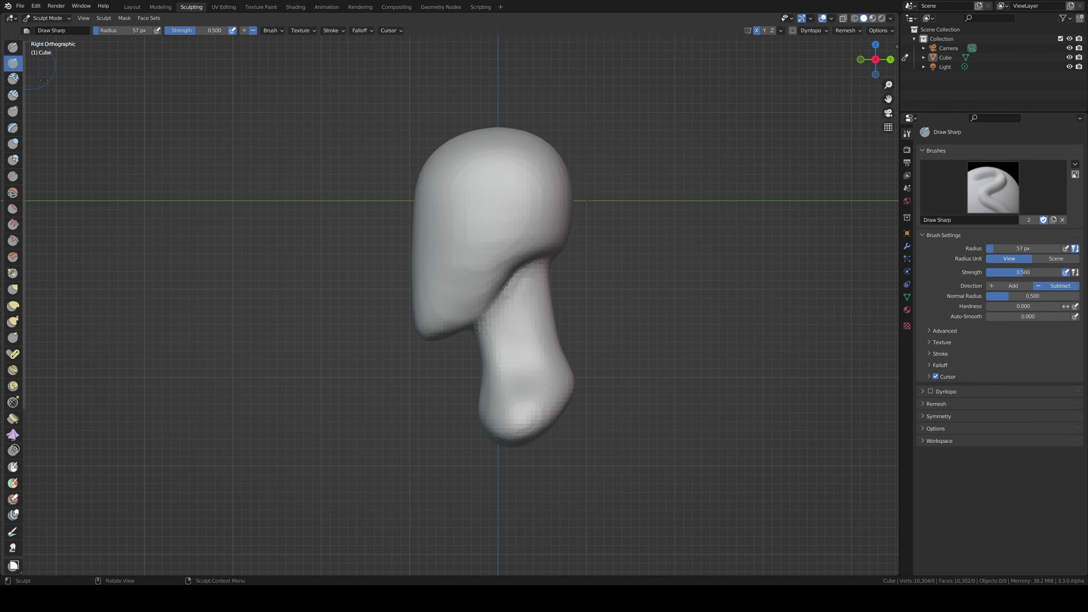
key("f")
left_click(444, 330)
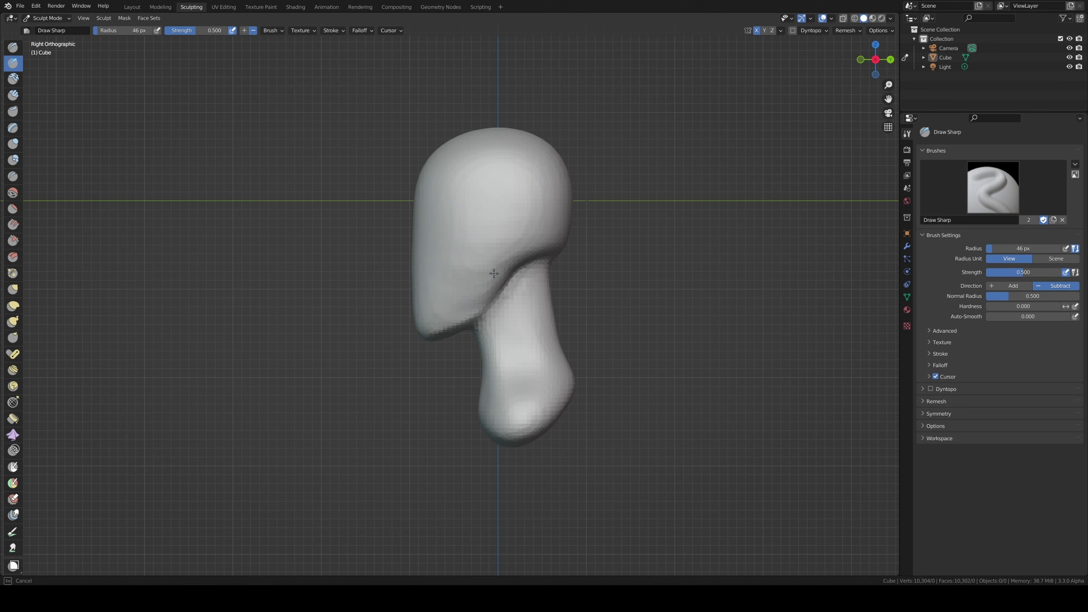
left_click_drag(494, 271, 482, 305)
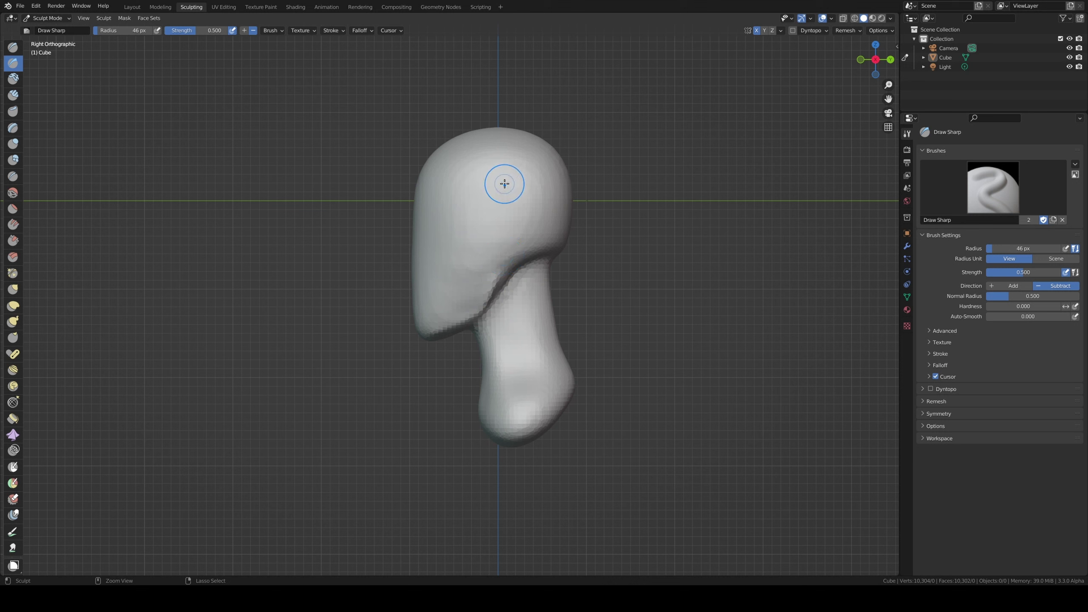
left_click_drag(495, 162, 493, 241)
left_click_drag(497, 151, 499, 153)
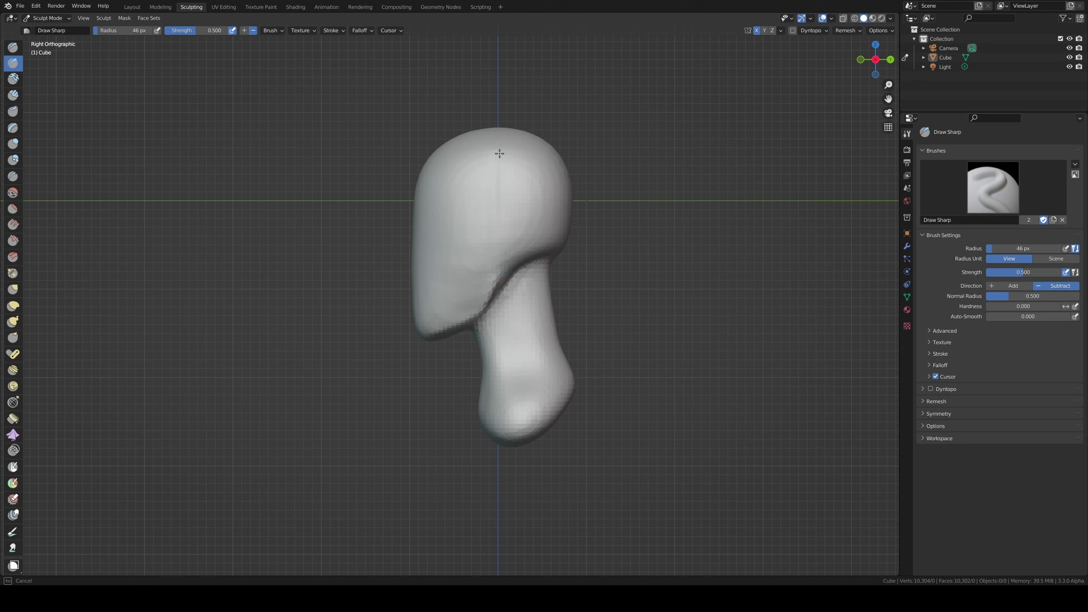
left_click_drag(492, 251, 492, 197)
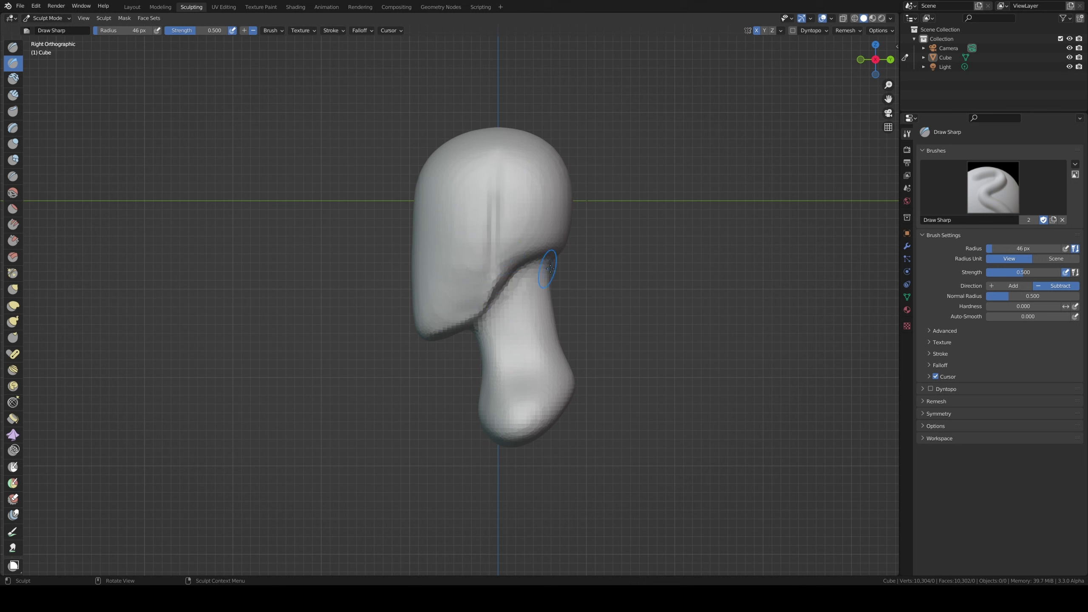
middle_click_drag(507, 240, 449, 236)
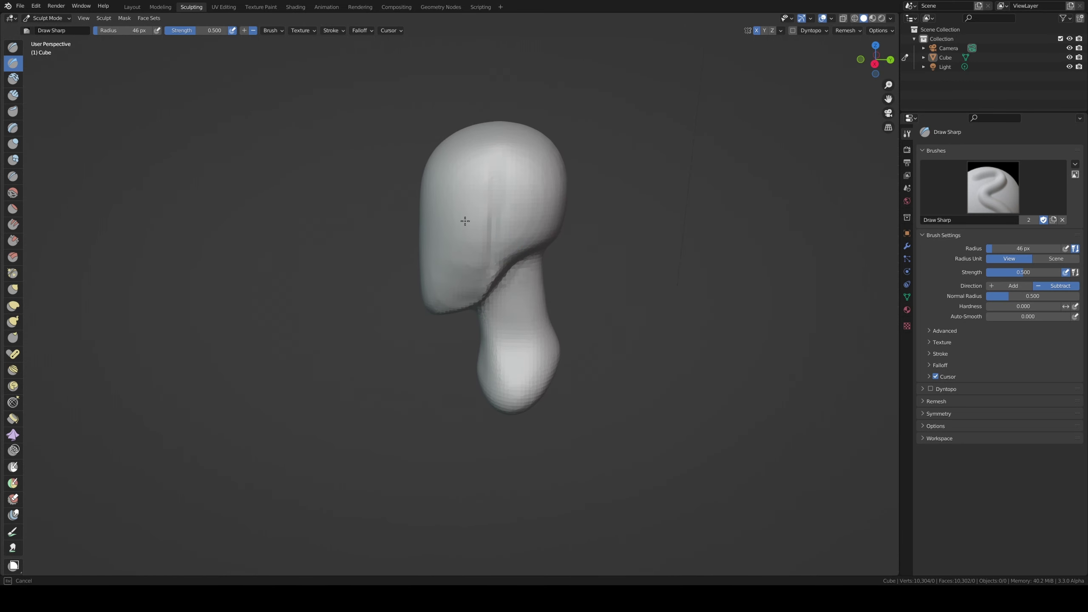
key("KP_1")
key("KP_3")
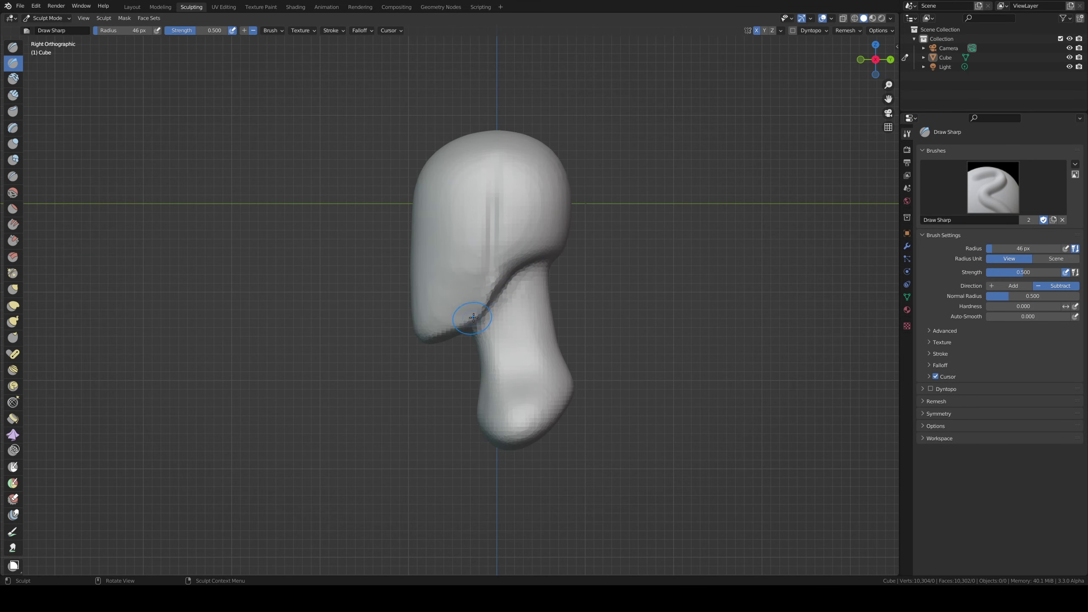
- Pull the bulge at the back of the head into shape with an enlarged Grab brush
left_click(13, 290)
middle_click_drag(42, 290, 701, 327)
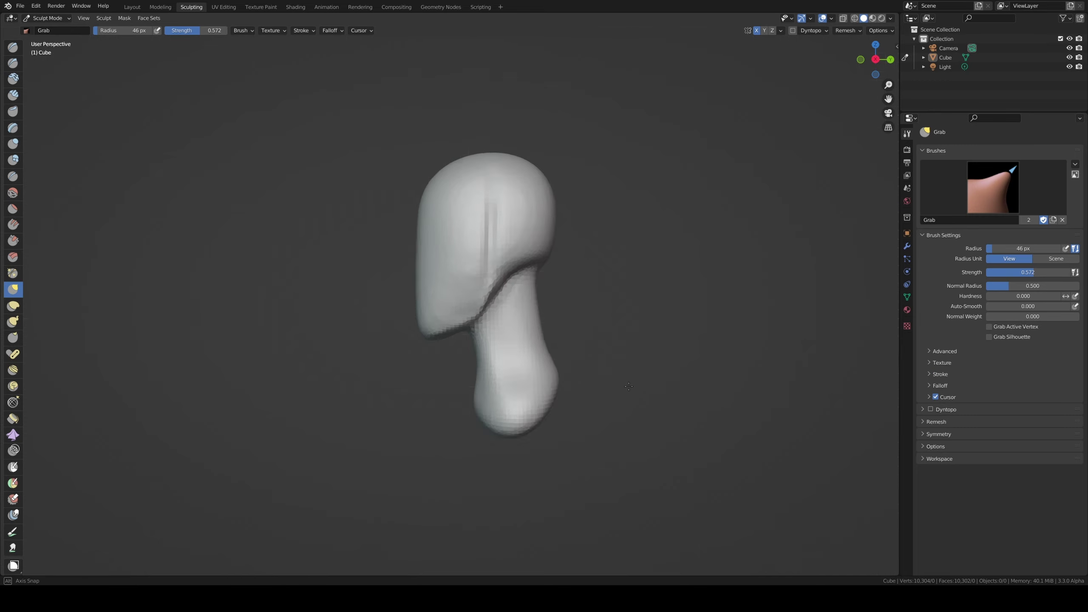
key("f")
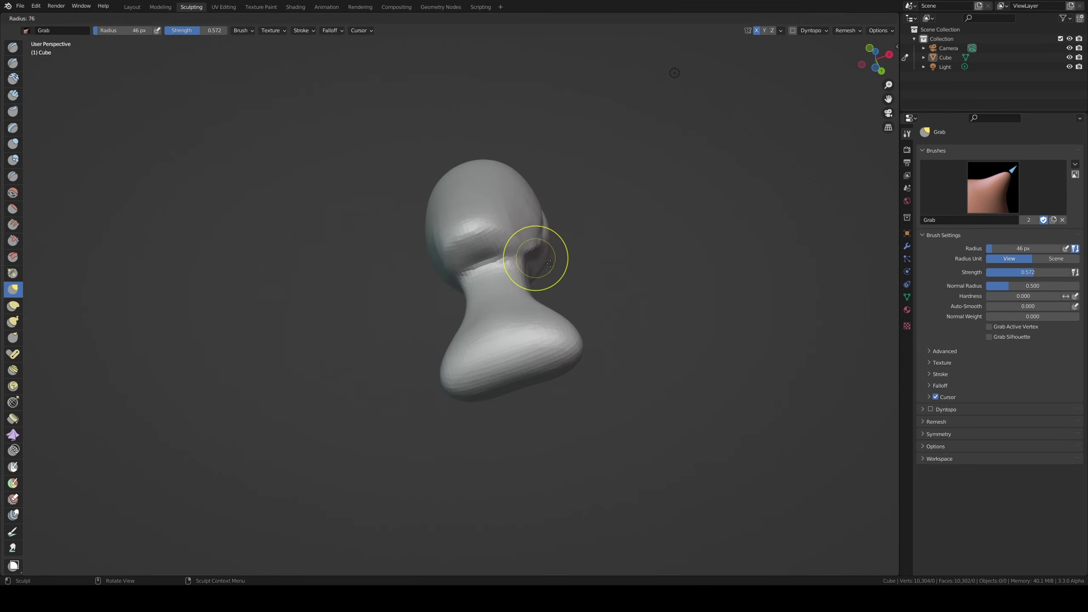
left_click(549, 274)
mouse_move(518, 243)
left_mouse_down()
mouse_move(534, 245)
mouse_move(510, 238)
left_mouse_up()
mouse_move(509, 238)
middle_mouse_down()
mouse_move(554, 297)
mouse_move(564, 289)
middle_mouse_up()
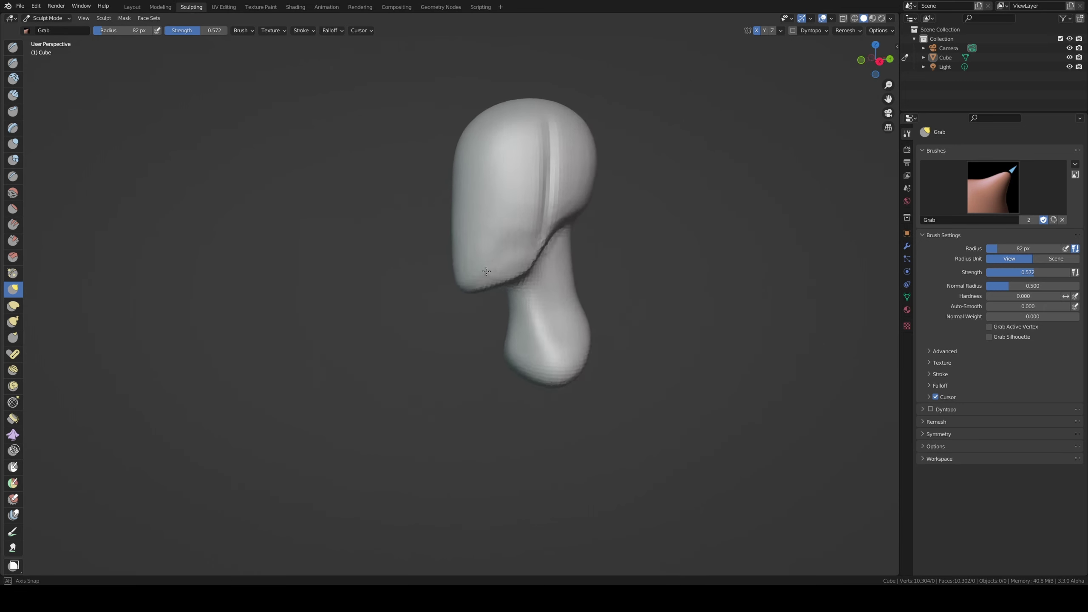
key("f")
left_click(570, 284)
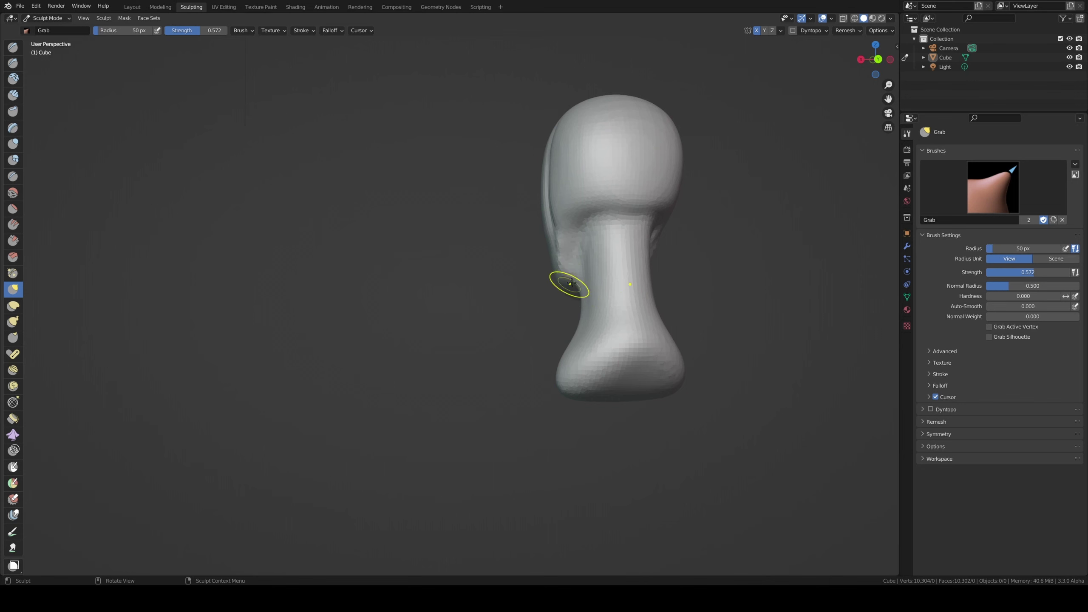
- Return to the Grab brush at 91 px radius and view the head from the side
left_click(10, 64)
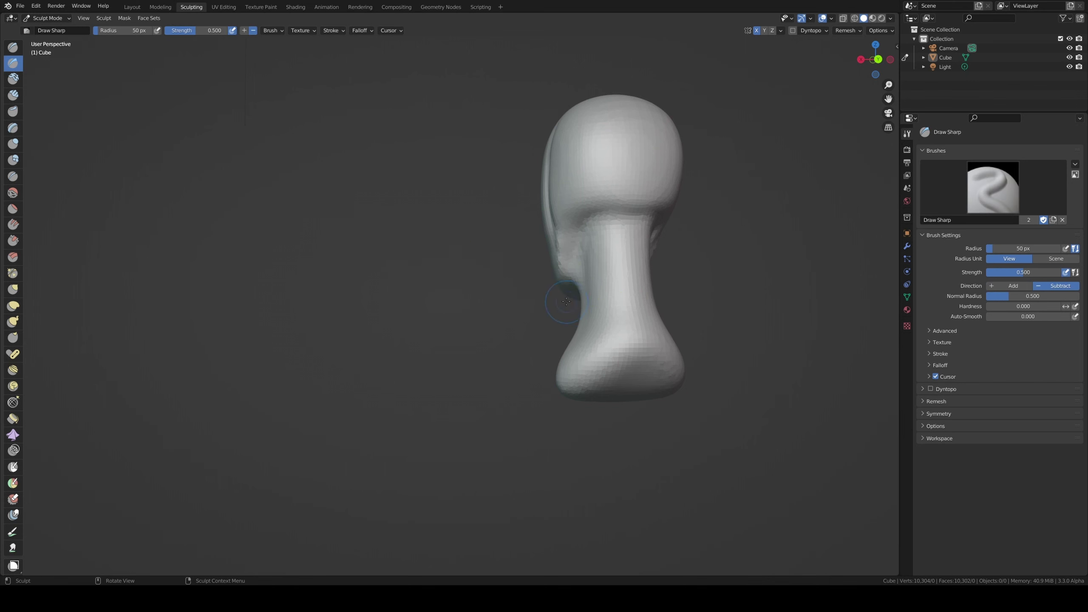
middle_click_drag(579, 272, 611, 263)
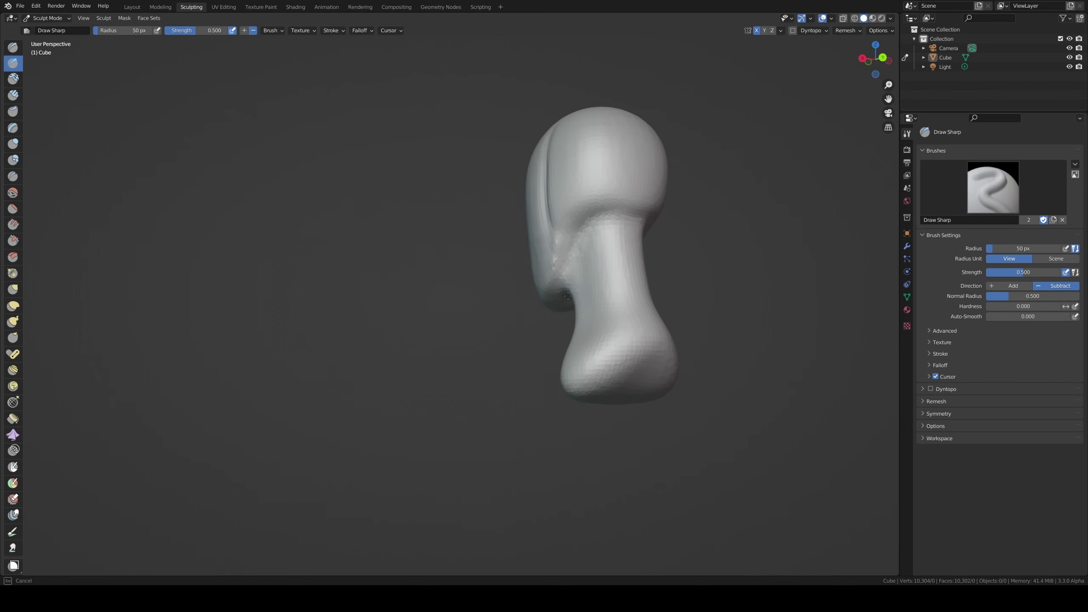
middle_click_drag(574, 296, 558, 287)
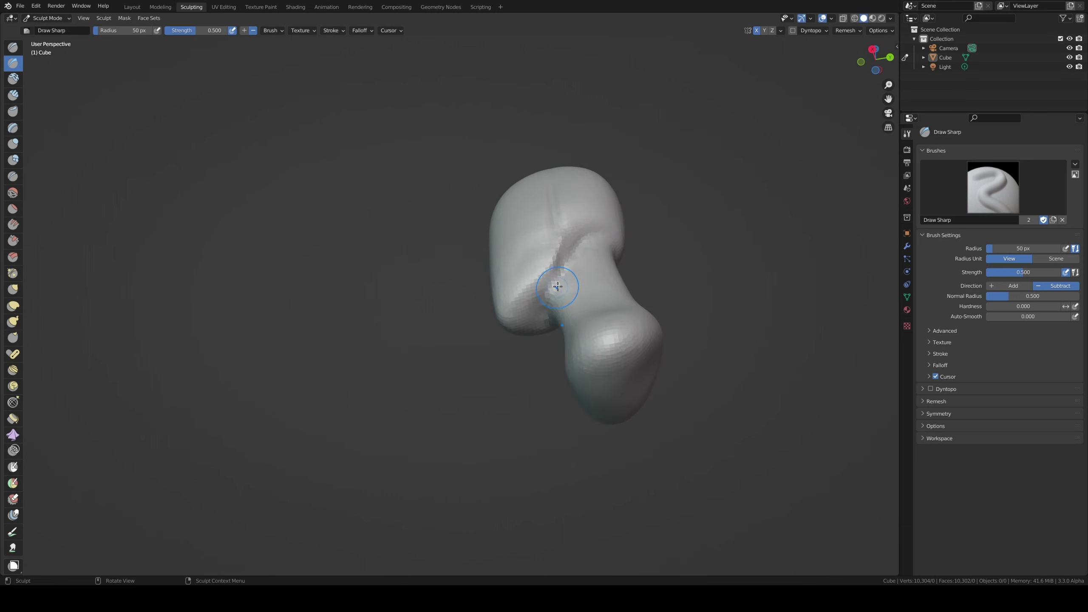
left_click(12, 289)
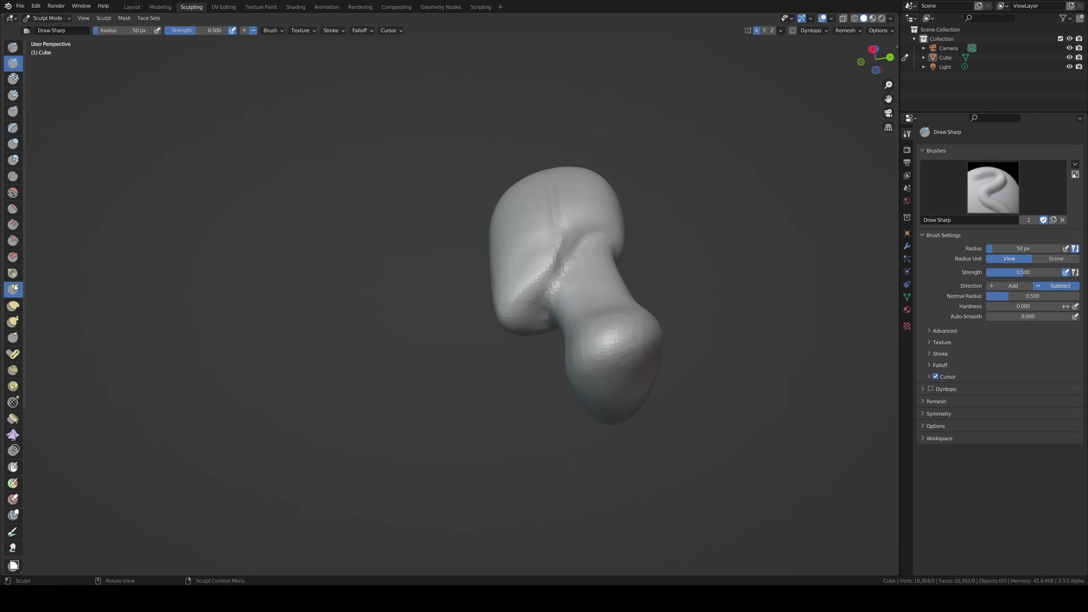
mouse_move(233, 265)
middle_mouse_down()
mouse_move(446, 377)
mouse_move(518, 316)
mouse_move(520, 290)
middle_mouse_up()
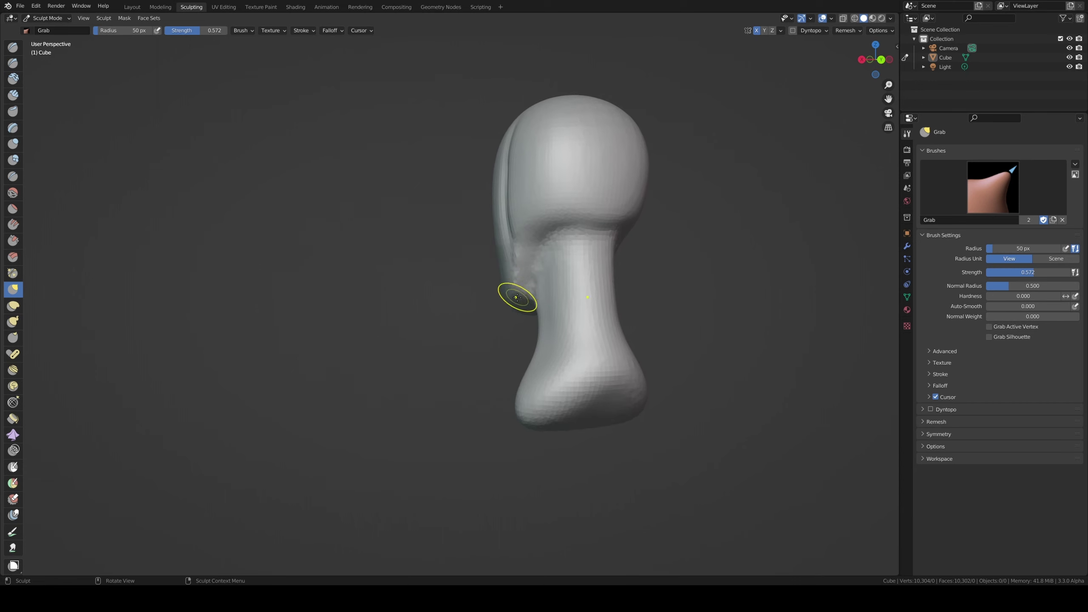
key("f")
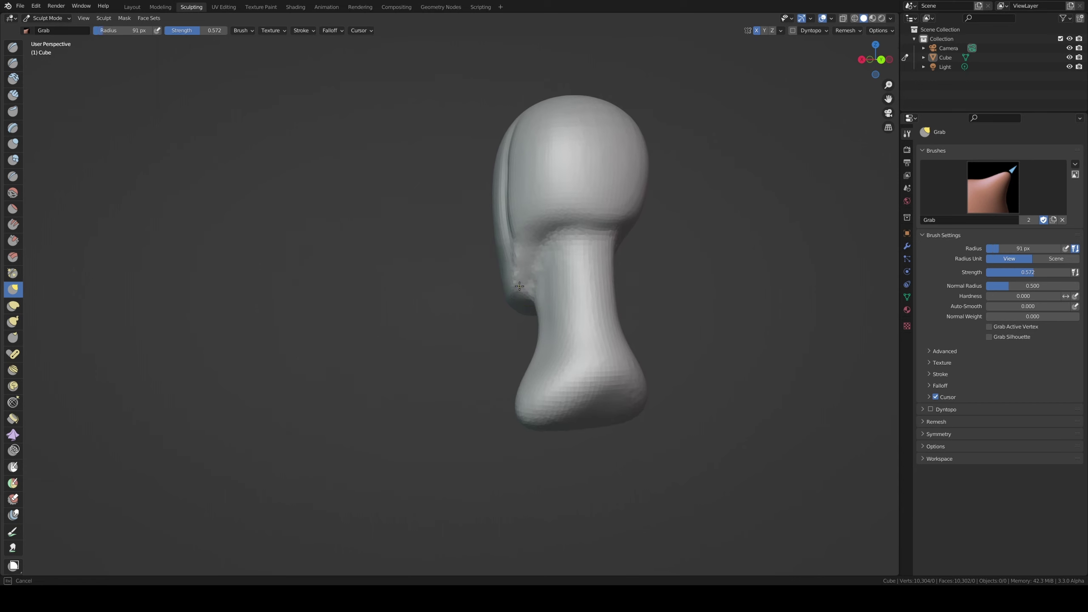
left_click(519, 286)
middle_click_drag(534, 270, 625, 287)
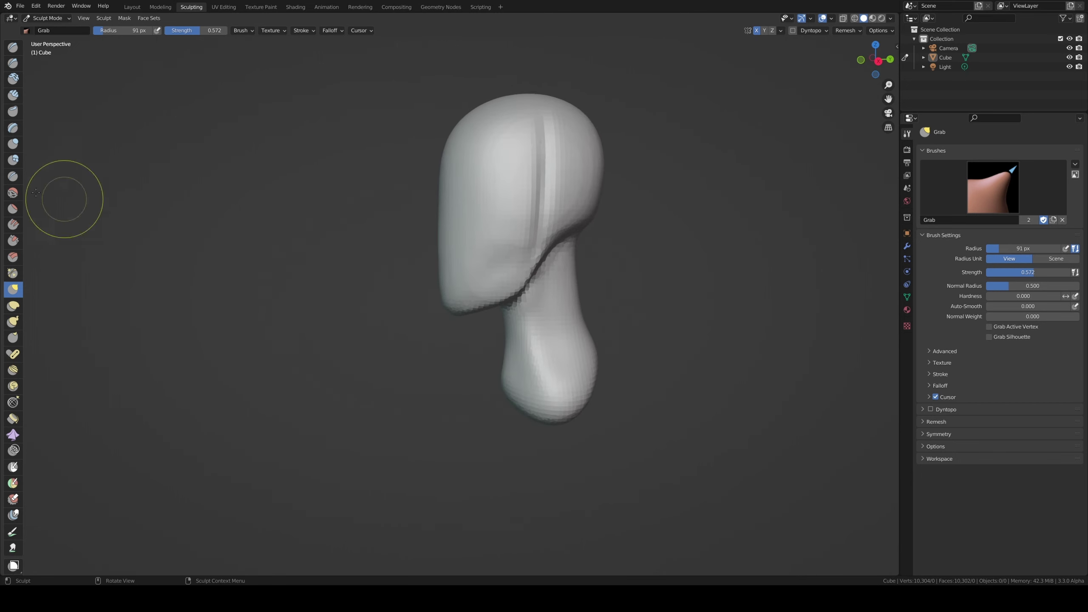
- Select Clay Strips and snap to the Right Orthographic side profile
left_click(13, 95)
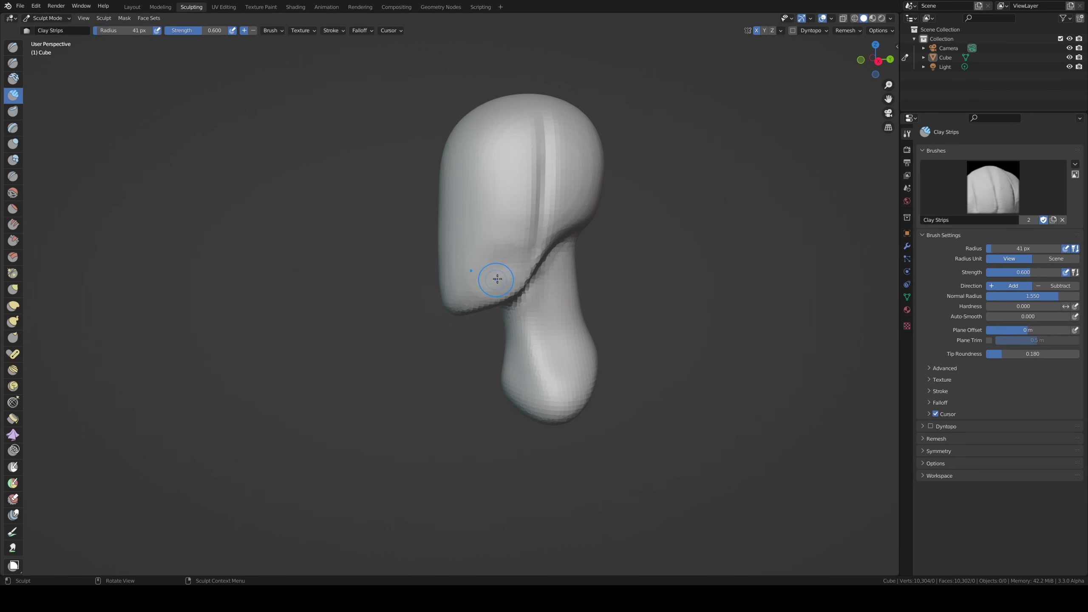
middle_click_drag(488, 295, 491, 263)
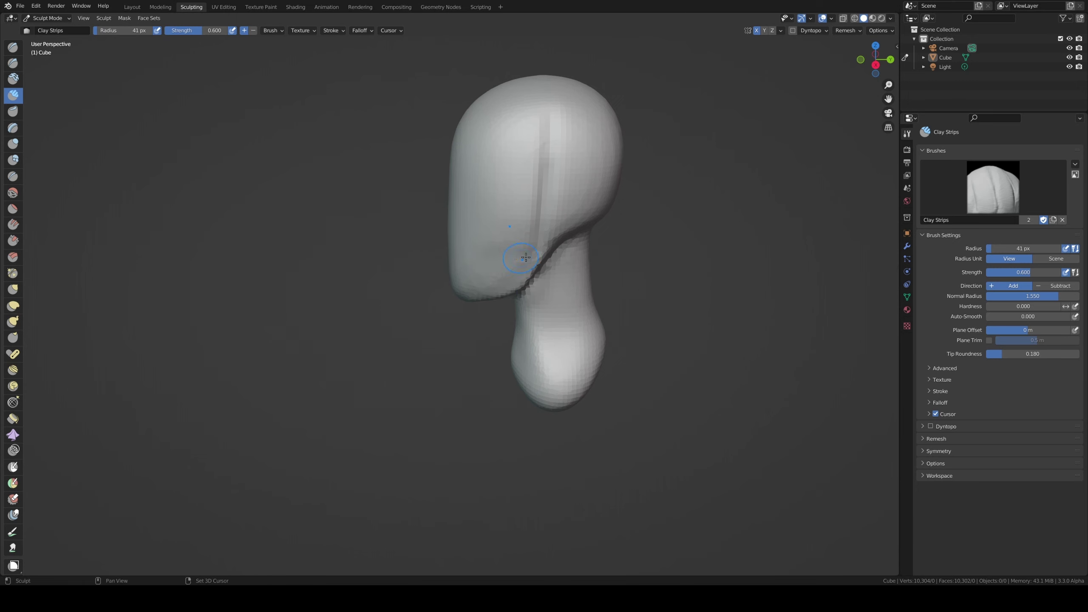
key("KP_1")
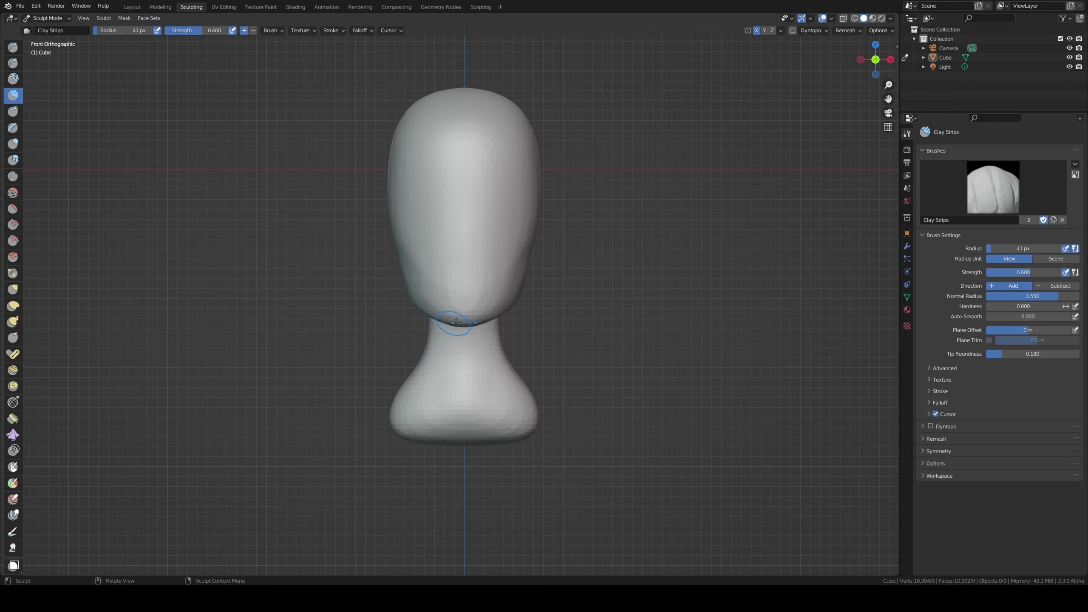
key("KP_3")
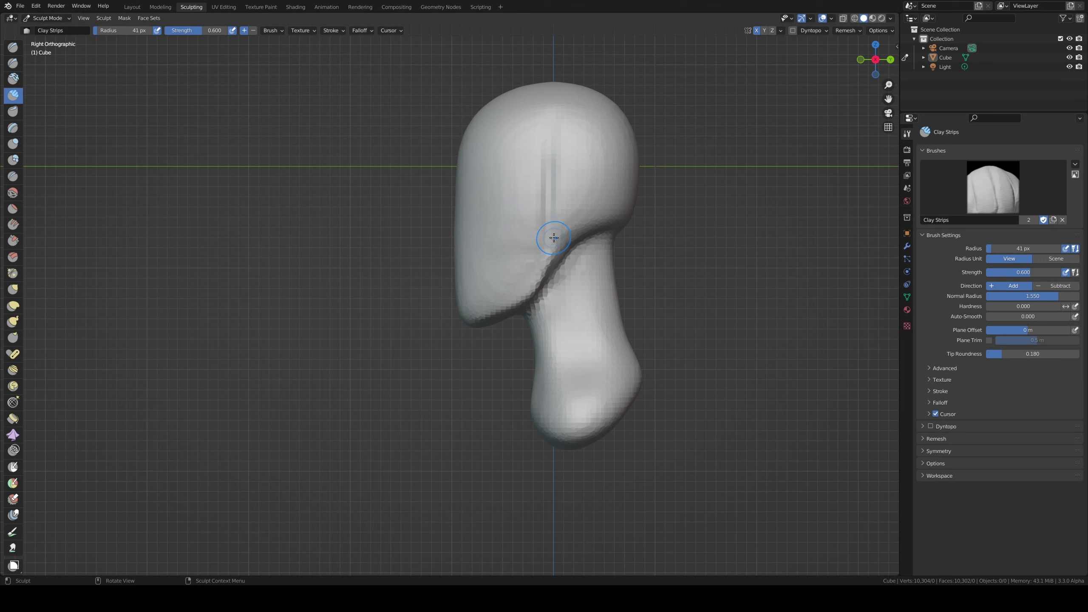
- Soften the crease near the ear and pull the back of the skull into shape with a large Grab brush
key("m")
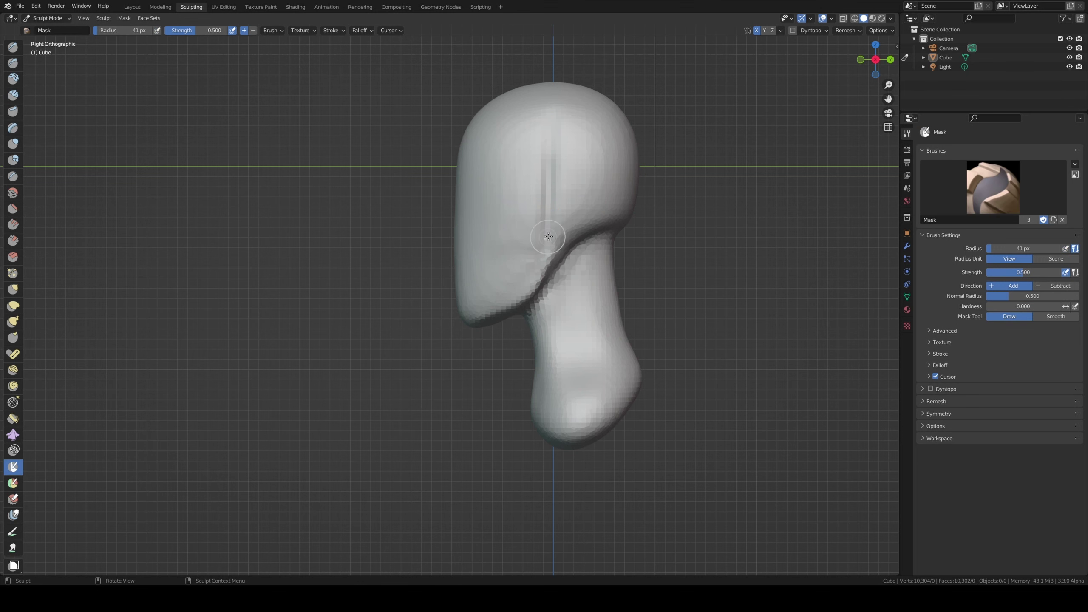
key("g")
key("f")
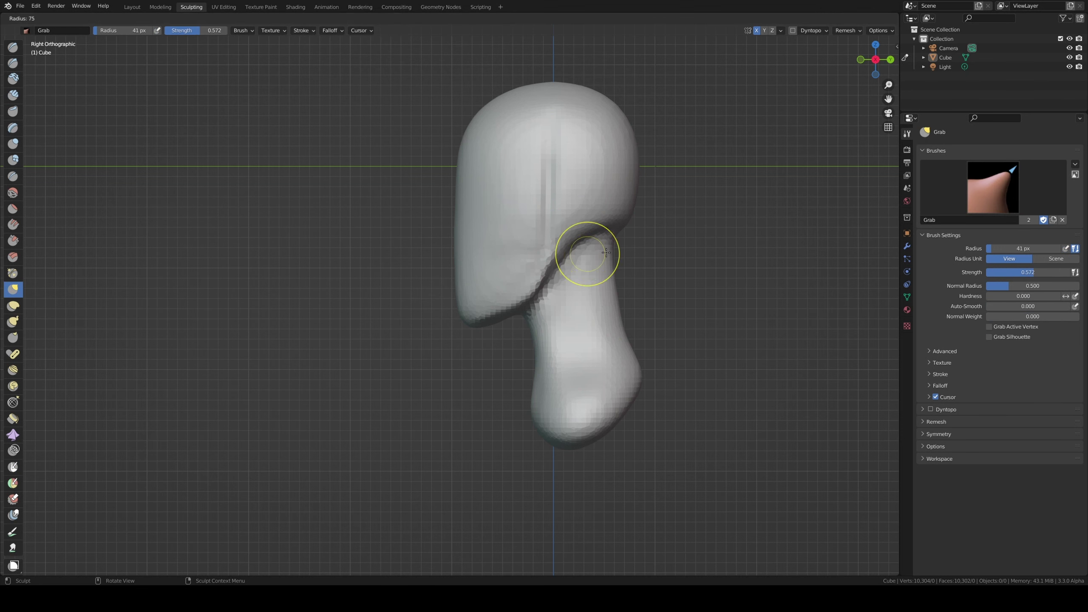
left_click_drag(609, 227, 610, 236)
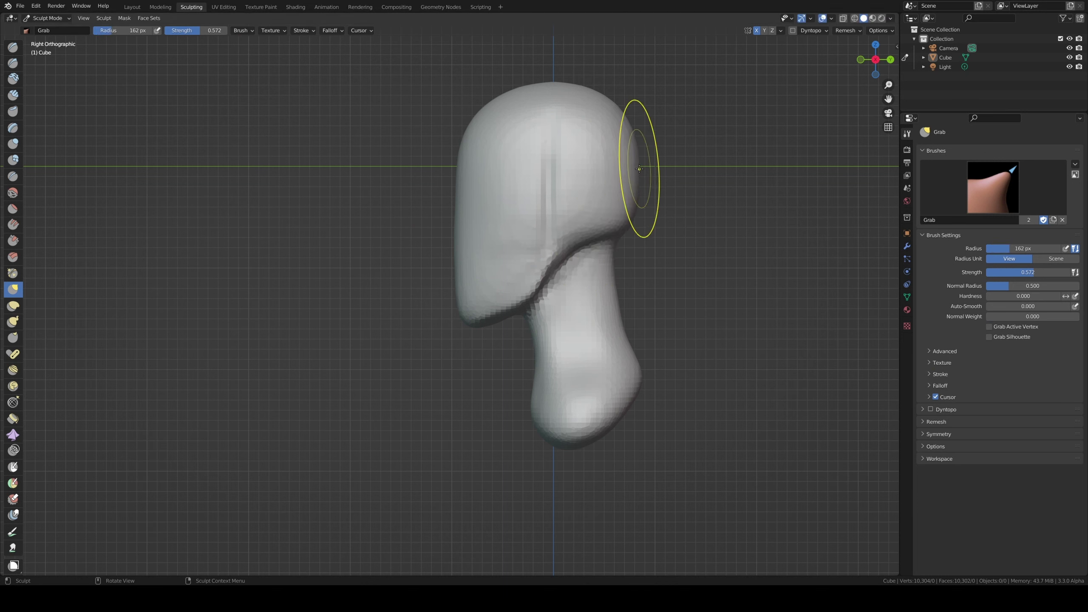
key("f")
left_click(650, 179)
mouse_move(650, 179)
left_mouse_down()
mouse_move(639, 176)
mouse_move(583, 258)
mouse_move(636, 229)
left_mouse_up()
- Shrink the Grab brush to about 113 px and nudge the neck crease into place
key("f")
left_click(572, 250)
key("f")
left_click(610, 238)
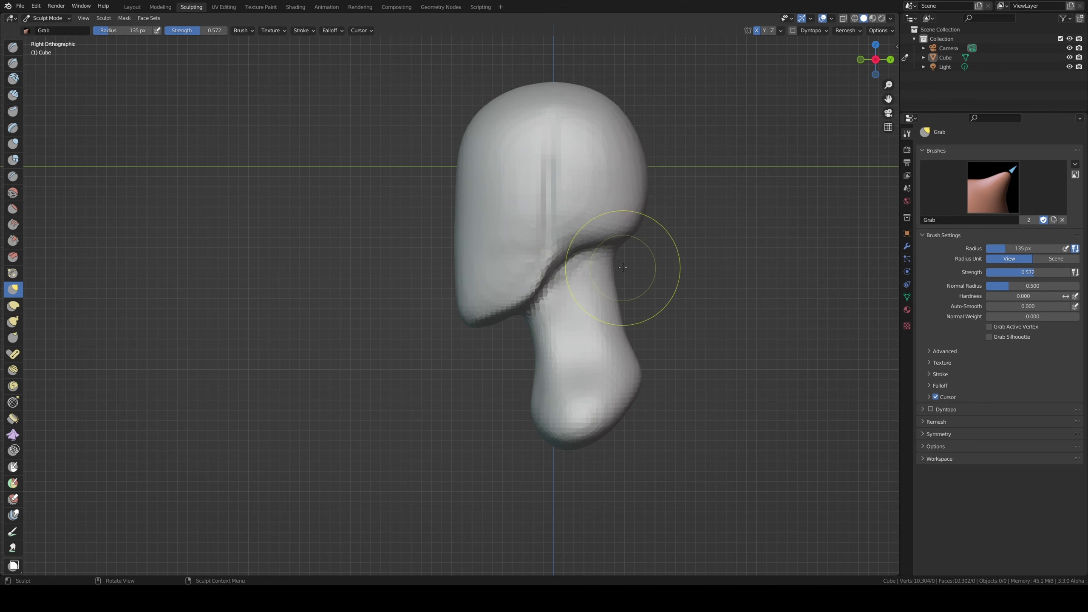
key("f")
left_click_drag(622, 266, 617, 259)
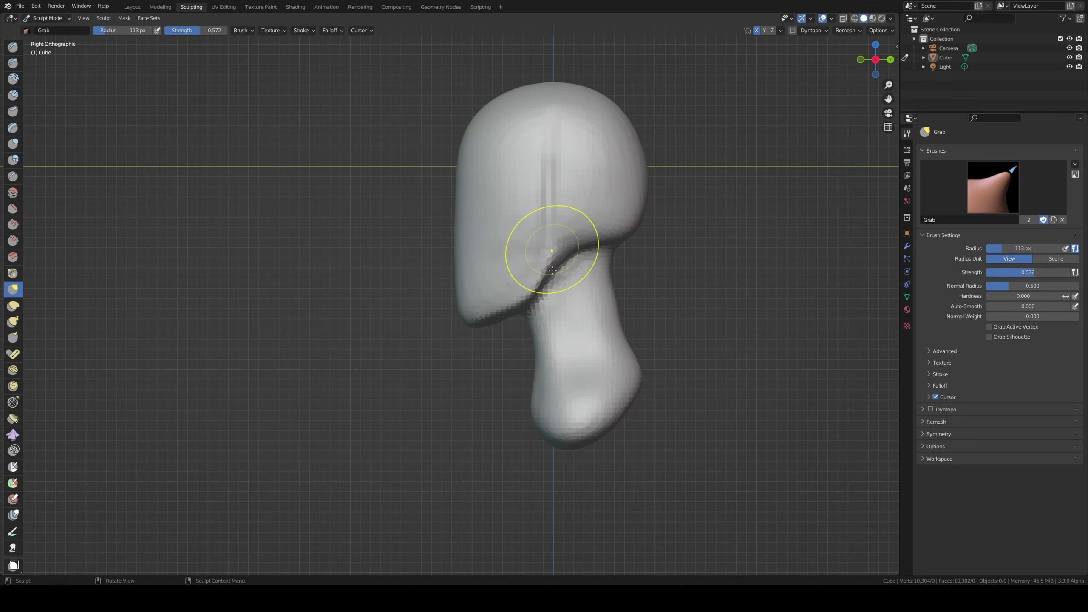
- Paint a 48 px mask over the ear area and invert it so only the ear patch is free
key("m")
key("f")
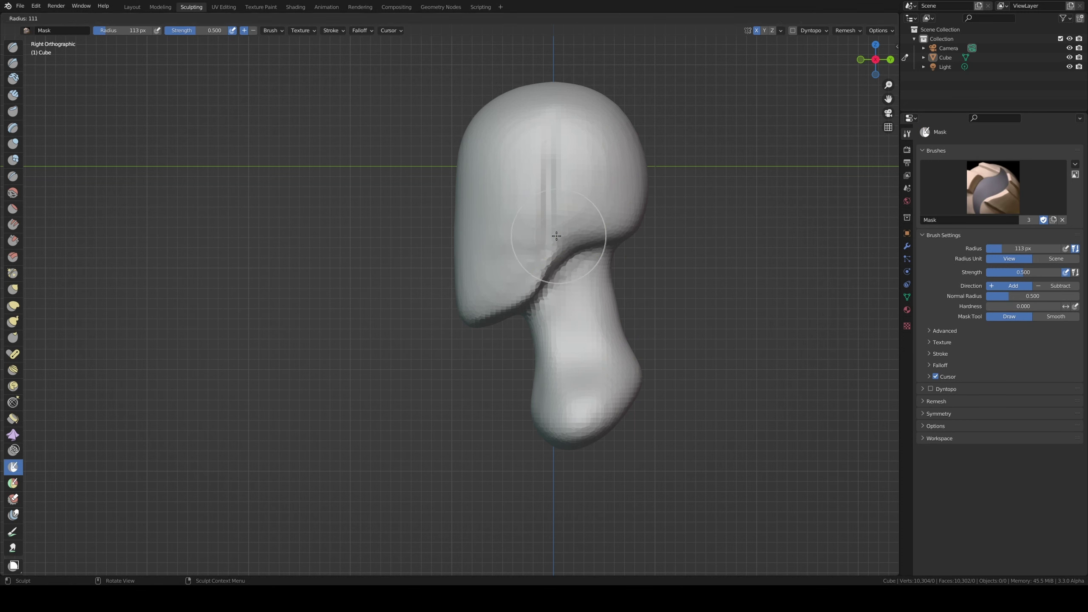
left_click(549, 232)
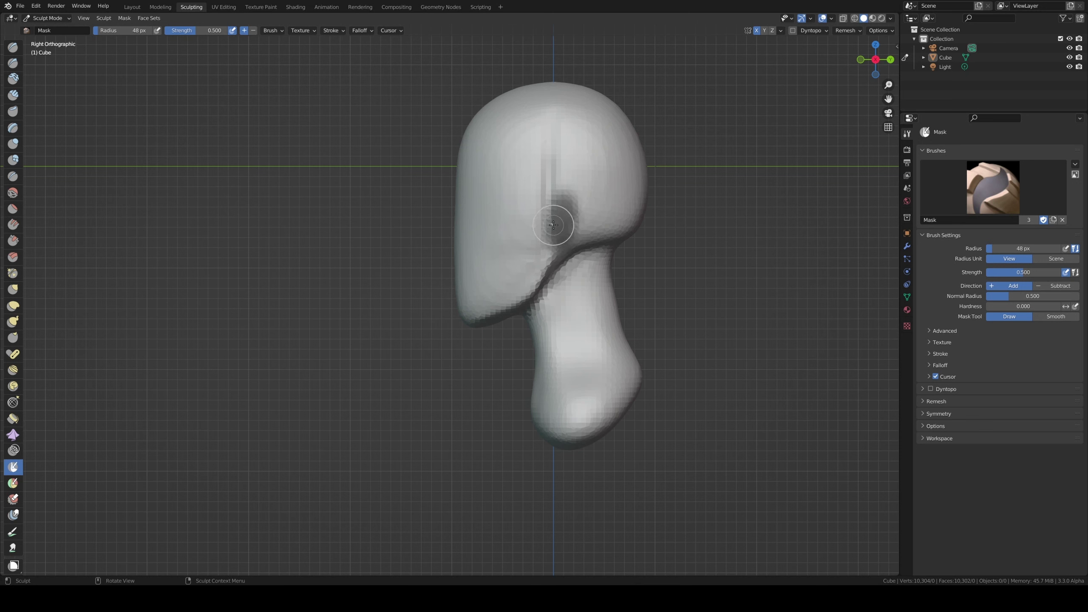
key("ctrl+i")
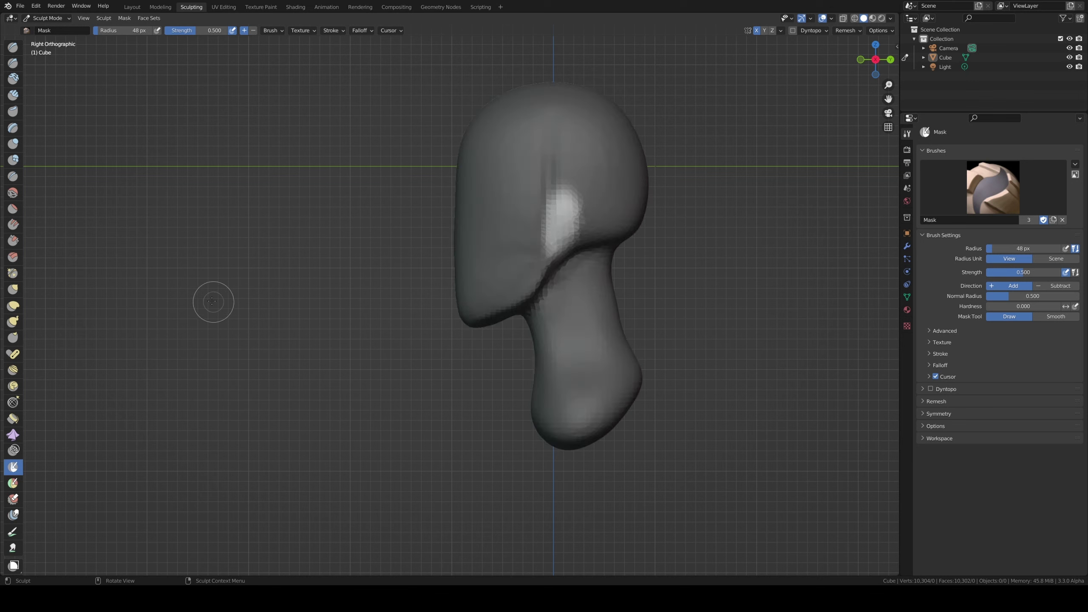
key("g")
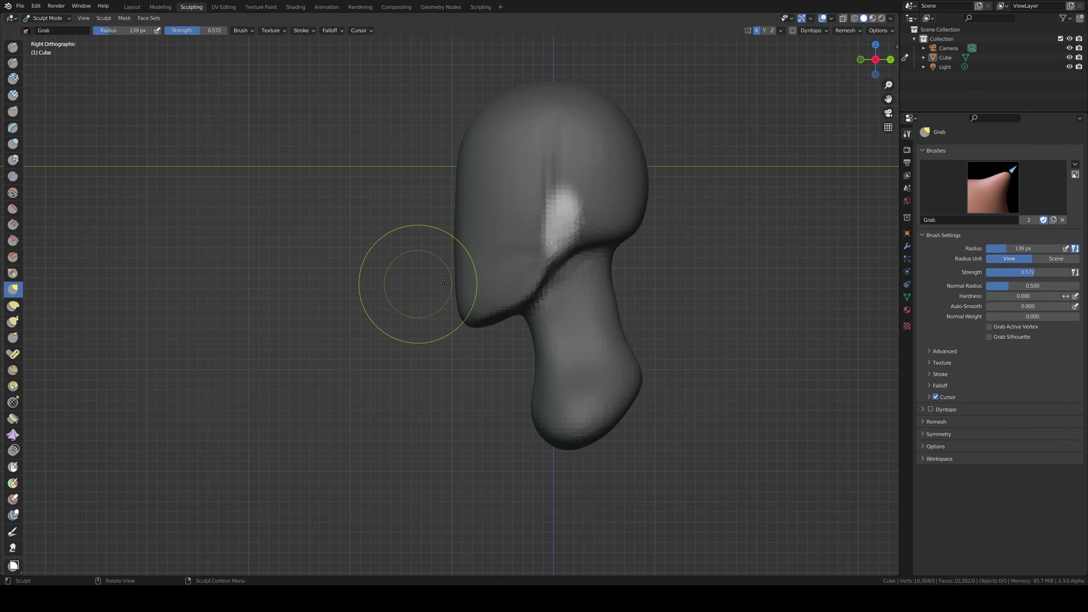
- Set Grab to 156 px and strength 0.8, then pull the ear patch out from the head
key("f")
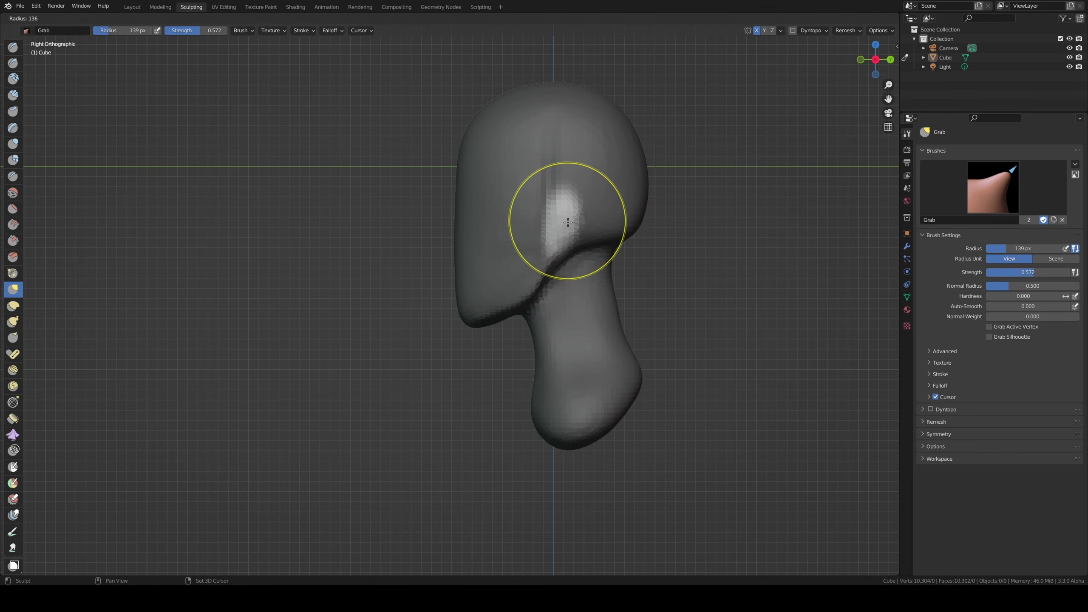
left_click(567, 221)
key("shift+f")
left_click(566, 221)
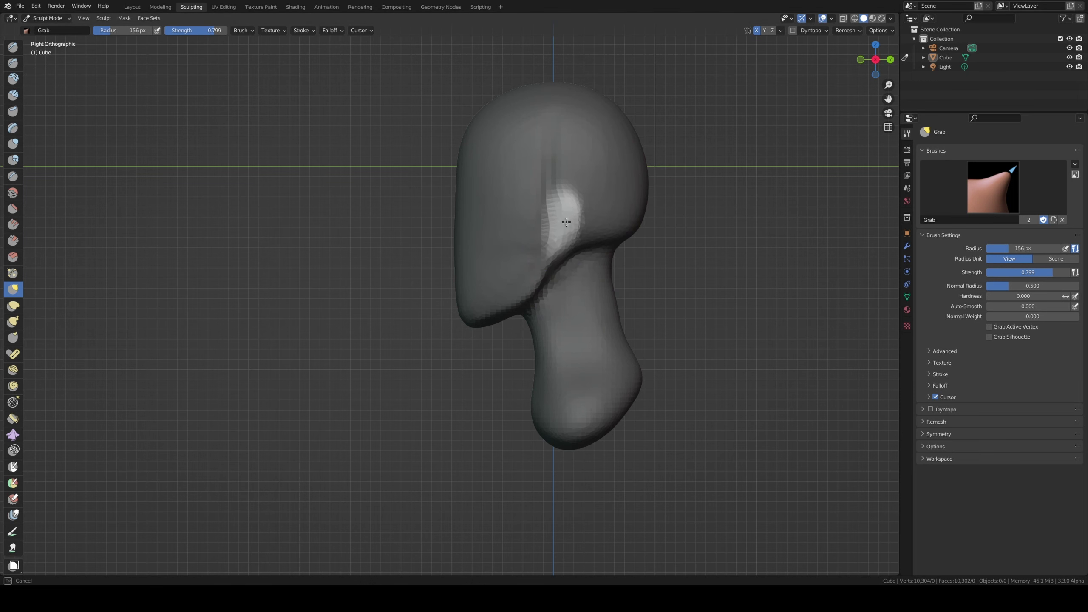
left_click_drag(580, 214, 563, 223)
mouse_move(565, 222)
middle_mouse_down()
mouse_move(614, 225)
mouse_move(656, 255)
middle_mouse_up()
left_click_drag(583, 213, 588, 213)
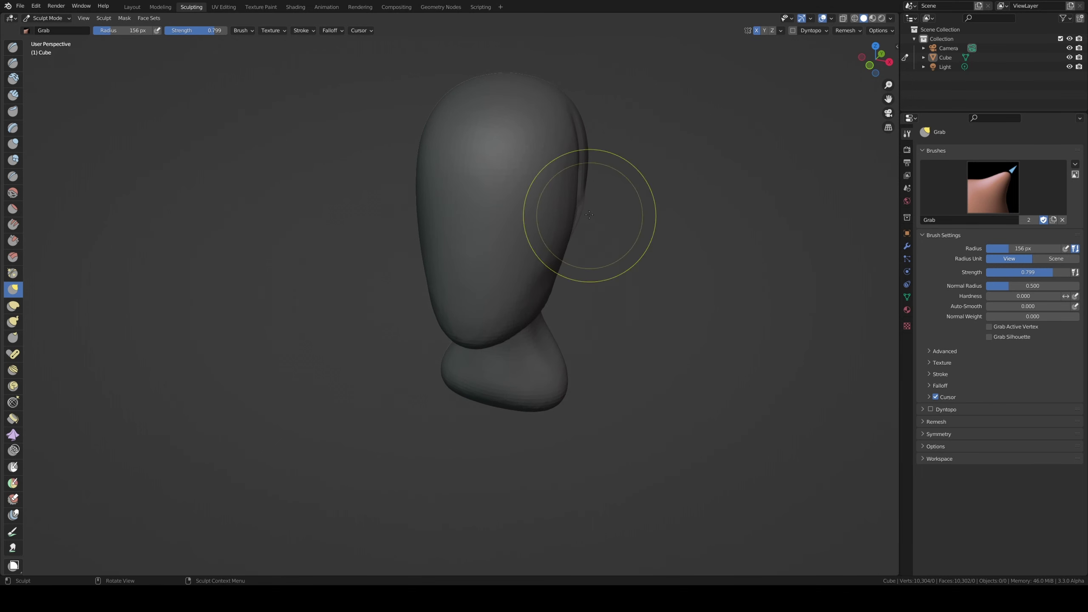
key("KP_1")
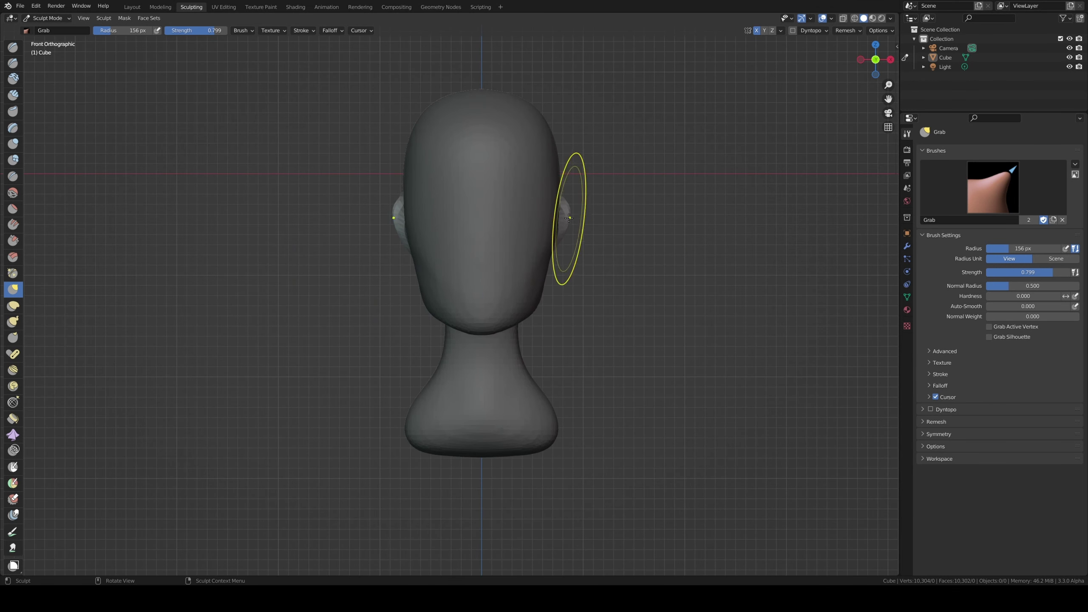
- Pull both ears further outward with a 112 px Grab brush and inspect them from the side and back
mouse_move(570, 218)
left_mouse_down()
mouse_move(574, 204)
mouse_move(563, 244)
left_mouse_up()
key("f")
left_click(587, 250)
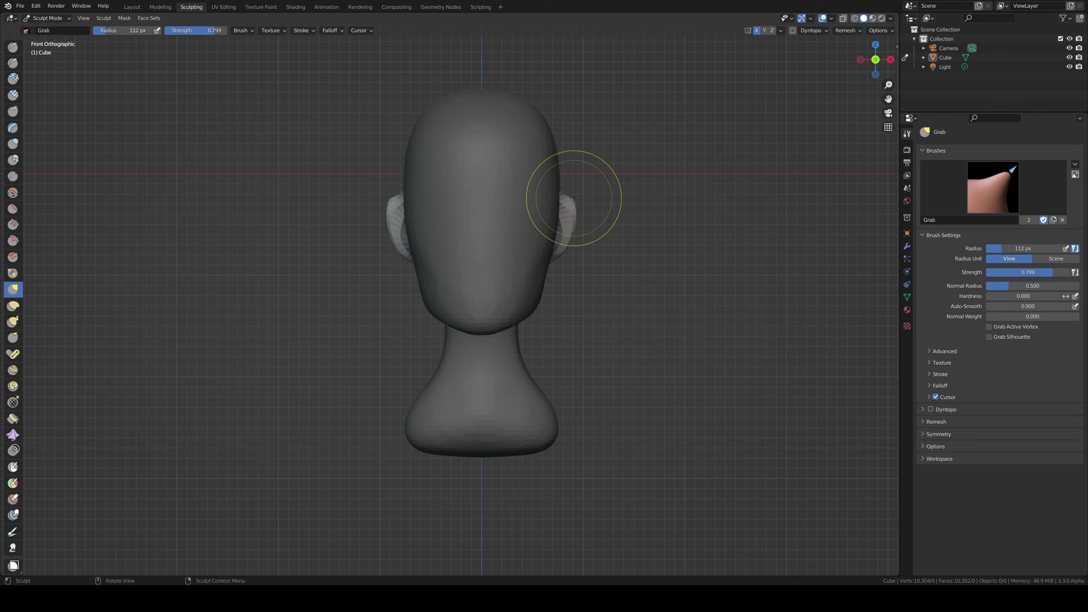
left_click_drag(574, 197, 565, 202)
middle_click_drag(565, 210, 451, 239)
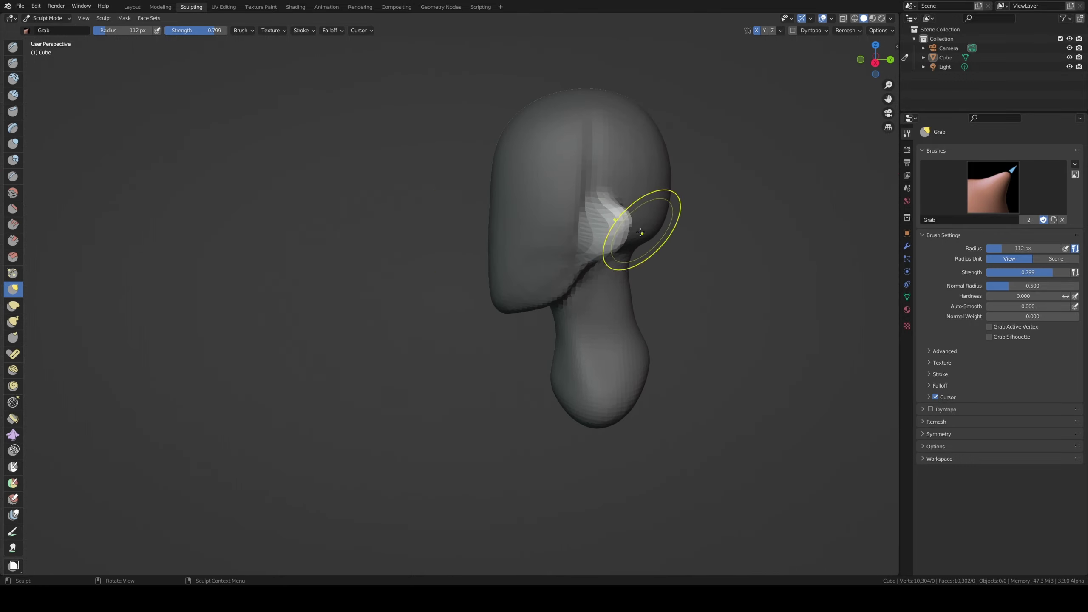
mouse_move(641, 231)
middle_mouse_down()
mouse_move(563, 236)
mouse_move(616, 246)
mouse_move(697, 231)
mouse_move(631, 231)
mouse_move(505, 279)
mouse_move(523, 261)
mouse_move(569, 266)
mouse_move(527, 274)
mouse_move(535, 280)
mouse_move(539, 272)
mouse_move(509, 272)
mouse_move(431, 286)
middle_mouse_up()
scroll(545, 256, "up", 2)
scroll(514, 300, "down", 3)
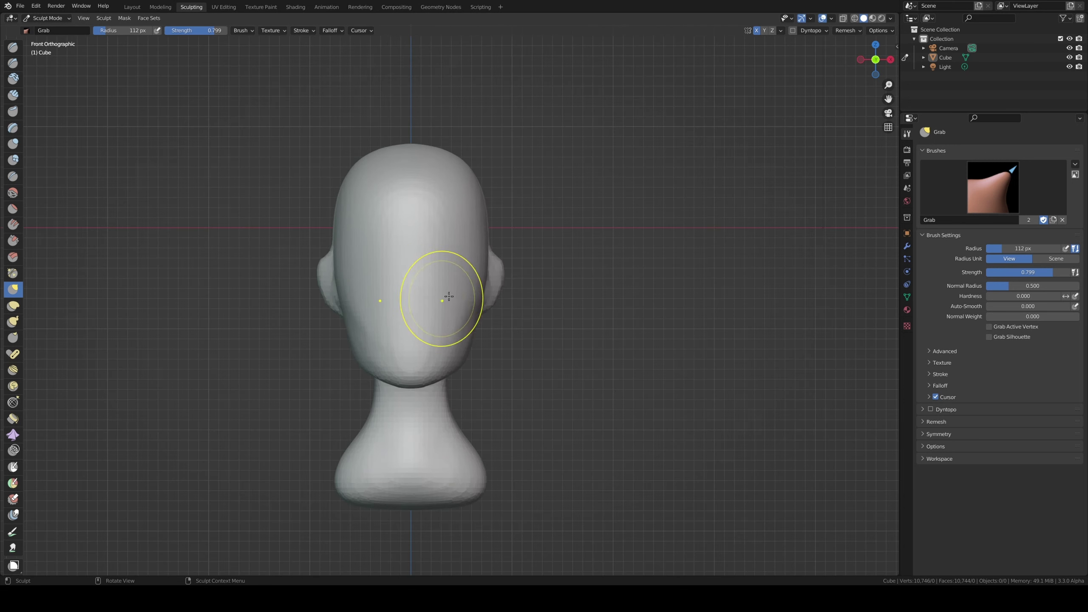
- Carve mirrored eye sockets at eye level with a 59 px Draw Sharp brush, deepening the other side
left_click(12, 63)
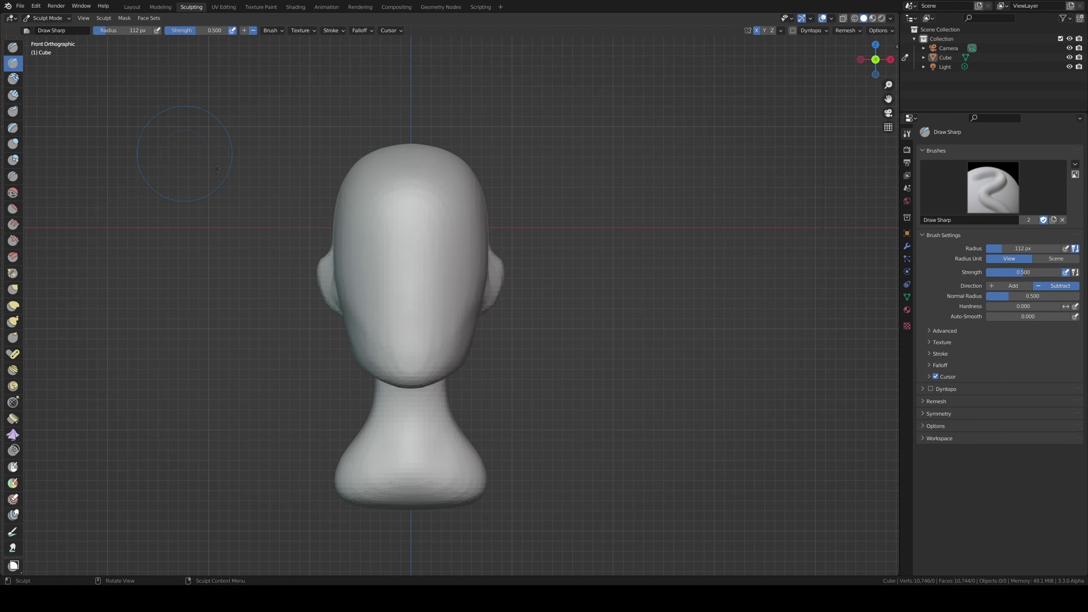
key("f")
left_click(403, 278)
mouse_move(448, 249)
left_mouse_down()
mouse_move(431, 248)
mouse_move(429, 291)
mouse_move(429, 277)
mouse_move(455, 269)
left_mouse_up()
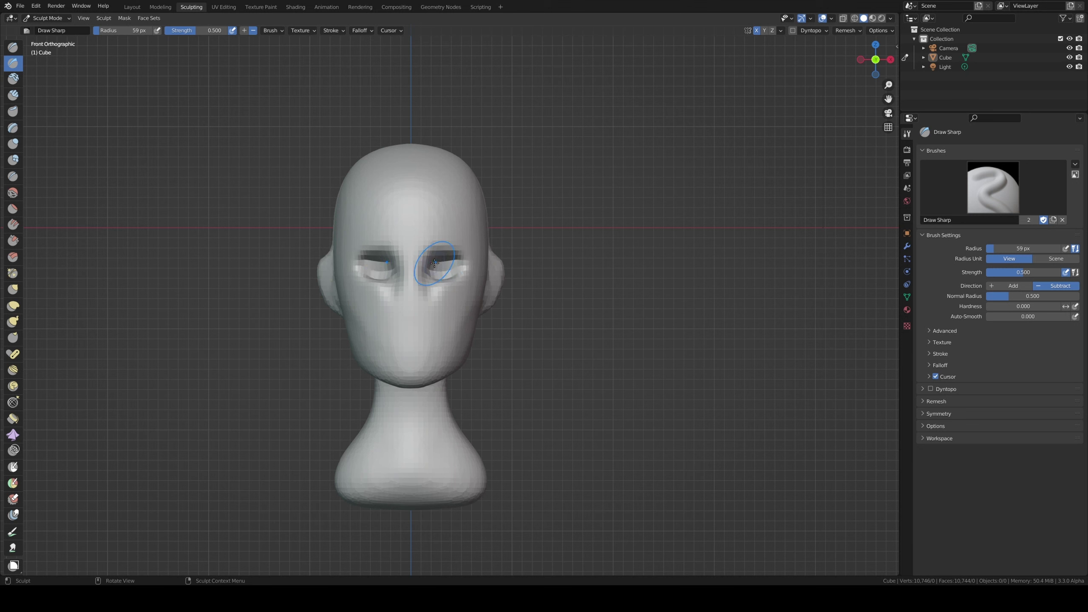
left_click_drag(446, 260, 447, 263)
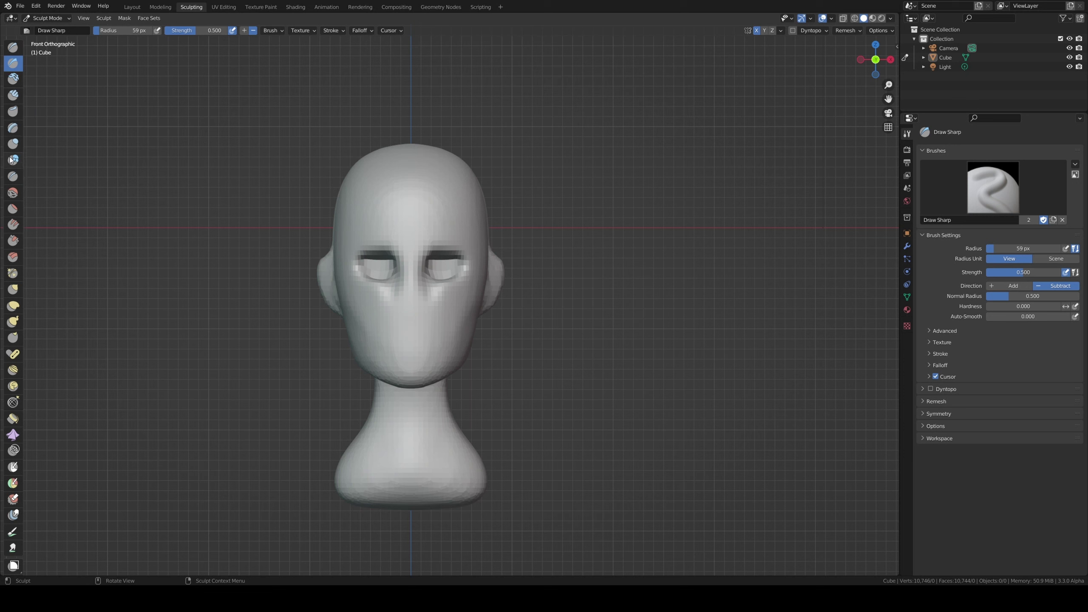
left_click(13, 79)
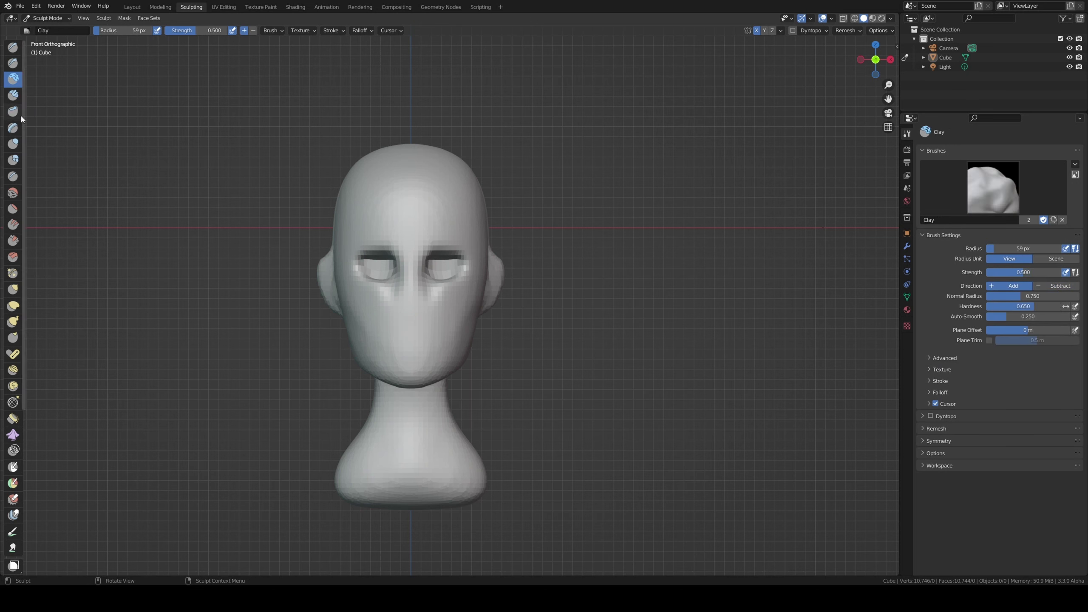
- Build up a nose ridge between the eyes and clay around the mouth with Clay Strips
left_click(14, 97)
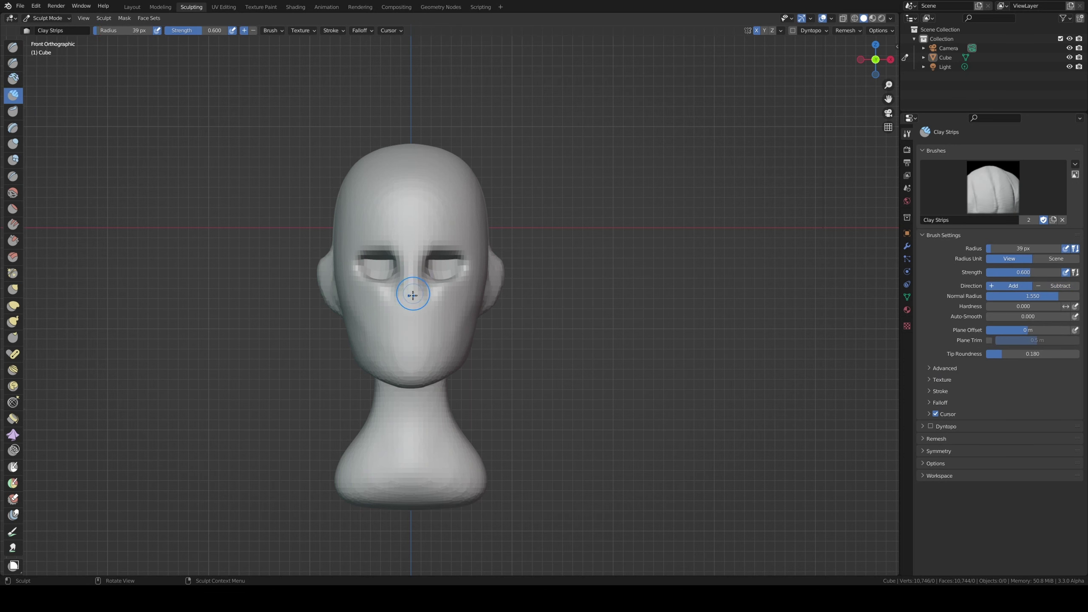
left_click_drag(410, 297, 409, 311)
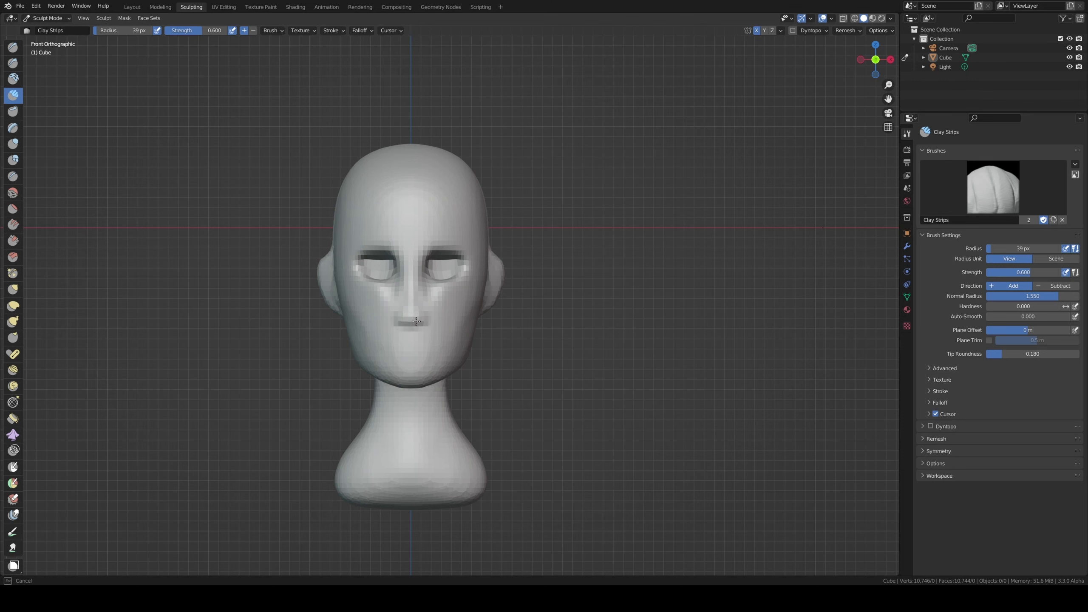
left_click_drag(416, 321, 412, 319)
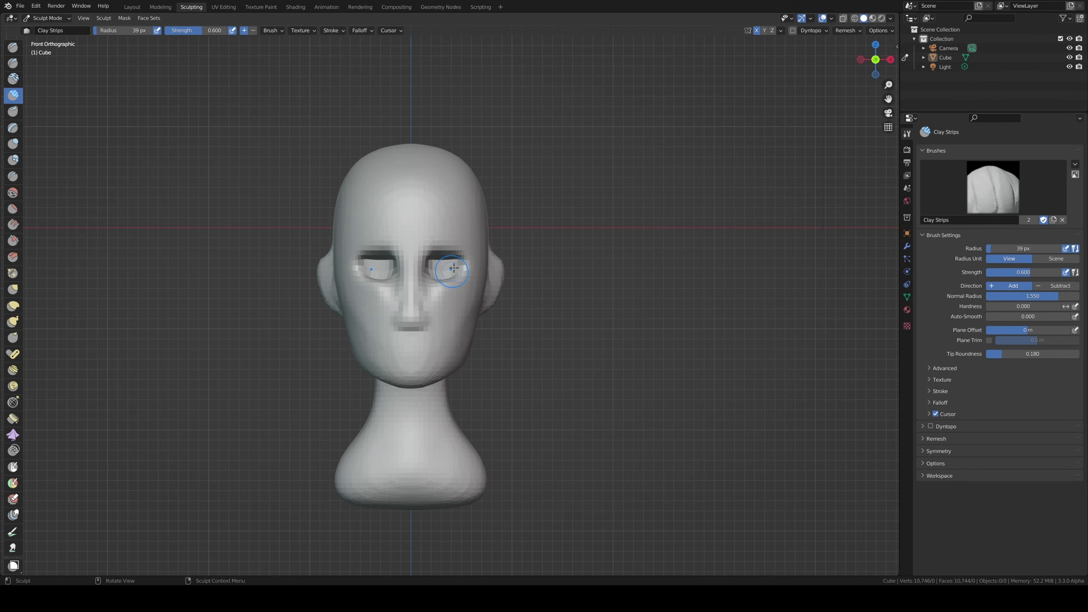
middle_click_drag(453, 267, 389, 276)
key("KP_3")
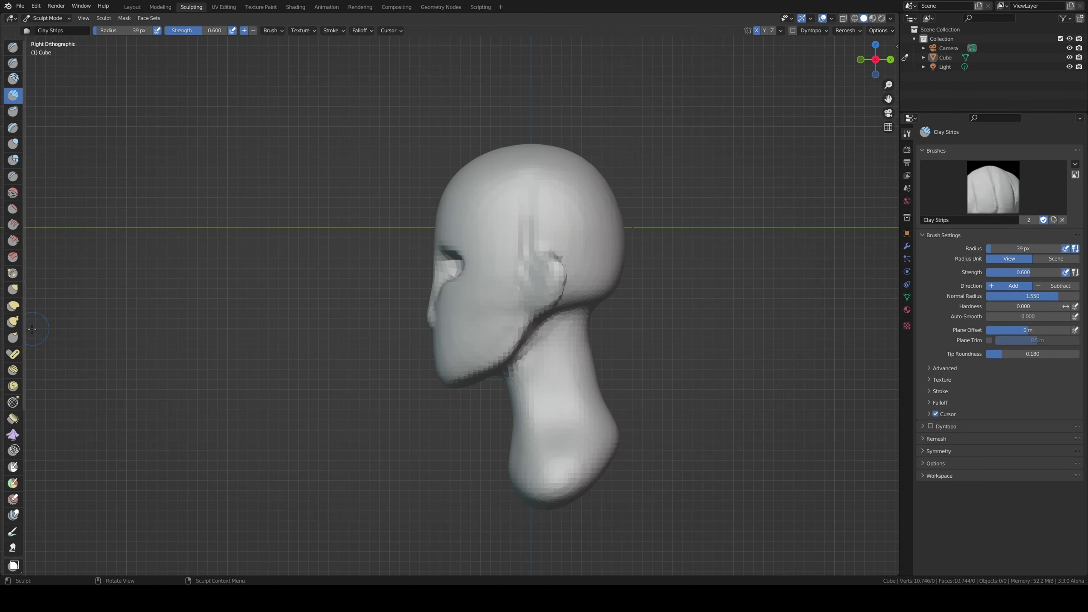
- Pull the nose forward in profile using Grab at strength 0.55 and 43 px radius
left_click(13, 290)
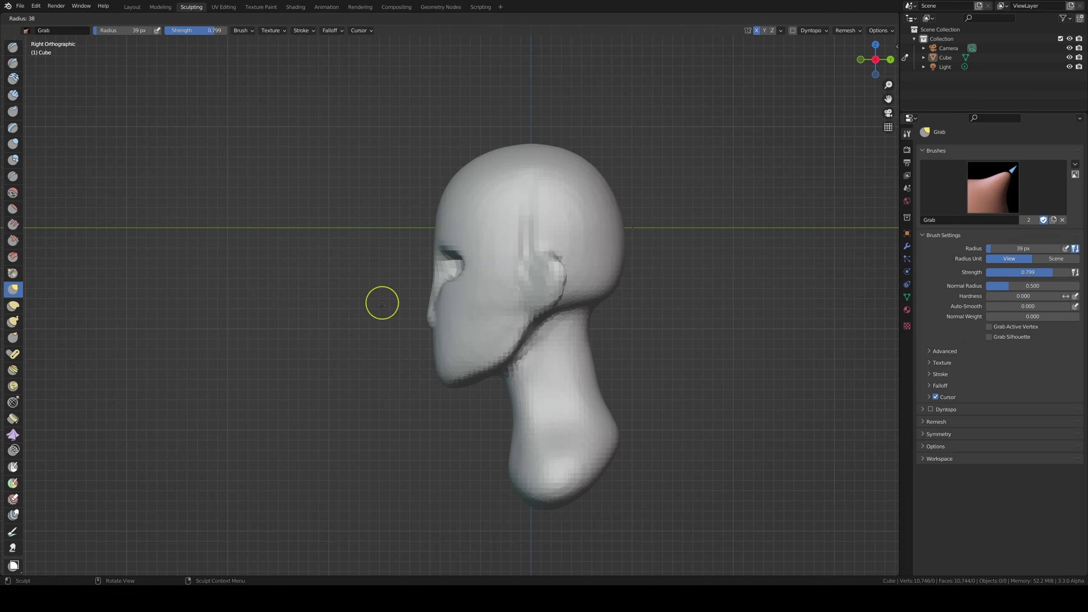
key("shift+f")
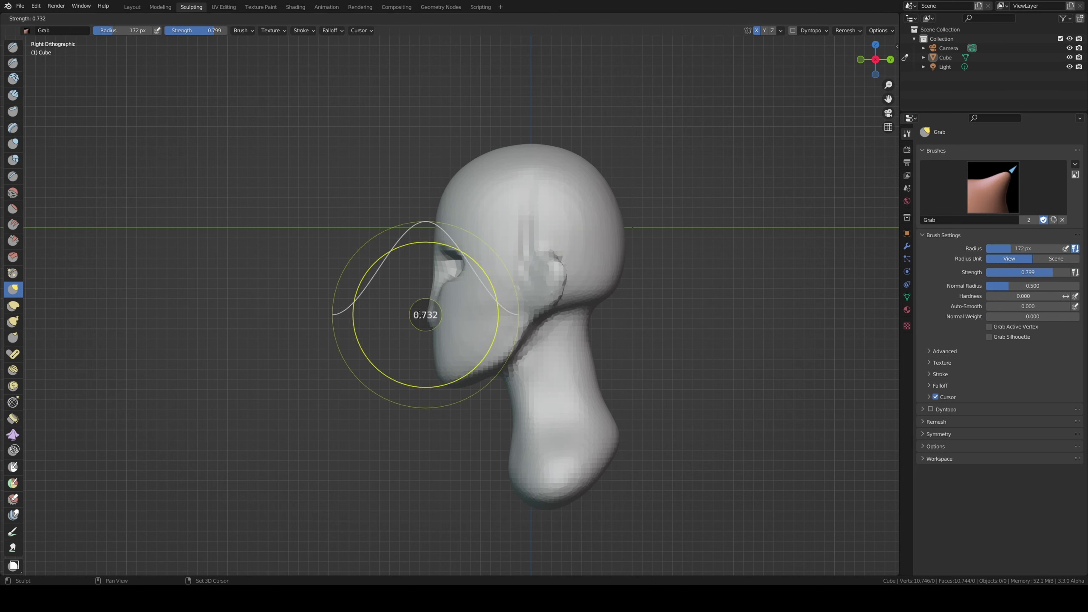
left_click(411, 316)
key("f")
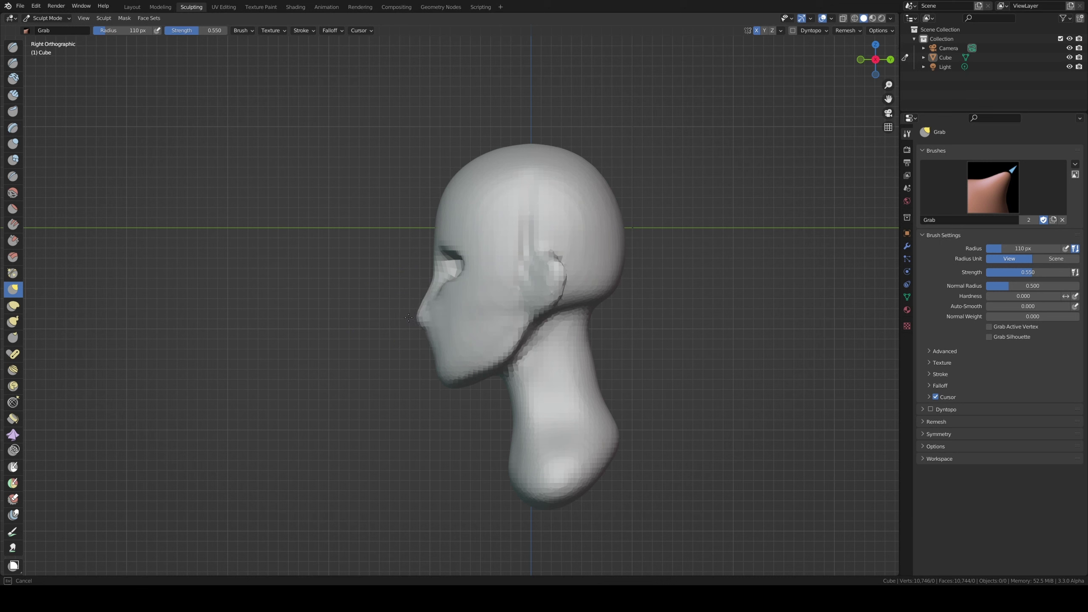
left_click(405, 320)
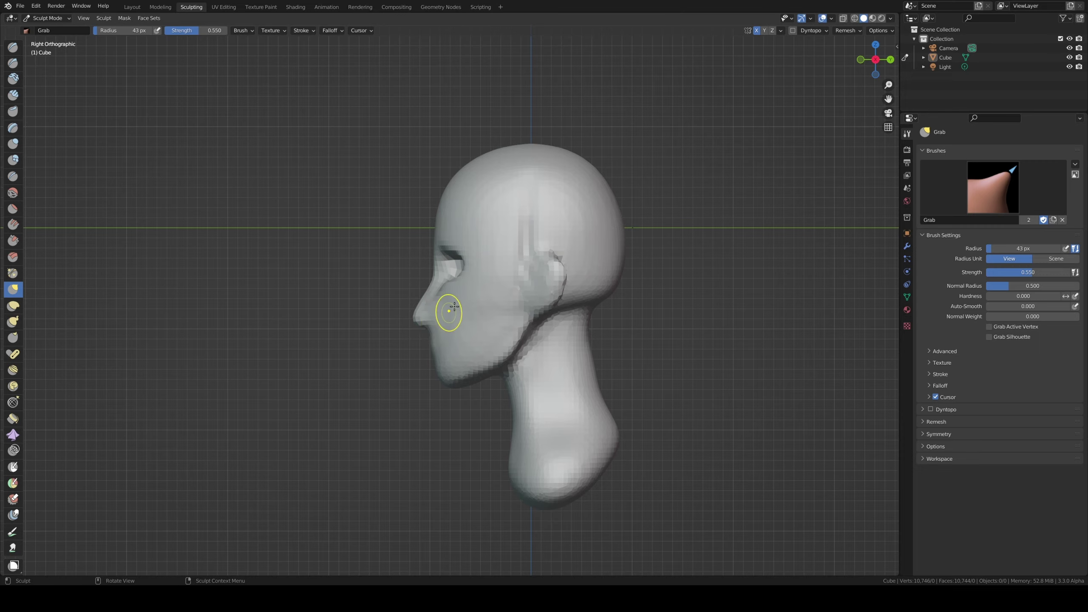
middle_click_drag(450, 311, 571, 311)
key("KP_3")
key("KP_1")
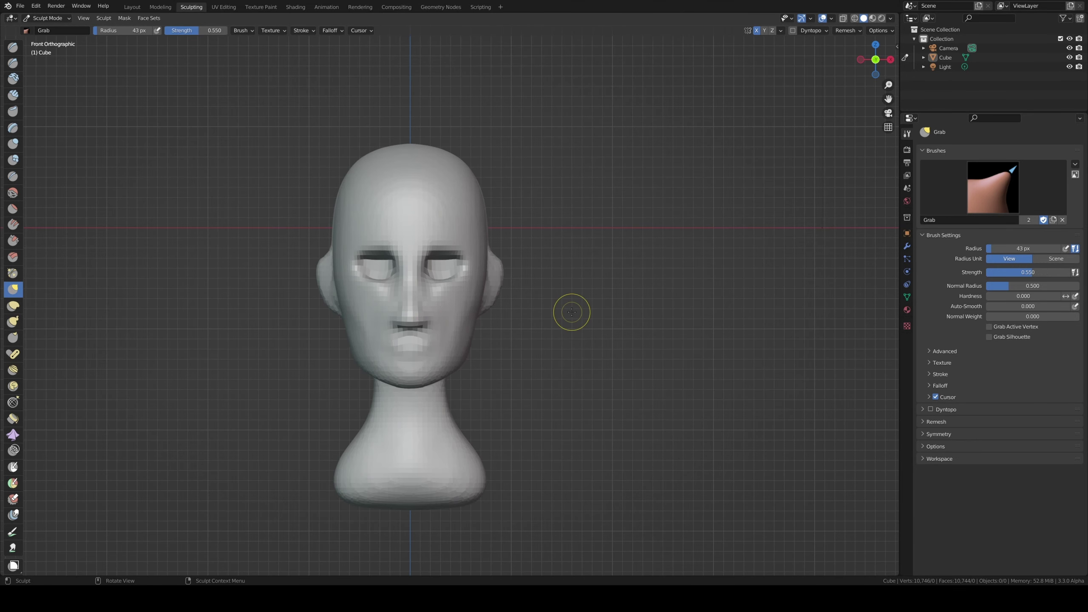
middle_click_drag(380, 275, 111, 226)
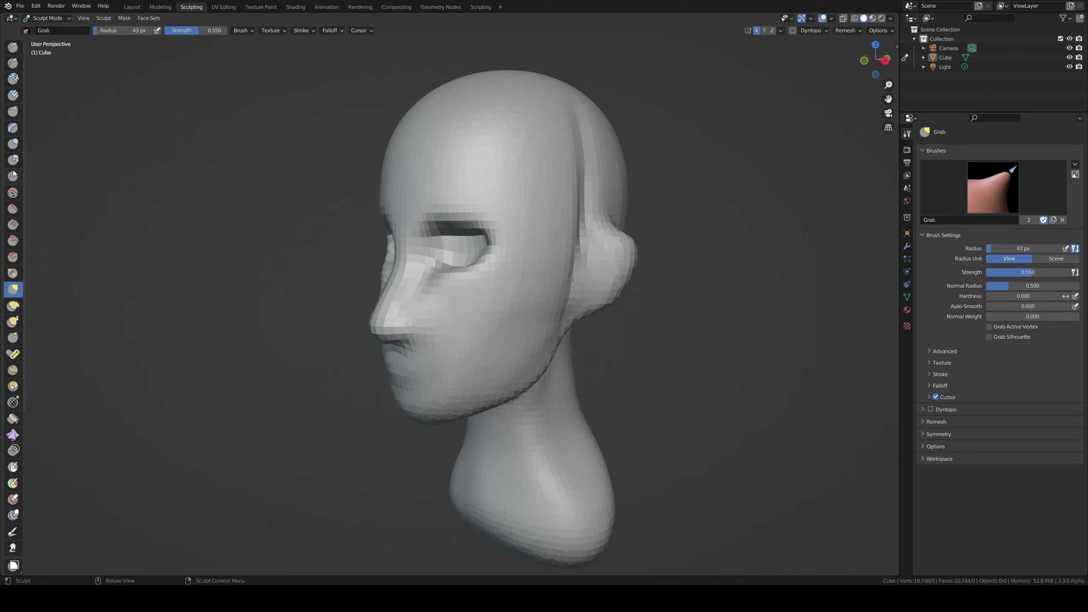
left_click(17, 100)
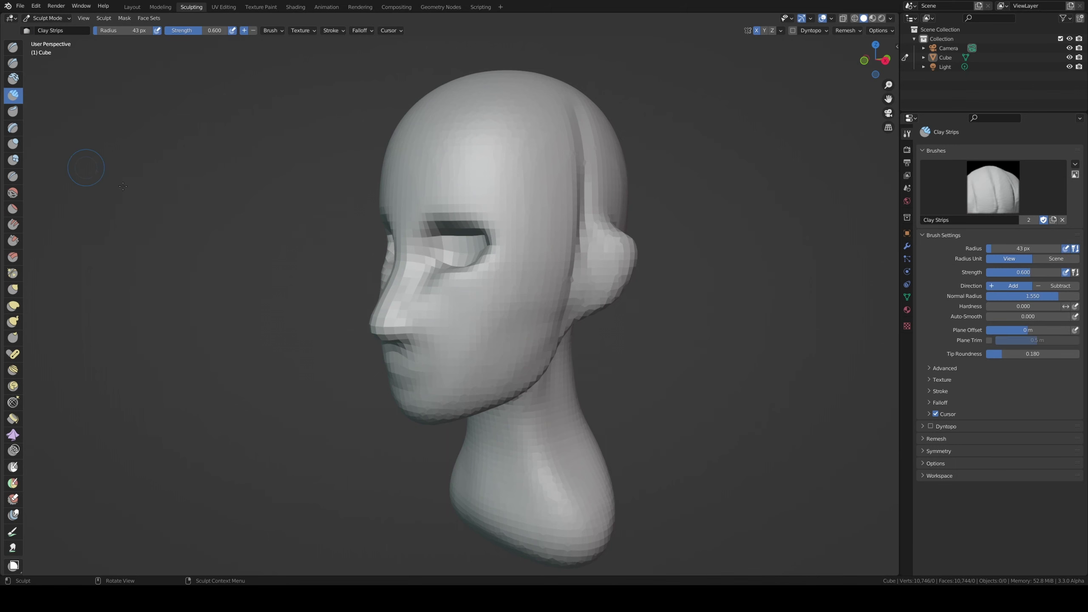
- Enlarge the Clay Strips brush to 75 px and review the cheek strokes, undoing and redoing them
mouse_move(394, 307)
middle_mouse_down()
mouse_move(424, 308)
mouse_move(402, 318)
middle_mouse_up()
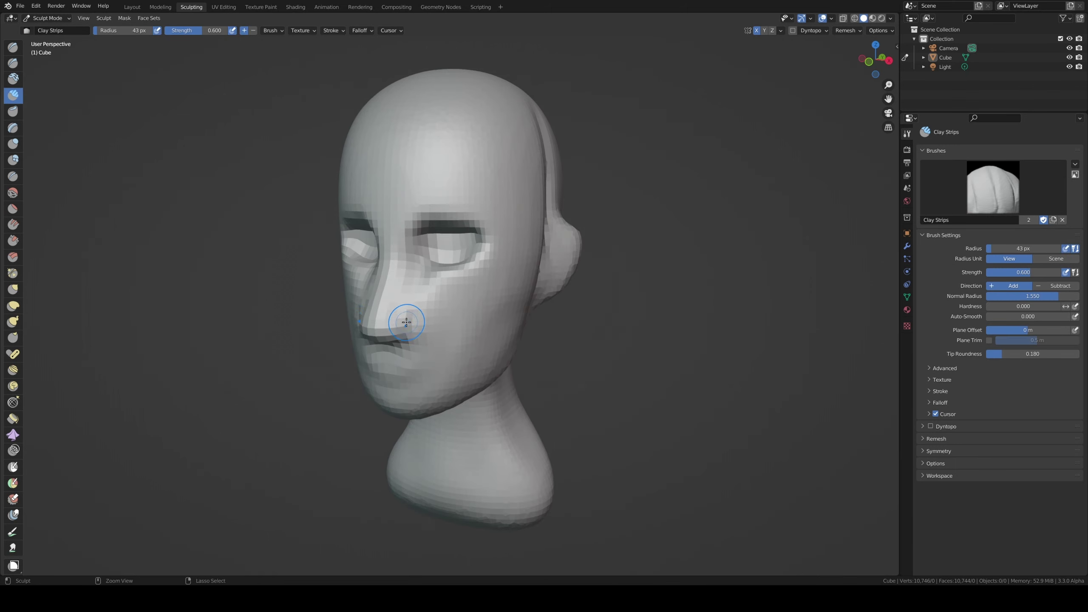
key("f")
left_click(424, 312)
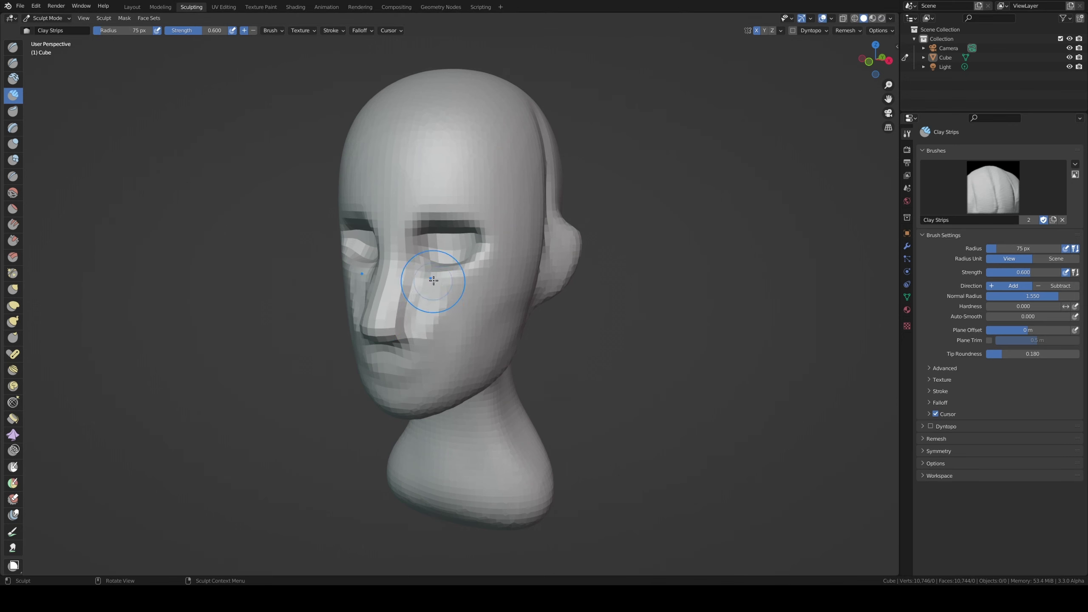
middle_click_drag(437, 289, 427, 288)
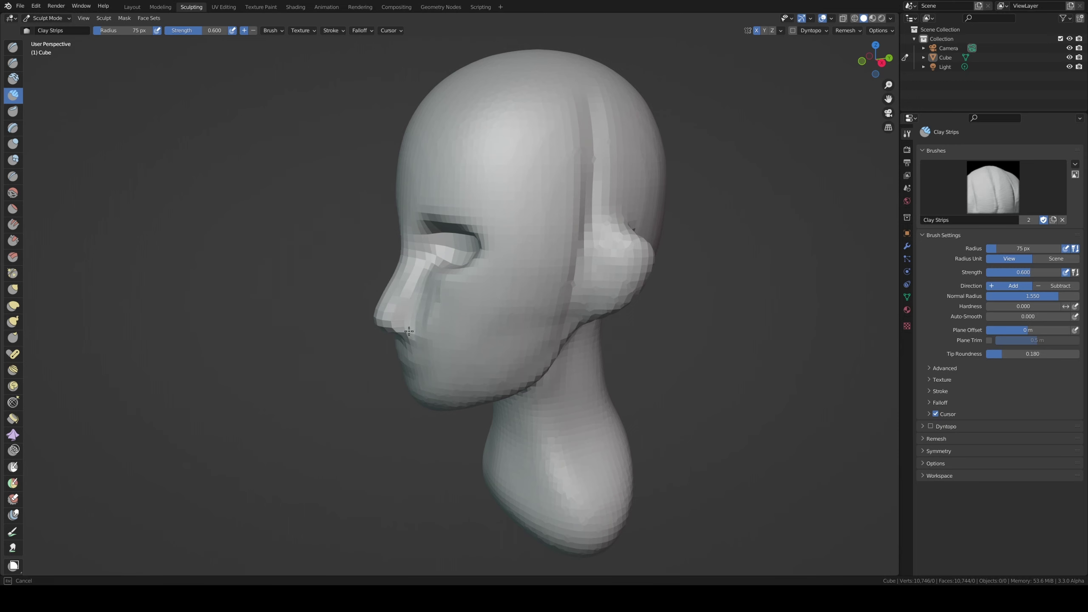
mouse_move(409, 331)
middle_mouse_down()
mouse_move(585, 281)
mouse_move(554, 279)
middle_mouse_up()
key("KP_1")
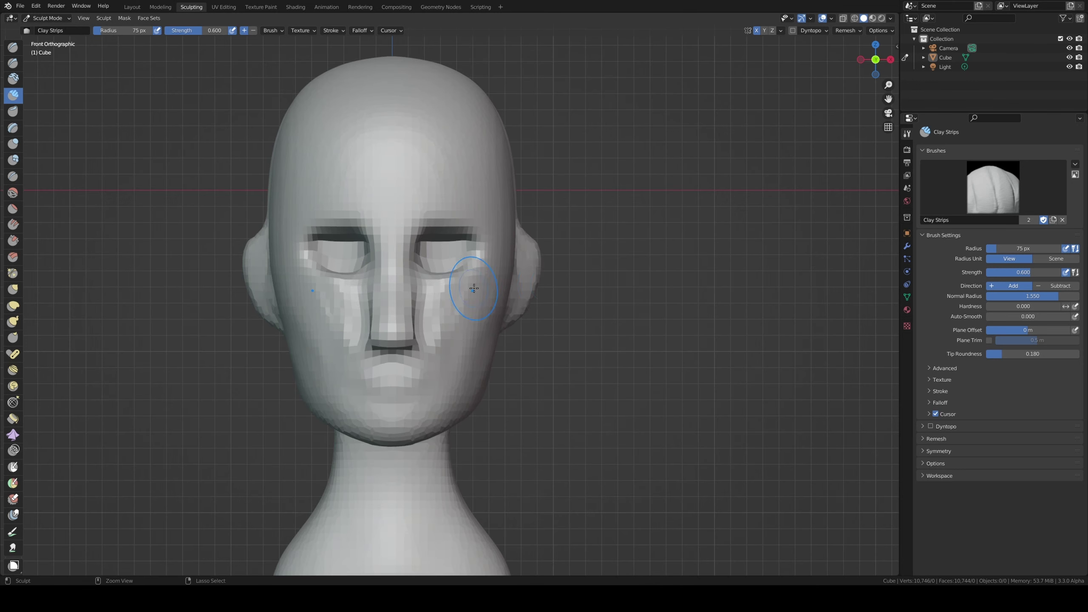
key("ctrl+z")
key("ctrl+shift+z")
middle_click_drag(425, 281, 448, 282)
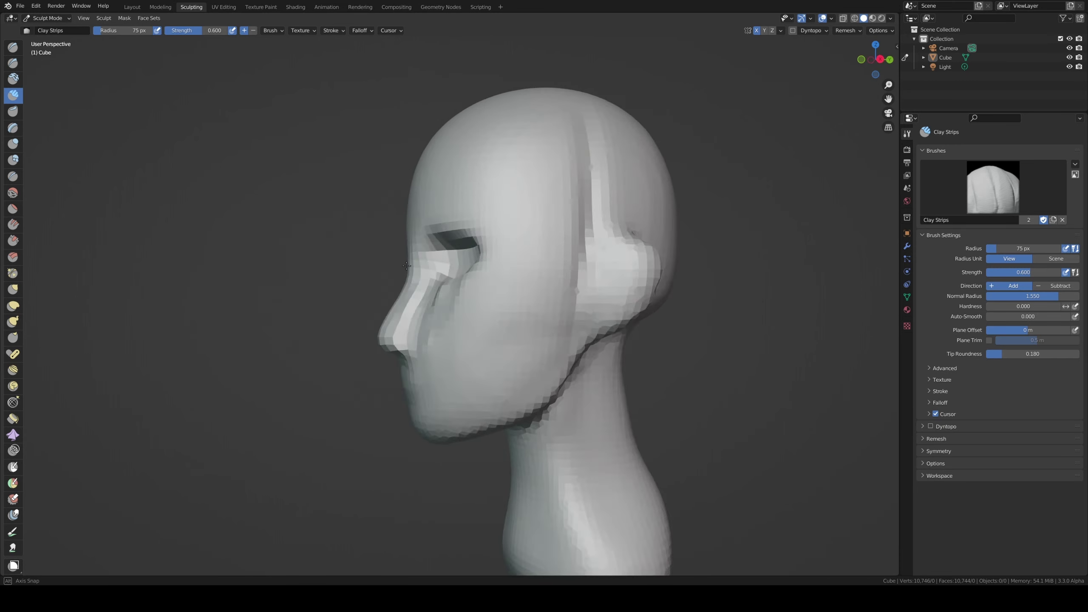
mouse_move(453, 317)
middle_mouse_down()
mouse_move(486, 255)
mouse_move(419, 226)
middle_mouse_up()
key("KP_3")
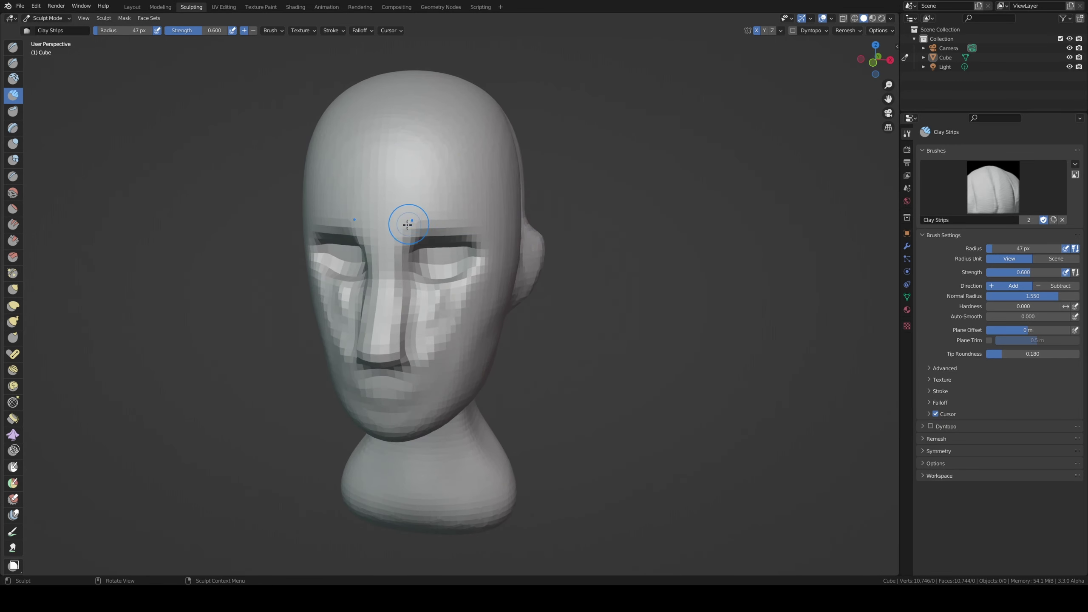
- Add clay strips along the brow, below the eye and across the cheeks
left_click_drag(419, 225, 476, 228)
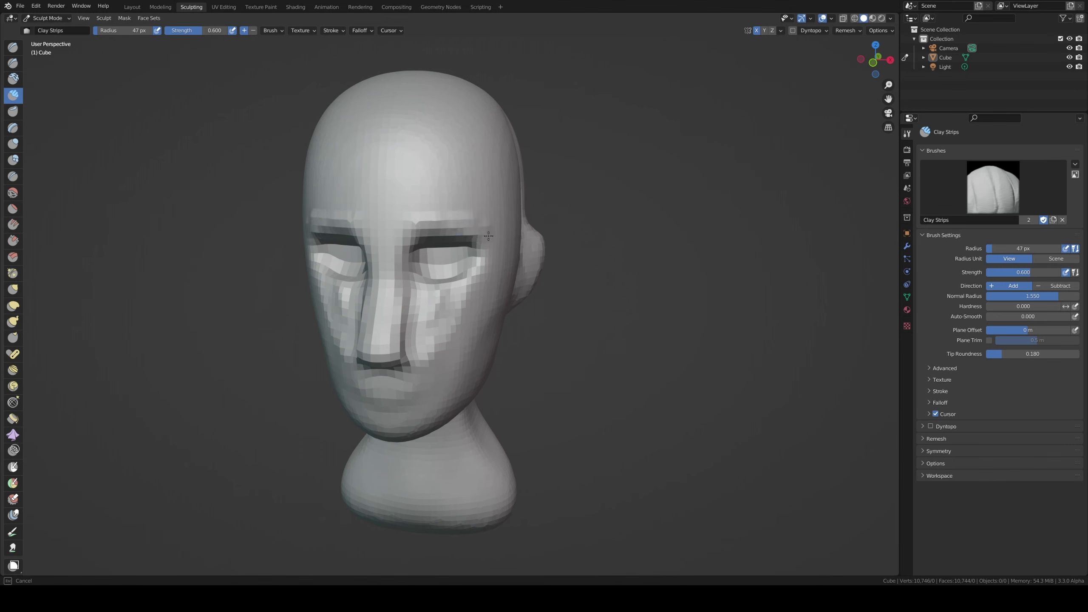
middle_click_drag(451, 221, 494, 250)
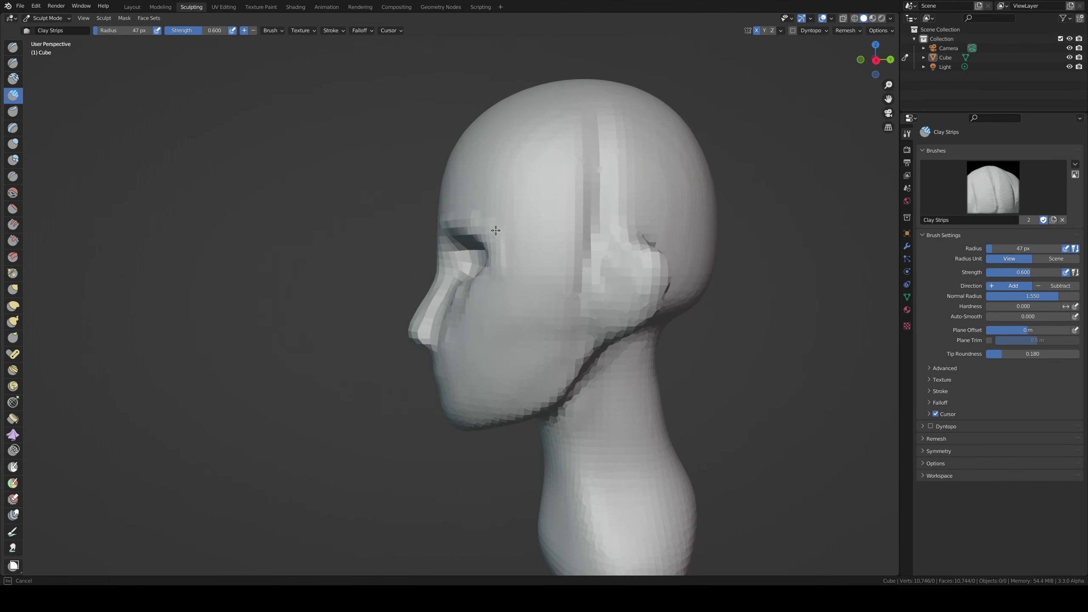
left_click_drag(493, 277, 474, 320)
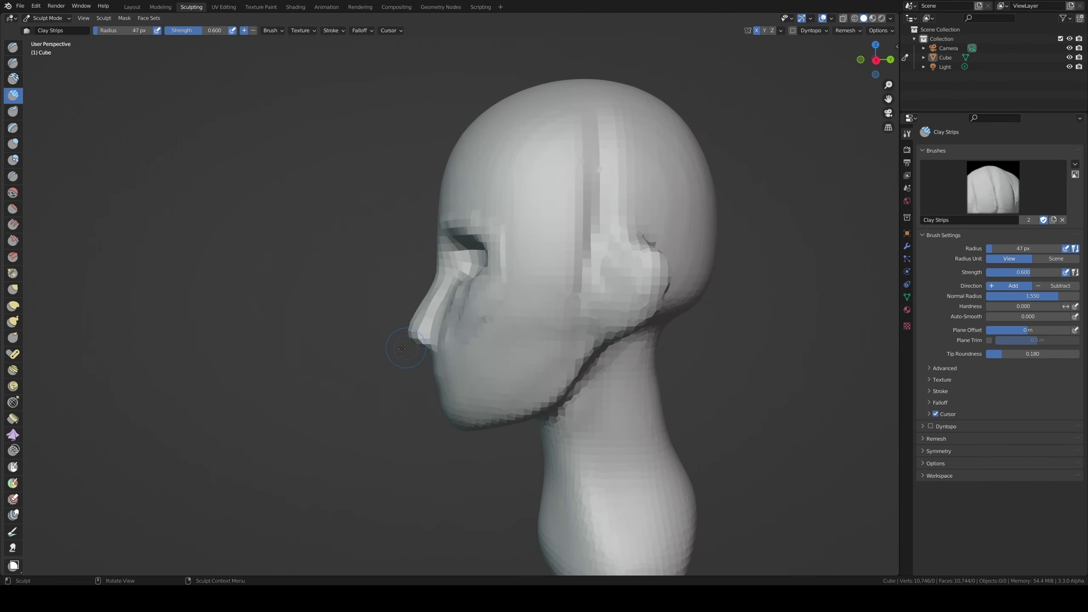
middle_click_drag(402, 348, 523, 337)
left_click_drag(451, 352, 478, 334)
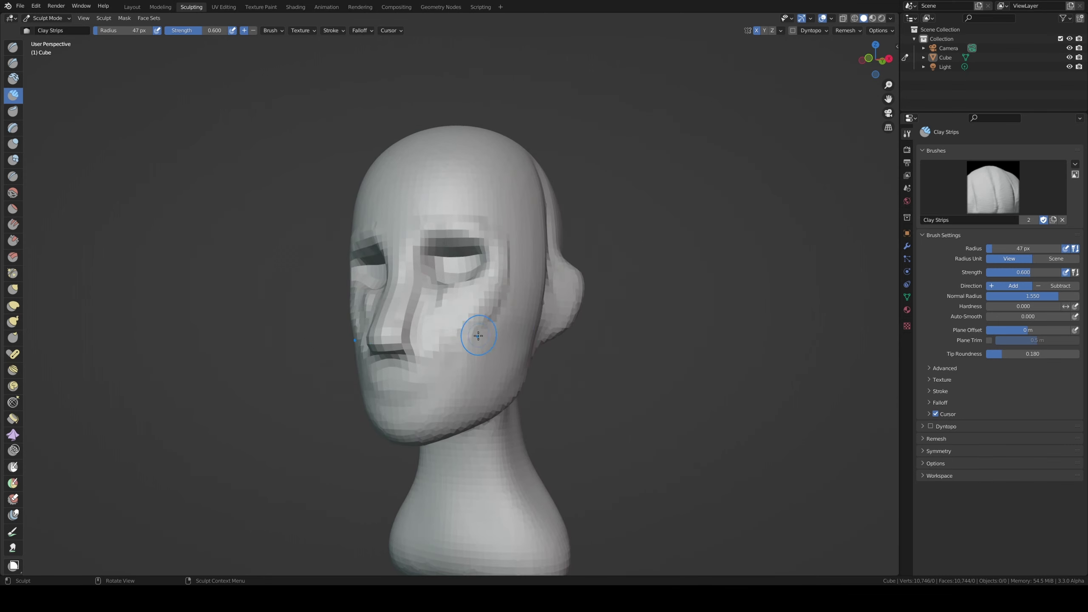
middle_click_drag(541, 261, 510, 267)
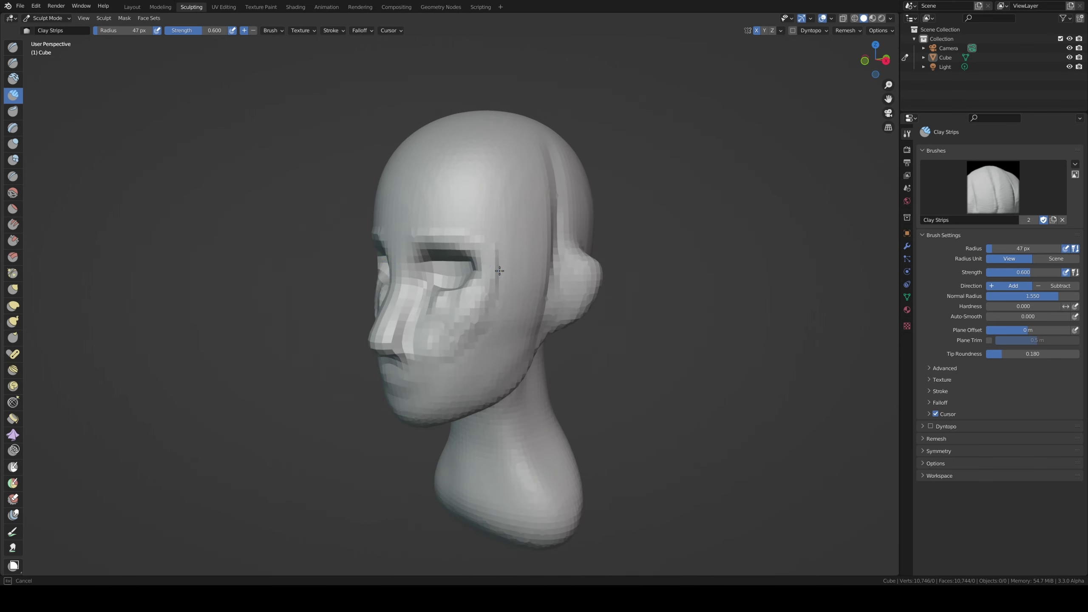
left_click_drag(502, 277, 552, 274)
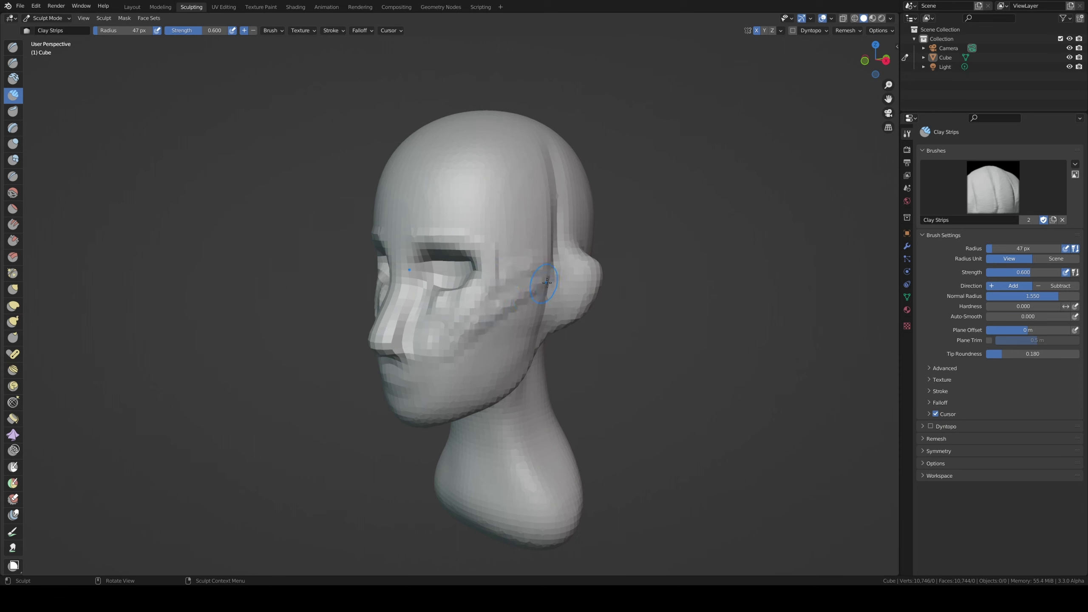
left_click_drag(464, 368, 455, 357)
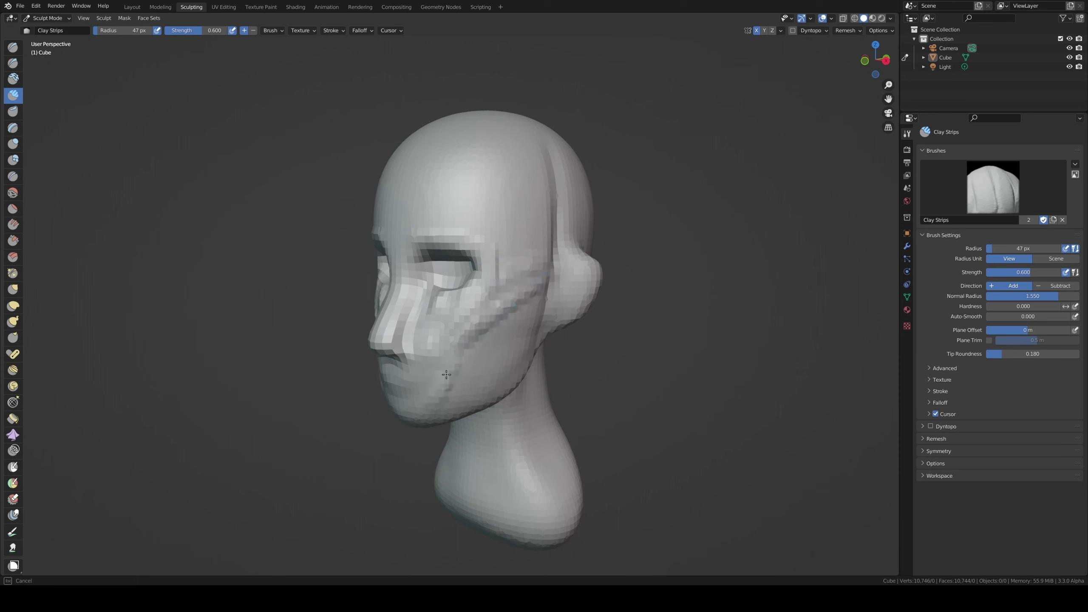
key("KP_1")
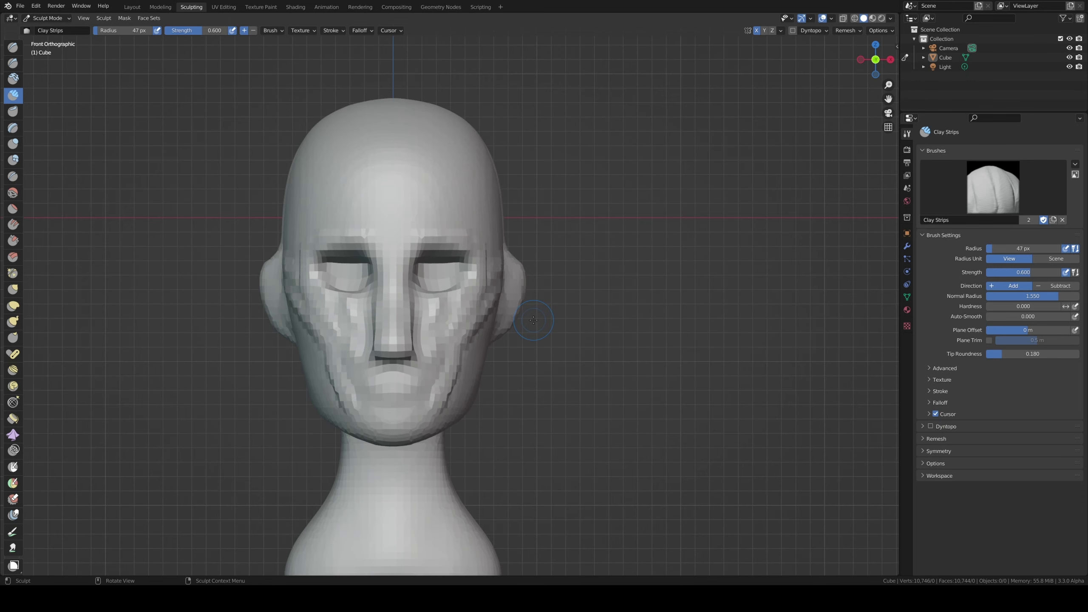
- Build up clay on the lips, then enlarge the brush to 86 px and check the side profile
scroll(395, 388, "up", 1)
key("f")
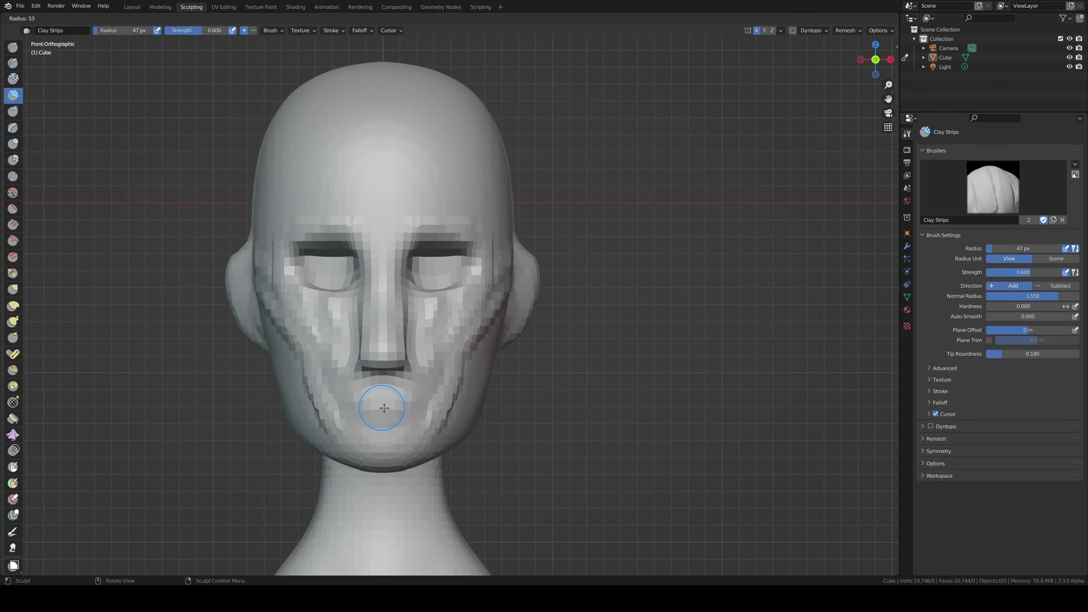
left_click(392, 407)
left_click_drag(391, 407, 389, 398)
key("f")
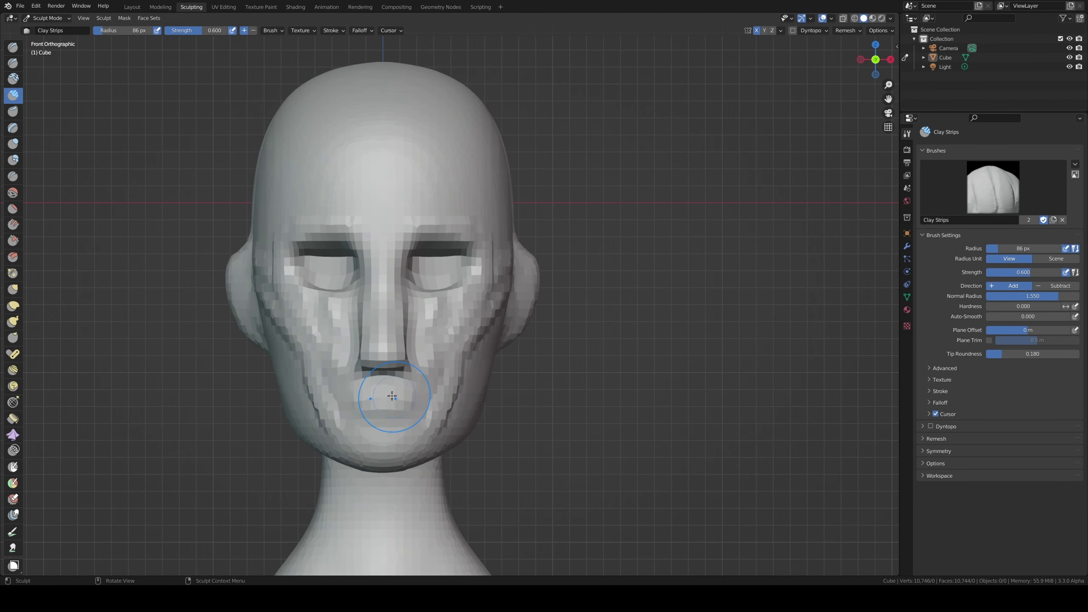
left_click(389, 397)
middle_click_drag(390, 396, 287, 340)
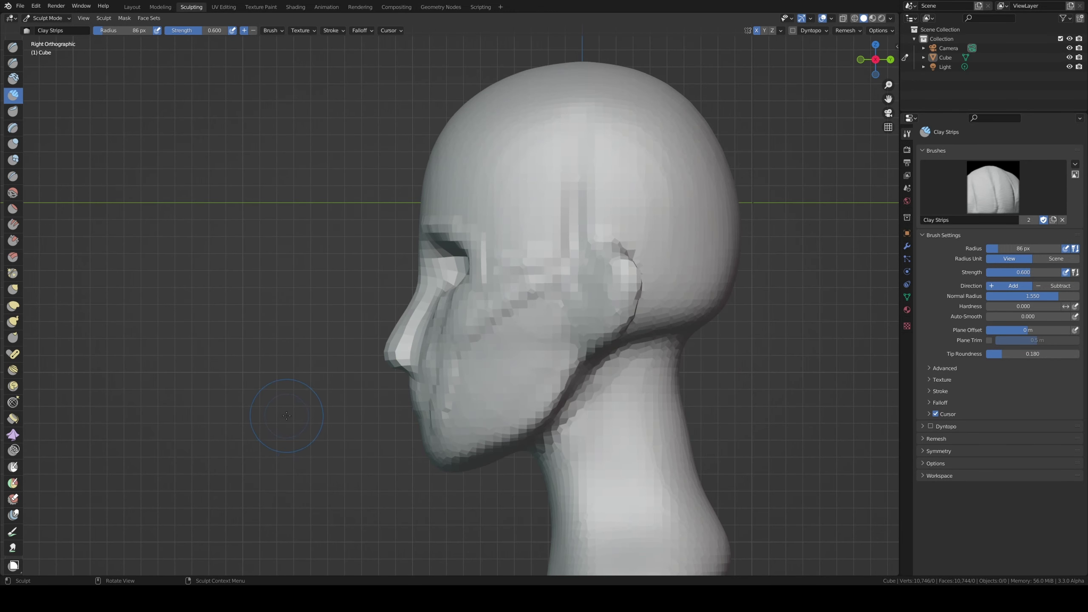
scroll(471, 386, "down", 1)
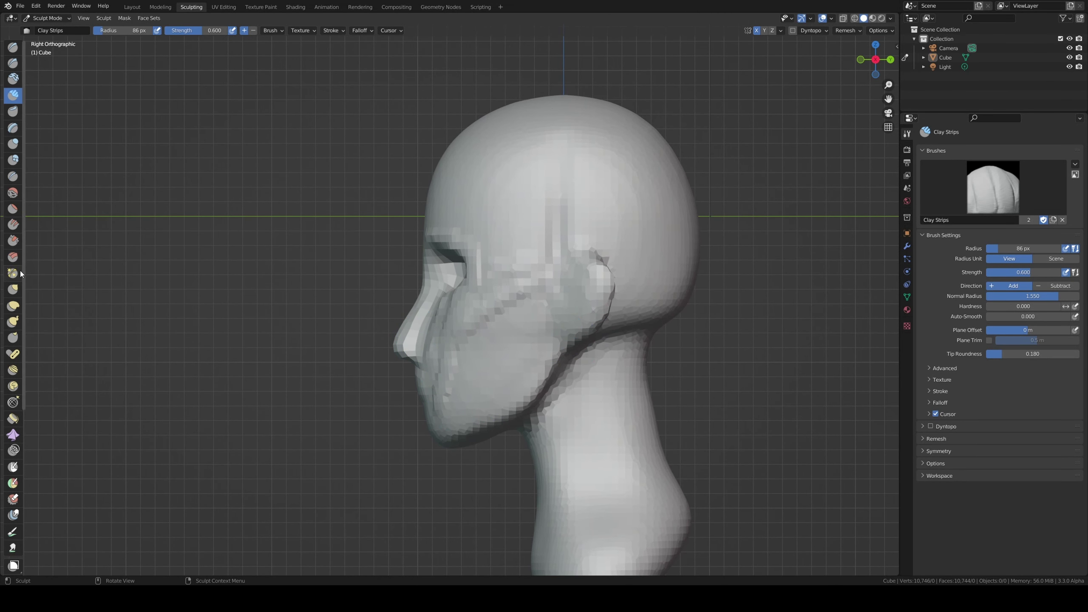
left_click(12, 289)
- Reshape the chin and jaw in profile with a 268 px Grab brush
key("f")
left_click(464, 439)
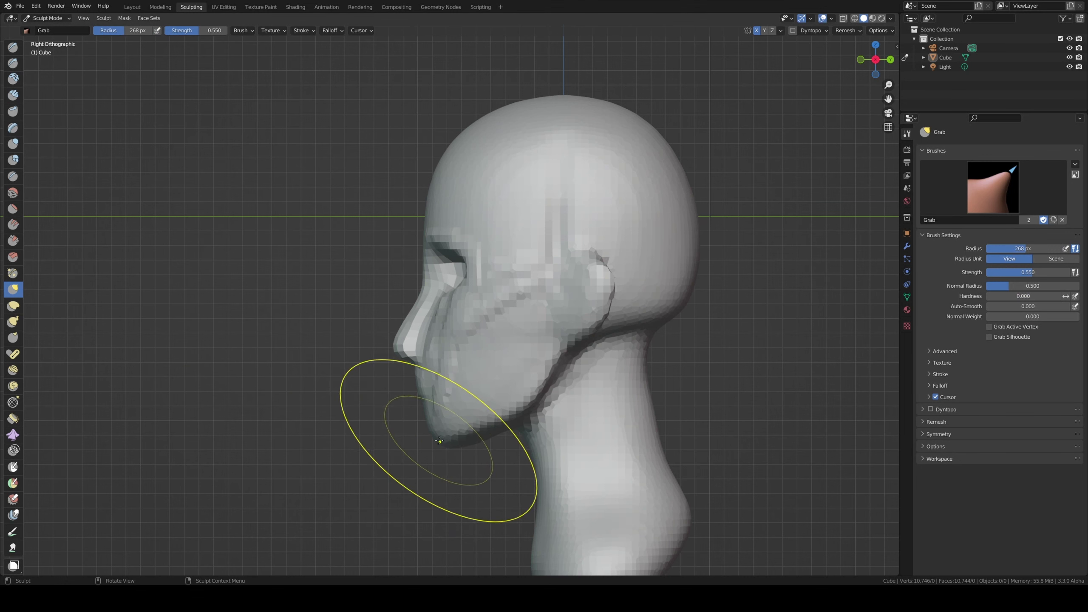
left_click_drag(425, 437, 439, 447)
key("f")
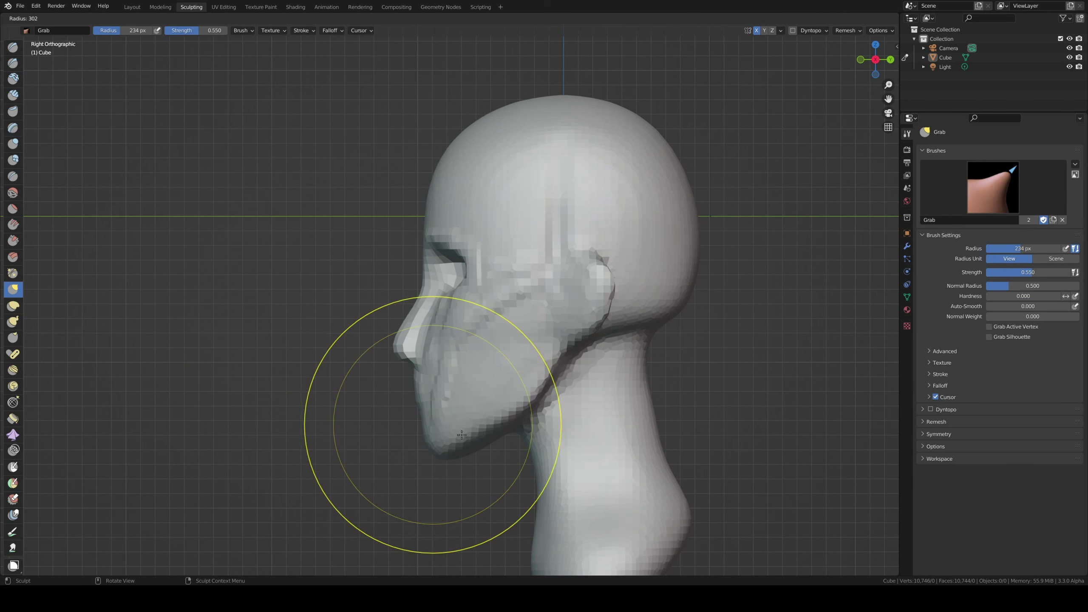
left_click(441, 448)
key("f")
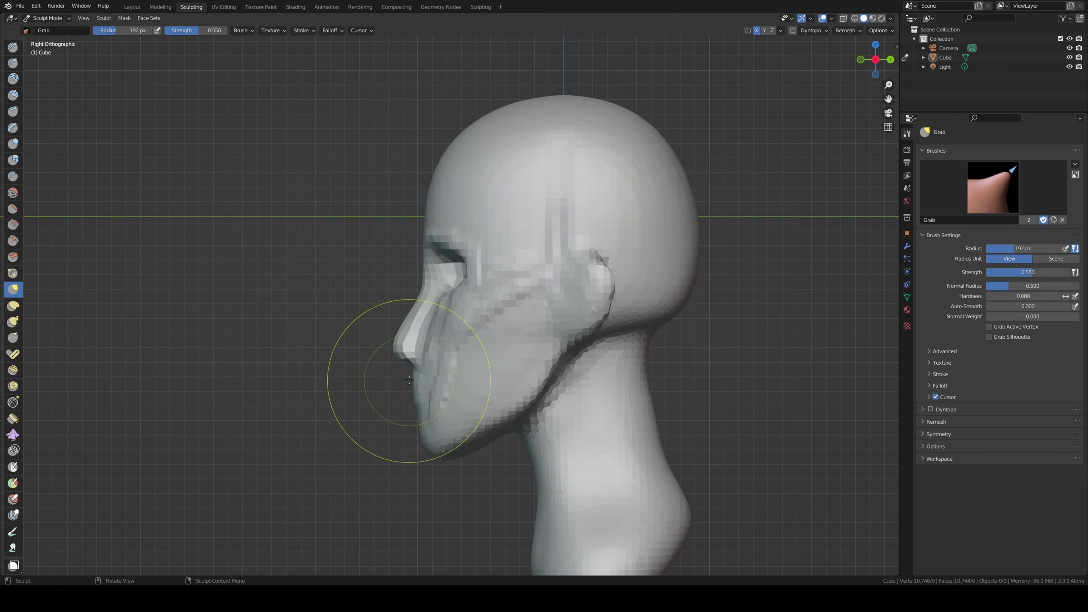
left_click(415, 358)
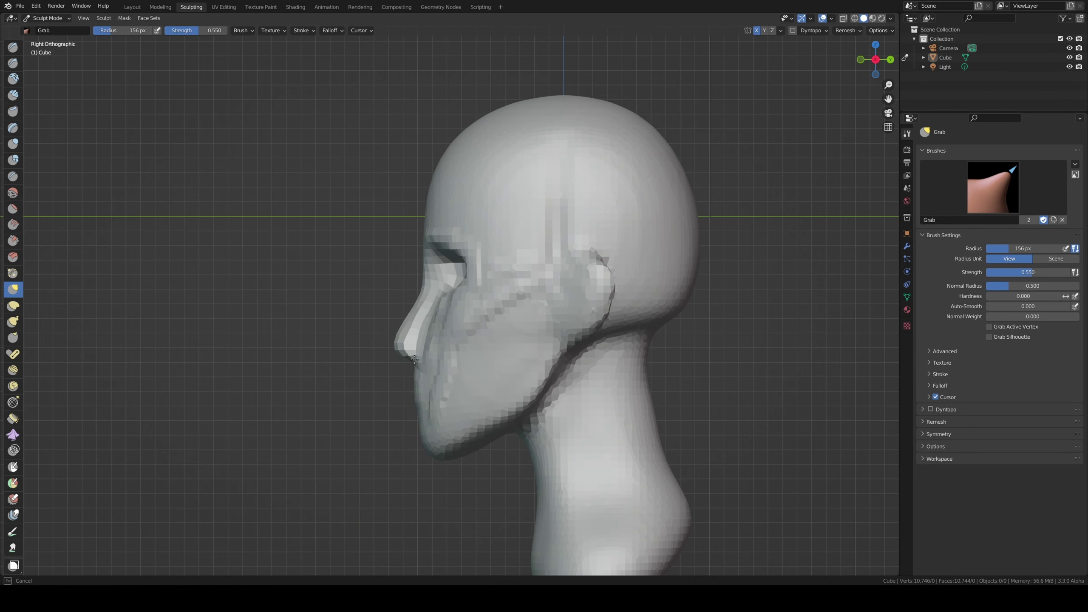
- Pull the nose tip further forward with a smaller brush in right side view
key("f")
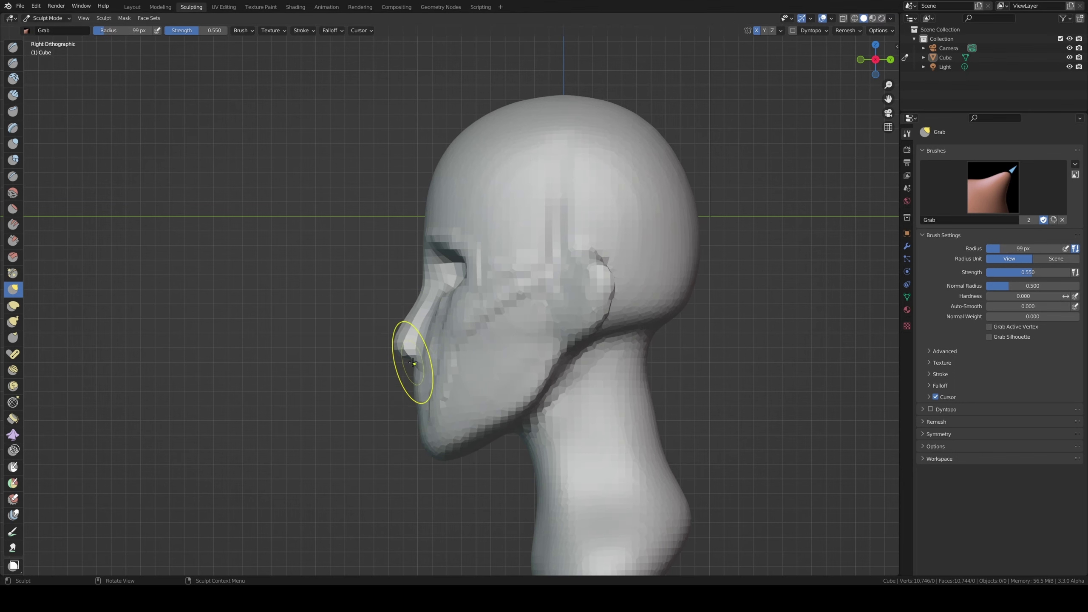
left_click(418, 357)
mouse_move(419, 357)
middle_mouse_down()
mouse_move(388, 340)
mouse_move(403, 328)
middle_mouse_up()
scroll(402, 328, "up", 3)
key("KP_3")
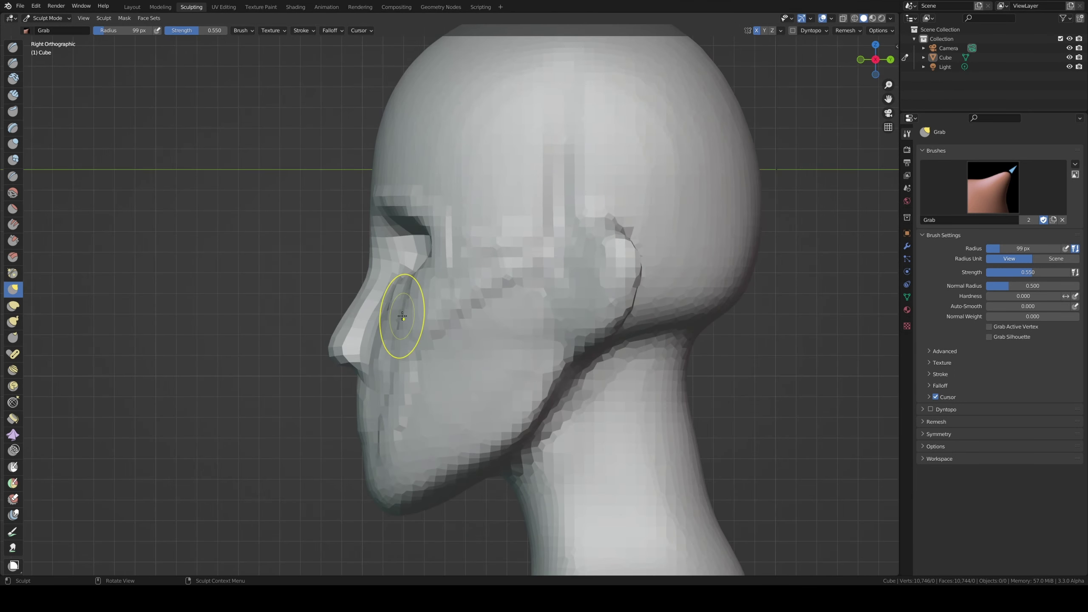
left_click_drag(384, 326, 316, 352)
- Refine the nose bridge and the area beside it, then return to front view
key("f")
left_click(333, 348)
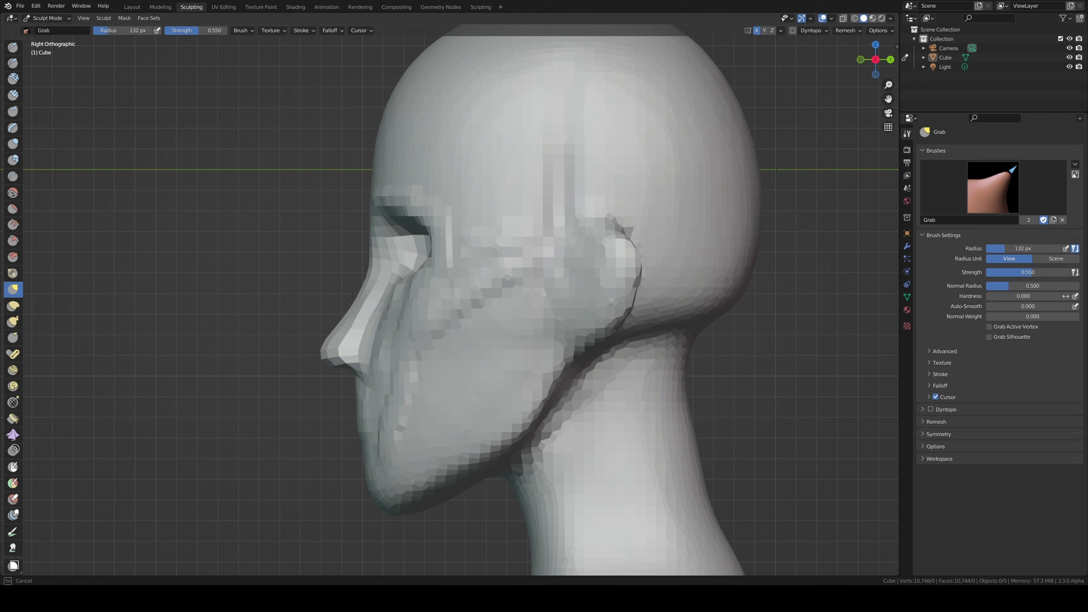
left_click_drag(351, 297, 348, 283)
left_click_drag(345, 243, 368, 251)
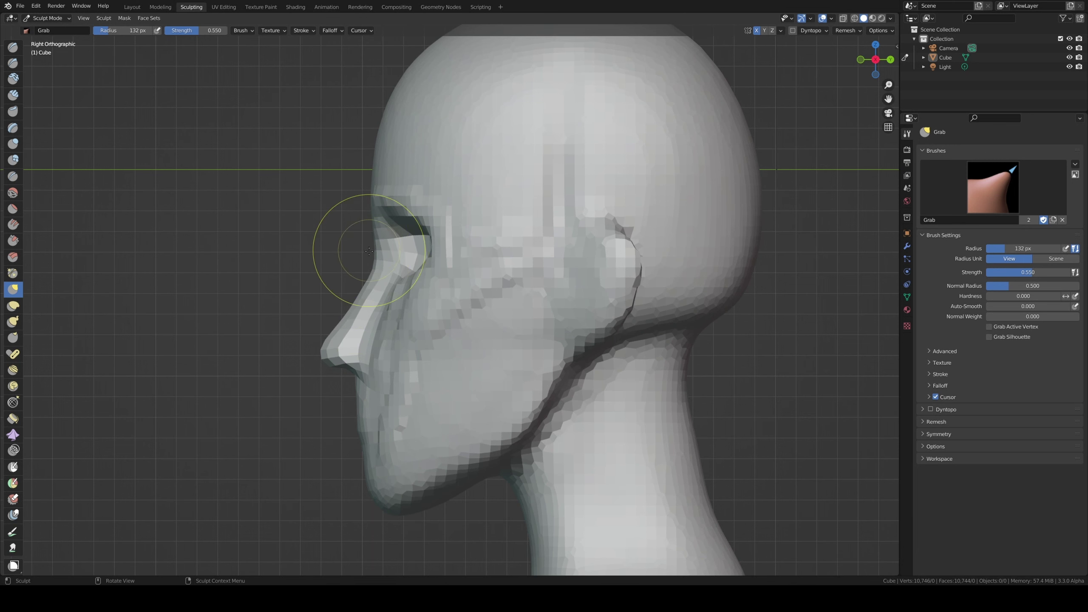
scroll(369, 251, "down", 3)
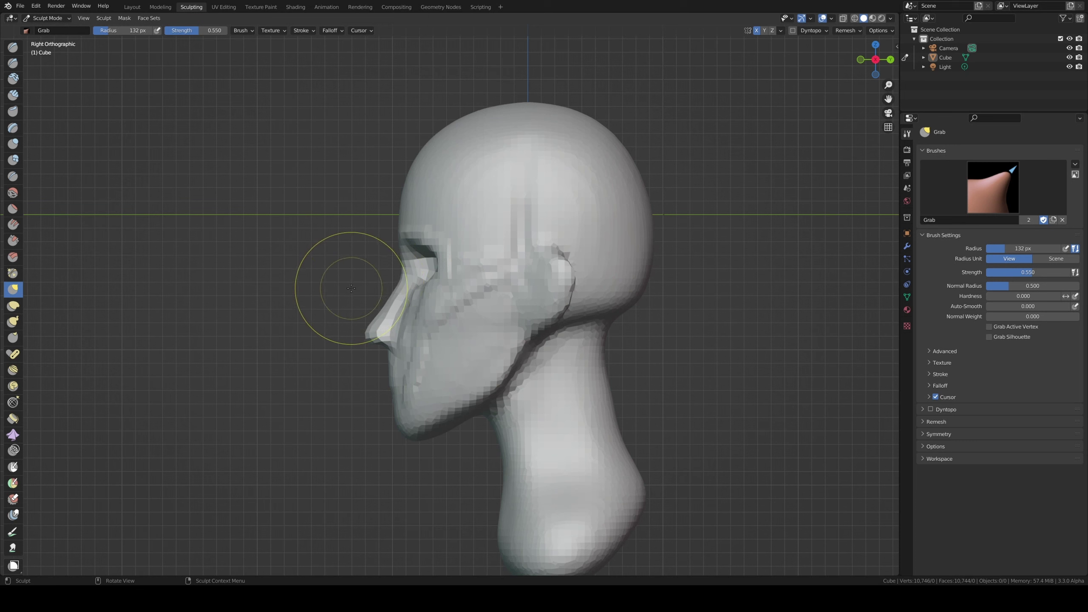
key("f")
left_click(381, 360)
key("KP_1")
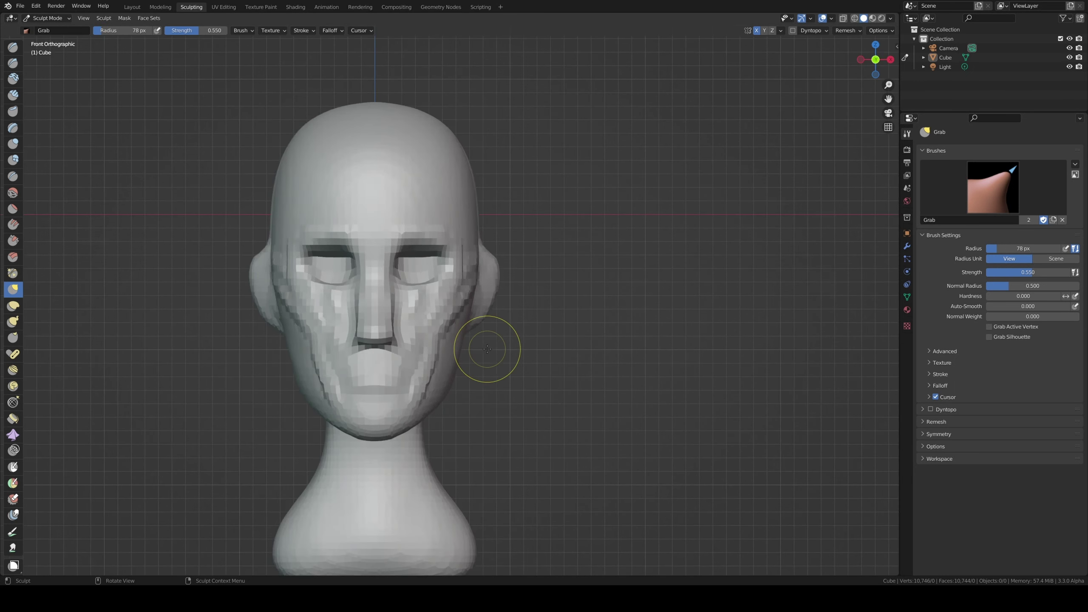
left_click(13, 95)
- Build up fuller lips with a resized Clay Strips brush from the front view
key("f")
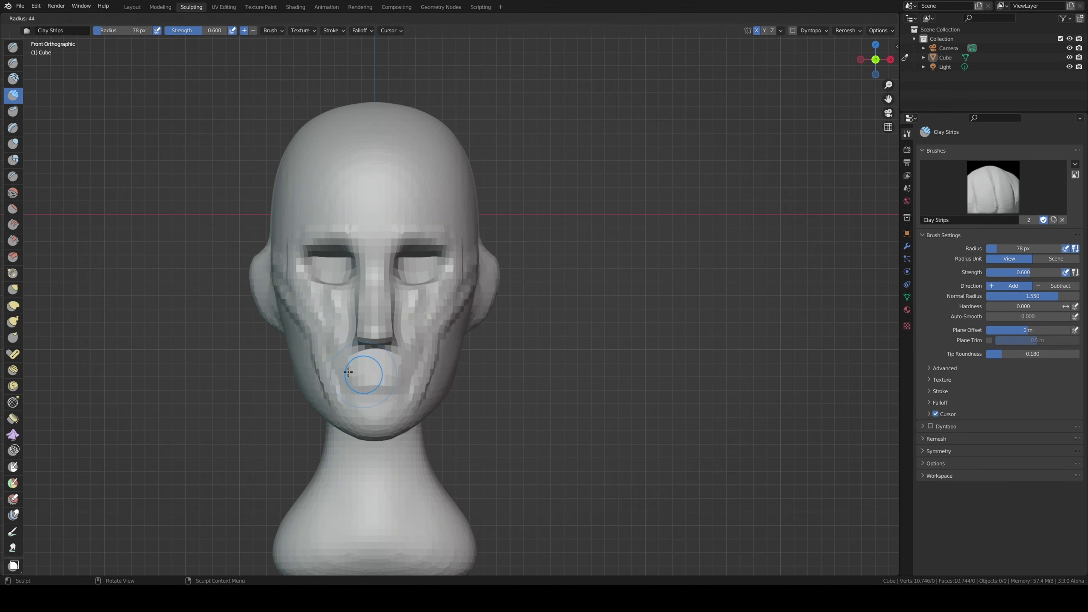
left_click(384, 373)
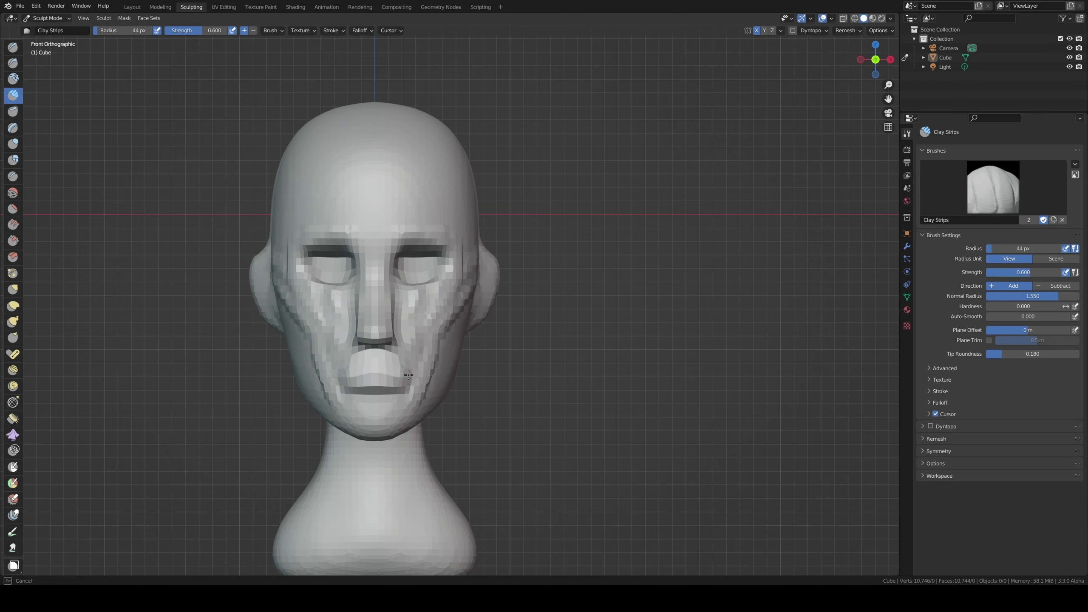
mouse_move(398, 361)
middle_mouse_down()
mouse_move(406, 359)
mouse_move(261, 326)
middle_mouse_up()
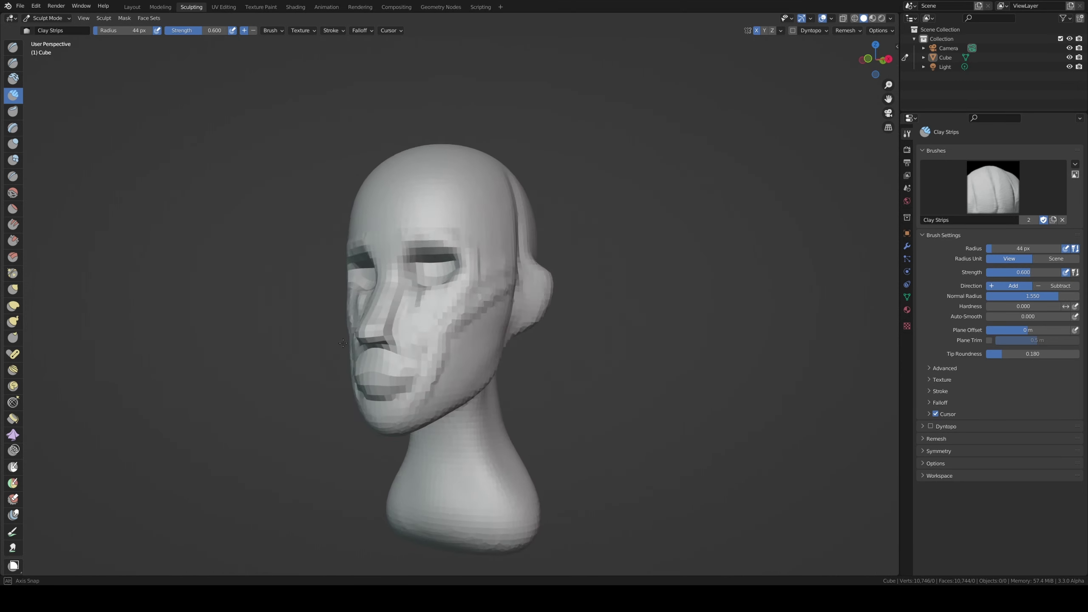
key("KP_1")
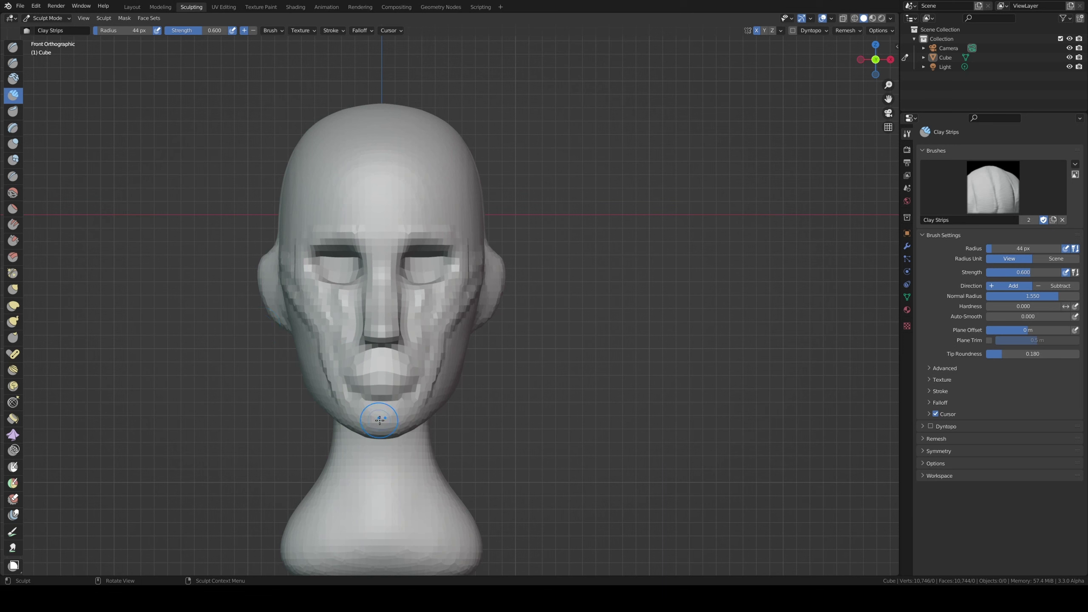
key("f")
left_click(385, 425)
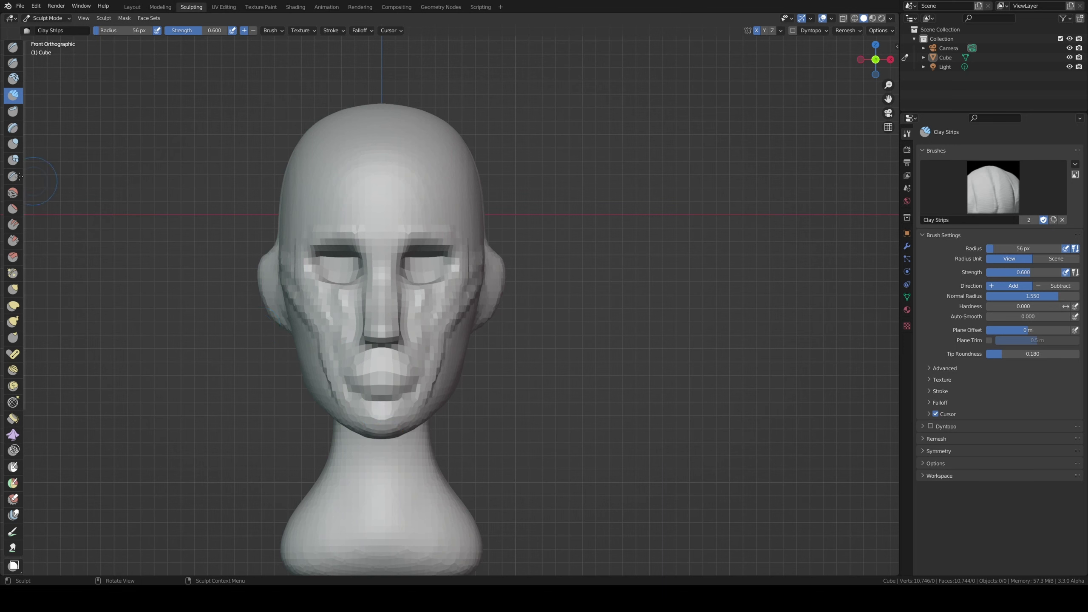
left_click(9, 289)
middle_click_drag(340, 340, 444, 414)
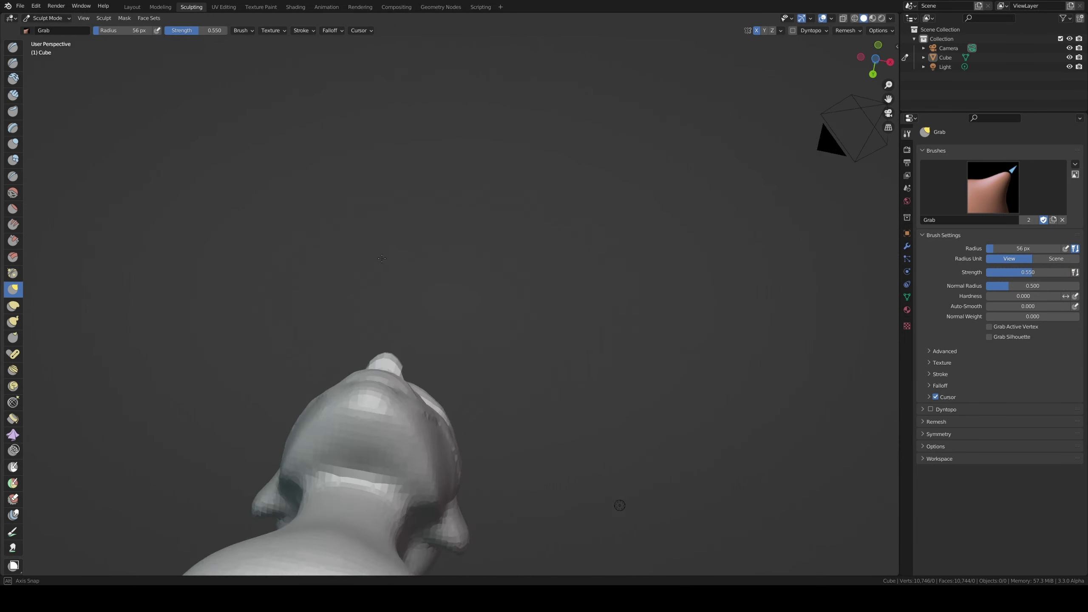
- Enlarge the Grab brush to 200 px and reshape the nose and mid-face in front view
key("f")
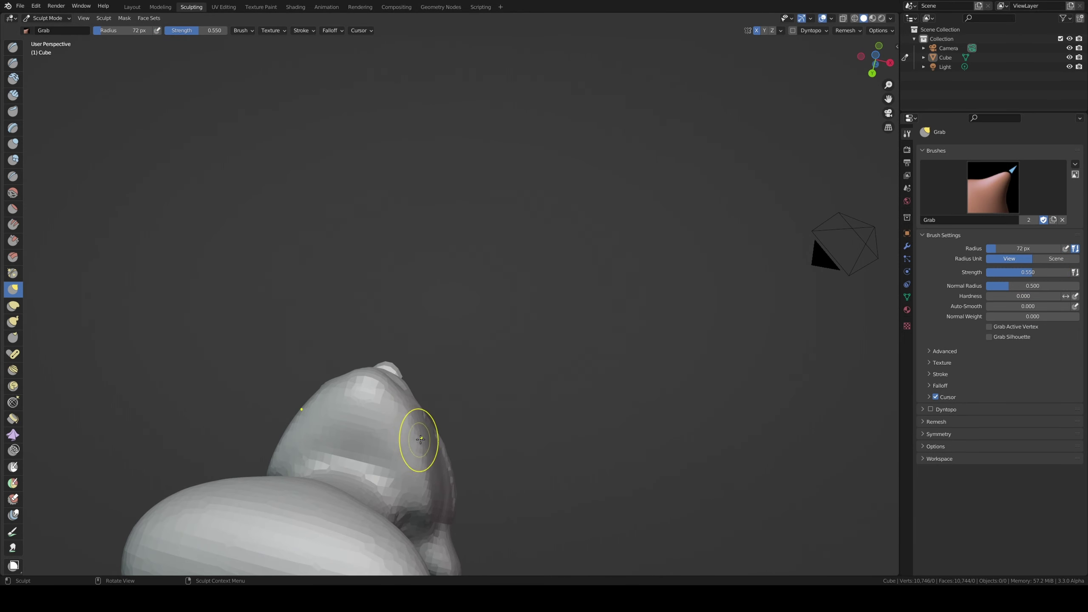
key("f")
left_click(413, 437)
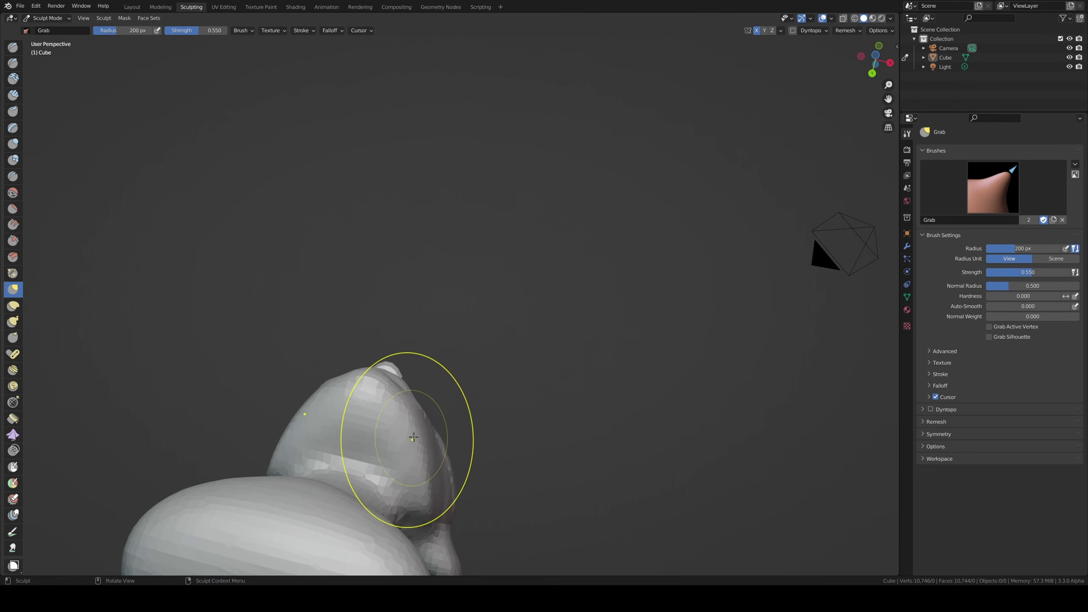
middle_click_drag(413, 437, 340, 489)
key("KP_3")
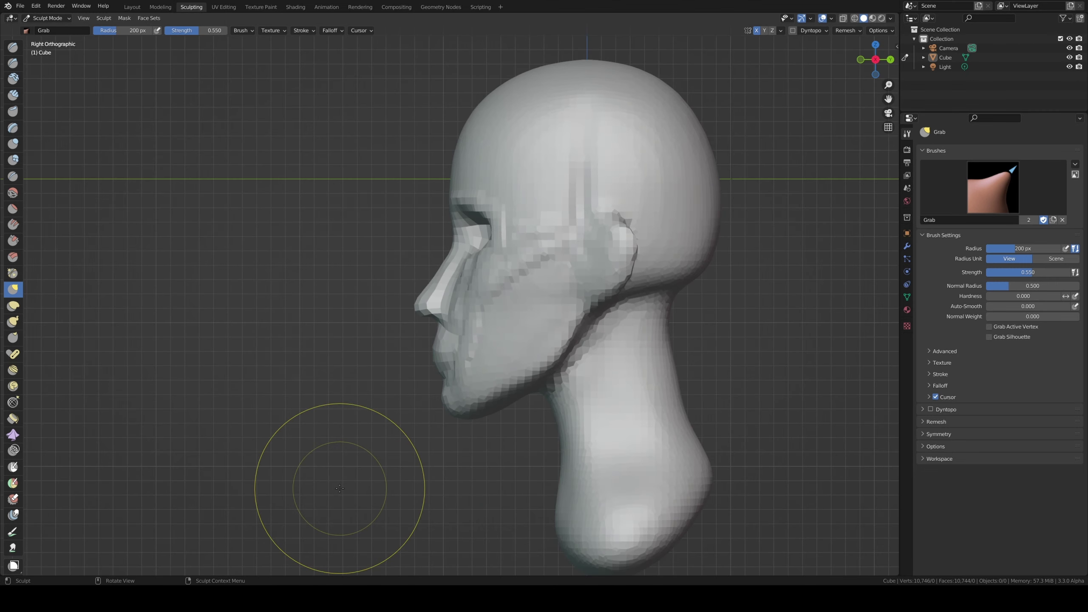
key("KP_1")
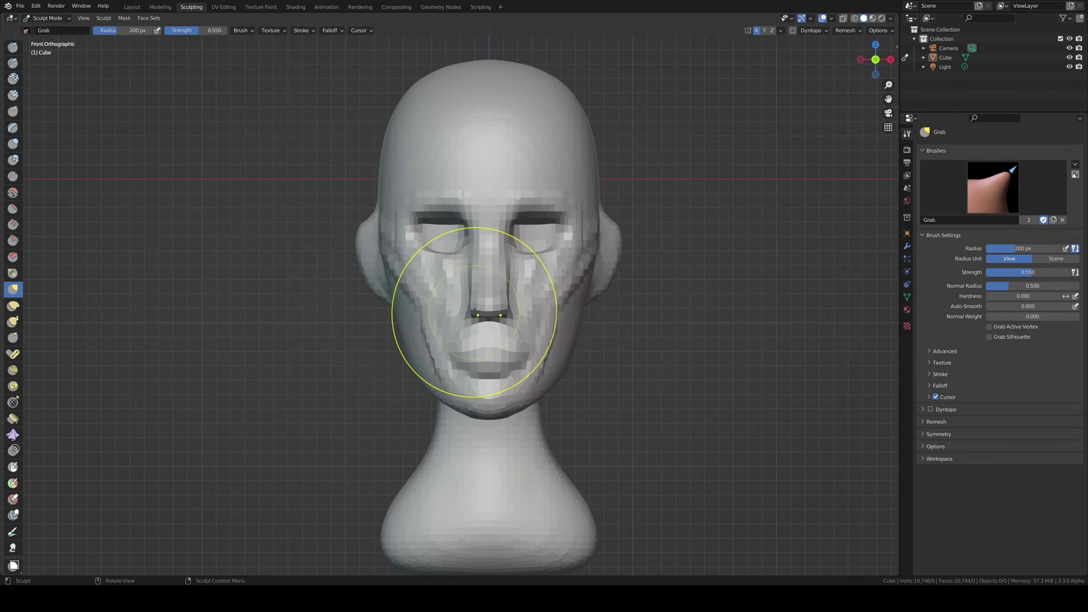
mouse_move(476, 323)
left_mouse_down()
mouse_move(474, 301)
mouse_move(497, 307)
left_mouse_up()
- Remesh the head at a finer voxel size and shrink the Grab brush
key("r")
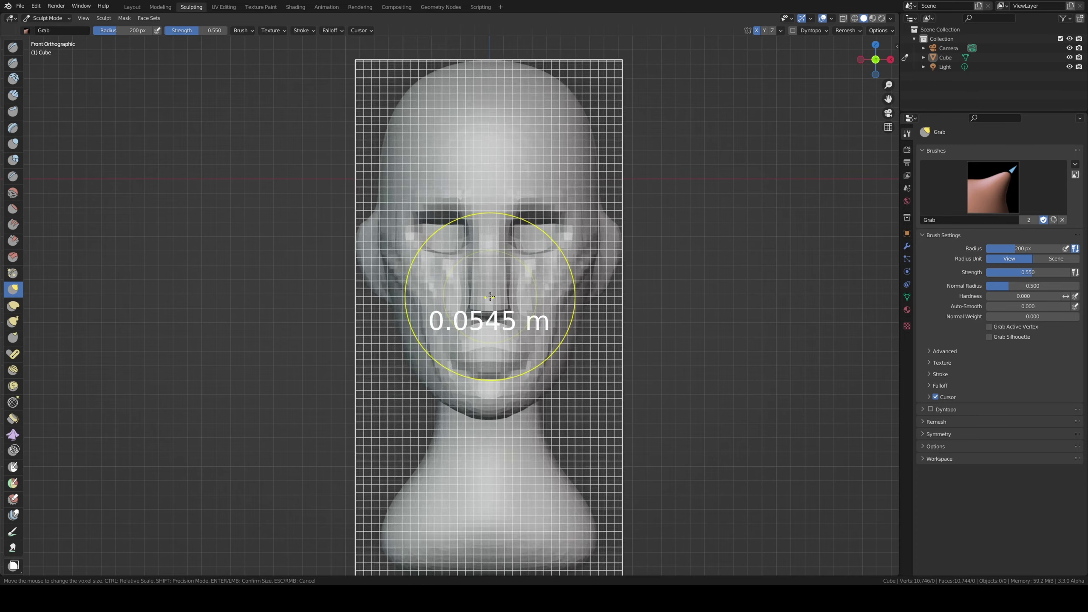
left_click(506, 296)
key("ctrl+r")
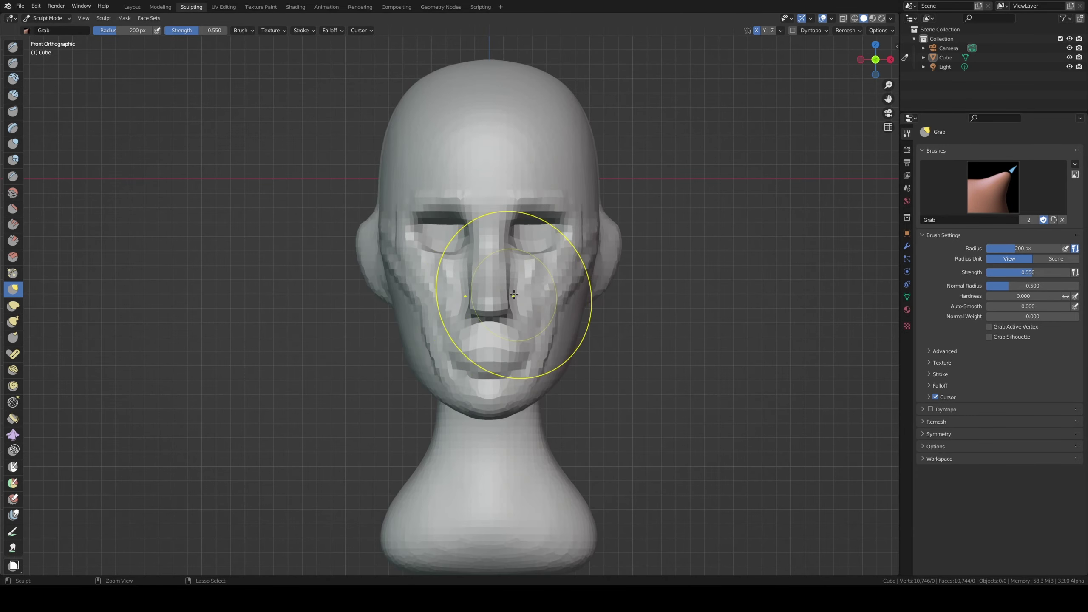
middle_click_drag(507, 292, 433, 291, "shift")
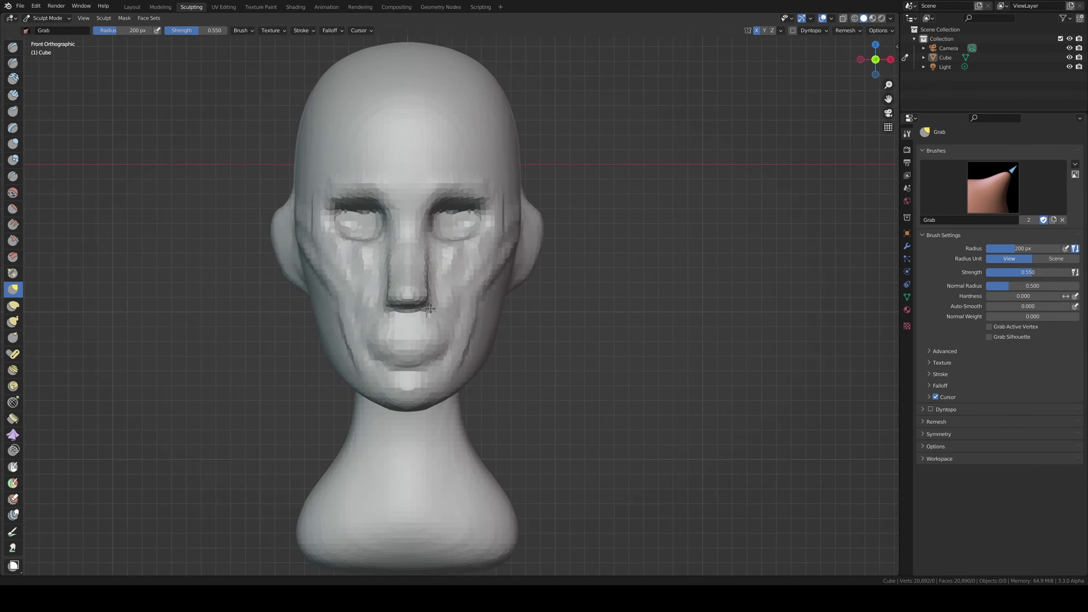
scroll(392, 284, "up", 2)
key("f")
left_click(356, 295)
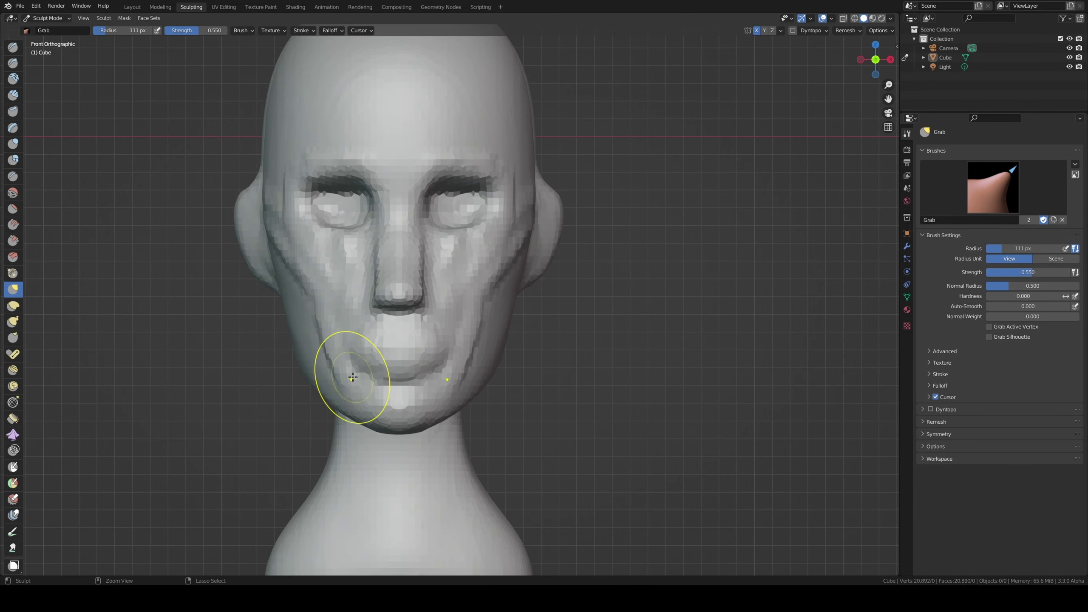
- Shape the mouth corner, upper lip and under-eye cheek with the Grab brush
left_click_drag(359, 366, 375, 326)
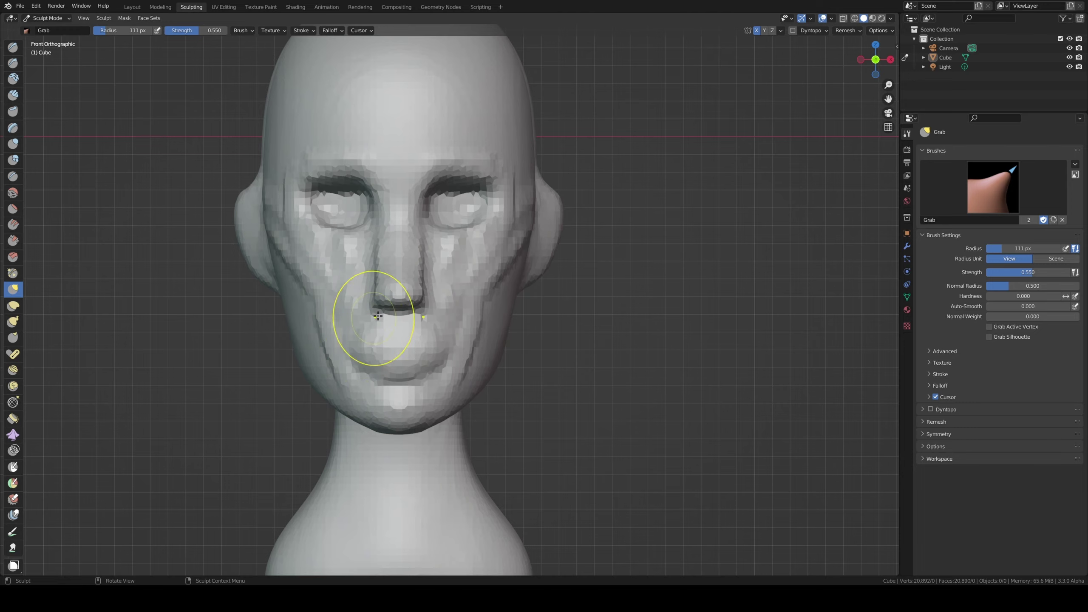
middle_click_drag(385, 309, 462, 243)
key("f")
left_click(447, 253)
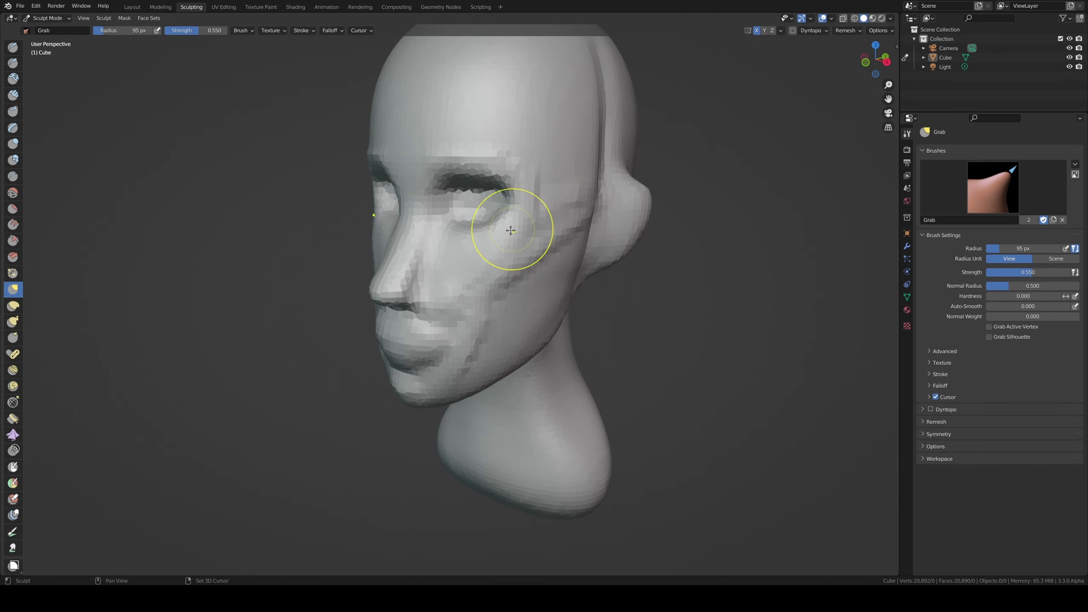
left_click_drag(510, 231, 535, 201)
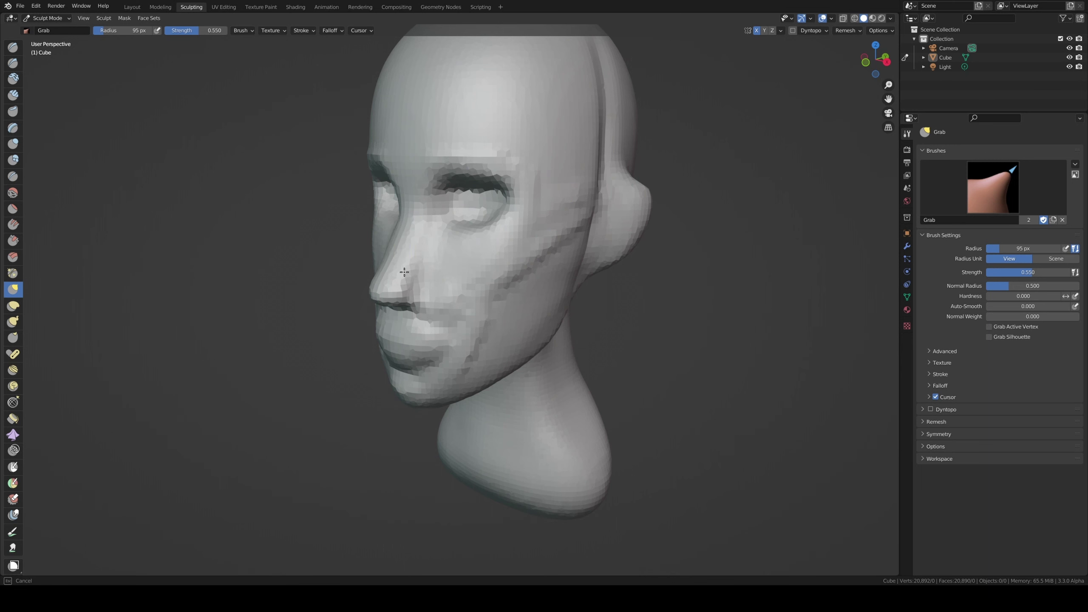
left_click_drag(419, 324, 427, 313)
mouse_move(428, 313)
middle_mouse_down()
mouse_move(424, 292)
mouse_move(432, 297)
middle_mouse_up()
- Refine the cheek in front of the ear, checking from the front view
key("KP_1")
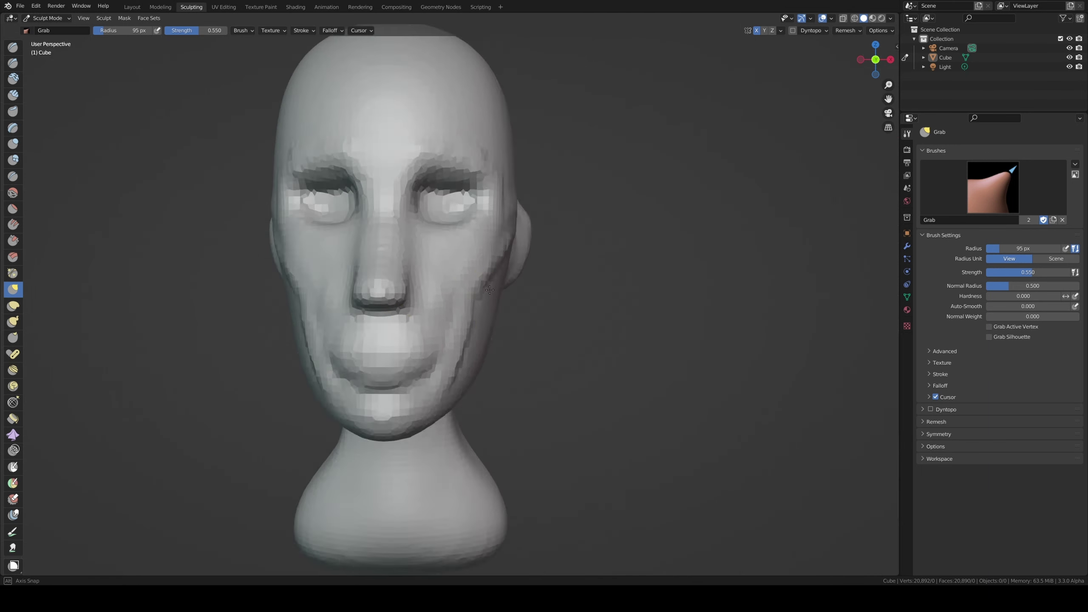
left_click_drag(514, 261, 456, 335)
left_click_drag(551, 217, 554, 225)
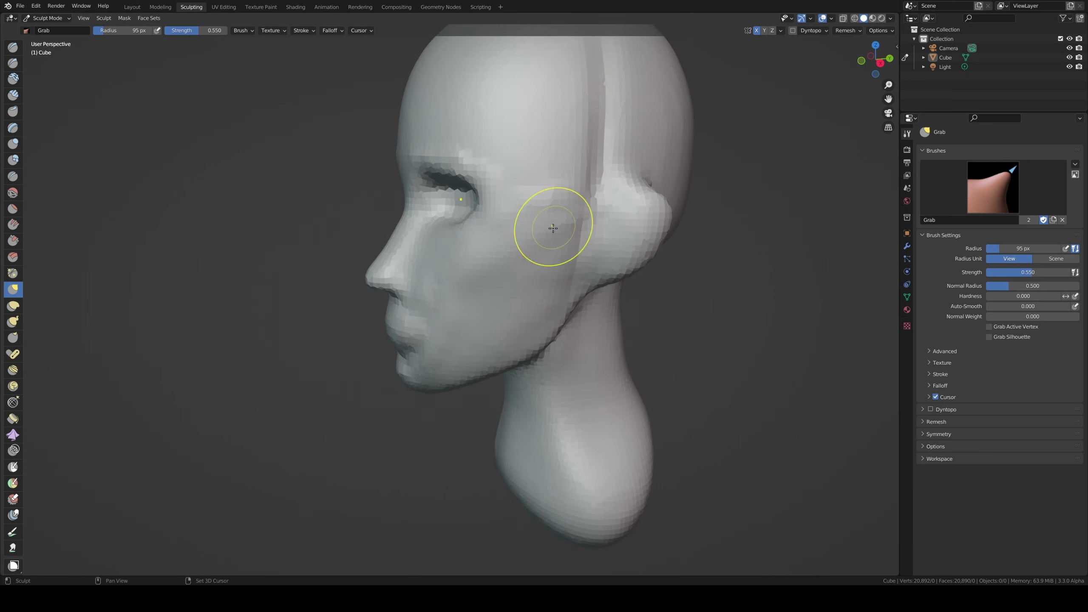
middle_click_drag(531, 189, 588, 193)
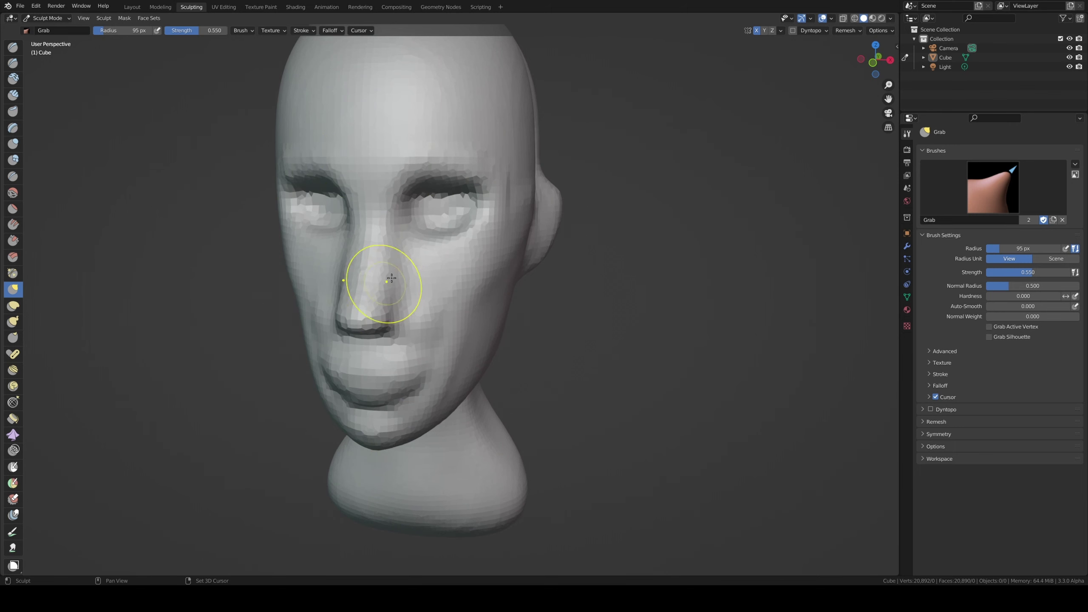
key("KP_1")
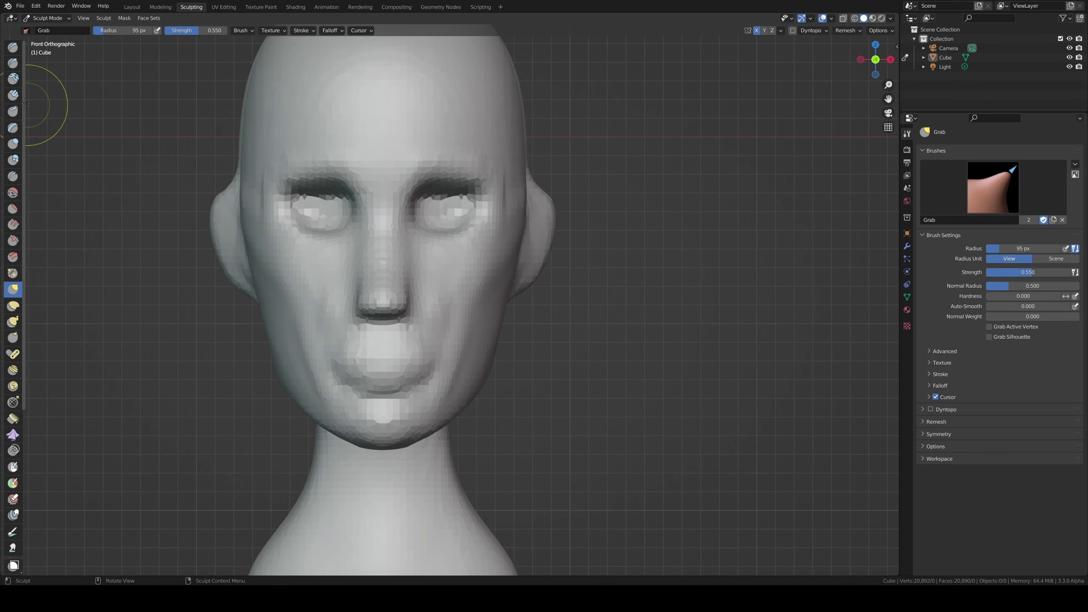
left_click(12, 64)
- Carve a sharp horizontal line between the lips with a small, stronger Draw Sharp brush
key("f")
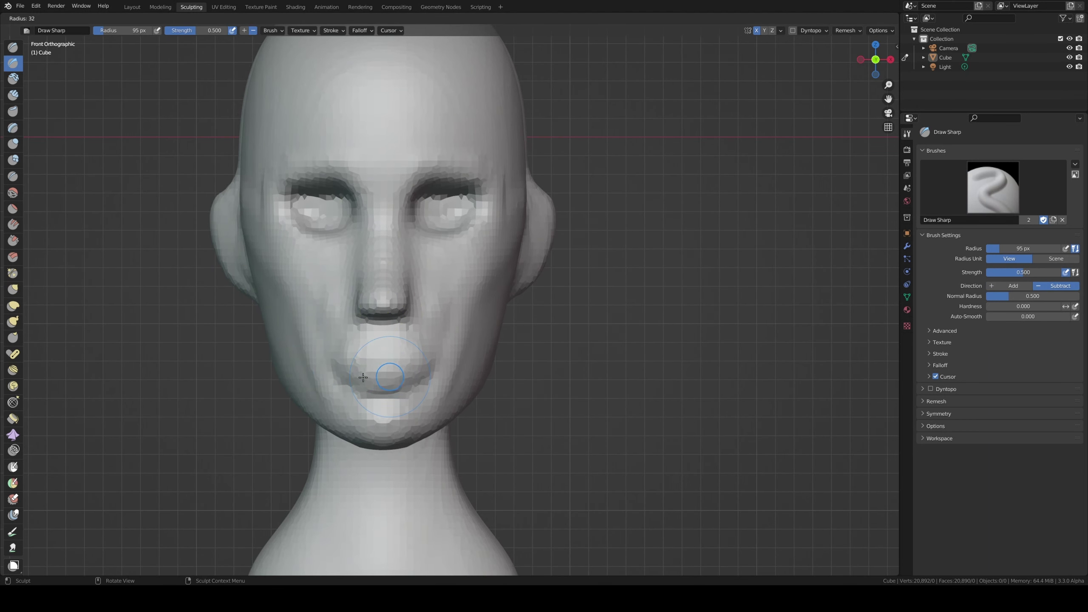
left_click(376, 376)
scroll(375, 359, "up", 2)
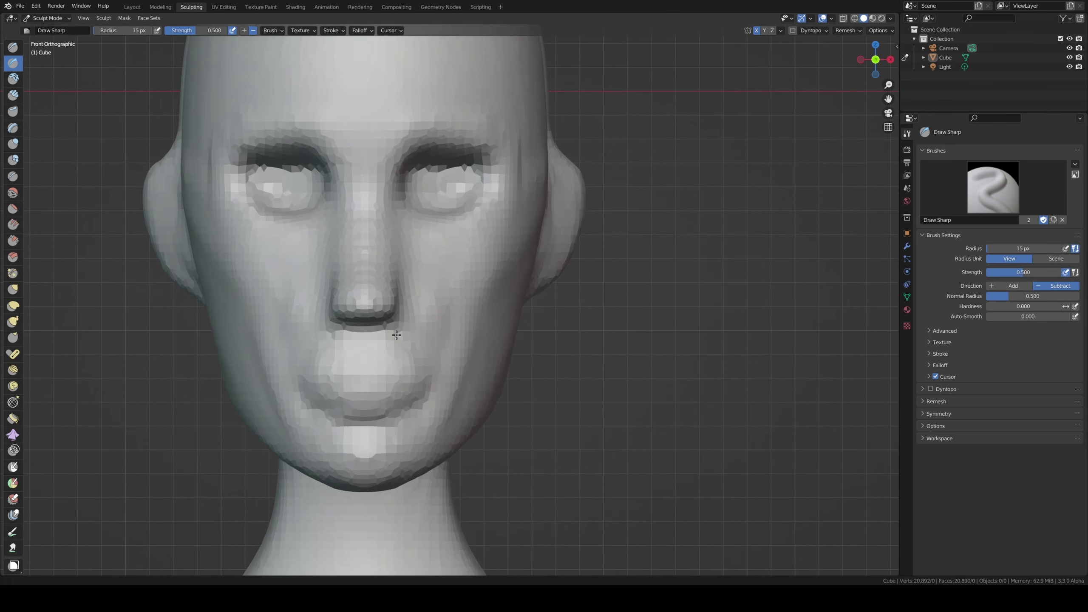
middle_click_drag(374, 359, 470, 296, "shift")
scroll(471, 292, "up", 1)
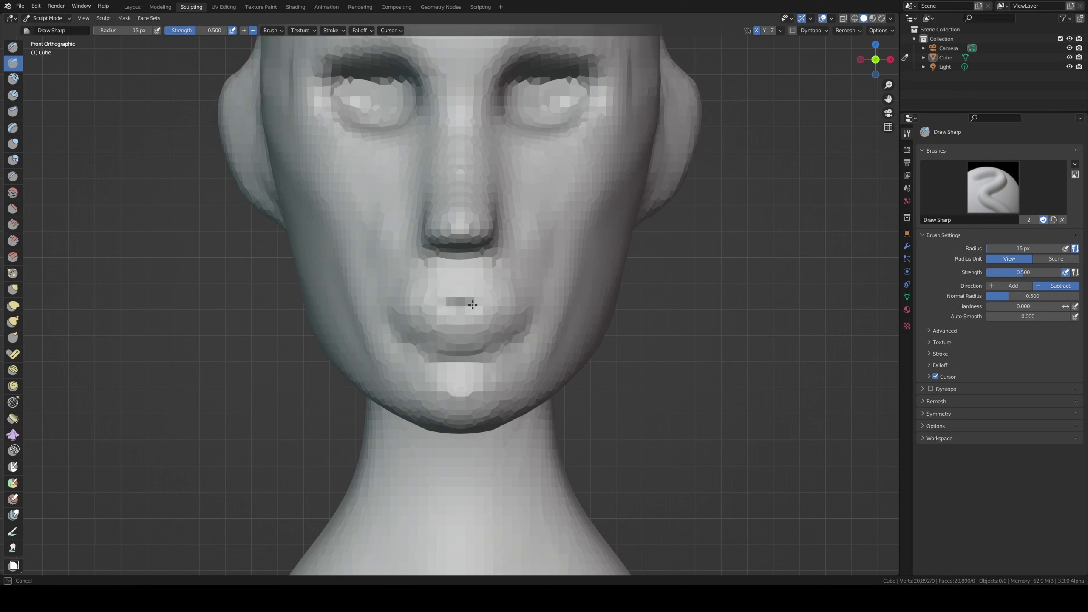
key("shift+f")
left_click(460, 304)
left_click_drag(447, 306, 525, 307)
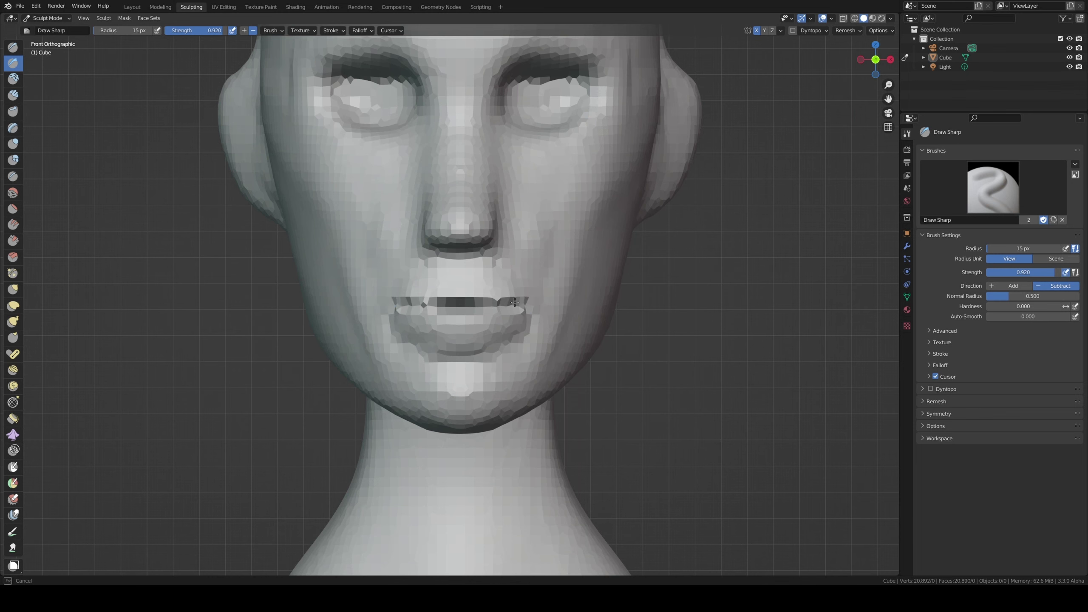
- Enlarge the carving brush slightly and check the lip line in profile and front
mouse_move(421, 305)
middle_mouse_down()
mouse_move(458, 301)
mouse_move(413, 308)
middle_mouse_up()
scroll(413, 309, "up", 2)
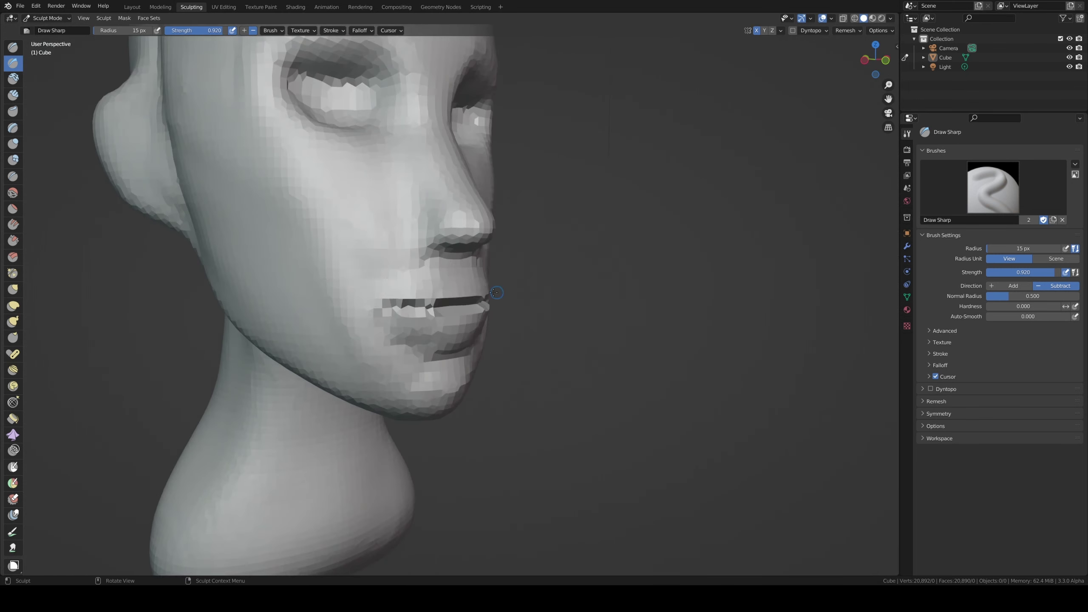
key("f")
left_click(437, 305)
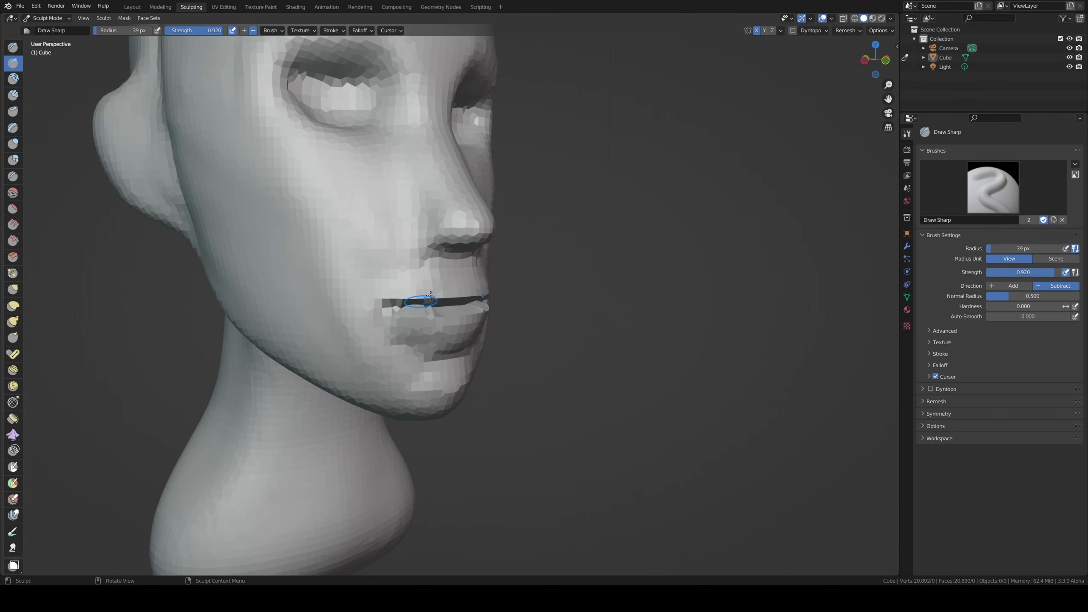
mouse_move(432, 304)
middle_mouse_down()
mouse_move(294, 279)
mouse_move(308, 259)
middle_mouse_up()
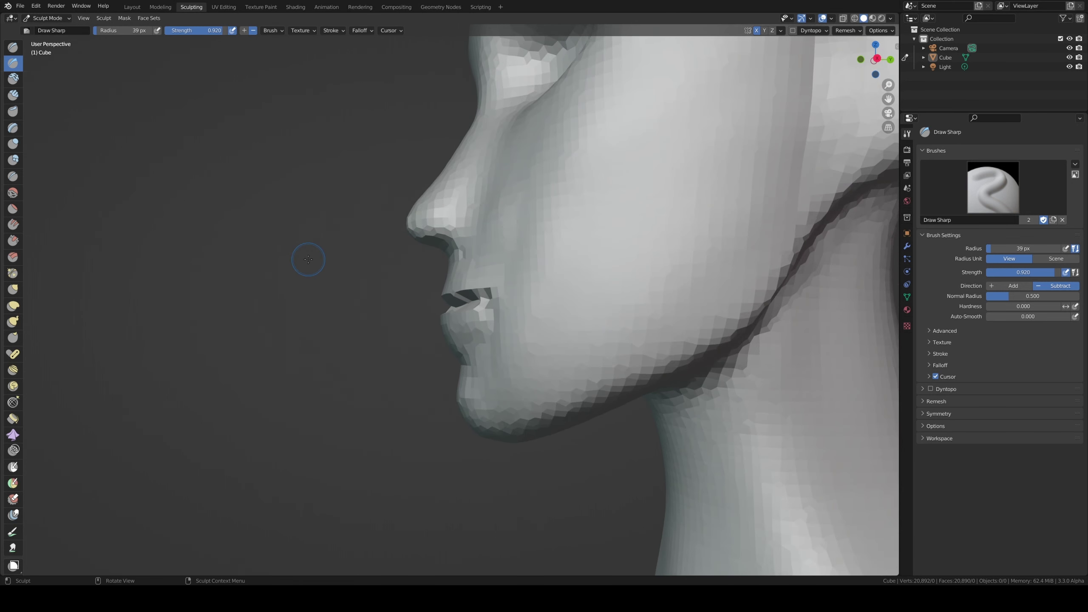
mouse_move(463, 309)
middle_mouse_down()
mouse_move(529, 301)
mouse_move(447, 303)
middle_mouse_up()
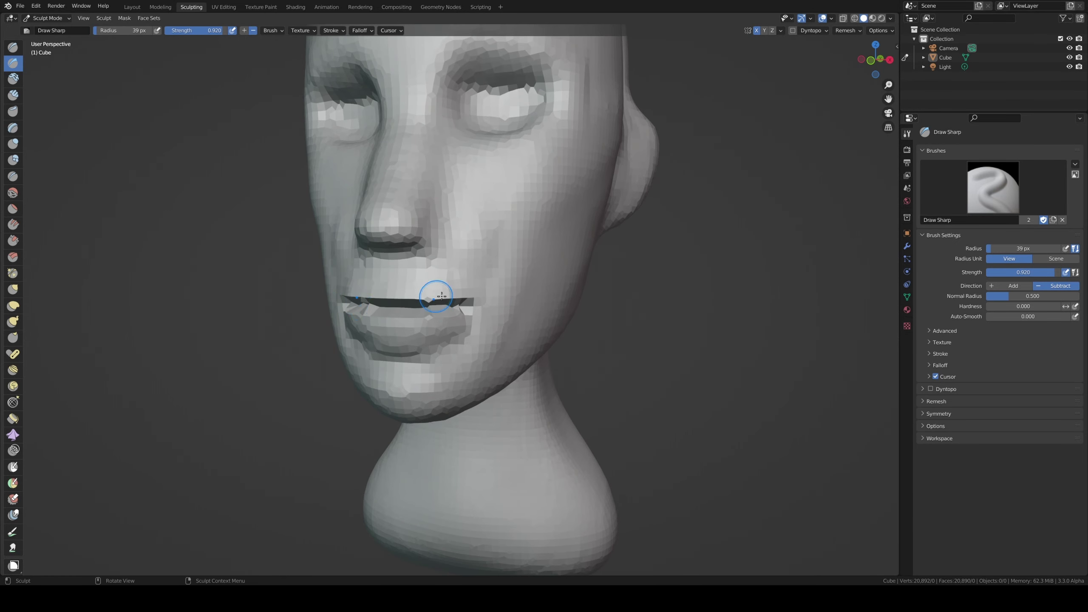
scroll(441, 296, "down", 3)
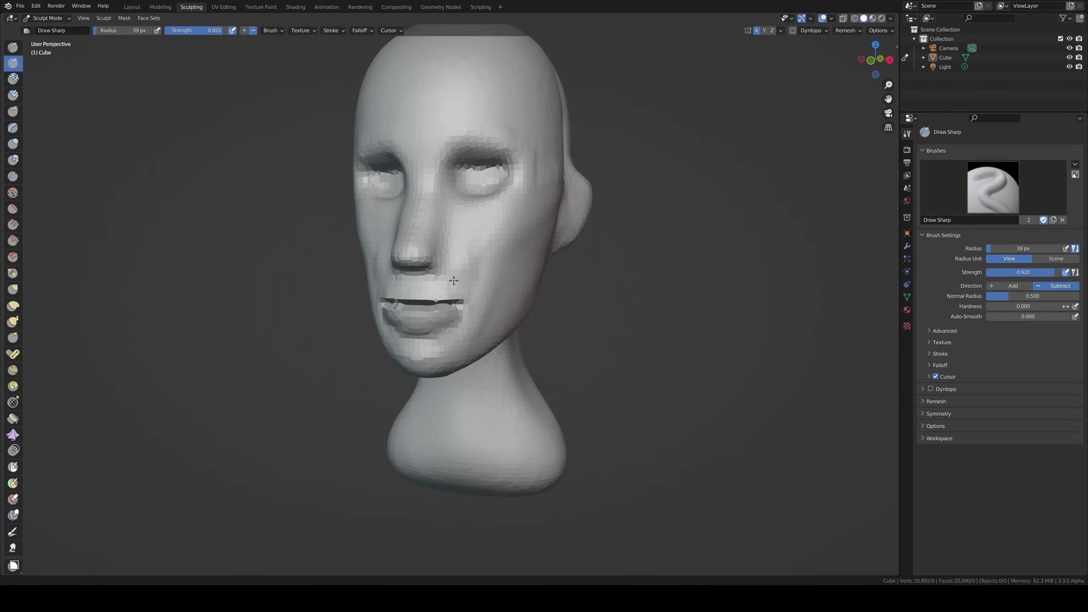
- Enlarge the Draw Sharp brush to 126 px and inspect the head in side view
mouse_move(459, 283)
middle_mouse_down()
mouse_move(427, 274)
mouse_move(414, 206)
middle_mouse_up()
key("f")
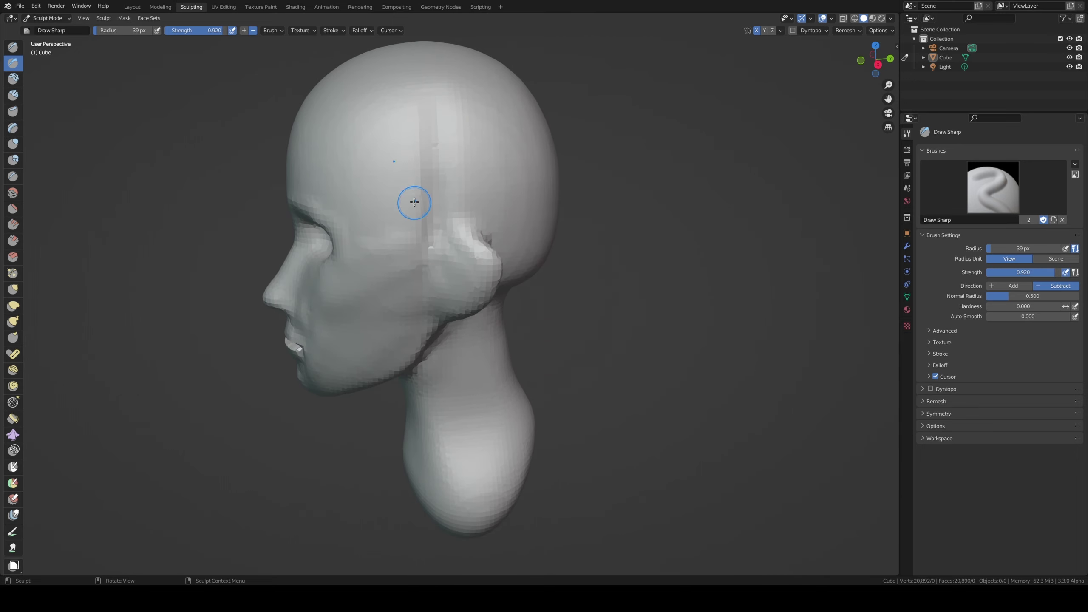
left_click(451, 194)
middle_click_drag(430, 126, 509, 121)
key("KP_3")
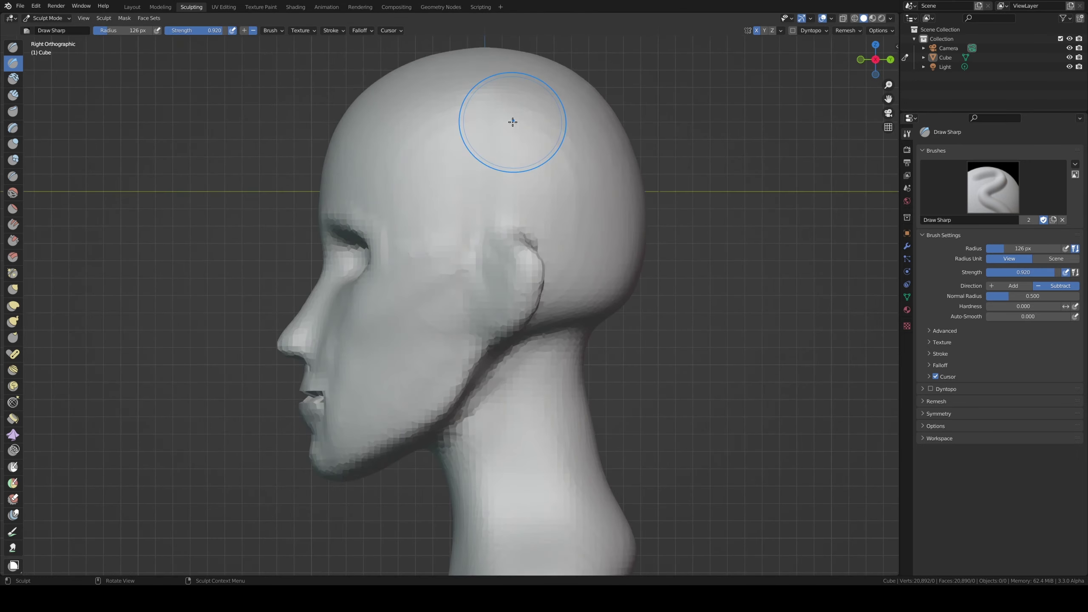
mouse_move(356, 162)
middle_mouse_down()
mouse_move(493, 175)
mouse_move(349, 173)
middle_mouse_up()
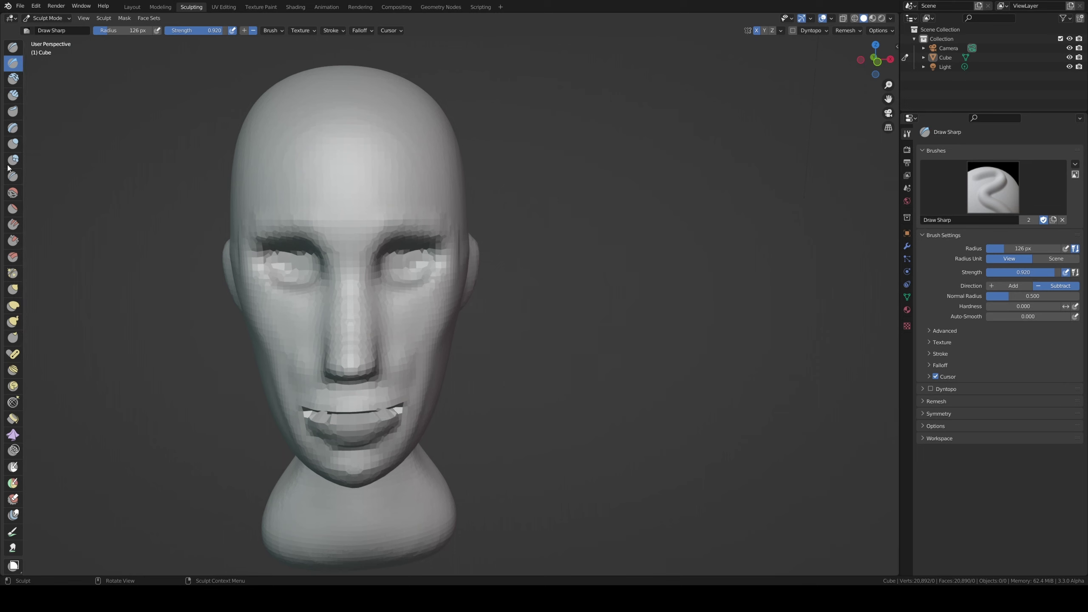
- Select the Clay Strips brush and shrink it in front view
left_click(13, 95)
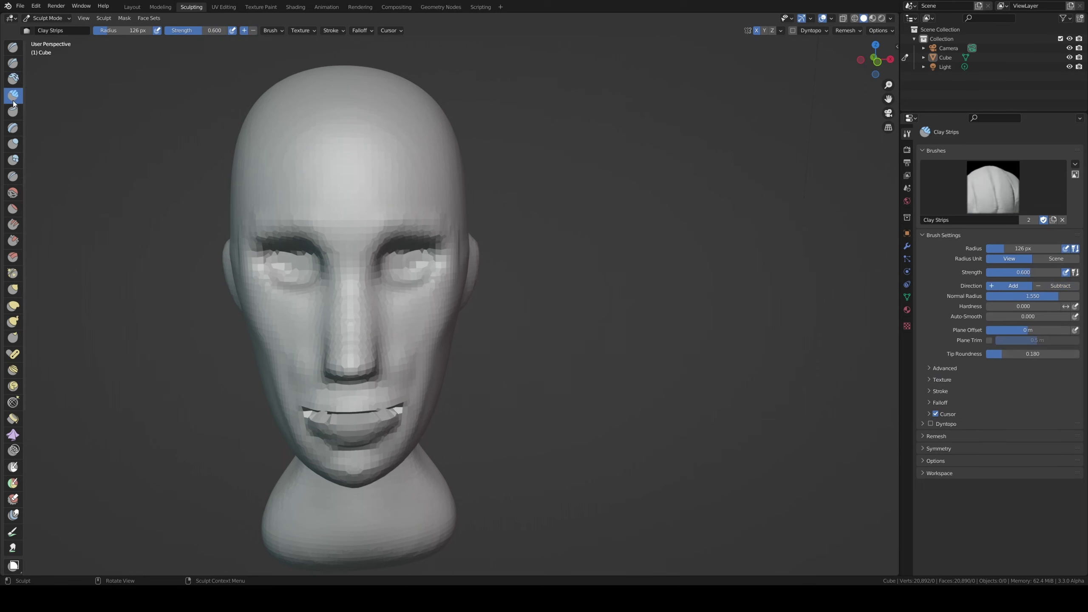
middle_click_drag(374, 171, 321, 295)
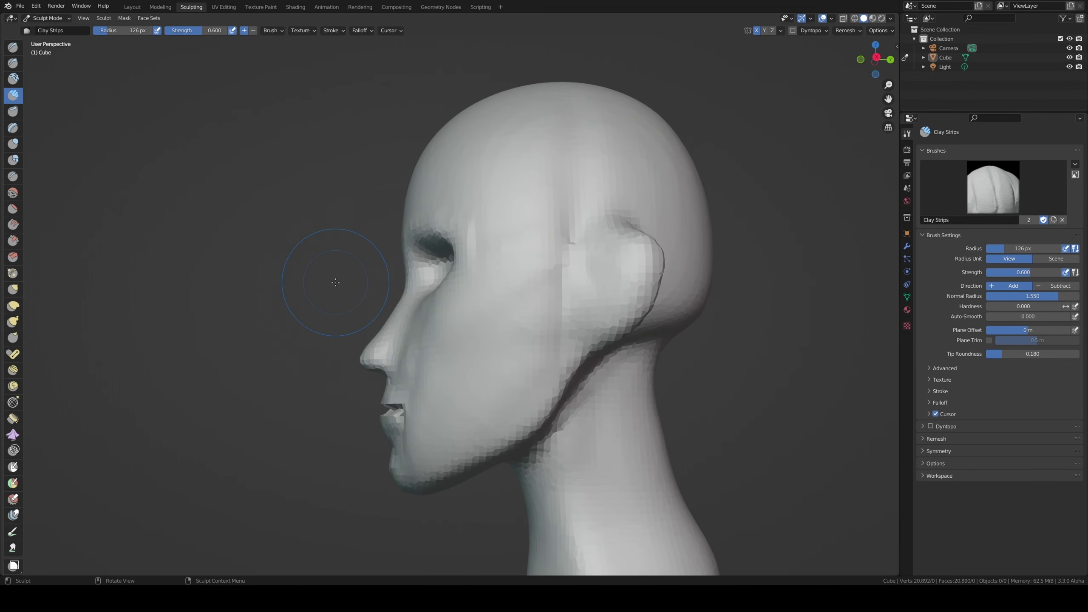
key("KP_1")
key("f")
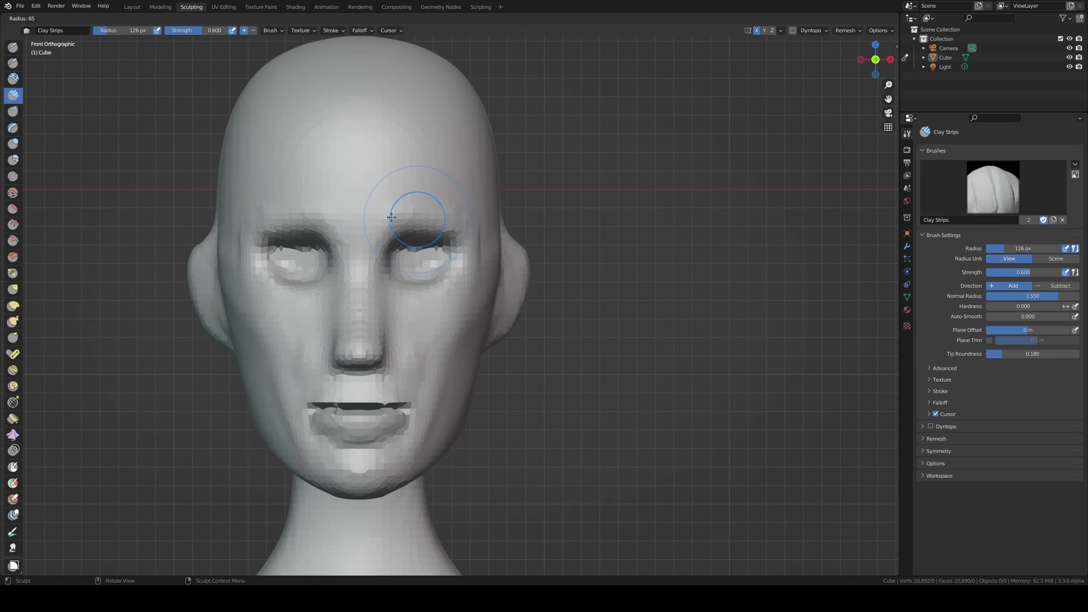
left_click(415, 212)
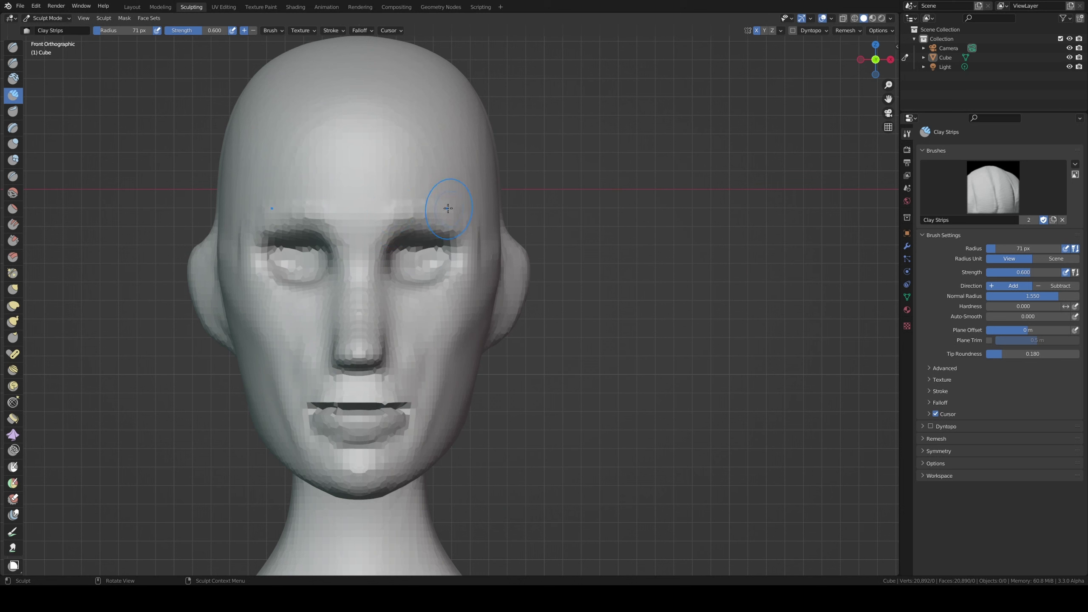
key("f")
left_click(388, 213)
- Lay clay strokes across the top of the head and the temples
middle_click_drag(472, 124, 495, 133)
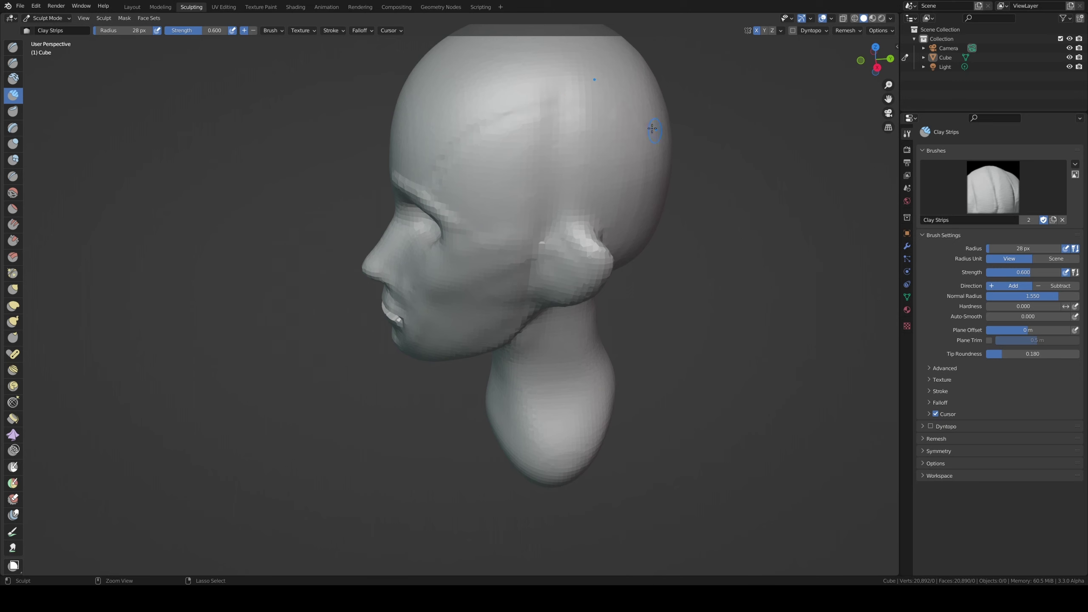
key("f")
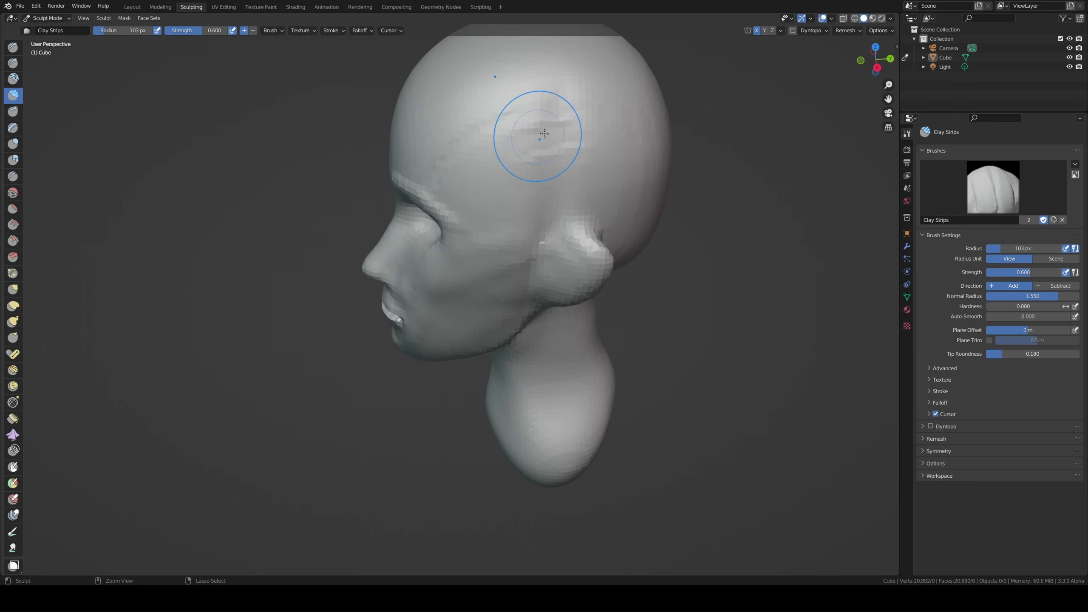
left_click_drag(570, 133, 505, 113)
mouse_move(477, 175)
left_mouse_down()
mouse_move(593, 181)
mouse_move(546, 135)
mouse_move(604, 185)
left_mouse_up()
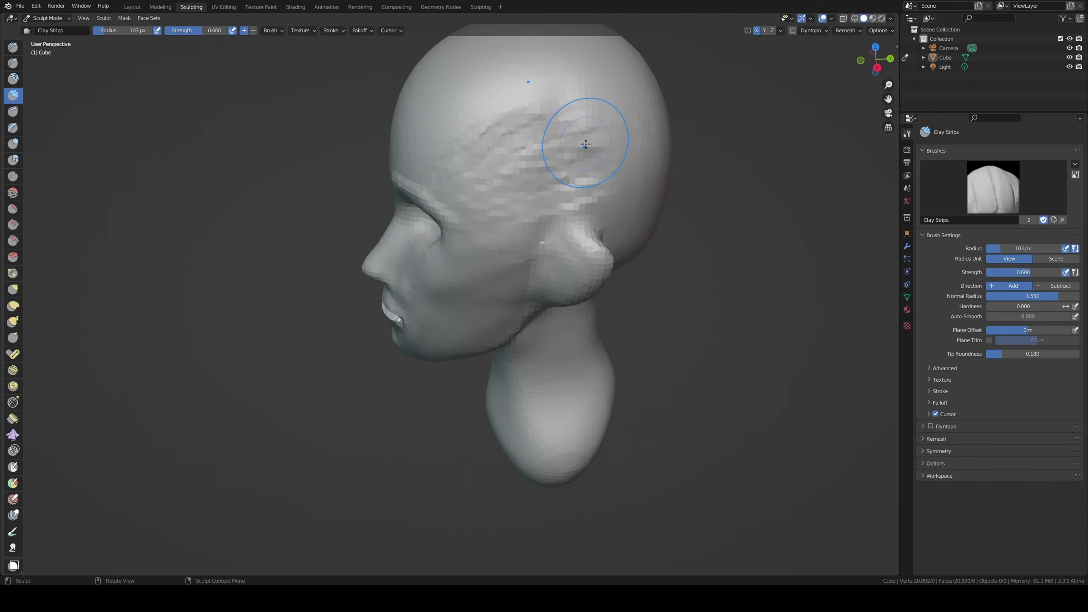
mouse_move(585, 144)
middle_mouse_down()
mouse_move(597, 141)
mouse_move(530, 123)
middle_mouse_up()
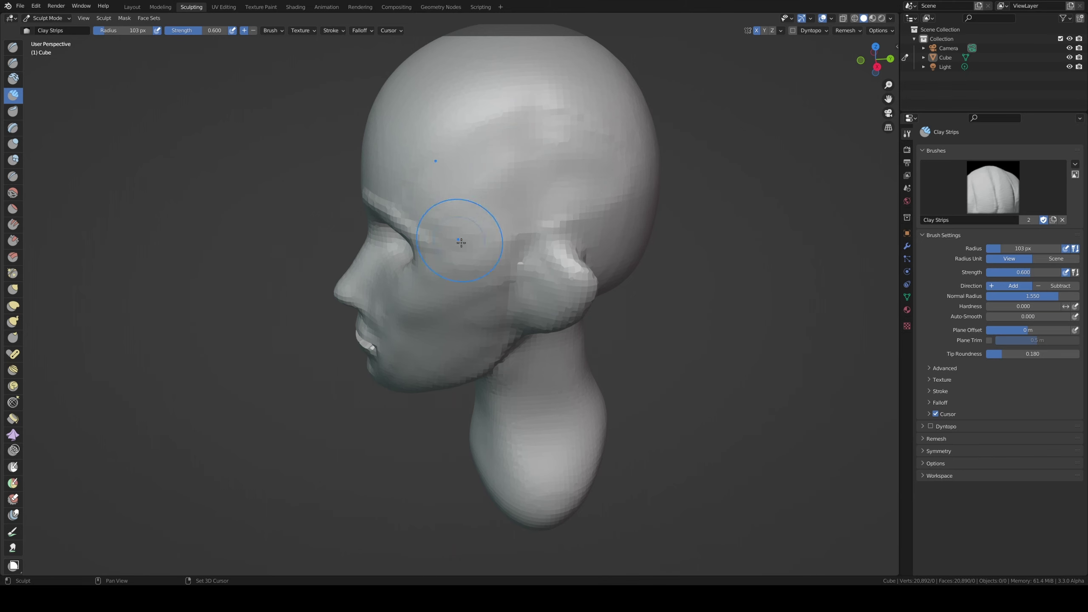
mouse_move(529, 162)
middle_mouse_down()
mouse_move(552, 141)
mouse_move(537, 129)
mouse_move(440, 132)
middle_mouse_up()
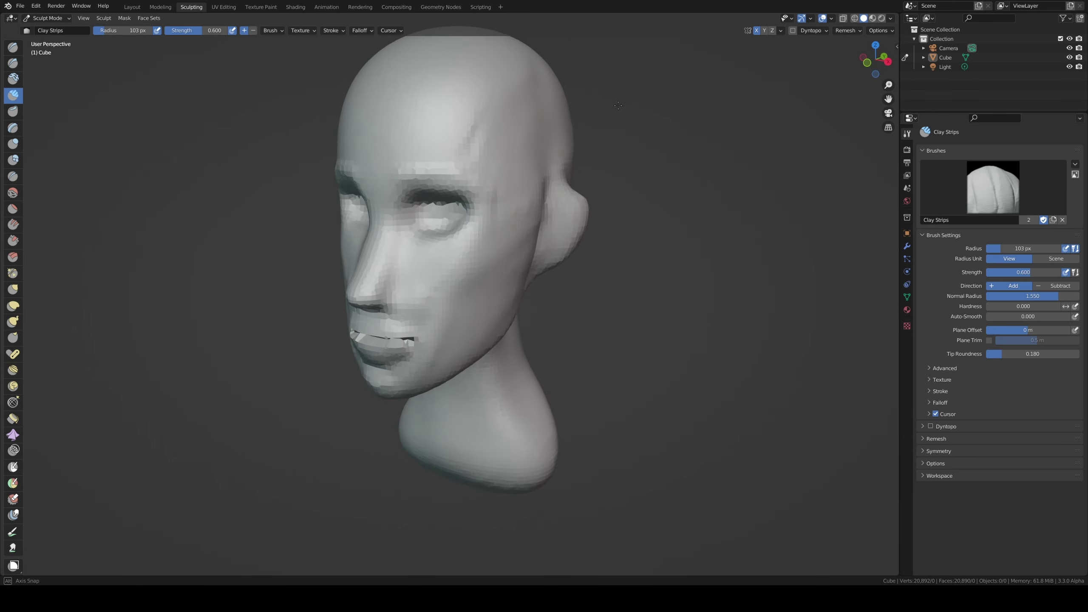
left_click(13, 209)
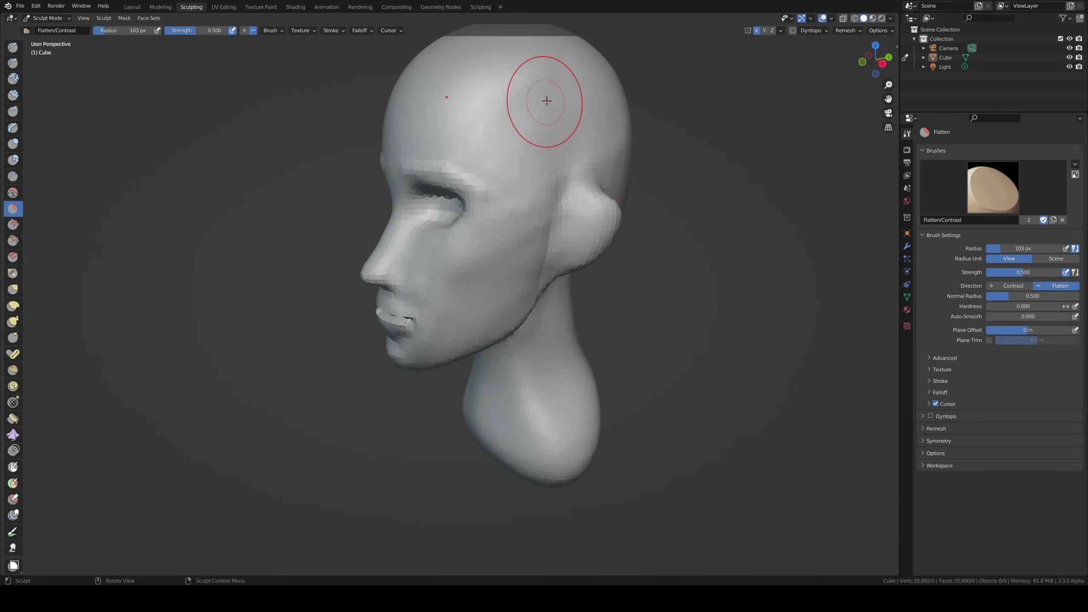
- Flatten the lumpy clay near the ear and across the cranium with Flatten/Contrast
middle_click_drag(552, 156, 554, 160)
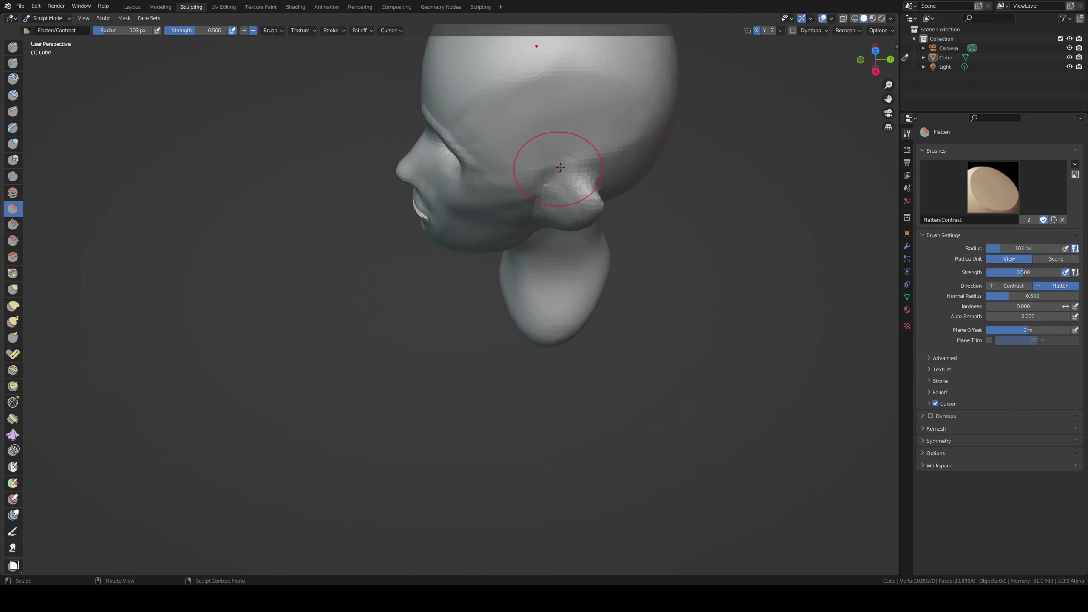
middle_click_drag(500, 129, 501, 130)
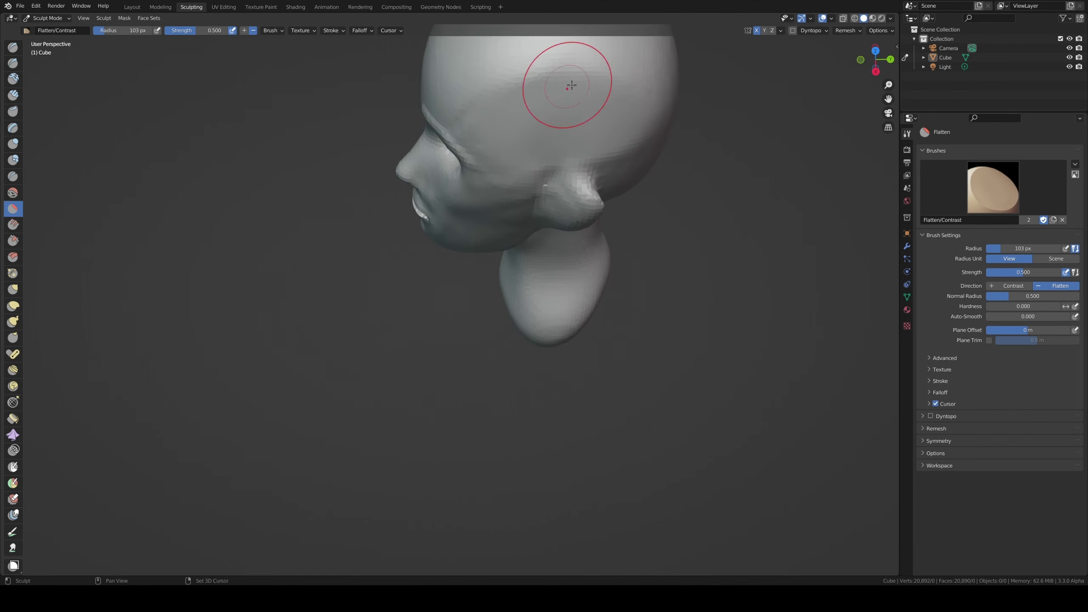
middle_click_drag(572, 86, 512, 88, "shift")
key("KP_1")
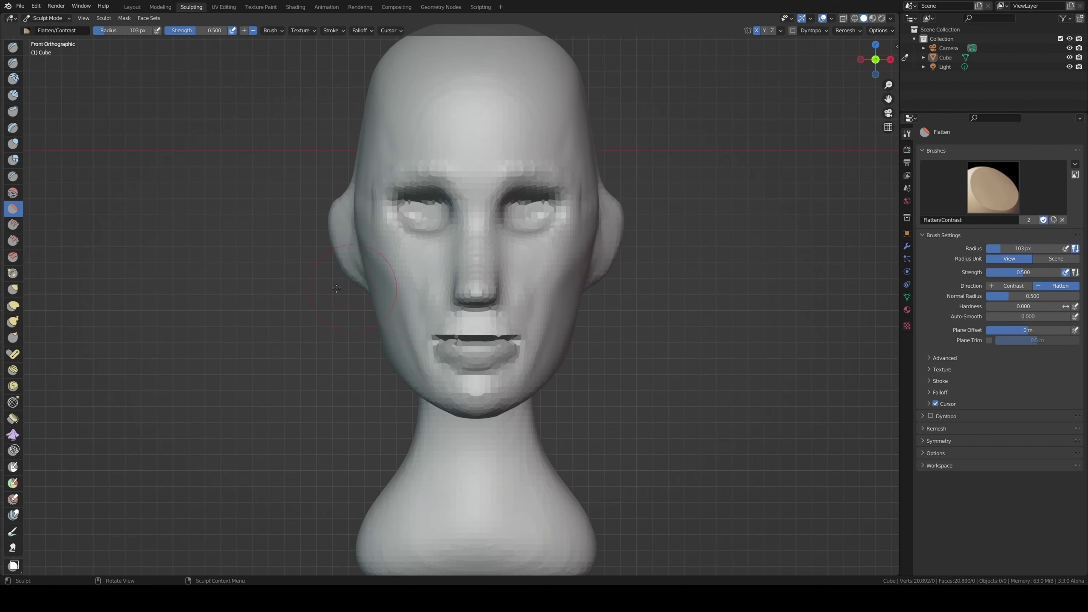
scroll(433, 296, "down", 2)
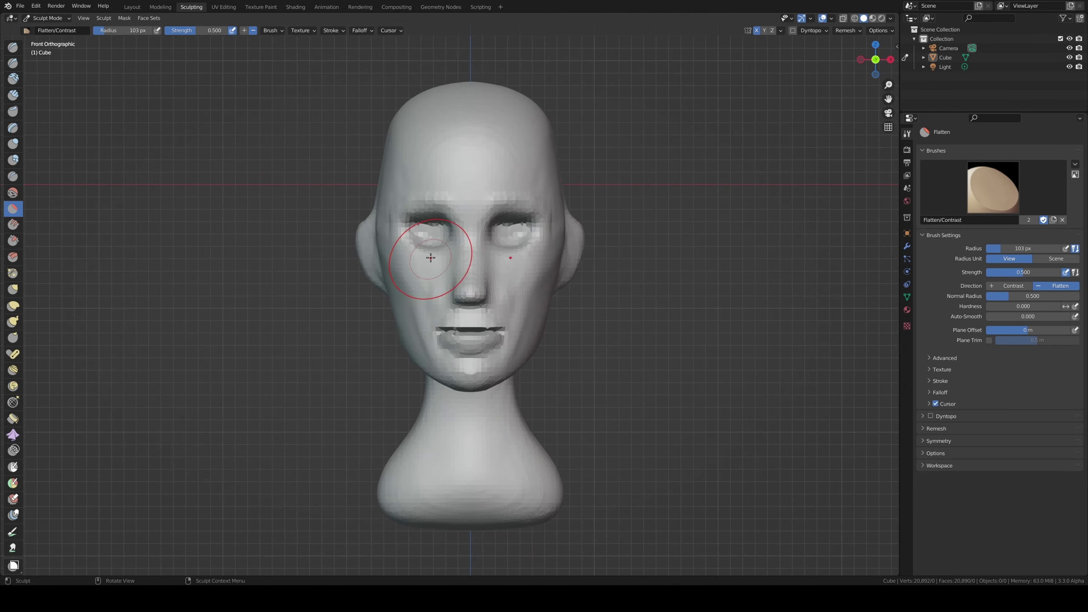
- Pull the top of the head up with a large Grab brush, then undo the pointed result
left_click(19, 285)
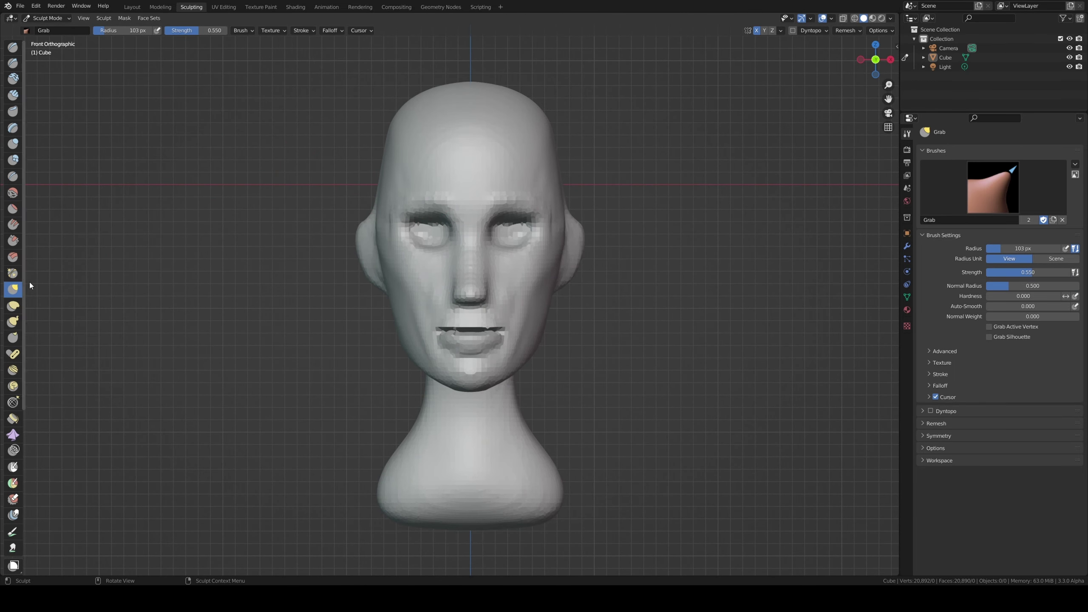
key("f")
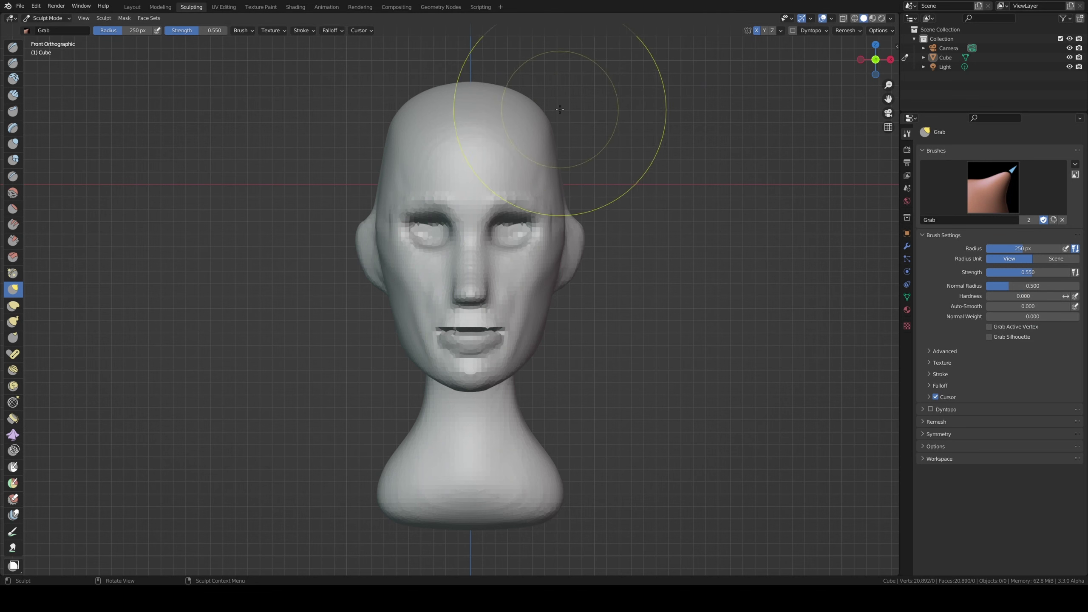
left_click(552, 112)
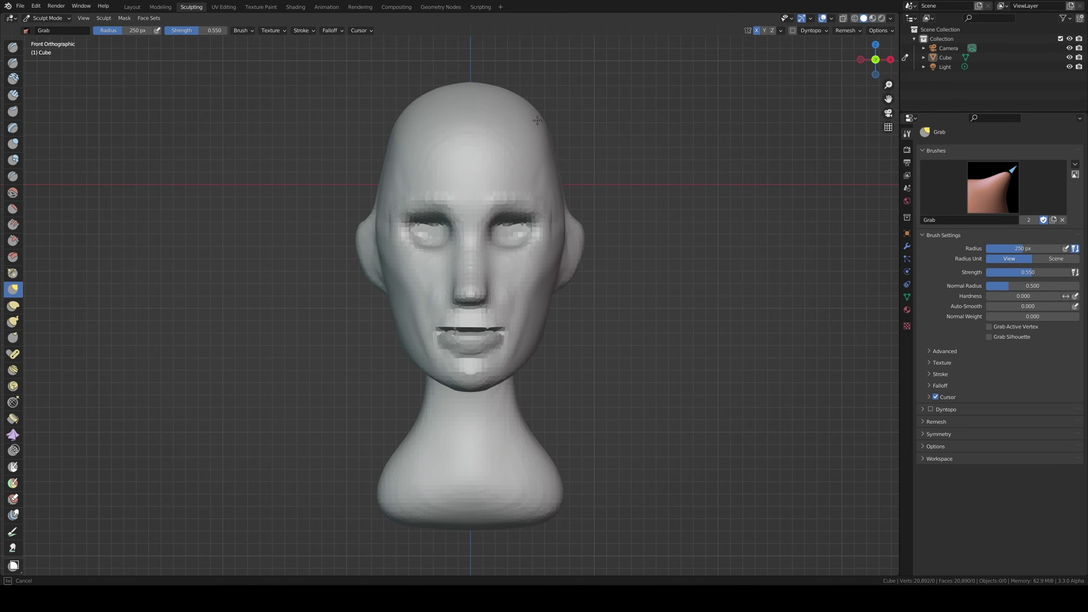
left_click_drag(525, 125, 471, 86)
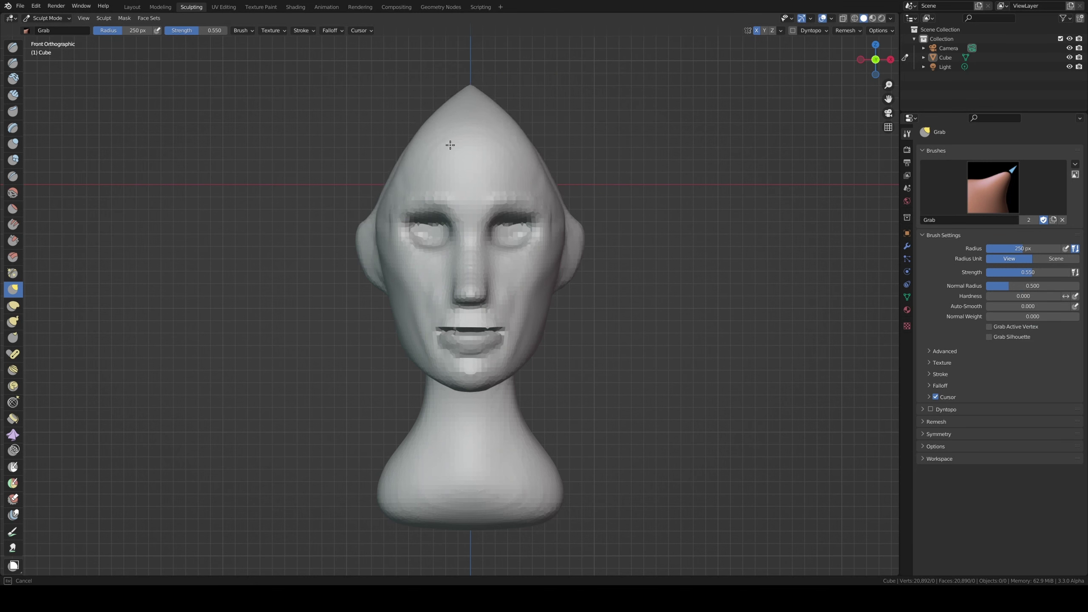
key("ctrl+z")
- Enlarge the Grab brush to 233 px and pull the cranium edge gently
key("f")
left_click(574, 159)
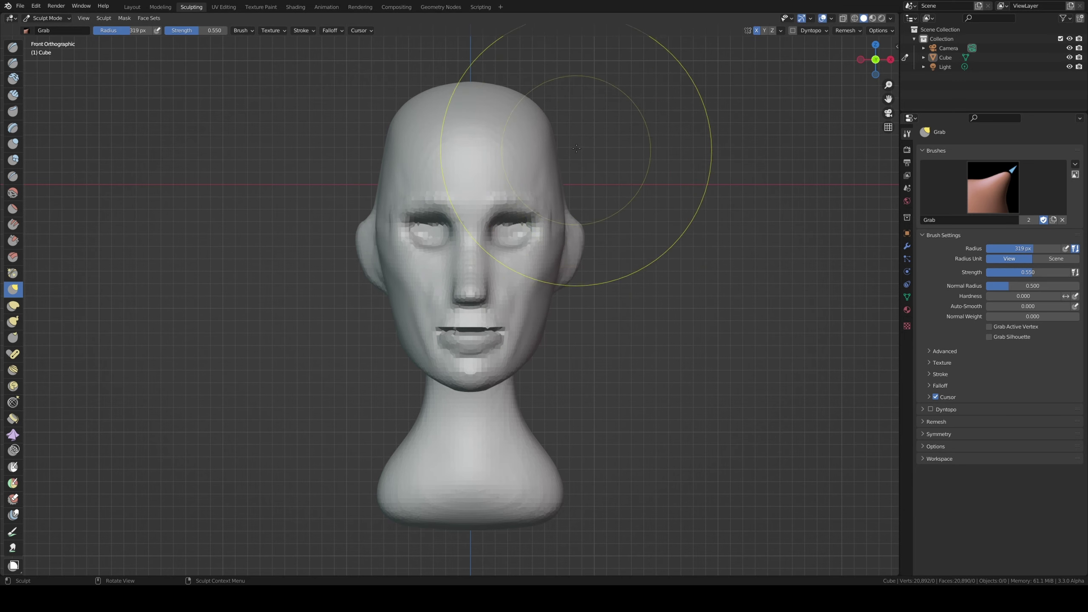
middle_click_drag(573, 159, 572, 164)
left_click_drag(603, 129, 601, 126)
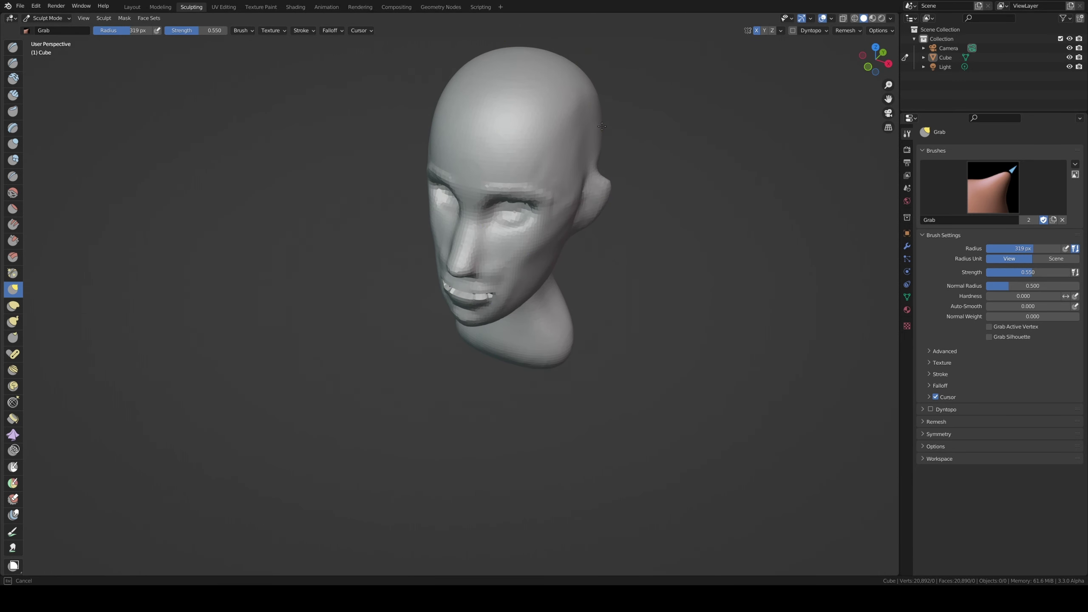
key("KP_1")
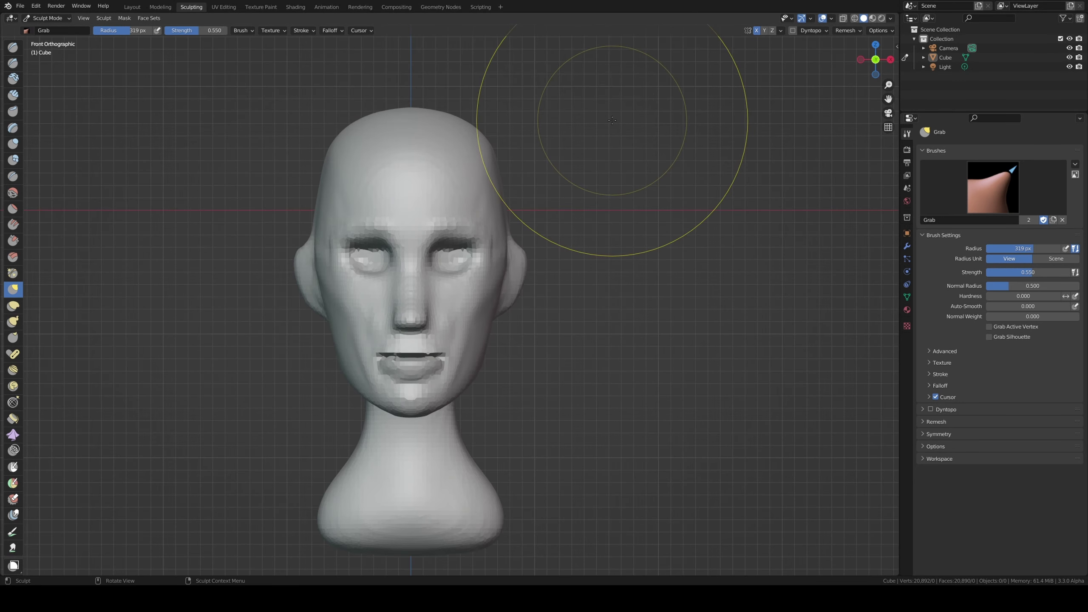
key("f")
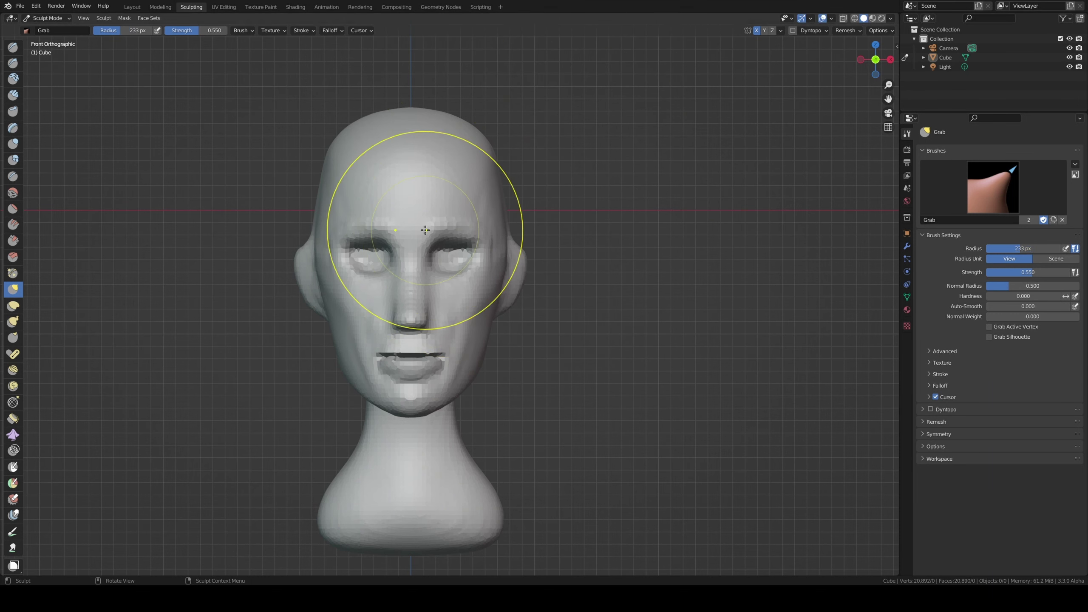
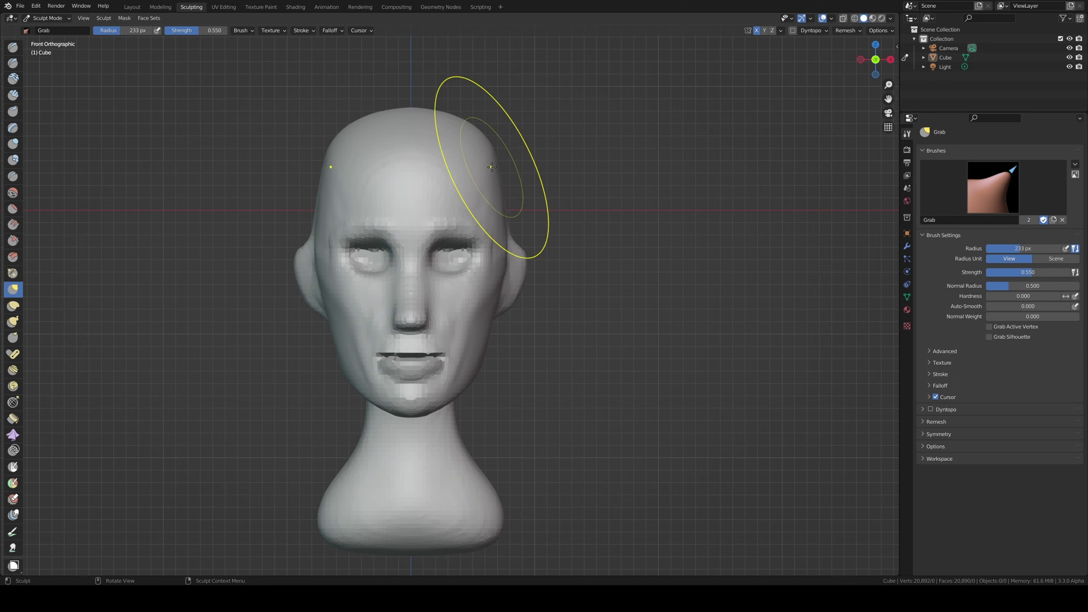
- Pull the top, temples and sides of the skull rounder with the Grab brush
mouse_move(489, 163)
left_mouse_down()
mouse_move(481, 185)
mouse_move(502, 196)
left_mouse_up()
key("bracketright")
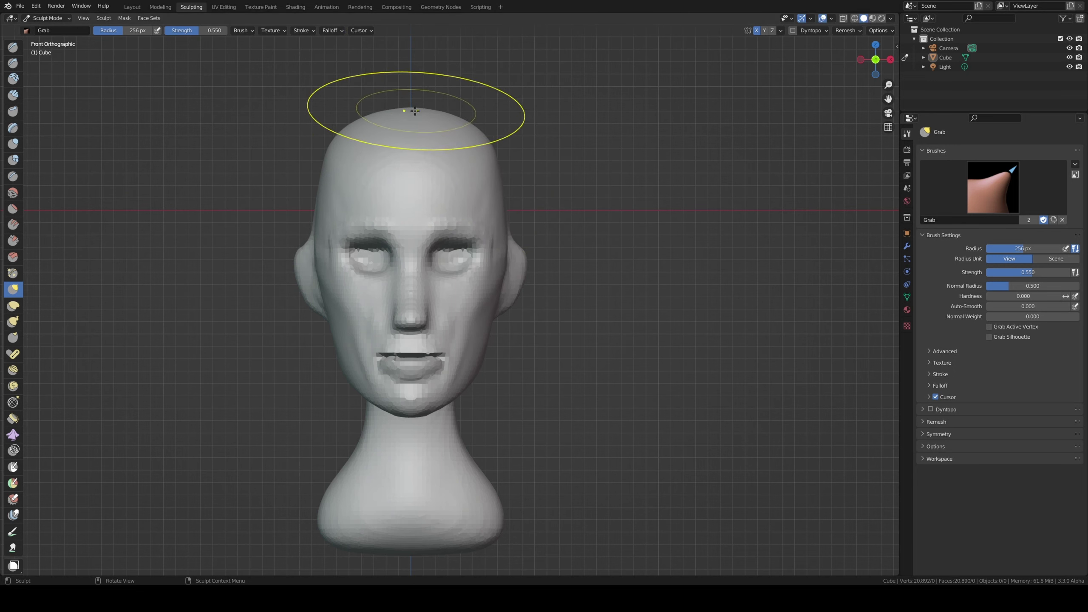
left_click_drag(407, 112, 407, 110)
left_click_drag(327, 142, 295, 151)
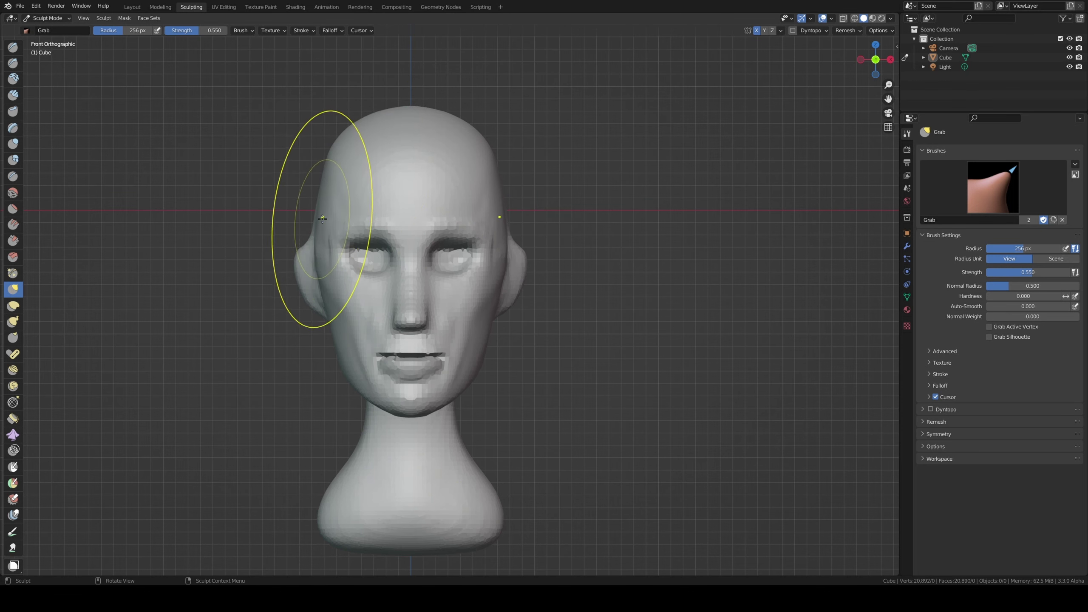
key("f")
left_click(465, 232)
middle_click_drag(465, 232, 369, 245)
scroll(368, 245, "up", 5)
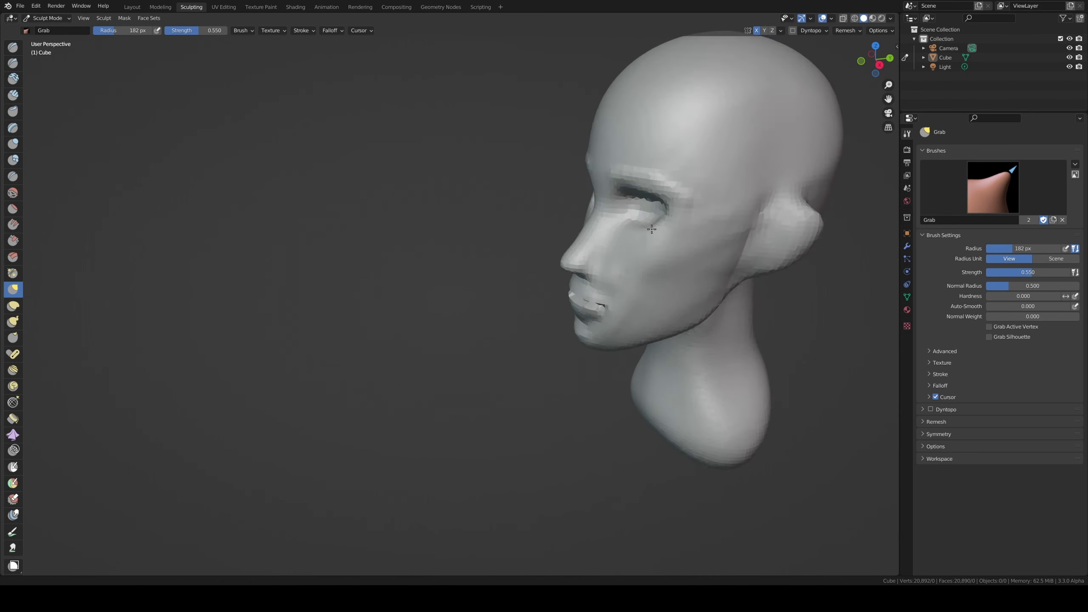
scroll(368, 246, "down", 3)
left_click_drag(437, 236, 449, 206)
middle_click_drag(449, 207, 351, 195)
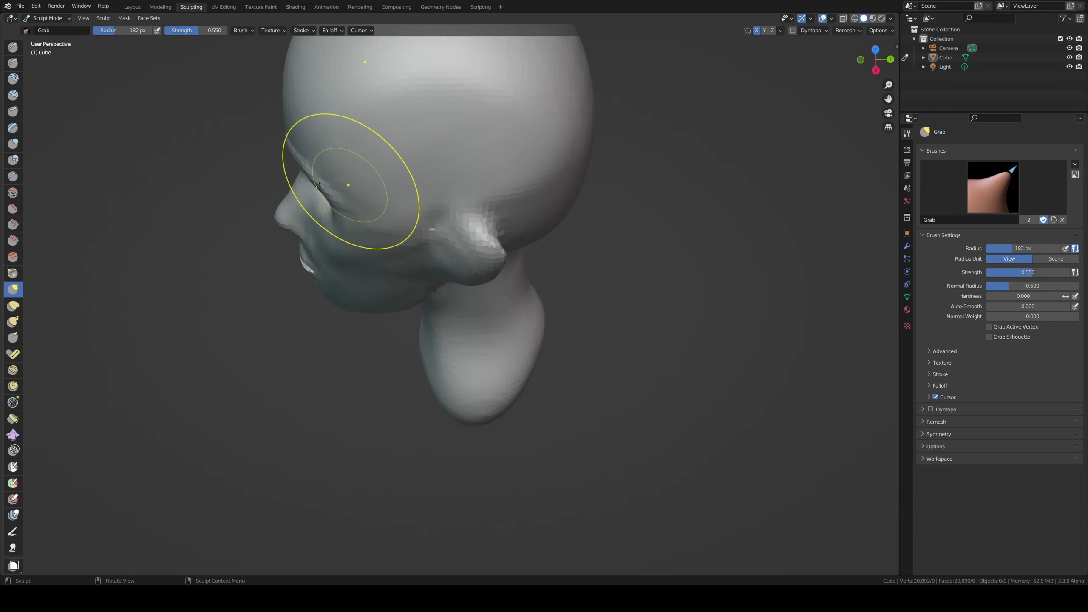
- Switch to Draw Sharp at lower strength and carve a groove around the ear edge
left_click(13, 63)
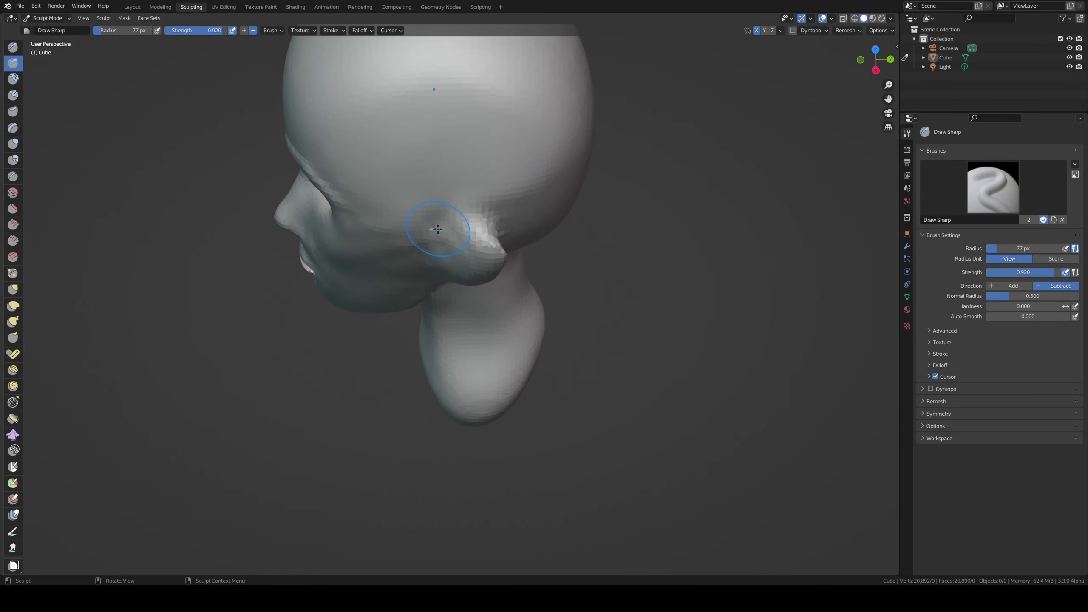
key("shift+f")
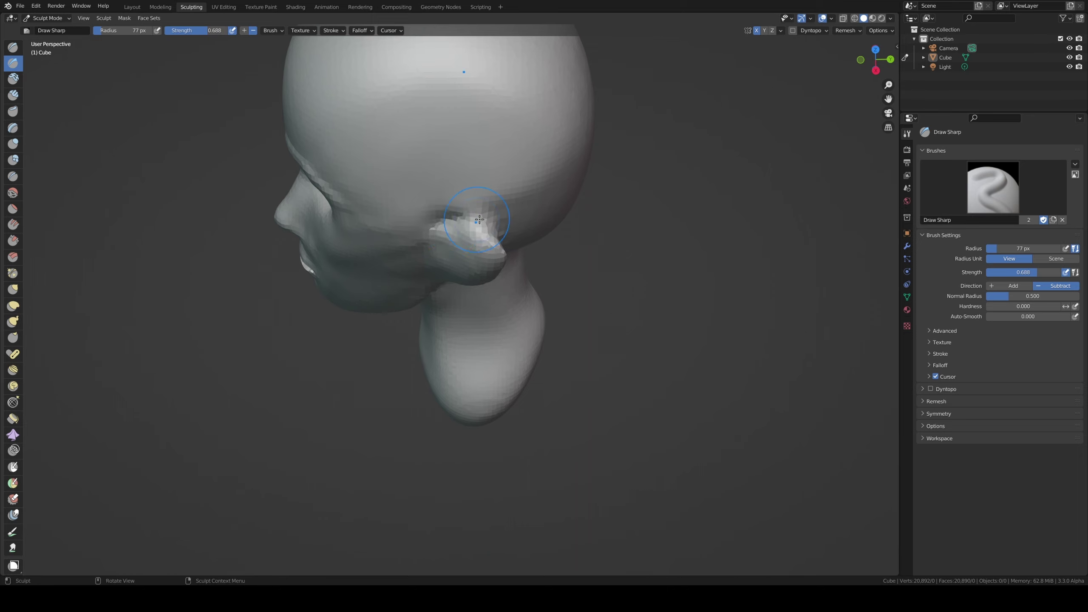
mouse_move(448, 224)
middle_mouse_down()
mouse_move(362, 219)
mouse_move(389, 279)
middle_mouse_up()
left_click_drag(398, 274, 407, 287)
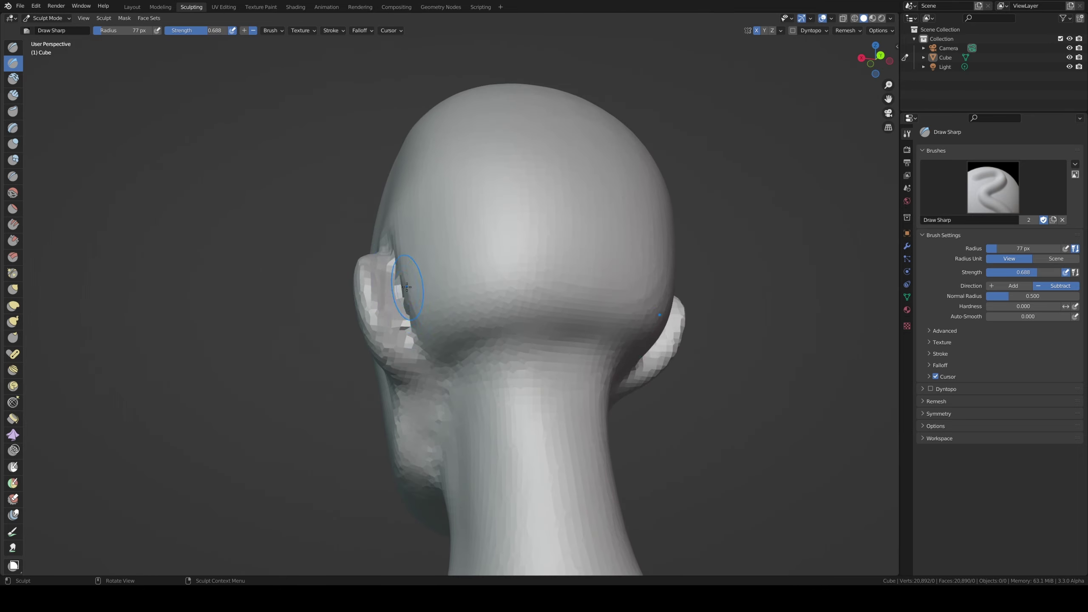
middle_click_drag(407, 287, 386, 296)
left_click_drag(386, 296, 339, 347)
middle_click_drag(339, 348, 291, 291)
- Carve the crease behind the ear from a rear three-quarter view, ending in front view
mouse_move(291, 292)
left_mouse_down()
mouse_move(292, 305)
mouse_move(291, 206)
mouse_move(284, 226)
left_mouse_up()
scroll(280, 216, "down", 4)
mouse_move(279, 217)
middle_mouse_down()
mouse_move(291, 287)
mouse_move(334, 251)
middle_mouse_up()
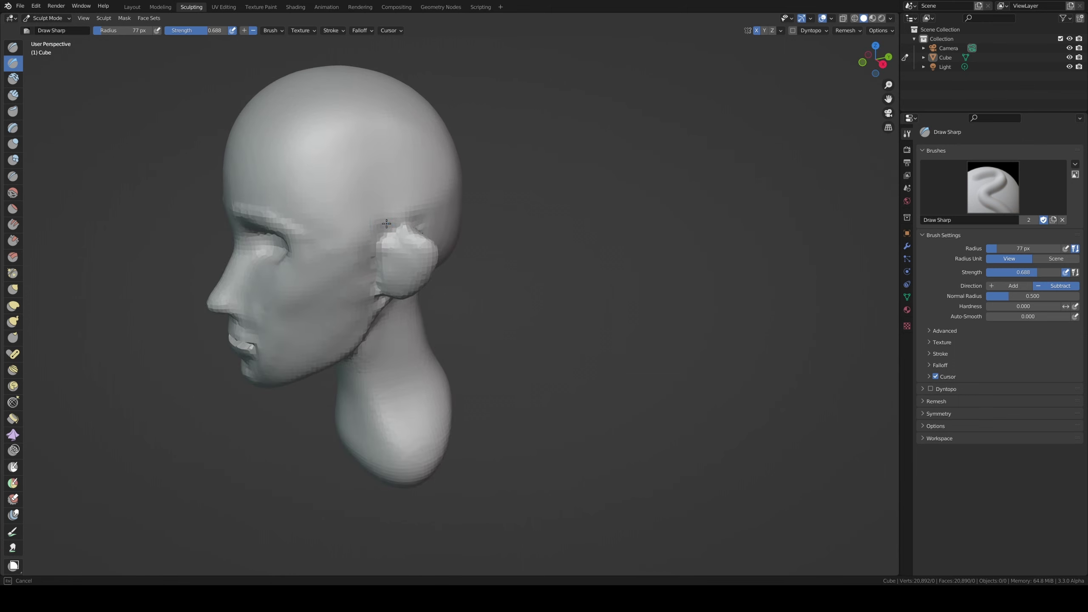
middle_click_drag(386, 223, 409, 231)
left_click_drag(409, 231, 416, 234)
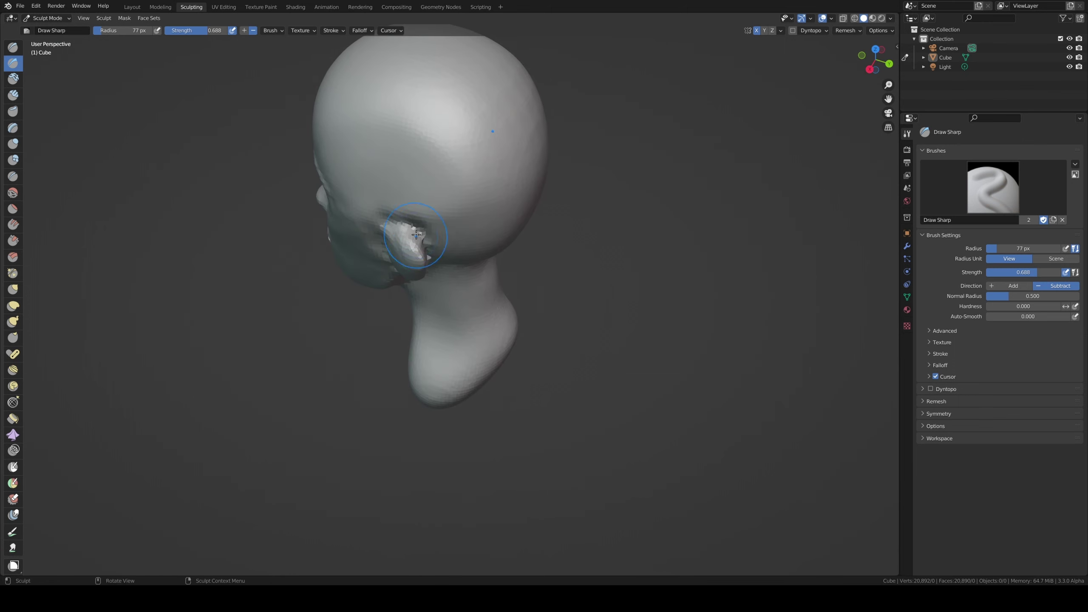
middle_click_drag(416, 234, 402, 206)
mouse_move(444, 288)
middle_mouse_down()
mouse_move(461, 187)
mouse_move(563, 189)
middle_mouse_up()
key("KP_1")
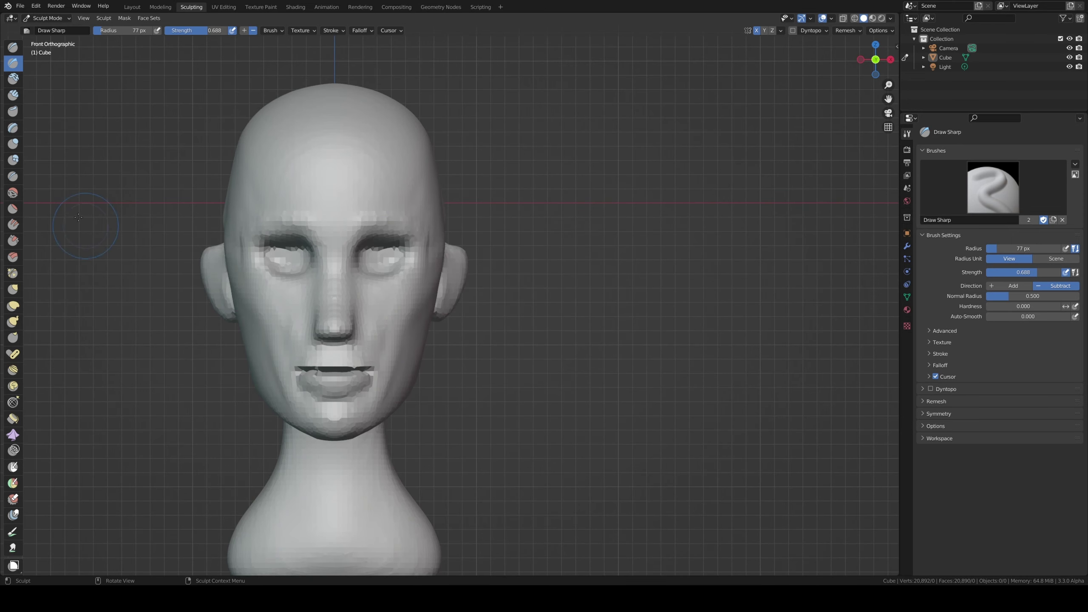
- Switch to the Grab brush and pull the right ear outward into a larger shape
left_click(13, 290)
key("f")
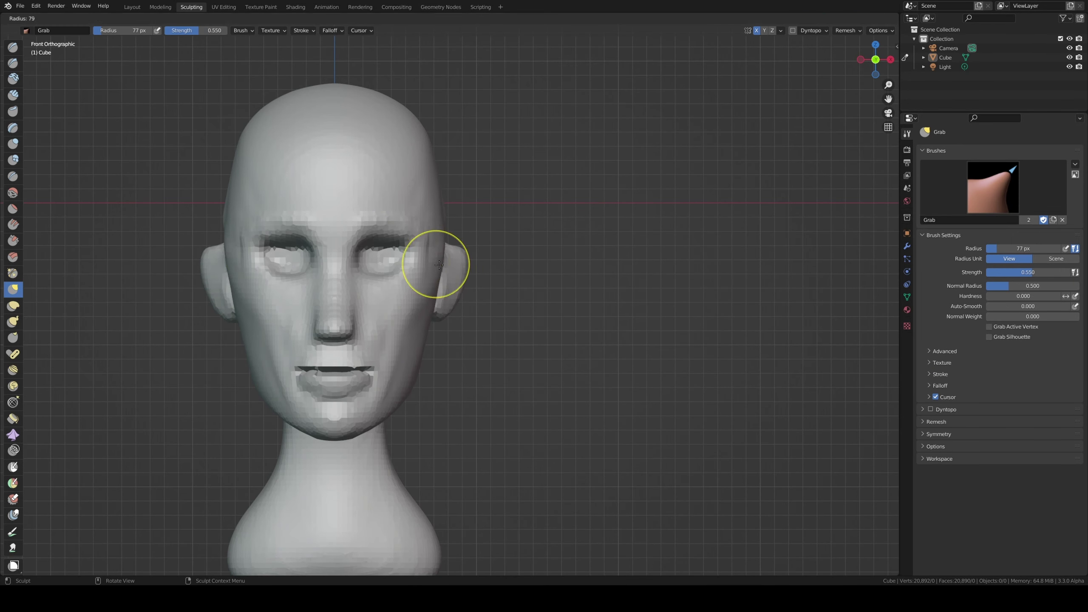
left_click(463, 252)
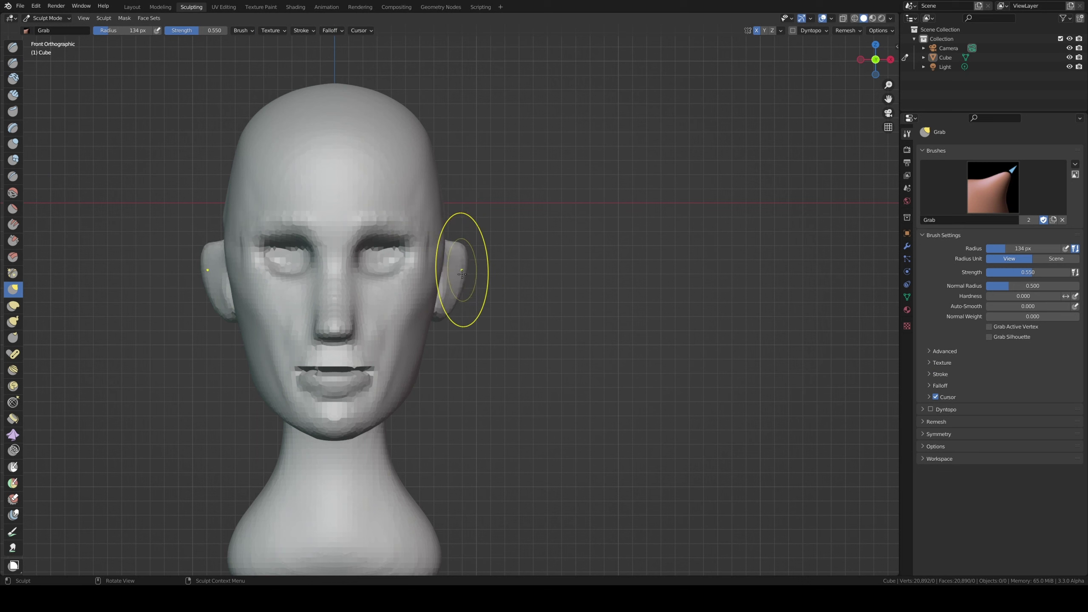
left_click_drag(447, 313, 440, 324)
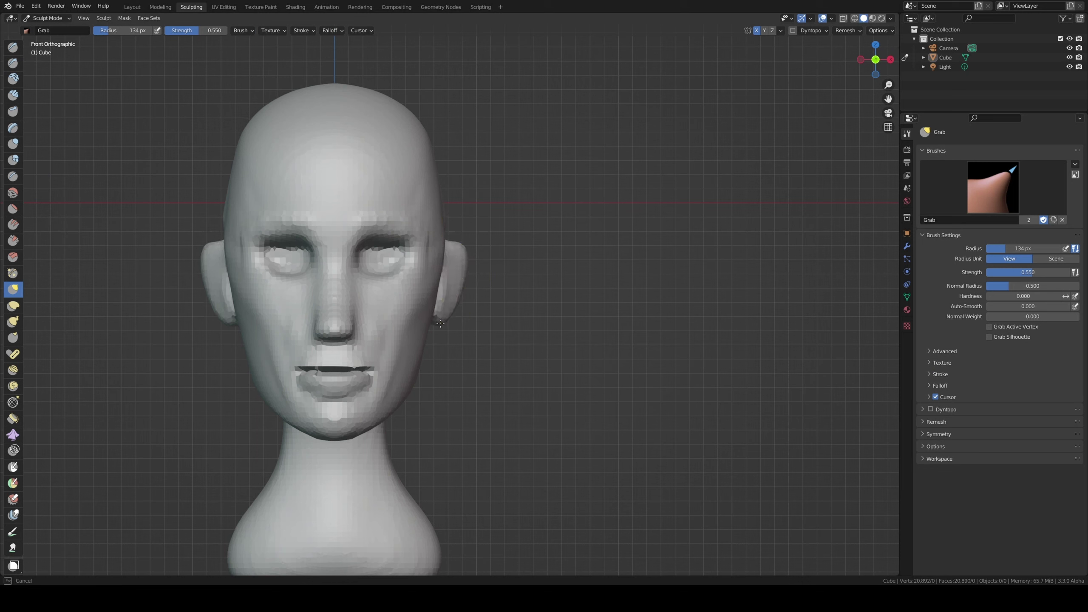
key("f")
left_click(437, 267)
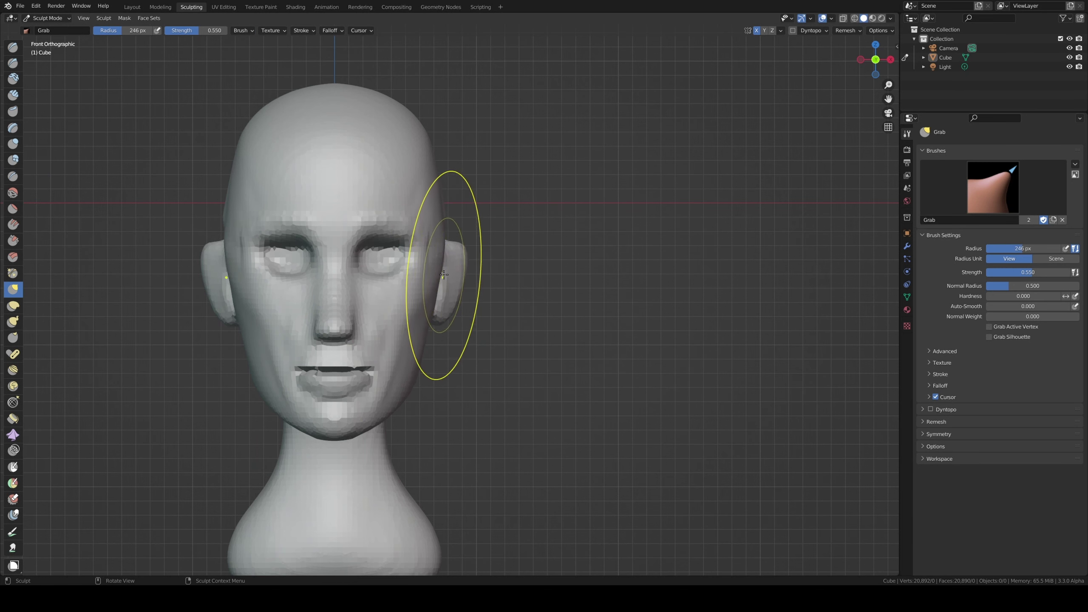
left_click_drag(437, 268, 442, 262)
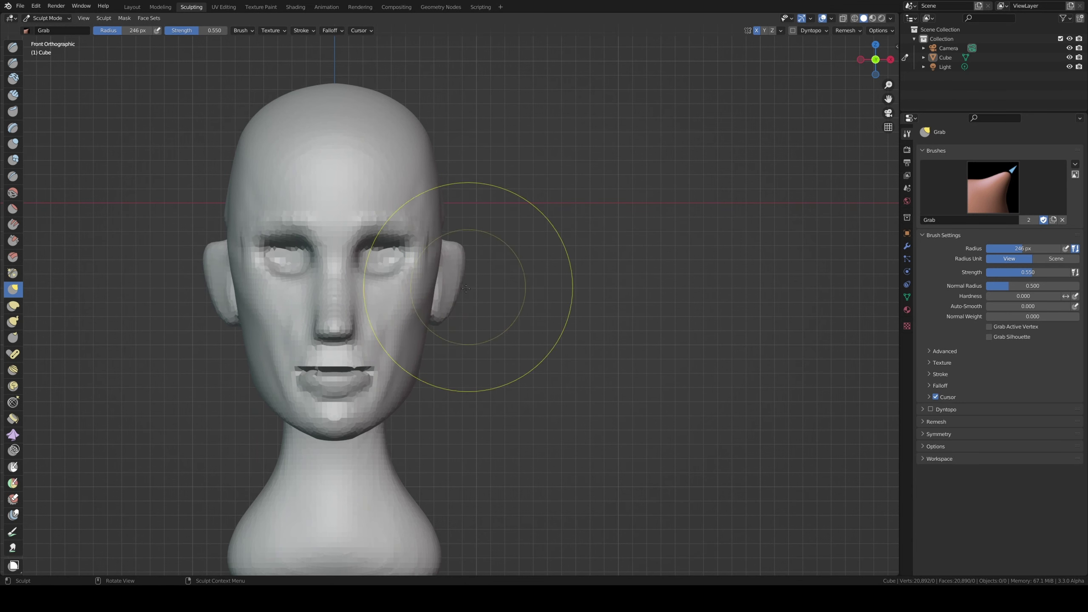
- Shrink the brush to ear-detail size and check the ear from behind and the side
mouse_move(486, 401)
middle_mouse_down()
mouse_move(352, 366)
mouse_move(340, 353)
middle_mouse_up()
scroll(340, 353, "up", 1)
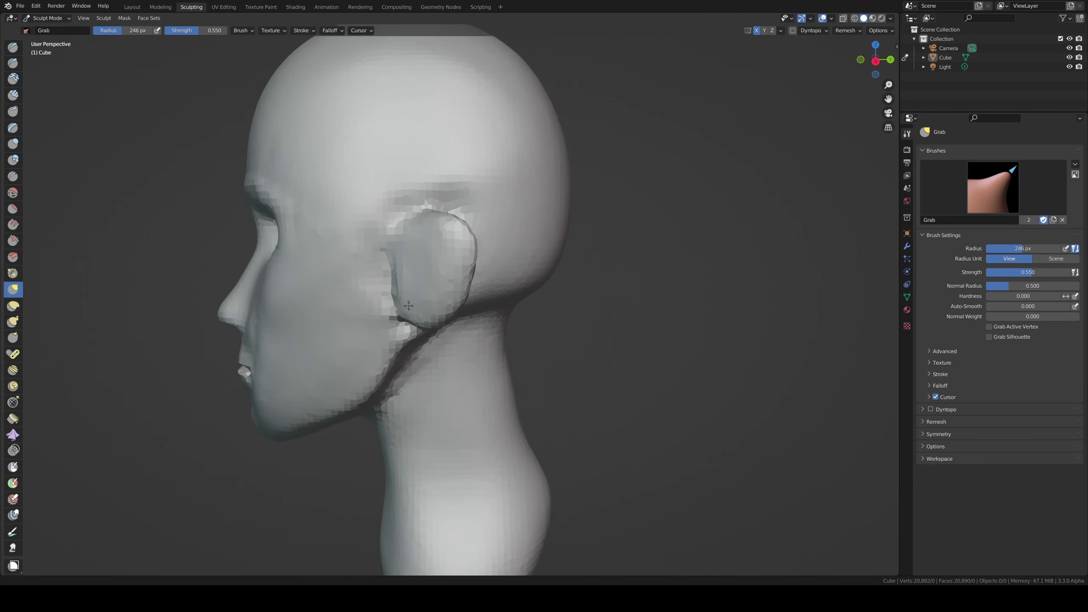
key("f")
left_click(306, 333)
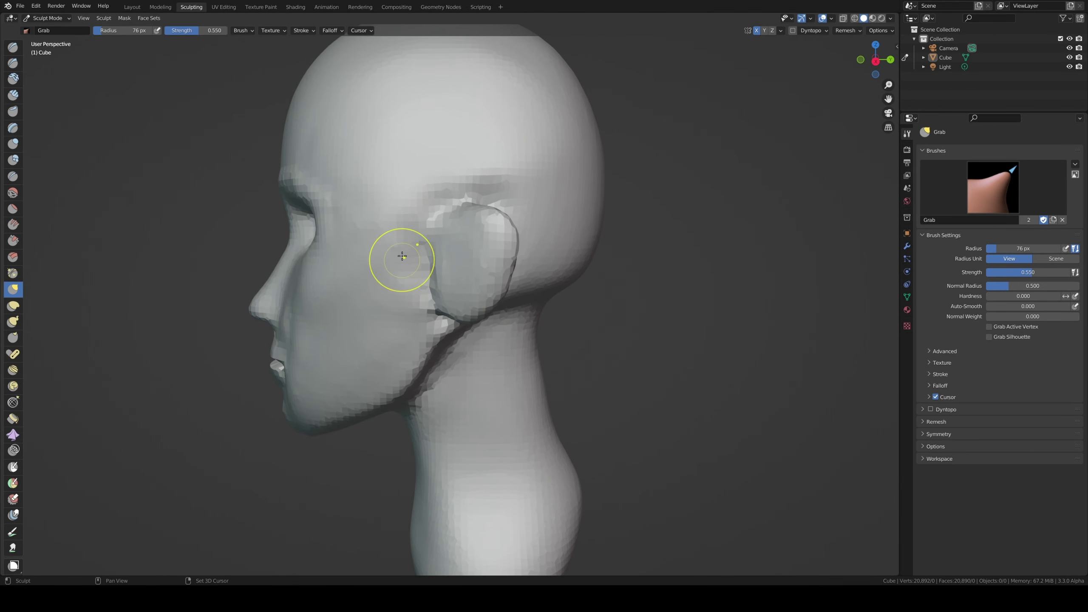
middle_click_drag(425, 189, 498, 184)
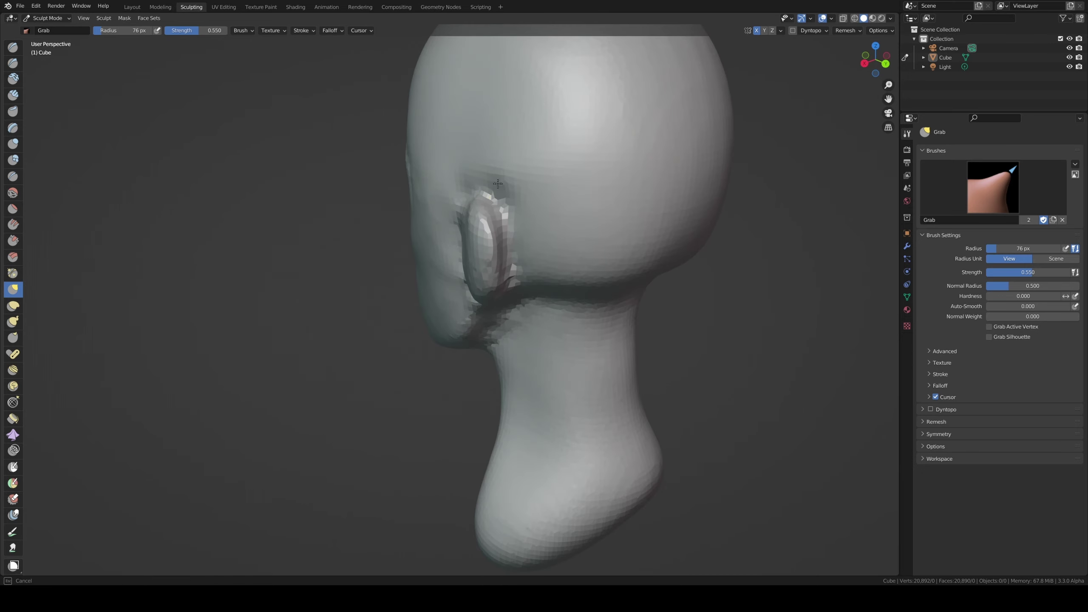
middle_click_drag(519, 284, 481, 328)
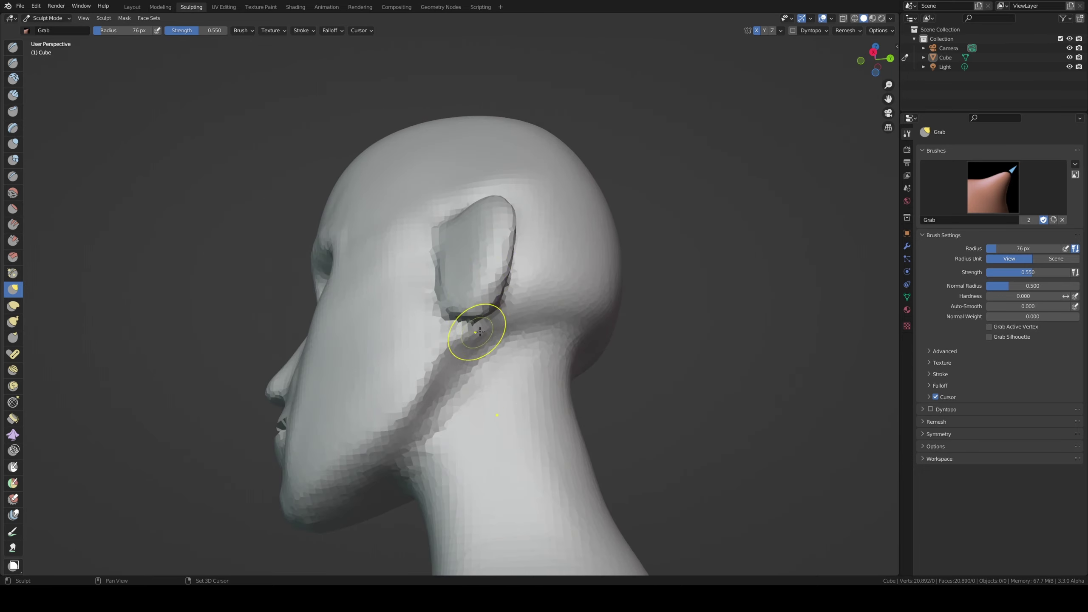
middle_click_drag(422, 265, 451, 301, "alt")
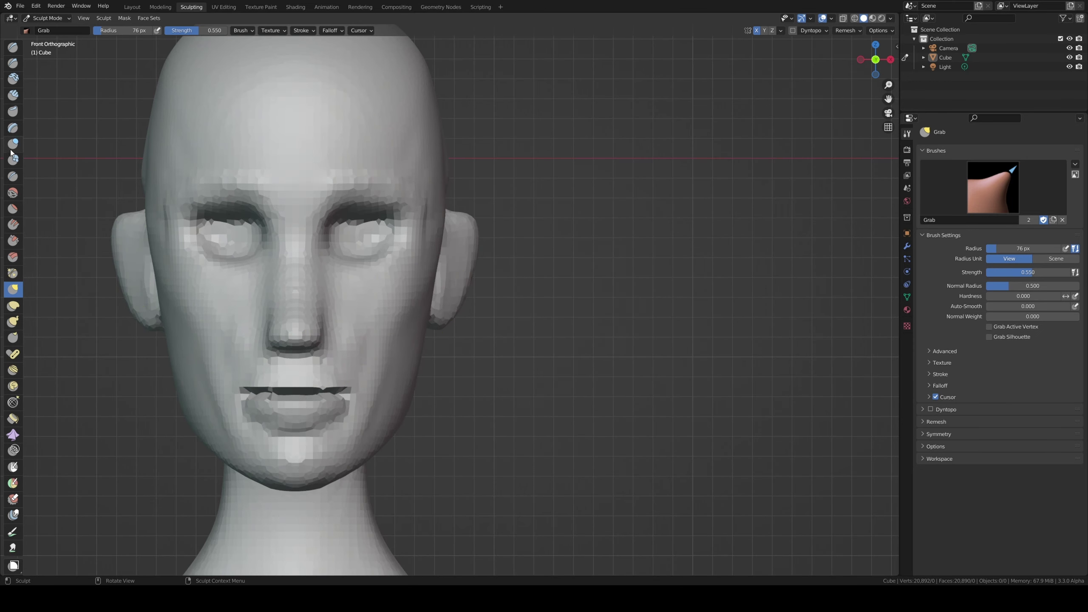
- Switch to the clay-building brush and inspect the head in front and side profiles
left_click(12, 95)
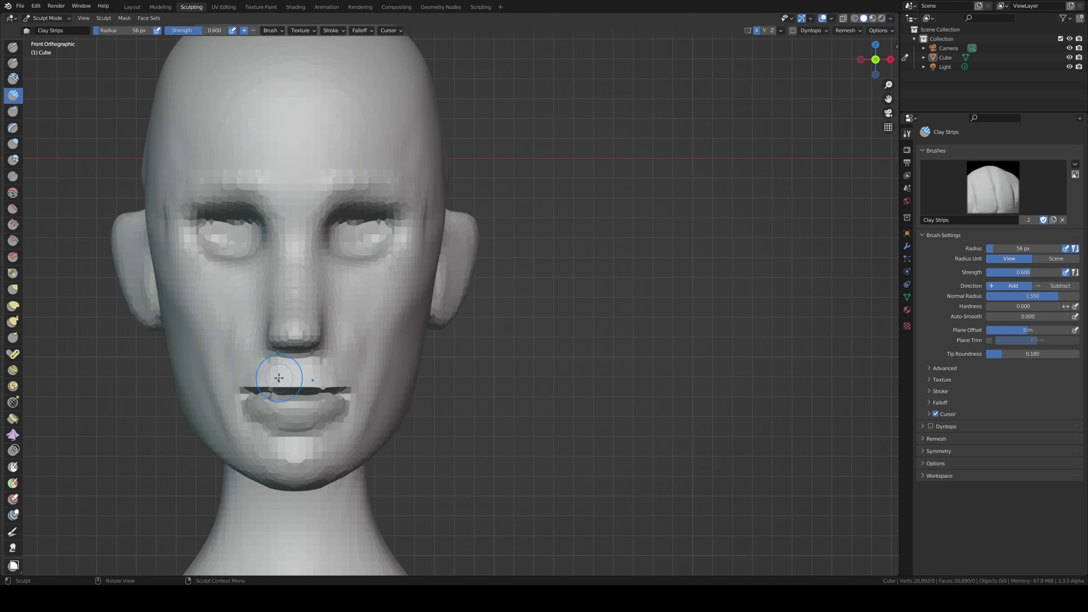
mouse_move(246, 378)
middle_mouse_down()
mouse_move(321, 358)
mouse_move(307, 378)
mouse_move(252, 382)
middle_mouse_up()
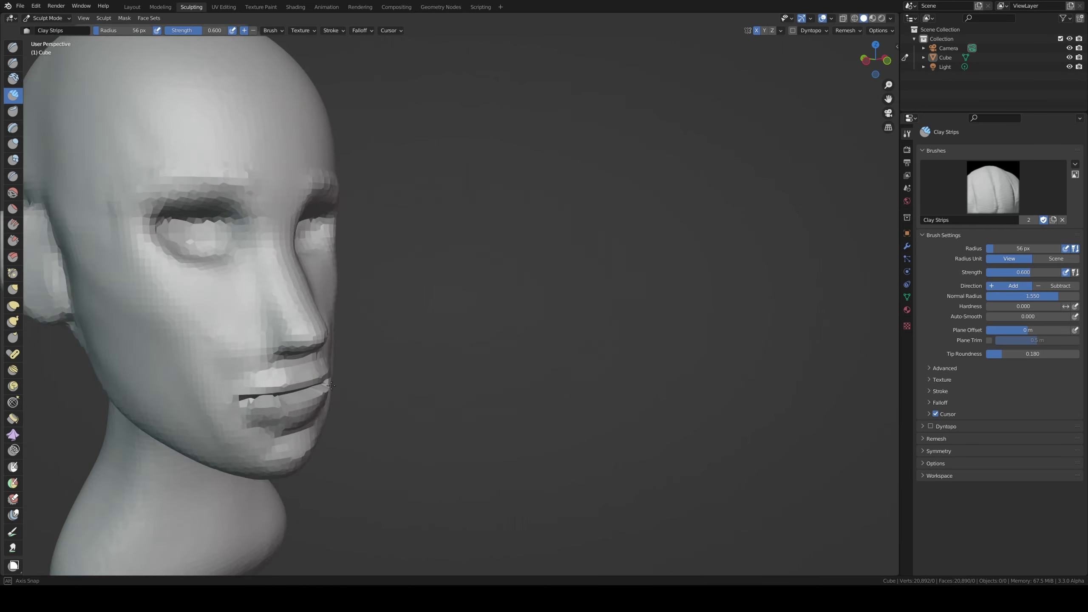
middle_click_drag(318, 382, 316, 372)
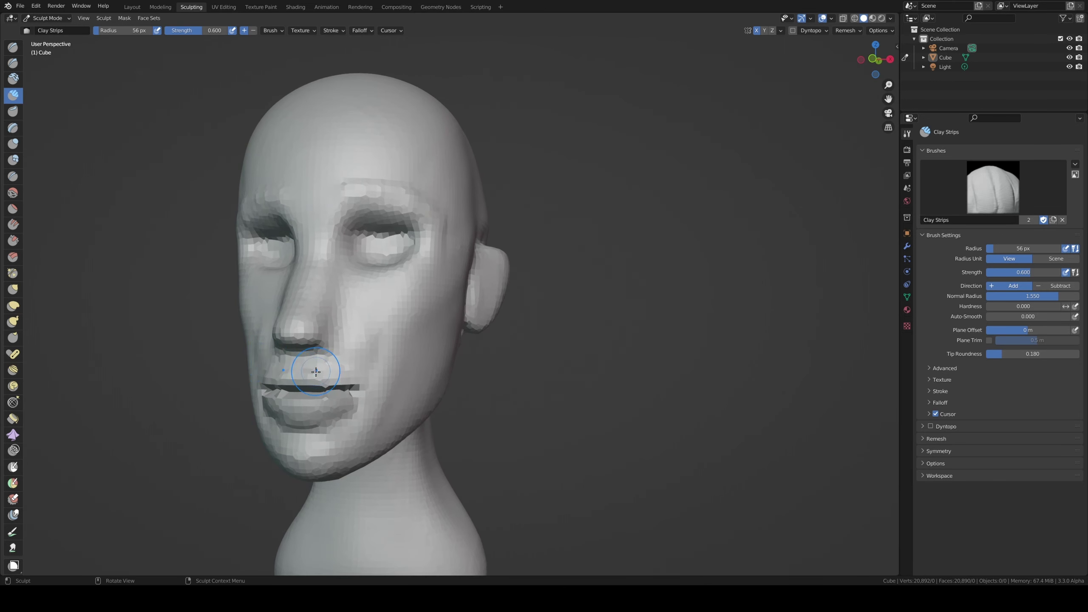
key("KP_3")
key("KP_1")
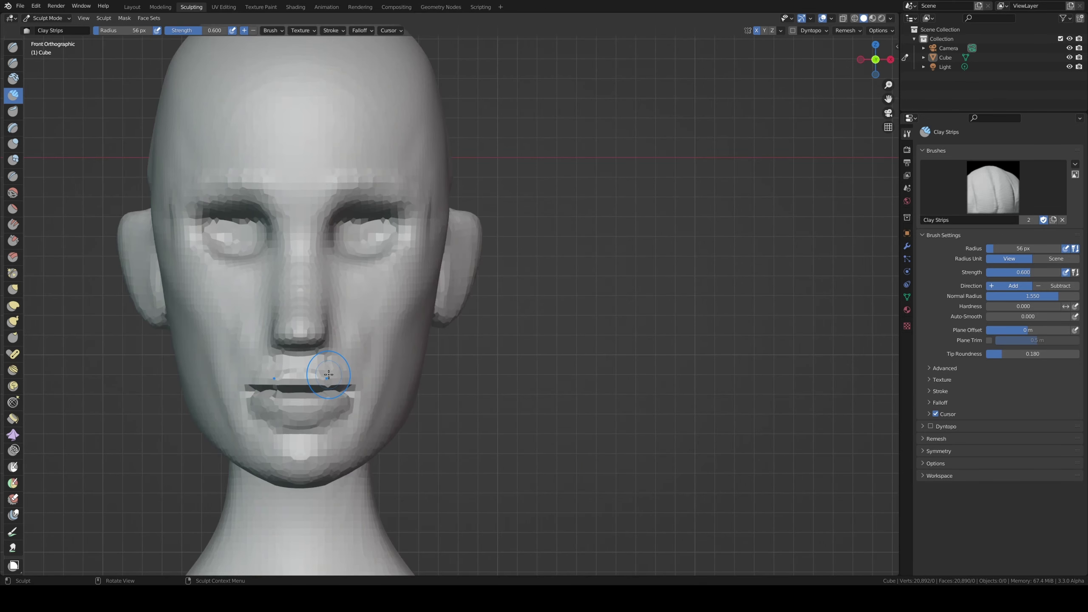
key("KP_3")
key("KP_1")
middle_click_drag(328, 374, 364, 345)
- Enlarge the brush and build up the cheek above the jawline
key("f")
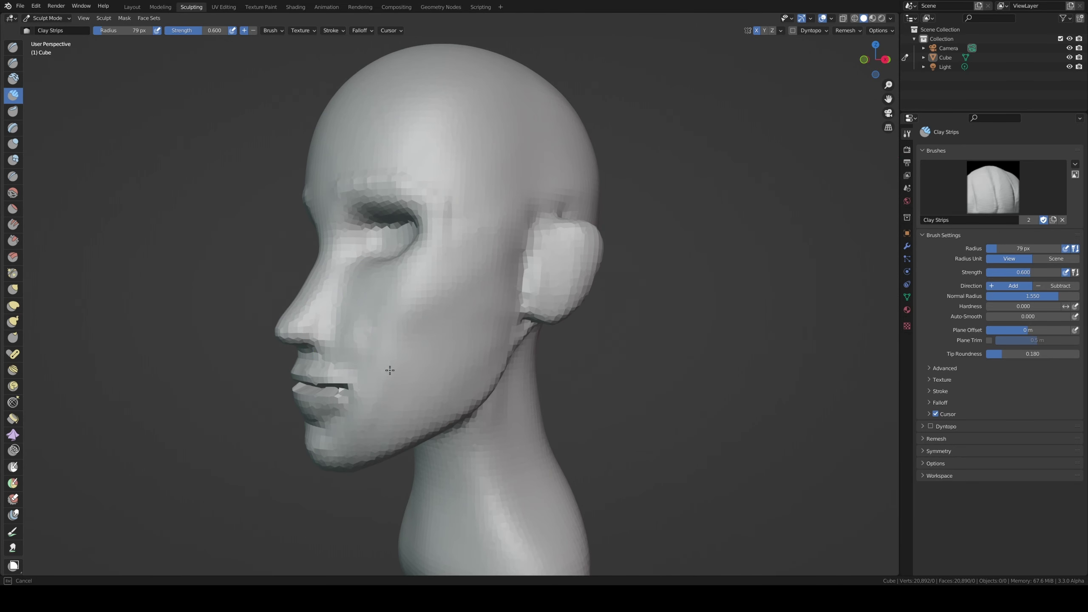
middle_click_drag(435, 310, 425, 316)
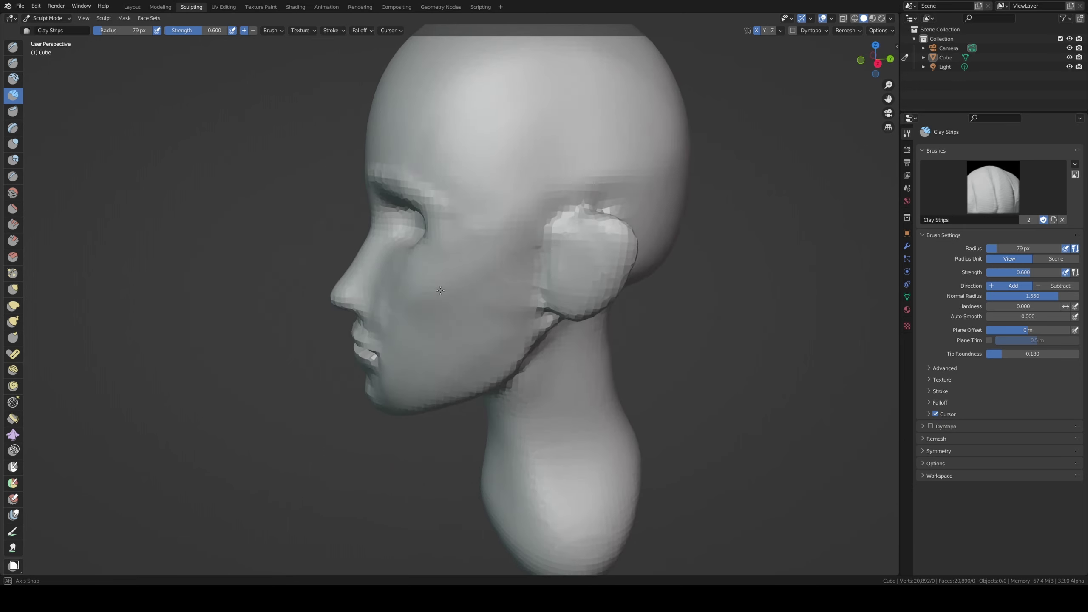
key("f")
left_click(453, 307)
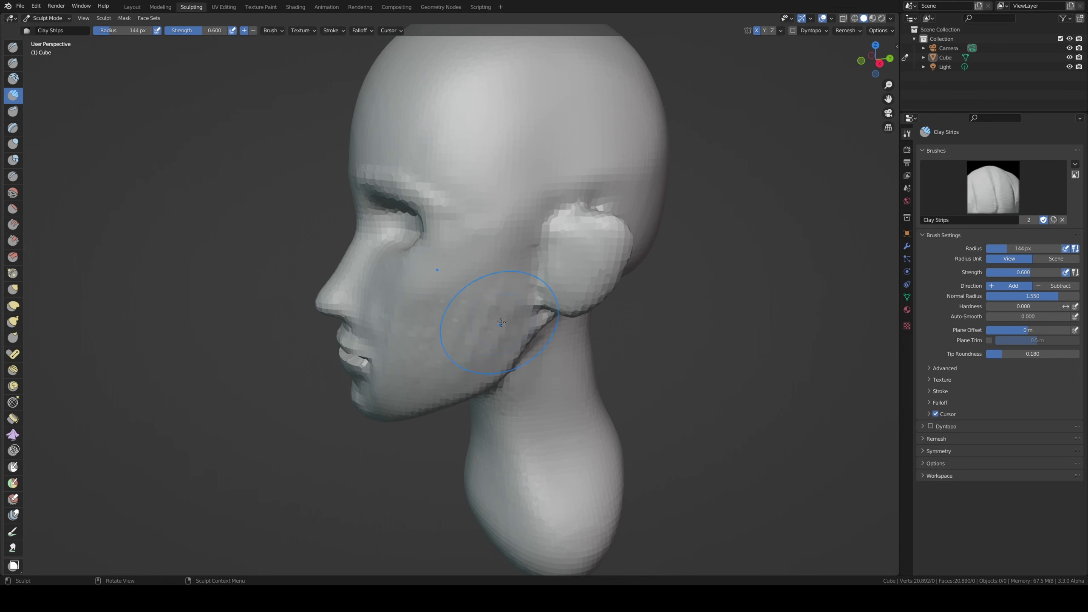
middle_click_drag(501, 322, 328, 365)
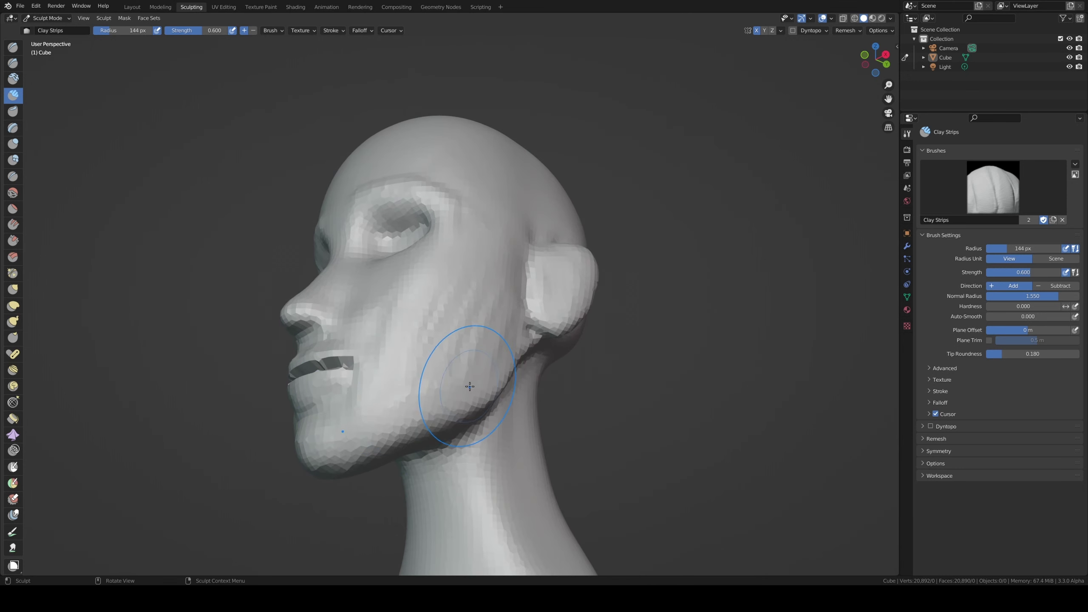
left_click_drag(481, 374, 484, 289)
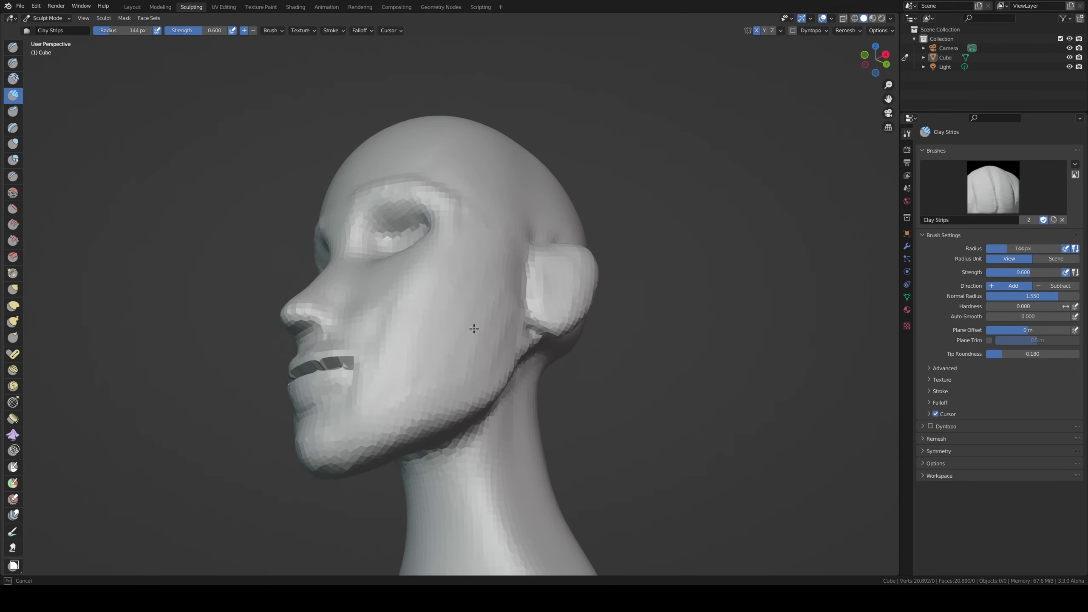
- Review the face from front and three-quarter views, then switch to the Grab brush
middle_click_drag(400, 315, 362, 284)
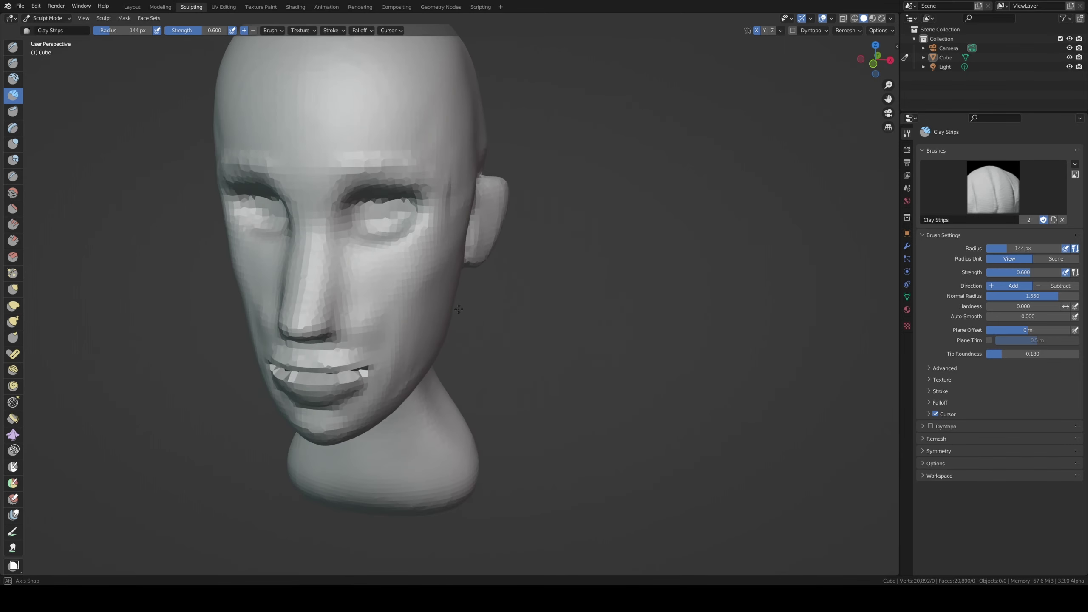
key("f")
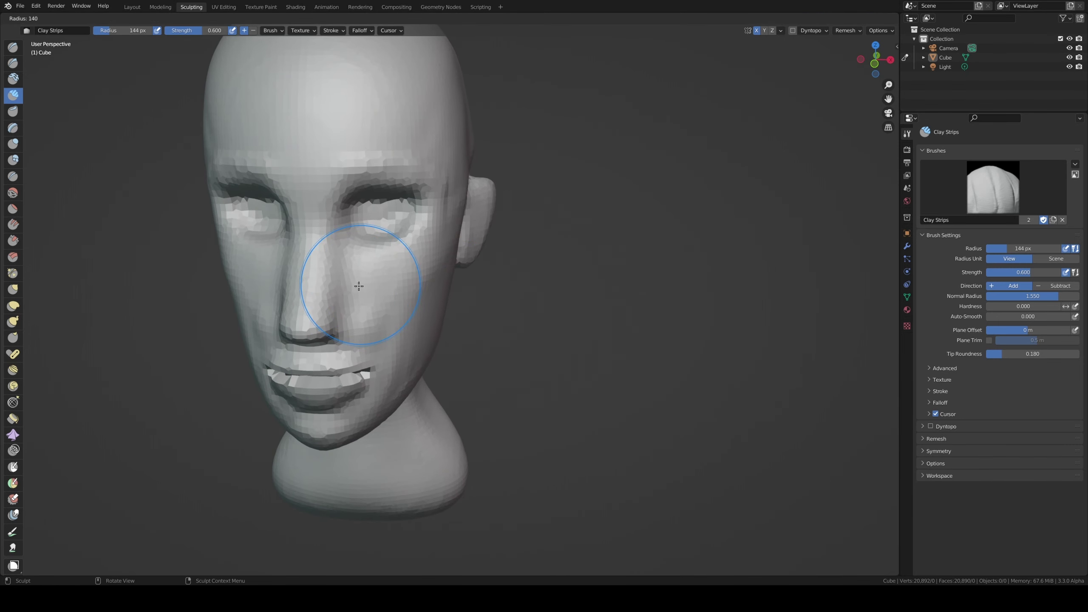
key("Escape")
key("KP_1")
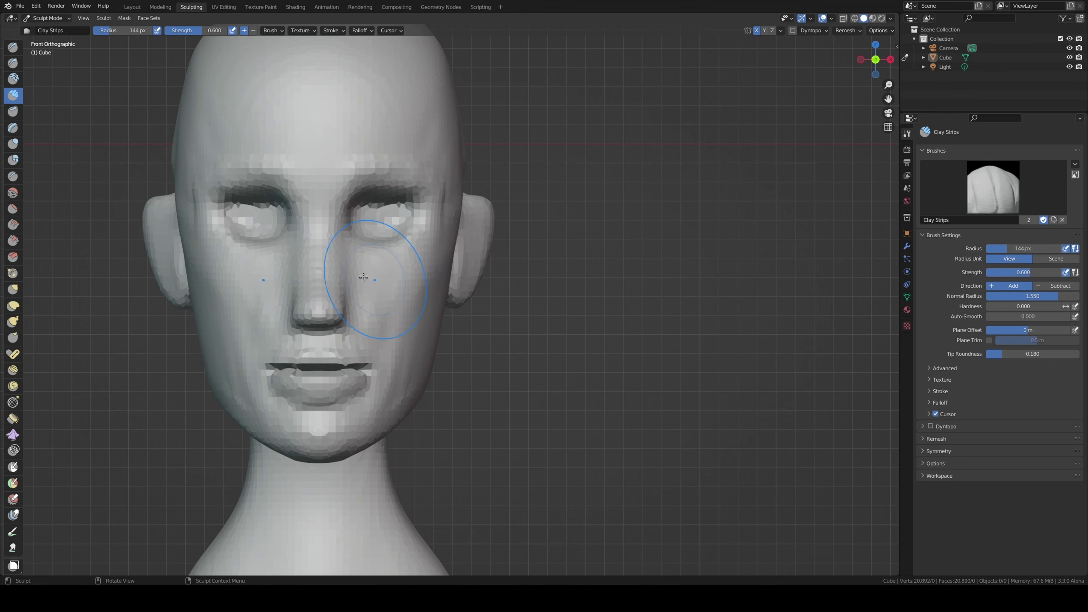
middle_click_drag(216, 278, 338, 290)
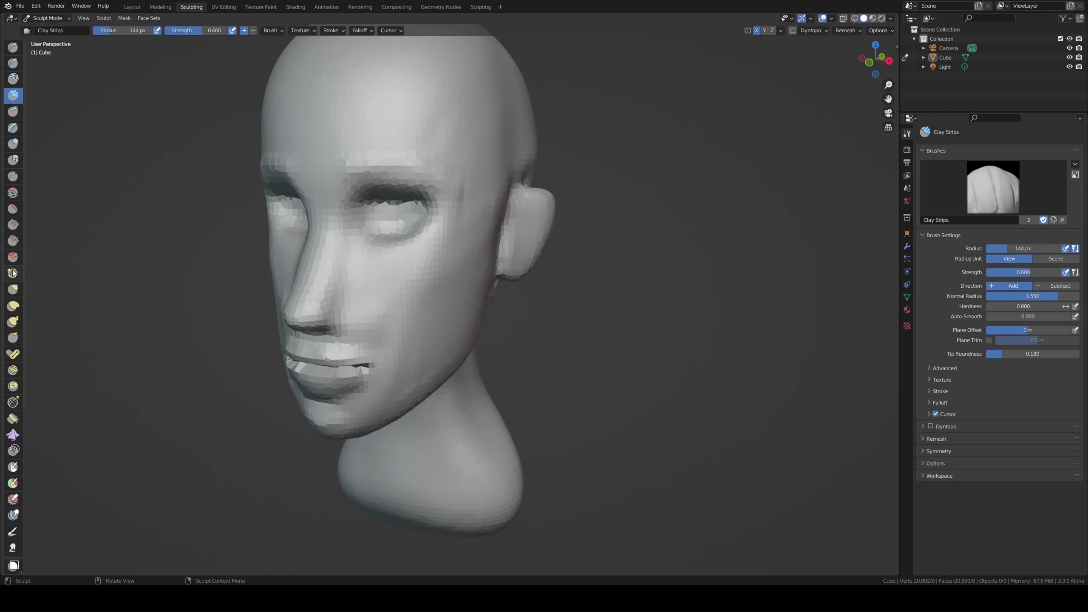
left_click(12, 289)
- Set the Grab brush to 96 px and reshape the cheek edge and mouth area
left_click_drag(288, 266, 286, 265)
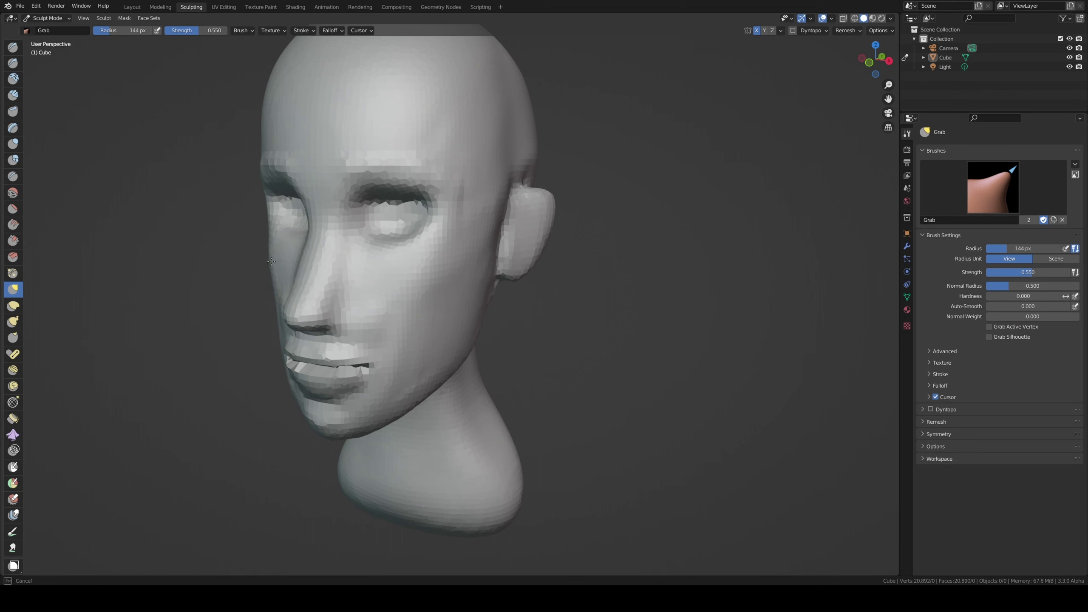
key("f")
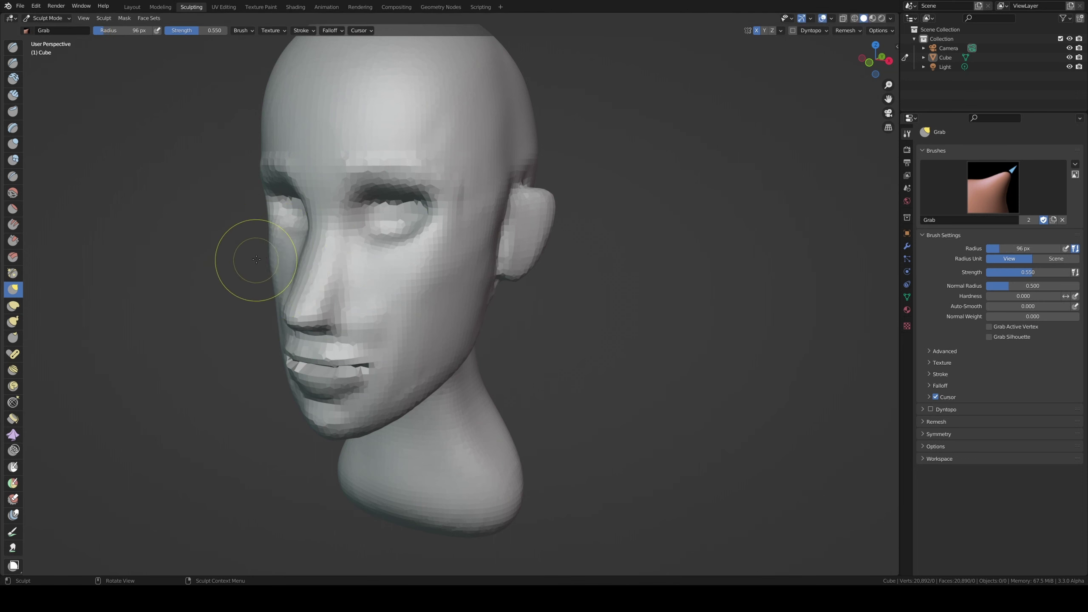
left_click(268, 255)
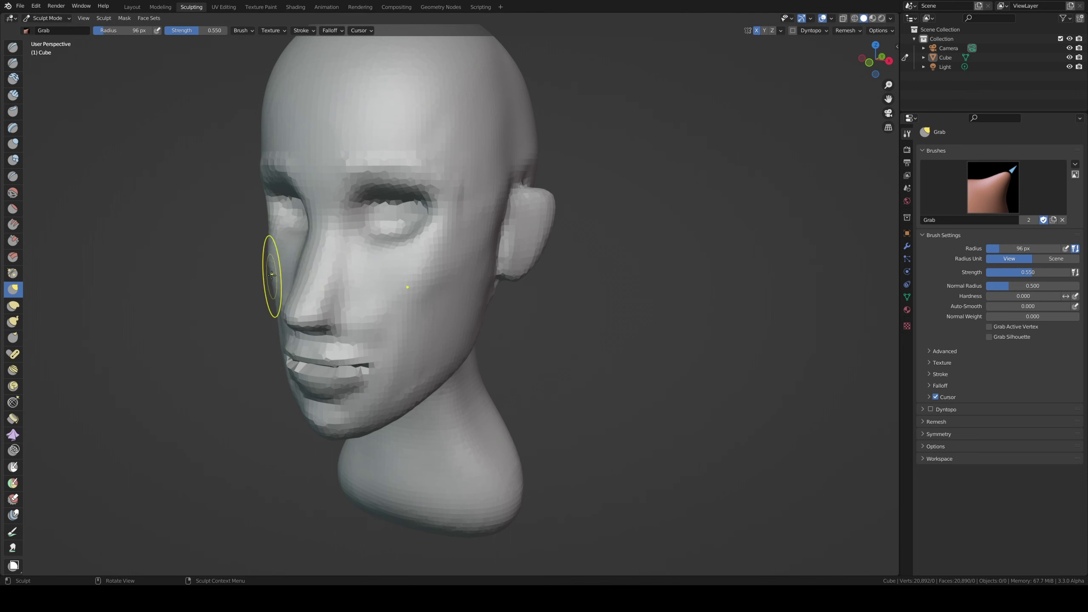
mouse_move(267, 256)
middle_mouse_down()
mouse_move(286, 258)
mouse_move(267, 272)
middle_mouse_up()
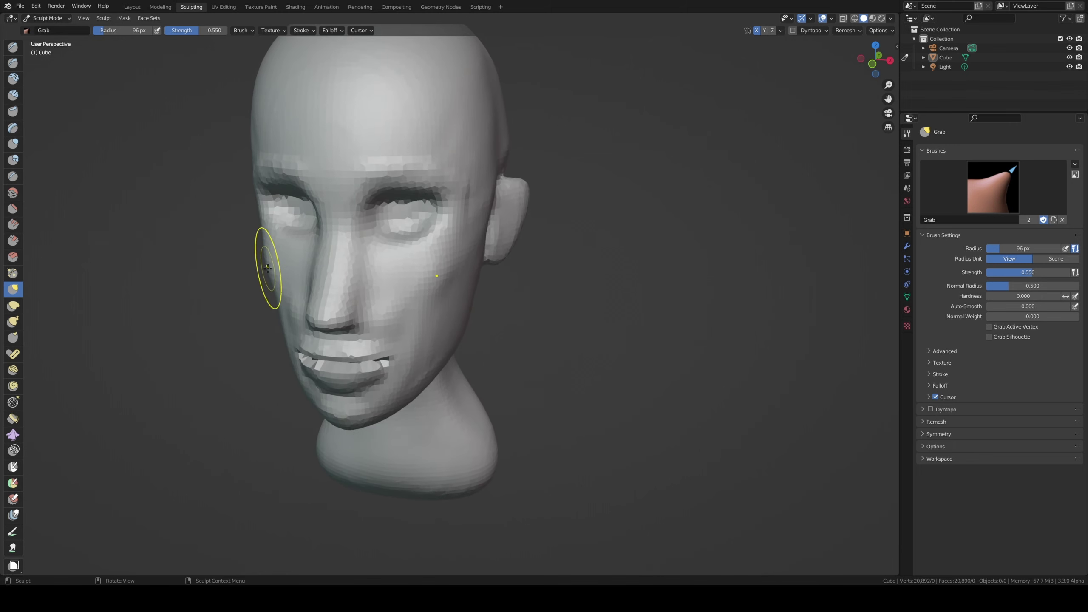
mouse_move(287, 311)
left_mouse_down()
mouse_move(276, 318)
mouse_move(282, 354)
mouse_move(300, 341)
left_mouse_up()
mouse_move(470, 385)
middle_mouse_down()
mouse_move(520, 306)
mouse_move(503, 277)
mouse_move(518, 243)
middle_mouse_up()
- Enlarge the brush to 248 px, reshape the back of the head, and check the chin
key("f")
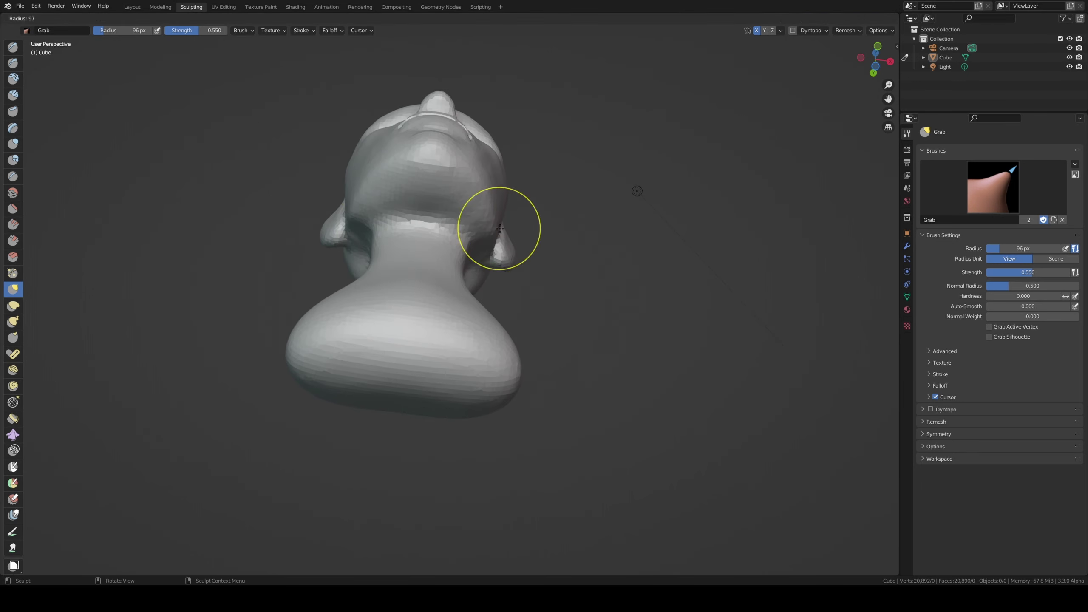
left_click(509, 223)
left_click_drag(506, 225, 499, 226)
key("f")
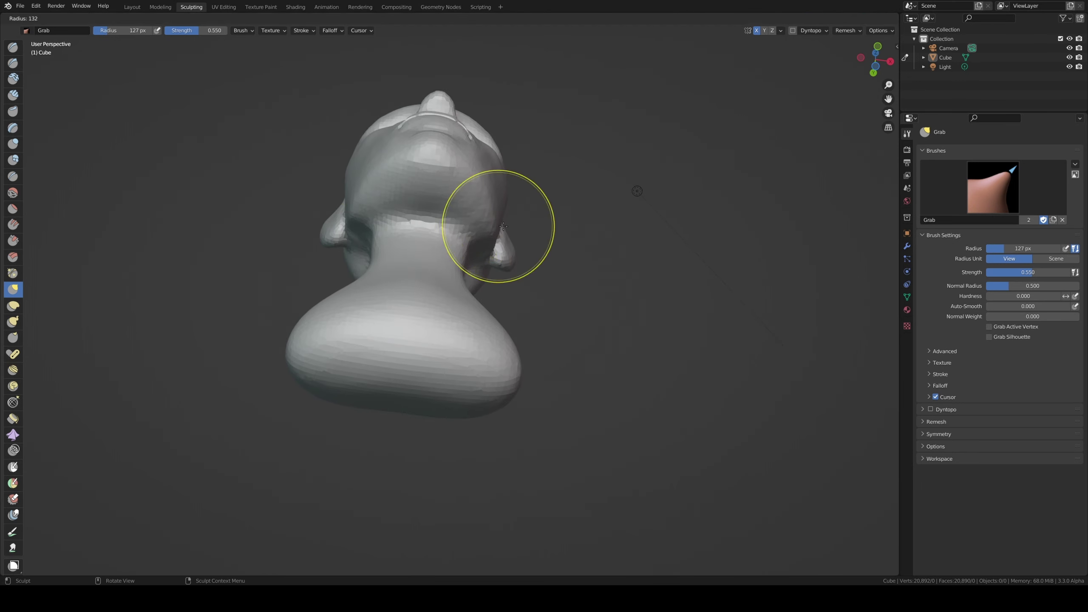
left_click(495, 225)
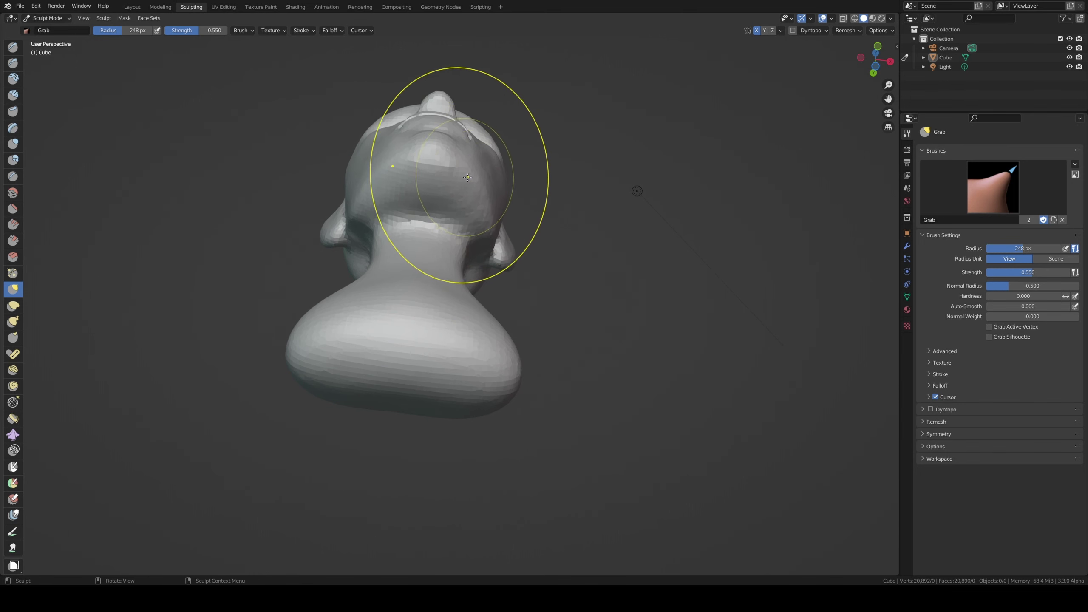
mouse_move(495, 226)
middle_mouse_down()
mouse_move(448, 264)
mouse_move(478, 243)
mouse_move(478, 145)
mouse_move(411, 278)
middle_mouse_up()
scroll(448, 264, "up", 3)
scroll(448, 264, "down", 5)
key("KP_1")
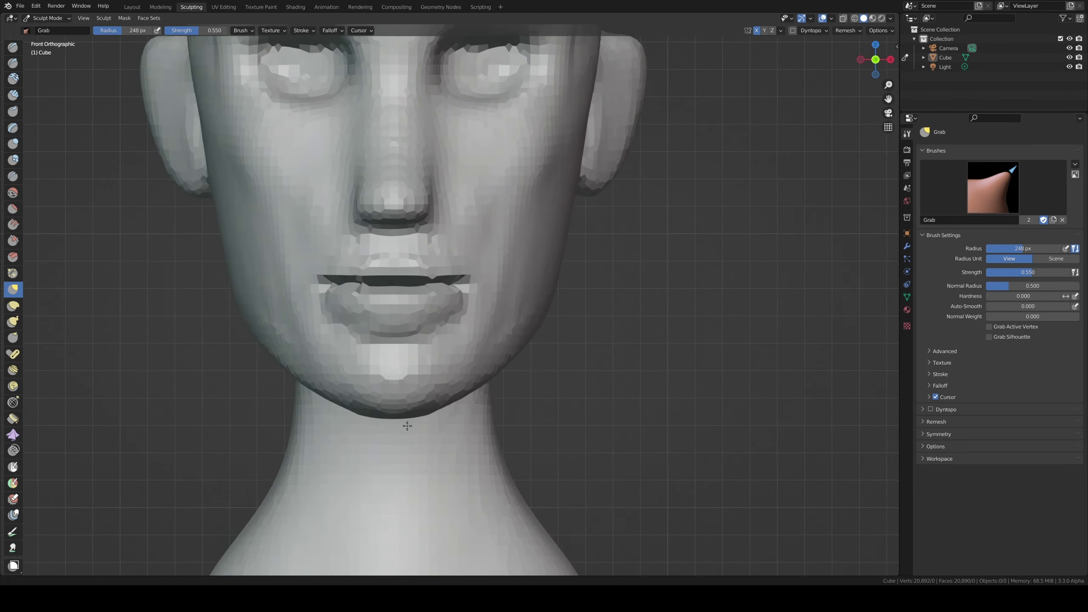
scroll(413, 279, "down", 2)
scroll(418, 349, "down", 1)
- Remesh the head at a finer 0.0250 m voxel size
key("r")
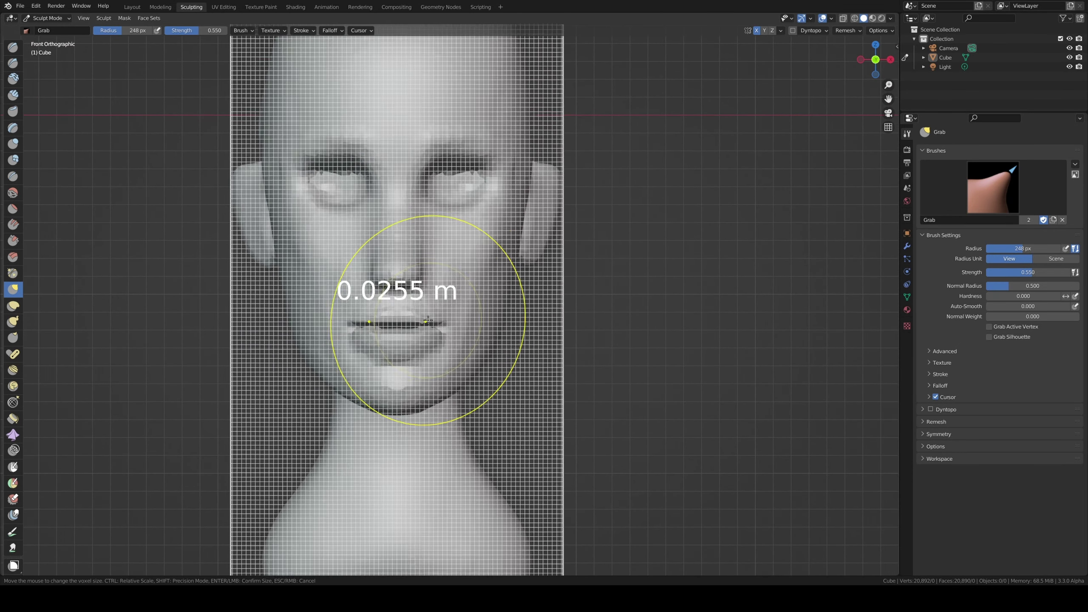
left_click(426, 322)
key("ctrl+r")
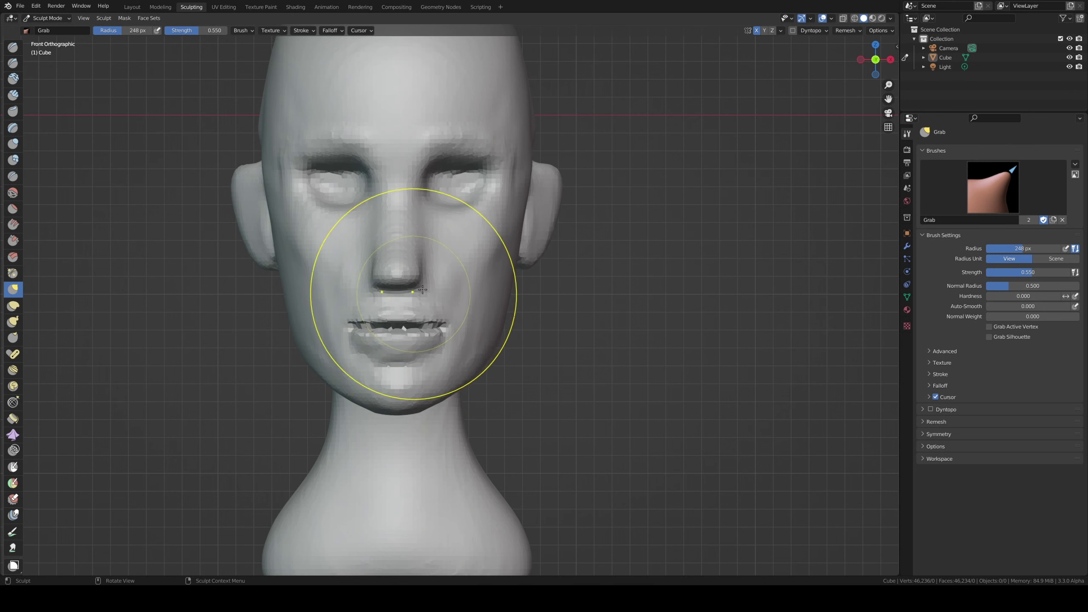
- With a 105 px brush, pull the ear's top, lower part and side into shape, then return to Layout
key("f")
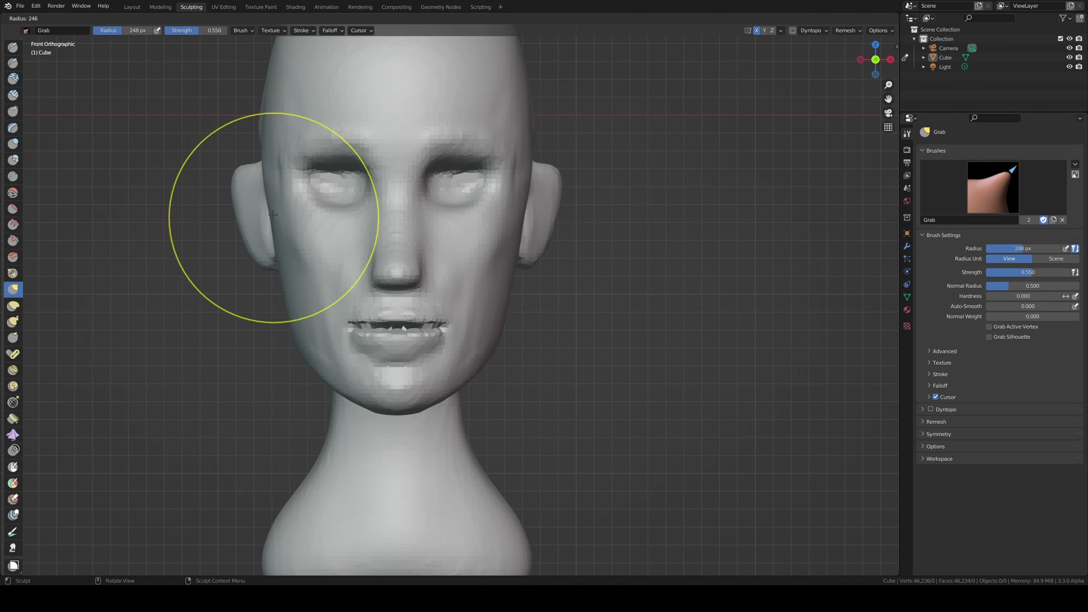
left_click(315, 217)
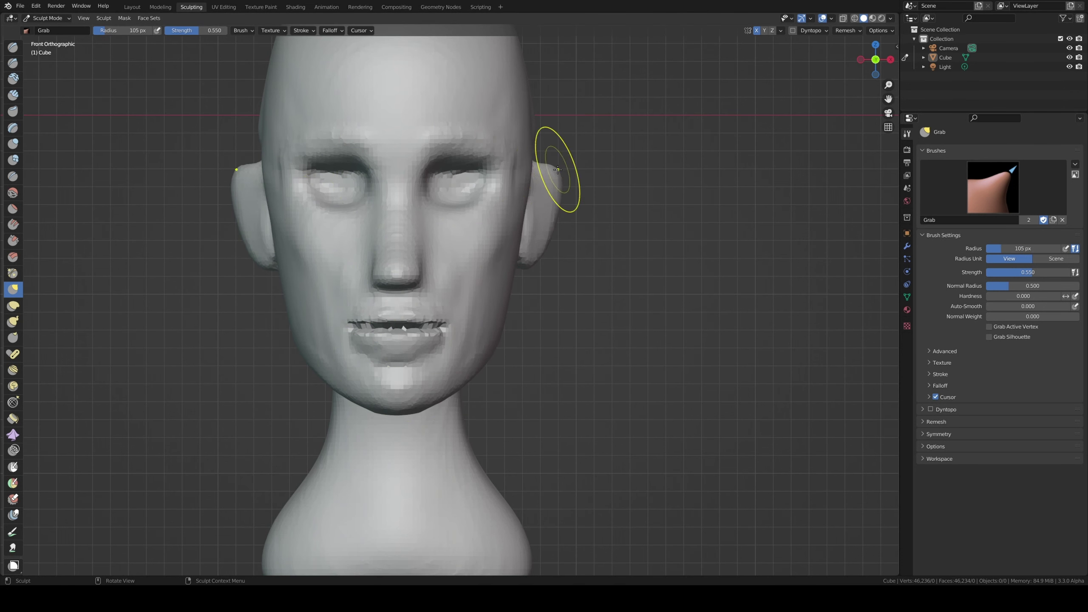
left_click_drag(558, 181, 557, 168)
left_click_drag(537, 263, 552, 236)
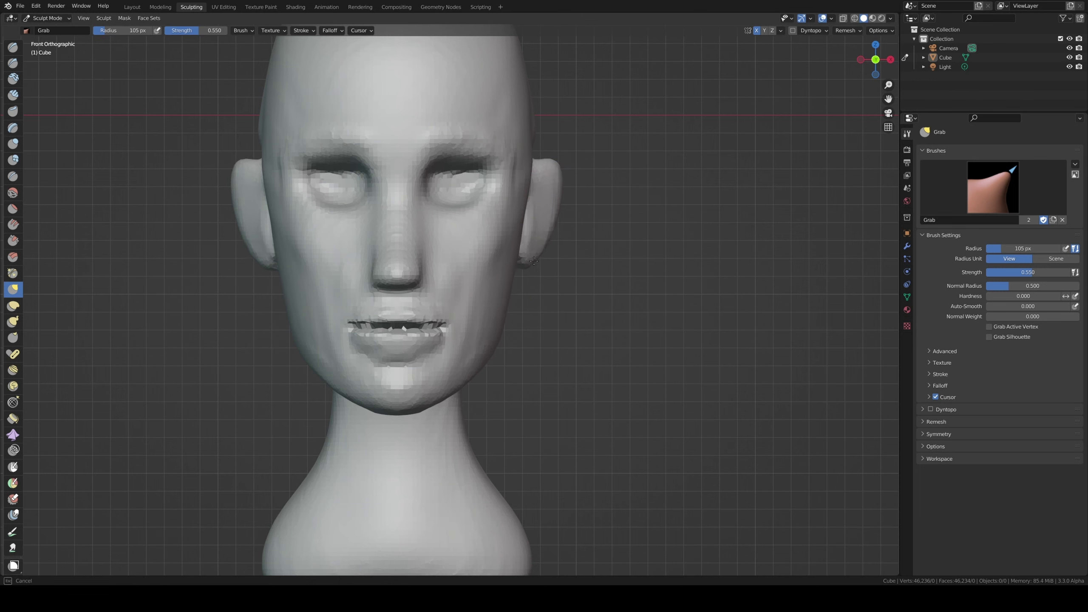
middle_click_drag(549, 234, 522, 227)
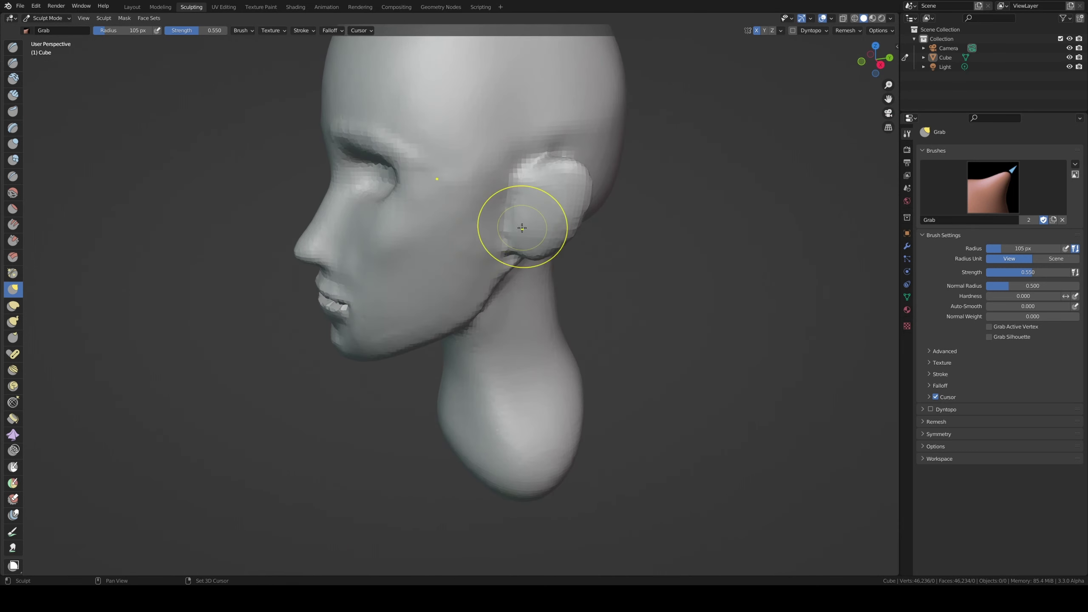
left_click_drag(549, 165, 547, 166)
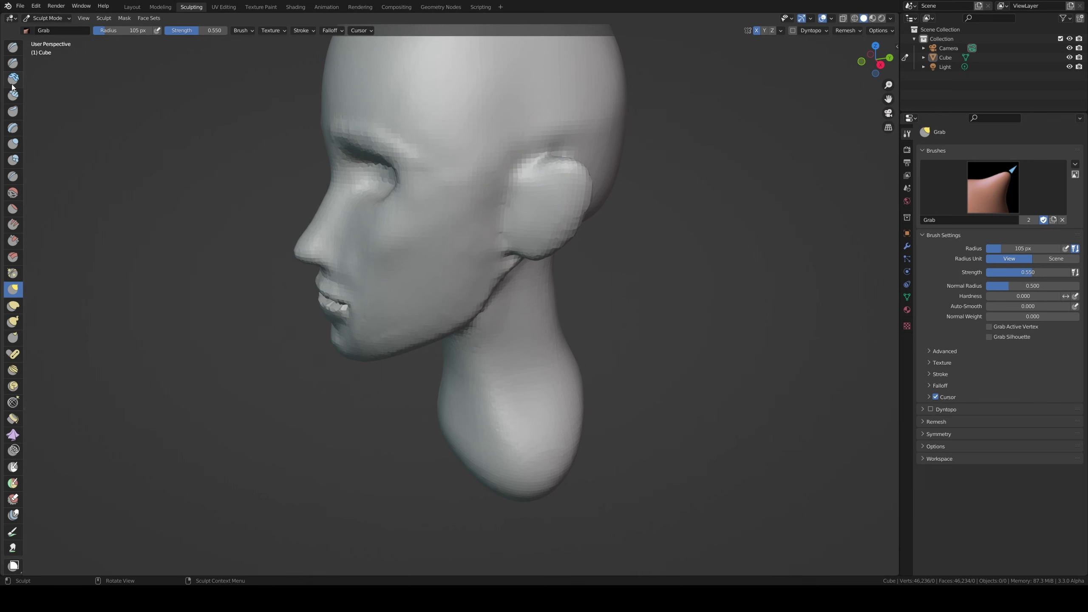
left_click(141, 8)
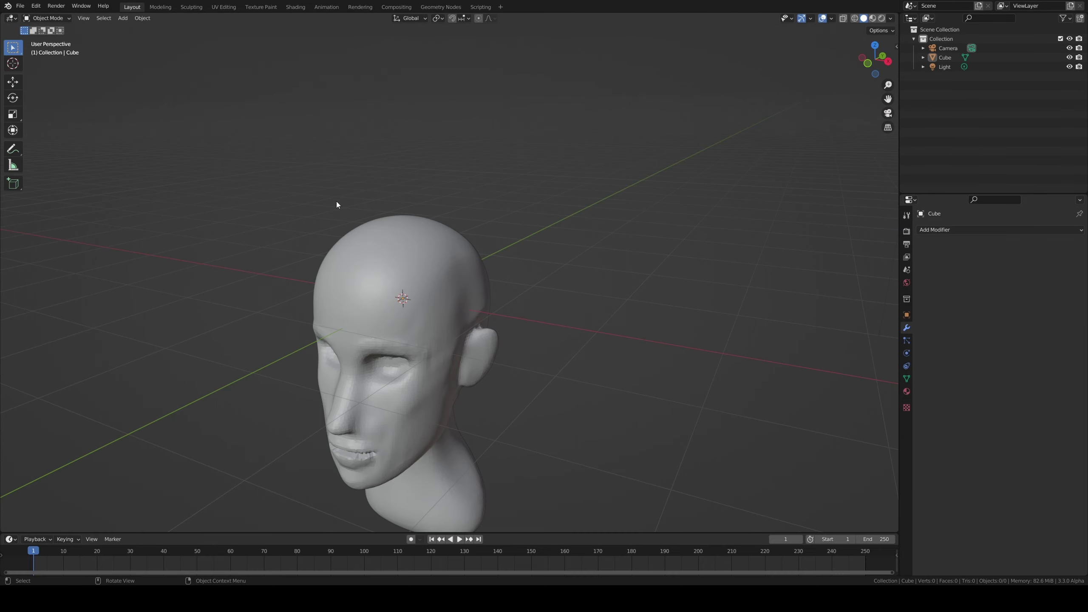
- Add a UV sphere in front of the face, rotated 90° on X (rx90) and shaded smooth
scroll(391, 303, "up", 2)
middle_click_drag(391, 303, 443, 163)
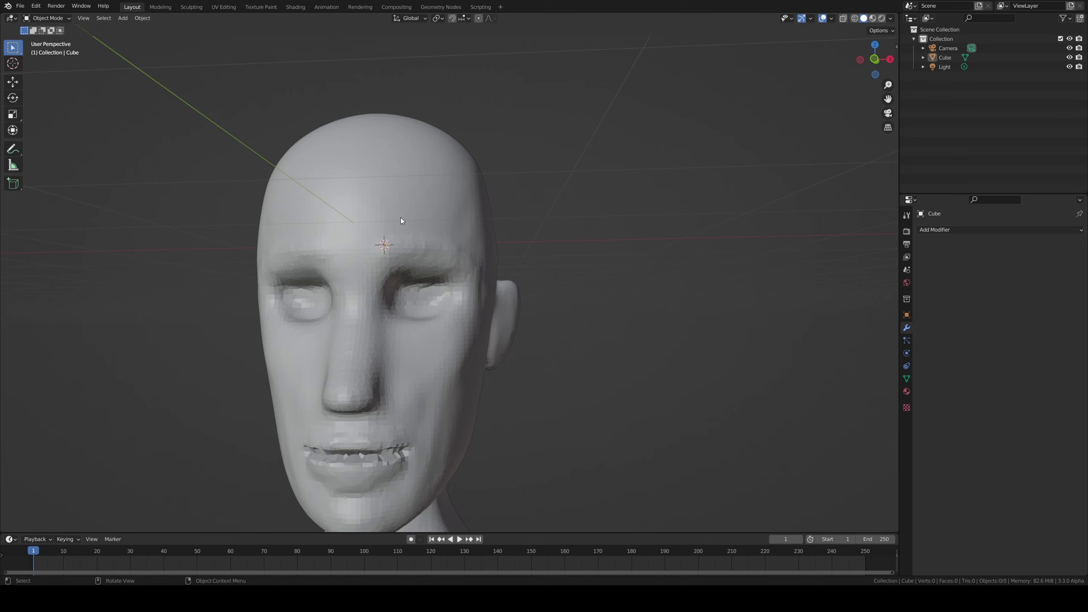
key("KP_1")
scroll(357, 287, "up", 3)
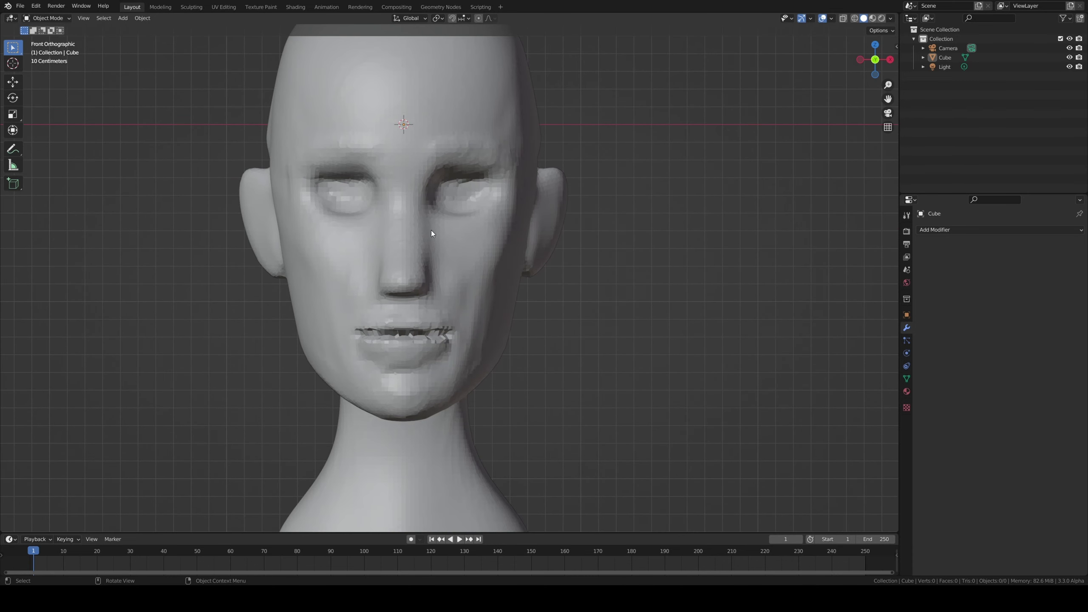
right_click(525, 310)
key("shift+a")
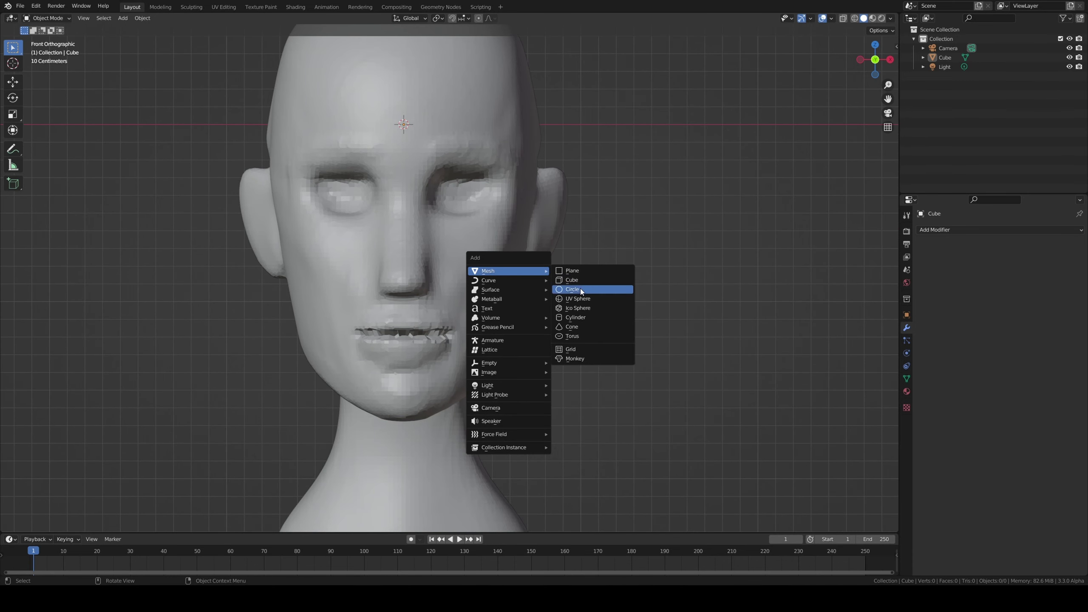
left_click(581, 304)
type("rx90")
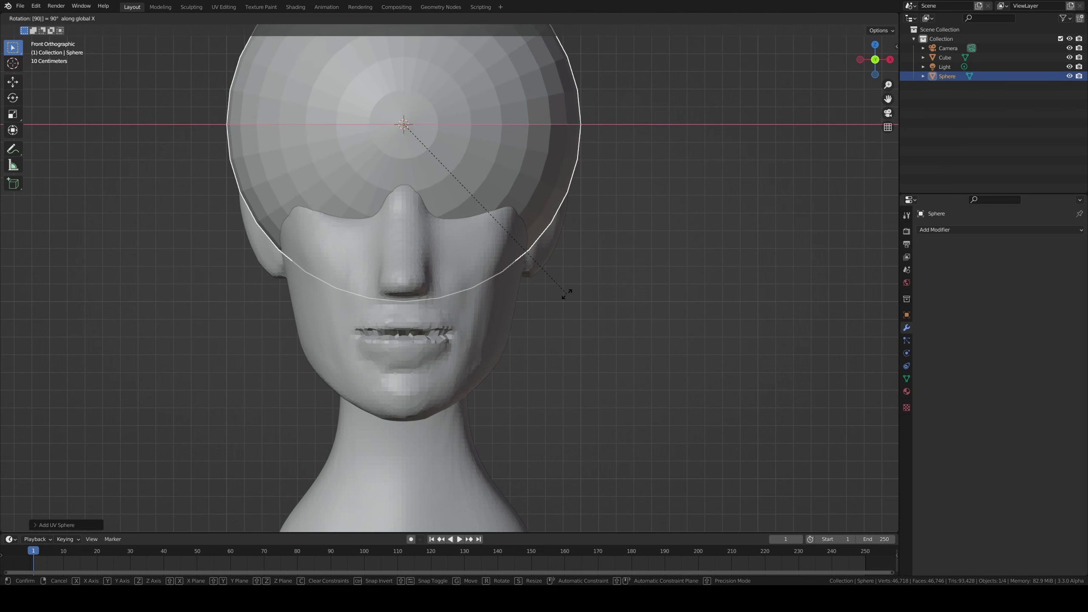
key("Return")
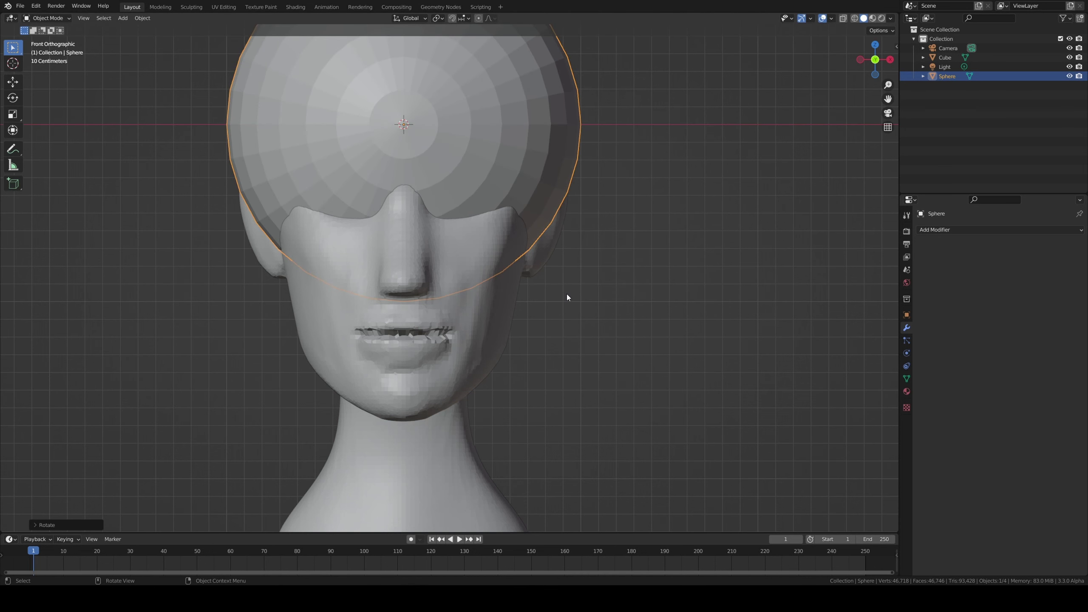
right_click(448, 195)
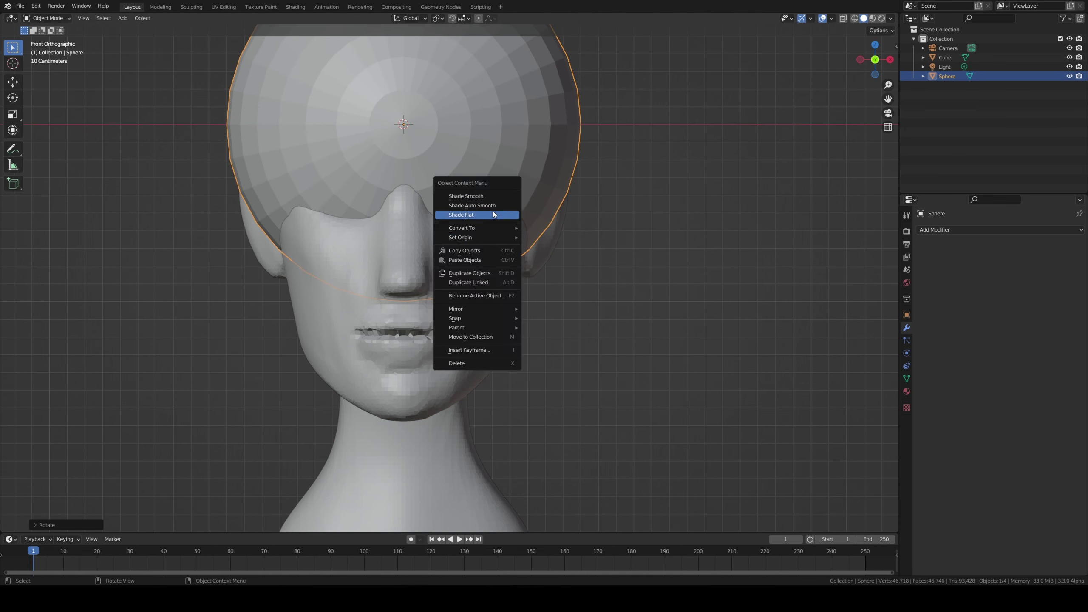
left_click(494, 197)
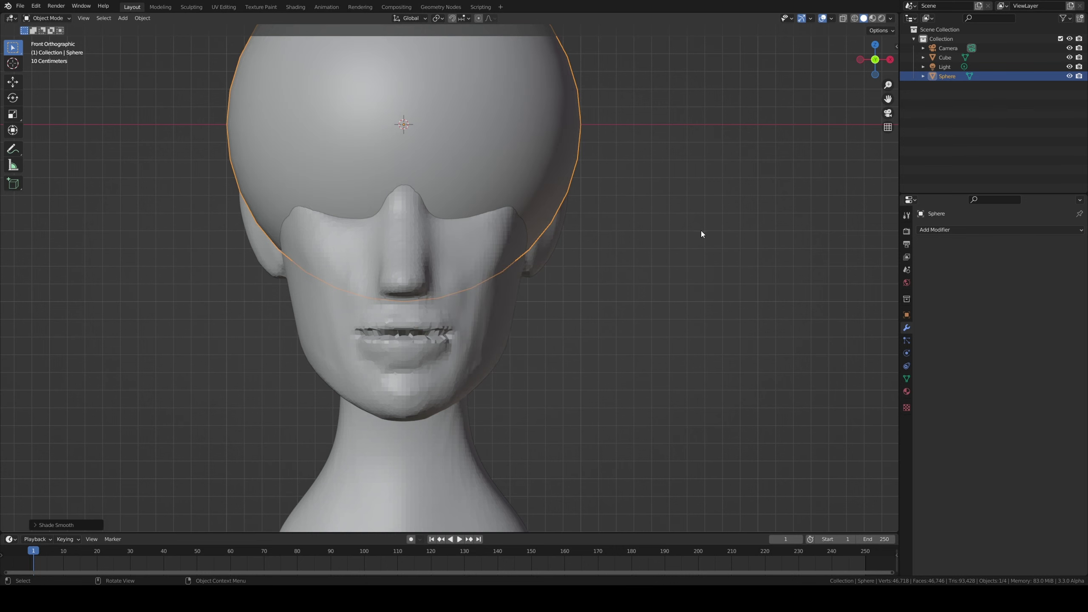
- Select the sphere, scale it down and place it over an eye socket
key("a")
left_click(535, 135)
key("s")
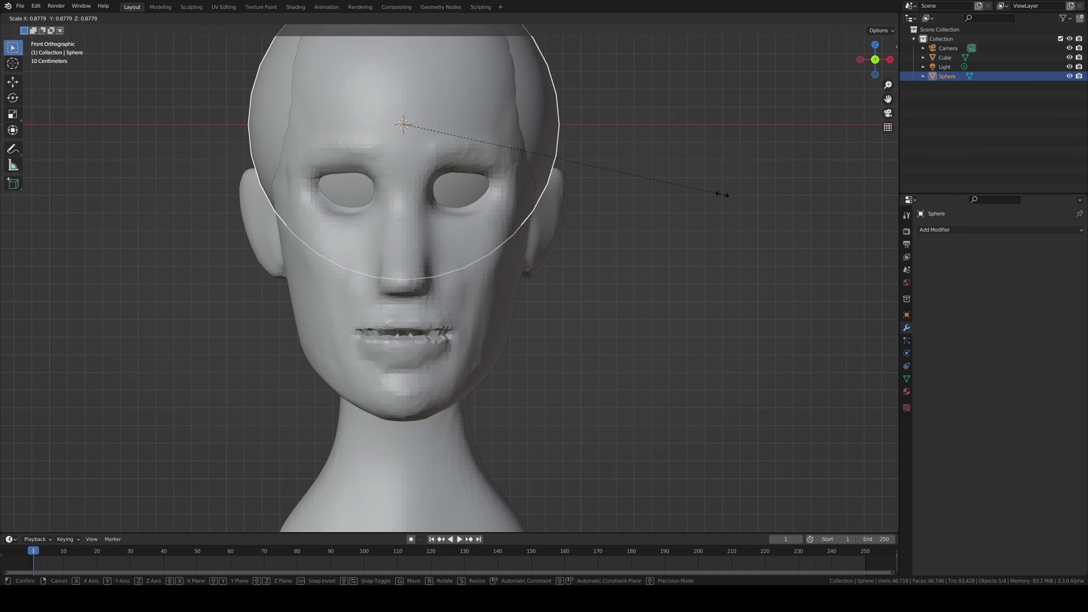
left_click(452, 133)
key("g")
left_click(520, 203)
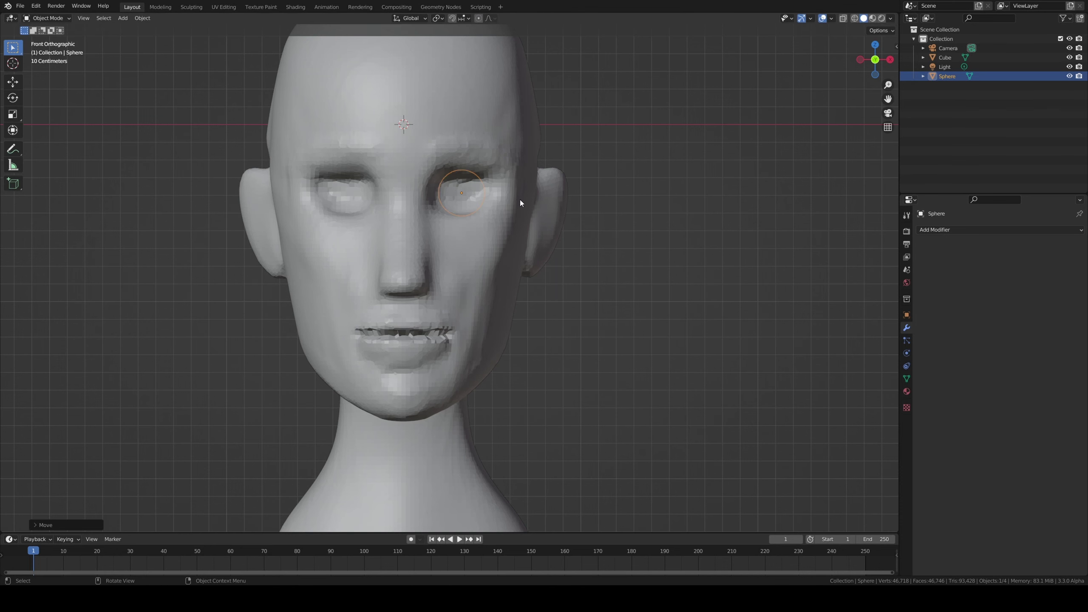
- Seat the eyeball into the socket by moving it along Y in side view
key("KP_3")
key("g")
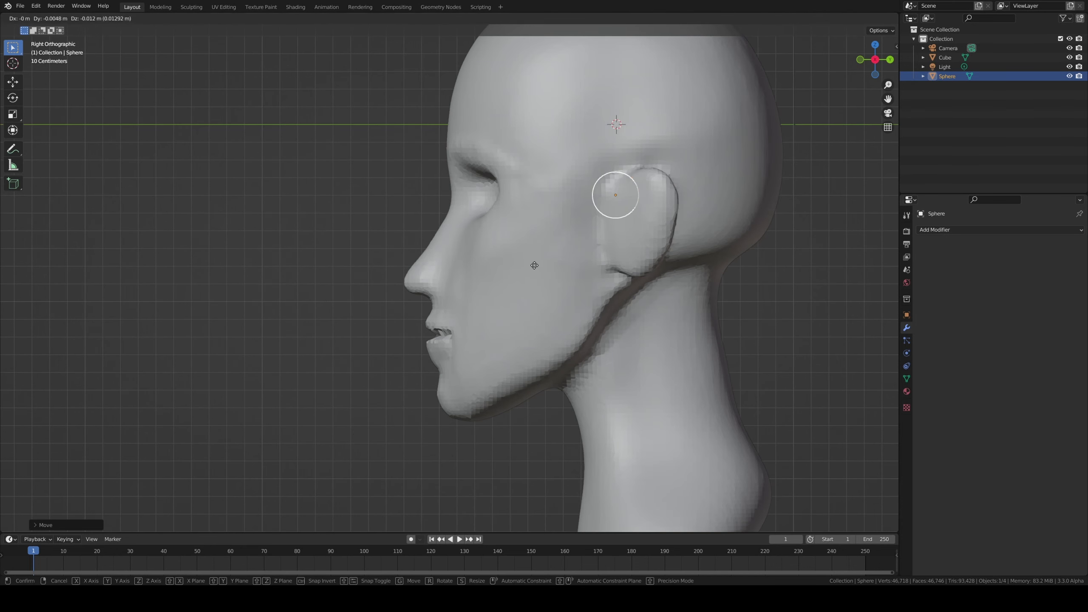
key("y")
left_click(429, 251)
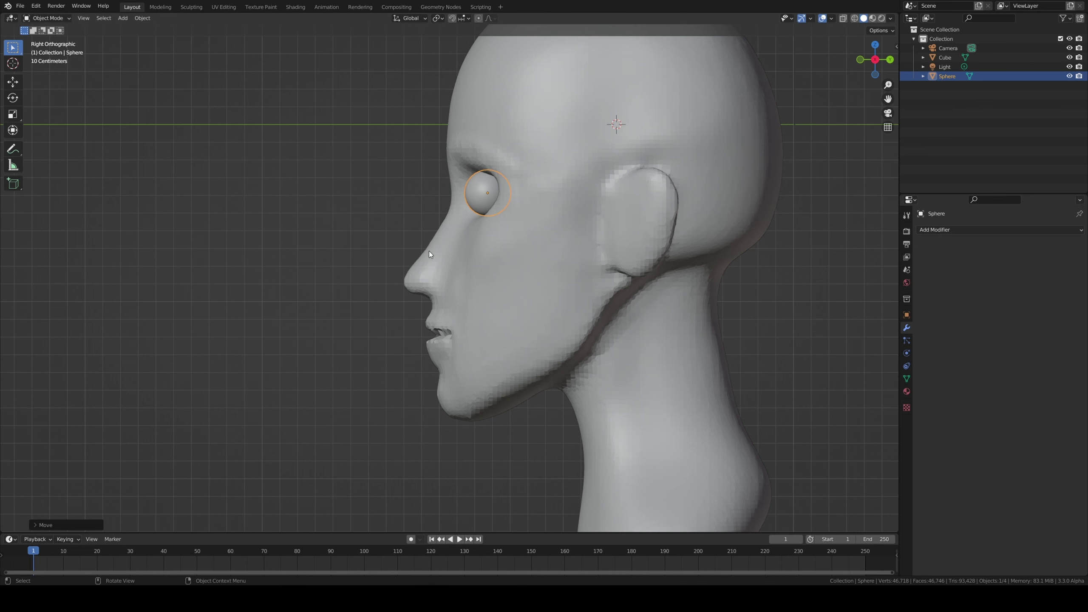
key("g")
key("y")
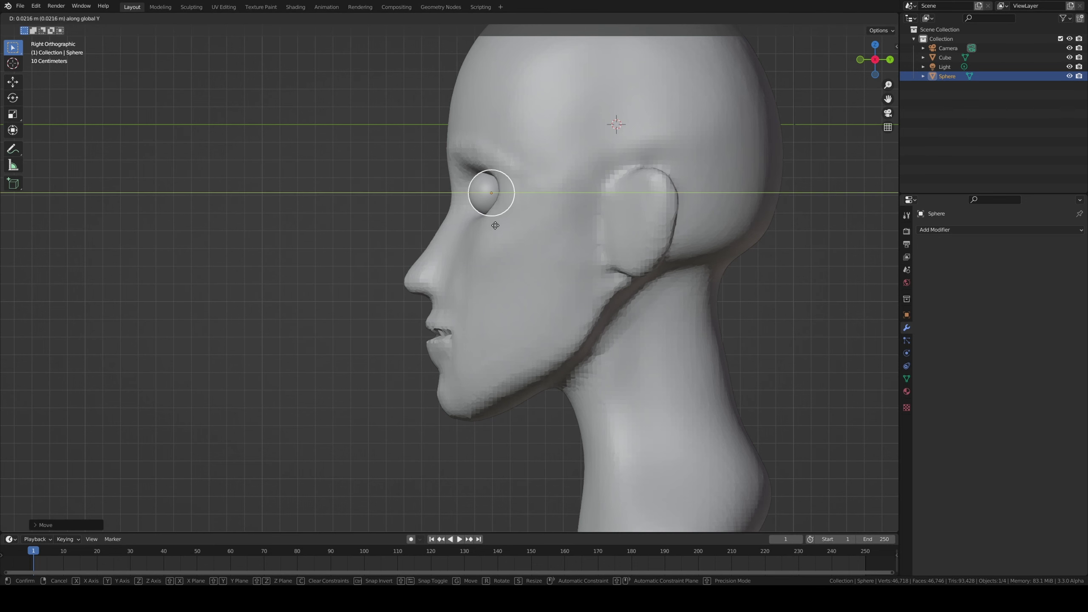
left_click(497, 223)
key("KP_1")
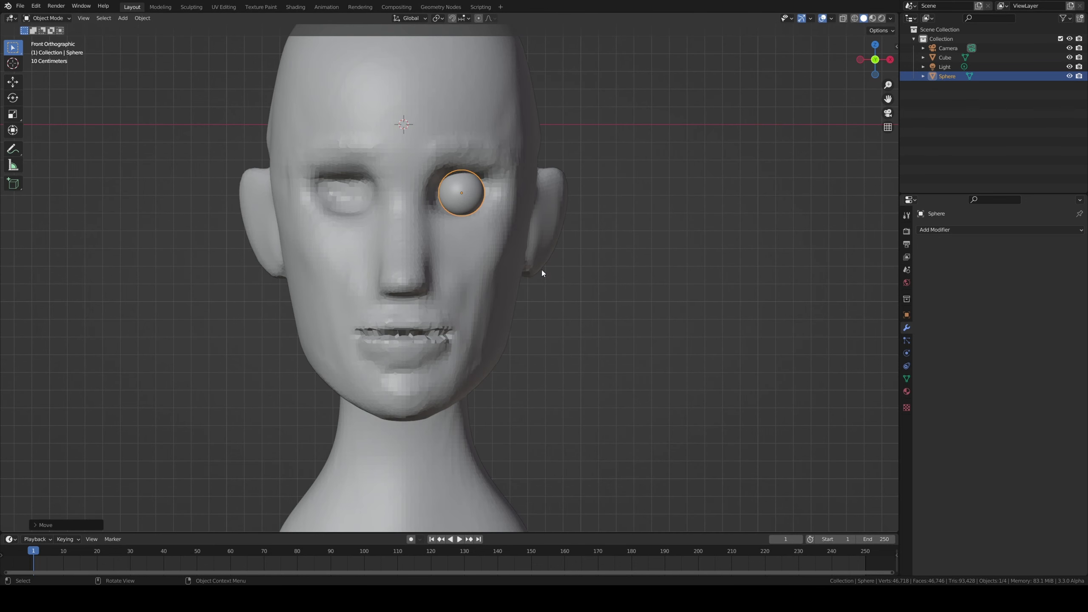
- Apply all transforms to the eyeball and add a Mirror modifier
key("ctrl+a")
left_click(605, 297)
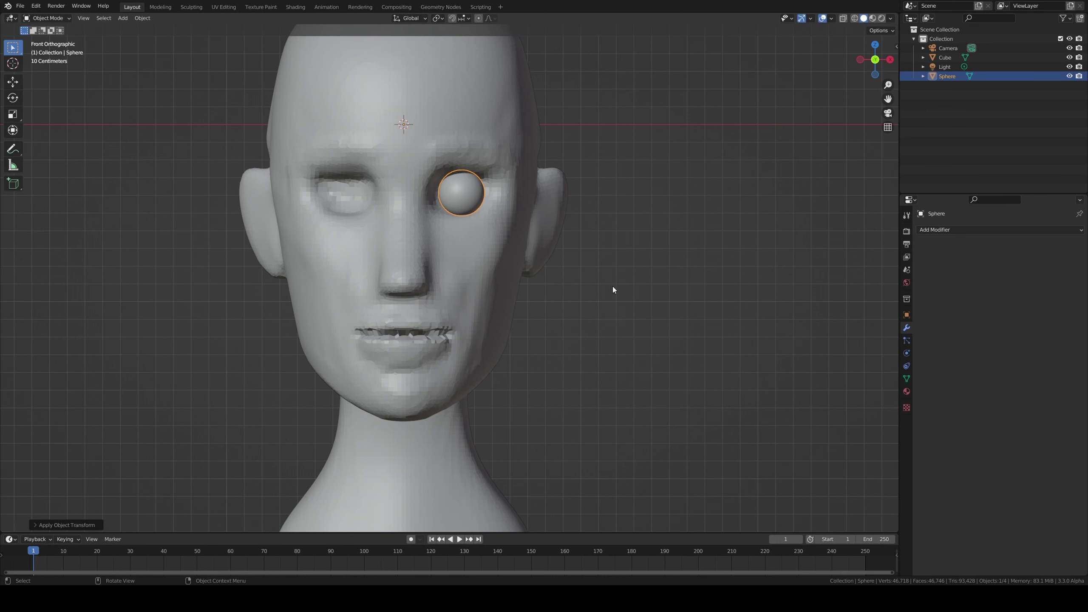
left_click(964, 232)
- Add a mirror modifier for the second eye and edit the eyeball mesh in front view
left_click(908, 337)
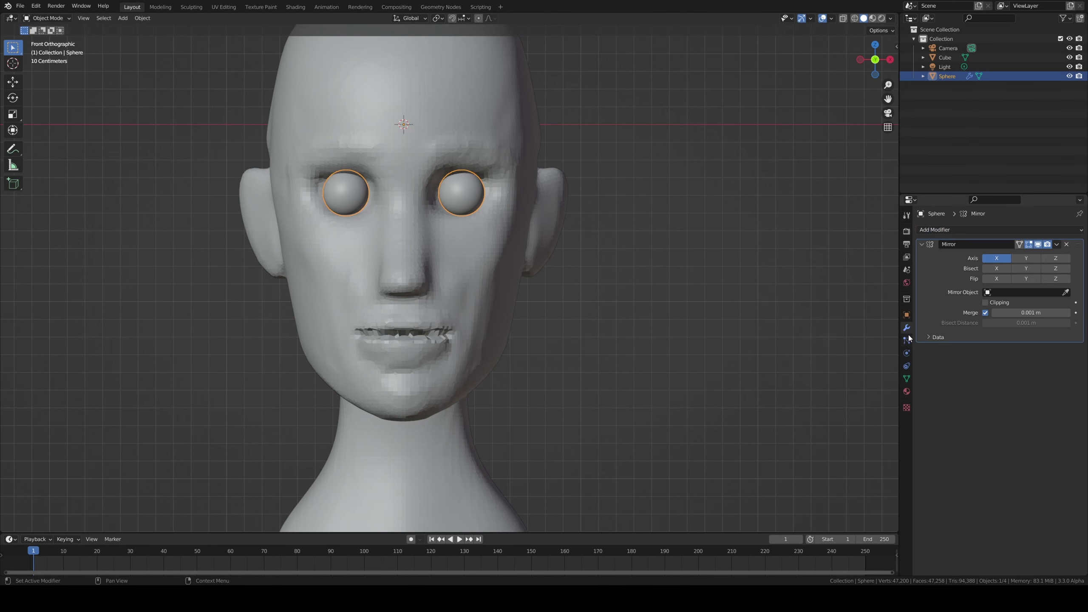
scroll(519, 274, "up", 1)
scroll(522, 255, "up", 1)
key("Tab")
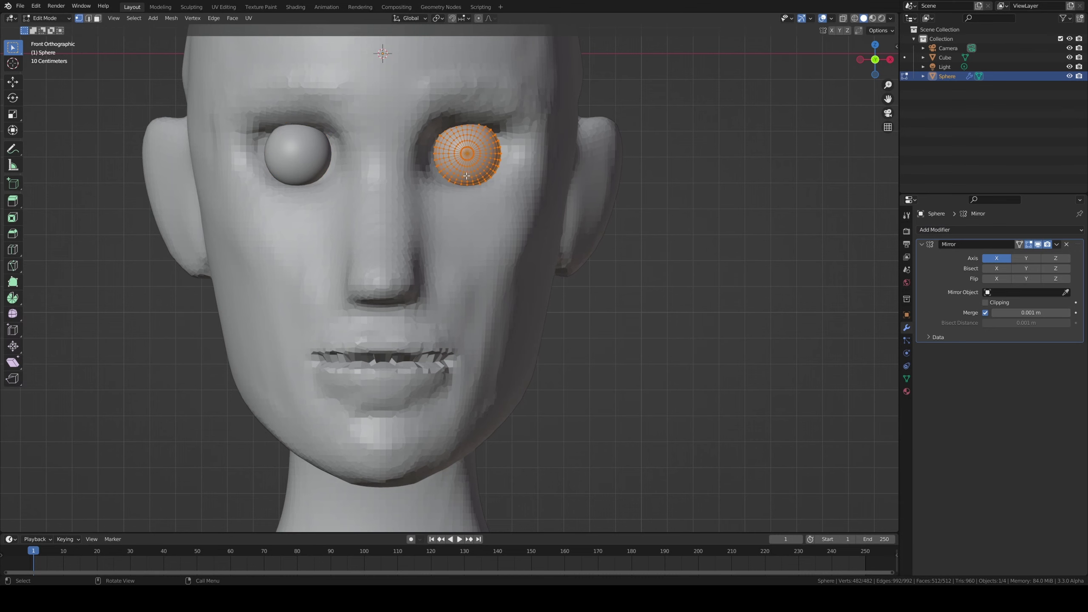
key("ctrl+KP_7")
key("KP_1")
scroll(464, 232, "up", 1)
scroll(463, 253, "up", 1)
middle_click_drag(463, 253, 460, 268, "shift")
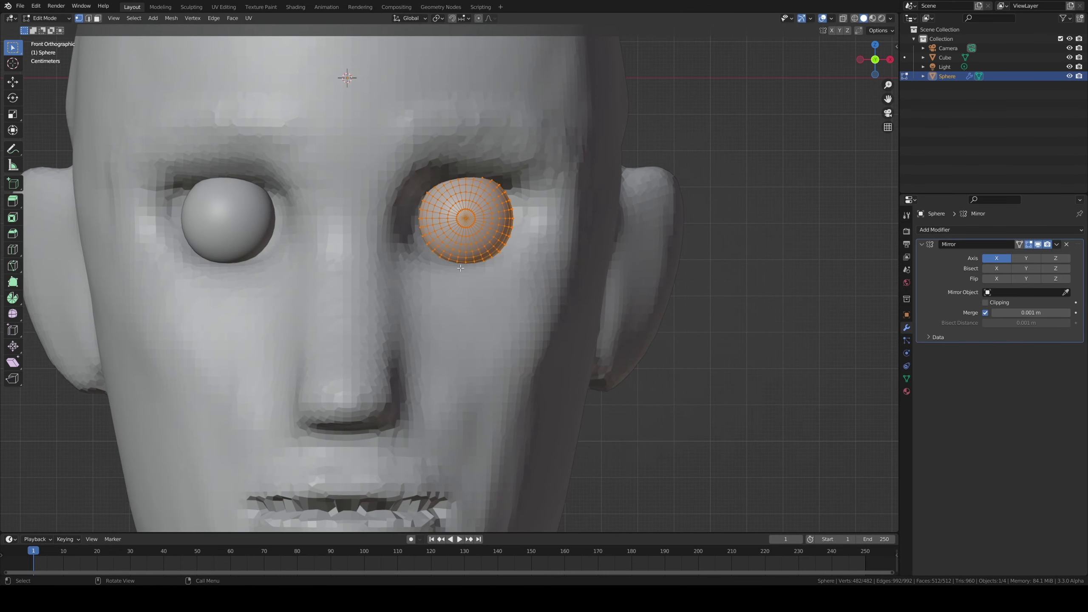
- Mark the edge loop around the pupil as sharp
left_click(472, 235, "alt")
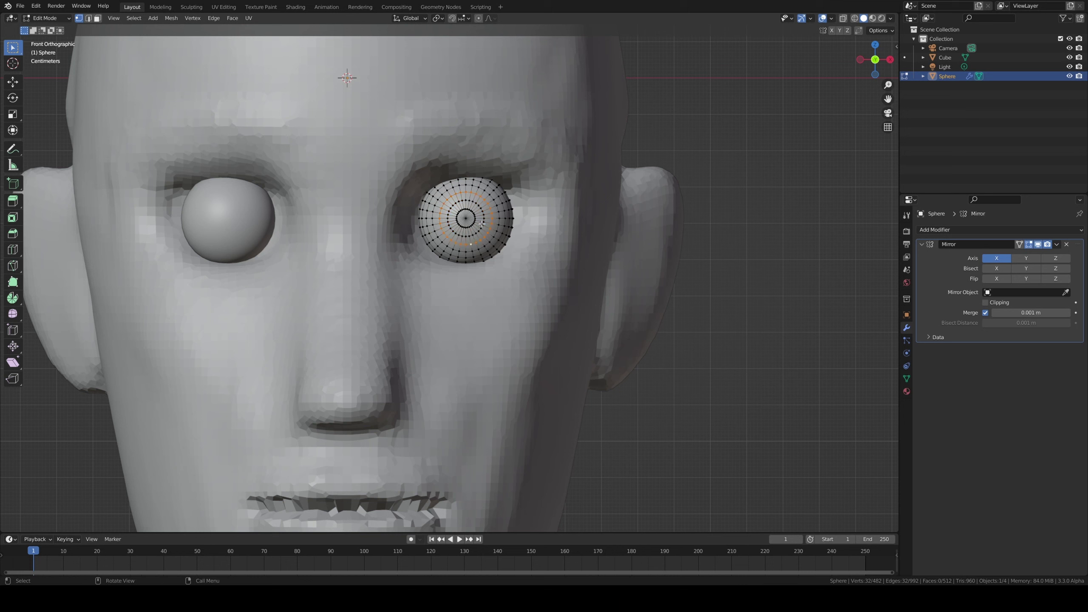
key("2")
right_click(501, 237)
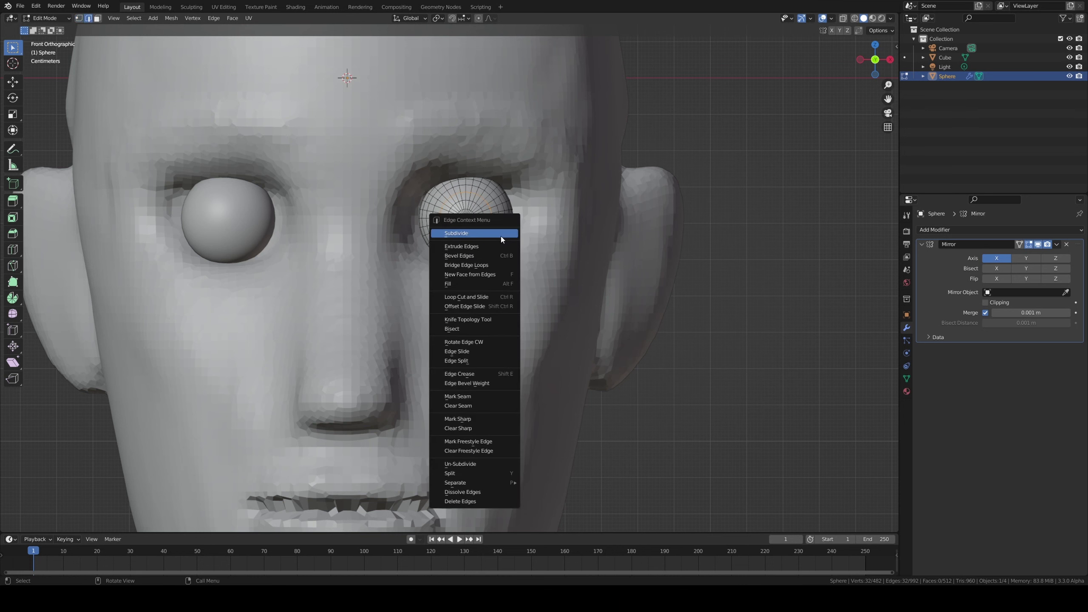
left_click(474, 420)
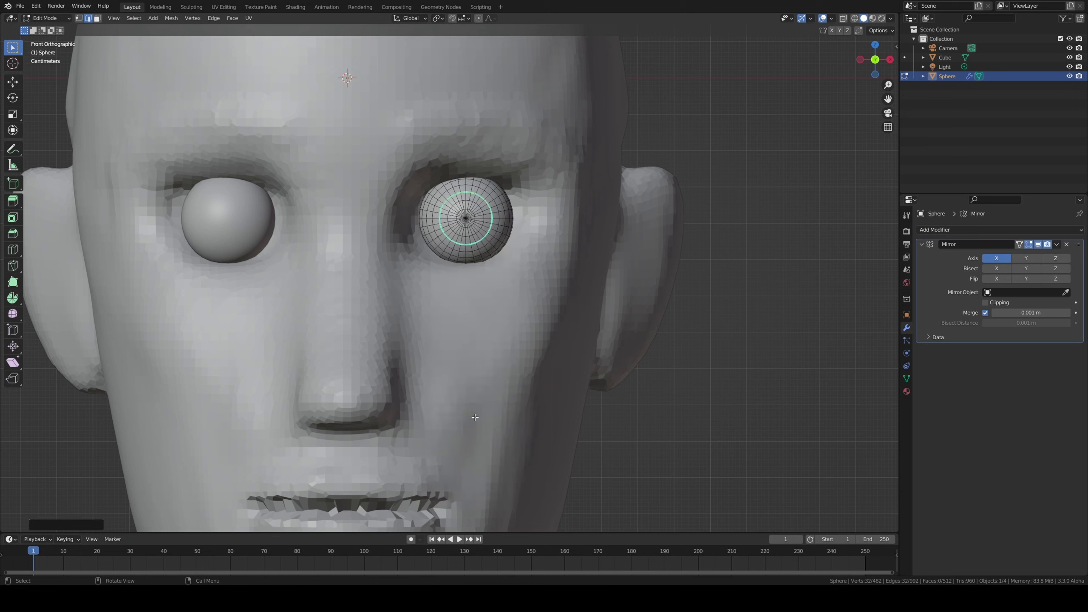
- Move the pupil centre forward along Y, viewed from the side
left_click(469, 215)
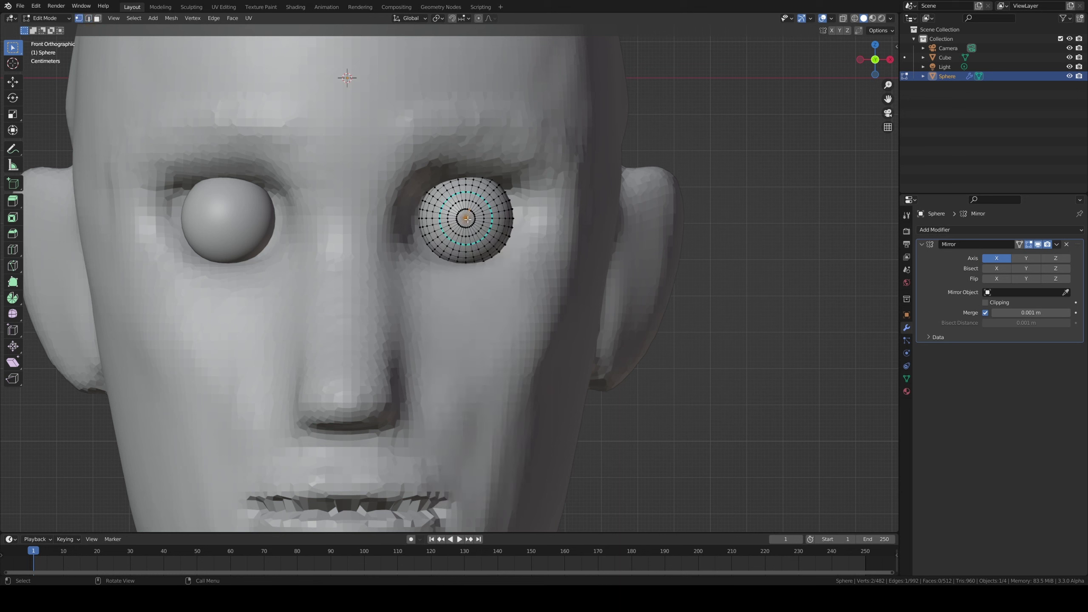
middle_click_drag(550, 204, 477, 211)
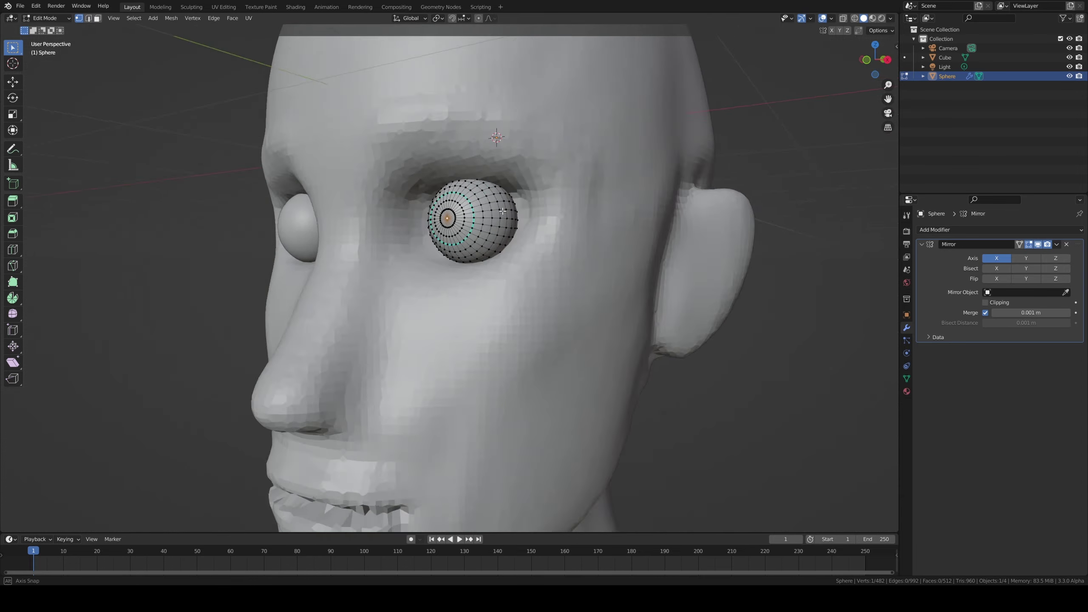
key("g")
key("y")
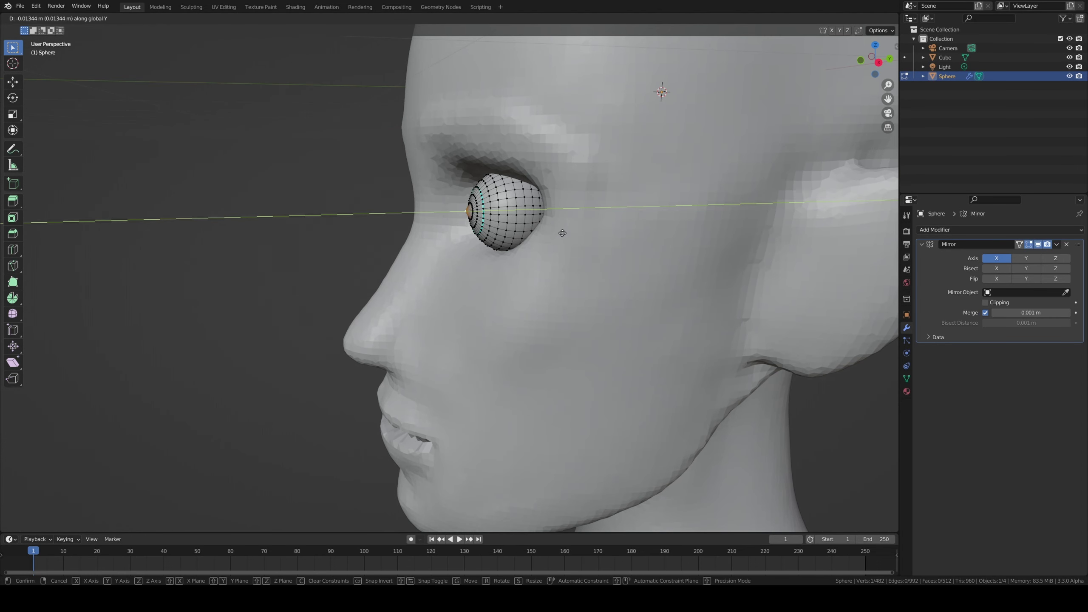
left_click(562, 233)
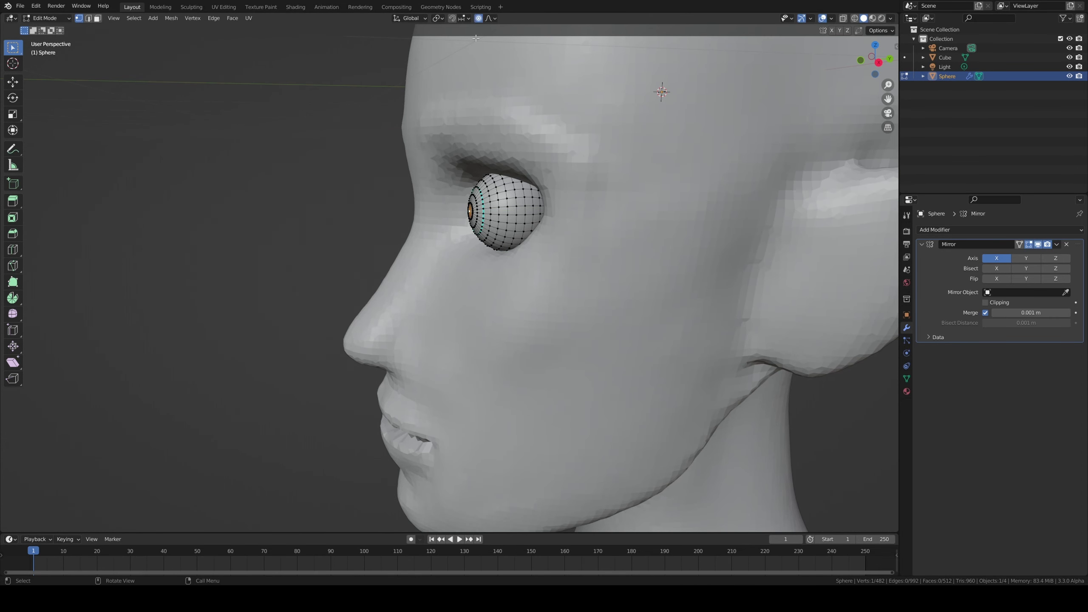
- Pull the pupil forward with proportional falloff into a bulging cornea
key("g")
key("y")
scroll(478, 108, "up", 3)
scroll(479, 109, "up", 3)
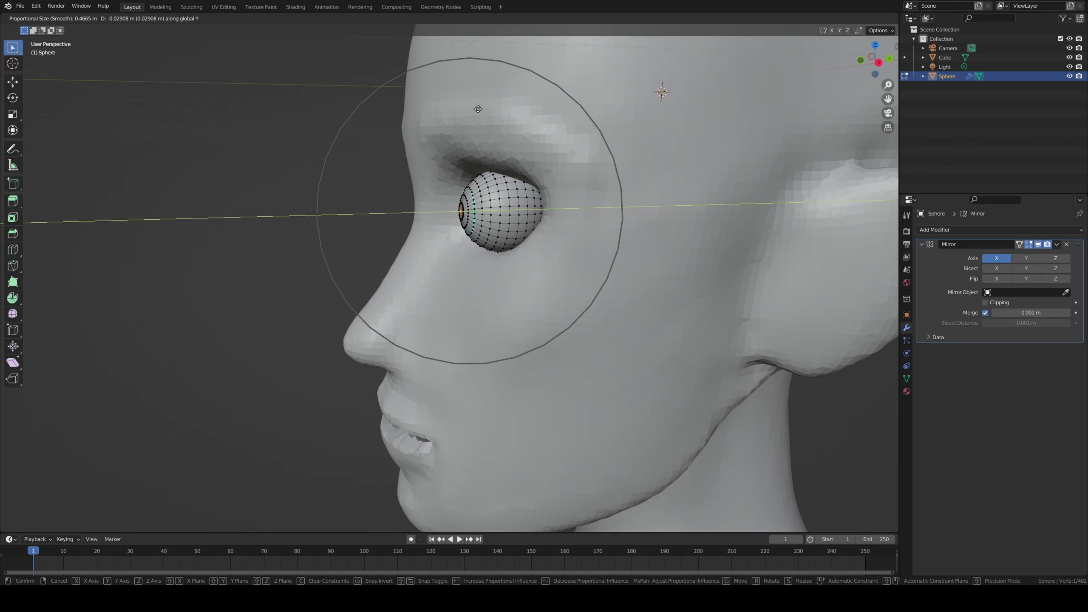
key("y")
key("y")
scroll(483, 106, "up", 1)
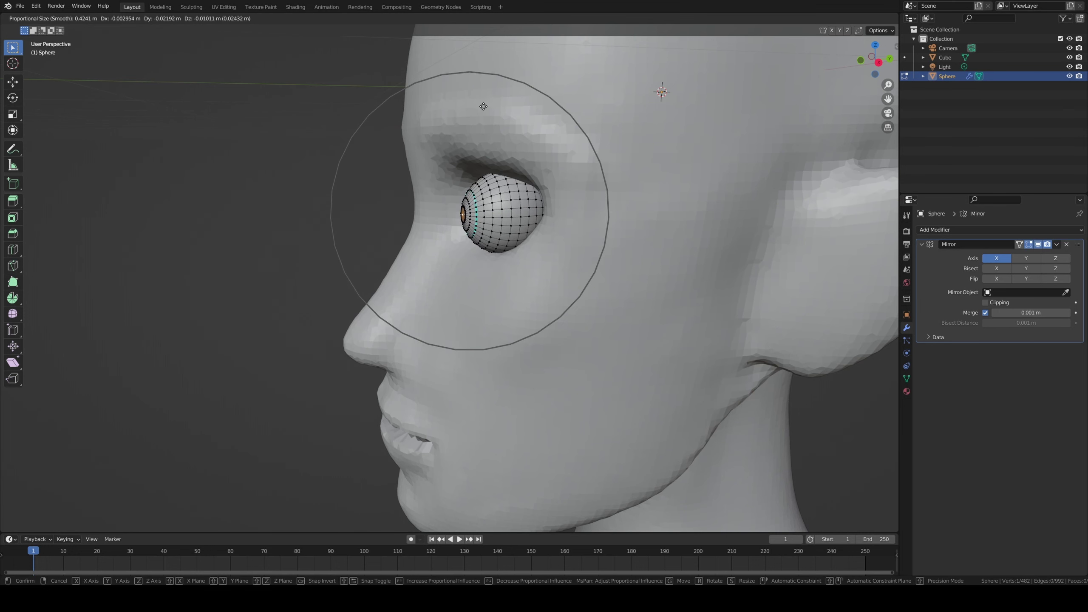
key("y")
scroll(485, 106, "up", 9)
scroll(485, 105, "up", 5)
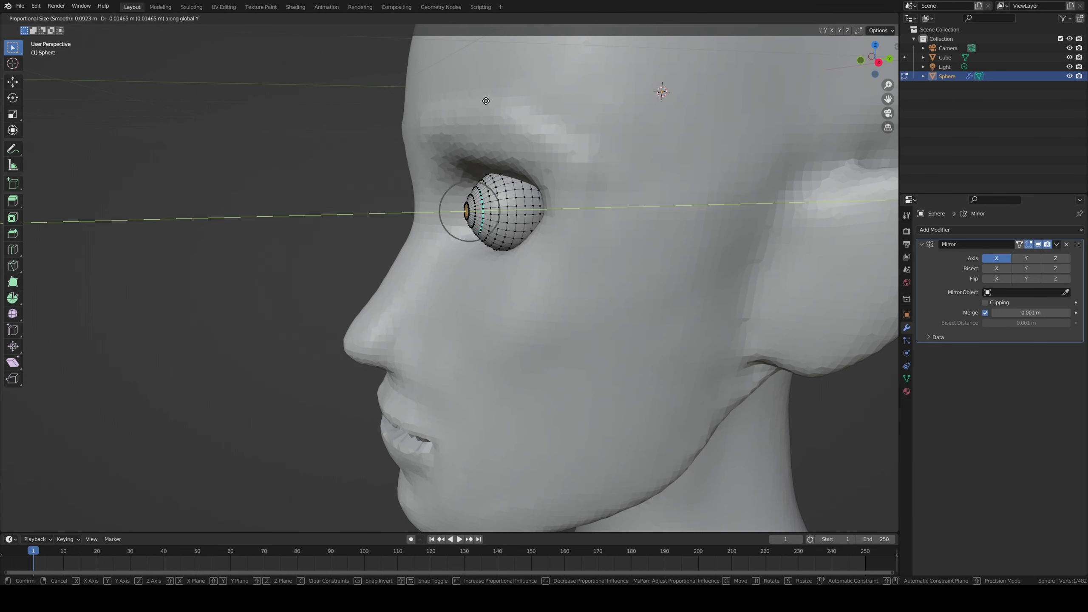
scroll(485, 102, "up", 7)
scroll(489, 99, "down", 2)
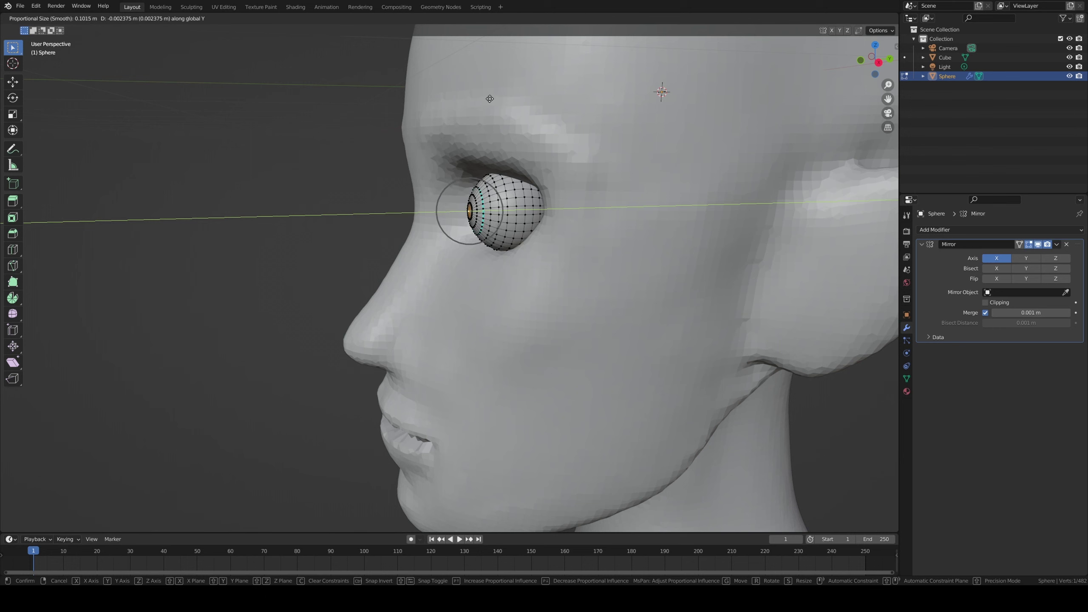
scroll(489, 98, "down", 2)
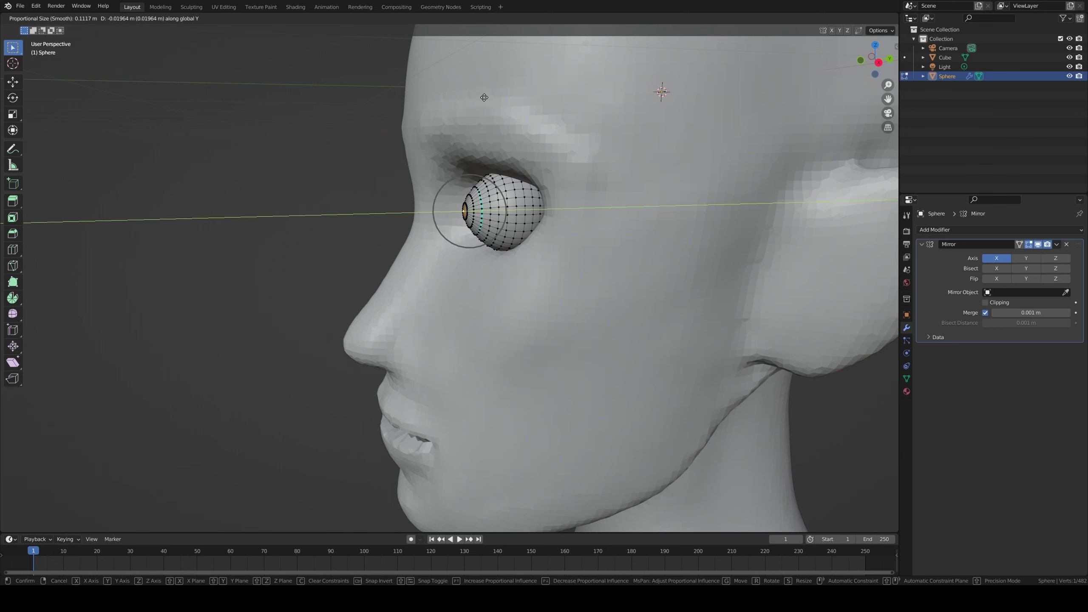
scroll(485, 97, "up", 1)
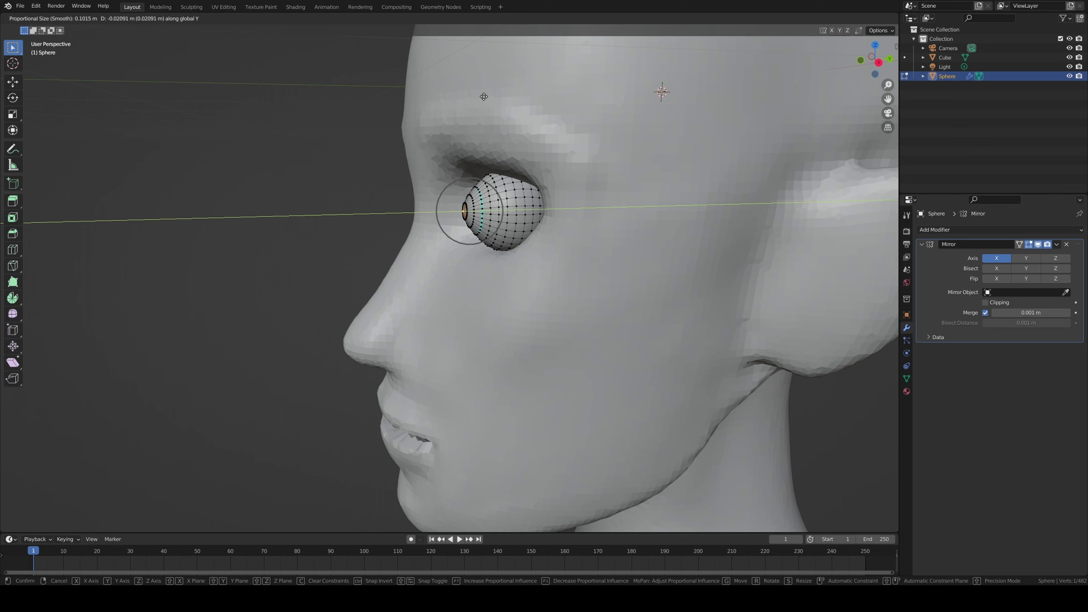
left_click(484, 97)
- Re-enter Edit Mode and begin another Y-axis move of the pupil
key("Tab")
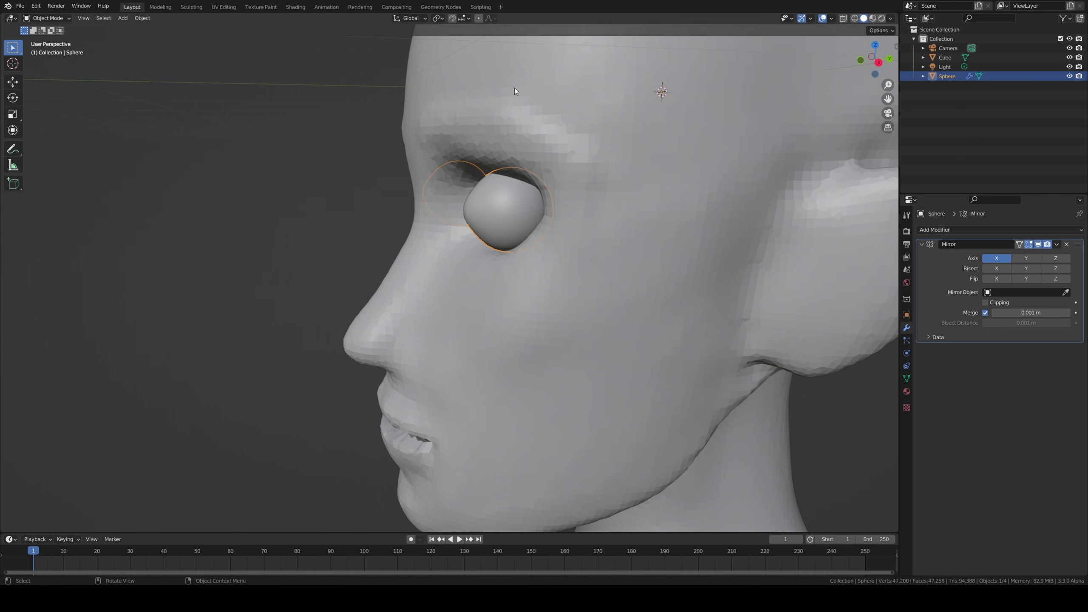
key("Tab")
key("g")
key("y")
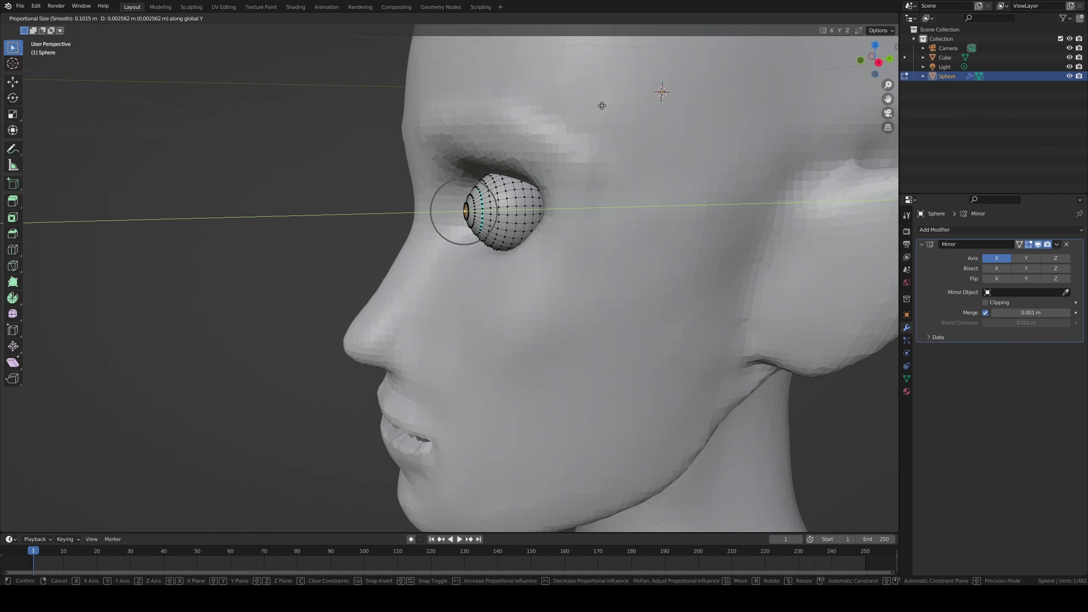
- Enable Auto Smooth on the eyeball mesh with a 54.2° angle
left_click(250, 161)
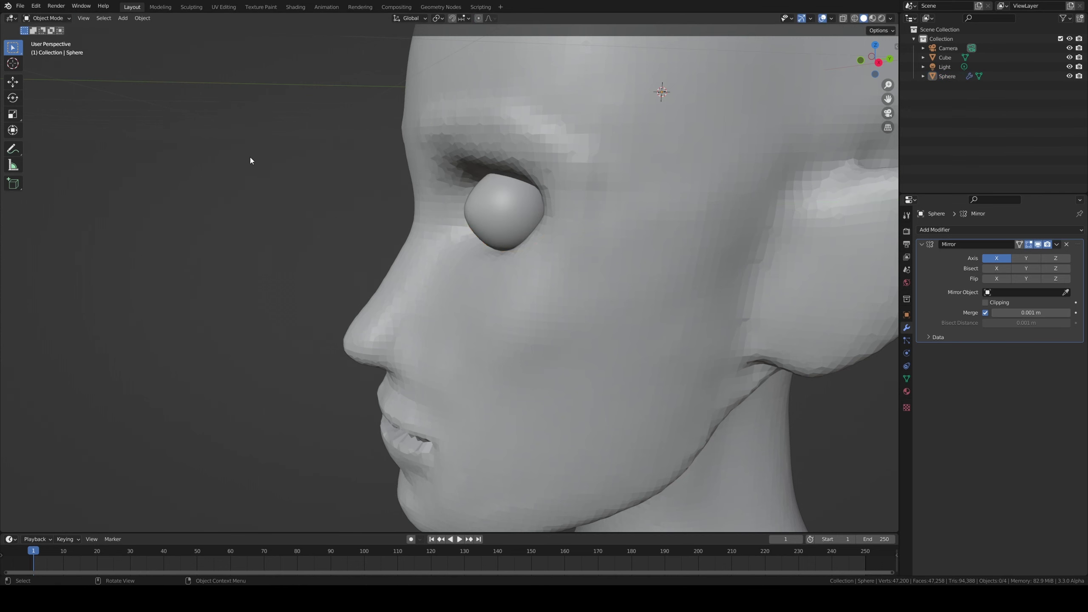
mouse_move(253, 159)
middle_mouse_down()
mouse_move(493, 362)
mouse_move(466, 356)
mouse_move(531, 367)
mouse_move(450, 349)
middle_mouse_up()
key("Tab")
key("Tab")
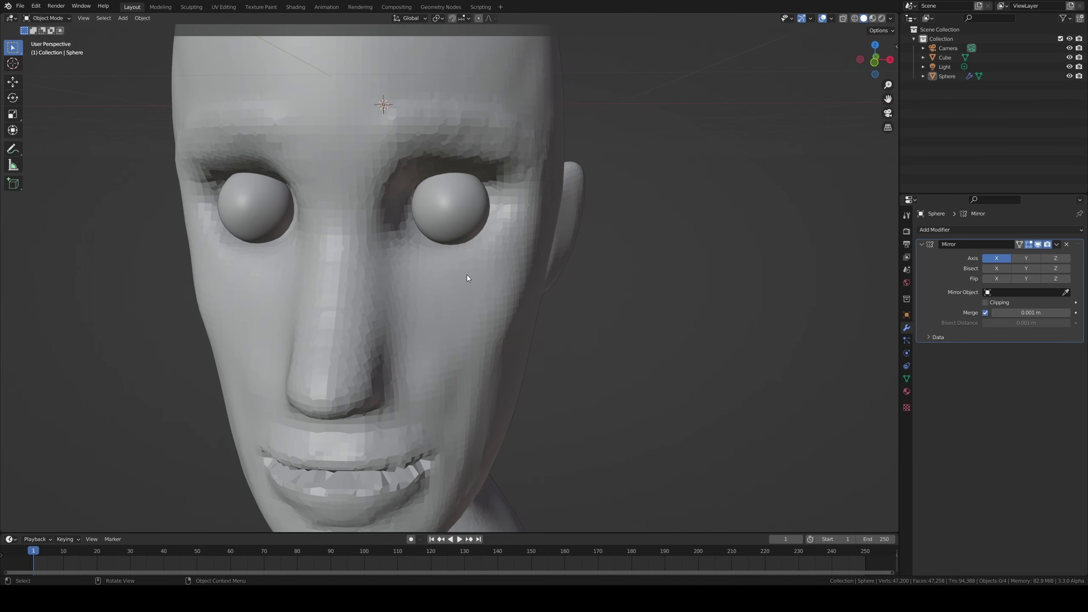
left_click(907, 378)
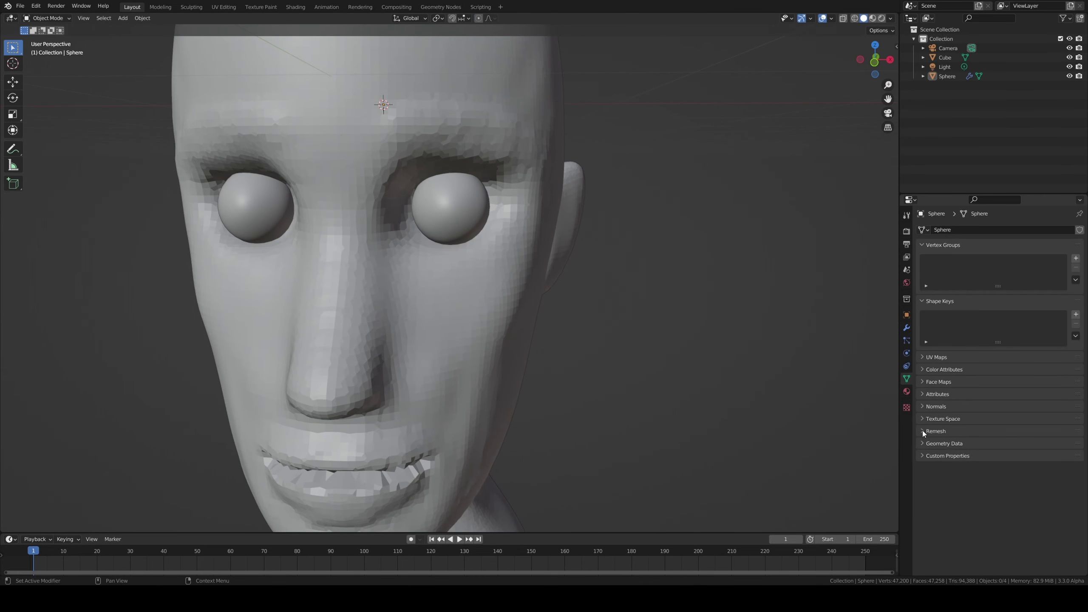
left_click(922, 408)
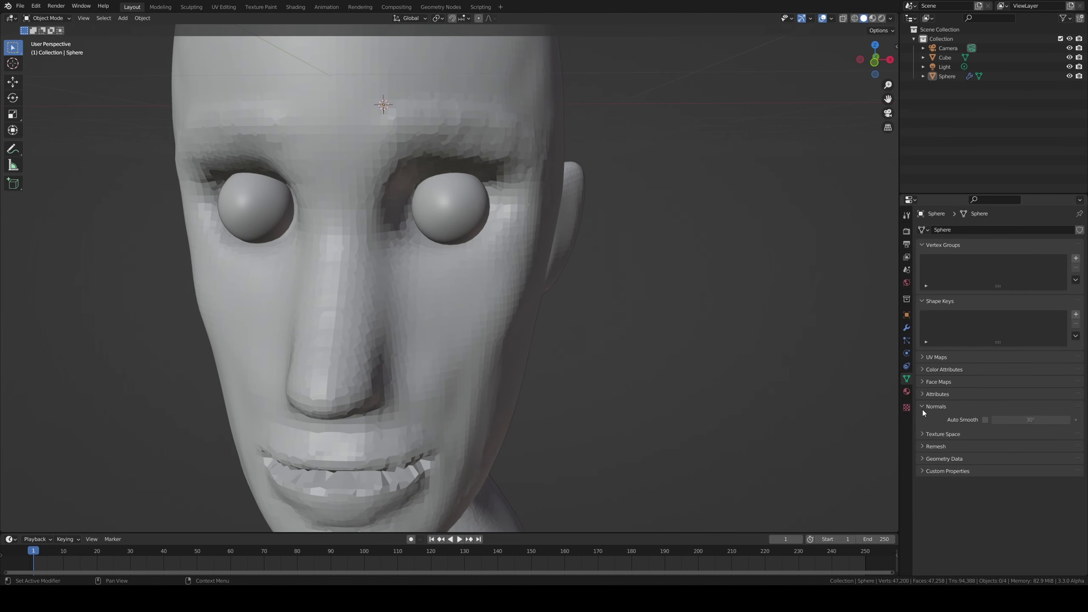
left_click(985, 419)
left_click_drag(1030, 419, 1086, 412)
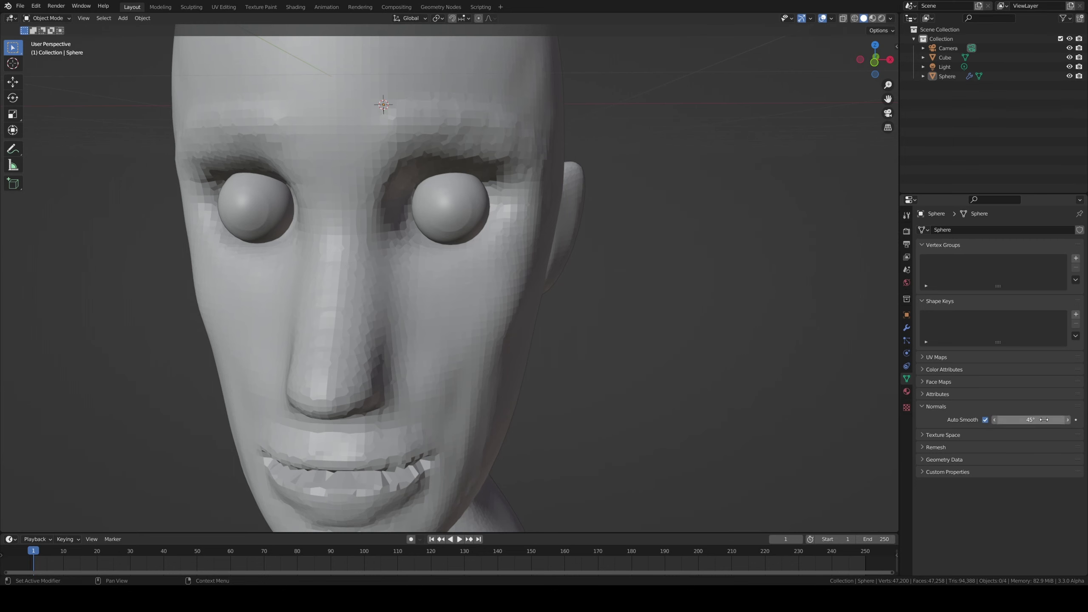
mouse_move(646, 341)
middle_mouse_down()
mouse_move(479, 329)
mouse_move(459, 263)
middle_mouse_up()
- Edge-slide the pupil loop to refine the cornea edge, then return to Object Mode
key("Tab")
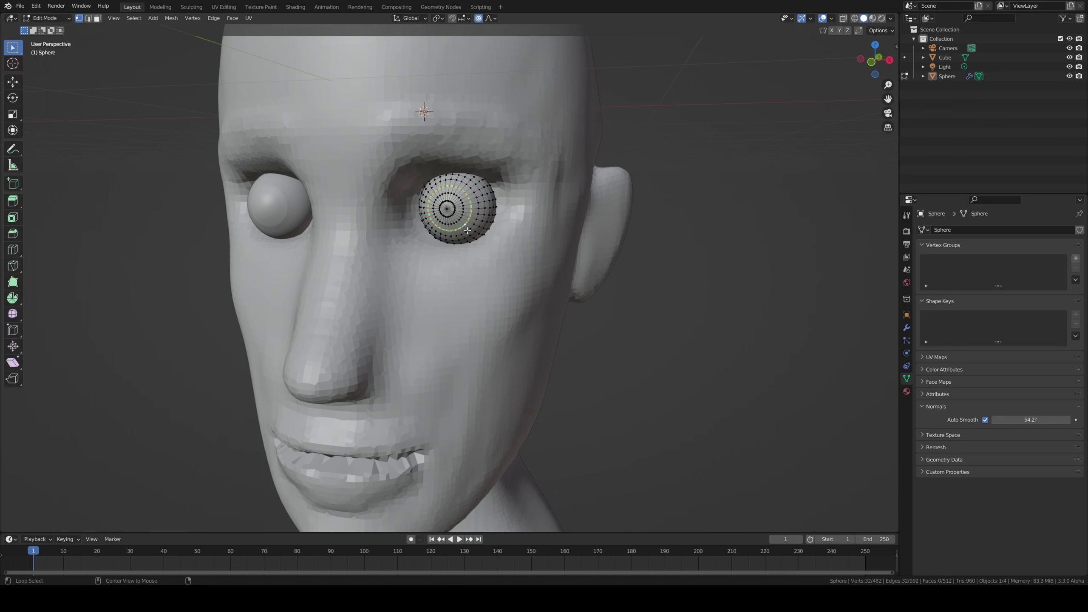
key("g")
key("g")
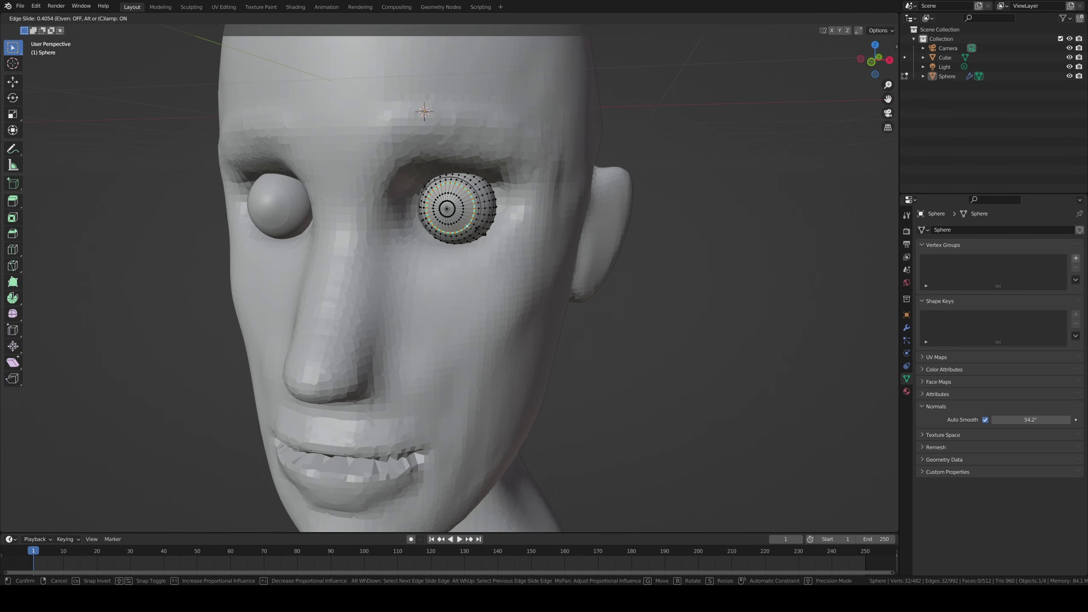
left_click(482, 233)
key("Tab")
mouse_move(484, 235)
middle_mouse_down()
mouse_move(497, 232)
mouse_move(480, 250)
middle_mouse_up()
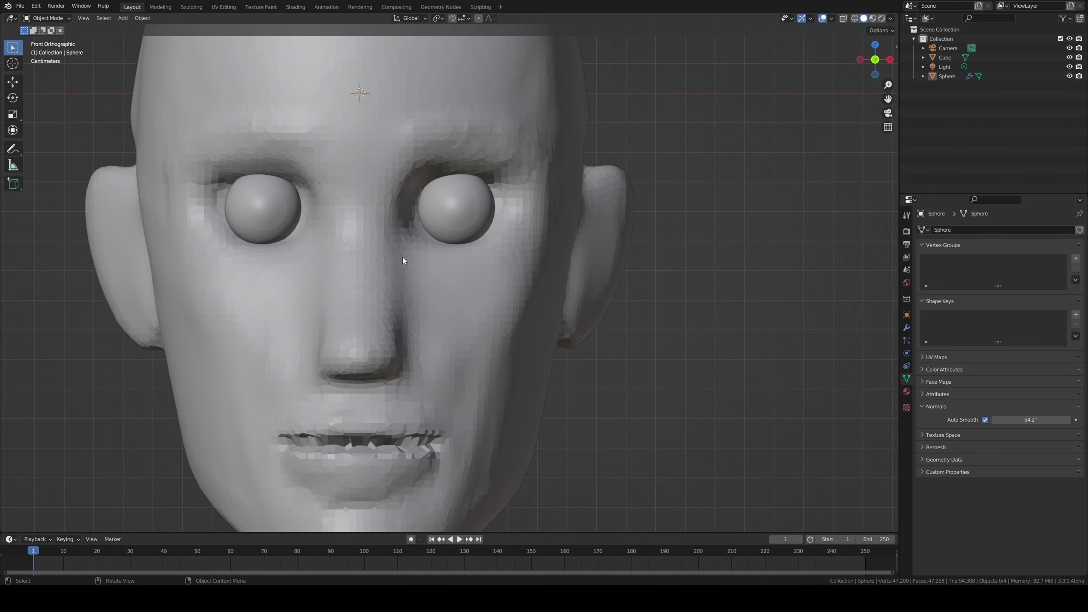
- Sculpt the head and reshape the lips with the Grab brush from the front
left_click(371, 190)
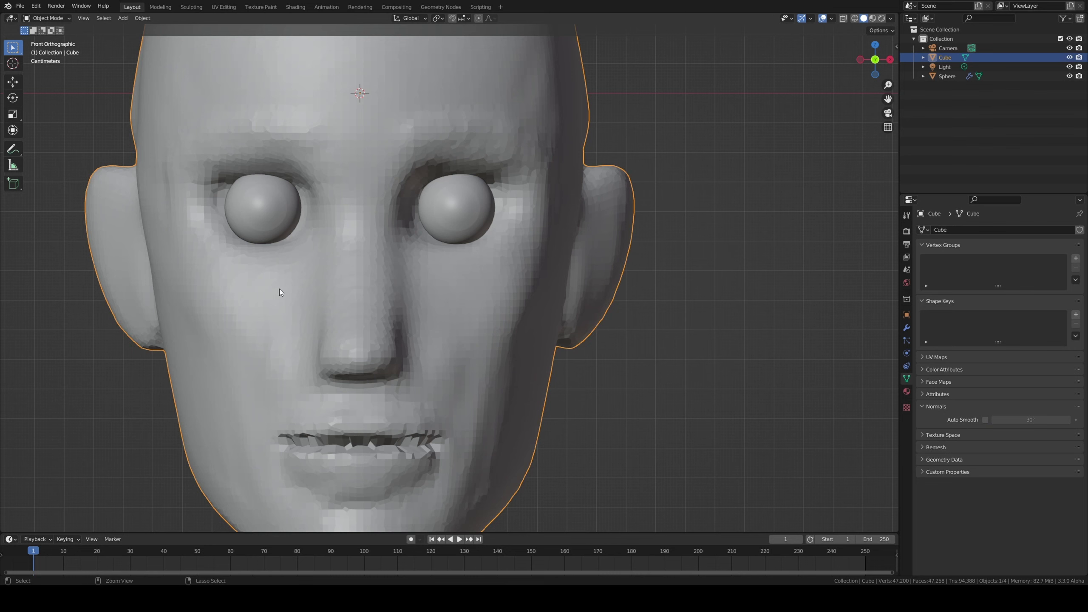
left_click(185, 7)
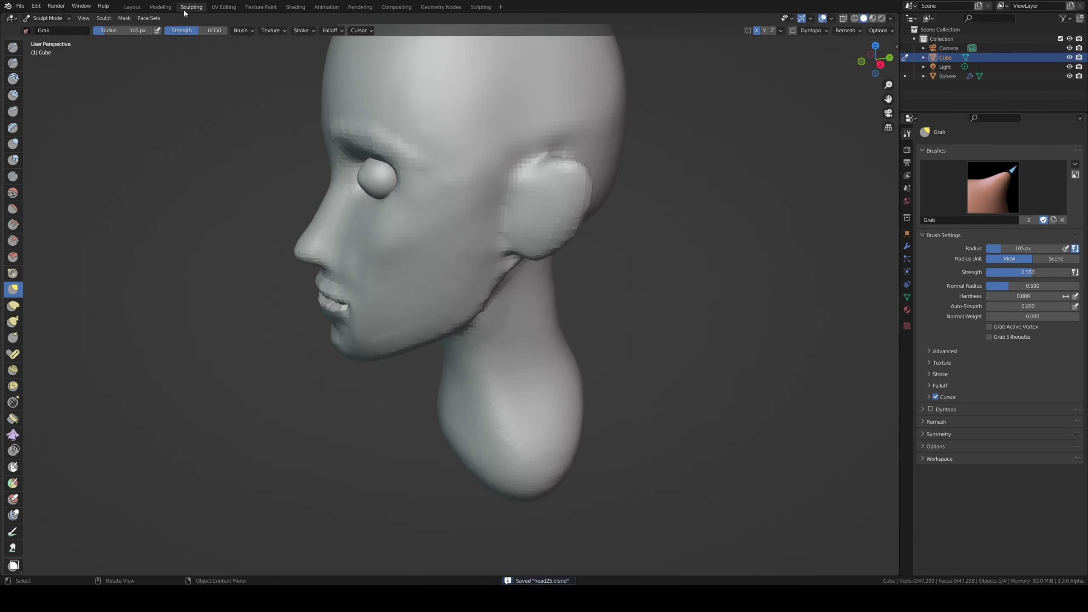
mouse_move(340, 287)
middle_mouse_down()
mouse_move(352, 304)
mouse_move(328, 279)
middle_mouse_up()
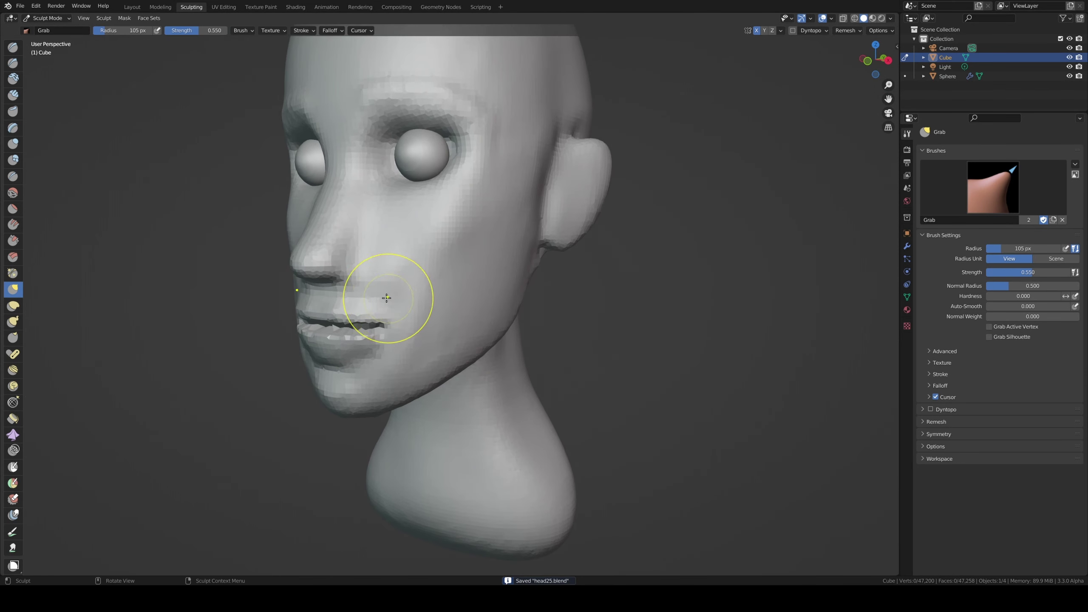
key("KP_1")
scroll(343, 234, "up", 2)
middle_click_drag(343, 234, 455, 331, "shift")
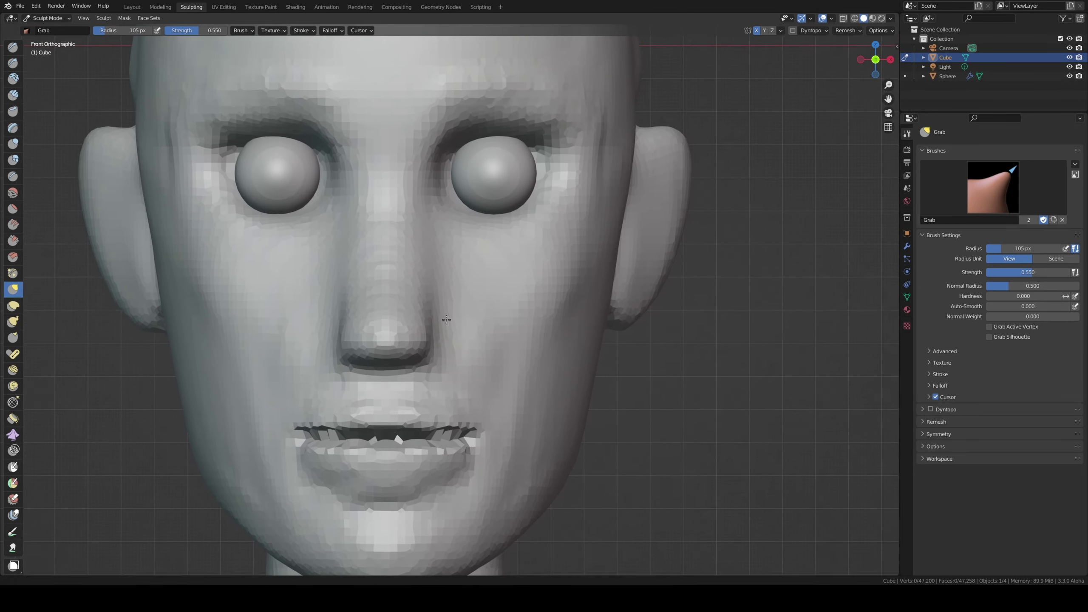
mouse_move(322, 429)
left_mouse_down()
mouse_move(308, 437)
mouse_move(445, 428)
left_mouse_up()
middle_click_drag(445, 429, 425, 389)
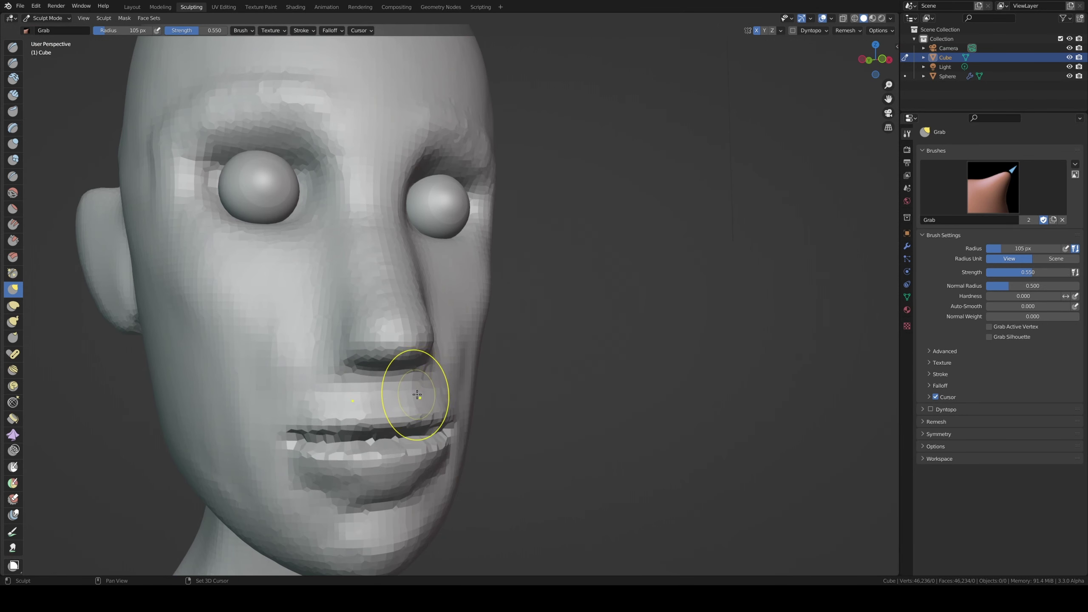
- Voxel-remesh the head twice, then start setting a finer voxel size near 0.0117 m
key("shift+r")
left_click(417, 335)
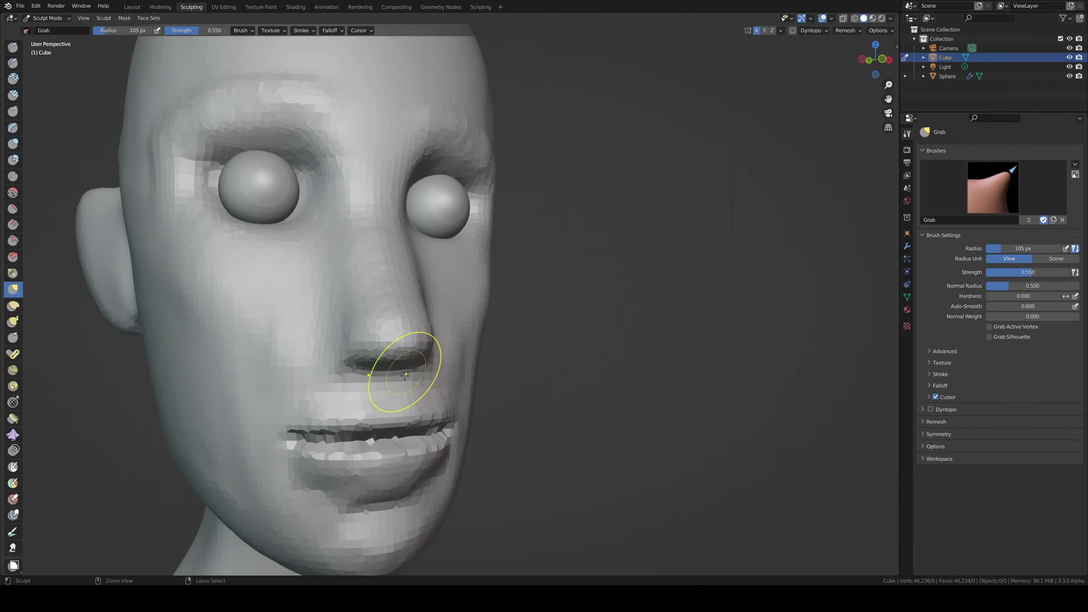
key("ctrl+r")
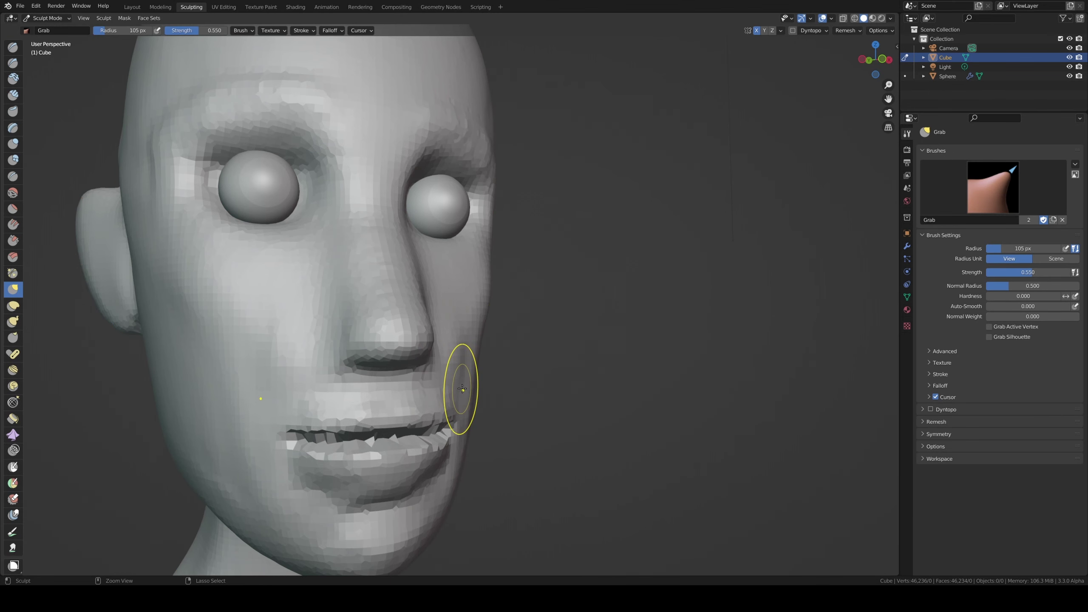
key("ctrl+r")
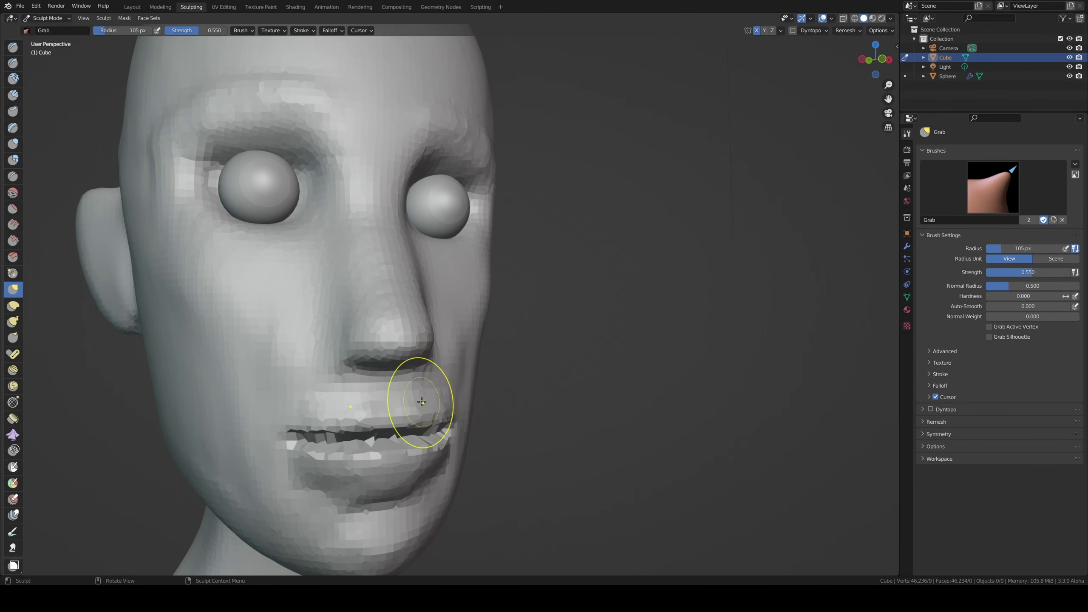
middle_click_drag(421, 402, 383, 403)
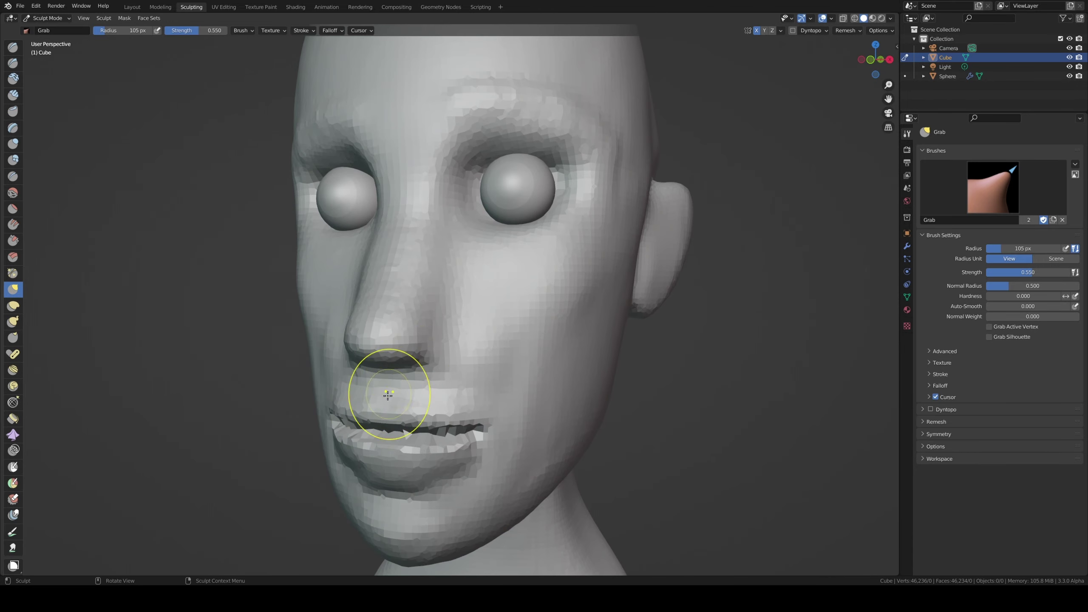
key("KP_1")
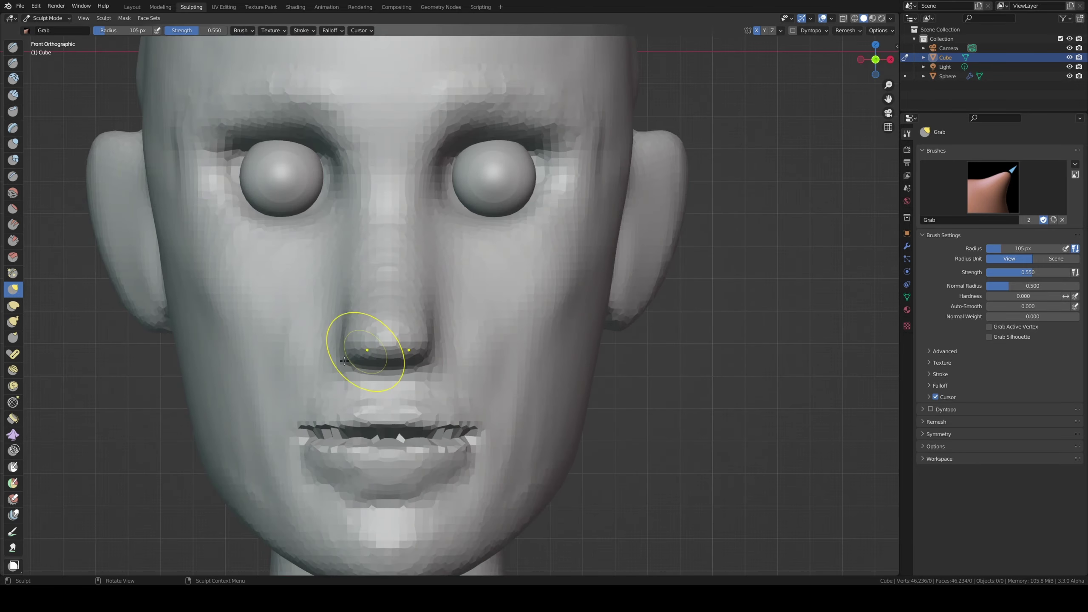
key("r")
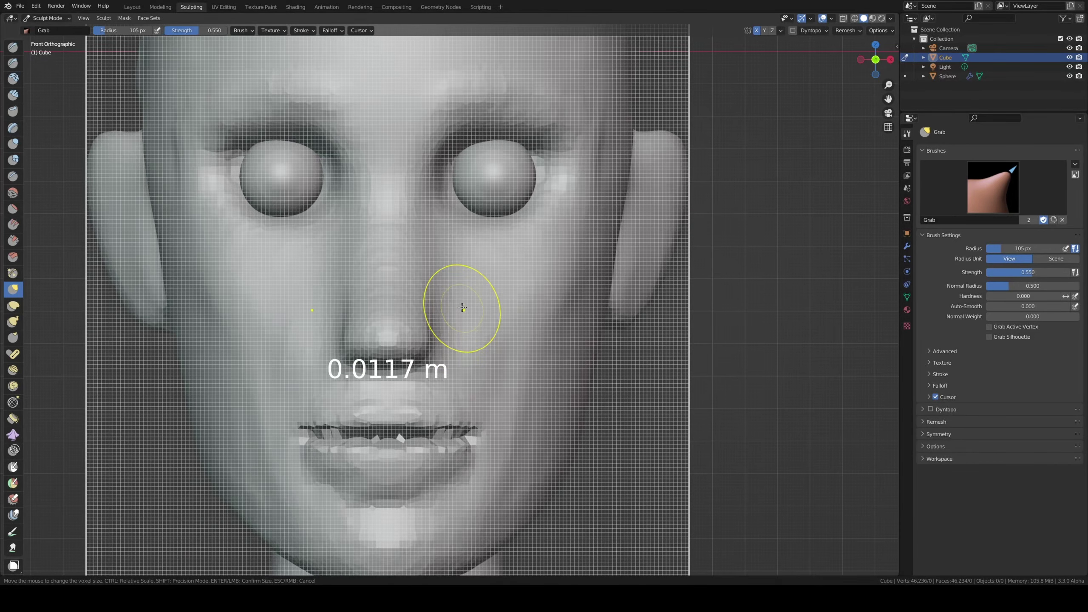
- Cancel the voxel-size overlay and enlarge the Grab brush to about 207 px
key("Escape")
middle_click_drag(412, 274, 410, 380, "shift")
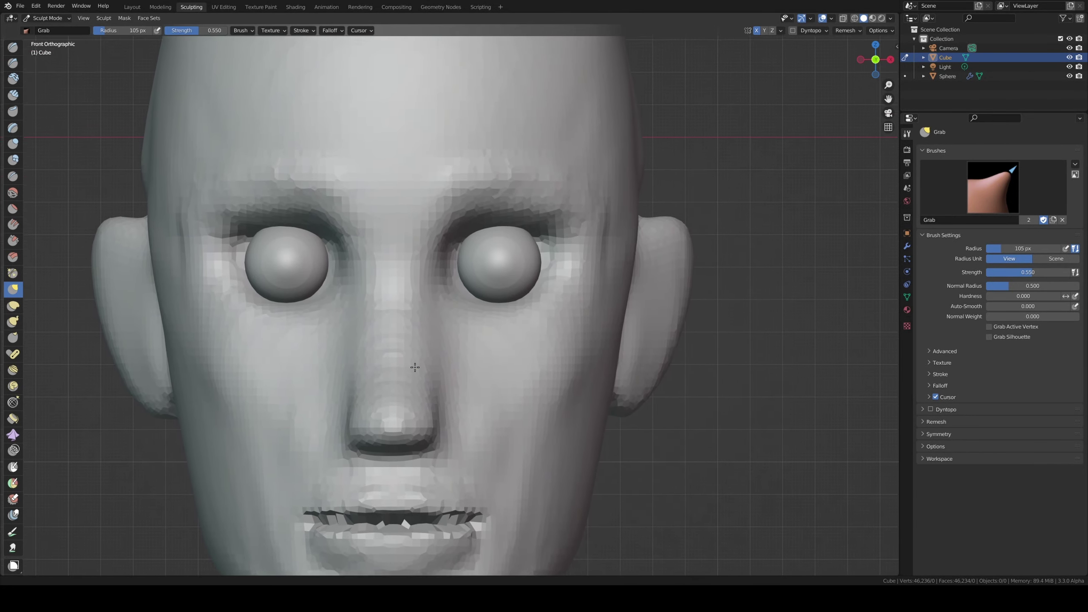
scroll(410, 380, "down", 4)
scroll(257, 278, "up", 1)
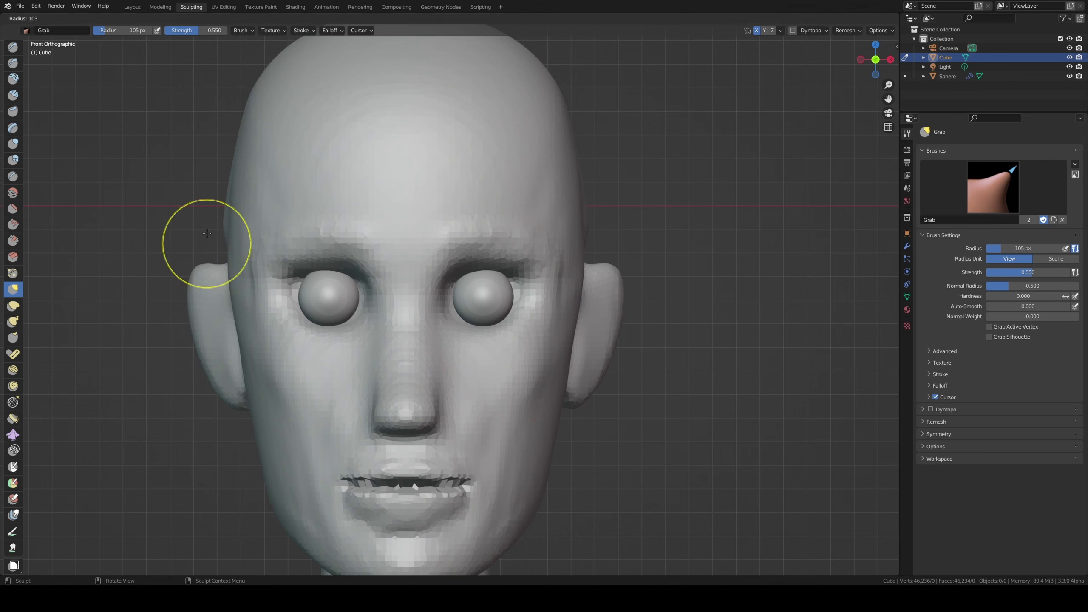
key("f")
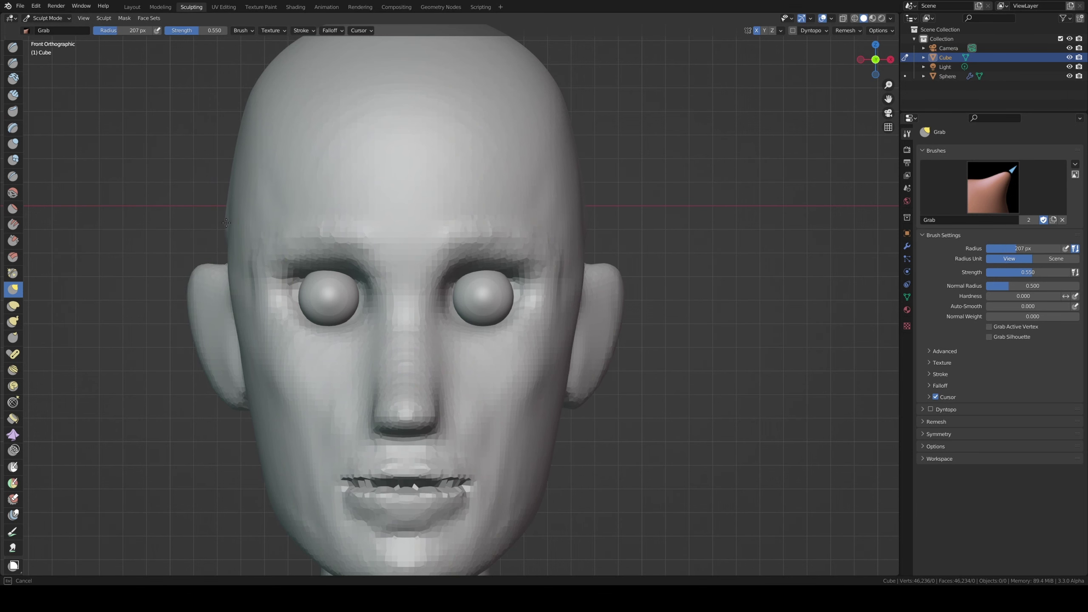
left_click(230, 222)
middle_click_drag(231, 222, 260, 243)
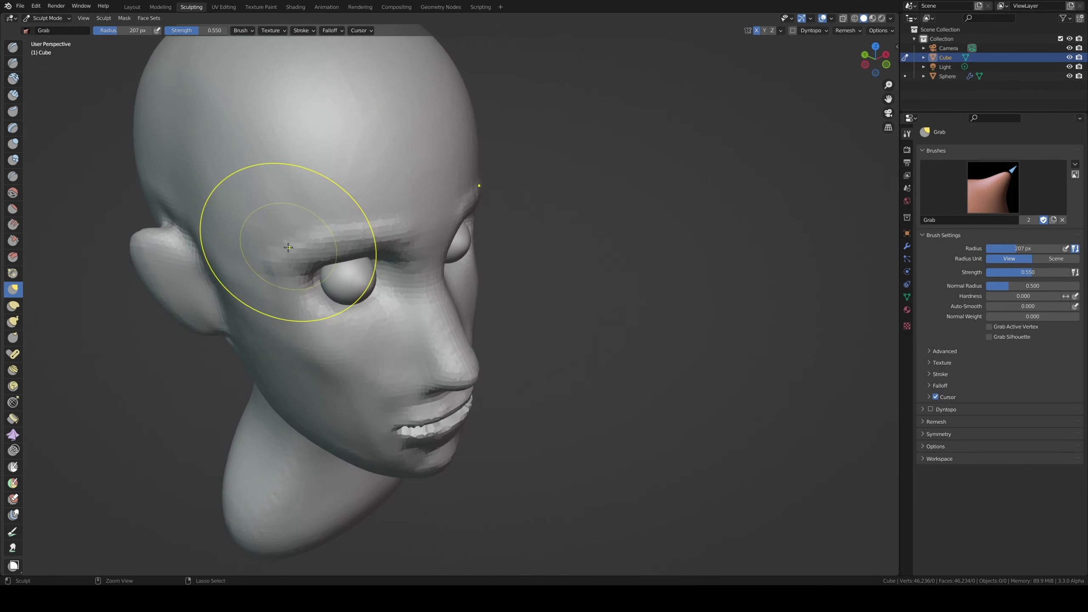
- Shrink the brush to 119 px in front view and select the Clay Strips brush
key("KP_1")
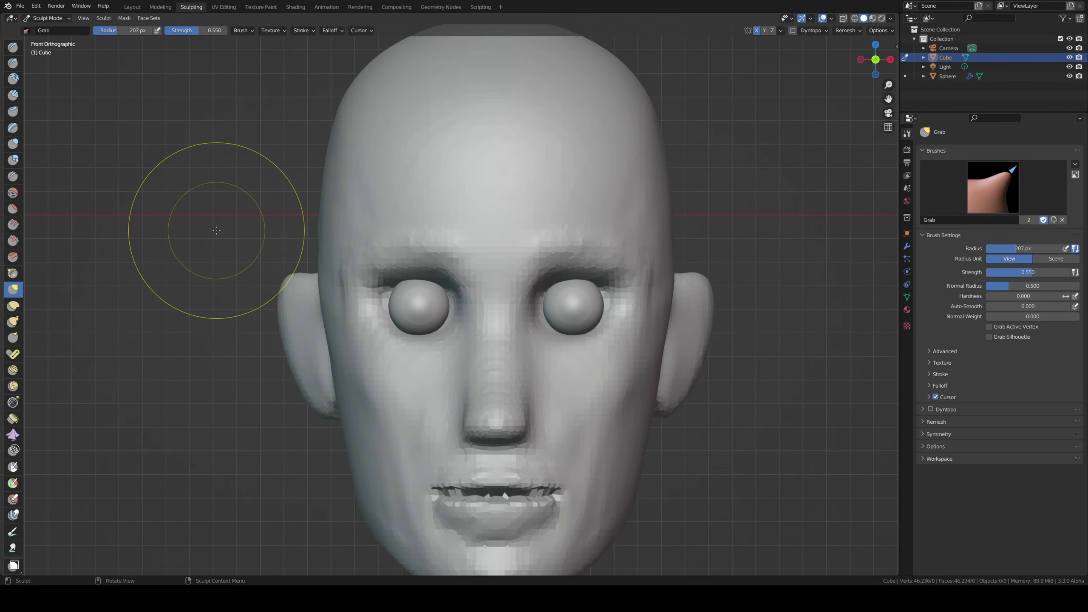
scroll(201, 295, "down", 2)
middle_click_drag(513, 454, 437, 365, "shift")
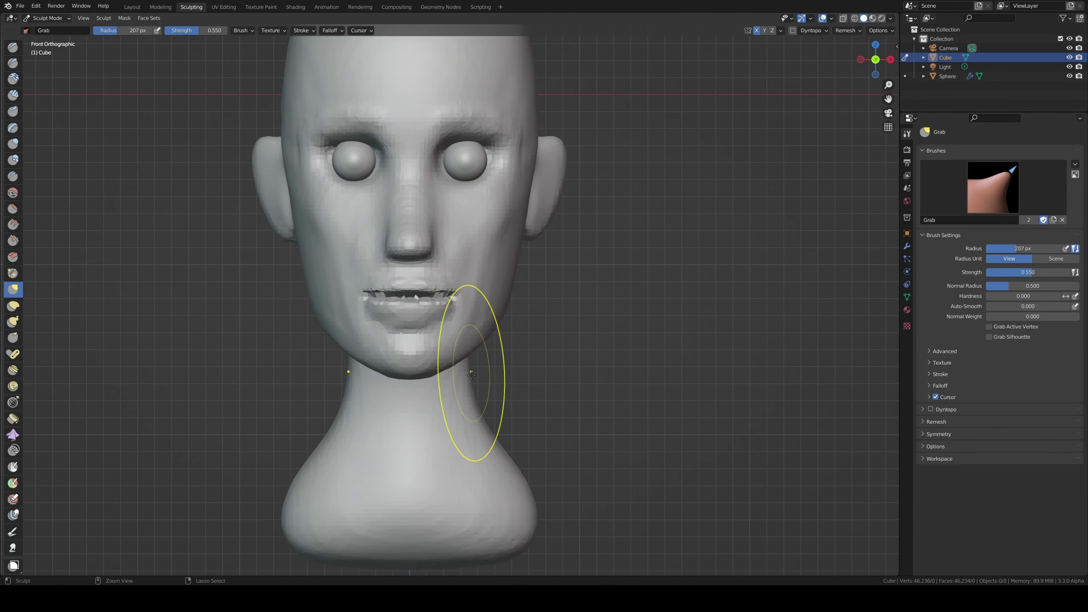
key("f")
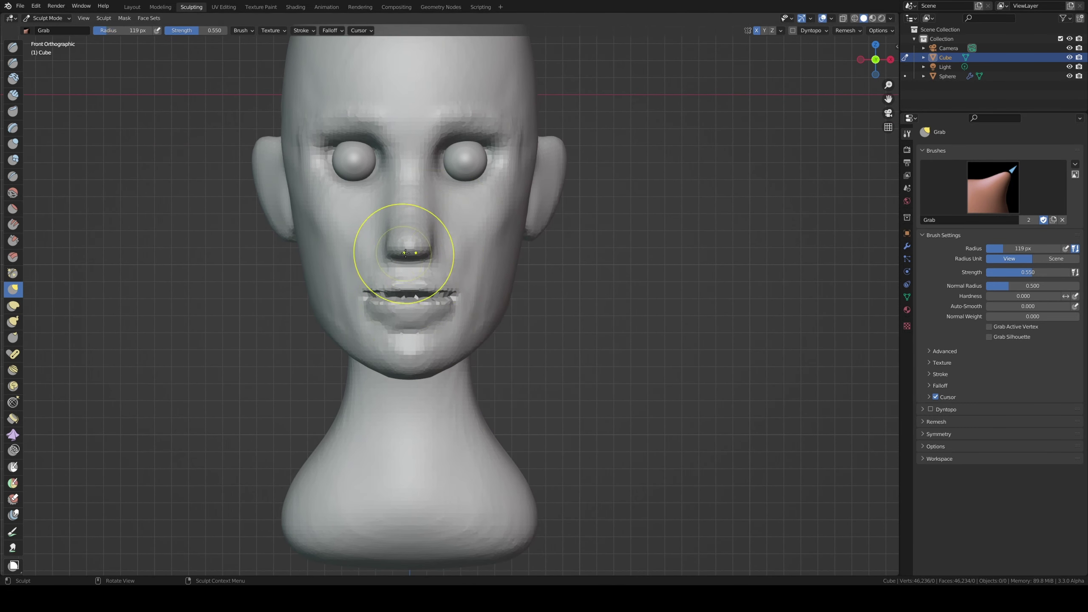
left_click(463, 253)
middle_click_drag(463, 252, 433, 347, "shift")
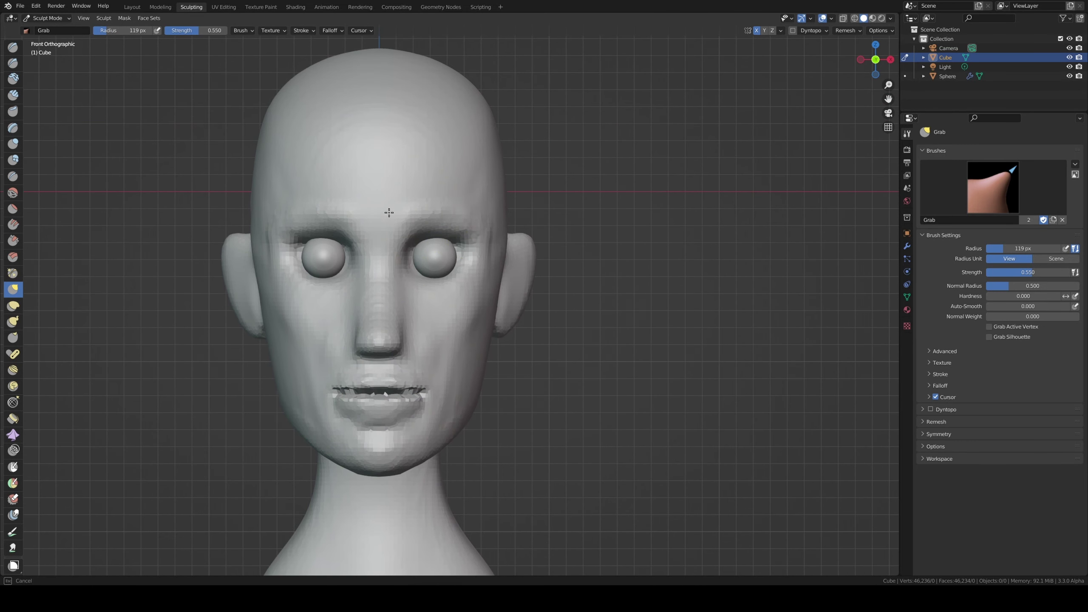
scroll(401, 218, "up", 4)
middle_click_drag(400, 219, 424, 257, "shift")
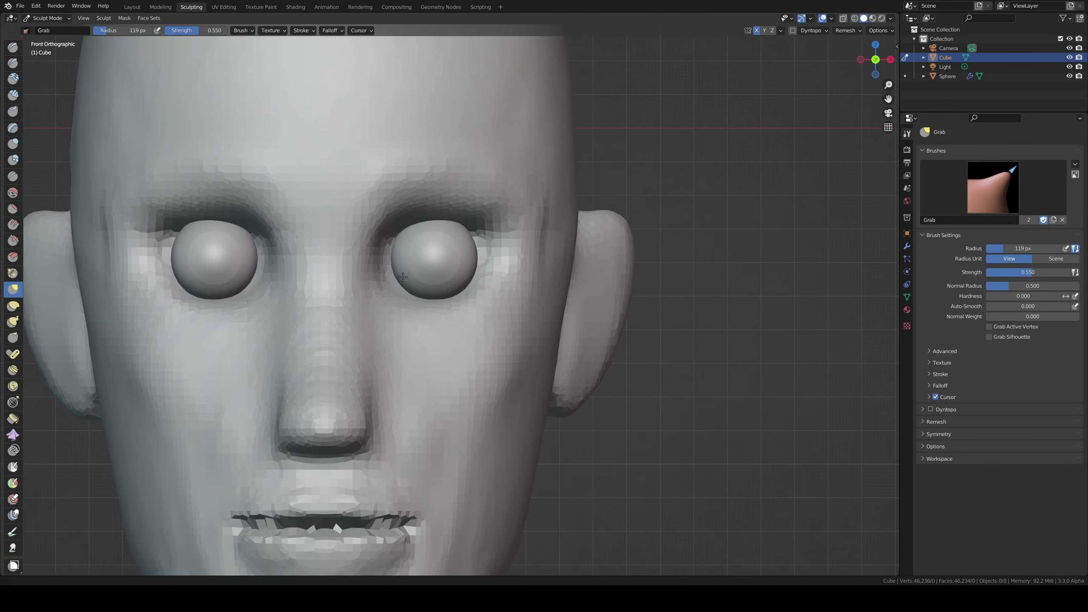
left_click(13, 95)
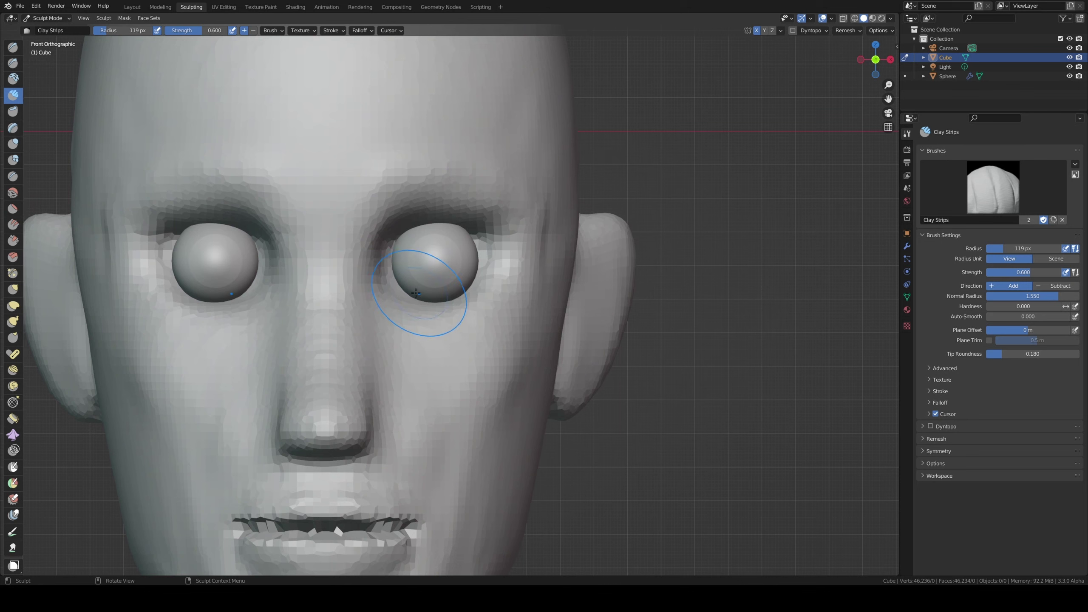
- Set Clay Strips to 68 px and build clay around the eye socket and upper lid
key("f")
left_click(391, 291)
mouse_move(388, 307)
left_mouse_down()
mouse_move(445, 290)
mouse_move(437, 267)
left_mouse_up()
middle_click_drag(436, 267, 438, 265)
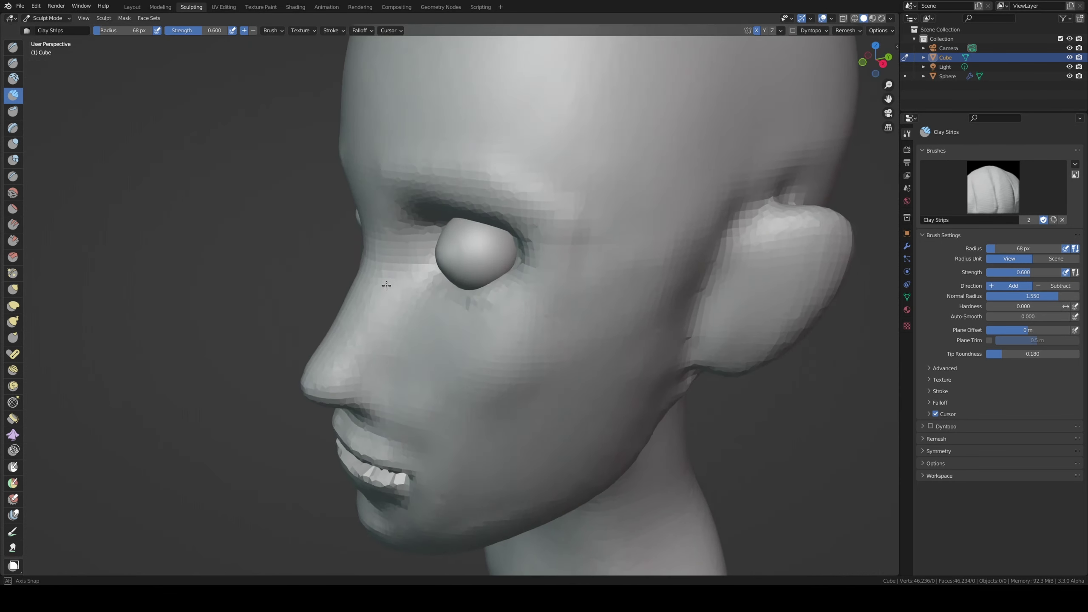
left_click_drag(457, 288, 476, 281)
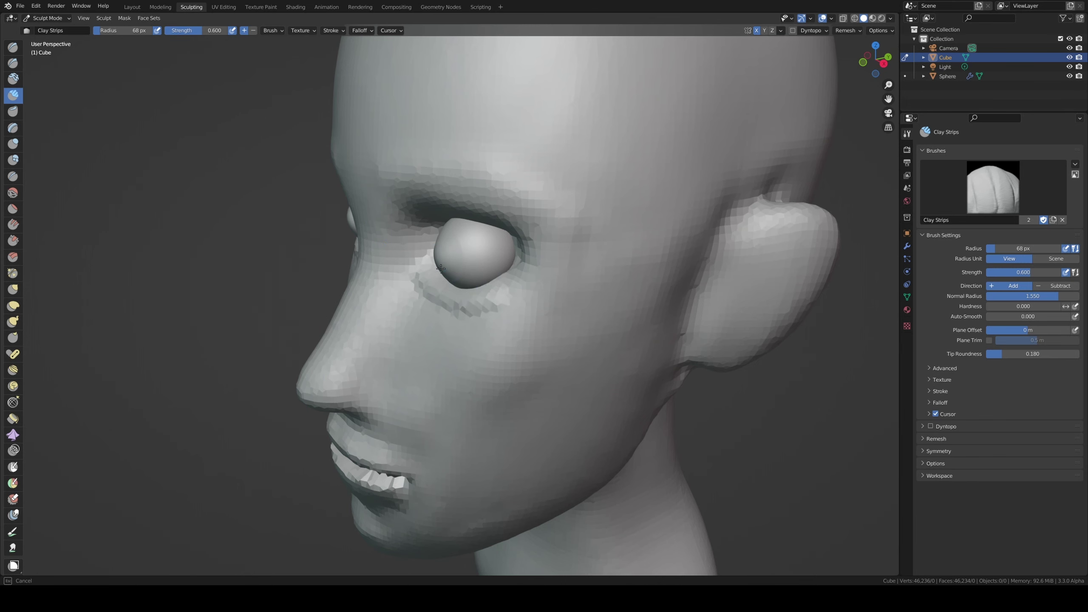
middle_click_drag(475, 281, 451, 232)
mouse_move(451, 232)
left_mouse_down()
mouse_move(469, 223)
mouse_move(508, 237)
mouse_move(473, 233)
mouse_move(492, 225)
left_mouse_up()
- Shape the upper eyelid, outer eye corner and lower eyelid from the front
key("KP_1")
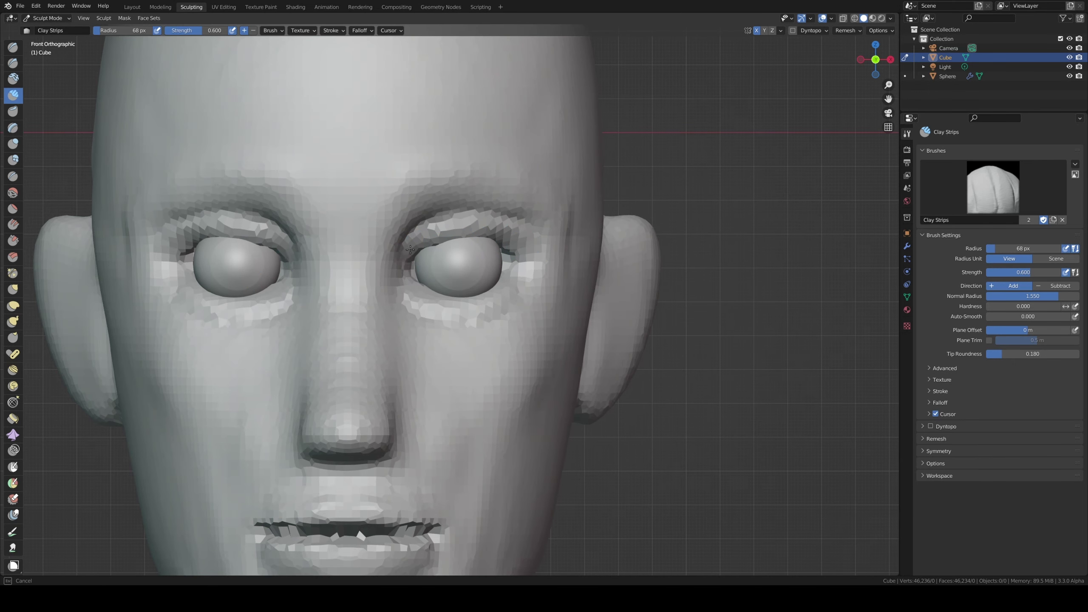
mouse_move(440, 244)
left_mouse_down()
mouse_move(517, 257)
mouse_move(482, 290)
mouse_move(423, 276)
left_mouse_up()
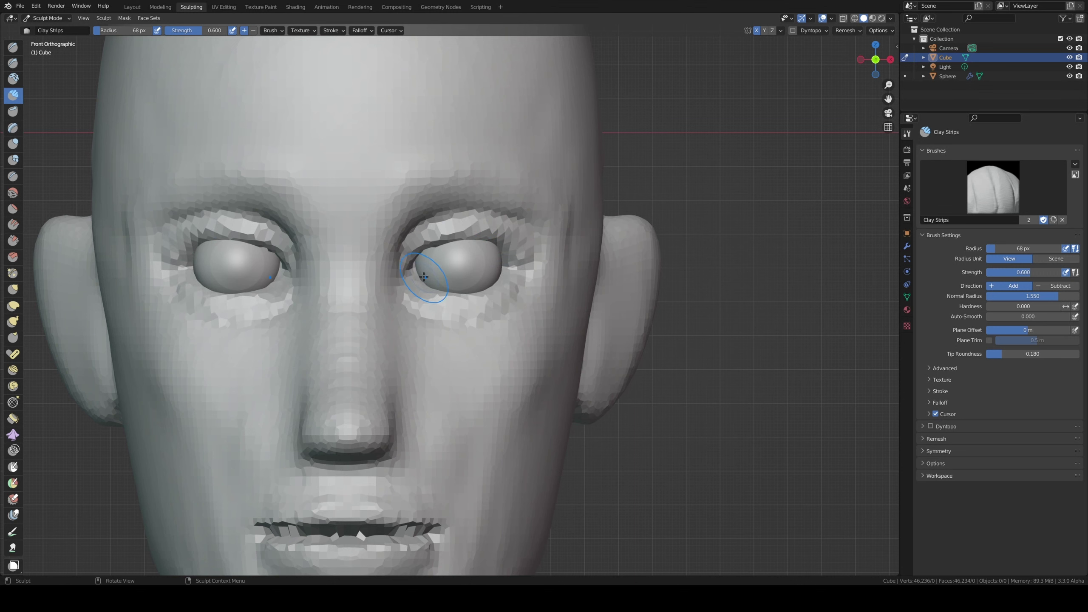
mouse_move(495, 276)
left_mouse_down()
mouse_move(454, 290)
mouse_move(425, 279)
left_mouse_up()
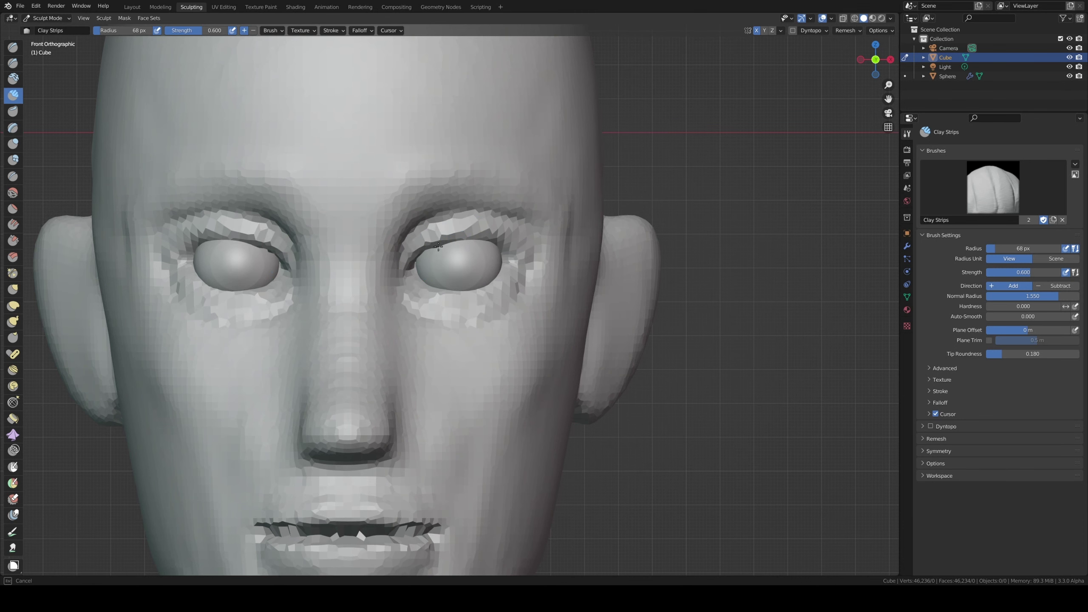
left_click_drag(438, 246, 471, 236)
middle_click_drag(472, 236, 424, 248)
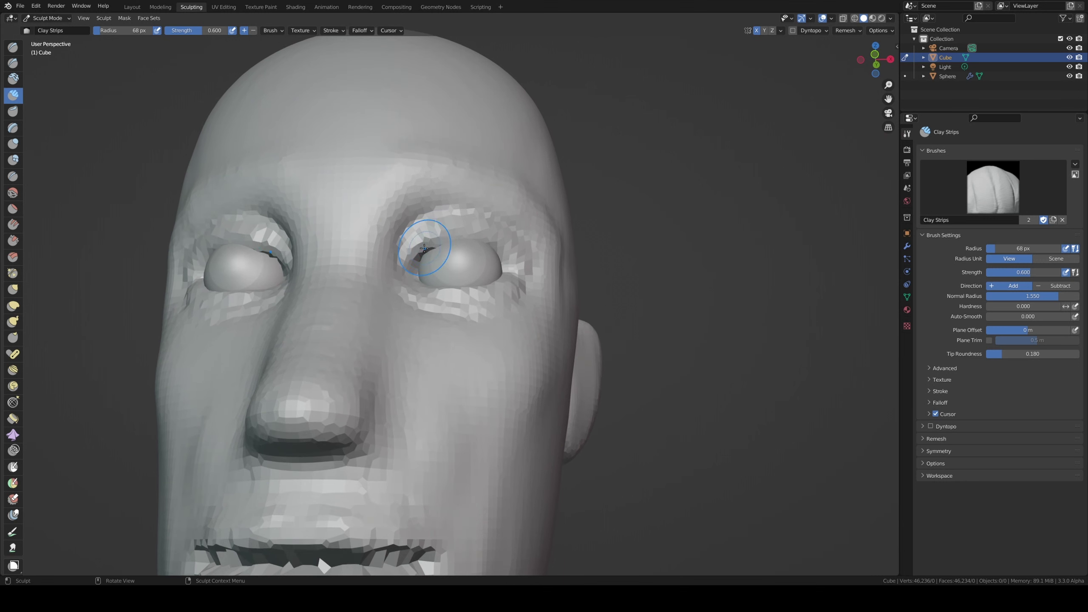
left_click_drag(420, 256, 496, 243)
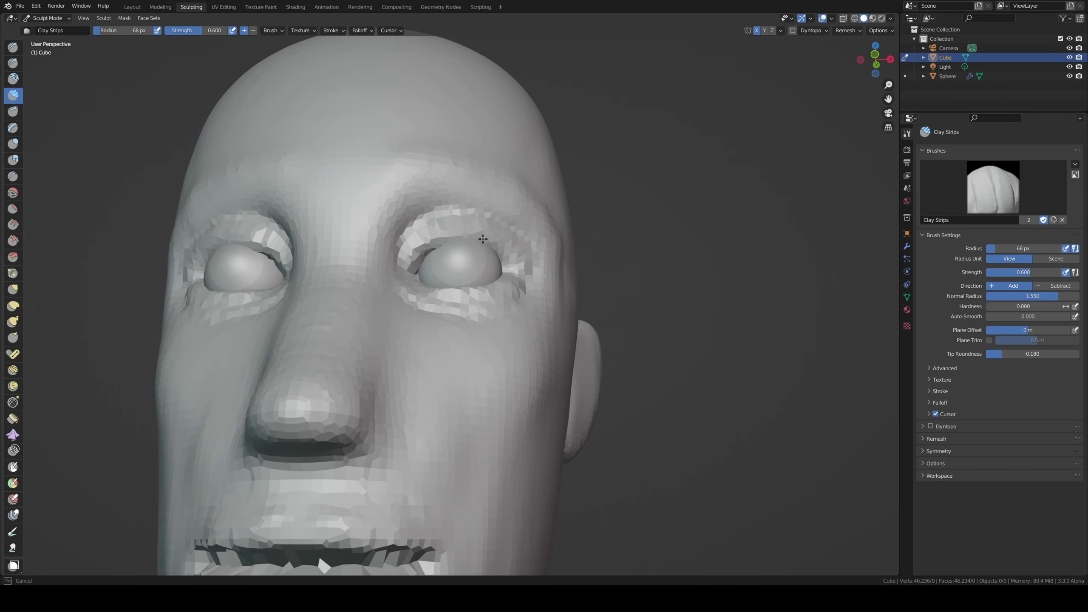
key("KP_1")
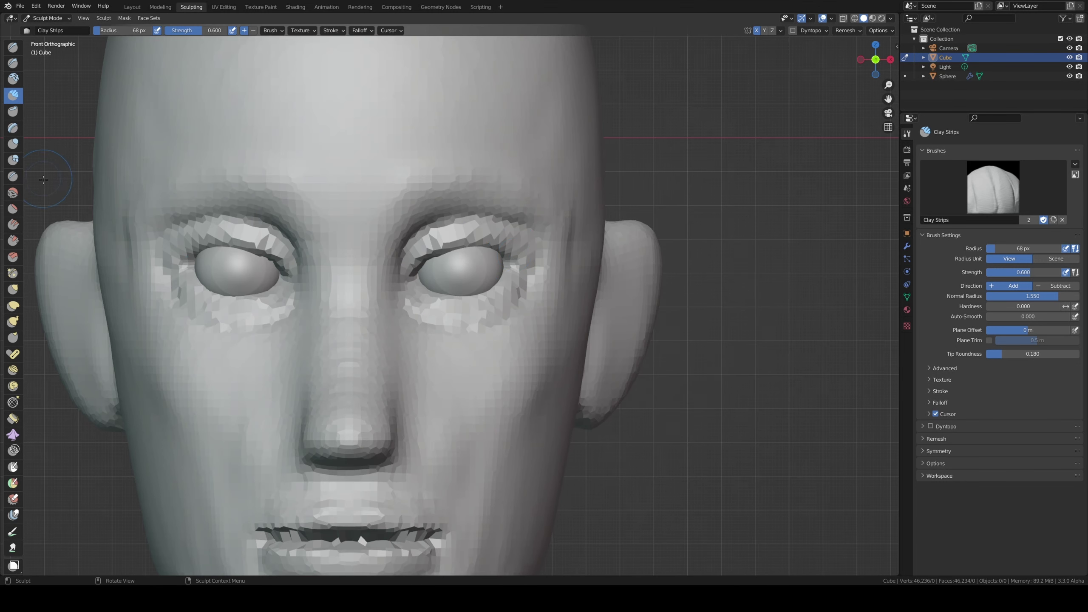
- Undo the last eyelid stroke and switch to the right side view
key("ctrl+z")
key("ctrl+shift+z")
key("ctrl+z")
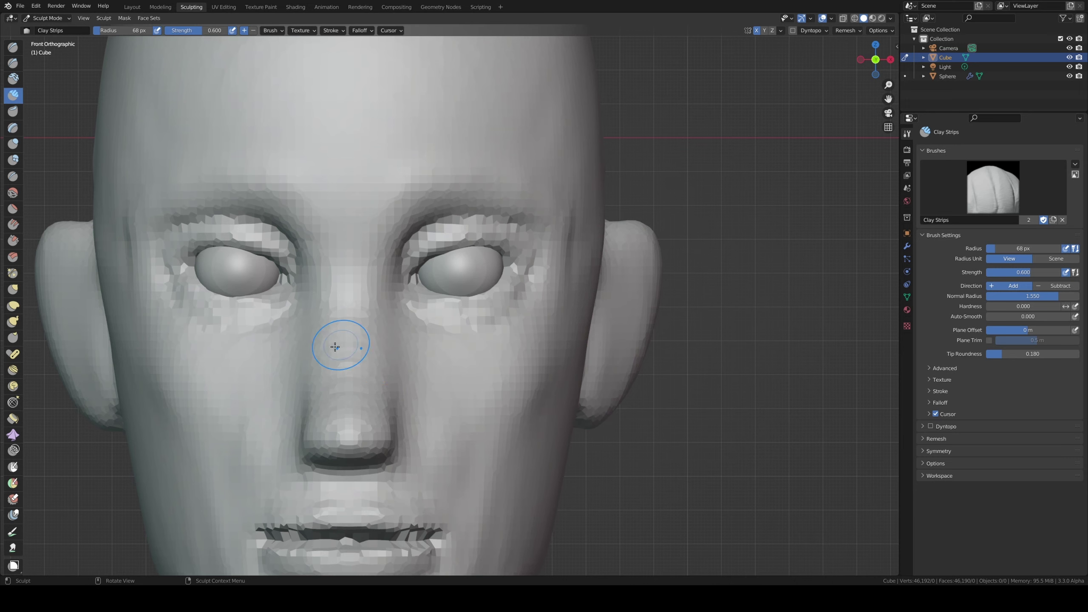
middle_click_drag(357, 260, 286, 255)
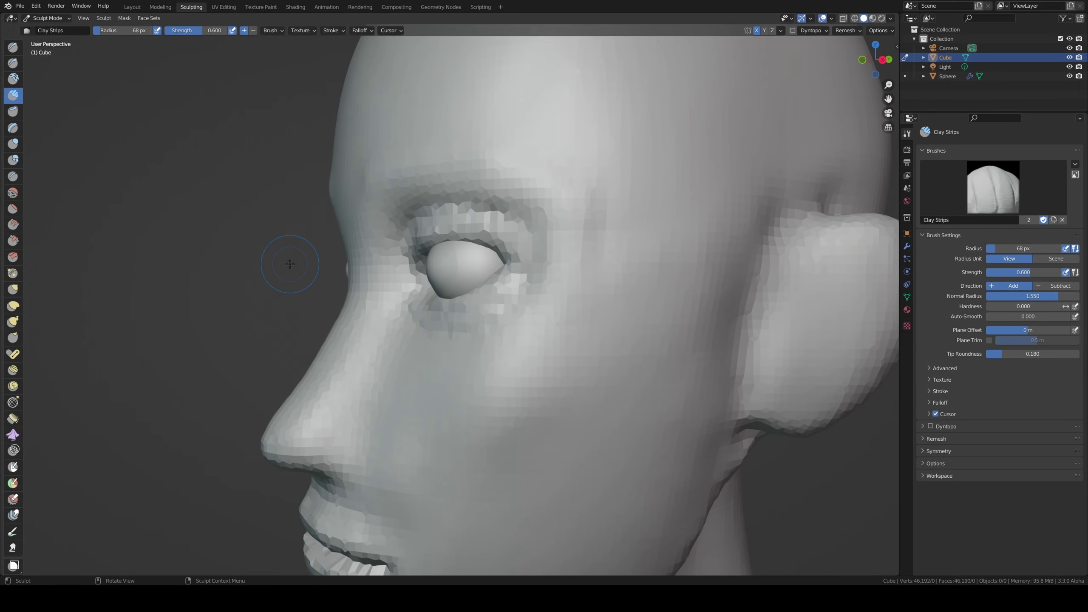
scroll(286, 255, "up", 2)
scroll(290, 264, "up", 2)
key("KP_3")
- Switch to the Grab brush at 217 px and pull the nose tip into shape
scroll(342, 283, "down", 3)
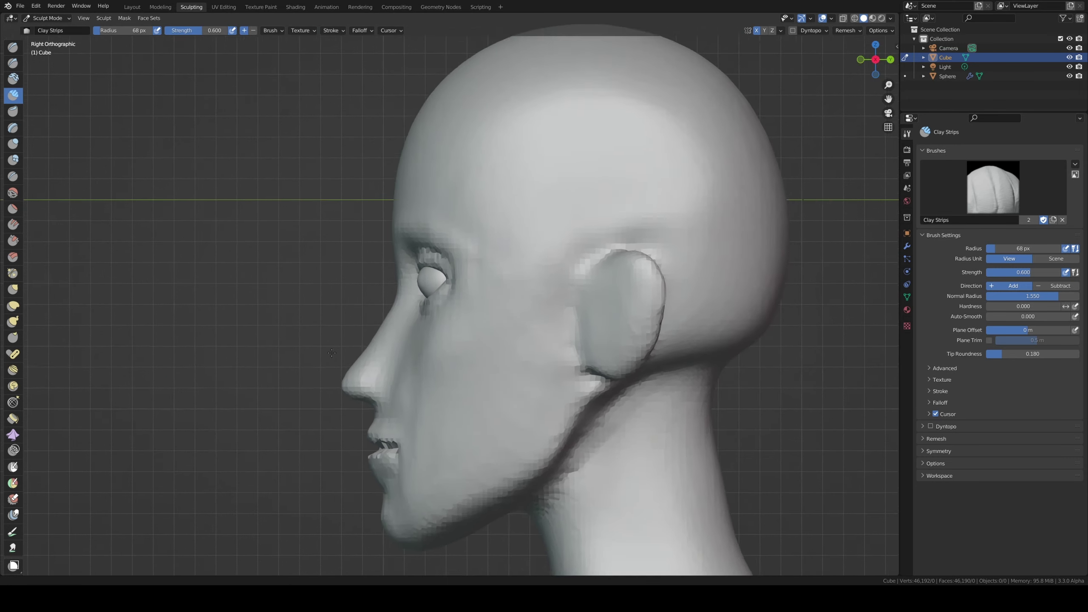
scroll(393, 304, "down", 2)
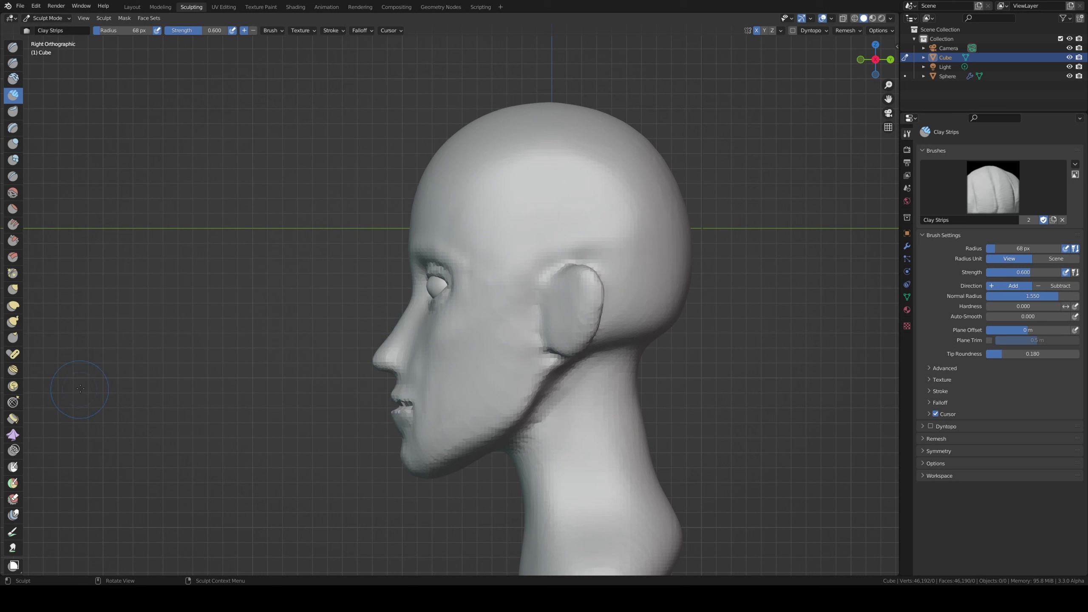
left_click(13, 289)
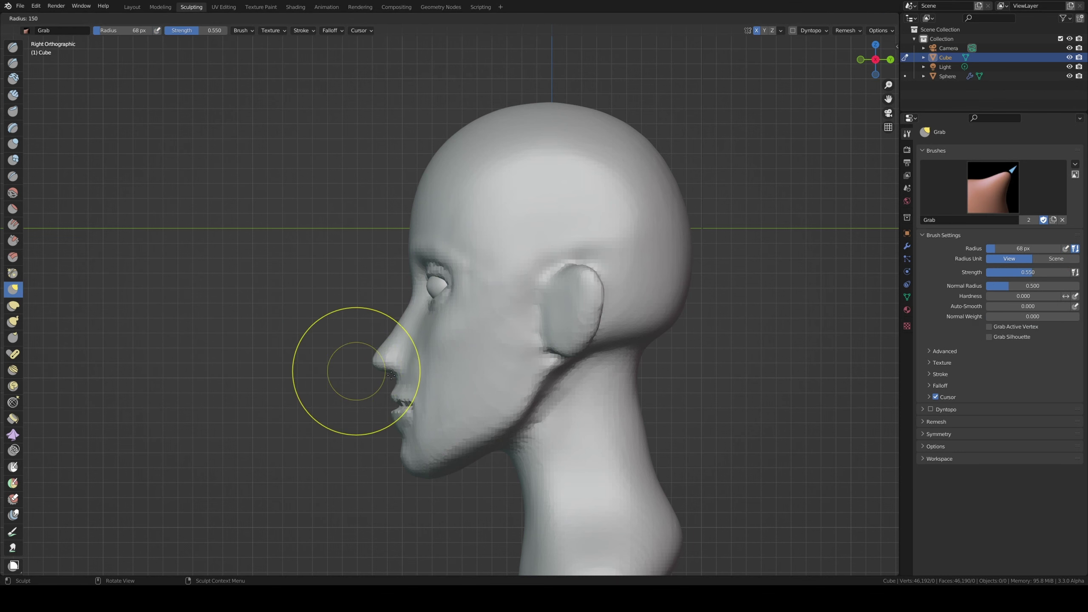
key("f")
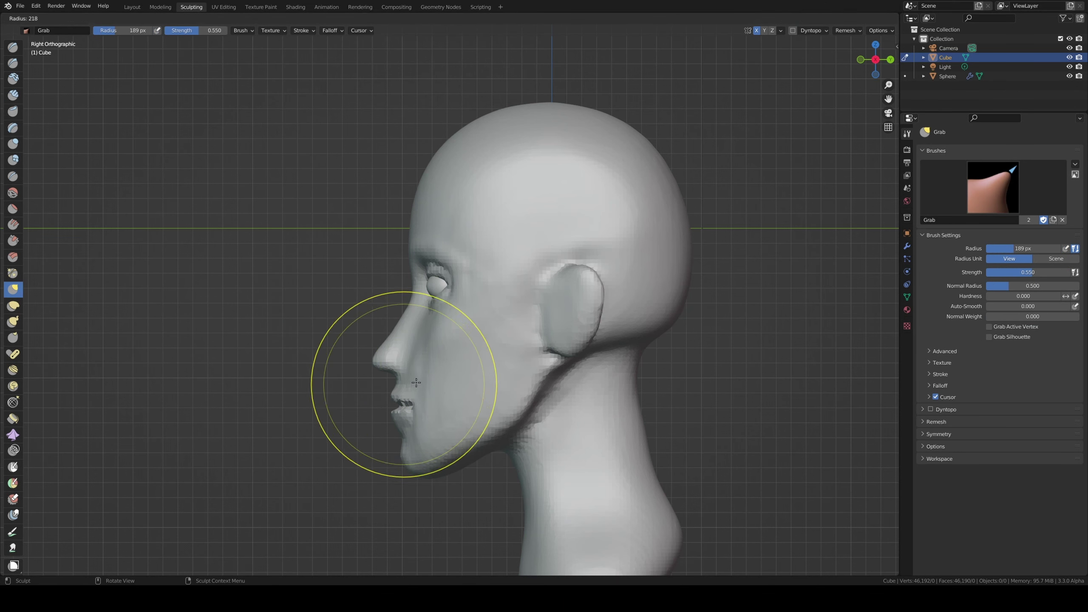
left_click(392, 406)
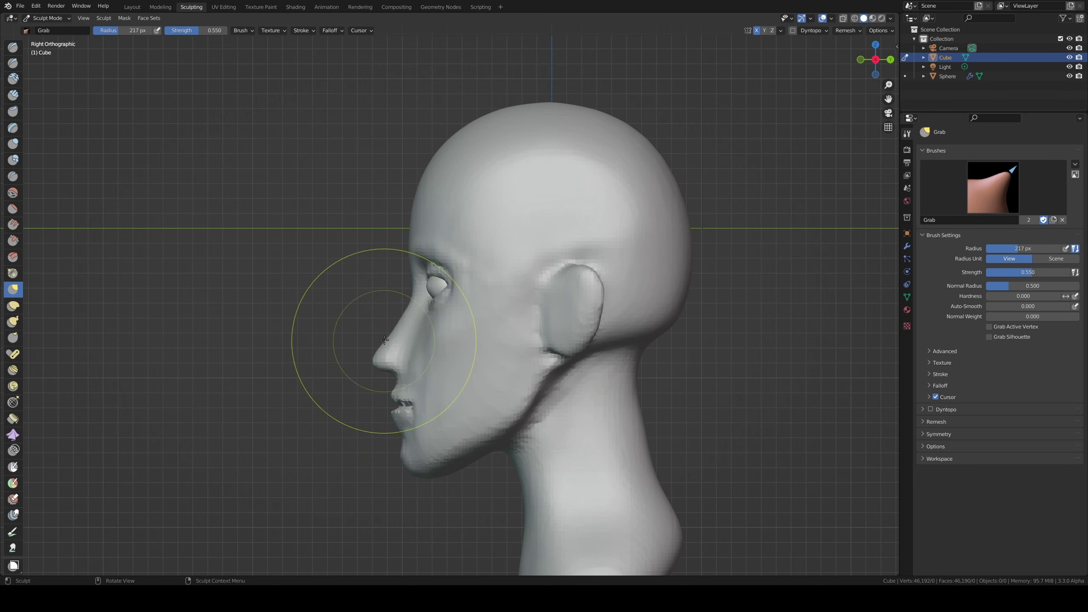
left_click_drag(386, 363, 386, 369)
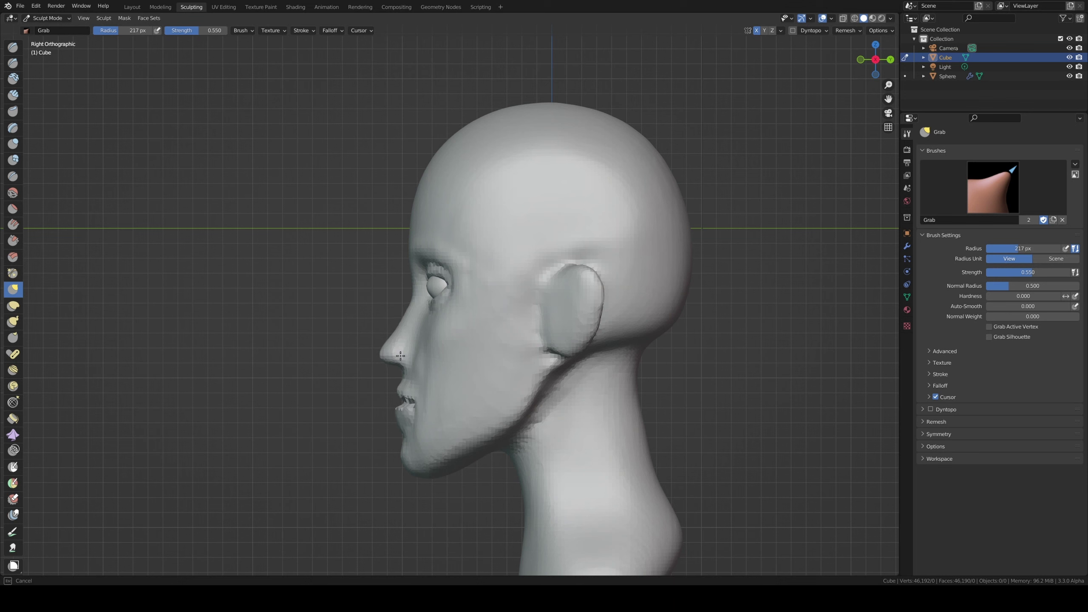
left_click_drag(400, 353, 388, 352)
- Resize the brush and reshape the upper lip and upper nose
key("f")
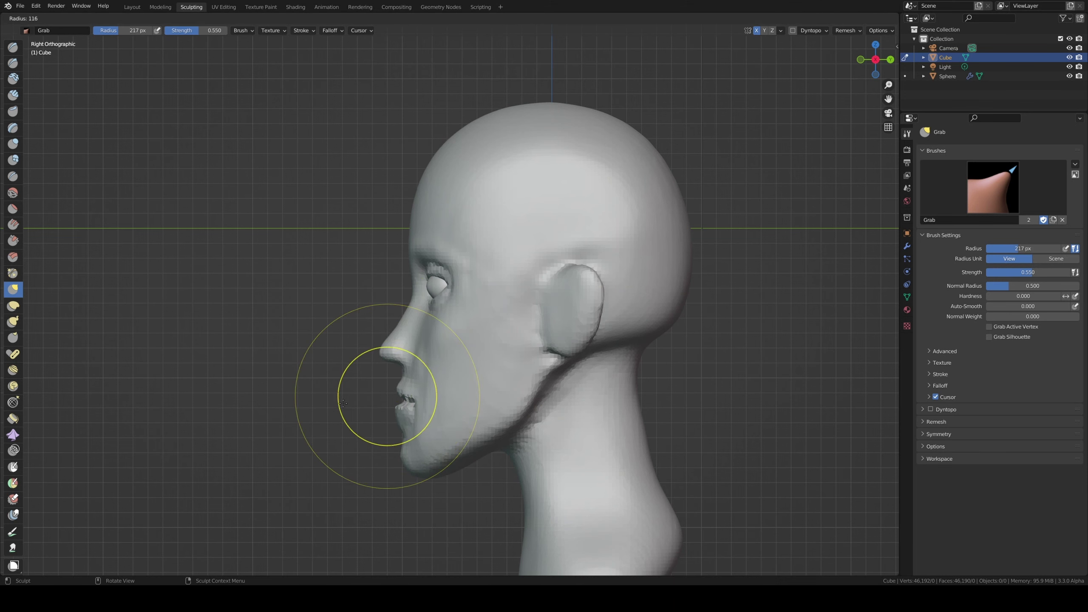
left_click(394, 428)
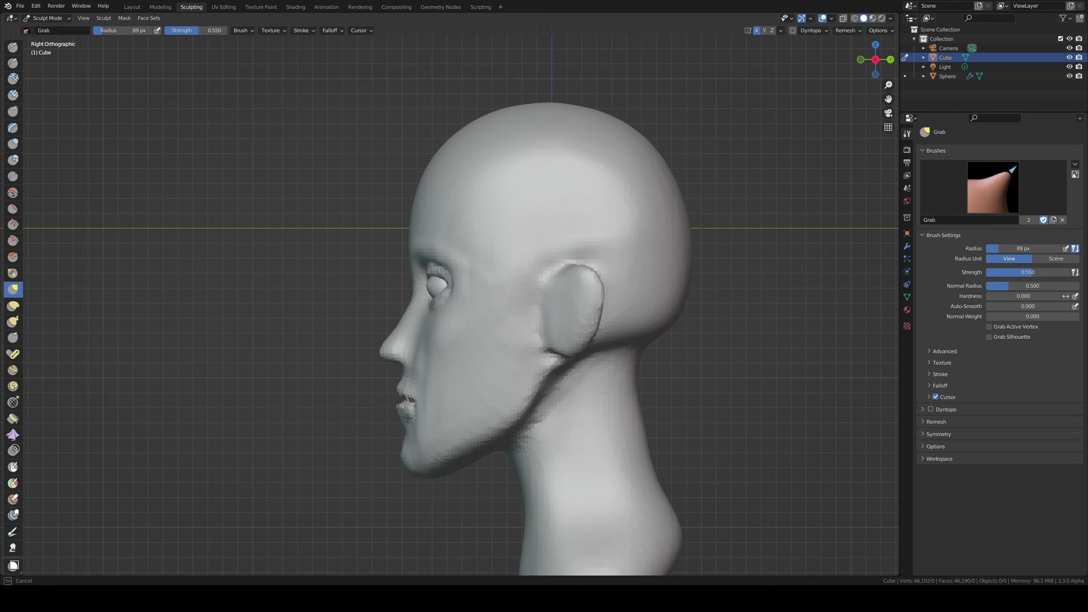
left_click_drag(403, 391, 403, 389)
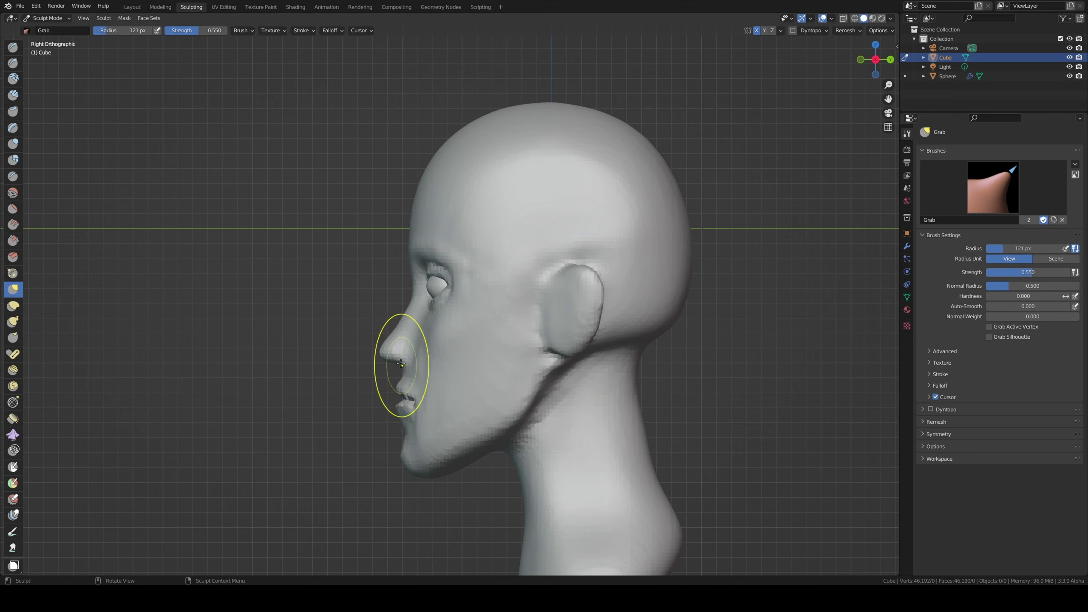
key("f")
left_click(392, 314)
key("f")
left_click(389, 304)
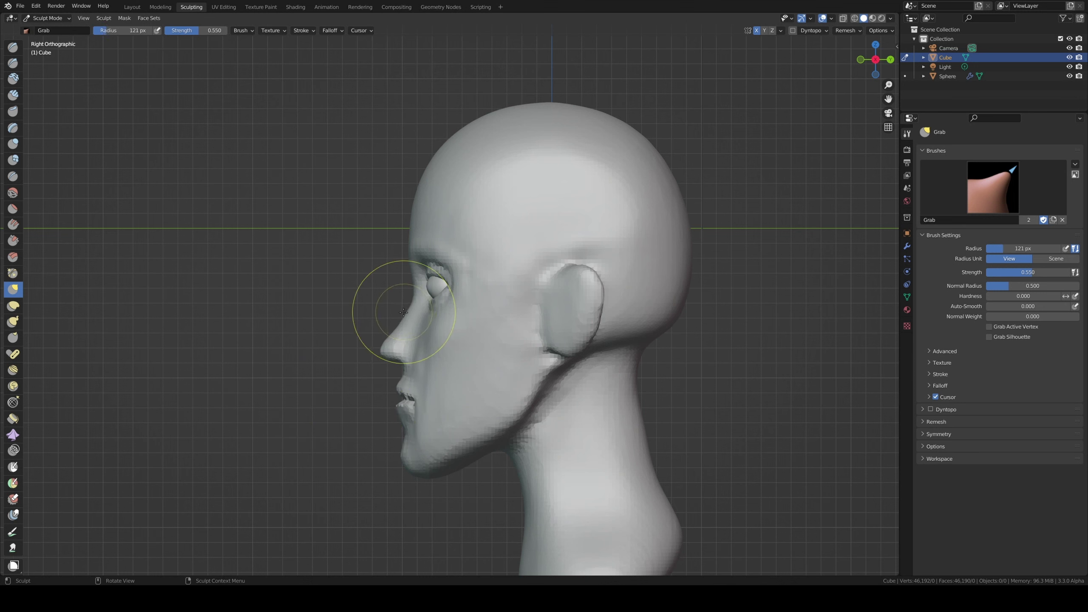
mouse_move(393, 308)
left_mouse_down()
mouse_move(407, 317)
mouse_move(388, 316)
mouse_move(411, 292)
left_mouse_up()
- Enlarge the brush and pull the mouth area and lips into shape
key("f")
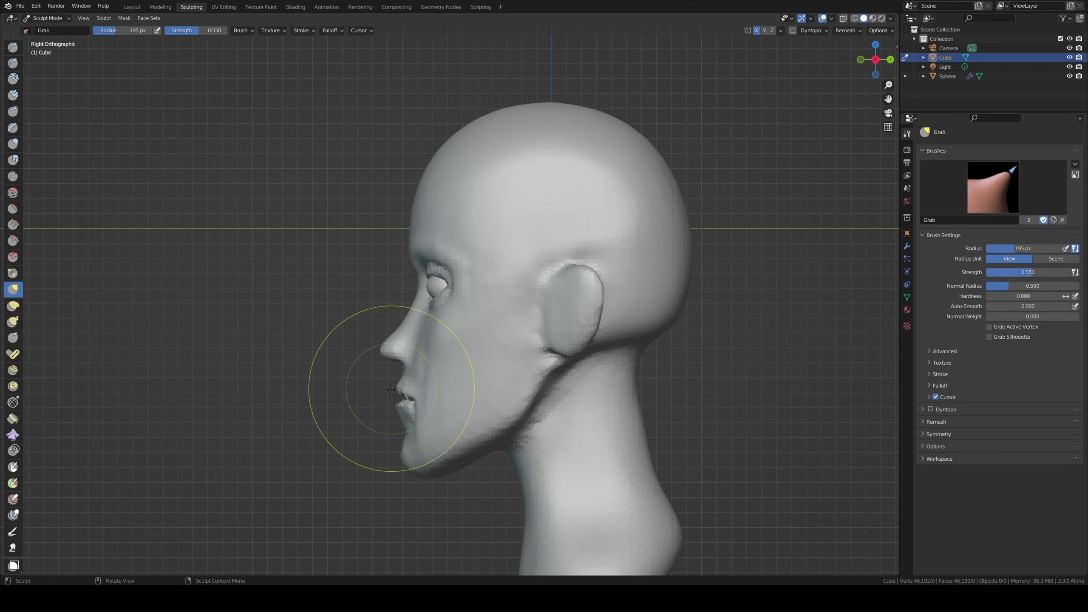
left_click(392, 384)
key("f")
left_click(398, 377)
left_click_drag(398, 377, 394, 373)
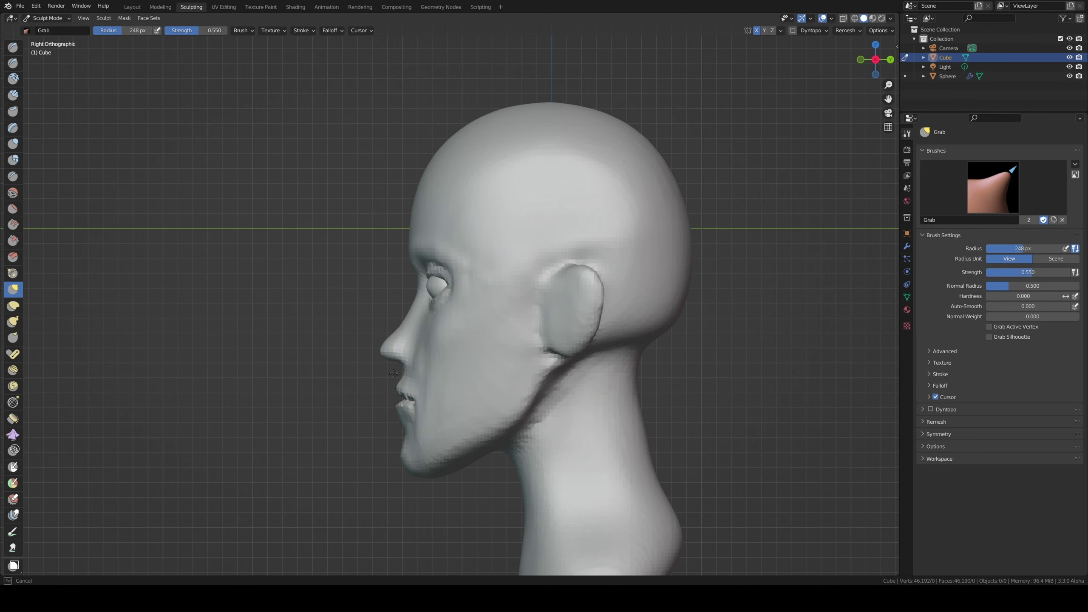
key("f")
left_click(402, 378)
left_click_drag(405, 373, 407, 370)
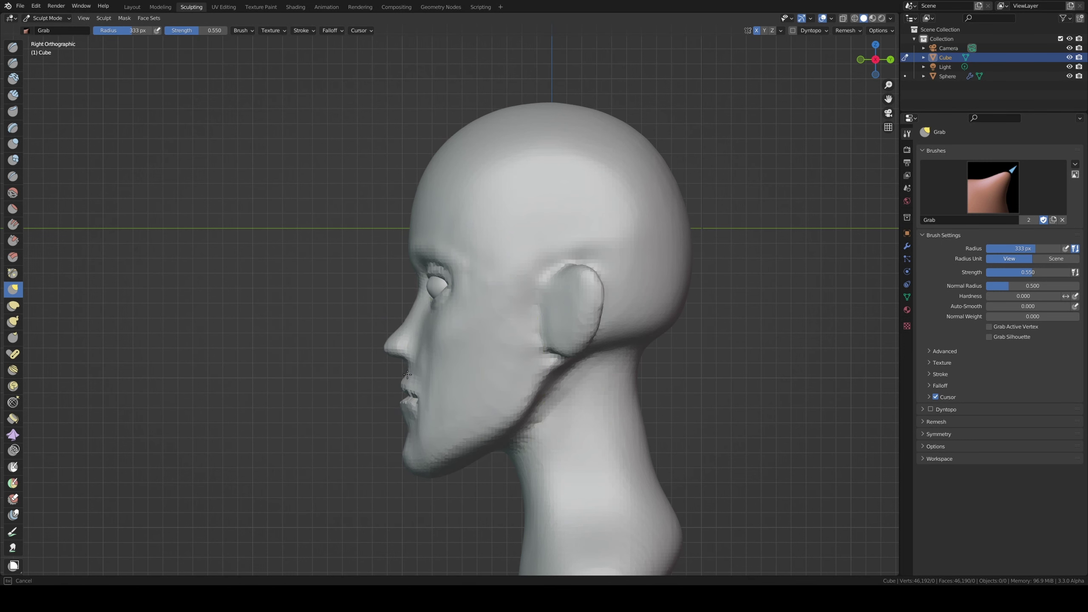
- Enlarge the brush to 381 px and reshape the chin profile
key("f")
left_click(436, 472)
left_click_drag(437, 472, 439, 465)
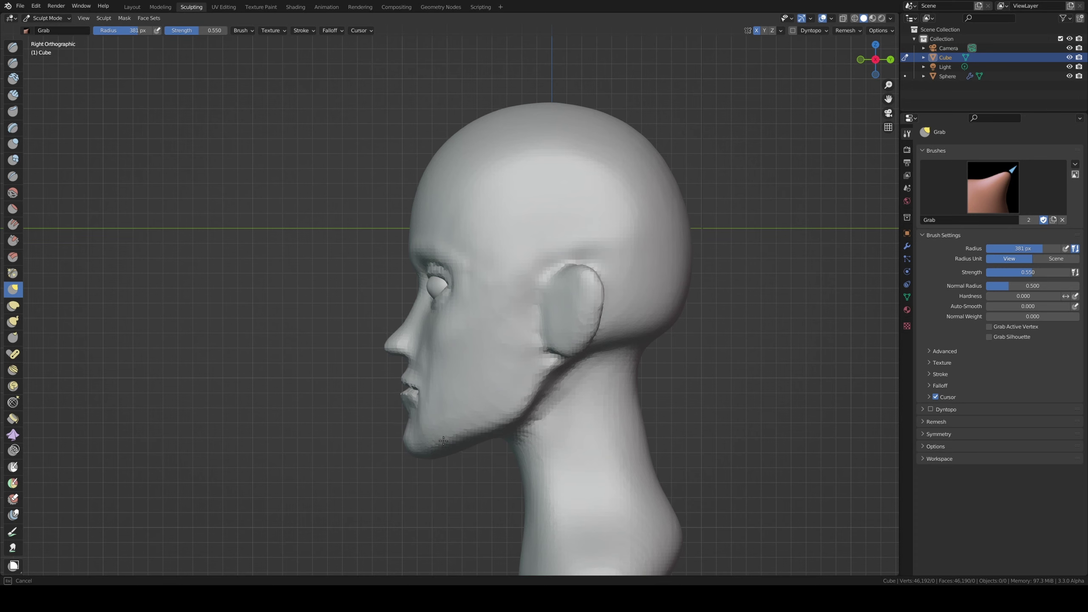
left_click_drag(443, 441, 437, 434)
mouse_move(316, 340)
middle_mouse_down()
mouse_move(390, 347)
mouse_move(380, 355)
middle_mouse_up()
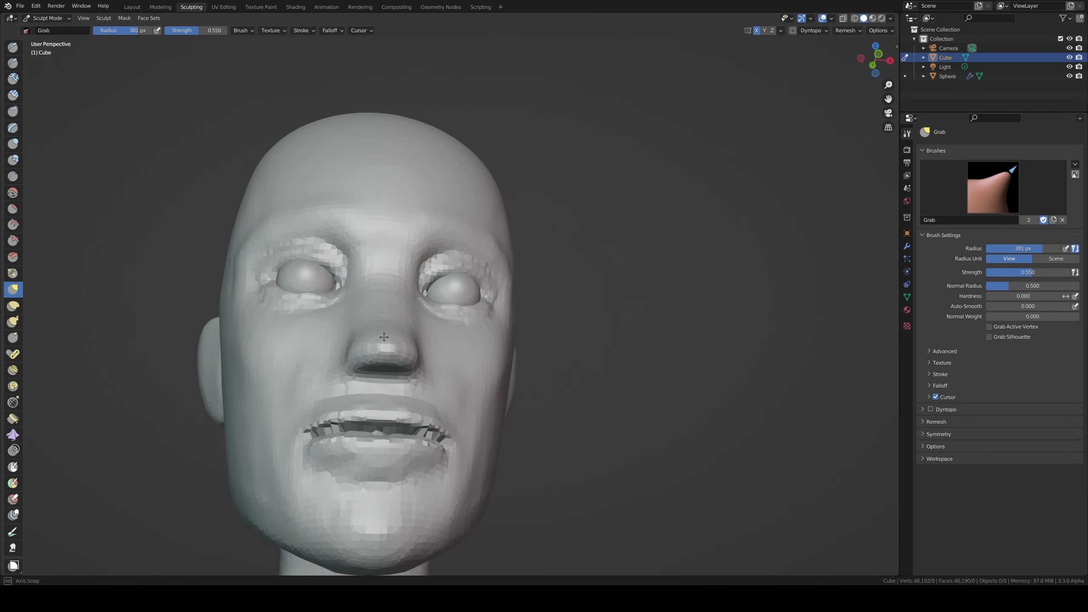
- Shrink the sculpt brush and snap to the front orthographic view
scroll(380, 354, "up", 2)
key("f")
left_click(386, 352)
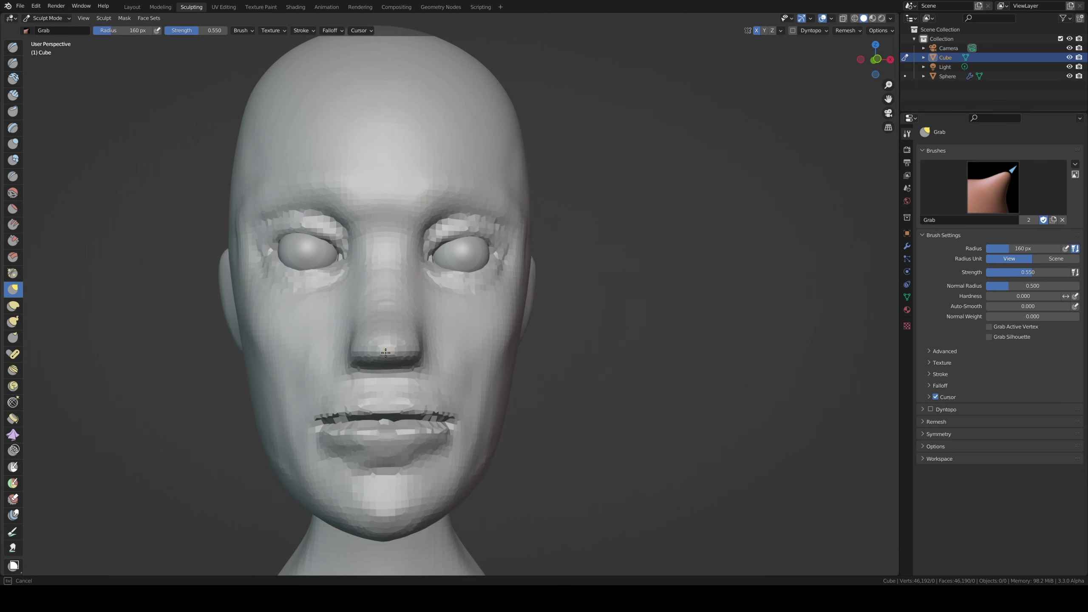
left_click(387, 345)
middle_click_drag(377, 327, 304, 321)
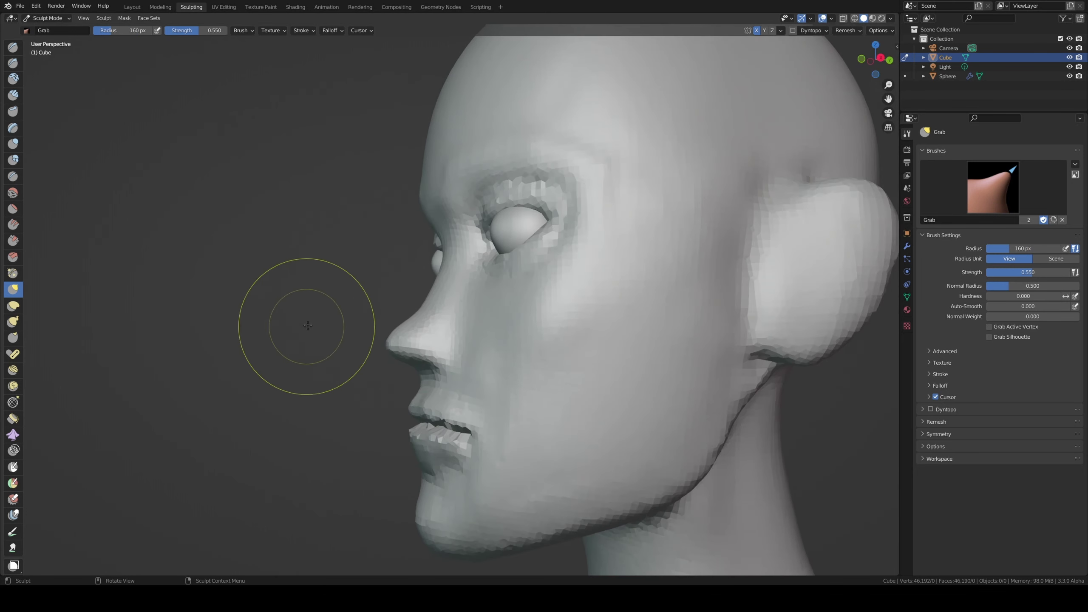
key("KP_3")
key("KP_1")
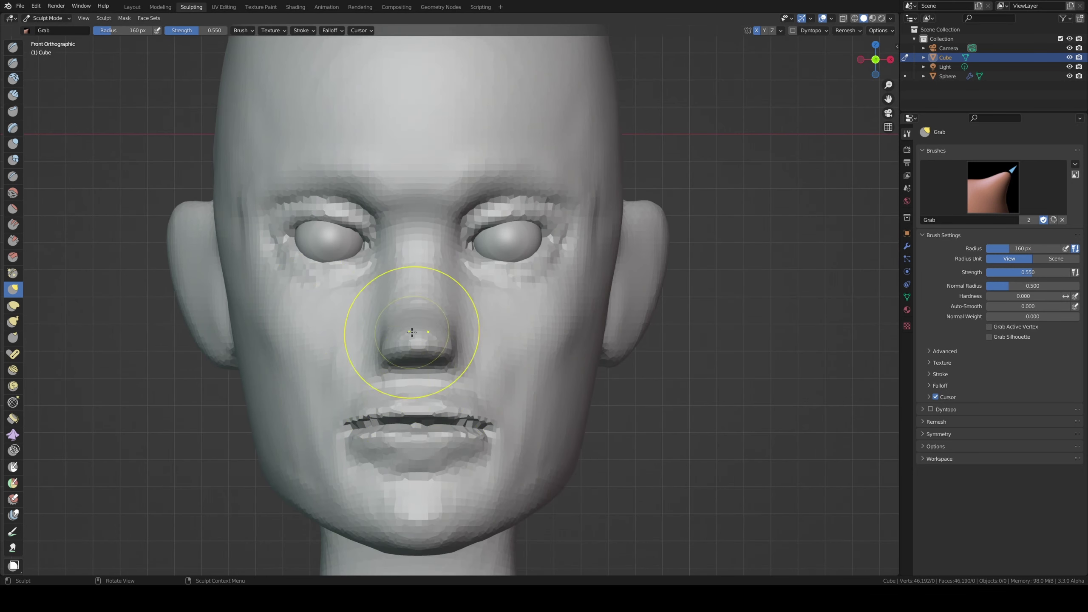
- Set a finer voxel size of about 0.018 m and voxel-remesh the head
key("shift+r")
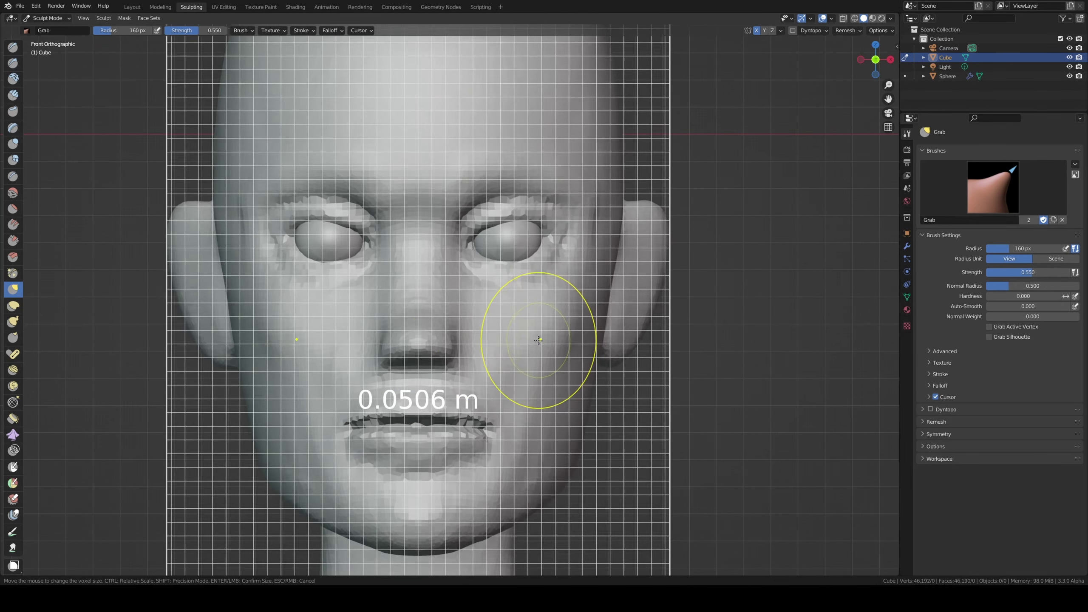
left_click(532, 341)
key("shift+r")
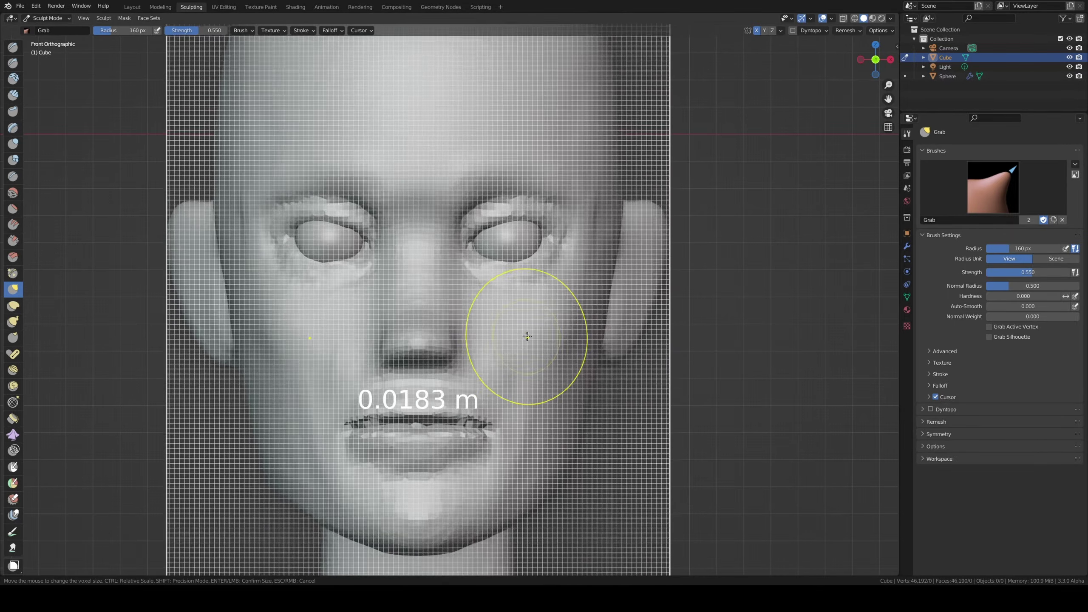
left_click(655, 333)
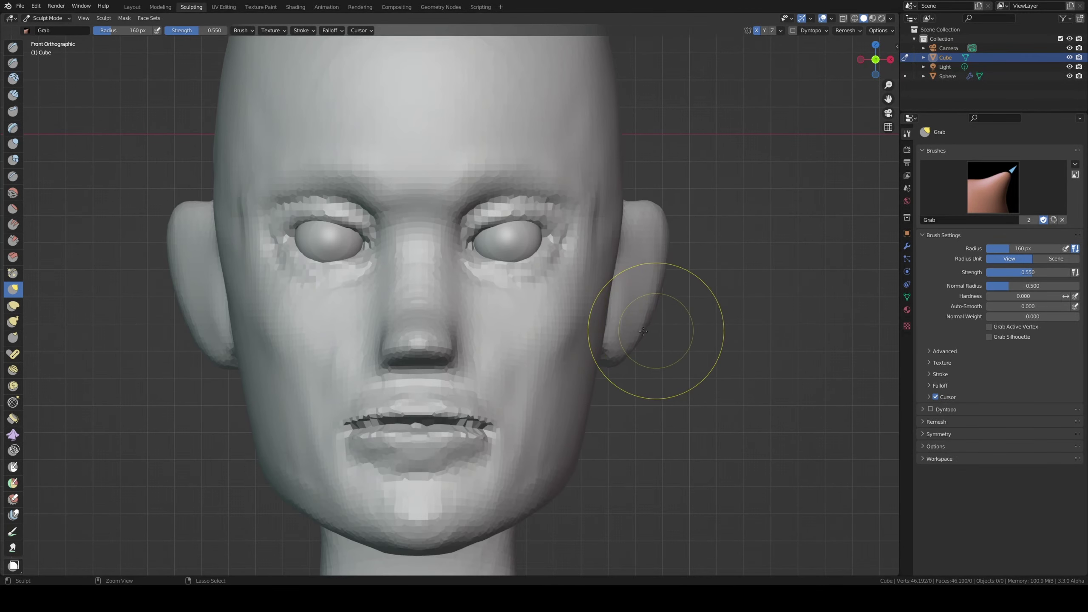
key("ctrl+r")
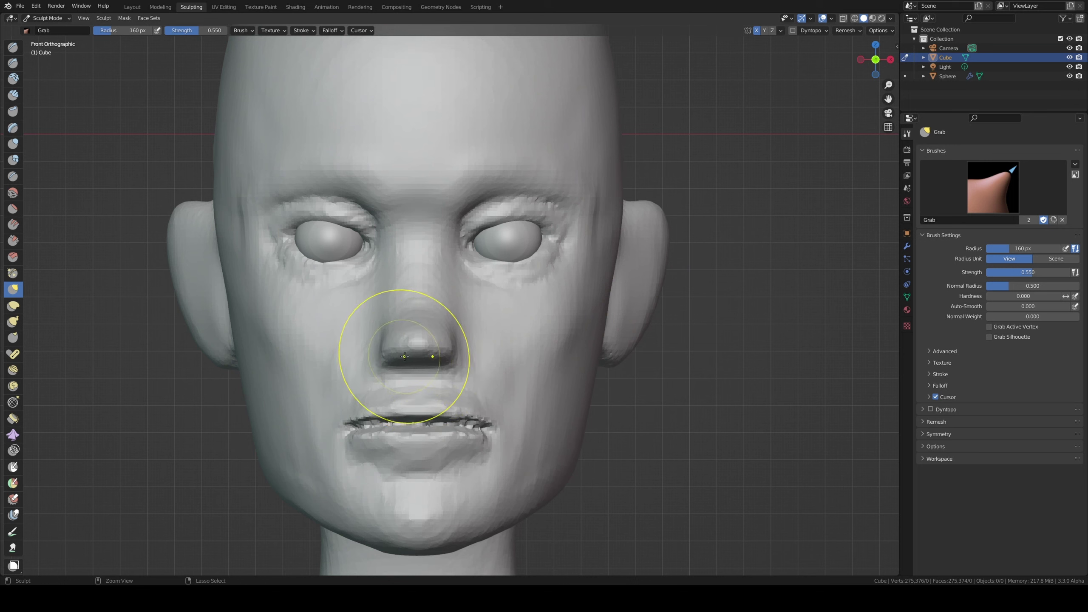
- Save the file, then grab-reshape the brow, nose and cheeks
key("ctrl+s")
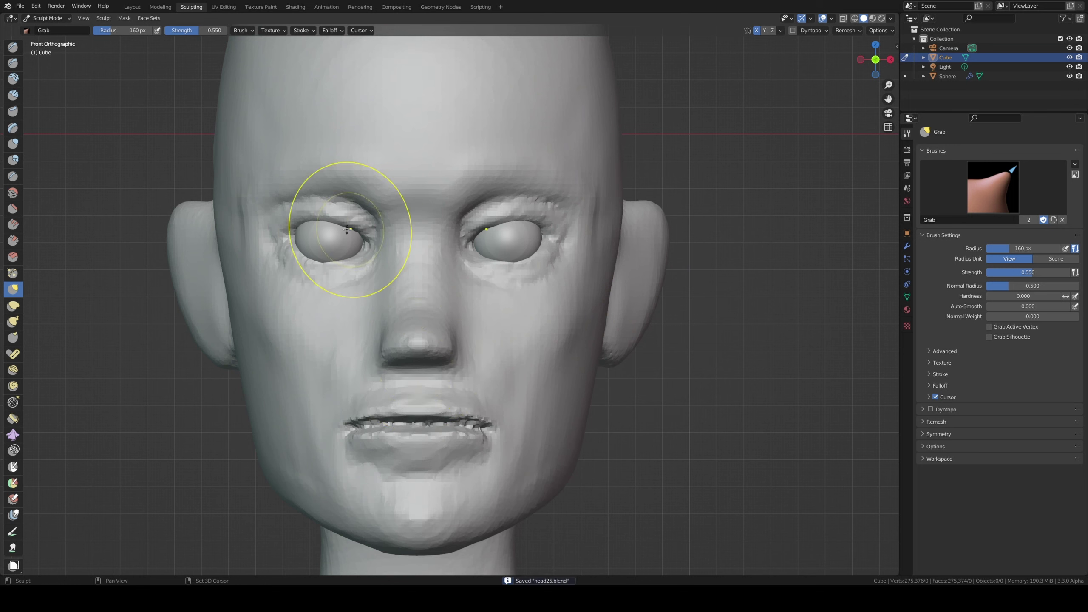
left_click_drag(500, 198, 588, 208)
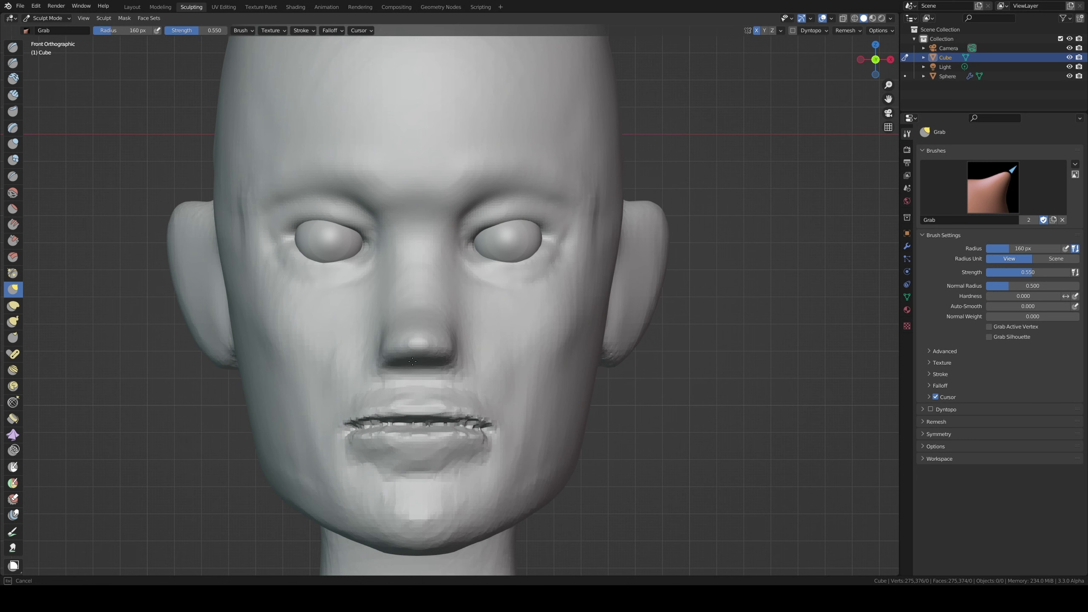
left_click_drag(412, 361, 461, 353)
left_click_drag(558, 315, 558, 315)
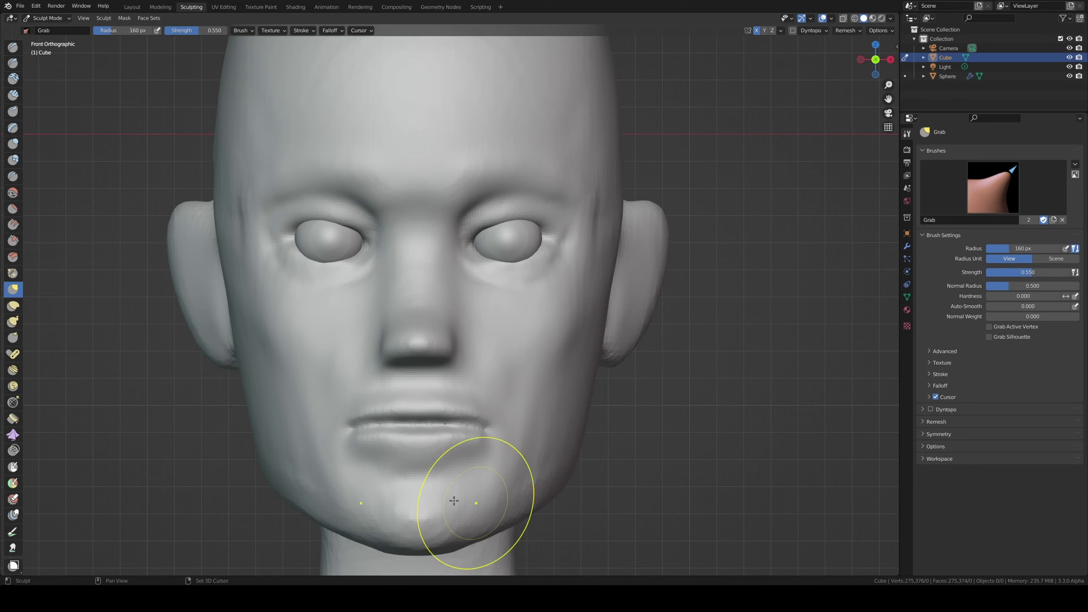
middle_click_drag(537, 396, 403, 376)
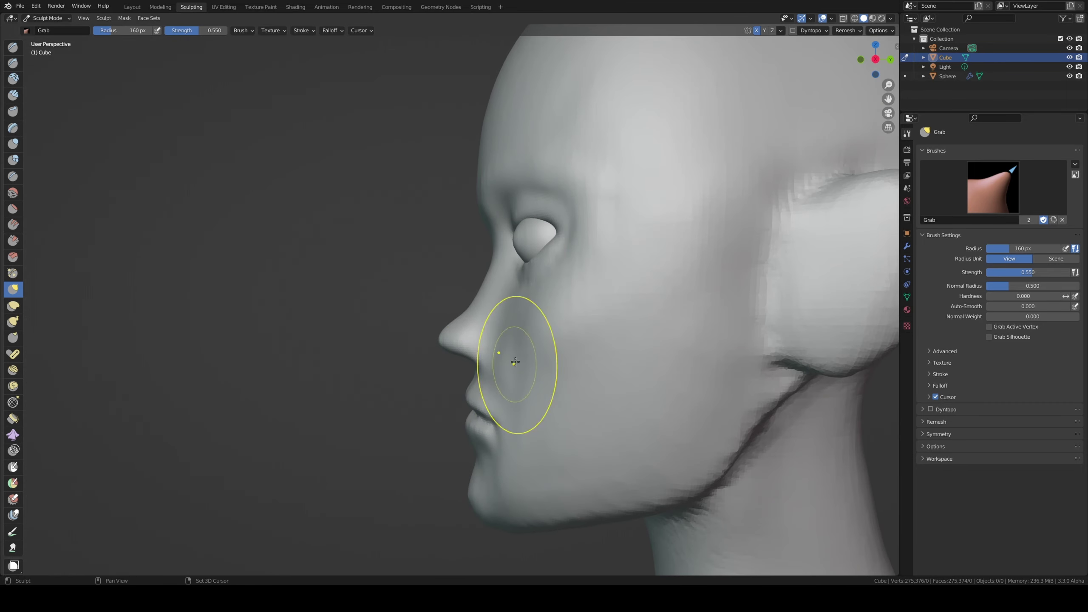
left_click_drag(500, 362, 501, 480)
- Reshape the chin, side of the face, jawline and nose bridge in side view
scroll(499, 467, "down", 4)
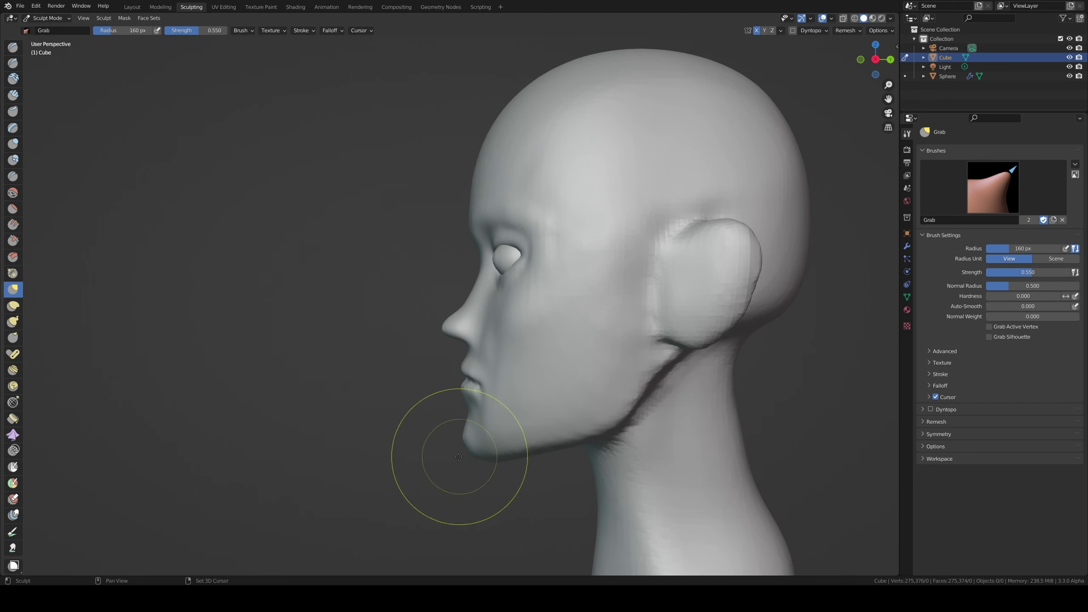
left_click_drag(444, 457, 473, 434)
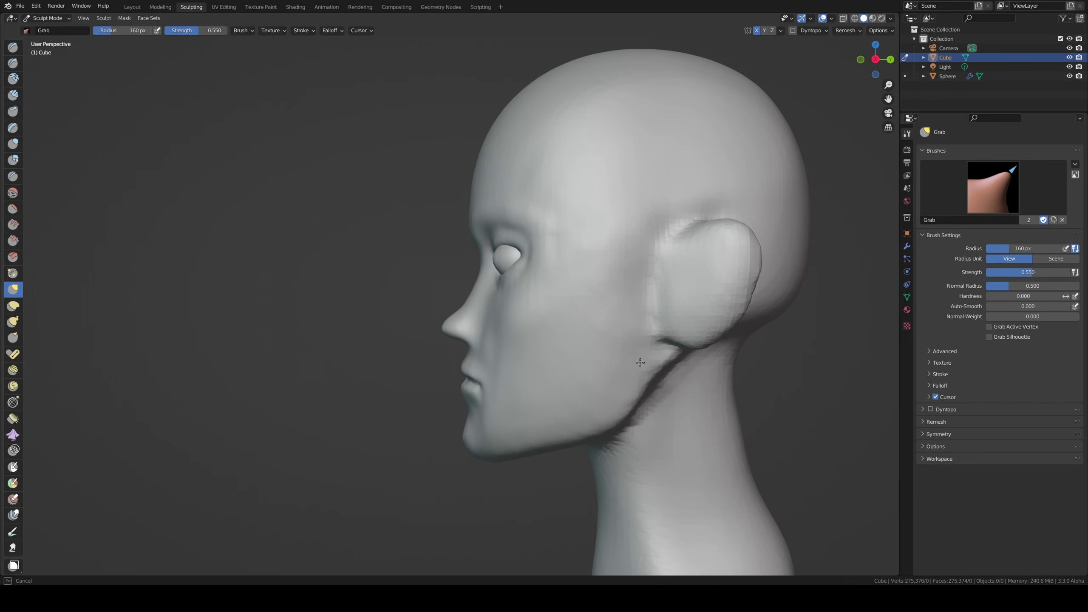
left_click_drag(640, 362, 638, 360)
left_click_drag(499, 207, 509, 216)
key("KP_3")
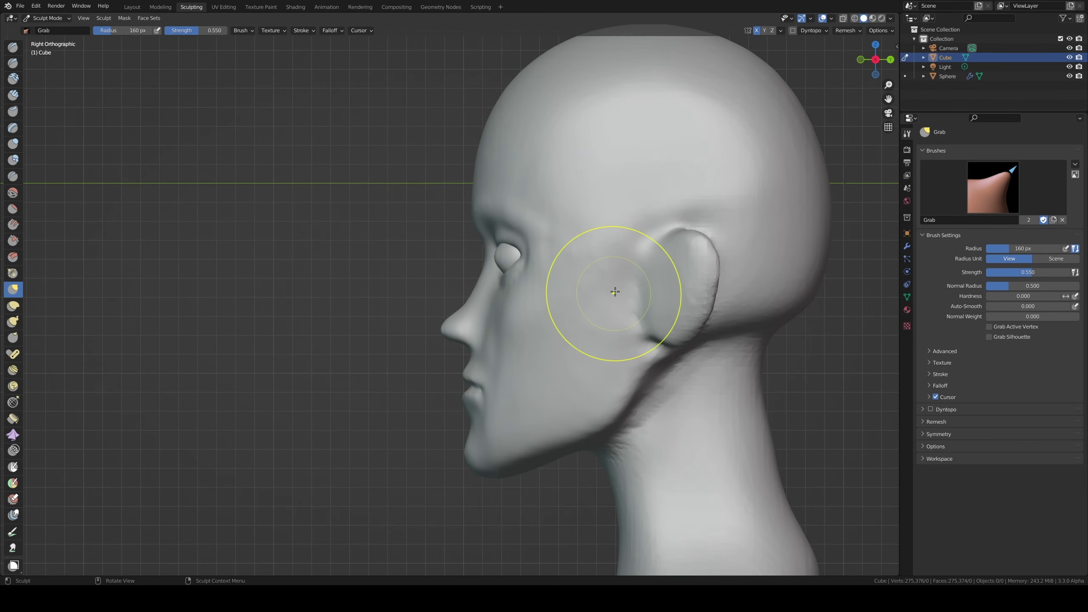
mouse_move(462, 303)
left_mouse_down()
mouse_move(461, 292)
mouse_move(451, 337)
mouse_move(478, 274)
mouse_move(461, 312)
left_mouse_up()
- Shrink the grab brush twice for finer work and view the face from below
key("f")
left_click(470, 288)
key("f")
left_click(467, 291)
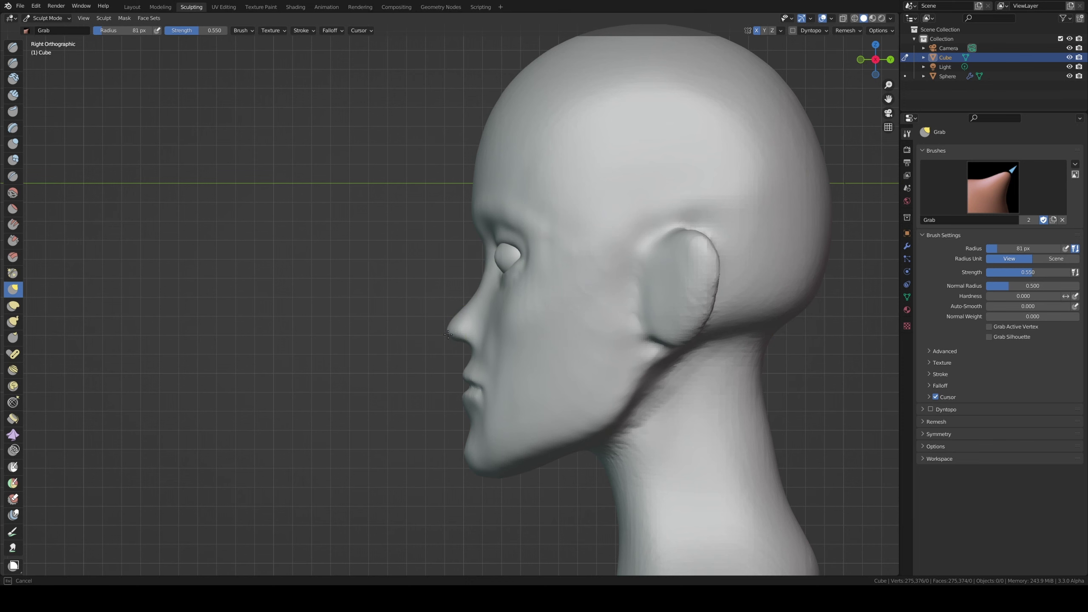
scroll(461, 312, "up", 2)
middle_click_drag(461, 312, 486, 279)
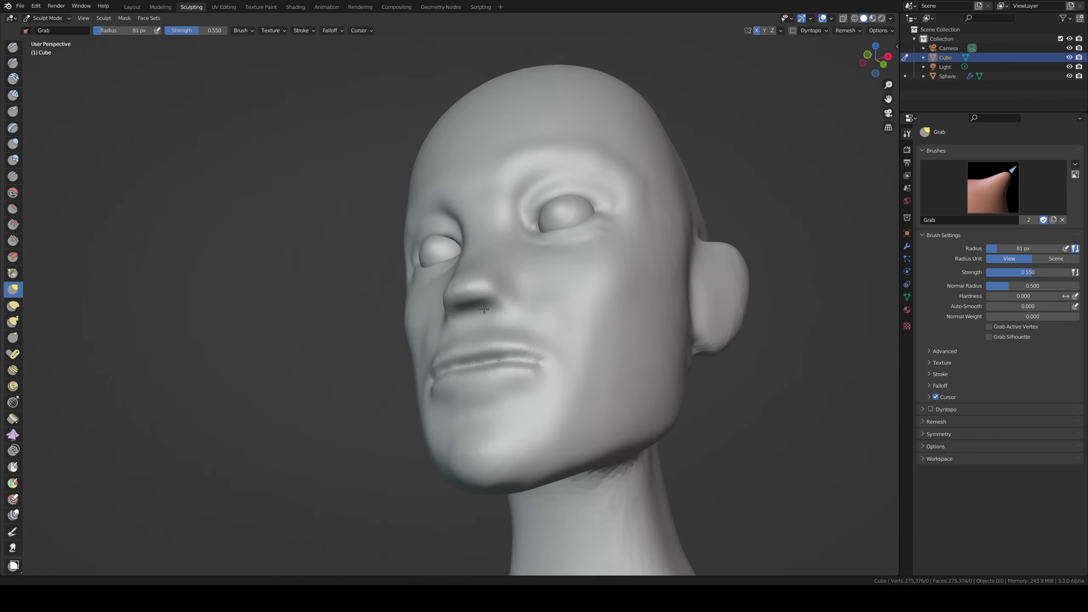
- Build up the nostrils with a smaller Clay Strips brush
left_click(13, 94)
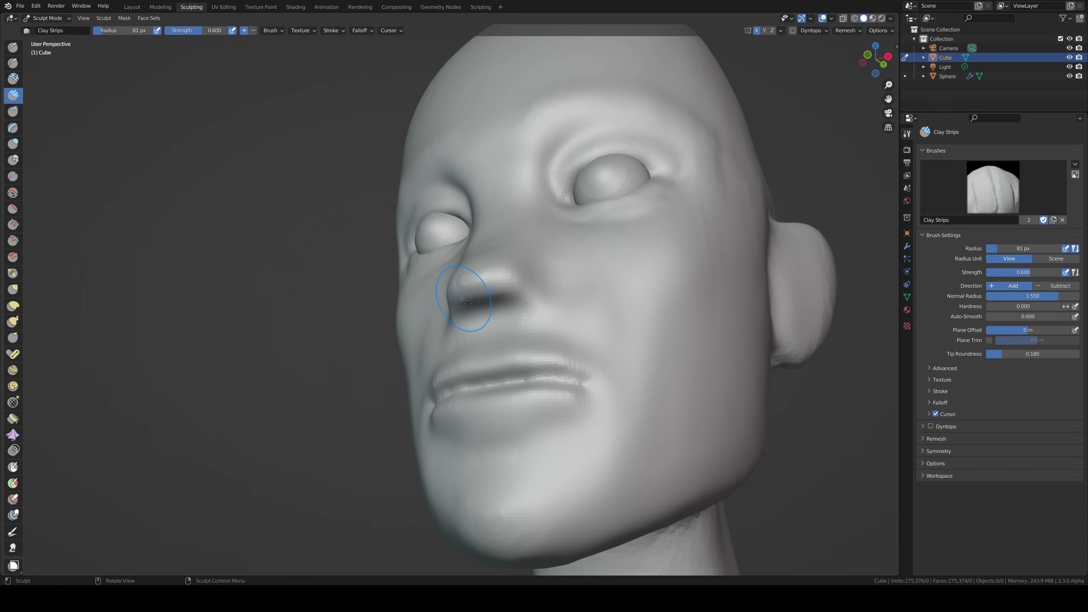
middle_click_drag(473, 304, 504, 316)
key("f")
left_click(480, 310)
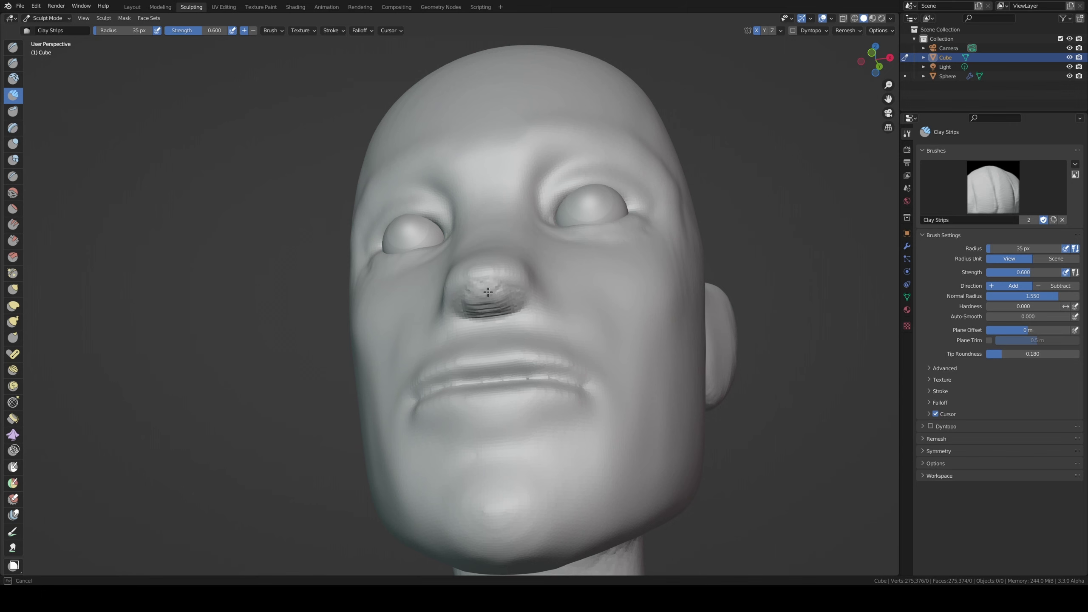
middle_click_drag(515, 264, 507, 307)
left_click_drag(507, 254, 494, 286)
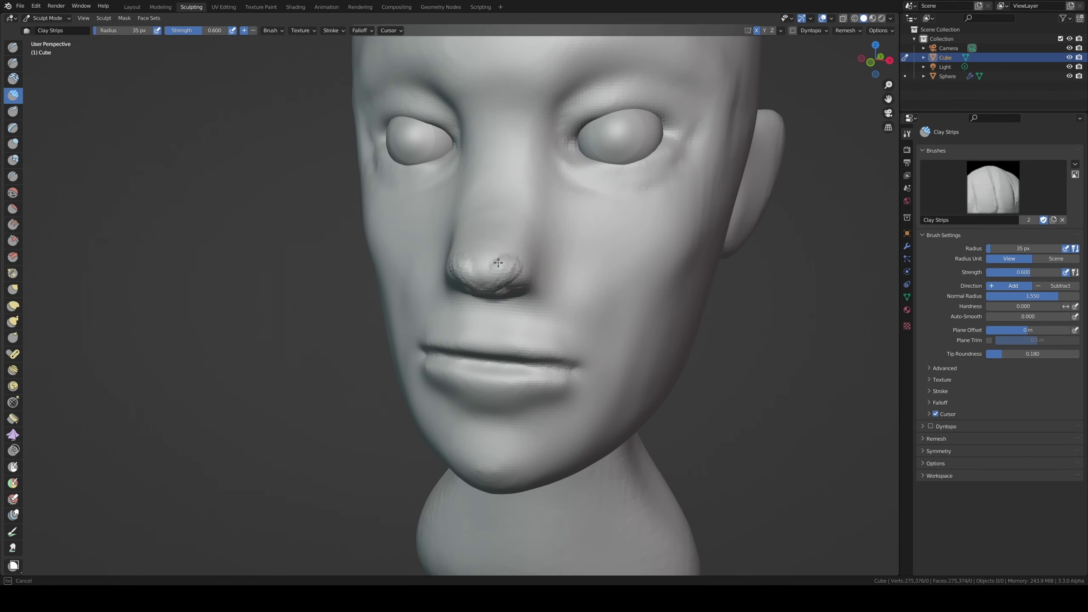
- Shape the nose tip and build clay along the left side of the nose
left_click_drag(490, 266, 498, 266)
middle_click_drag(498, 267, 495, 283)
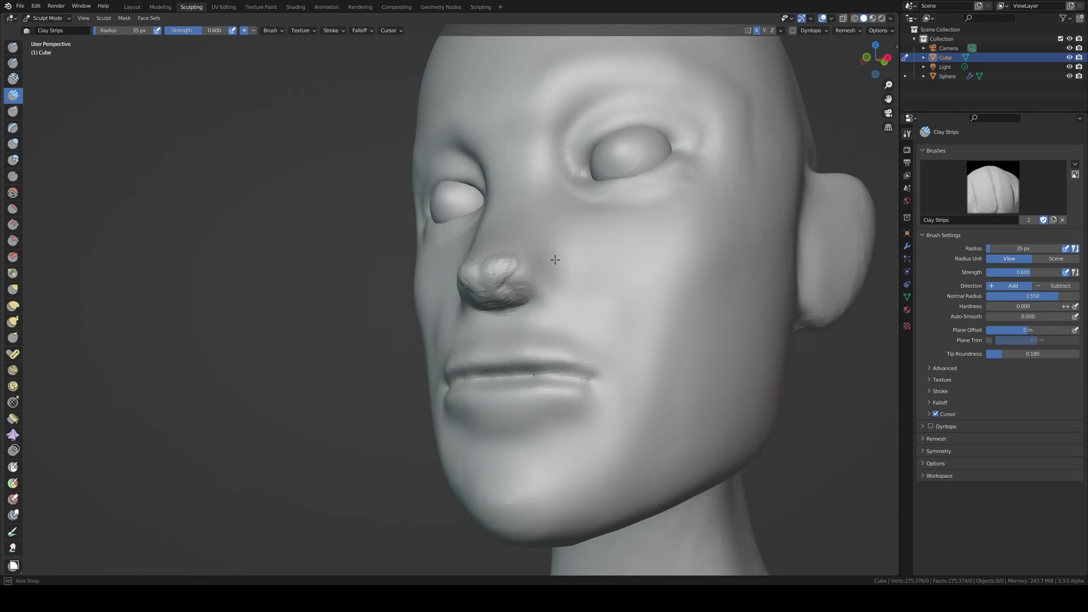
left_click_drag(495, 283, 515, 276)
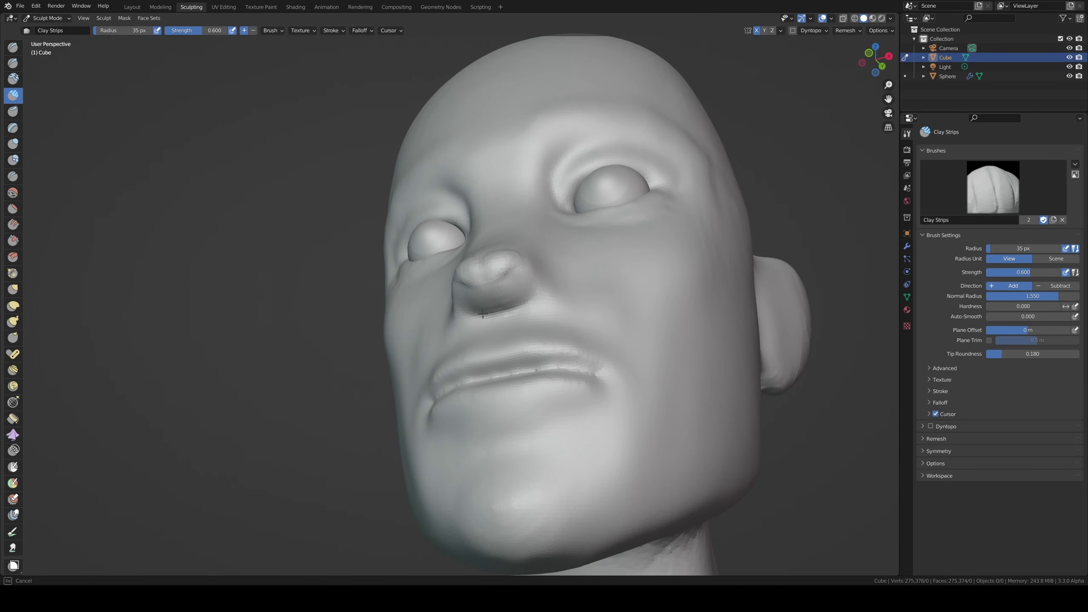
middle_click_drag(483, 314, 497, 269)
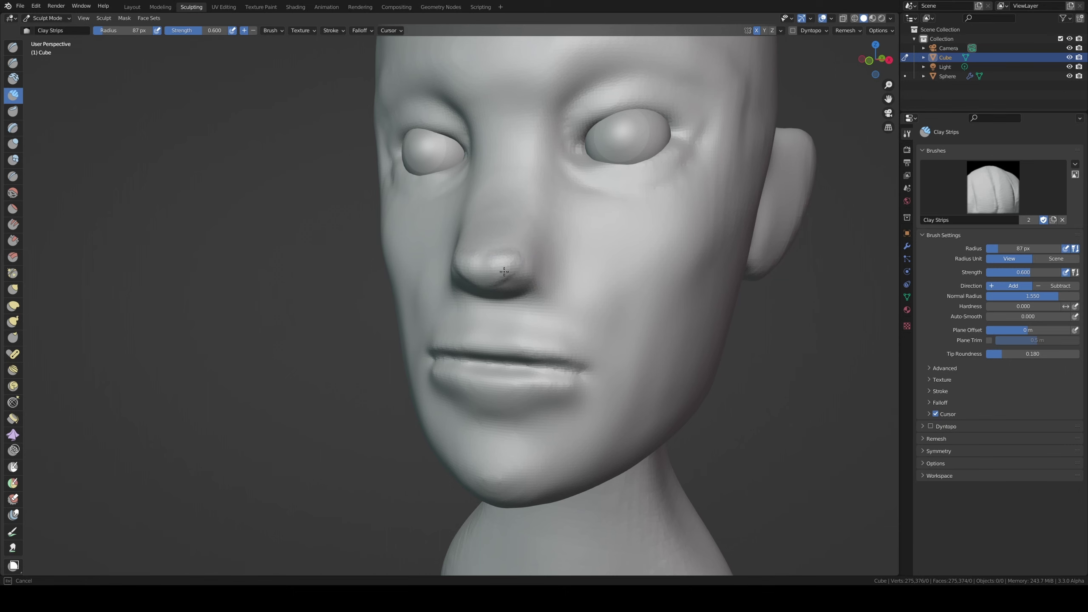
left_click_drag(516, 268, 425, 243)
middle_click_drag(425, 243, 150, 194)
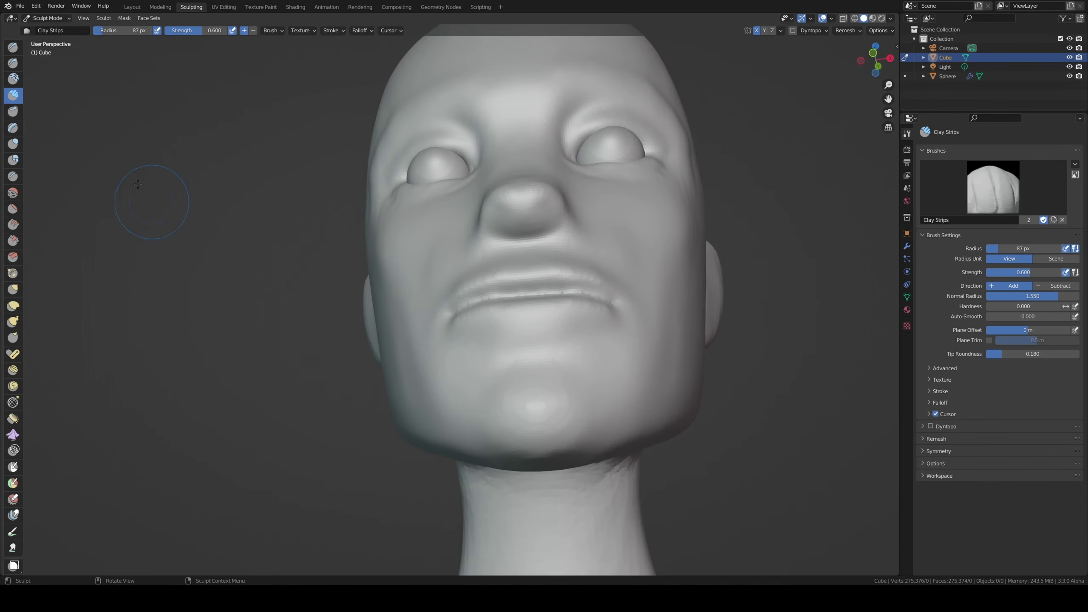
- Carve the left nostril with the Draw Sharp brush at 40 px
left_click(13, 63)
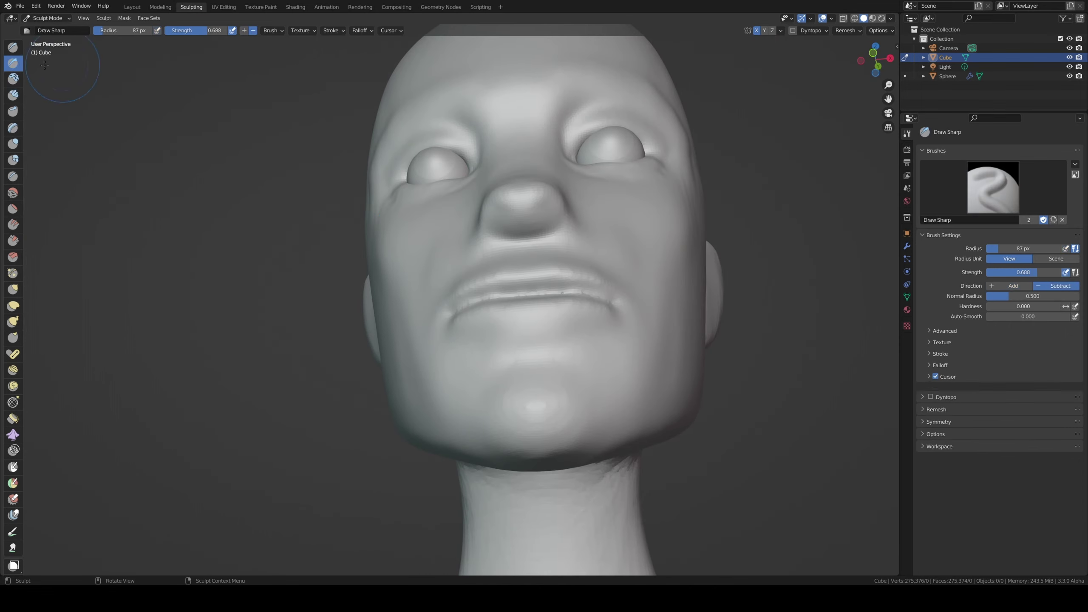
middle_click_drag(471, 265, 527, 258)
key("f")
left_click(525, 257)
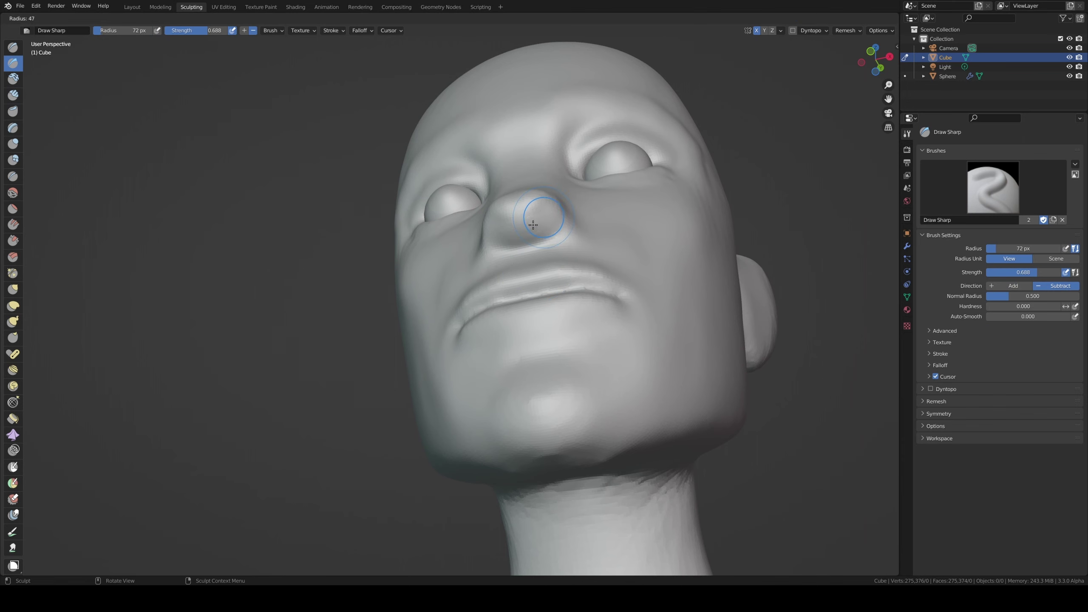
left_click_drag(539, 226, 537, 221)
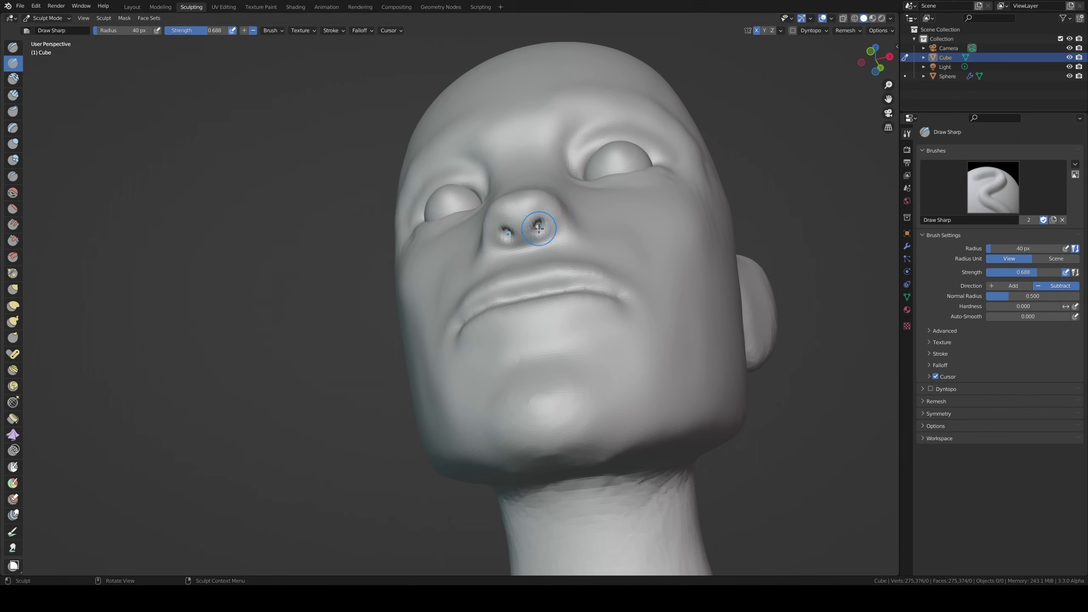
- At 28 px, deepen the right nostril and carve a groove along the nostril edge
key("f")
left_click(538, 219)
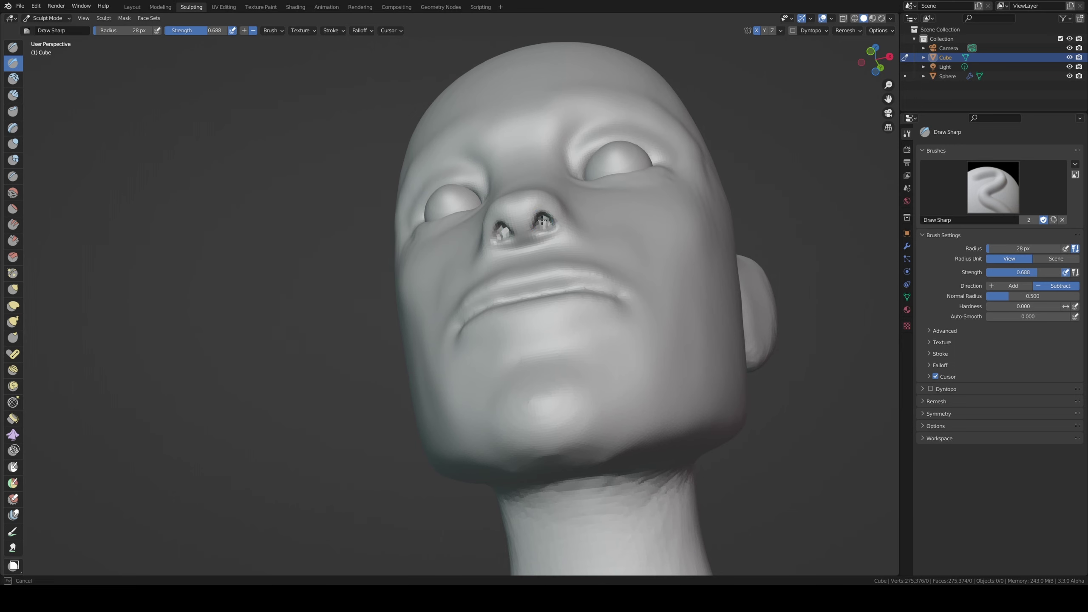
left_click_drag(543, 215, 542, 214)
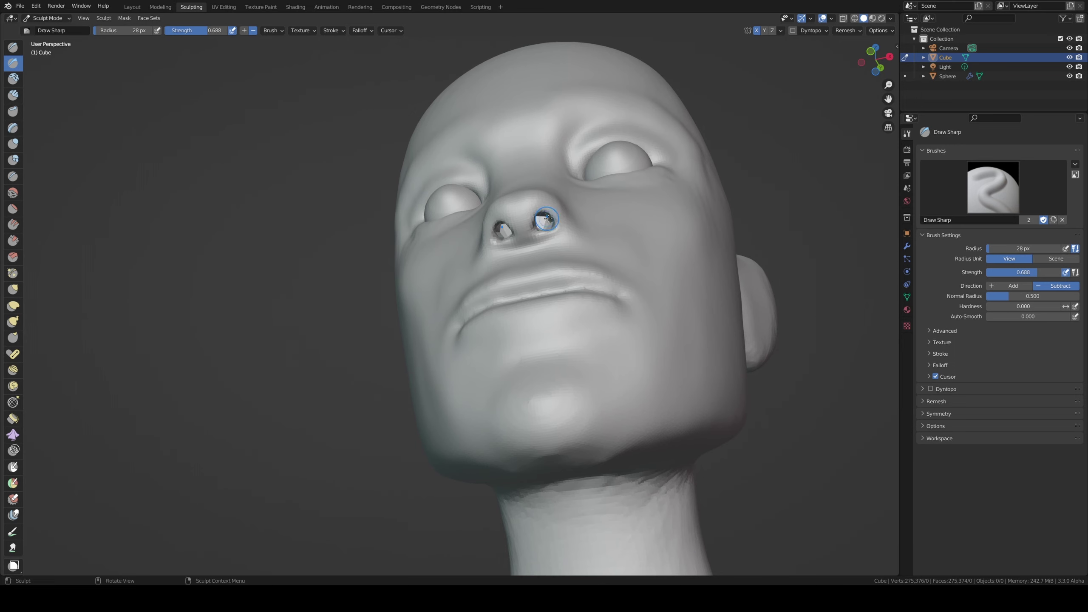
middle_click_drag(547, 220, 557, 235)
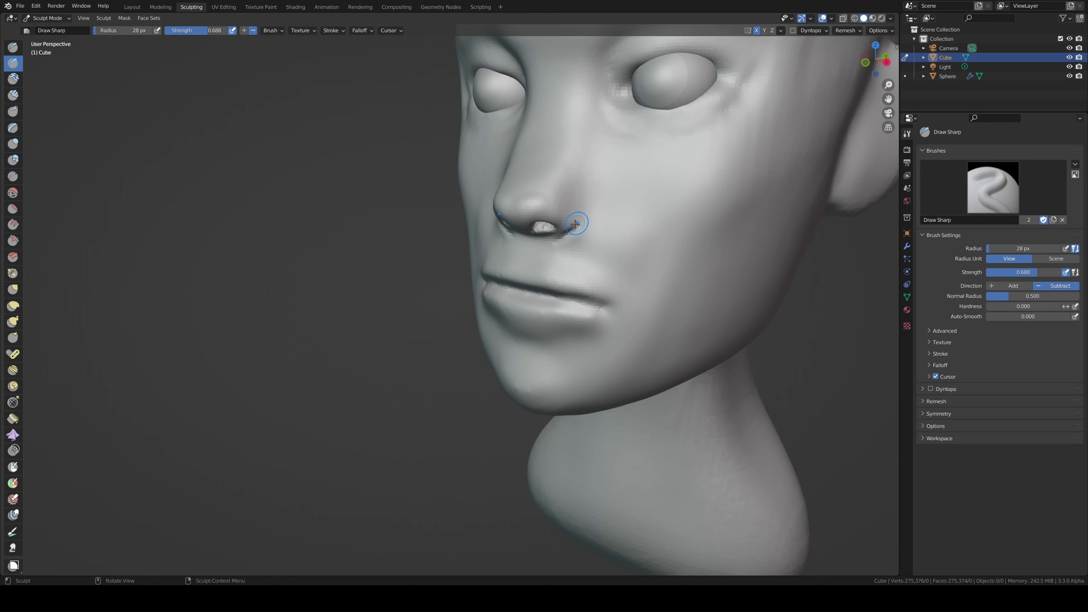
left_click_drag(575, 223, 565, 202)
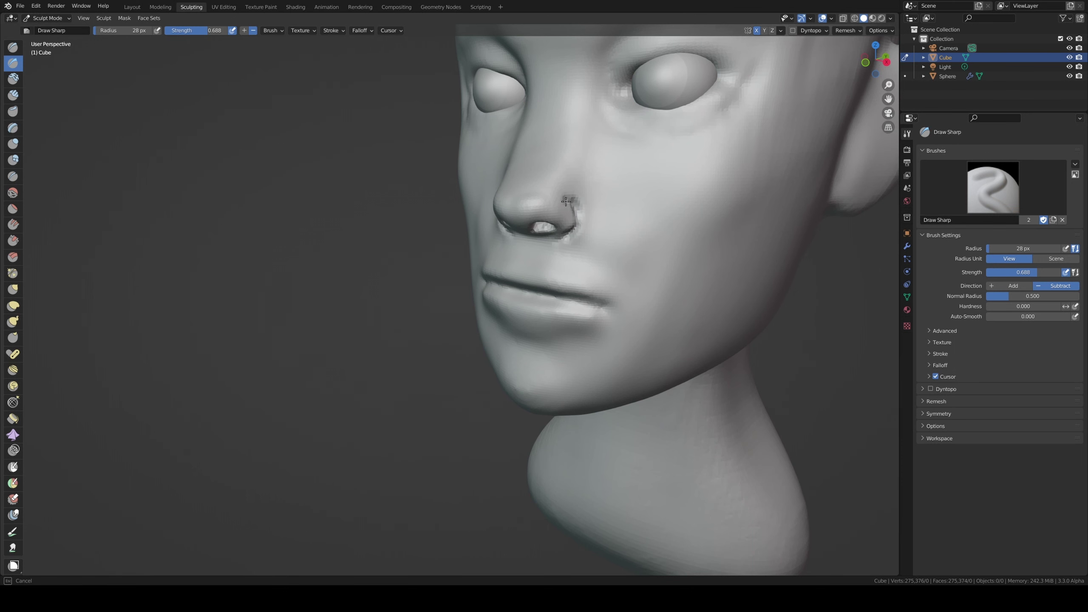
key("KP_1")
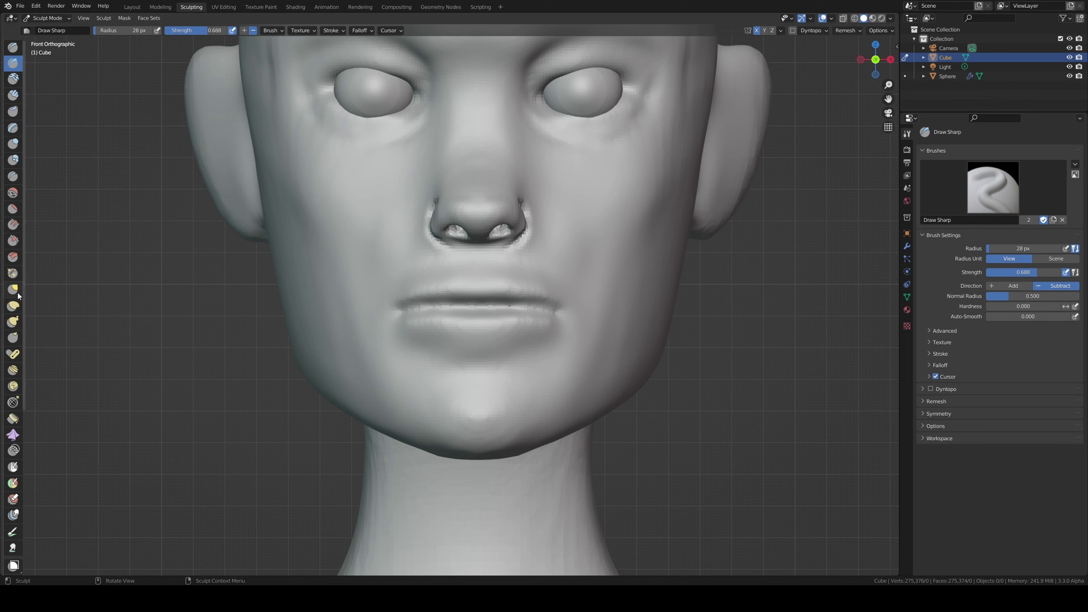
- Switch to the Grab brush and reduce its radius from 140 px to 61 px
key("g")
key("f")
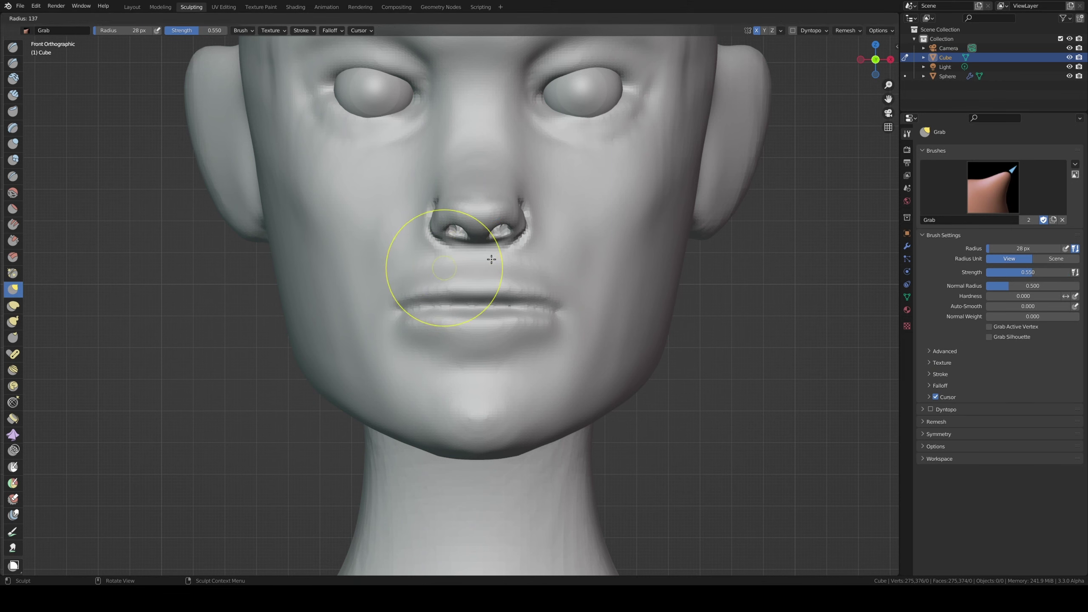
left_click(518, 213)
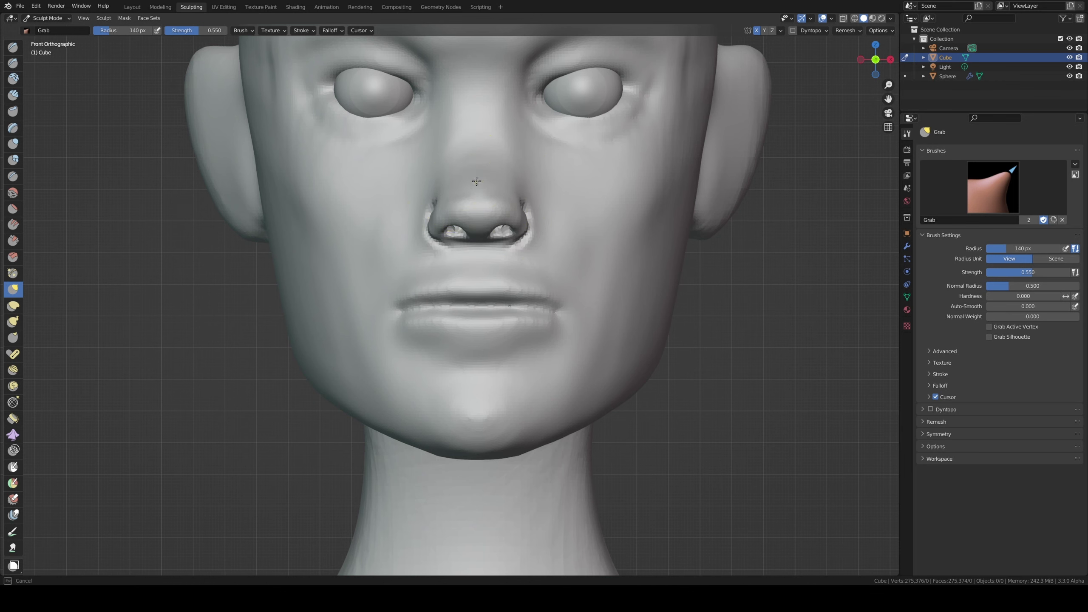
key("f")
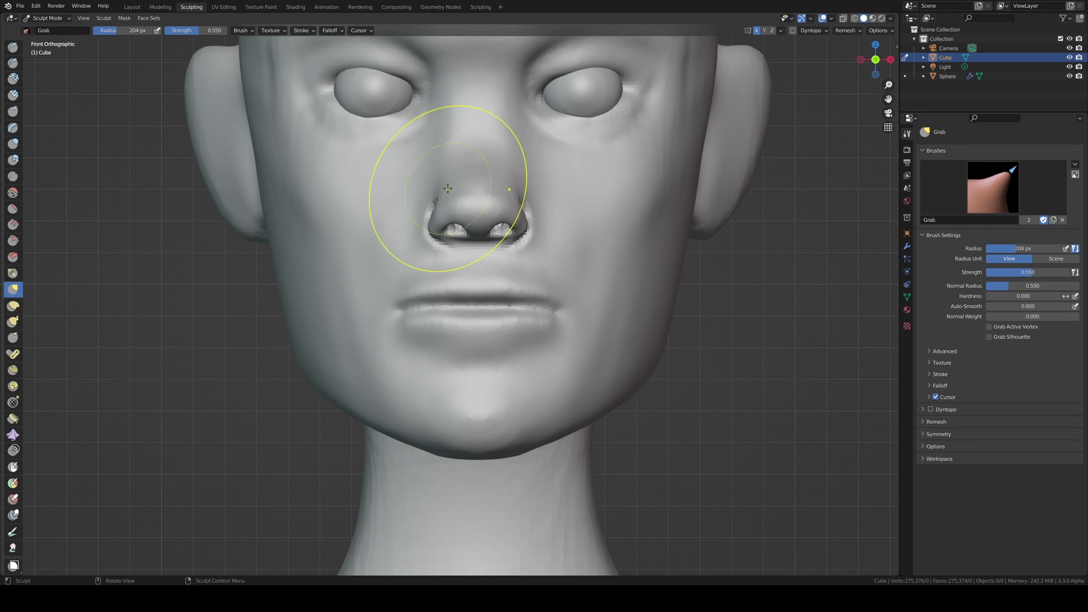
key("f")
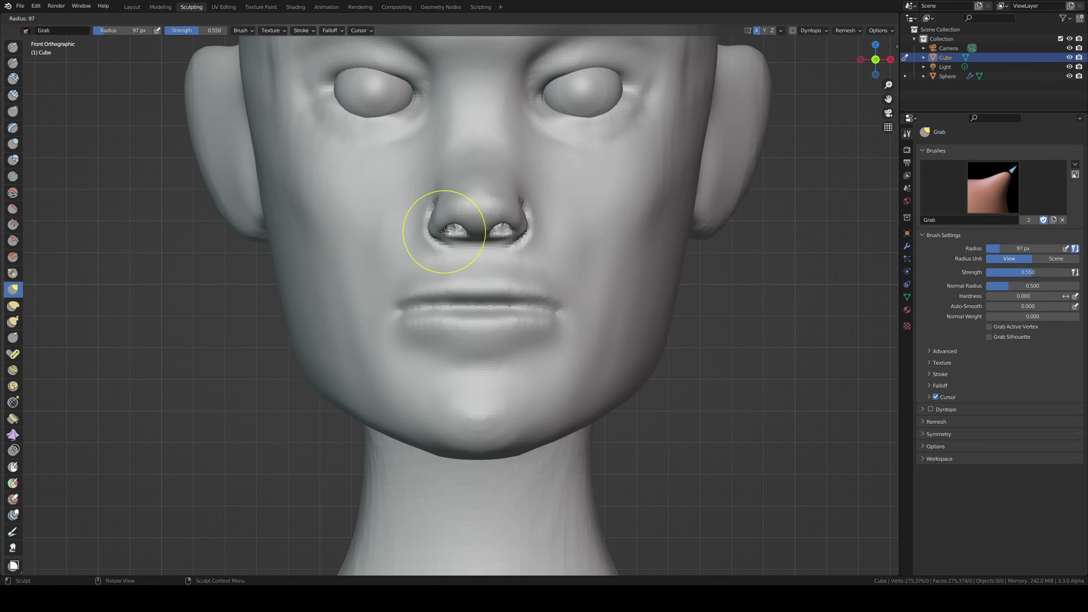
left_click(439, 232)
key("f")
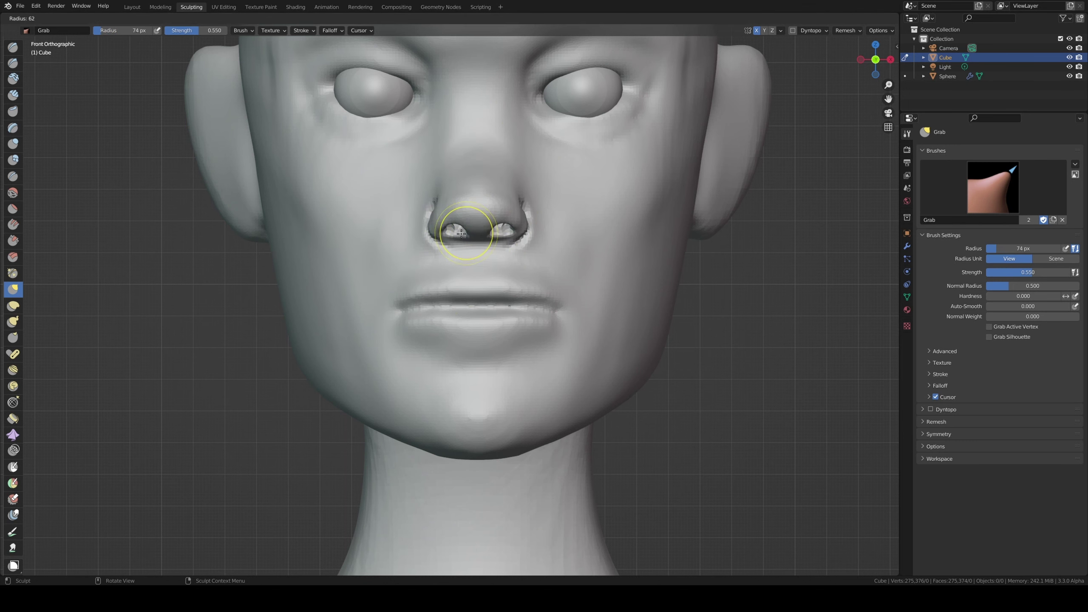
left_click(466, 233)
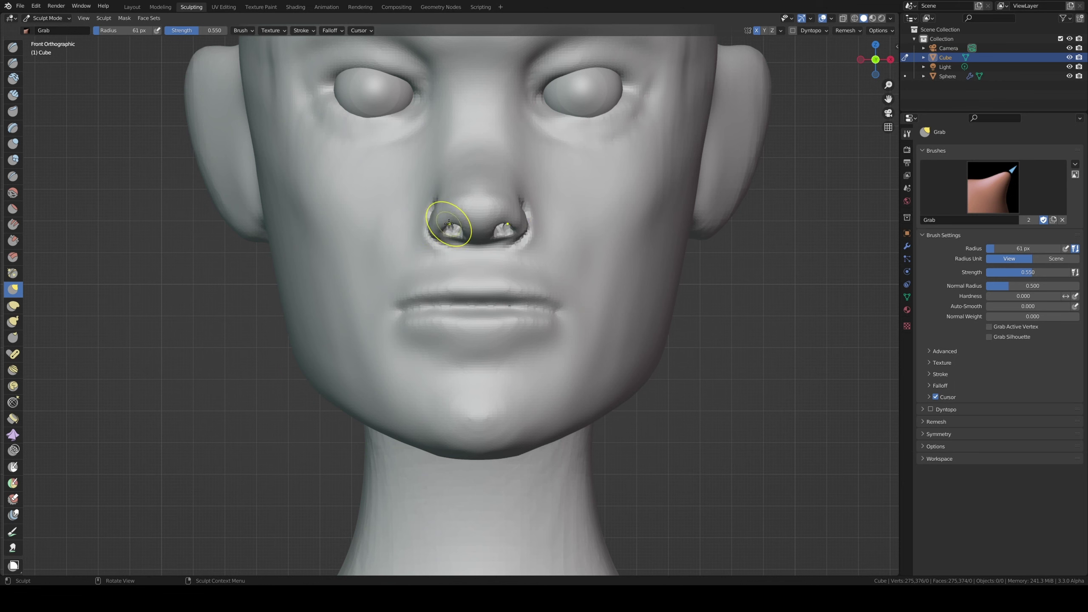
- Pull the left nostril and nostril rim into shape, shrinking the brush to 41 px
left_click_drag(448, 223, 432, 236)
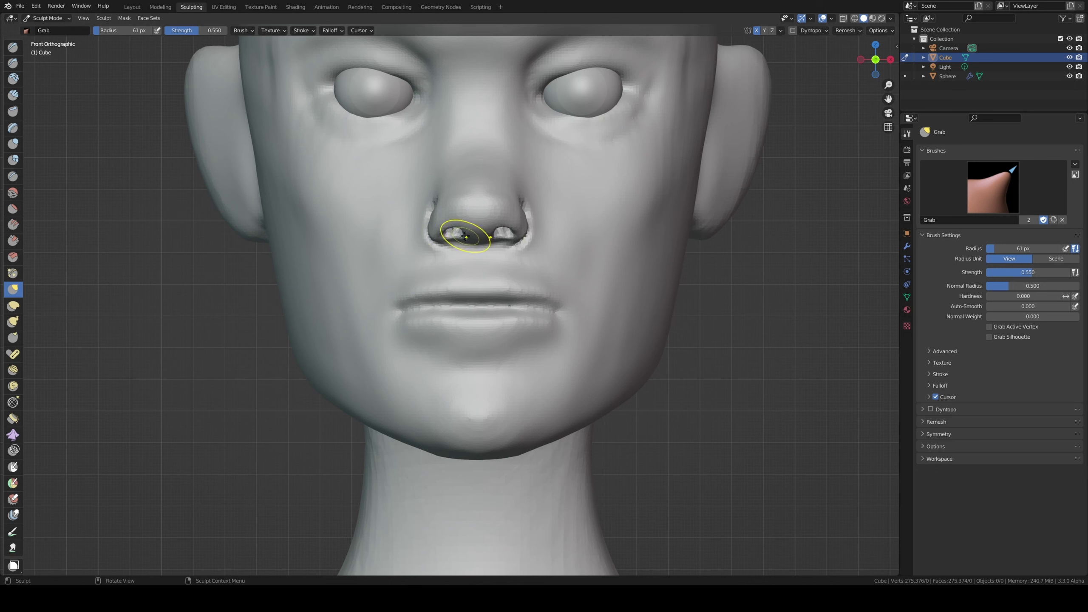
key("f")
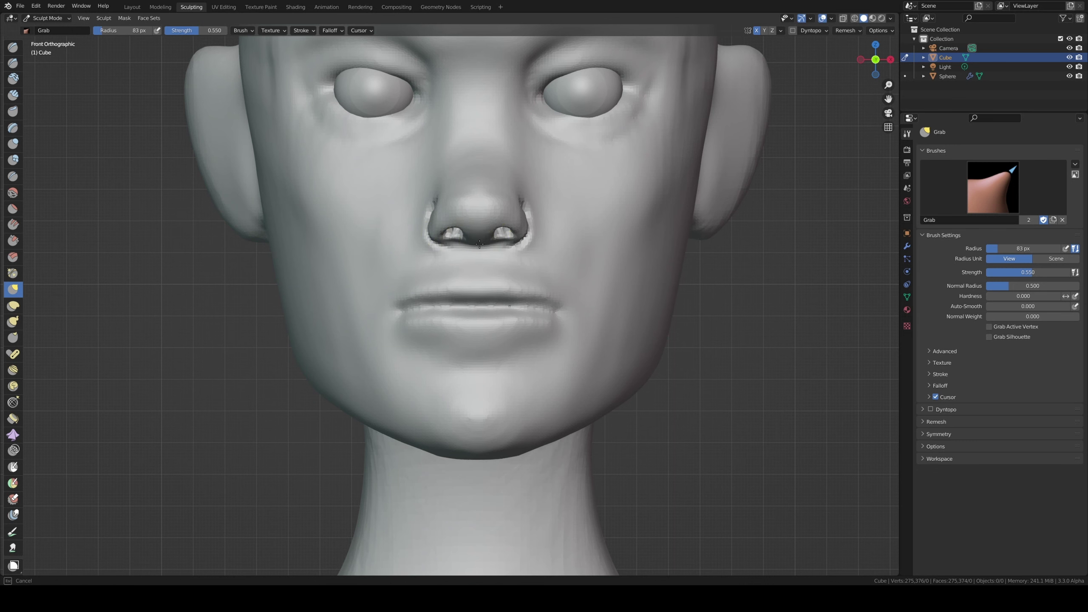
mouse_move(473, 248)
left_mouse_down()
mouse_move(445, 239)
mouse_move(455, 236)
left_mouse_up()
left_click(475, 250)
key("f")
middle_click_drag(458, 242, 516, 205)
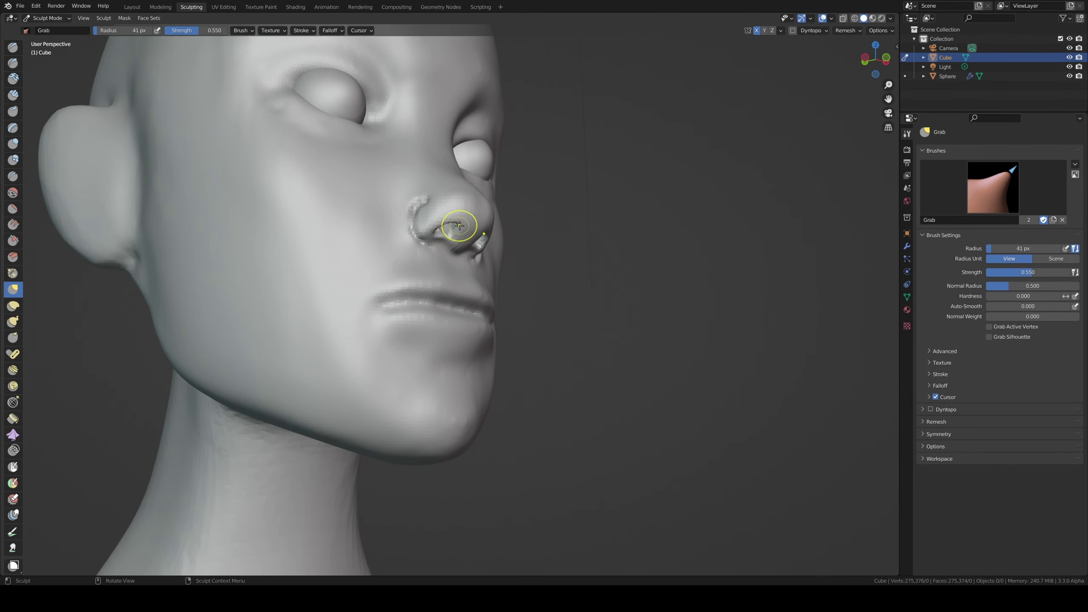
middle_click_drag(445, 240, 319, 214)
- Deepen the right nostril with Draw Sharp and touch up its edge at 69 px
left_click(13, 63)
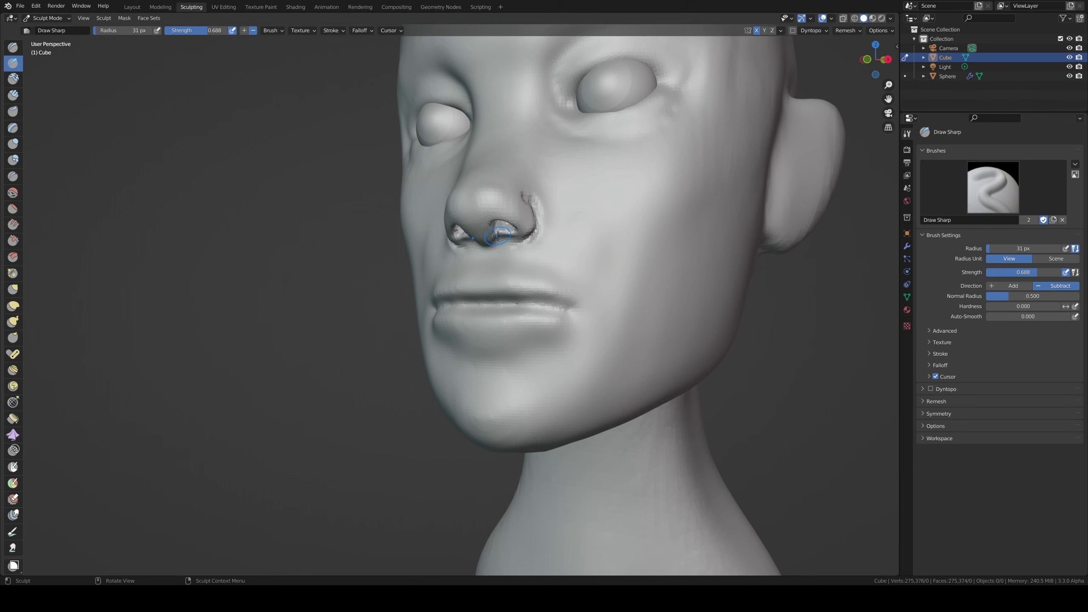
mouse_move(499, 228)
middle_mouse_down()
mouse_move(488, 217)
mouse_move(510, 239)
middle_mouse_up()
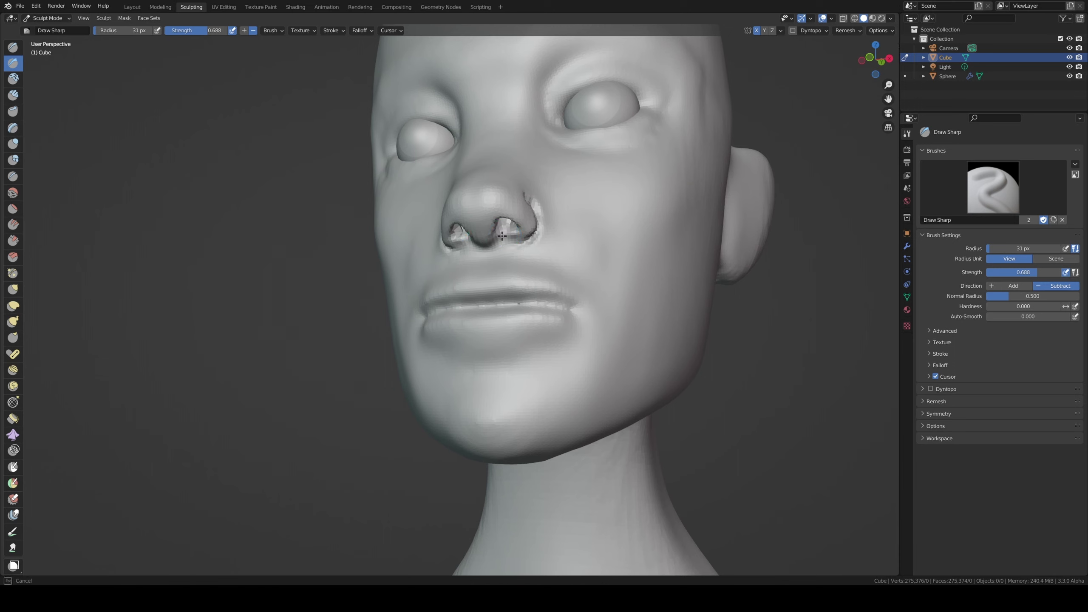
middle_click_drag(502, 234, 530, 225)
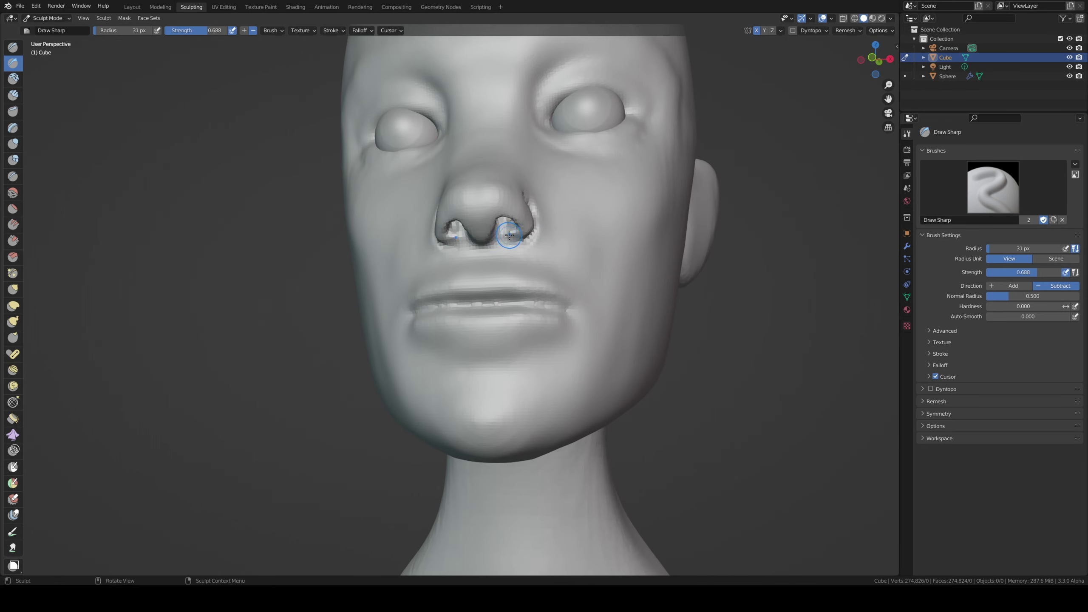
left_click_drag(509, 235, 506, 235)
middle_click_drag(565, 219, 517, 218)
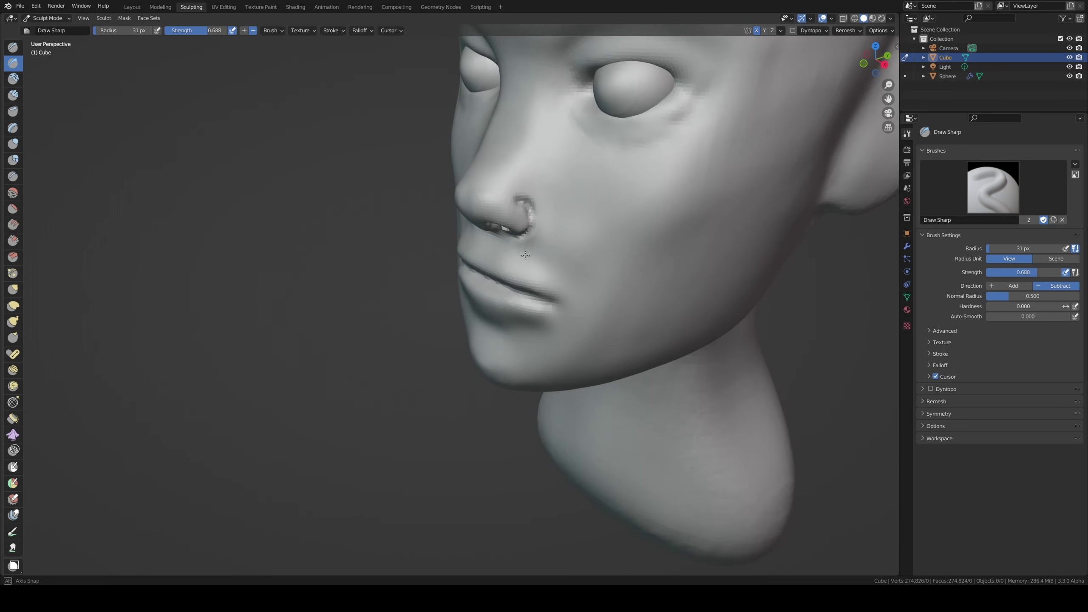
key("f")
left_click(532, 223)
left_click_drag(530, 200, 532, 190)
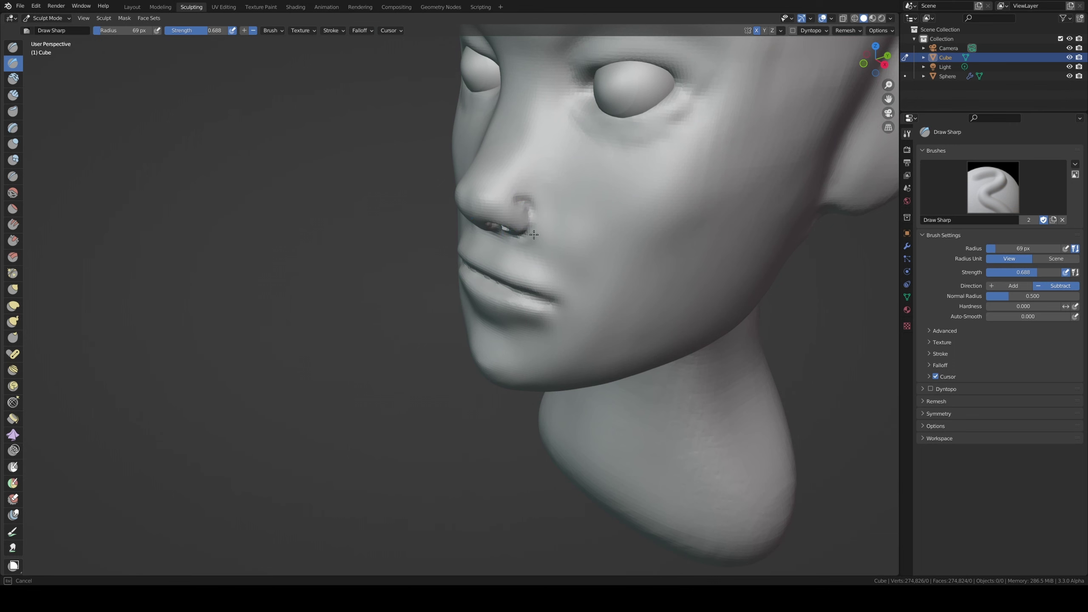
mouse_move(532, 190)
middle_mouse_down()
mouse_move(499, 186)
mouse_move(351, 218)
middle_mouse_up()
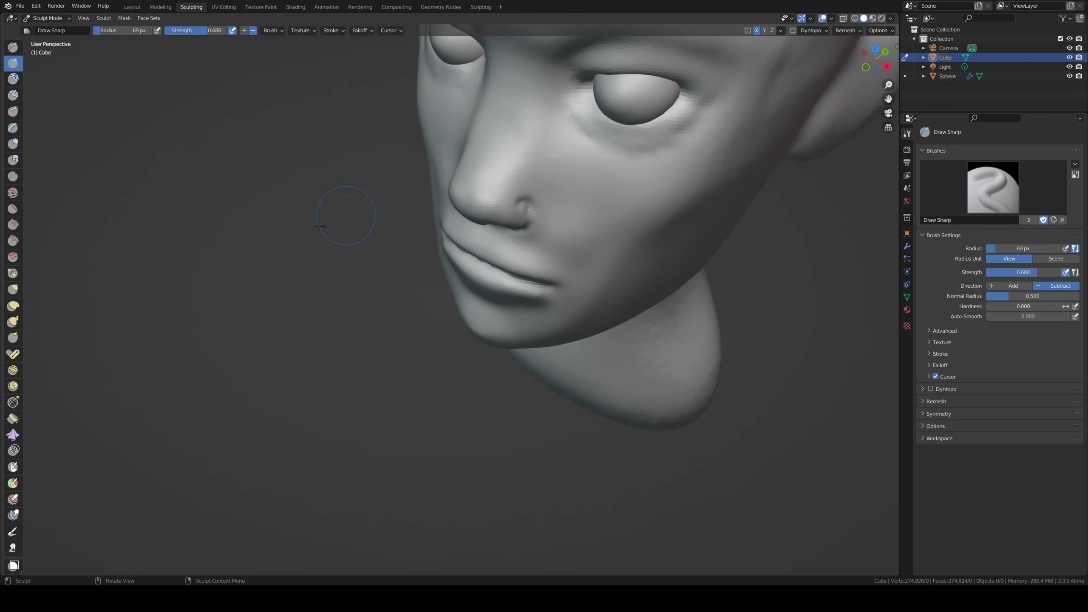
- Pull the underside of the nose with a 161 px Grab brush, then set it to 120 px
left_click(14, 289)
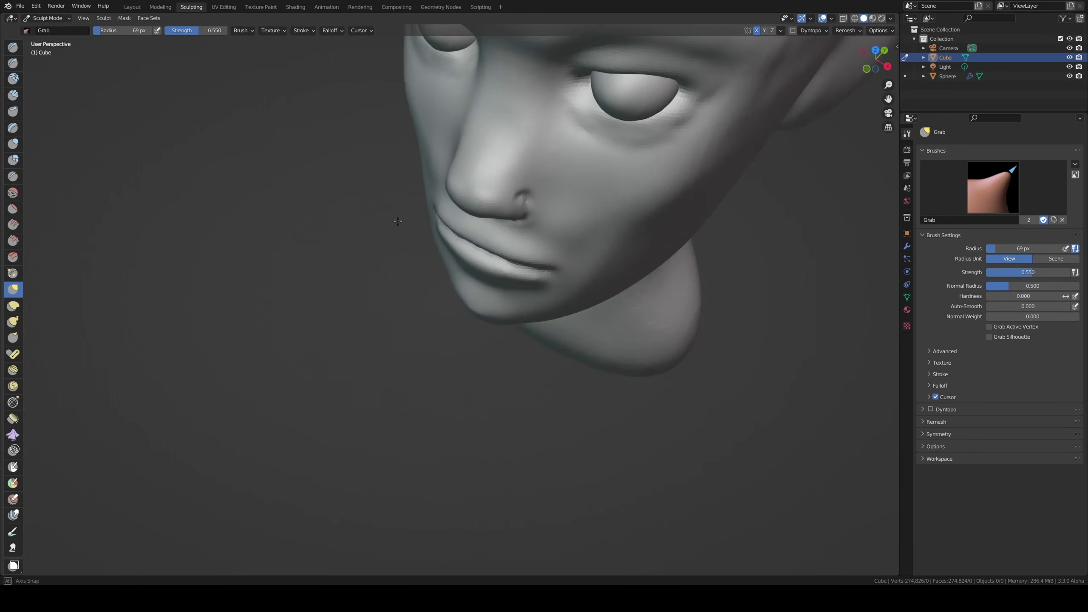
mouse_move(471, 215)
middle_mouse_down()
mouse_move(498, 201)
mouse_move(468, 226)
middle_mouse_up()
key("f")
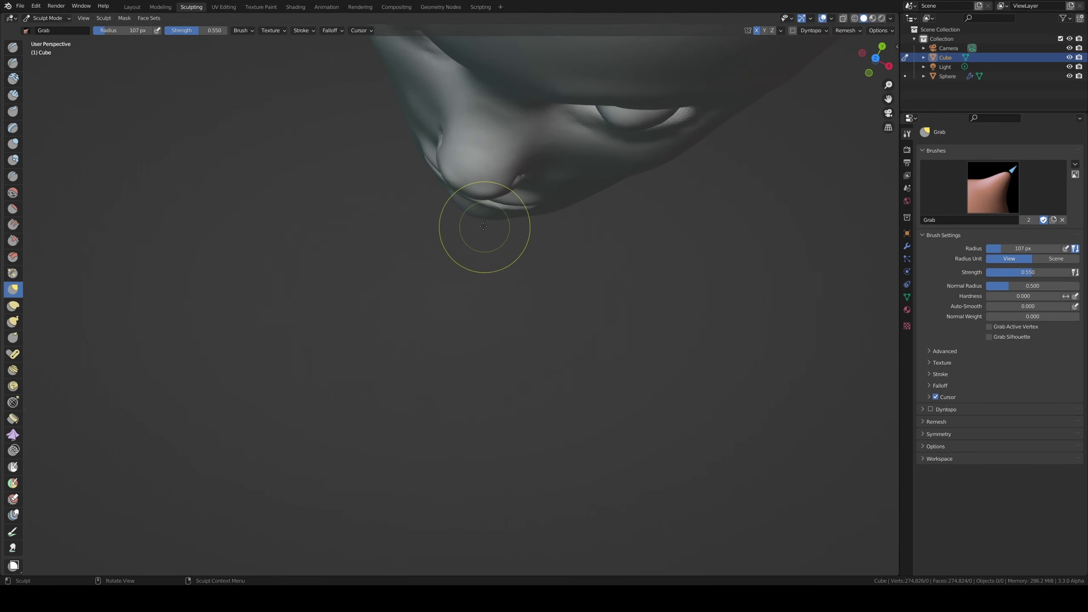
left_click(462, 199)
left_click_drag(463, 196, 464, 193)
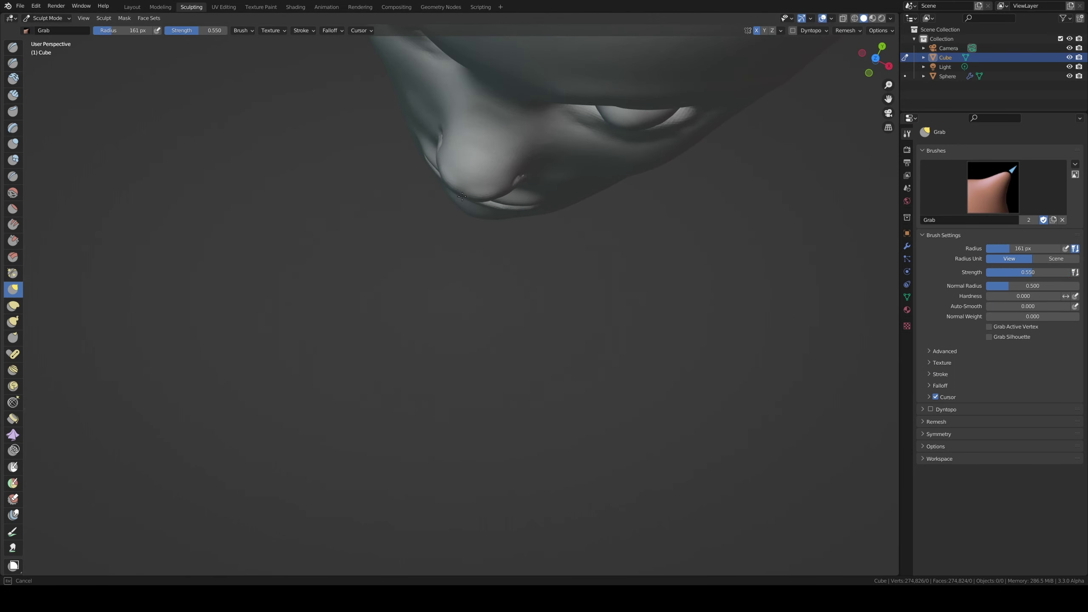
key("f")
left_click(479, 195)
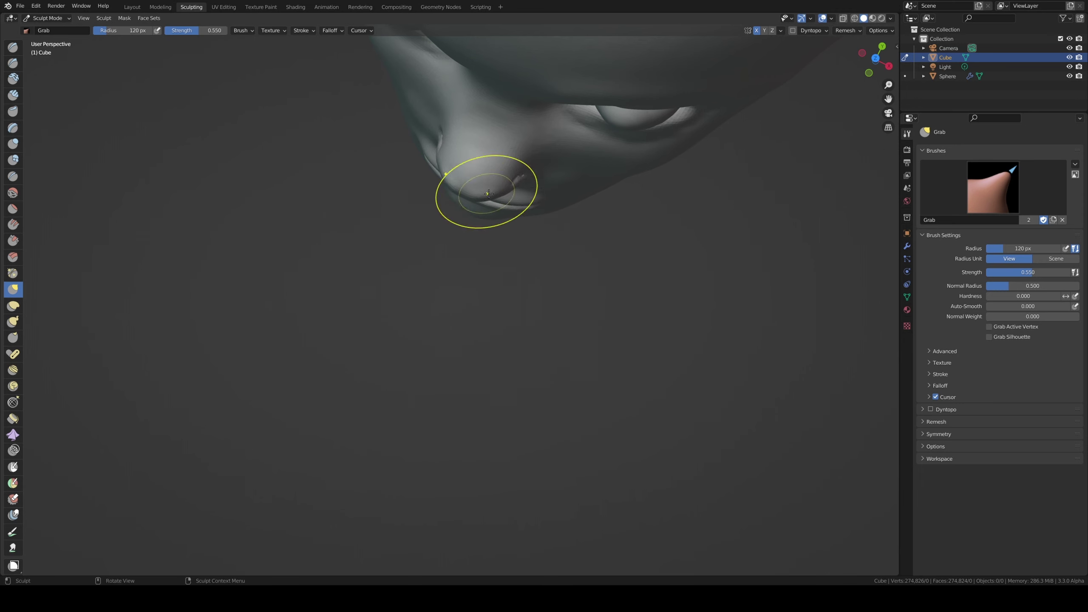
- Pull the nose wing at 81 px and check it from profile, front and three-quarter views
mouse_move(489, 193)
middle_mouse_down()
mouse_move(507, 141)
mouse_move(490, 84)
mouse_move(510, 68)
middle_mouse_up()
mouse_move(461, 231)
middle_mouse_down()
mouse_move(422, 225)
mouse_move(461, 219)
middle_mouse_up()
key("f")
left_click(443, 223)
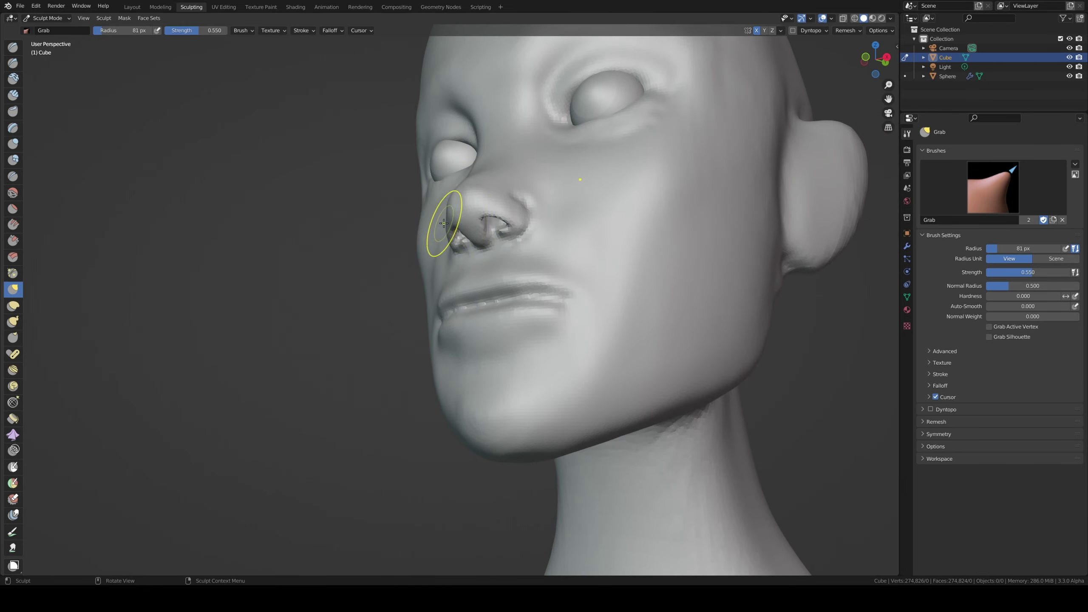
left_click_drag(444, 222, 463, 212)
mouse_move(464, 207)
middle_mouse_down()
mouse_move(448, 212)
mouse_move(471, 209)
mouse_move(462, 212)
middle_mouse_up()
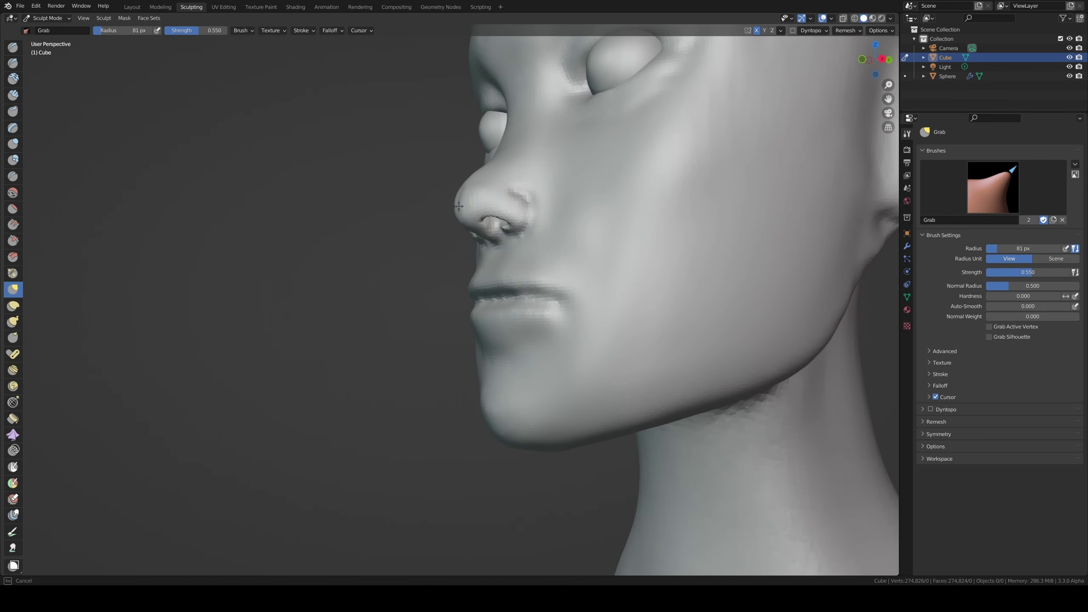
middle_click_drag(458, 206, 467, 181)
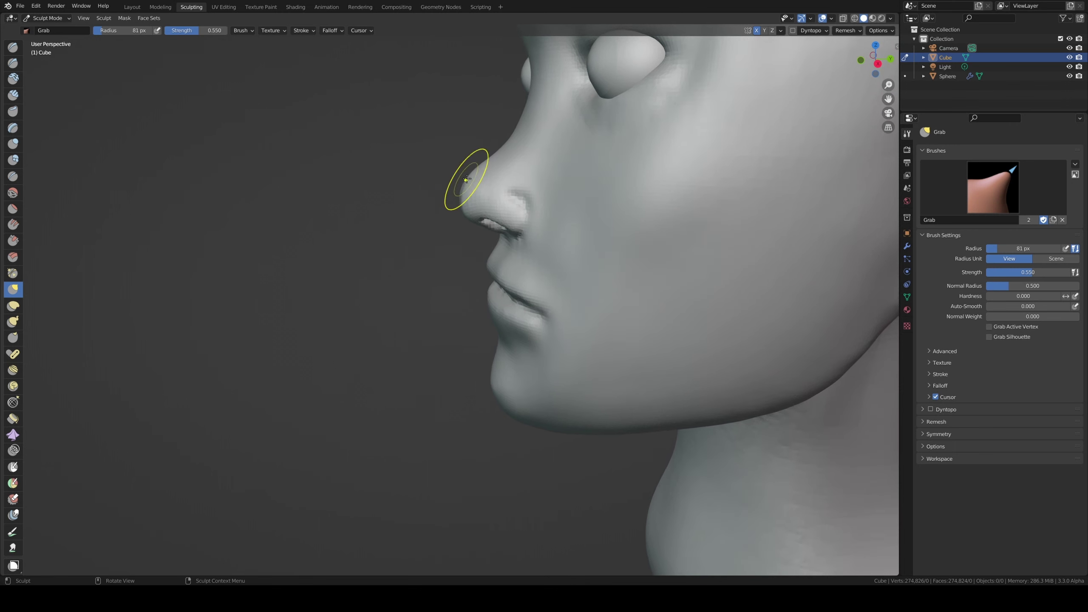
middle_click_drag(488, 145, 601, 161)
mouse_move(515, 141)
middle_mouse_down()
mouse_move(481, 225)
mouse_move(428, 218)
middle_mouse_up()
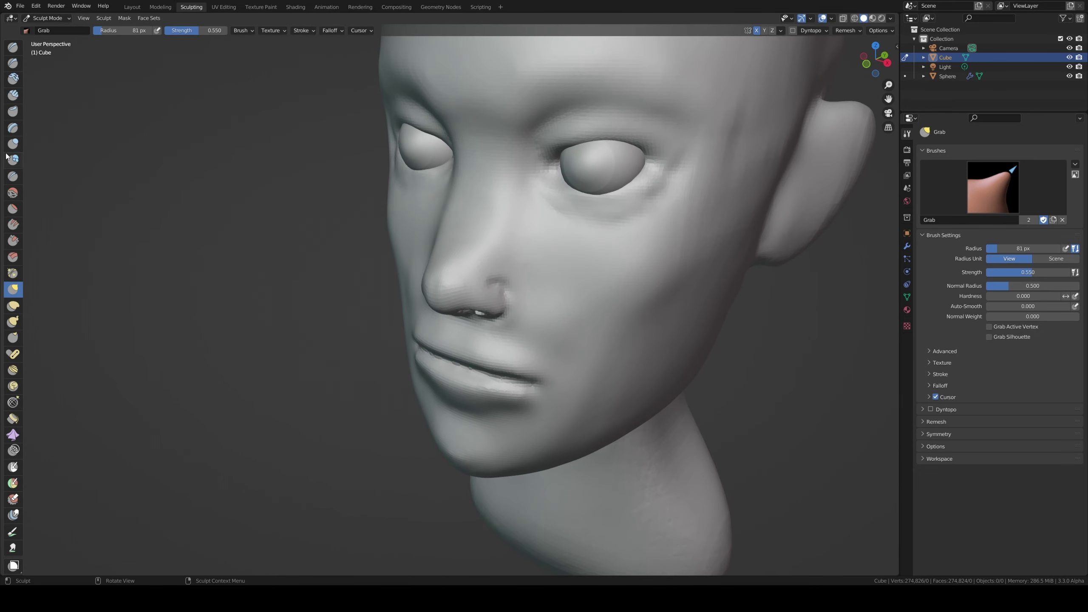
- Lay Clay Strips down the nose bridge
left_click(13, 79)
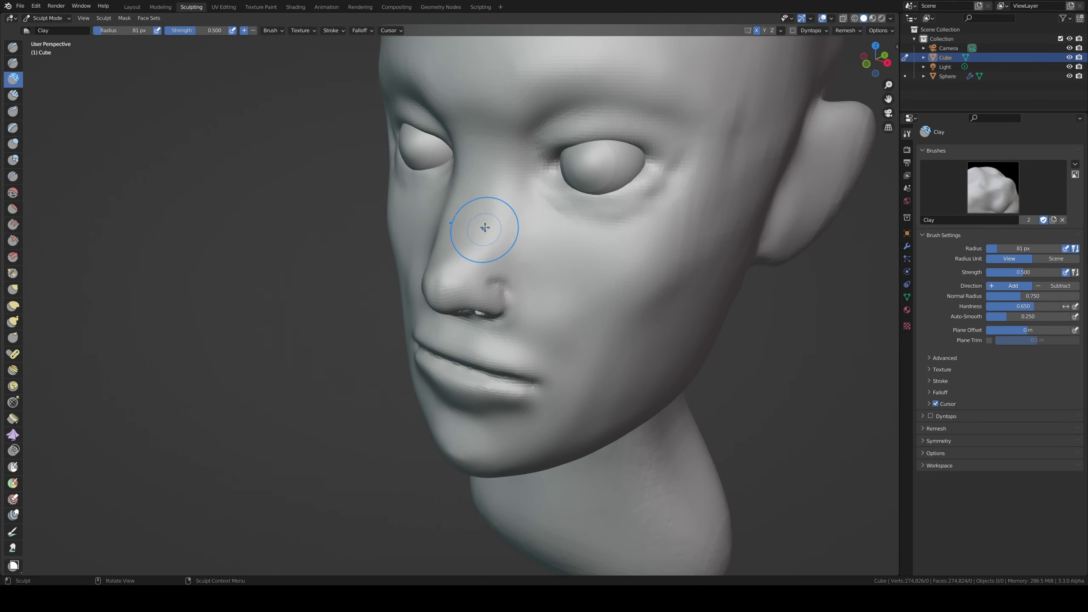
middle_click_drag(486, 223, 462, 250)
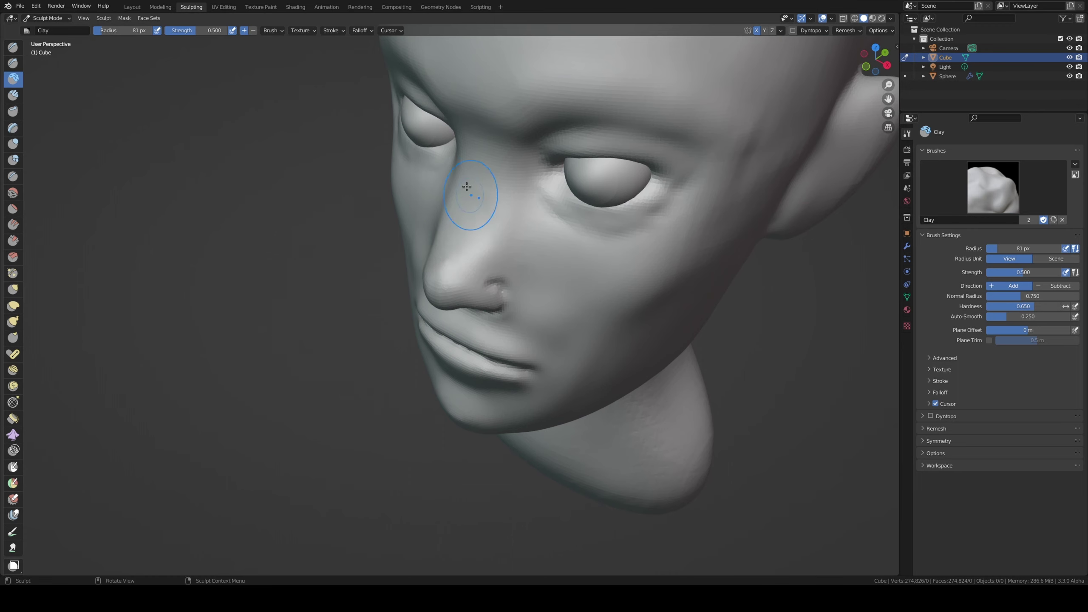
middle_click_drag(474, 194, 486, 151)
left_click(13, 95)
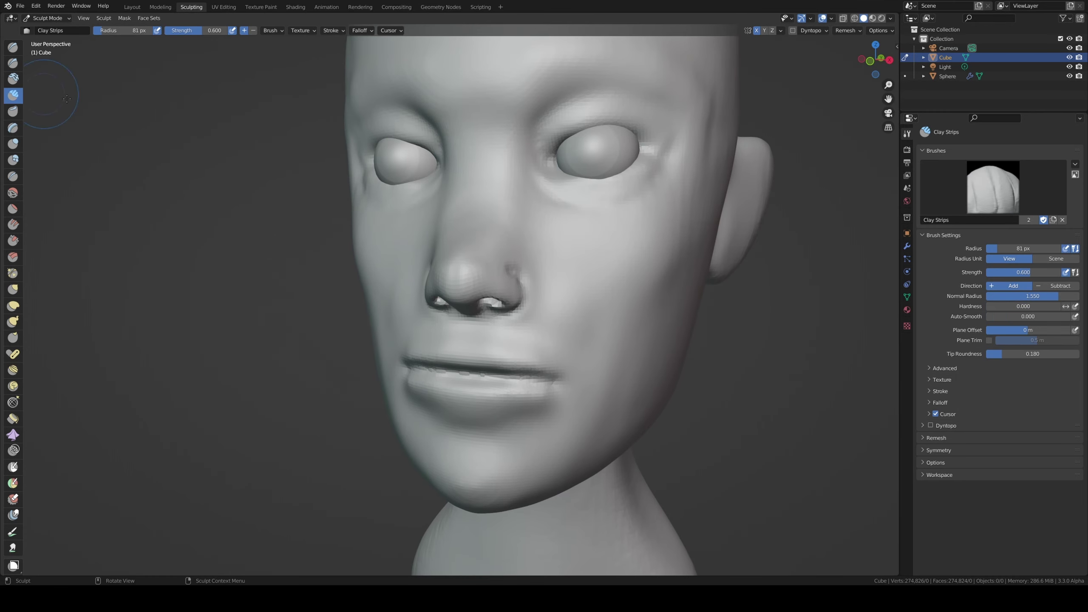
left_click_drag(461, 174, 479, 217)
mouse_move(478, 142)
left_mouse_down()
mouse_move(467, 162)
mouse_move(490, 206)
left_mouse_up()
middle_click_drag(490, 206, 498, 212)
- Build up the right side of the nose bridge and the area below the eye
left_click_drag(480, 122, 467, 206)
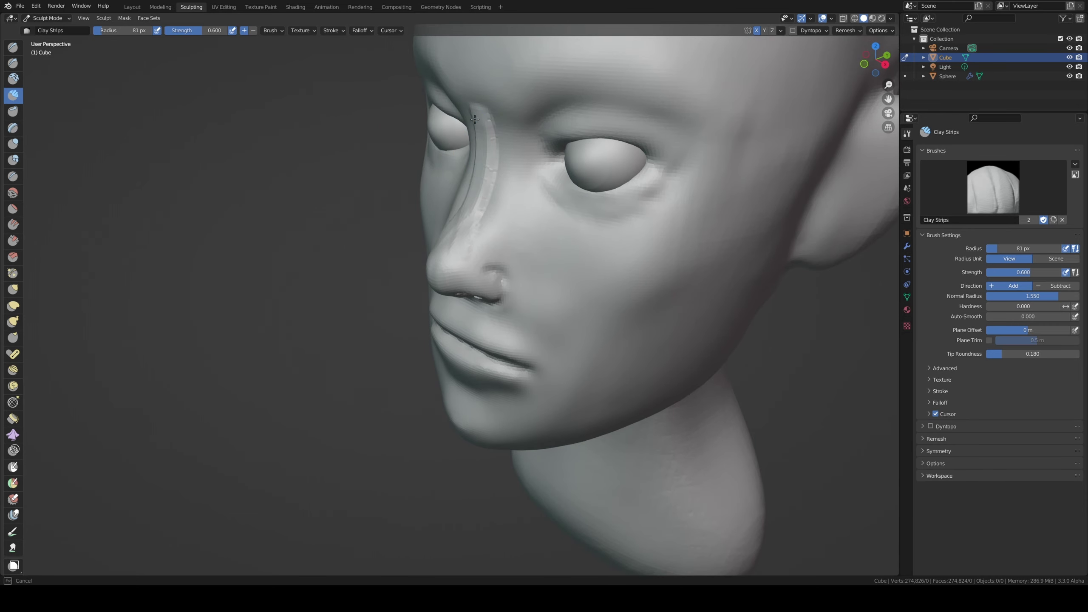
left_click_drag(495, 145, 497, 251)
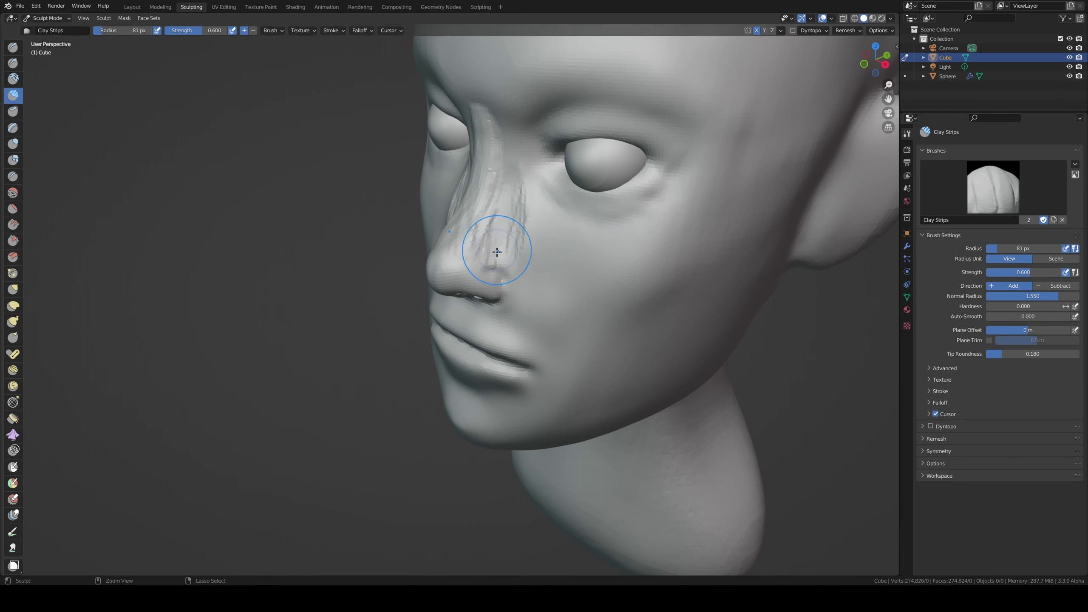
mouse_move(531, 177)
left_mouse_down()
mouse_move(516, 253)
mouse_move(525, 244)
left_mouse_up()
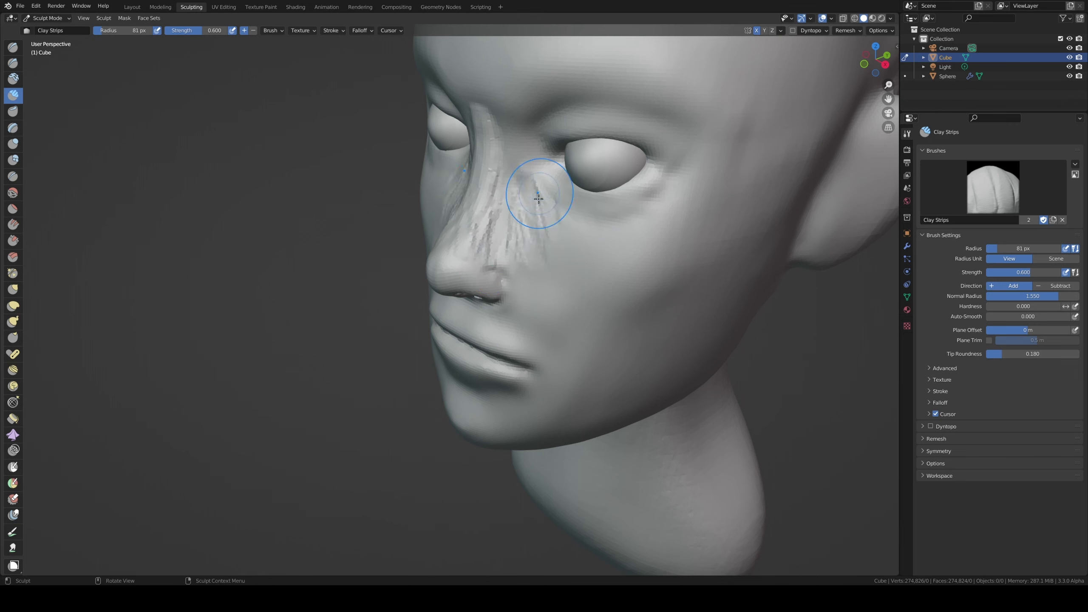
left_click_drag(491, 158, 495, 206)
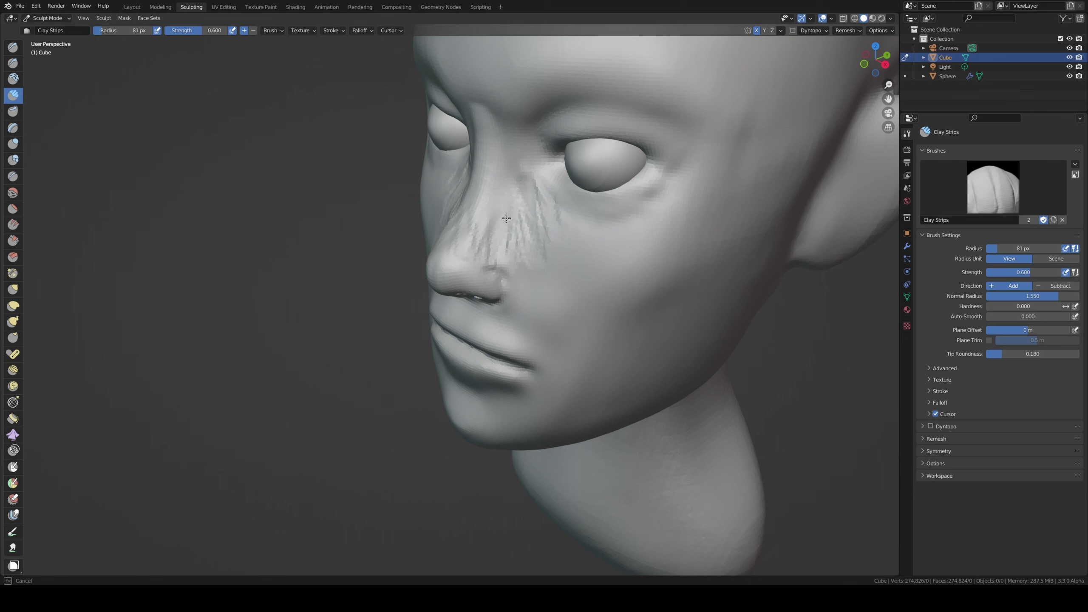
- Lower the Smooth brush strength and add more clay strips along the bridge side
left_click(13, 192)
key("shift+f")
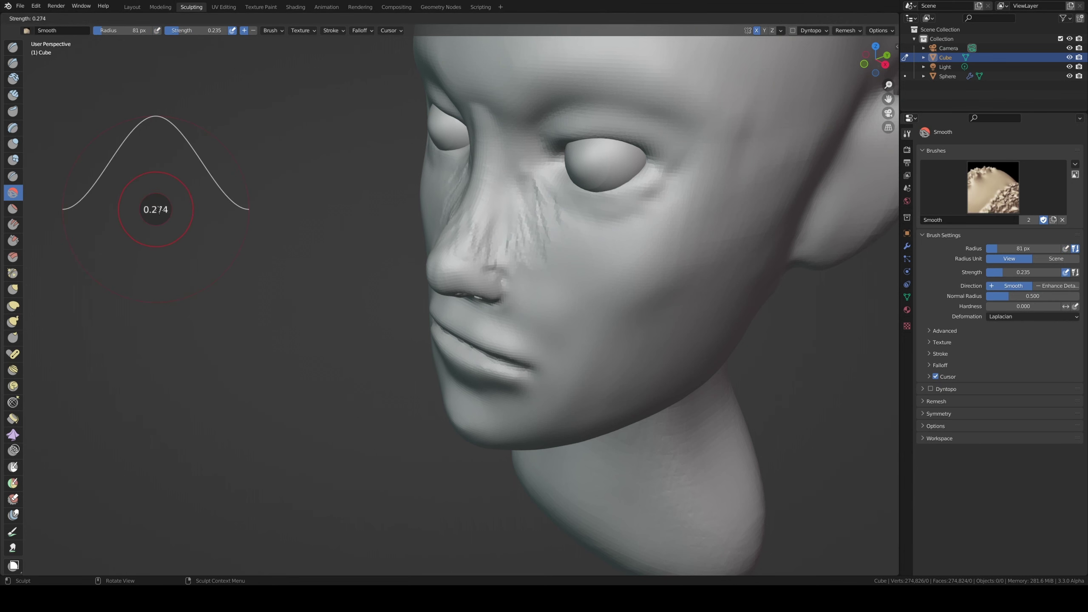
left_click(166, 208)
left_click(16, 95)
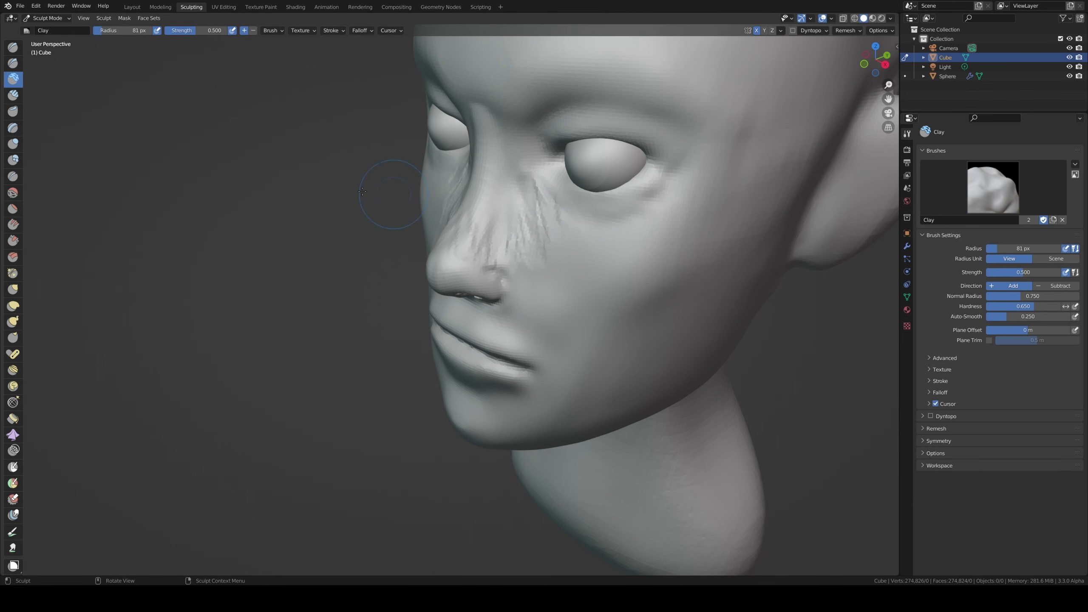
left_click_drag(471, 242, 478, 205)
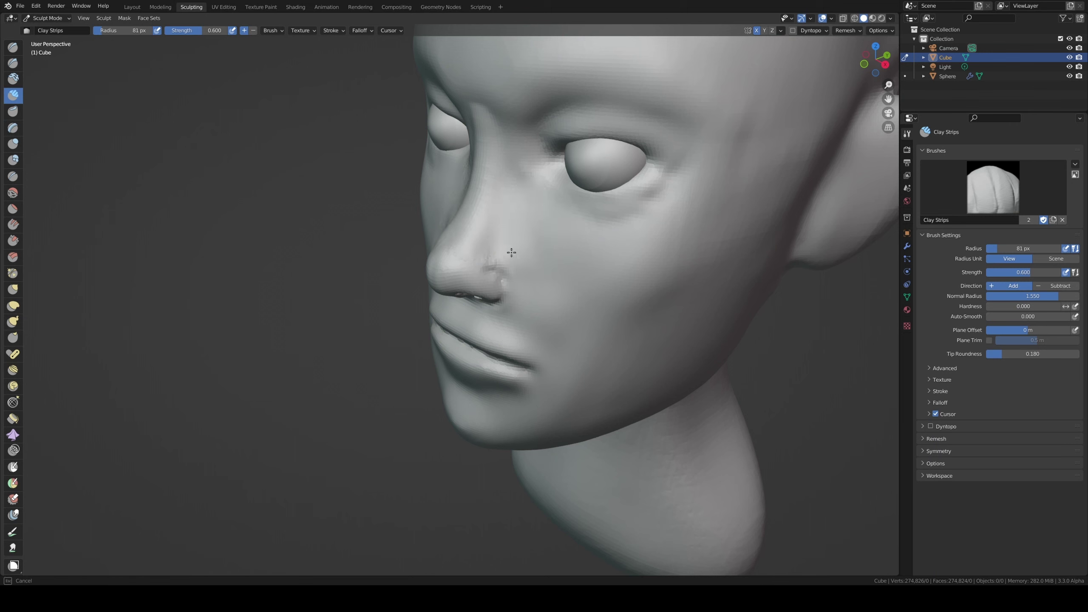
- Set the Smooth brush strength to 0.324
left_click(13, 192)
key("shift+f")
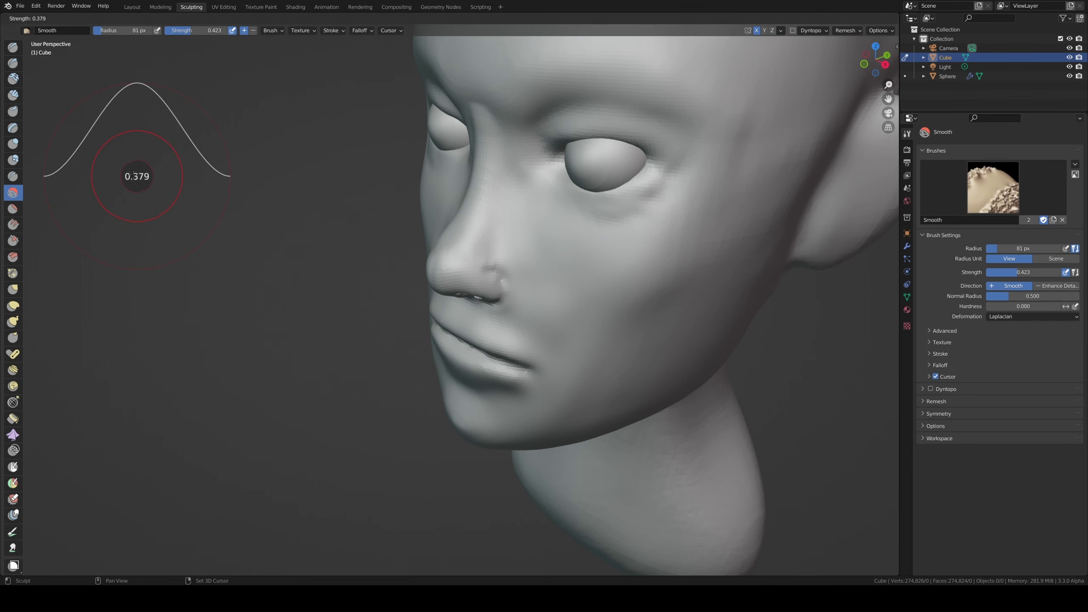
left_click(133, 175)
key("shift+f")
left_click(101, 170)
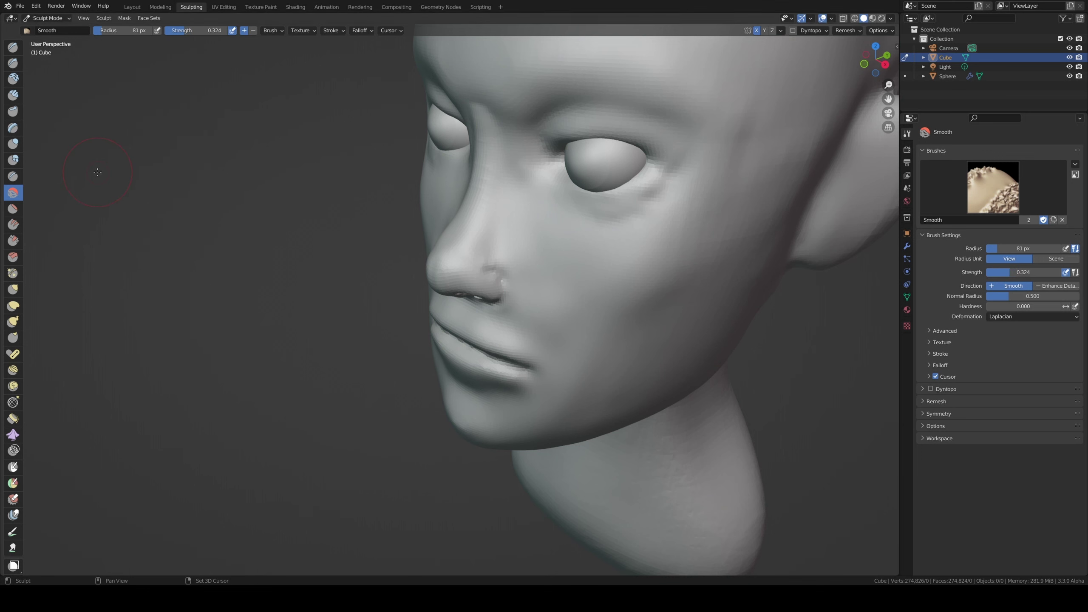
left_click(13, 78)
- At 69 px, add Clay Strips on the cheek beside the nose, checking from several angles
mouse_move(467, 176)
middle_mouse_down()
mouse_move(498, 191)
mouse_move(484, 116)
middle_mouse_up()
middle_click_drag(486, 206, 513, 260)
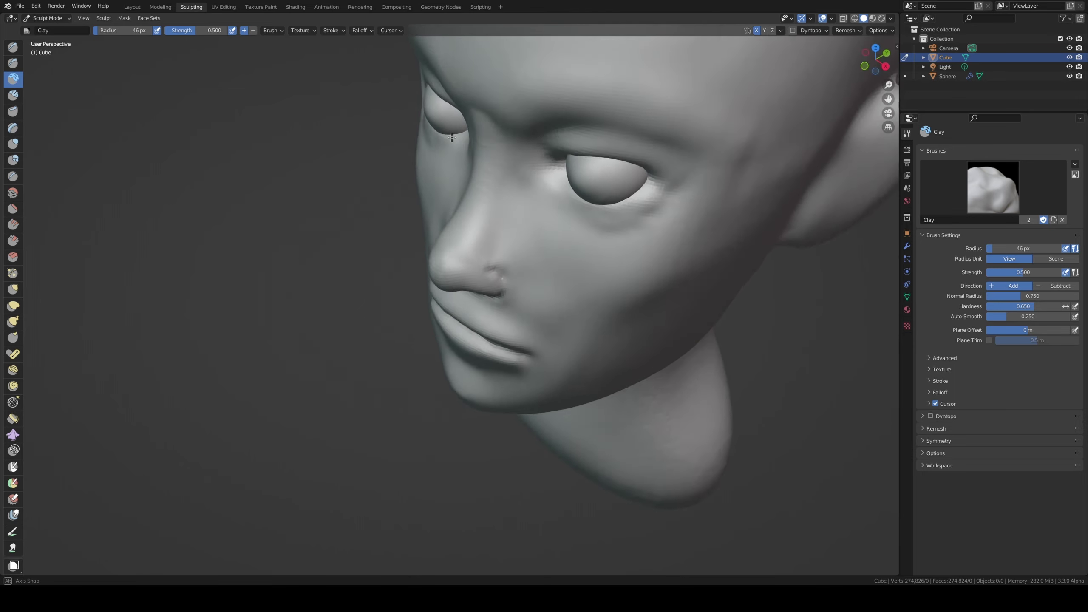
left_click(504, 260)
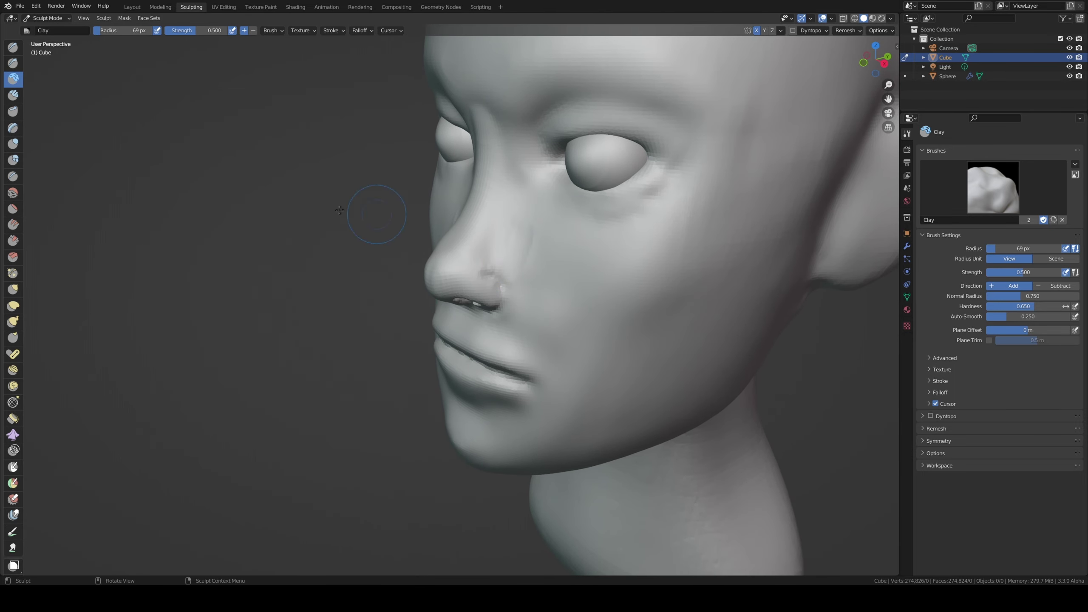
key("c")
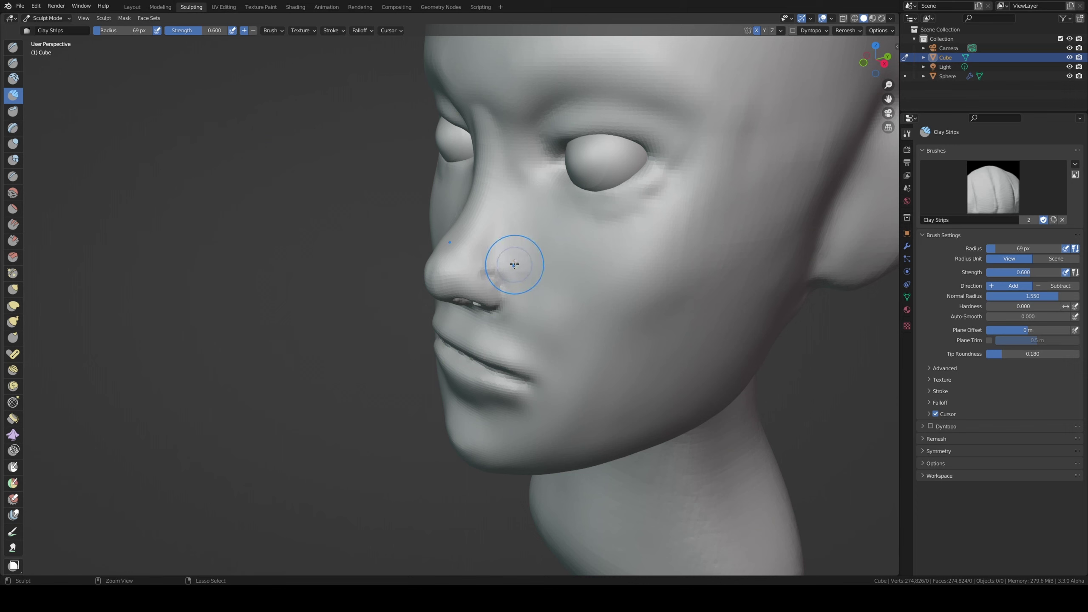
left_click_drag(512, 266, 496, 266)
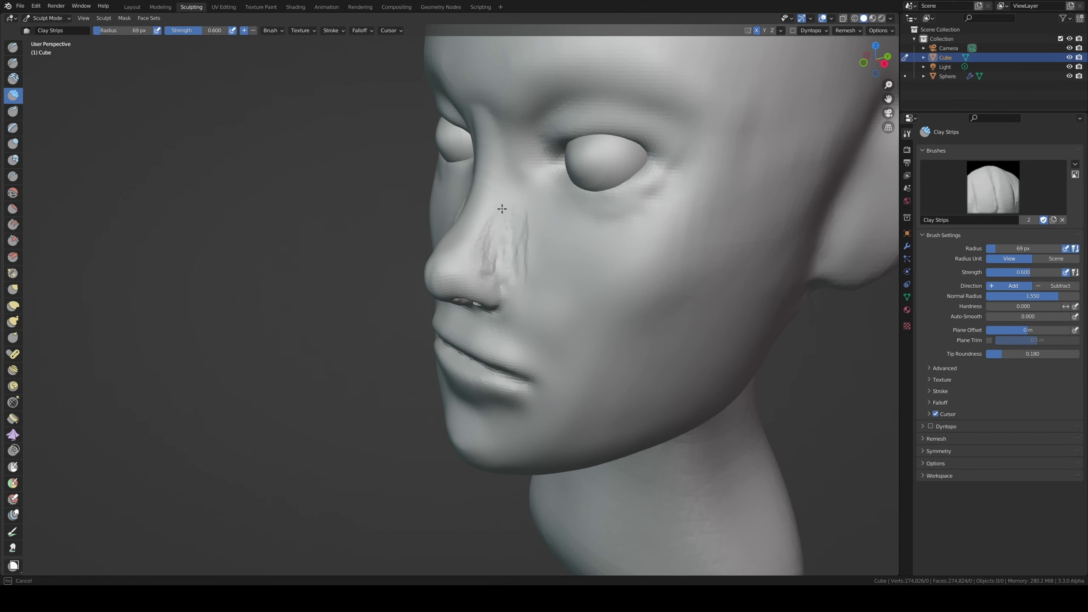
mouse_move(498, 190)
middle_mouse_down()
mouse_move(476, 265)
mouse_move(525, 214)
middle_mouse_up()
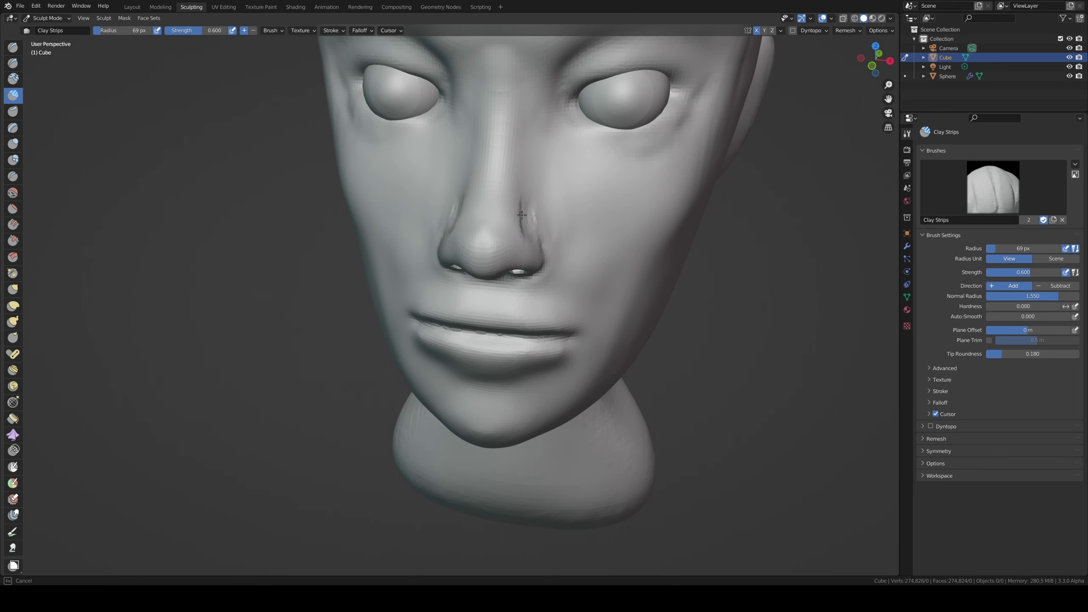
middle_click_drag(518, 178, 521, 231)
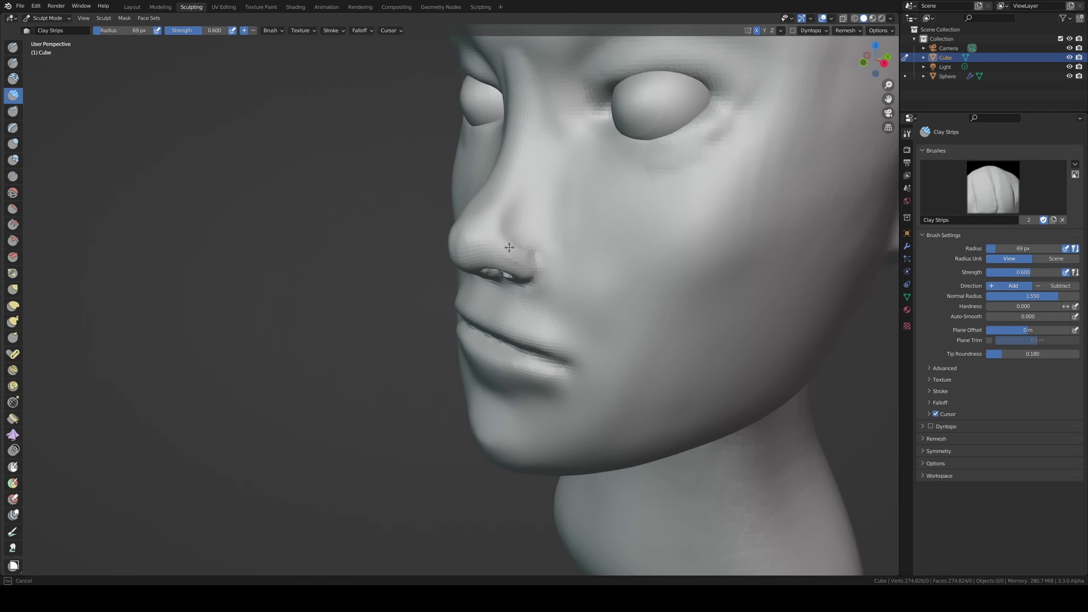
mouse_move(530, 247)
middle_mouse_down()
mouse_move(526, 255)
mouse_move(533, 223)
mouse_move(513, 222)
mouse_move(541, 201)
mouse_move(520, 218)
middle_mouse_up()
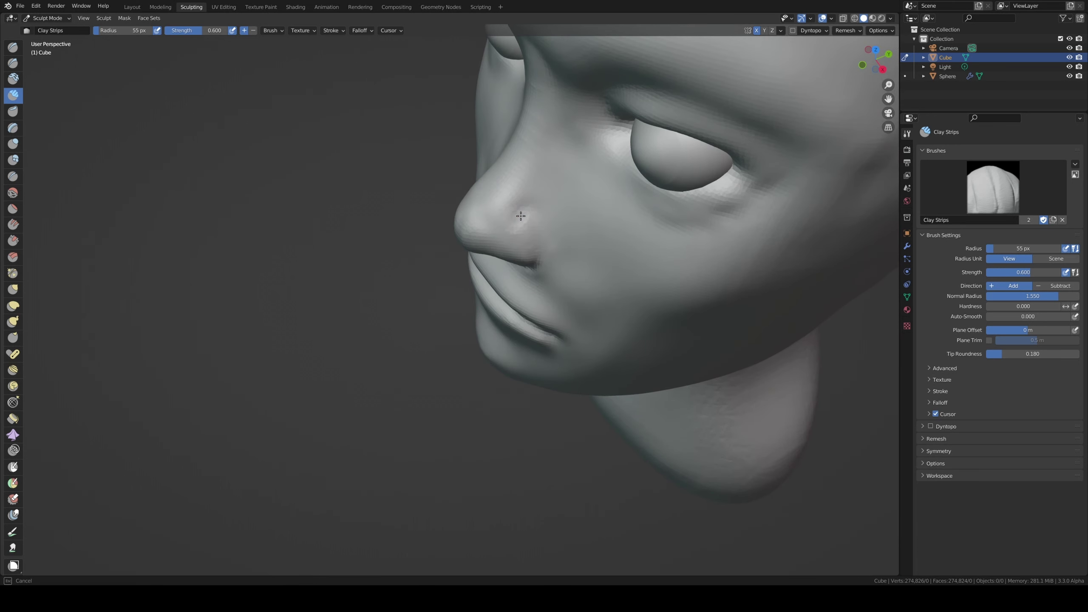
- Select the Draw Sharp brush at 46 px and turn to a three-quarter front view
left_click(12, 63)
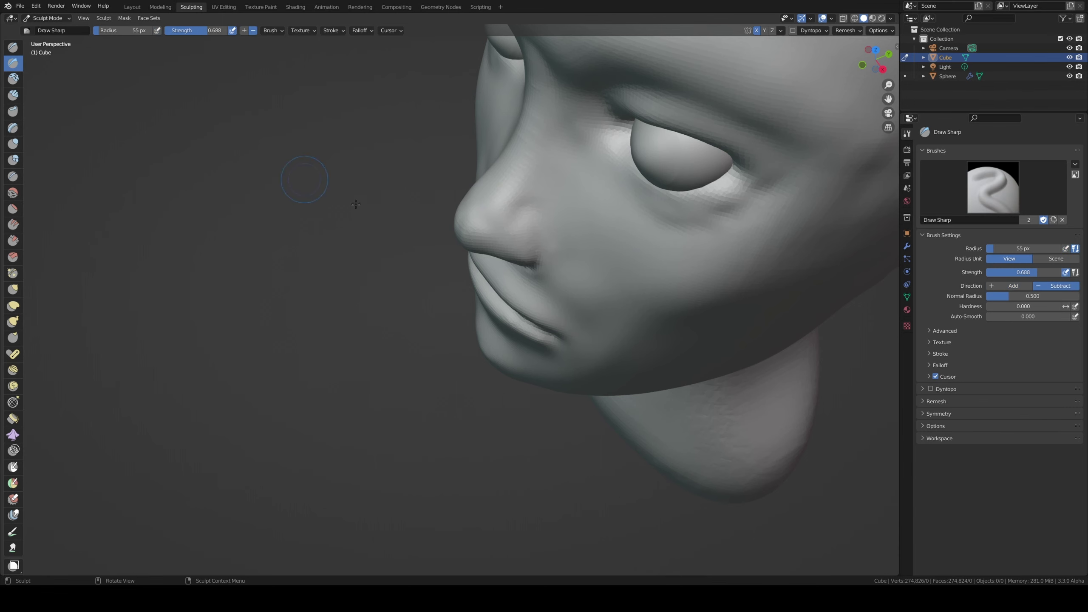
middle_click_drag(296, 173, 507, 228)
key("f")
left_click(522, 249)
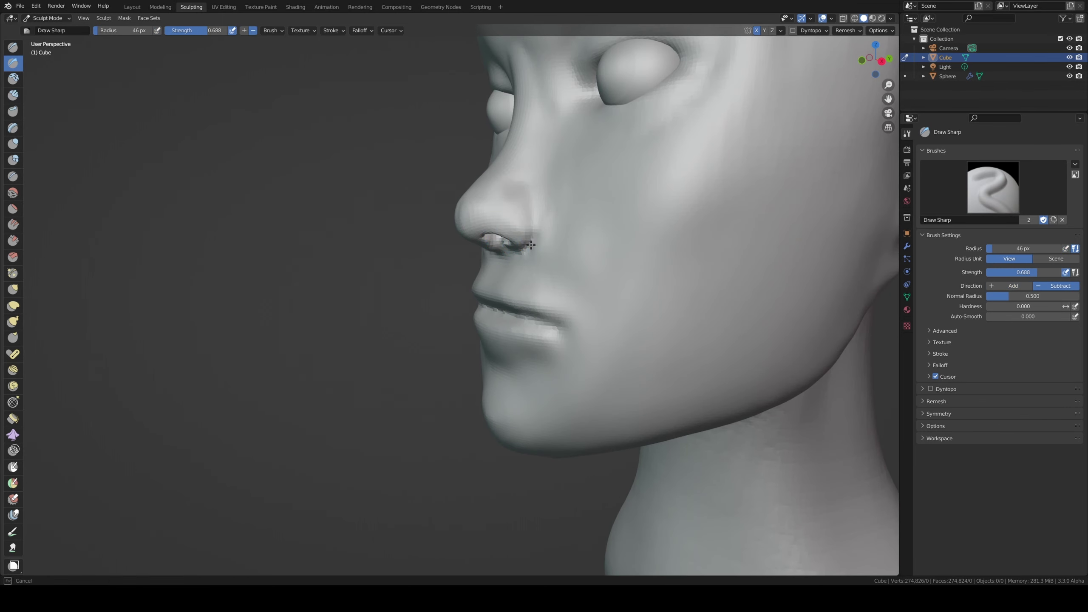
key("KP_4")
key("KP_4")
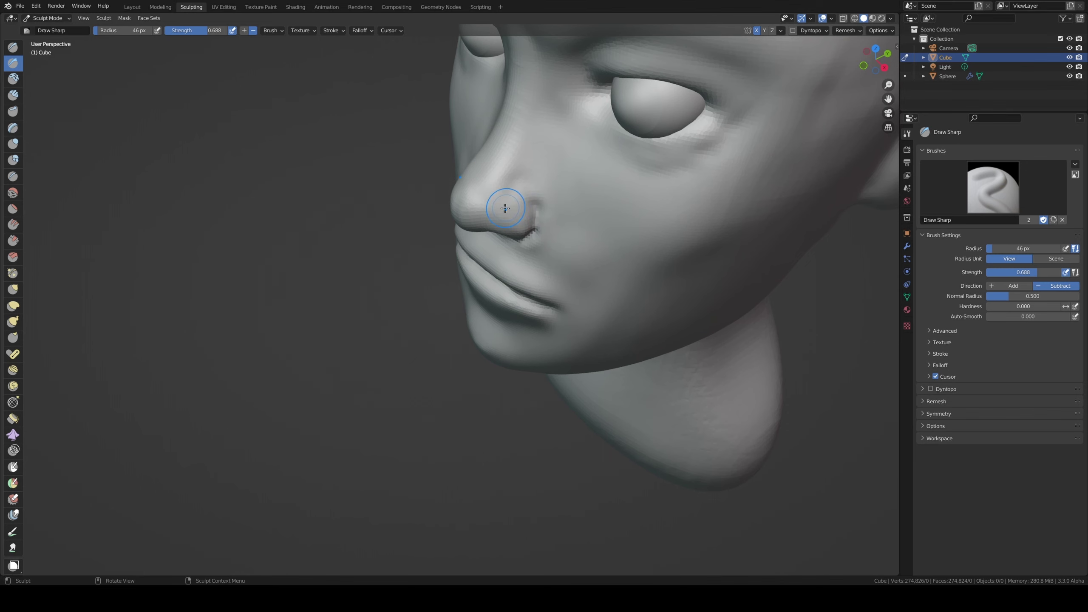
- Resize the Draw Sharp brush to 99 px, then 86 px, and review the nose from other angles
key("KP_4")
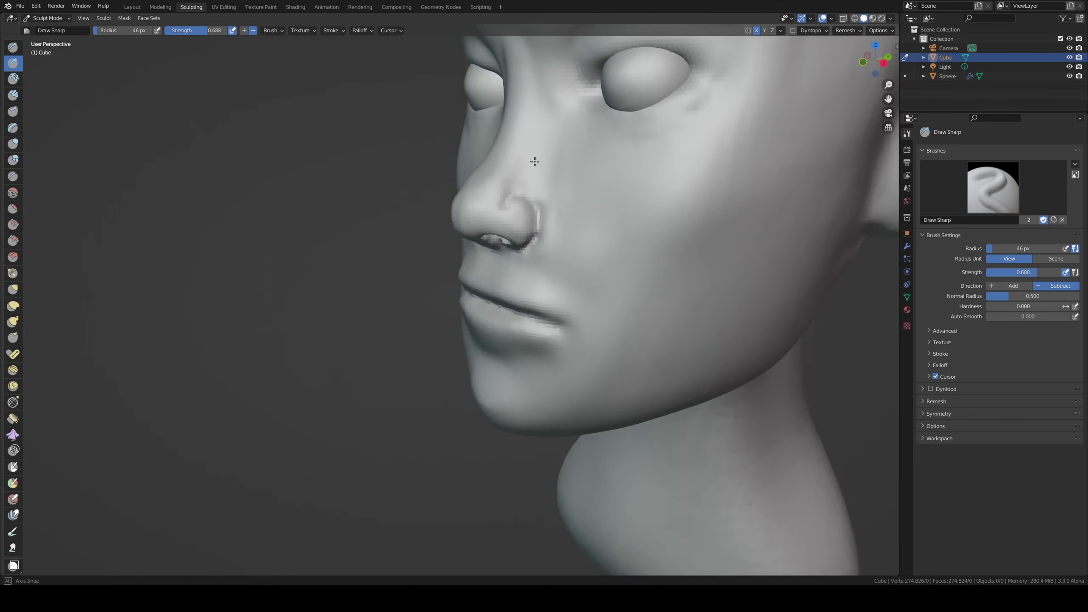
key("KP_4")
key("f")
left_click(532, 253)
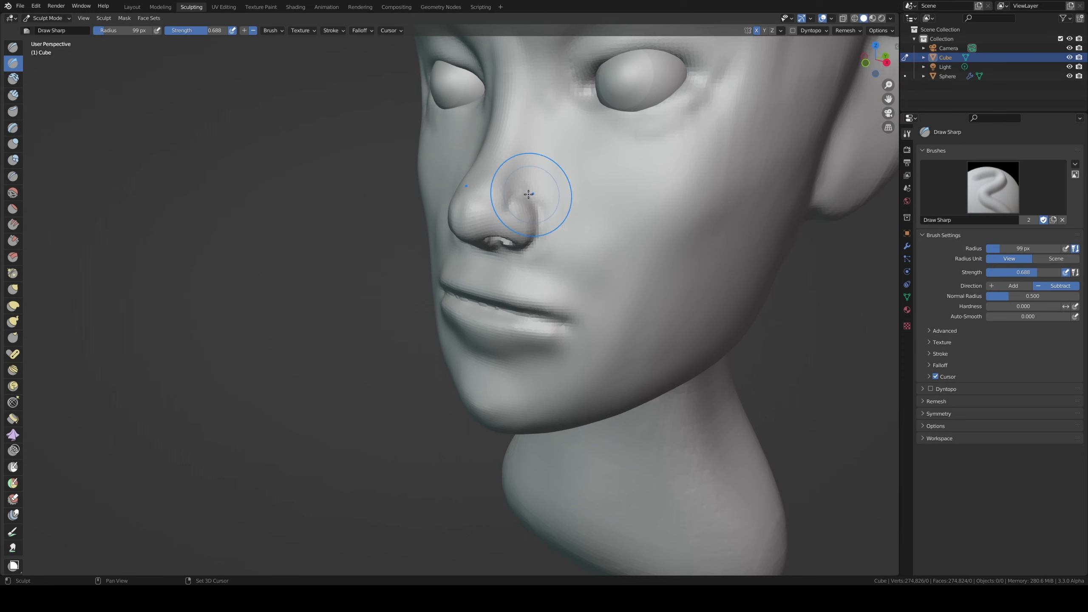
key("KP_4")
key("KP_4")
key("KP_4")
key("f")
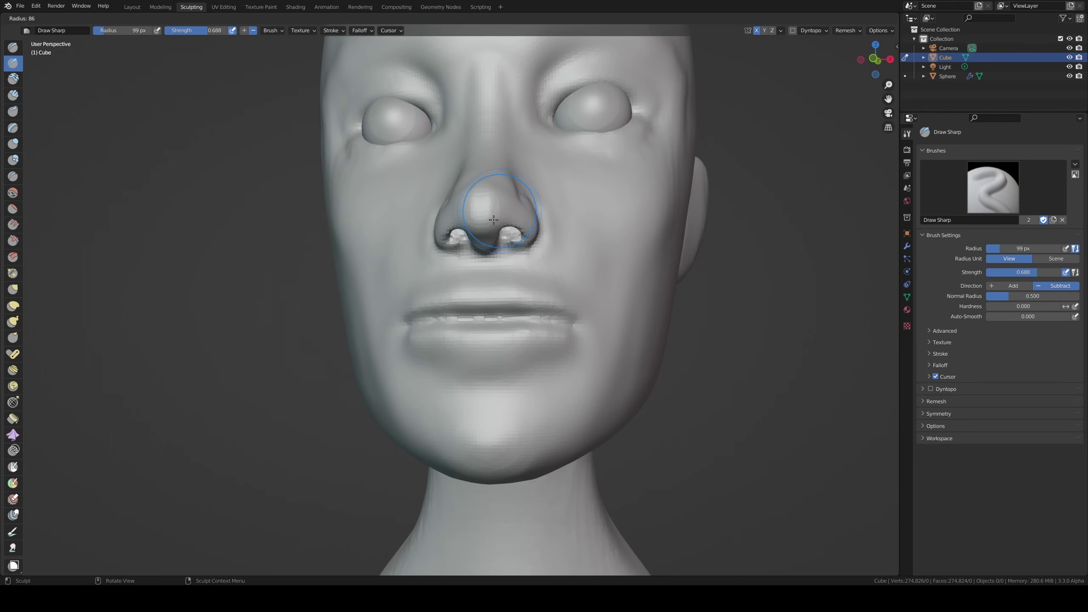
left_click(494, 210)
mouse_move(521, 196)
middle_mouse_down()
mouse_move(473, 206)
mouse_move(495, 170)
mouse_move(505, 174)
mouse_move(470, 140)
mouse_move(510, 151)
mouse_move(493, 163)
mouse_move(446, 264)
mouse_move(444, 255)
middle_mouse_up()
scroll(493, 162, "down", 5)
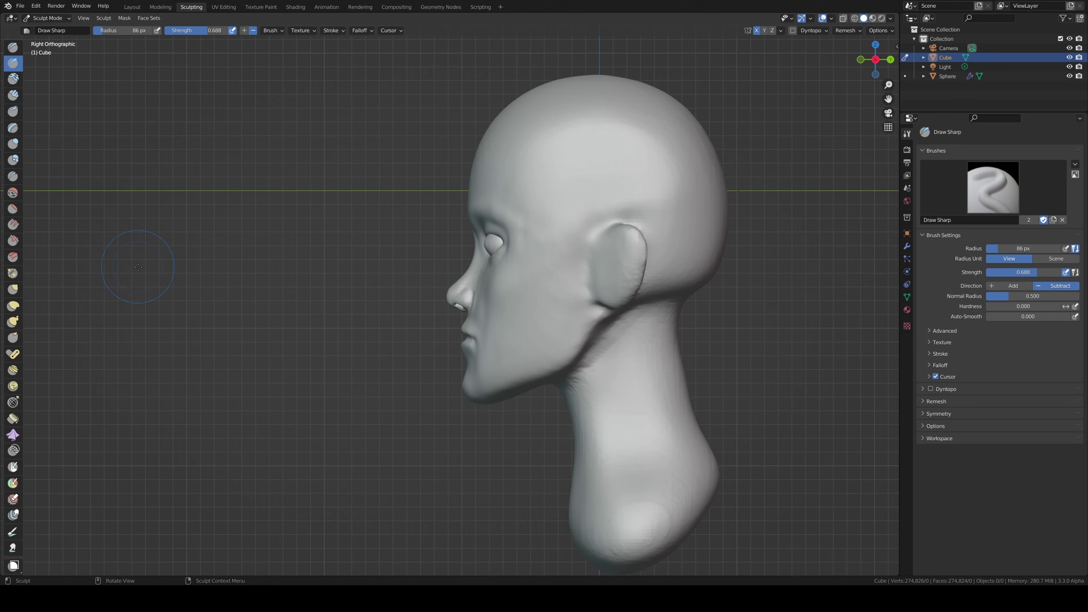
- With a 161 px Grab brush, pull the chin and lips forward and up
left_click(13, 289)
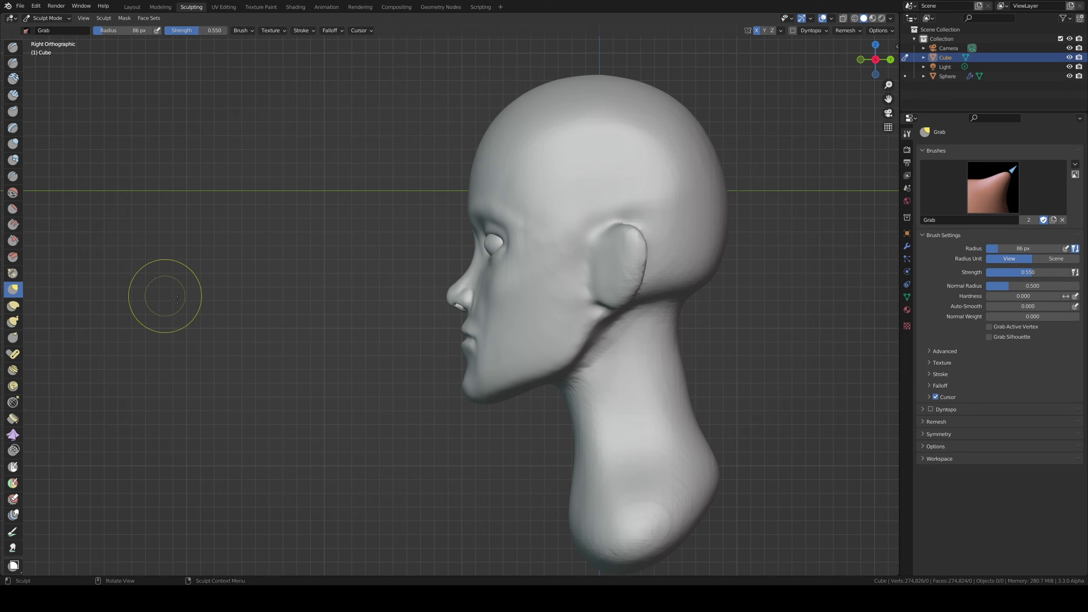
key("f")
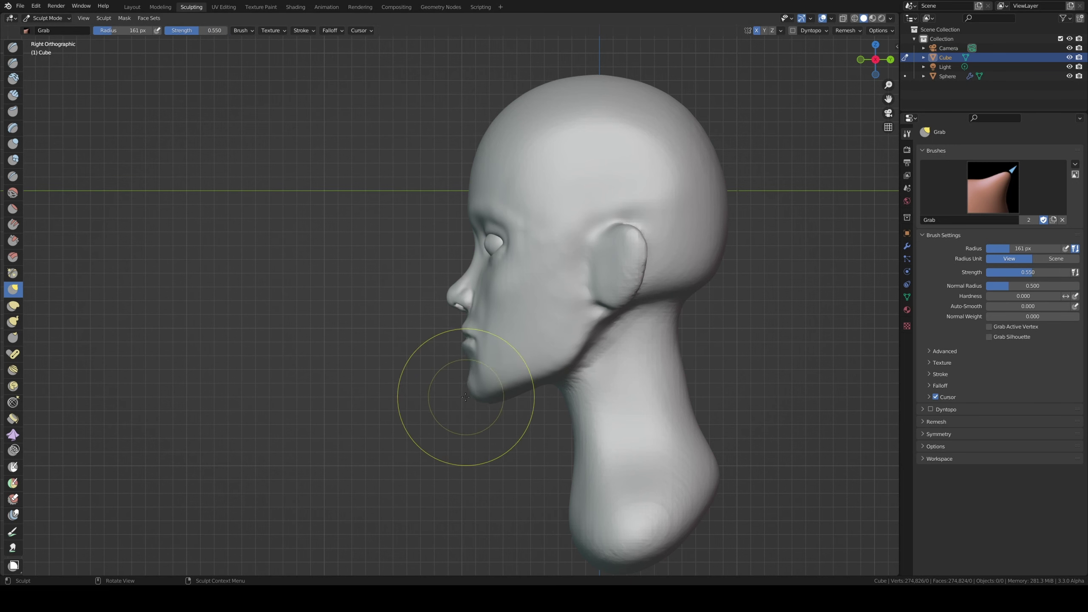
left_click(459, 398)
key("f")
left_click_drag(459, 398, 482, 391)
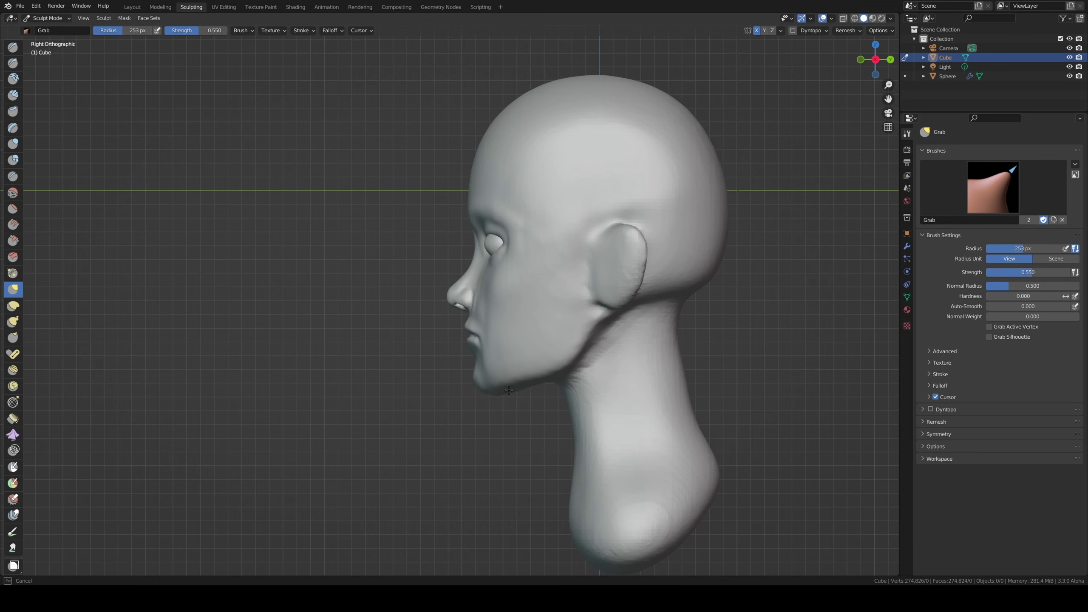
- Enlarge the Grab brush to 165 px and pull the chin and under-jaw flesh into shape
key("f")
left_click(544, 400)
left_click_drag(556, 401, 509, 413)
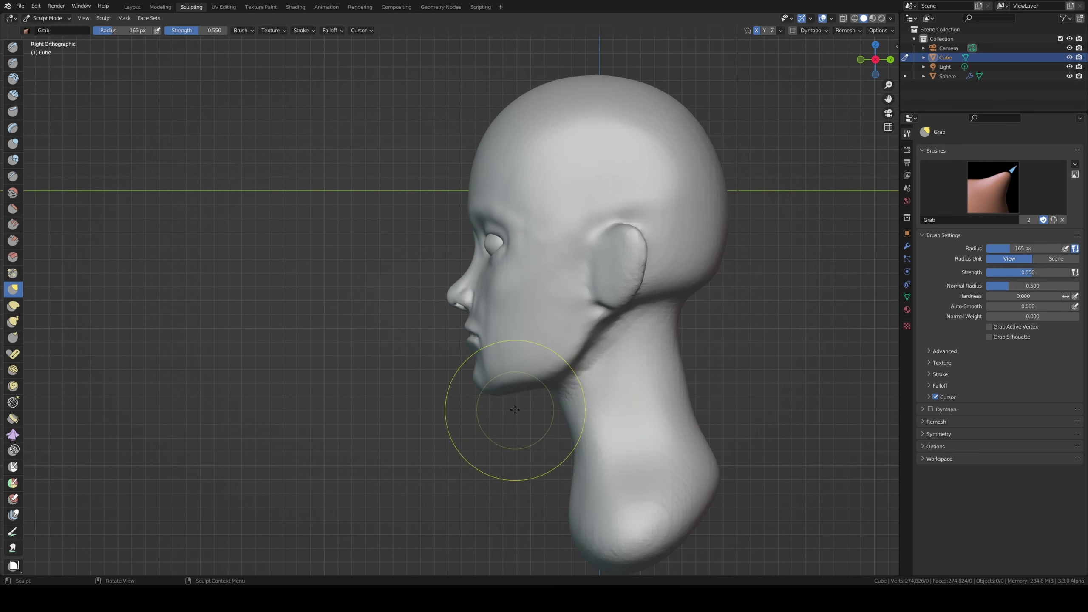
mouse_move(509, 413)
middle_mouse_down()
mouse_move(527, 316)
mouse_move(523, 227)
middle_mouse_up()
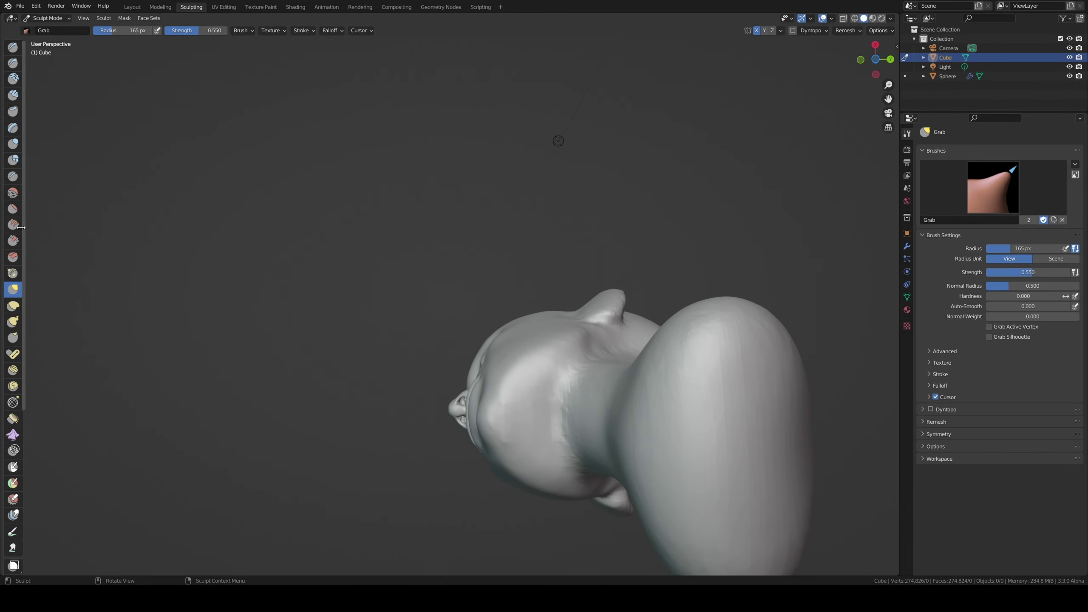
- Flatten the underside of the head and beneath the chin with a smaller Flatten brush
left_click(13, 209)
left_click_drag(511, 401, 555, 423)
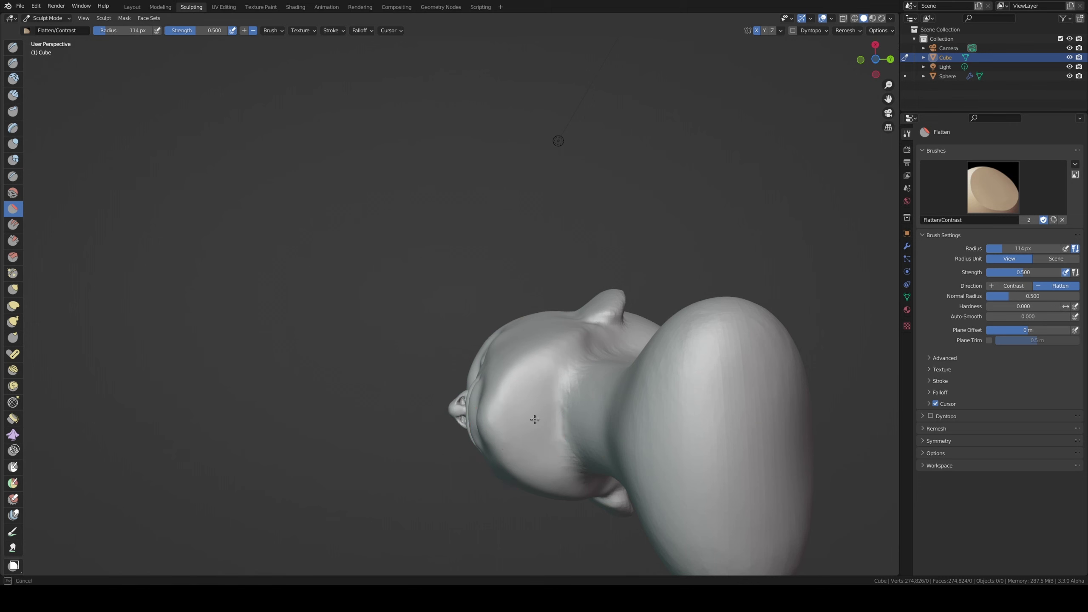
mouse_move(555, 422)
middle_mouse_down()
mouse_move(541, 429)
mouse_move(539, 352)
middle_mouse_up()
key("f")
left_click(557, 433)
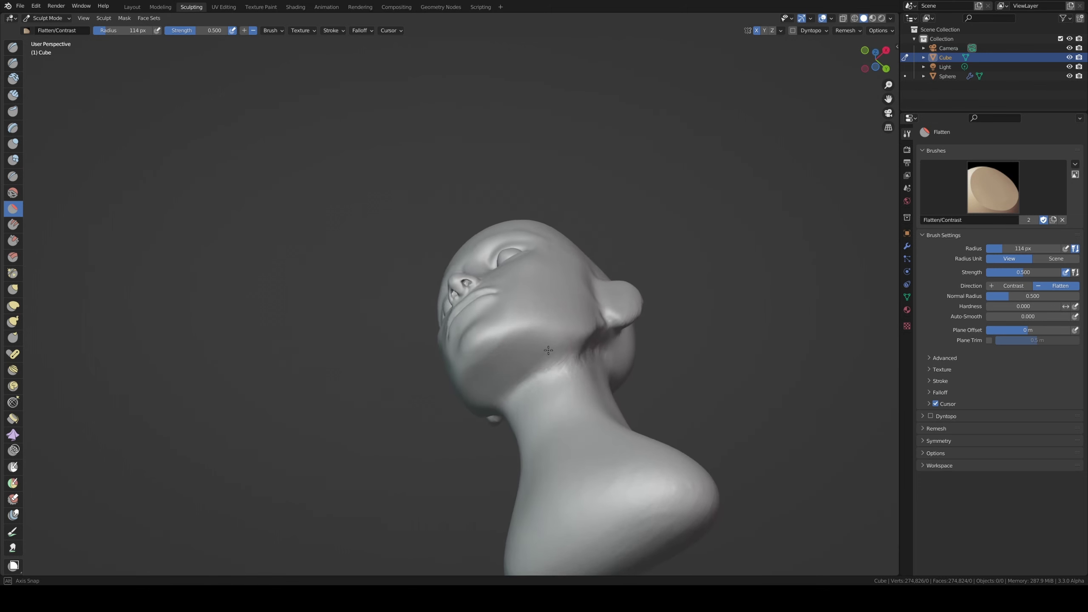
left_click_drag(538, 352, 565, 343)
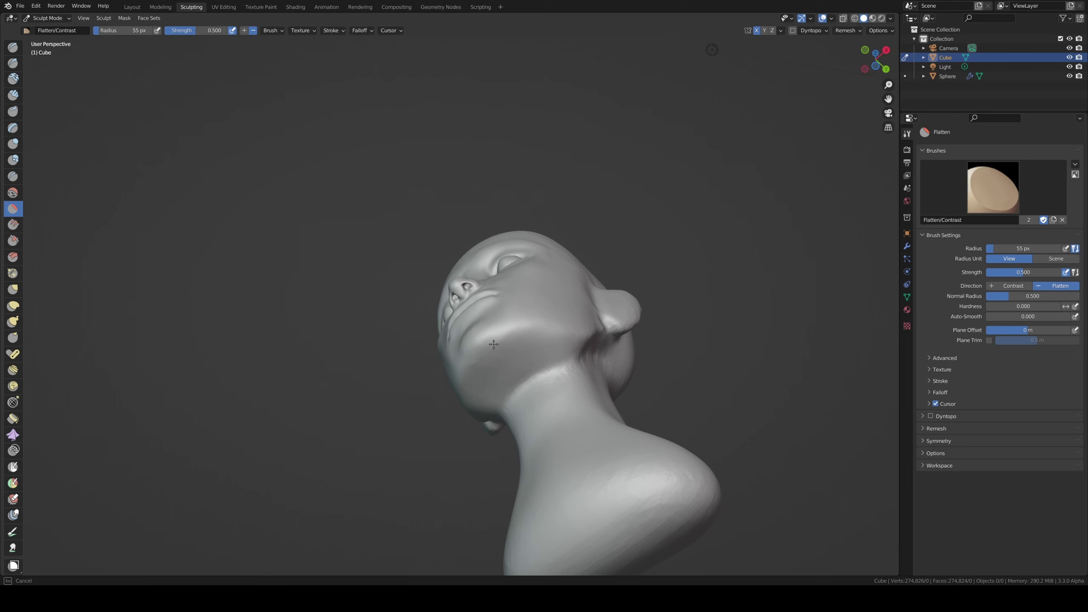
- From the profile view, scrape and smooth the jaw underside with the Scrape brush
middle_click_drag(509, 347, 563, 316)
key("shift+t")
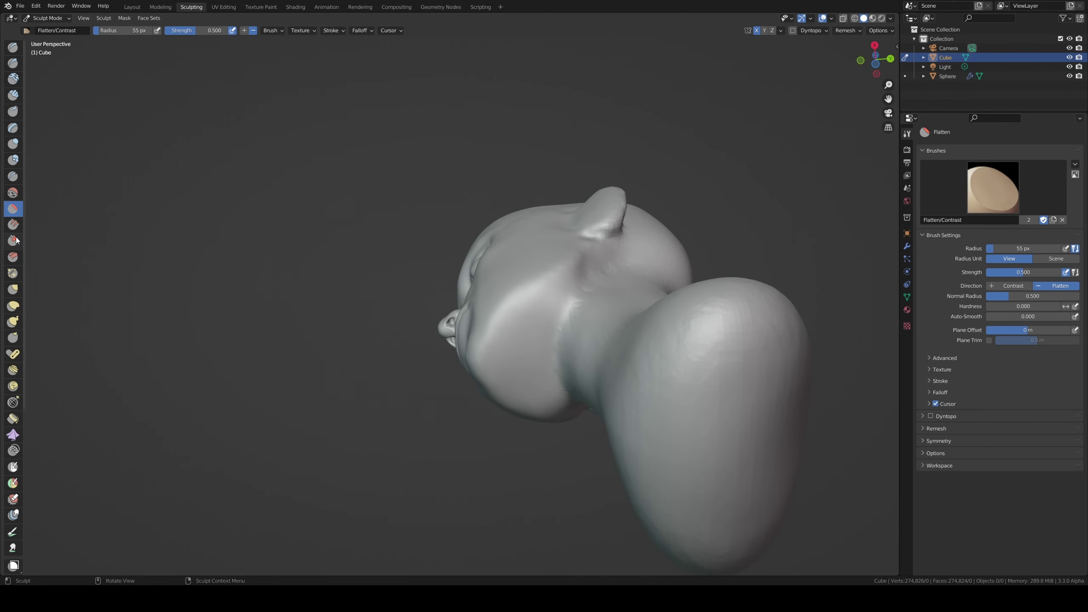
mouse_move(544, 349)
left_mouse_down()
mouse_move(544, 304)
mouse_move(535, 378)
left_mouse_up()
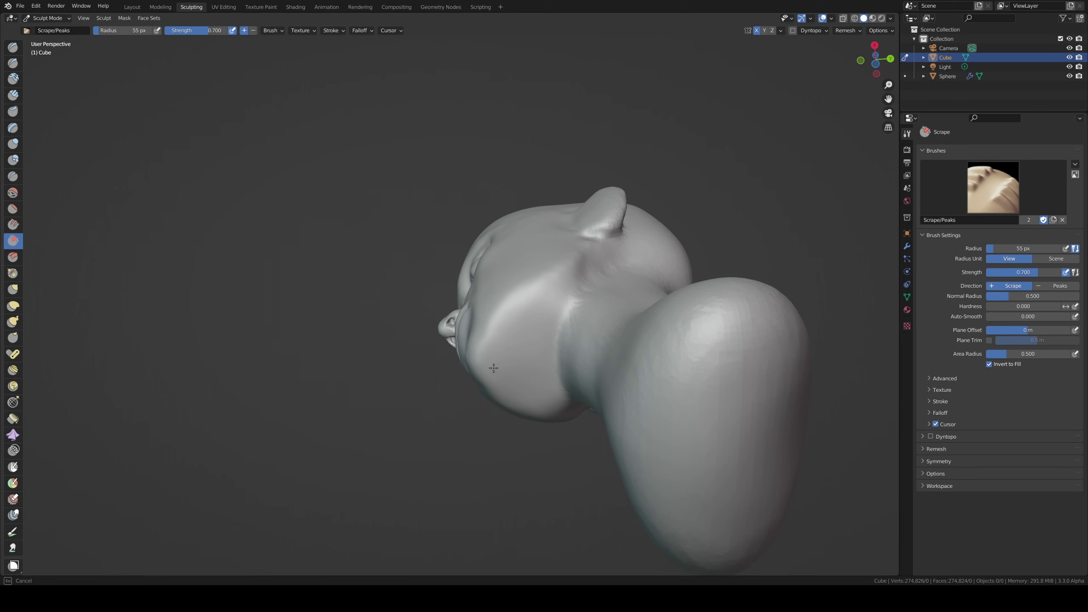
middle_click_drag(497, 330, 493, 347)
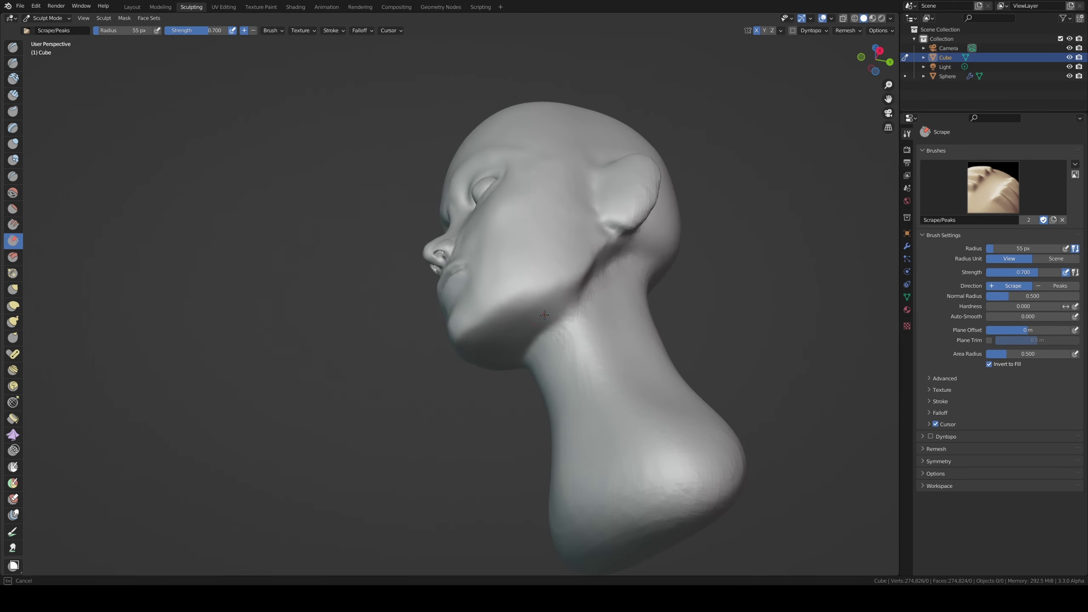
mouse_move(565, 267)
middle_mouse_down()
mouse_move(623, 248)
mouse_move(590, 300)
middle_mouse_up()
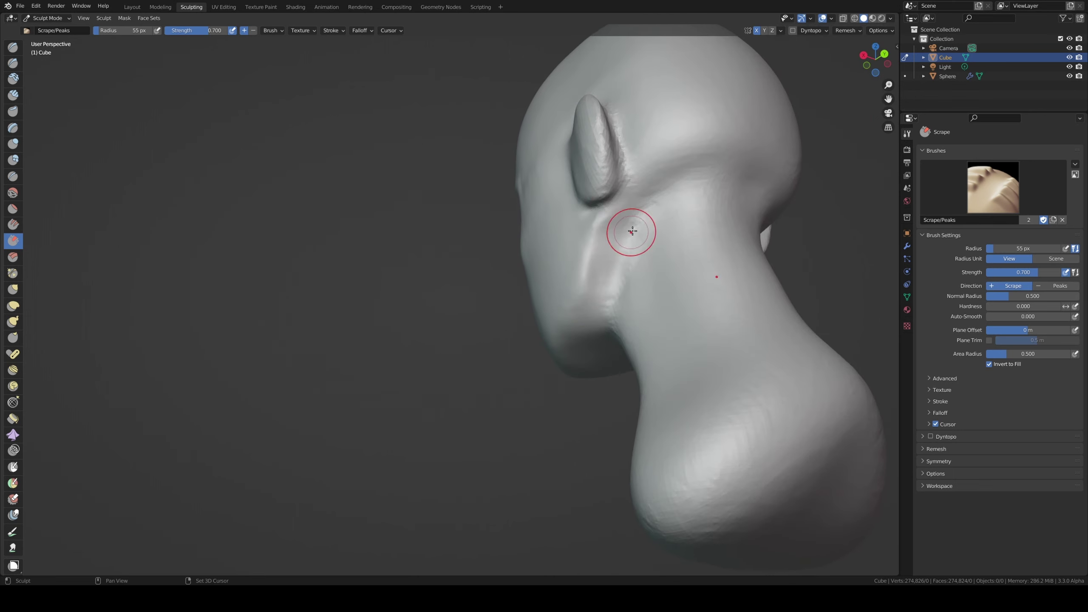
mouse_move(627, 243)
middle_mouse_down()
mouse_move(714, 277)
mouse_move(703, 274)
middle_mouse_up()
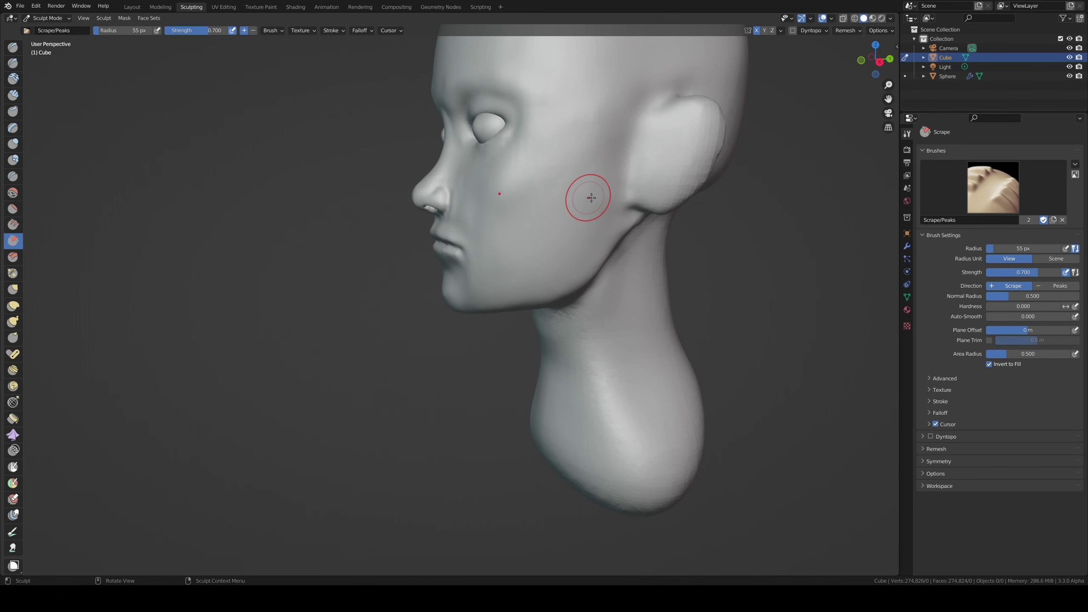
middle_click_drag(591, 197, 525, 274)
key("KP_1")
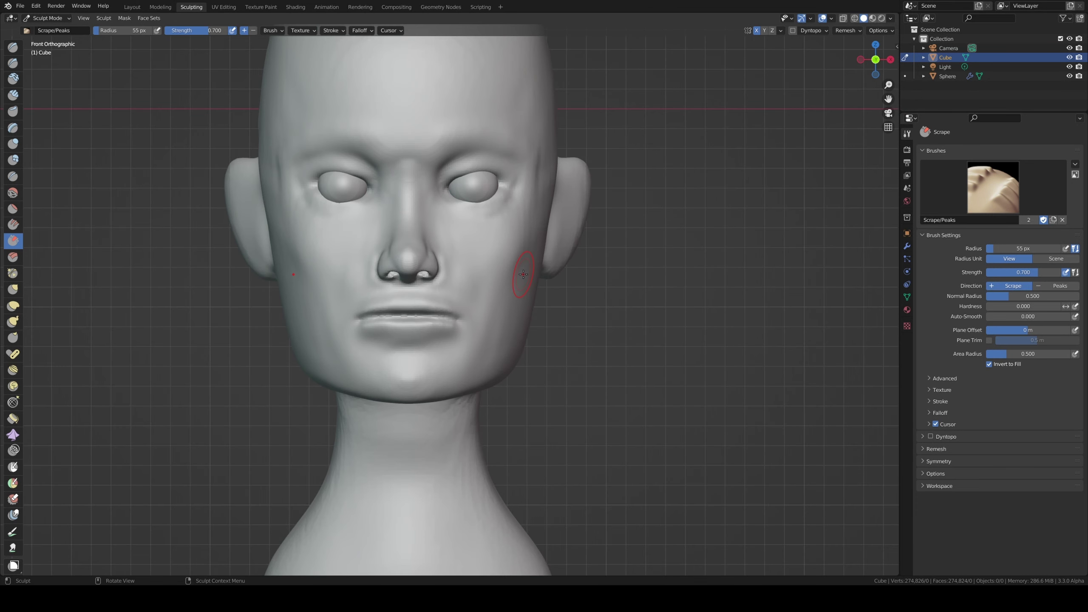
scroll(523, 361, "down", 3)
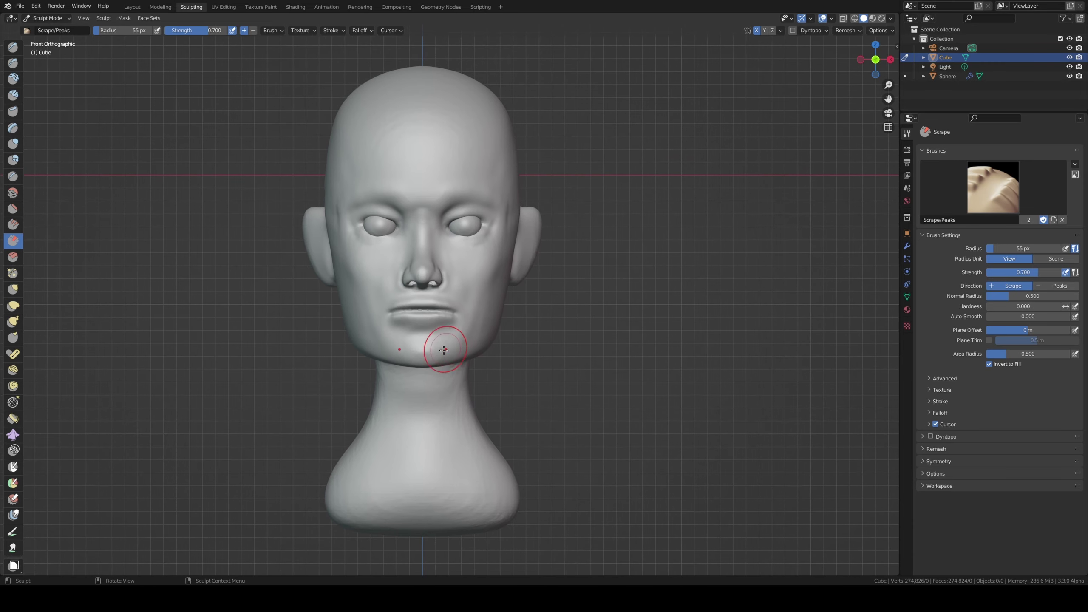
mouse_move(437, 341)
middle_mouse_down()
mouse_move(325, 346)
mouse_move(353, 337)
middle_mouse_up()
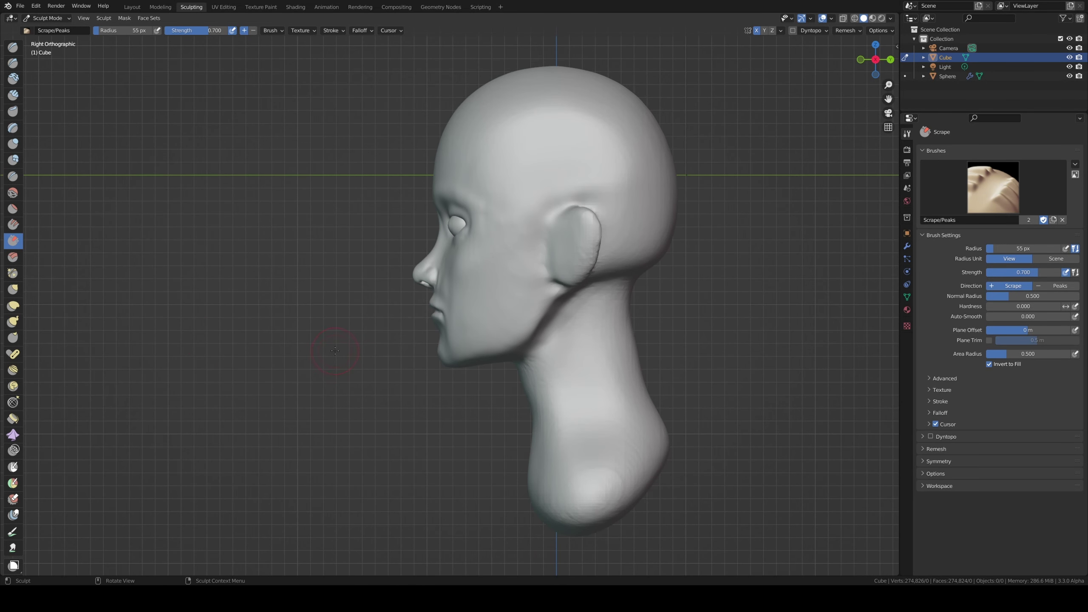
key("f")
- Reshape the lips with a smaller Grab brush
left_click(379, 359)
left_click(12, 289)
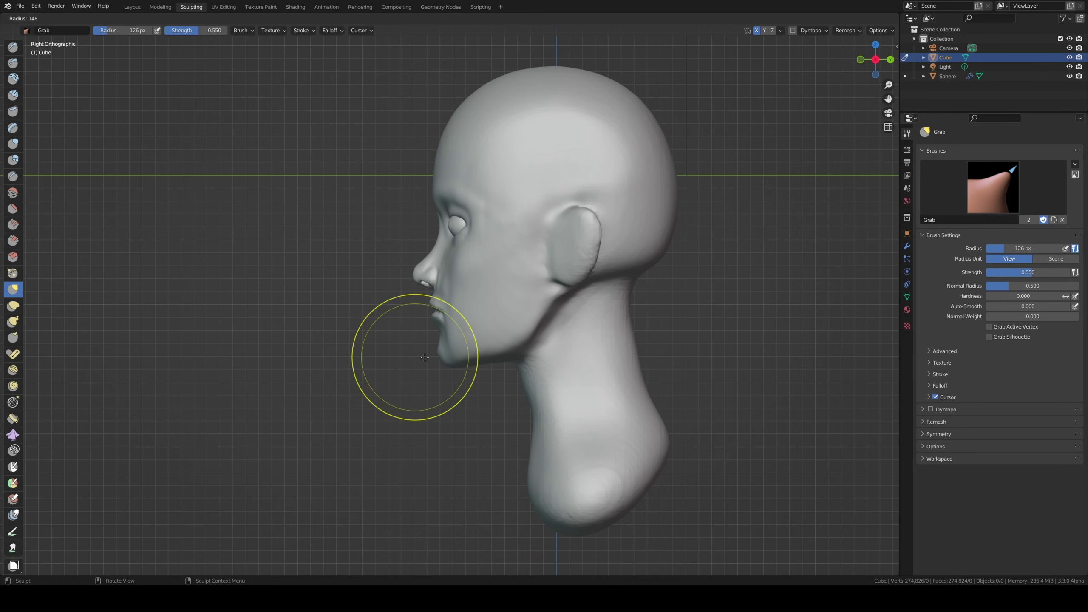
key("f")
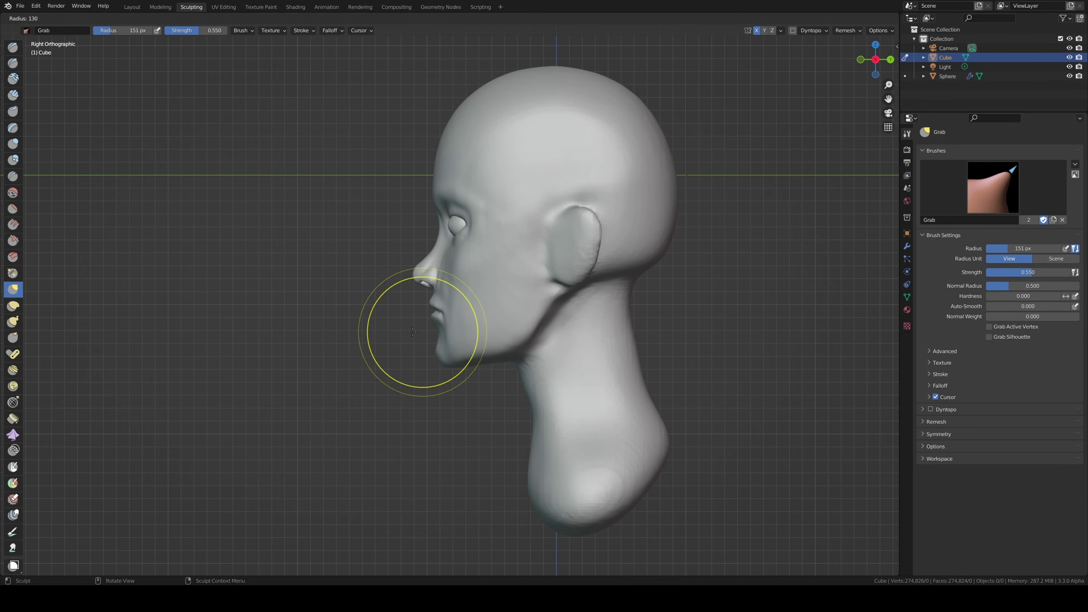
left_click(423, 319)
left_click_drag(424, 317, 422, 320)
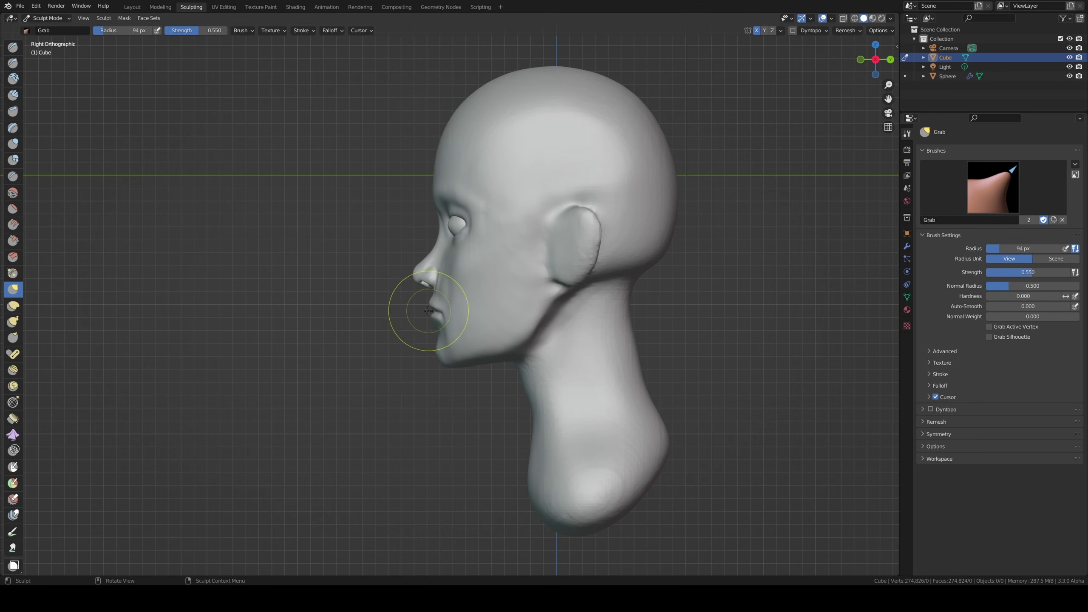
- Resize the Grab brush while orbiting and zooming around to a side profile of the head
key("f")
left_click(430, 309)
middle_click_drag(430, 308, 376, 312)
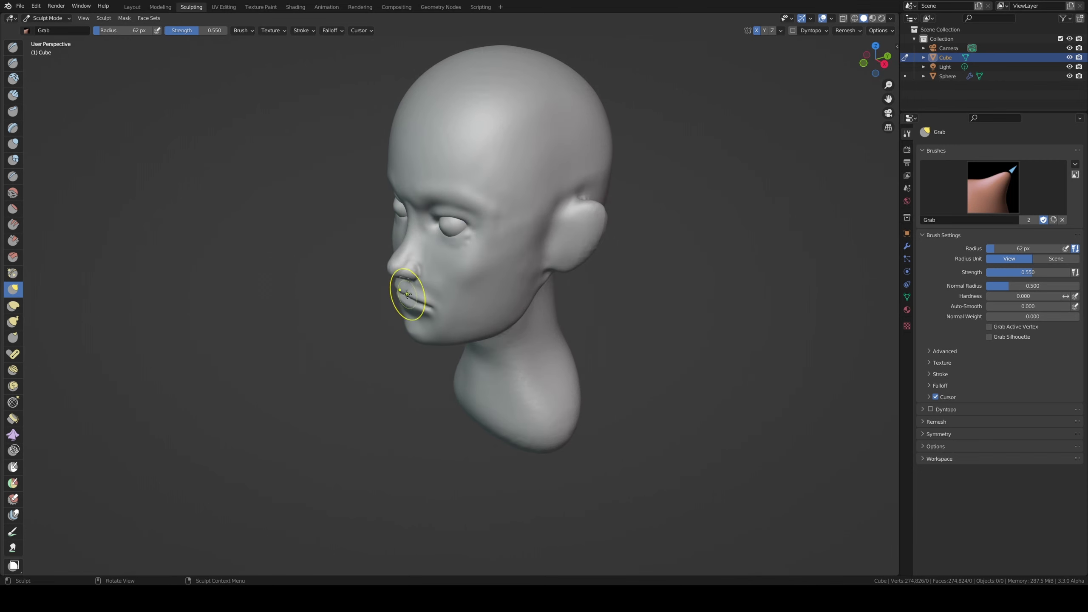
middle_click_drag(401, 302, 387, 296)
scroll(387, 296, "up", 2)
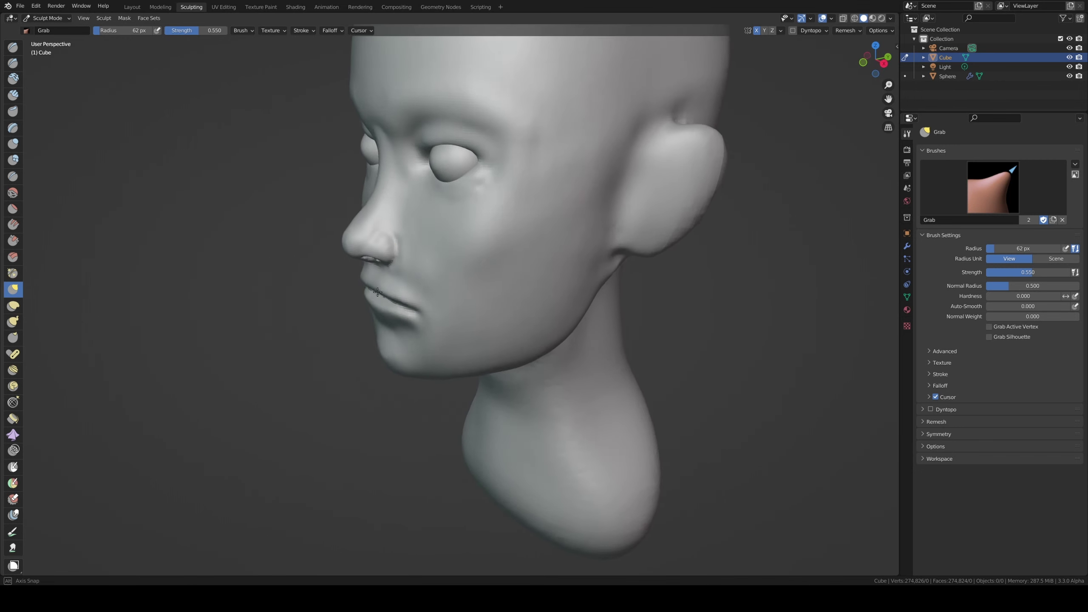
scroll(375, 297, "up", 1)
key("f")
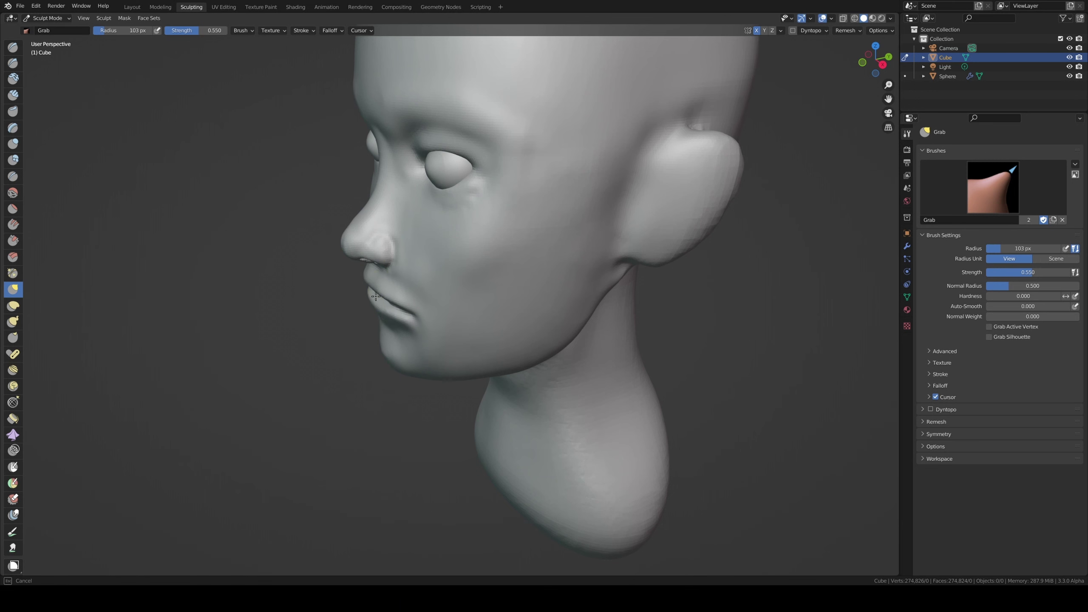
left_click(350, 304)
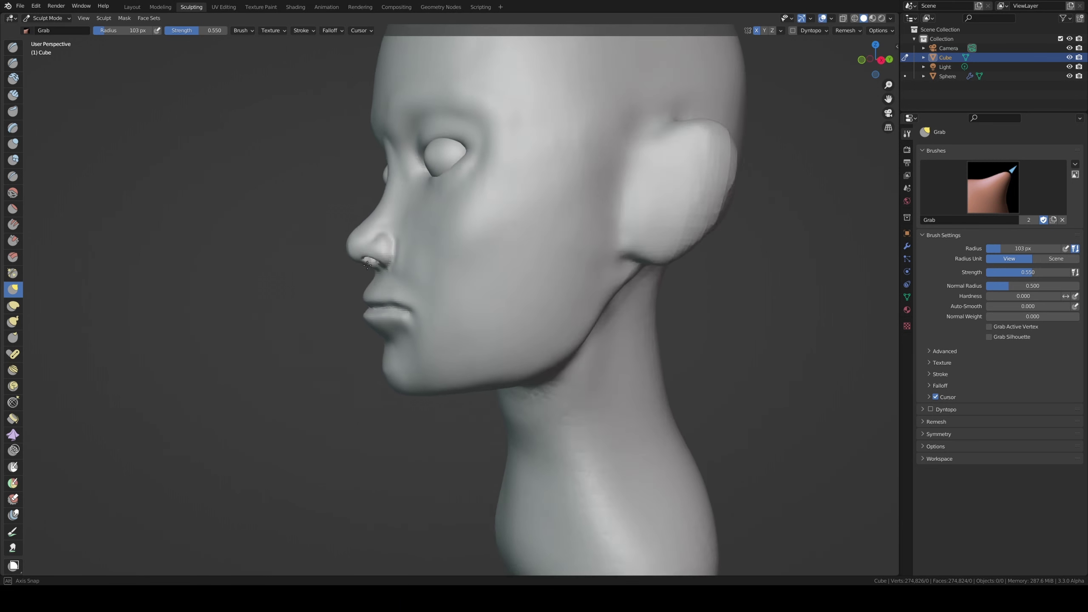
middle_click_drag(351, 304, 380, 300)
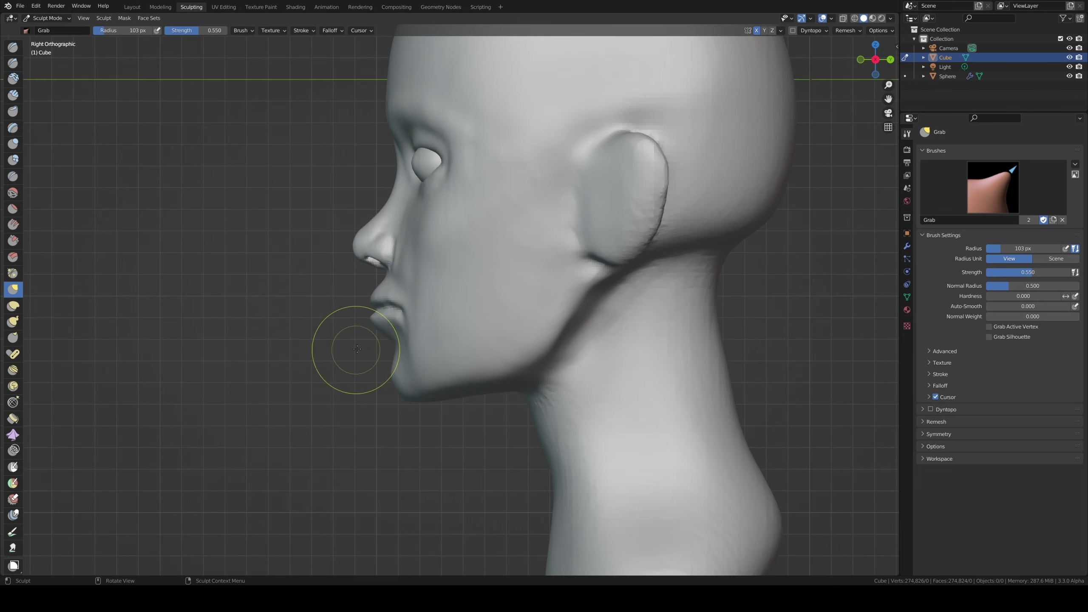
- Reshape the chin with a 155 px Grab brush, then reduce it to 117 px
key("f")
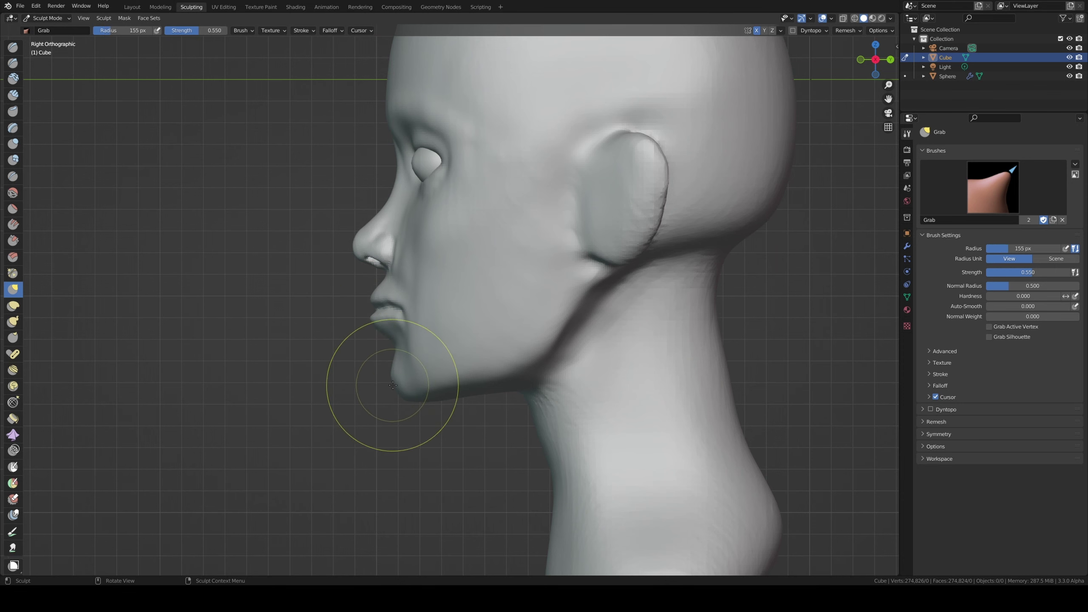
left_click(396, 385)
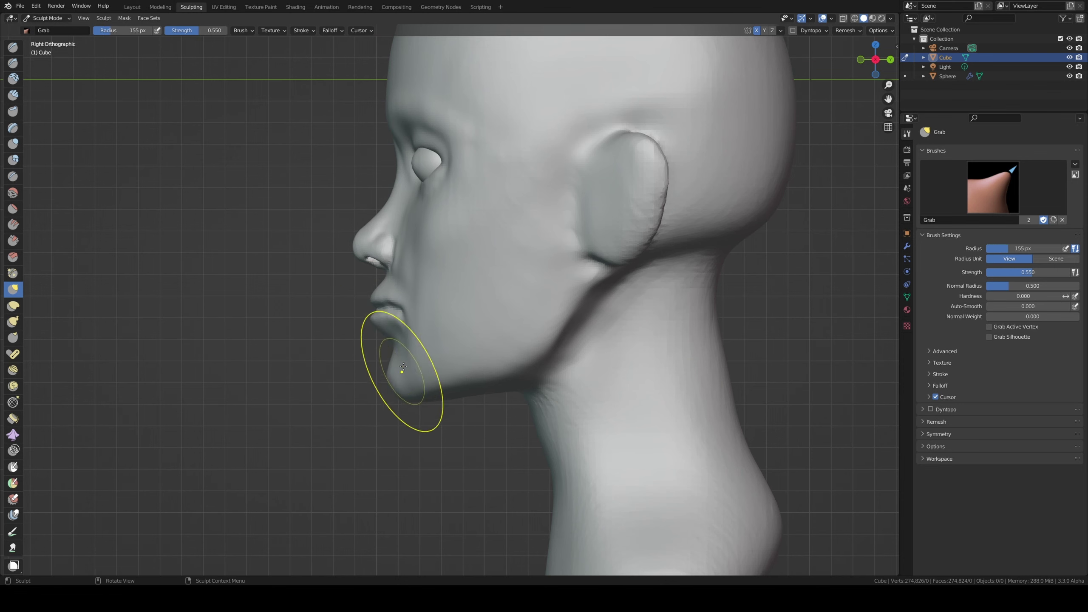
mouse_move(407, 369)
middle_mouse_down()
mouse_move(456, 341)
mouse_move(440, 350)
mouse_move(407, 328)
middle_mouse_up()
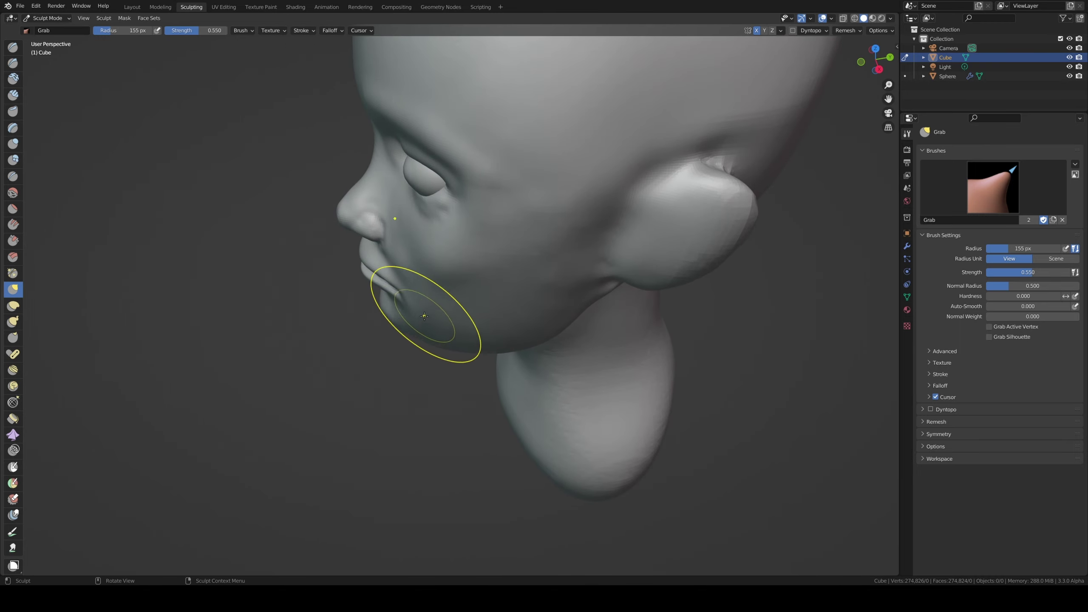
key("f")
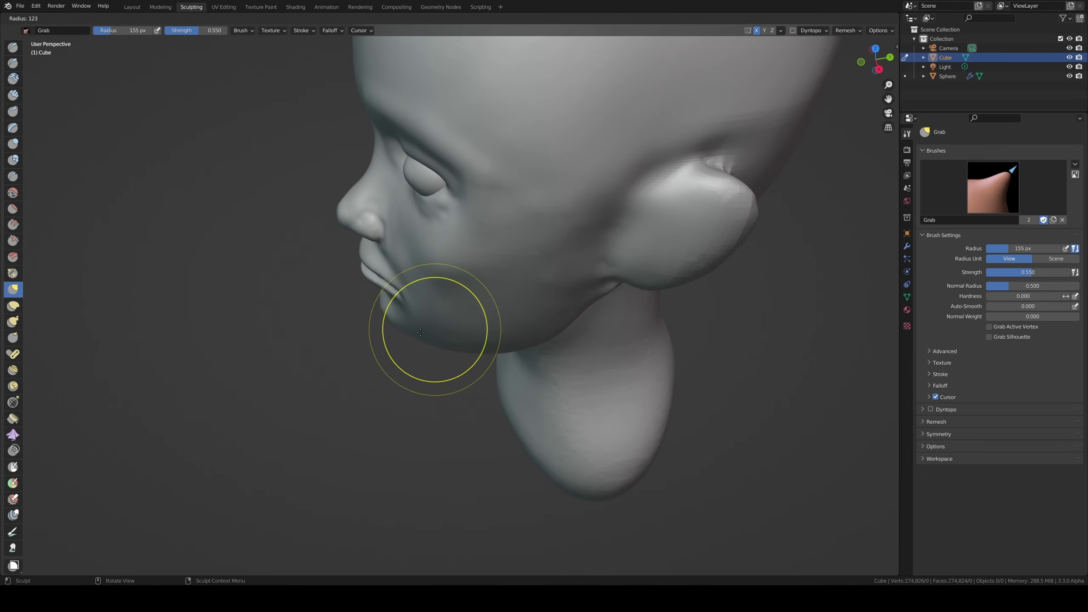
left_click(428, 321)
mouse_move(433, 317)
middle_mouse_down()
mouse_move(414, 316)
mouse_move(480, 283)
middle_mouse_up()
- Refine the jawline by pulling the cheek and jaw with an 88 px Grab brush
key("f")
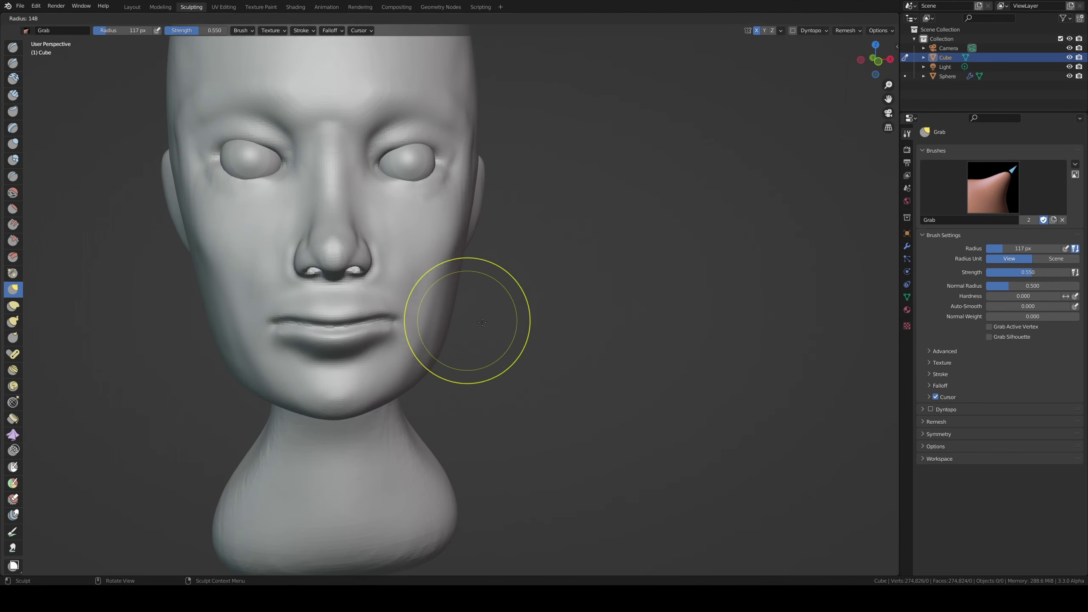
left_click(497, 321)
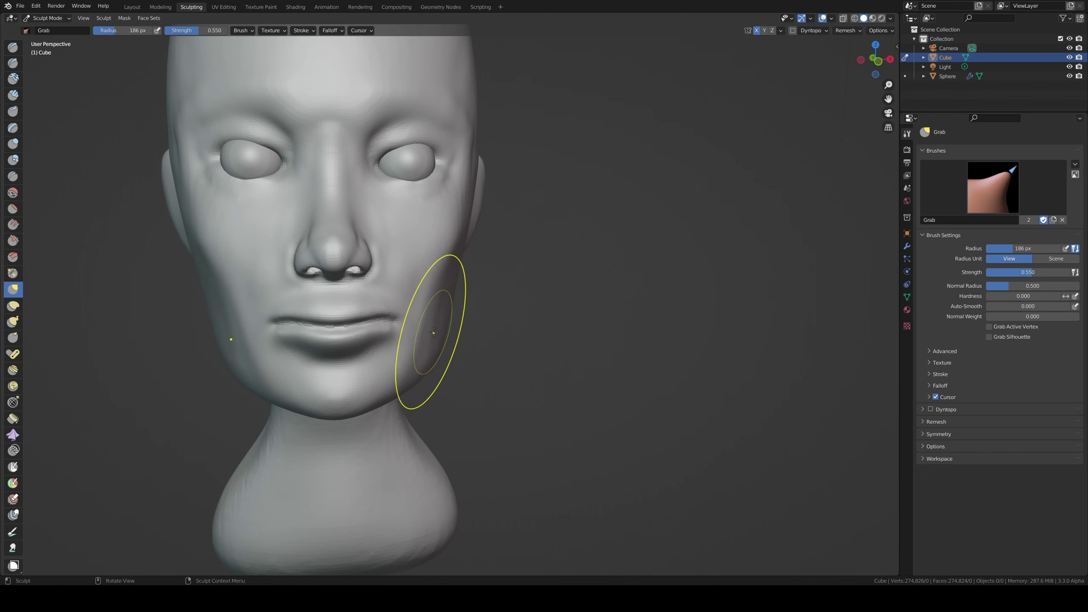
mouse_move(435, 351)
left_mouse_down()
mouse_move(447, 349)
mouse_move(432, 358)
left_mouse_up()
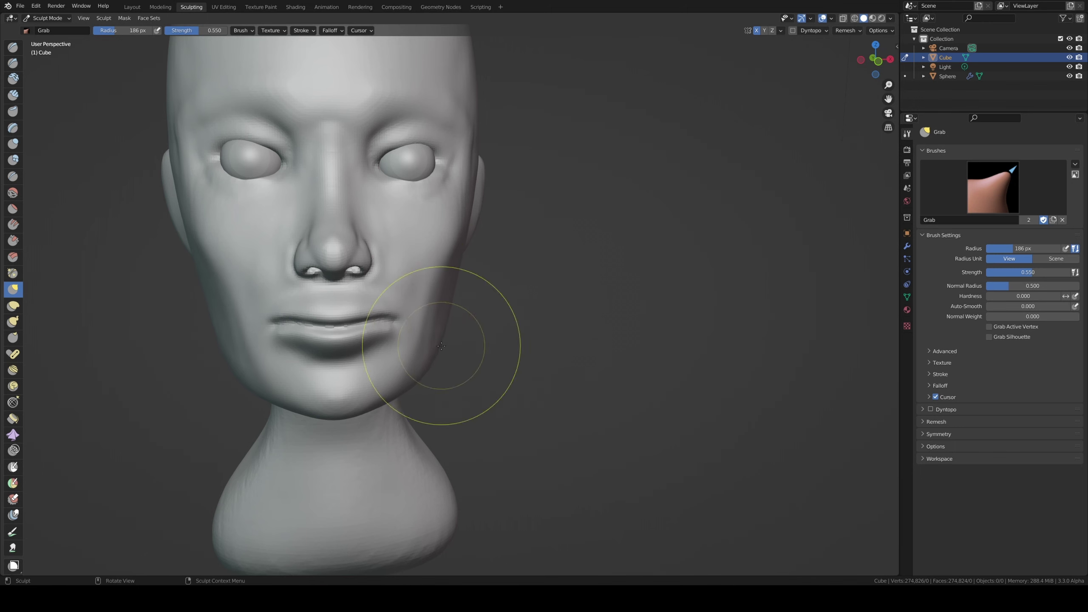
scroll(428, 327, "down", 3)
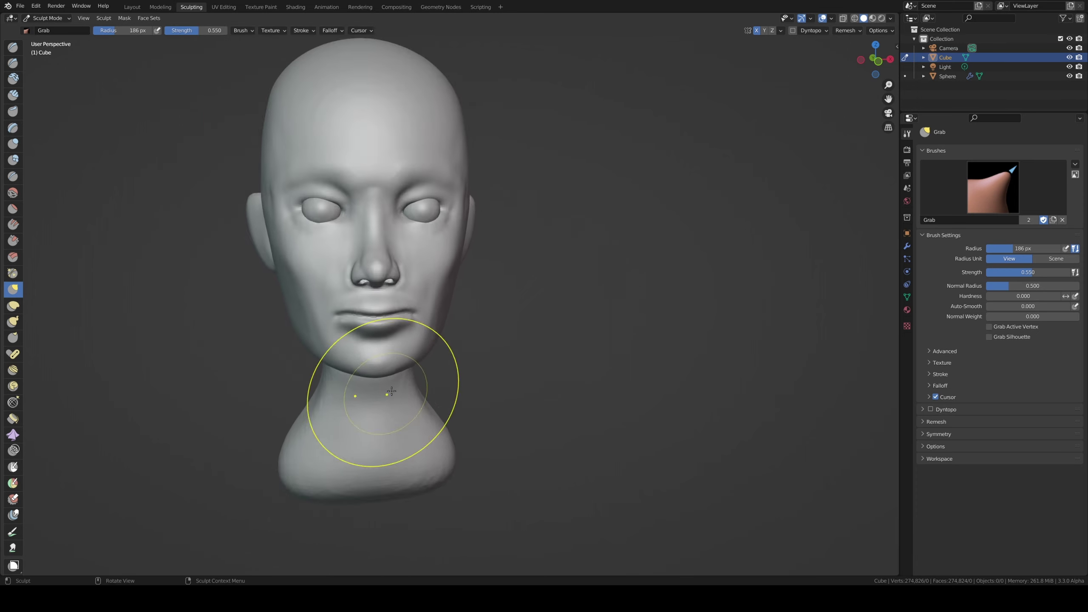
middle_click_drag(381, 397, 389, 364)
left_click_drag(407, 362, 381, 367)
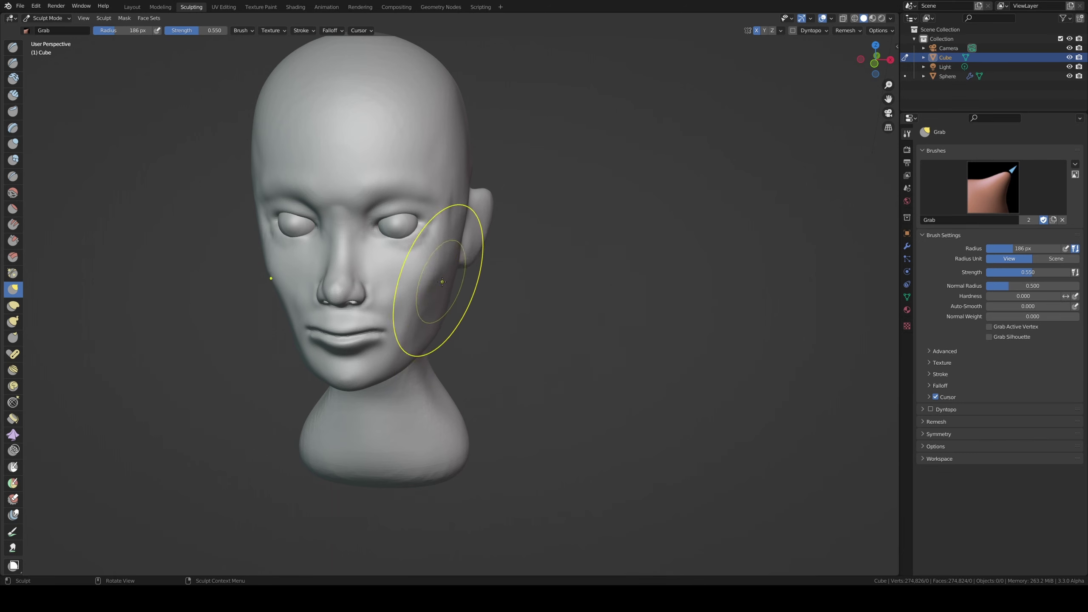
- Orbit under the chin and around to profile, resizing the Grab brush to 102 px
mouse_move(444, 327)
middle_mouse_down()
mouse_move(362, 296)
mouse_move(440, 269)
middle_mouse_up()
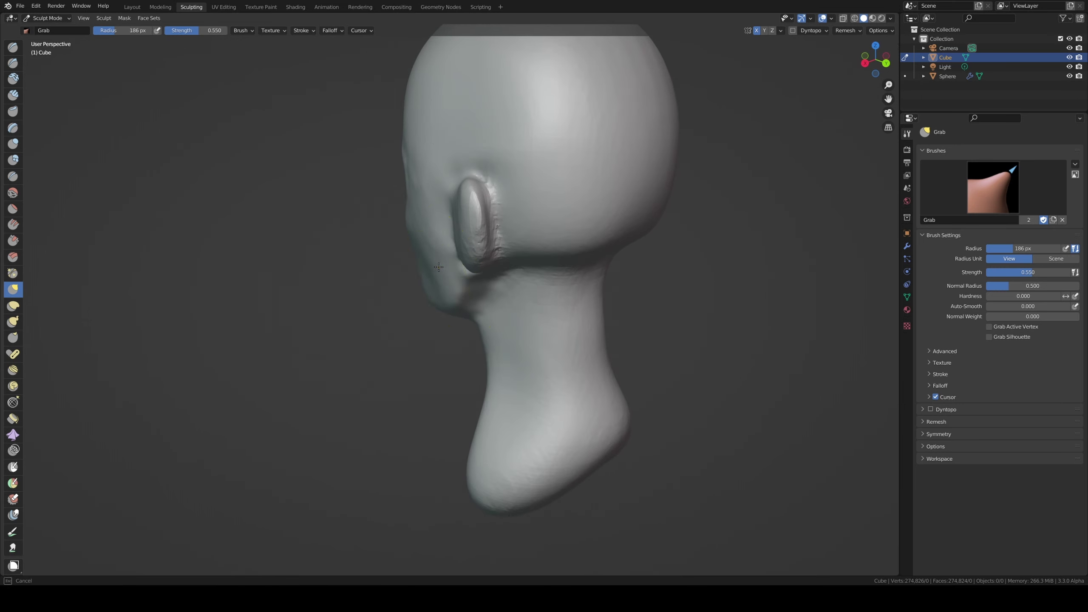
key("f")
left_click(425, 270)
mouse_move(437, 262)
middle_mouse_down()
mouse_move(422, 249)
mouse_move(426, 318)
mouse_move(429, 286)
mouse_move(384, 296)
middle_mouse_up()
key("f")
left_click(384, 297)
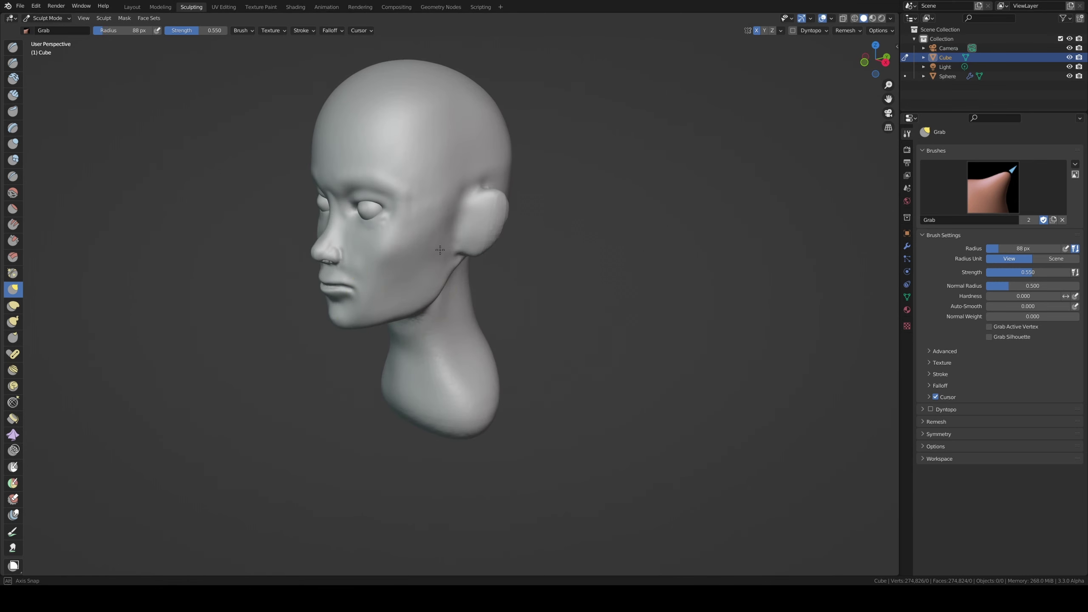
mouse_move(440, 249)
middle_mouse_down()
mouse_move(446, 281)
mouse_move(376, 327)
mouse_move(325, 309)
mouse_move(422, 290)
middle_mouse_up()
scroll(316, 311, "up", 3)
- Set the Grab brush to 138 px and orbit to a close side profile of the neck
left_click(379, 303)
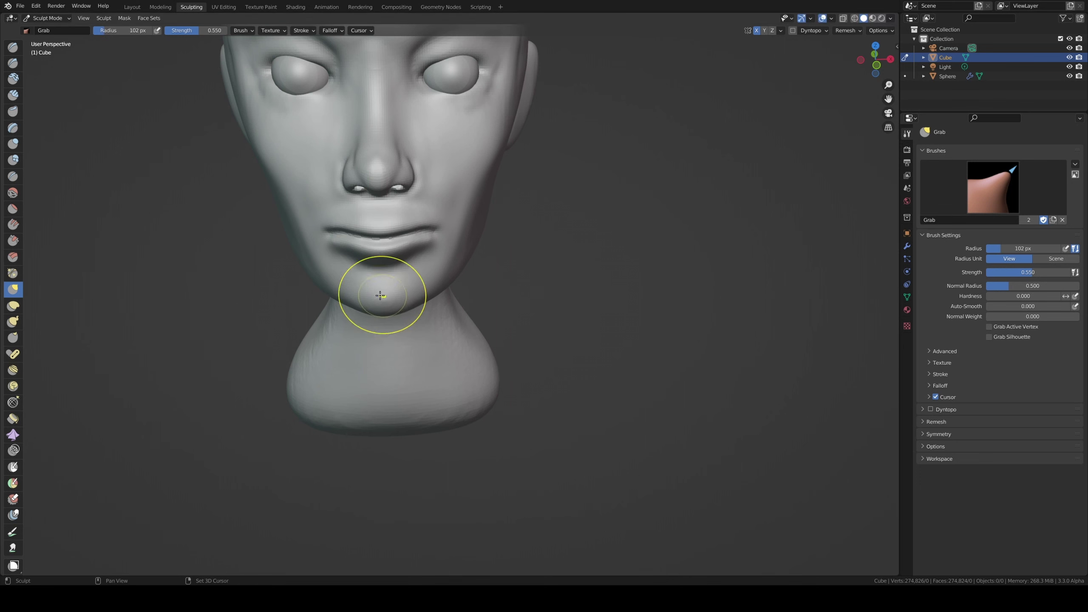
mouse_move(338, 287)
middle_mouse_down()
mouse_move(408, 282)
mouse_move(390, 347)
middle_mouse_up()
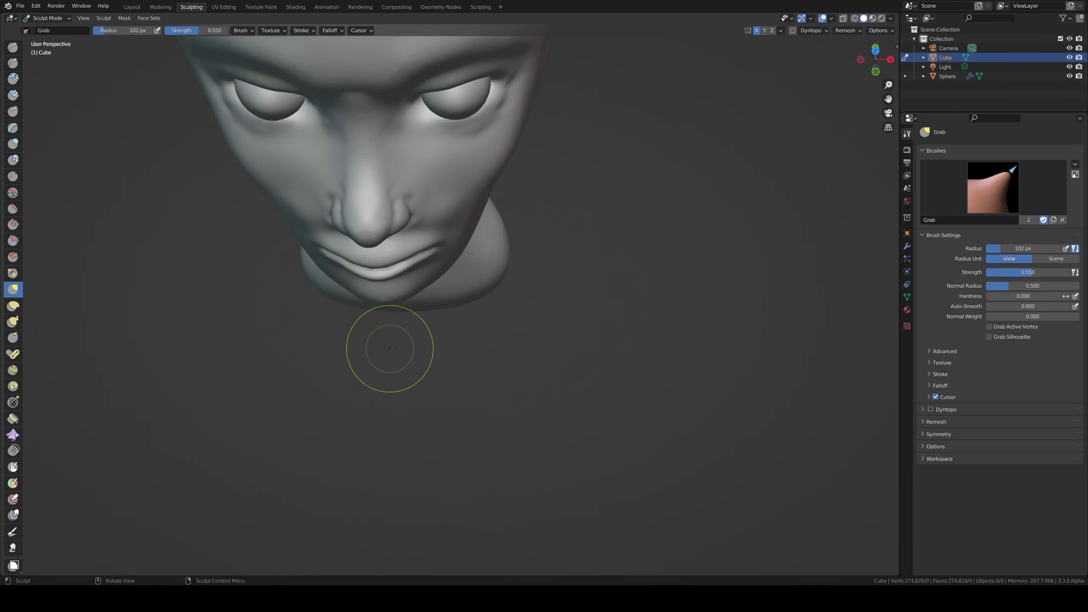
key("f")
left_click(452, 272)
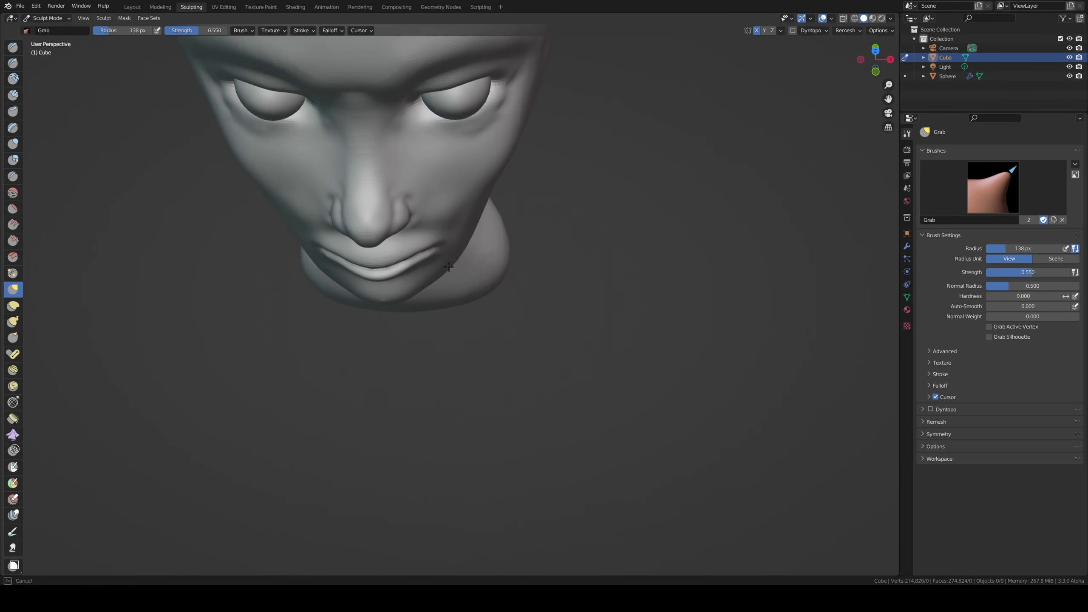
mouse_move(440, 269)
middle_mouse_down()
mouse_move(352, 194)
mouse_move(347, 217)
middle_mouse_up()
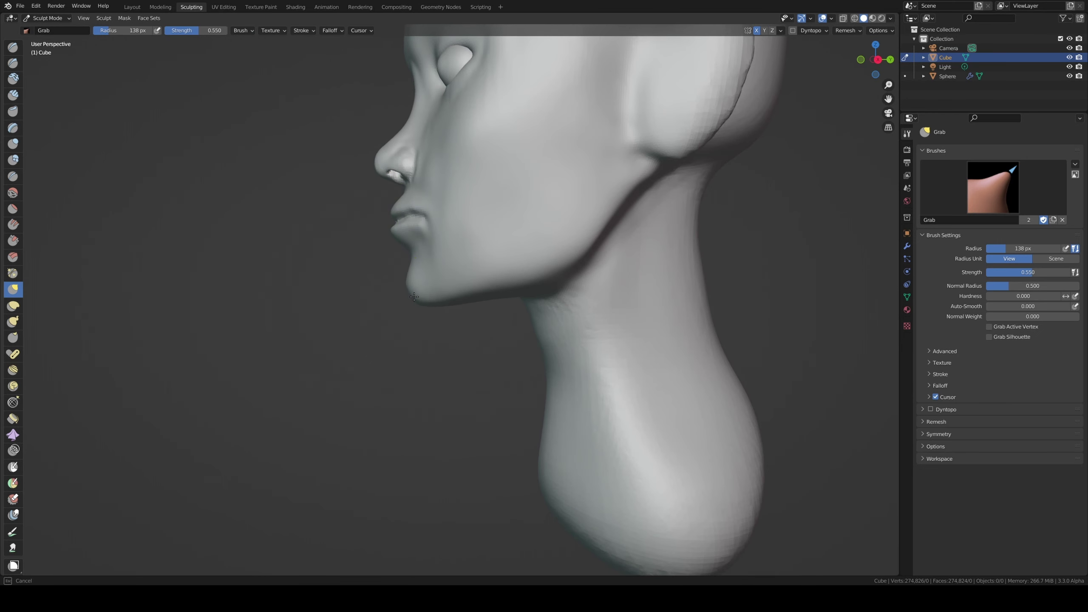
middle_click_drag(406, 299, 415, 193)
scroll(398, 269, "down", 5)
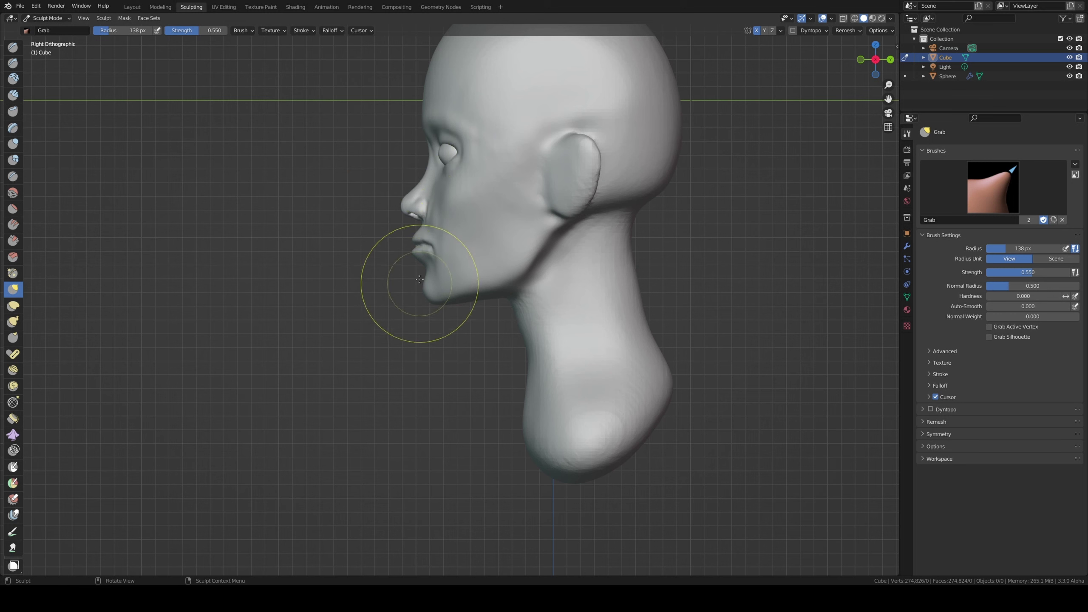
- Enlarge the Grab brush through 193 and 247 to 342 px and nudge the jaw below the chin
key("f")
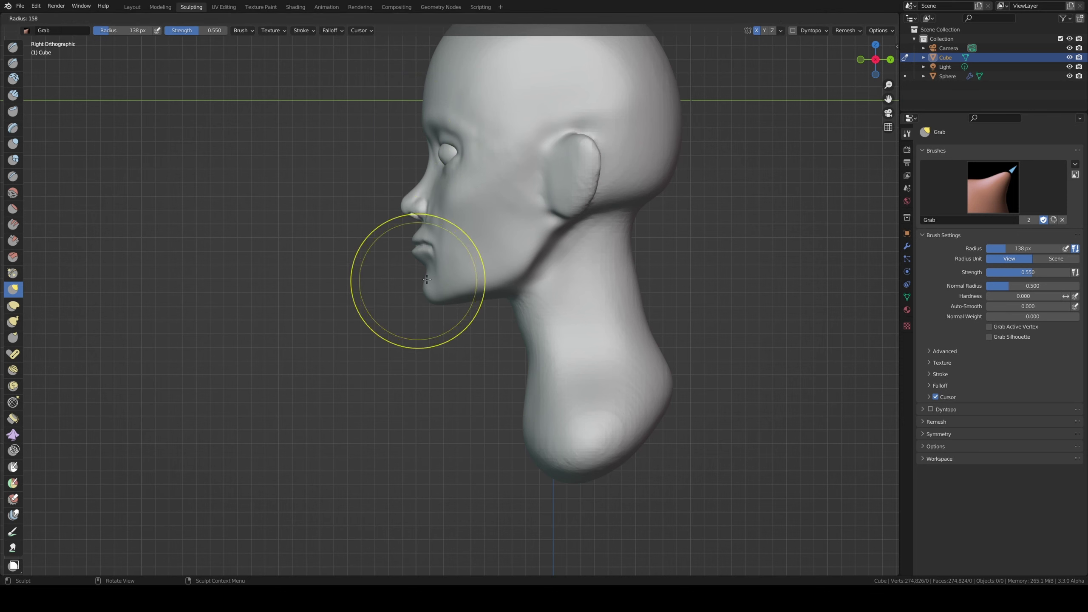
left_click(441, 274)
key("f")
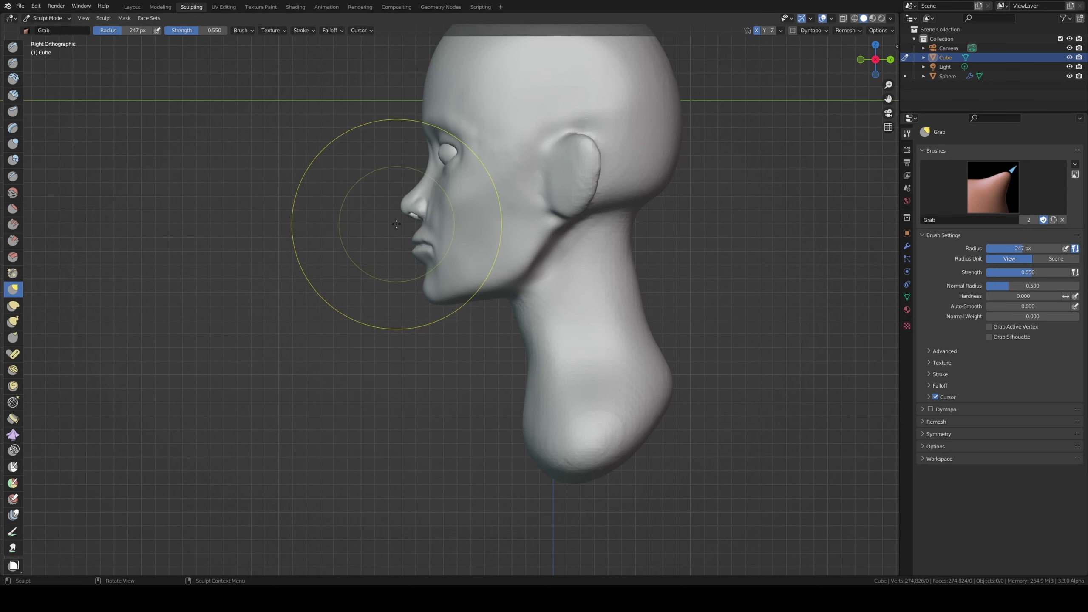
left_click(399, 224)
key("f")
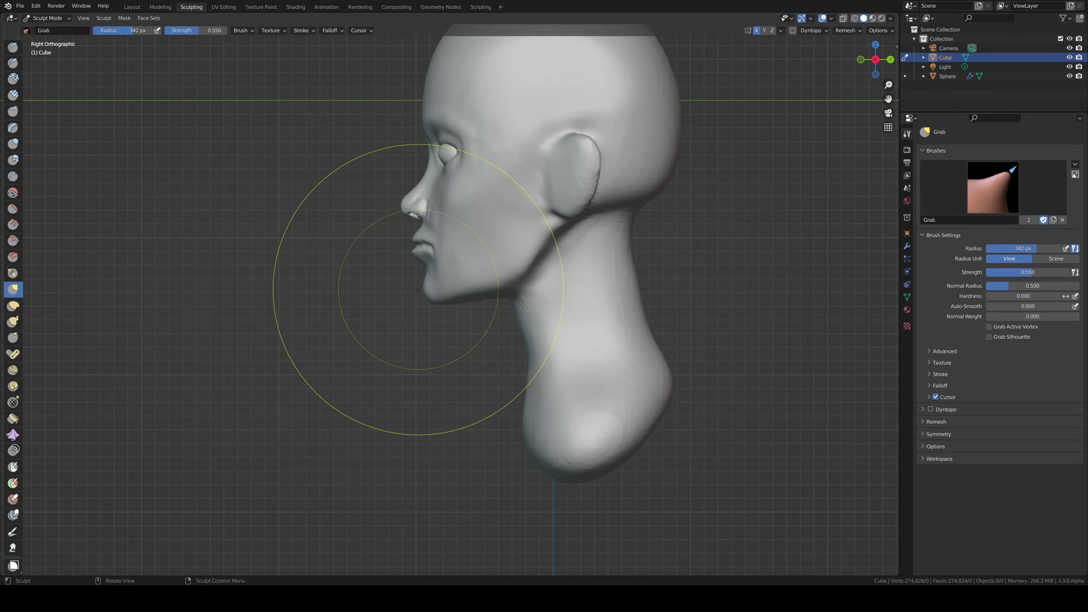
left_click(443, 295)
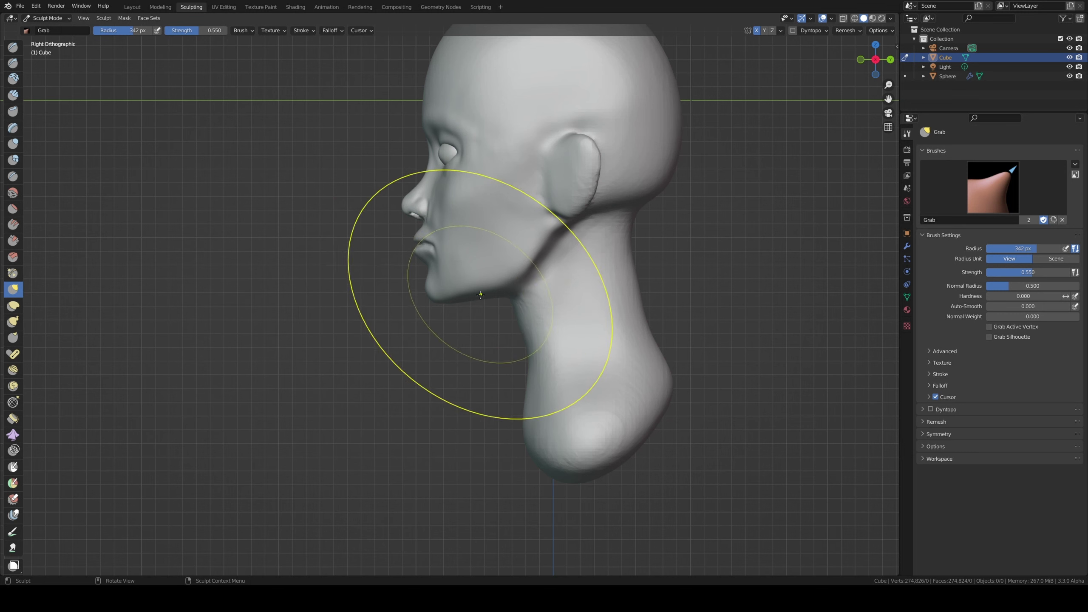
left_click_drag(483, 303, 485, 304)
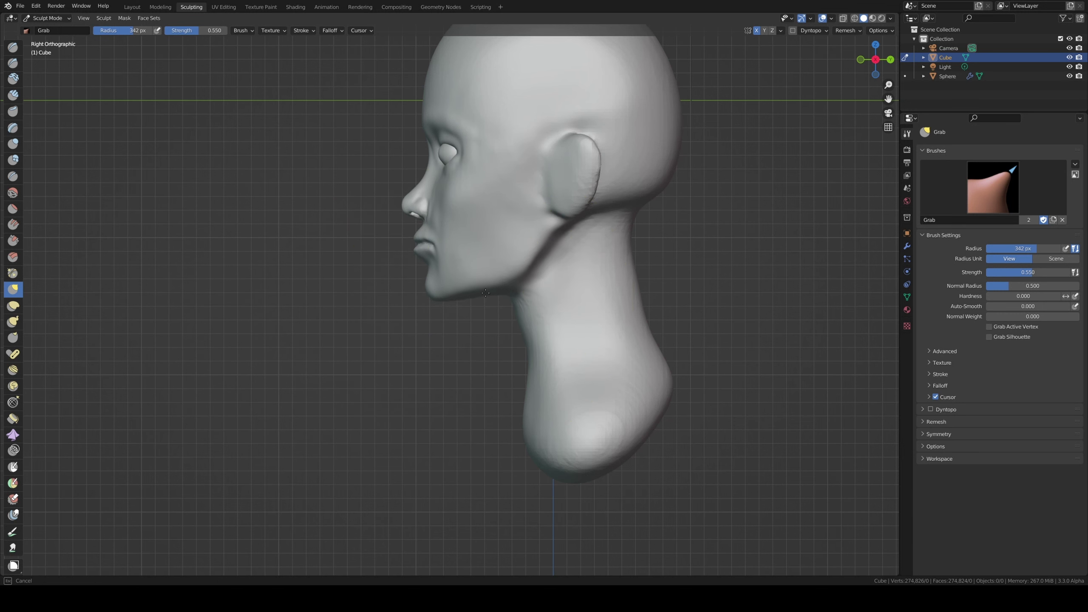
mouse_move(471, 290)
middle_mouse_down()
mouse_move(534, 285)
mouse_move(382, 293)
mouse_move(426, 303)
mouse_move(364, 190)
middle_mouse_up()
scroll(533, 285, "down", 4)
scroll(426, 304, "up", 2)
- Snap to the right side view and resize the Grab brush to 301 px
scroll(459, 267, "up", 4)
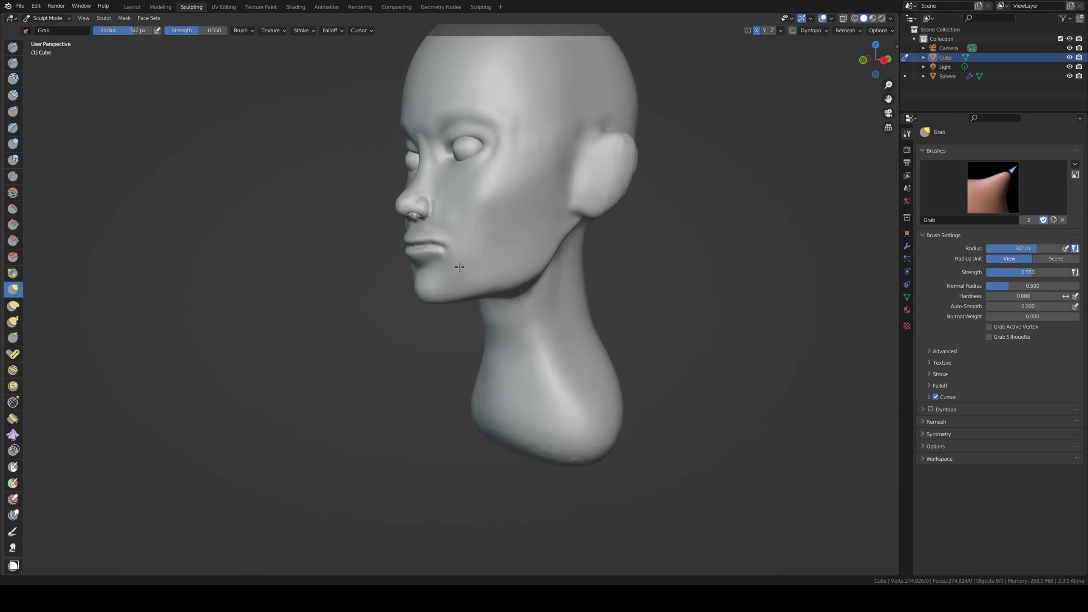
scroll(459, 266, "down", 3)
middle_click_drag(449, 231, 570, 279)
scroll(577, 247, "up", 3)
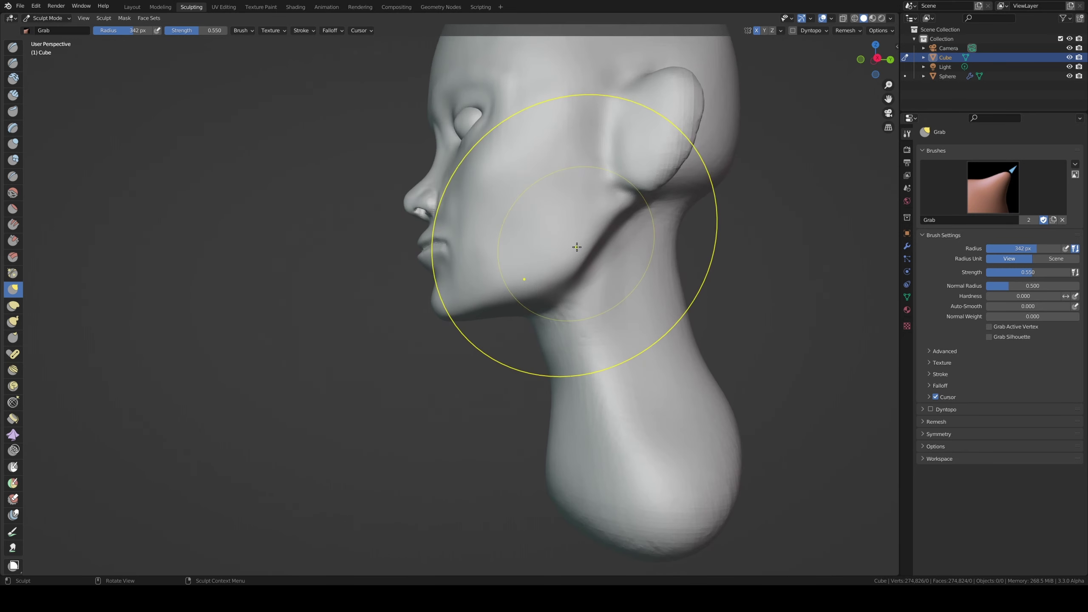
key("KP_3")
key("f")
left_click(565, 287)
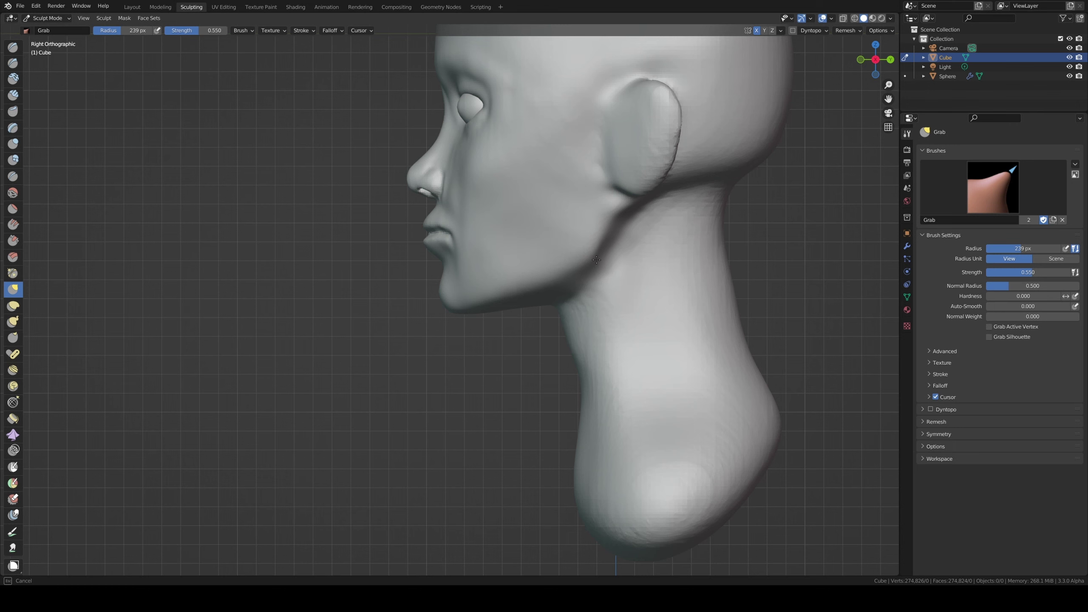
key("f")
left_click(554, 292)
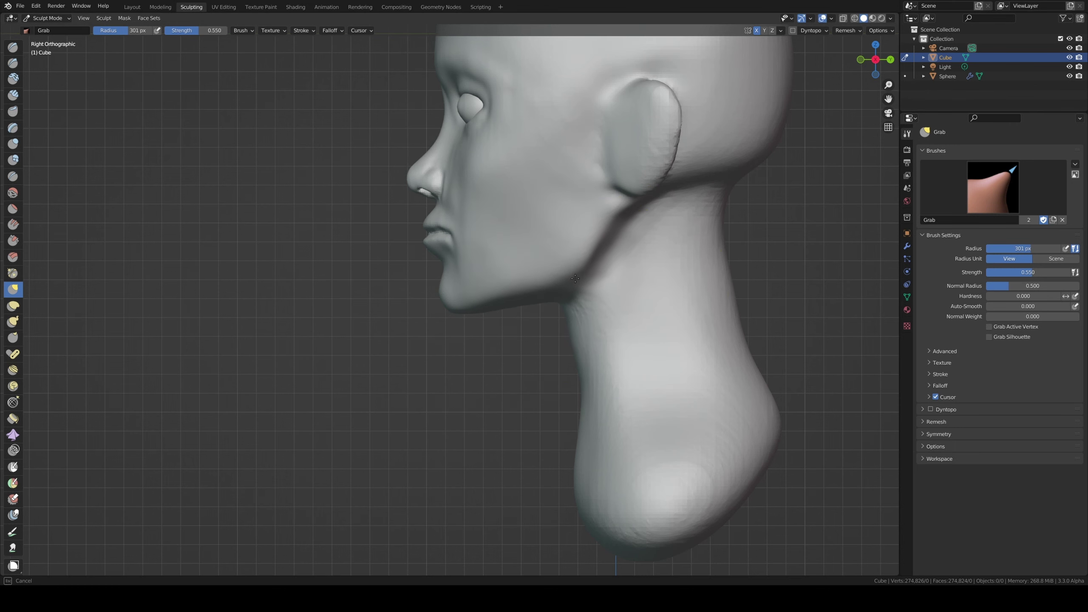
- In front view, shift the cheek beside the mouth with Grab, then shrink the brush to 225 px
mouse_move(578, 278)
middle_mouse_down()
mouse_move(687, 260)
mouse_move(555, 224)
mouse_move(628, 212)
mouse_move(640, 257)
middle_mouse_up()
key("KP_1")
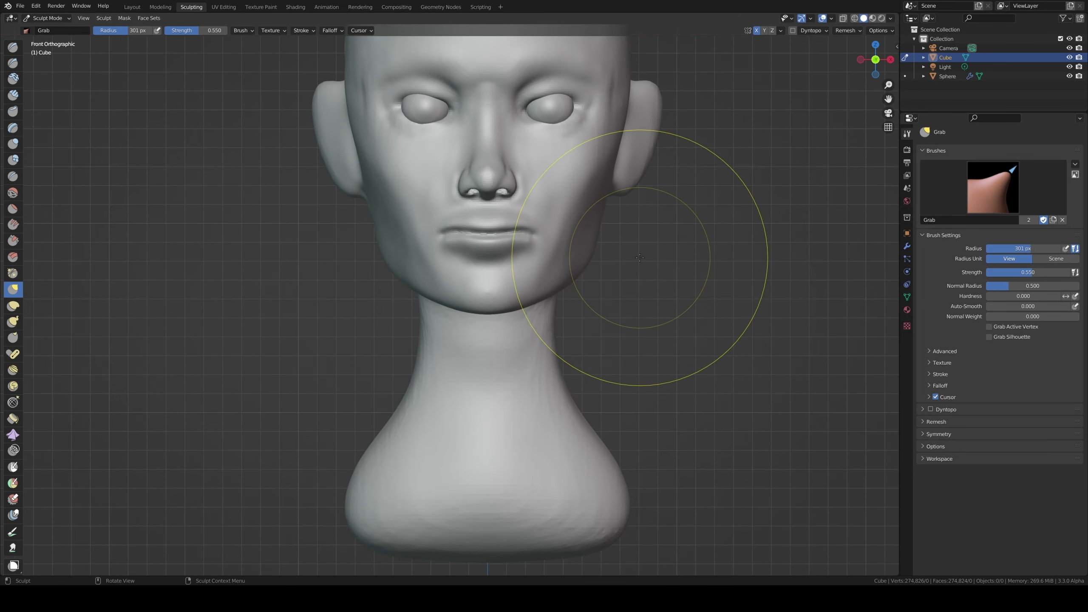
mouse_move(640, 257)
left_mouse_down()
mouse_move(579, 268)
mouse_move(600, 249)
left_mouse_up()
key("f")
left_click(566, 253)
mouse_move(600, 249)
middle_mouse_down()
mouse_move(606, 235)
mouse_move(544, 287)
mouse_move(498, 267)
mouse_move(519, 288)
middle_mouse_up()
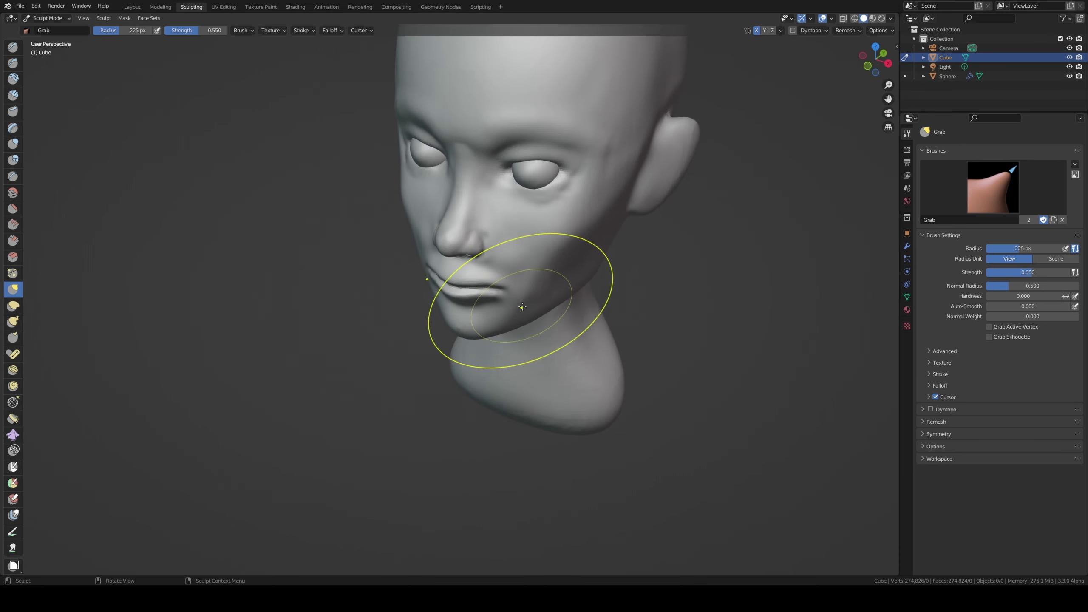
- Shrink the Grab brush to 82 px, view the face from below, and save as head25.blend
key("f")
left_click(429, 269)
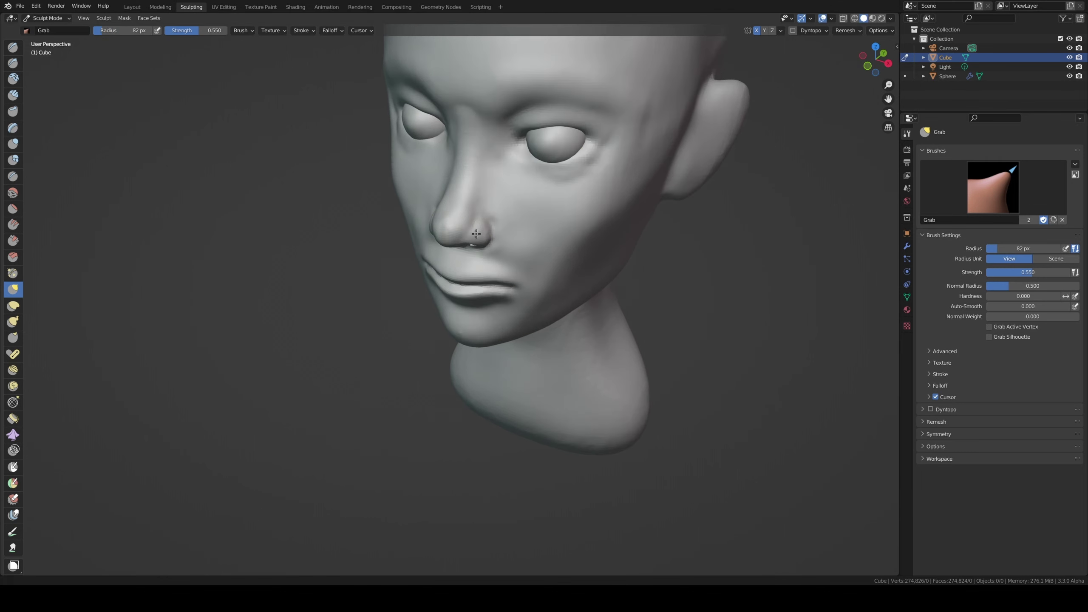
scroll(459, 301, "up", 2)
mouse_move(460, 301)
middle_mouse_down()
mouse_move(461, 234)
mouse_move(432, 376)
mouse_move(449, 329)
middle_mouse_up()
key("ctrl+s")
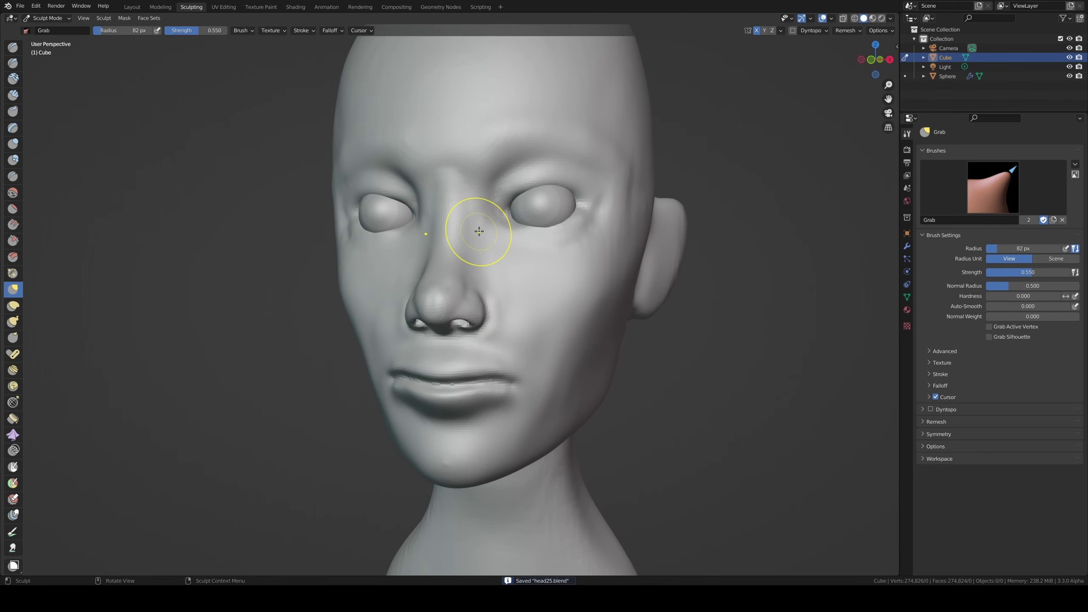
- In front view, set the brush size to 116 px and select the Draw Sharp brush
key("KP_1")
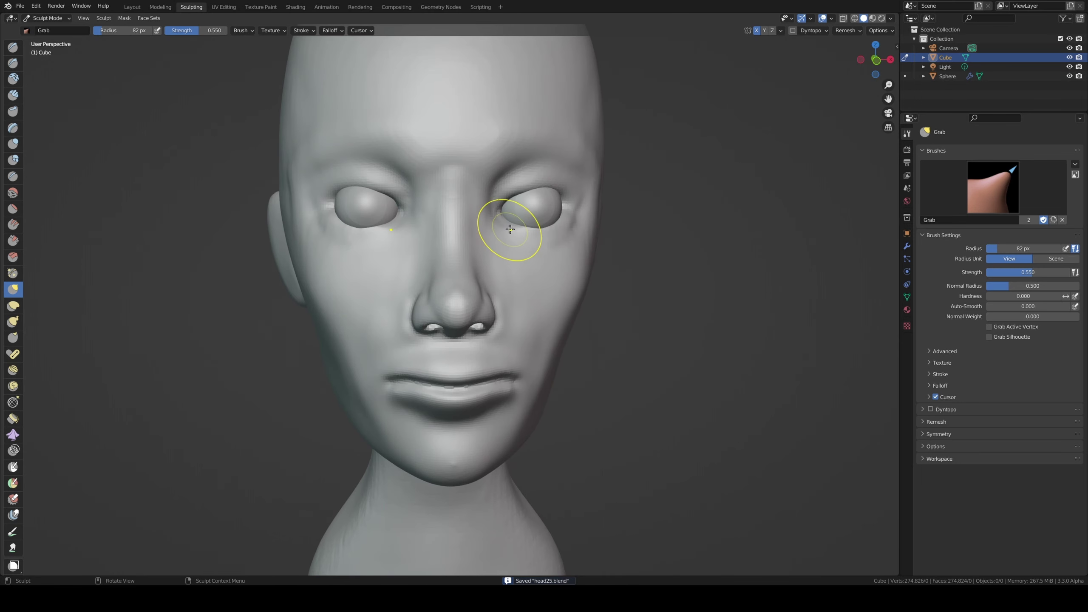
key("f")
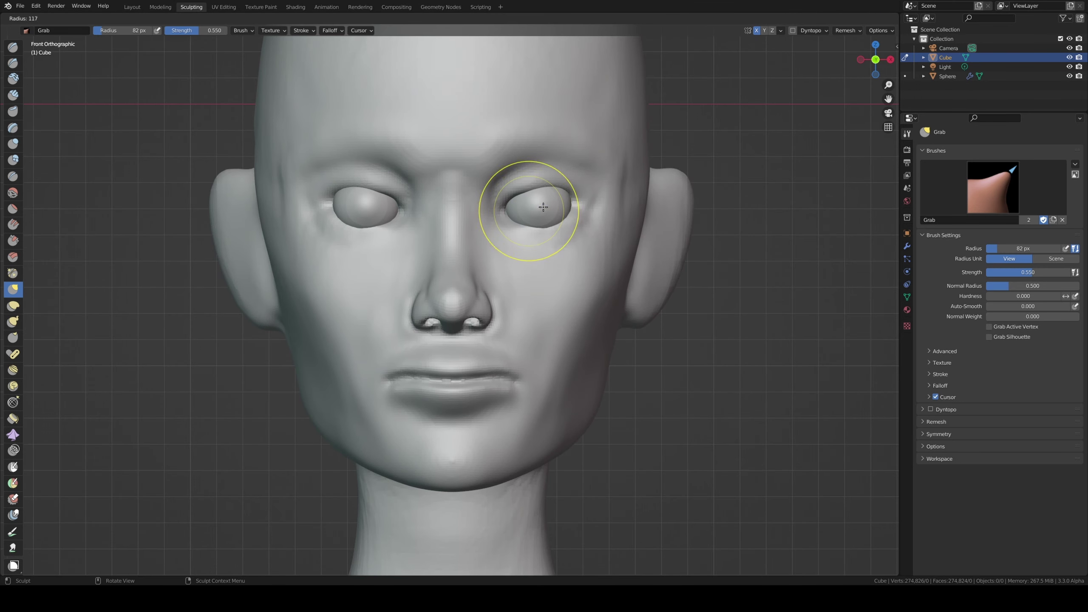
left_click(543, 207)
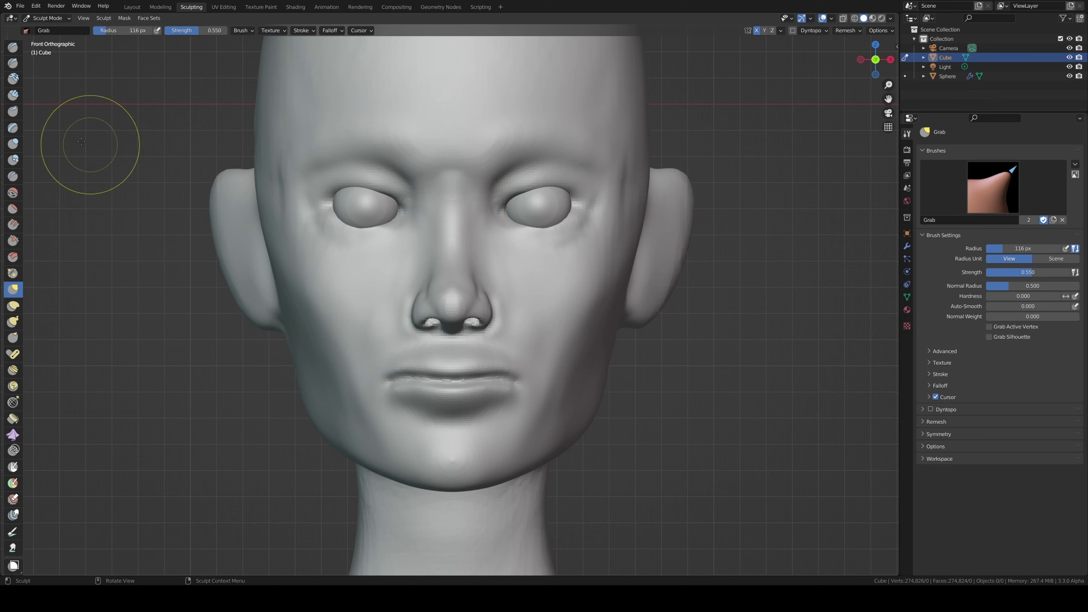
left_click(14, 63)
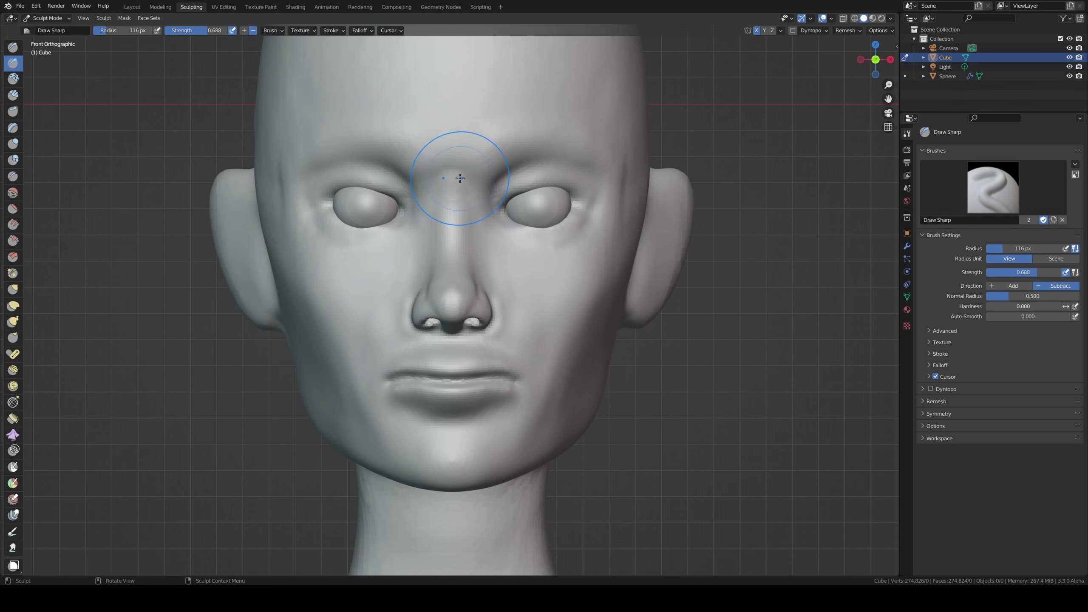
- Carve creases along the upper eyelid and under the eye with a 57 px Draw Sharp brush
left_click(13, 289)
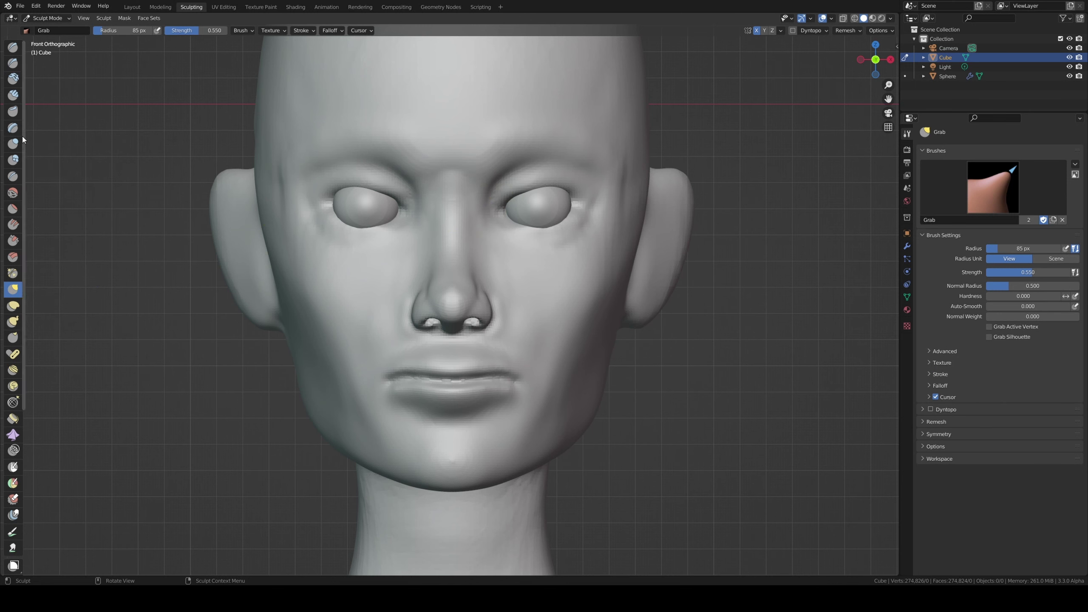
left_click(13, 63)
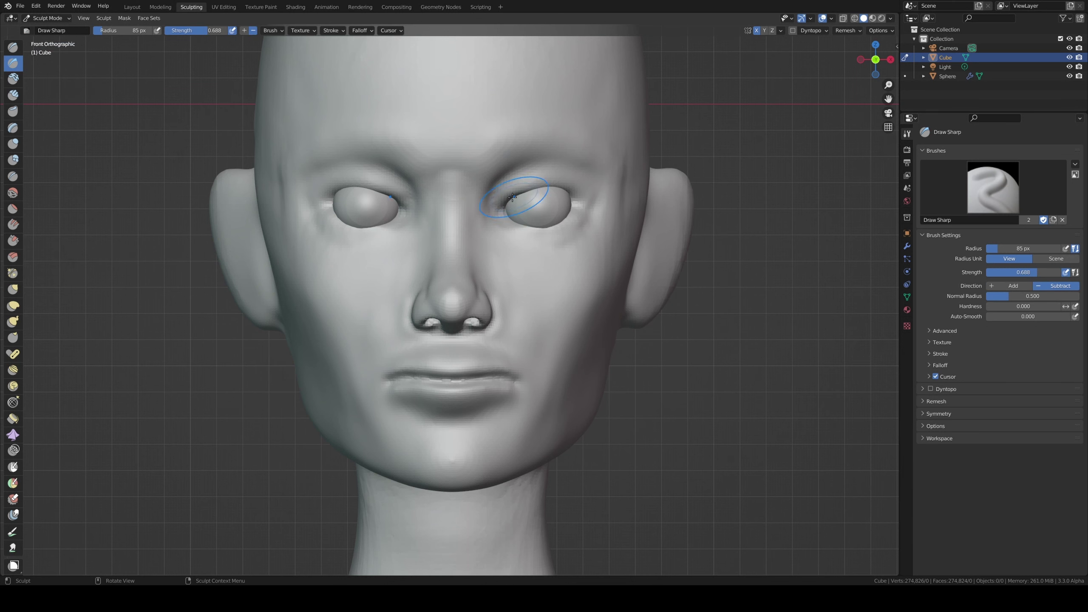
key("f")
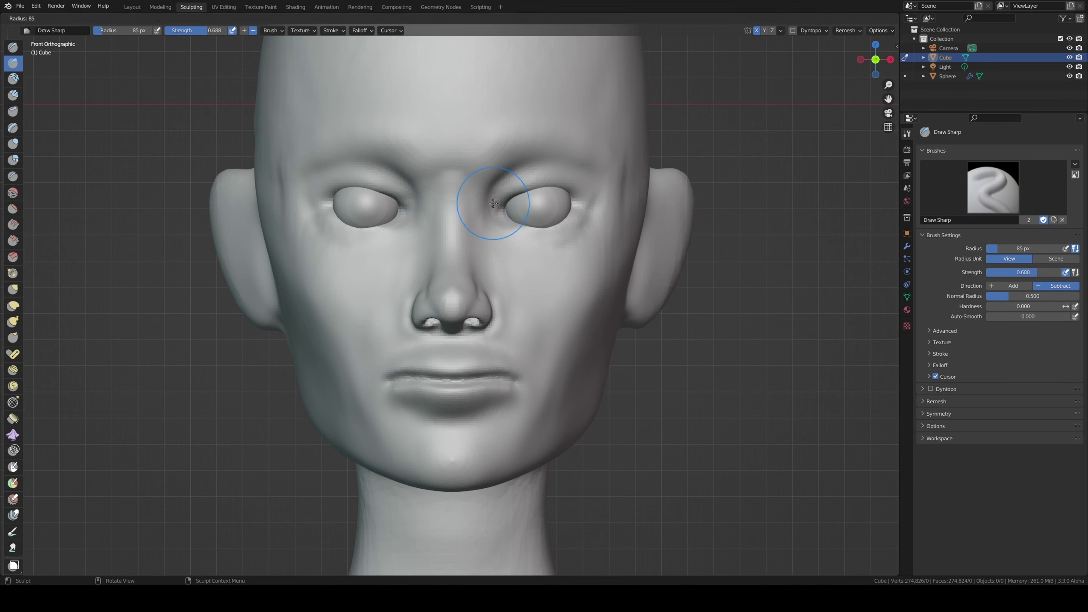
left_click(482, 210)
left_click_drag(506, 176, 577, 191)
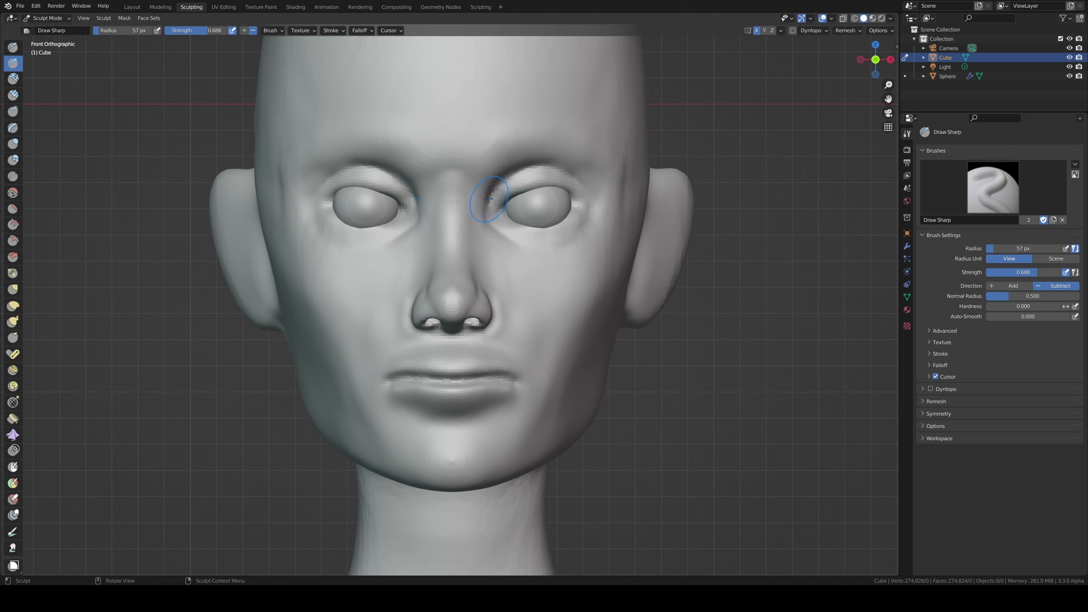
left_click_drag(488, 199, 579, 249)
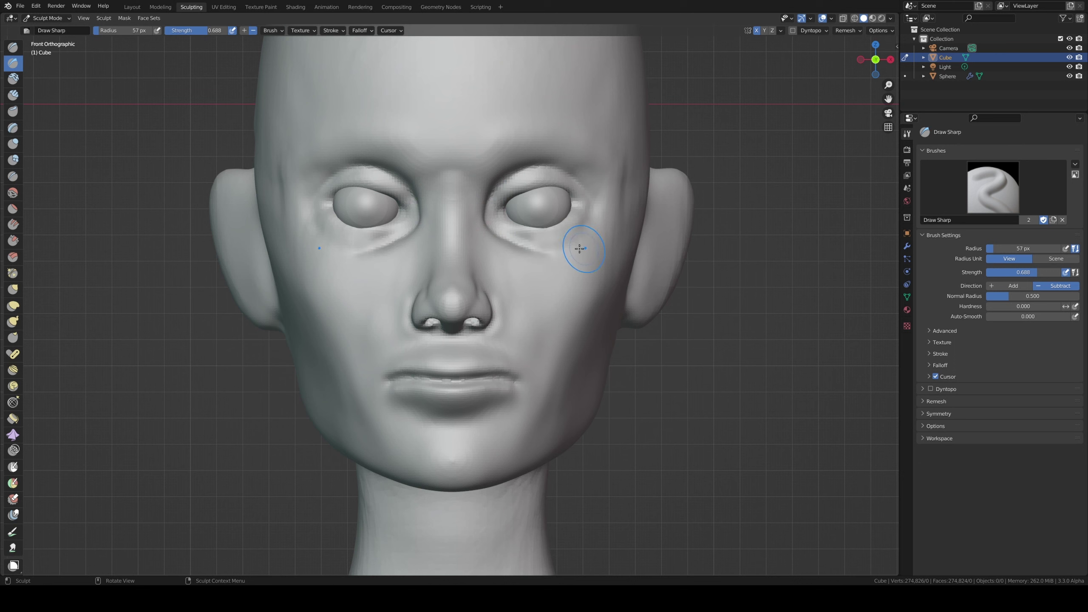
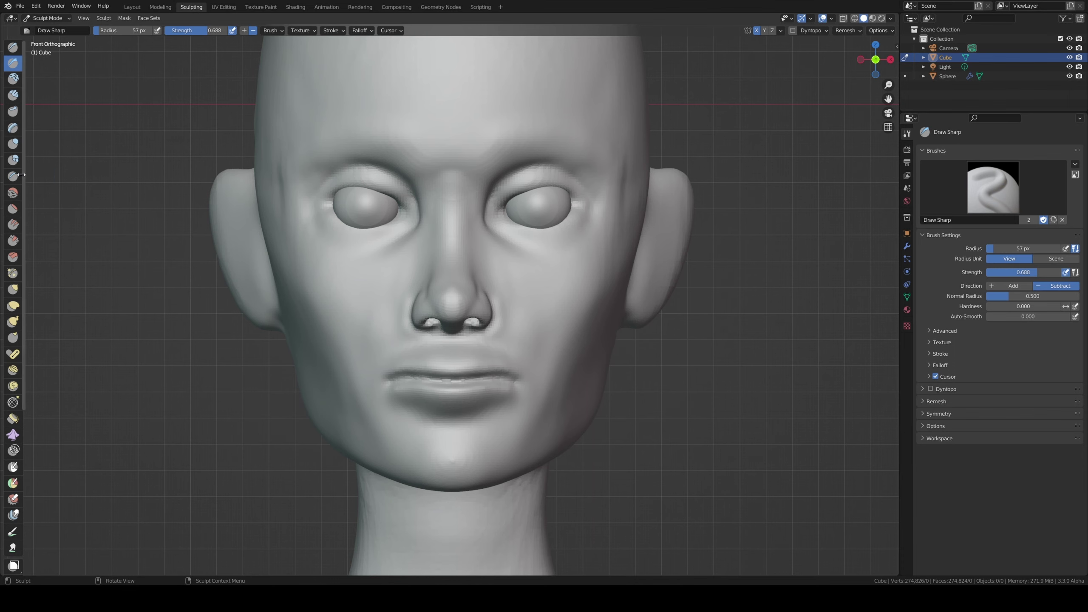
- Switch to the Layout workspace and view the head from the right side
left_click(13, 289)
mouse_move(364, 232)
middle_mouse_down()
mouse_move(473, 224)
mouse_move(427, 224)
middle_mouse_up()
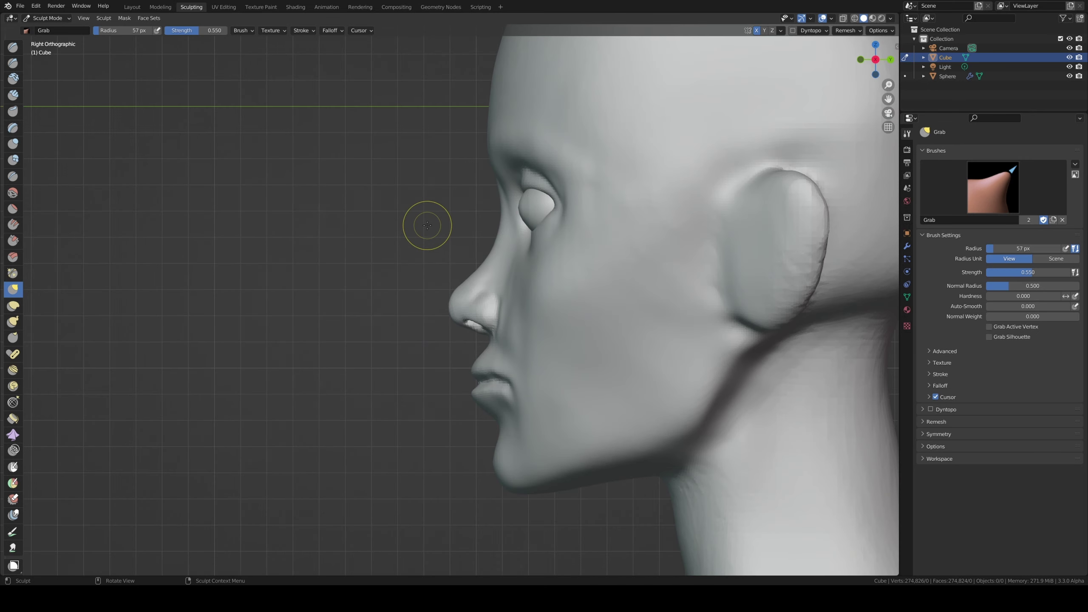
scroll(472, 259, "down", 1)
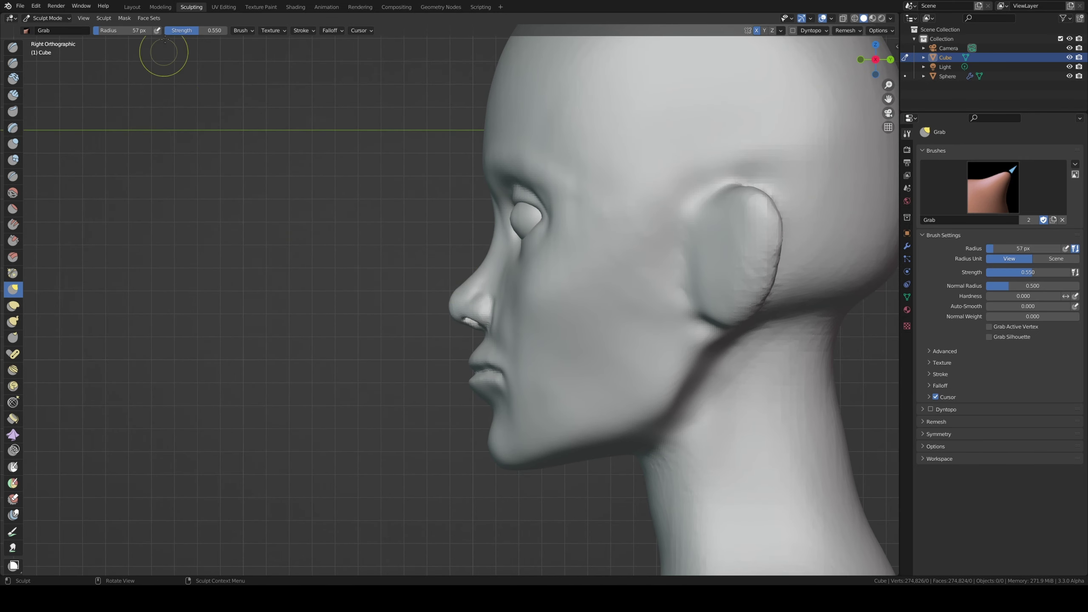
left_click(133, 7)
key("KP_3")
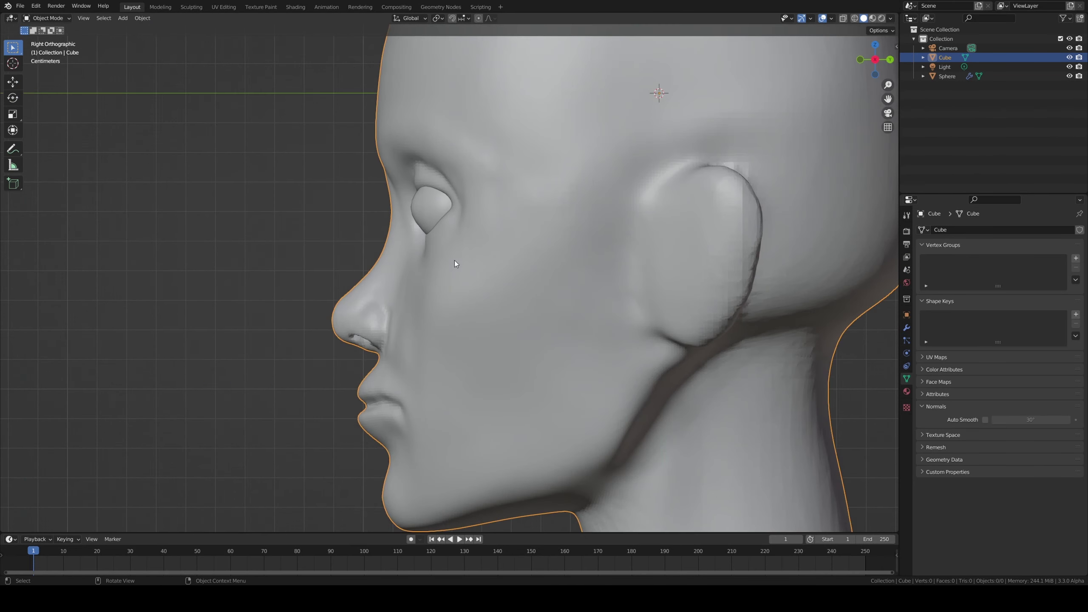
- Move the eyeball sphere back along Y and adjust its height along Z
left_click(432, 214)
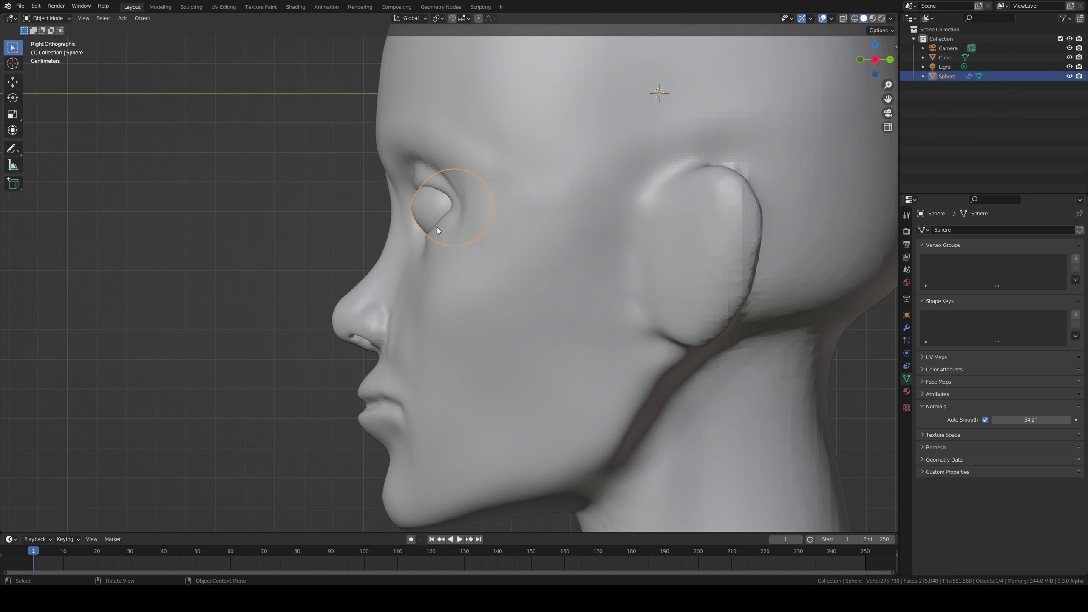
key("g")
key("y")
left_click(444, 224)
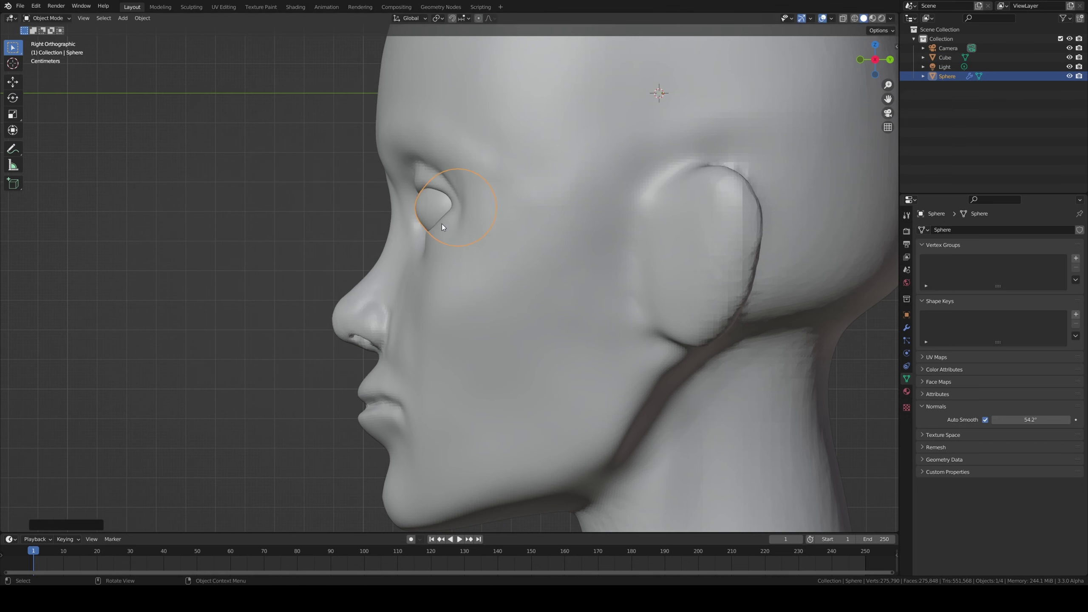
key("g")
key("z")
left_click(447, 223)
- Check both eyes from the front and reselect the head mesh
key("Tab")
key("Tab")
middle_click_drag(435, 206, 522, 217)
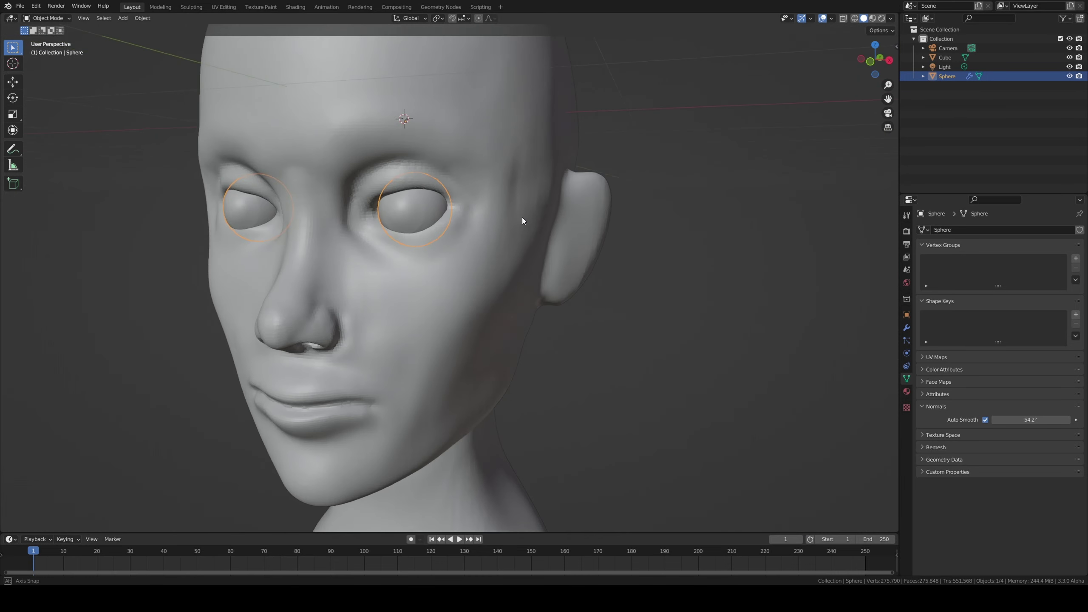
key("KP_1")
scroll(541, 212, "up", 1)
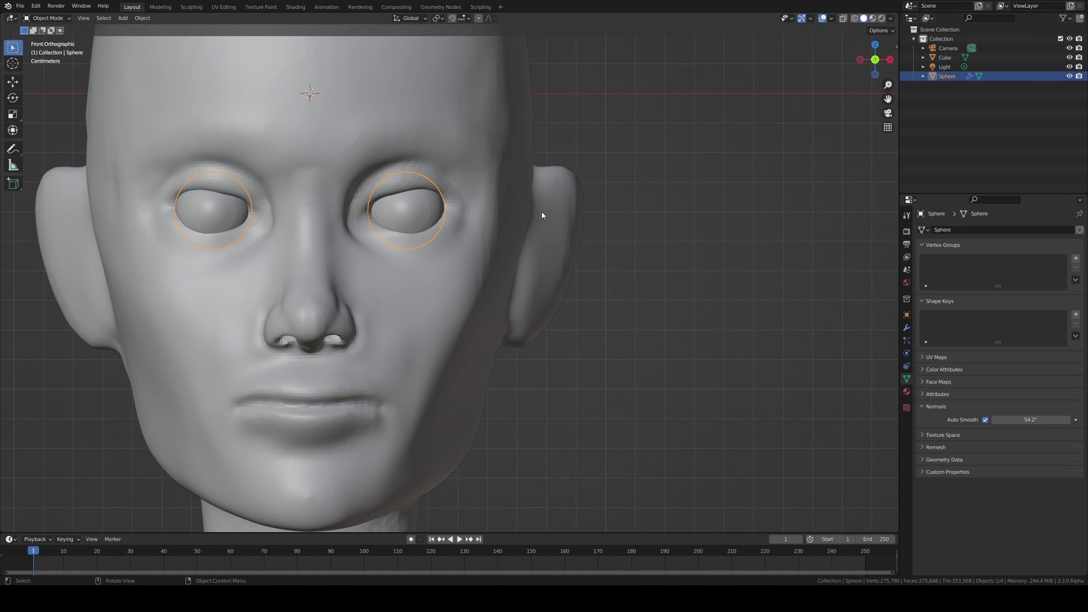
left_click(357, 138)
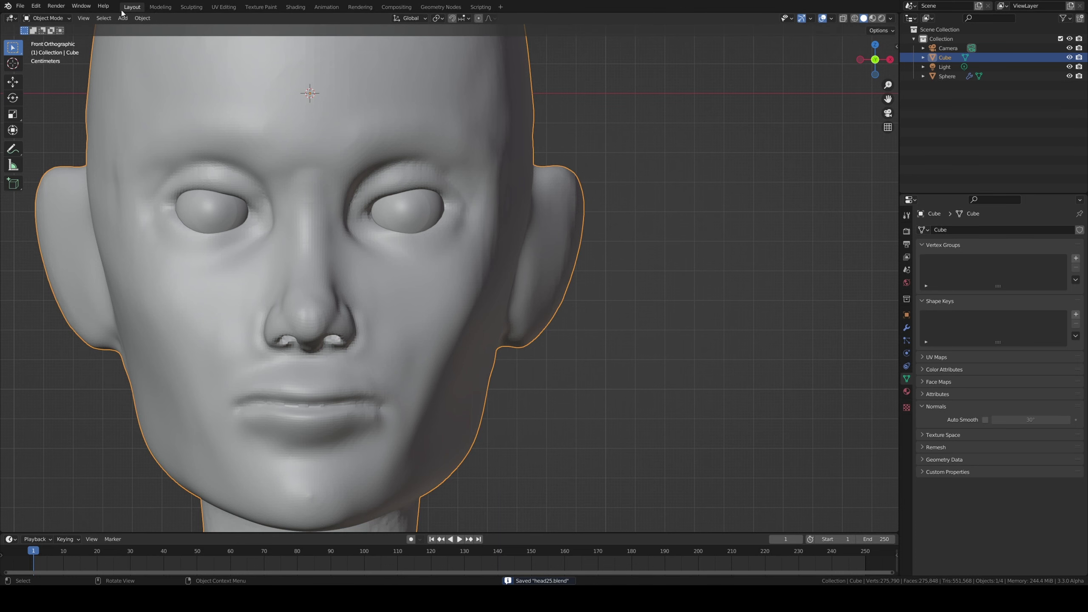
- Back in Sculpting, pull the right upper eyelid toward the inner corner with a larger Grab brush
left_click(197, 6)
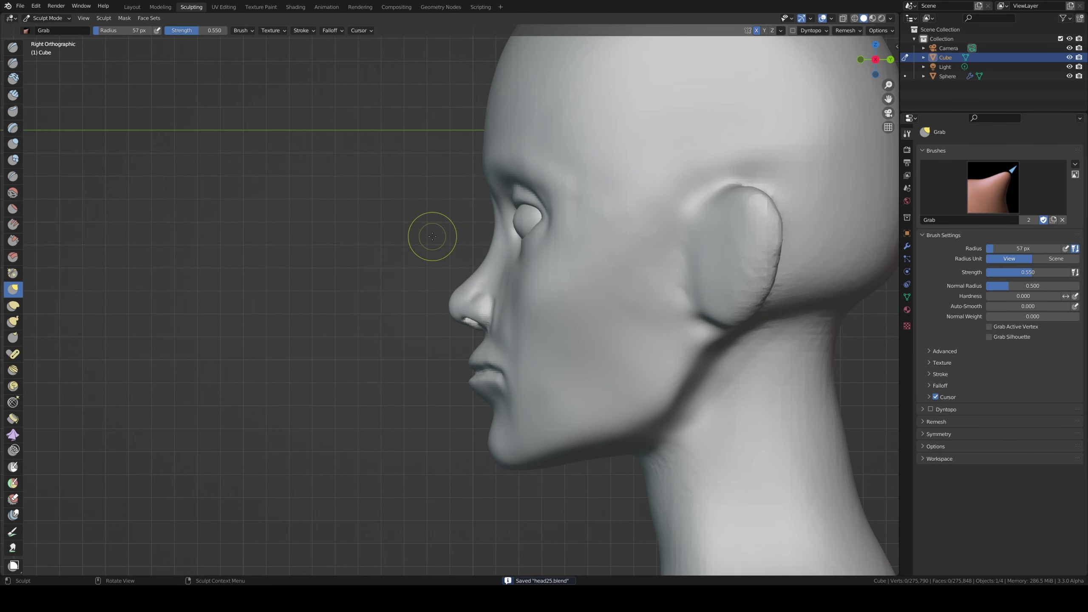
key("KP_1")
scroll(356, 253, "up", 2)
scroll(412, 232, "up", 1)
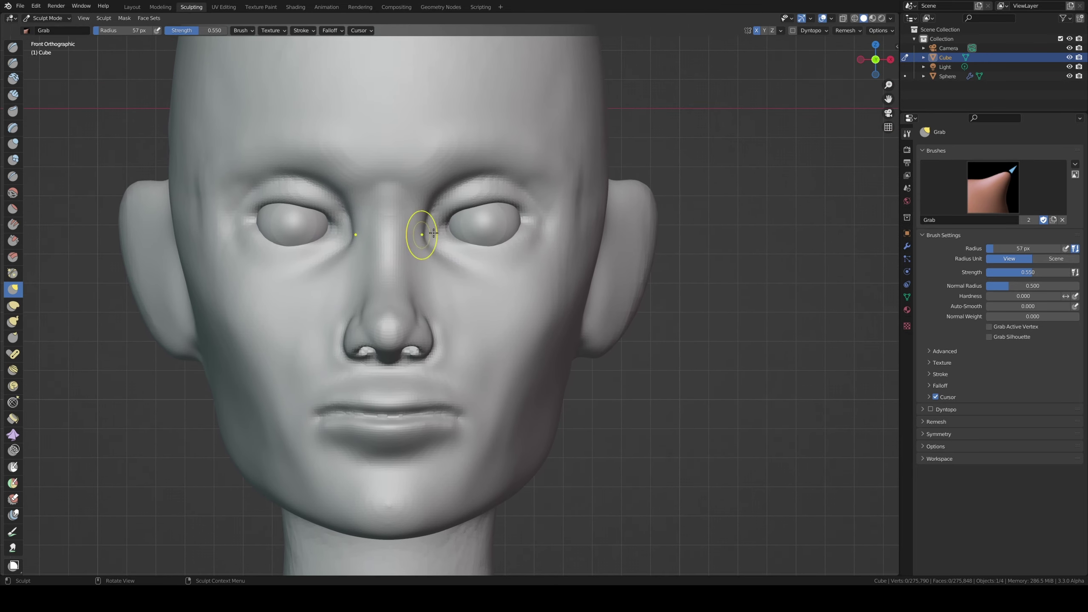
key("f")
left_click(495, 201)
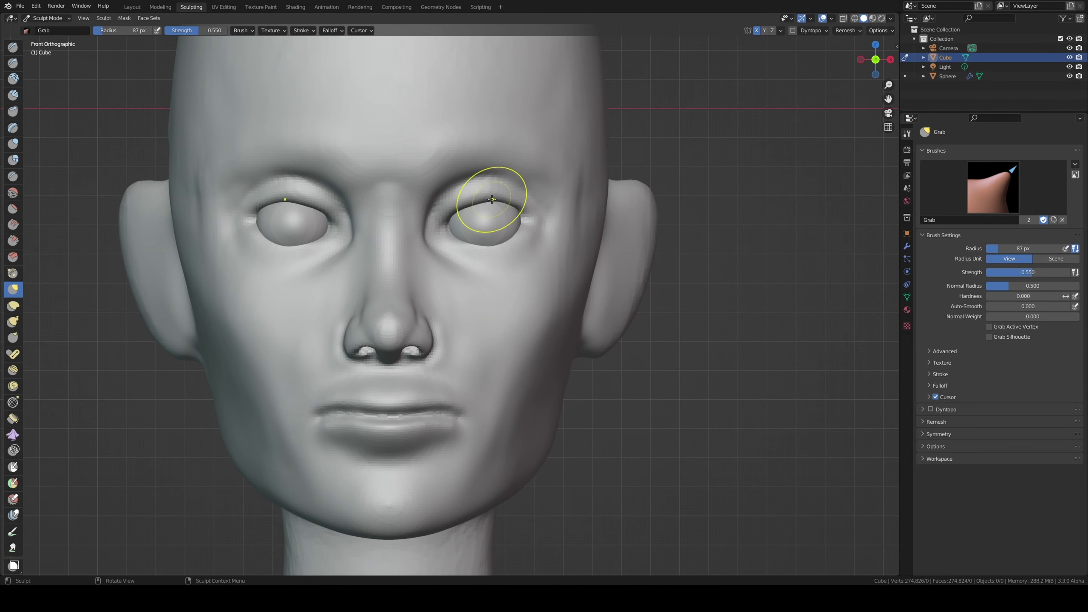
left_click_drag(492, 200, 445, 221)
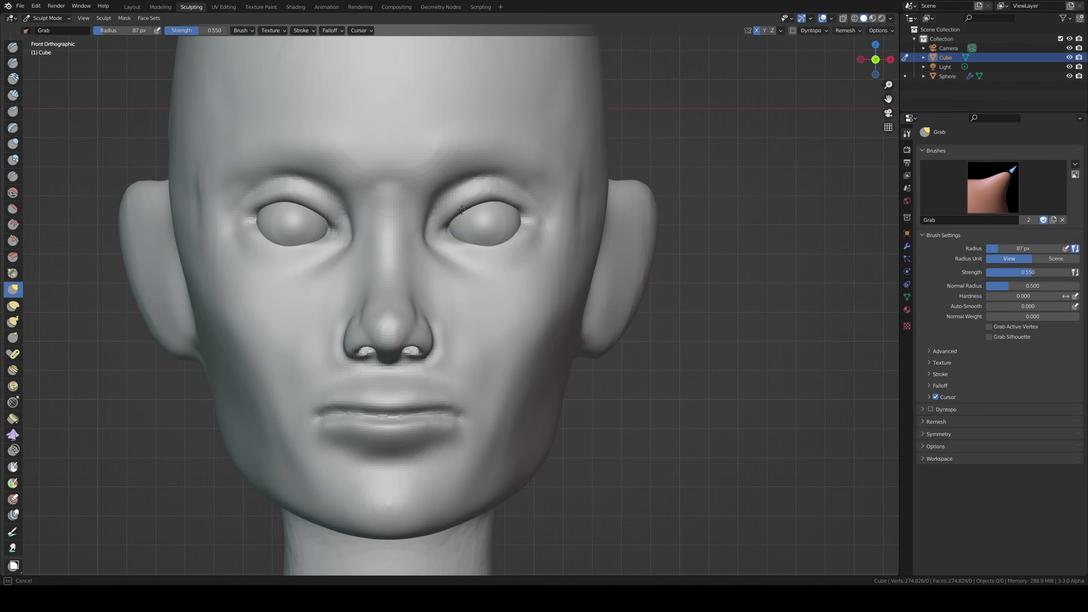
- Inspect the eye from side and three-quarter angles, shrinking the brush slightly
middle_click_drag(491, 205, 410, 233)
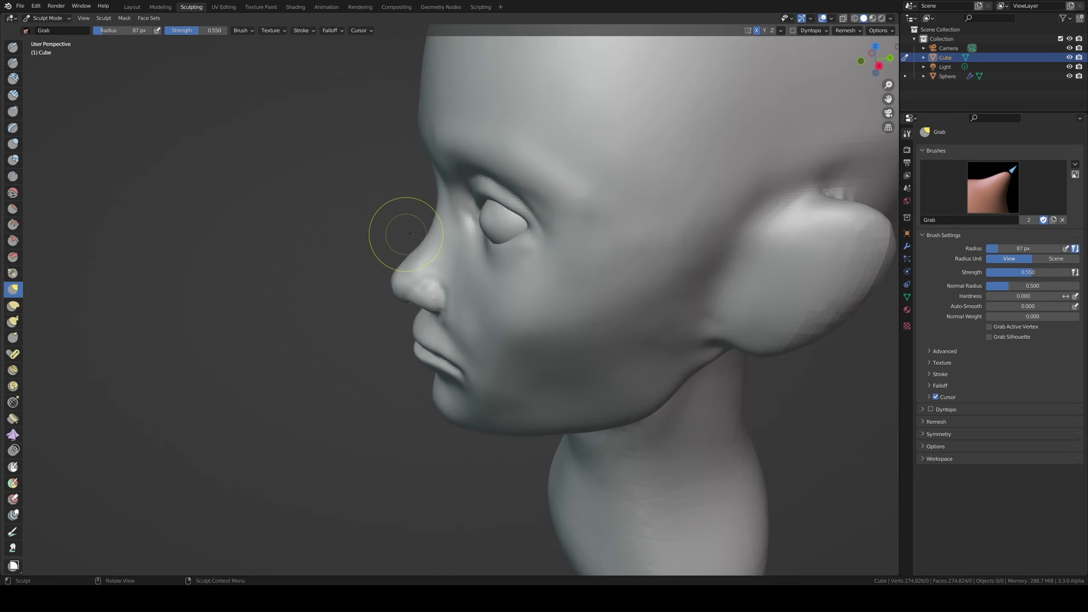
middle_click_drag(491, 235, 493, 233)
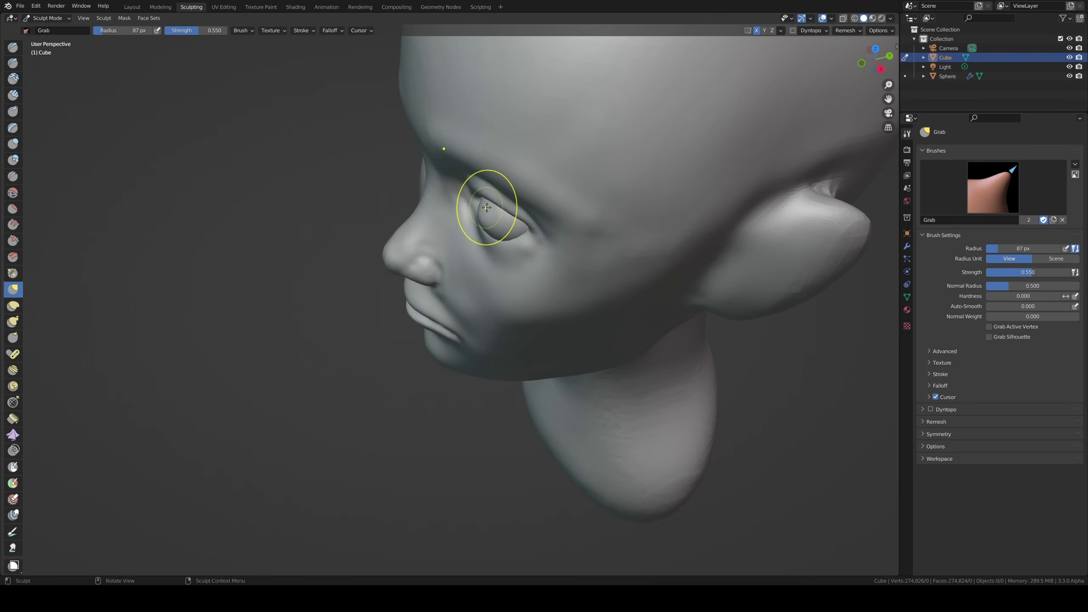
middle_click_drag(487, 207, 557, 197)
scroll(607, 182, "up", 5)
key("f")
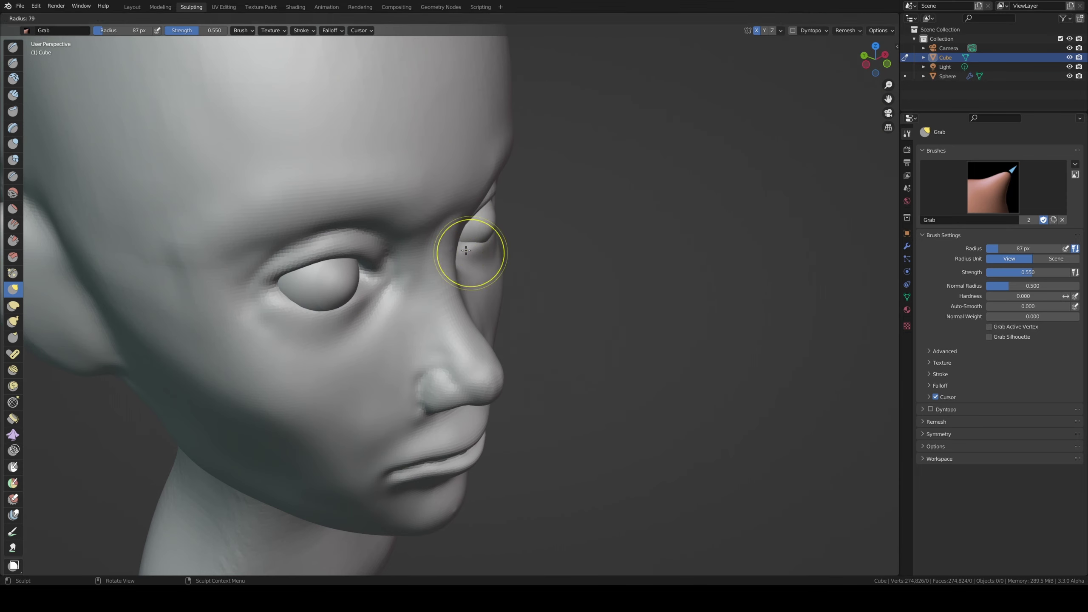
left_click(476, 236)
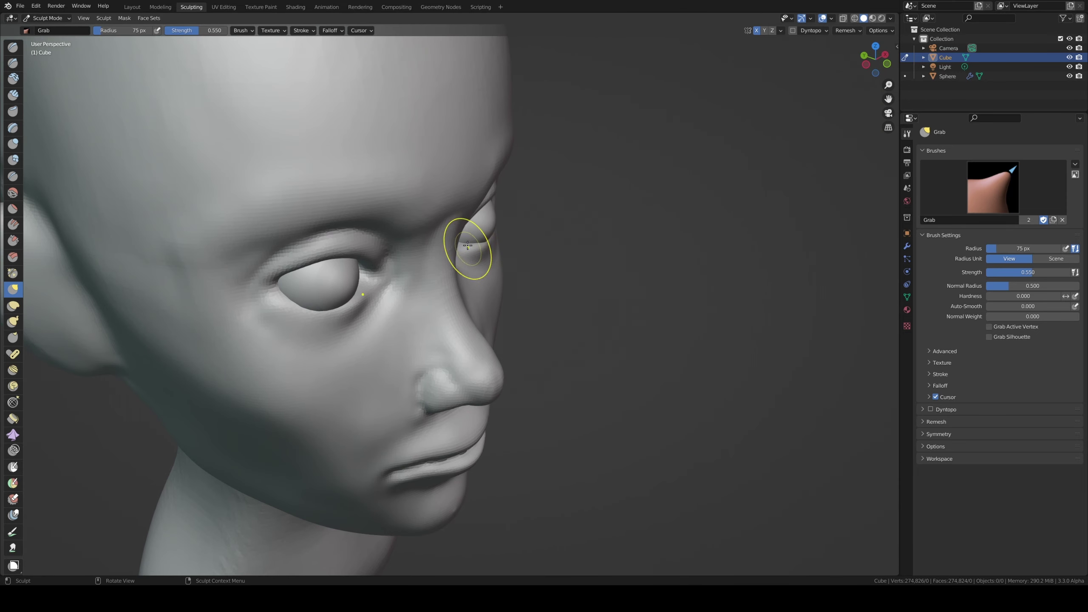
mouse_move(468, 245)
middle_mouse_down()
mouse_move(417, 234)
mouse_move(454, 188)
middle_mouse_up()
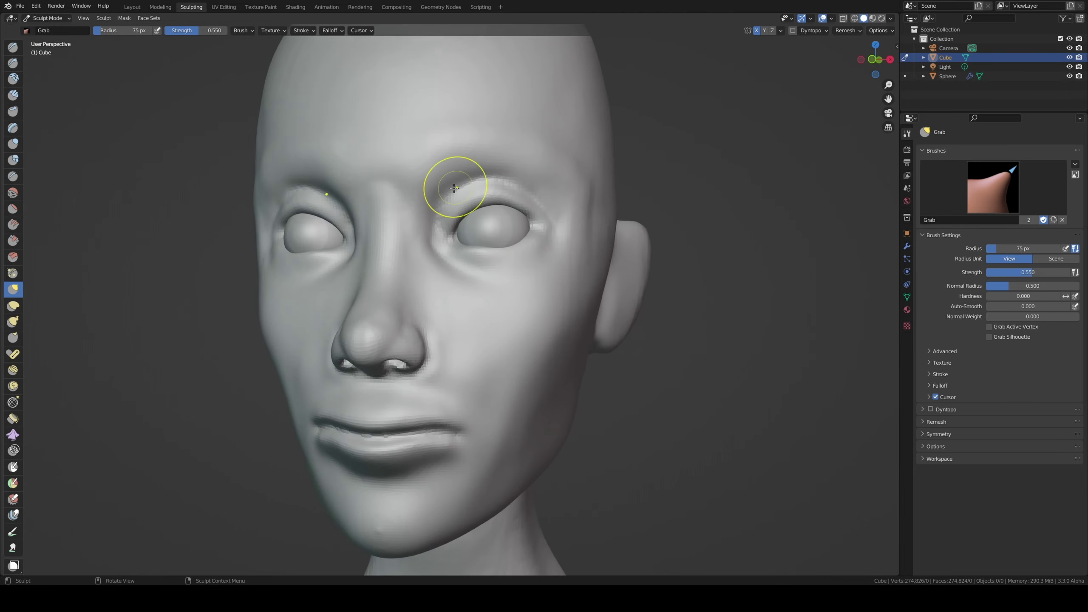
- Enlarge the Grab brush radius and return to the front view of the face
key("f")
left_click(413, 227)
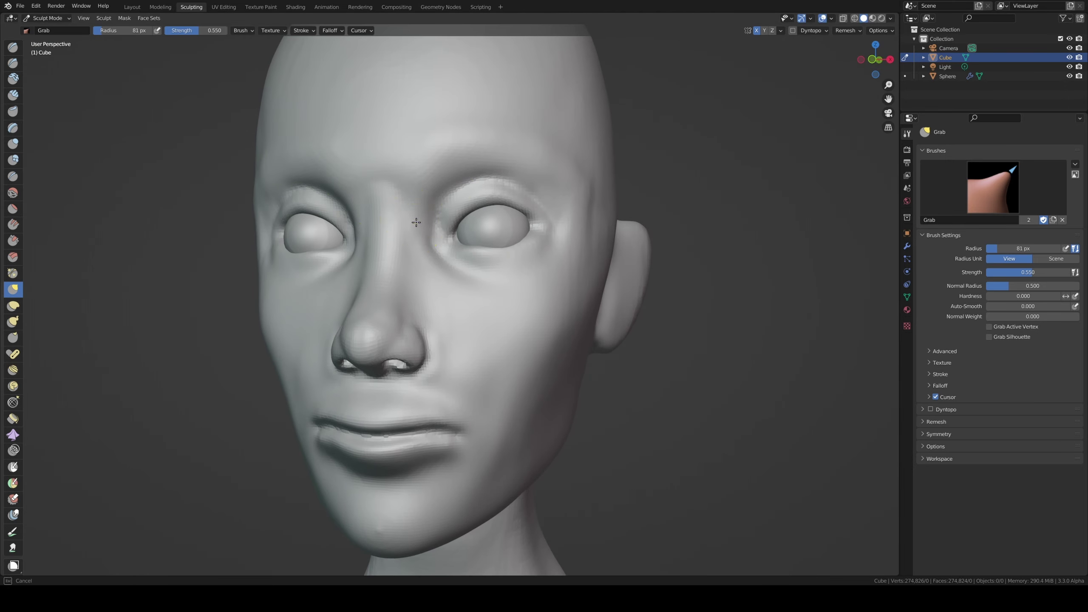
key("f")
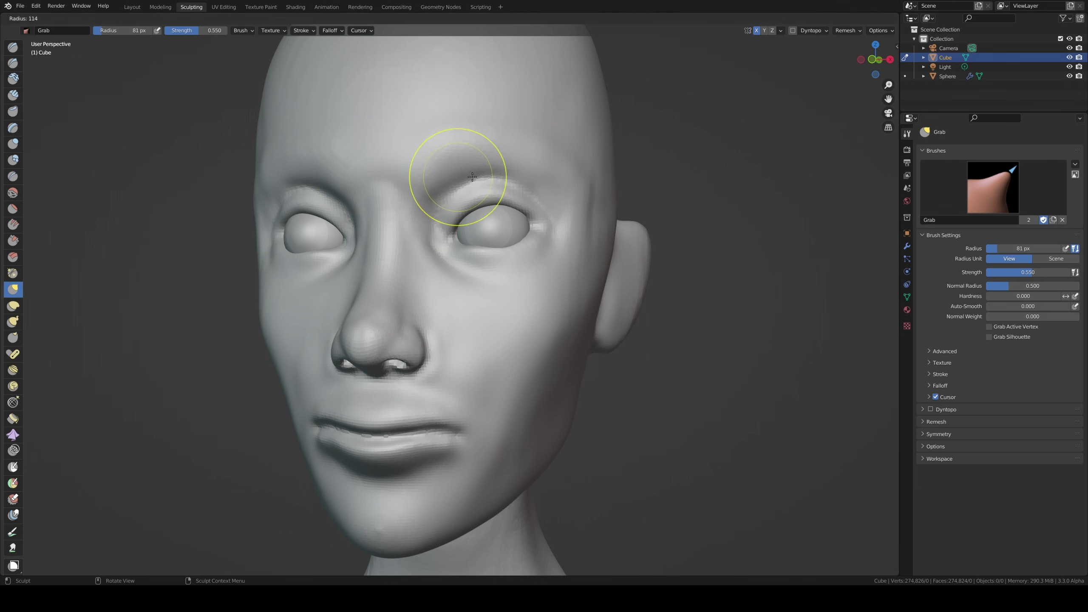
left_click(454, 170)
key("KP_1")
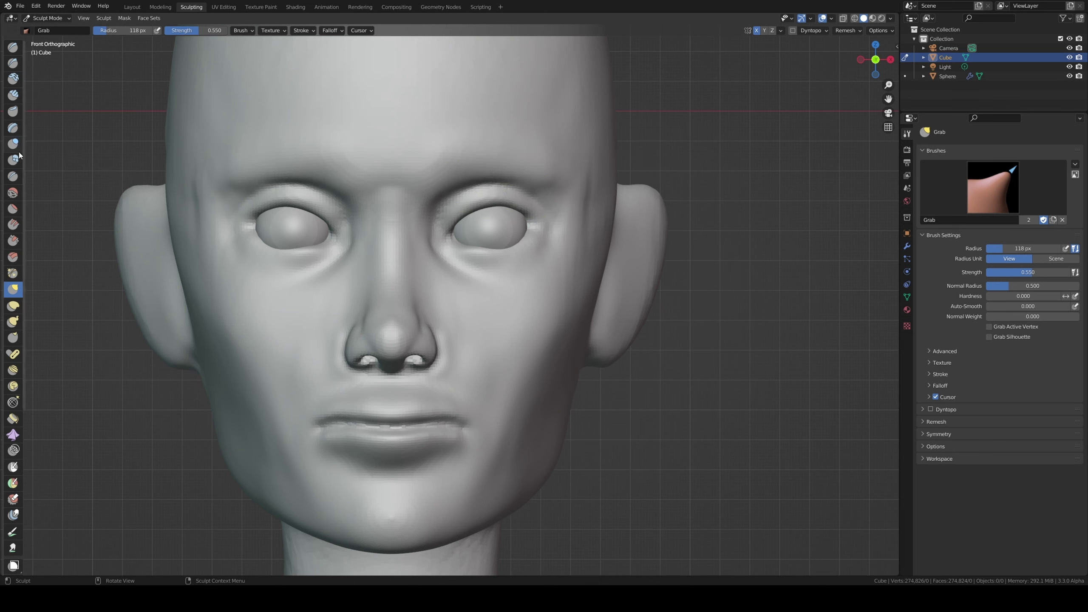
left_click(16, 68)
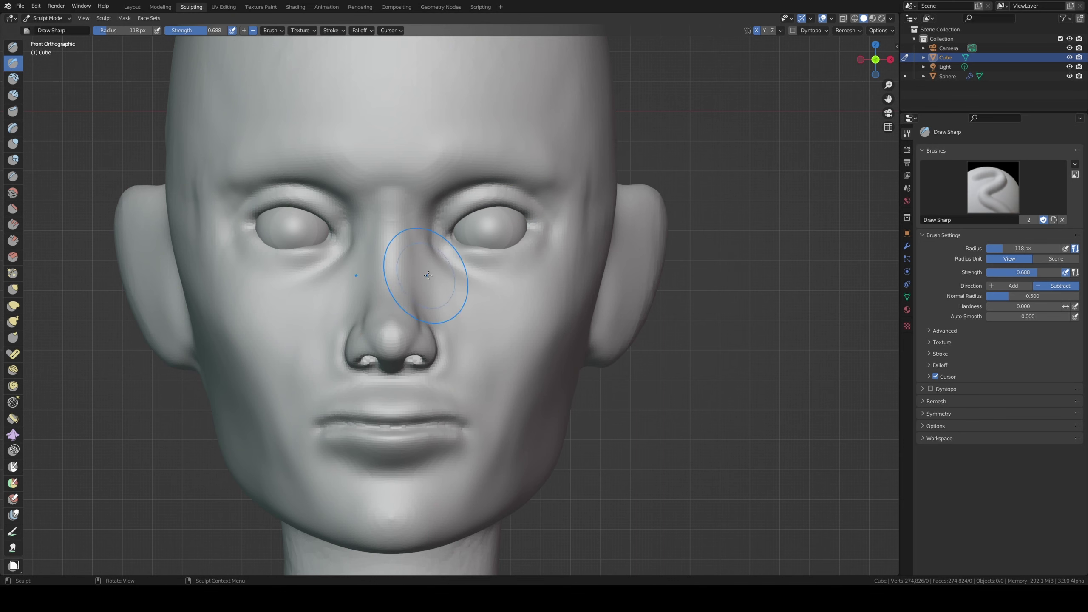
- Carve sharp creases along the lower and upper eyelids with a small Draw Sharp brush
key("f")
left_click(452, 242)
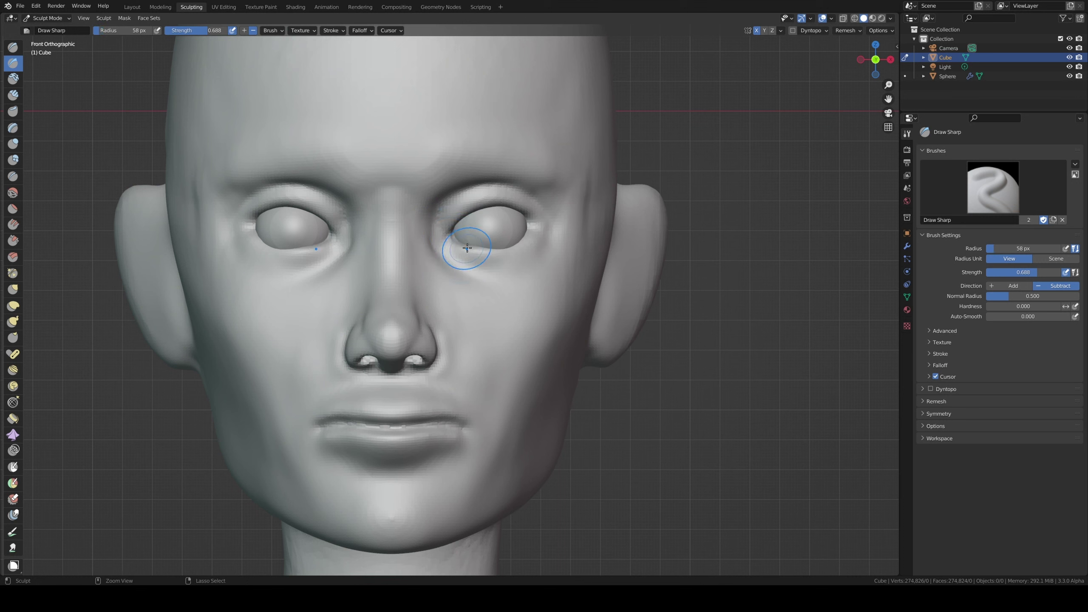
mouse_move(467, 247)
left_mouse_down()
mouse_move(513, 248)
mouse_move(498, 231)
mouse_move(471, 249)
left_mouse_up()
key("f")
left_click(476, 243)
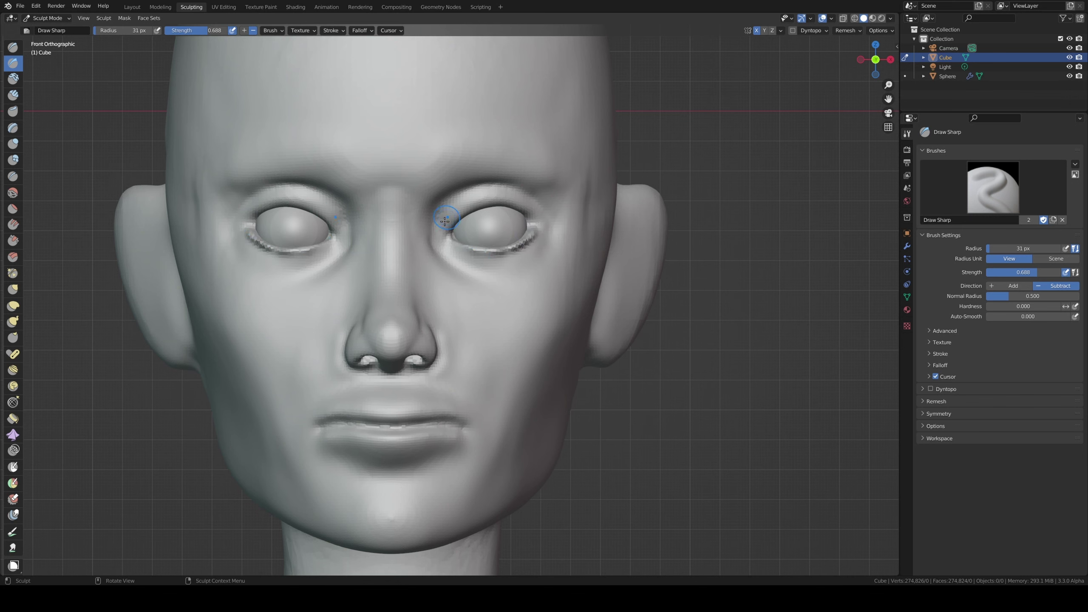
mouse_move(461, 217)
left_mouse_down()
mouse_move(493, 201)
mouse_move(530, 217)
left_mouse_up()
- Pull the eye's inner and outer corners with a larger Grab brush, undoing the lifted lid arches
key("g")
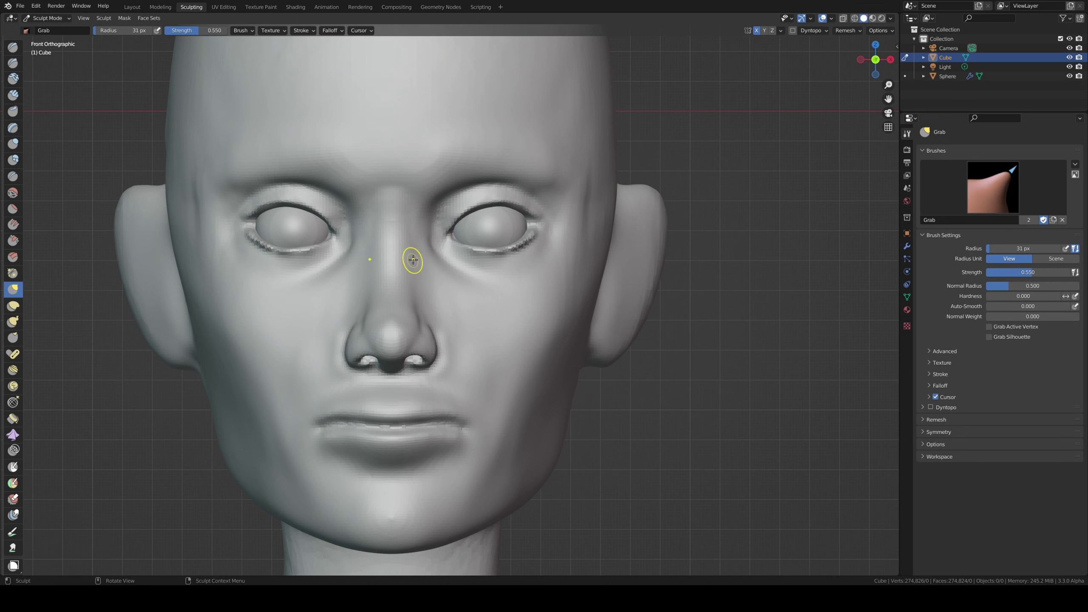
key("f")
left_click(464, 236)
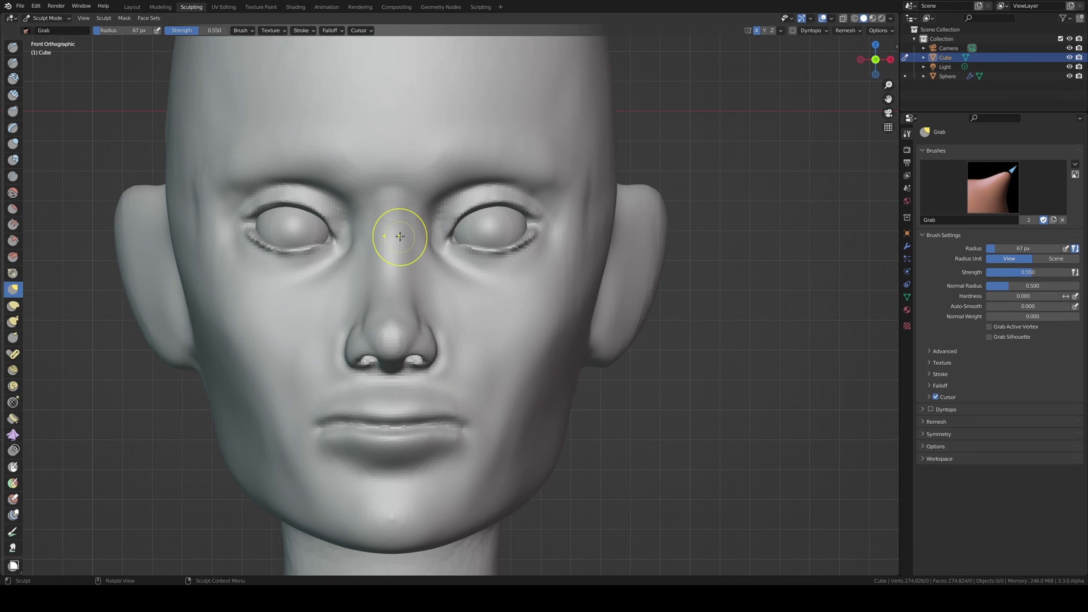
key("f")
left_click(497, 221)
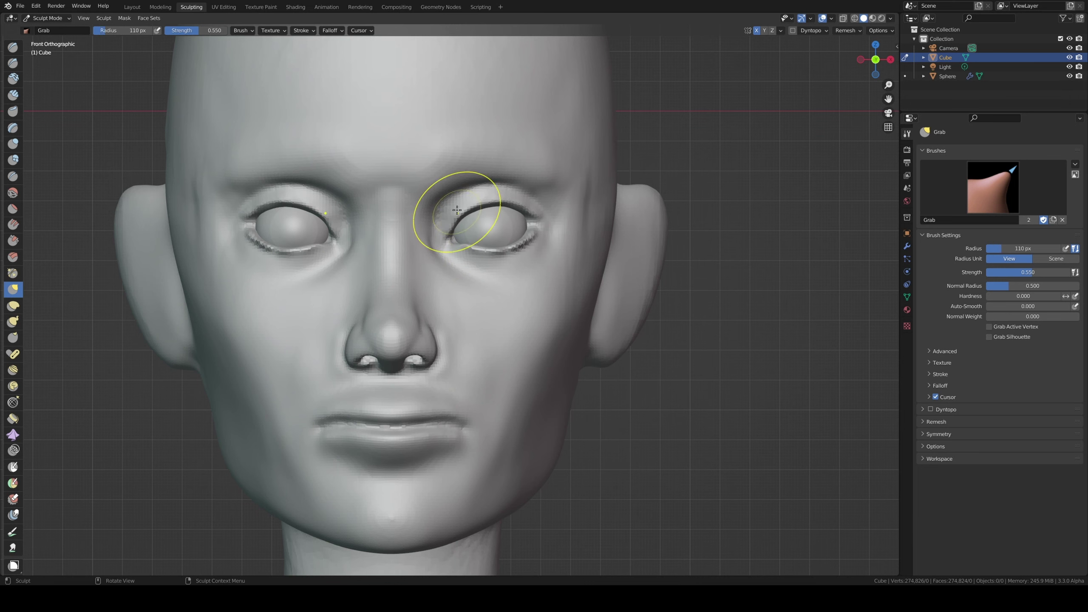
left_click_drag(443, 220, 445, 235)
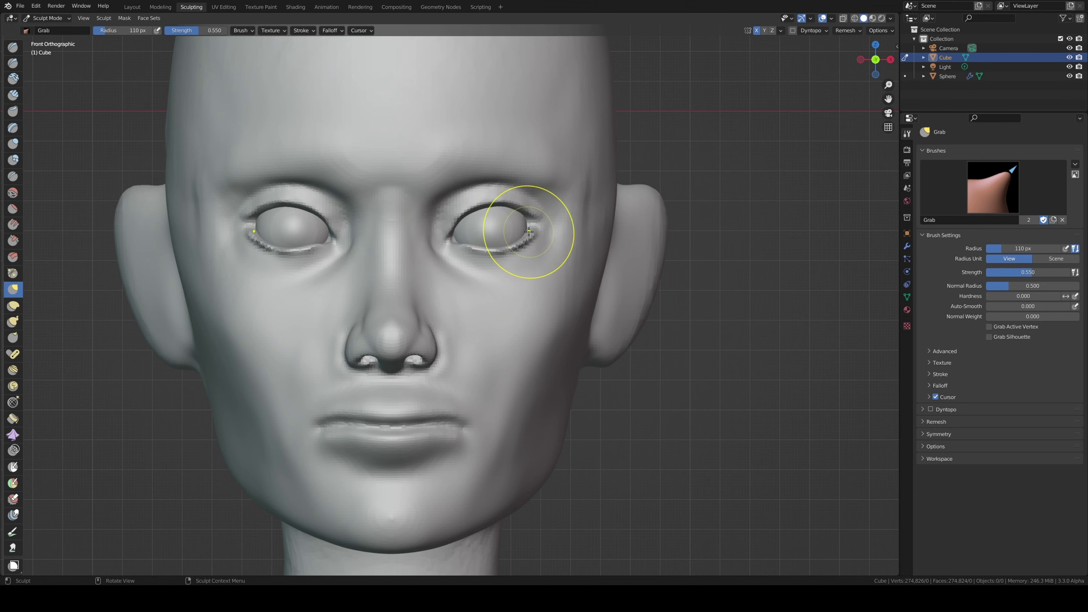
left_click_drag(550, 224, 560, 225)
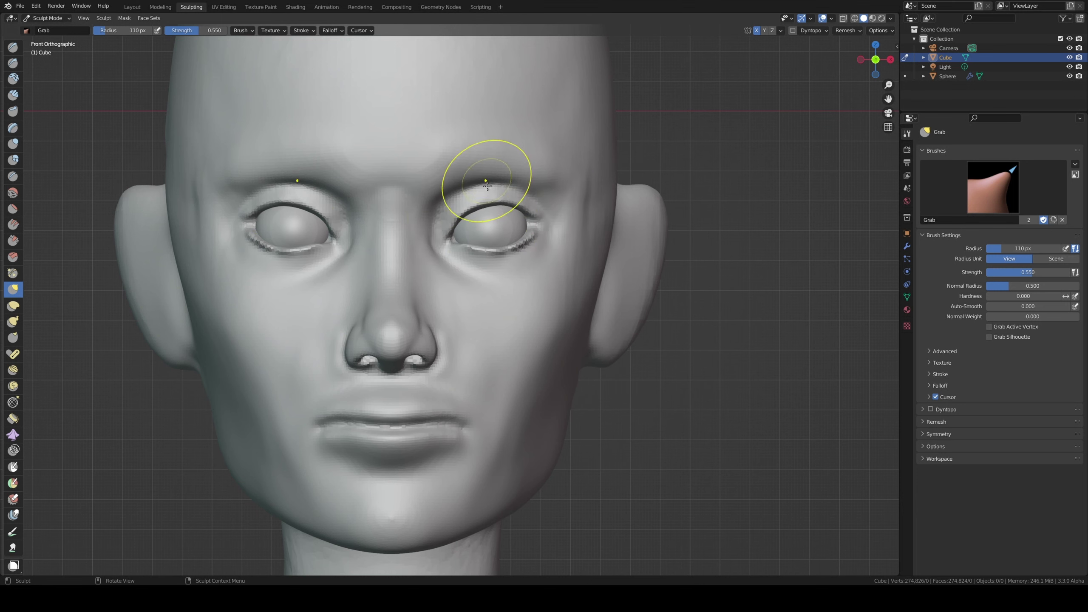
left_click_drag(498, 190, 491, 143)
key("ctrl+z")
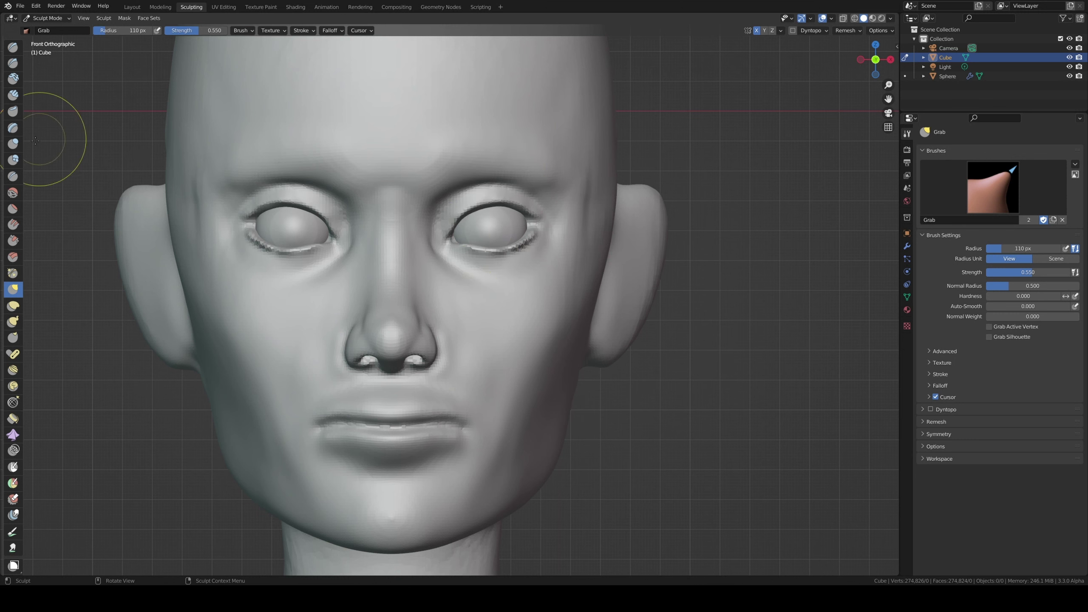
- Build up Clay Strips along the brow ridges, blending the outer right eye corner into the brow
left_click(13, 91)
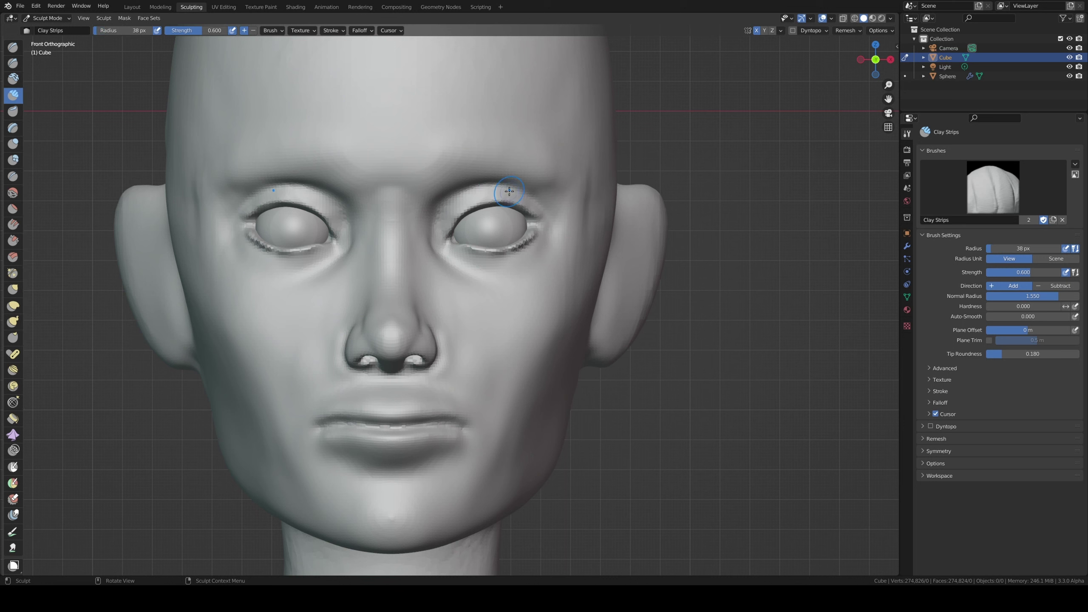
left_click_drag(481, 181, 520, 190)
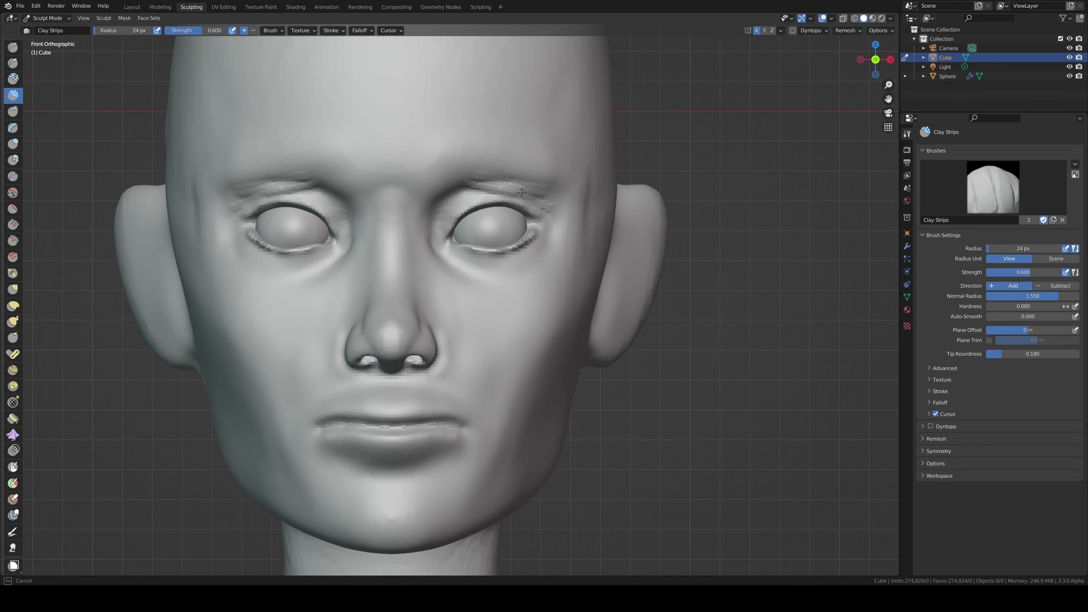
key("f")
mouse_move(553, 199)
left_mouse_down()
mouse_move(499, 177)
mouse_move(554, 184)
left_mouse_up()
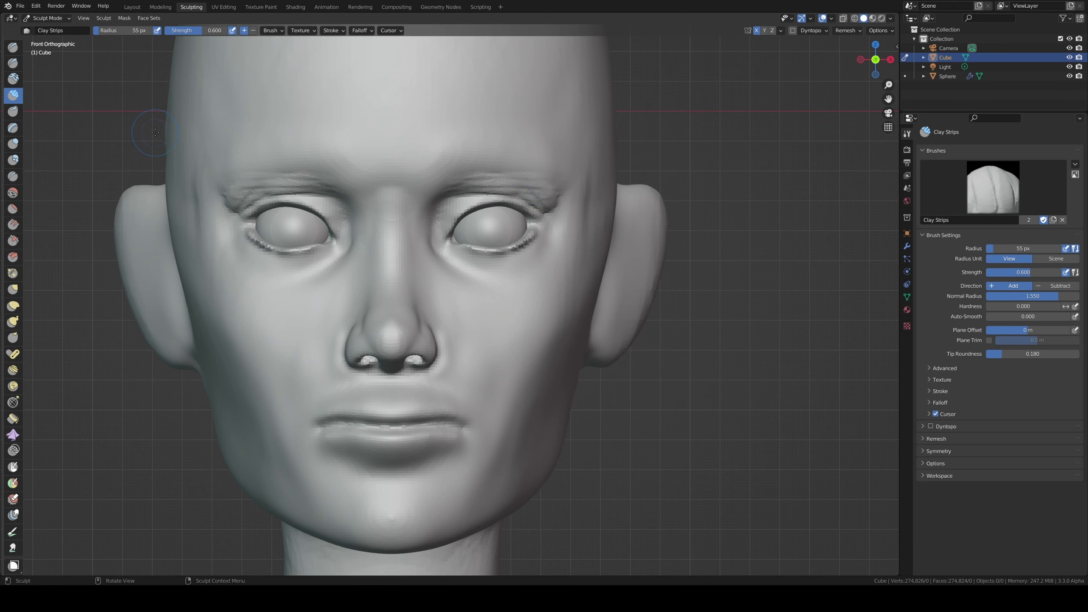
left_click_drag(552, 207, 566, 186)
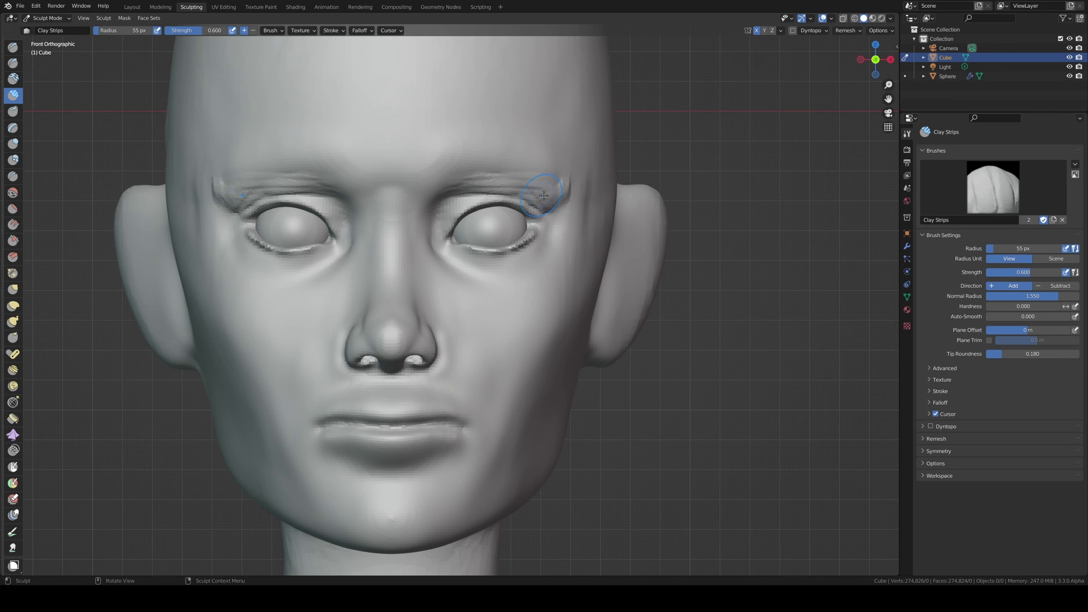
- Reduce the clay brush to a fine size and deepen the crease under the right eye
key("f")
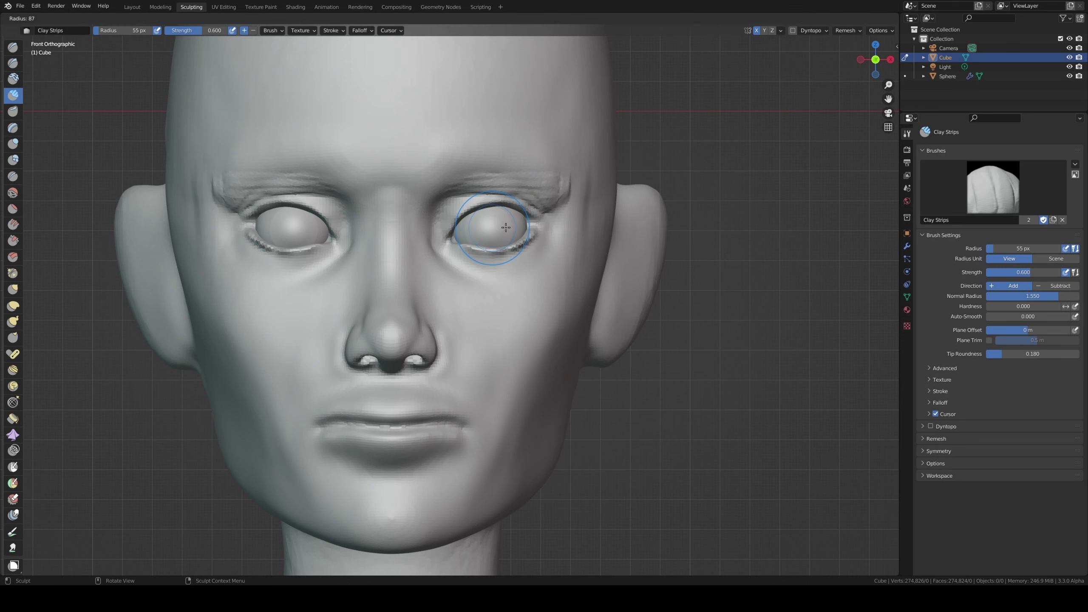
left_click(494, 230)
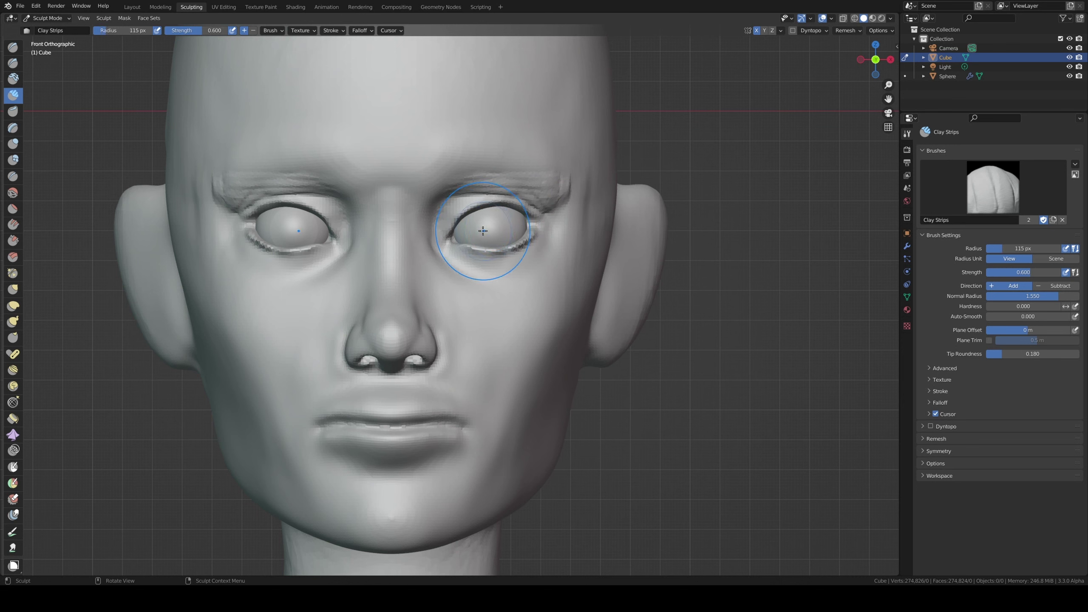
key("f")
left_click(491, 230)
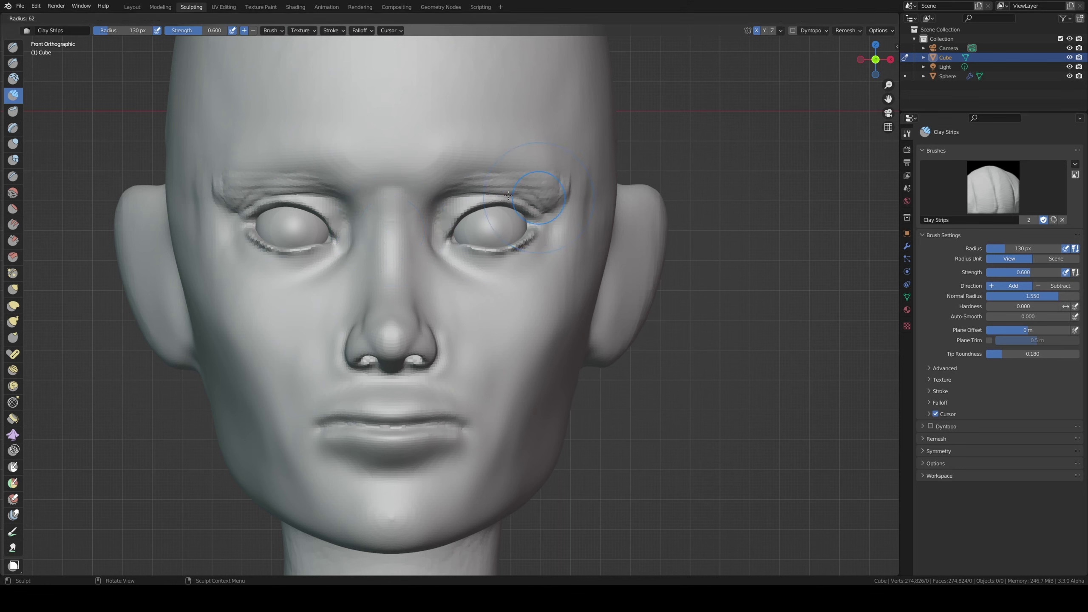
key("f")
left_click(487, 177)
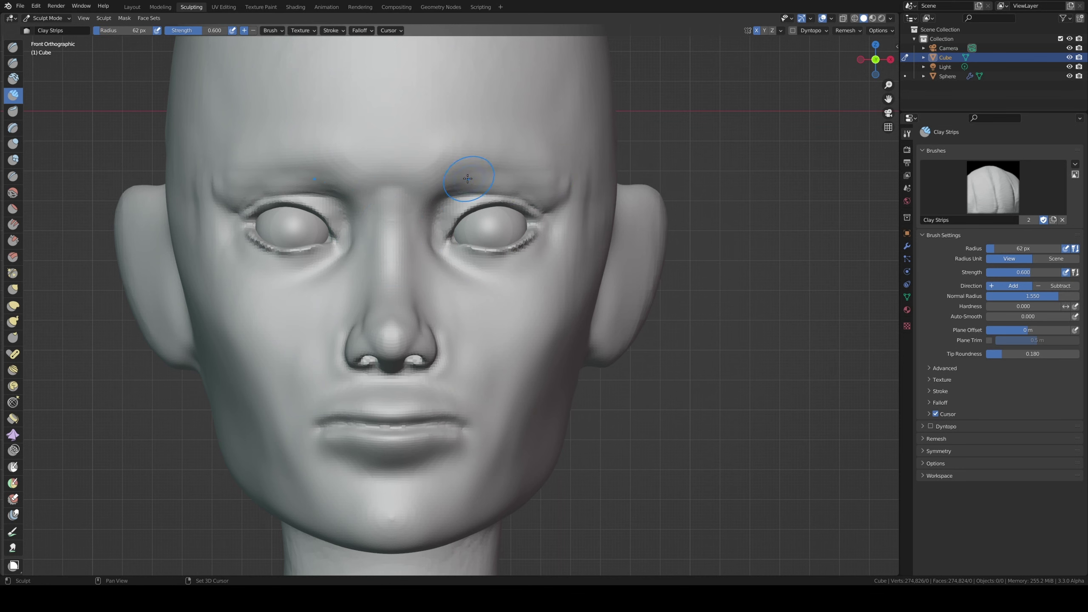
key("f")
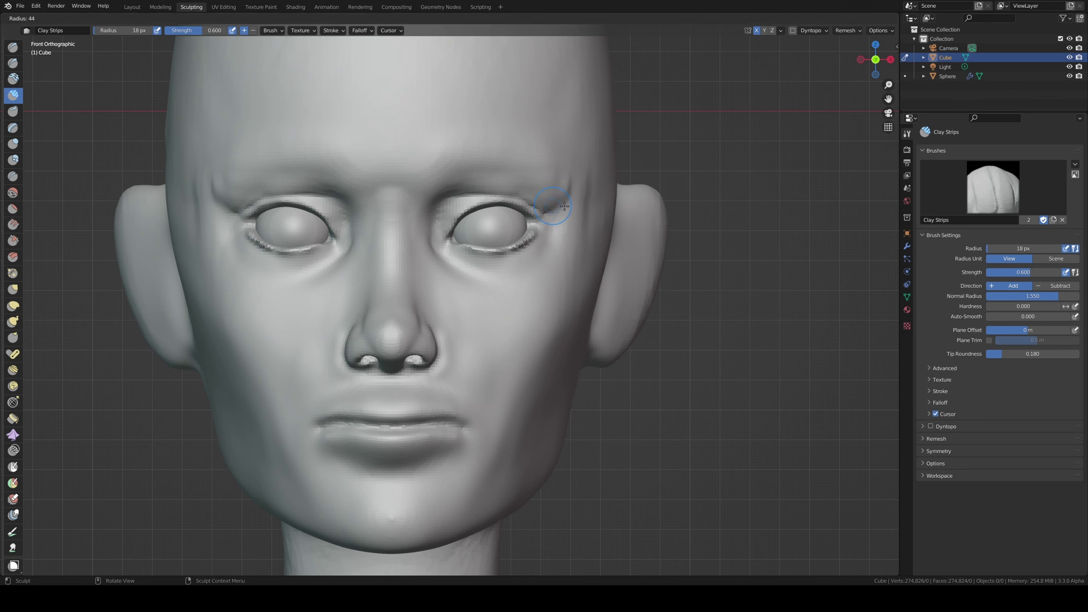
left_click(536, 199)
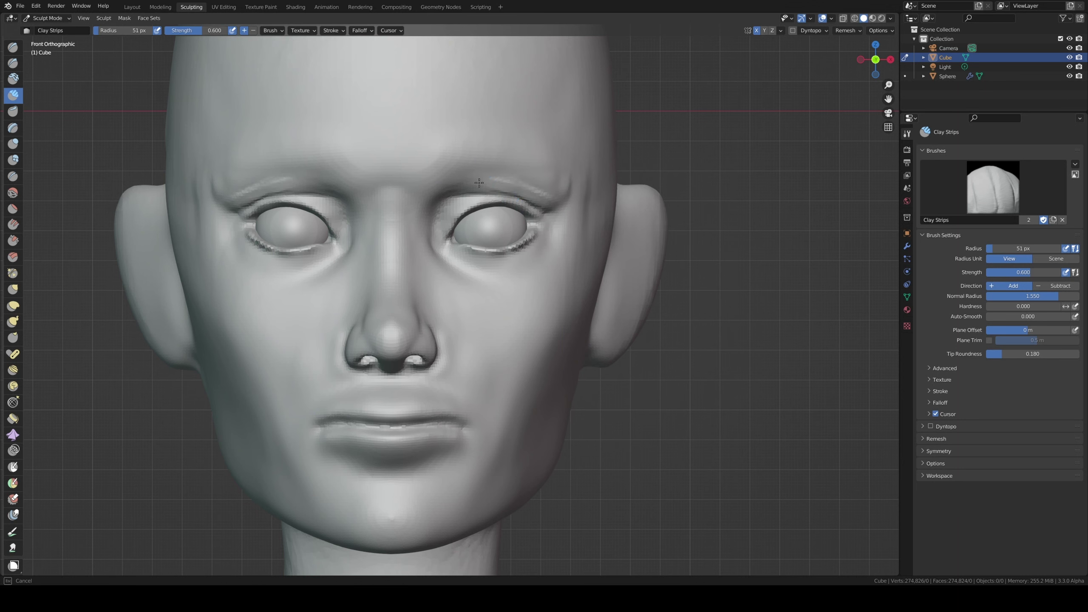
key("f")
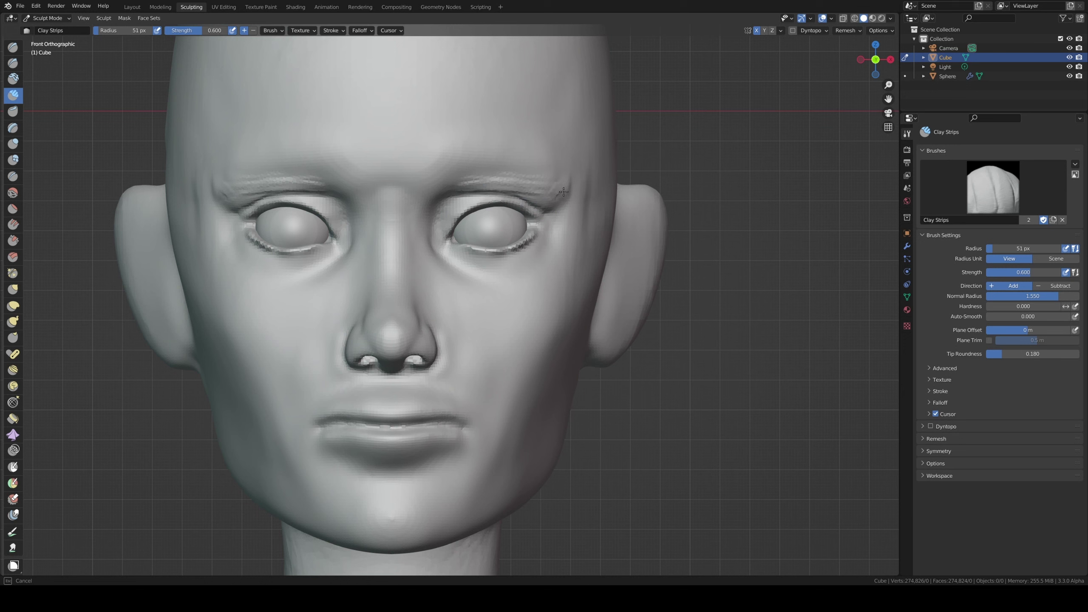
left_click(470, 185)
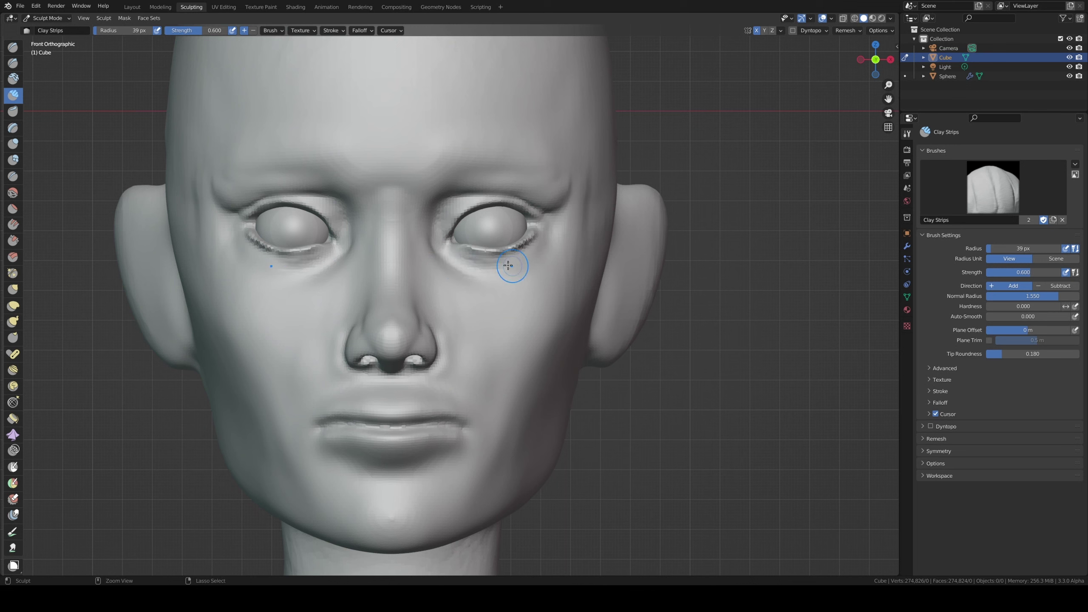
left_click_drag(512, 262, 459, 262)
- Build up the area under the right eye, the nose bridge and both brows
mouse_move(542, 248)
middle_mouse_down()
mouse_move(523, 276)
mouse_move(506, 274)
middle_mouse_up()
key("f")
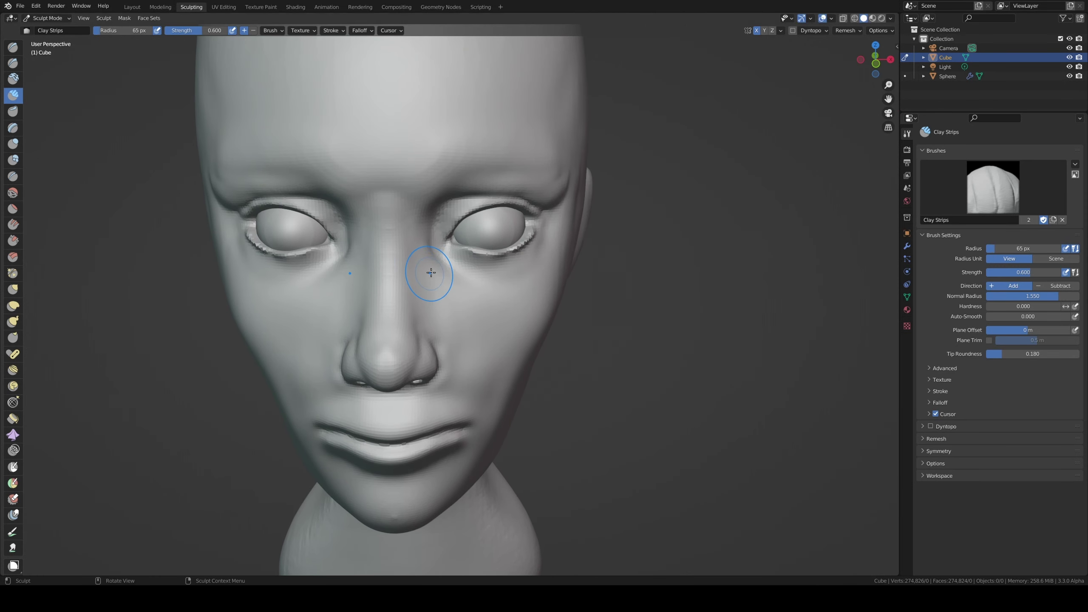
left_click_drag(427, 250, 455, 282)
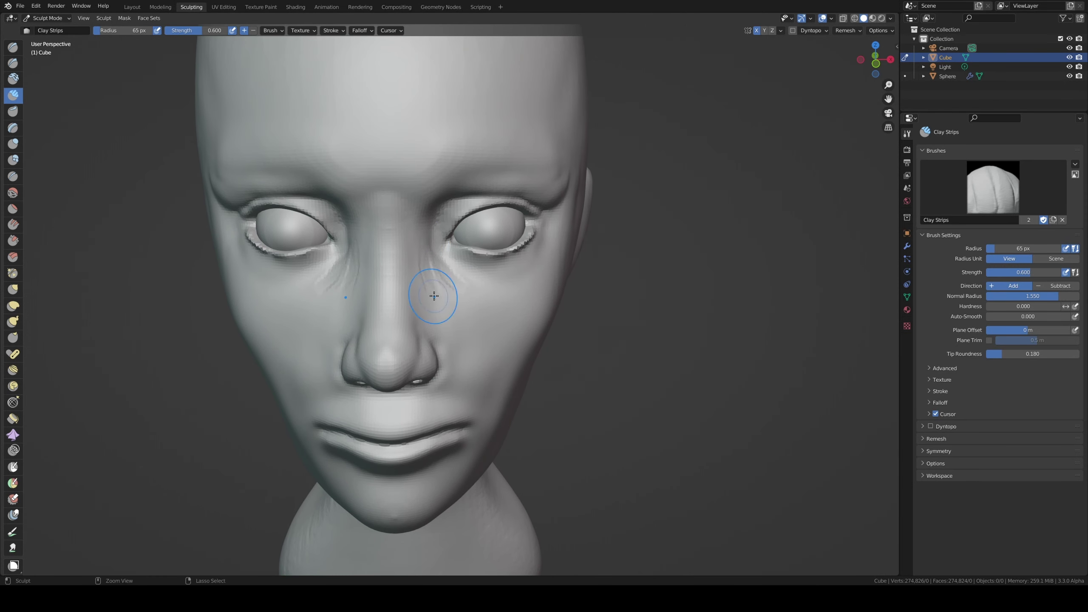
middle_click_drag(419, 277, 378, 192)
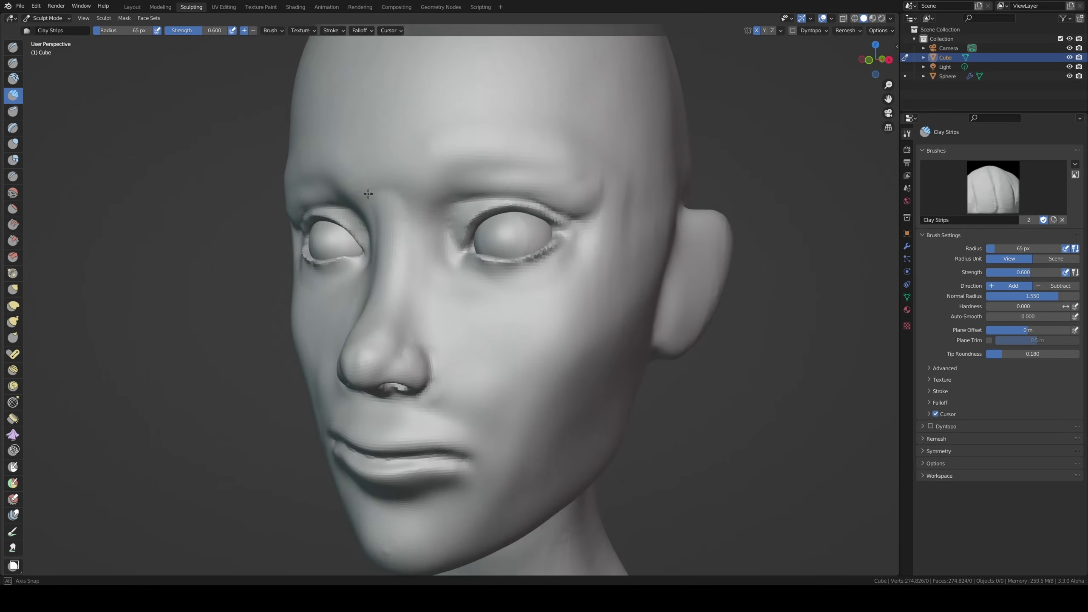
left_click_drag(394, 216, 407, 216)
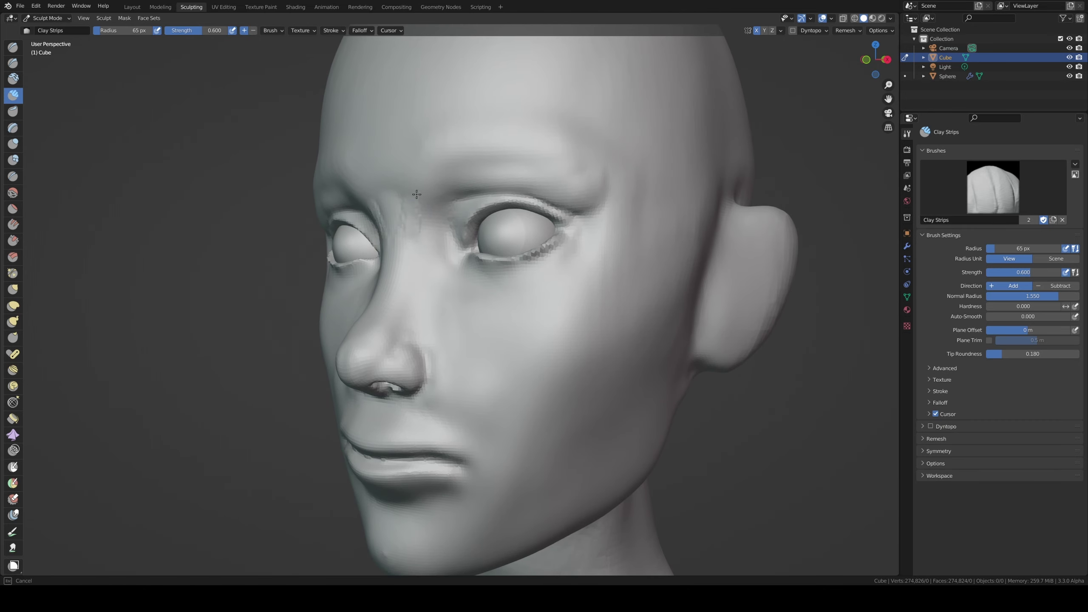
middle_click_drag(417, 194, 450, 174)
mouse_move(340, 182)
left_mouse_down()
mouse_move(407, 201)
mouse_move(380, 227)
left_mouse_up()
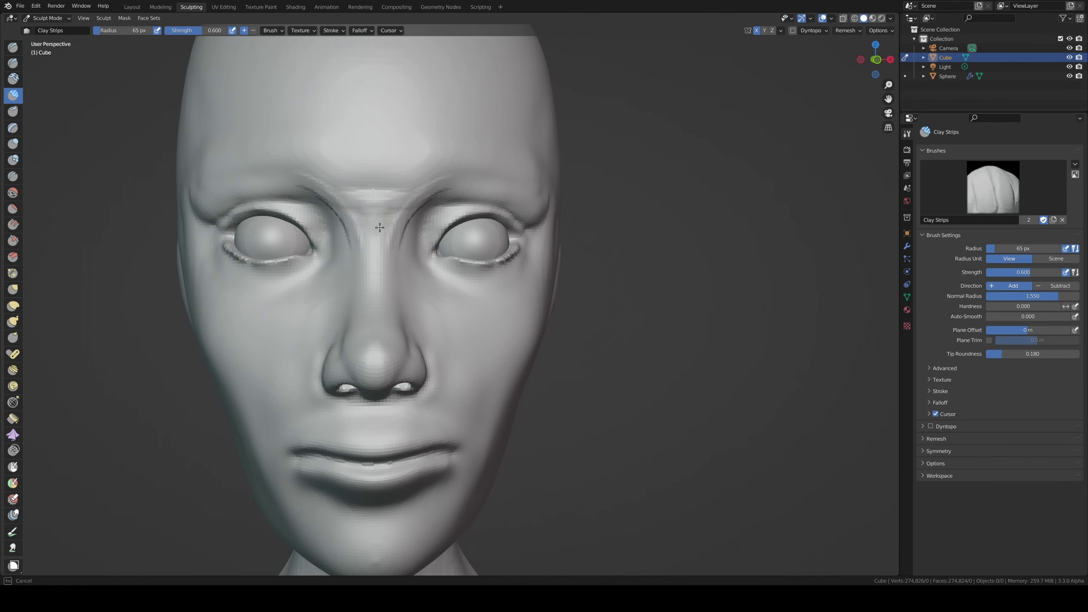
left_click_drag(303, 182, 292, 187)
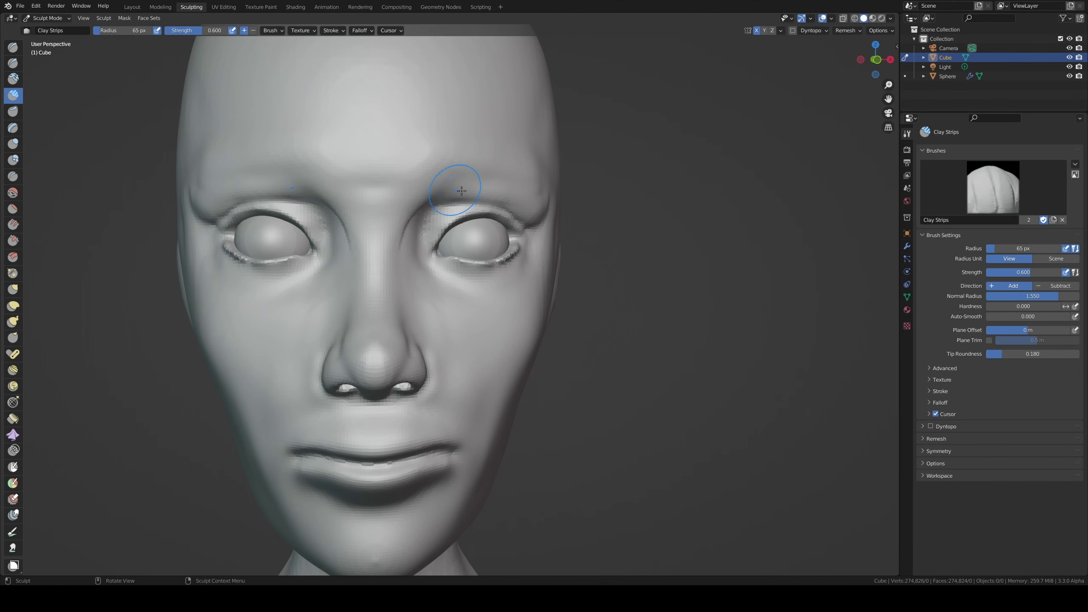
left_click_drag(464, 180, 444, 182)
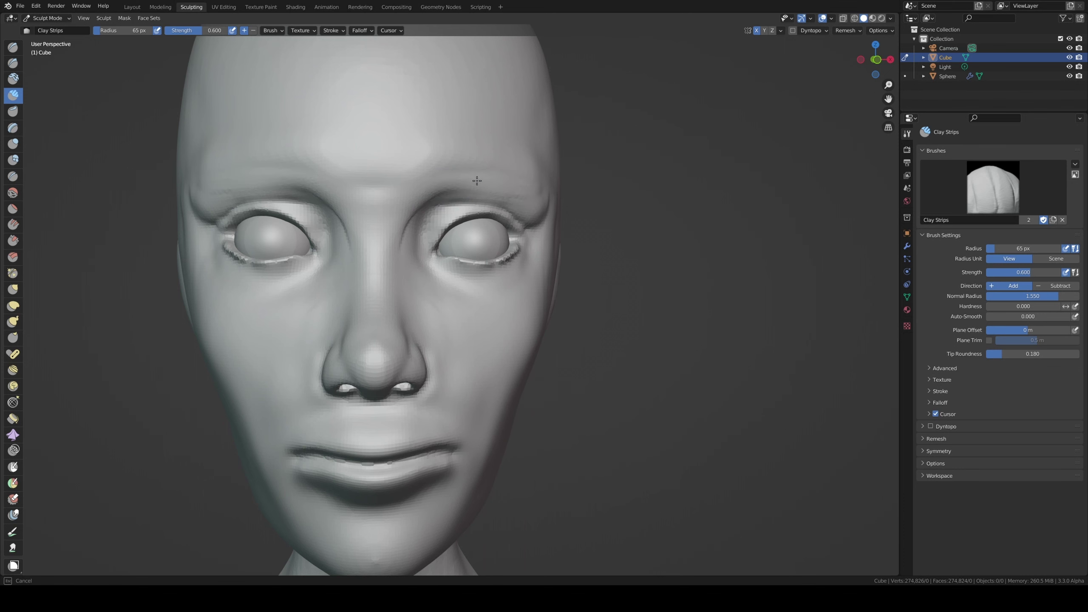
- Orbit the head to check the brows from the side and front
mouse_move(517, 145)
middle_mouse_down()
mouse_move(500, 158)
mouse_move(524, 167)
middle_mouse_up()
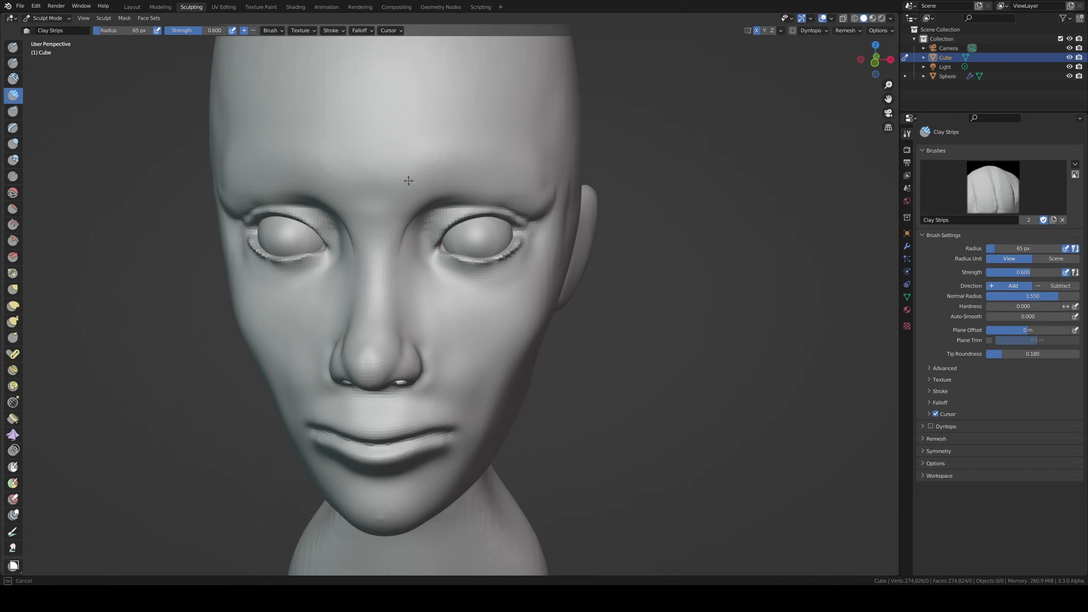
mouse_move(433, 158)
middle_mouse_down()
mouse_move(435, 211)
mouse_move(452, 230)
middle_mouse_up()
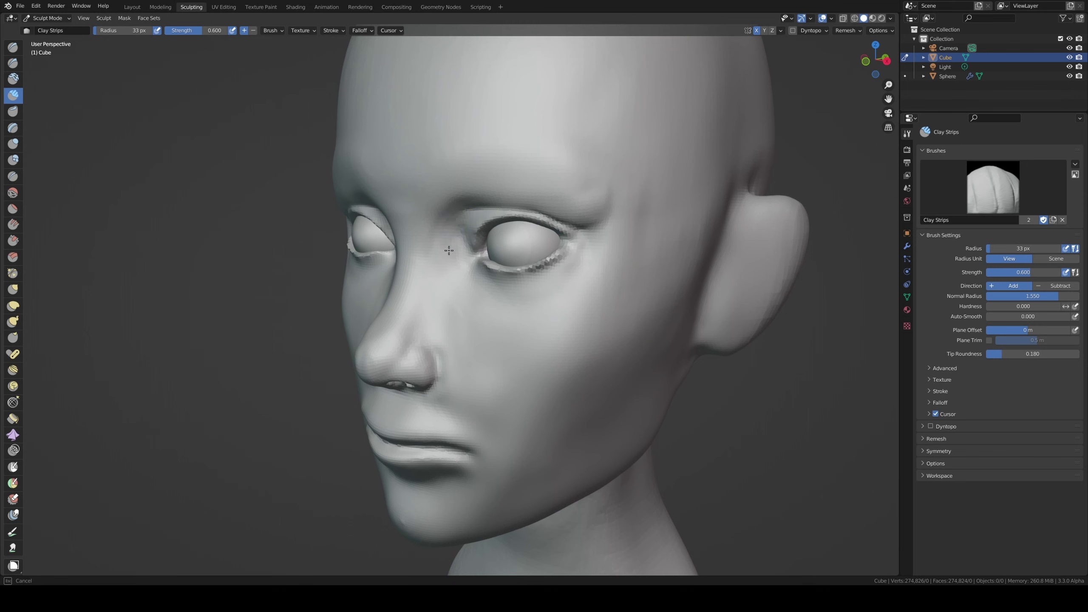
middle_click_drag(456, 237, 465, 222)
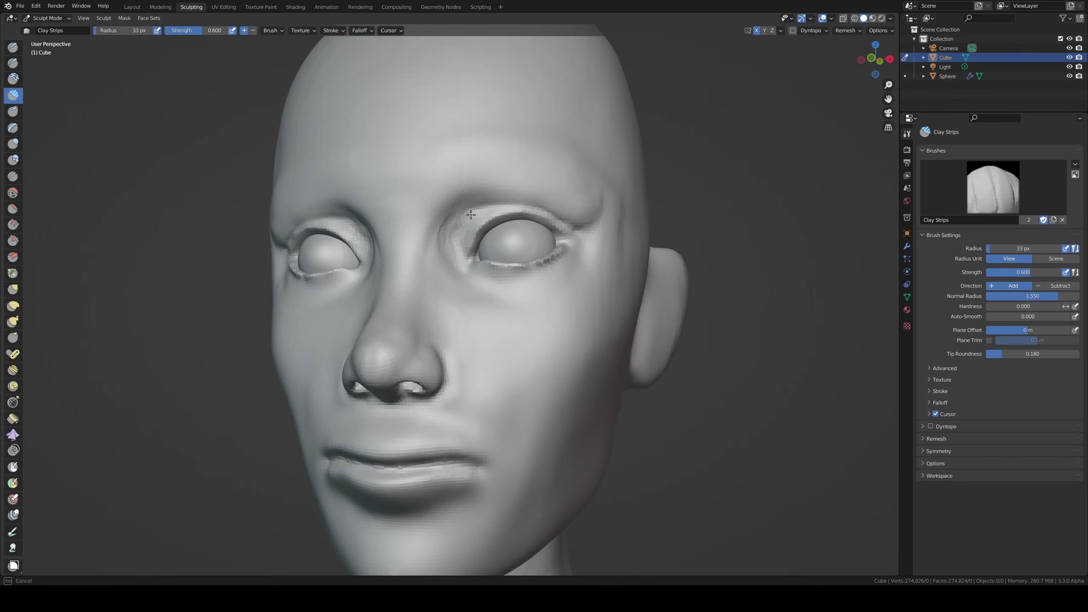
mouse_move(471, 213)
middle_mouse_down()
mouse_move(448, 237)
mouse_move(471, 249)
middle_mouse_up()
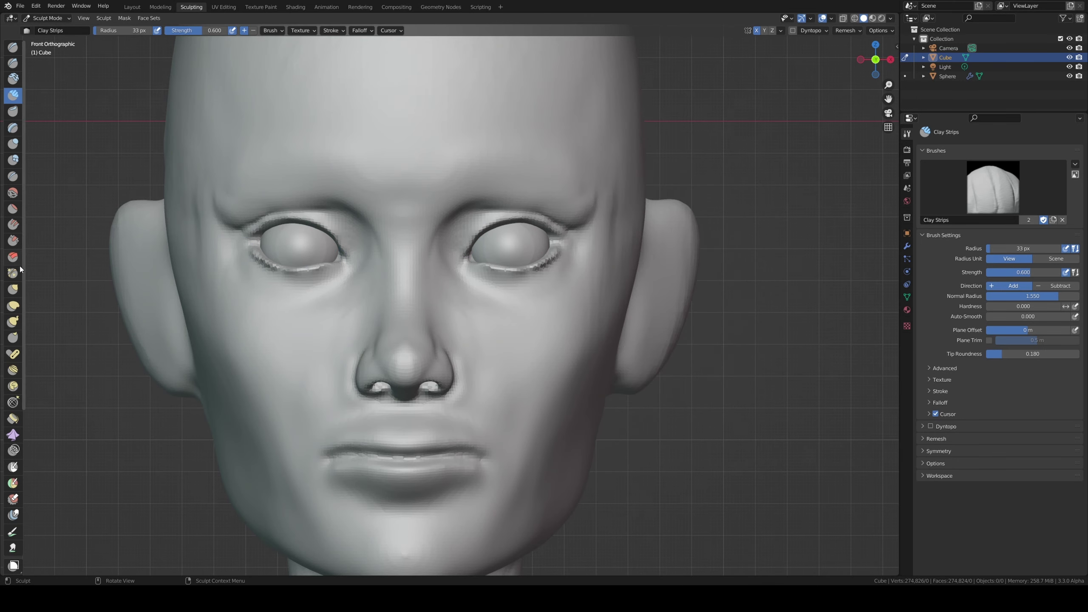
left_click(13, 289)
- Pull the face surface beside the nose with an enlarged Grab brush, checking the profile
key("f")
left_click(443, 247)
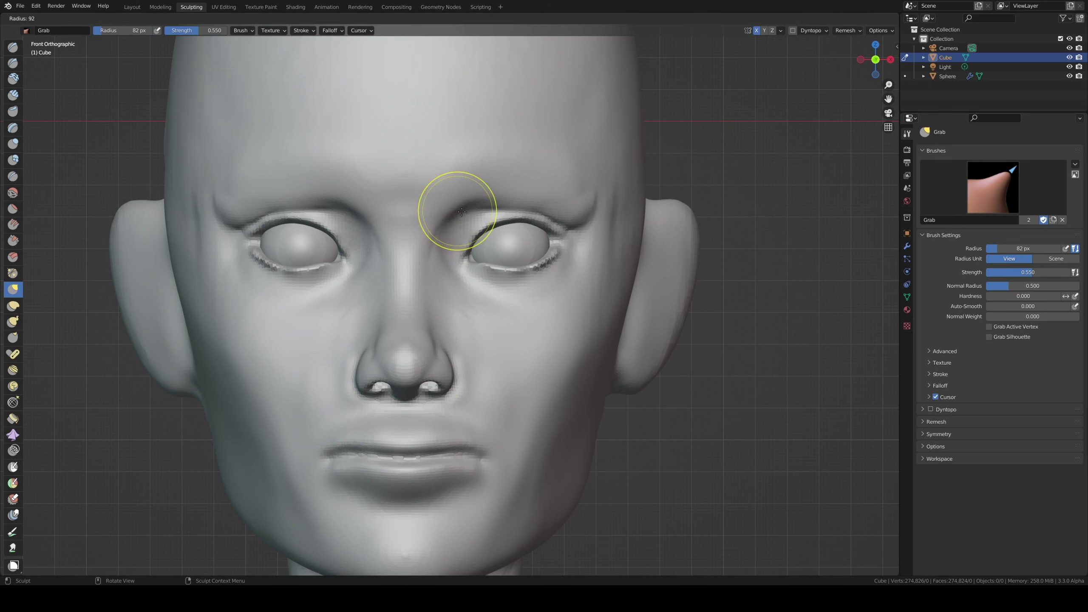
key("f")
left_click(488, 200)
left_click_drag(488, 199, 432, 279)
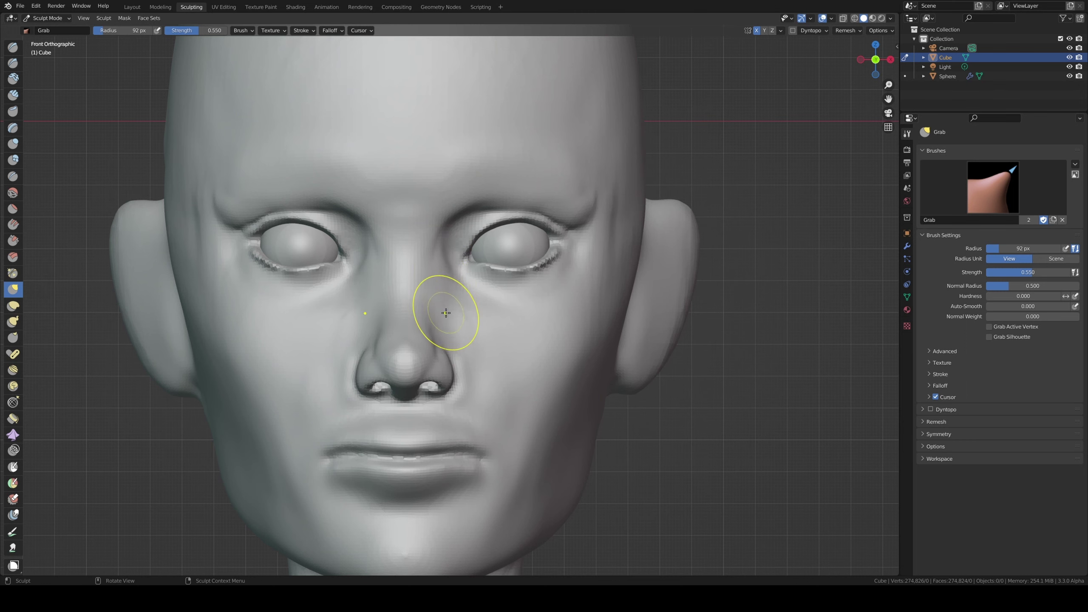
mouse_move(446, 313)
middle_mouse_down()
mouse_move(342, 274)
mouse_move(351, 255)
middle_mouse_up()
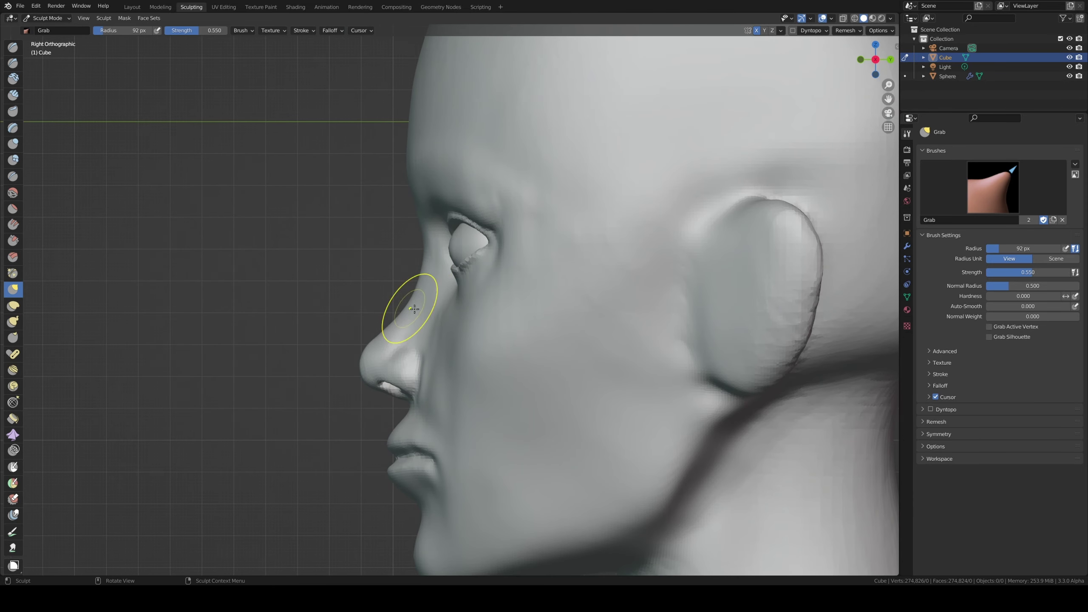
- Review the head from both three-quarter views while resizing the brush, ending in front view
key("f")
left_click(472, 298)
middle_click_drag(472, 299, 337, 319)
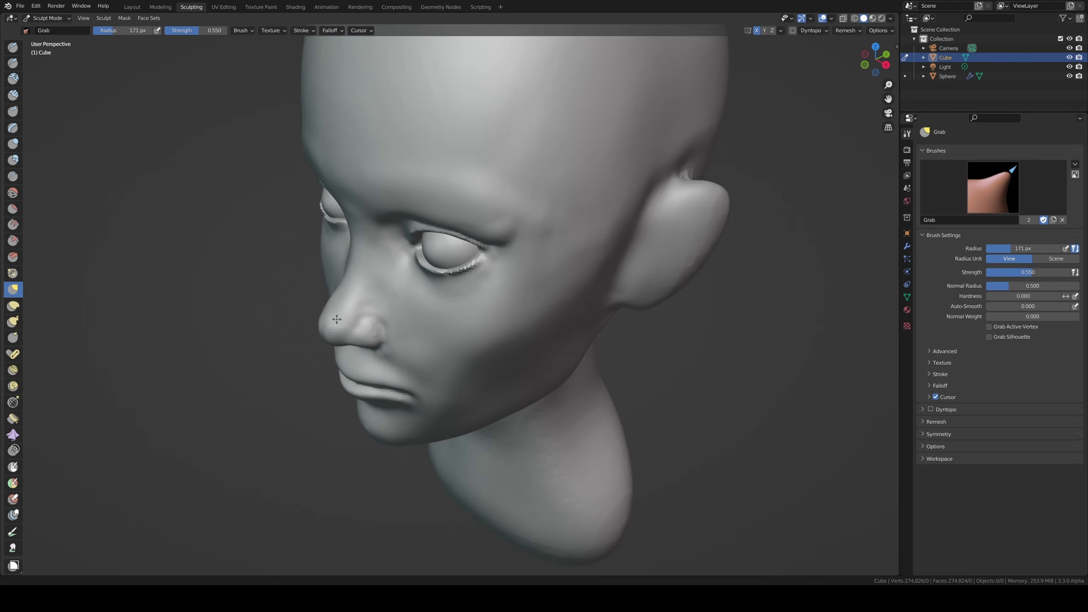
key("f")
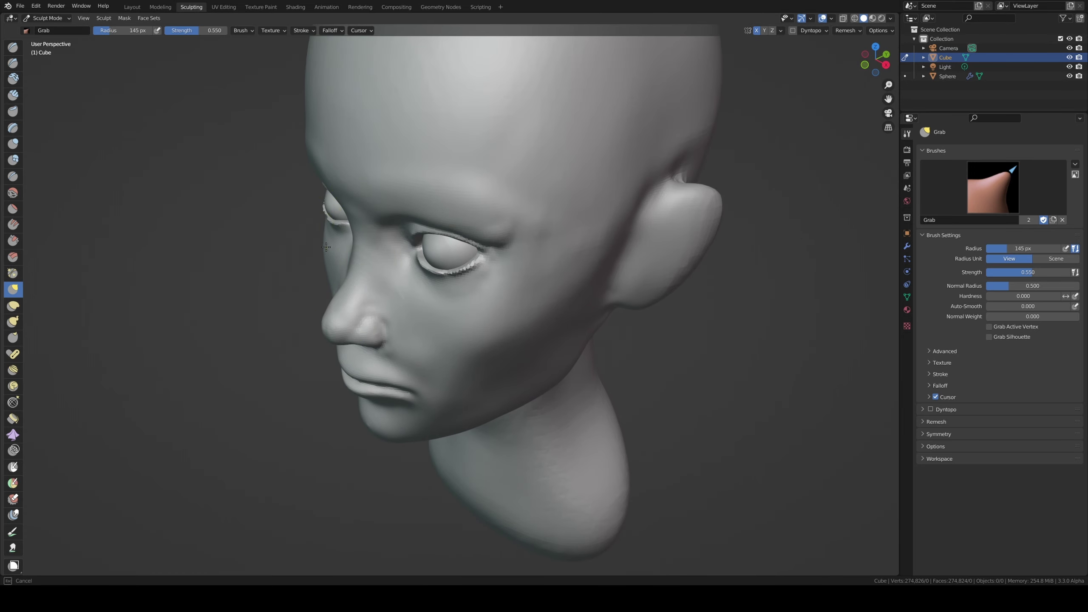
left_click(326, 247)
mouse_move(326, 247)
middle_mouse_down()
mouse_move(417, 221)
mouse_move(304, 352)
middle_mouse_up()
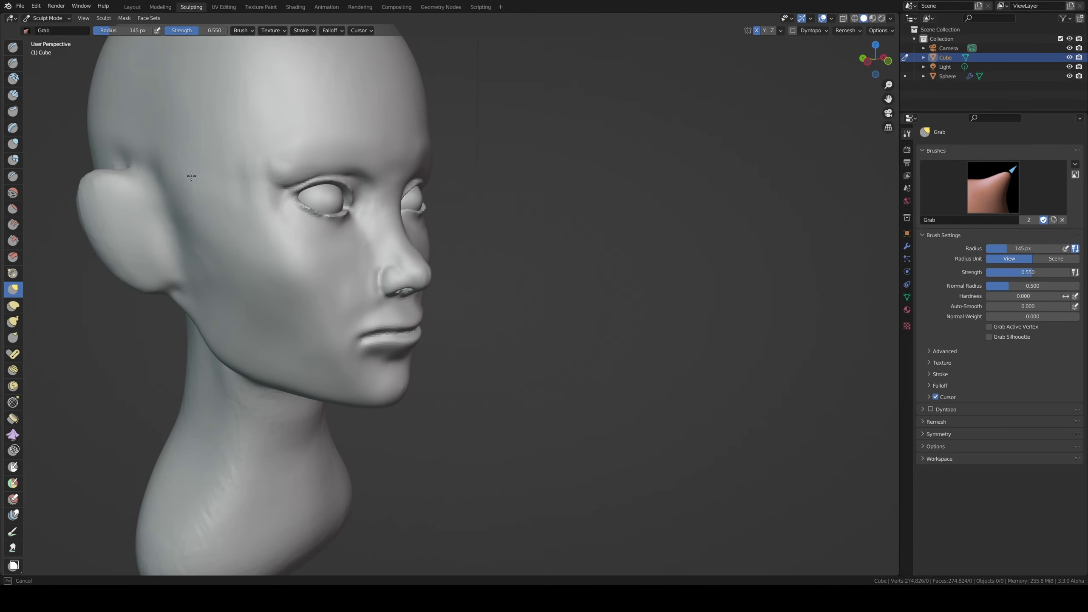
key("f")
left_click(242, 212)
middle_click_drag(242, 224, 376, 247)
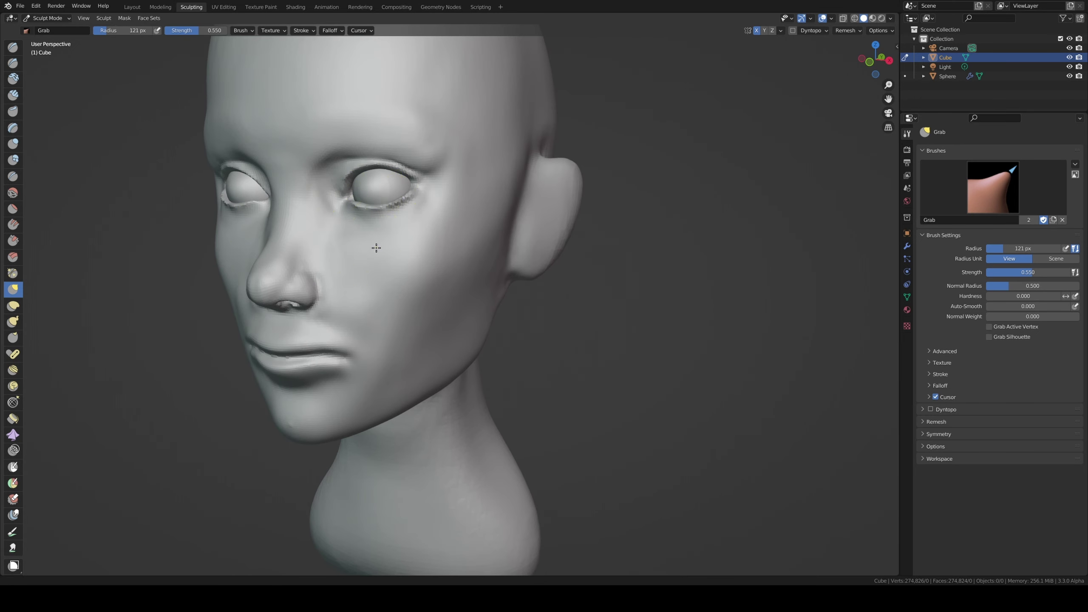
key("KP_1")
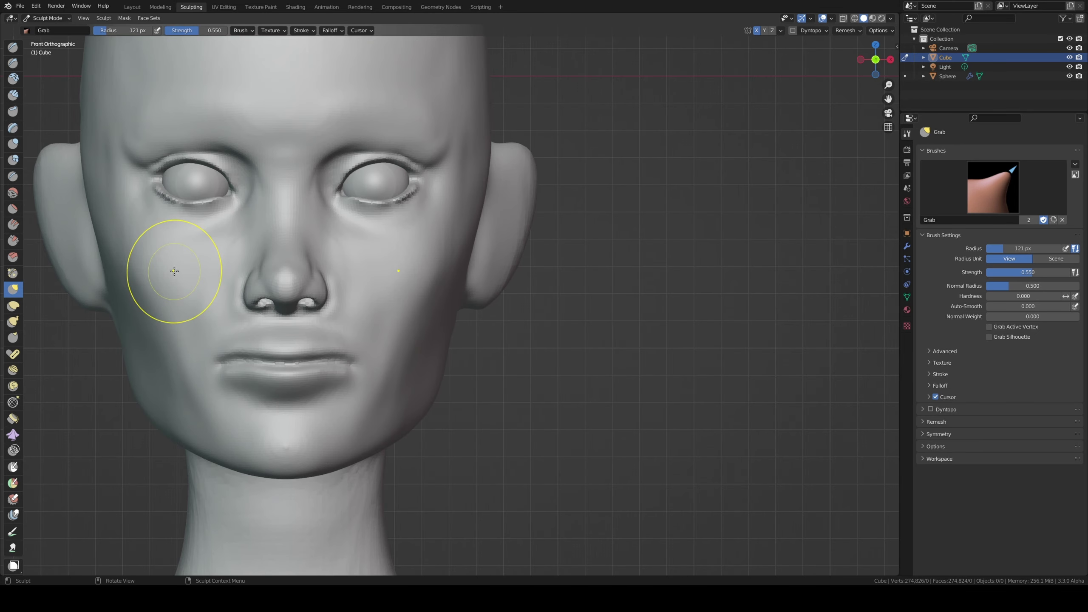
left_click(13, 79)
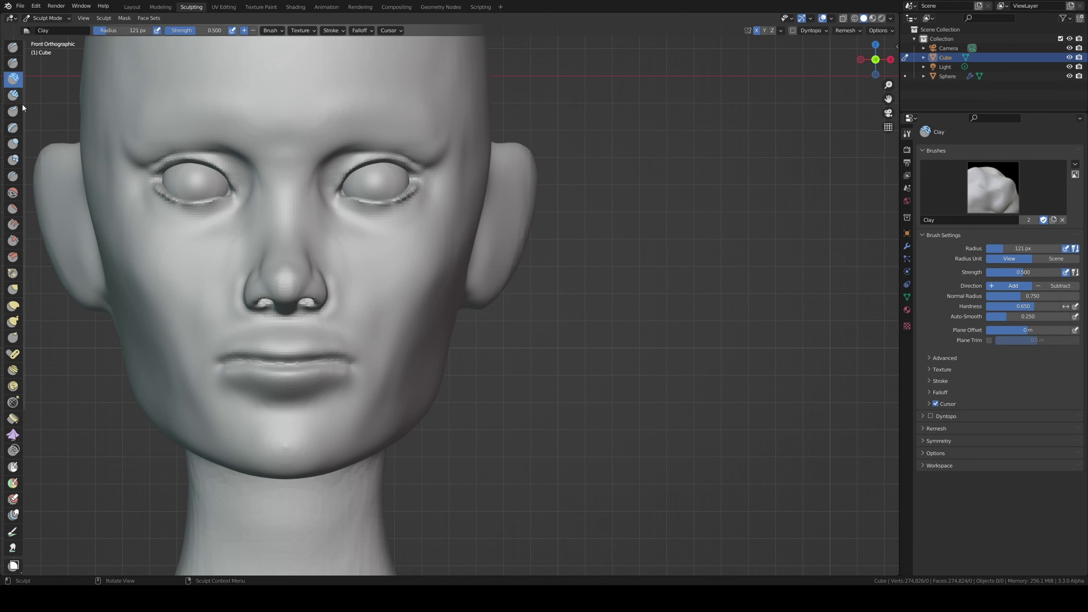
- Build up the upper lip with a 60 px Clay Strips brush, checking from three-quarter angles
left_click(13, 94)
key("f")
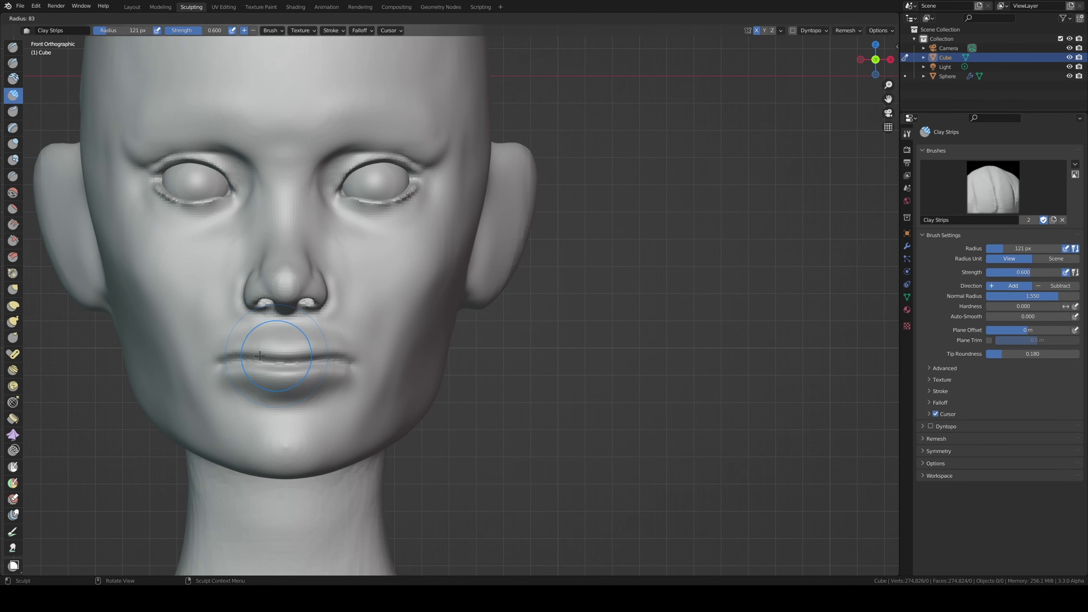
left_click(266, 355)
middle_click_drag(292, 324, 277, 336)
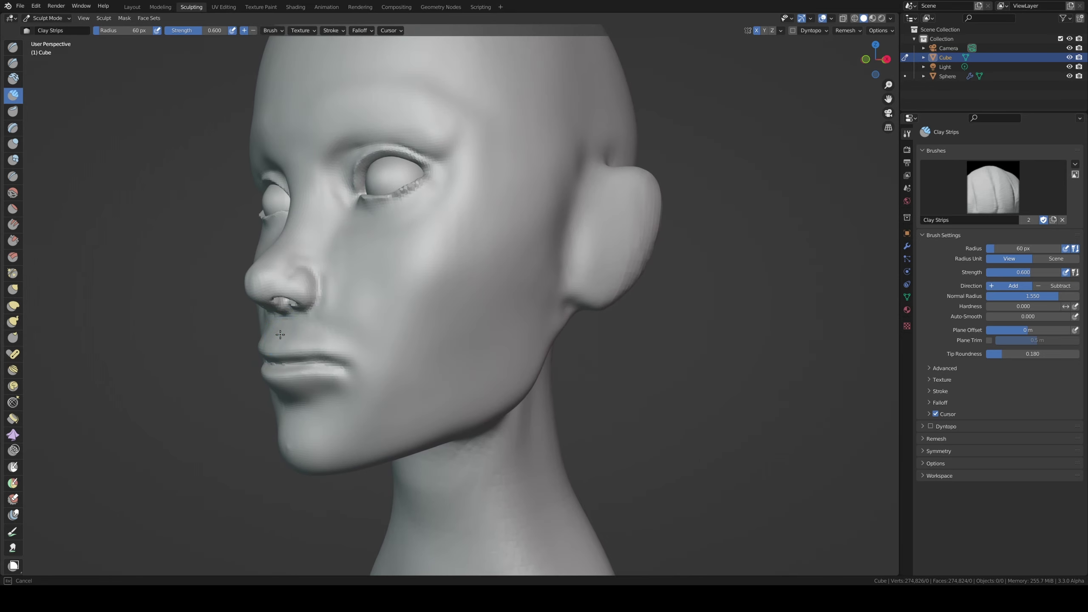
middle_click_drag(278, 355, 280, 357)
left_click_drag(280, 357, 271, 352)
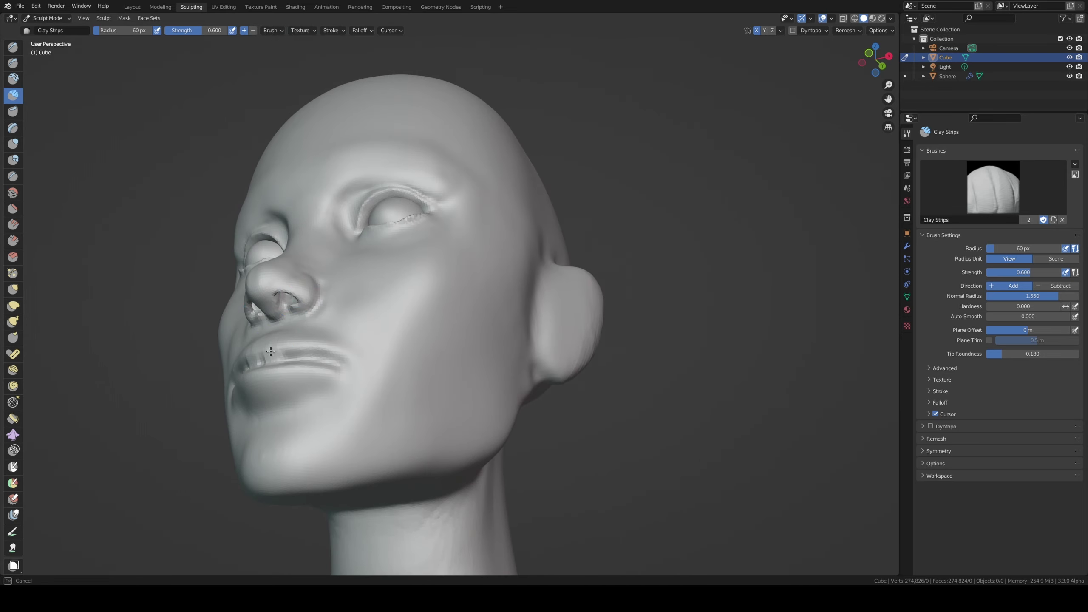
middle_click_drag(304, 339, 323, 356)
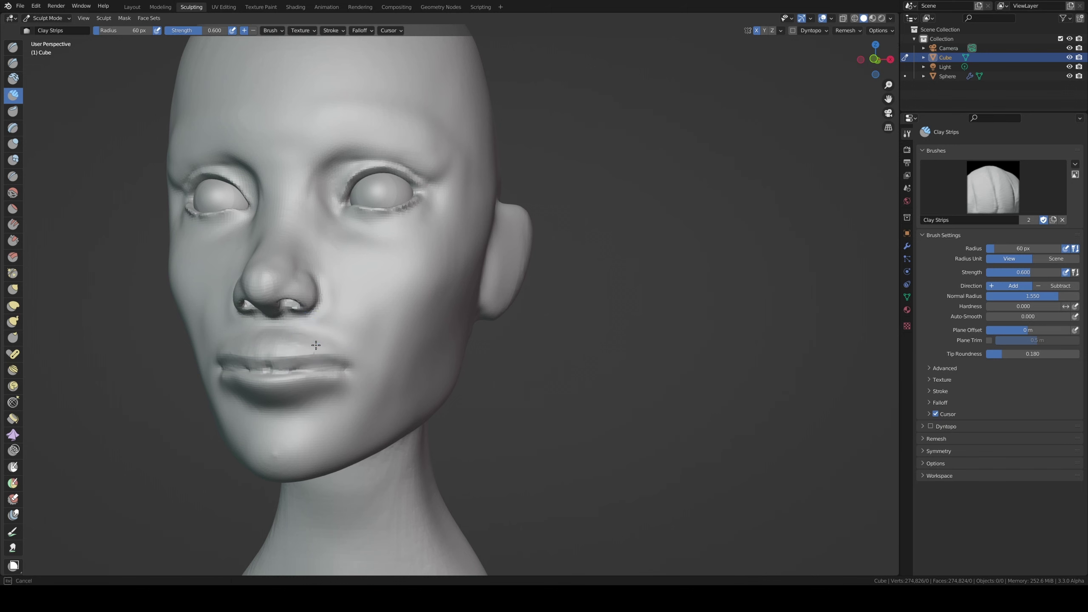
middle_click_drag(314, 331, 290, 341)
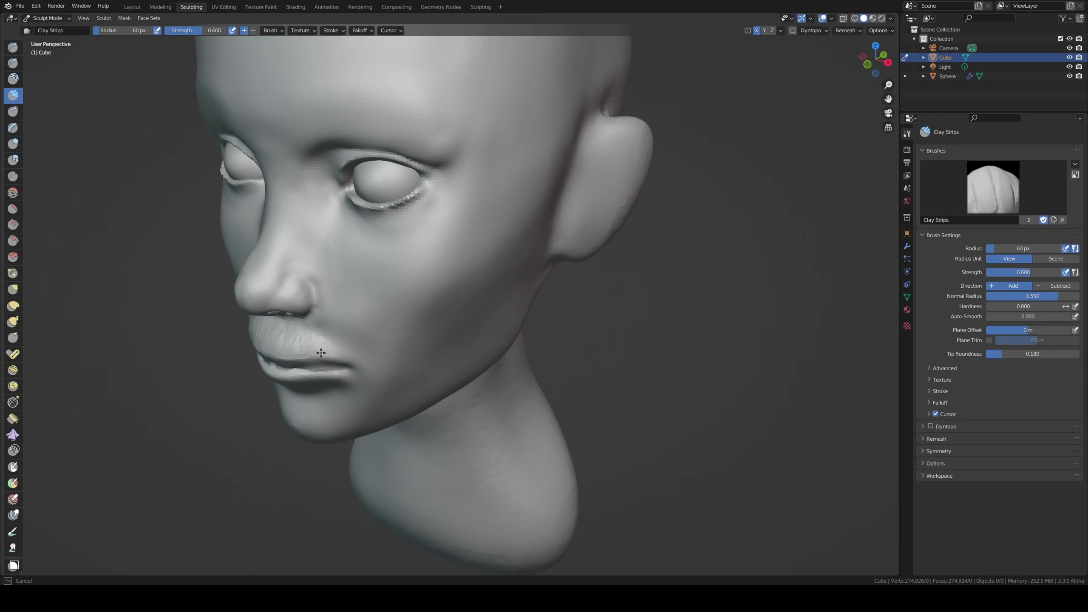
mouse_move(340, 316)
middle_mouse_down()
mouse_move(335, 306)
mouse_move(293, 307)
middle_mouse_up()
key("KP_1")
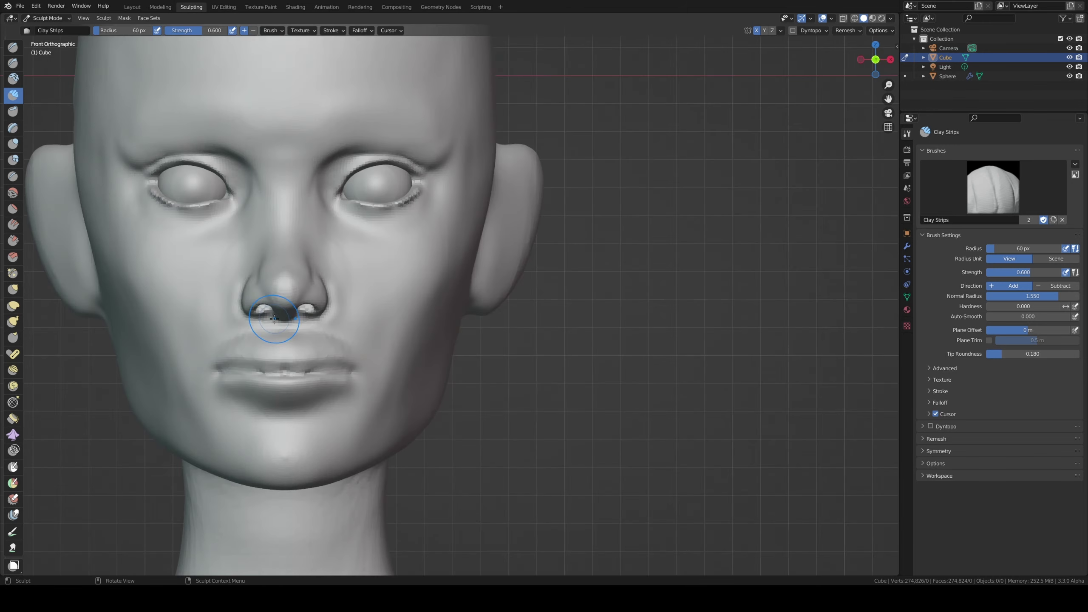
- Pull the lips sideways with the Grab brush to widen and even the mouth corners
left_click(13, 290)
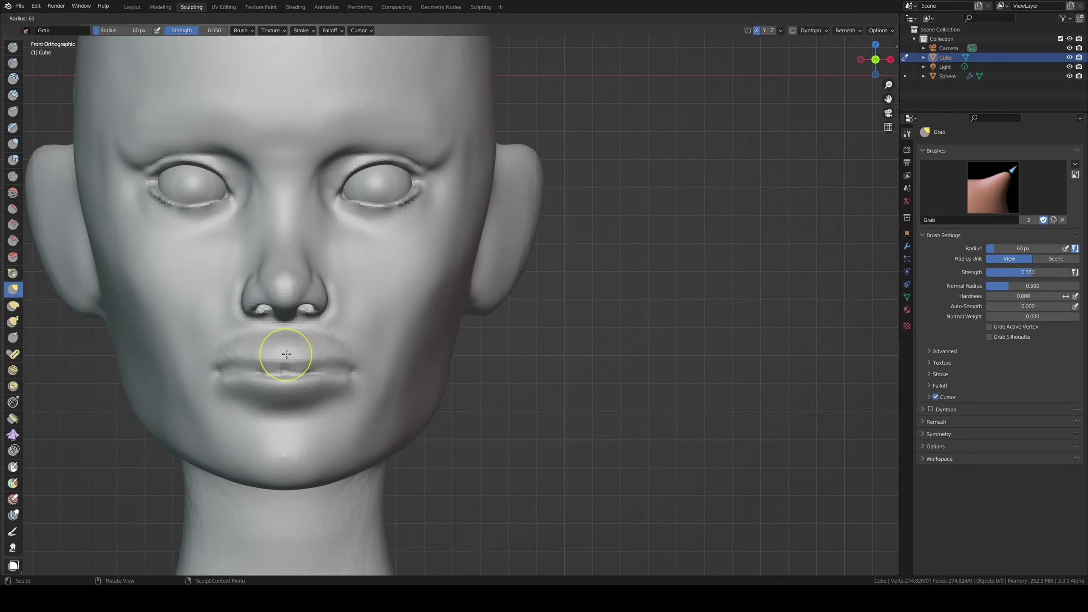
mouse_move(285, 359)
left_mouse_down()
mouse_move(238, 360)
mouse_move(286, 353)
mouse_move(250, 359)
left_mouse_up()
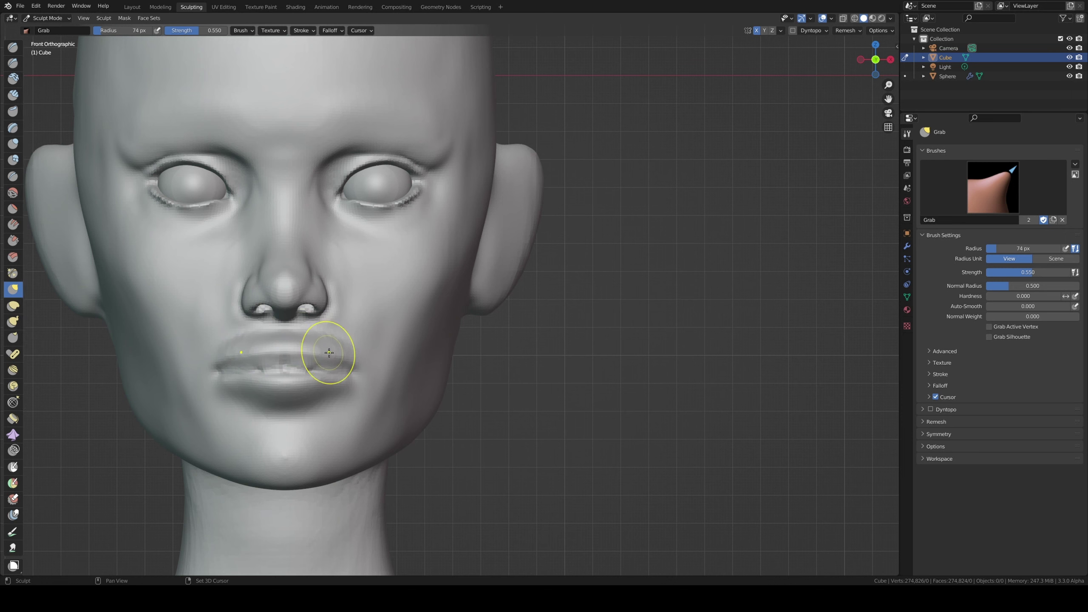
left_click_drag(330, 355, 285, 356)
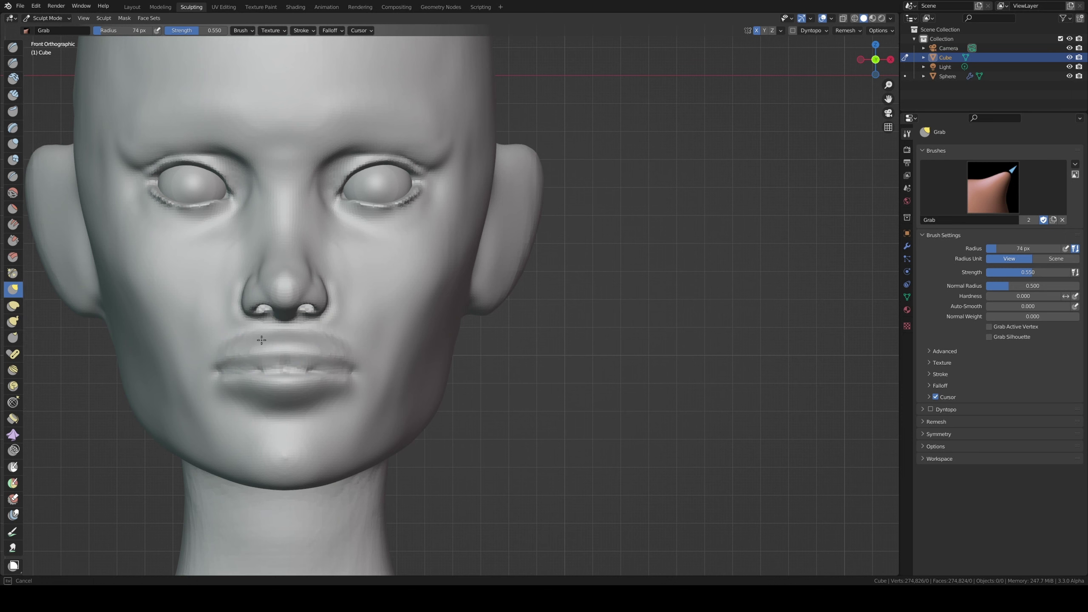
- Sharpen the upper lip and carve a deep crease under the lower lip with Draw Sharp
left_click(13, 63)
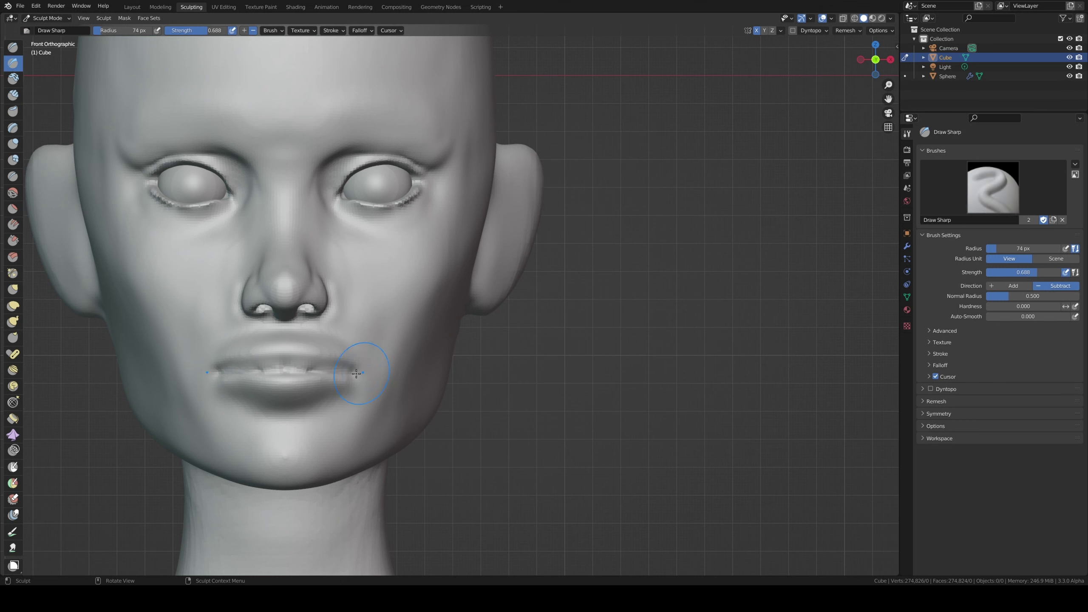
key("f")
left_click(303, 344)
left_click_drag(312, 346, 340, 362)
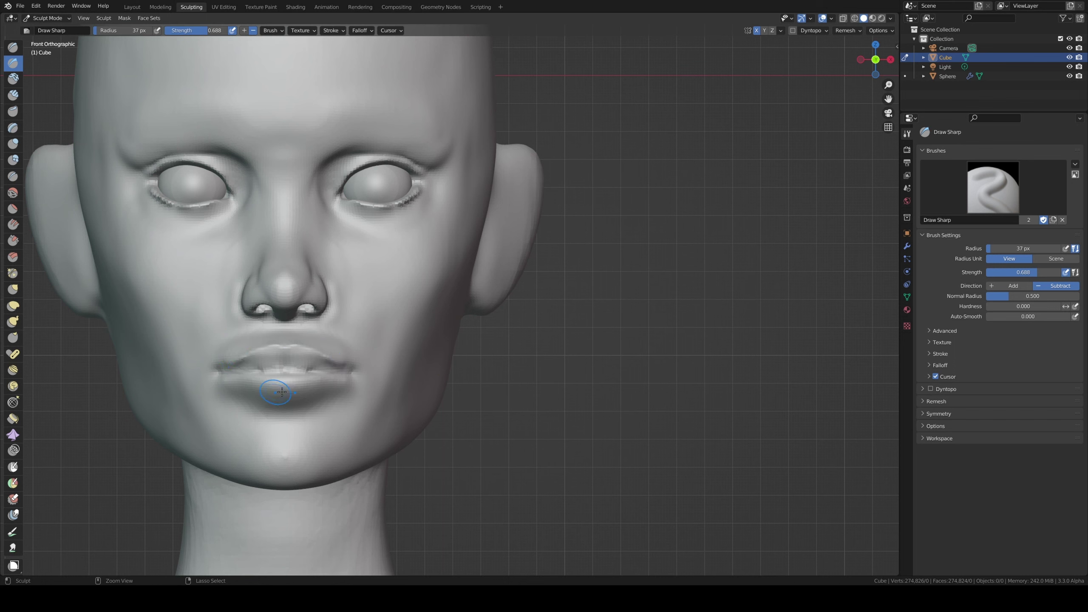
left_click_drag(279, 405, 290, 402)
left_click_drag(329, 384, 291, 397)
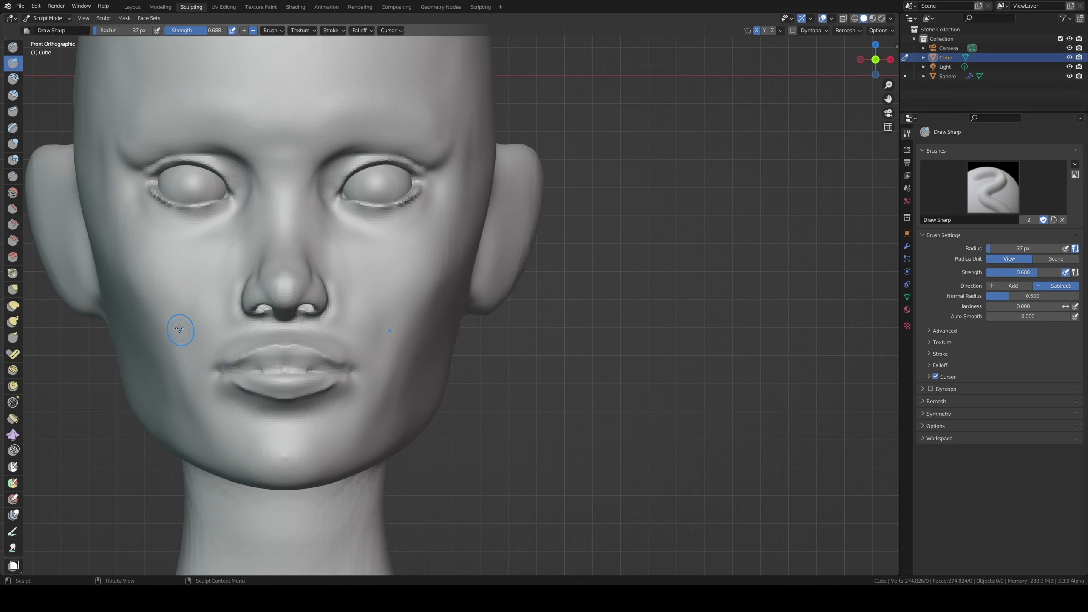
- Deepen the groove between the lips with a very fine brush, then view the right profile
key("f")
left_click(272, 368)
mouse_move(295, 369)
left_mouse_down()
mouse_move(347, 371)
mouse_move(227, 367)
left_mouse_up()
middle_click_drag(272, 360, 206, 335)
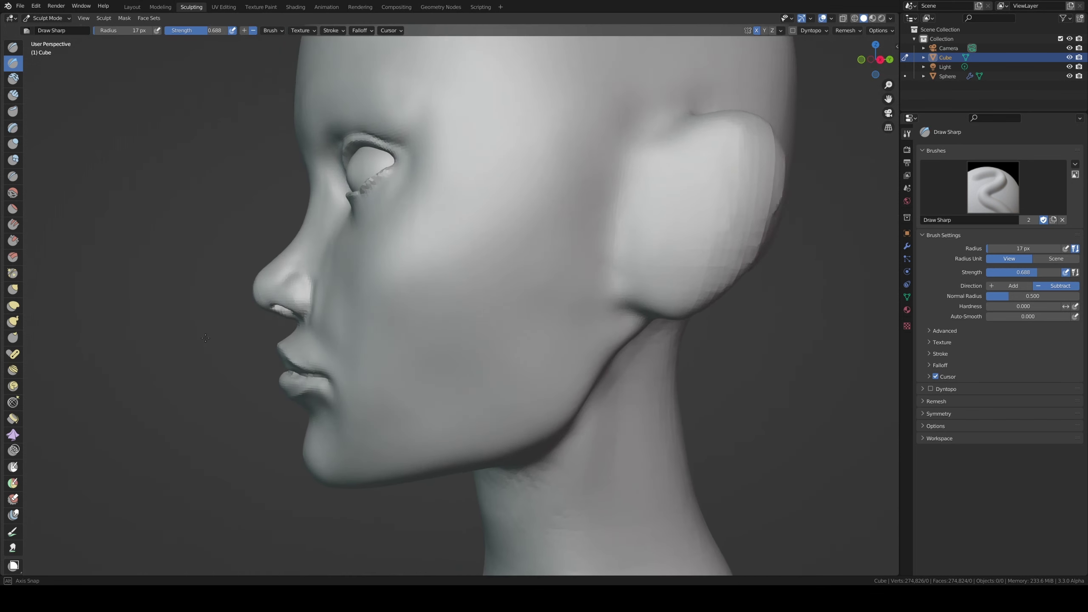
key("KP_3")
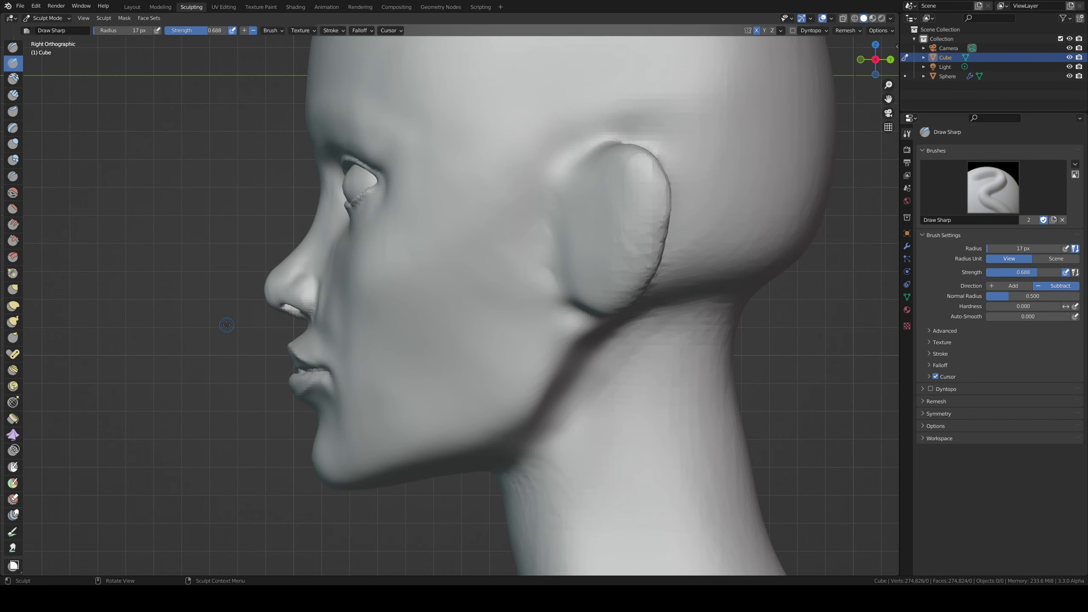
- With a larger Grab brush, pull the lips forward and reshape the upper-lip profile in side view
key("g")
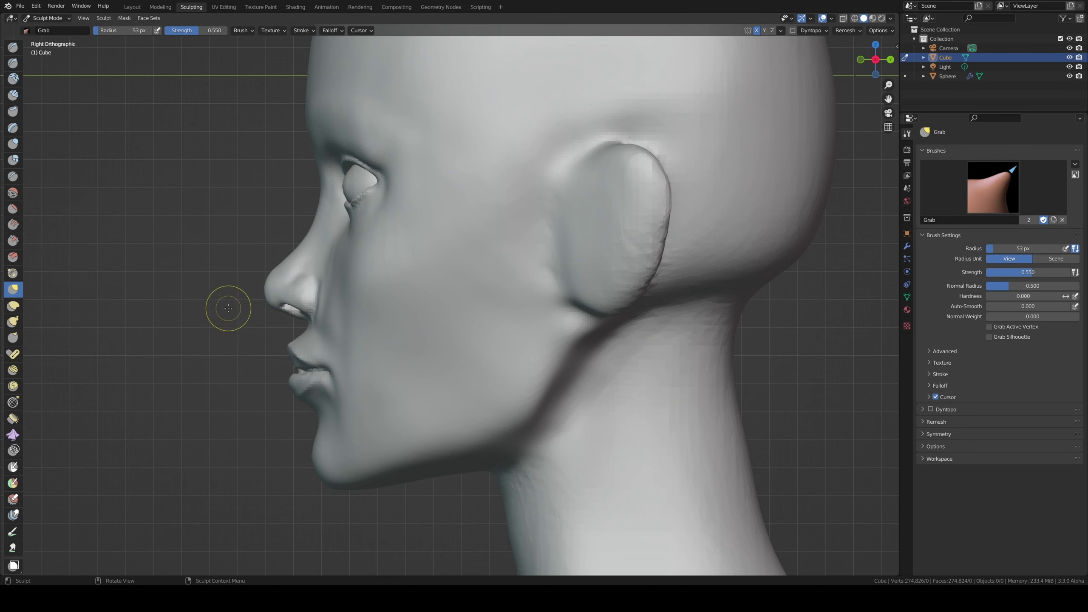
key("f")
left_click(233, 316)
left_click_drag(290, 395, 295, 401)
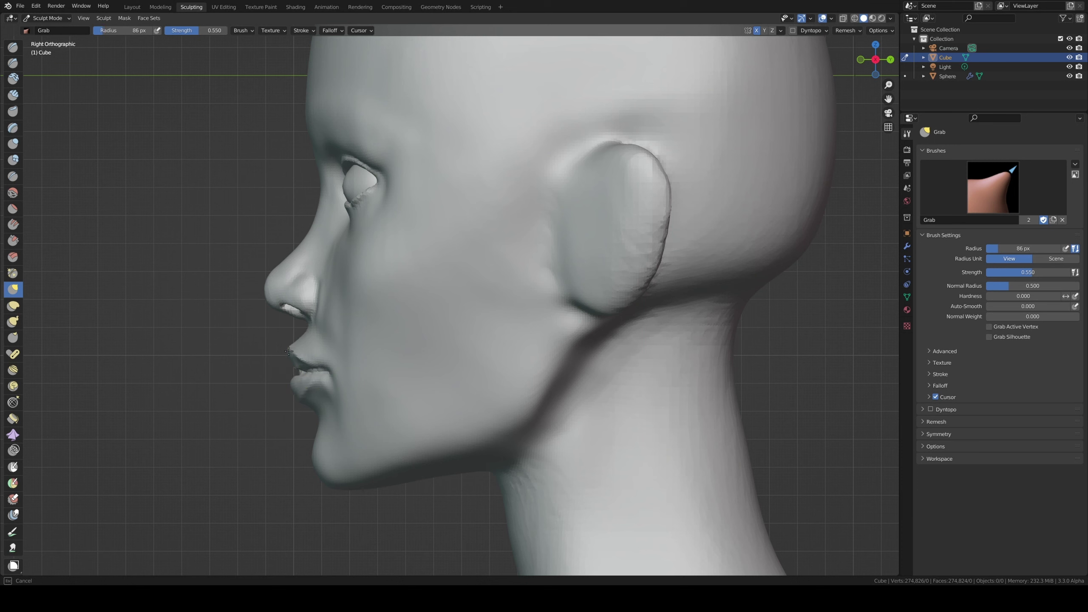
left_click_drag(291, 345, 298, 339)
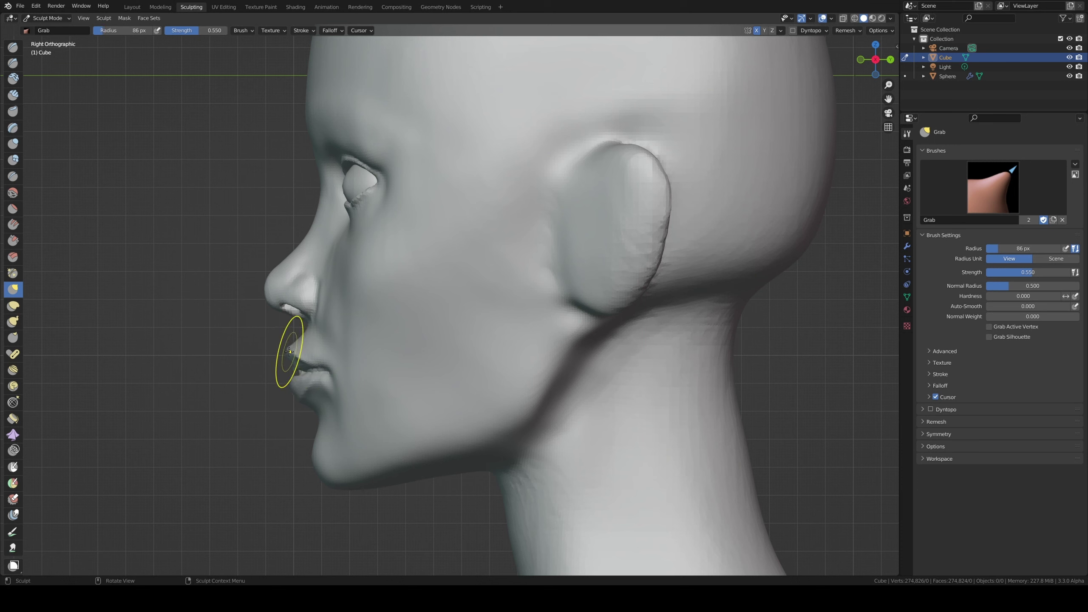
key("f")
left_click(298, 340)
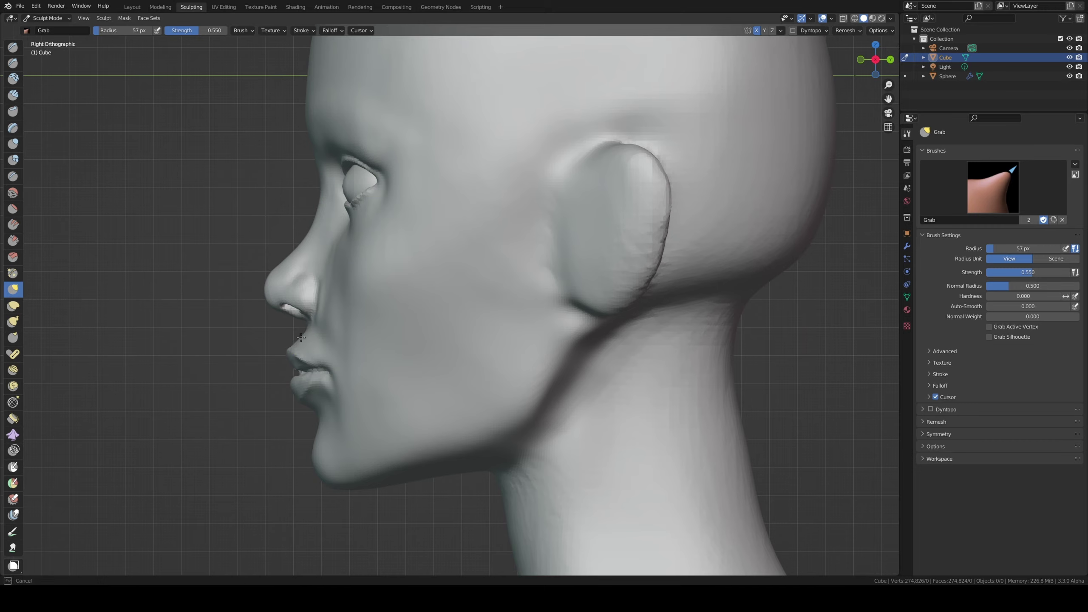
- Check the mouth from below, then reshape the right mouth corner in front view
mouse_move(298, 340)
middle_mouse_down()
mouse_move(295, 324)
mouse_move(389, 177)
middle_mouse_up()
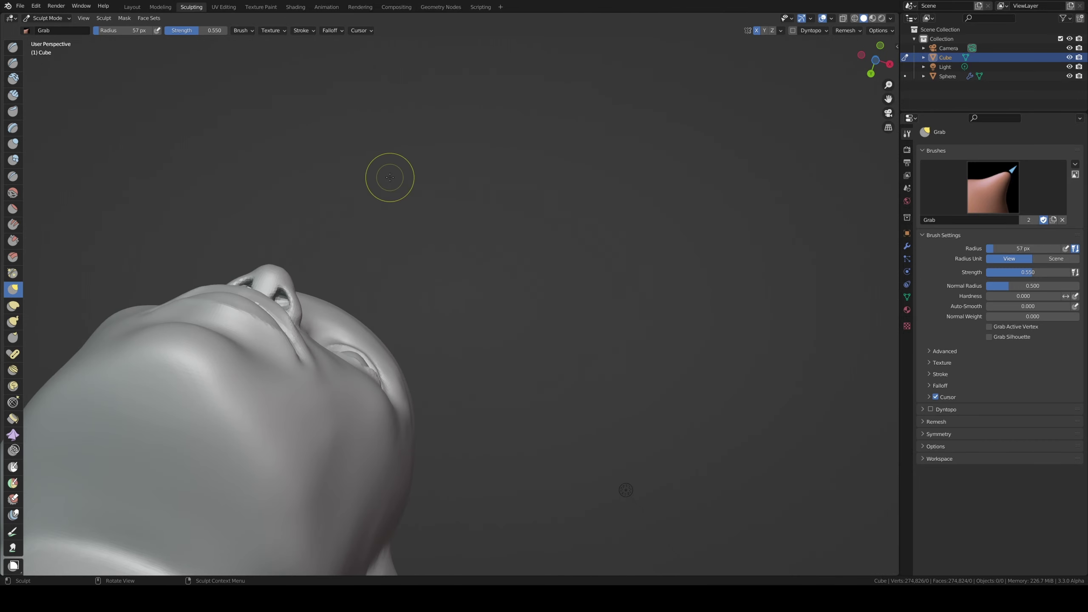
middle_click_drag(374, 233, 454, 260)
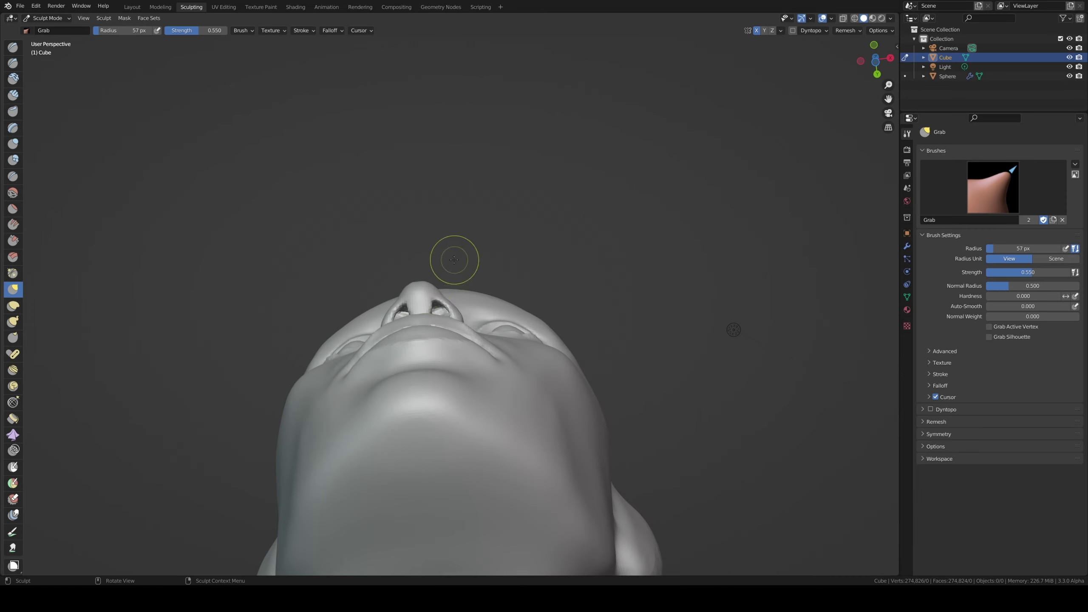
key("f")
left_click(418, 317)
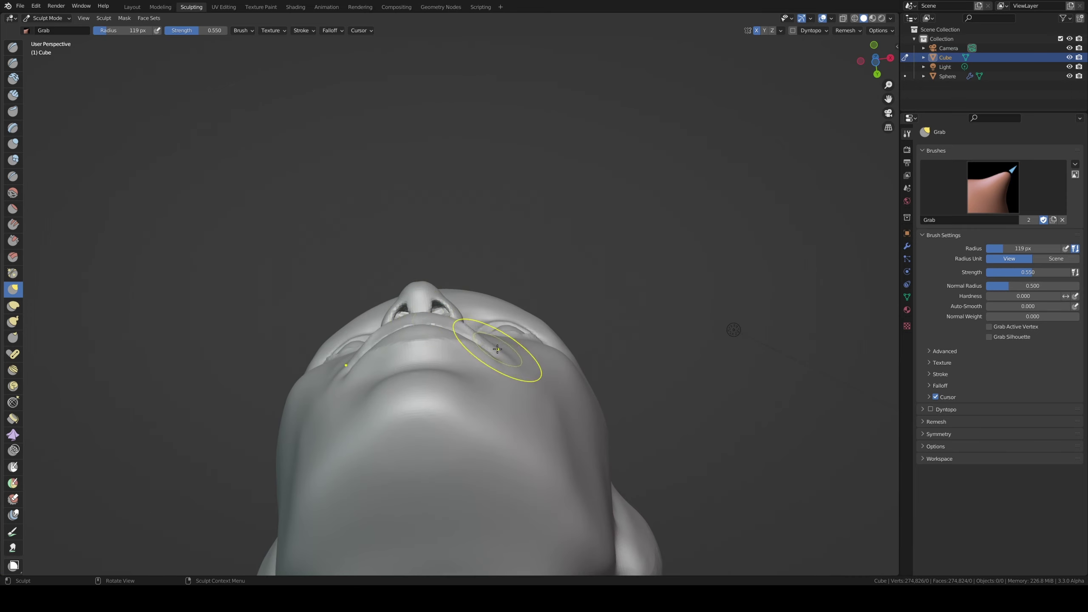
mouse_move(497, 351)
middle_mouse_down()
mouse_move(425, 435)
mouse_move(496, 468)
mouse_move(482, 453)
mouse_move(280, 405)
middle_mouse_up()
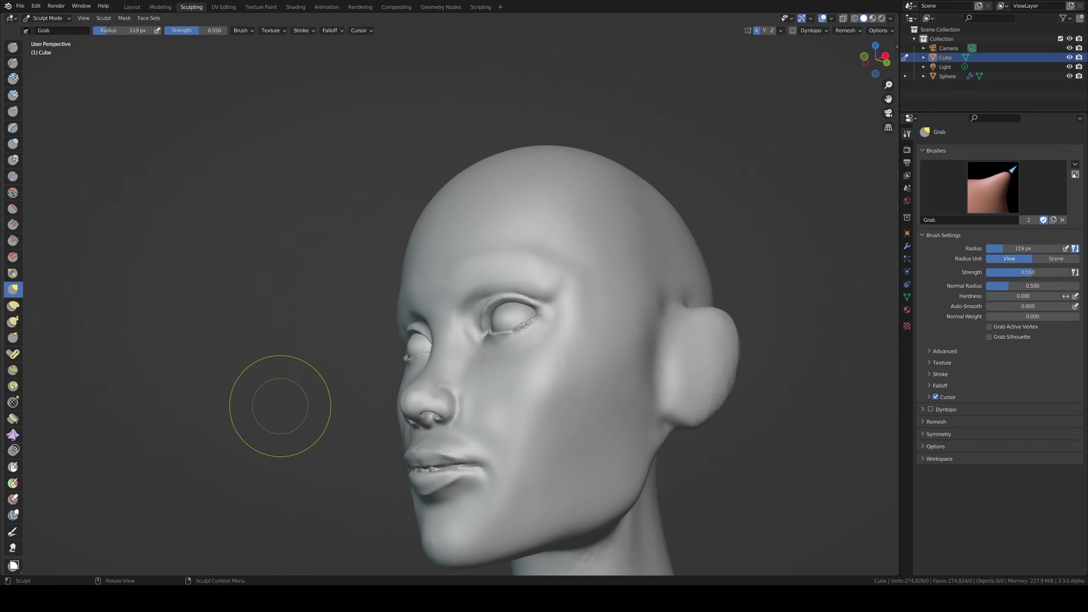
key("KP_1")
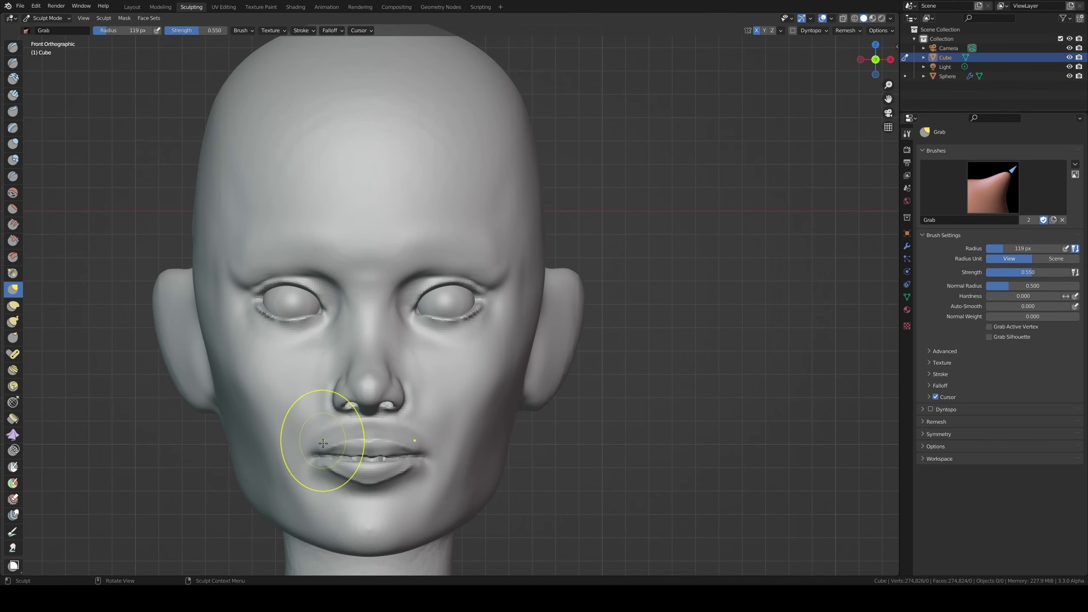
key("f")
left_click(414, 447)
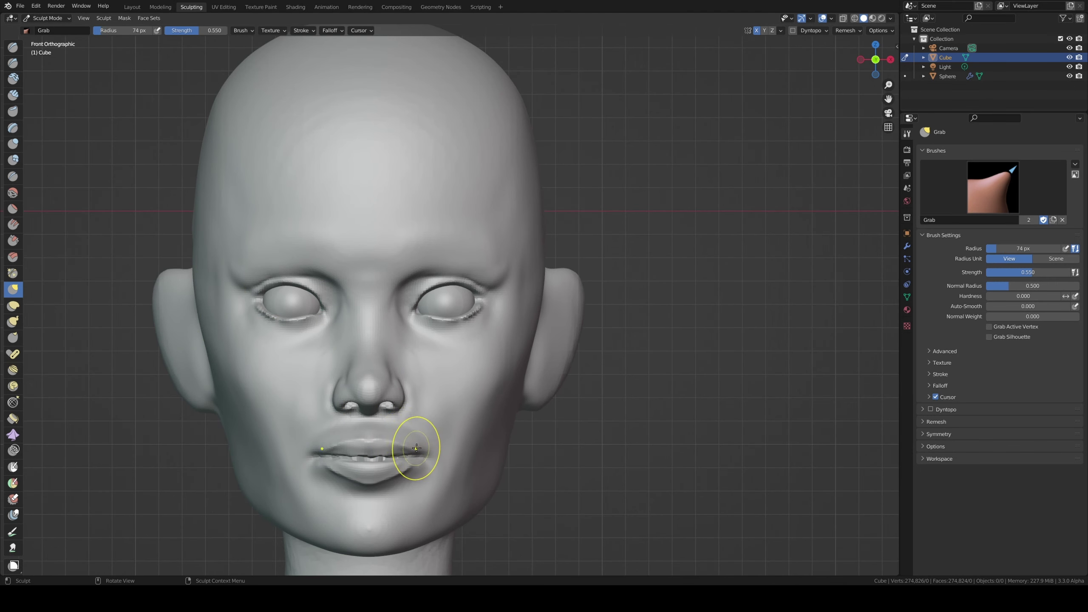
mouse_move(416, 448)
left_mouse_down()
mouse_move(421, 437)
mouse_move(427, 467)
mouse_move(398, 484)
mouse_move(361, 483)
left_mouse_up()
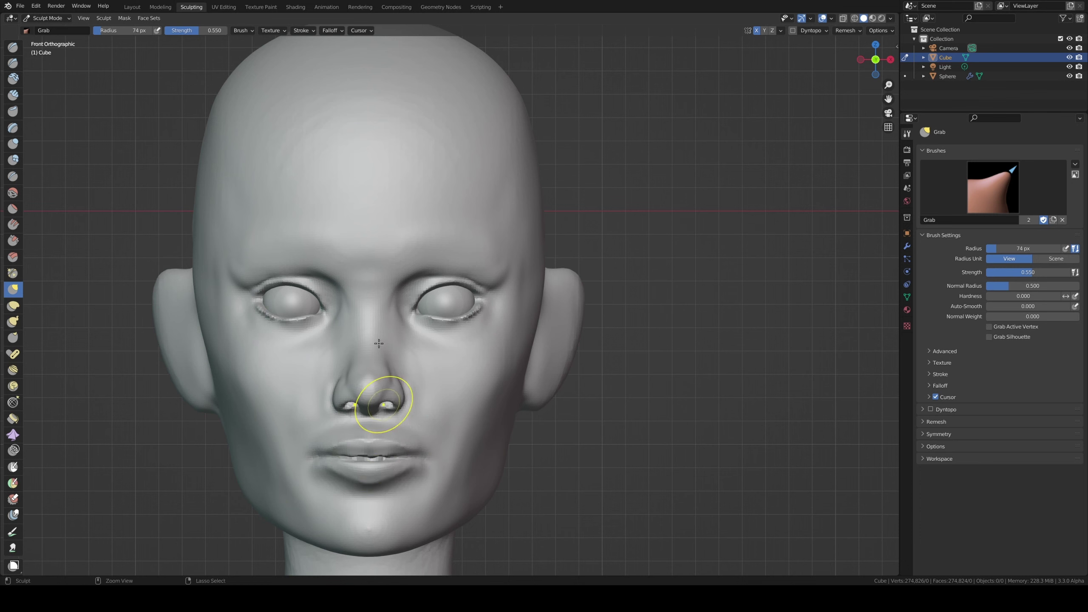
- Pull the lower lip up snugly against the upper lip with a smaller Grab brush
middle_click_drag(375, 468, 376, 402, "shift")
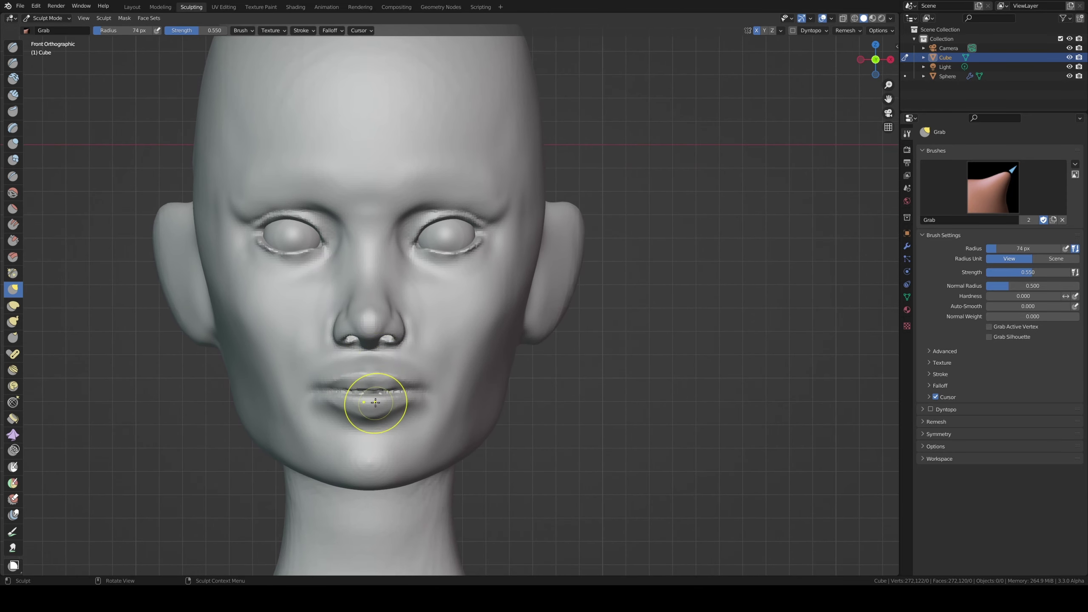
key("f")
left_click(360, 401)
left_click_drag(360, 400, 377, 381)
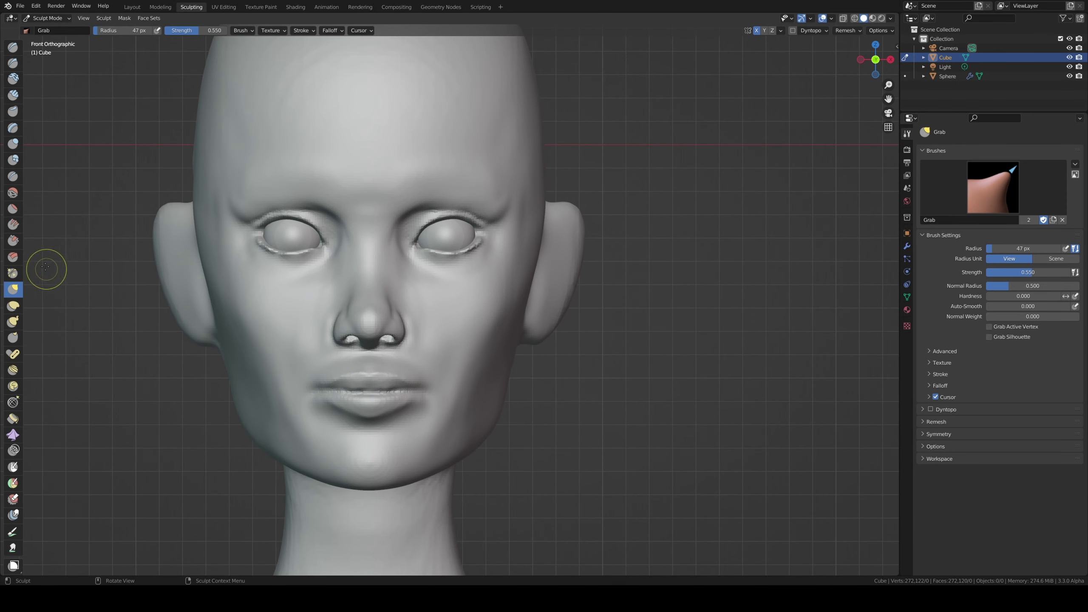
left_click(13, 274)
- Pinch the lips in the right side profile view with an enlarged Pinch brush
key("f")
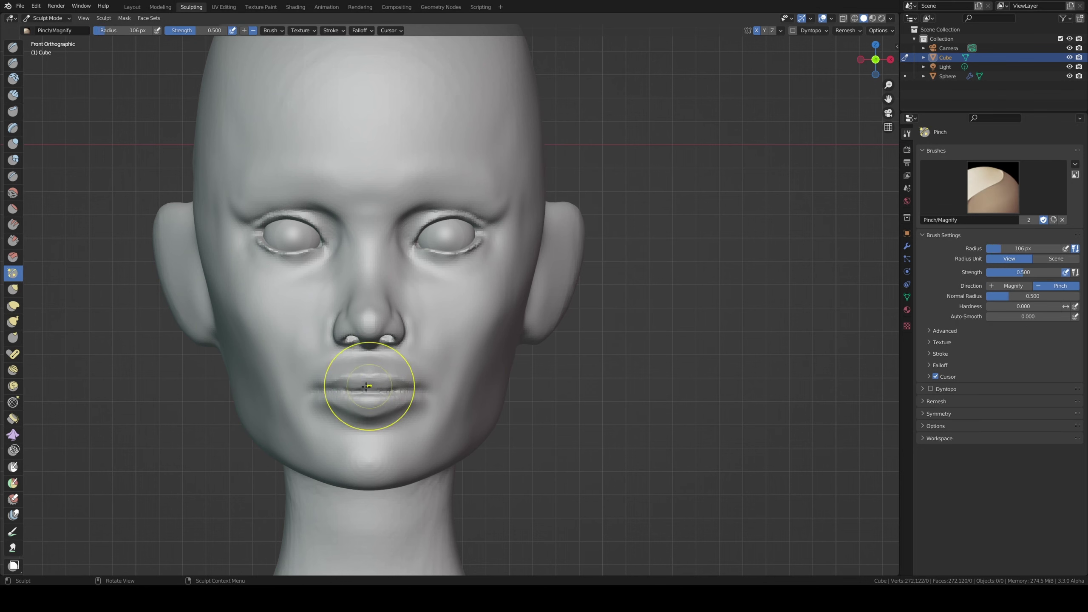
left_click(411, 392)
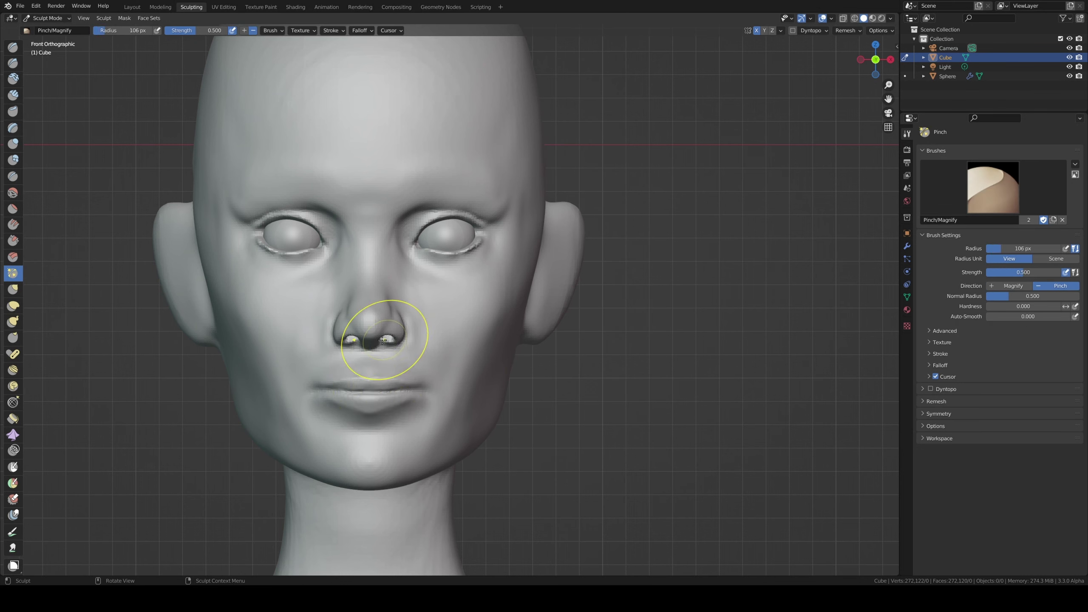
middle_click_drag(361, 328, 291, 334)
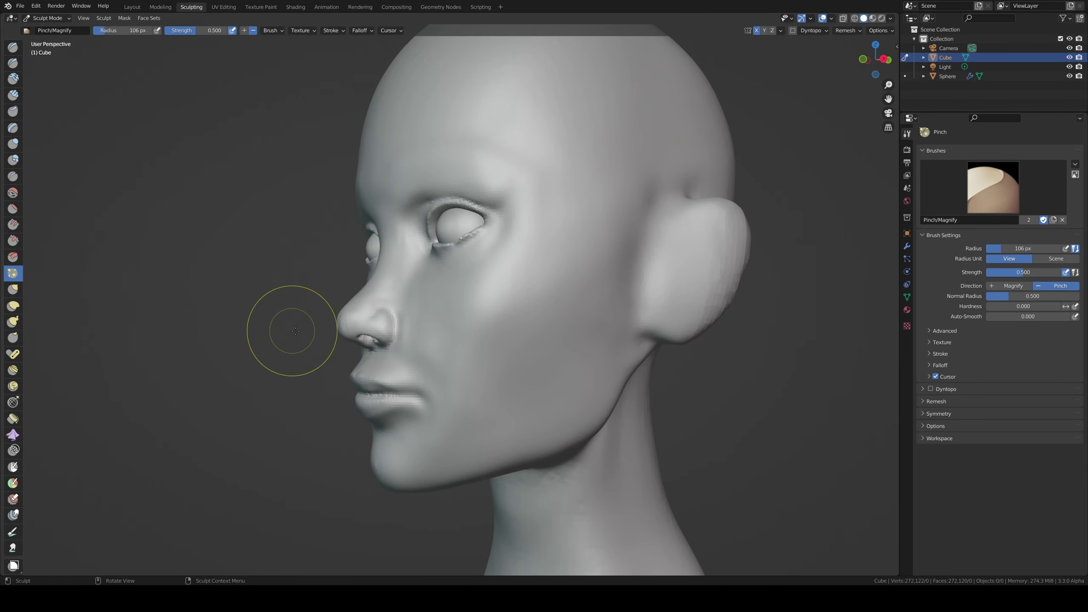
key("KP_3")
key("bracketright")
key("bracketright")
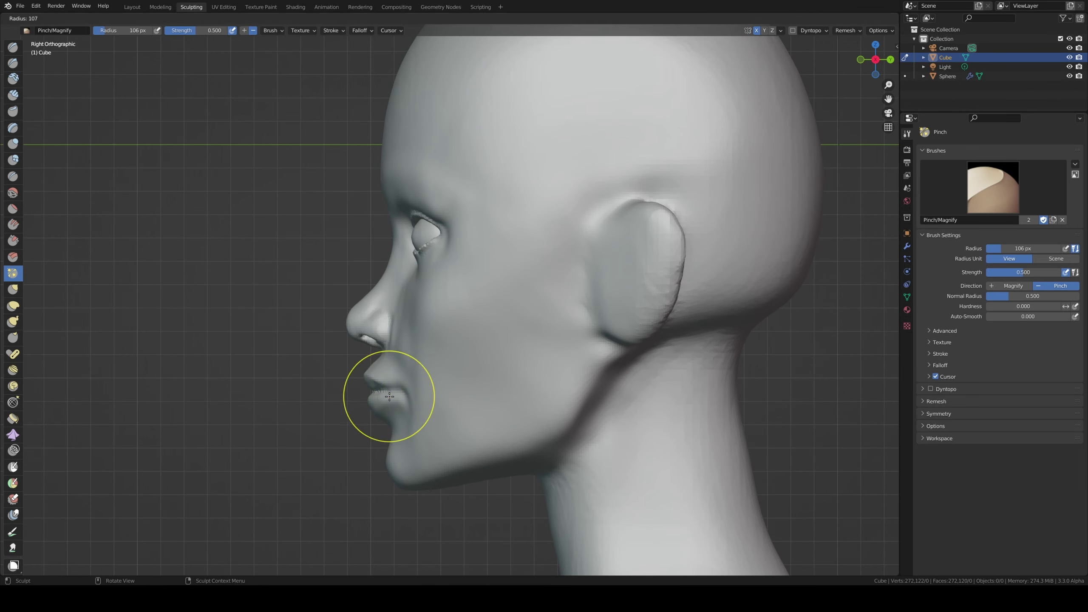
left_click_drag(400, 390, 371, 393)
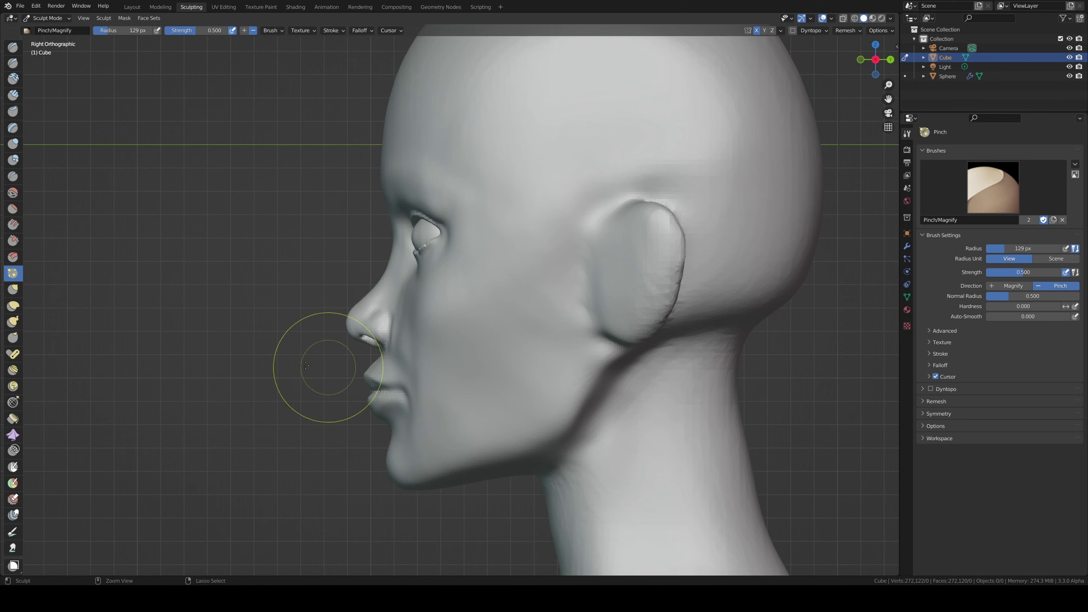
- Try Crease strokes along the line between the lips, then undo the crease
left_click(13, 176)
middle_click_drag(367, 412, 351, 388)
left_click_drag(351, 389, 352, 388)
middle_click_drag(351, 388, 418, 339, "alt")
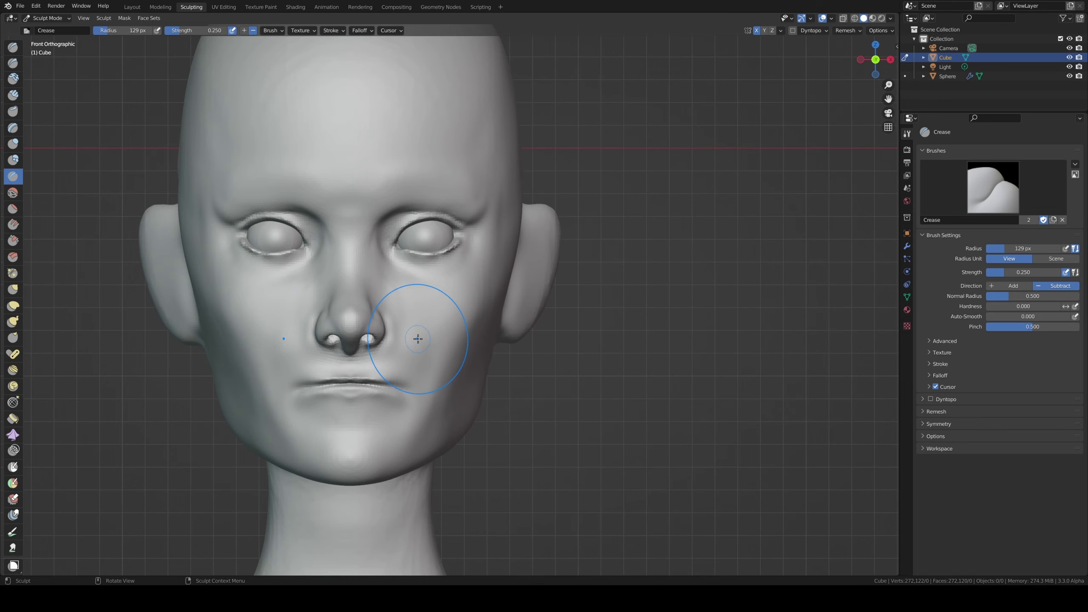
key("ctrl+z")
key("ctrl+shift+z")
left_click_drag(317, 386, 393, 385)
key("ctrl+z")
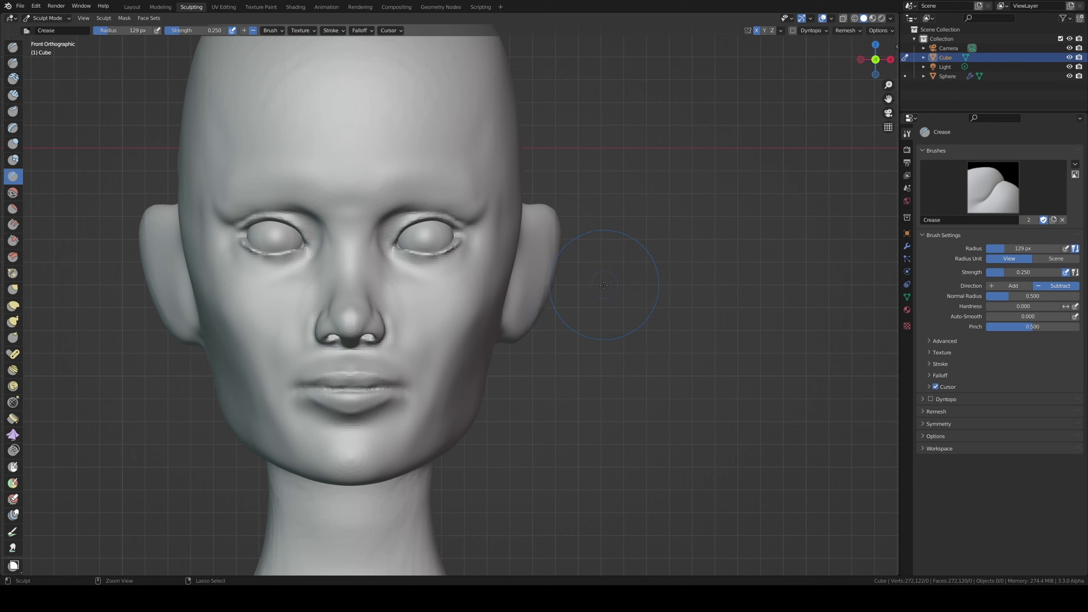
left_click(13, 63)
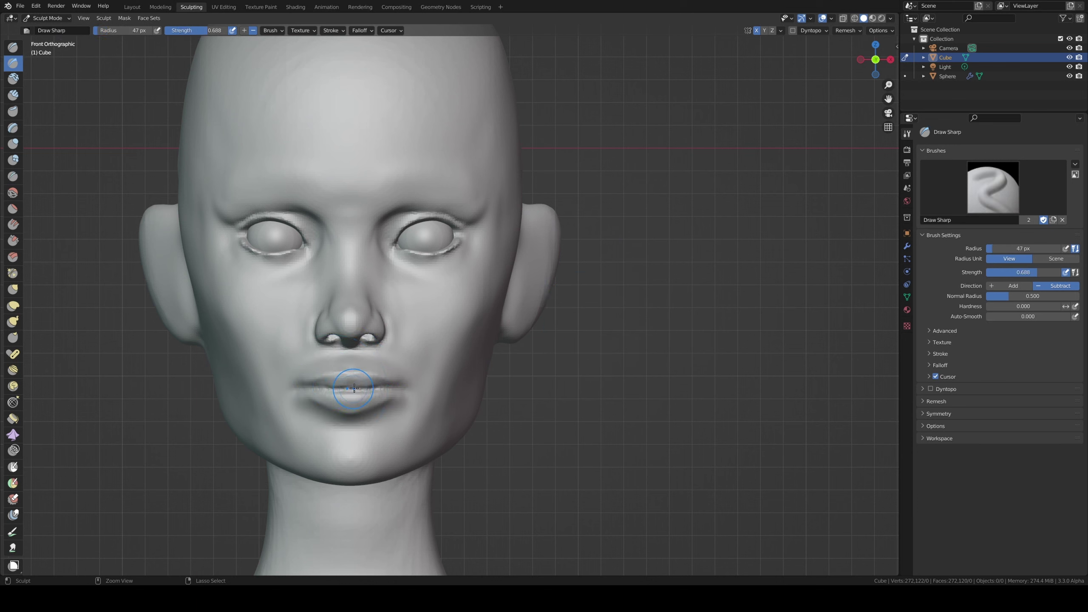
- Give Draw Sharp a smaller radius and higher strength, and save the sculpt as head25.blend
key("f")
left_click(339, 388)
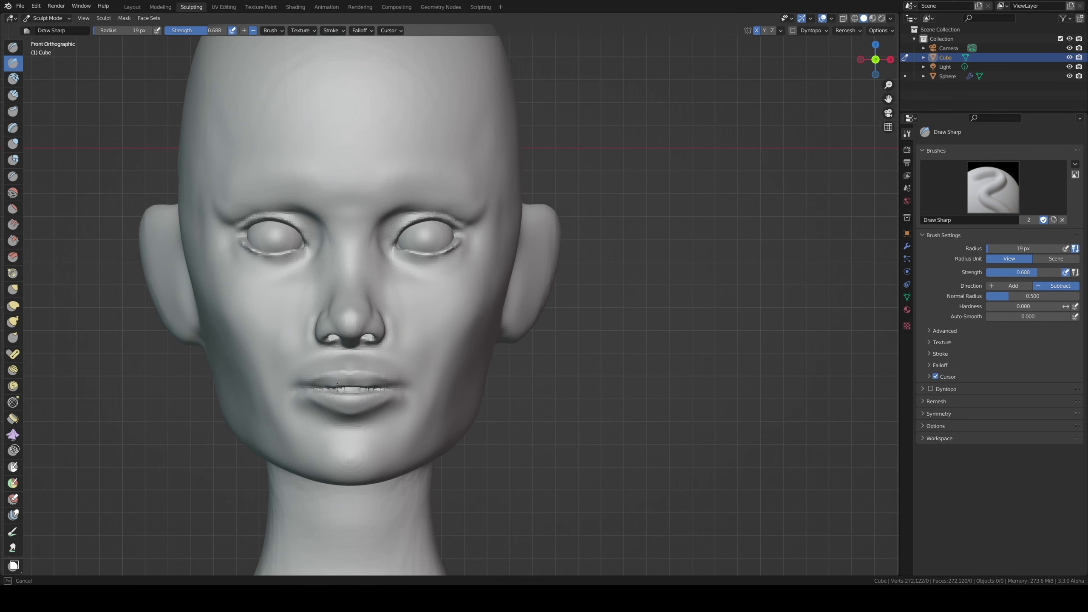
scroll(330, 368, "up", 2)
mouse_move(332, 377)
middle_mouse_down("shift")
mouse_move(421, 305)
mouse_move(409, 297)
middle_mouse_up("shift")
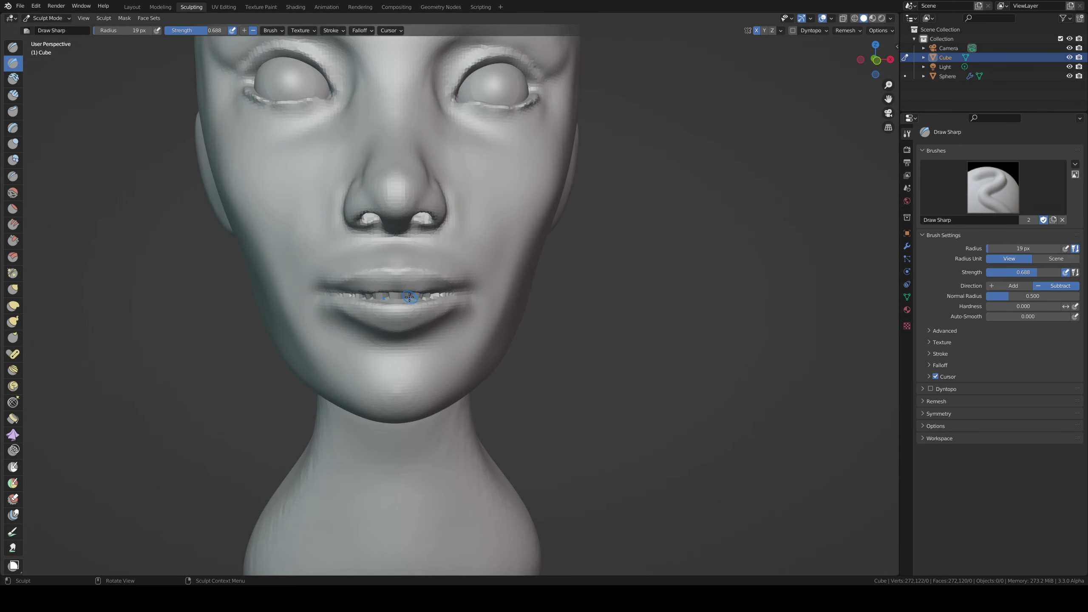
key("shift+f")
left_click(398, 295)
key("f")
left_click(376, 295)
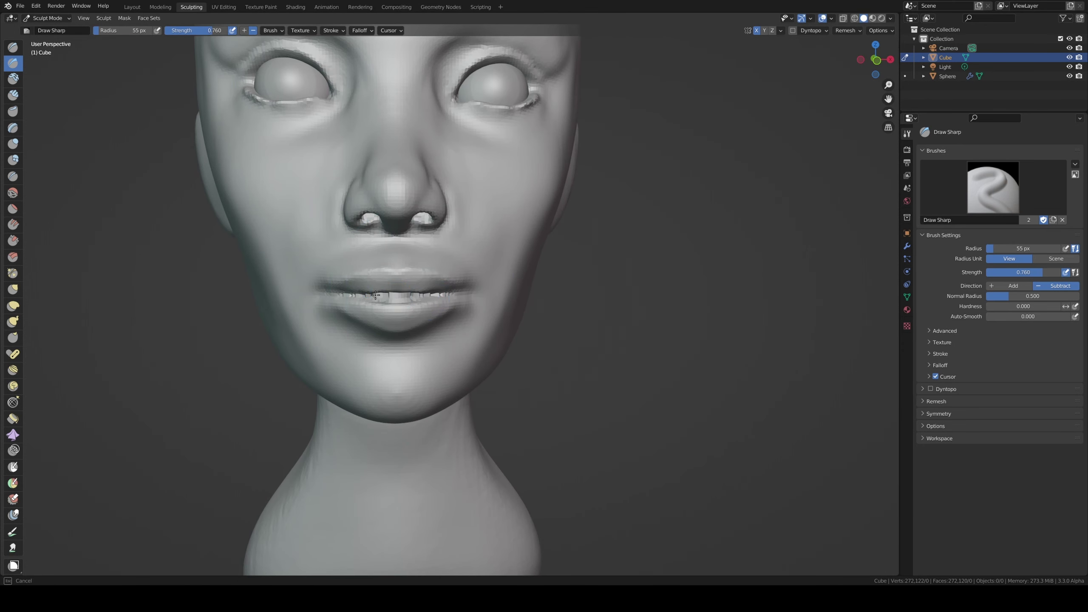
middle_click_drag(433, 294, 418, 299)
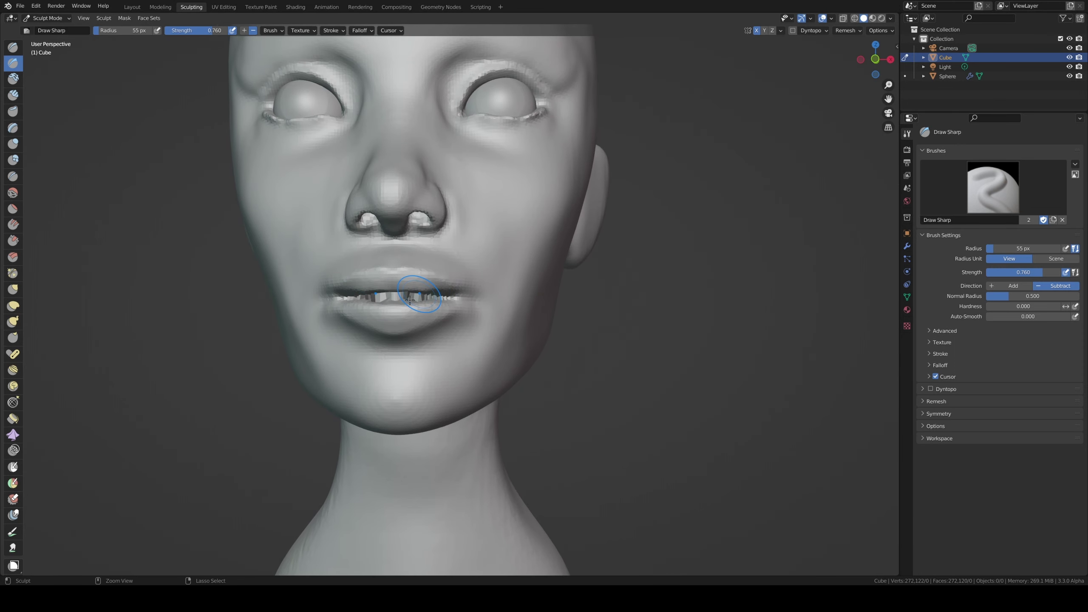
key("ctrl+s")
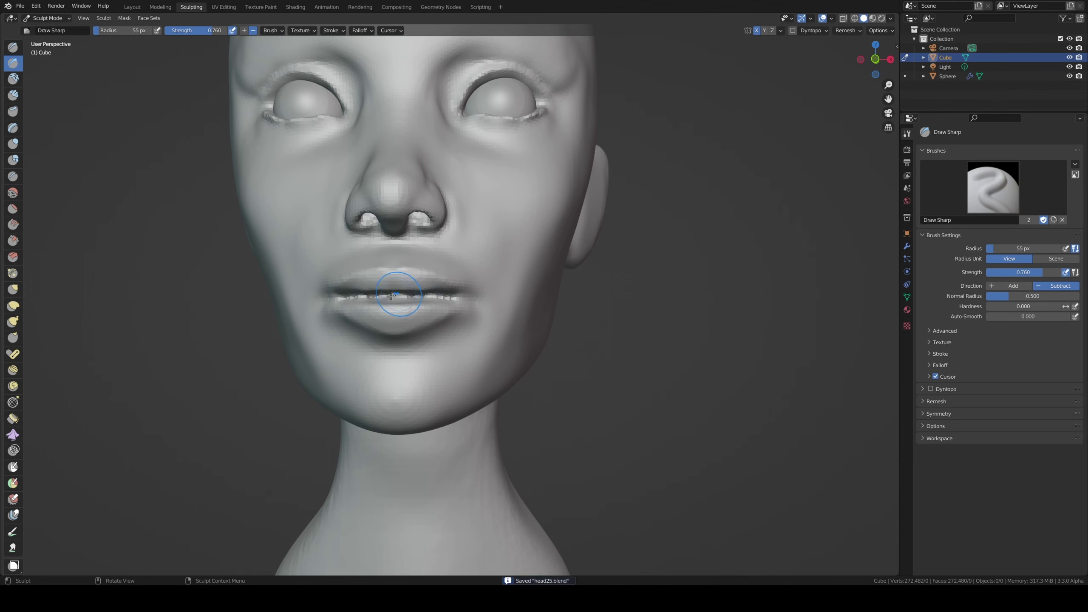
- Deepen the carved crease between the lips and into the mouth corners
middle_click_drag(391, 295, 440, 302)
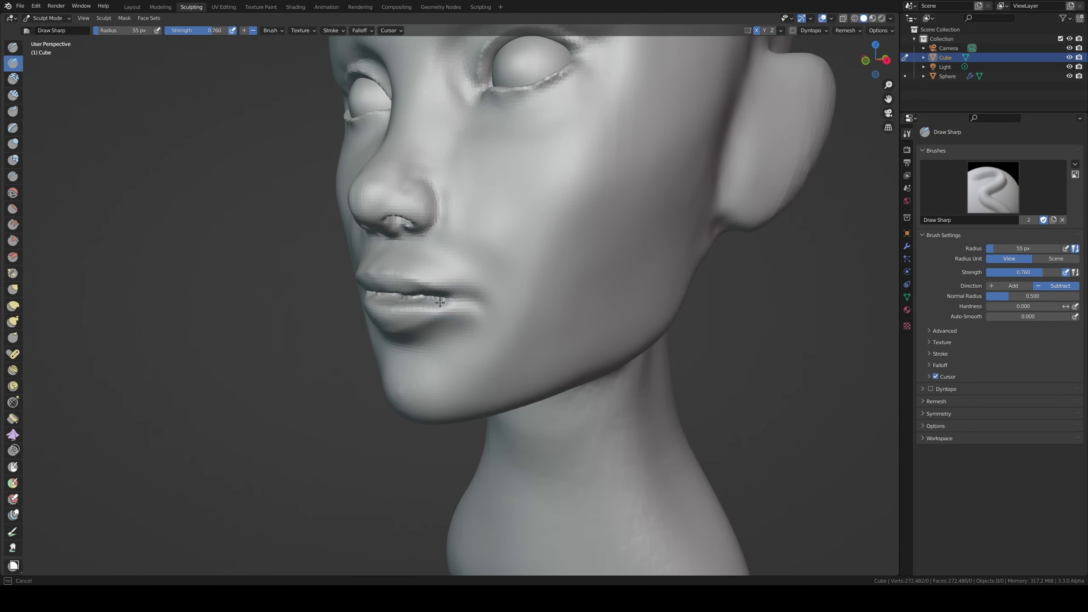
left_click_drag(367, 289, 476, 306)
key("f")
left_click(464, 288)
key("KP_1")
- Recarve the jagged lip edge into a clean groove with a larger Draw Sharp brush, checking the right side view
scroll(497, 284, "up", 2)
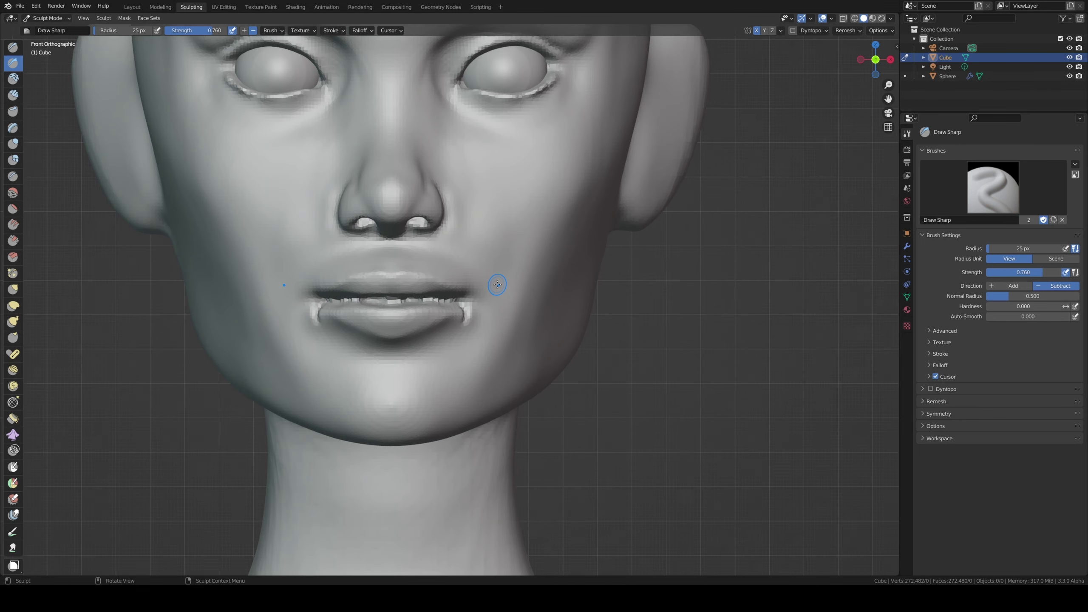
scroll(497, 285, "down", 2)
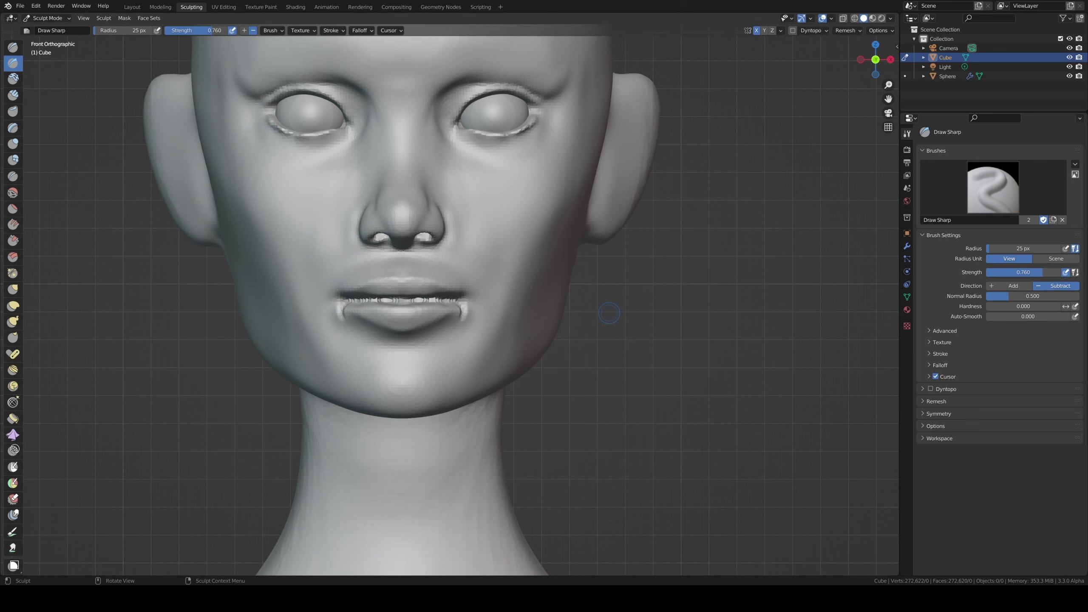
key("f")
left_click_drag(342, 296, 454, 295)
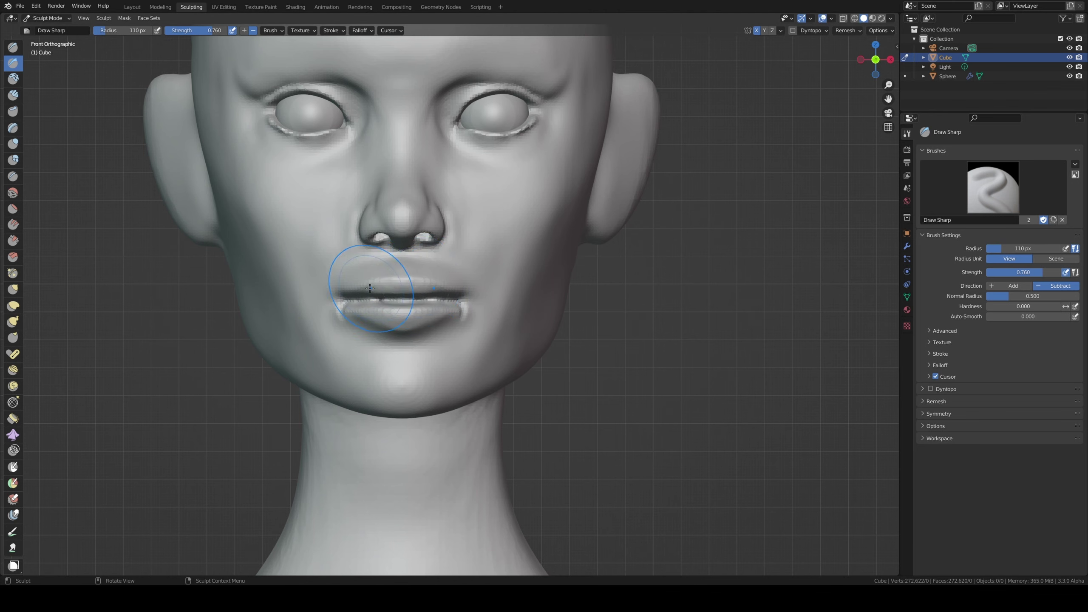
key("KP_3")
scroll(285, 279, "down", 1)
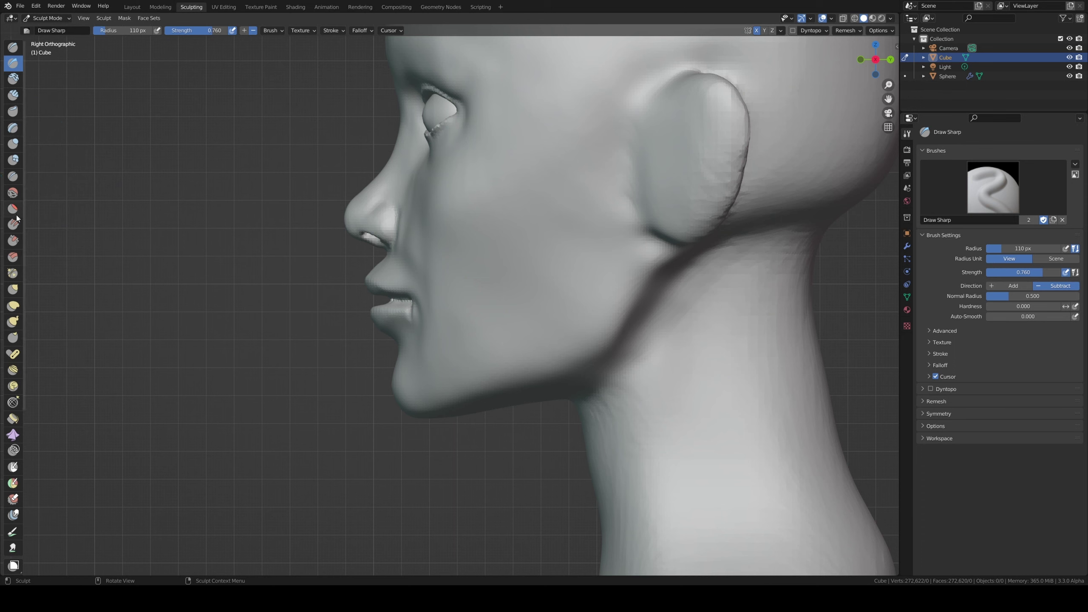
- Fill the parted mouth opening with Clay Strips
left_click(12, 289)
key("f")
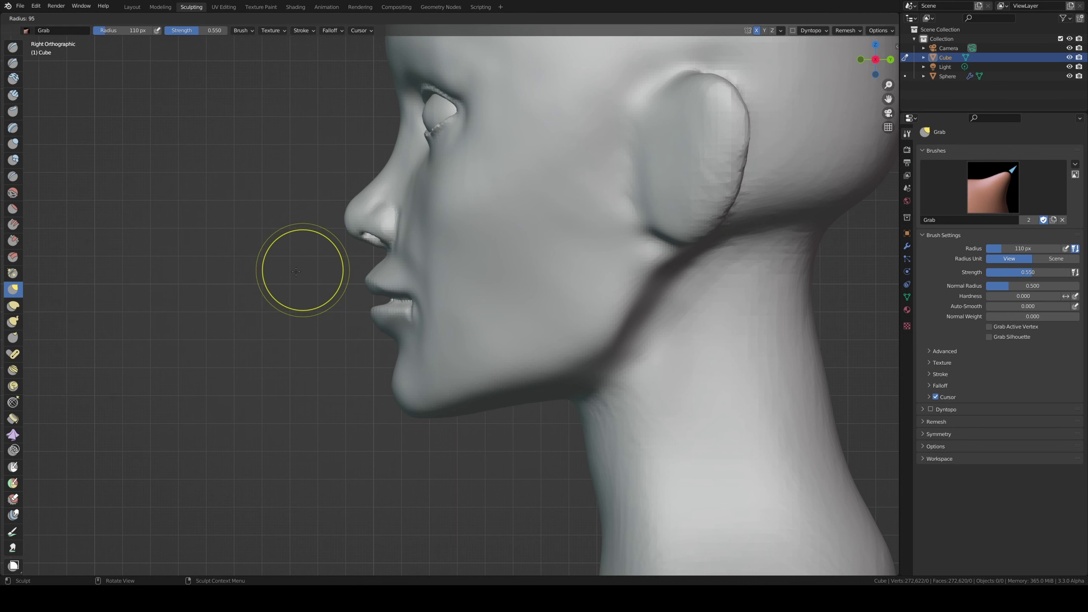
left_click(287, 272)
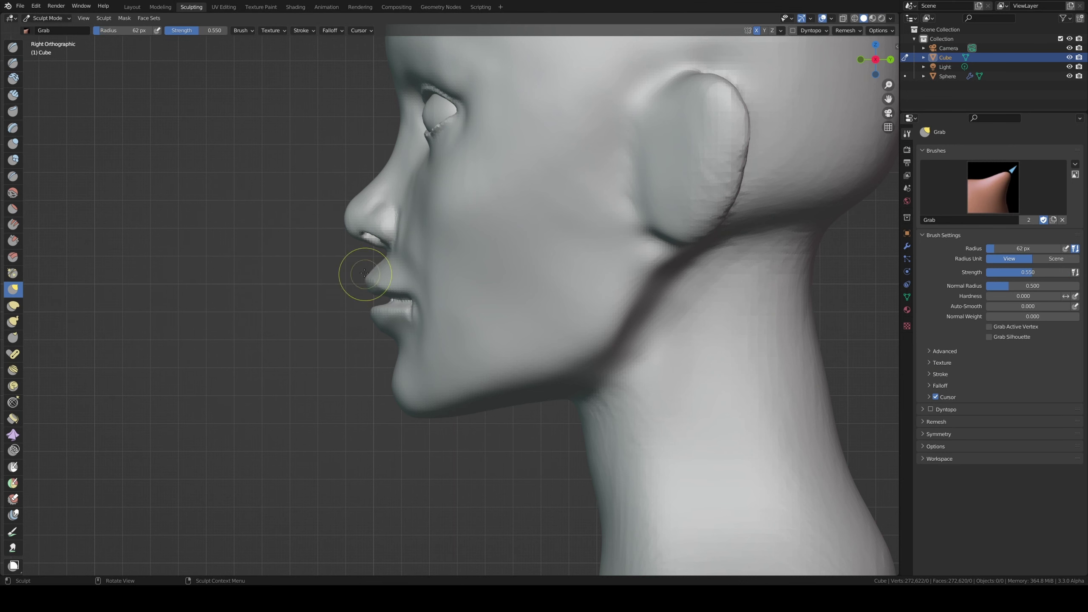
middle_click_drag(385, 300, 484, 225)
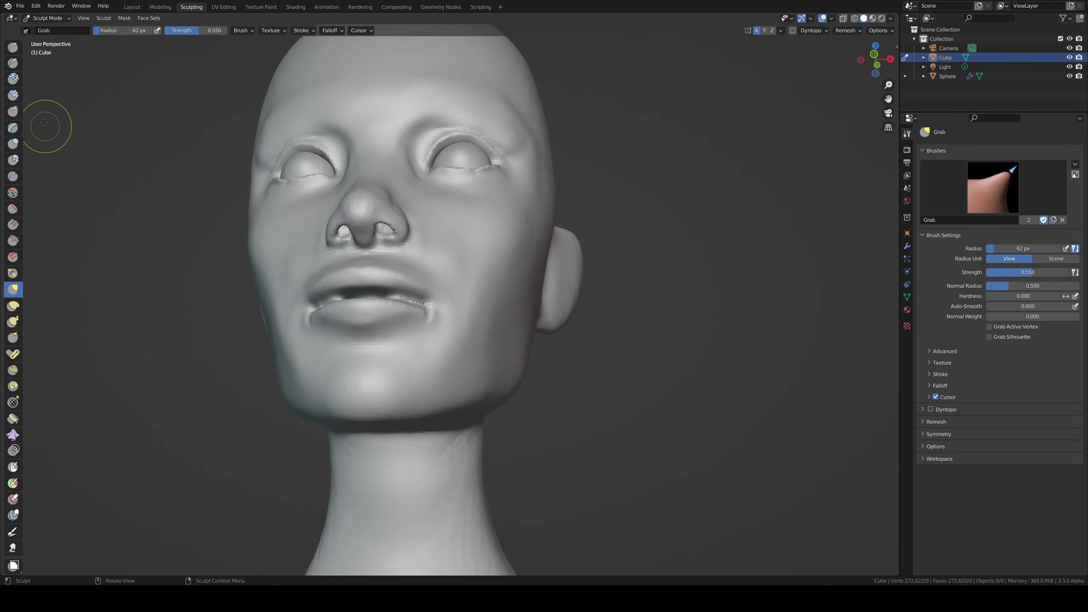
left_click(13, 78)
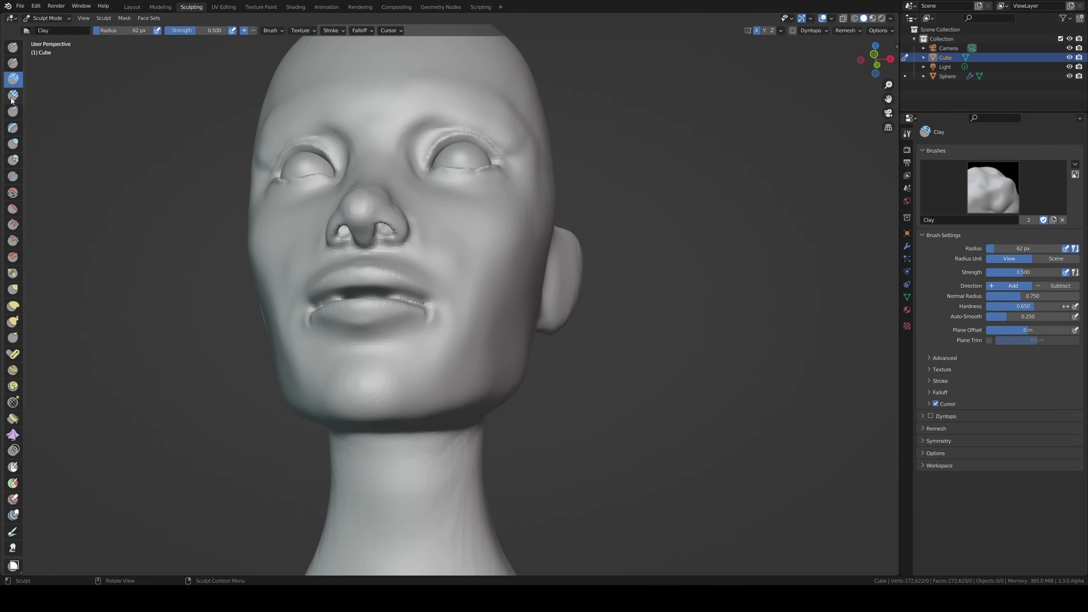
left_click(12, 95)
left_click_drag(371, 295, 370, 292)
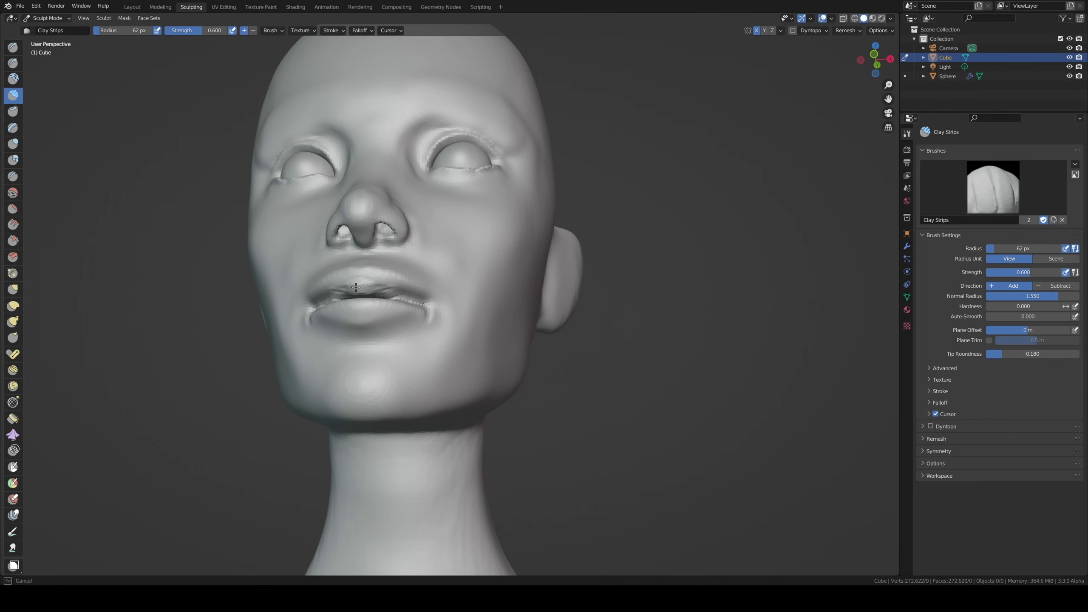
- Inspect the closed, fuller lips from side, three-quarter and front views
mouse_move(356, 288)
middle_mouse_down()
mouse_move(304, 295)
mouse_move(403, 307)
mouse_move(357, 275)
middle_mouse_up()
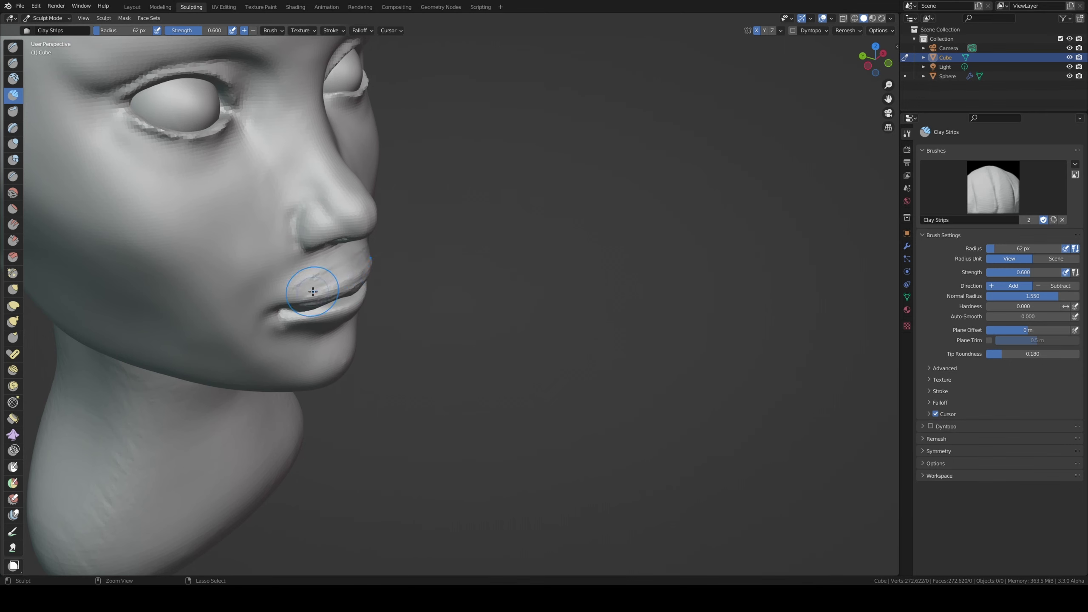
middle_click_drag(293, 285, 197, 244, "ctrl")
scroll(196, 245, "up", 3)
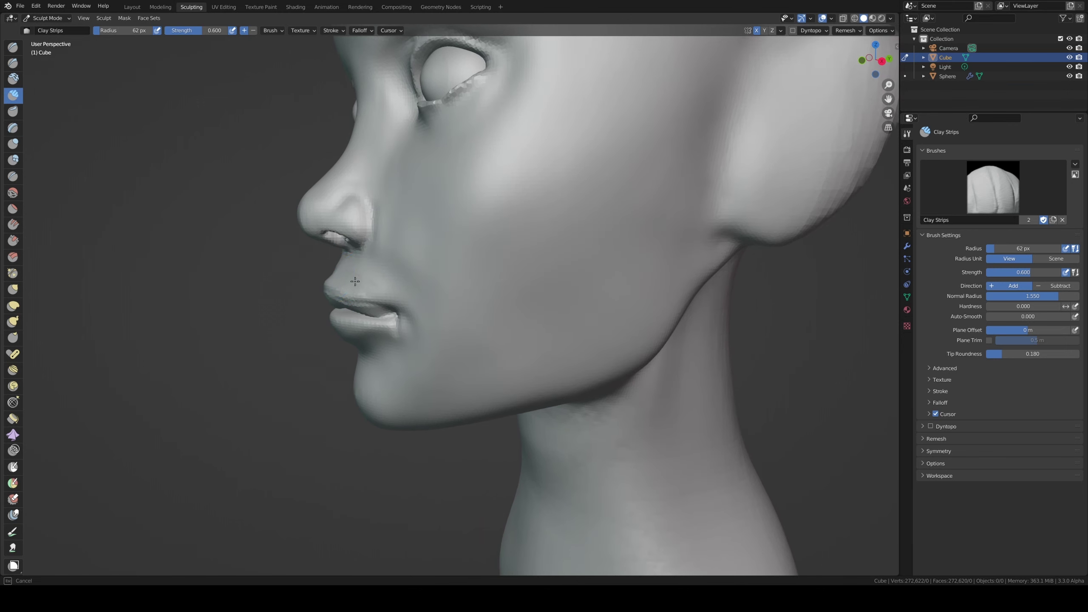
mouse_move(362, 267)
middle_mouse_down()
mouse_move(357, 280)
mouse_move(282, 274)
mouse_move(321, 308)
mouse_move(296, 306)
mouse_move(351, 290)
mouse_move(342, 318)
mouse_move(352, 309)
mouse_move(388, 317)
middle_mouse_up()
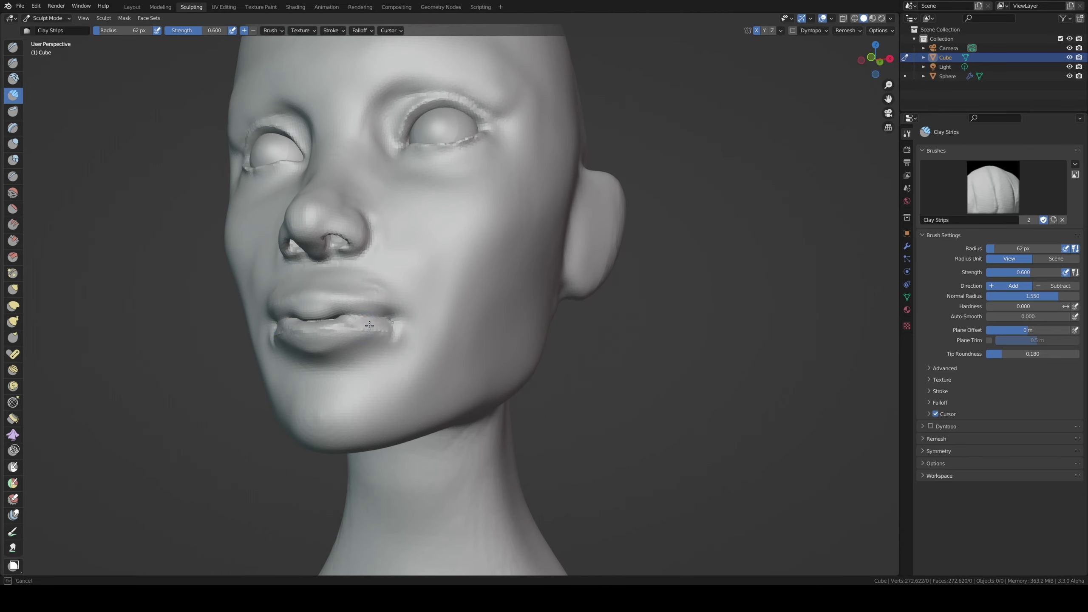
middle_click_drag(369, 314, 274, 302)
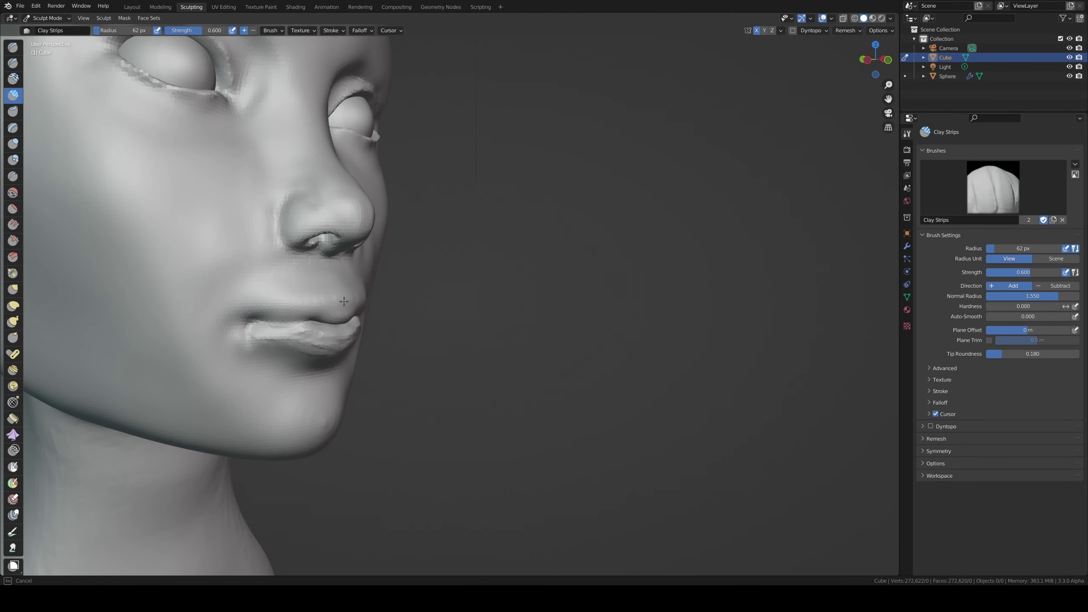
mouse_move(344, 301)
middle_mouse_down()
mouse_move(362, 329)
mouse_move(385, 300)
middle_mouse_up()
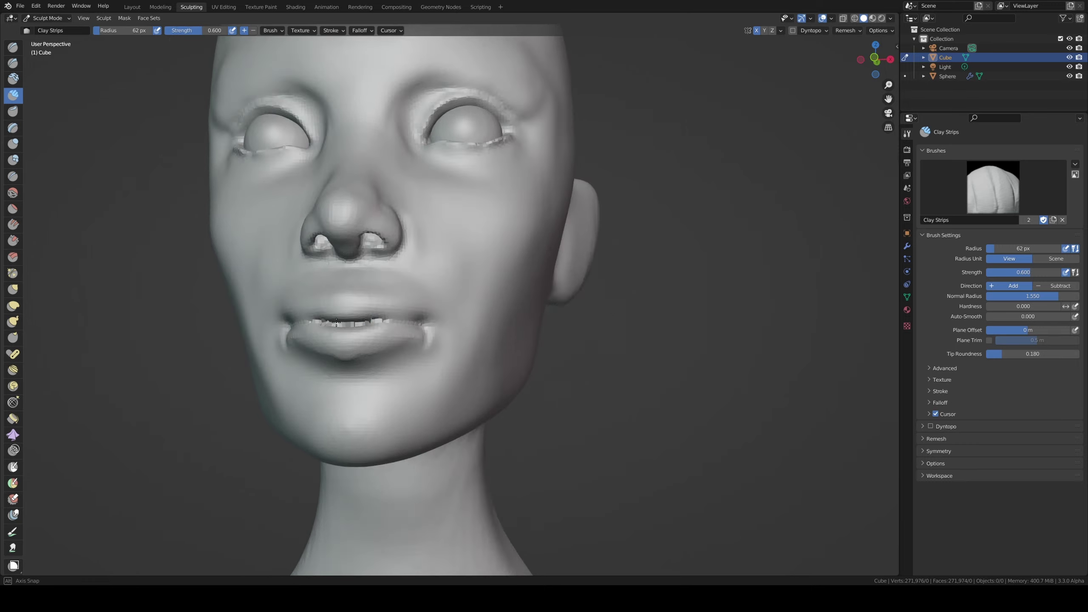
middle_click_drag(373, 310, 325, 325)
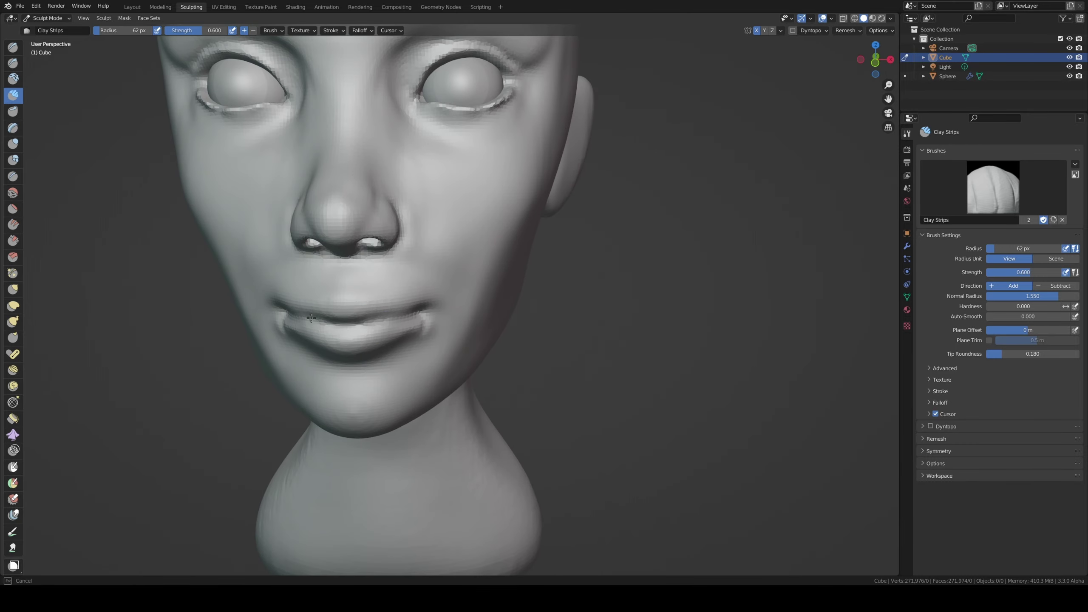
mouse_move(303, 311)
middle_mouse_down()
mouse_move(357, 291)
mouse_move(286, 273)
middle_mouse_up()
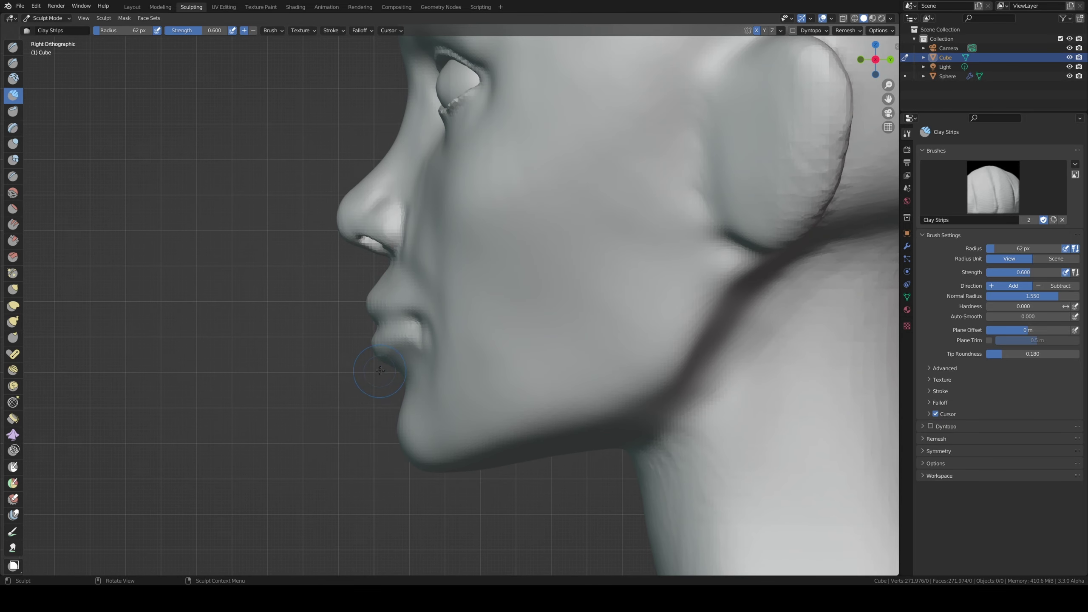
key("KP_1")
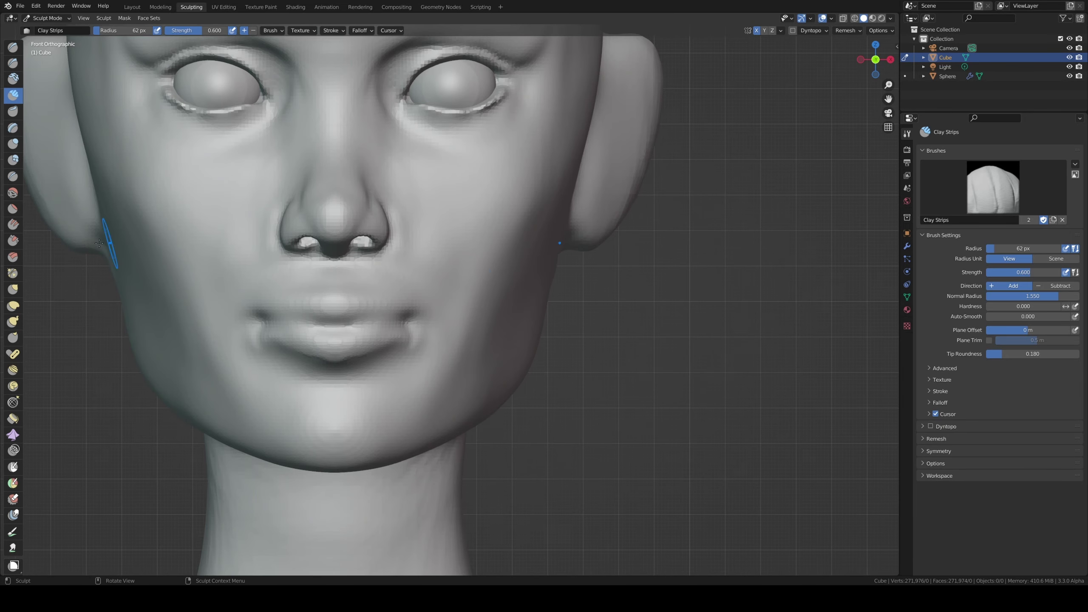
left_click(13, 62)
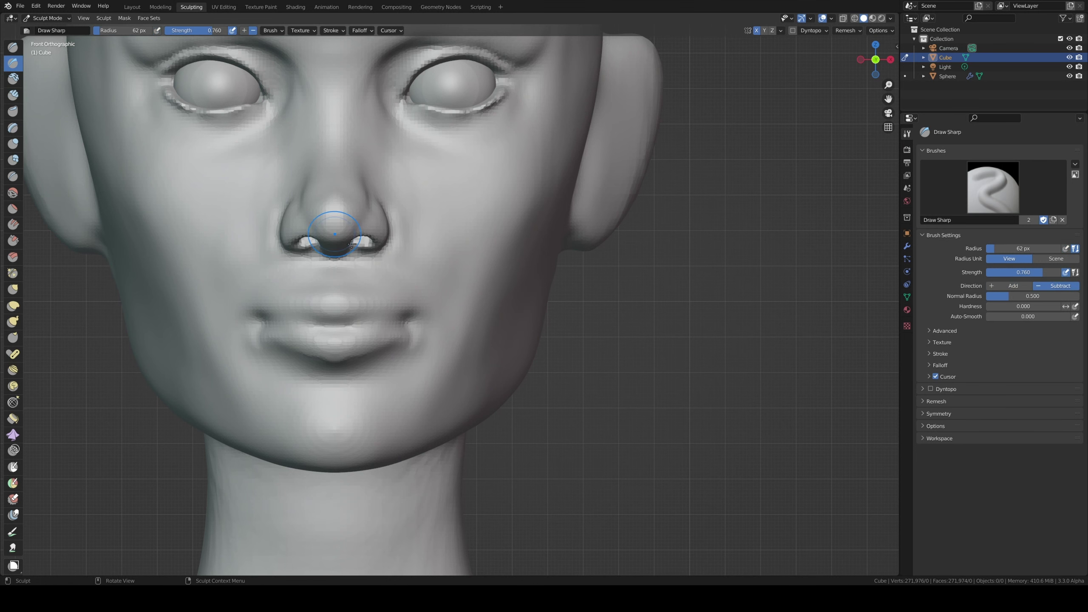
- Carve the upper-lip line and a parting crease between the lips with a small Draw Sharp brush
key("f")
left_click(338, 291)
key("f")
left_click(337, 296)
left_click_drag(315, 293, 354, 292)
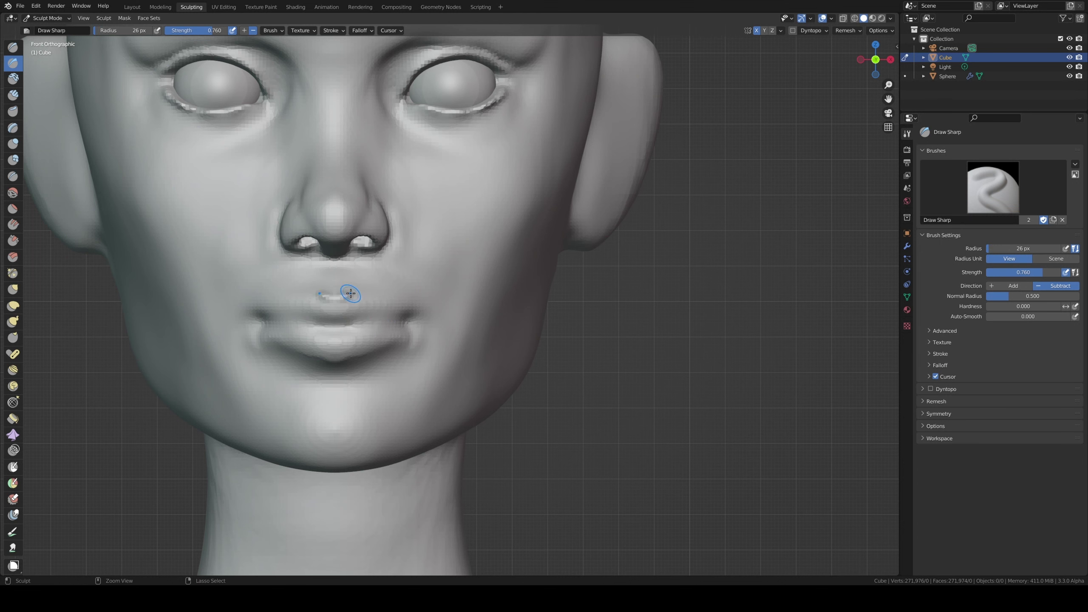
mouse_move(256, 313)
left_mouse_down()
mouse_move(414, 313)
mouse_move(336, 358)
left_mouse_up()
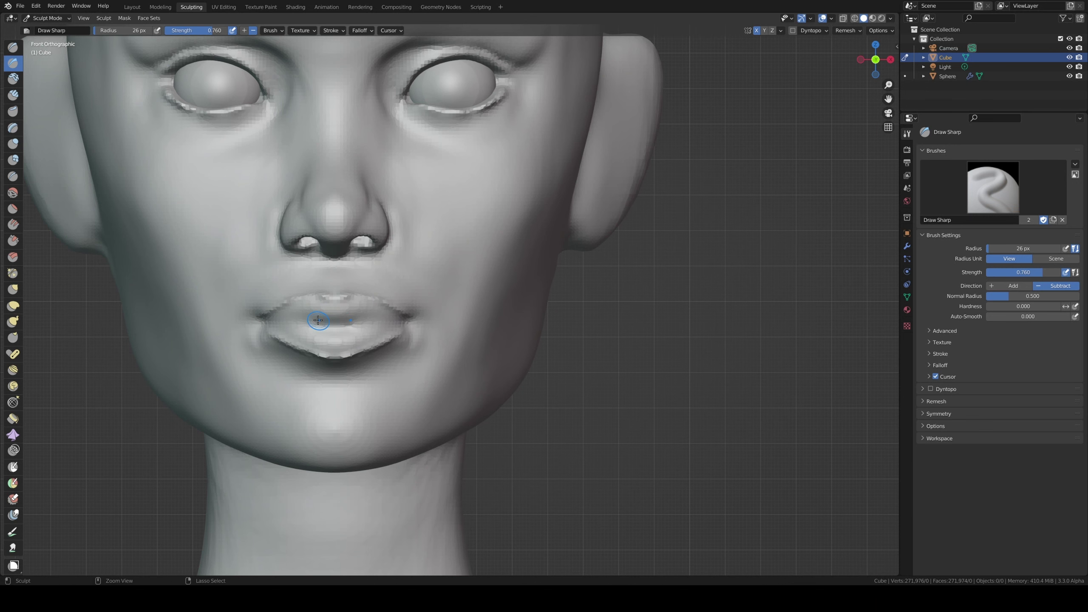
left_click_drag(318, 320, 423, 330)
- Check the mouth from a three-quarter view and add a faint stroke on the lower lip
scroll(423, 330, "down", 3)
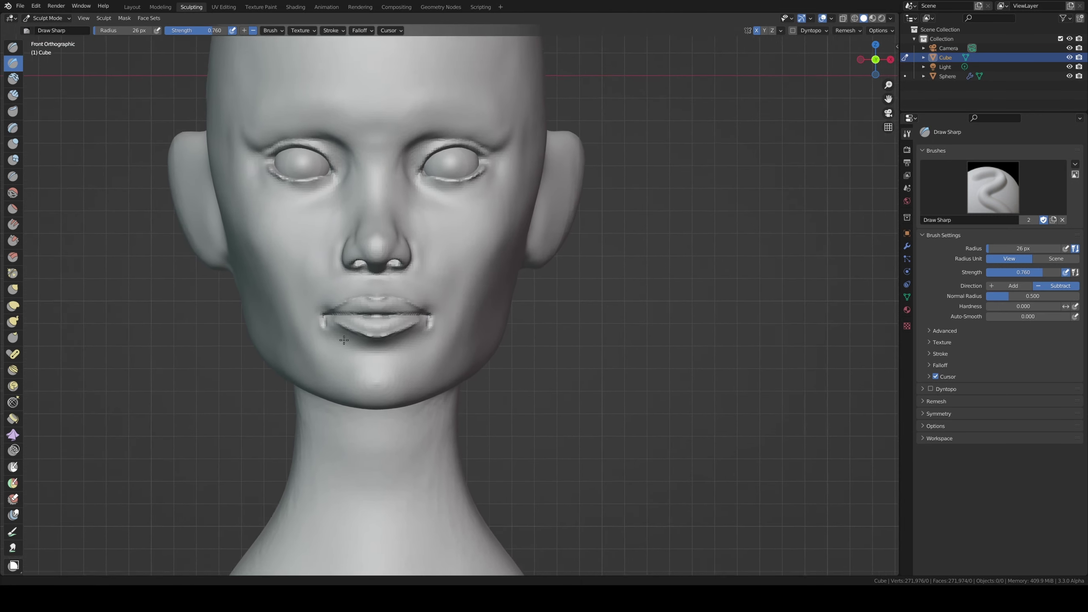
scroll(343, 340, "down", 1)
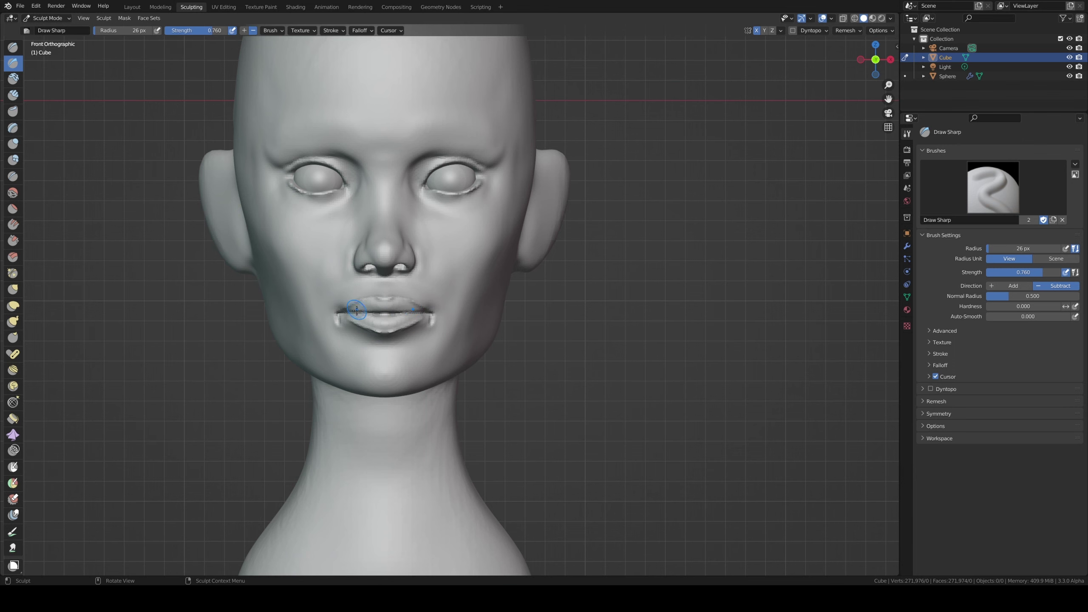
mouse_move(424, 311)
middle_mouse_down()
mouse_move(393, 323)
mouse_move(382, 318)
mouse_move(388, 302)
mouse_move(380, 339)
middle_mouse_up()
key("f")
left_click(361, 290)
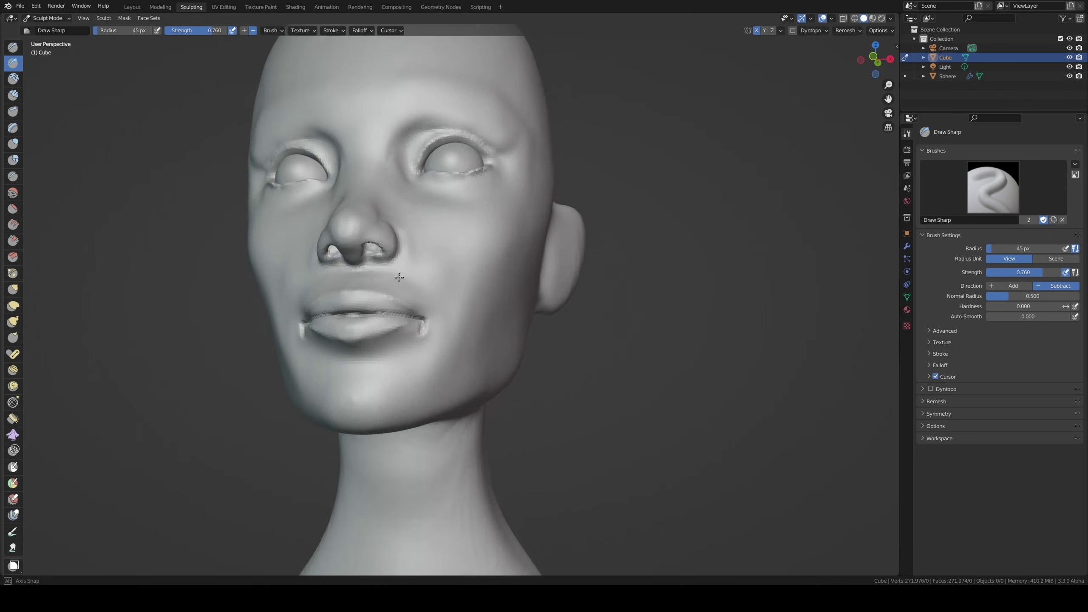
left_click_drag(356, 359, 372, 340, "ctrl")
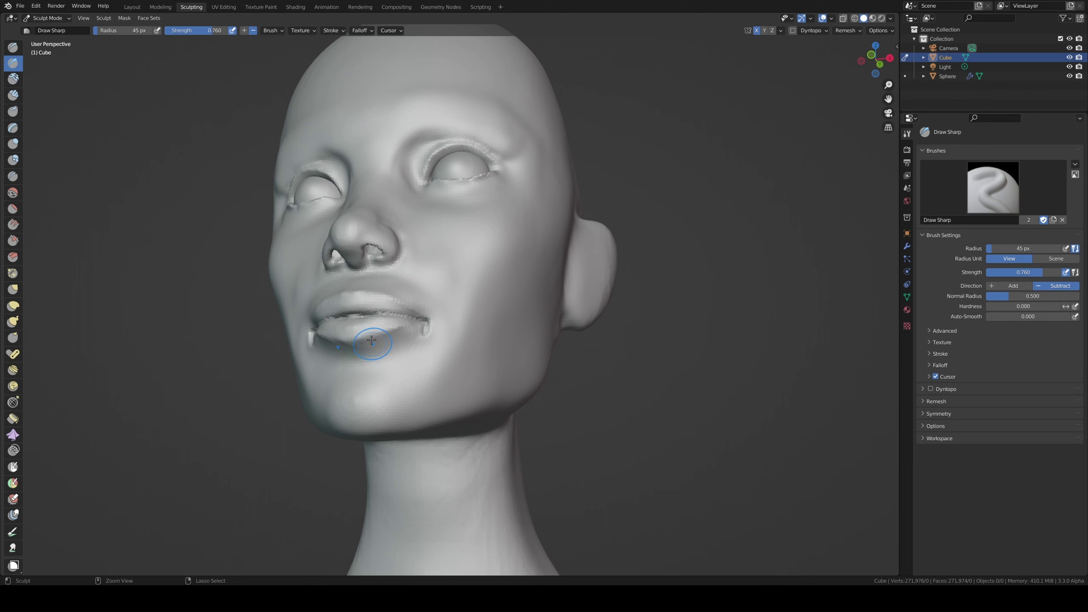
left_click(13, 96)
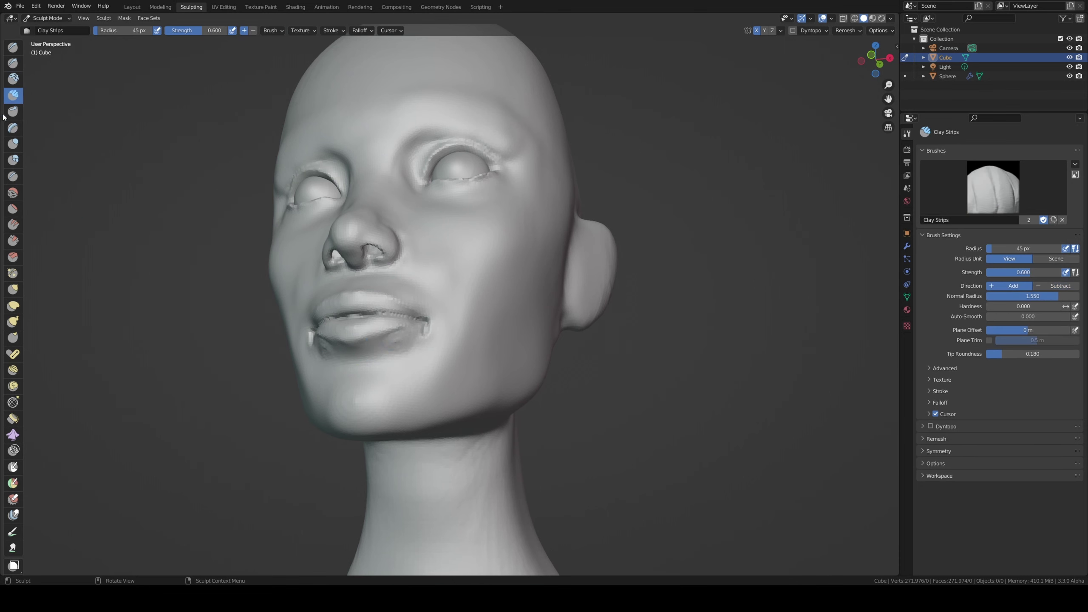
- Lay Clay Strips along the lips to soften their dividing line, then turn toward the head's side
middle_click_drag(402, 352, 422, 349)
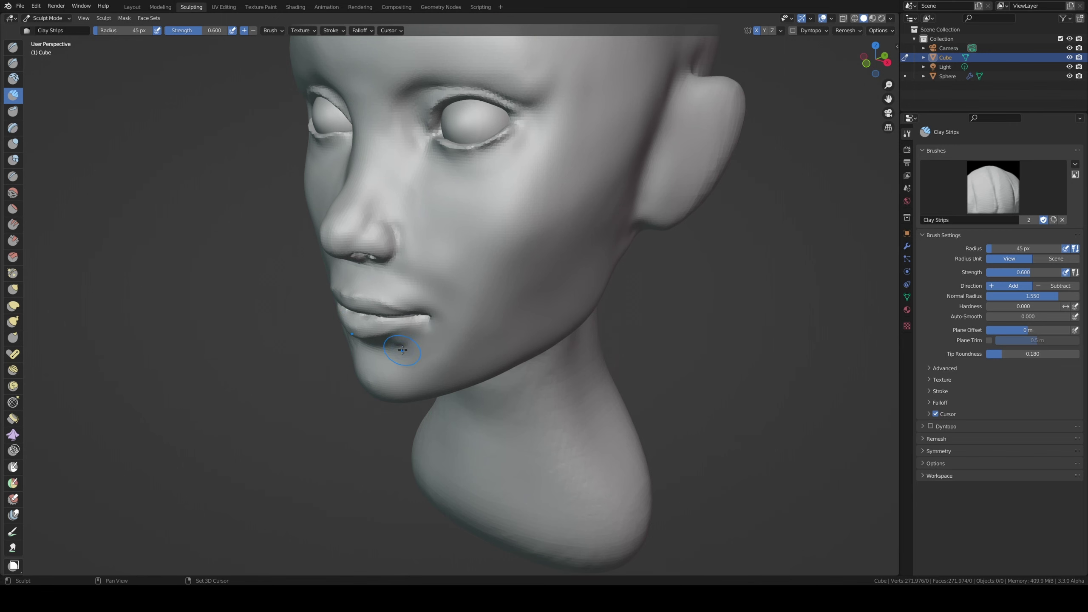
mouse_move(422, 332)
middle_mouse_down()
mouse_move(392, 325)
mouse_move(365, 348)
middle_mouse_up()
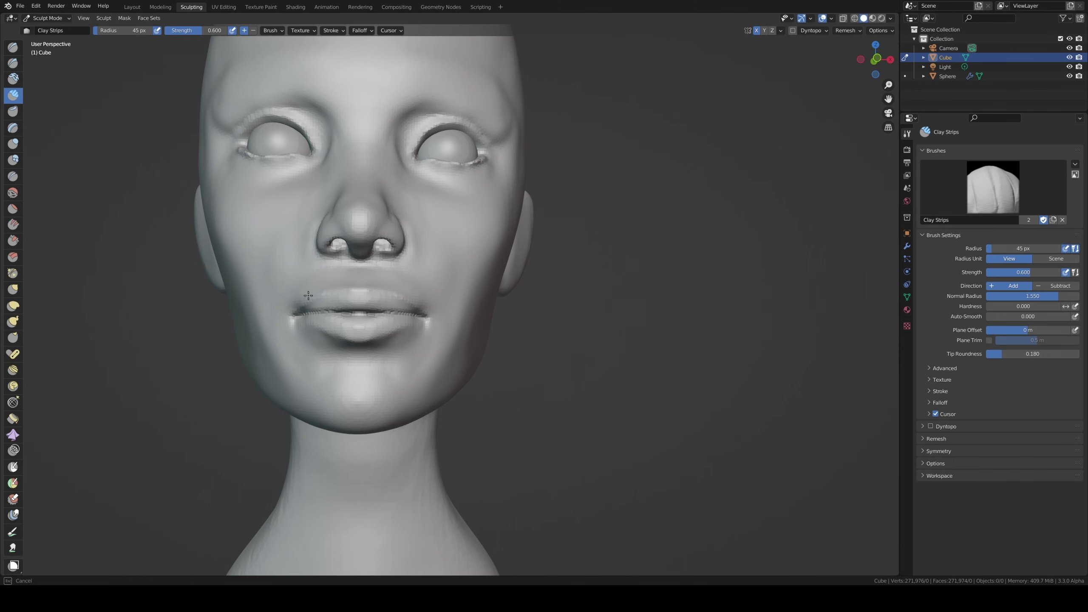
mouse_move(336, 297)
left_mouse_down()
mouse_move(317, 315)
mouse_move(436, 322)
left_mouse_up()
mouse_move(436, 322)
middle_mouse_down()
mouse_move(389, 334)
mouse_move(381, 310)
middle_mouse_up()
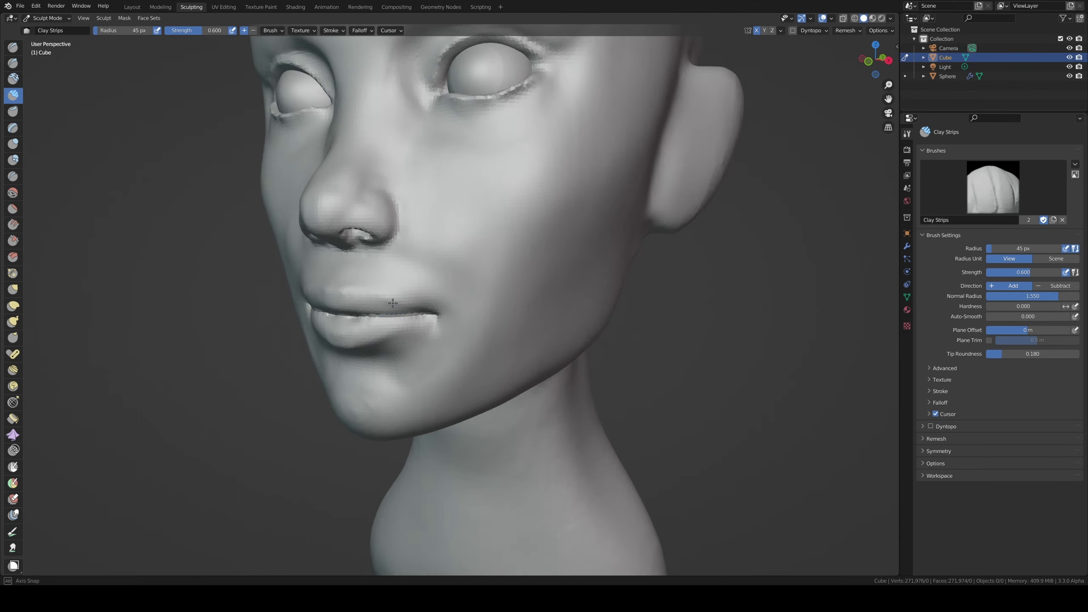
scroll(381, 309, "up", 2)
key("f")
left_click(358, 317)
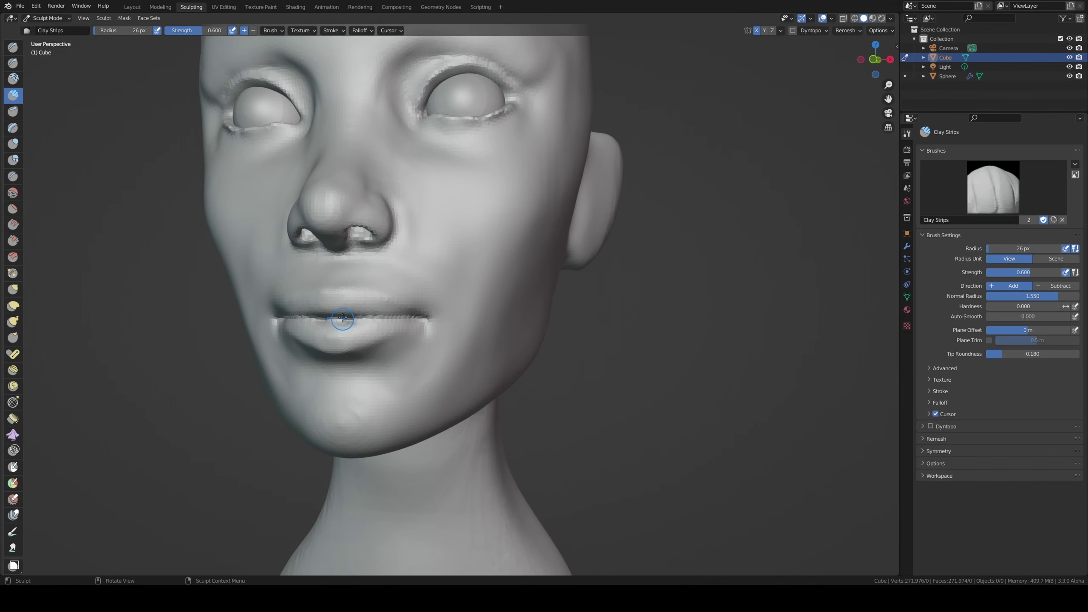
scroll(342, 317, "down", 2)
mouse_move(342, 317)
middle_mouse_down()
mouse_move(421, 333)
mouse_move(447, 292)
middle_mouse_up()
scroll(447, 291, "up", 3)
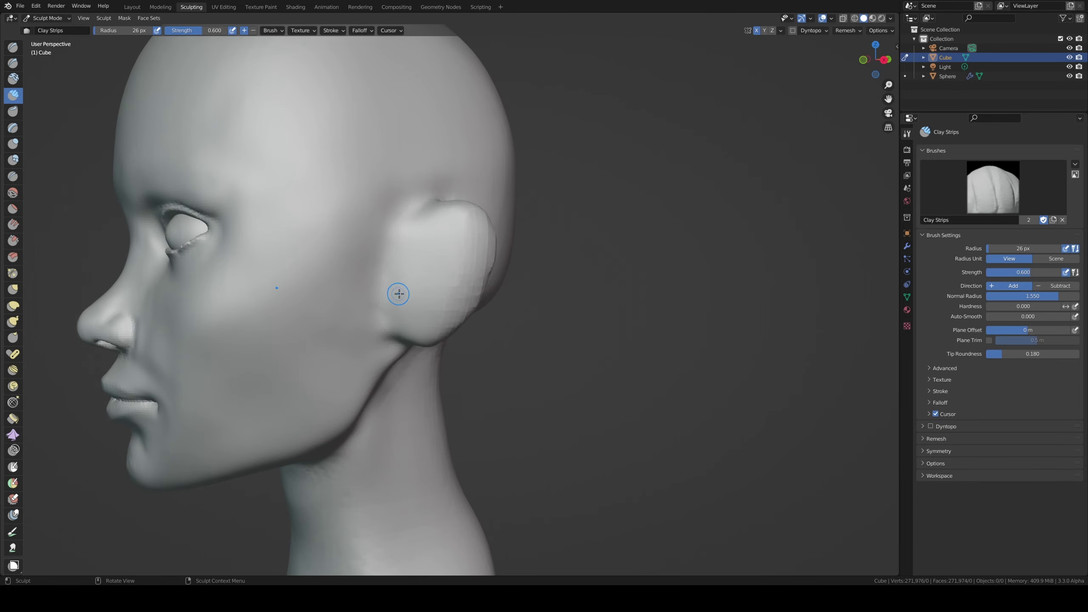
- Zoom in on the ear and build curved ridges and a groove with smaller Clay Strips
scroll(398, 294, "up", 1)
scroll(398, 294, "up", 1)
key("f")
left_click(425, 284)
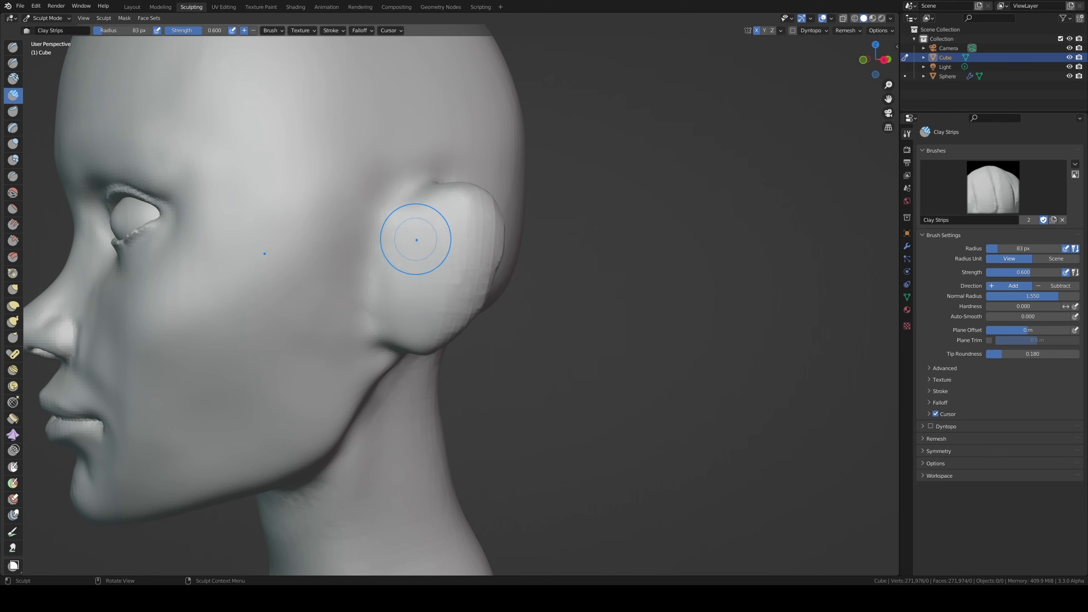
key("f")
left_click(400, 236)
mouse_move(409, 225)
left_mouse_down()
mouse_move(471, 212)
mouse_move(437, 226)
mouse_move(472, 221)
mouse_move(421, 290)
left_mouse_up()
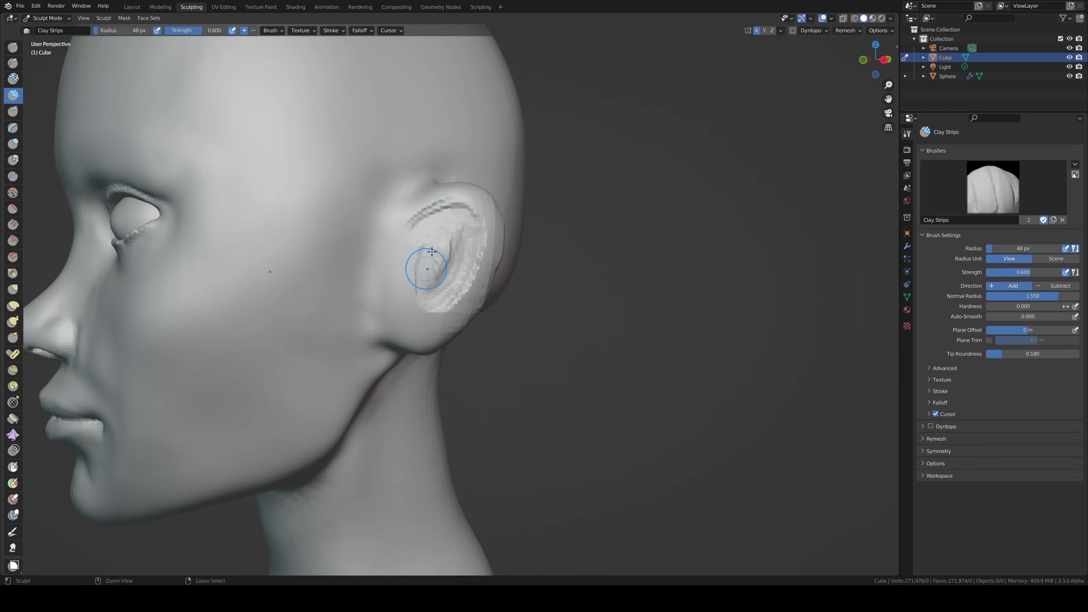
- Shape the ear's inner bowl, lobe and inner ridges with more clay strokes
mouse_move(417, 237)
left_mouse_down()
mouse_move(417, 317)
mouse_move(422, 278)
mouse_move(469, 256)
mouse_move(439, 257)
left_mouse_up()
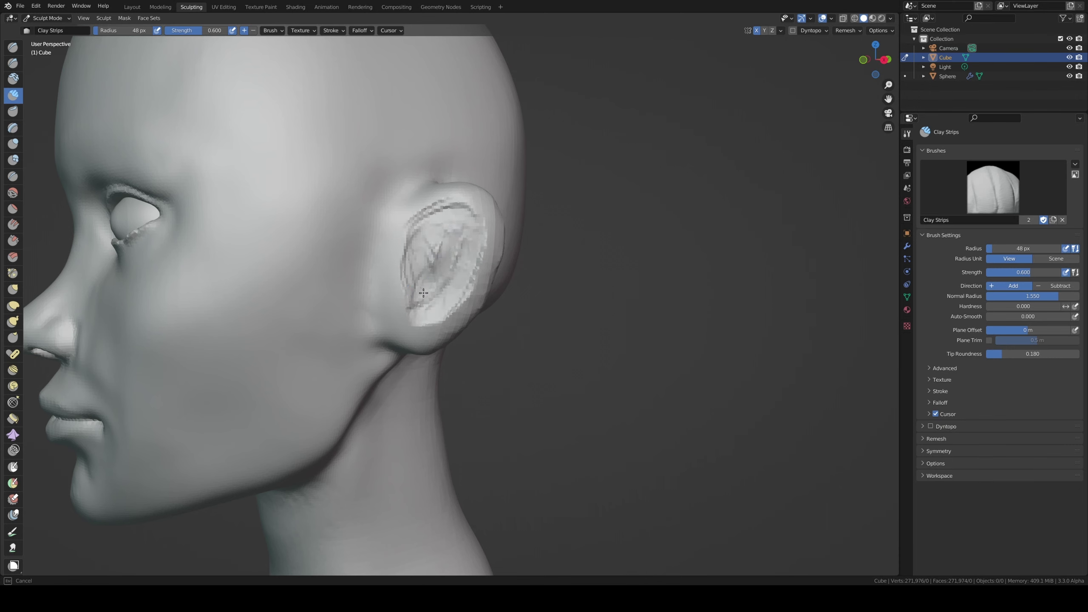
mouse_move(439, 257)
middle_mouse_down()
mouse_move(427, 211)
mouse_move(453, 241)
middle_mouse_up()
left_click_drag(454, 240, 446, 279)
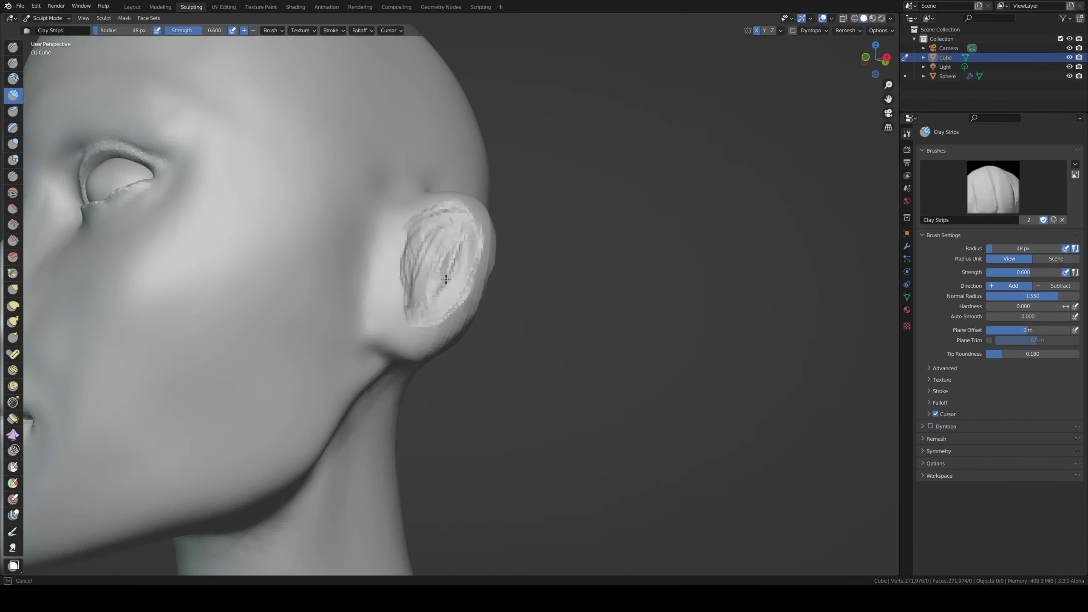
mouse_move(439, 241)
left_mouse_down()
mouse_move(401, 267)
mouse_move(400, 304)
mouse_move(446, 227)
left_mouse_up()
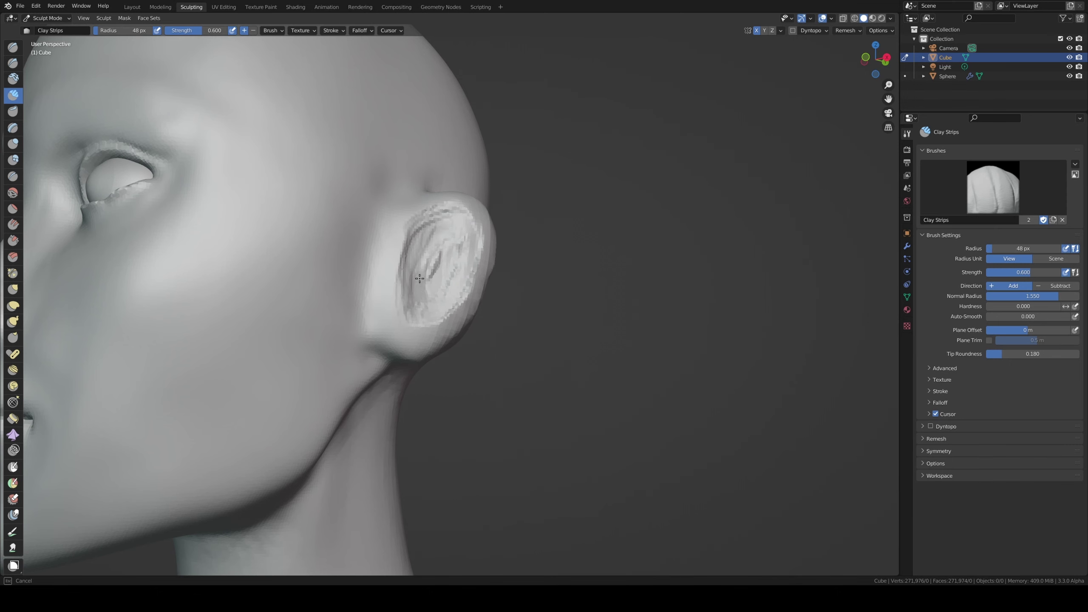
left_click_drag(419, 278, 436, 291)
middle_click_drag(438, 228, 458, 220)
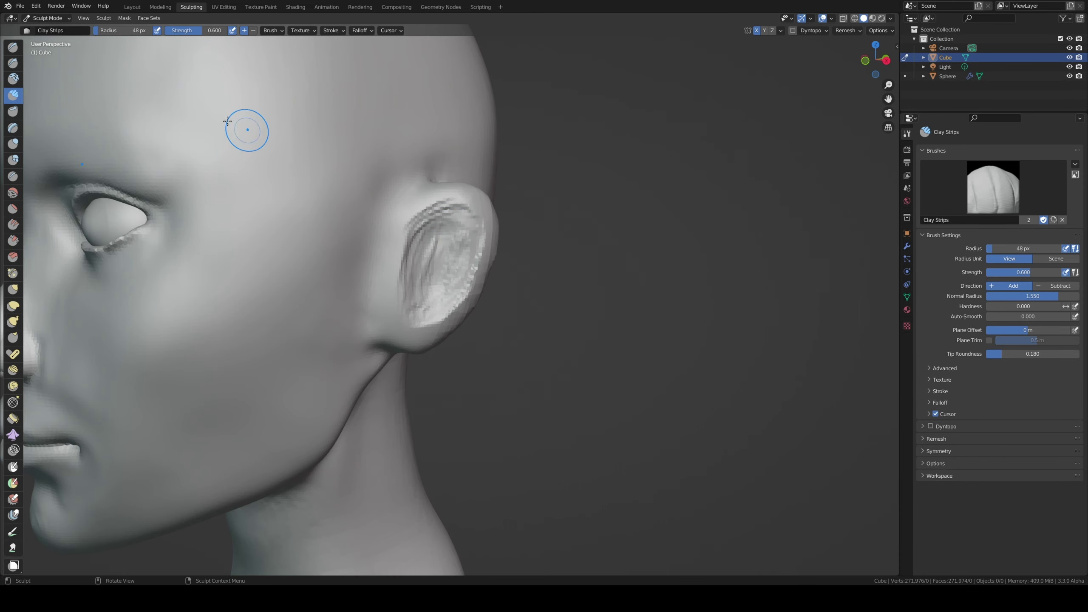
left_click(13, 63)
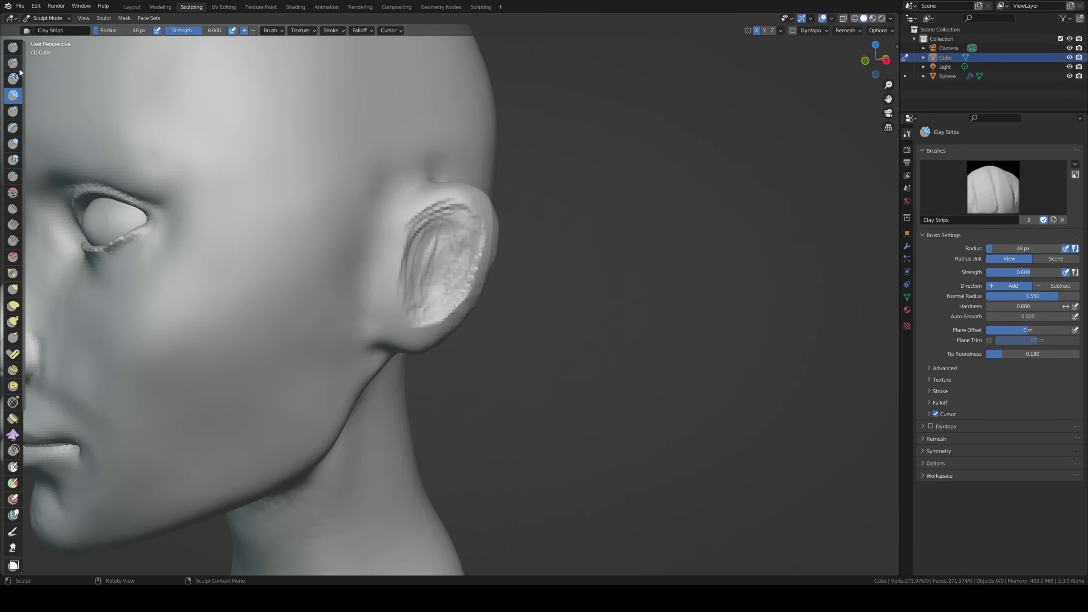
- Carve and deepen a groove along the upper ear rim with Draw Sharp
key("f")
left_click(422, 234)
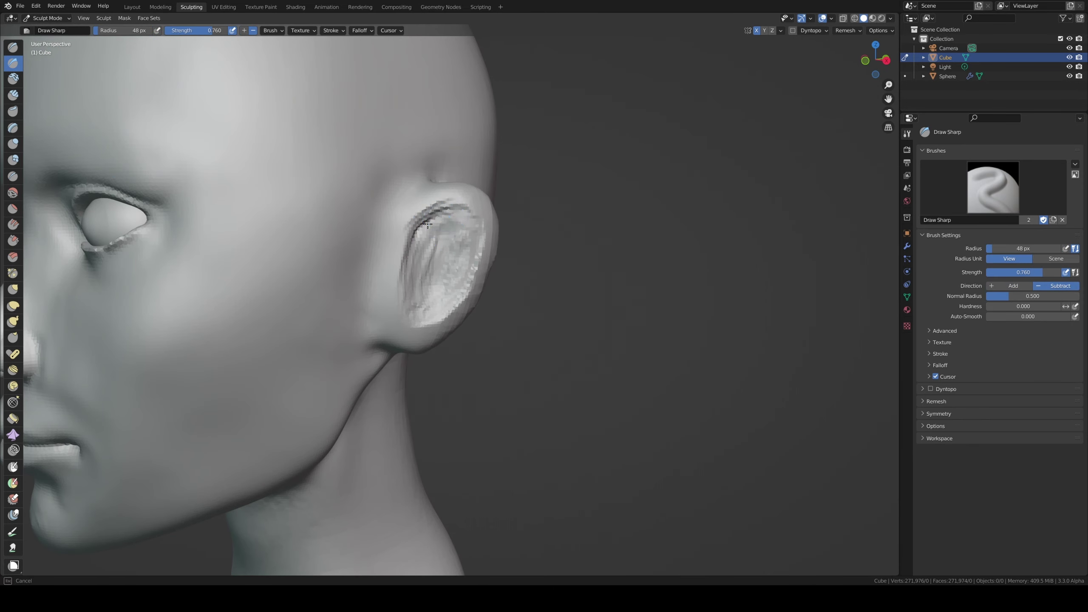
left_click_drag(463, 205, 441, 214)
key("shift+f")
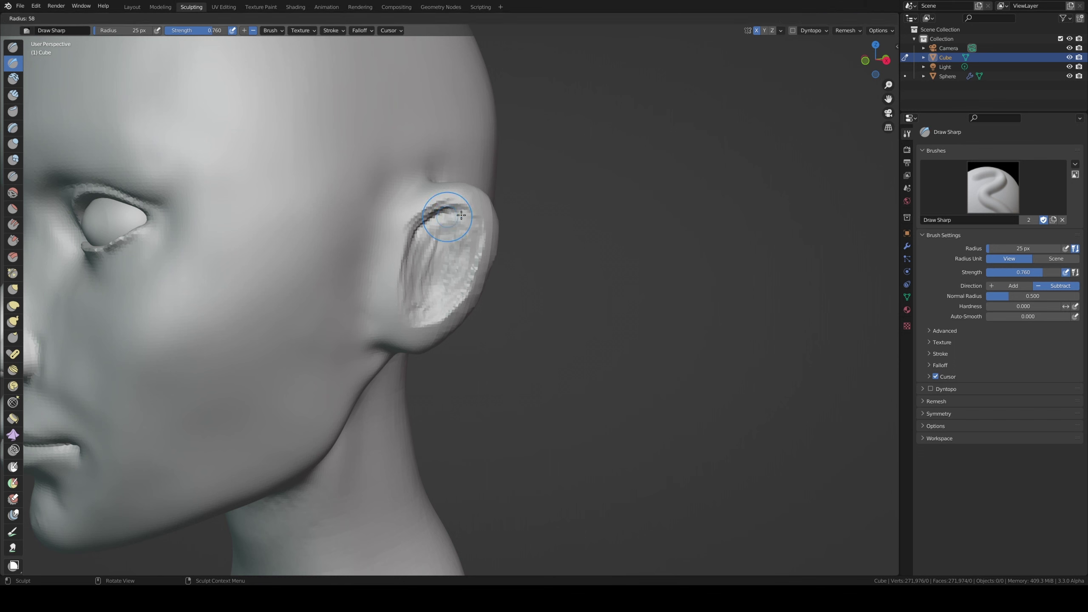
key("f")
left_click_drag(445, 213, 464, 215)
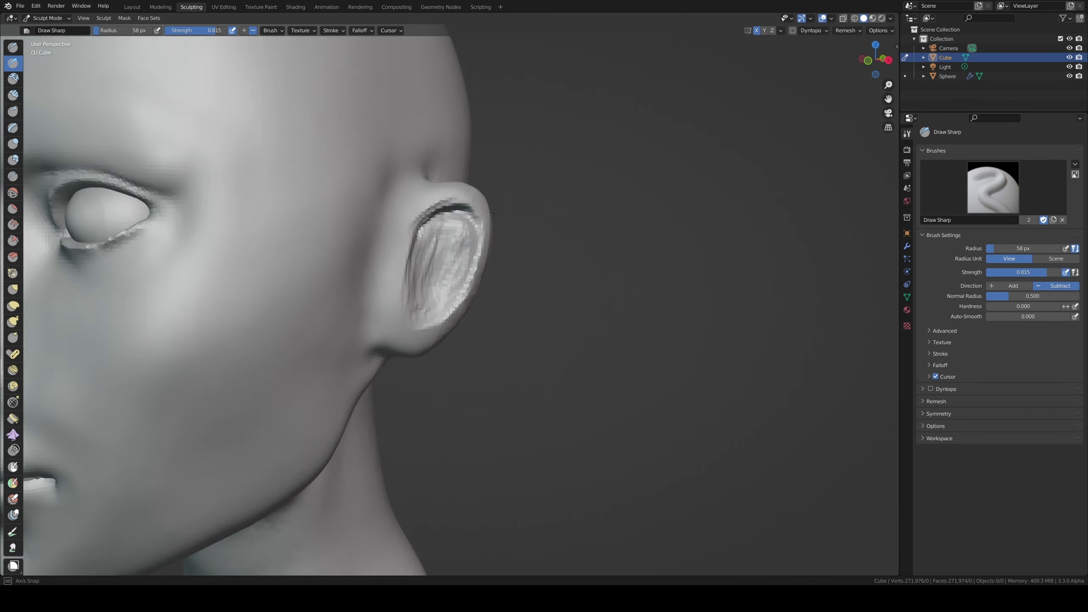
- Extend the carved grooves down and inside the ear
middle_click_drag(464, 215, 460, 248)
mouse_move(463, 231)
left_mouse_down()
mouse_move(455, 289)
mouse_move(427, 317)
left_mouse_up()
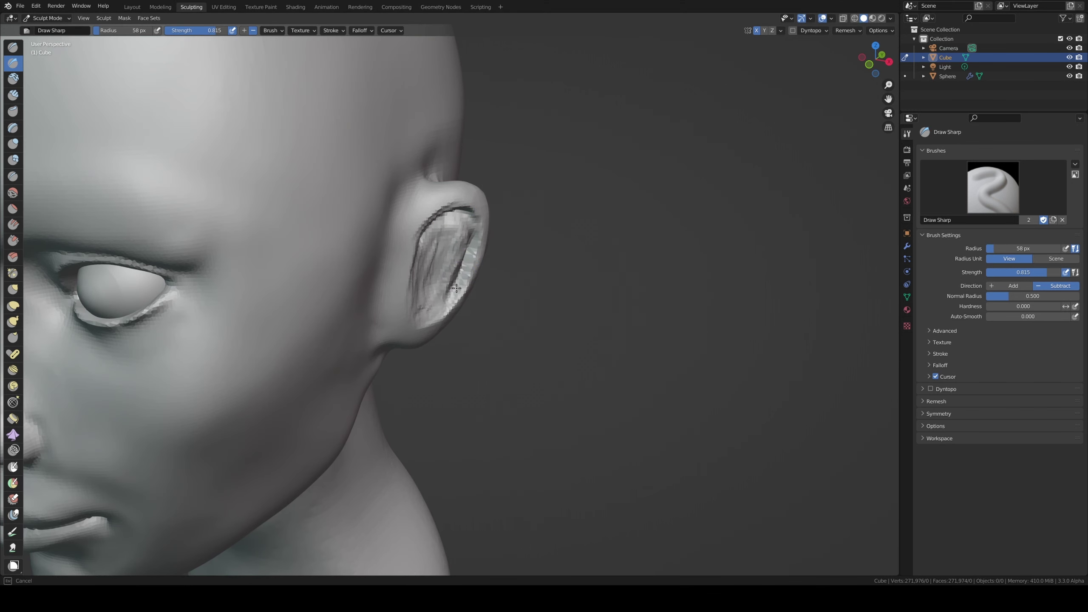
middle_click_drag(427, 317, 463, 237)
left_click_drag(463, 237, 432, 252)
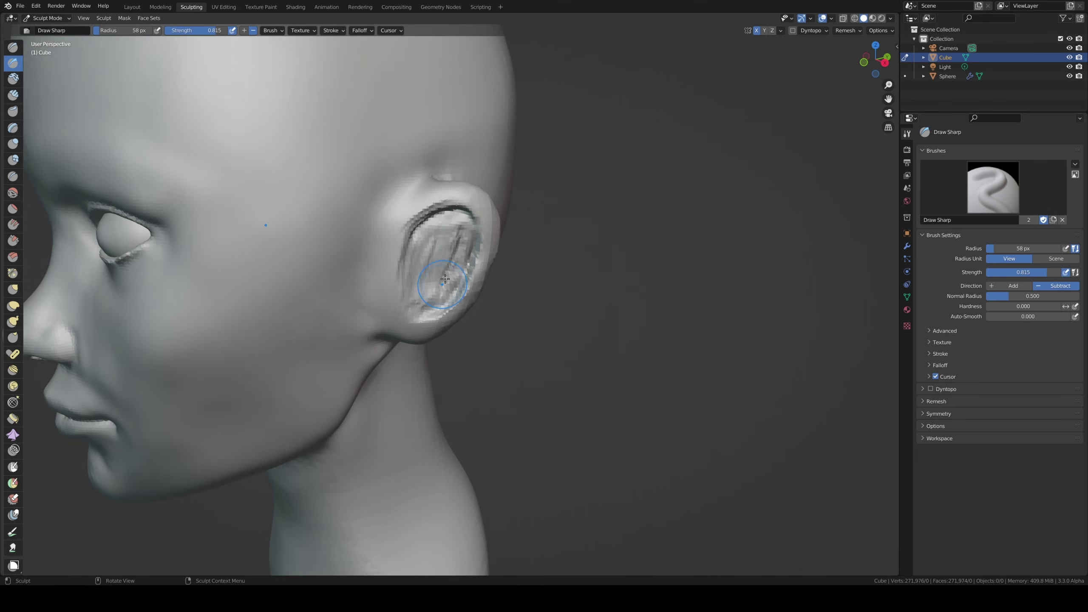
middle_click_drag(431, 252, 424, 268)
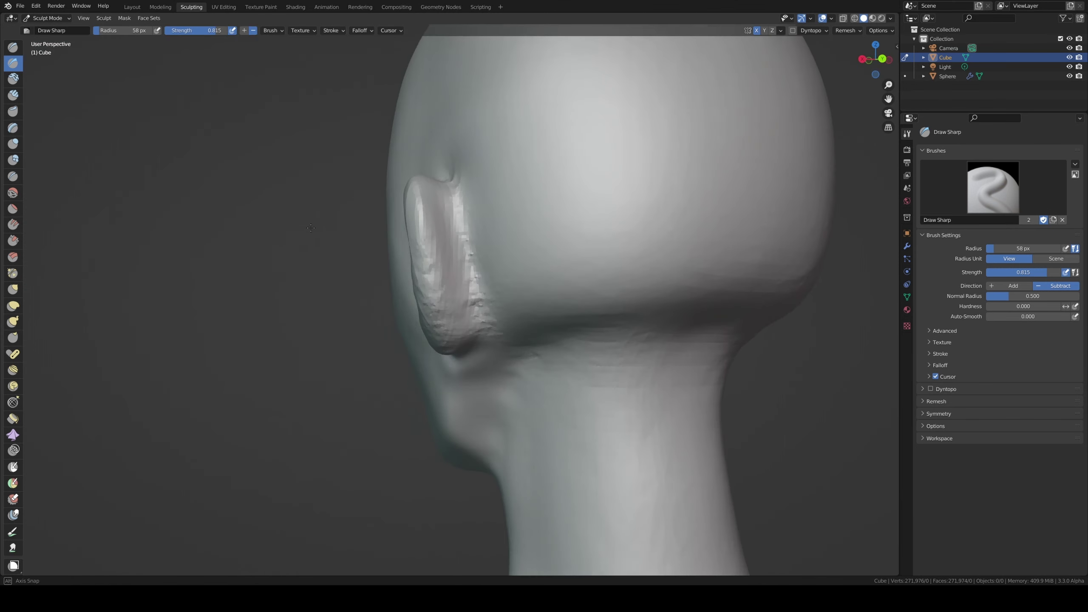
left_click_drag(424, 268, 411, 288)
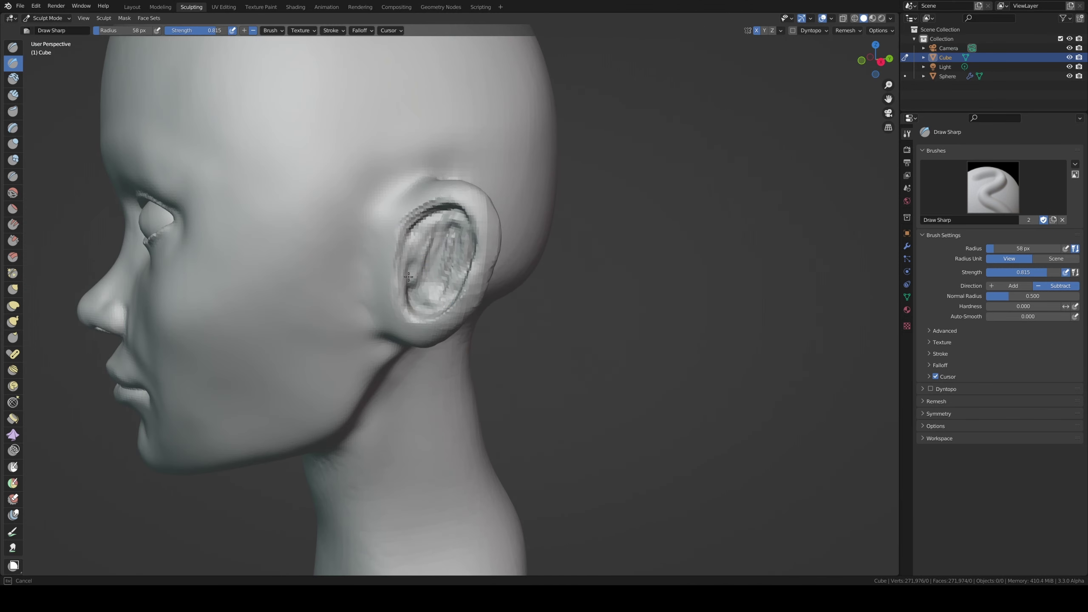
- Deepen the folds of the inner ear surface, checking them from side and three-quarter views
middle_click_drag(424, 232, 414, 263)
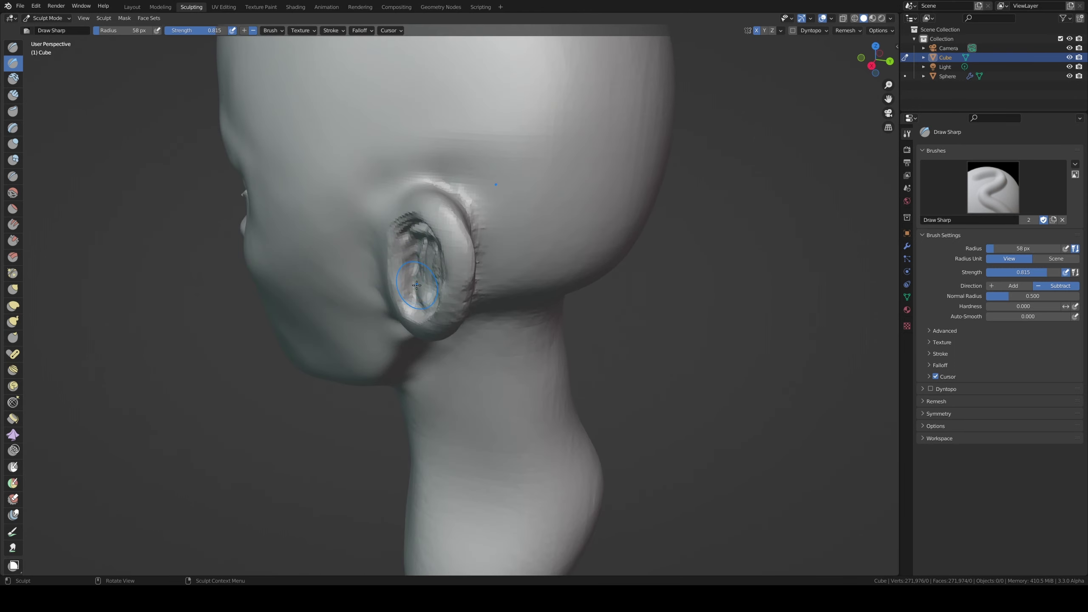
left_click_drag(413, 262, 411, 279)
middle_click_drag(411, 276, 424, 265)
left_click_drag(424, 266, 424, 267)
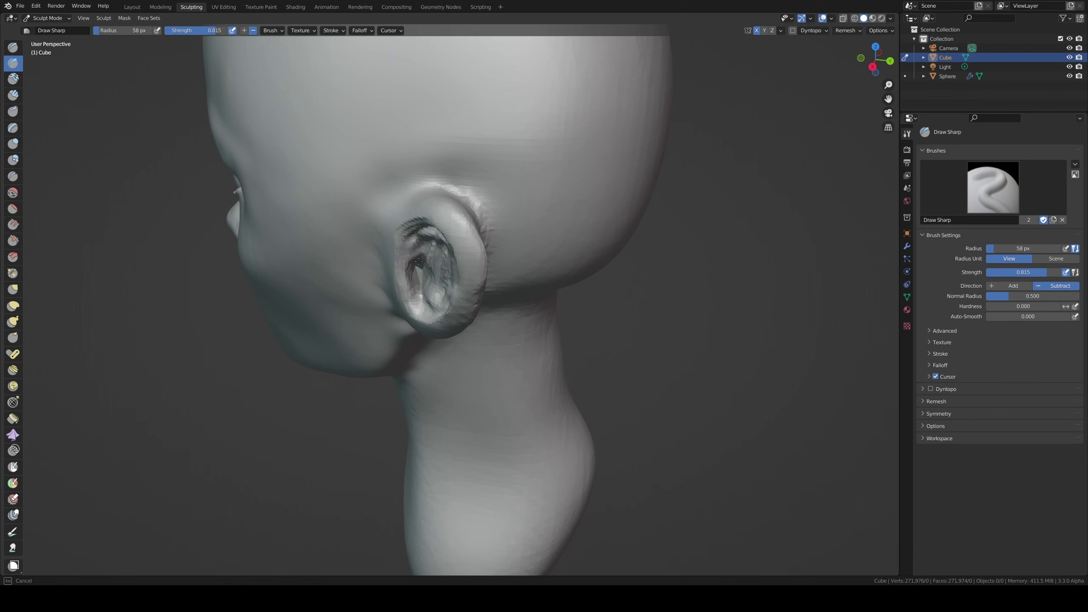
middle_click_drag(416, 279, 479, 216)
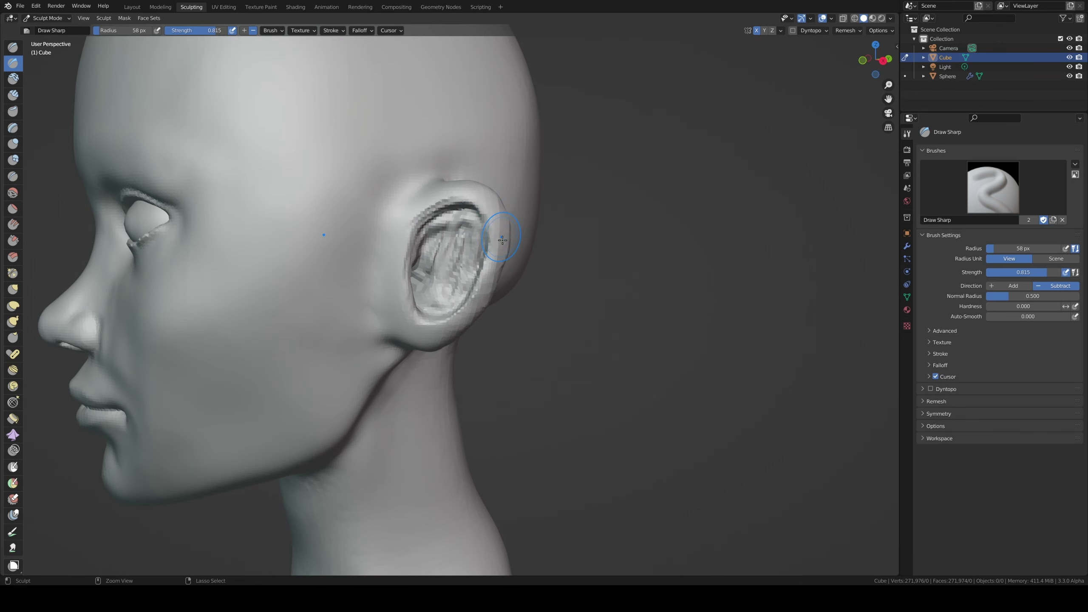
left_click_drag(491, 241, 446, 258)
middle_click_drag(400, 231, 419, 231)
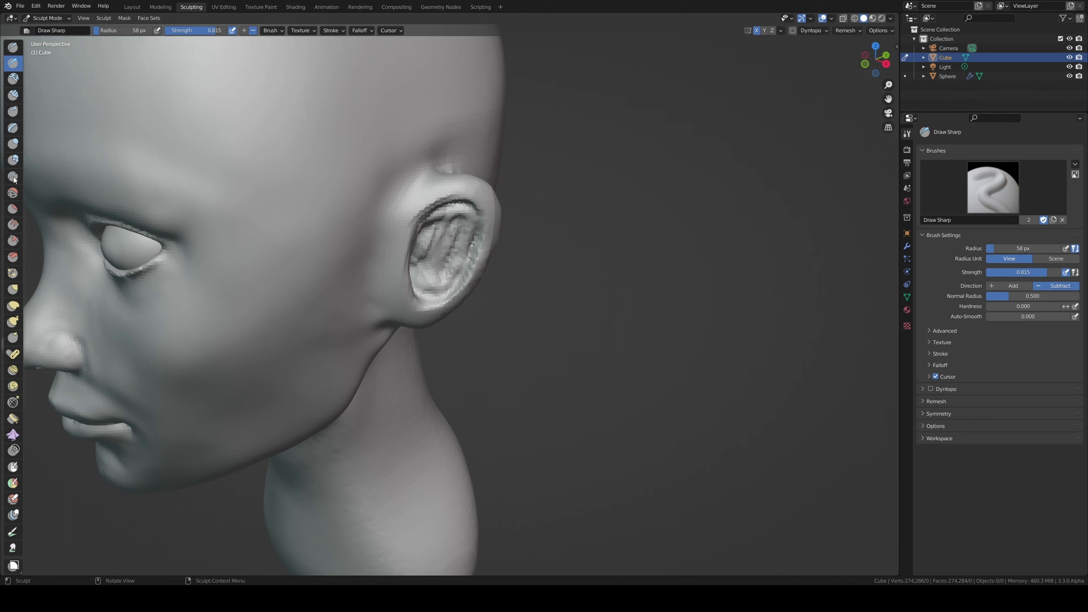
left_click(13, 78)
- With Clay Strips at 50 px, build and smooth a ridge along the ear's front edge
left_click(12, 94)
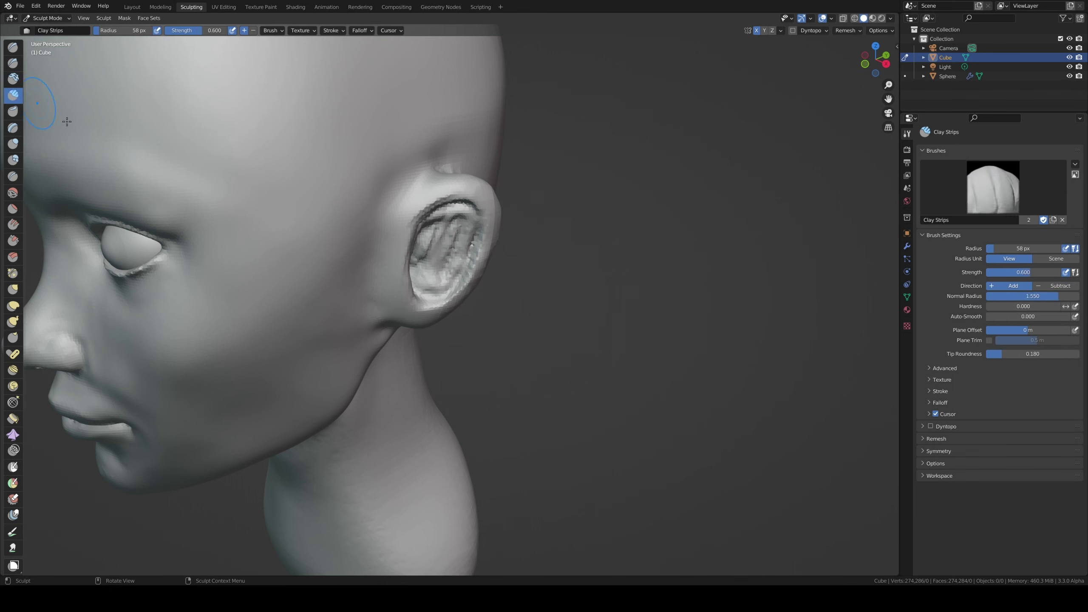
key("f")
left_click(397, 249)
left_click_drag(395, 264, 401, 248)
middle_click_drag(417, 237, 403, 251)
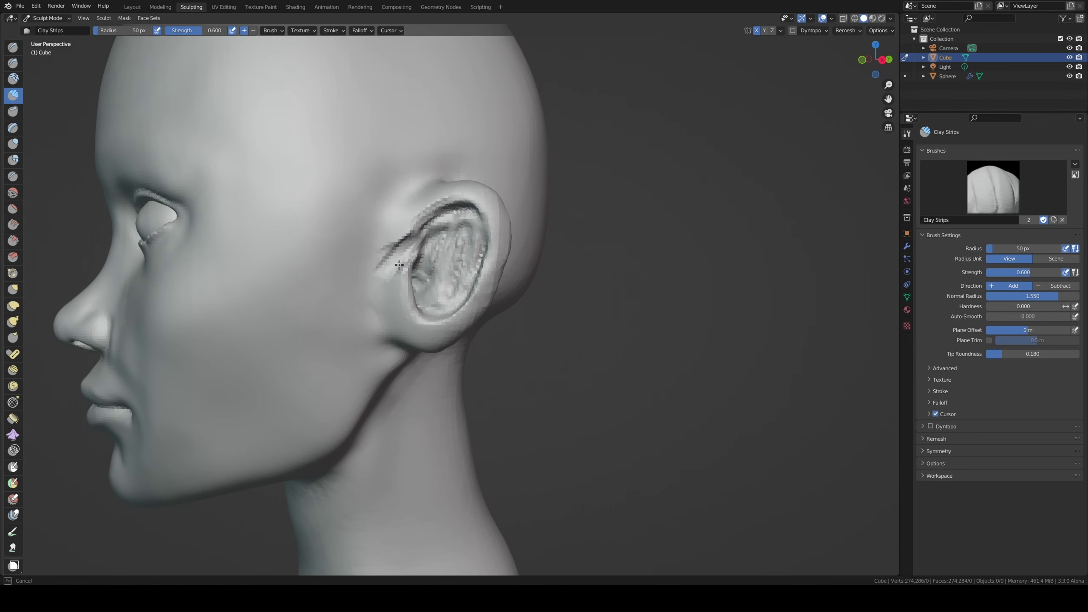
left_click_drag(398, 264, 381, 262, "shift")
- Build up the lower inner ear surface and carve a crease down the inner ear
mouse_move(410, 244)
middle_mouse_down()
mouse_move(479, 216)
mouse_move(464, 225)
middle_mouse_up()
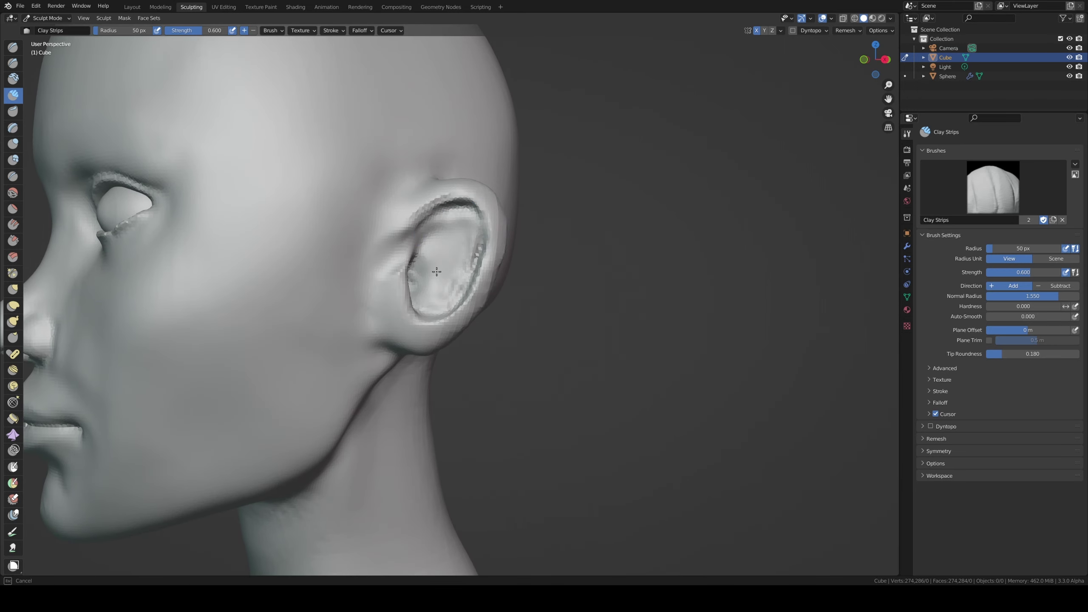
middle_click_drag(477, 250, 437, 299)
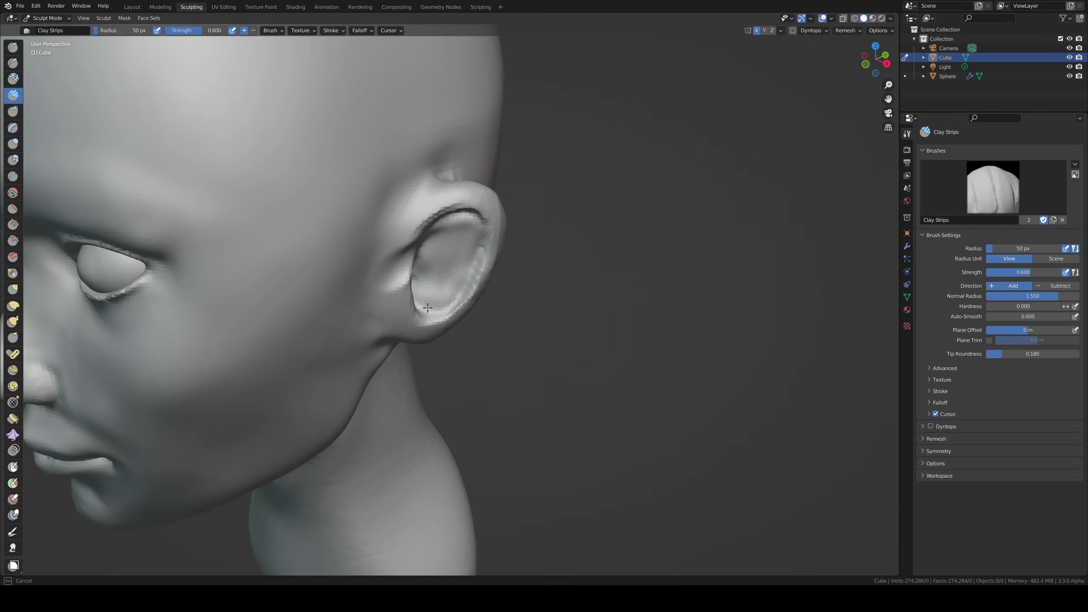
left_click_drag(428, 307, 475, 231)
middle_click_drag(467, 217, 476, 223)
mouse_move(476, 223)
left_mouse_down()
mouse_move(461, 265)
mouse_move(454, 243)
left_mouse_up()
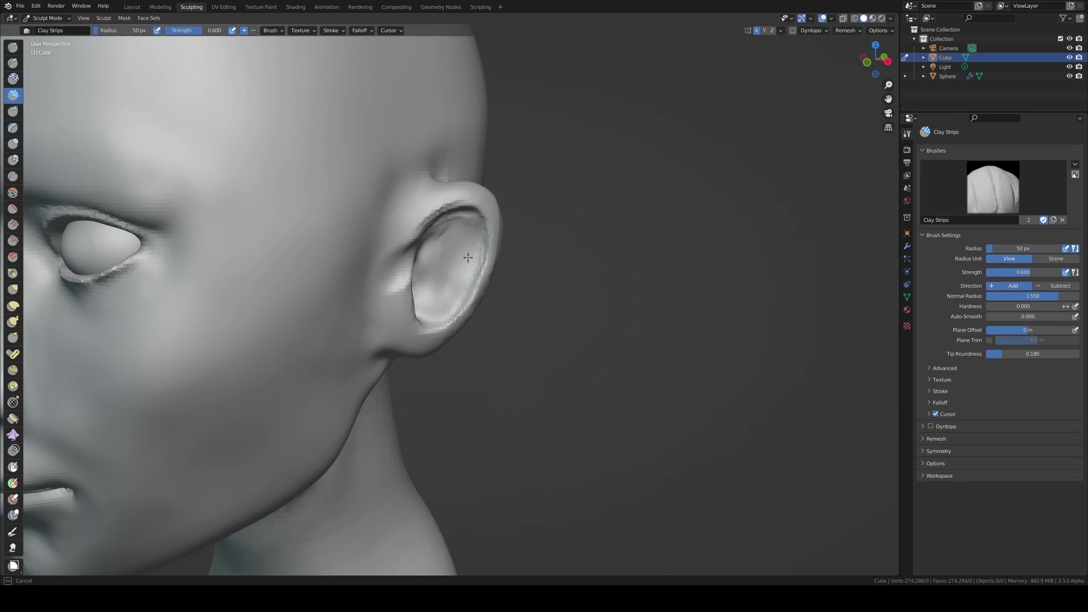
- At 36 px, smooth the inner ear rim and add clay near the ear, ending in front view
key("f")
left_click(478, 237)
left_click_drag(454, 206, 460, 309, "shift")
middle_click_drag(385, 262, 328, 241)
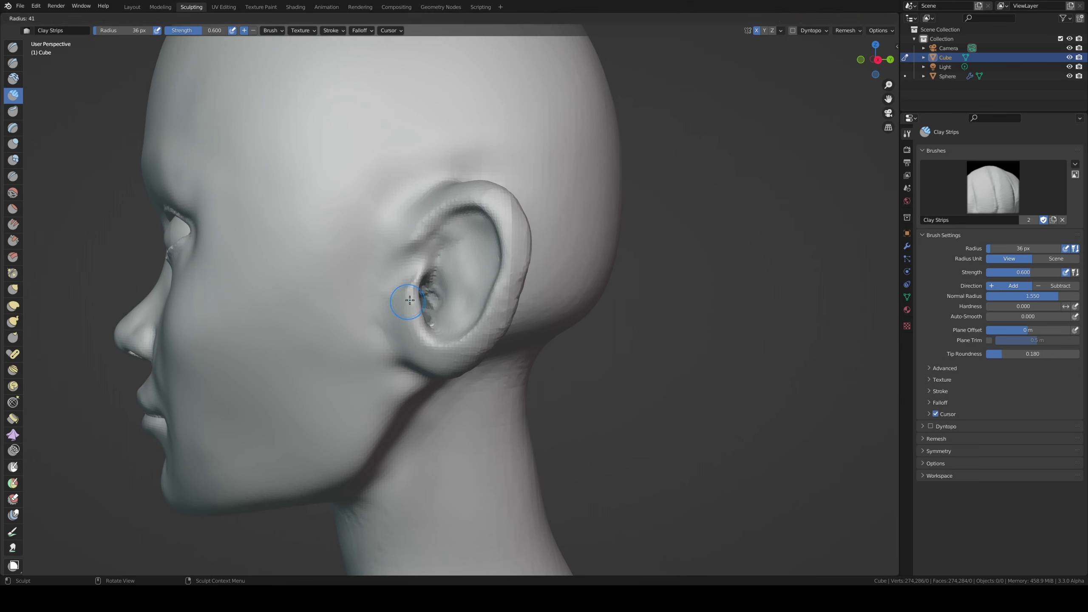
mouse_move(400, 302)
left_mouse_down()
mouse_move(415, 276)
mouse_move(399, 289)
left_mouse_up()
middle_click_drag(419, 292, 386, 248)
key("KP_1")
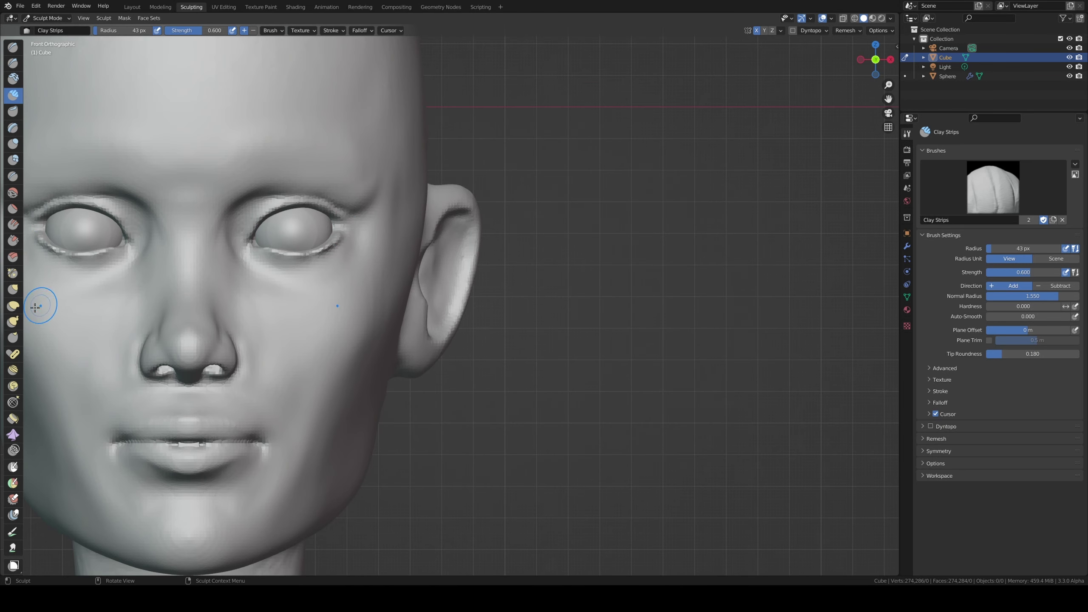
key("g")
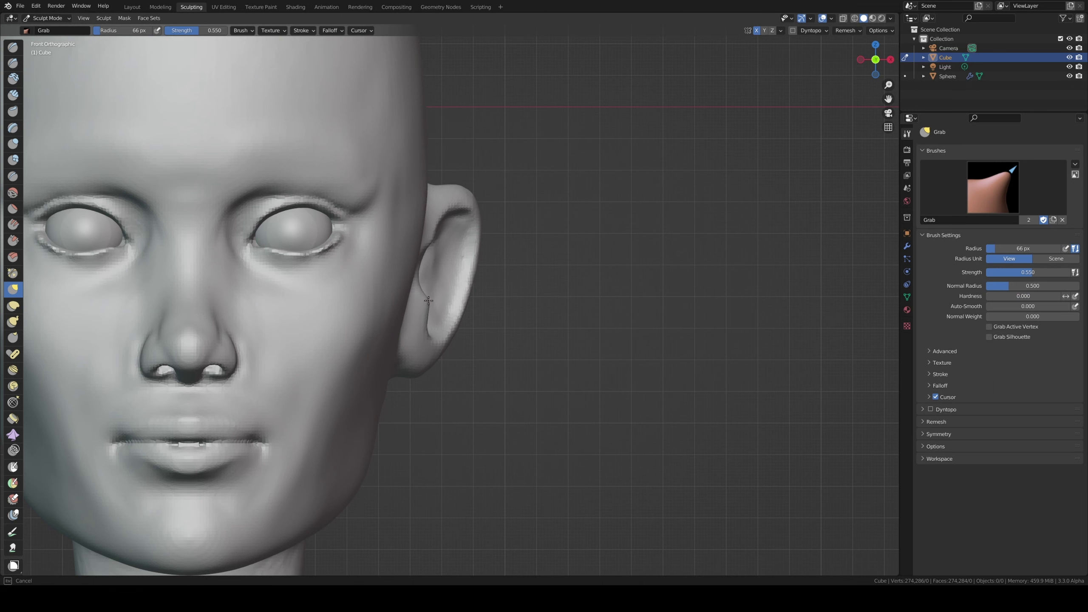
- Grab-reshape the ear, then add diagonal Clay Strips ridges in the upper ear bowl
middle_click_drag(430, 307, 432, 297)
left_click_drag(433, 297, 441, 305)
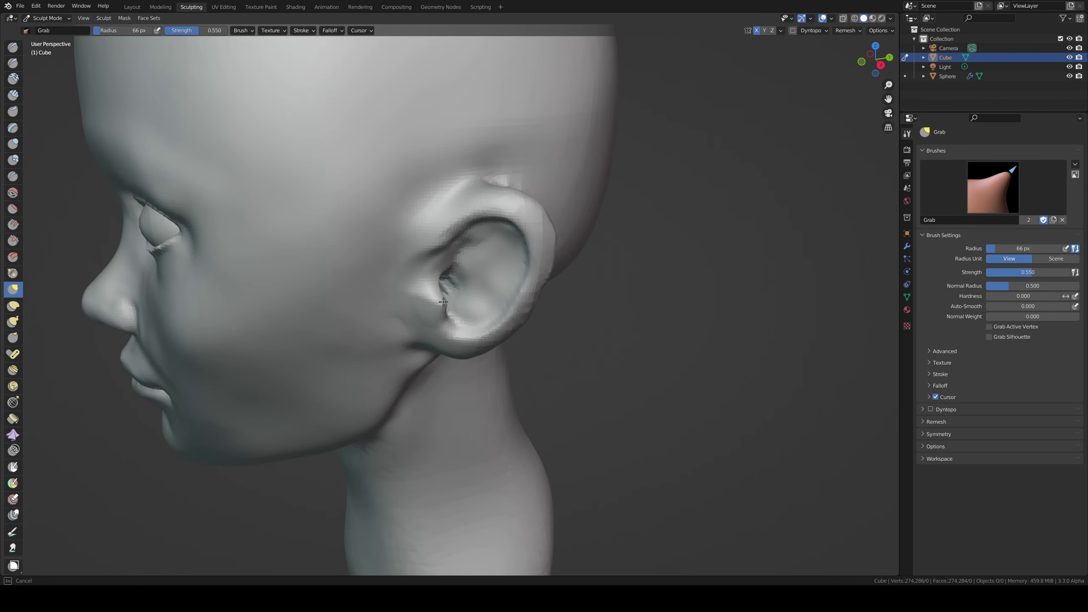
mouse_move(441, 305)
middle_mouse_down()
mouse_move(386, 273)
mouse_move(400, 293)
mouse_move(469, 275)
mouse_move(450, 273)
middle_mouse_up()
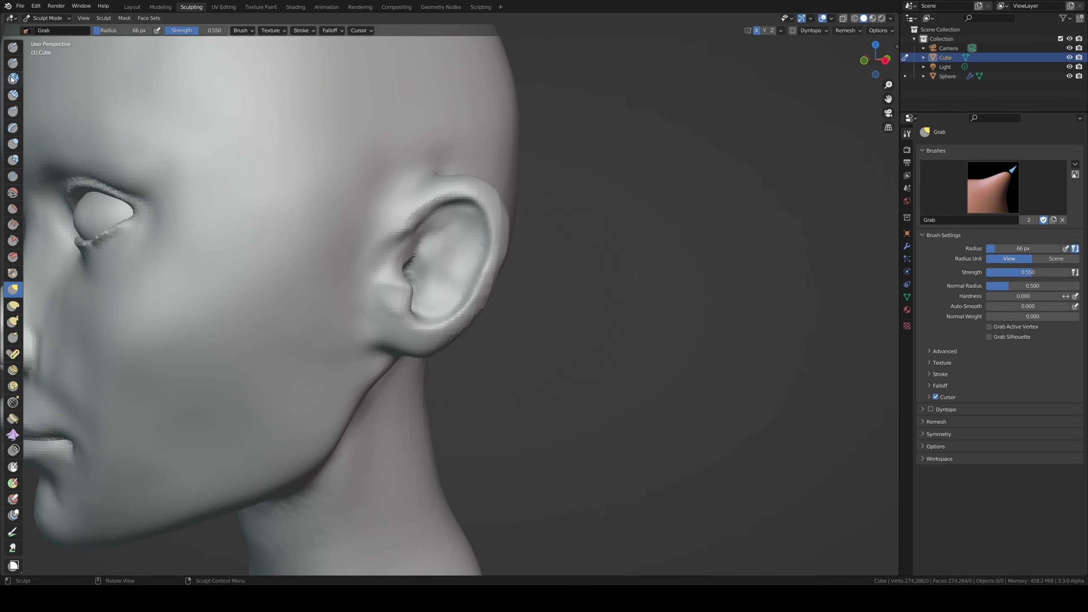
left_click(14, 84)
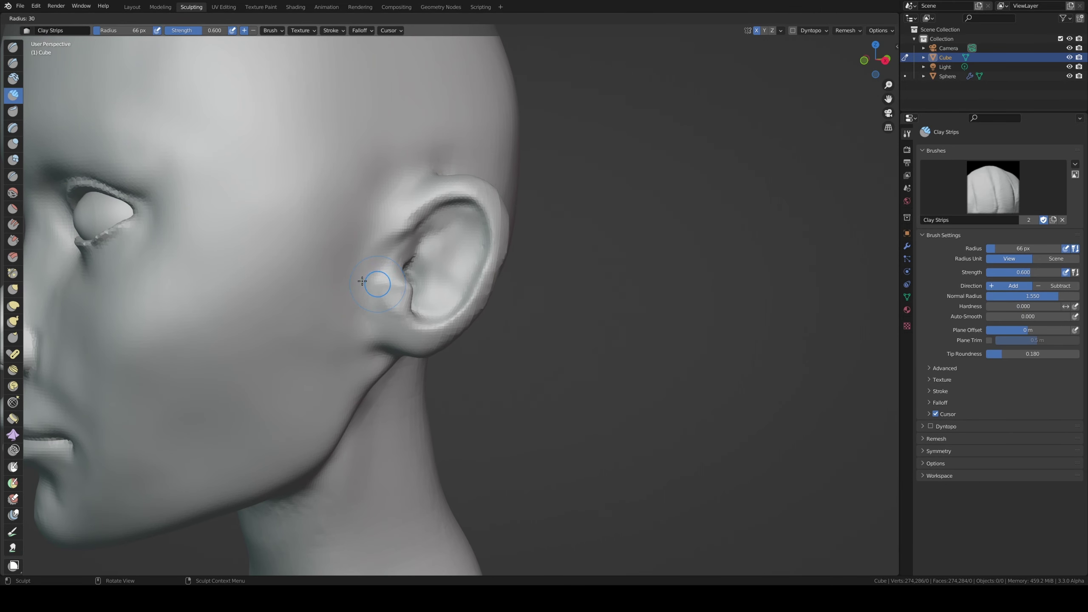
mouse_move(434, 313)
left_mouse_down()
mouse_move(439, 294)
mouse_move(426, 322)
mouse_move(446, 282)
left_mouse_up()
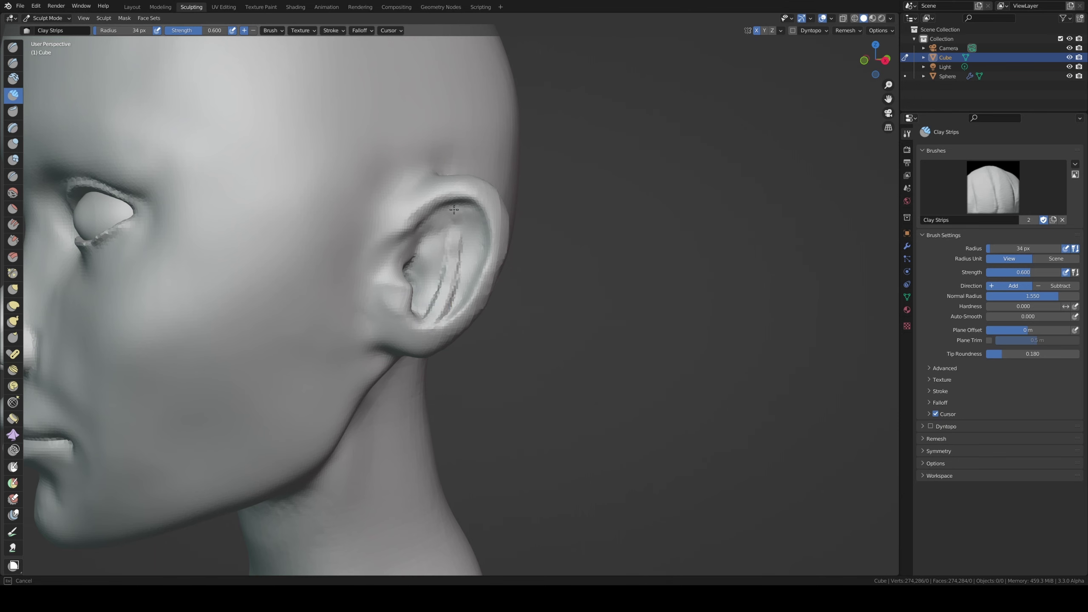
mouse_move(456, 254)
left_mouse_down()
mouse_move(459, 214)
mouse_move(453, 276)
left_mouse_up()
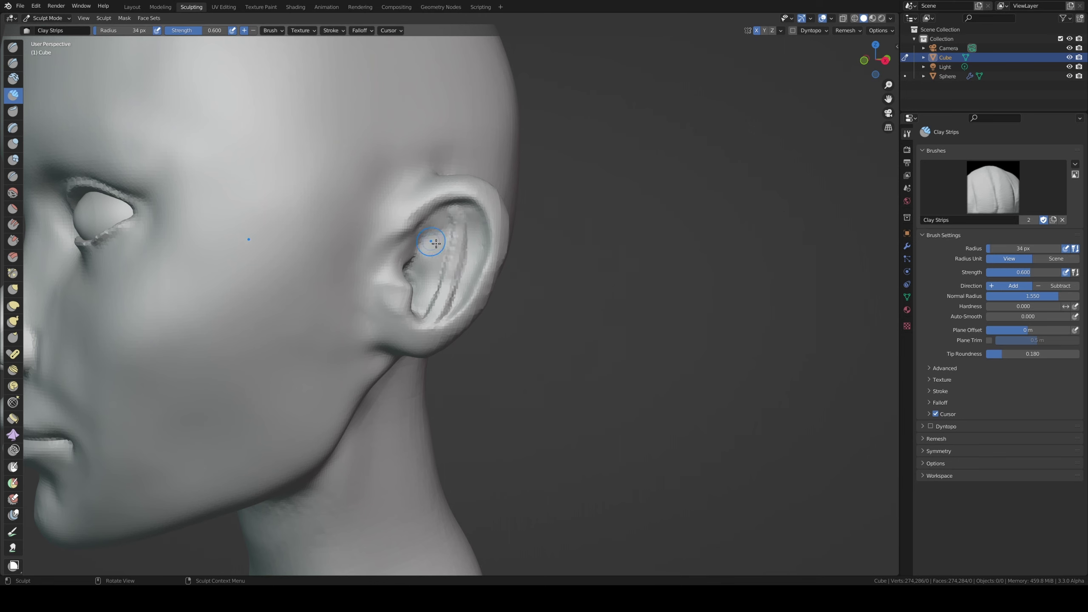
left_click_drag(438, 225, 449, 255)
- Run clay strips down the ear bowl and rework its crease
middle_click_drag(449, 255, 413, 276)
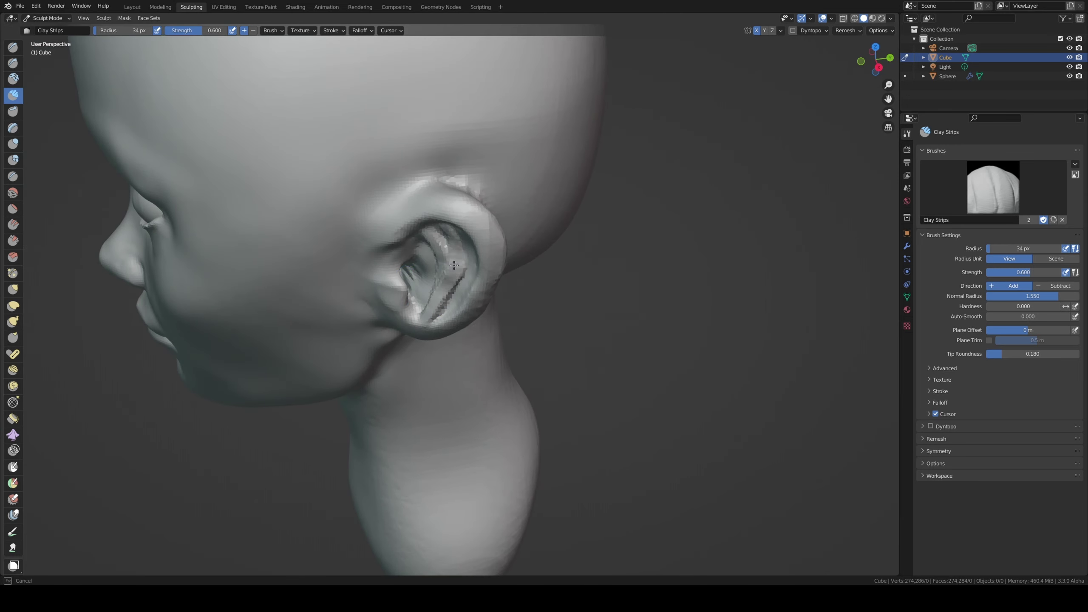
middle_click_drag(455, 234, 429, 280)
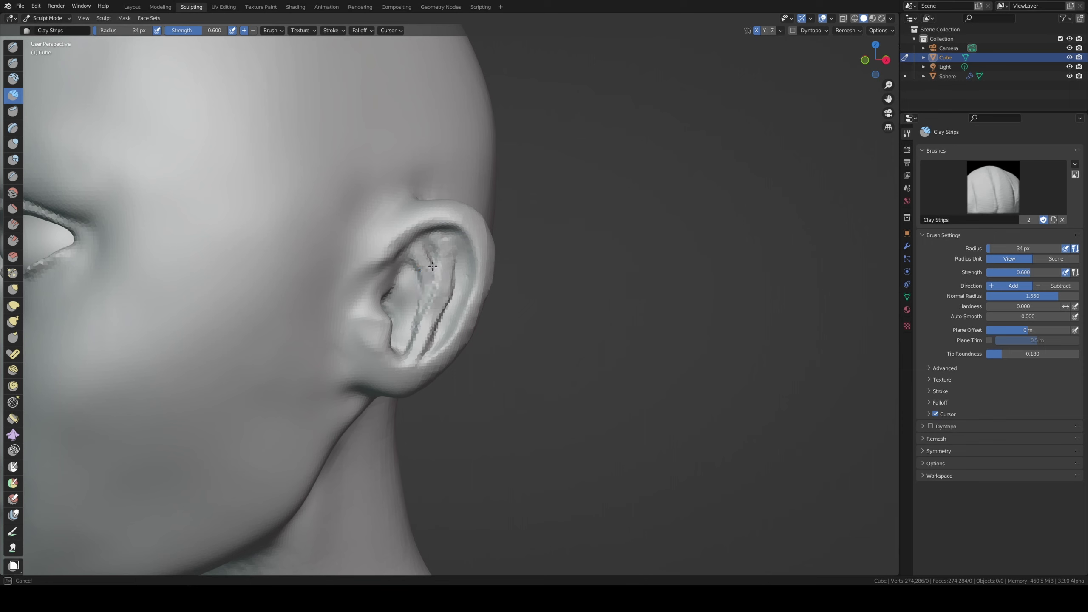
left_click_drag(420, 262, 421, 330)
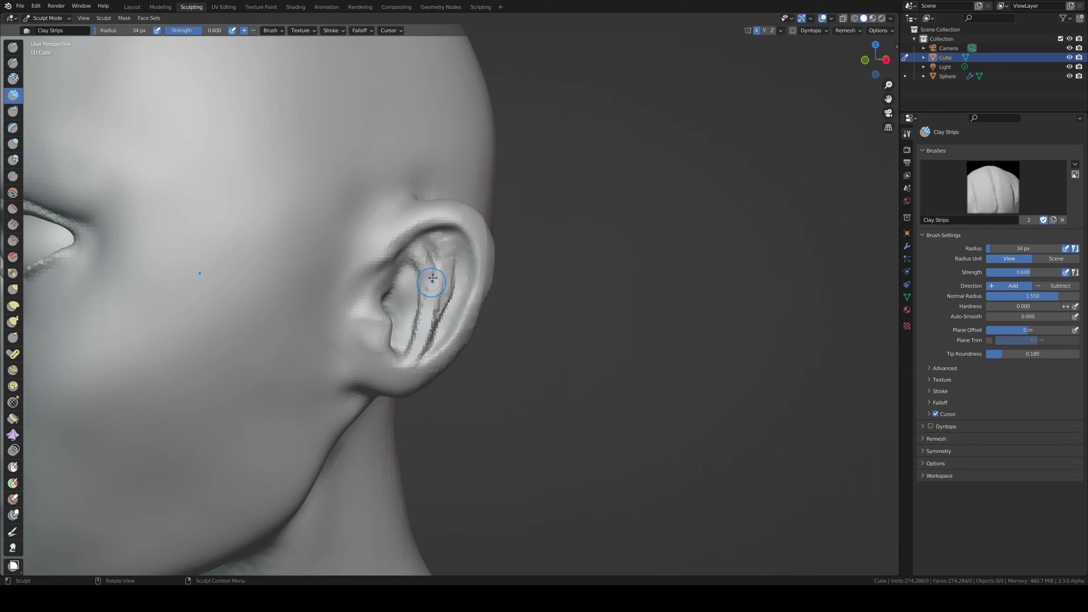
left_click_drag(426, 283, 420, 349)
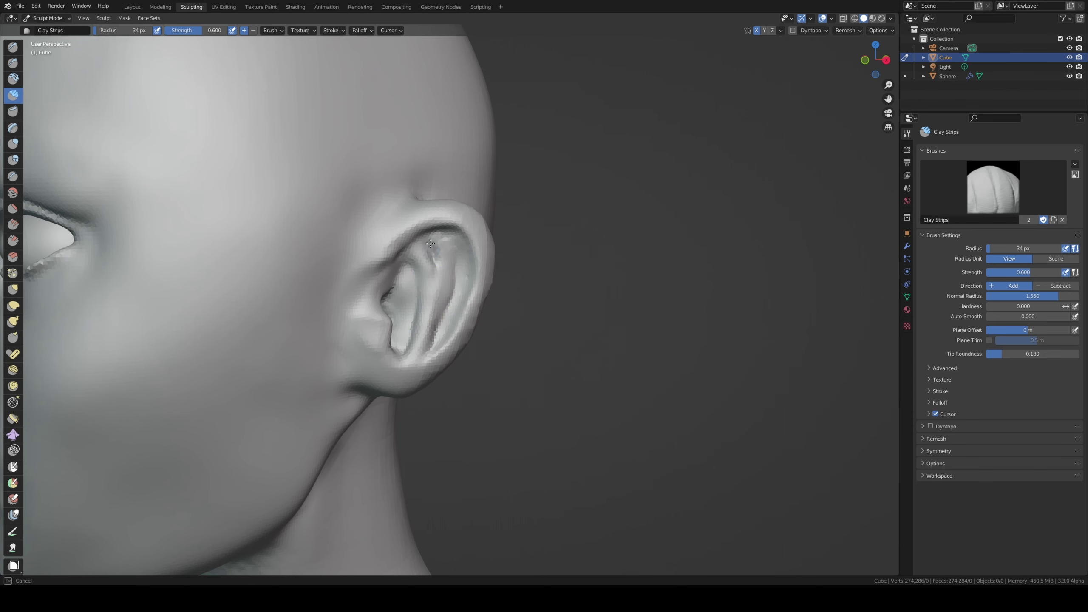
middle_click_drag(410, 301, 390, 289)
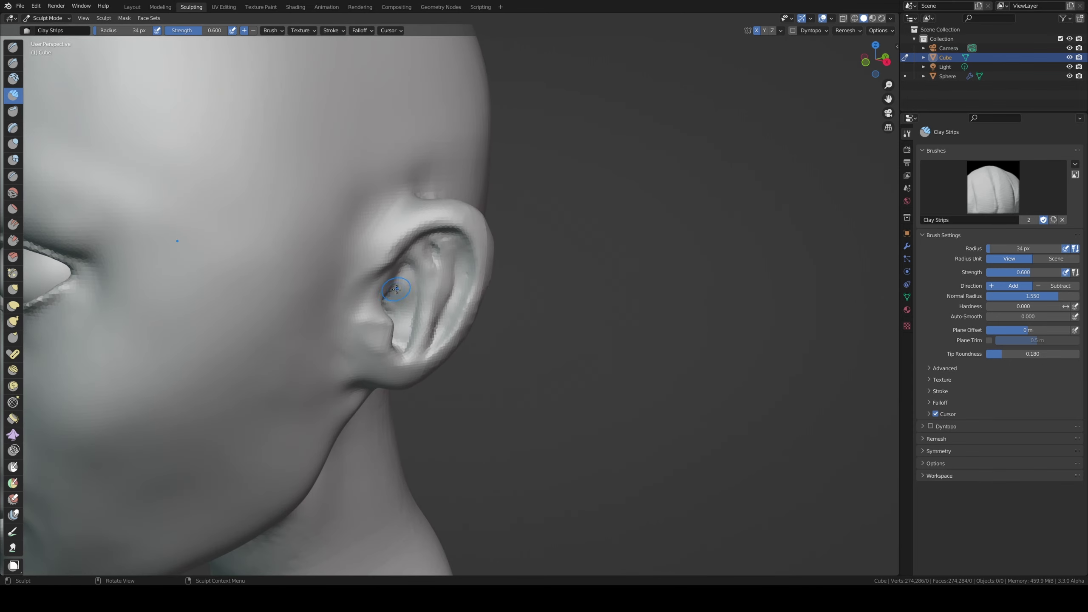
- Pull the inner ear ridge downward with Grab, then set a 99 px brush in front view
left_click(12, 290)
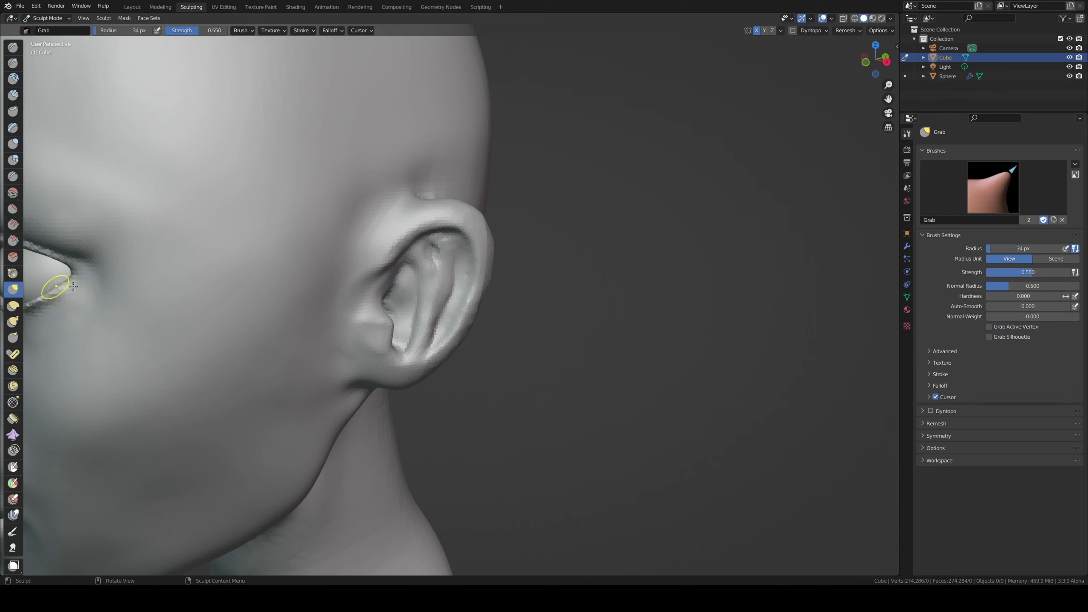
mouse_move(436, 289)
left_mouse_down()
mouse_move(436, 306)
mouse_move(436, 272)
left_mouse_up()
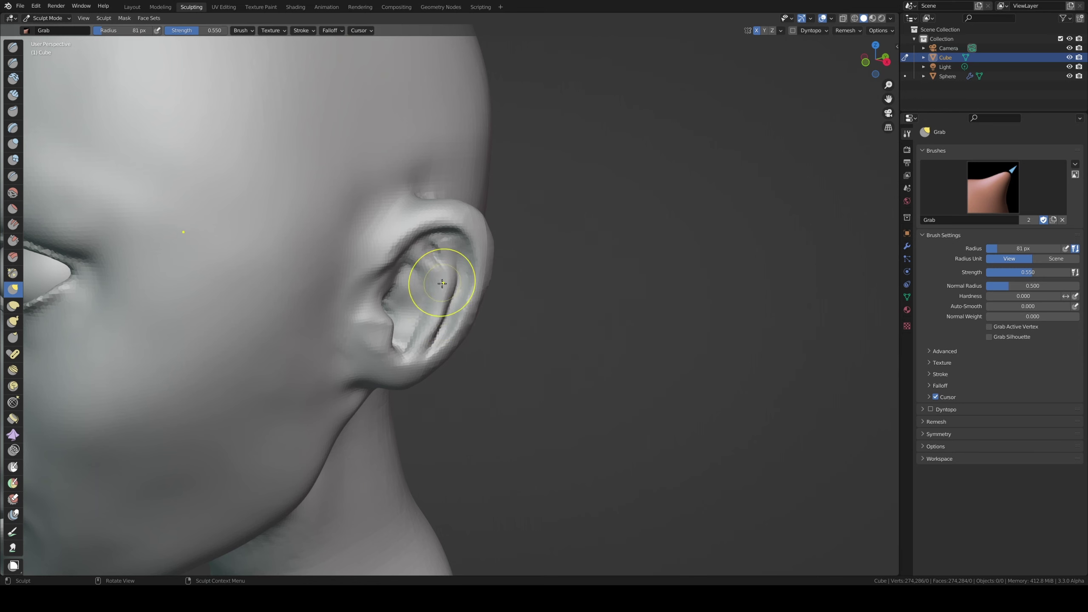
mouse_move(428, 325)
middle_mouse_down()
mouse_move(493, 284)
mouse_move(458, 308)
middle_mouse_up()
scroll(504, 281, "down", 8)
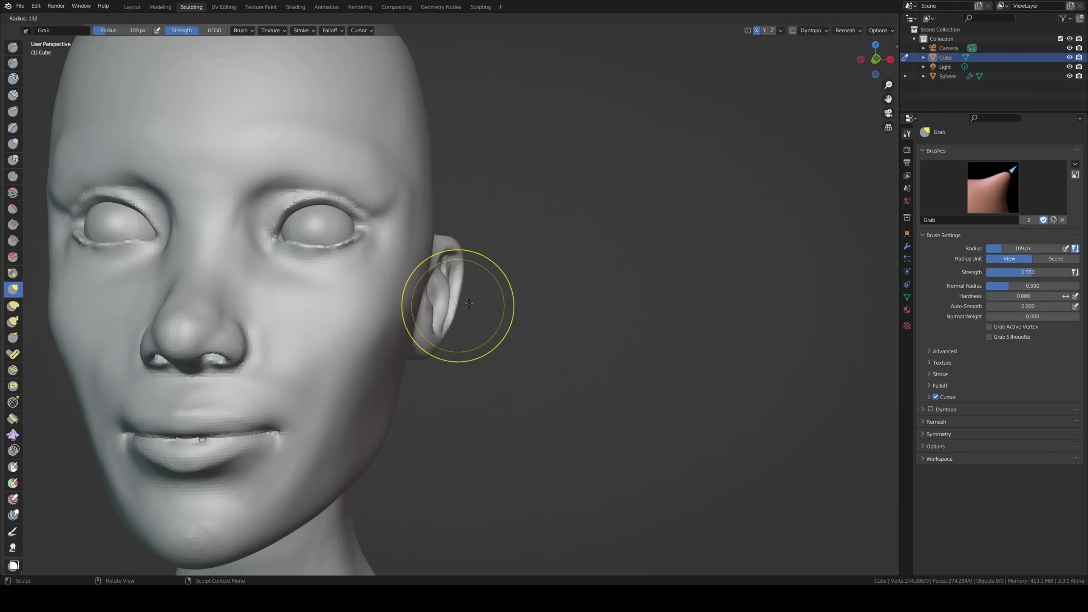
key("f")
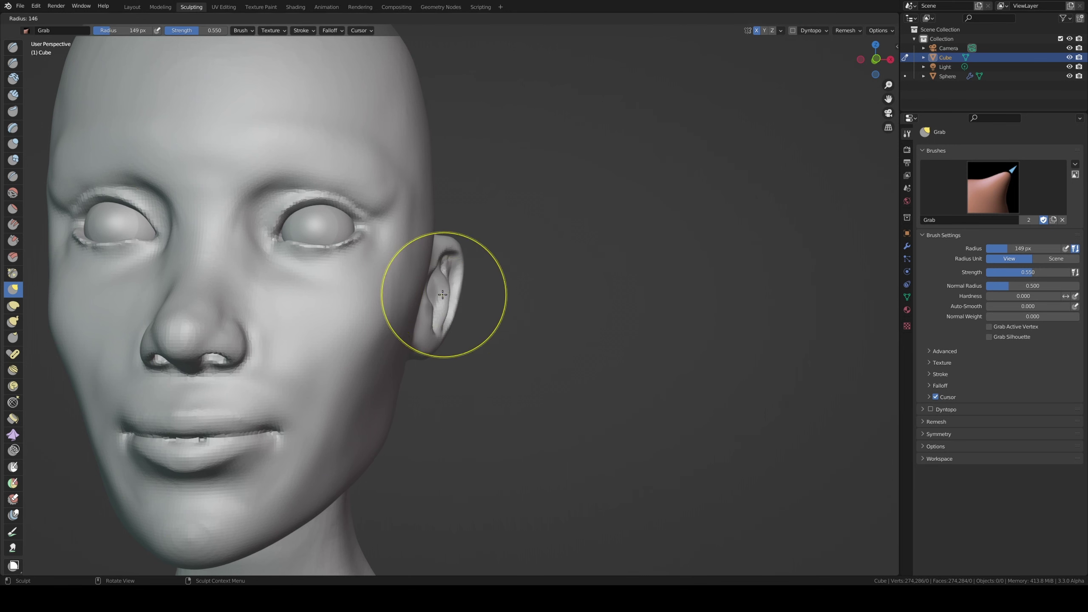
left_click(423, 299)
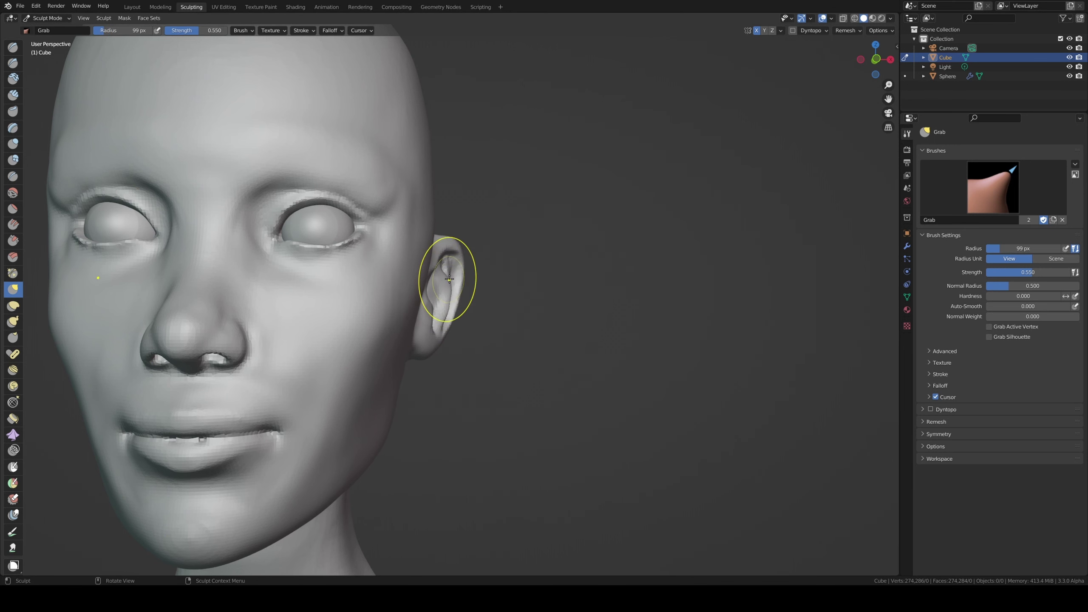
scroll(452, 251, "down", 5)
key("KP_1")
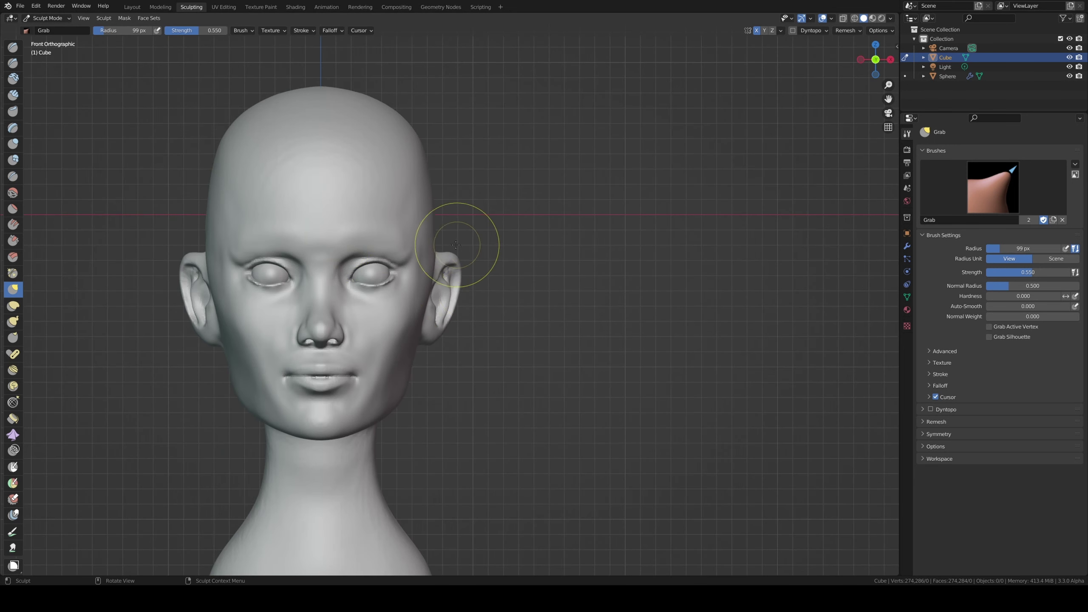
- Lift both ears slightly with a 155 px Grab brush, then shrink it to 122 px
key("f")
left_click(453, 257)
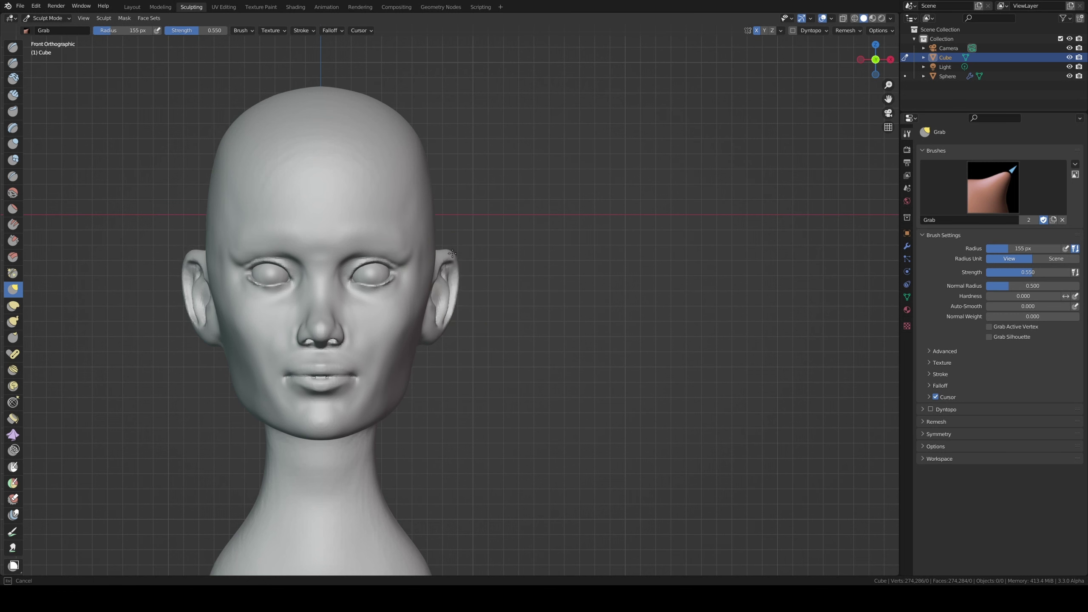
mouse_move(461, 316)
left_mouse_down()
mouse_move(452, 305)
mouse_move(449, 327)
mouse_move(432, 339)
left_mouse_up()
key("f")
left_click(429, 337)
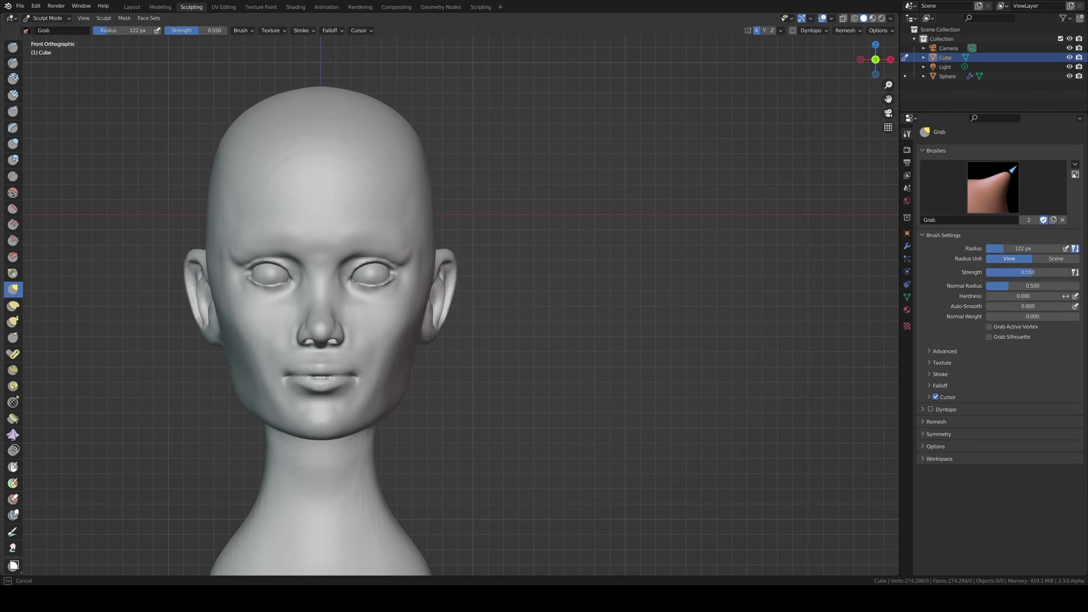
middle_click_drag(432, 328, 364, 340)
scroll(364, 341, "up", 3)
mouse_move(425, 303)
middle_mouse_down()
mouse_move(406, 272)
mouse_move(257, 274)
middle_mouse_up()
- Cut a sharp crease on the ear with Draw Sharp at 103 px, then return to front view
left_click(13, 62)
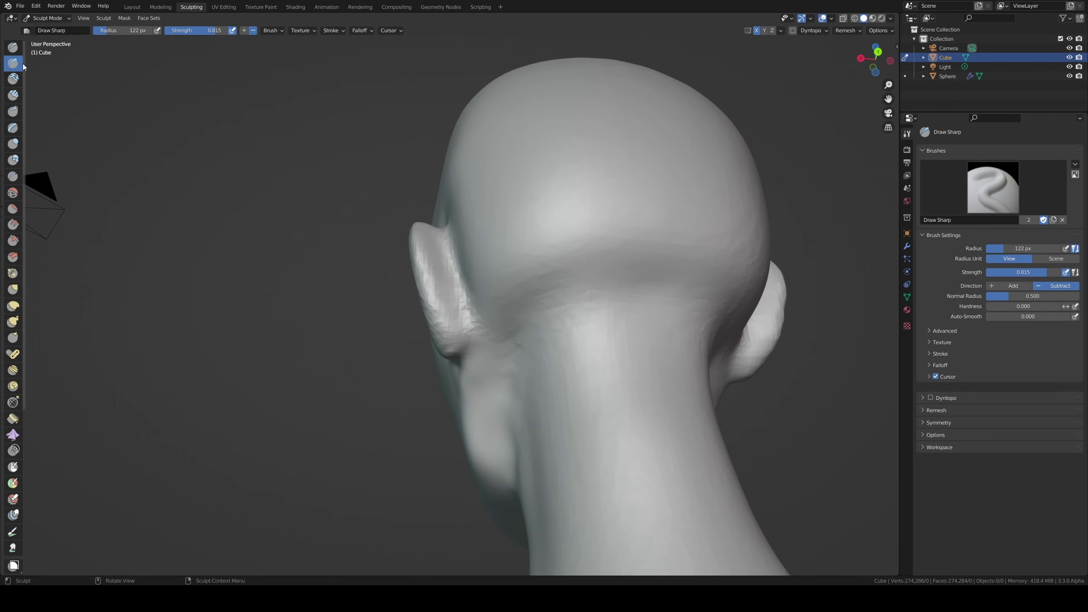
key("f")
left_click(461, 341)
left_click_drag(469, 302, 471, 362)
mouse_move(472, 363)
middle_mouse_down()
mouse_move(533, 268)
mouse_move(398, 339)
middle_mouse_up()
mouse_move(413, 300)
middle_mouse_down()
mouse_move(411, 331)
mouse_move(390, 342)
mouse_move(391, 317)
mouse_move(360, 287)
mouse_move(351, 337)
middle_mouse_up()
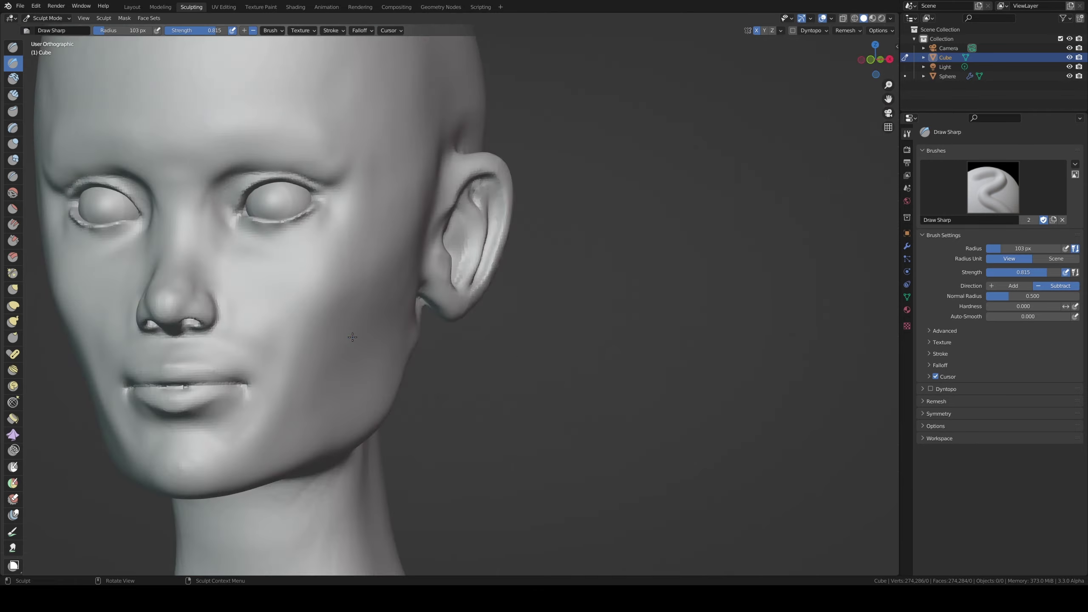
key("KP_1")
scroll(343, 266, "down", 2)
scroll(295, 303, "down", 1)
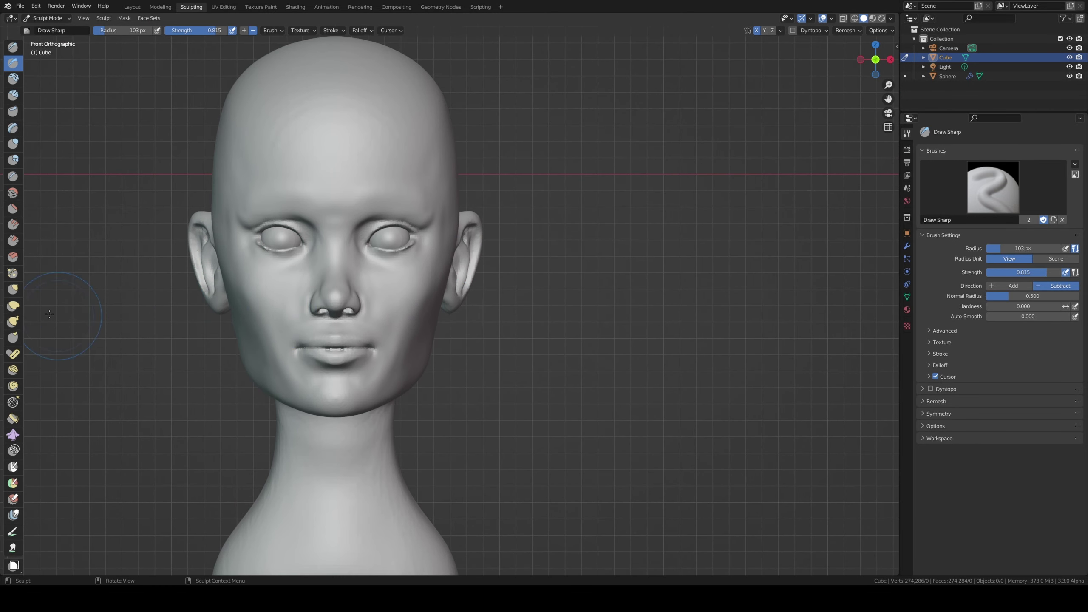
left_click(12, 290)
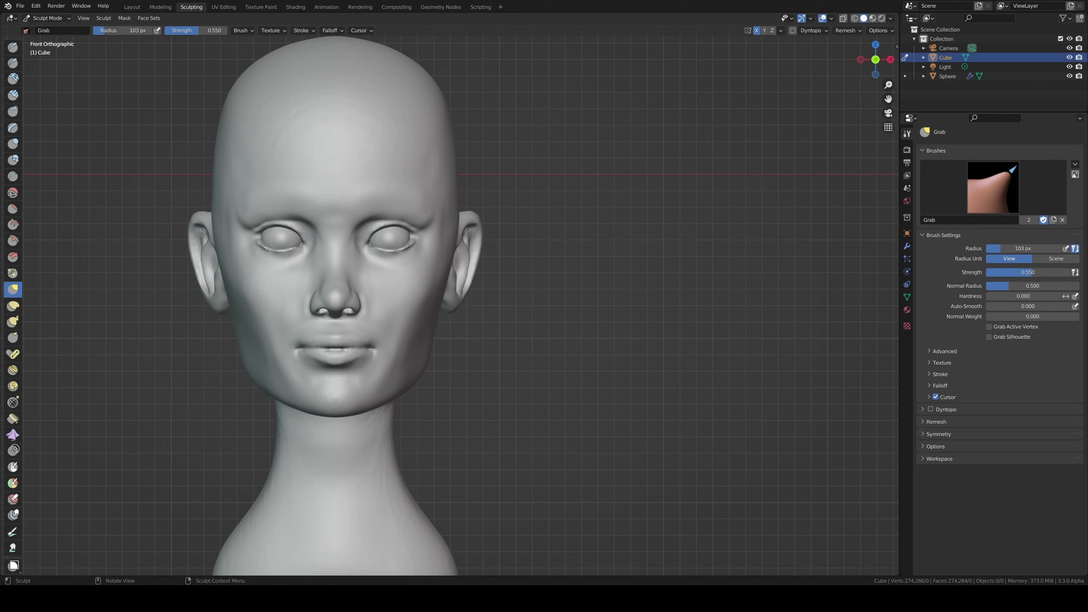
- Reshape both earlobes with a larger Grab brush, then pull the right jaw with a smaller one
key("f")
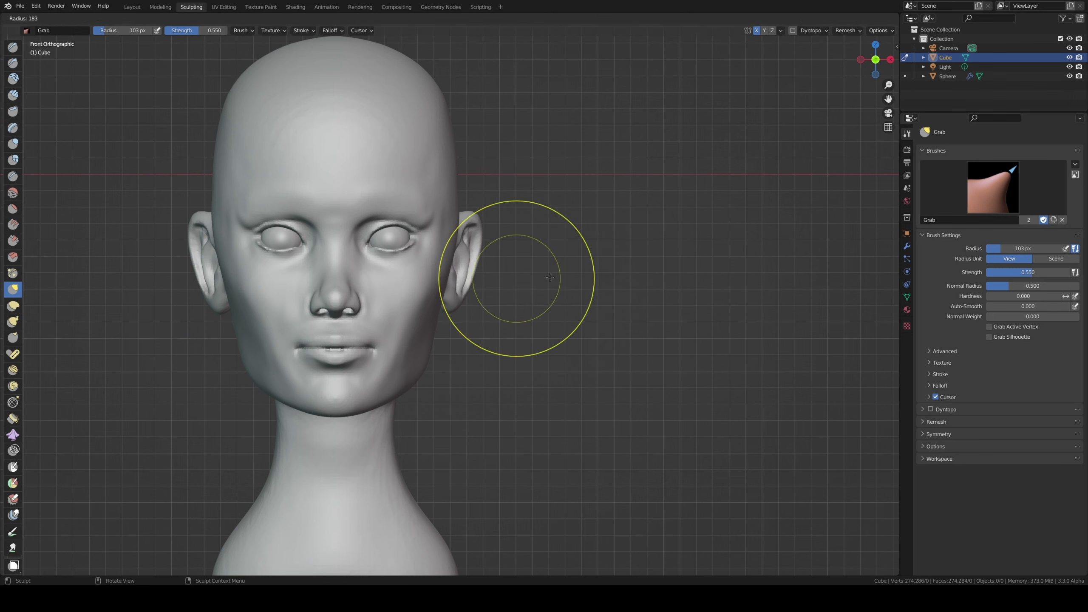
left_click(475, 285)
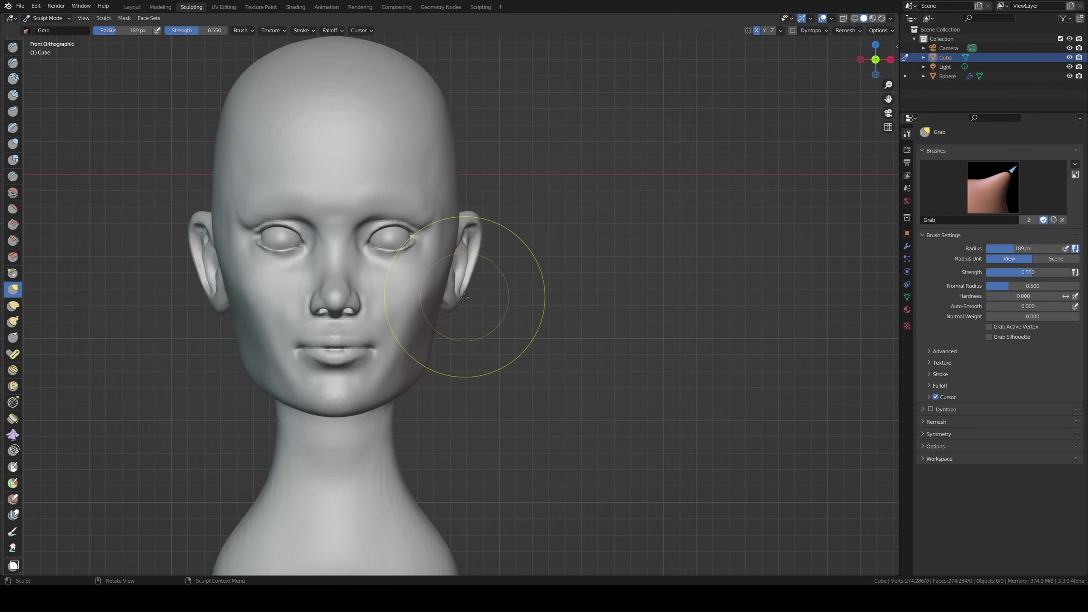
mouse_move(454, 297)
left_mouse_down()
mouse_move(488, 236)
mouse_move(479, 220)
mouse_move(452, 287)
mouse_move(475, 244)
left_mouse_up()
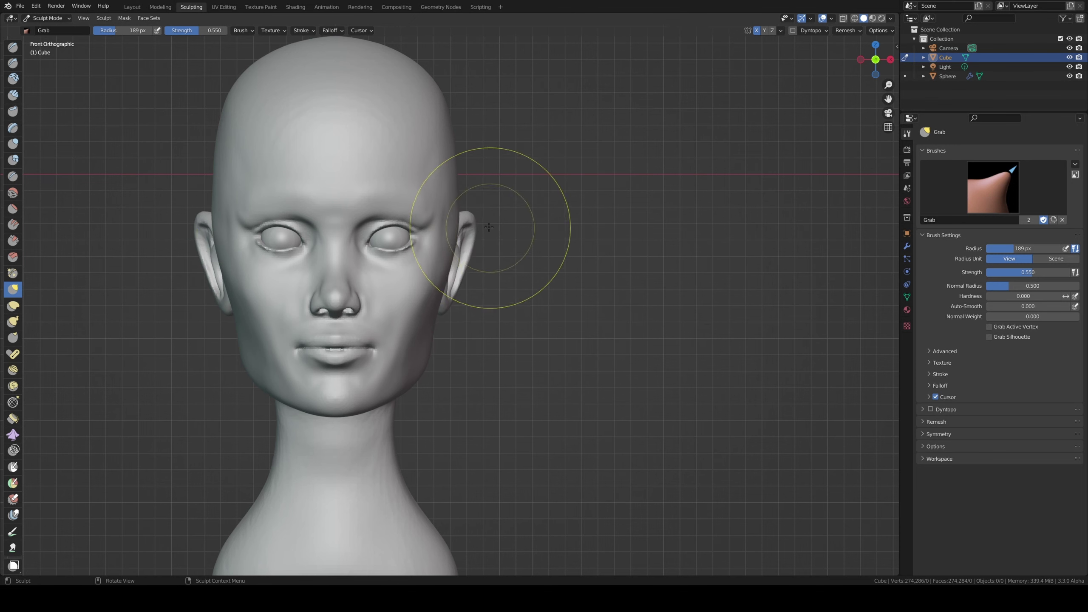
key("f")
left_click(459, 225)
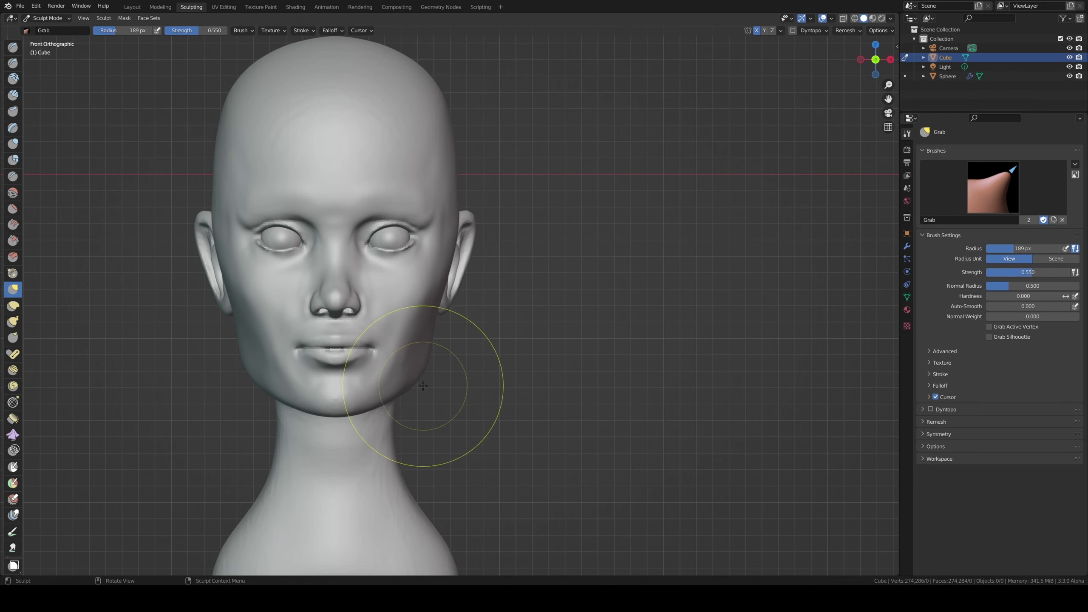
left_click_drag(420, 373, 437, 360)
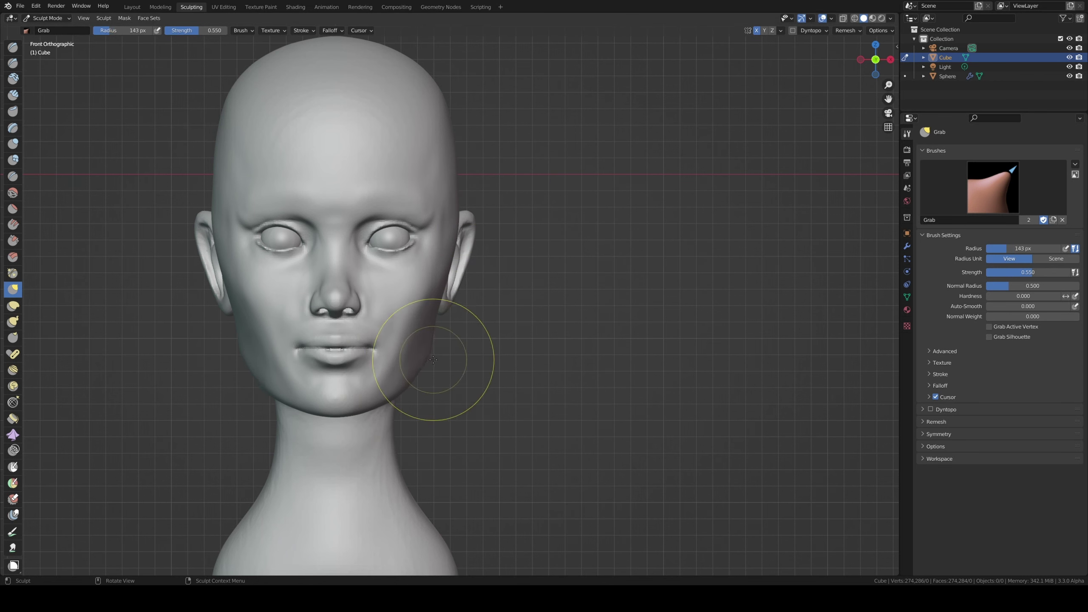
- Resize the brush, pull the chin downward and reshape the right jawline
key("f")
left_click(416, 383)
key("f")
left_click(408, 418)
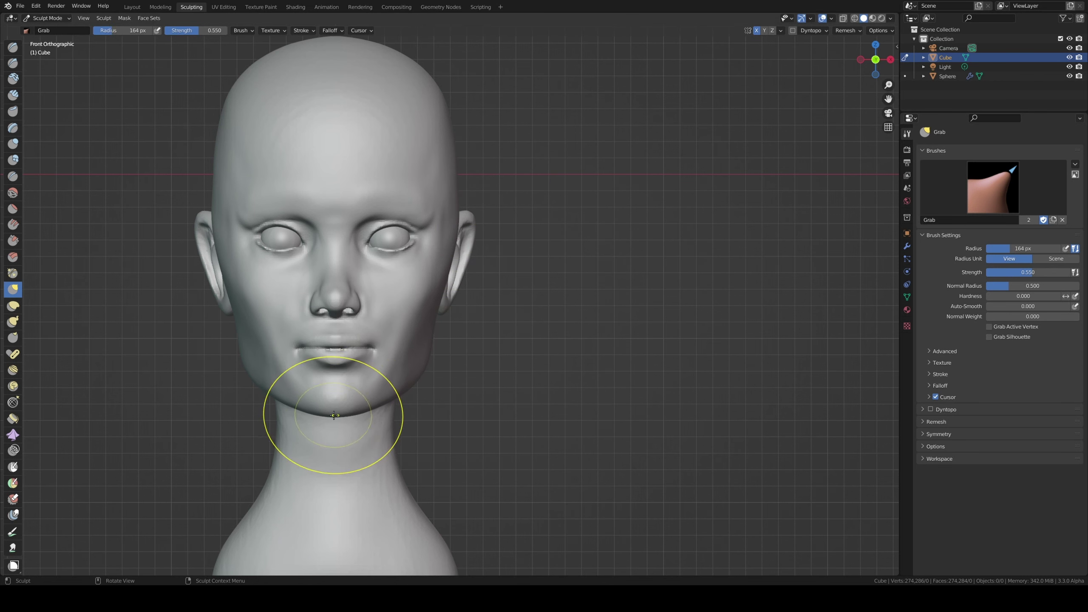
left_click_drag(331, 416, 332, 423)
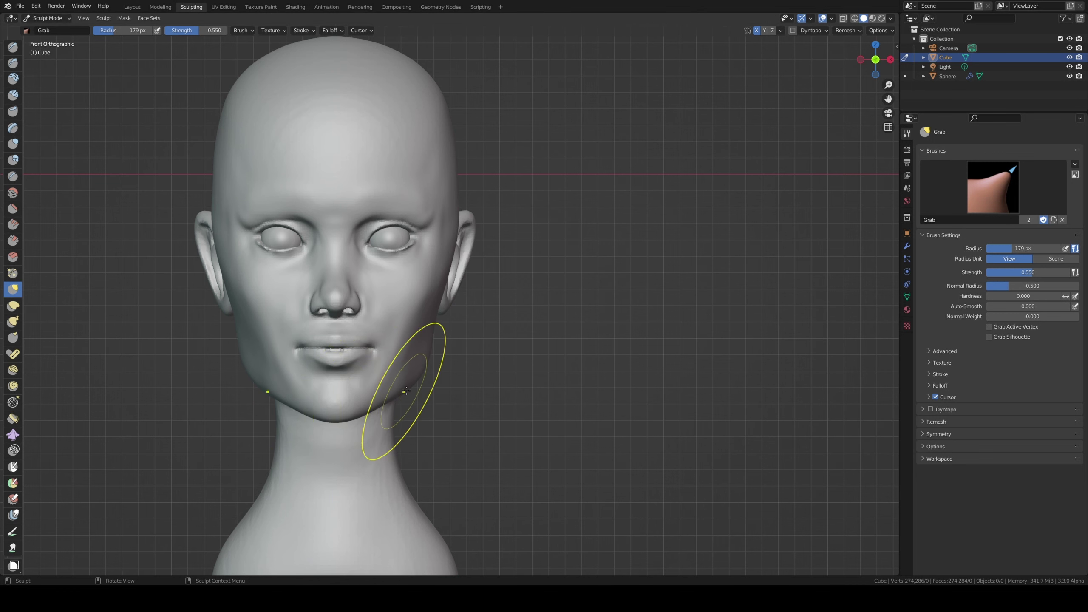
left_click_drag(403, 393, 450, 353)
- Pull the cheek into shape, then shrink the brush for ear work
mouse_move(437, 359)
middle_mouse_down()
mouse_move(375, 381)
mouse_move(368, 360)
middle_mouse_up()
mouse_move(377, 334)
left_mouse_down()
mouse_move(391, 345)
mouse_move(414, 329)
left_mouse_up()
mouse_move(414, 329)
middle_mouse_down()
mouse_move(483, 290)
mouse_move(302, 284)
mouse_move(341, 312)
middle_mouse_up()
key("f")
left_click(454, 303)
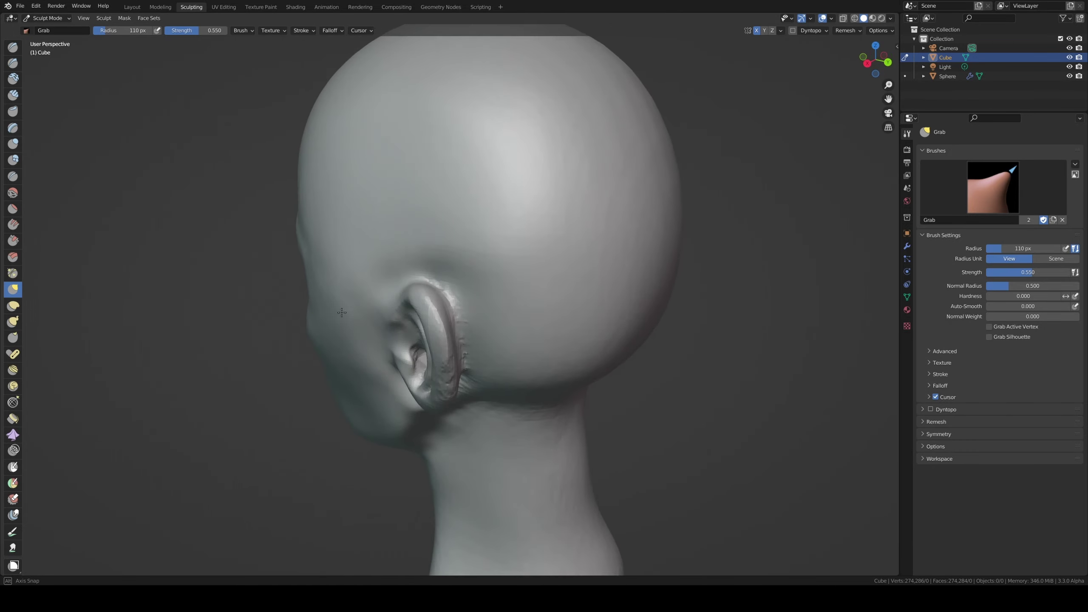
- Orbit the head to inspect the ears from above, front three-quarter and side profile
middle_click_drag(437, 315, 443, 354)
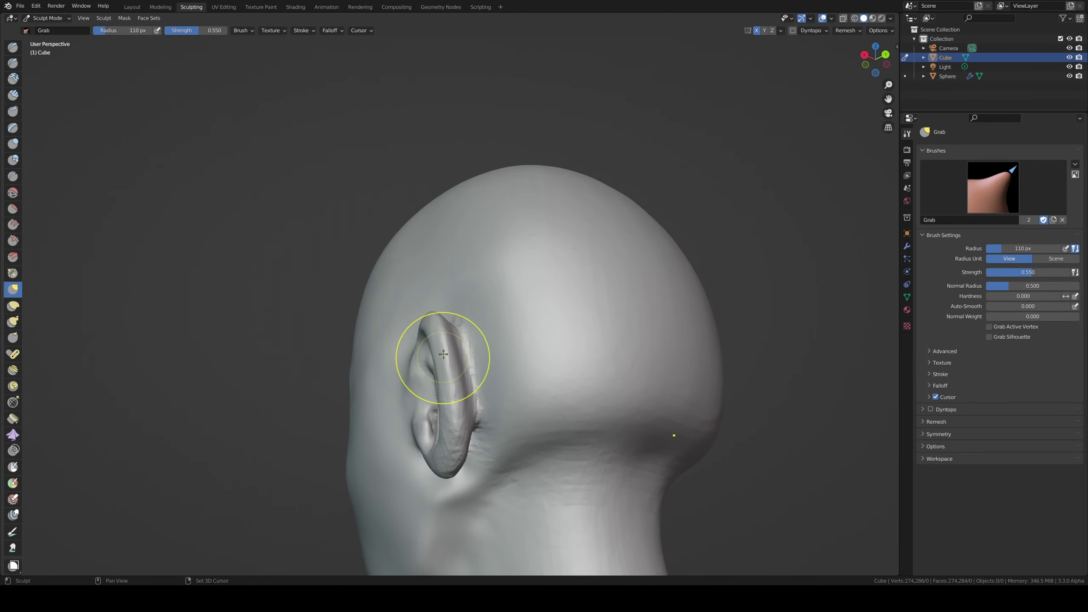
middle_click_drag(444, 462, 576, 389)
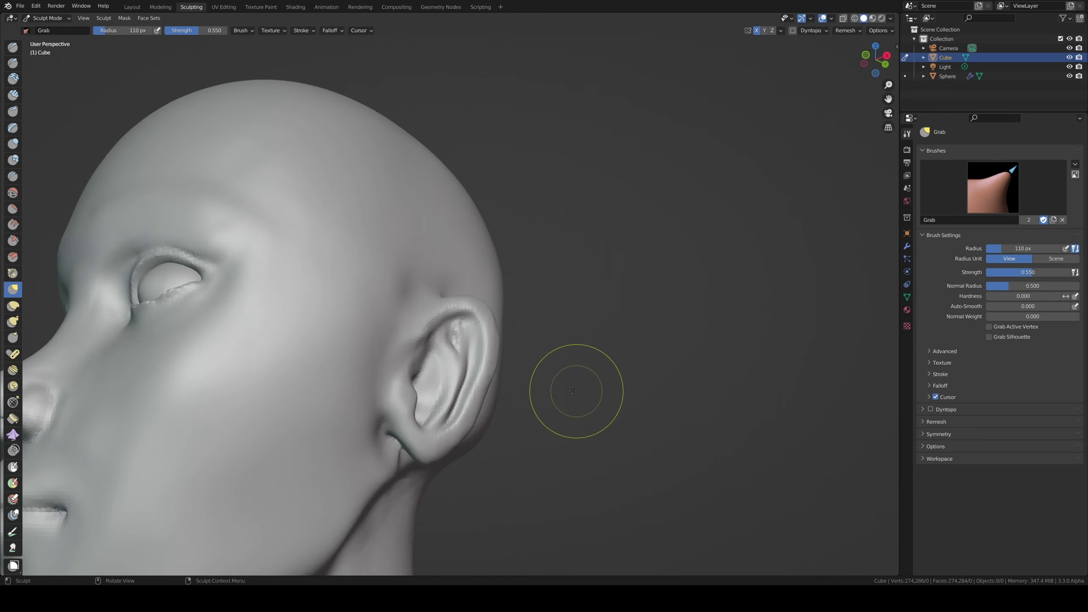
middle_click_drag(438, 369, 315, 341)
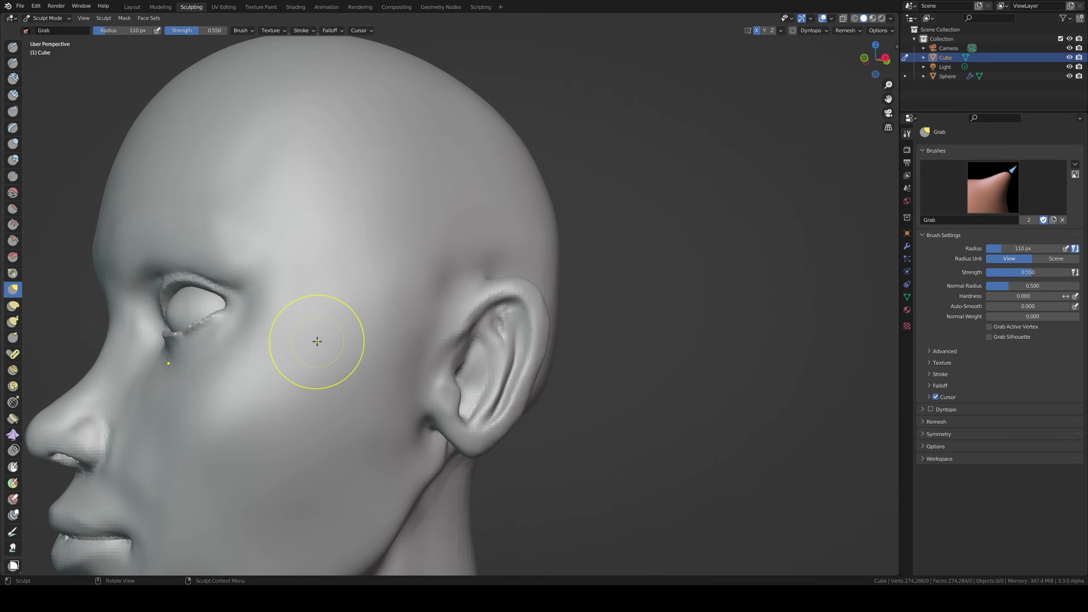
- Switch to Clay Strips and shrink the radius to about 31 px for ear detail
left_click(13, 95)
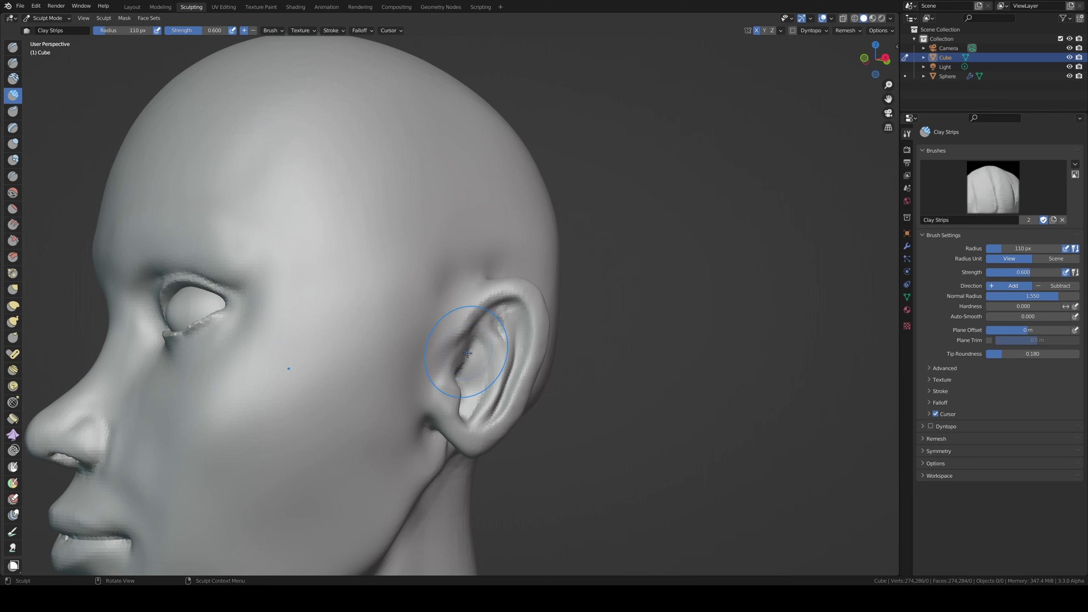
key("f")
left_click(466, 367)
key("f")
left_click(452, 363)
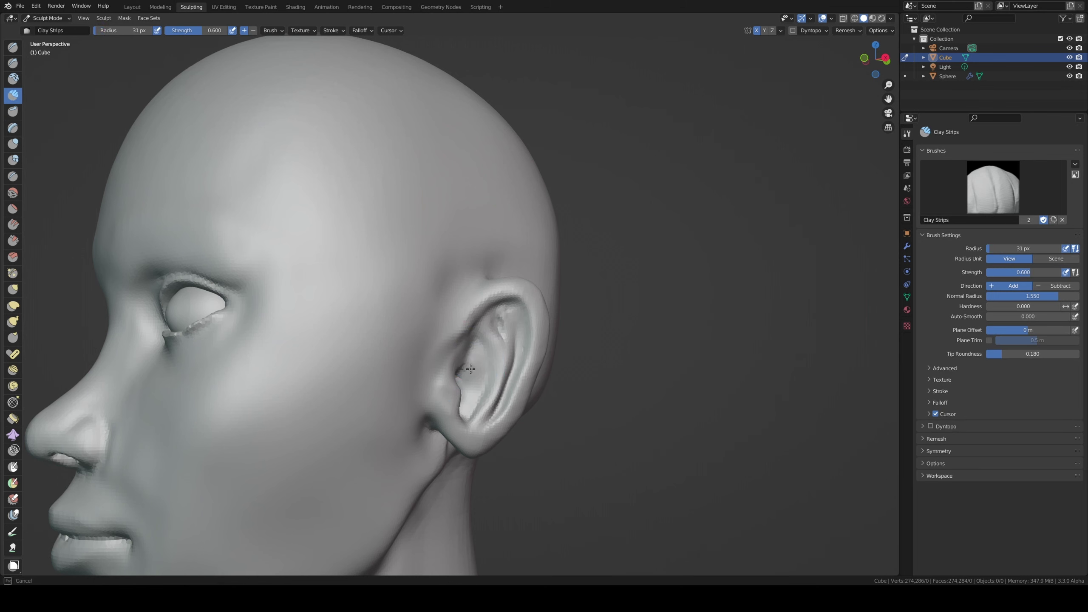
- Snap to the right side view and orbit out to see the whole head and neck
middle_click_drag(466, 361, 479, 362)
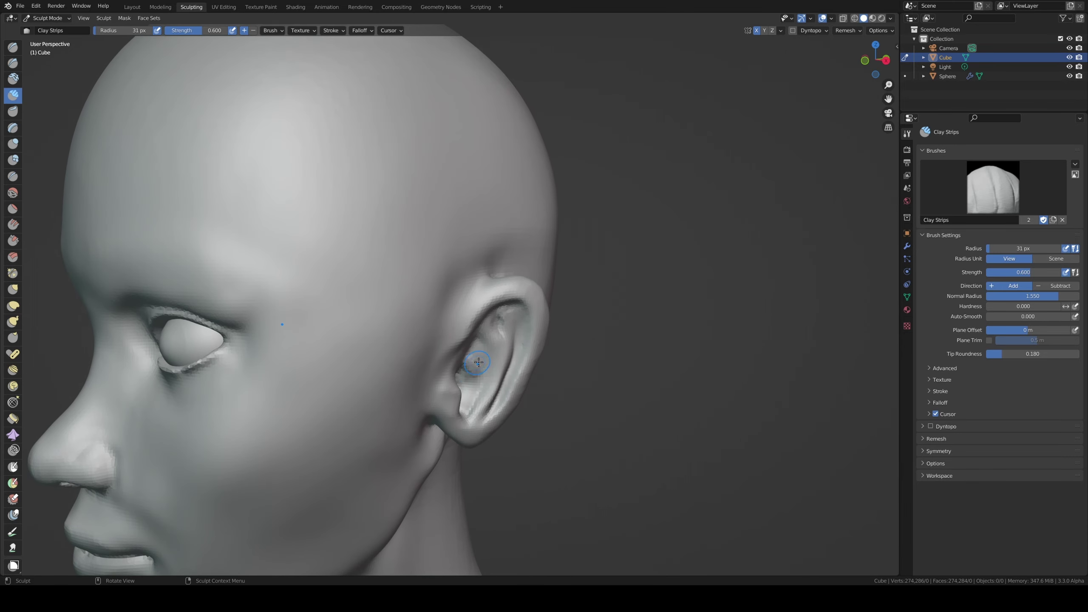
key("KP_3")
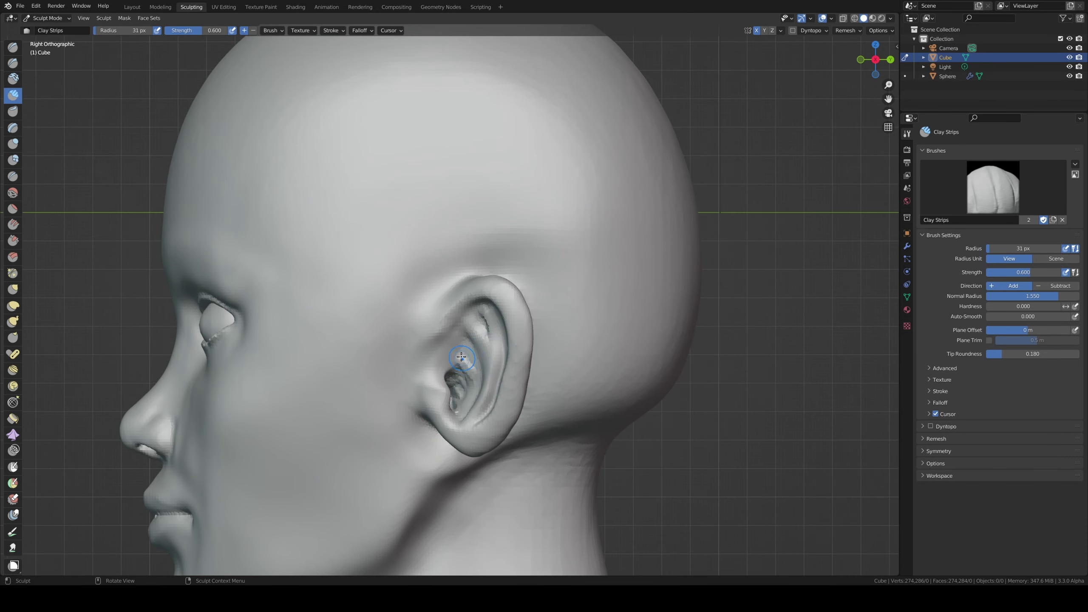
middle_click_drag(470, 376, 465, 362)
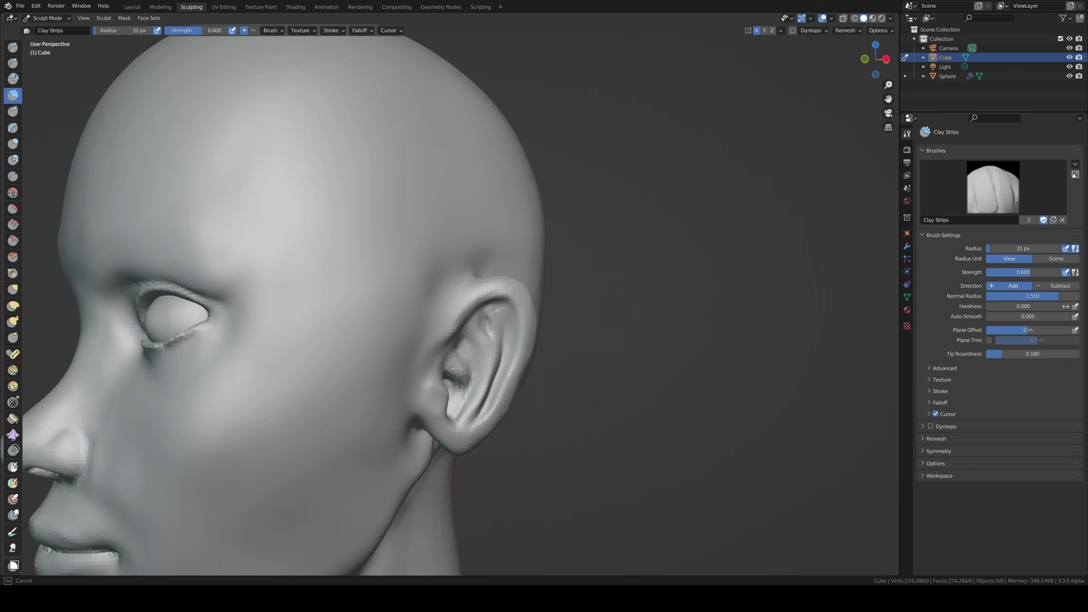
middle_click_drag(455, 367, 407, 342)
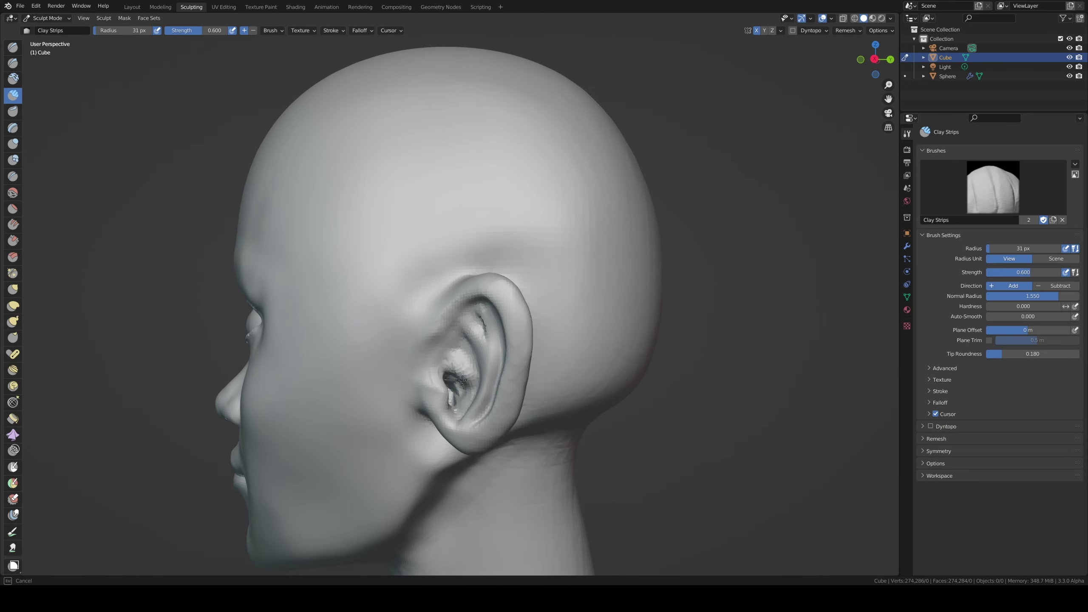
middle_click_drag(462, 380, 459, 380)
scroll(463, 337, "down", 3)
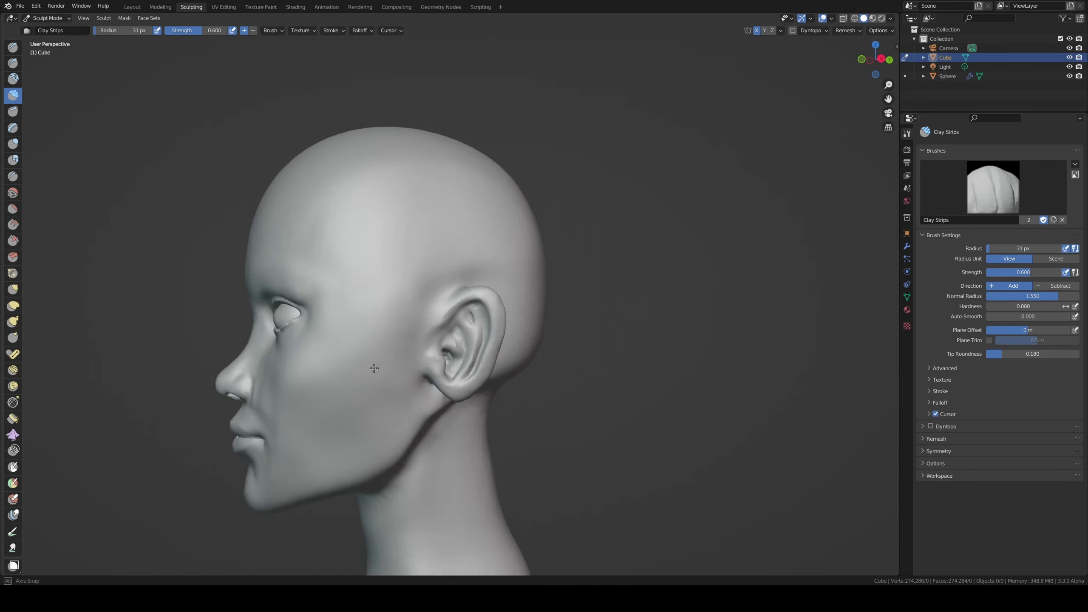
mouse_move(463, 337)
middle_mouse_down()
mouse_move(317, 372)
mouse_move(363, 329)
mouse_move(398, 324)
middle_mouse_up()
scroll(385, 356, "down", 2)
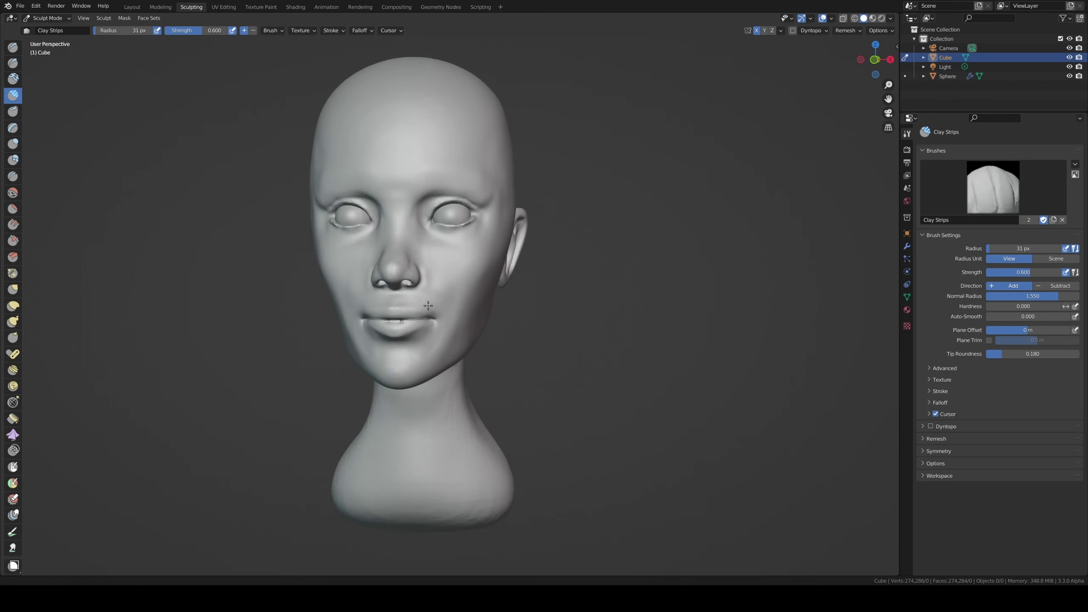
- Enlarge the Clay Strips brush and lay a strip across the cheek toward the ear
scroll(413, 321, "up", 1)
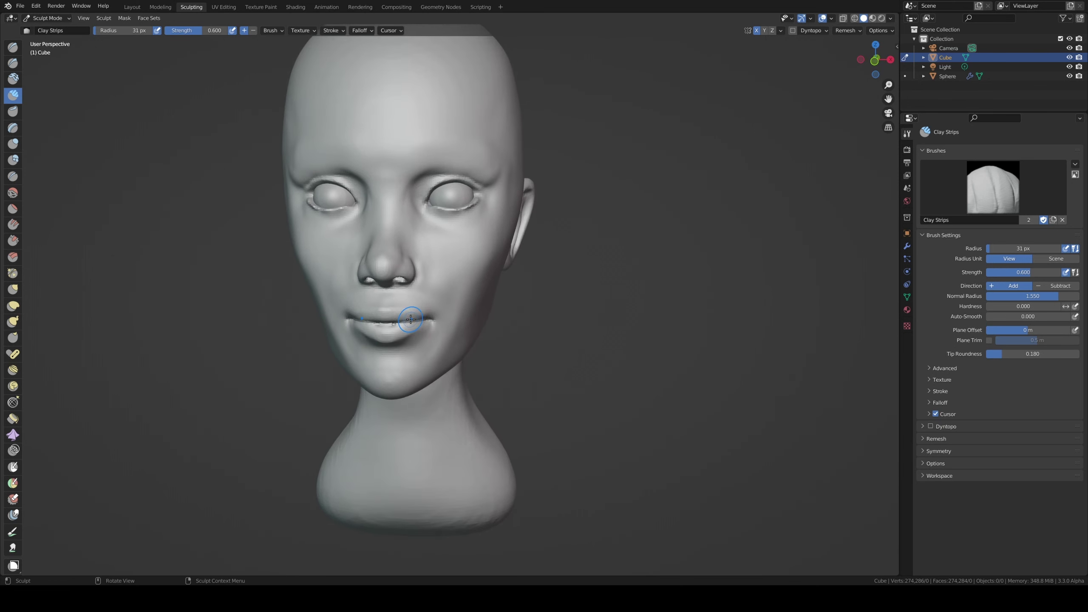
middle_click_drag(411, 318, 498, 299)
key("f")
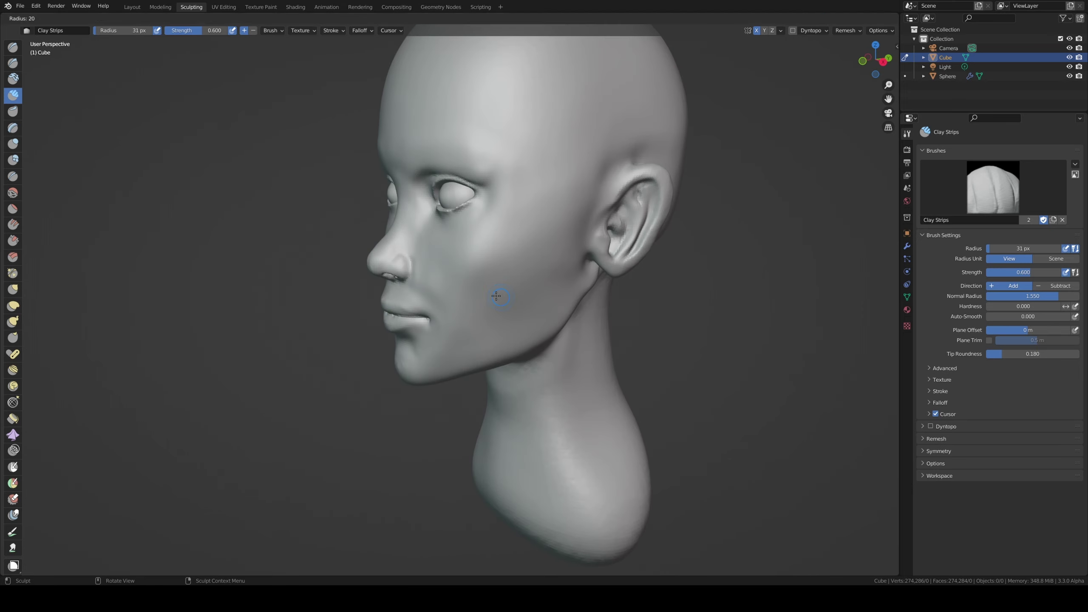
left_click(519, 287)
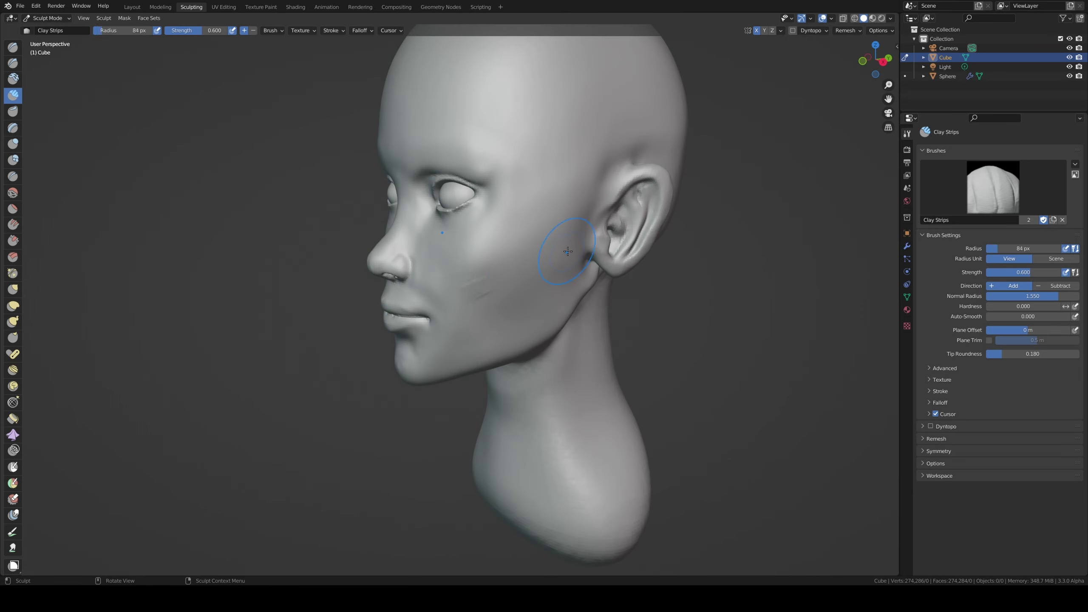
middle_click_drag(574, 225, 529, 213)
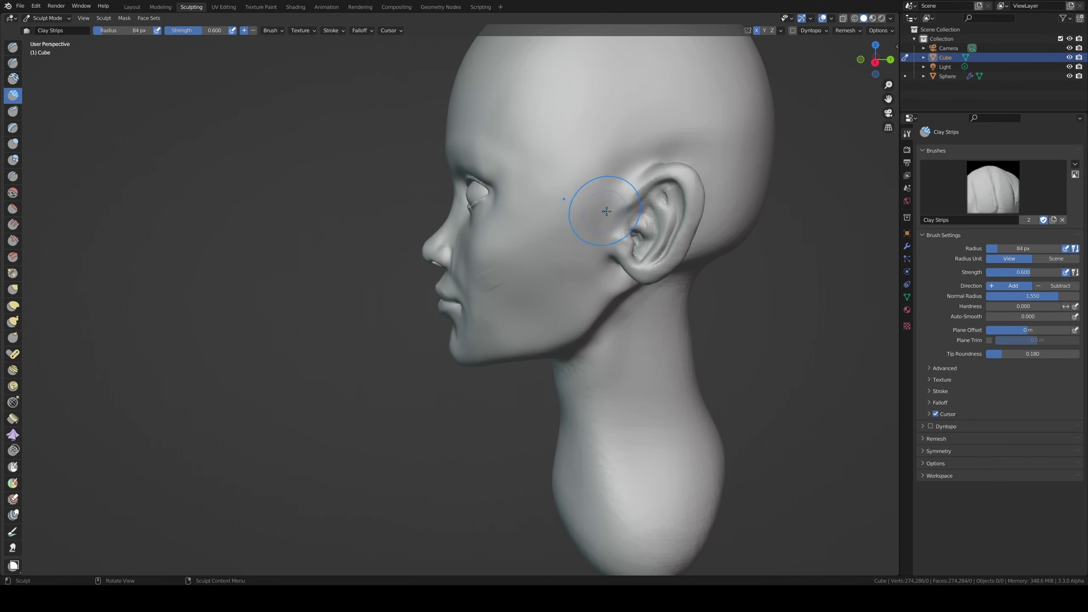
- Extend the cheek groove toward the nose, add another strip, and shrink the brush to 65 px
mouse_move(518, 265)
left_mouse_down()
mouse_move(609, 212)
mouse_move(550, 239)
left_mouse_up()
middle_click_drag(496, 265, 577, 245)
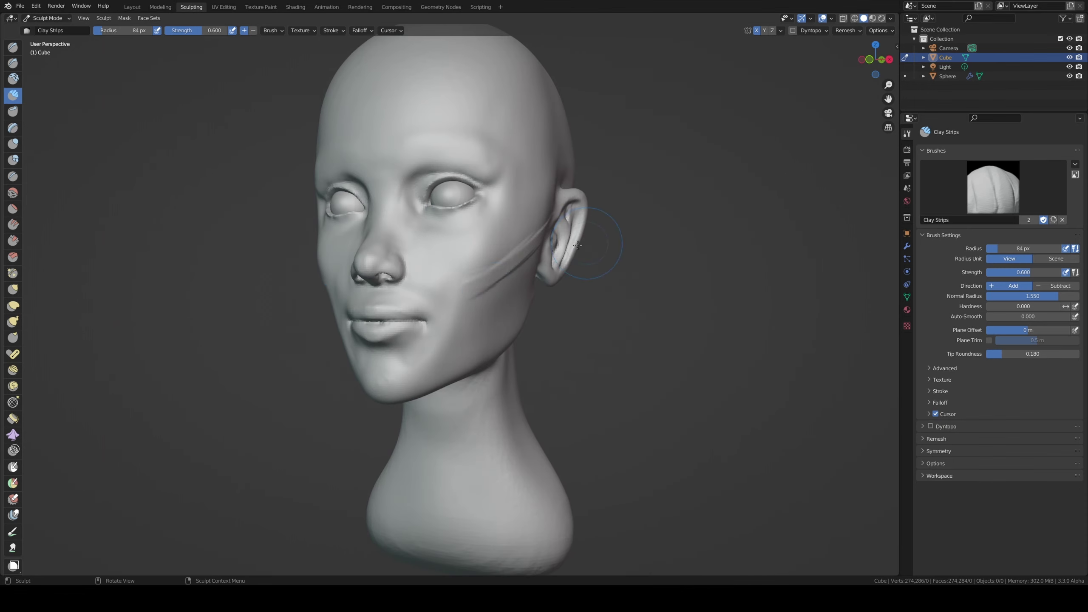
mouse_move(488, 278)
left_mouse_down()
mouse_move(449, 282)
mouse_move(457, 290)
mouse_move(514, 222)
left_mouse_up()
mouse_move(520, 242)
middle_mouse_down()
mouse_move(538, 231)
mouse_move(522, 226)
mouse_move(554, 241)
middle_mouse_up()
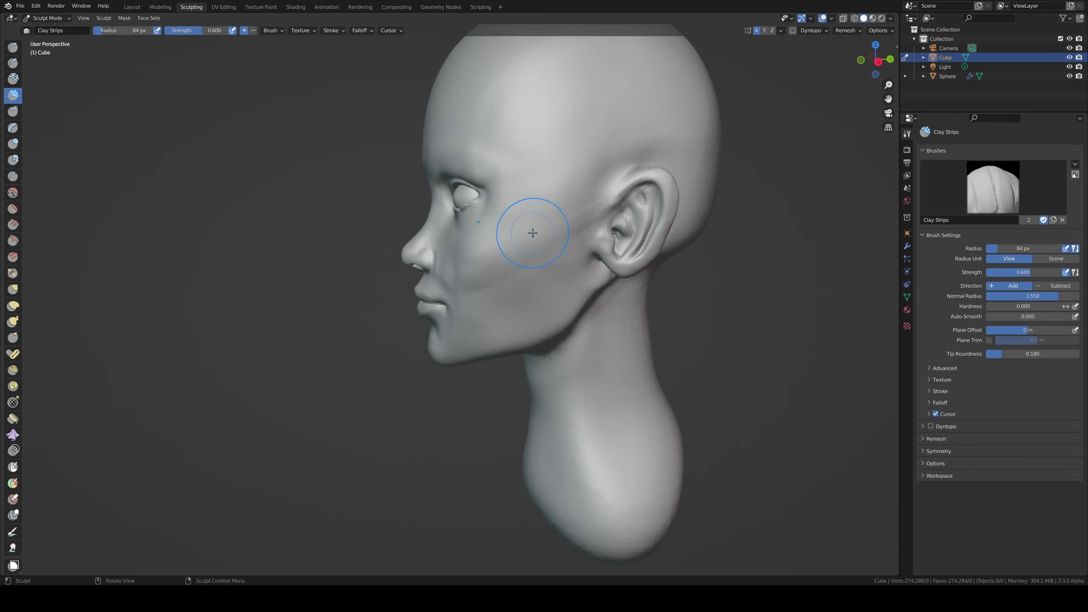
mouse_move(530, 225)
middle_mouse_down()
mouse_move(557, 240)
mouse_move(539, 262)
middle_mouse_up()
key("f")
left_click(536, 281)
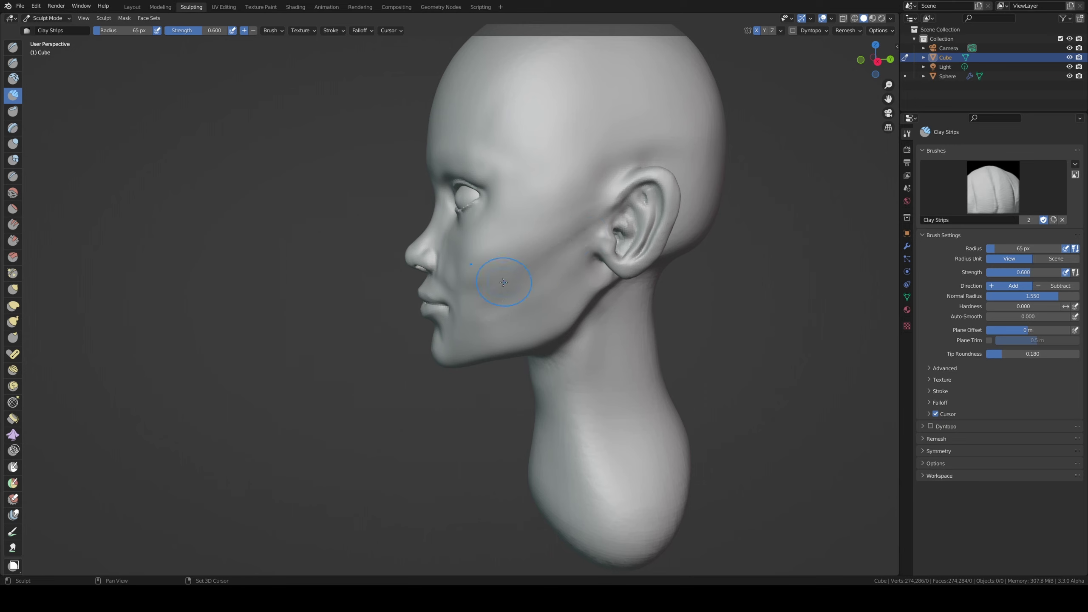
- Look the head over from three-quarter and front views, enlarge the brush, and pick the Grab brush
mouse_move(503, 282)
middle_mouse_down()
mouse_move(516, 300)
mouse_move(521, 291)
middle_mouse_up()
key("f")
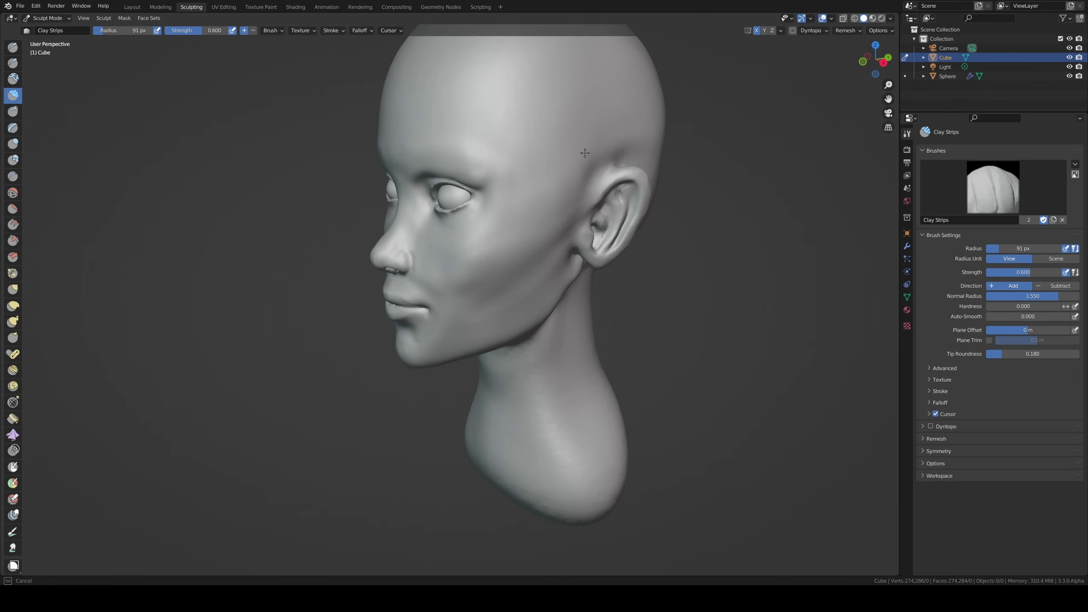
mouse_move(584, 153)
middle_mouse_down()
mouse_move(509, 262)
mouse_move(517, 266)
mouse_move(431, 321)
mouse_move(406, 257)
mouse_move(398, 327)
mouse_move(293, 328)
middle_mouse_up()
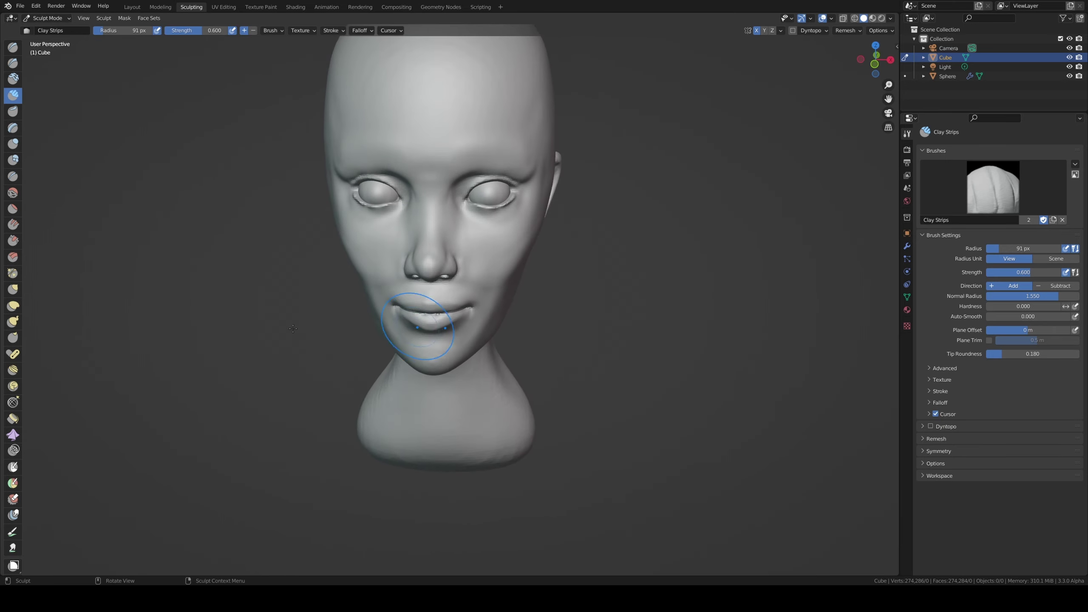
left_click(13, 290)
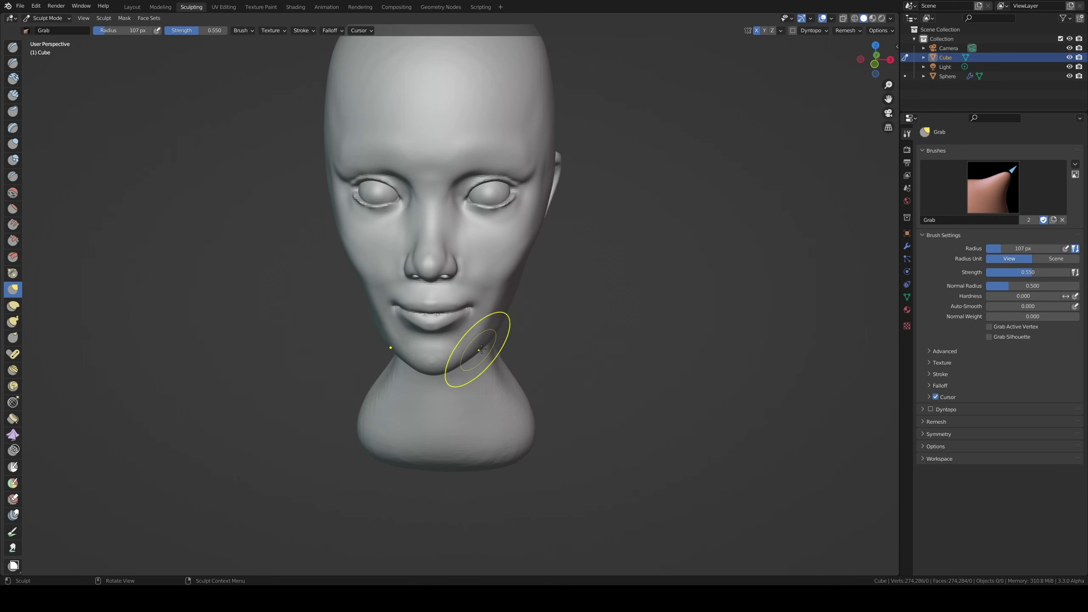
- Enlarge the brush, check the head's underside, and snap to Front Orthographic view
key("f")
left_click(544, 325)
mouse_move(544, 325)
middle_mouse_down()
mouse_move(479, 296)
mouse_move(510, 255)
mouse_move(499, 338)
middle_mouse_up()
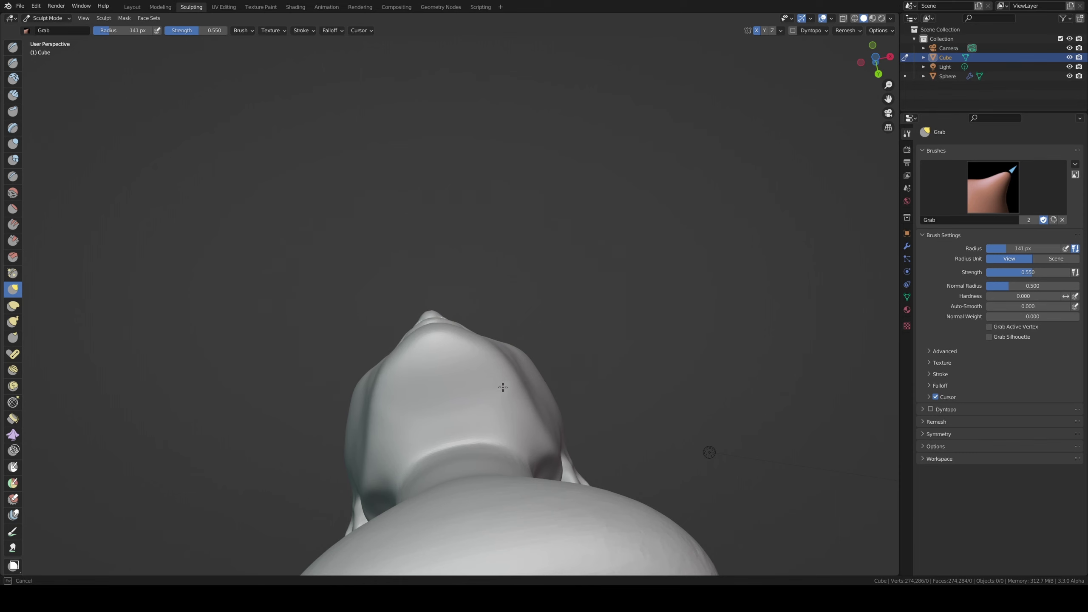
middle_click_drag(527, 411, 449, 389)
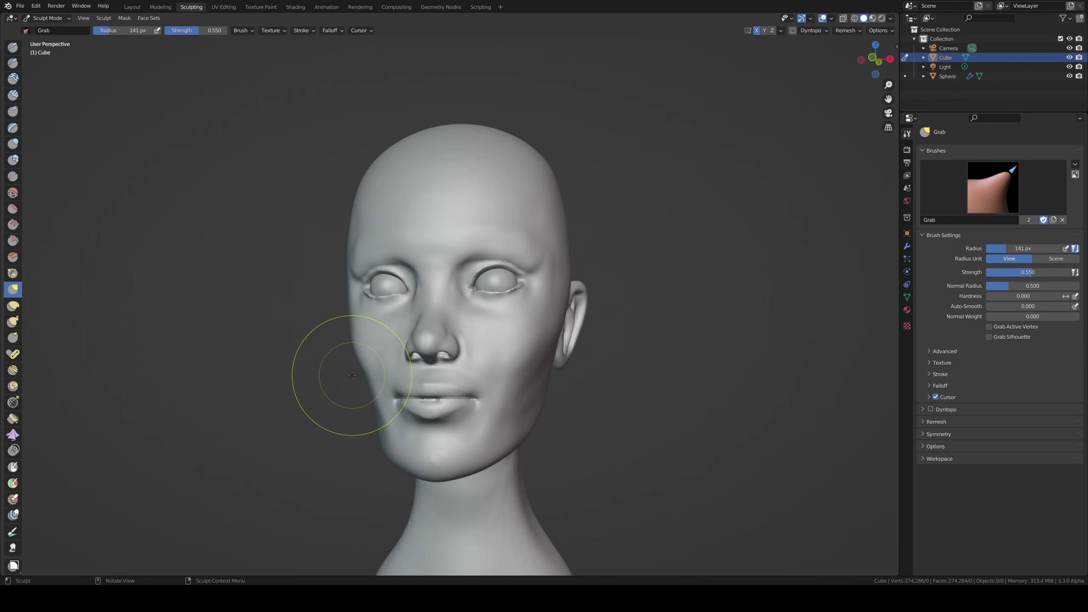
key("KP_3")
key("KP_1")
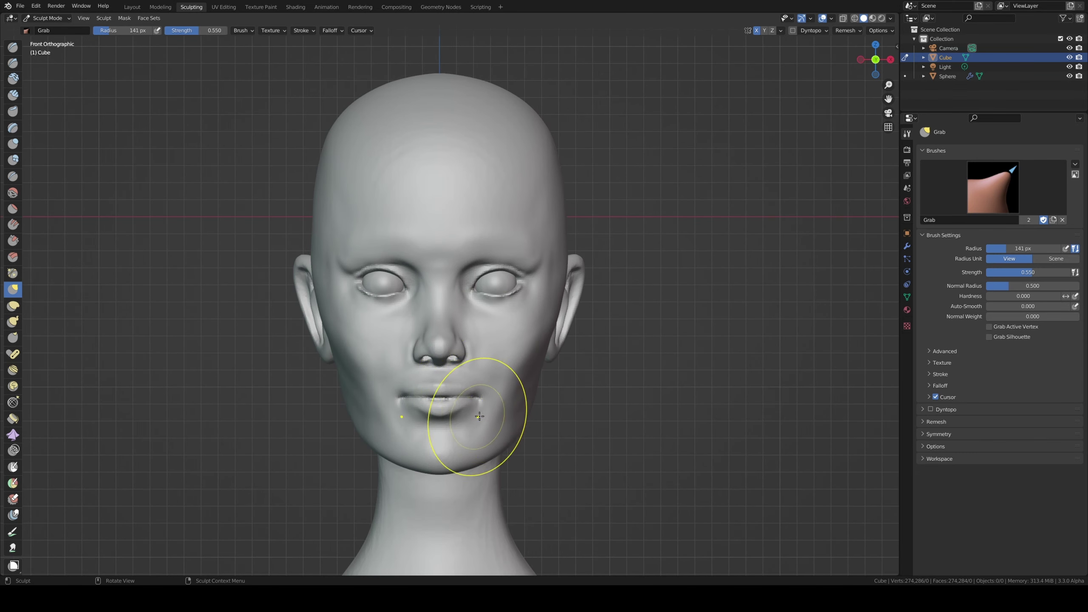
- Grab the mouth corners slightly upward, then set the brush to 88 px
left_click_drag(479, 416, 479, 390)
scroll(461, 341, "up", 3)
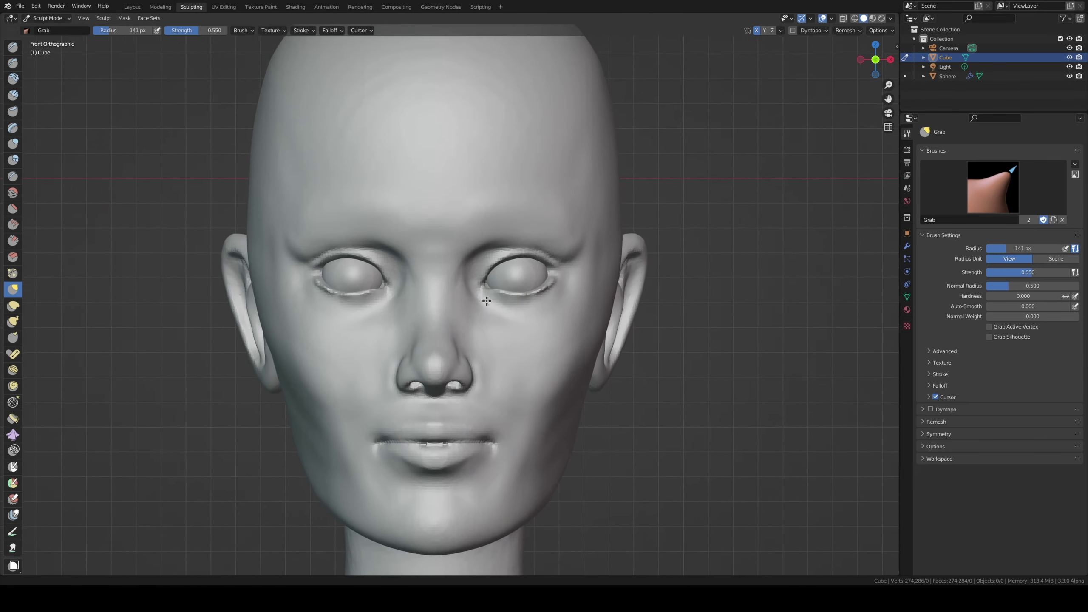
key("f")
left_click(456, 343)
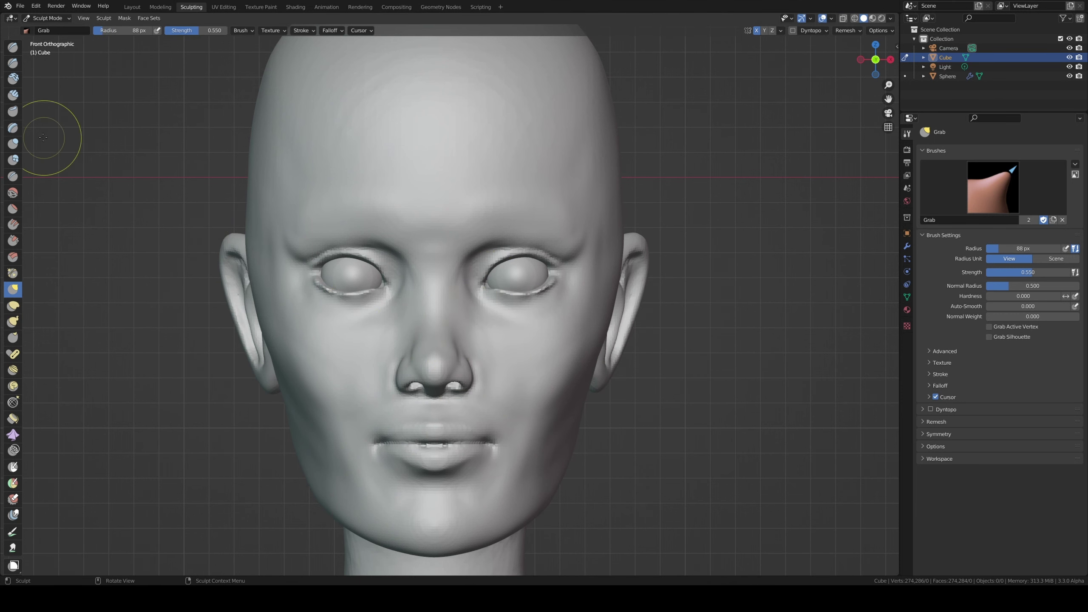
- Select the Draw Sharp brush at 77 px with the face framed
left_click(13, 63)
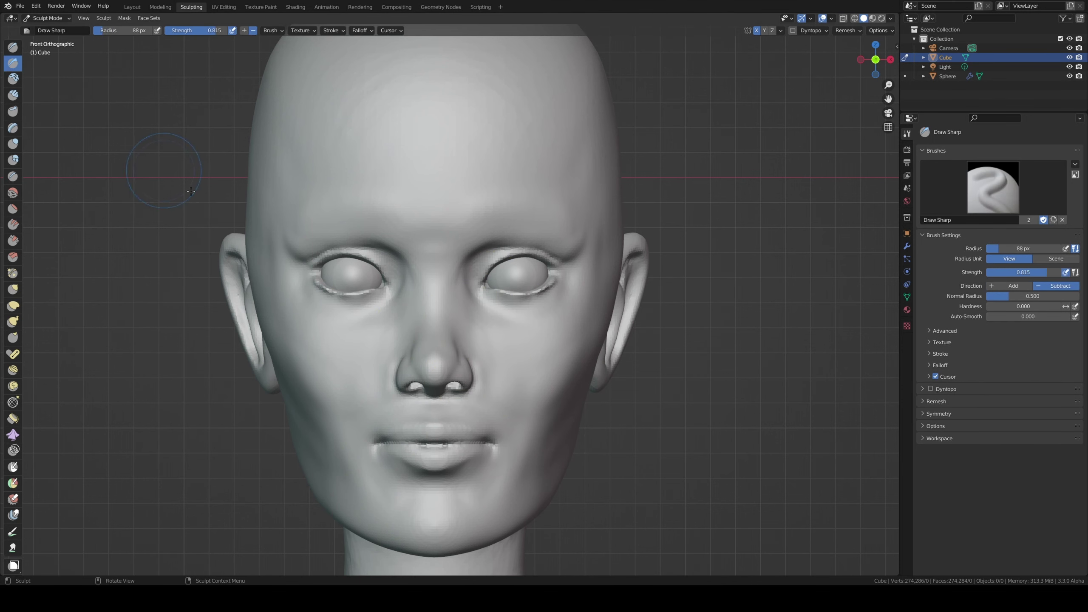
middle_click_drag(474, 386, 397, 323, "shift")
key("f")
left_click(396, 315)
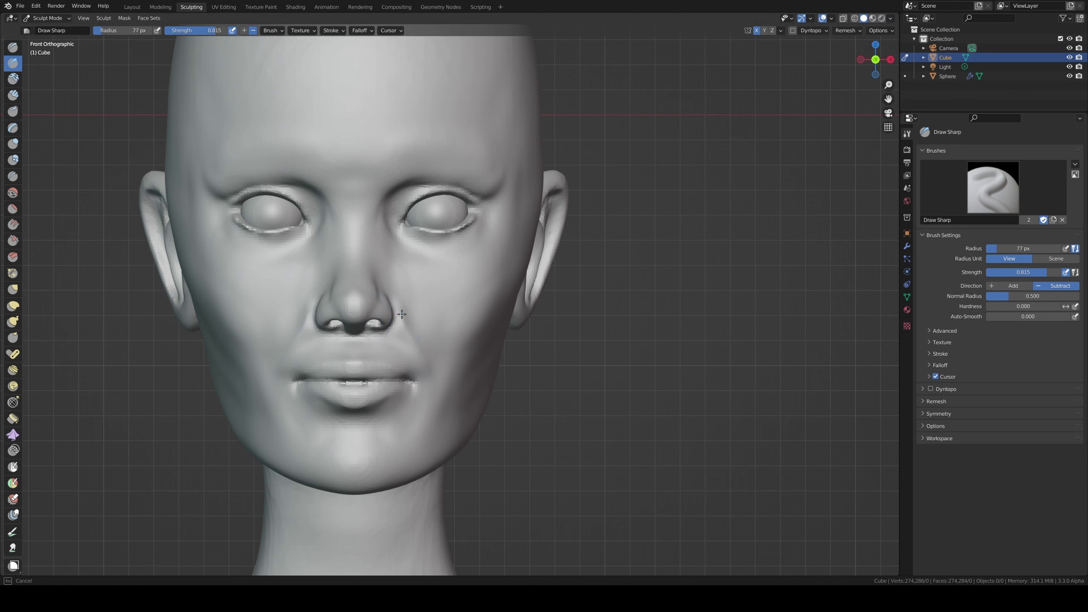
- Carve mirrored nose-to-mouth-corner creases, undoing and redrawing the bad strokes
left_click_drag(402, 314, 439, 401)
mouse_move(467, 352)
middle_mouse_down()
mouse_move(413, 318)
mouse_move(441, 338)
mouse_move(400, 328)
middle_mouse_up()
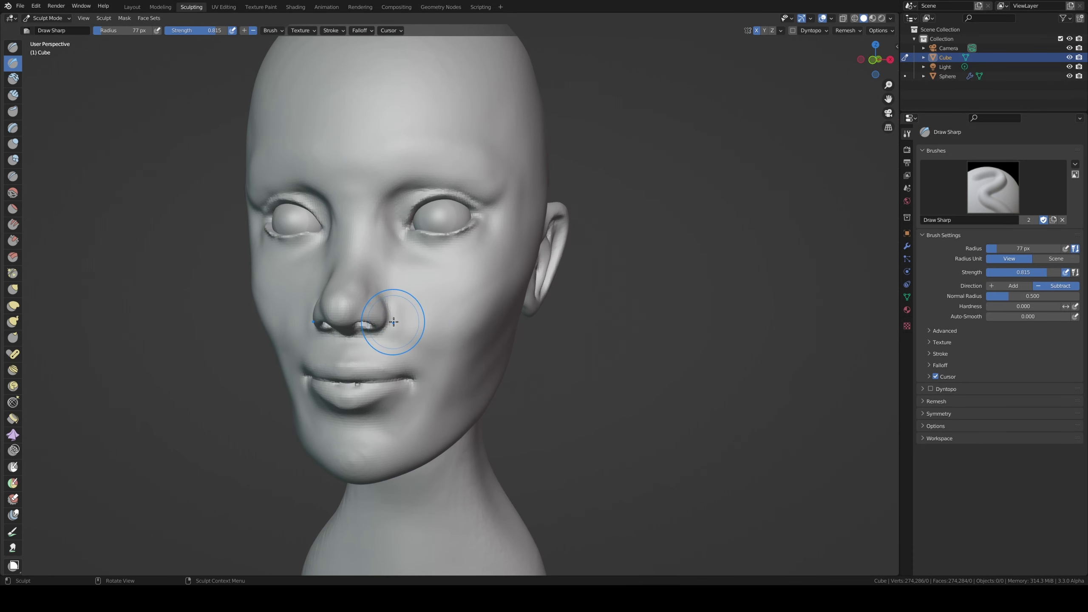
key("KP_1")
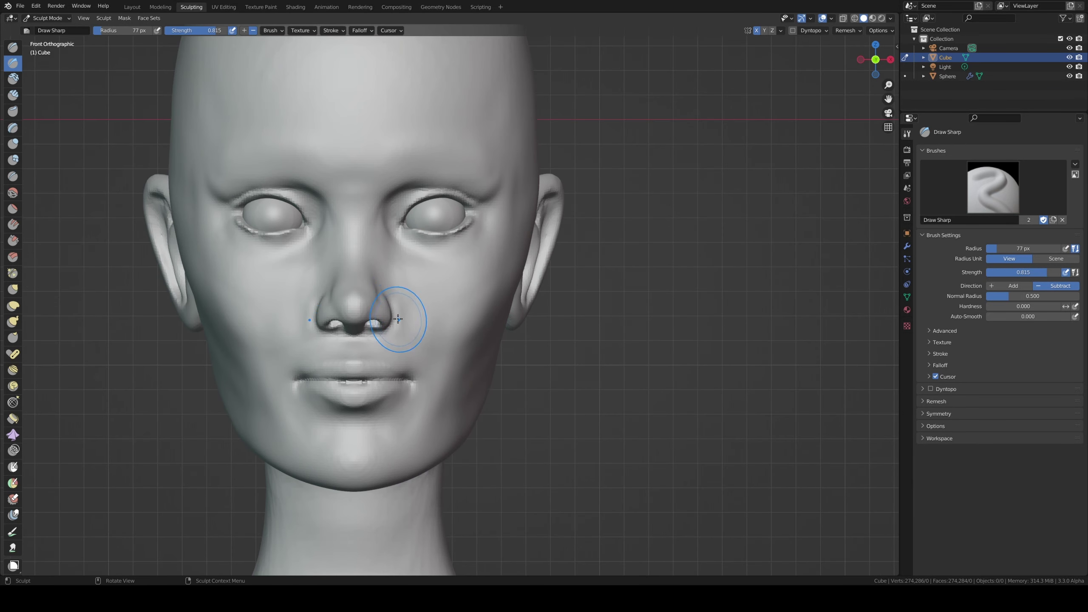
left_click_drag(398, 319, 430, 385)
key("ctrl+z")
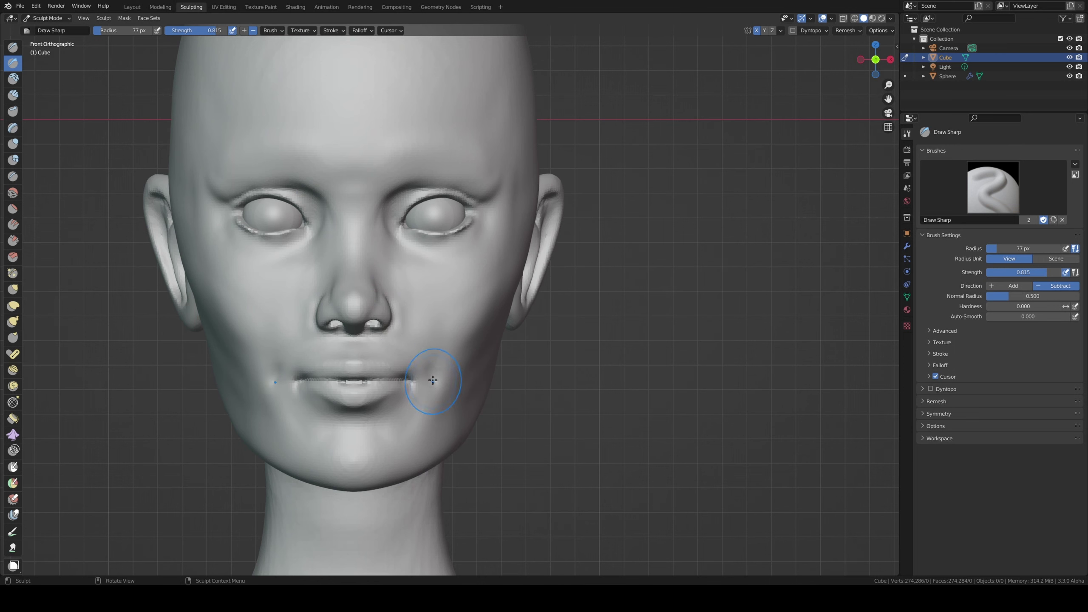
left_click_drag(394, 300, 433, 379)
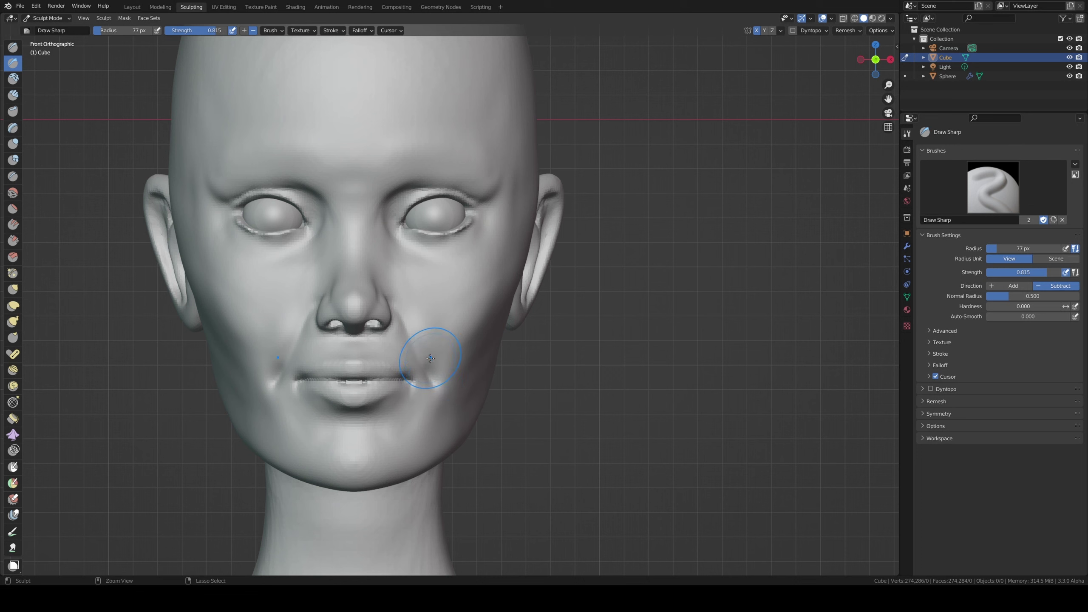
key("ctrl+z")
left_click_drag(394, 300, 433, 377)
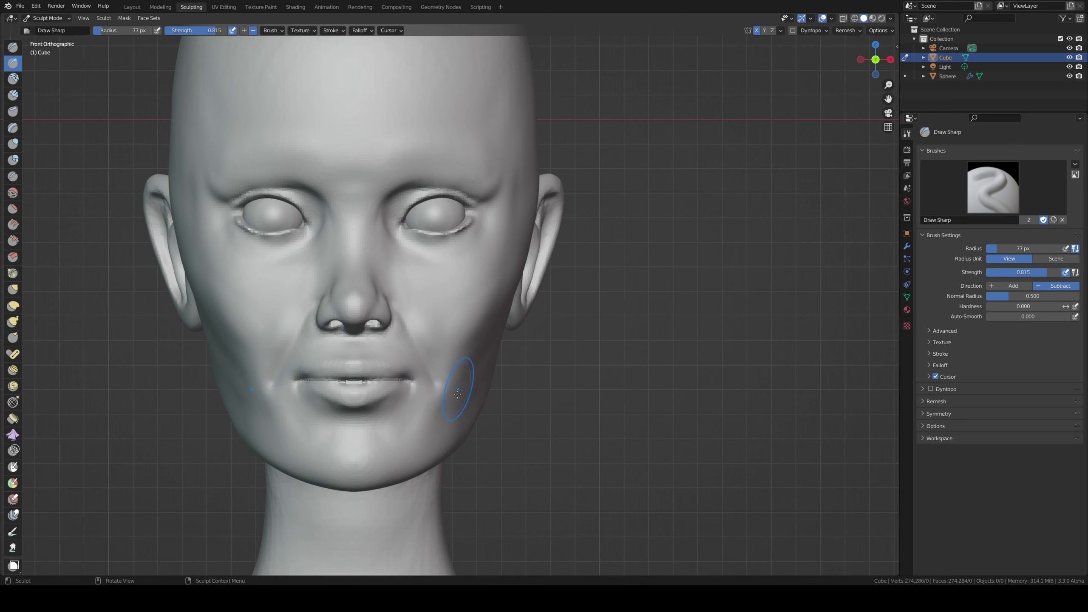
mouse_move(403, 311)
left_mouse_down()
mouse_move(416, 331)
mouse_move(441, 334)
left_mouse_up()
left_click(13, 95)
- Build up Clay Strips on the cheeks toward the mouth corners at 62 px, then shrink to 49 px
key("f")
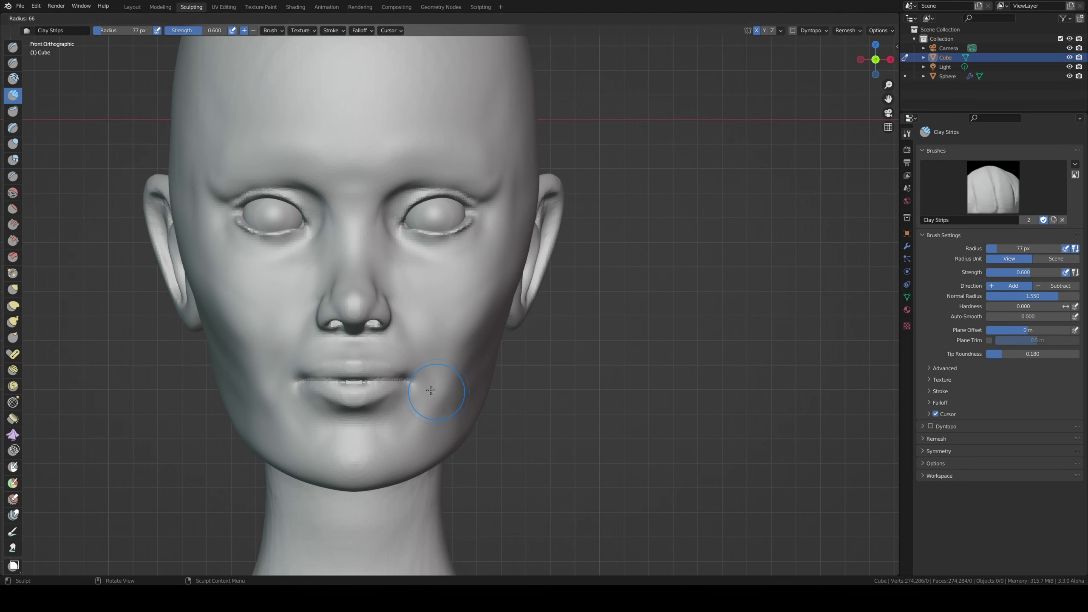
left_click(429, 389)
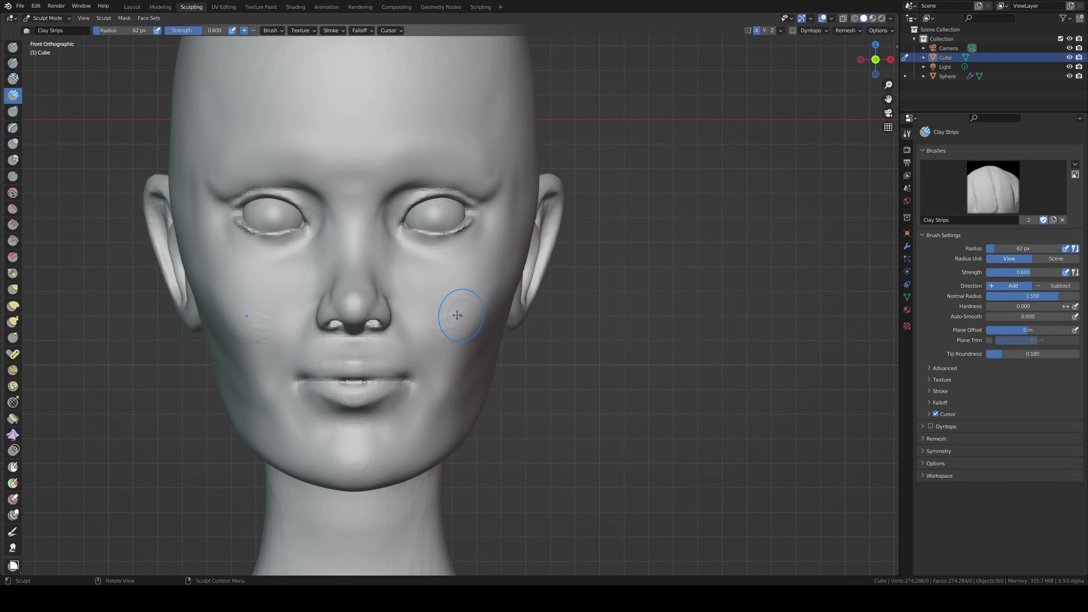
mouse_move(471, 311)
left_mouse_down()
mouse_move(426, 352)
mouse_move(445, 369)
mouse_move(443, 403)
mouse_move(433, 395)
left_mouse_up()
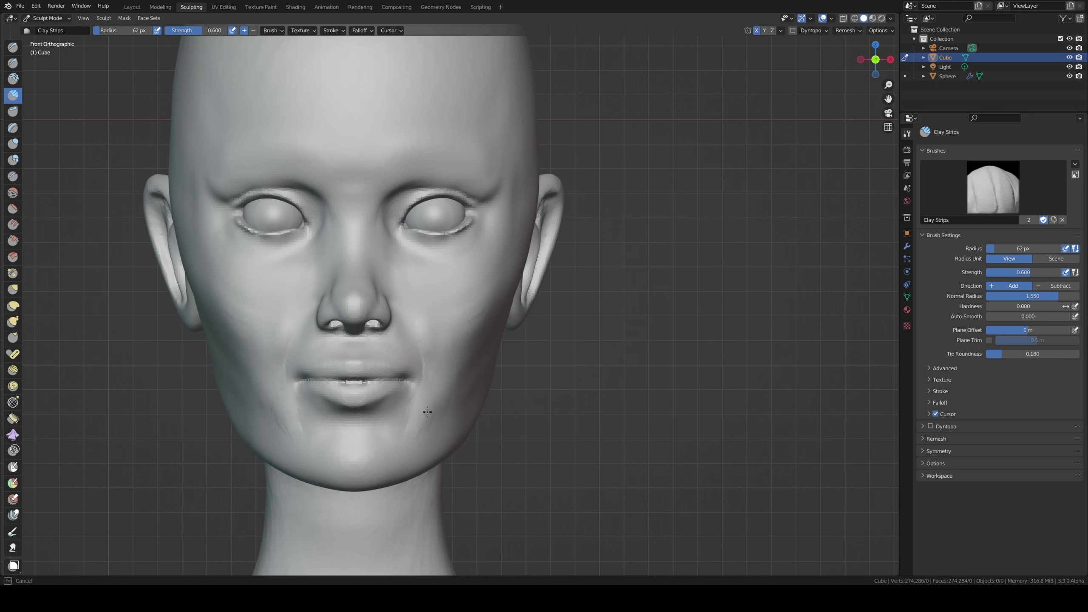
mouse_move(415, 424)
left_mouse_down()
mouse_move(408, 399)
mouse_move(394, 400)
mouse_move(416, 368)
mouse_move(422, 378)
mouse_move(414, 363)
left_mouse_up()
key("bracketleft")
key("bracketleft")
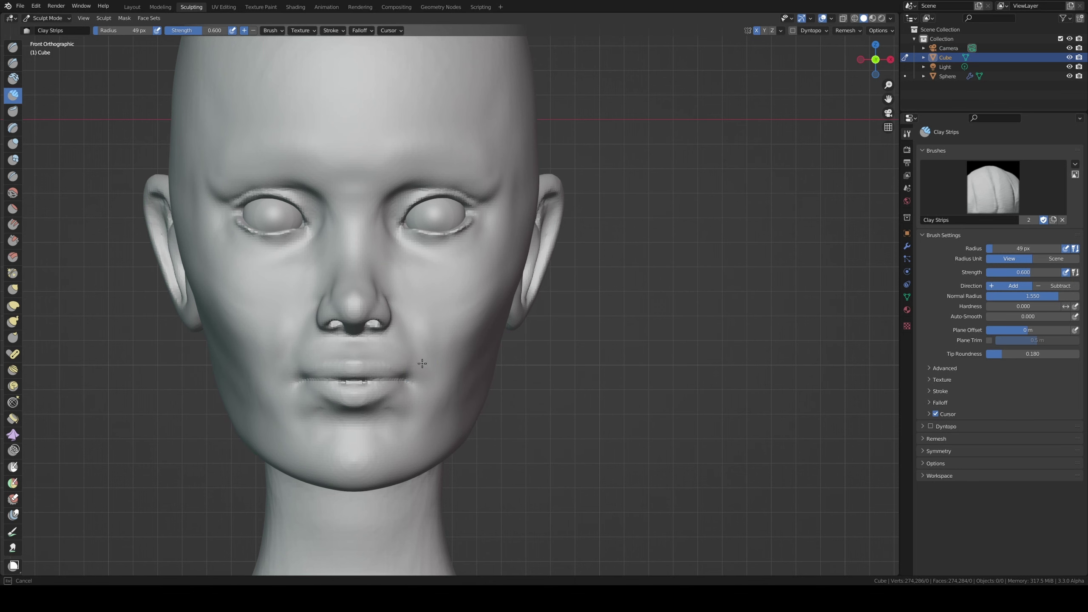
- Add clay along the lower jawline, undoing ridges that run toward the ear
mouse_move(464, 399)
middle_mouse_down()
mouse_move(360, 438)
mouse_move(298, 308)
mouse_move(342, 327)
middle_mouse_up()
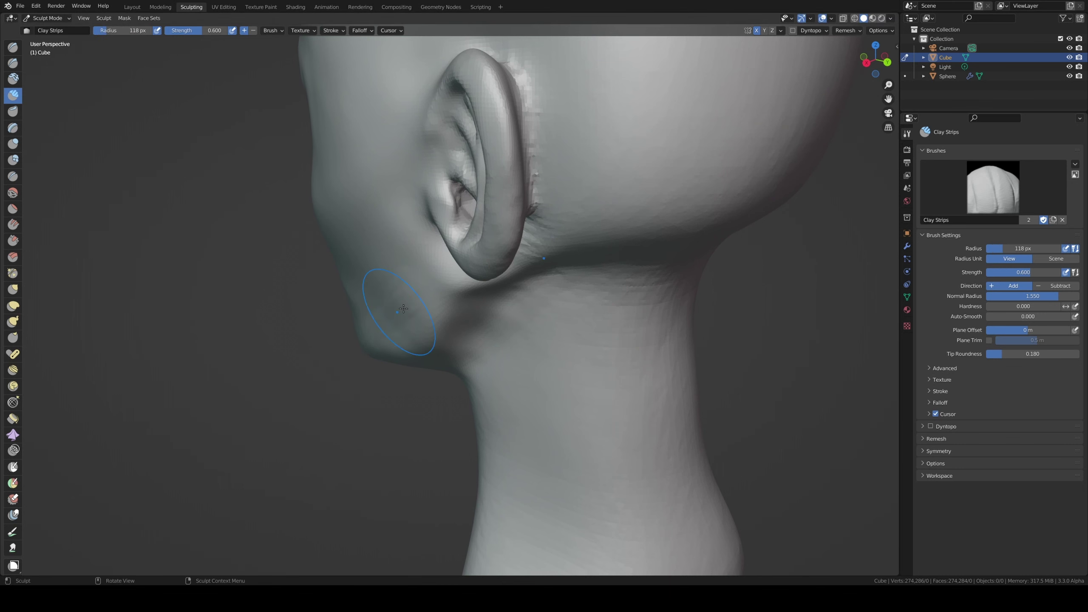
middle_click_drag(403, 308, 401, 303)
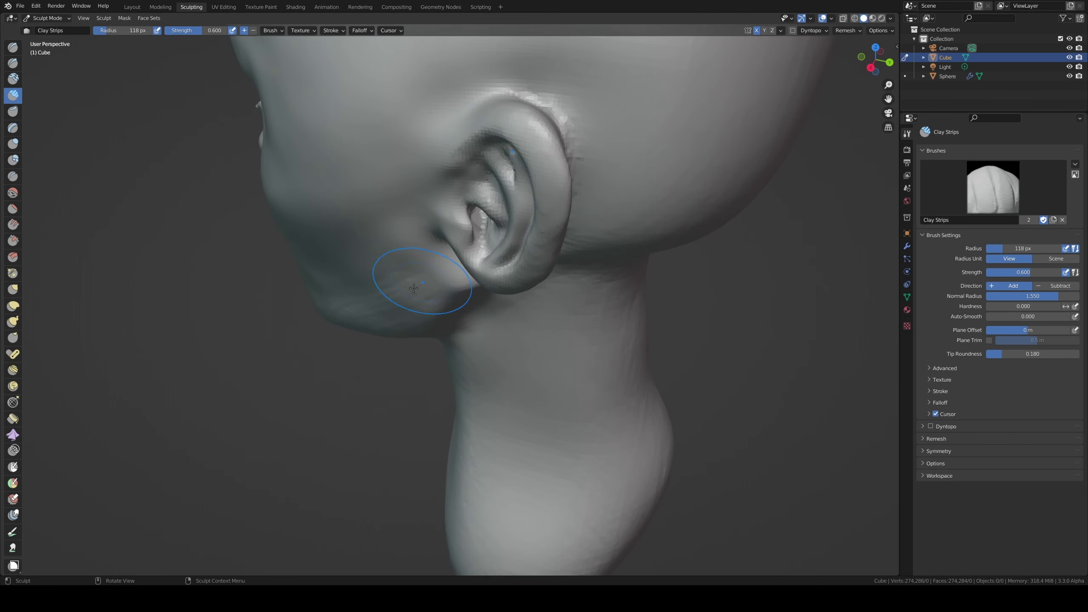
mouse_move(364, 279)
left_mouse_down()
mouse_move(402, 299)
mouse_move(352, 318)
left_mouse_up()
middle_click_drag(402, 310, 364, 353)
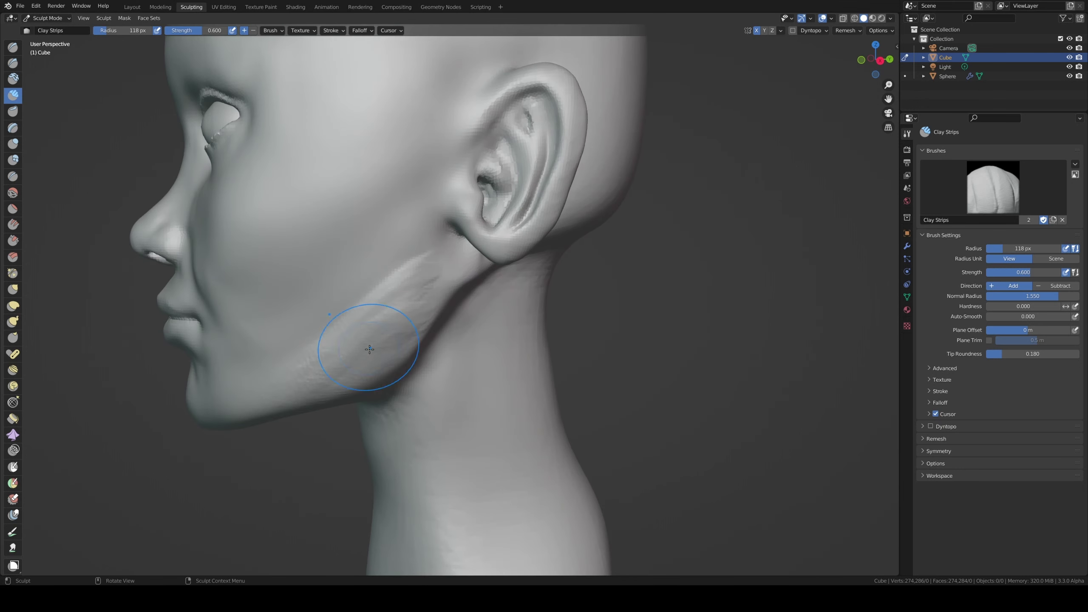
left_click_drag(273, 396, 329, 335)
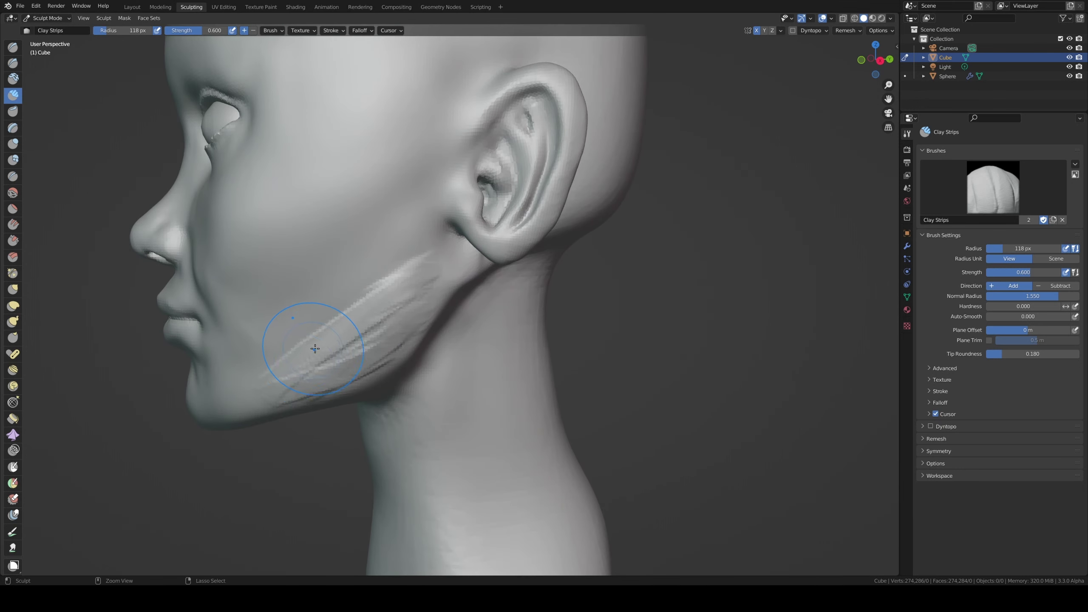
key("ctrl+z")
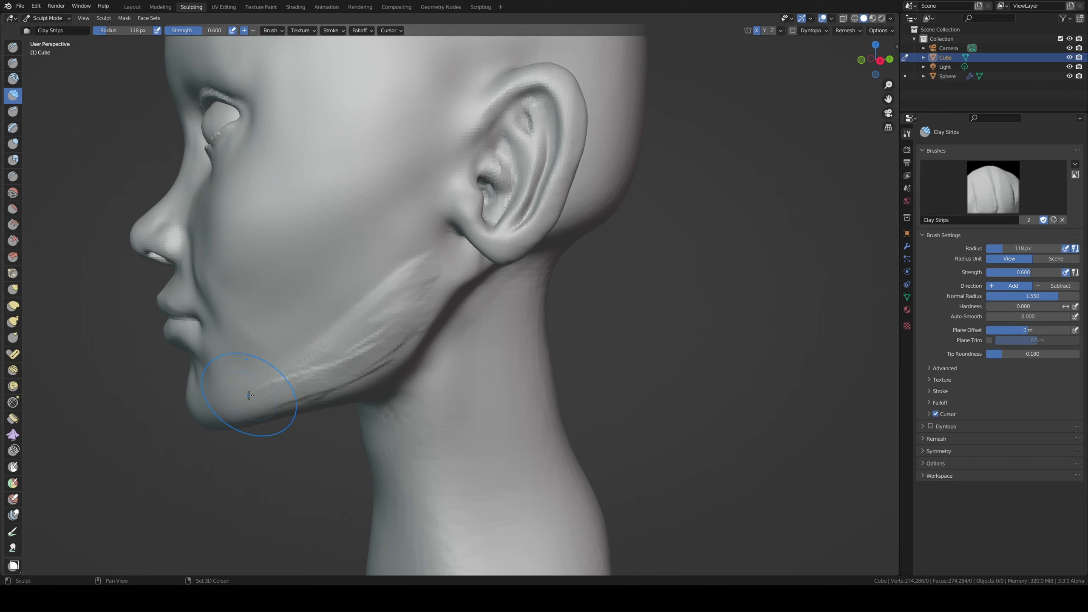
mouse_move(255, 400)
left_mouse_down()
mouse_move(428, 290)
mouse_move(428, 253)
mouse_move(396, 306)
left_mouse_up()
key("ctrl+z")
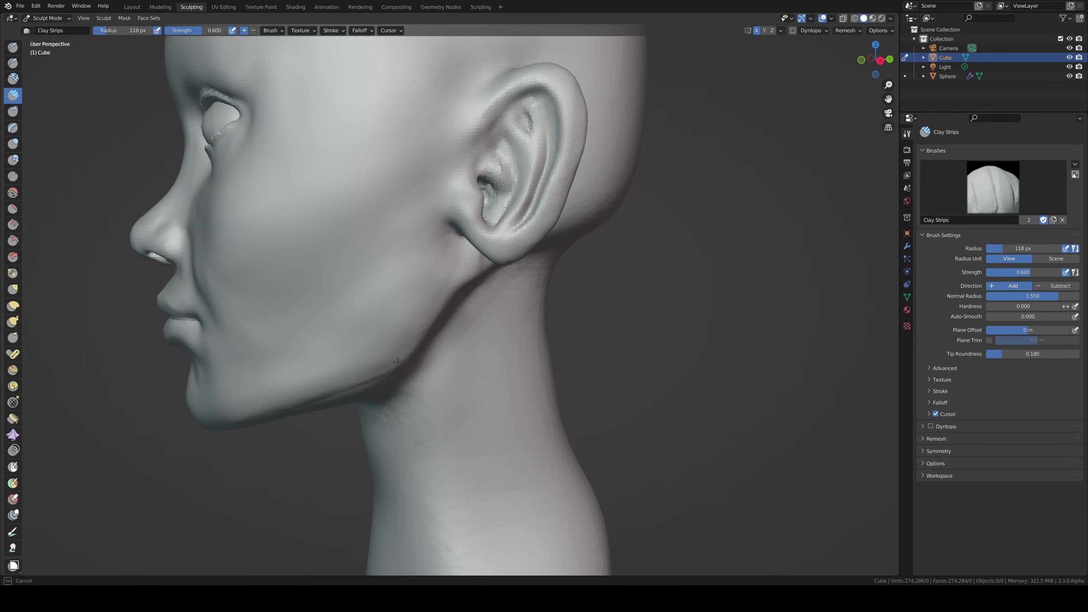
middle_click_drag(311, 279, 360, 190)
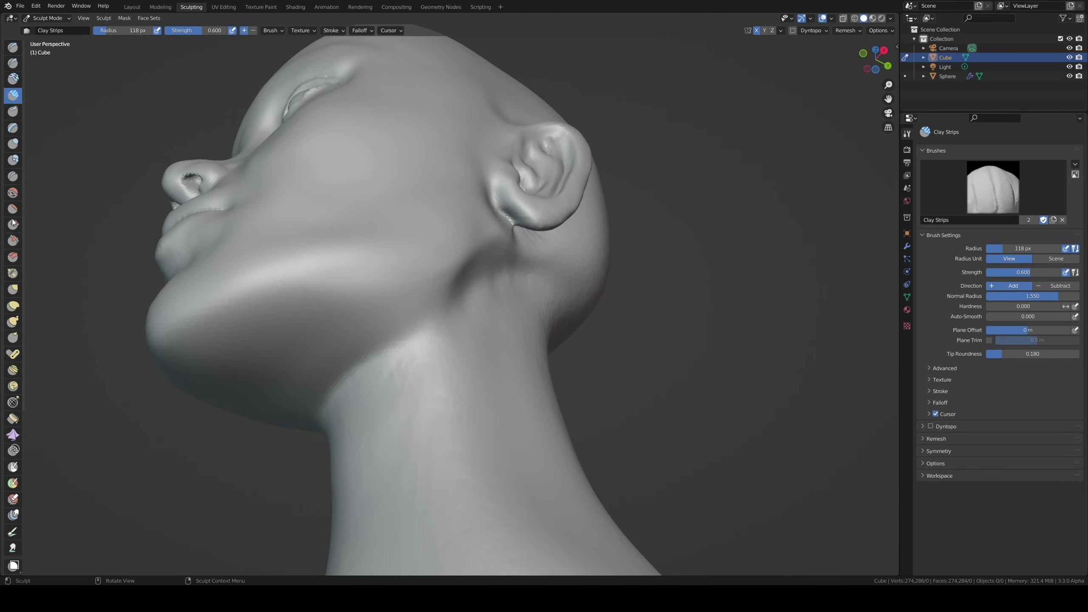
left_click(13, 289)
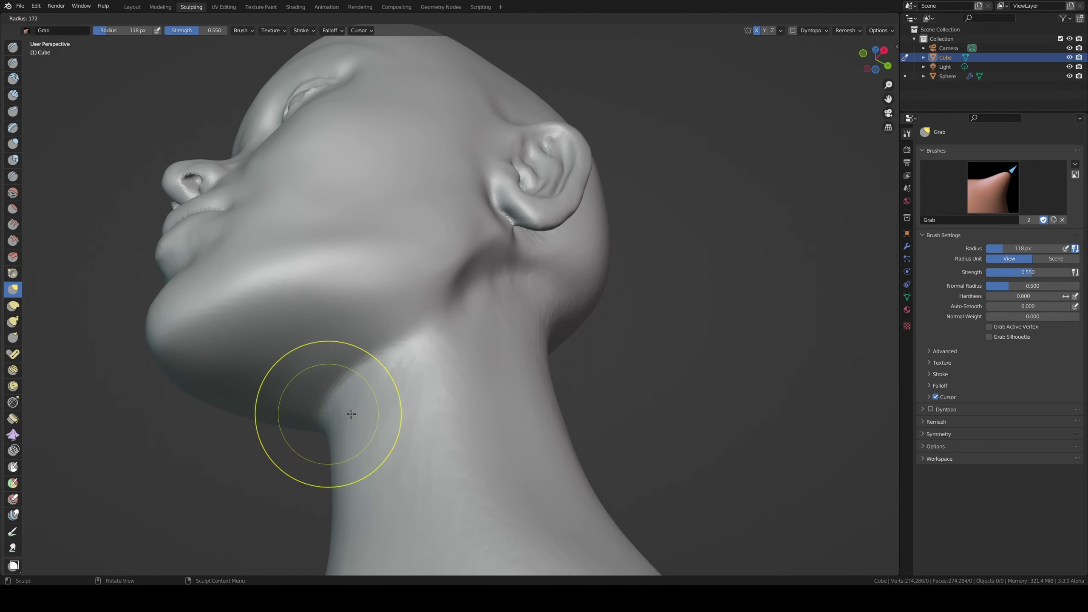
- Grab-pull the area under the jaw and nudge the jawline using a 246 px brush
middle_click_drag(330, 403, 304, 438)
key("f")
left_click(364, 408)
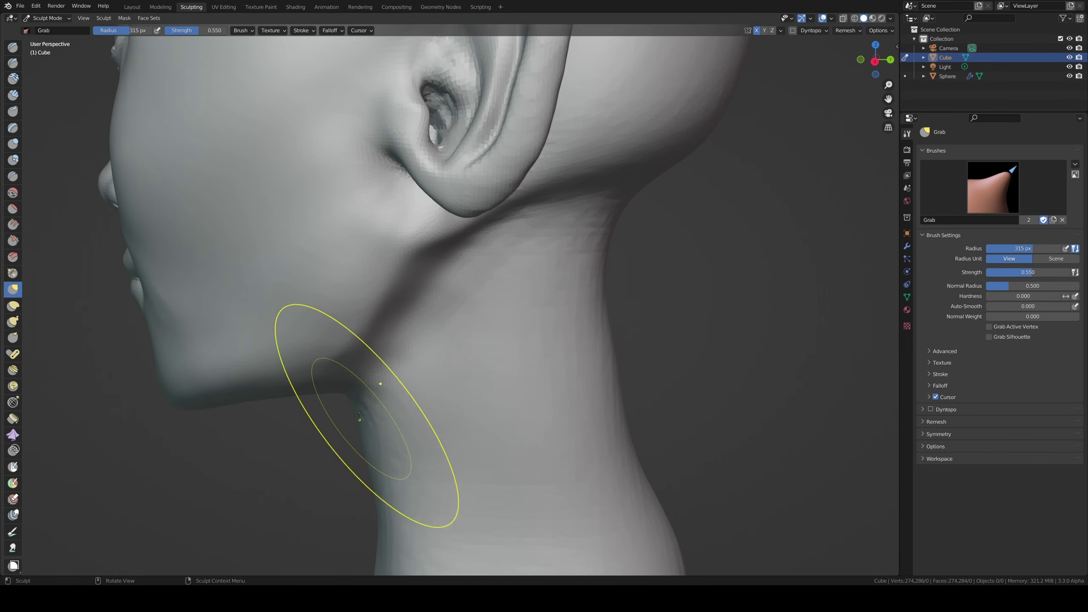
mouse_move(364, 408)
middle_mouse_down()
mouse_move(391, 381)
mouse_move(328, 389)
middle_mouse_up()
mouse_move(327, 388)
left_mouse_down()
mouse_move(309, 407)
mouse_move(312, 452)
mouse_move(312, 429)
left_mouse_up()
key("f")
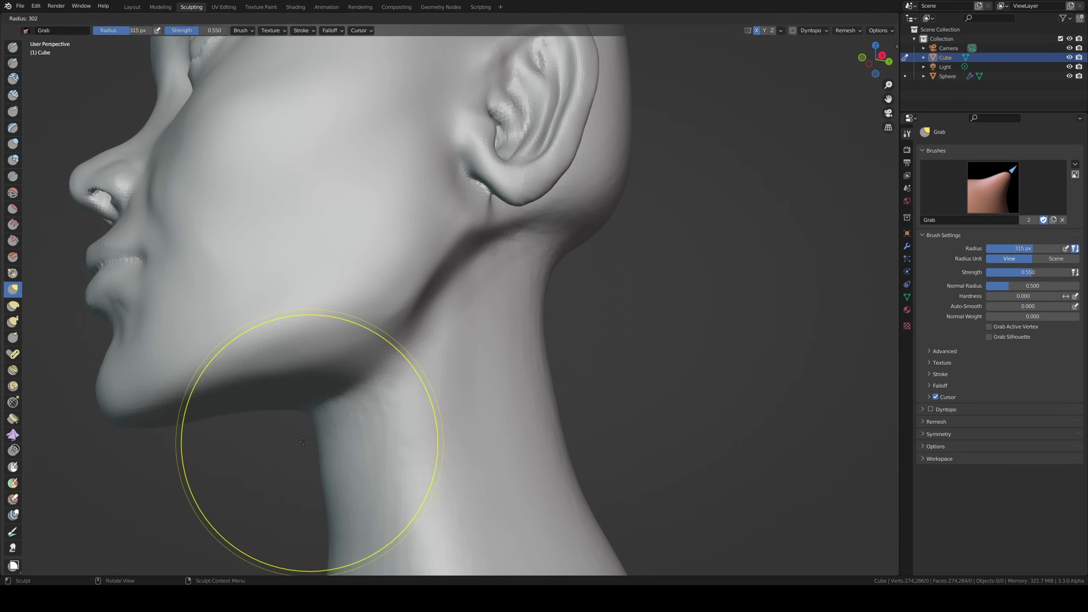
left_click(317, 424)
mouse_move(320, 437)
middle_mouse_down()
mouse_move(338, 381)
mouse_move(352, 384)
middle_mouse_up()
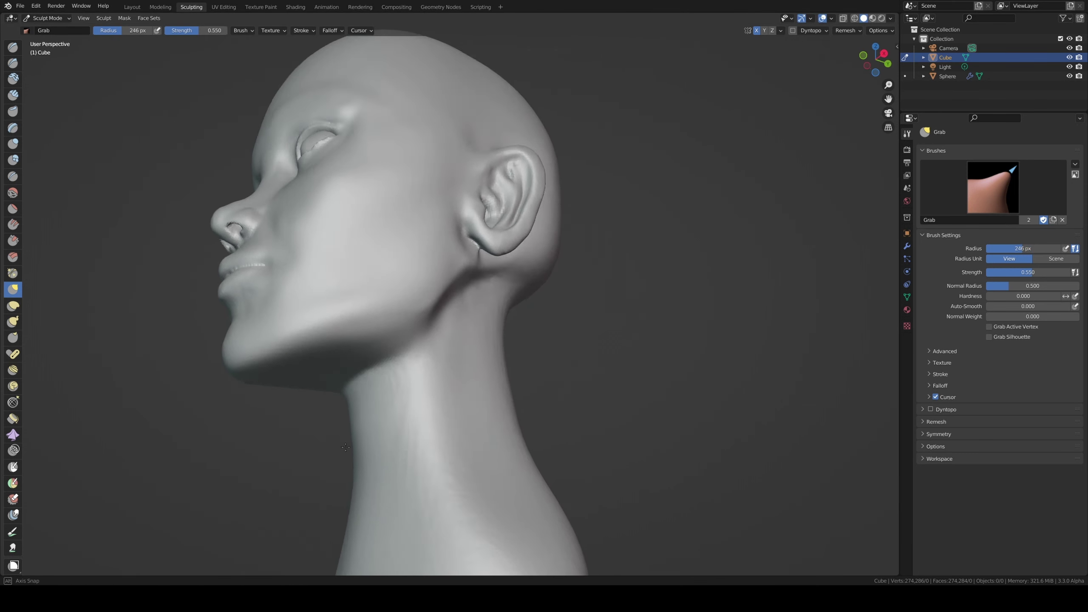
left_click_drag(352, 384, 360, 403)
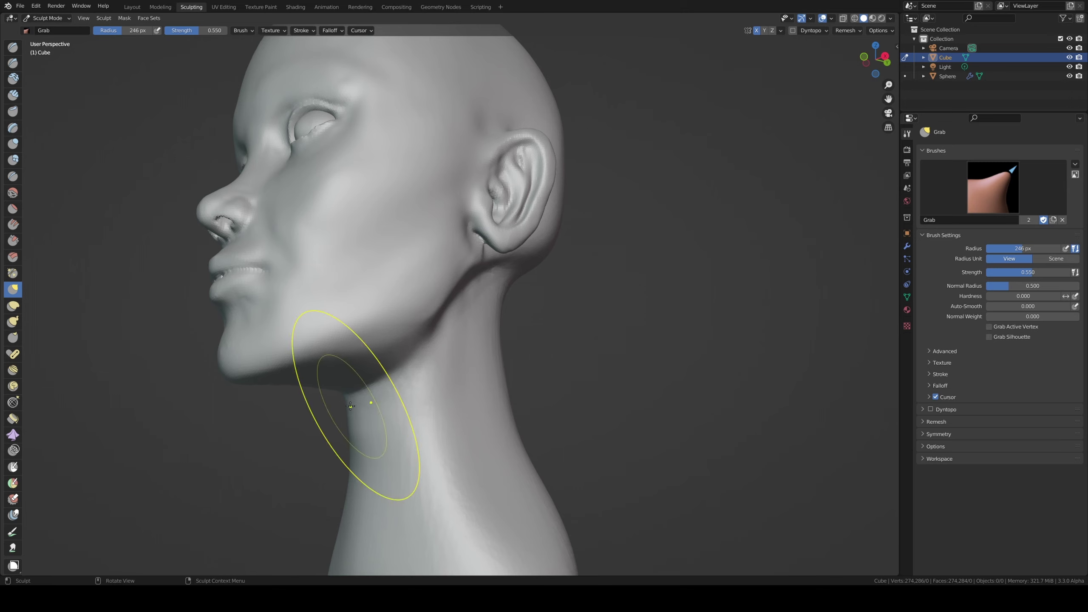
- Shrink the Grab brush to 153 px, pull the cheek into shape, then snap to side view
mouse_move(360, 403)
middle_mouse_down()
mouse_move(363, 436)
mouse_move(400, 328)
mouse_move(439, 299)
middle_mouse_up()
key("f")
left_click(362, 340)
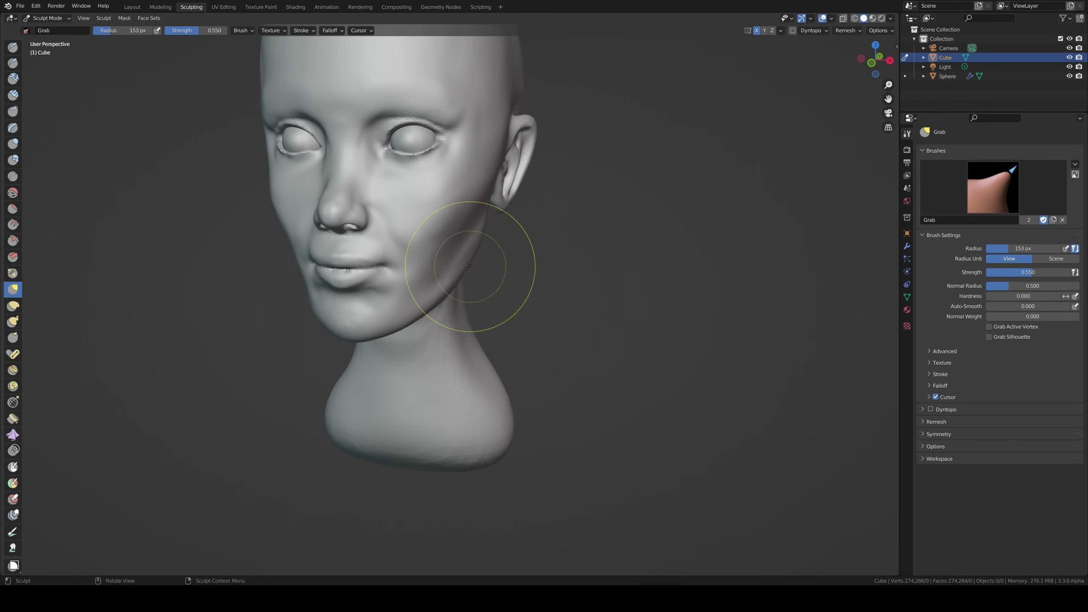
middle_click_drag(486, 255, 456, 213)
left_click_drag(456, 214, 474, 237)
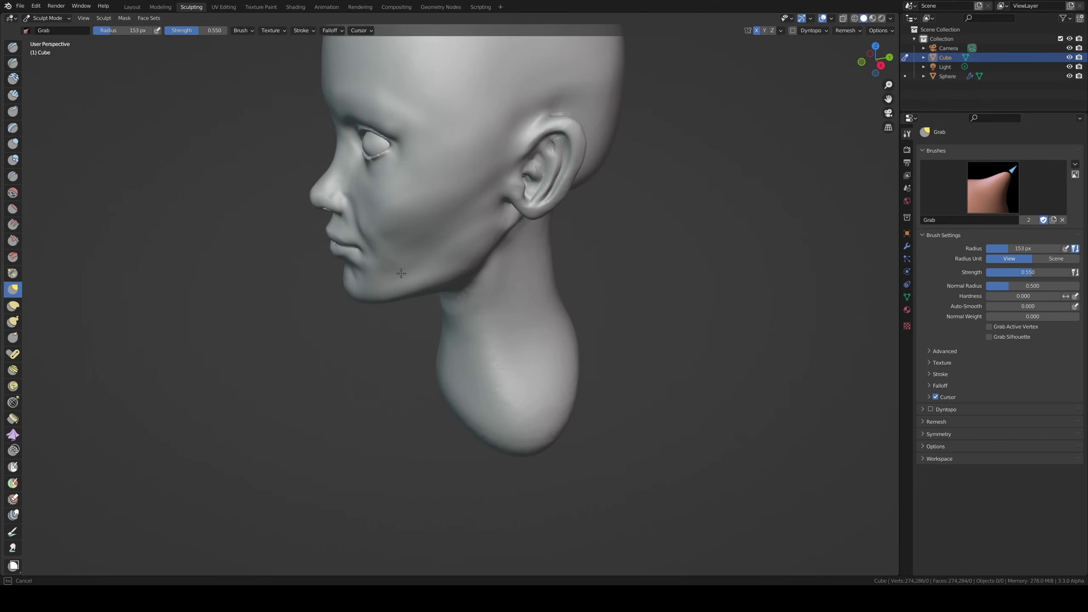
left_click_drag(402, 273, 412, 231)
mouse_move(413, 231)
middle_mouse_down()
mouse_move(504, 193)
mouse_move(408, 214)
middle_mouse_up()
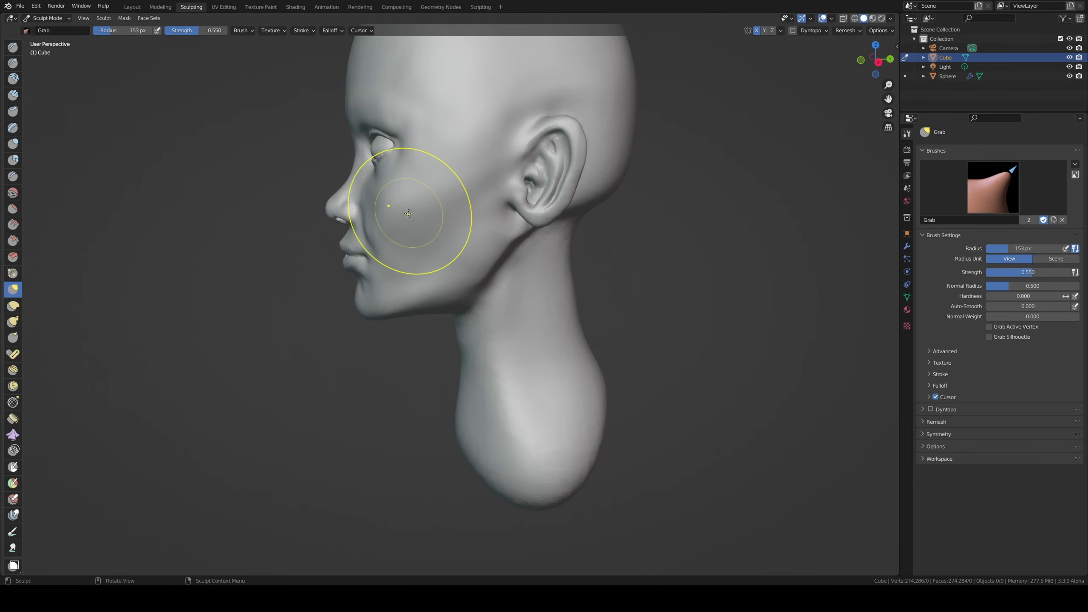
key("KP_3")
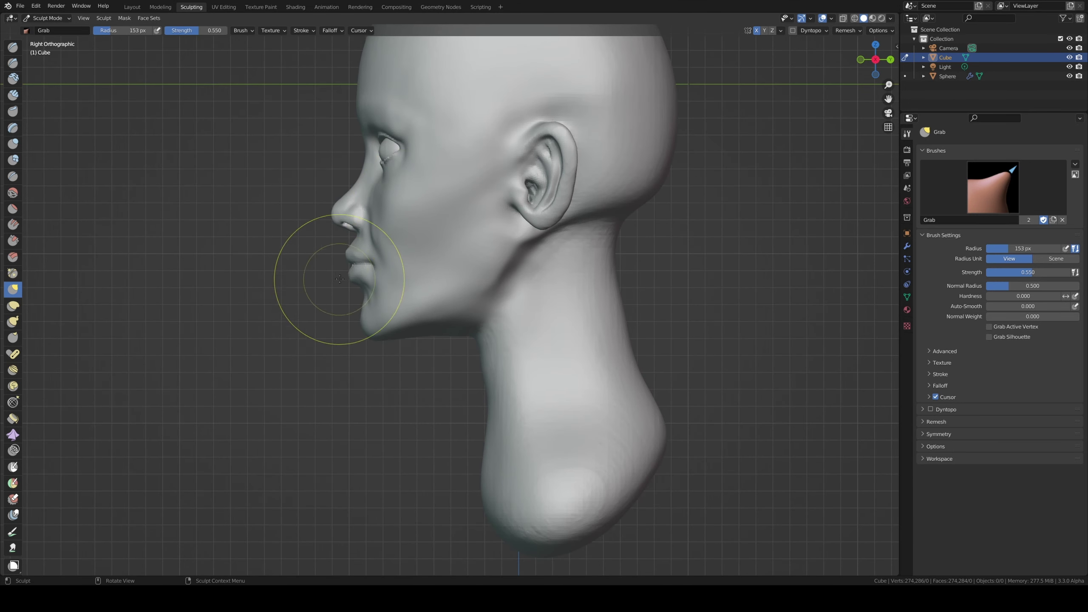
- Shrink the Grab brush through 127 and 105 to 68 px and reshape the lips
key("f")
left_click(345, 278)
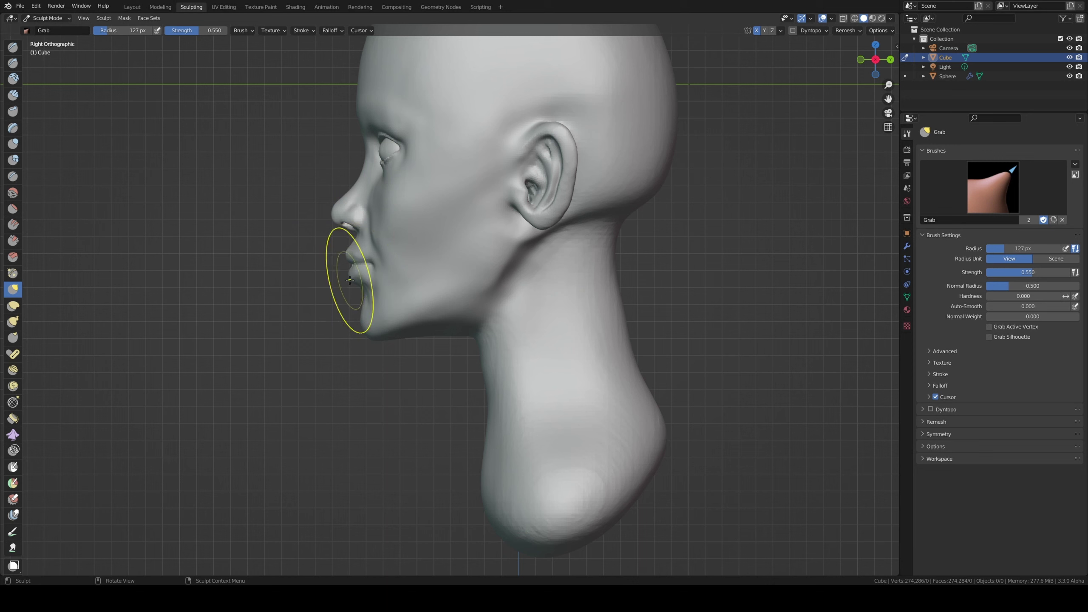
key("f")
left_click(351, 279)
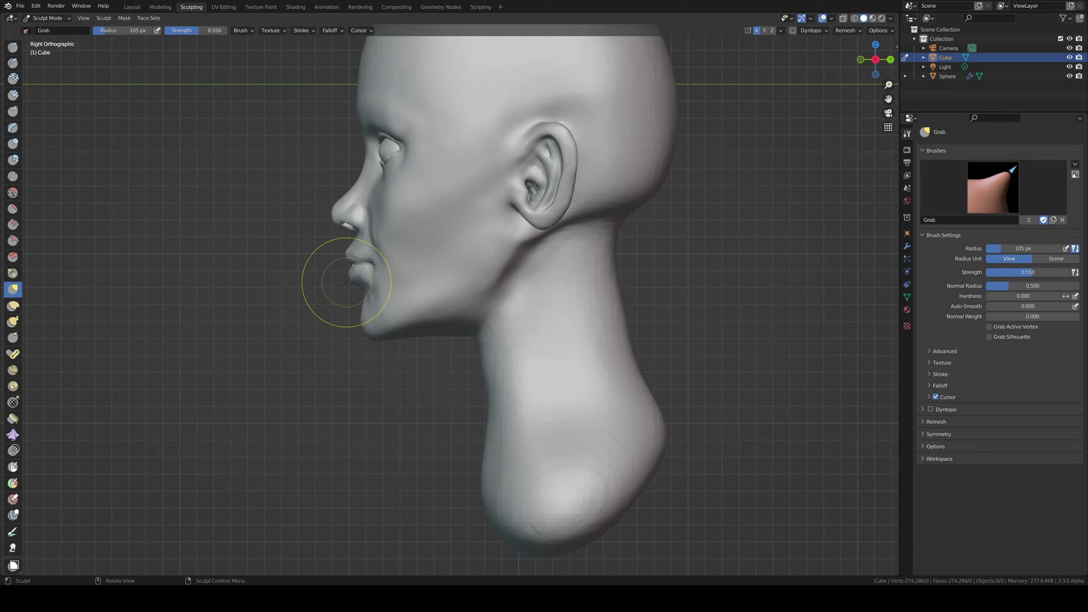
key("f")
left_click(330, 284)
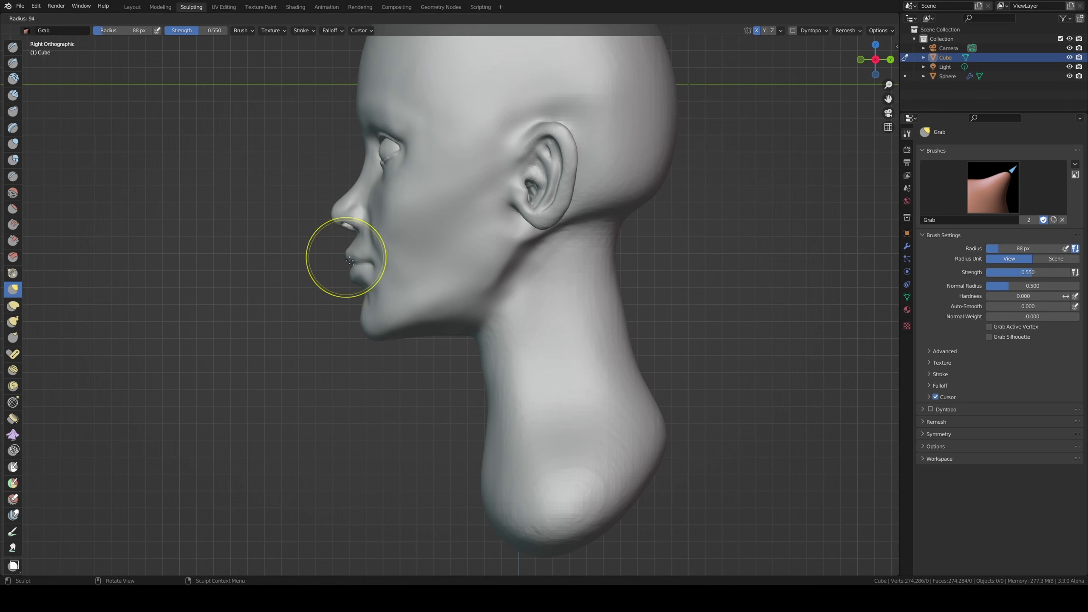
key("f")
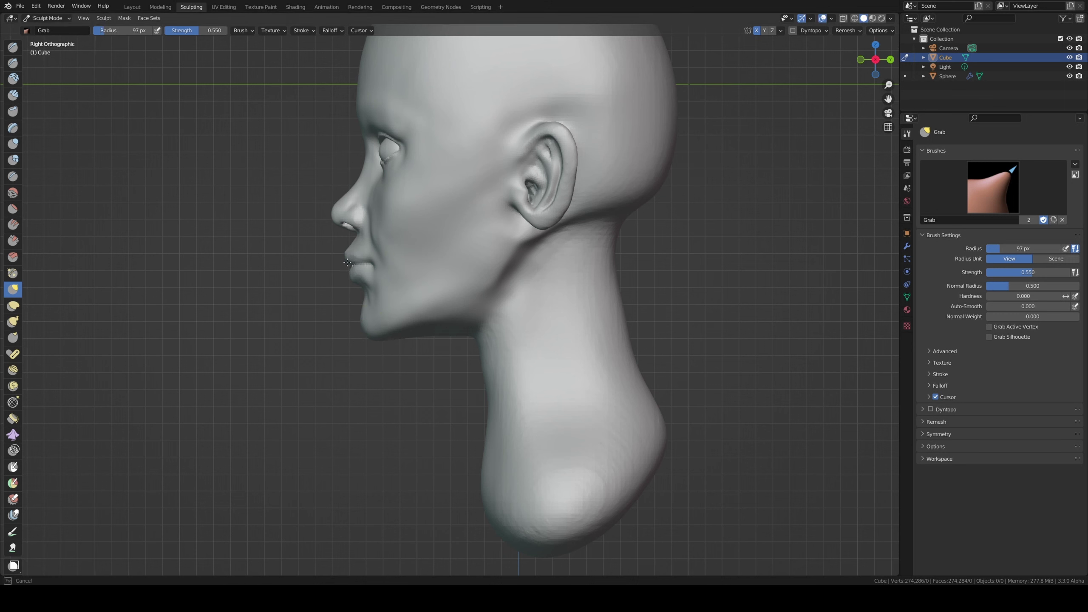
mouse_move(350, 263)
left_mouse_down()
mouse_move(343, 256)
mouse_move(352, 269)
left_mouse_up()
- Pull the chin and lips downward at 109 px, then enlarge the brush to 178 px
key("f")
left_click(347, 272)
key("f")
left_click_drag(370, 309, 365, 331)
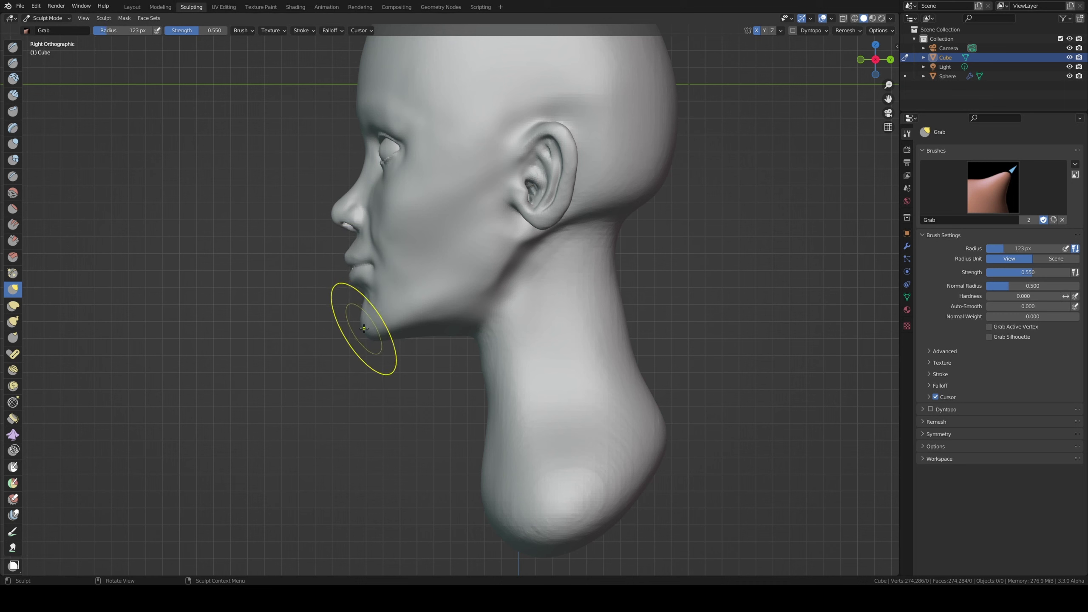
key("f")
left_click(381, 339)
key("f")
left_click(393, 330)
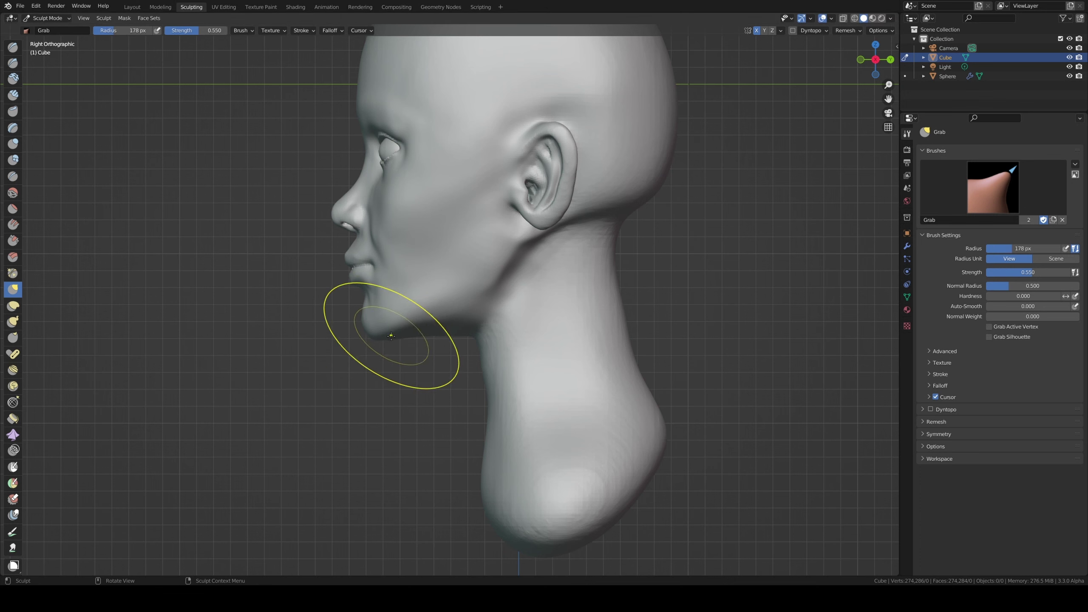
- Set the brush to 159 px and orbit around to inspect the face from the front
mouse_move(393, 329)
middle_mouse_down()
mouse_move(373, 305)
mouse_move(376, 316)
middle_mouse_up()
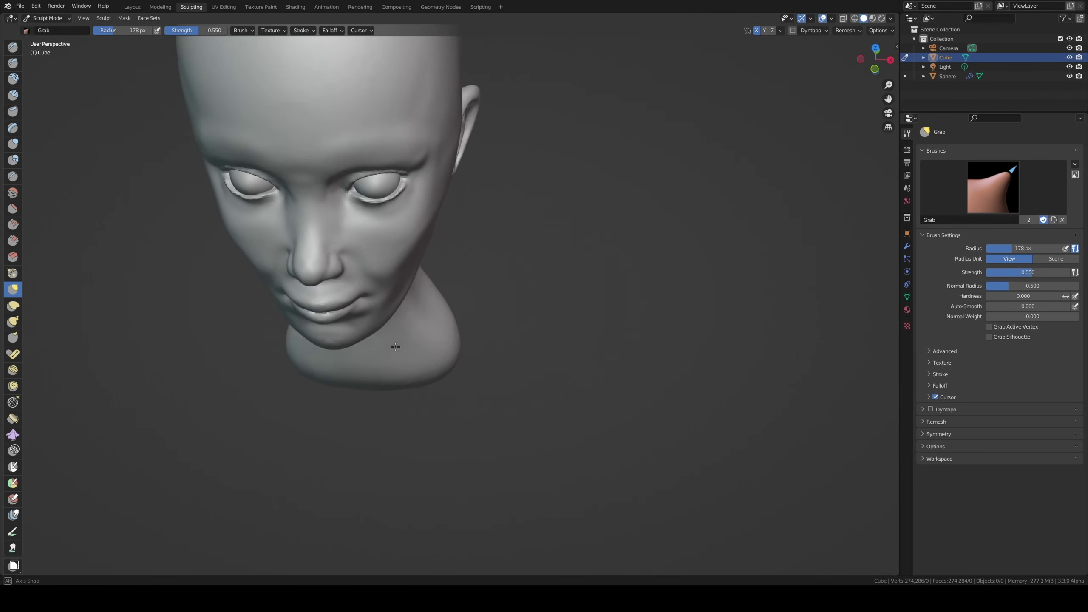
key("f")
left_click(371, 328)
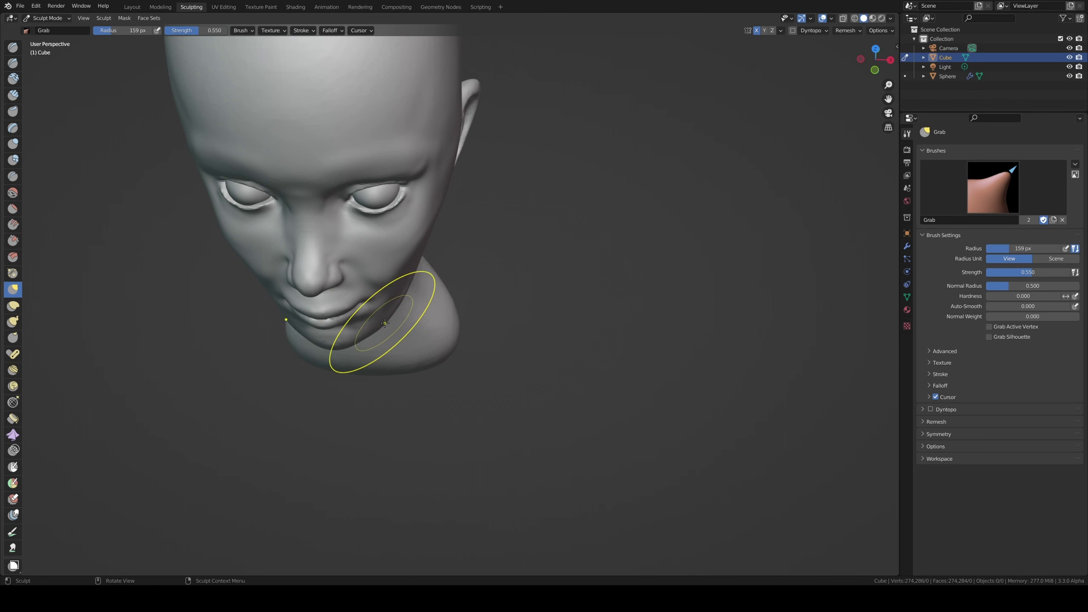
mouse_move(383, 320)
middle_mouse_down()
mouse_move(384, 278)
mouse_move(441, 267)
middle_mouse_up()
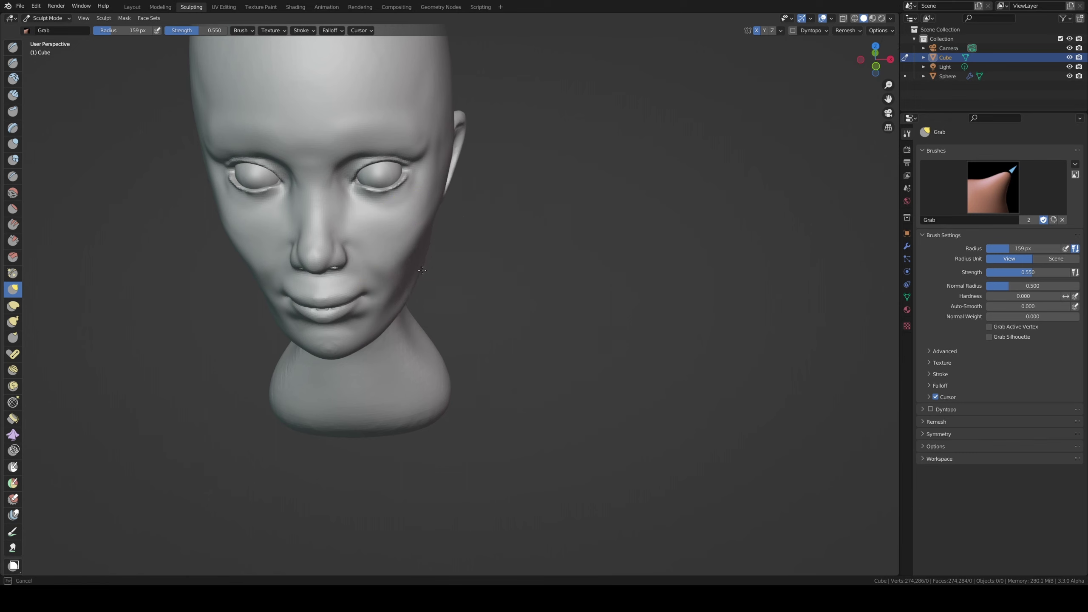
mouse_move(421, 265)
middle_mouse_down()
mouse_move(398, 294)
mouse_move(360, 295)
middle_mouse_up()
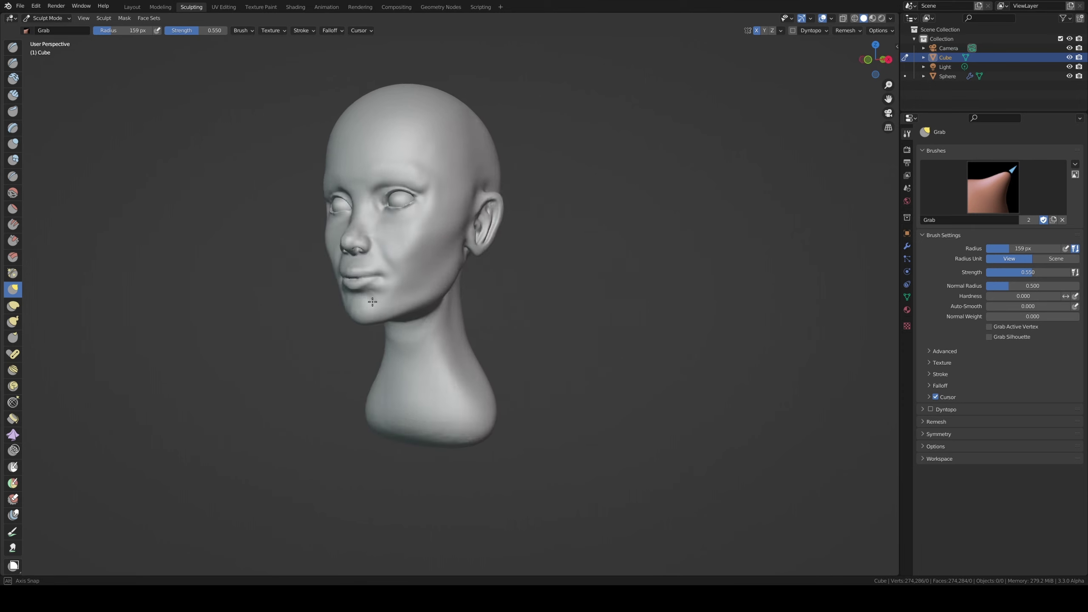
middle_click_drag(361, 296, 380, 257)
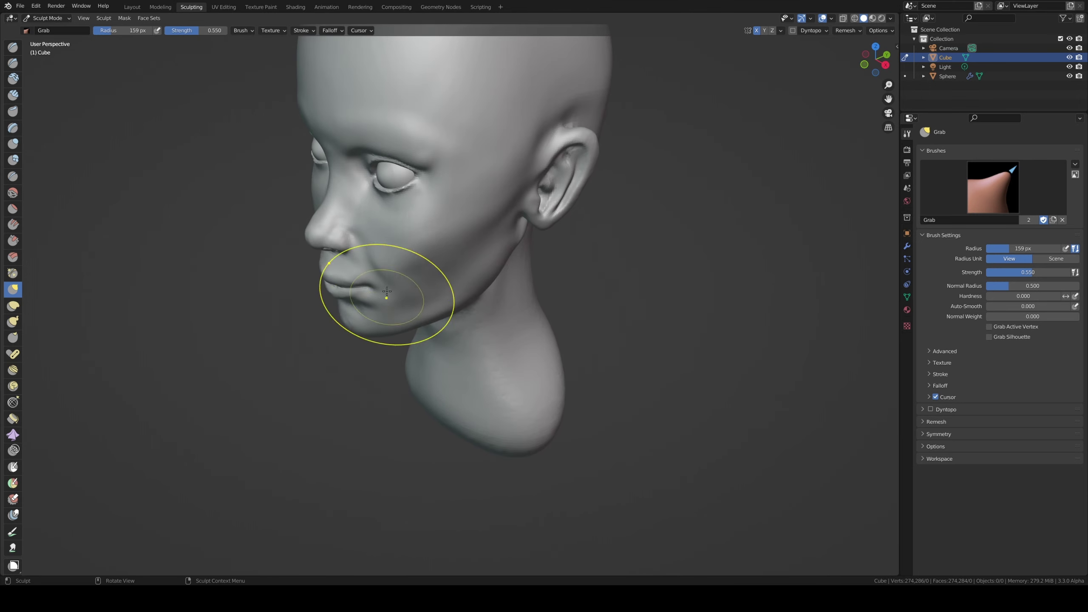
left_click(12, 95)
middle_click_drag(26, 115, 308, 218)
- Shrink the Clay Strips brush to 63 px and build up clay on the temple
key("f")
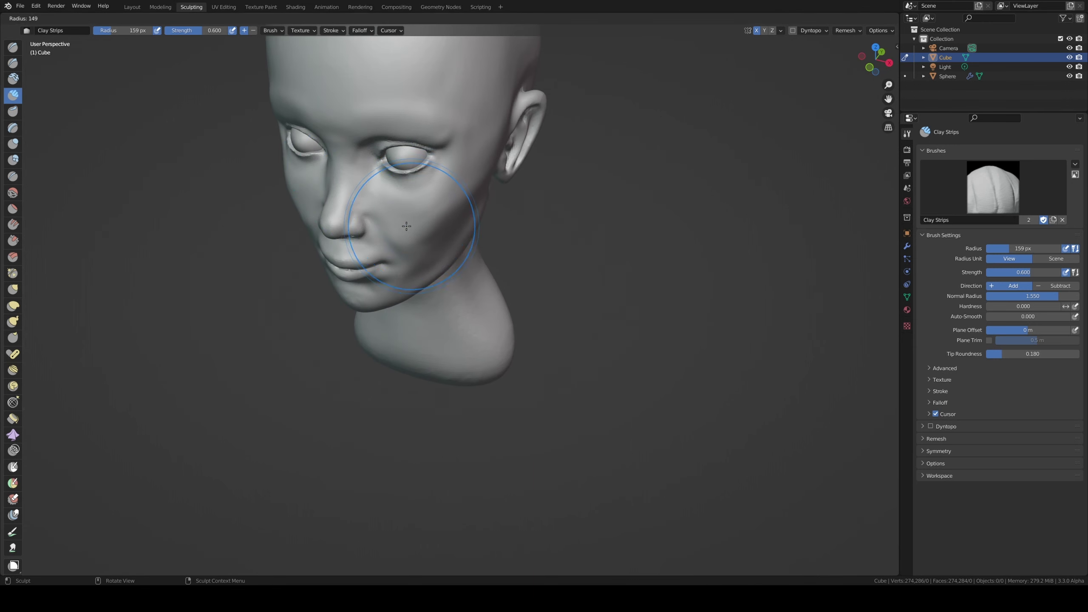
left_click(399, 219)
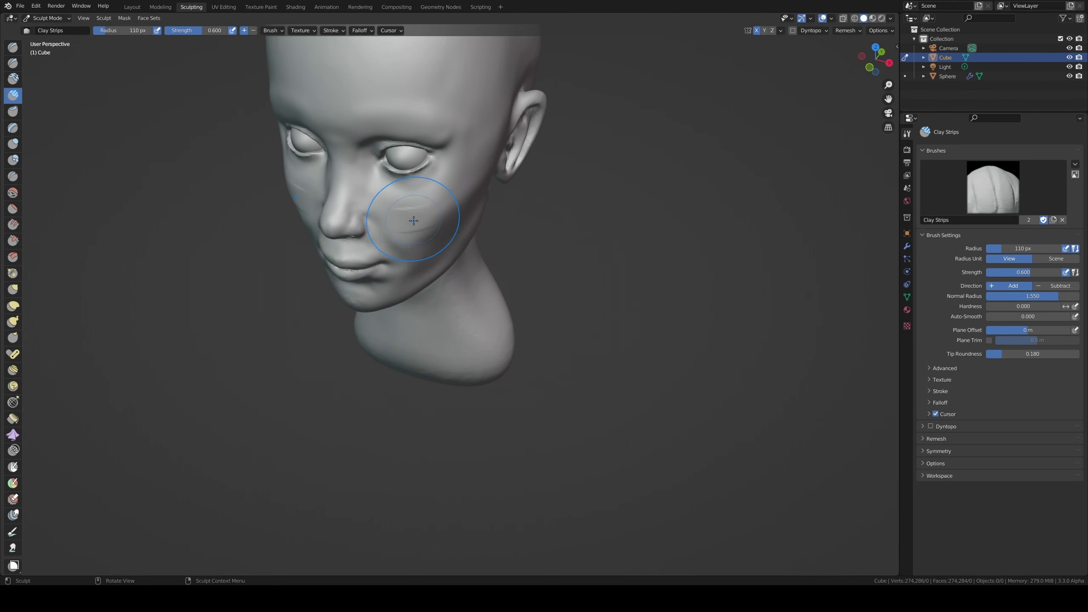
key("f")
left_click(405, 222)
middle_click_drag(456, 159, 434, 139)
mouse_move(470, 152)
left_mouse_down()
mouse_move(446, 203)
mouse_move(477, 163)
left_mouse_up()
- Orbit over the top of the head and build up clay on the forehead
middle_click_drag(476, 186, 502, 153)
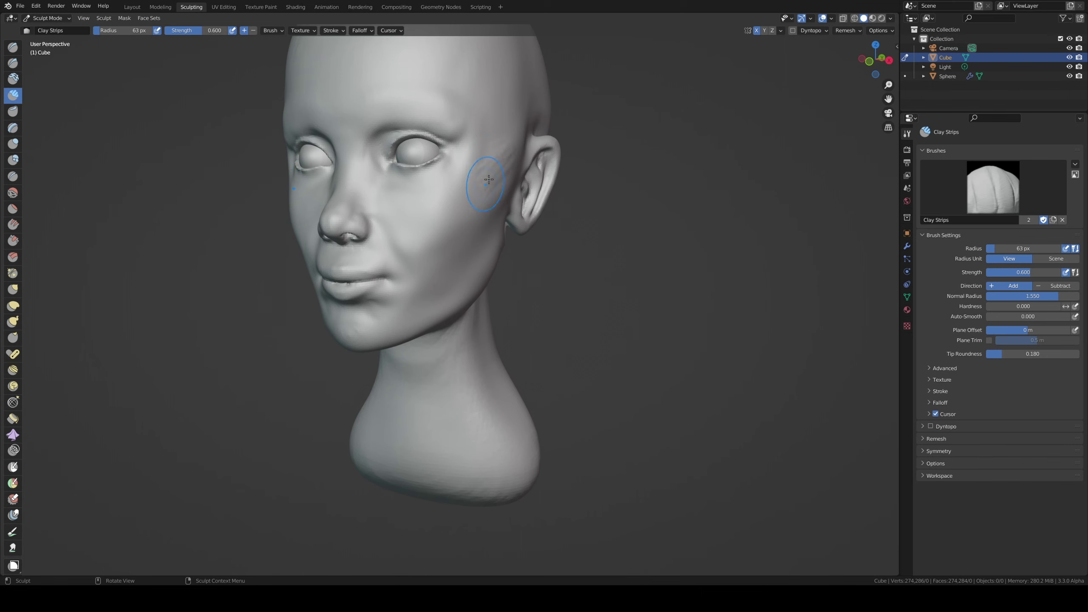
middle_click_drag(485, 169, 542, 133)
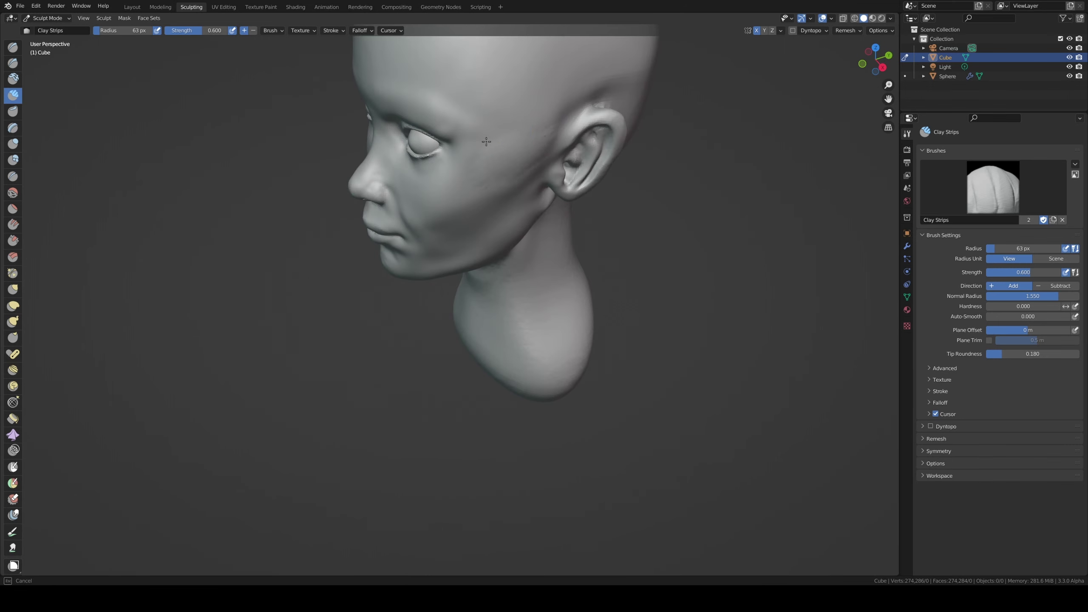
mouse_move(486, 142)
middle_mouse_down()
mouse_move(498, 85)
mouse_move(454, 160)
middle_mouse_up()
scroll(493, 121, "down", 3)
scroll(464, 175, "up", 2)
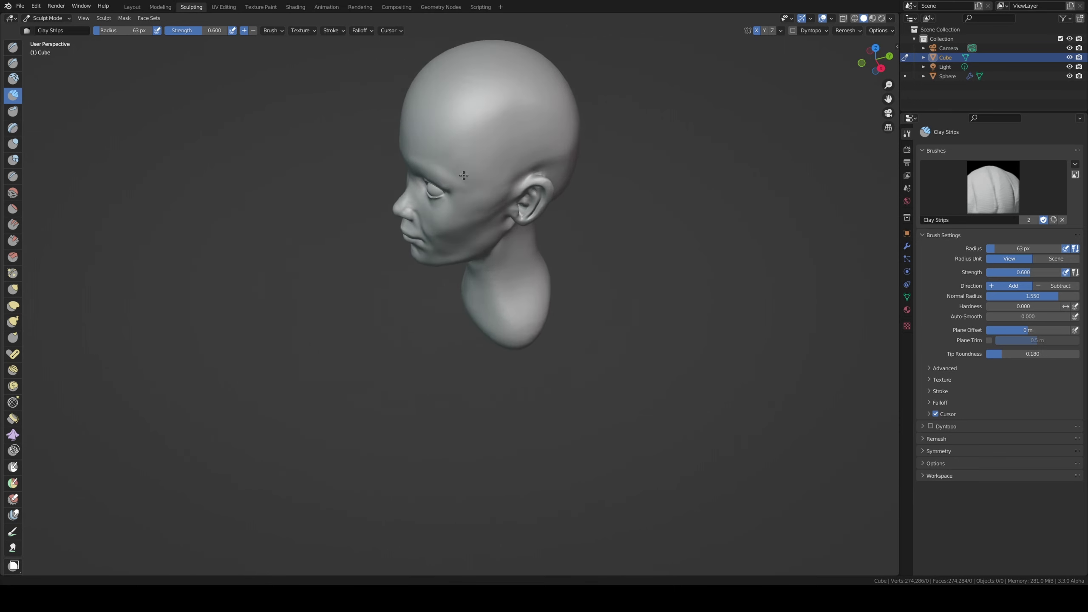
scroll(464, 175, "up", 1)
scroll(461, 173, "up", 2)
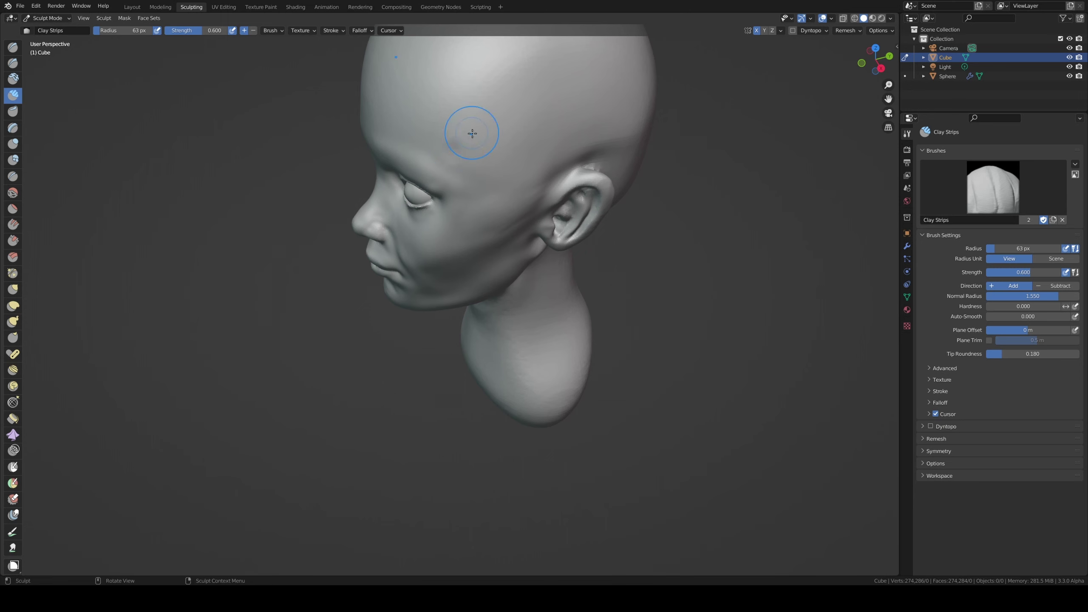
middle_click_drag(472, 133, 470, 173)
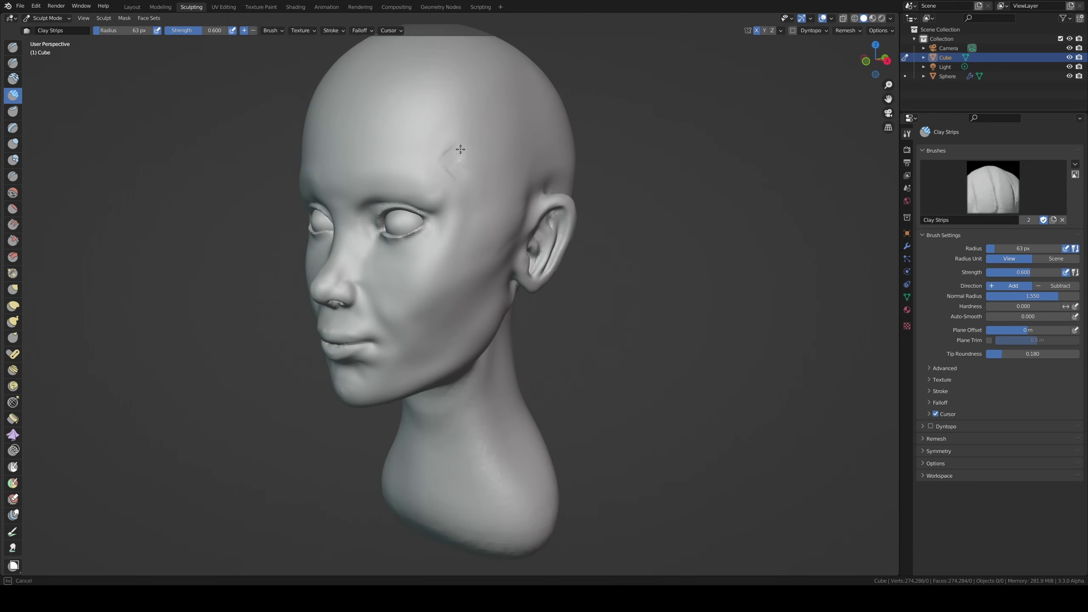
left_click_drag(442, 169, 450, 165)
- Lay a curved clay strip across the forehead with a 37 px brush
middle_click_drag(457, 149, 466, 136)
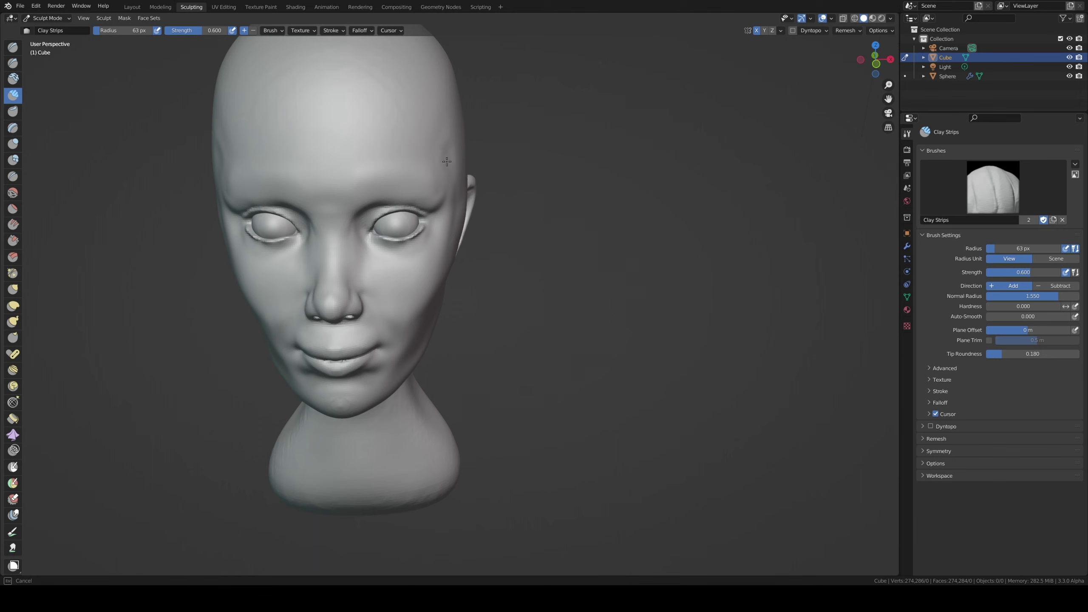
scroll(338, 133, "down", 1)
scroll(364, 135, "down", 1)
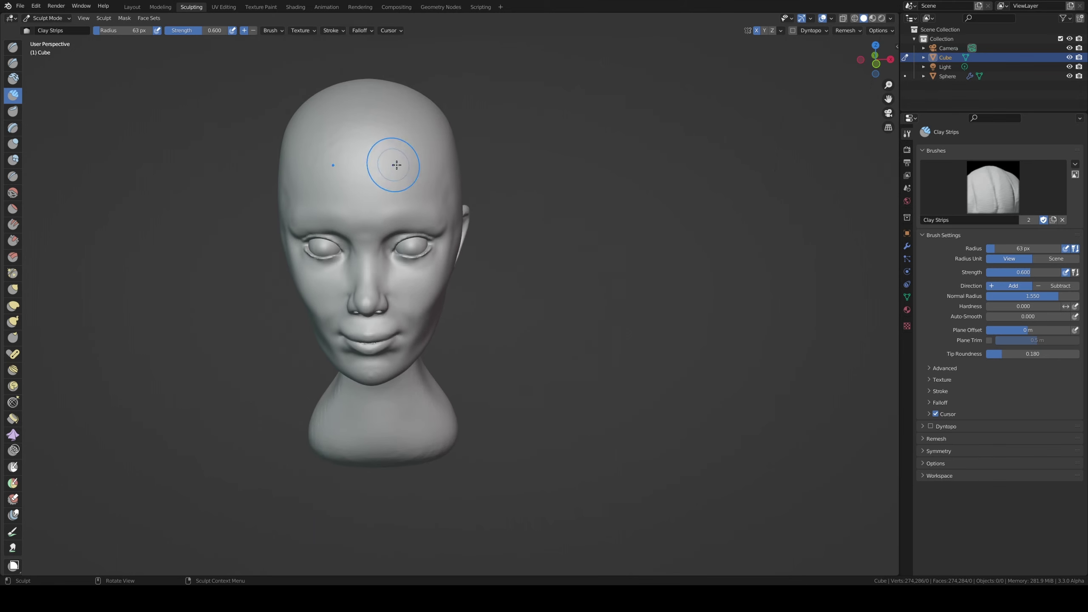
key("bracketleft")
key("bracketleft")
key("bracketleft")
mouse_move(368, 206)
left_mouse_down()
mouse_move(401, 190)
mouse_move(406, 172)
left_mouse_up()
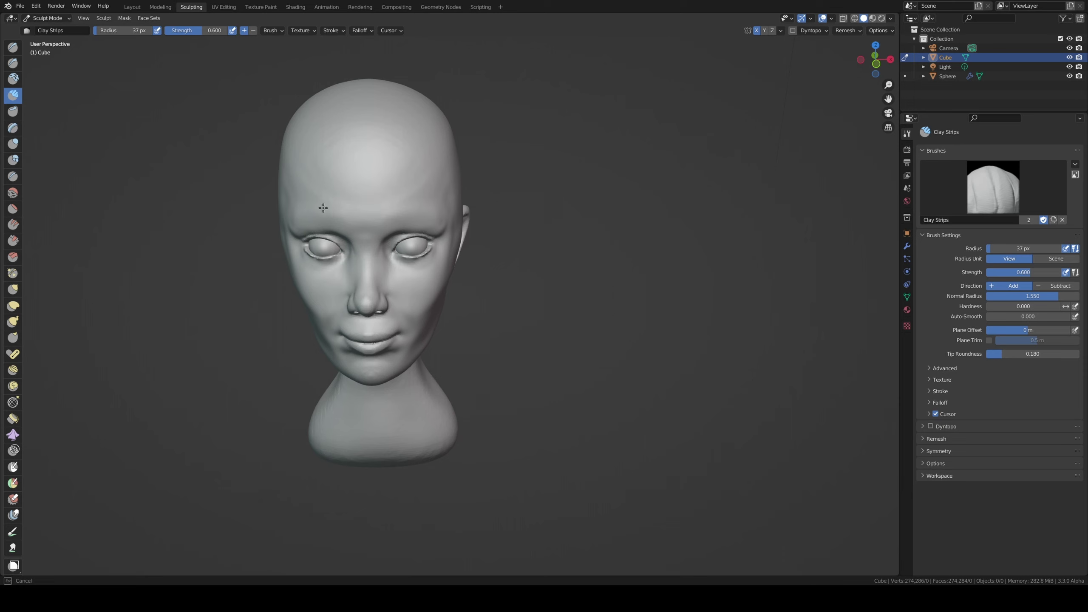
- Enlarge the brush to 46 px and orbit to a low front view of the lips
middle_click_drag(323, 208, 362, 205)
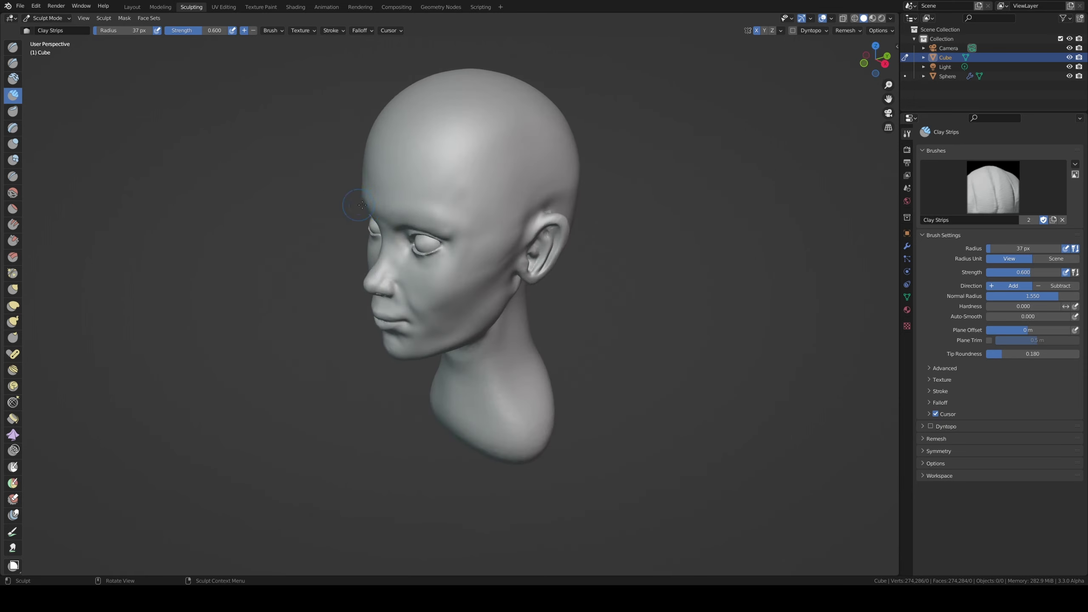
scroll(362, 205, "up", 1)
key("bracketright")
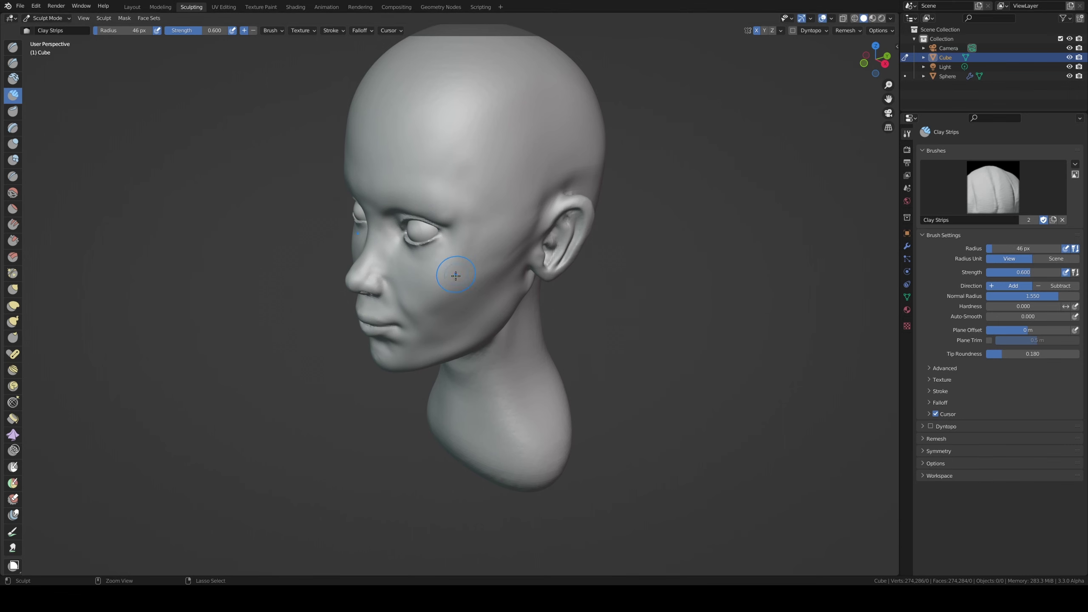
mouse_move(405, 285)
middle_mouse_down()
mouse_move(422, 272)
mouse_move(368, 291)
mouse_move(262, 301)
mouse_move(283, 272)
mouse_move(257, 263)
middle_mouse_up()
scroll(364, 282, "up", 3)
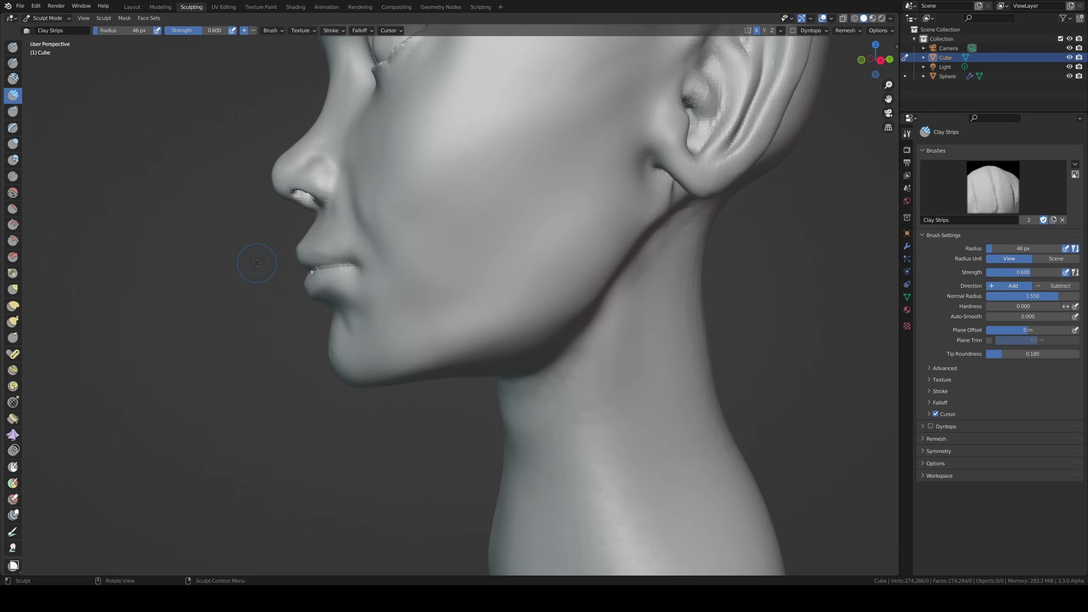
mouse_move(410, 243)
middle_mouse_down()
mouse_move(407, 252)
mouse_move(444, 252)
mouse_move(153, 220)
middle_mouse_up()
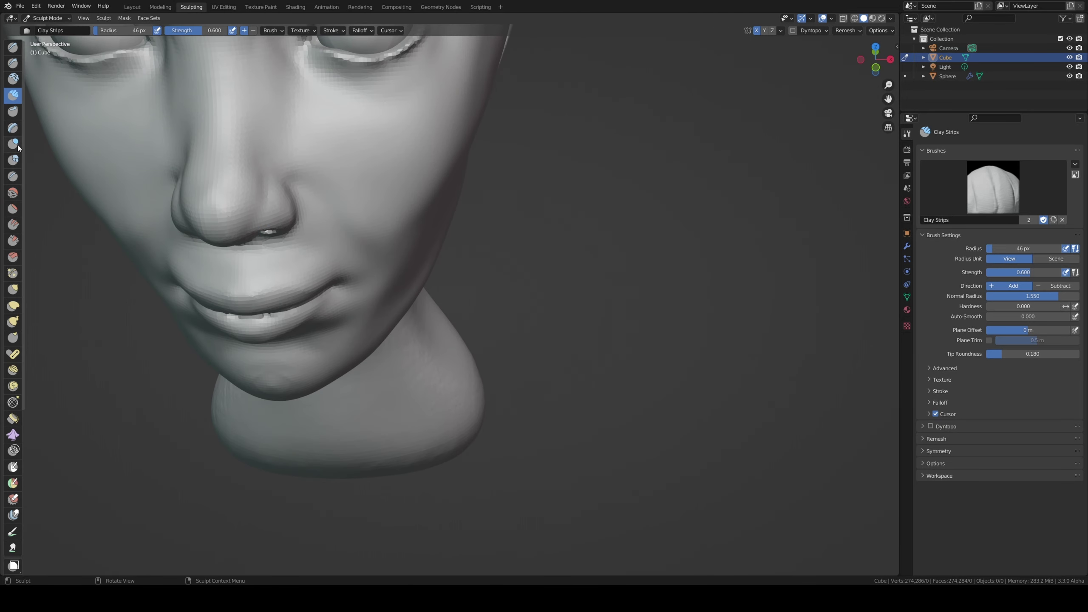
- Switch back to the Grab brush and inspect the face from under the chin and lips
left_click(13, 289)
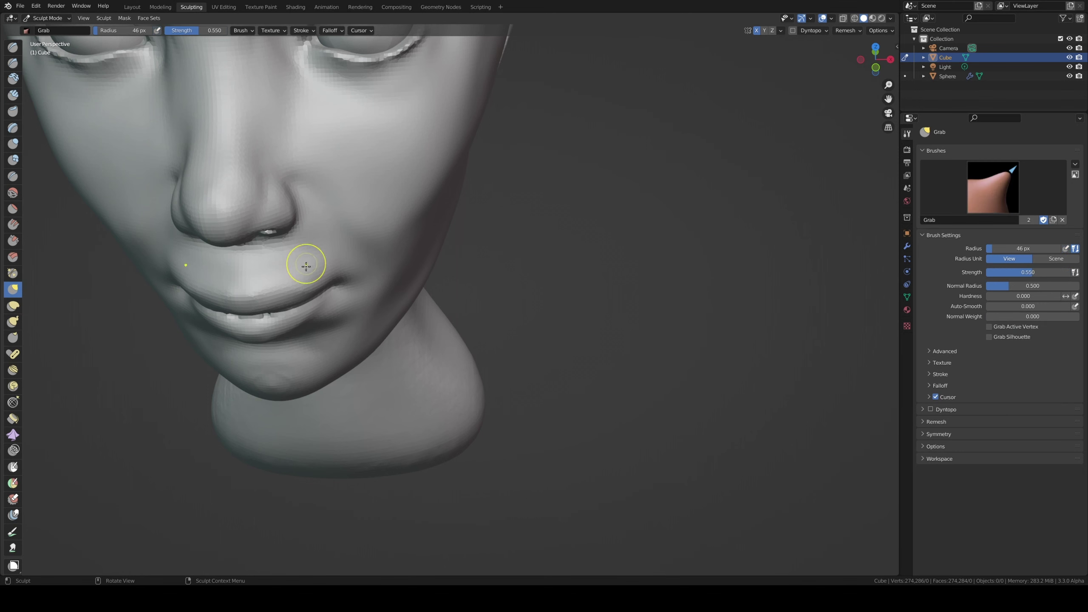
middle_click_drag(315, 291, 323, 321)
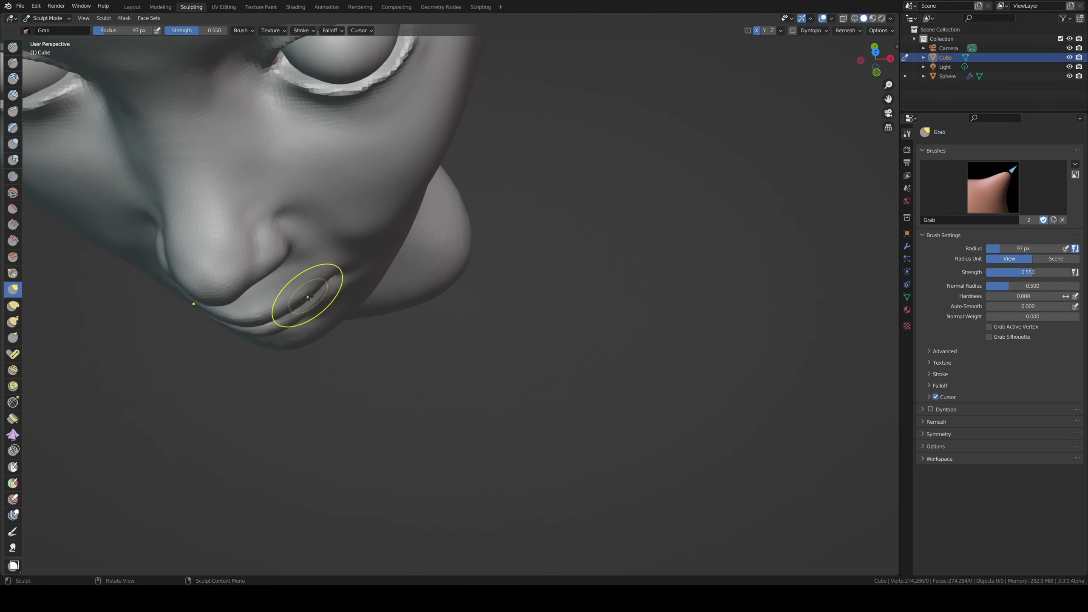
mouse_move(316, 302)
middle_mouse_down()
mouse_move(324, 308)
mouse_move(265, 282)
middle_mouse_up()
- Save the sculpt as head25.blend, cancelling the voxel-size adjustment without remeshing
key("ctrl+s")
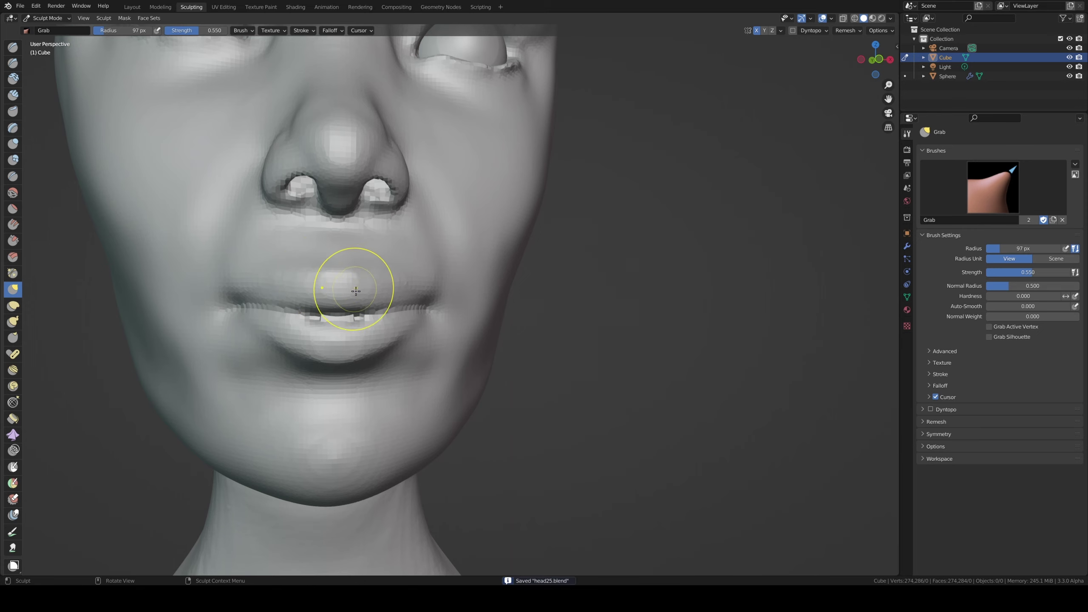
key("r")
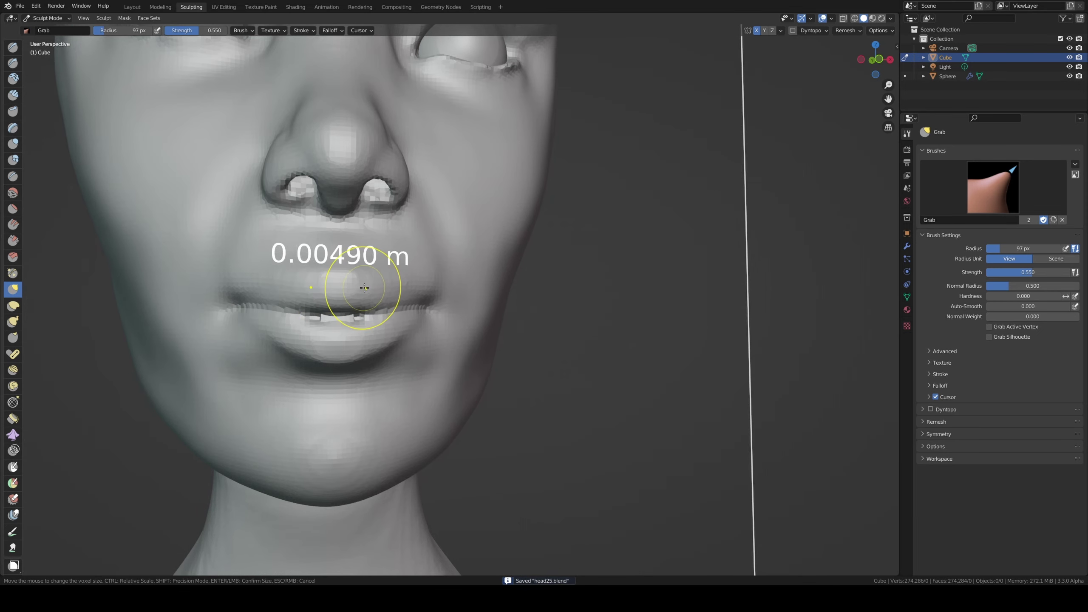
left_click(391, 283)
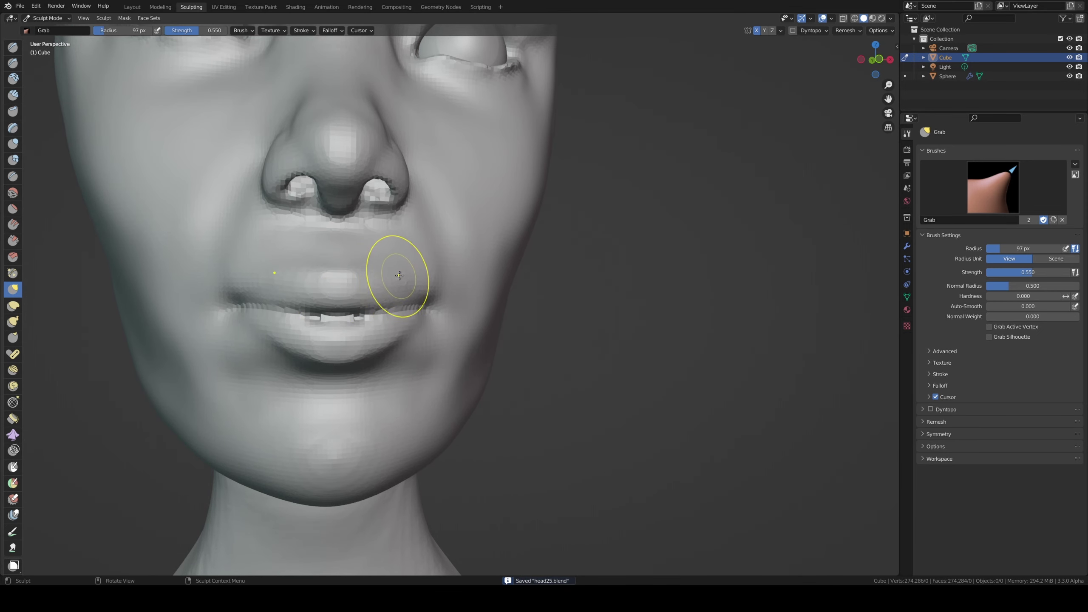
mouse_move(400, 280)
middle_mouse_down()
mouse_move(384, 315)
mouse_move(476, 323)
mouse_move(403, 294)
mouse_move(436, 330)
mouse_move(406, 323)
mouse_move(451, 342)
middle_mouse_up()
scroll(436, 329, "down", 3)
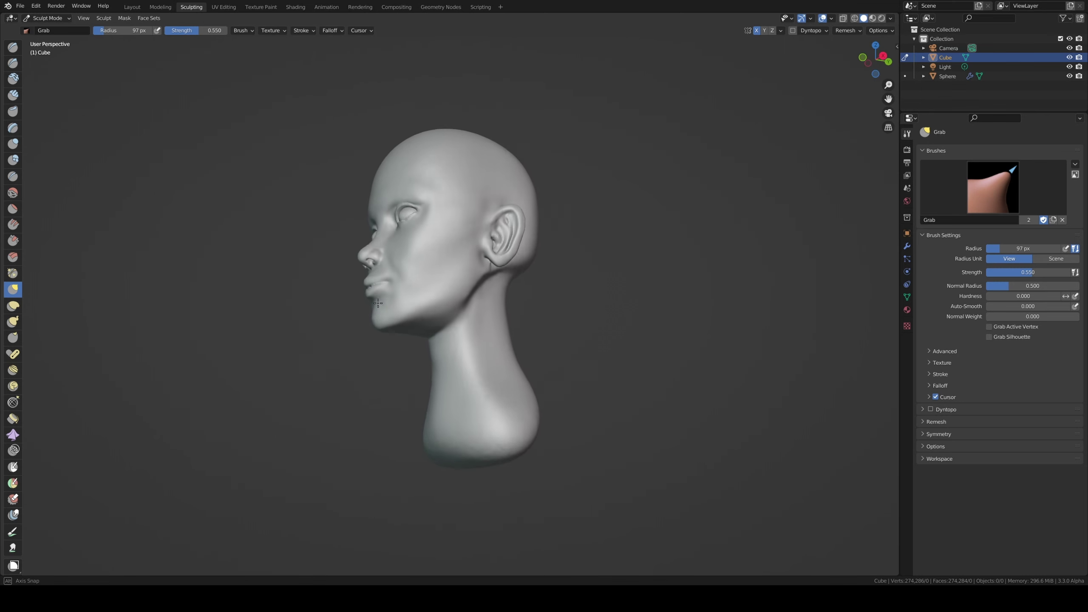
- Enlarge the Grab brush to about 118 px and pull the side of the neck into shape
key("bracketright")
key("bracketright")
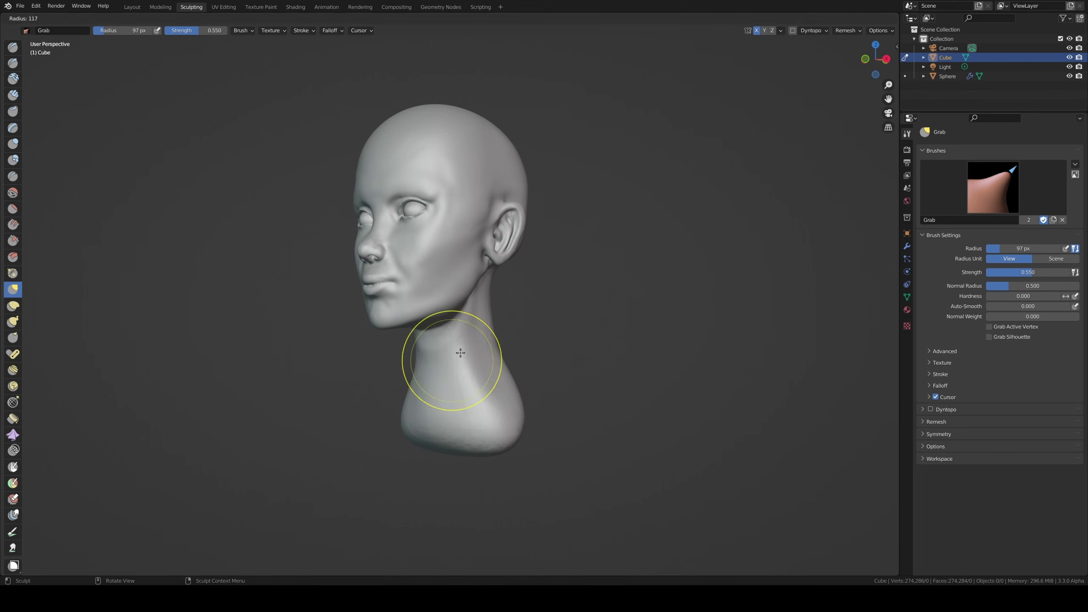
left_click_drag(450, 358, 476, 348)
left_click_drag(480, 435, 475, 424)
mouse_move(473, 341)
middle_mouse_down()
mouse_move(419, 304)
mouse_move(517, 260)
middle_mouse_up()
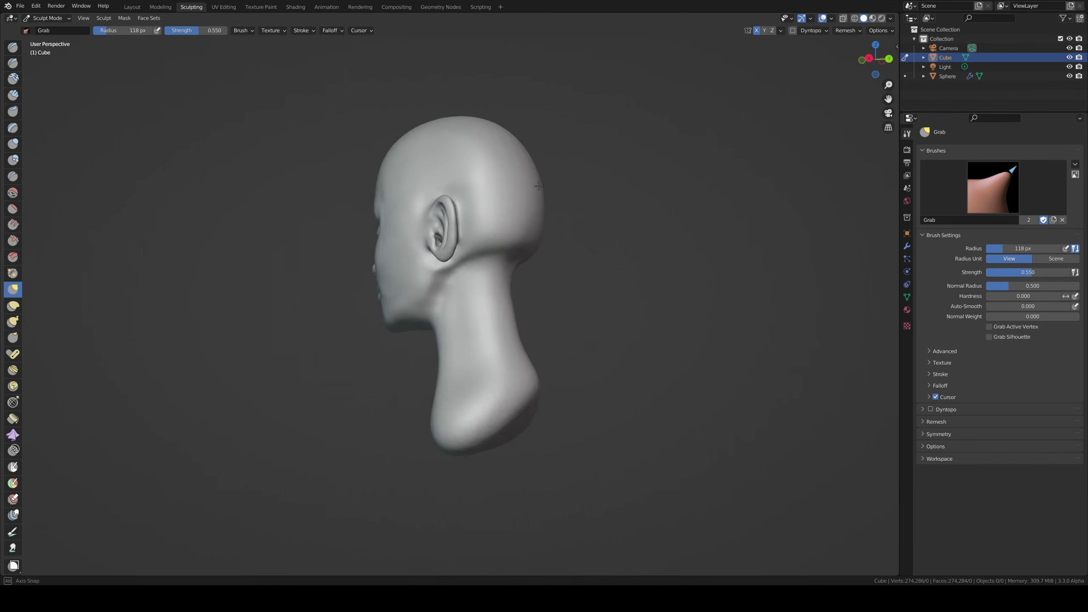
middle_click_drag(495, 188, 595, 207)
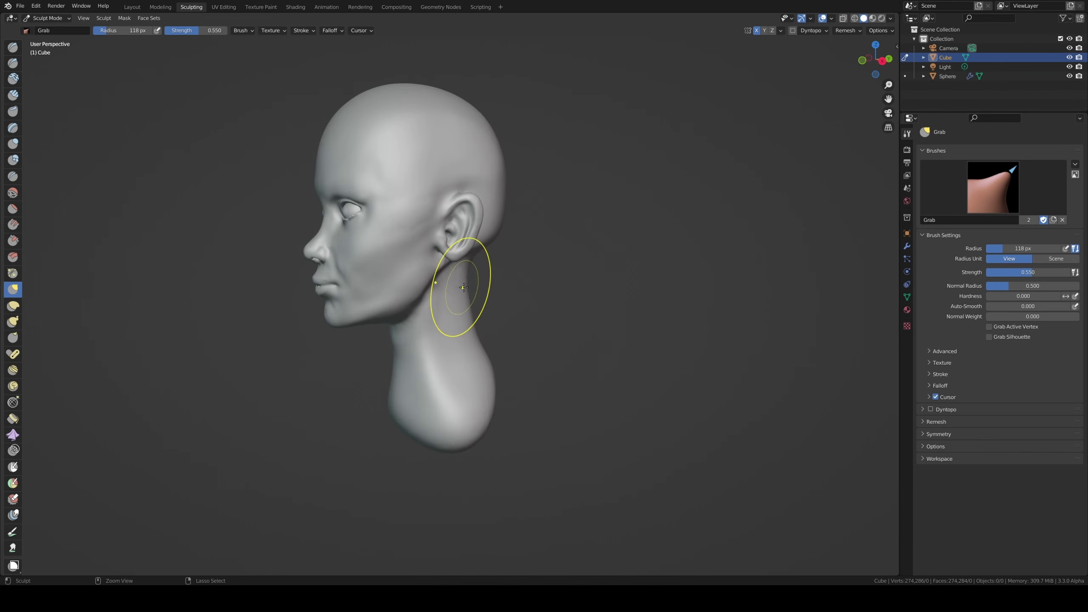
mouse_move(463, 287)
middle_mouse_down("ctrl")
mouse_move(475, 222)
mouse_move(506, 203)
middle_mouse_up("ctrl")
- Resize the brush to 88 px, then 128 px, while framing the head's left profile
key("f")
left_click(475, 215)
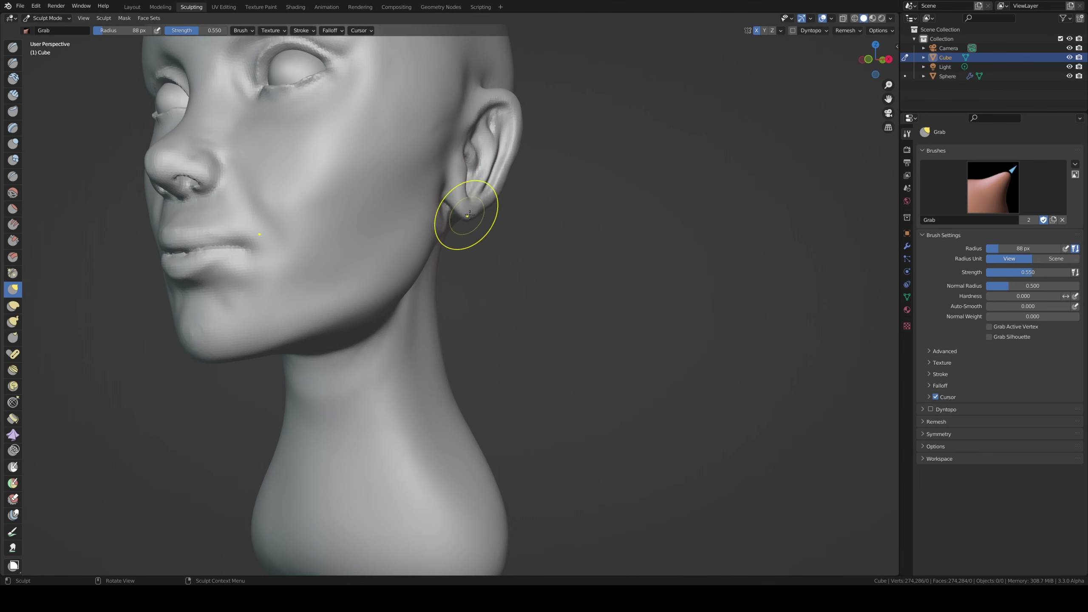
mouse_move(470, 215)
middle_mouse_down()
mouse_move(503, 195)
mouse_move(493, 234)
mouse_move(420, 240)
mouse_move(493, 245)
middle_mouse_up()
scroll(488, 234, "down", 4)
key("f")
left_click(487, 254)
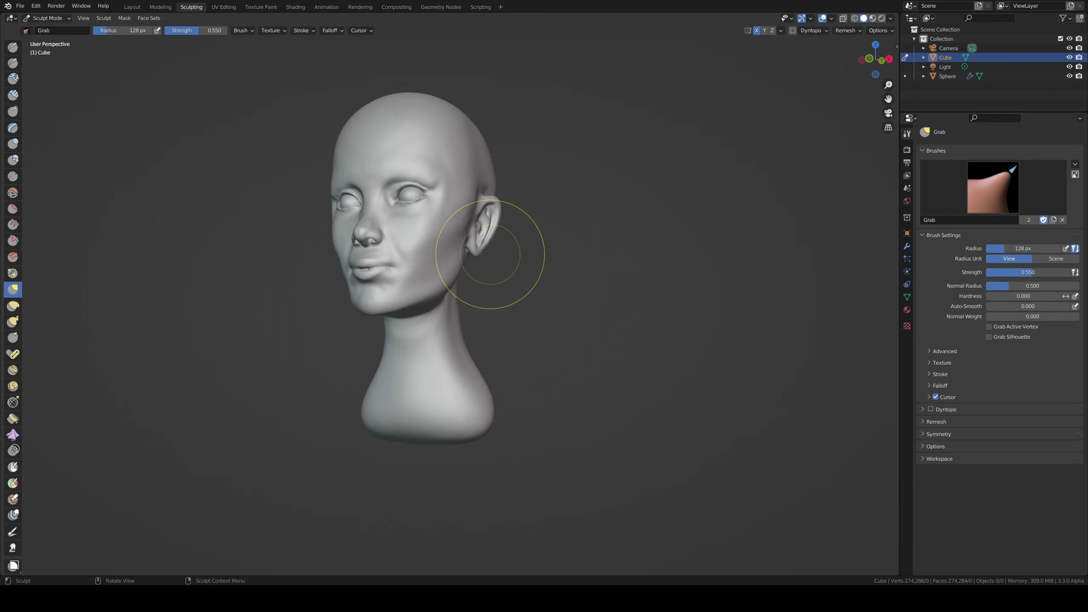
- Pull the area around the ear into shape and return to a straight front view
mouse_move(468, 243)
middle_mouse_down()
mouse_move(400, 242)
mouse_move(402, 288)
mouse_move(450, 238)
middle_mouse_up()
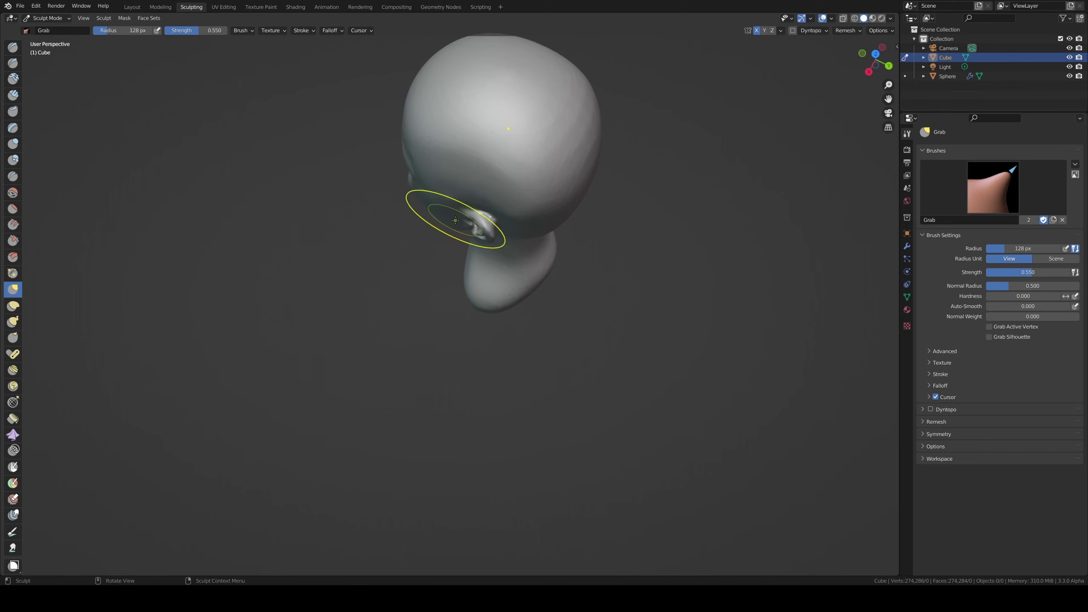
left_click_drag(451, 225, 455, 221)
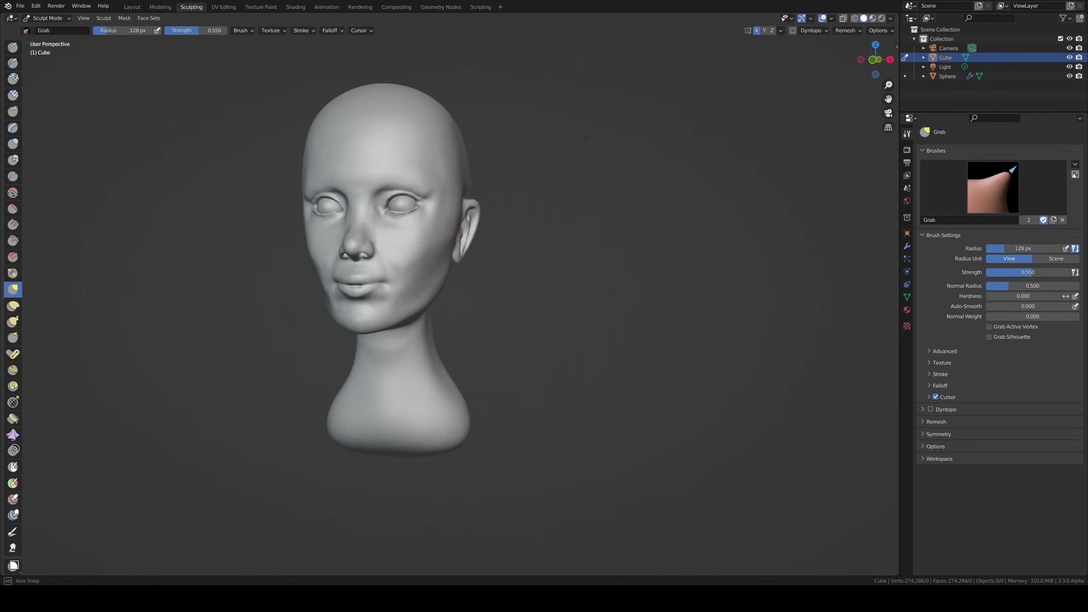
middle_click_drag(453, 223, 607, 134)
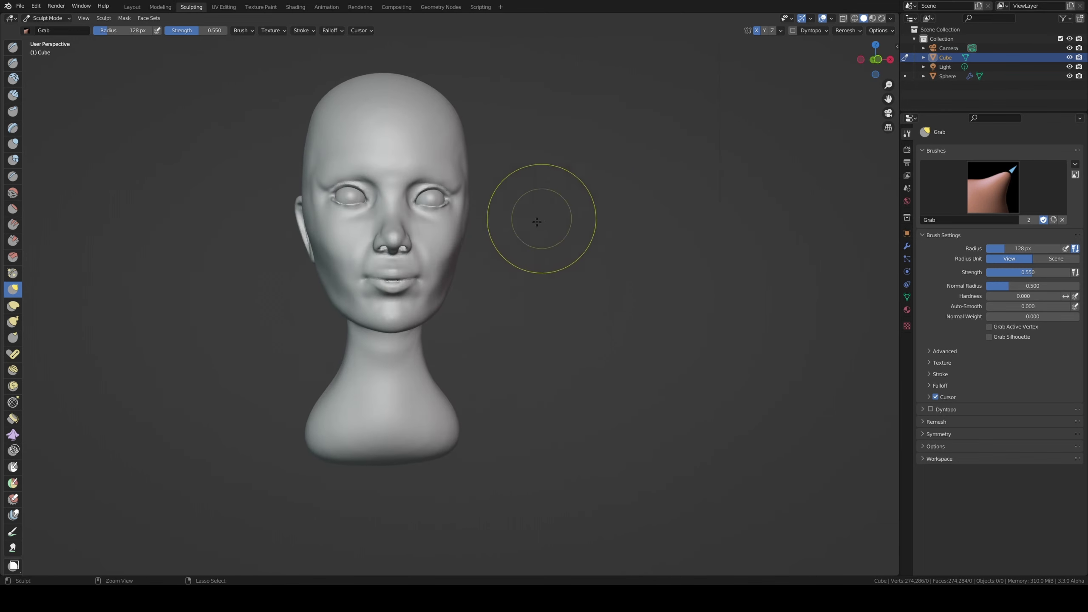
middle_click_drag(539, 214, 488, 221)
scroll(488, 221, "up", 2)
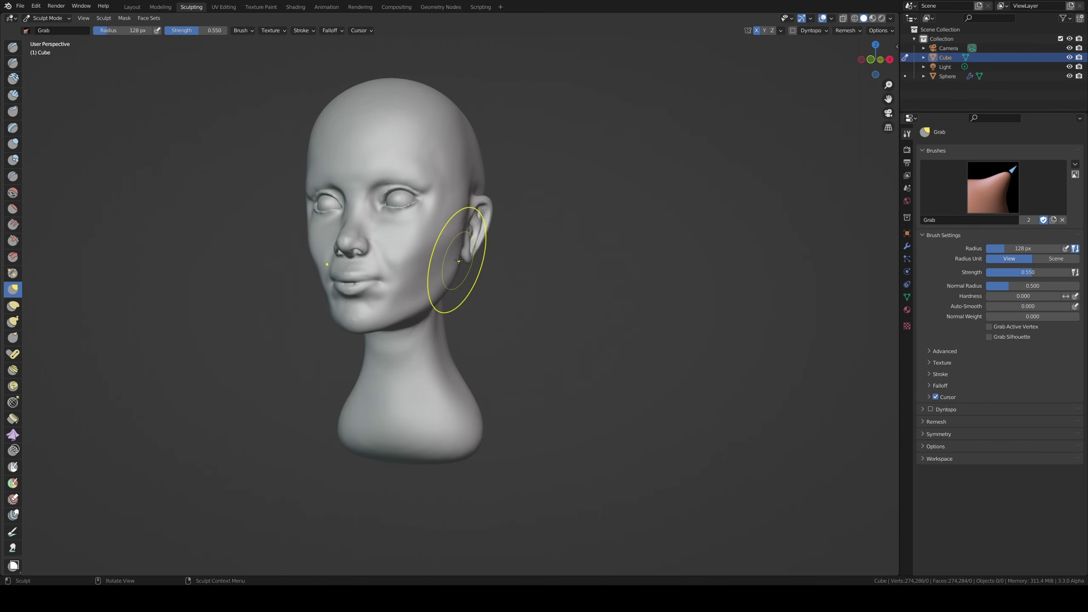
mouse_move(456, 259)
middle_mouse_down()
mouse_move(492, 240)
mouse_move(444, 255)
middle_mouse_up()
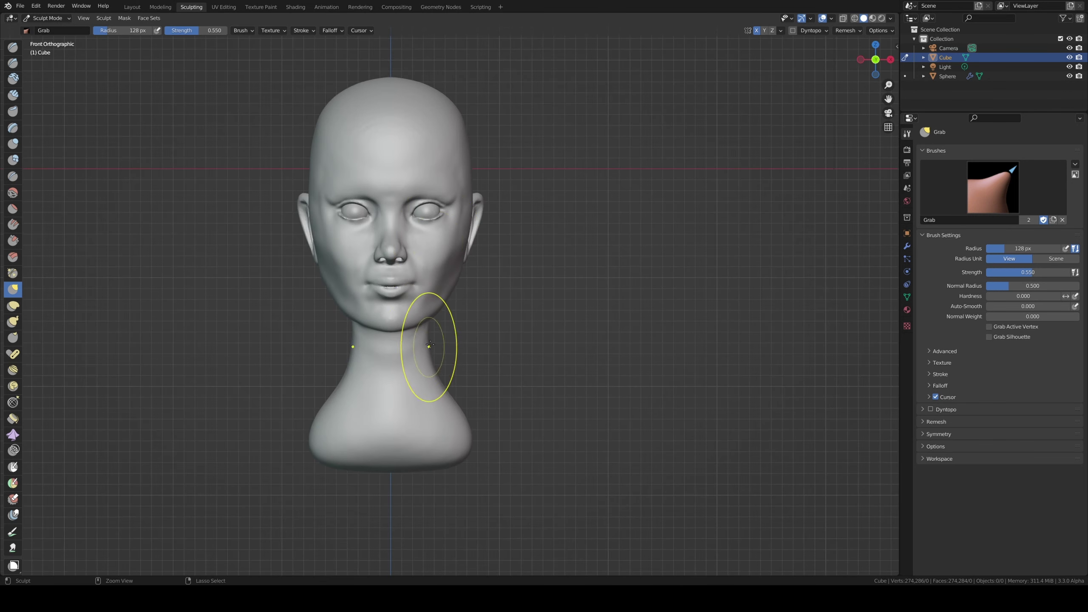
- Set the Grab brush radius to about 82 px and save the sculpt file
scroll(445, 296, "up", 2)
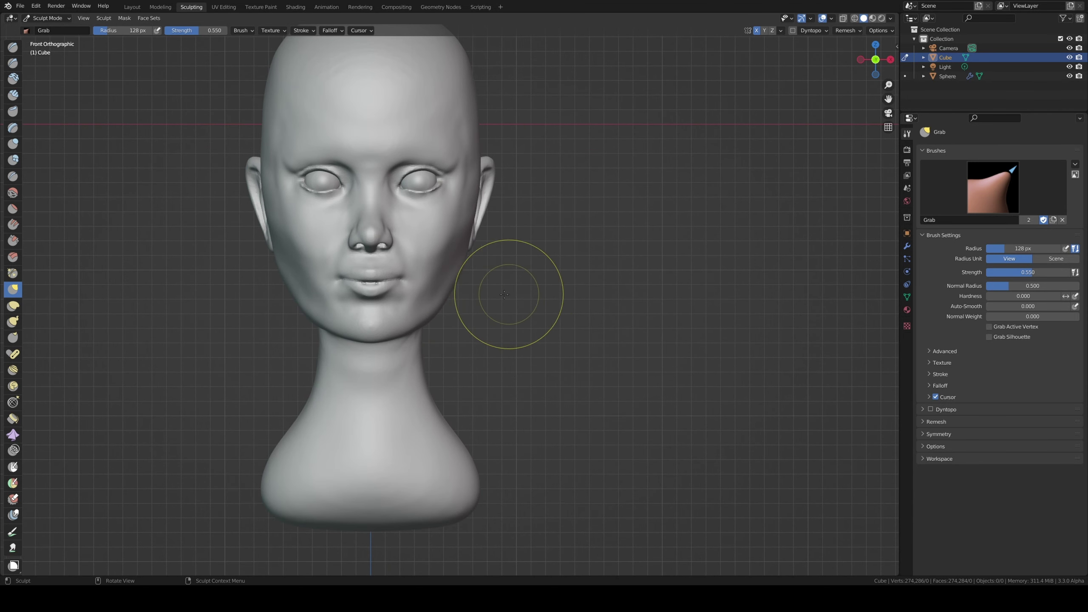
middle_click_drag(502, 302, 473, 316)
key("f")
left_click(418, 323)
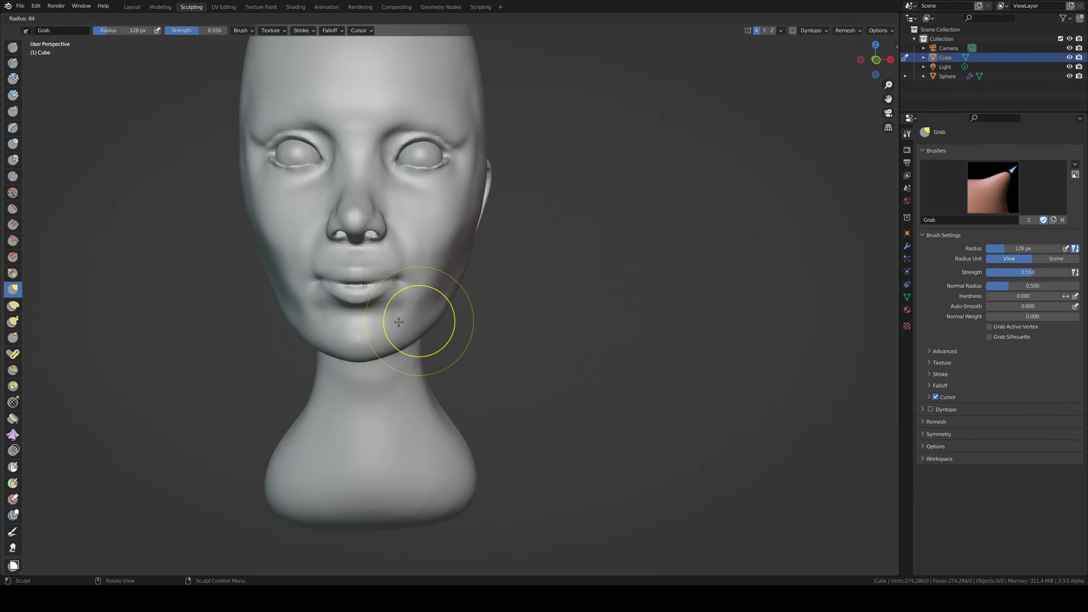
scroll(326, 284, "up", 1)
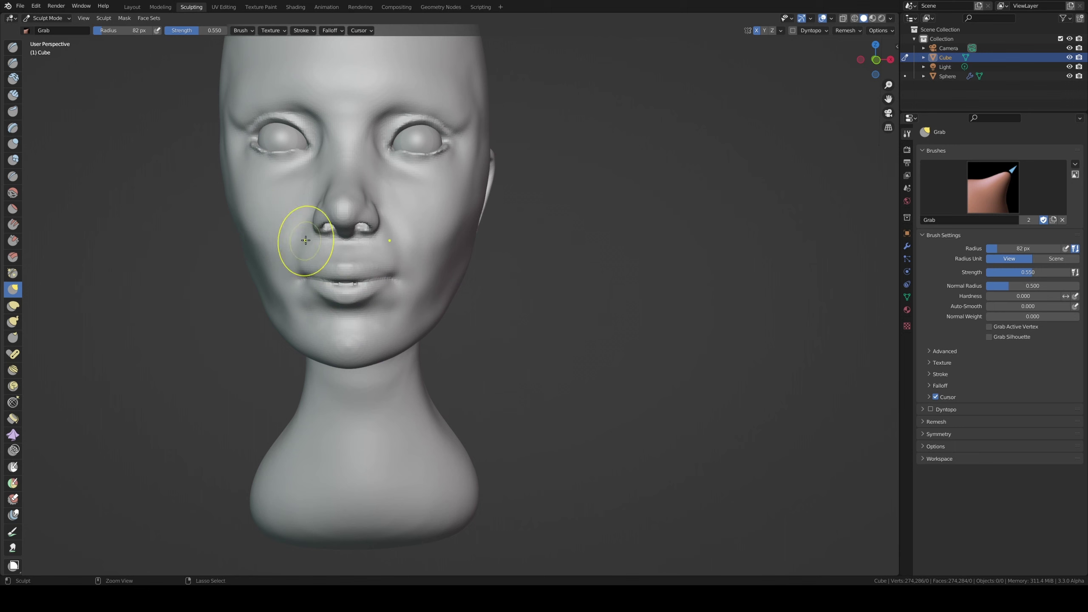
key("ctrl+s")
- Shrink the Grab brush to 62 px and pull both lip corners outward symmetrically
key("f")
left_click(342, 260)
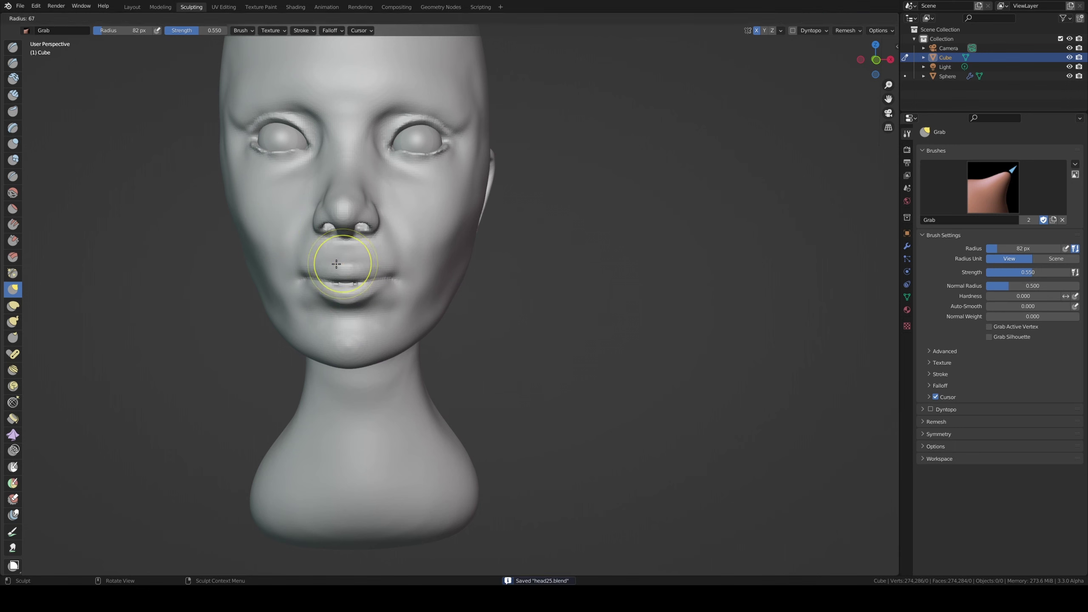
left_click_drag(344, 261, 369, 264)
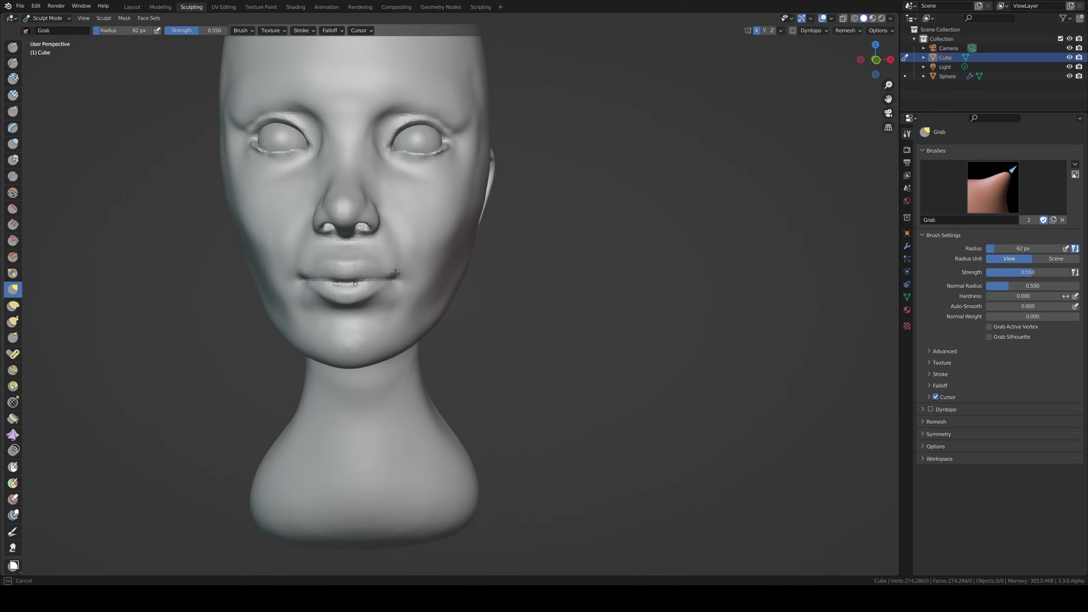
left_click_drag(395, 274, 382, 263)
middle_click_drag(400, 232, 385, 276)
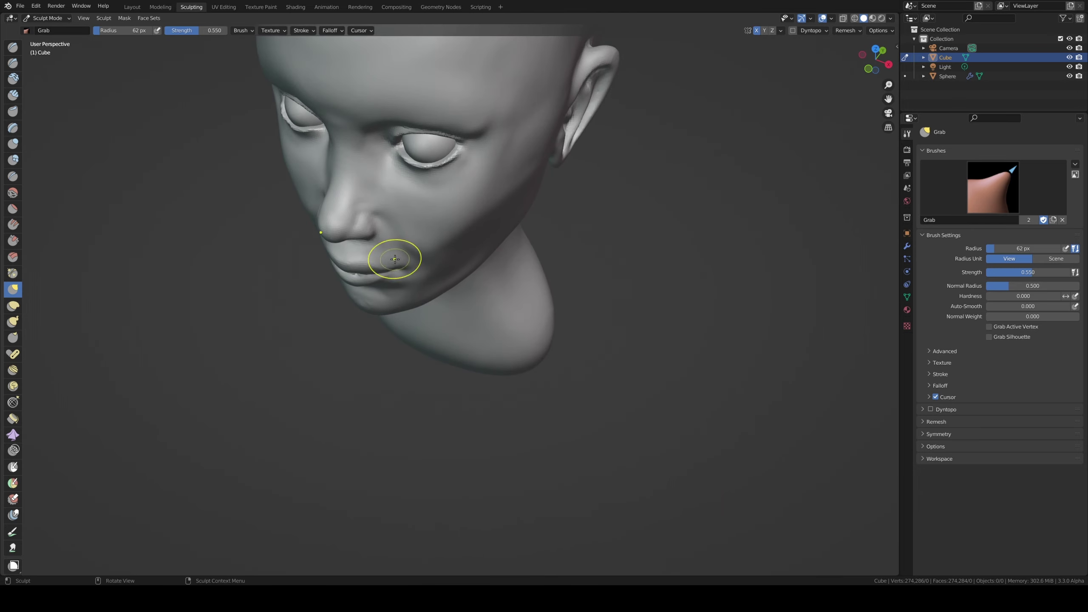
middle_click_drag(395, 258, 387, 237)
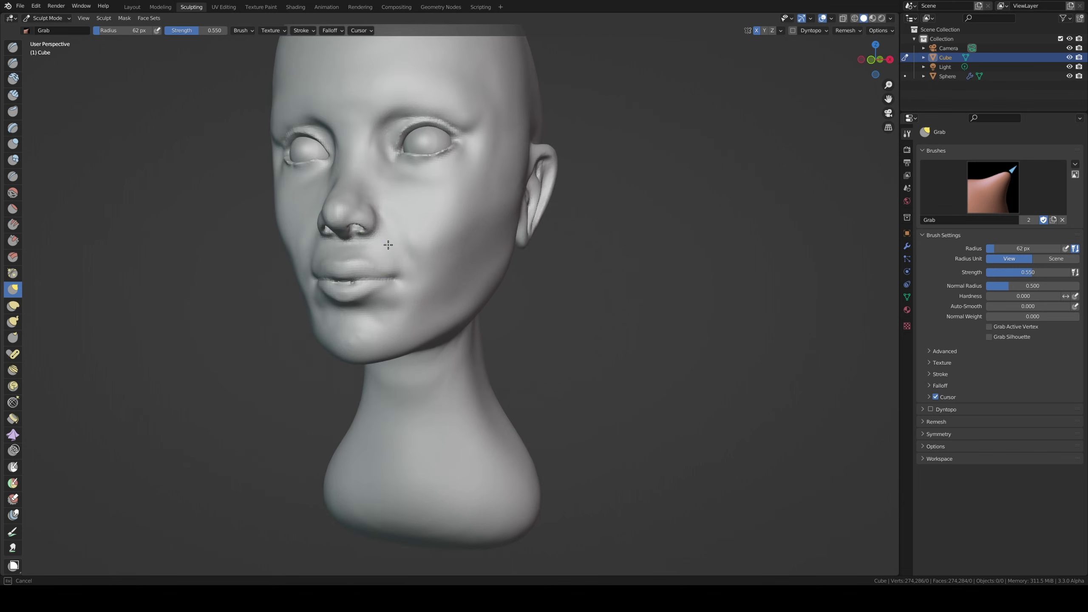
middle_click_drag(384, 251, 425, 225)
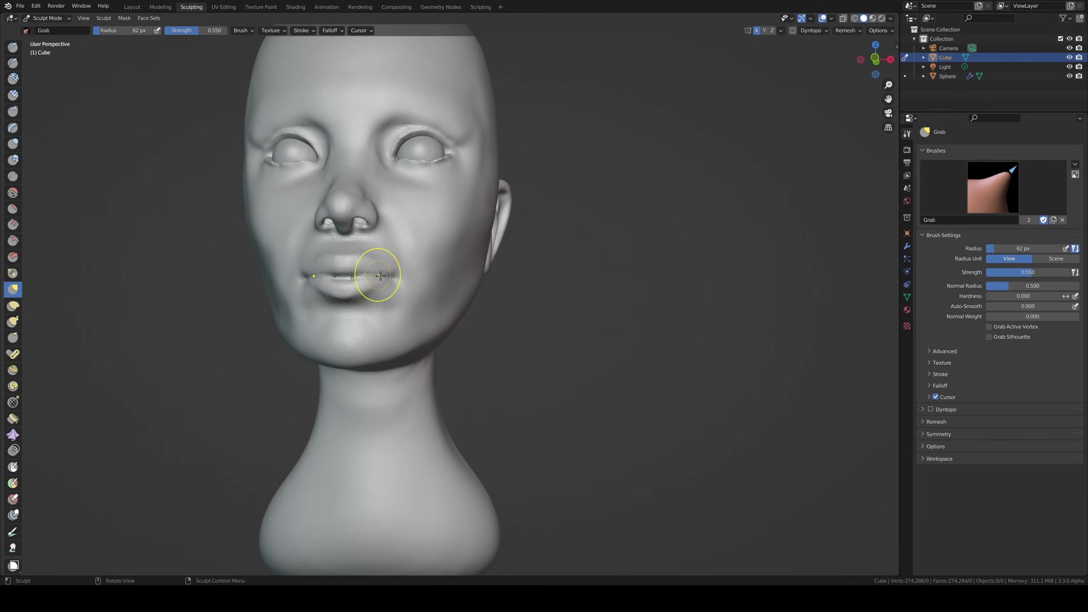
left_click_drag(383, 273, 399, 276)
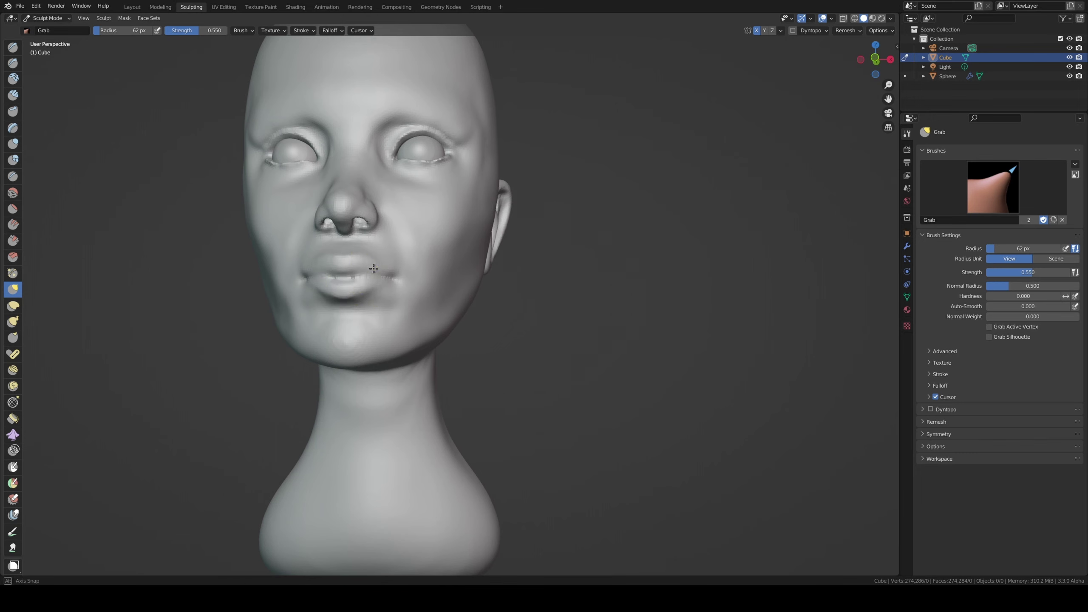
middle_click_drag(374, 269, 363, 277)
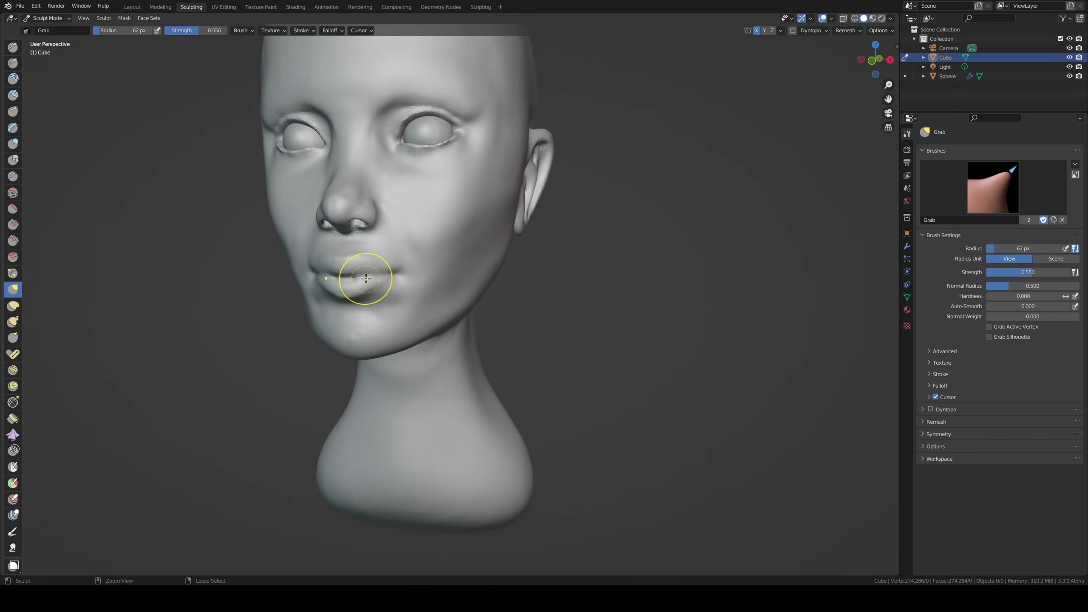
- Switch to the Draw Sharp brush and sharpen the crease of the lower lip
left_click(13, 62)
scroll(338, 249, "up", 1)
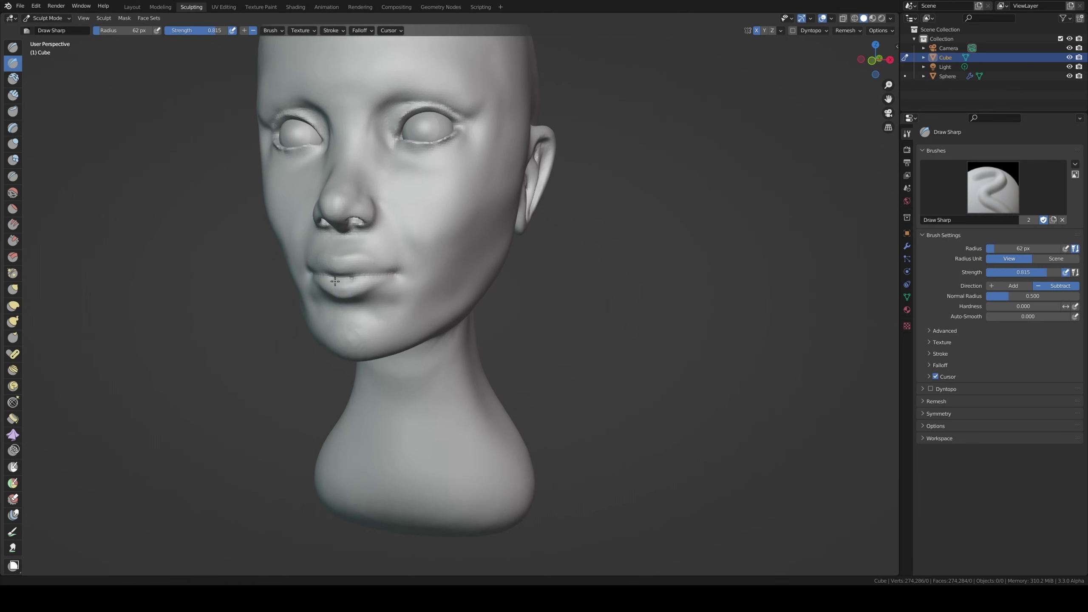
scroll(338, 249, "up", 2)
middle_click_drag(338, 249, 435, 250)
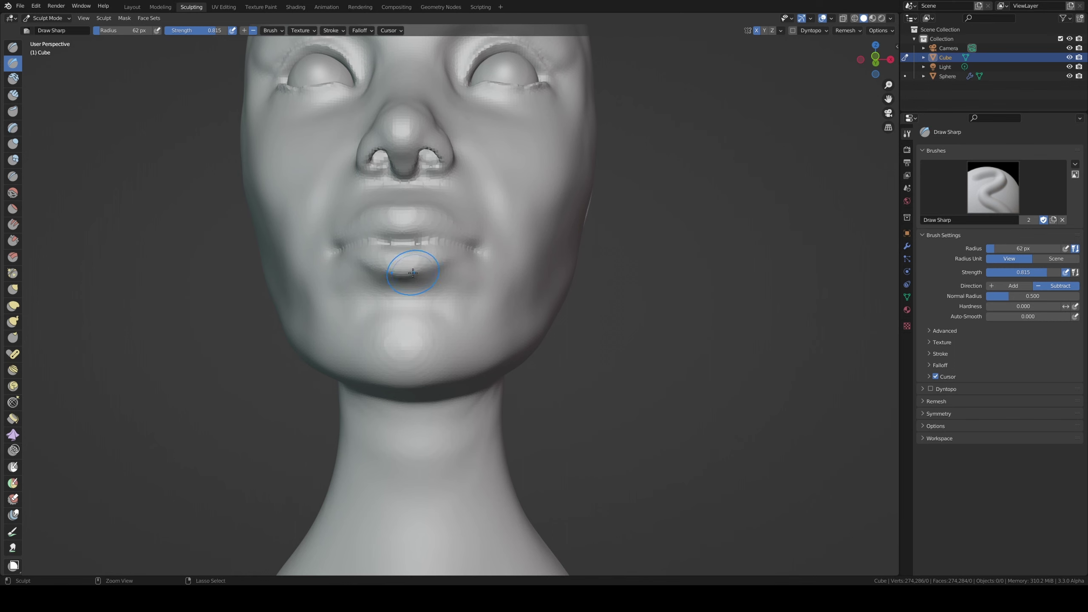
left_click_drag(358, 266, 460, 257)
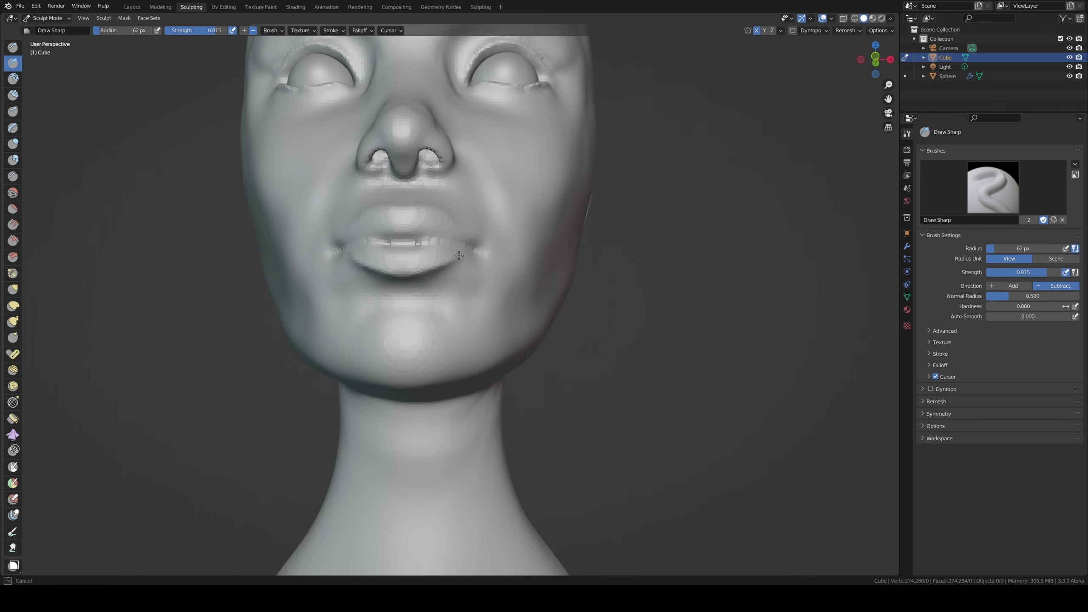
- Shrink Draw Sharp to 37 px and deepen the lip seam right of centre
middle_click_drag(398, 238, 407, 239)
key("f")
left_click(410, 240)
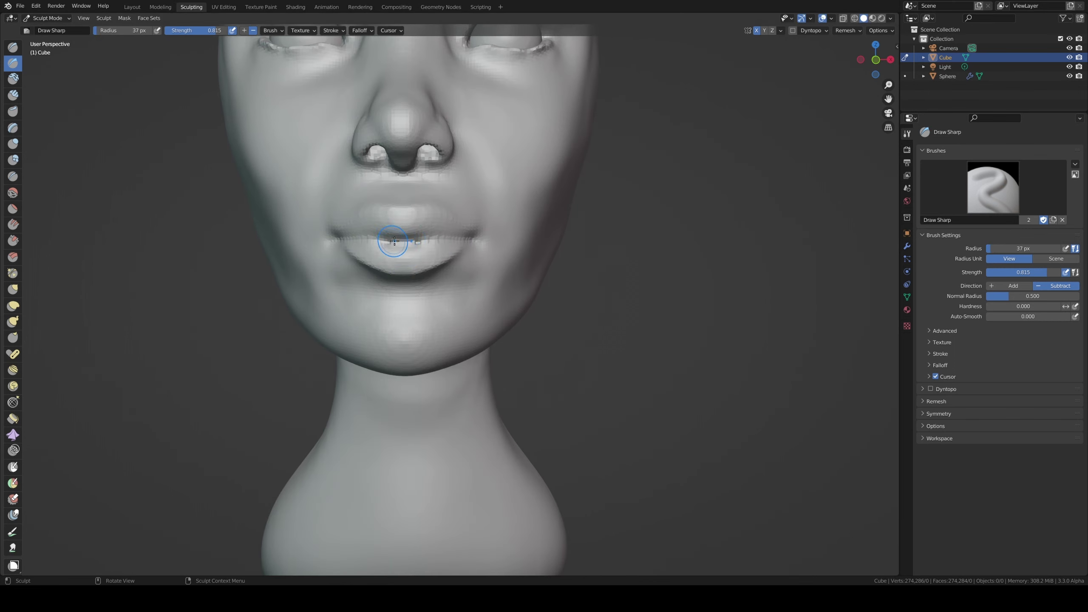
left_click_drag(409, 240, 460, 239)
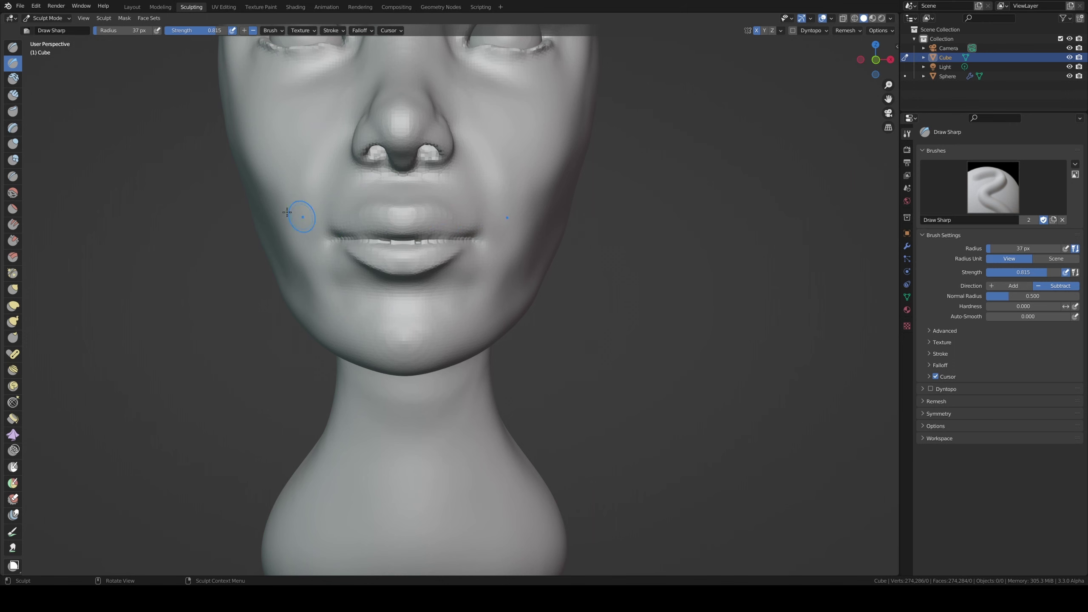
middle_click_drag(217, 184, 350, 227)
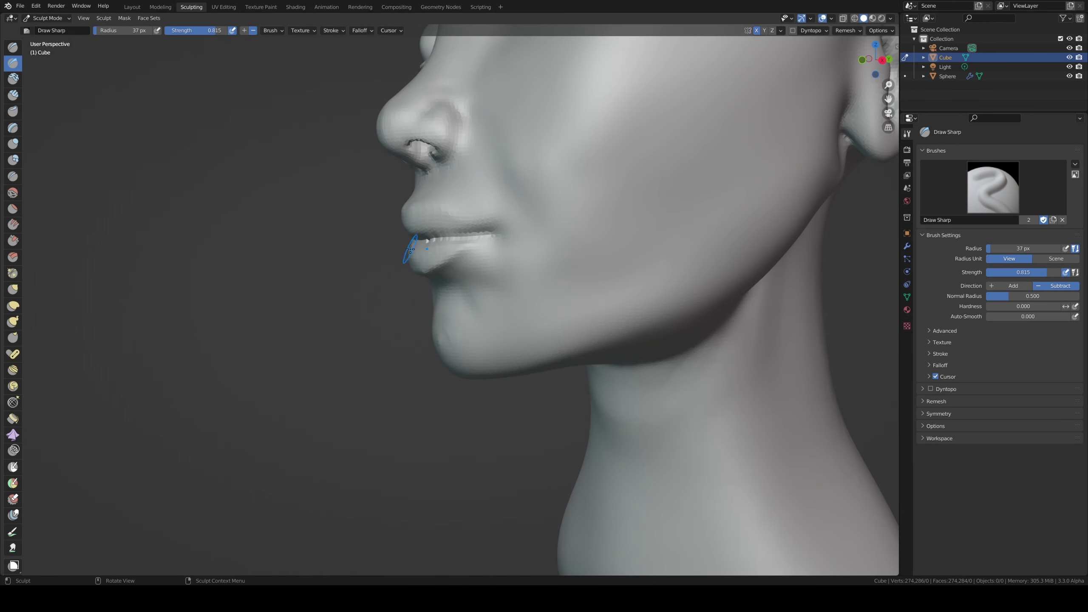
key("r")
key("Escape")
scroll(478, 239, "down", 4)
mouse_move(477, 238)
middle_mouse_down()
mouse_move(447, 295)
mouse_move(464, 284)
middle_mouse_up()
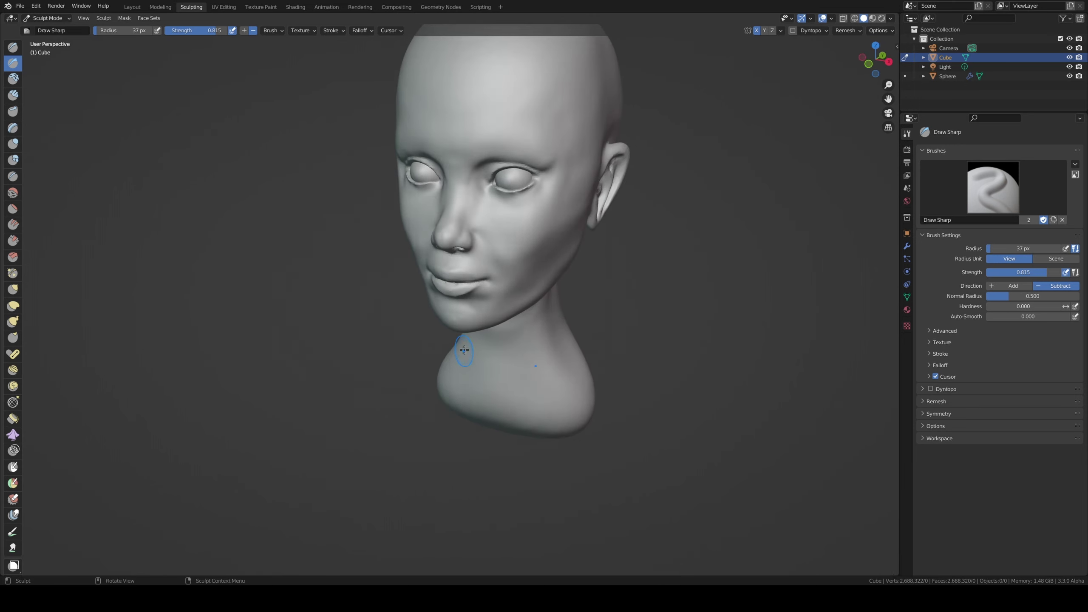
- Save the sculpt, then carve the lip seam deeper with a downturned crease at the mouth corner
mouse_move(384, 298)
middle_mouse_down()
mouse_move(498, 264)
mouse_move(474, 274)
middle_mouse_up()
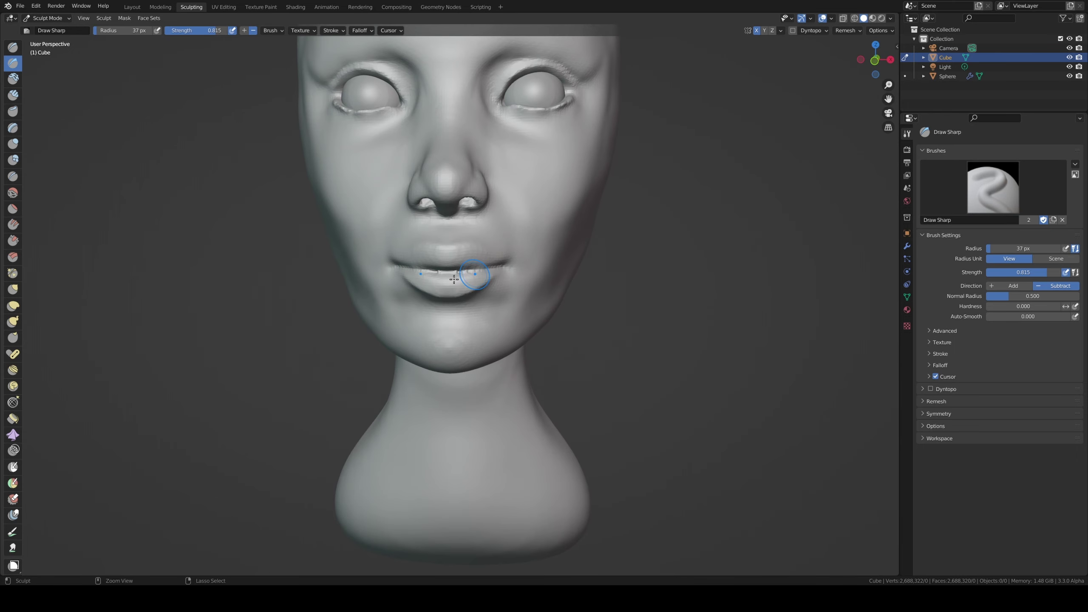
key("ctrl+s")
scroll(472, 269, "up", 1)
scroll(454, 270, "up", 1)
scroll(438, 269, "up", 2)
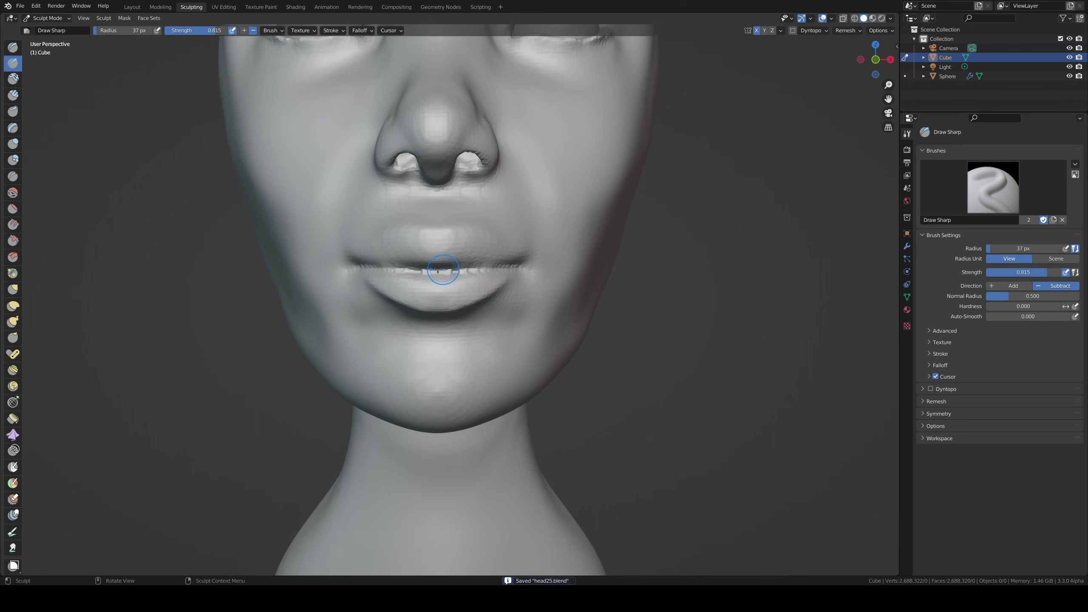
mouse_move(443, 268)
left_mouse_down()
mouse_move(461, 260)
mouse_move(351, 265)
mouse_move(527, 265)
mouse_move(443, 267)
mouse_move(522, 257)
left_mouse_up()
middle_click_drag(522, 256, 530, 266)
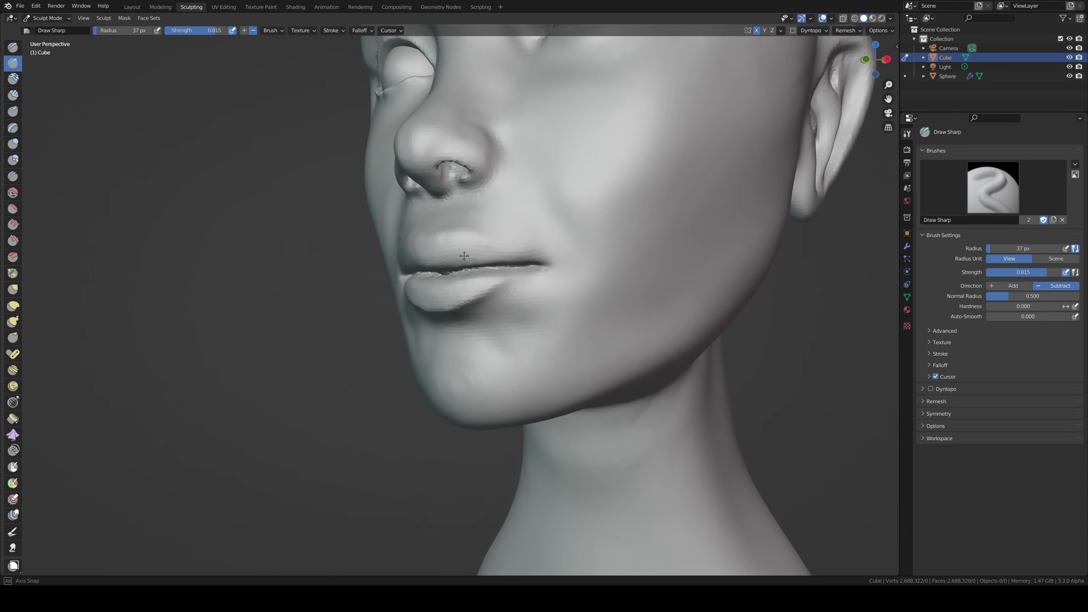
left_click_drag(530, 266, 538, 262)
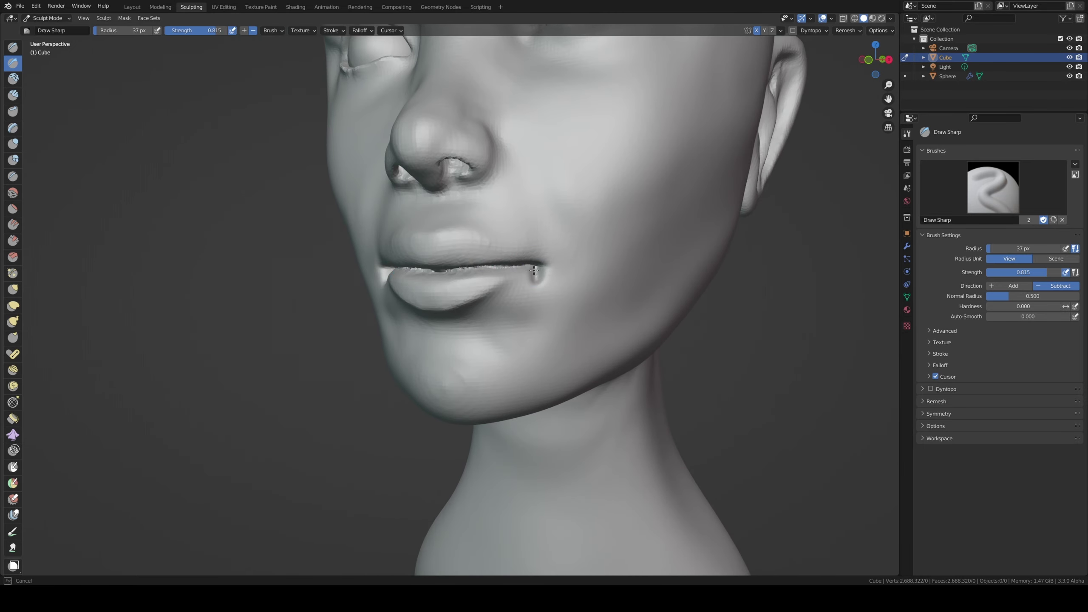
- View the face in Front Orthographic and set Draw Sharp to 57 px
middle_click_drag(534, 268, 570, 263)
key("KP_1")
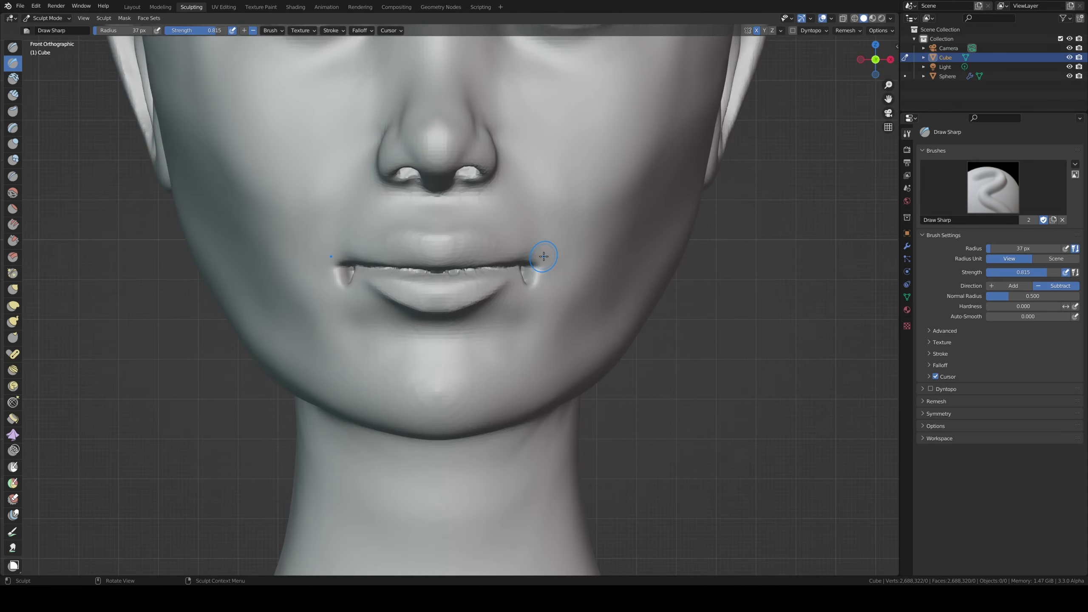
key("f")
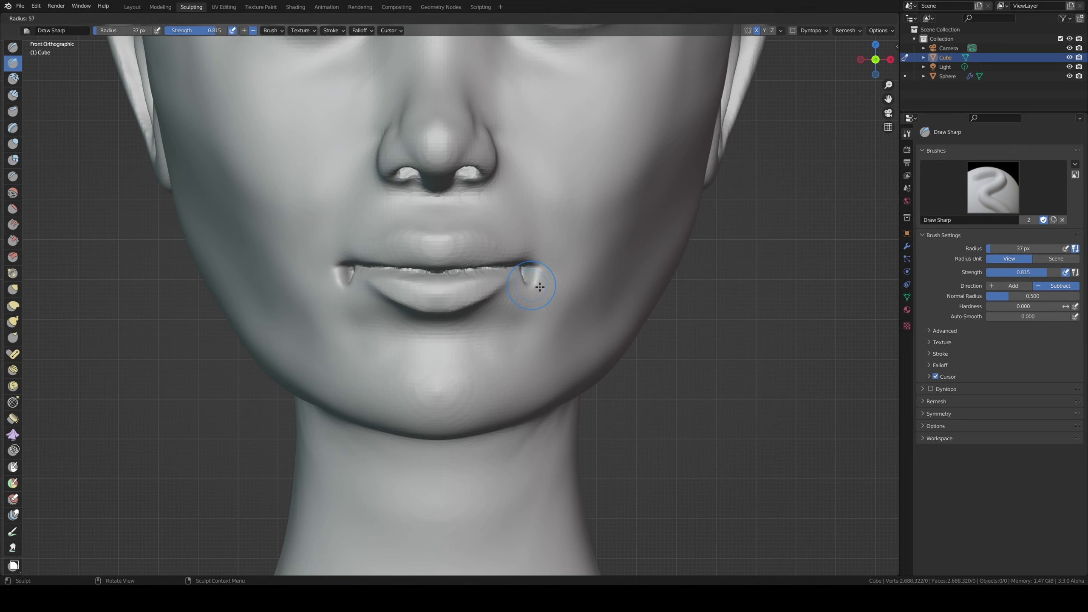
left_click(540, 287)
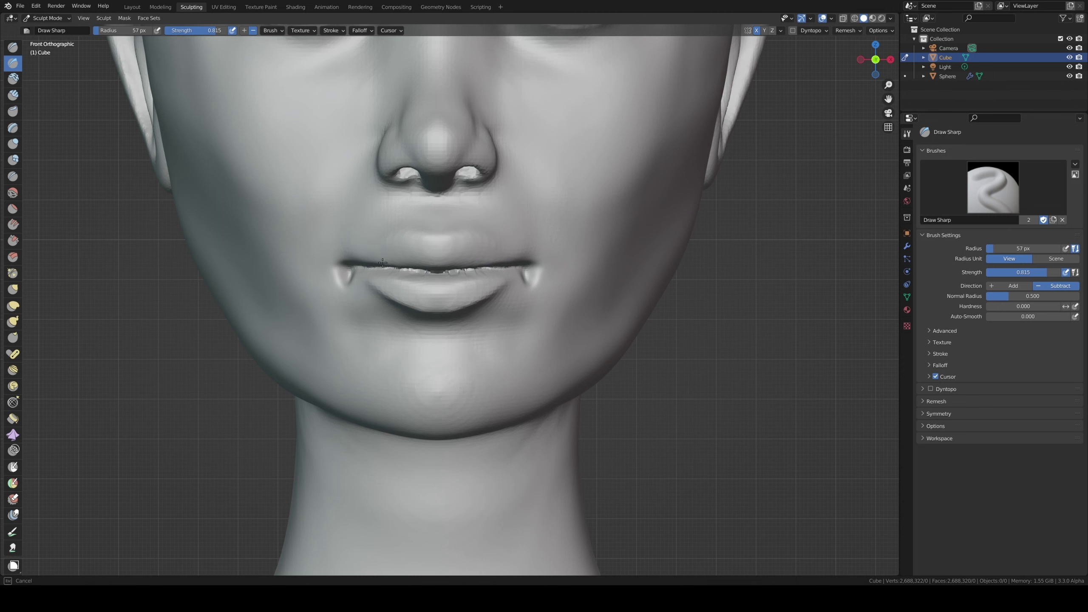
- Orbit to a true profile and select the Grab brush at 114 px
middle_click_drag(390, 292, 411, 291)
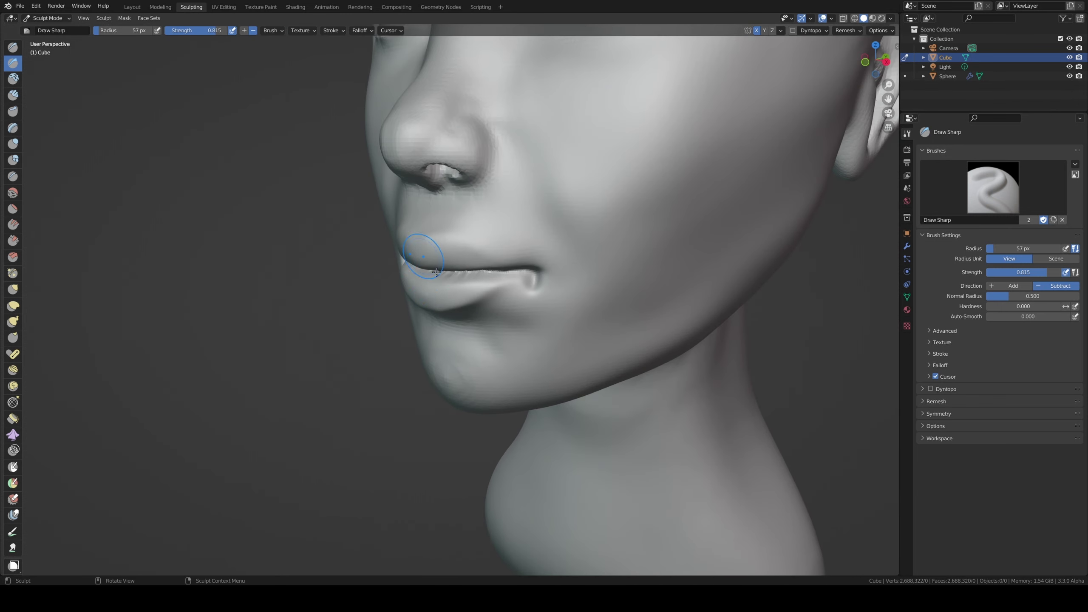
middle_click_drag(418, 325, 344, 260)
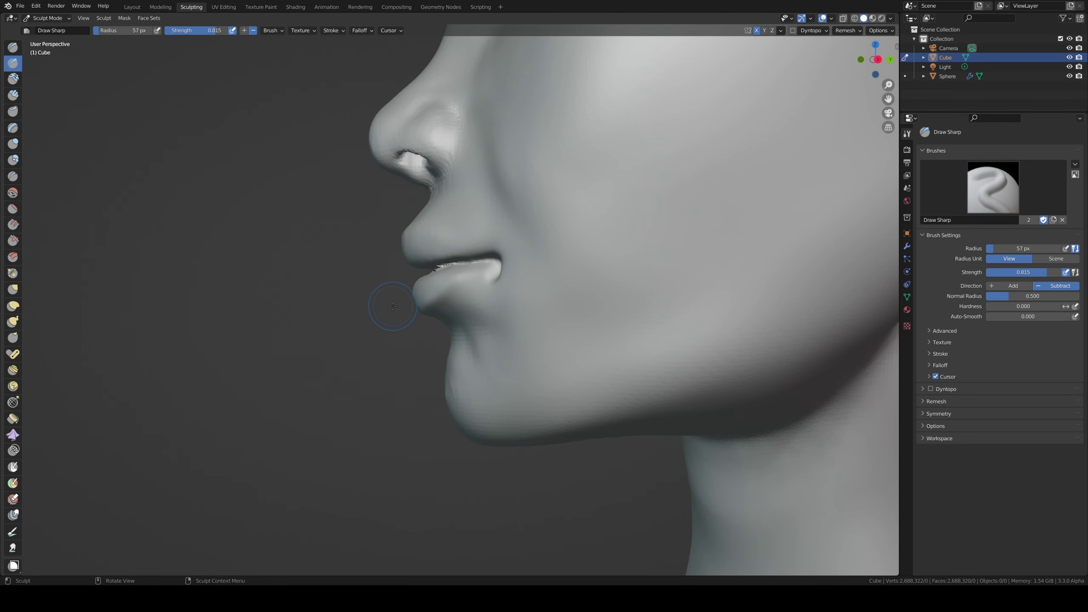
middle_click_drag(393, 306, 376, 303)
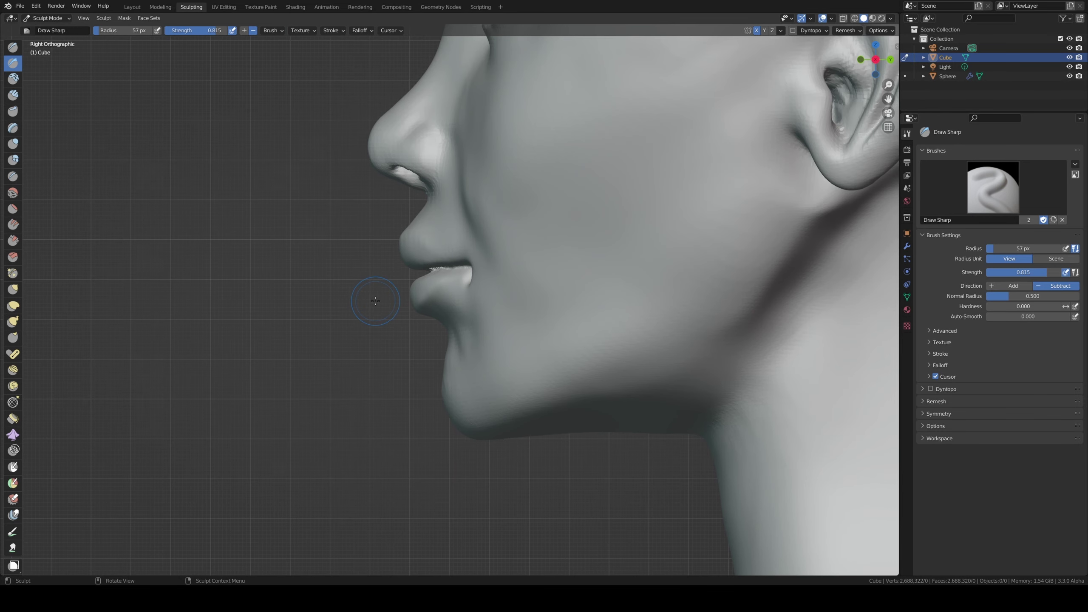
left_click(12, 289)
key("f")
left_click(428, 338)
- Pull the lower lip into shape with the Grab brush from profile and front views
left_click_drag(429, 315, 434, 309)
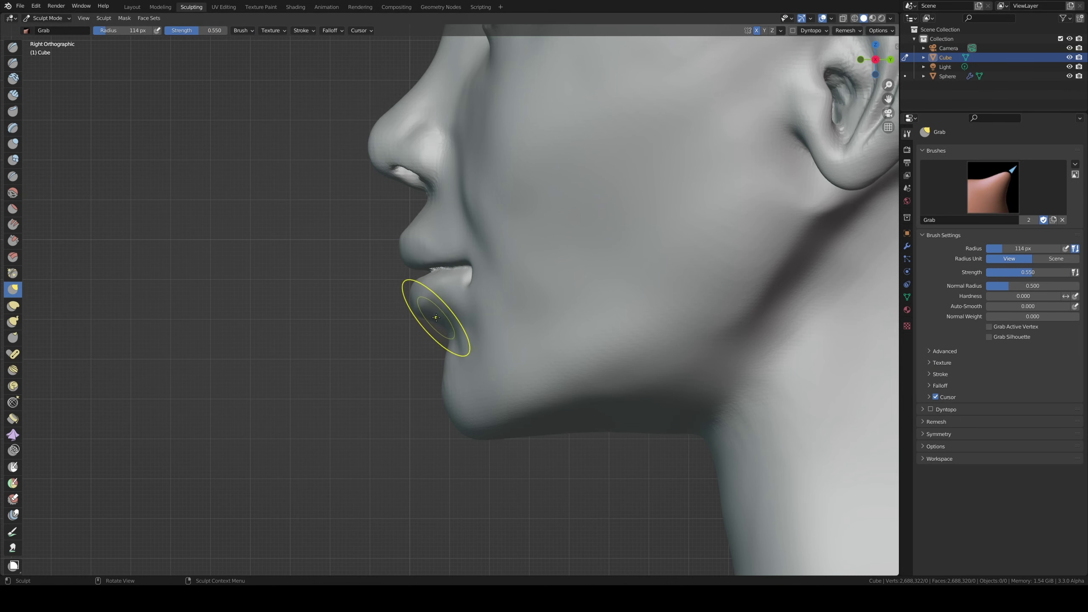
middle_click_drag(434, 307, 384, 284)
left_click_drag(384, 284, 402, 305)
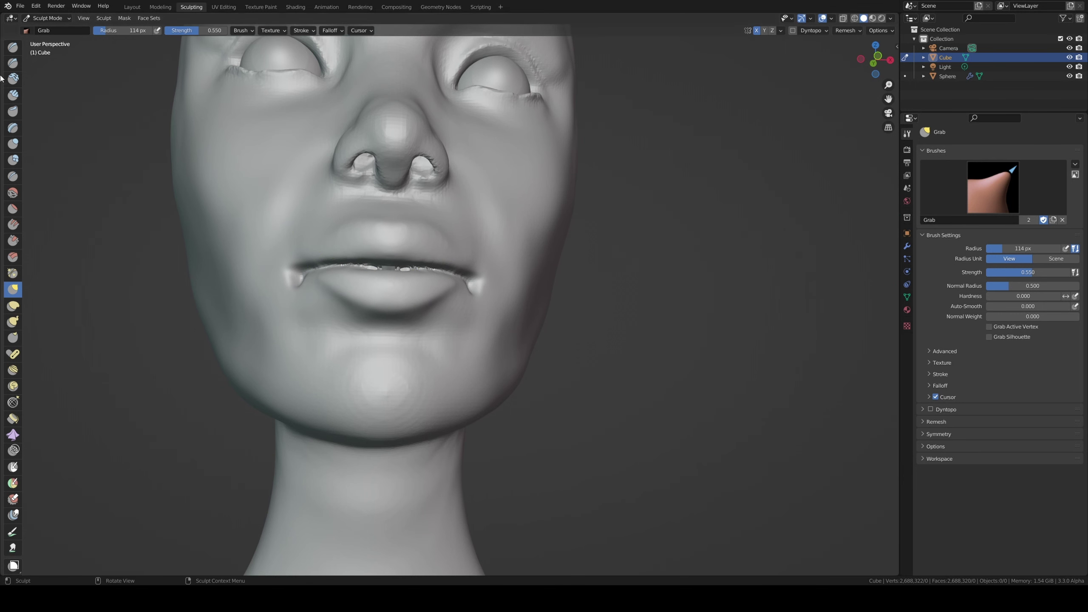
- With Draw Sharp at 28 px in front view, carve a crease under the lower lip
left_click(12, 63)
key("KP_1")
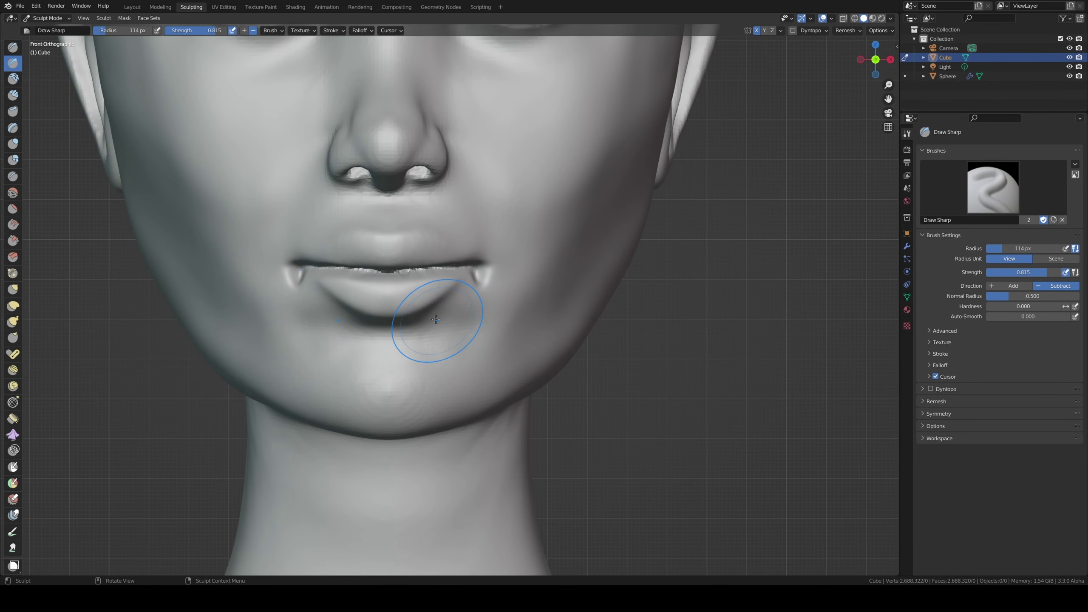
key("f")
left_click(381, 315)
mouse_move(385, 314)
left_mouse_down()
mouse_move(416, 308)
mouse_move(389, 315)
left_mouse_up()
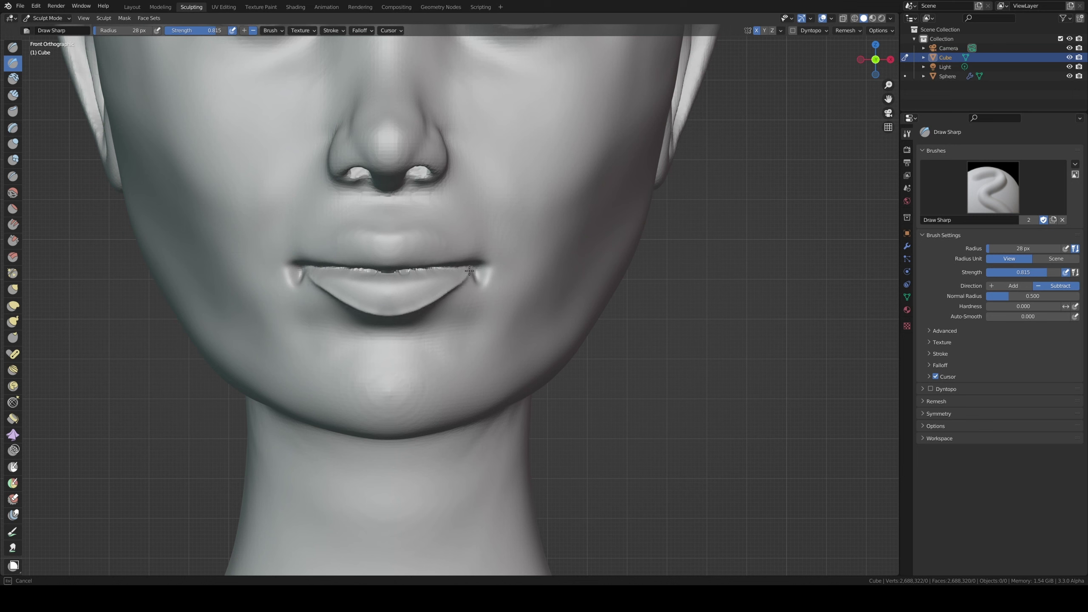
left_click_drag(464, 286, 465, 275)
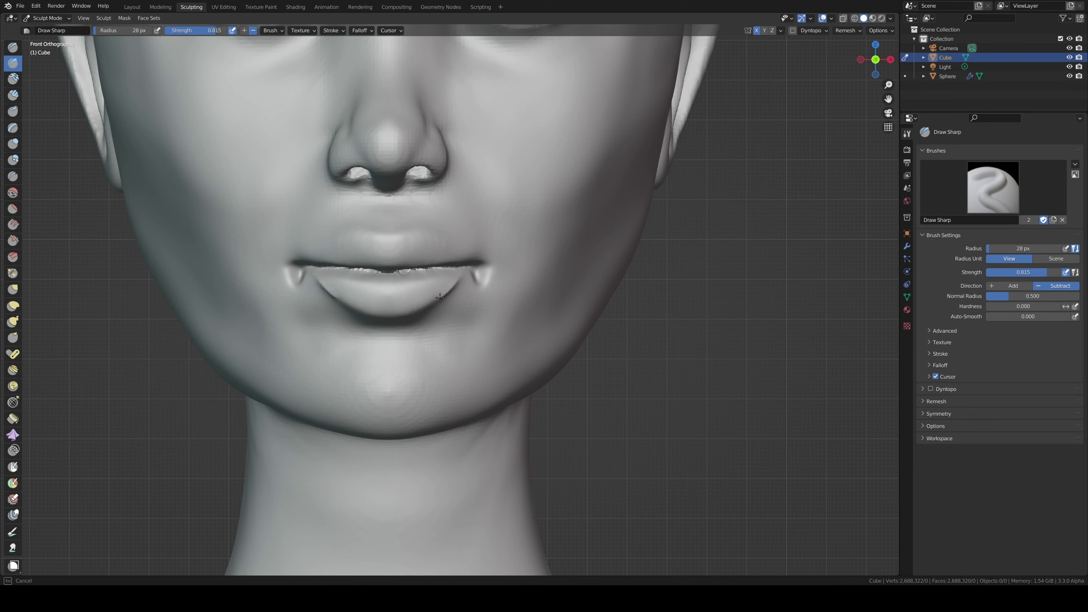
left_click_drag(393, 313, 393, 314)
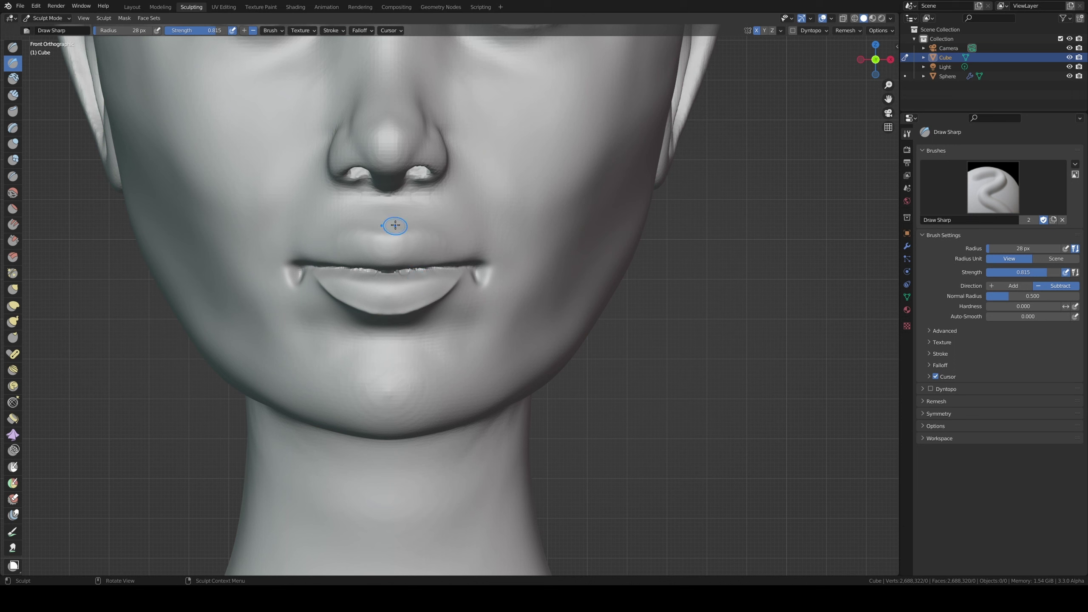
- Sharpen the upper lip's outline out to the corner, then enlarge Draw Sharp to 71 px
left_click_drag(387, 229, 424, 229)
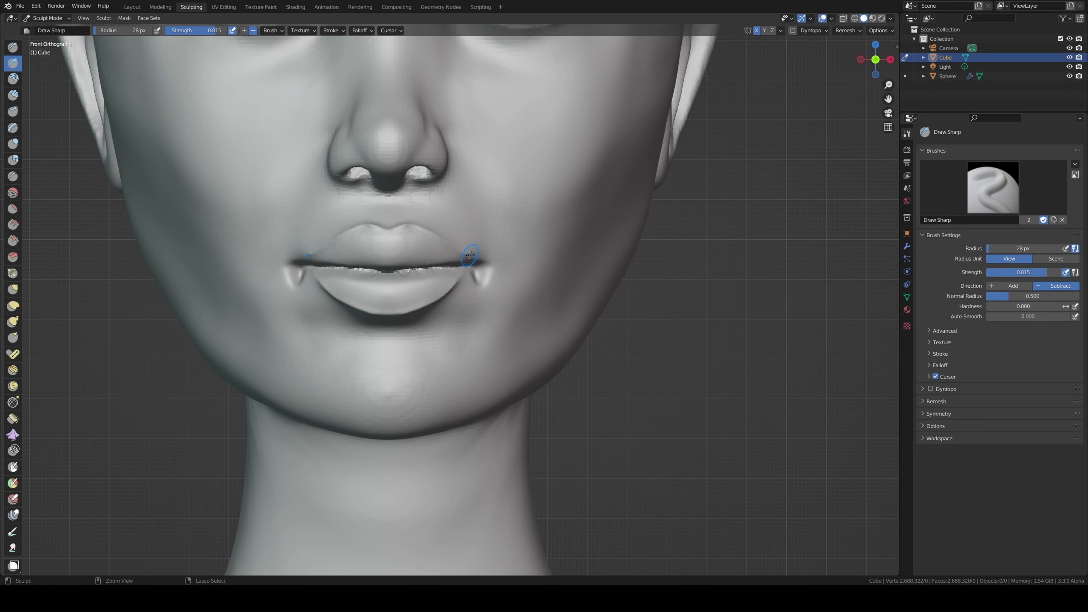
left_click_drag(469, 258, 438, 238)
key("f")
left_click(407, 272)
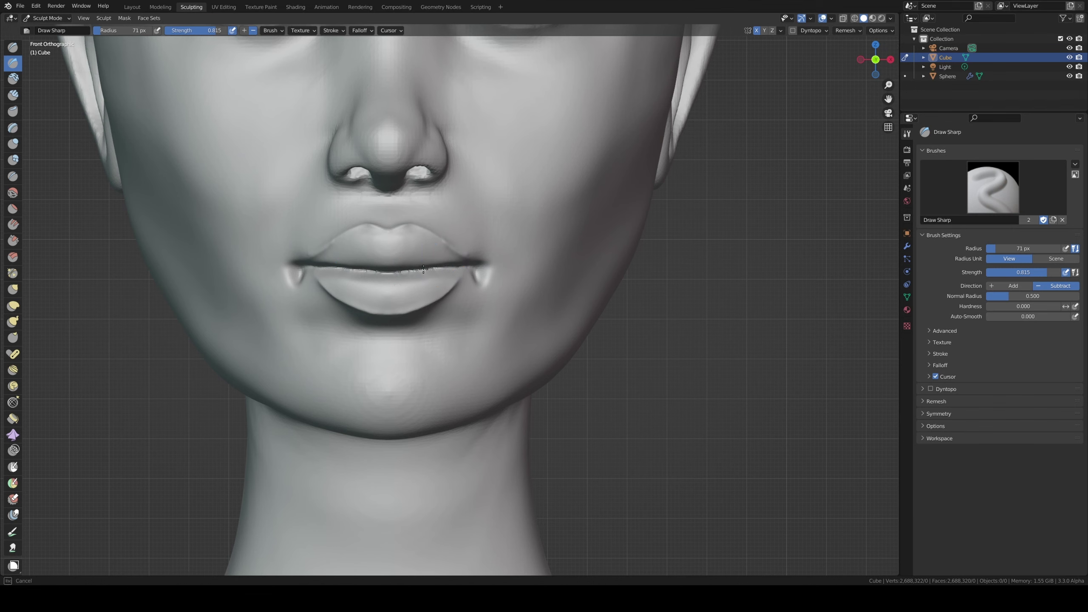
mouse_move(305, 252)
middle_mouse_down()
mouse_move(456, 276)
mouse_move(371, 250)
mouse_move(299, 245)
mouse_move(366, 260)
middle_mouse_up()
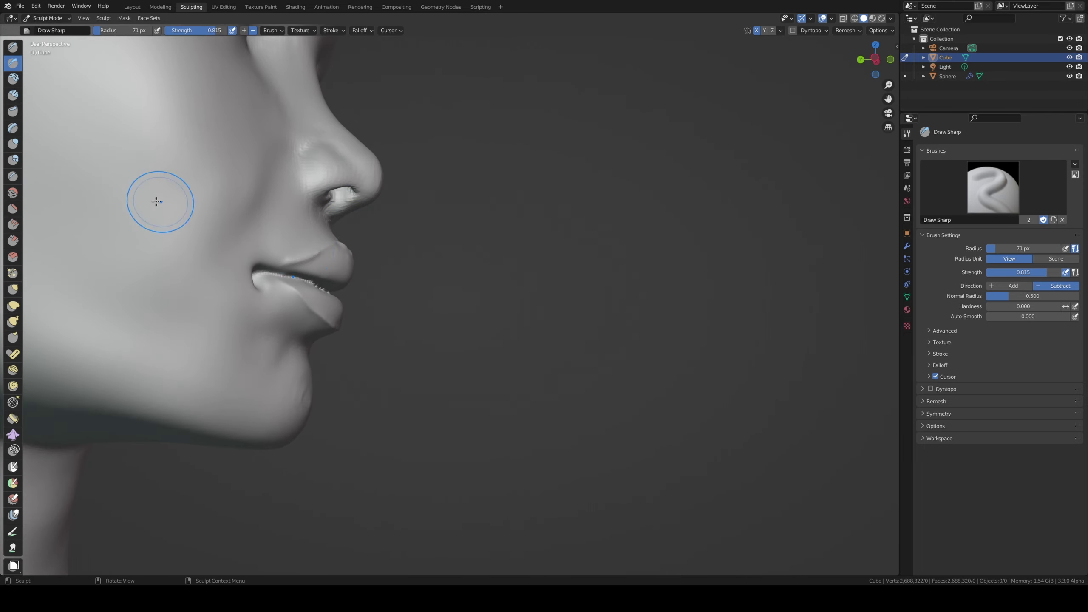
- Select Grab at 86 px, then 104 px, and pull the lips and upper lip forward in profile
left_click(12, 290)
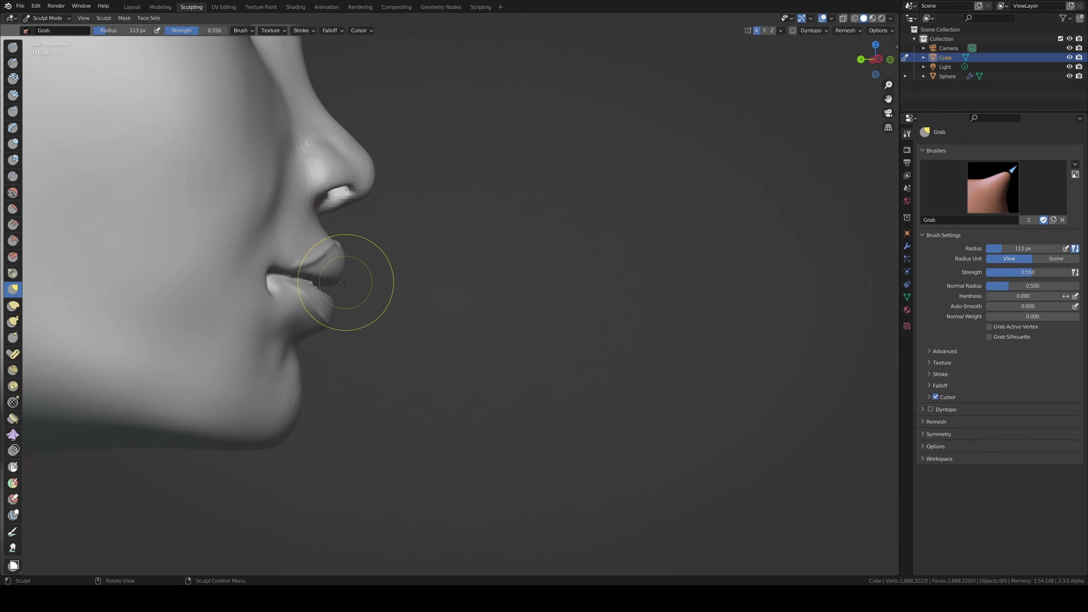
key("f")
left_click(336, 281)
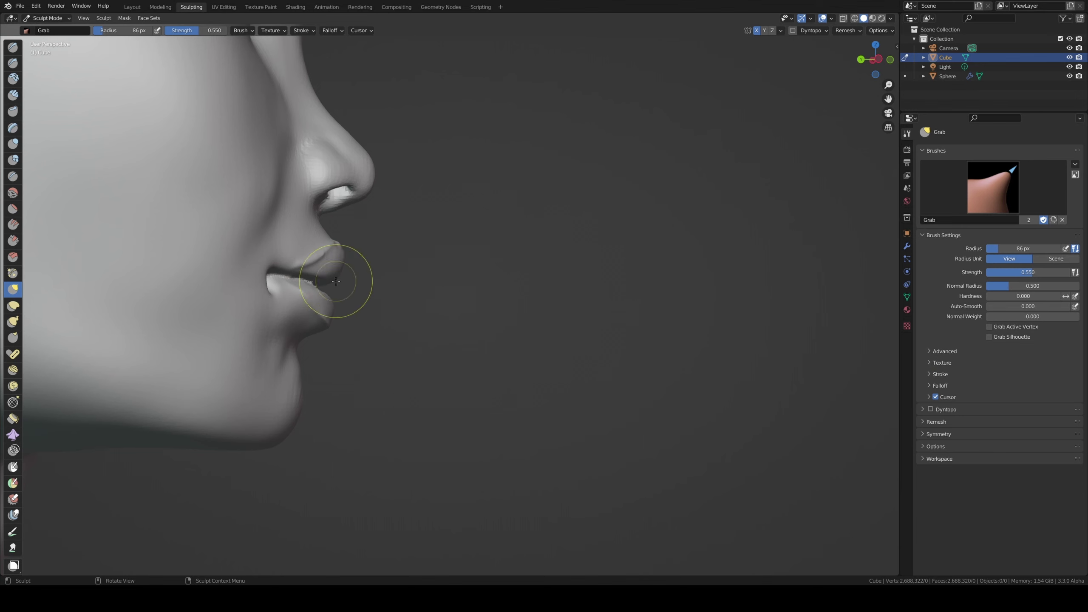
middle_click_drag(336, 282, 342, 246)
key("f")
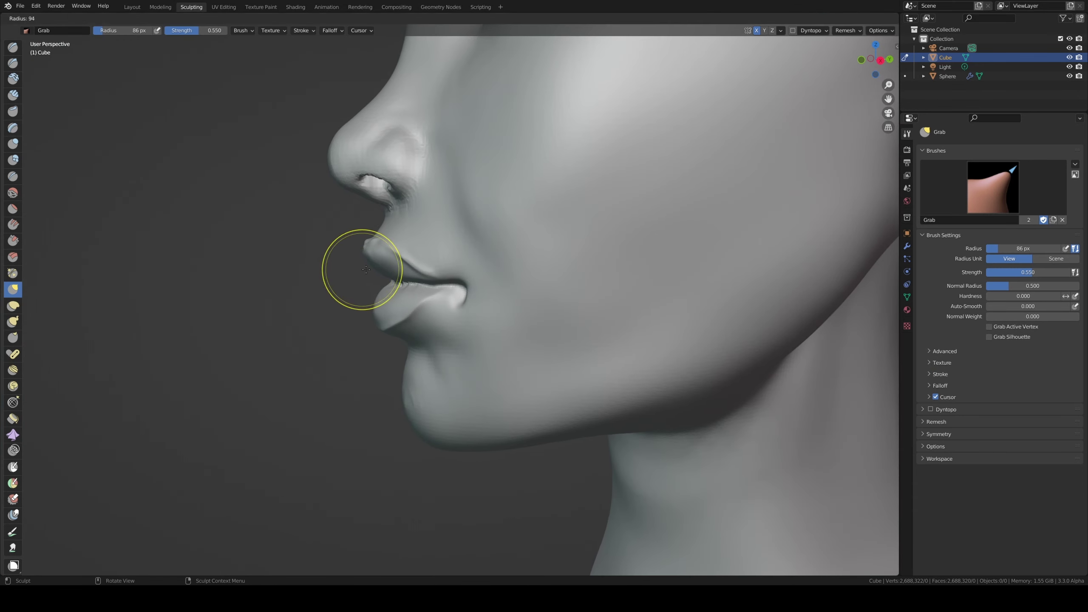
left_click(365, 269)
left_click_drag(365, 269, 383, 267)
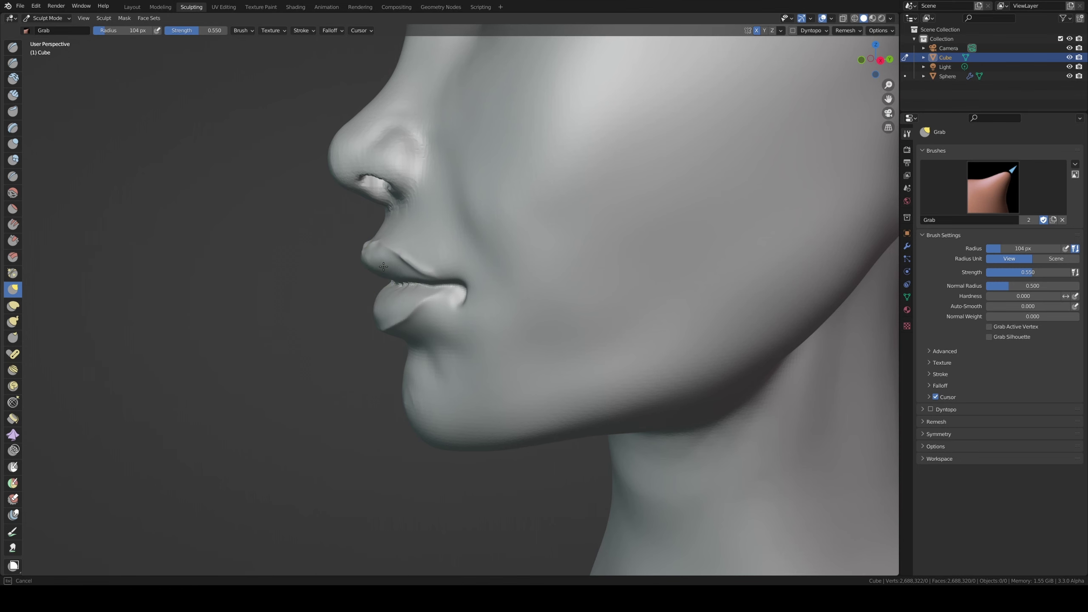
- Reshape the lips further with Grab from three-quarter and frontal angles
middle_click_drag(383, 266, 376, 256)
left_click_drag(376, 256, 362, 281)
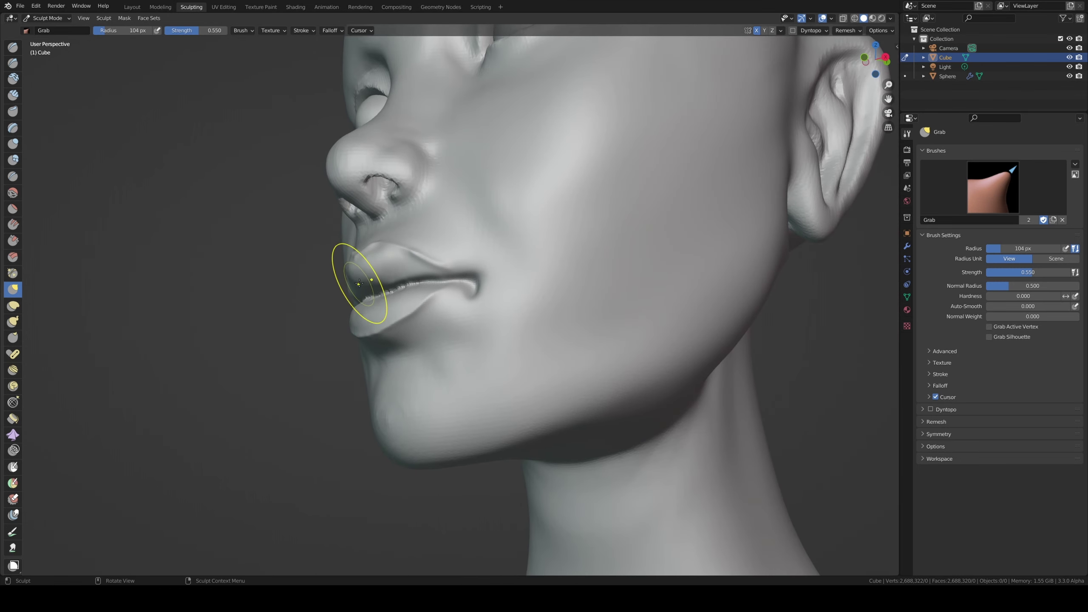
middle_click_drag(359, 284, 317, 286)
left_click_drag(315, 287, 309, 272)
mouse_move(308, 272)
middle_mouse_down()
mouse_move(340, 252)
mouse_move(425, 274)
middle_mouse_up()
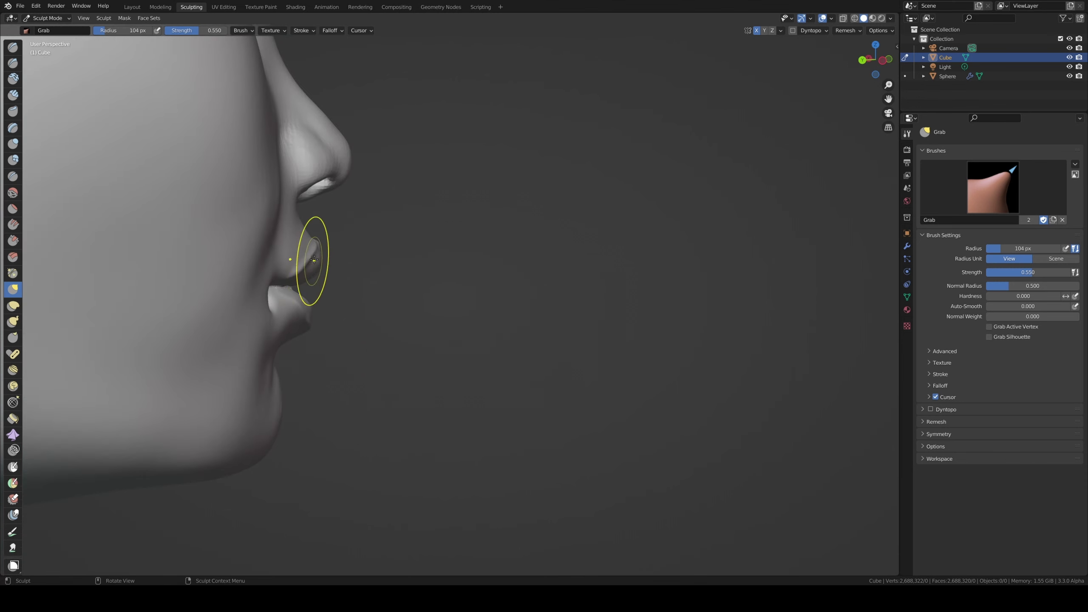
mouse_move(314, 259)
middle_mouse_down()
mouse_move(255, 268)
mouse_move(337, 234)
mouse_move(286, 207)
mouse_move(321, 274)
middle_mouse_up()
- Switch to Clay Strips at 67 px and build up clay on the upper lip
left_click(12, 95)
key("f")
left_click(334, 283)
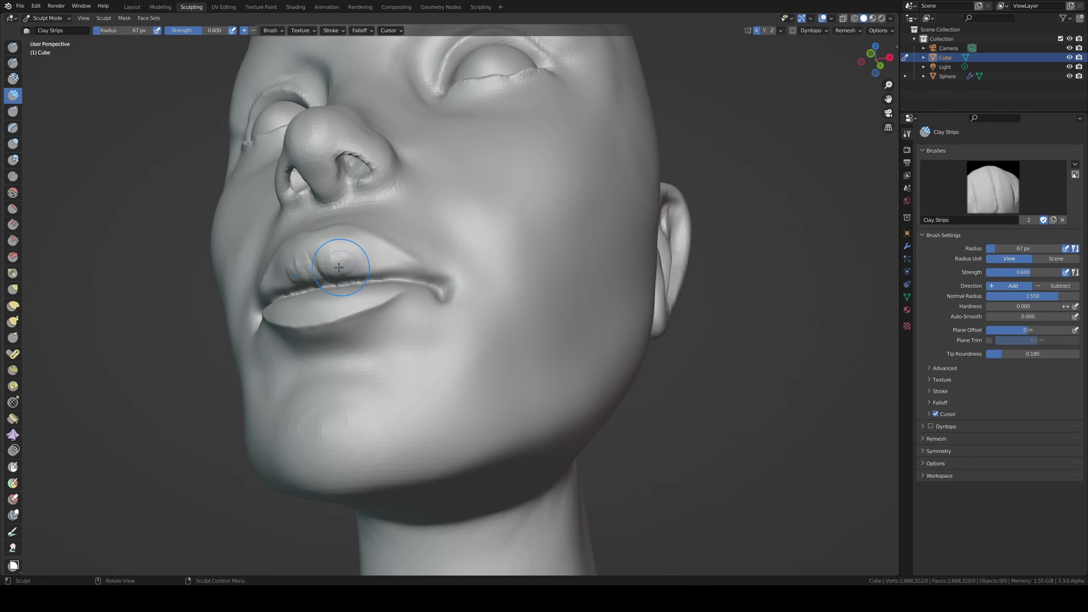
middle_click_drag(340, 253, 351, 275)
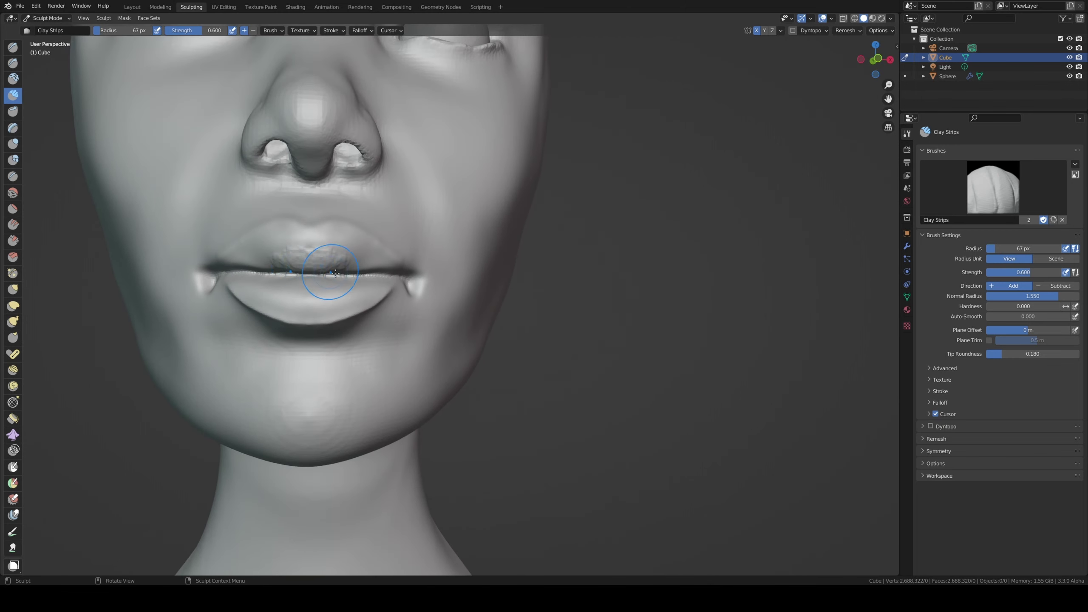
mouse_move(335, 272)
left_mouse_down()
mouse_move(359, 259)
mouse_move(343, 257)
left_mouse_up()
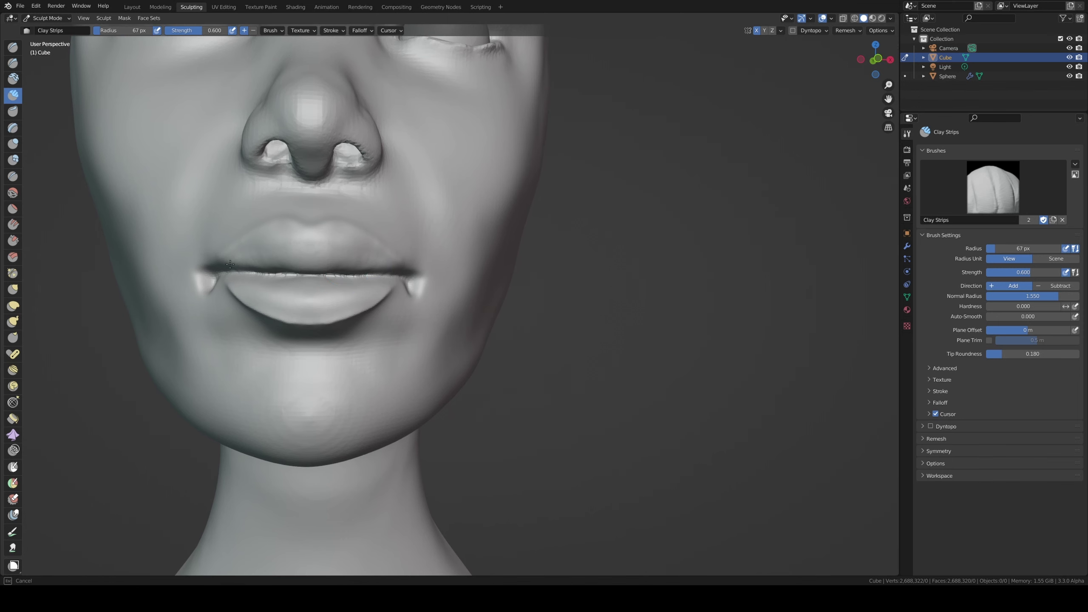
left_click_drag(230, 264, 275, 236)
- Add more clay along the upper lip and lip edge, then snap to Right Orthographic
middle_click_drag(274, 236, 375, 240)
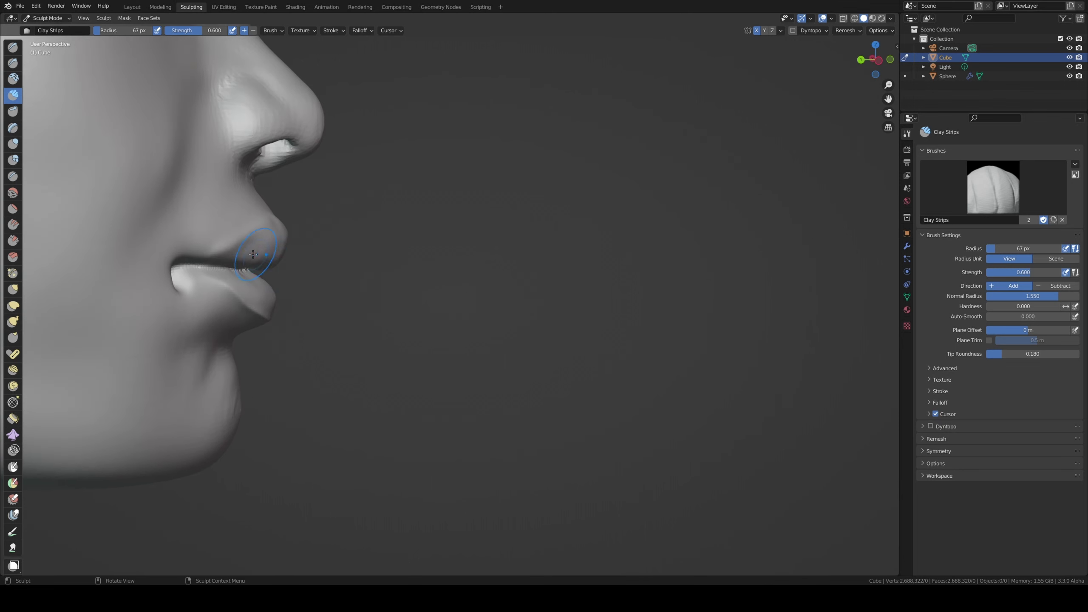
left_click_drag(243, 251, 253, 249)
mouse_move(241, 253)
middle_mouse_down()
mouse_move(267, 231)
mouse_move(257, 263)
mouse_move(198, 217)
mouse_move(255, 255)
middle_mouse_up()
left_click_drag(255, 255, 302, 266)
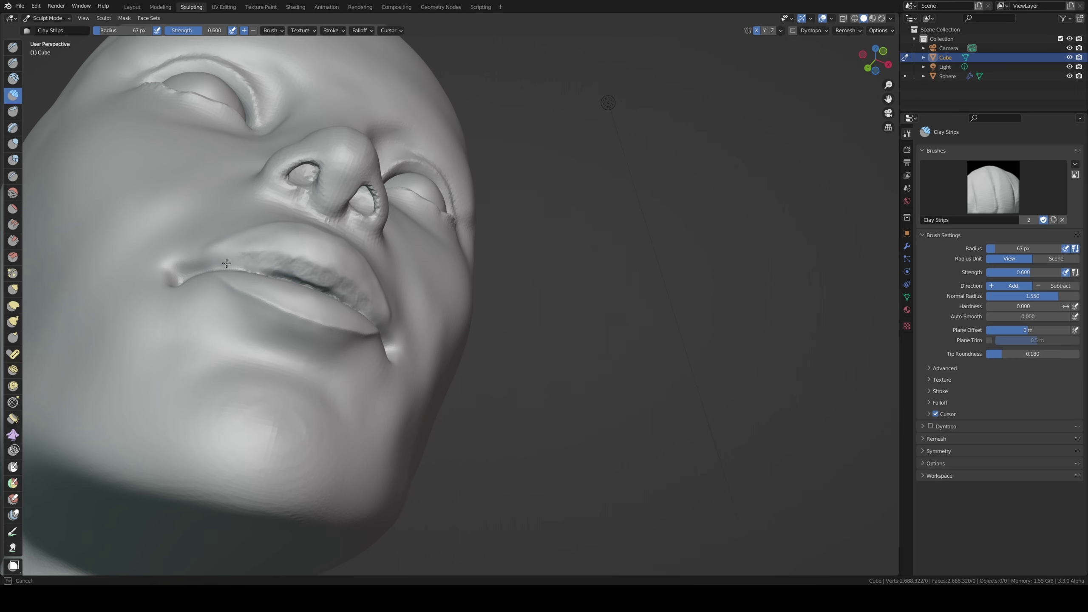
mouse_move(226, 263)
left_mouse_down()
mouse_move(230, 251)
mouse_move(300, 261)
left_mouse_up()
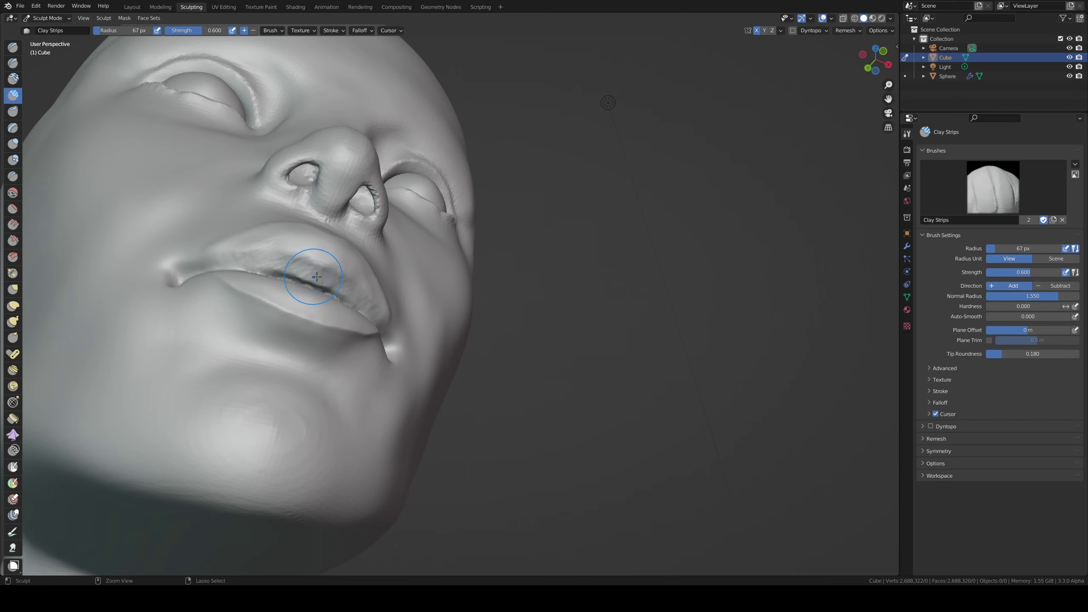
mouse_move(300, 261)
middle_mouse_down()
mouse_move(246, 264)
mouse_move(265, 248)
middle_mouse_up()
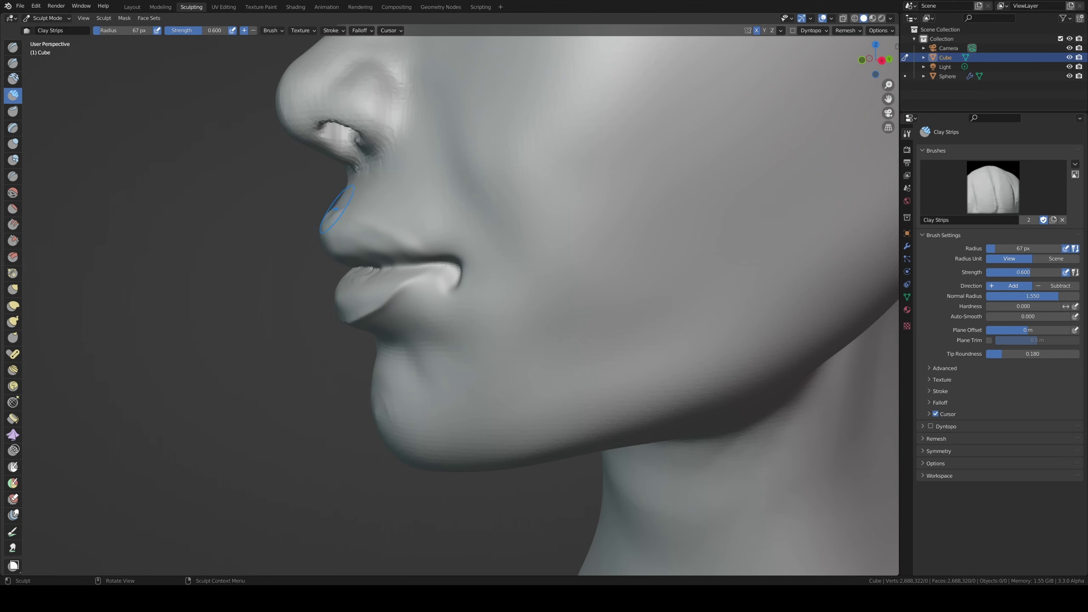
middle_click_drag(336, 209, 337, 208)
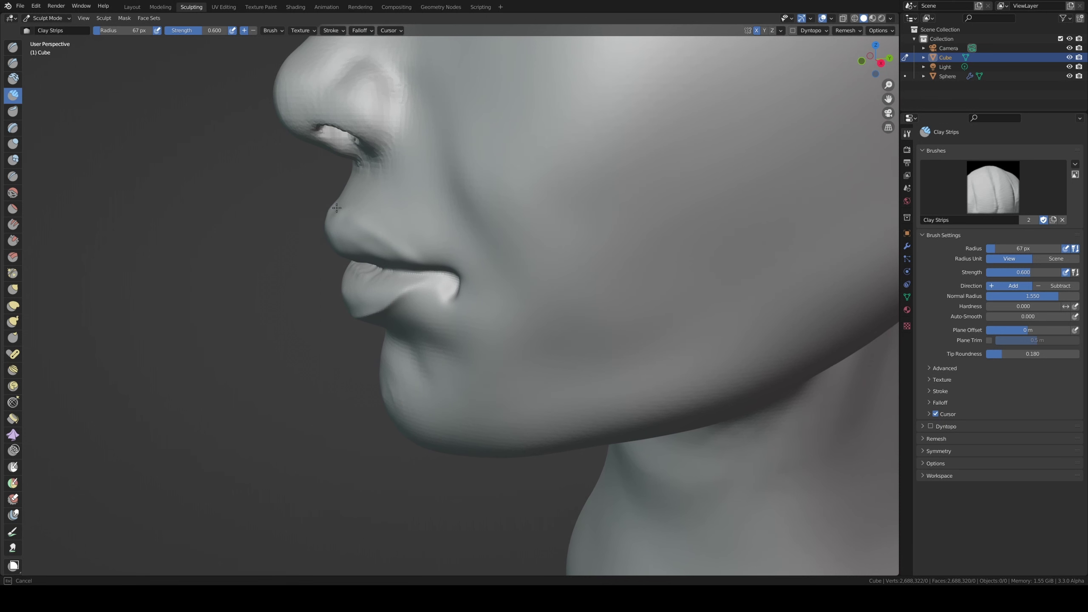
key("KP_3")
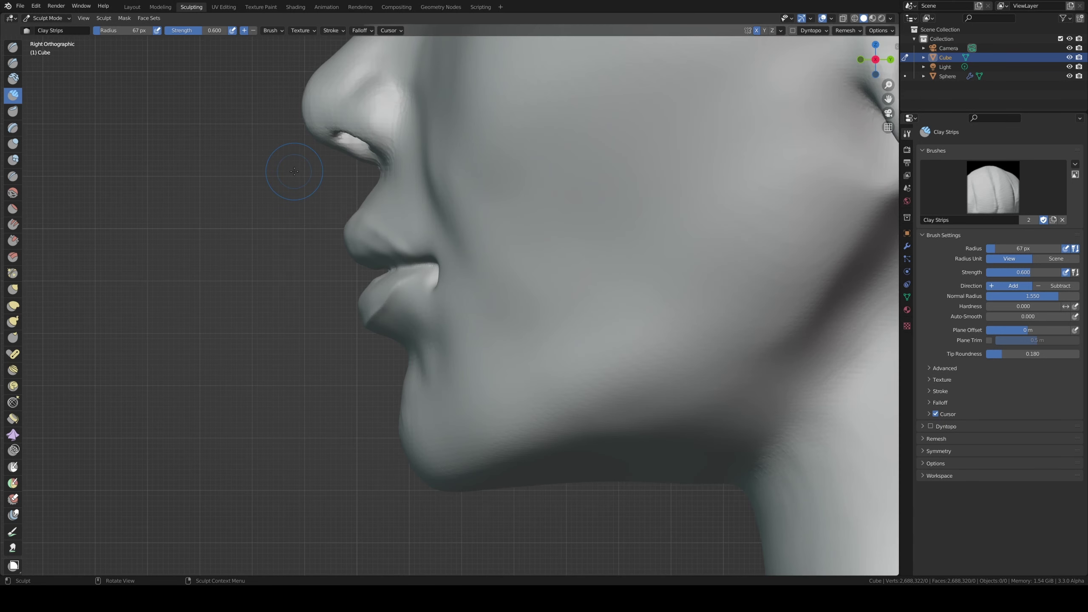
- With the Grab brush at about 105 px, pull the nose tip and nose underside into a new profile
key("g")
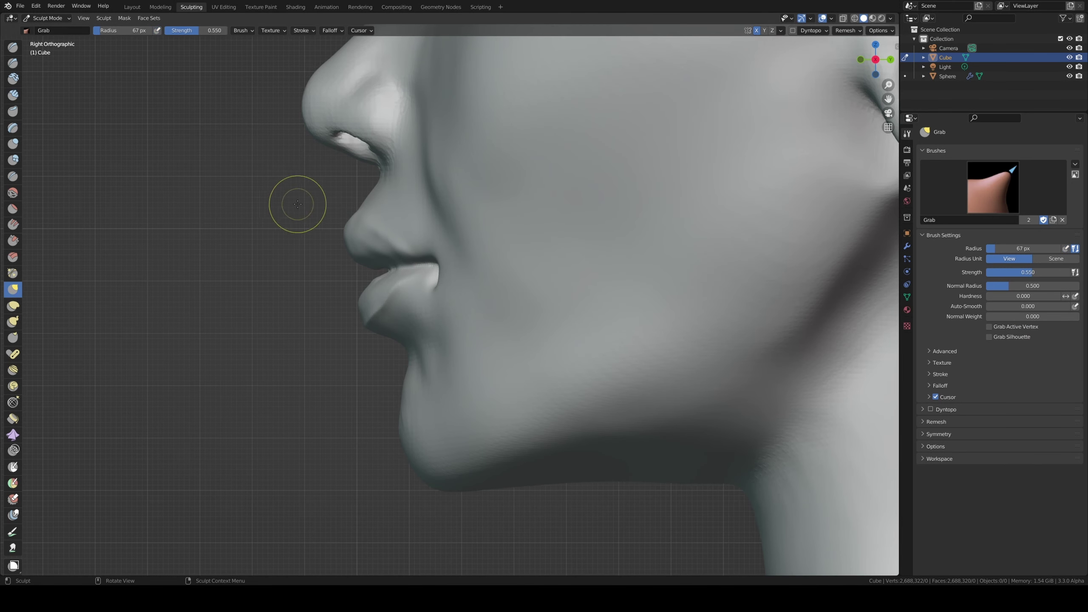
key("f")
left_click(363, 190)
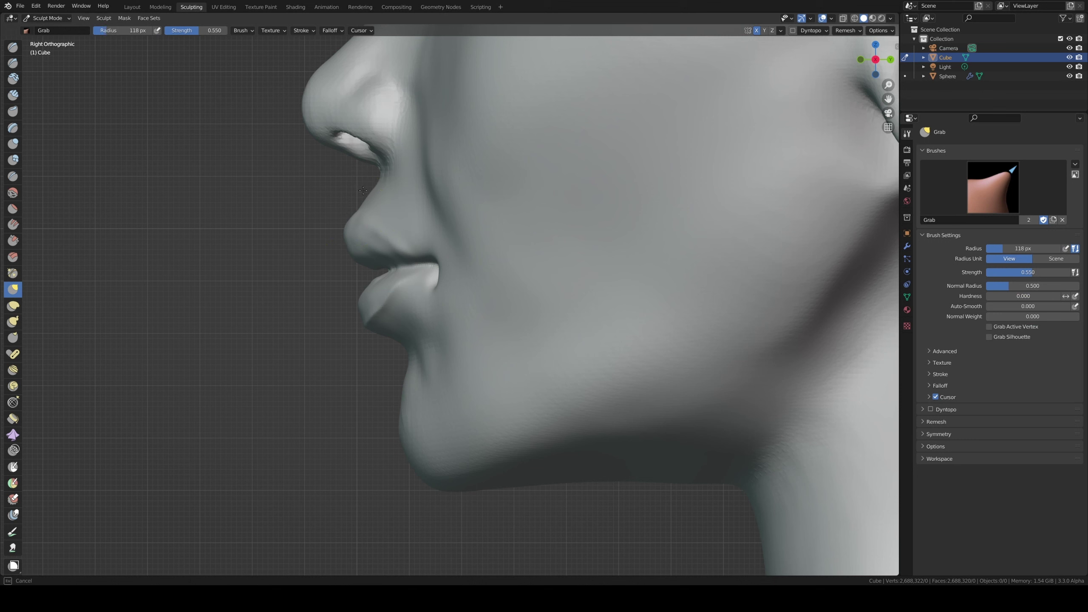
key("f")
left_click(371, 199)
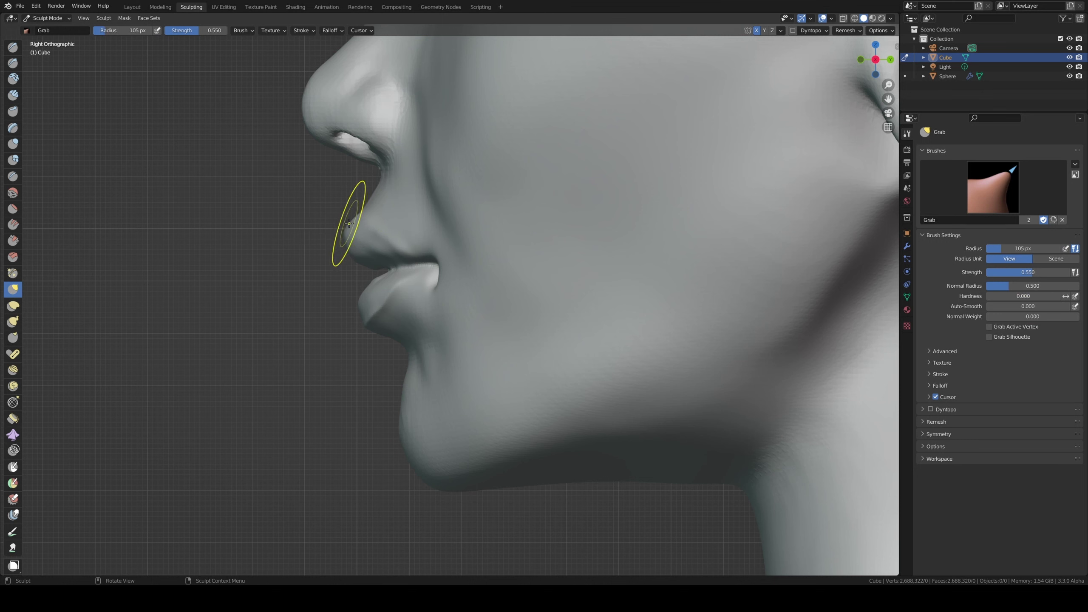
left_click_drag(346, 225, 353, 267)
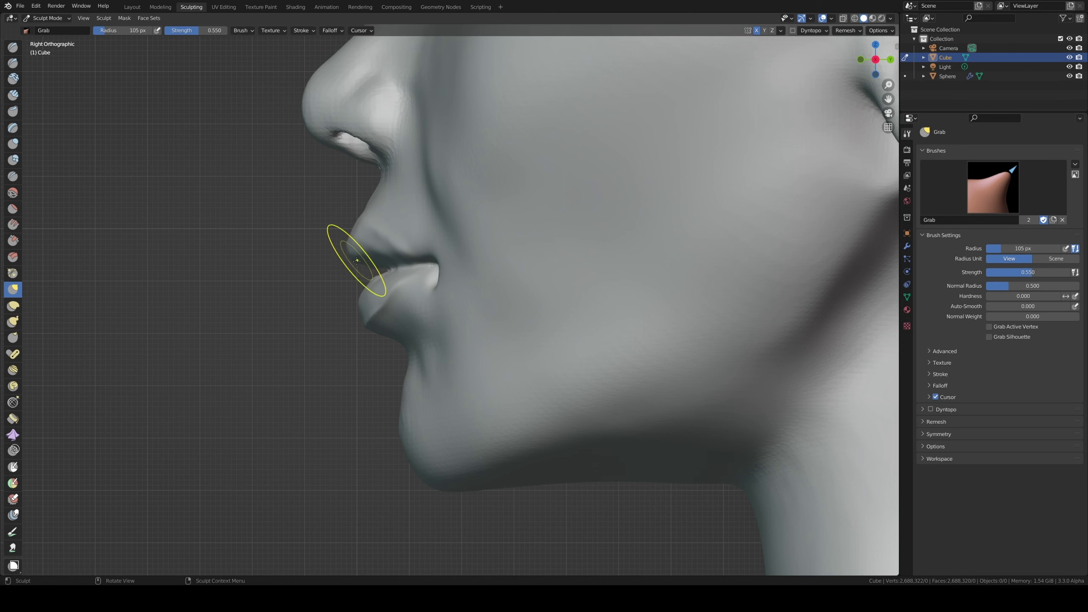
mouse_move(357, 183)
left_mouse_down()
mouse_move(383, 158)
mouse_move(342, 208)
mouse_move(346, 236)
left_mouse_up()
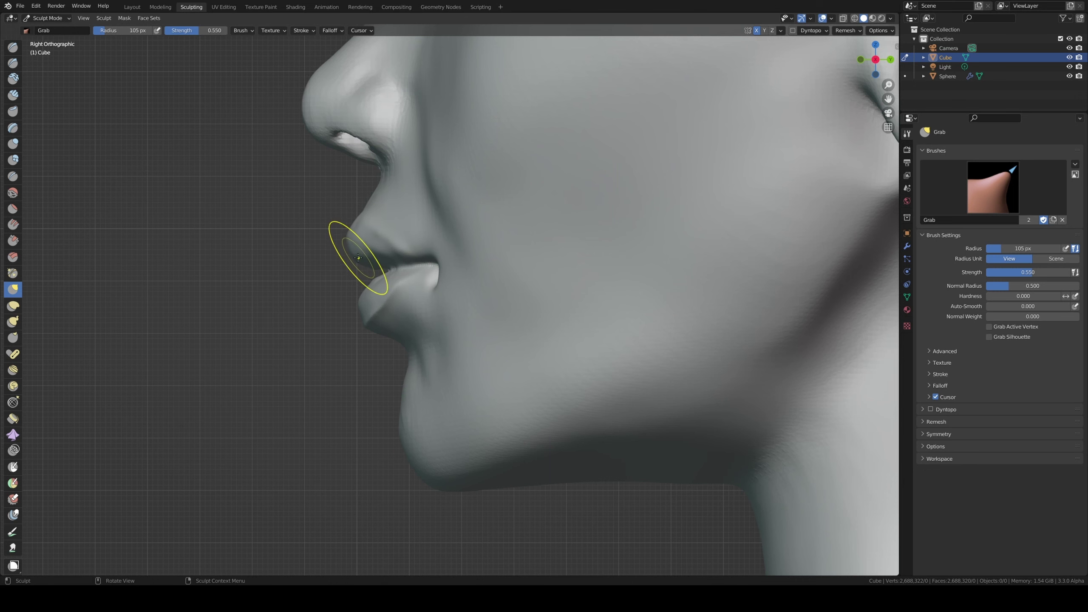
mouse_move(358, 257)
middle_mouse_down()
mouse_move(290, 248)
mouse_move(284, 223)
middle_mouse_up()
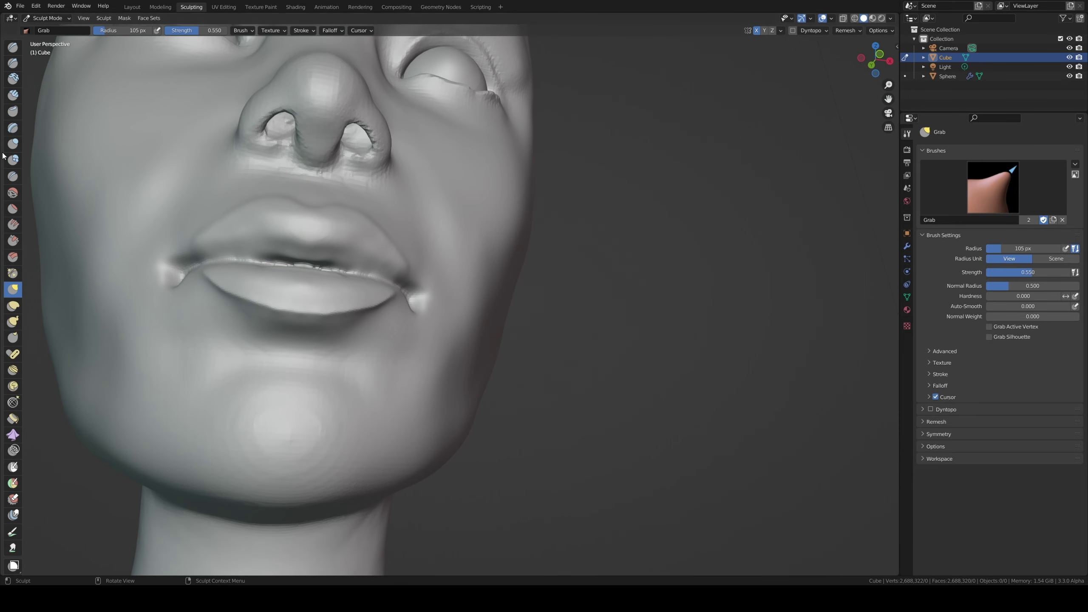
left_click(12, 79)
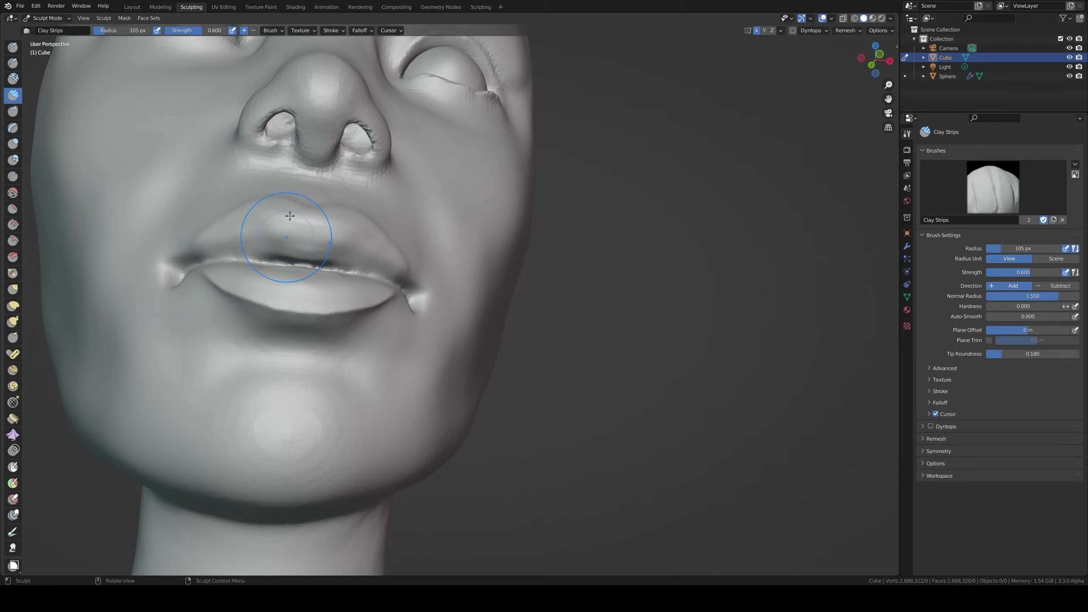
- Shrink the Clay Strips brush and add clay ridges to the lower lip
mouse_move(291, 232)
middle_mouse_down()
mouse_move(215, 233)
mouse_move(312, 237)
middle_mouse_up()
key("bracketleft")
key("bracketleft")
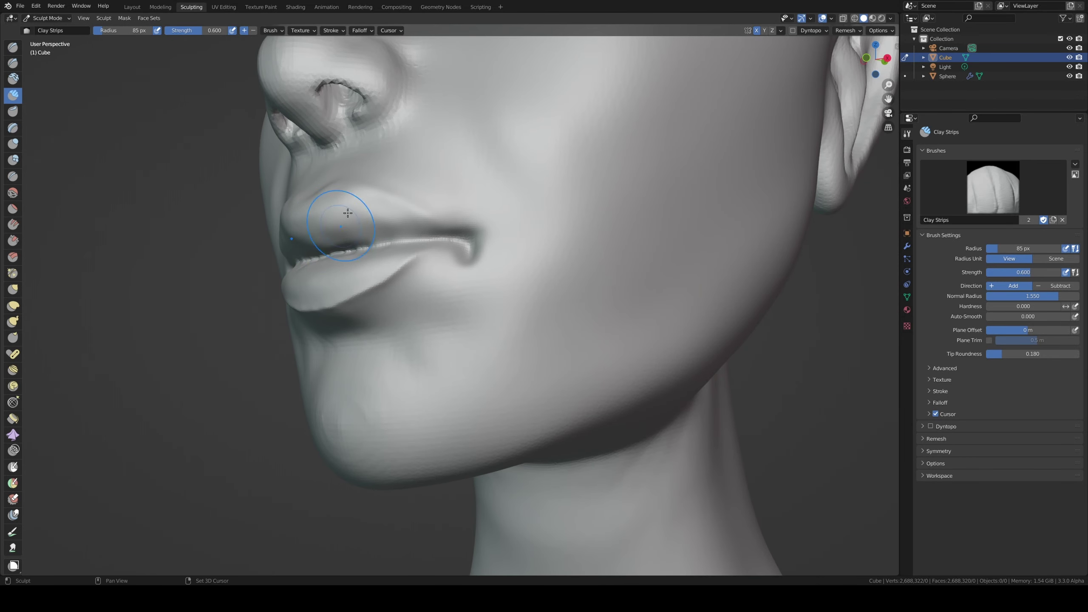
mouse_move(352, 218)
middle_mouse_down()
mouse_move(463, 213)
mouse_move(386, 230)
mouse_move(403, 223)
middle_mouse_up()
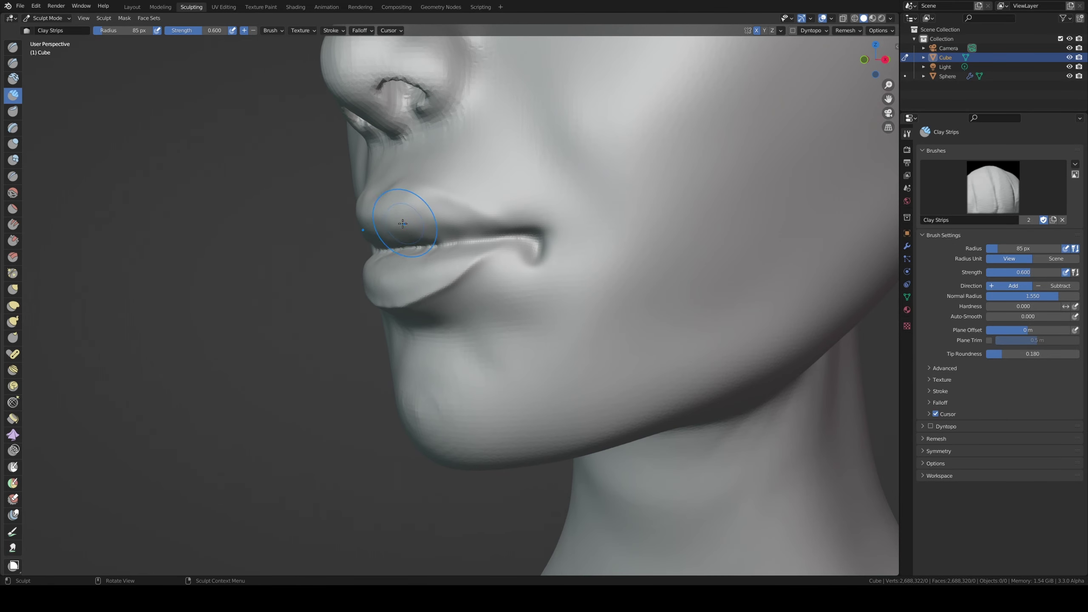
key("f")
left_click(377, 287)
mouse_move(368, 279)
left_mouse_down()
mouse_move(399, 302)
mouse_move(420, 266)
mouse_move(406, 292)
left_mouse_up()
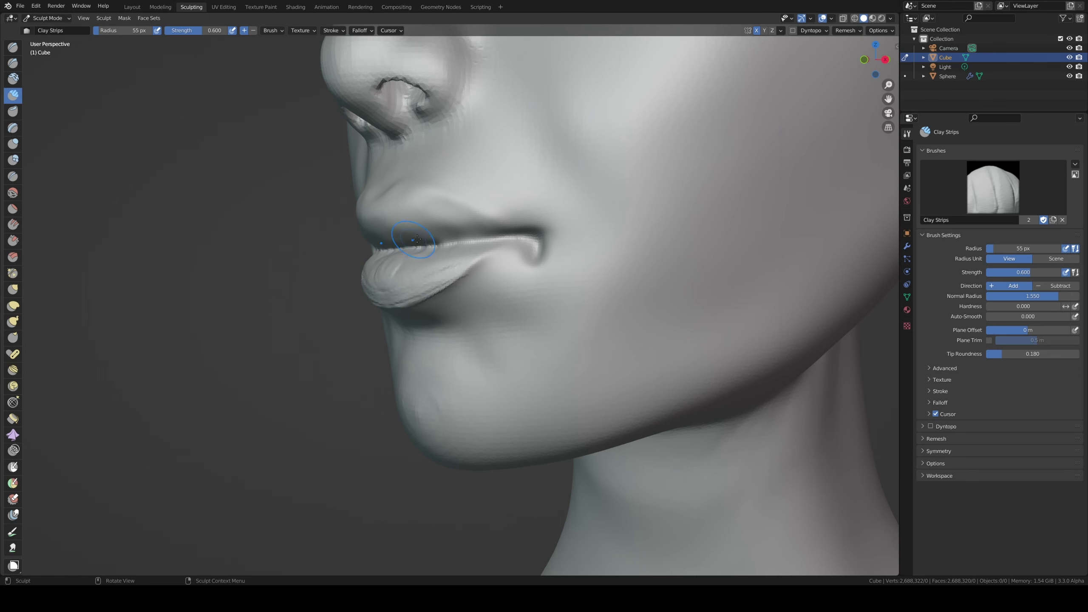
- Build up more clay across and along the lower lip from several angles
middle_click_drag(391, 264, 412, 278)
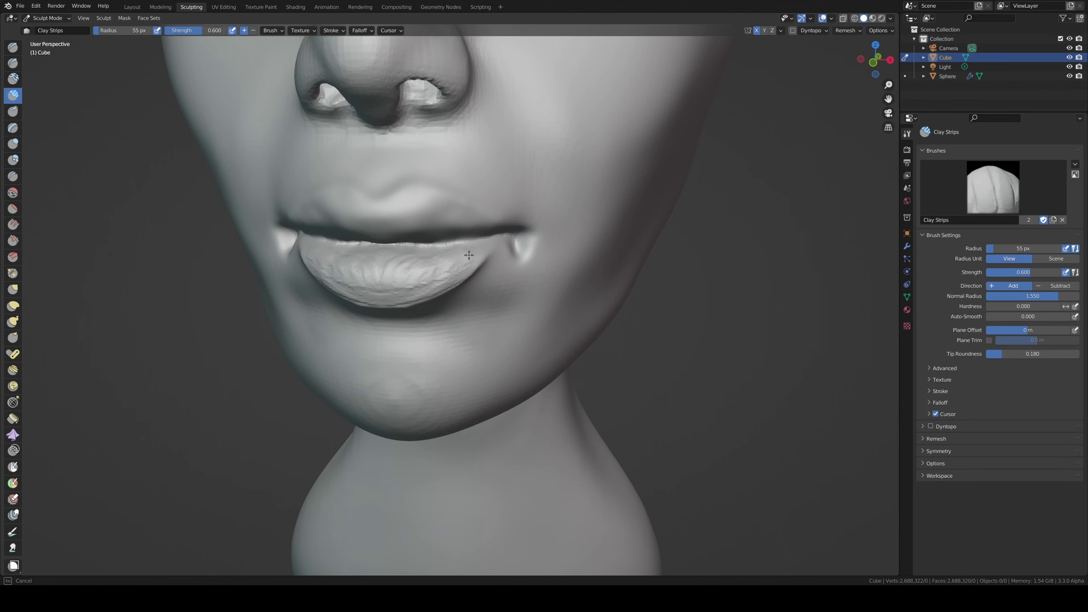
mouse_move(469, 255)
left_mouse_down()
mouse_move(401, 259)
mouse_move(485, 250)
left_mouse_up()
middle_click_drag(484, 228, 468, 225)
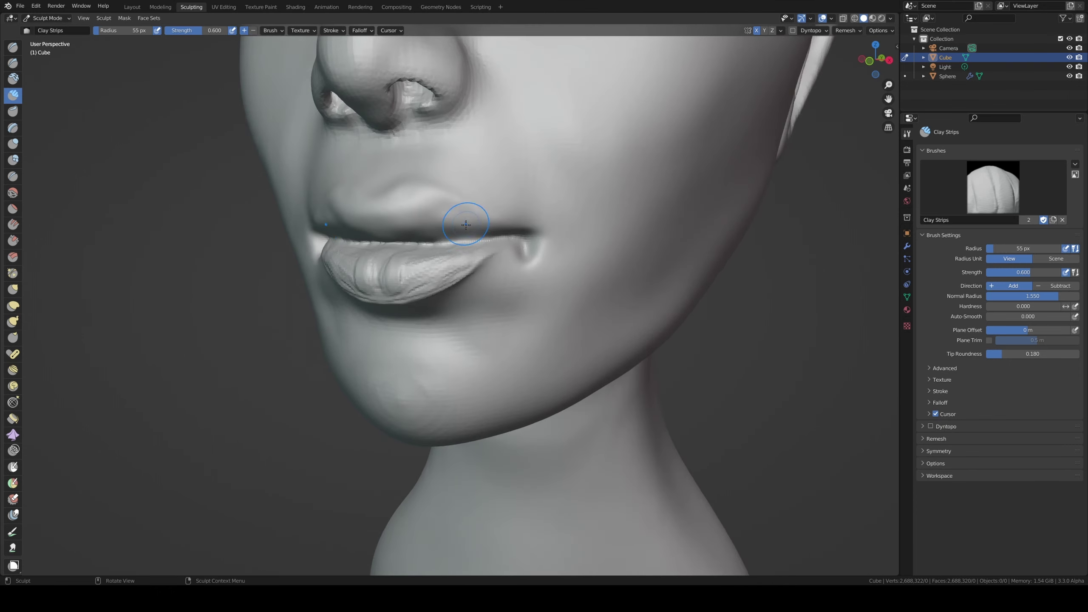
left_click_drag(468, 225, 471, 274)
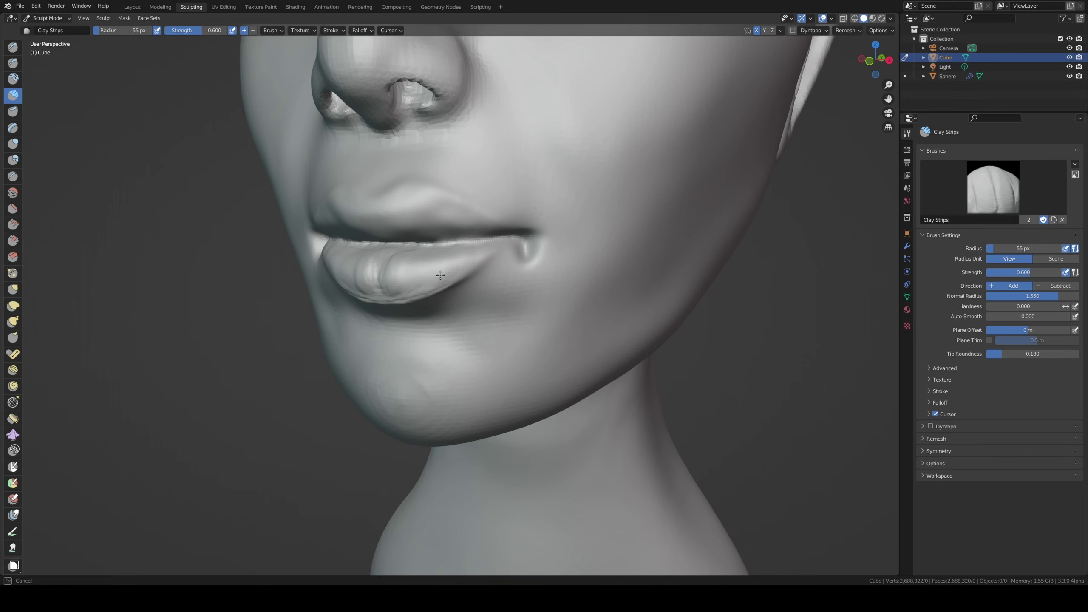
left_click_drag(362, 262, 463, 253)
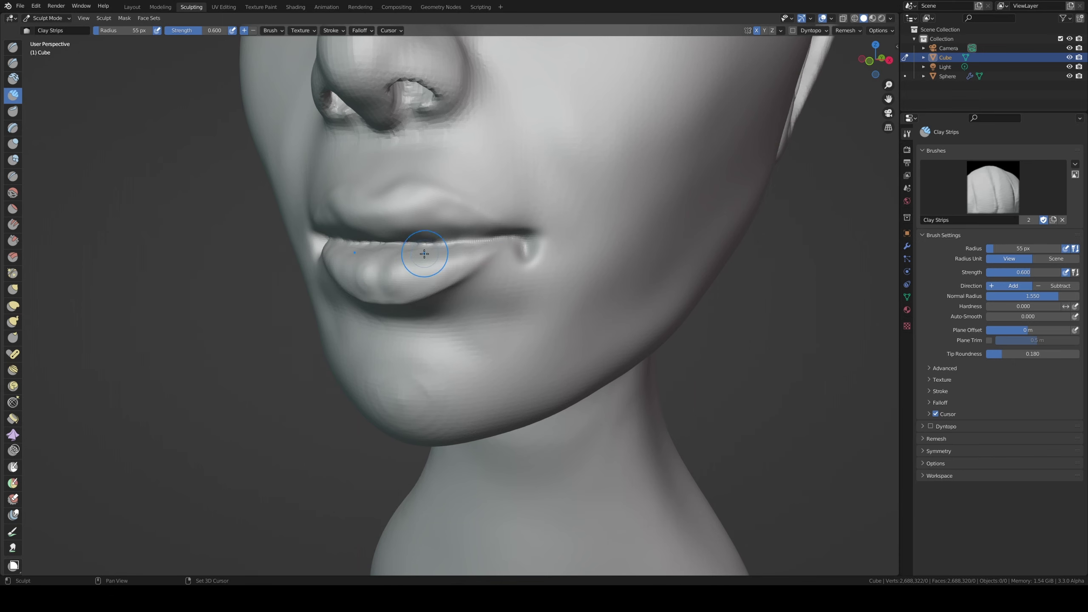
middle_click_drag(463, 253, 393, 206)
- Add clay strokes along the upper lip from front and side views
mouse_move(393, 205)
left_mouse_down()
mouse_move(408, 228)
mouse_move(472, 226)
mouse_move(419, 224)
left_mouse_up()
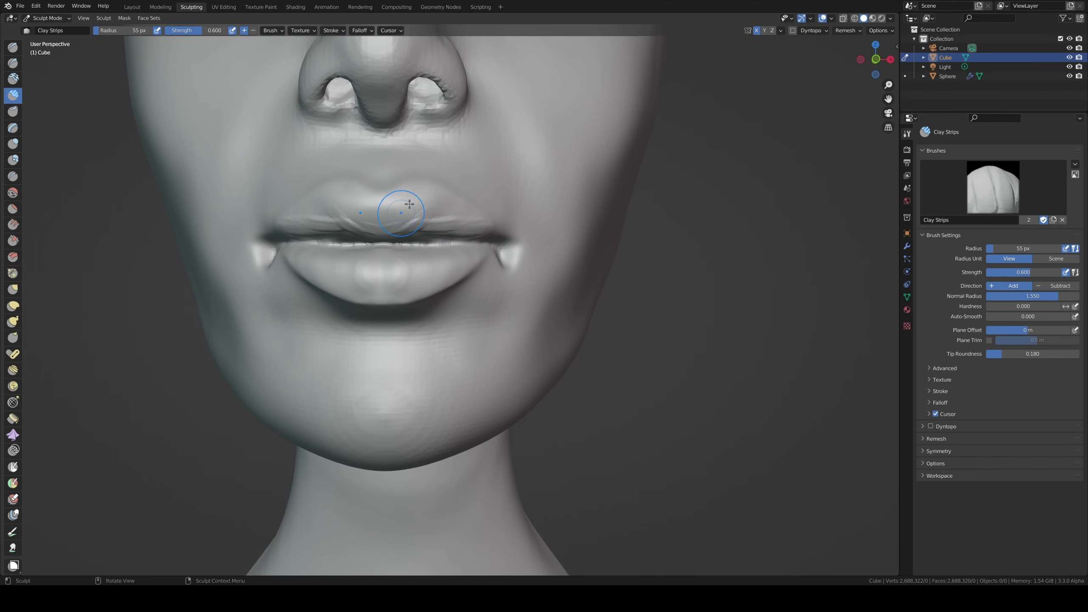
mouse_move(401, 208)
middle_mouse_down()
mouse_move(386, 228)
mouse_move(400, 225)
middle_mouse_up()
mouse_move(388, 233)
left_mouse_down()
mouse_move(438, 230)
mouse_move(404, 212)
left_mouse_up()
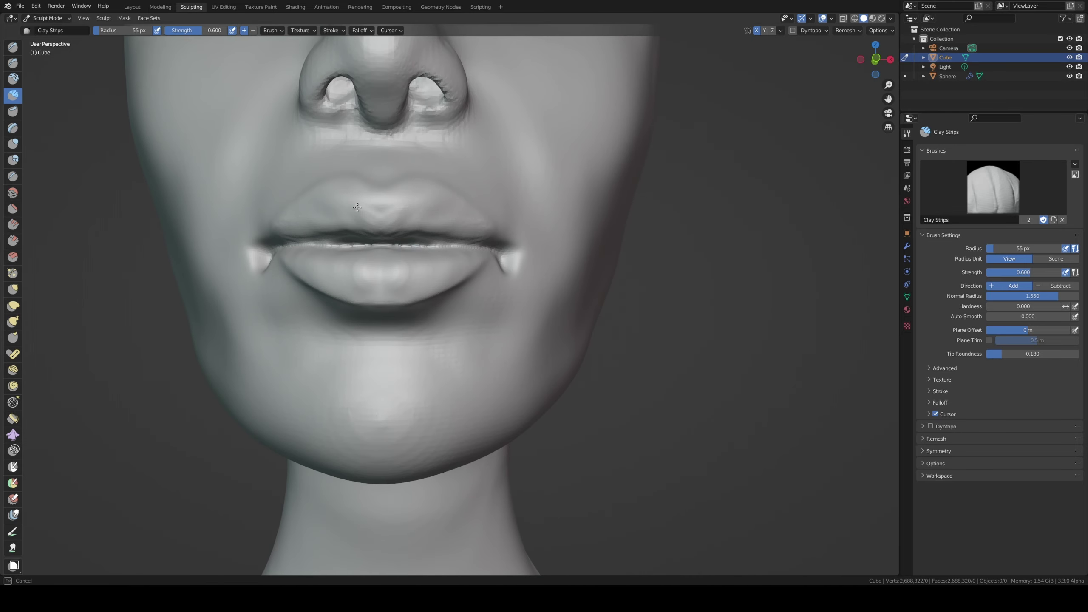
mouse_move(388, 214)
middle_mouse_down()
mouse_move(305, 235)
mouse_move(379, 218)
middle_mouse_up()
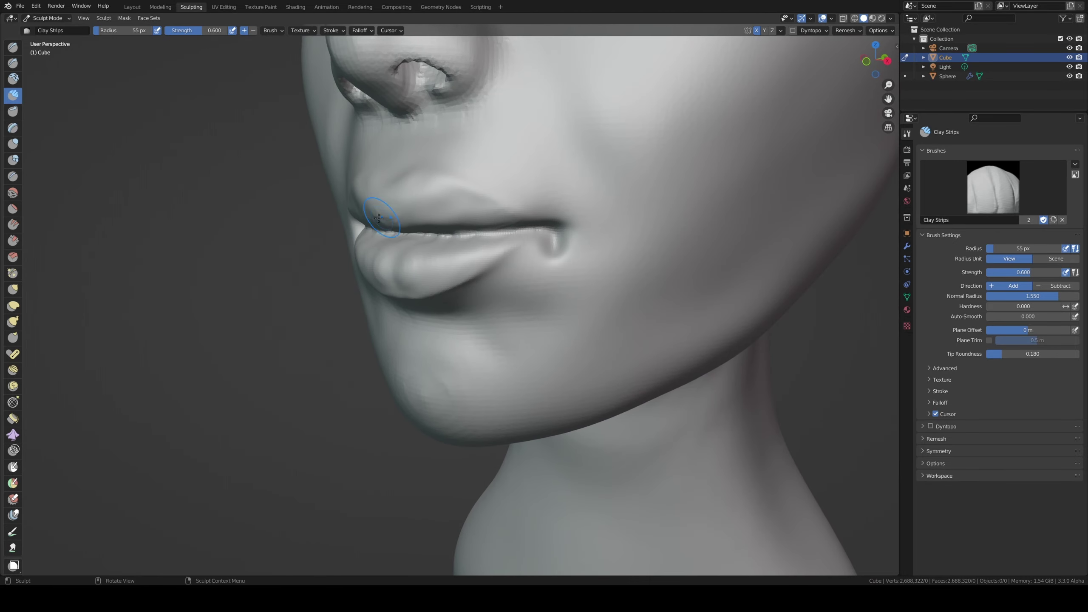
left_click_drag(439, 206, 440, 202)
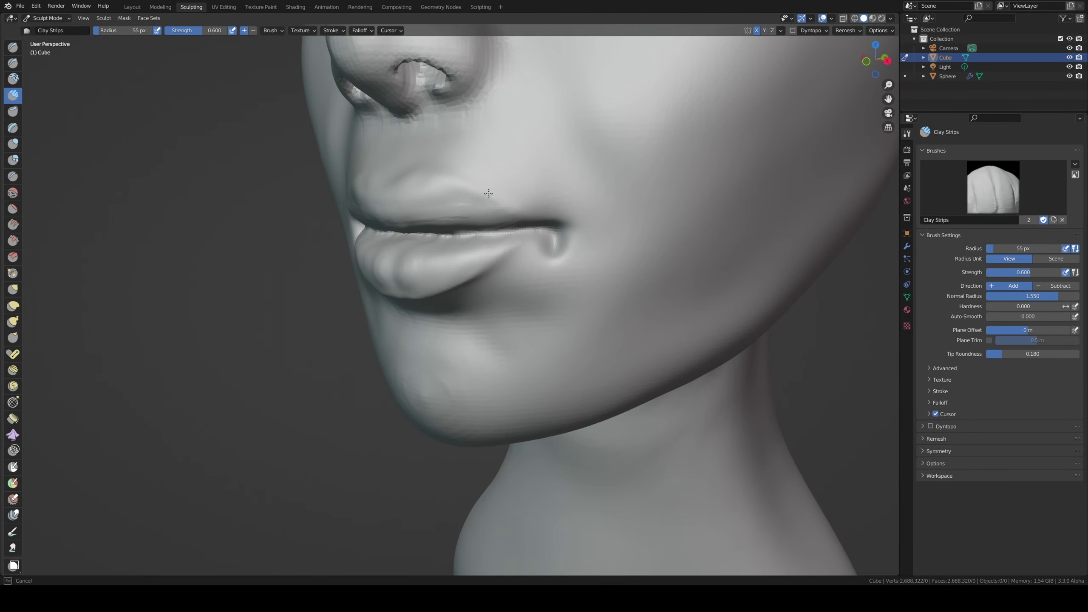
middle_click_drag(442, 153, 413, 174)
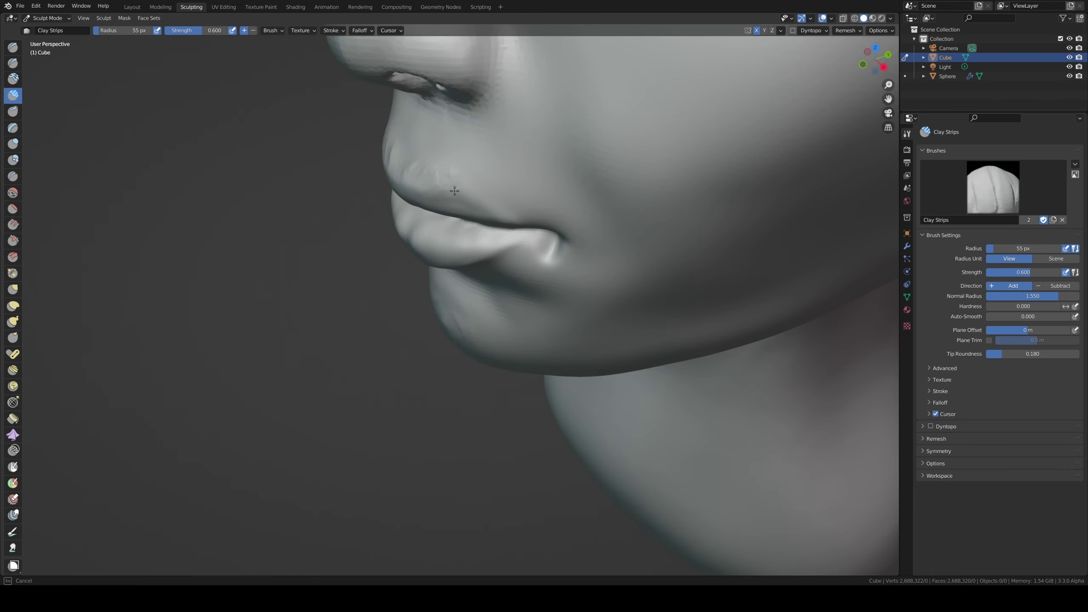
left_click_drag(454, 191, 474, 201)
- Undo a stroke, add clay above and on the upper lip's left side, then view Front Orthographic
key("ctrl+z")
left_click_drag(432, 214, 484, 214)
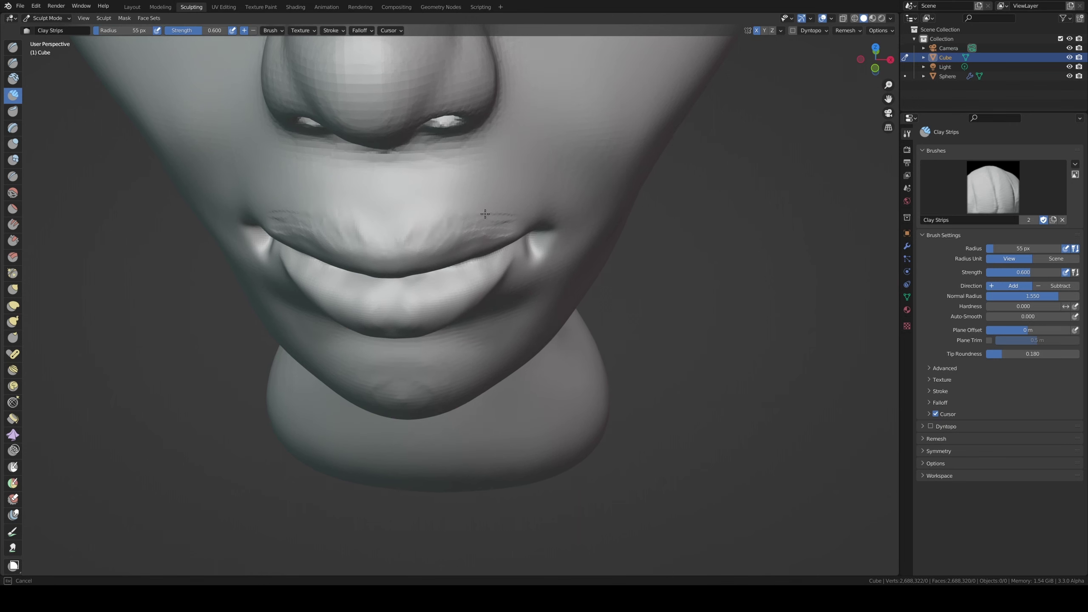
mouse_move(395, 235)
middle_mouse_down()
mouse_move(248, 173)
mouse_move(243, 158)
mouse_move(362, 242)
middle_mouse_up()
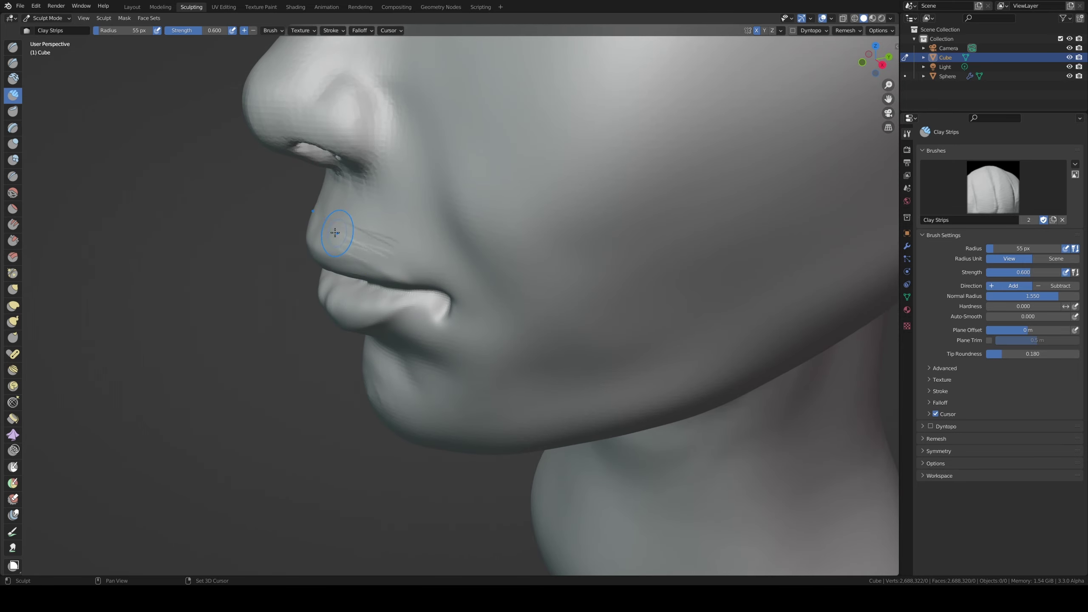
middle_click_drag(364, 258, 460, 182)
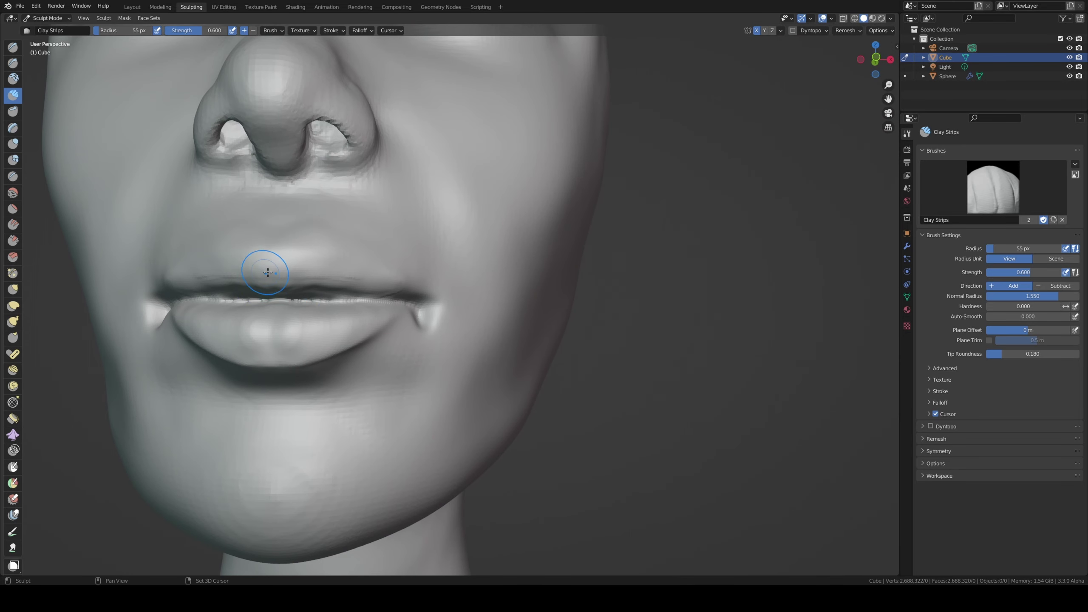
middle_click_drag(268, 272, 254, 289)
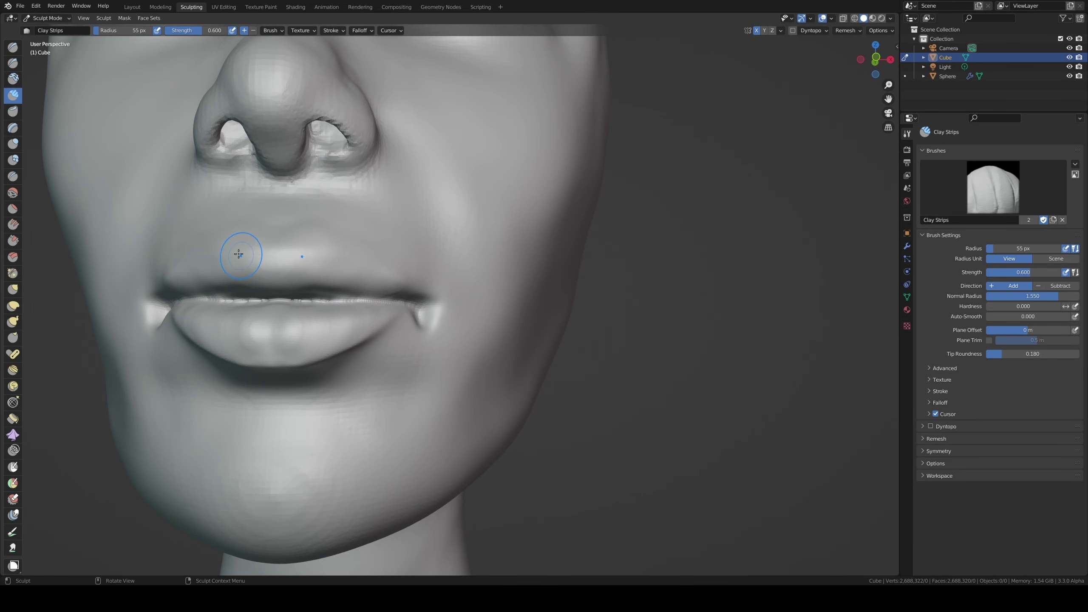
key("KP_1")
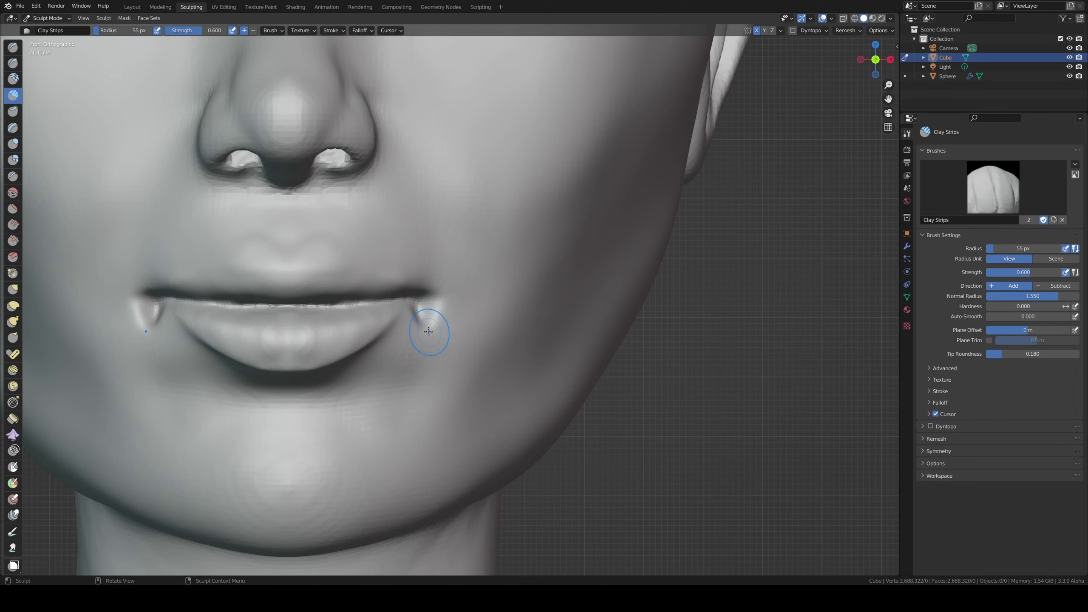
- With a smaller brush, deepen both lip corners
scroll(412, 260, "down", 3)
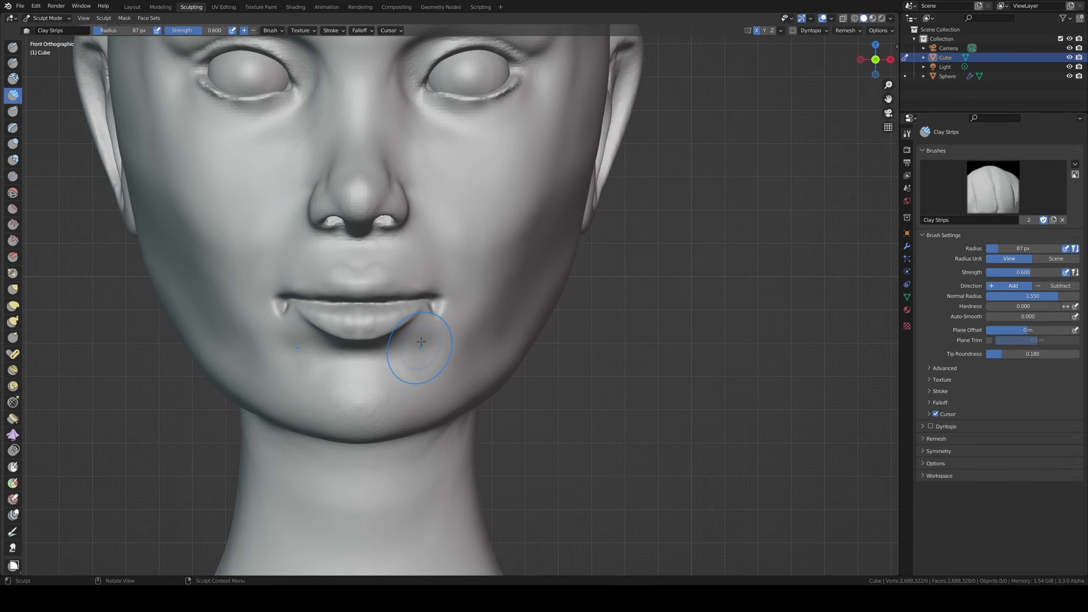
key("f")
left_click(431, 309)
left_click_drag(437, 310, 440, 305)
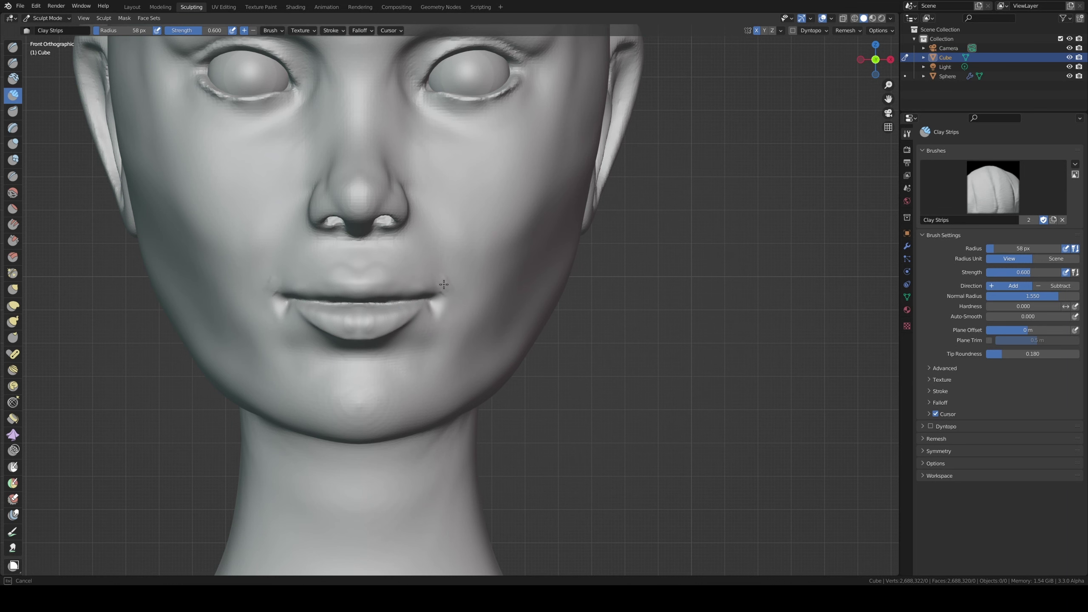
left_click_drag(456, 294, 463, 296)
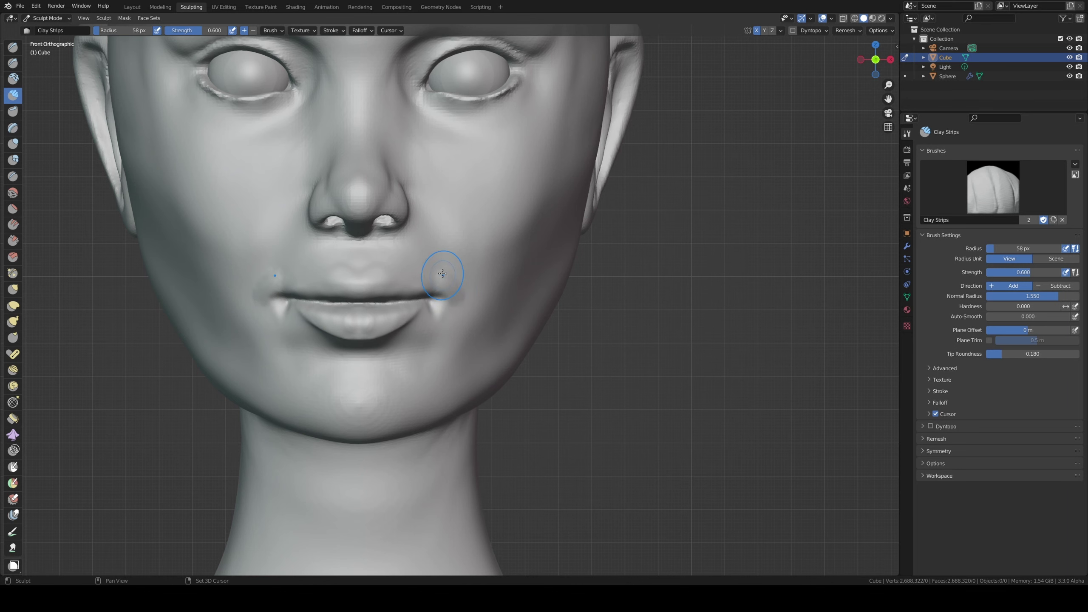
- Enlarge Clay Strips to 167 px and orbit to a side view to inspect the ear and head
key("f")
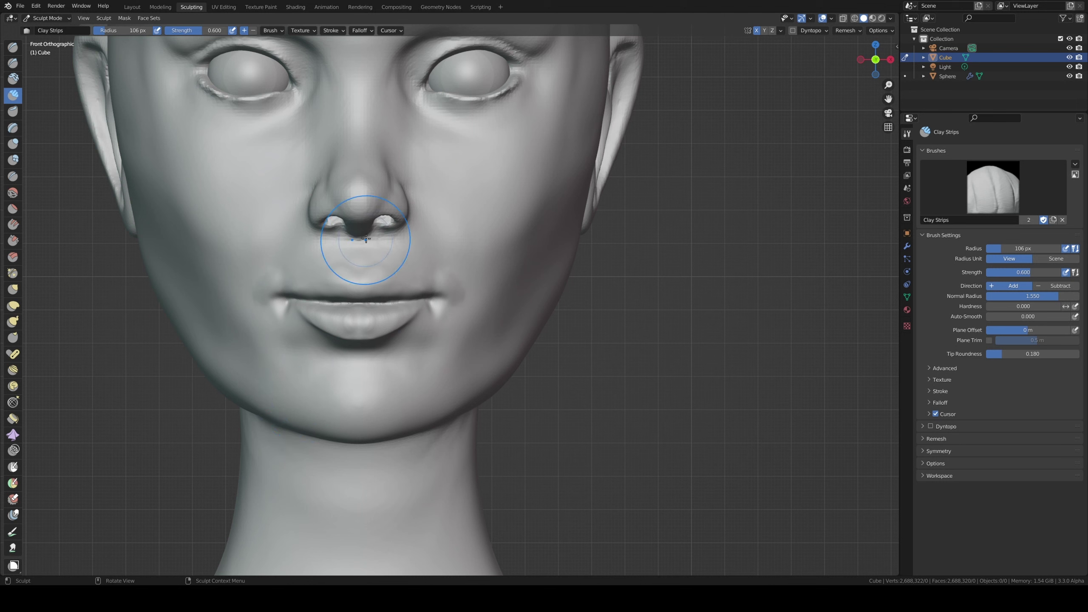
key("f")
left_click(393, 227)
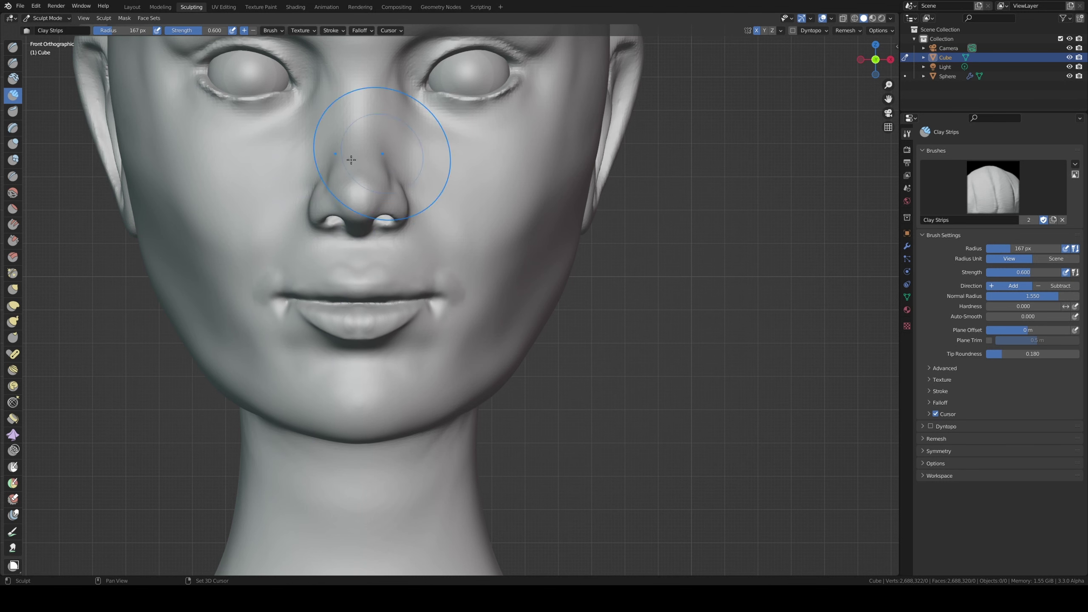
middle_click_drag(283, 143, 323, 250, "shift")
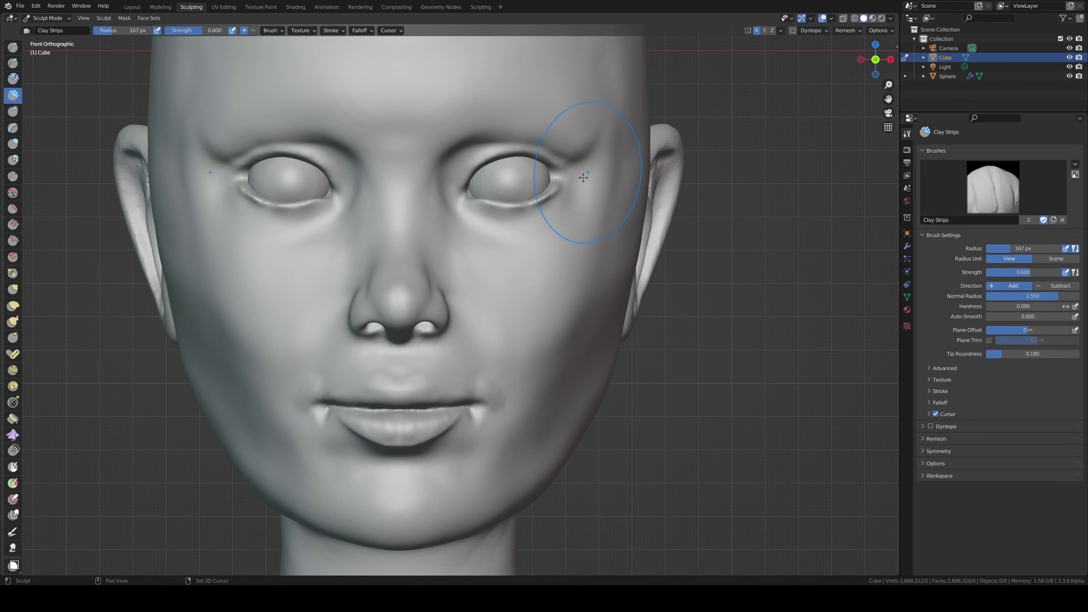
mouse_move(219, 243)
middle_mouse_down()
mouse_move(582, 255)
mouse_move(494, 251)
middle_mouse_up()
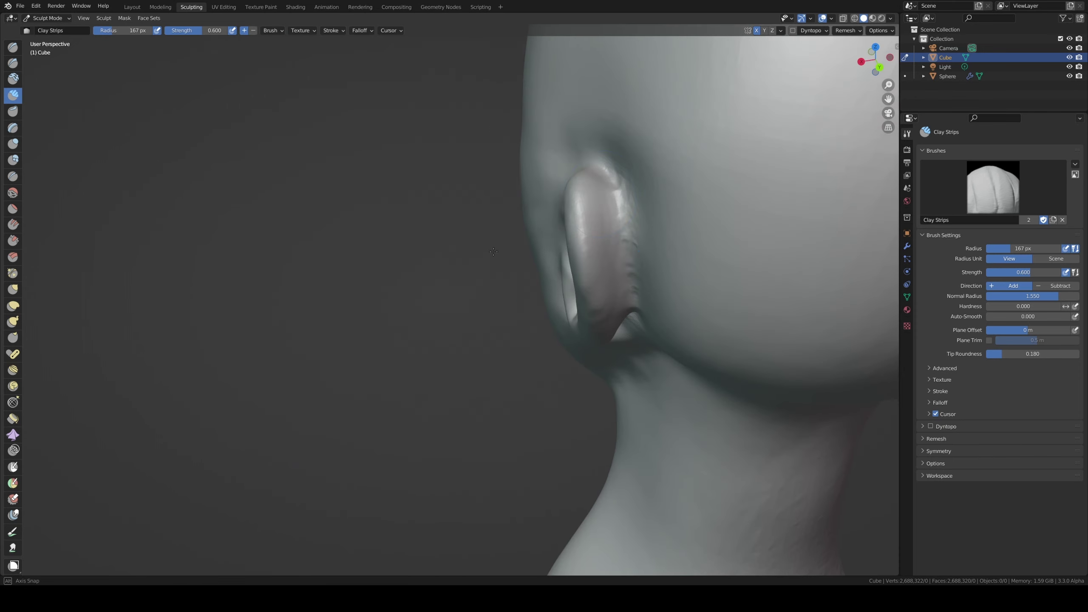
middle_click_drag(621, 268, 630, 255)
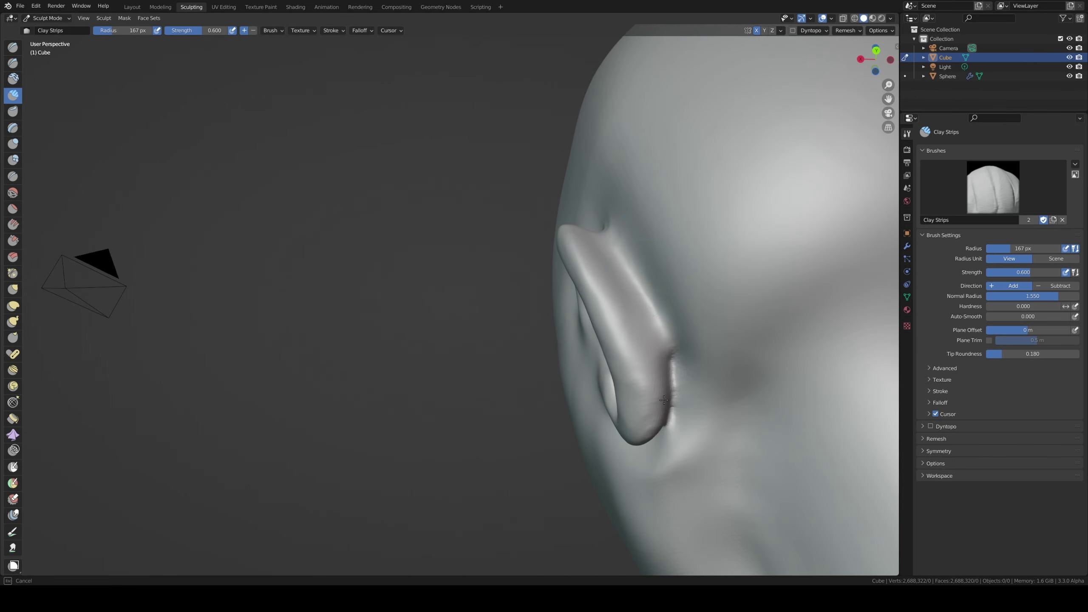
middle_click_drag(639, 355, 439, 360)
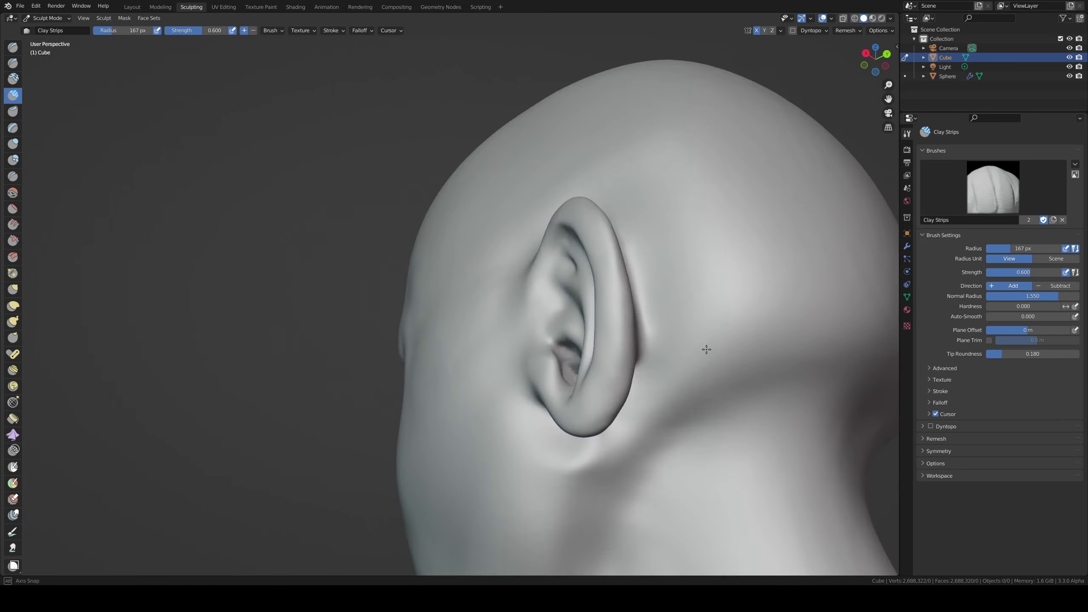
scroll(438, 361, "down", 3)
scroll(461, 364, "down", 3)
- Enlarge the Clay Strips brush and build up the cheek, jaw and back of the skull
key("f")
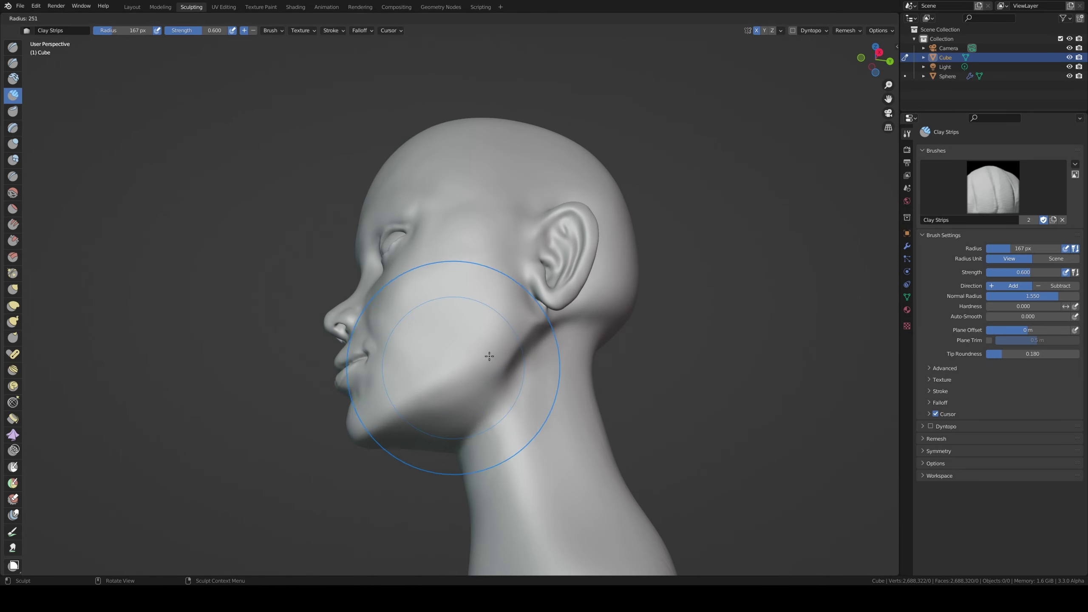
left_click(523, 338)
mouse_move(523, 338)
left_mouse_down()
mouse_move(369, 376)
mouse_move(404, 336)
left_mouse_up()
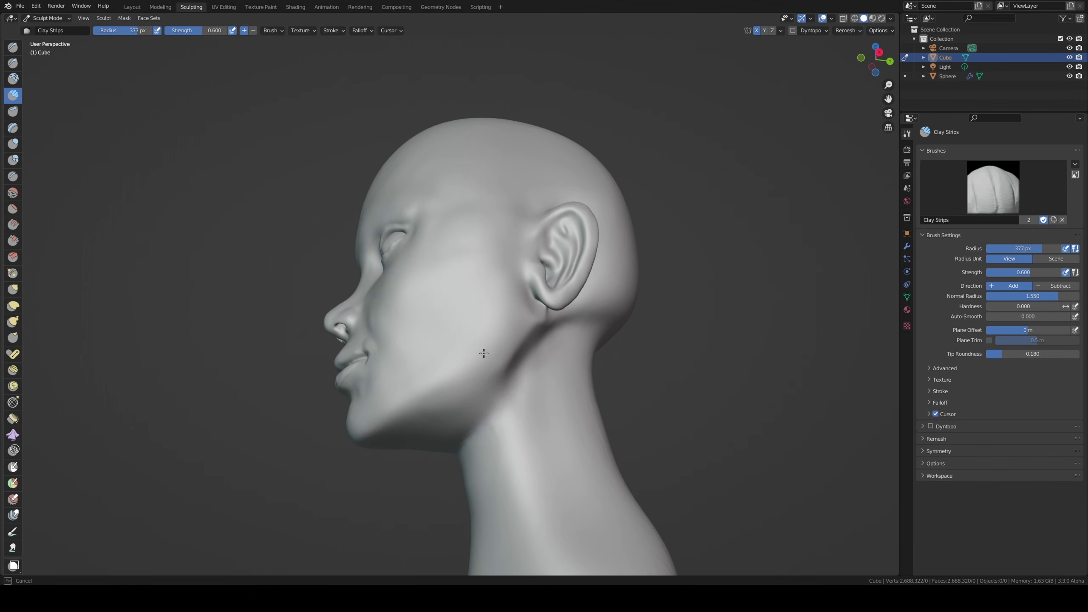
middle_click_drag(484, 353, 461, 493)
mouse_move(425, 207)
middle_mouse_down()
mouse_move(427, 315)
mouse_move(451, 206)
middle_mouse_up()
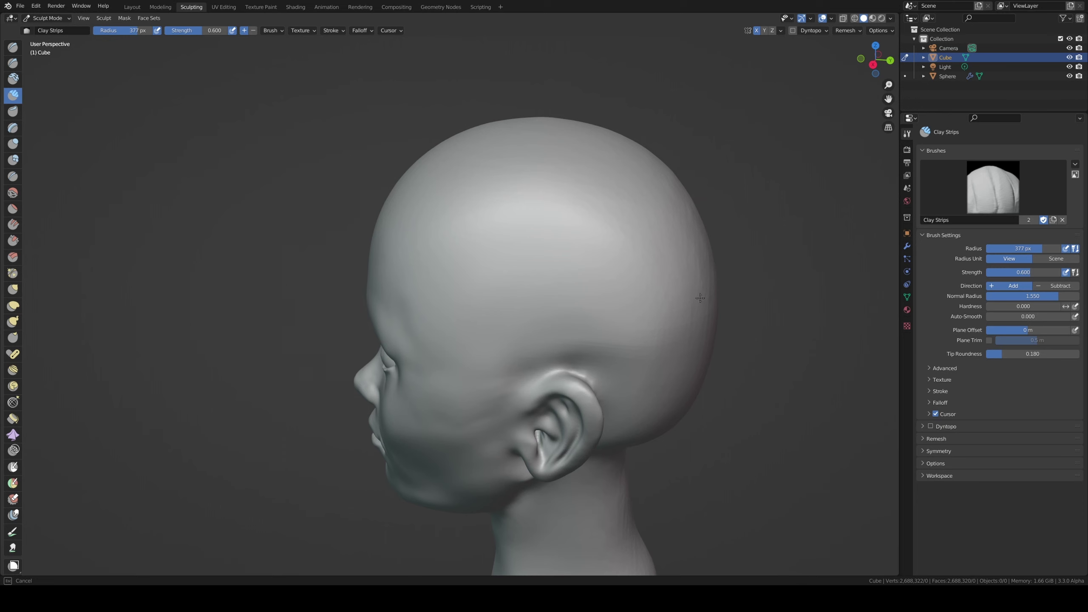
left_click_drag(575, 223, 692, 321)
- Orbit and zoom over the crown, brows, forehead and ear to inspect the head
middle_click_drag(628, 260, 398, 241)
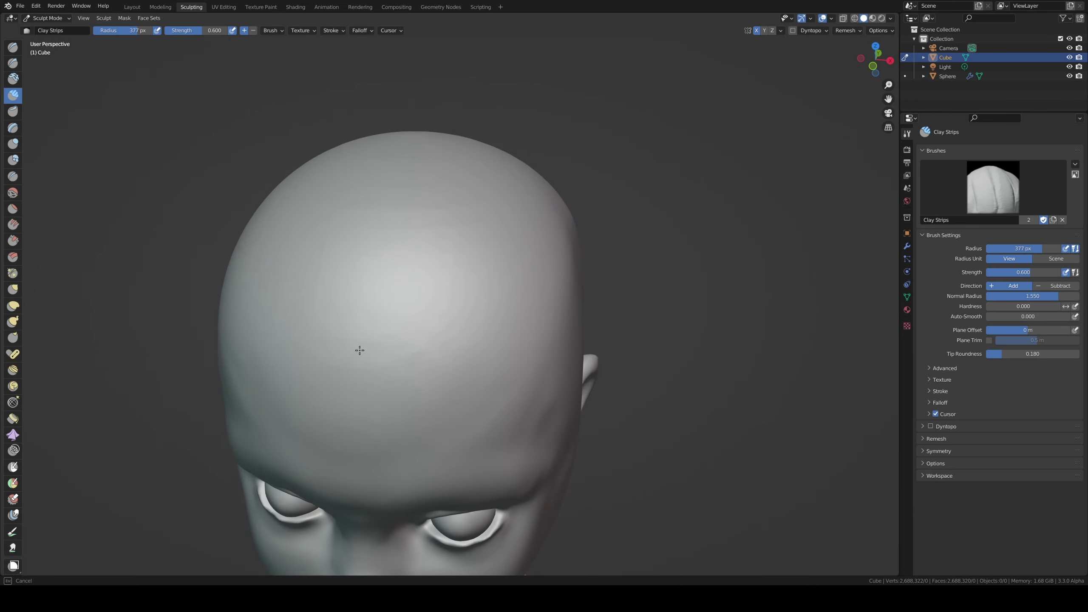
middle_click_drag(480, 327, 545, 274)
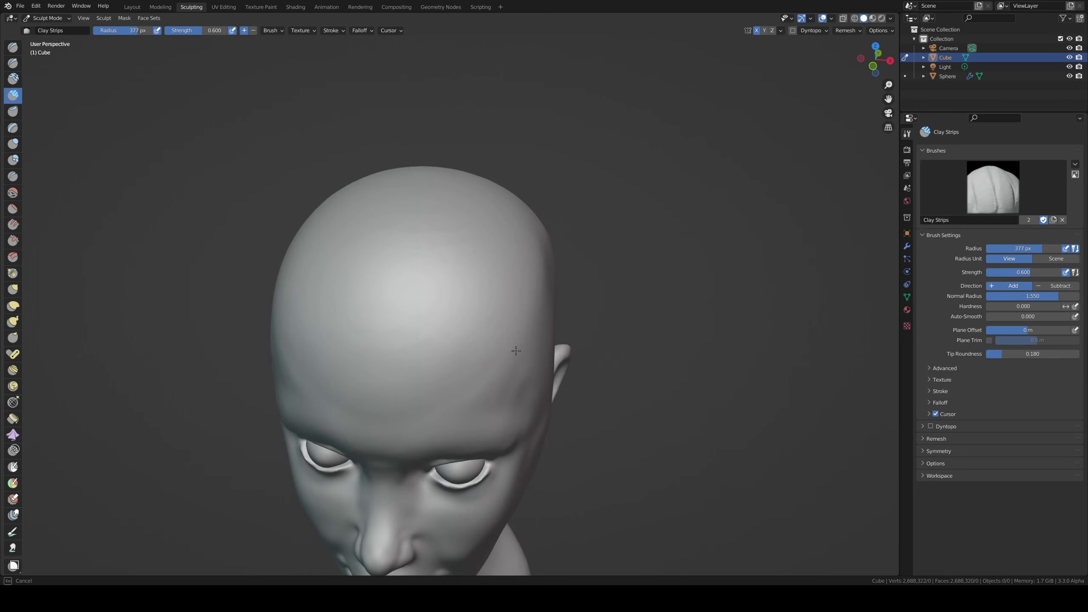
scroll(478, 336, "up", 2)
scroll(478, 300, "up", 2)
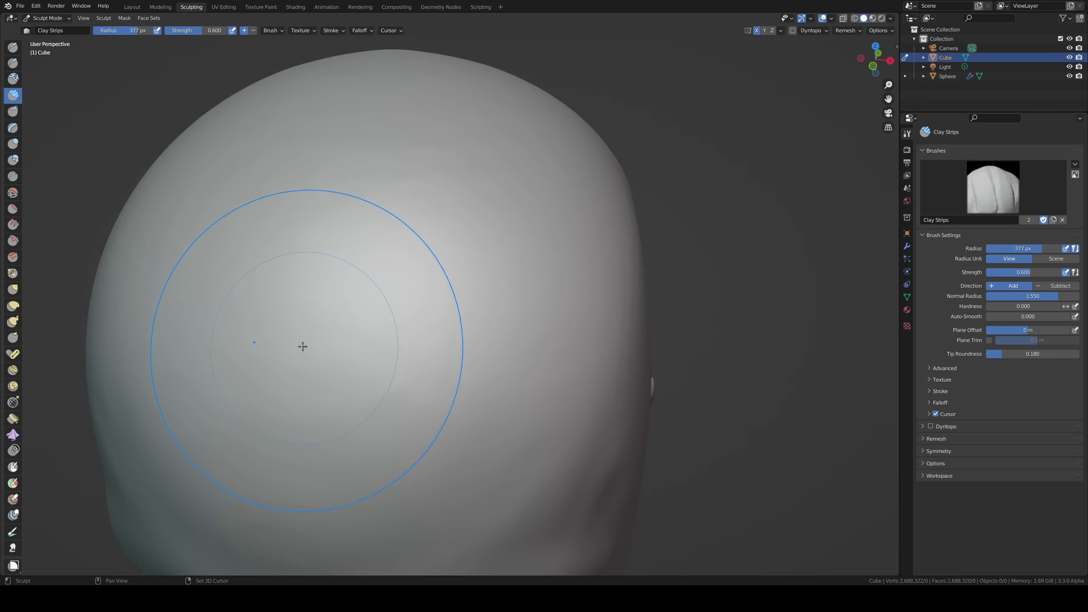
middle_click_drag(303, 346, 590, 65)
middle_click_drag(555, 245, 534, 236)
scroll(534, 235, "up", 2)
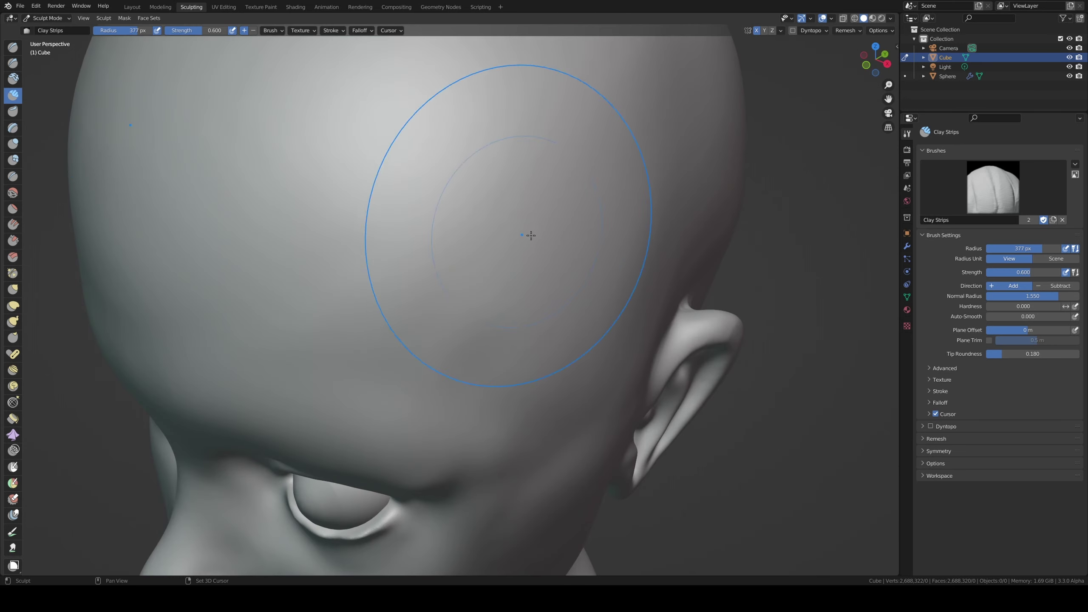
mouse_move(425, 297)
middle_mouse_down()
mouse_move(347, 323)
mouse_move(296, 438)
mouse_move(424, 182)
mouse_move(389, 365)
middle_mouse_up()
scroll(295, 438, "down", 3)
scroll(364, 334, "up", 2)
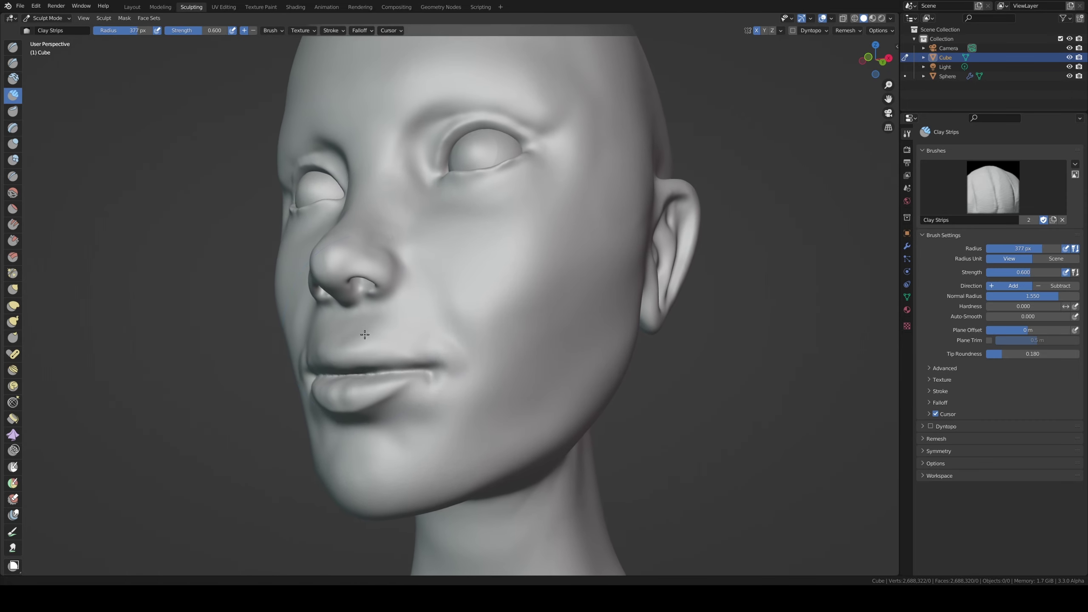
- Shrink the brush, snap to front view, and pull the upper lip with the Grab brush
key("f")
left_click(437, 339)
scroll(437, 339, "up", 3)
mouse_move(437, 339)
middle_mouse_down()
mouse_move(397, 305)
mouse_move(249, 299)
middle_mouse_up()
scroll(397, 305, "down", 3)
scroll(249, 299, "up", 3)
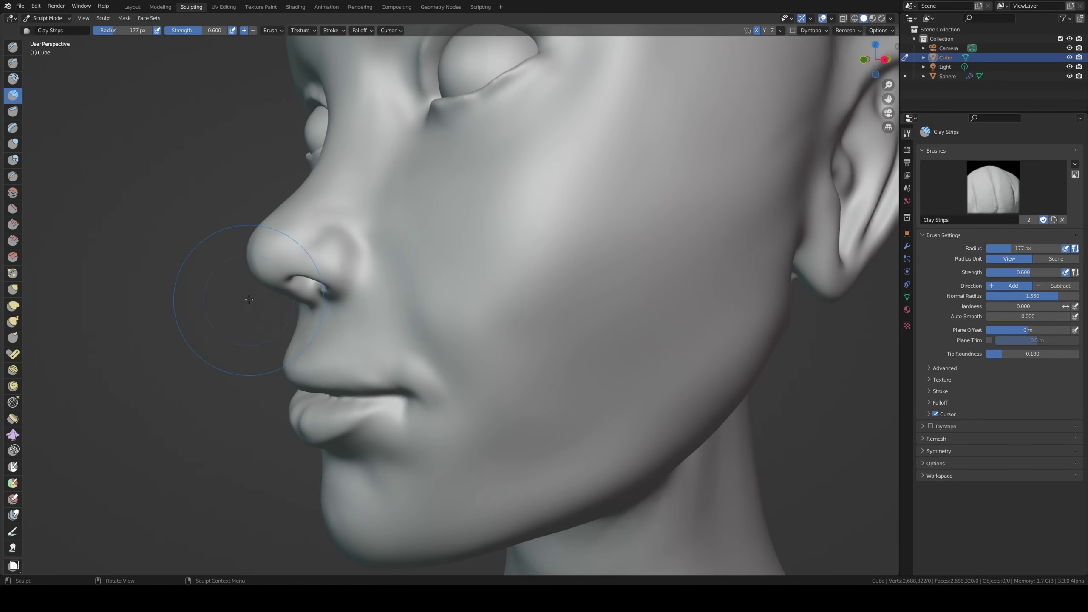
scroll(193, 291, "down", 3)
key("KP_1")
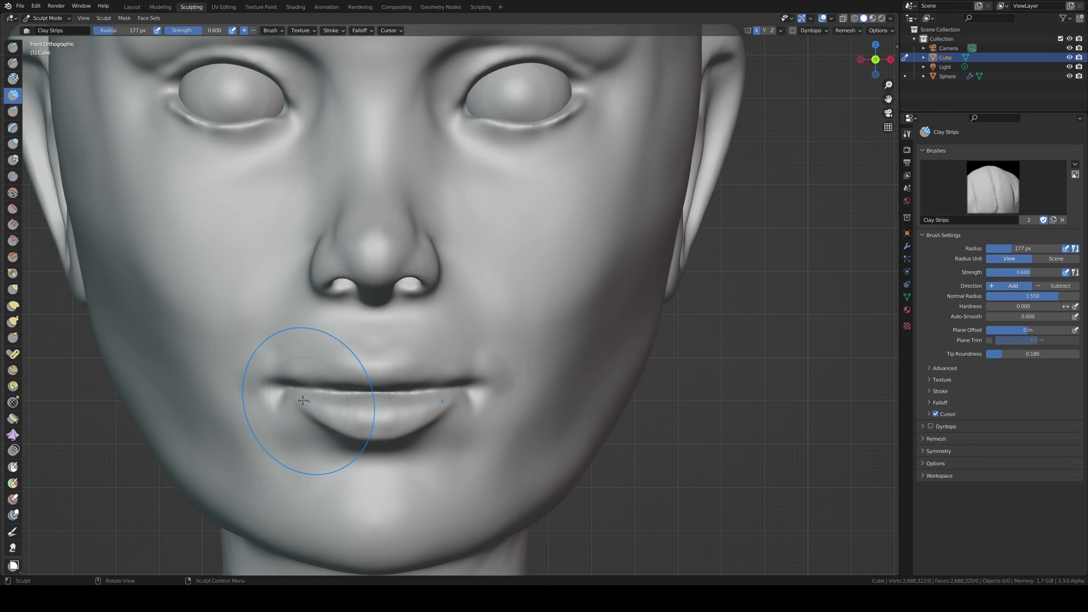
left_click(13, 289)
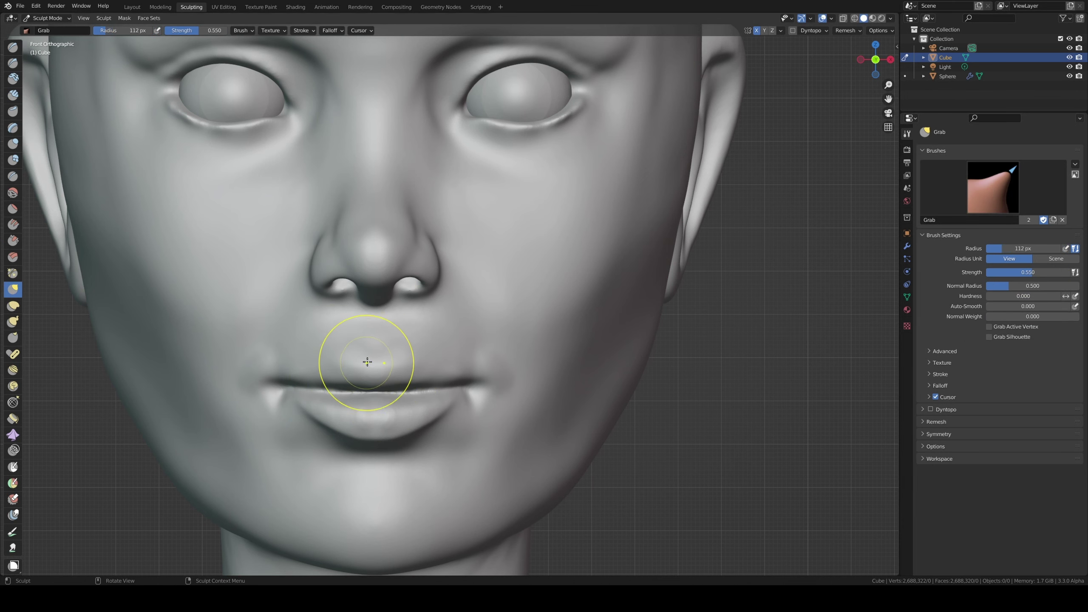
mouse_move(367, 353)
left_mouse_down()
mouse_move(339, 377)
mouse_move(328, 365)
mouse_move(372, 389)
left_mouse_up()
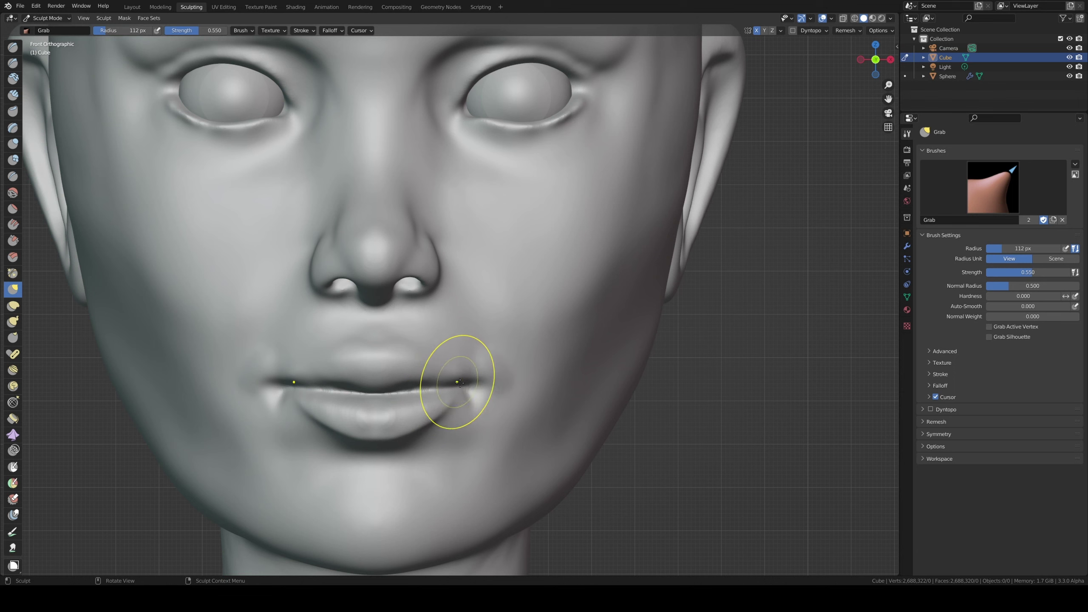
- Drag the upper lip and both mouth corners downward with the Grab brush
left_click_drag(437, 364, 406, 356)
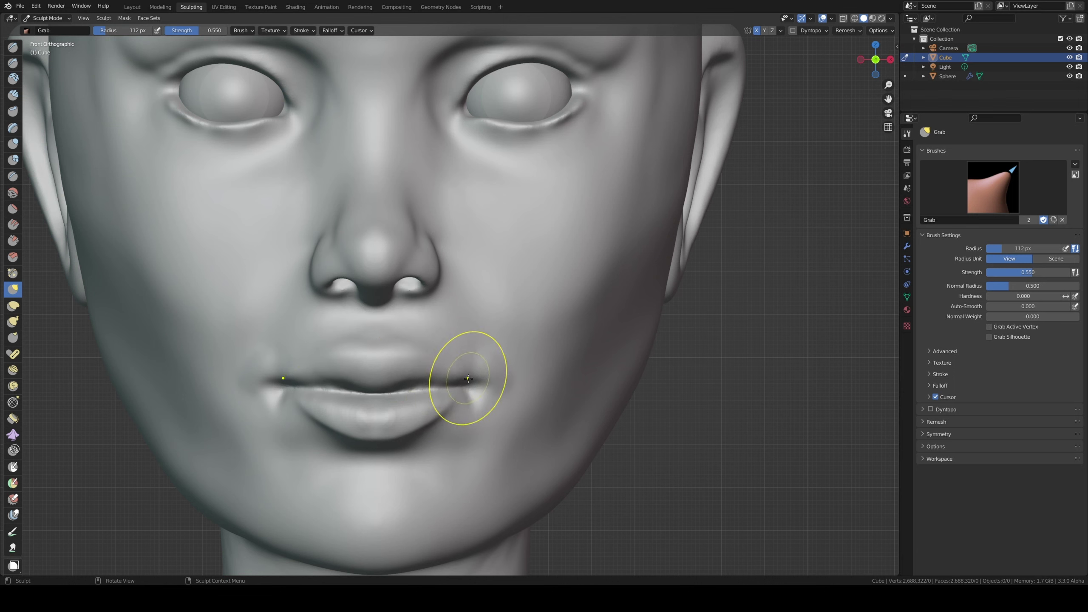
mouse_move(469, 378)
left_mouse_down()
mouse_move(474, 395)
mouse_move(442, 385)
mouse_move(444, 360)
left_mouse_up()
scroll(413, 421, "down", 3)
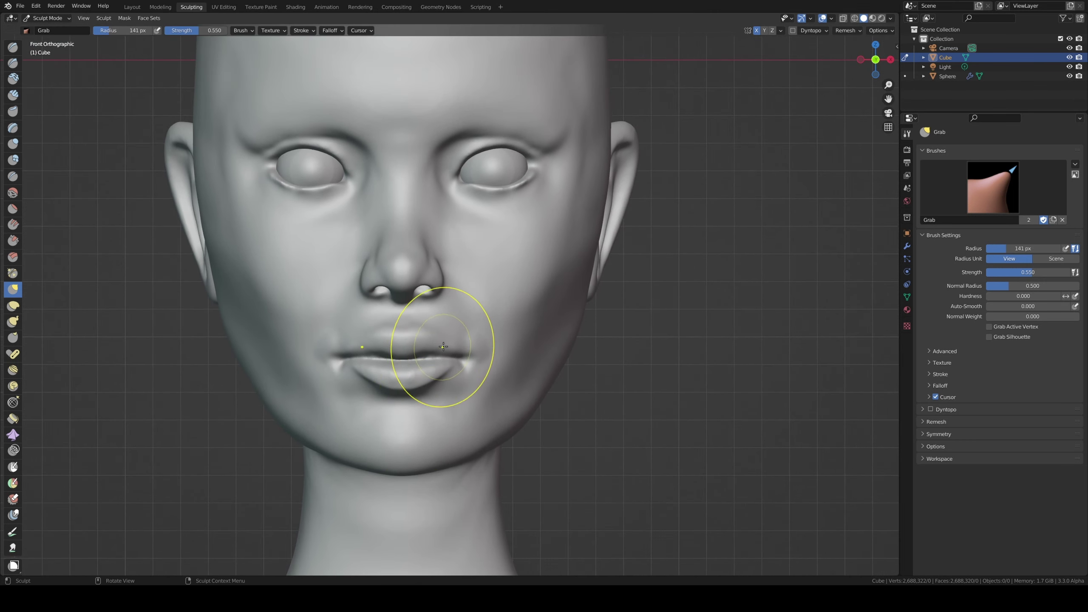
mouse_move(439, 340)
middle_mouse_down()
mouse_move(377, 339)
mouse_move(506, 349)
mouse_move(414, 435)
mouse_move(427, 345)
middle_mouse_up()
- Check the lips in side view and reduce the Grab radius to 57 px
key("KP_3")
scroll(372, 336, "up", 3)
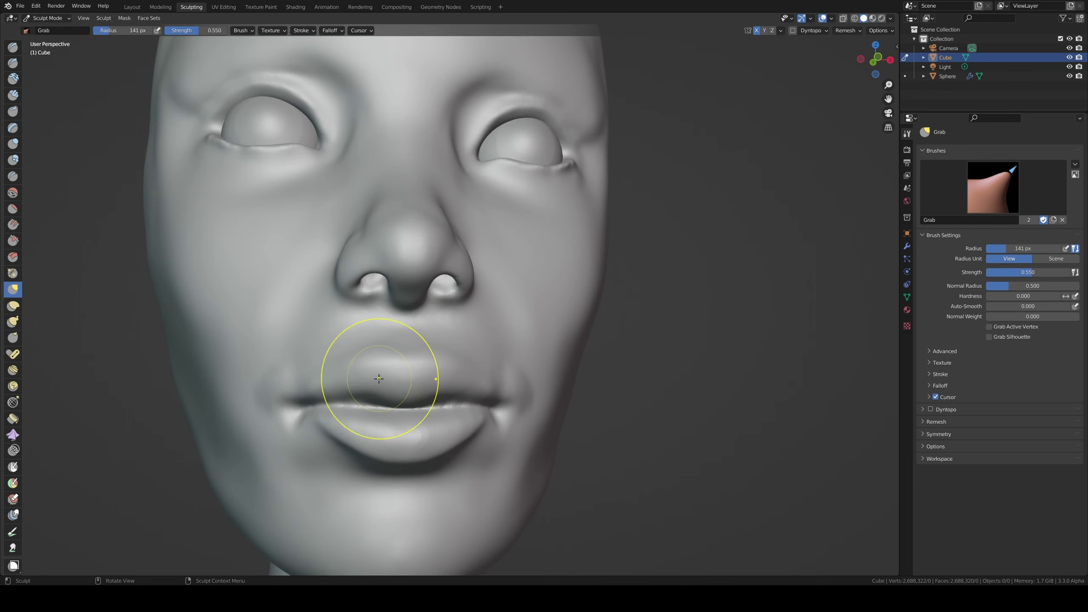
key("f")
left_click(345, 375)
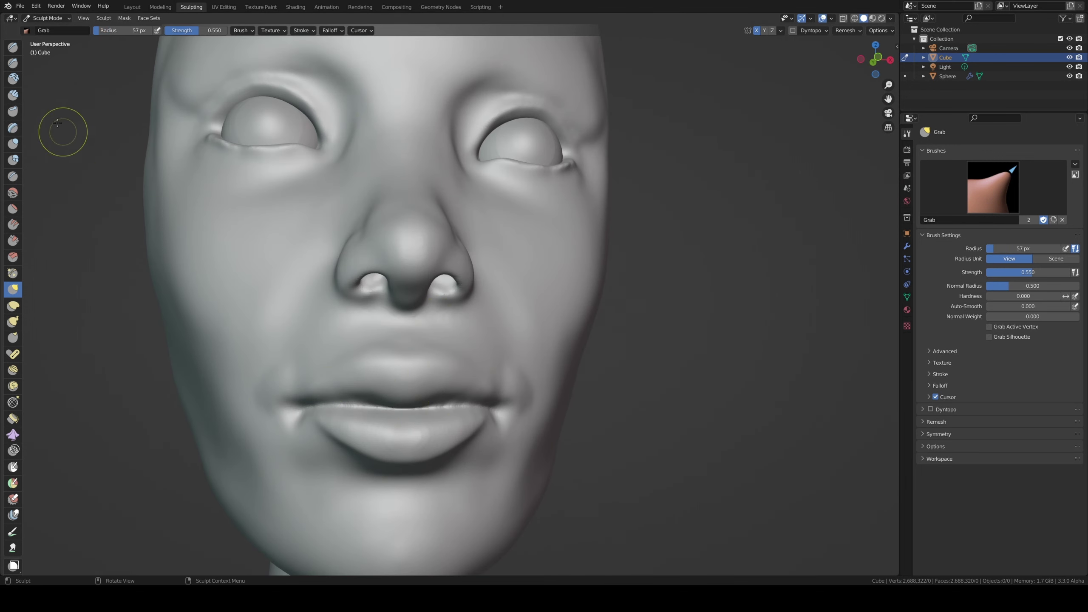
- Carve a thin Draw Sharp crease along the upper lip border, undoing one stray stroke
left_click(12, 63)
middle_click_drag(386, 316, 427, 354)
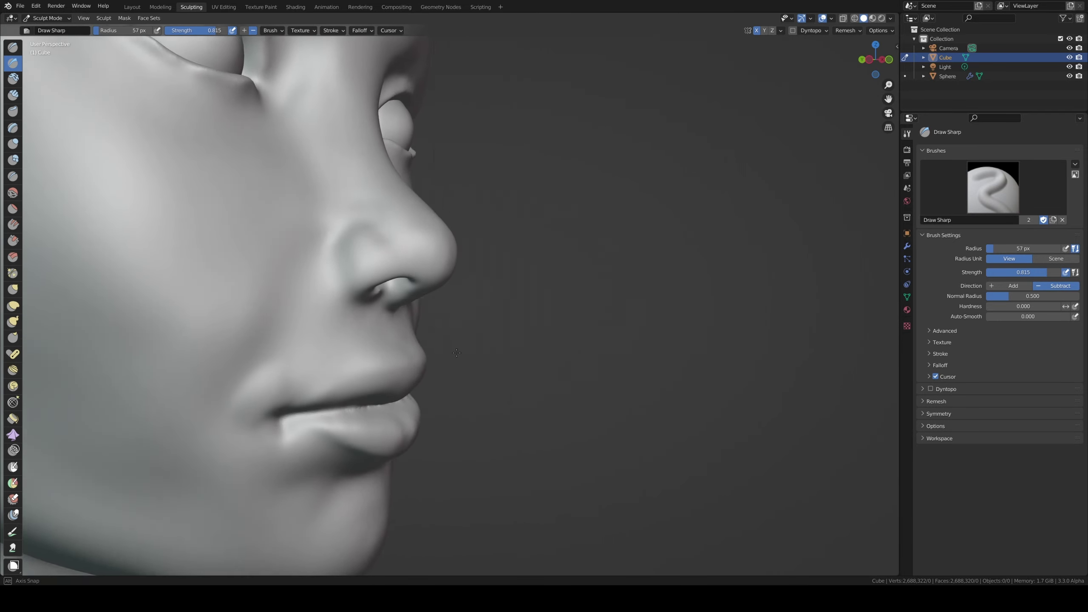
middle_click_drag(332, 377, 418, 377)
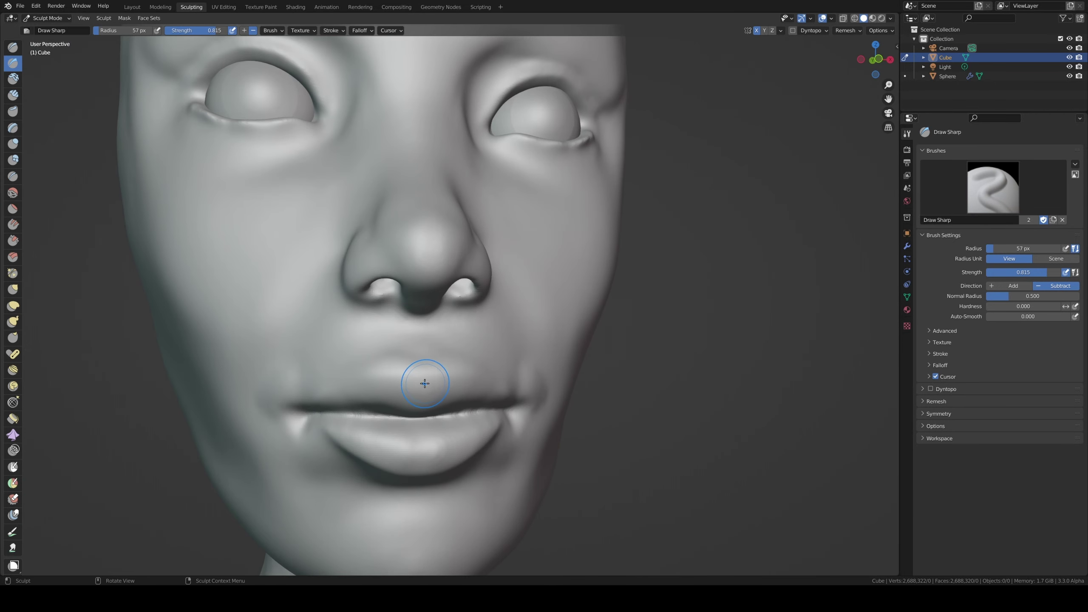
key("f")
left_click(419, 371)
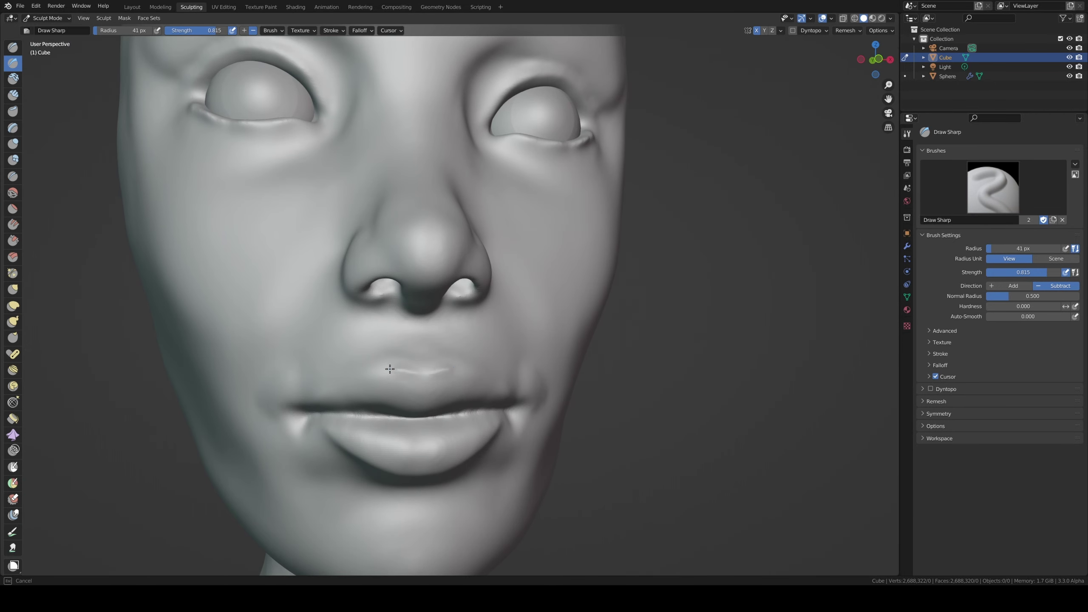
left_click_drag(407, 367, 443, 367)
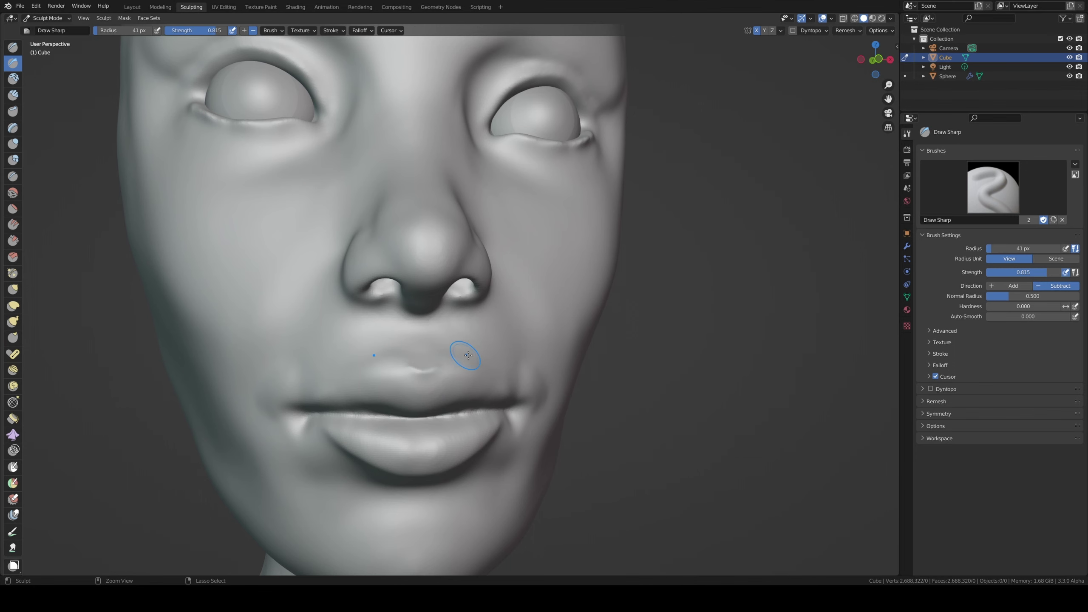
middle_click_drag(469, 355, 452, 368)
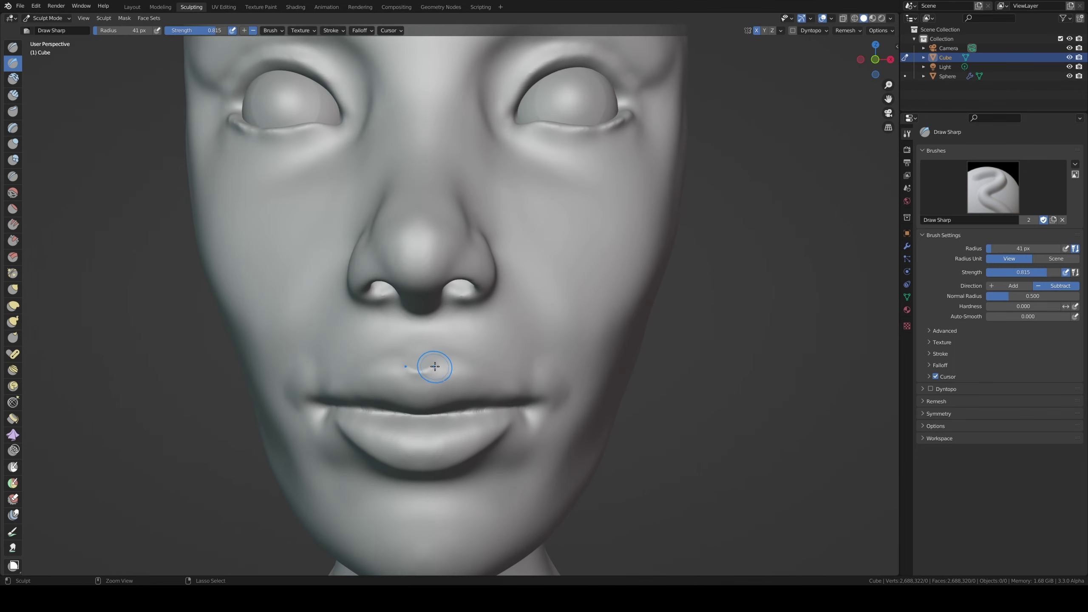
left_click_drag(435, 366, 456, 370)
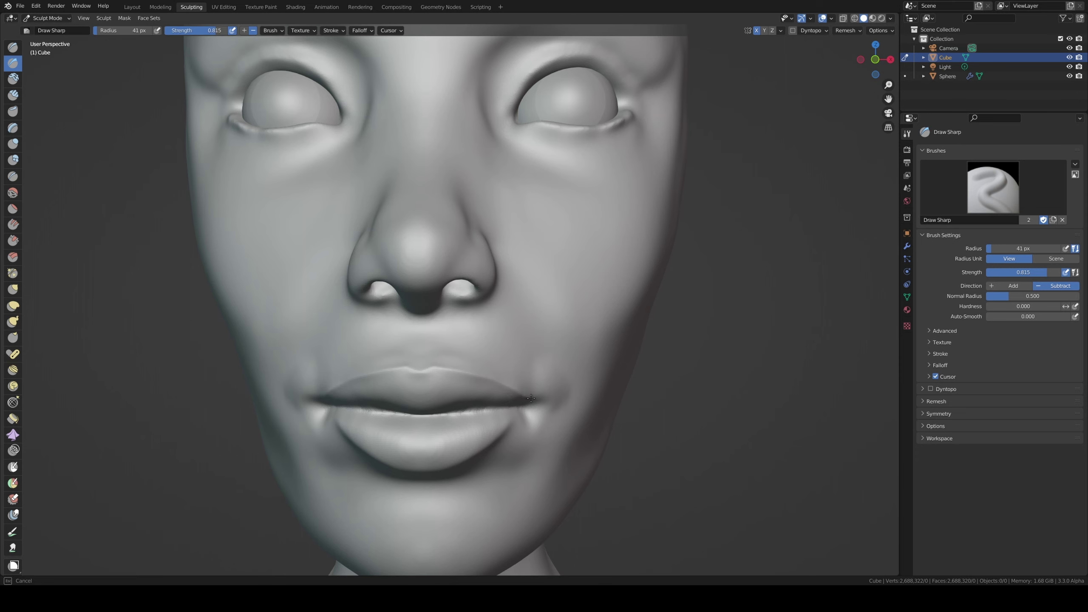
left_click_drag(428, 466, 421, 468)
key("ctrl+z")
- Carve a shadow crease beneath the lower lip with a larger Draw Sharp brush
left_click_drag(504, 427, 493, 425)
middle_click_drag(493, 425, 471, 389)
key("f")
left_click(412, 455)
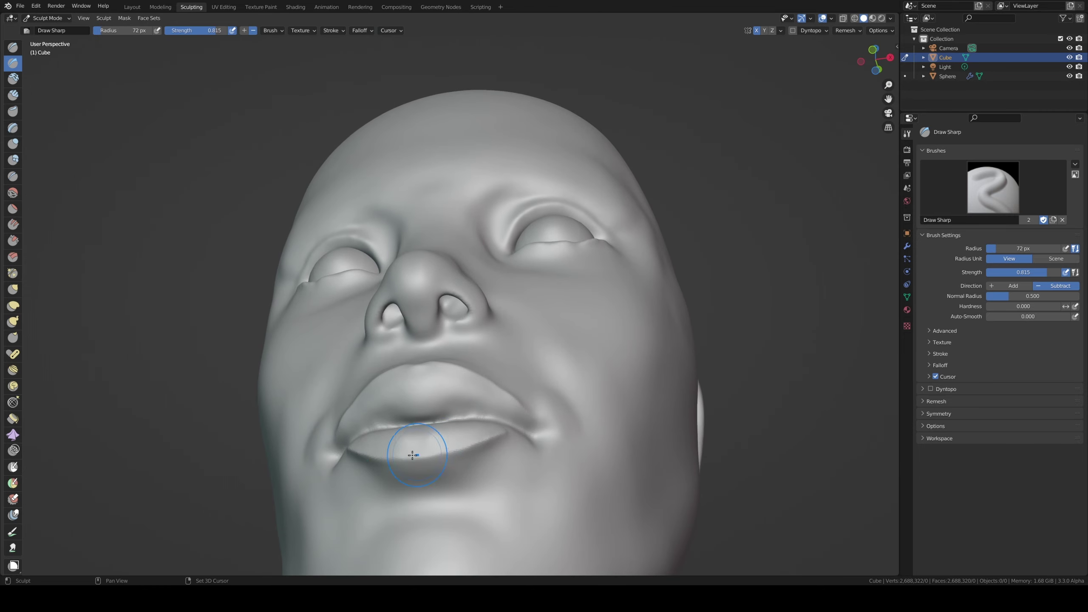
middle_click_drag(504, 437, 488, 446)
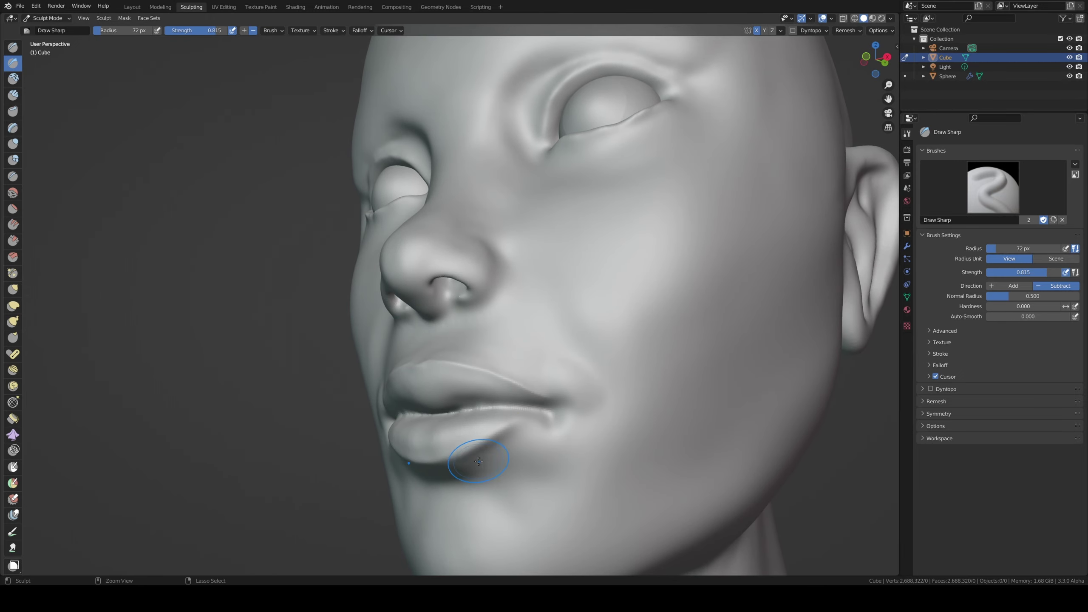
mouse_move(479, 461)
left_mouse_down()
mouse_move(464, 469)
mouse_move(460, 450)
left_mouse_up()
middle_click_drag(460, 450, 450, 424)
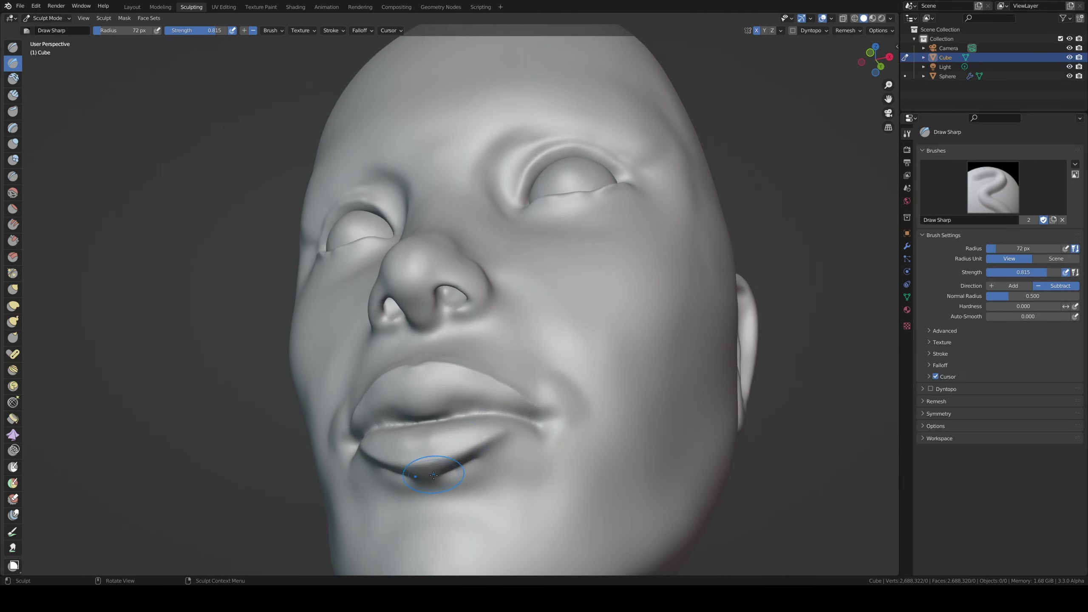
left_click(13, 94)
- Add Clay Strips creases under the lower lip and shrink the brush to about 41 px
left_click_drag(448, 476, 471, 471)
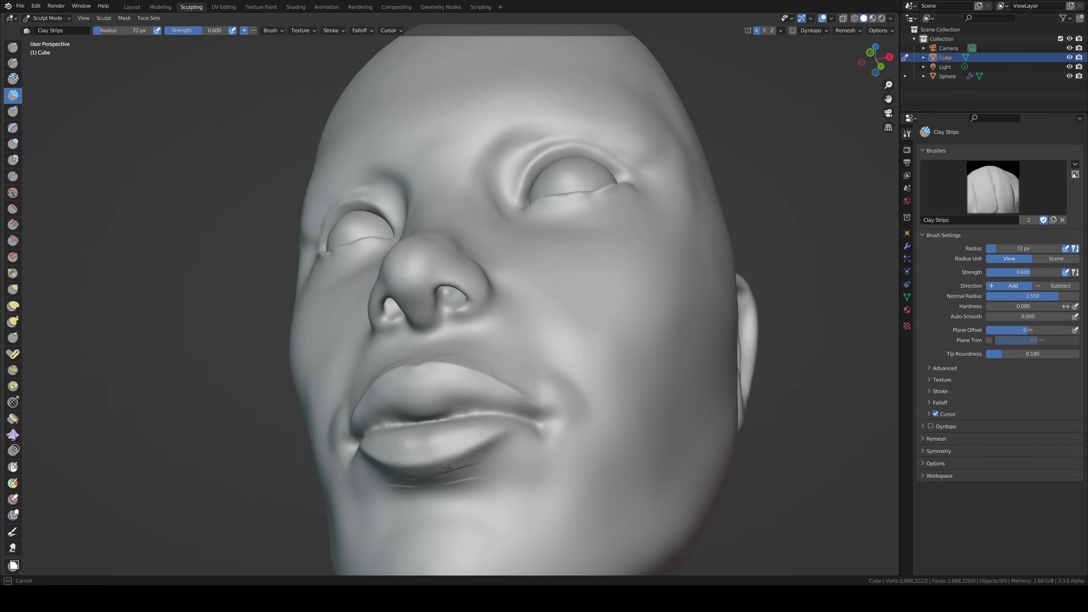
mouse_move(398, 479)
left_mouse_down()
mouse_move(485, 469)
mouse_move(471, 472)
left_mouse_up()
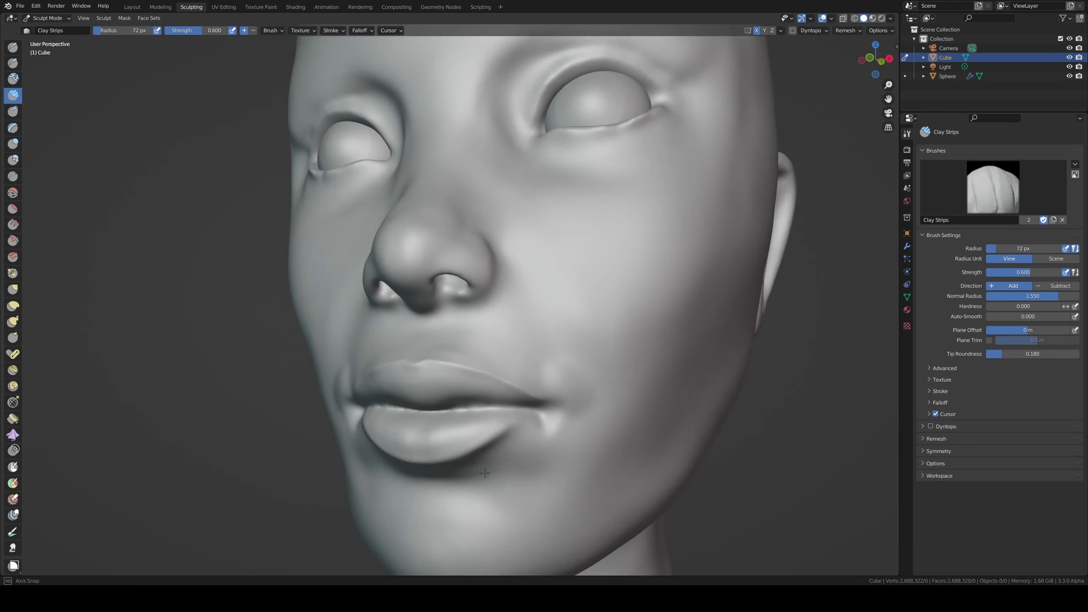
mouse_move(472, 471)
middle_mouse_down()
mouse_move(400, 343)
mouse_move(289, 351)
middle_mouse_up()
key("f")
left_click(421, 375)
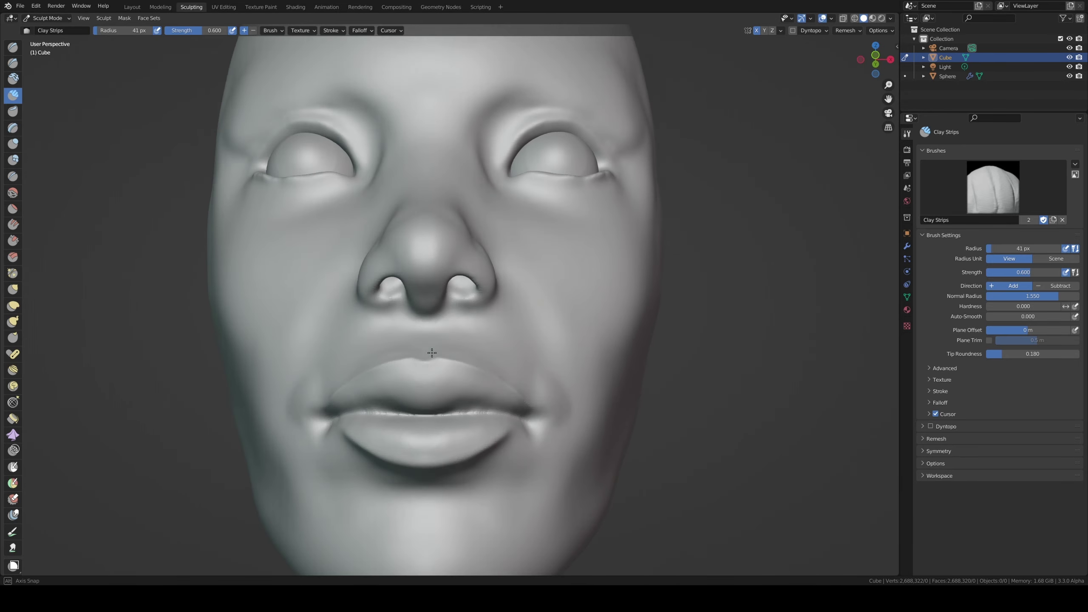
- Set Draw Sharp to 58 px radius and about 0.54 strength, then inspect the lips
left_click(16, 66)
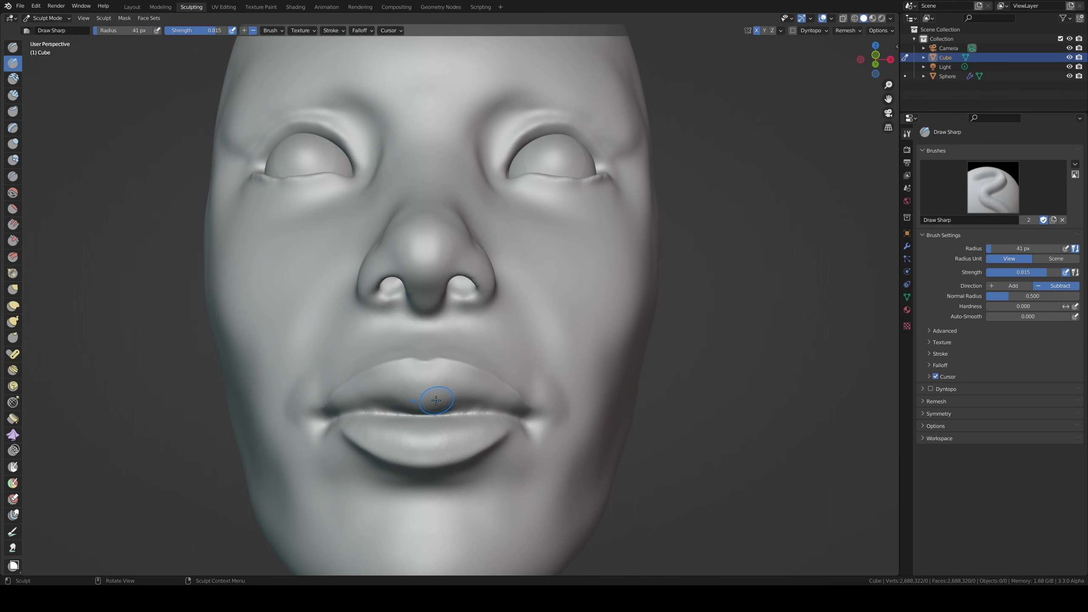
key("f")
left_click(442, 402)
key("shift+f")
left_click(446, 403)
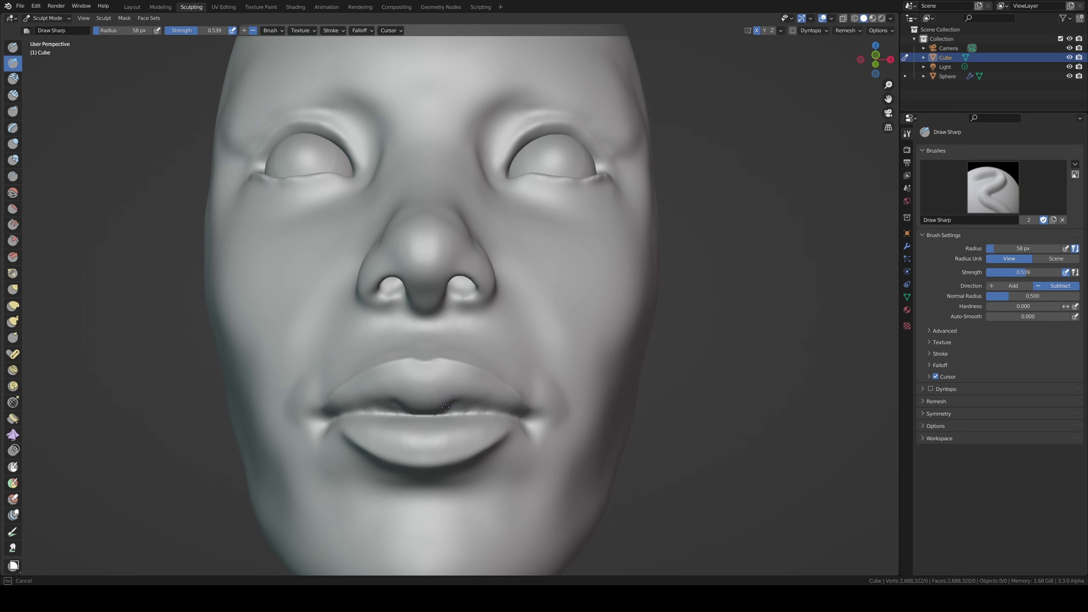
middle_click_drag(465, 381, 429, 372)
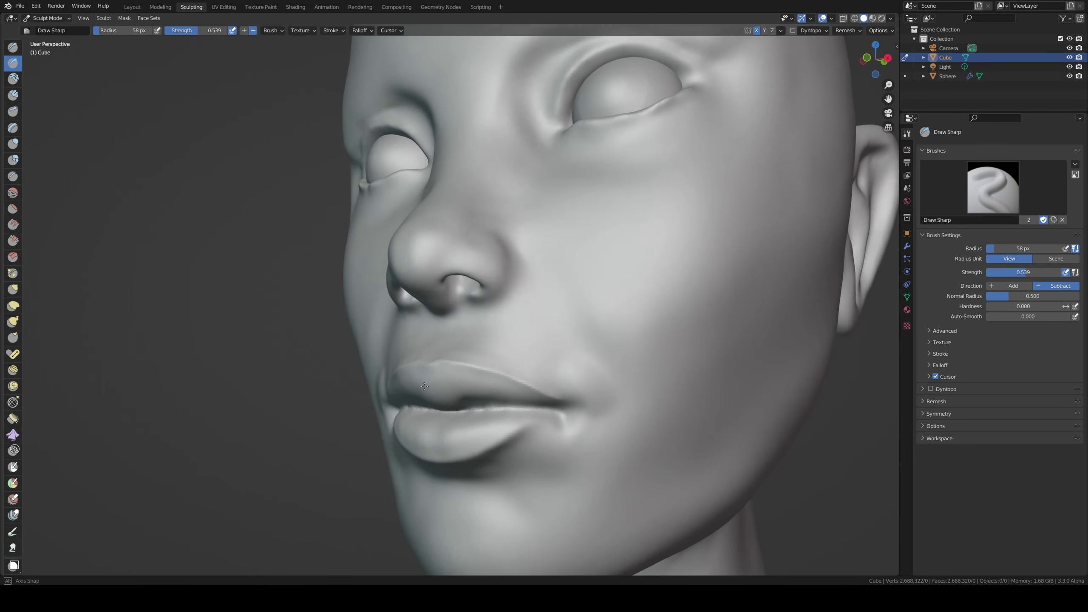
- Build up the lip surface with Clay Strips at 43 px, then enlarge it to 66 px
left_click(13, 94)
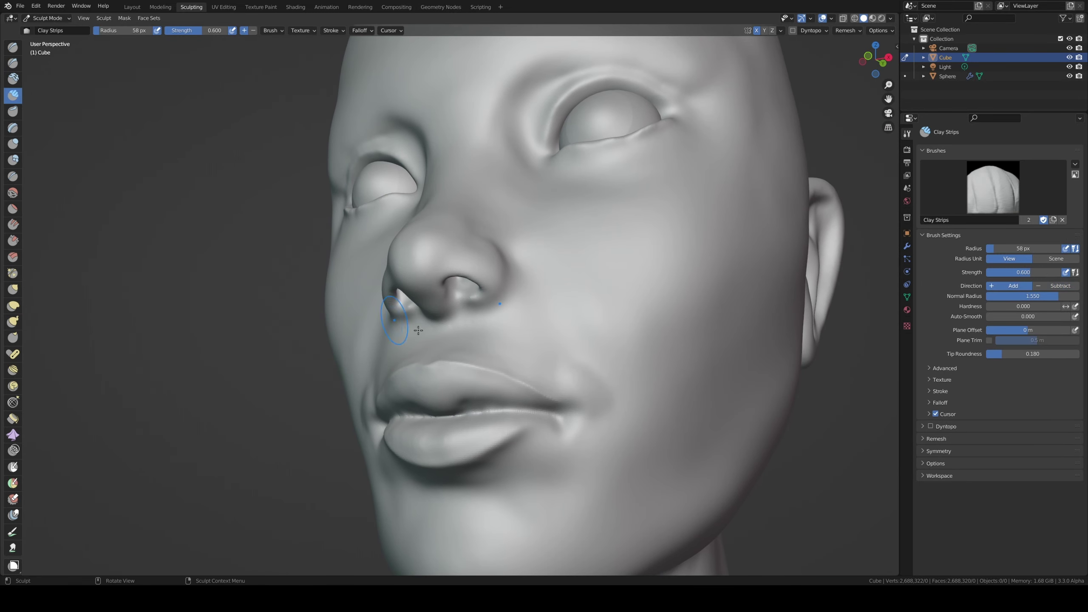
middle_click_drag(428, 364, 522, 381)
key("f")
left_click(465, 408)
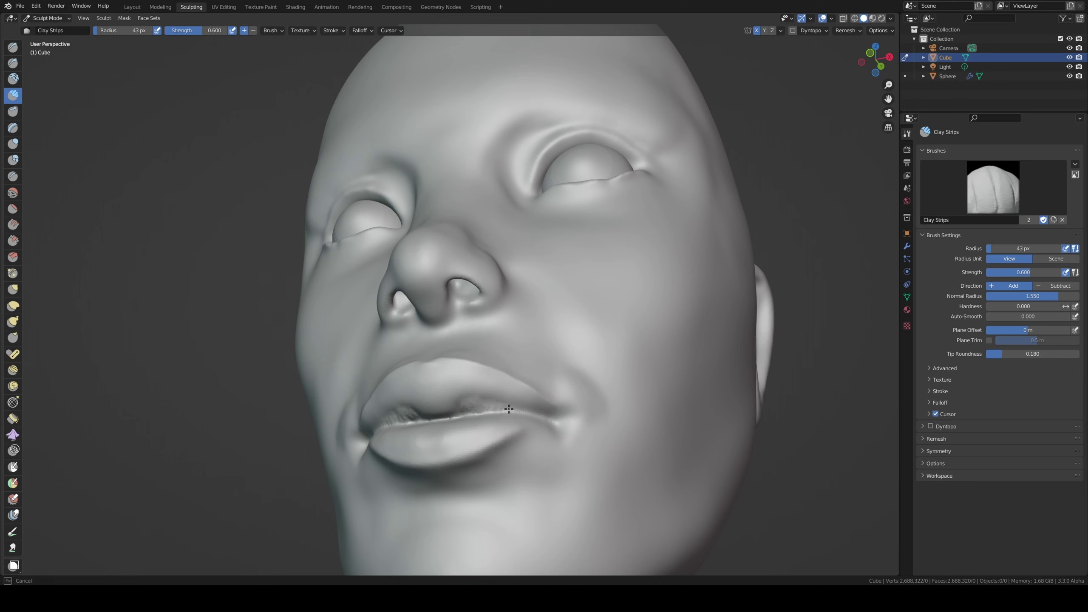
mouse_move(488, 394)
left_mouse_down()
mouse_move(479, 399)
mouse_move(475, 379)
left_mouse_up()
mouse_move(475, 379)
middle_mouse_down()
mouse_move(537, 386)
mouse_move(522, 383)
mouse_move(627, 364)
mouse_move(533, 408)
middle_mouse_up()
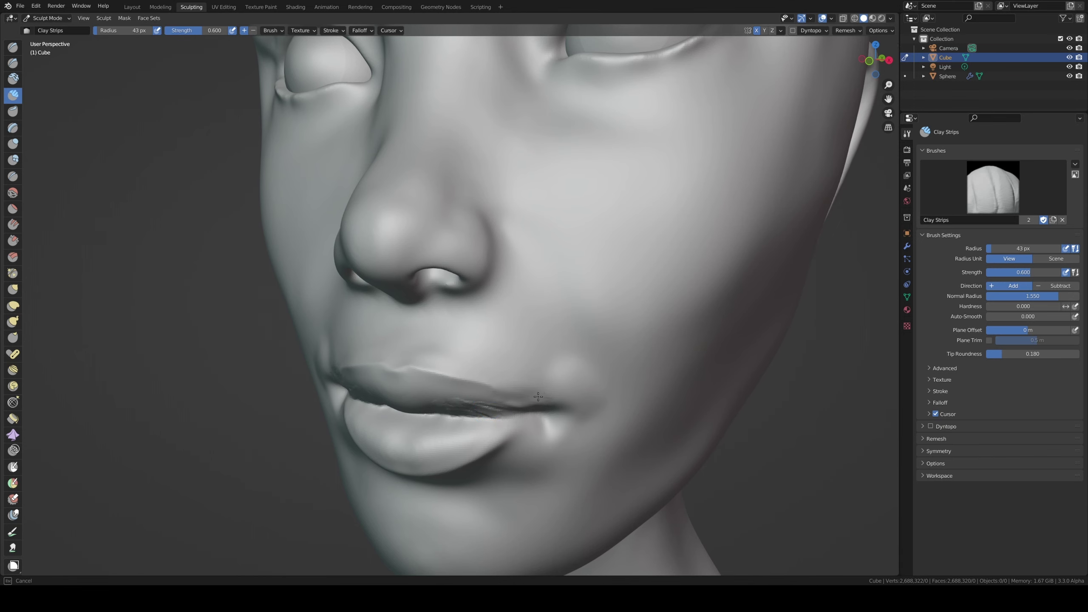
middle_click_drag(462, 401, 498, 422)
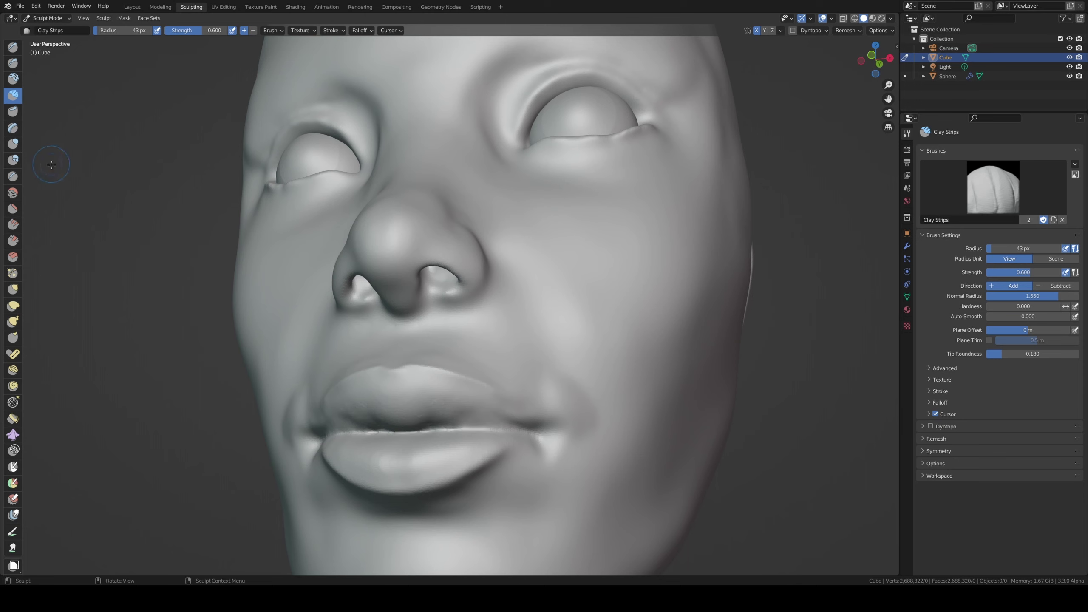
key("f")
left_click(562, 484)
middle_click_drag(425, 347, 475, 371)
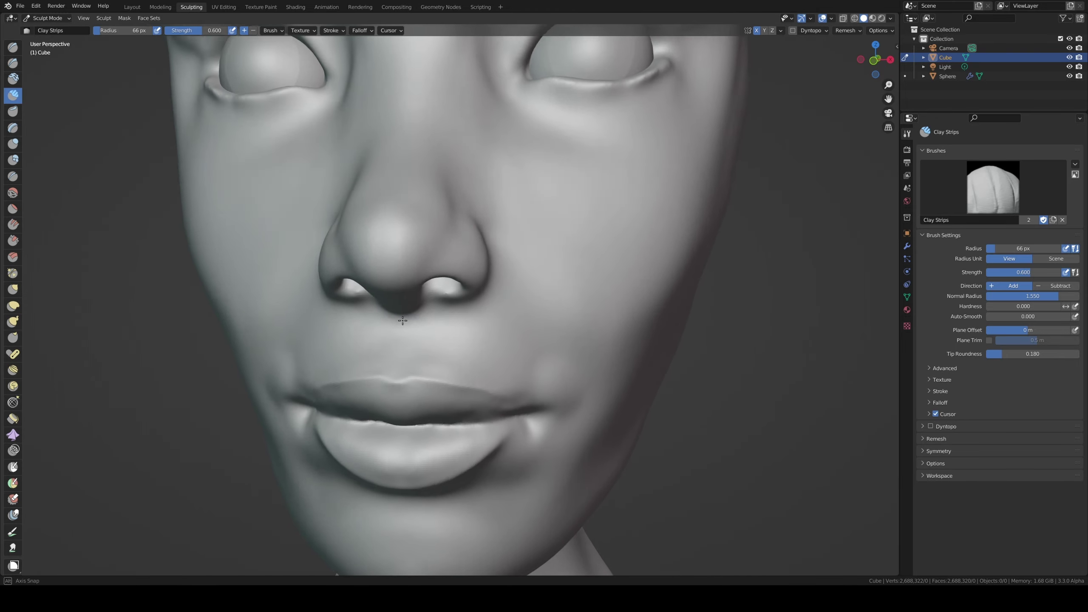
- Shrink Clay Strips to 51 px and sculpt vertical philtrum ridges below the nose
middle_click_drag(414, 339, 421, 333)
key("f")
left_click(420, 333)
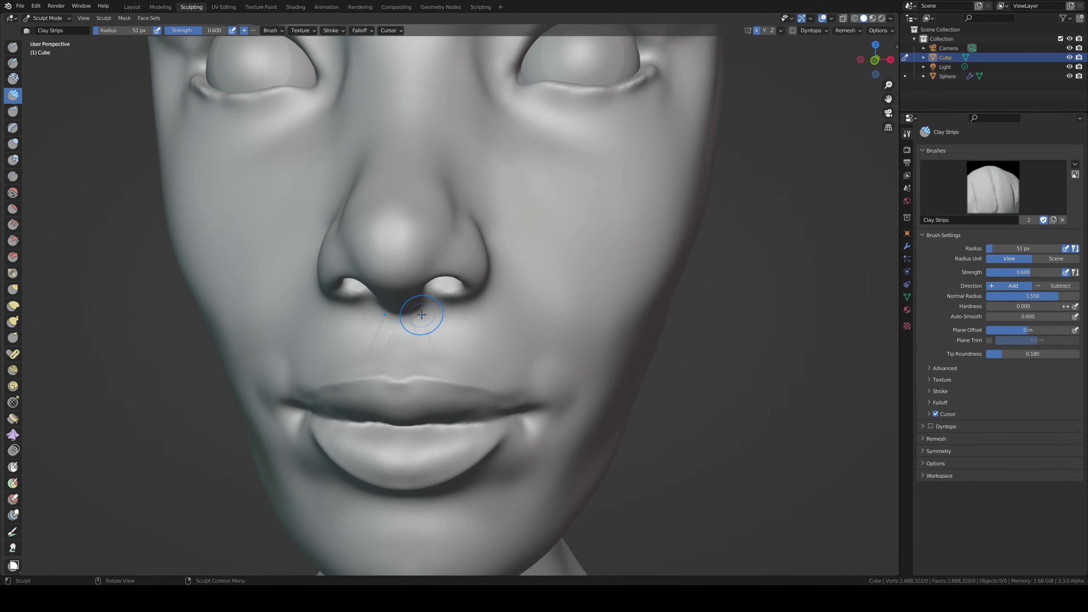
mouse_move(422, 315)
left_mouse_down()
mouse_move(426, 368)
mouse_move(402, 338)
left_mouse_up()
left_click_drag(401, 348, 404, 351)
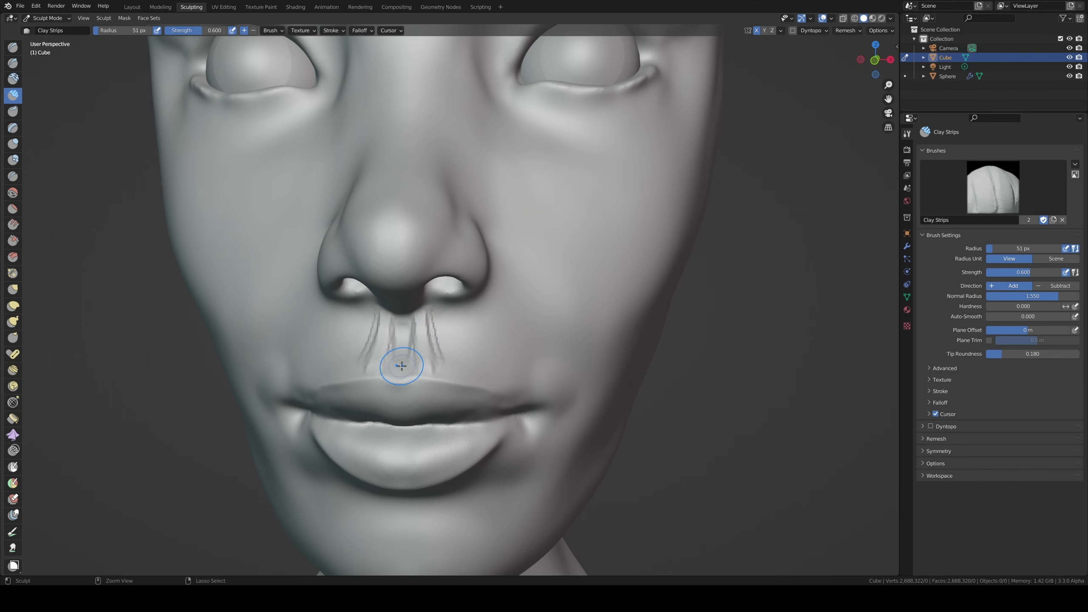
middle_click_drag(403, 327, 391, 292)
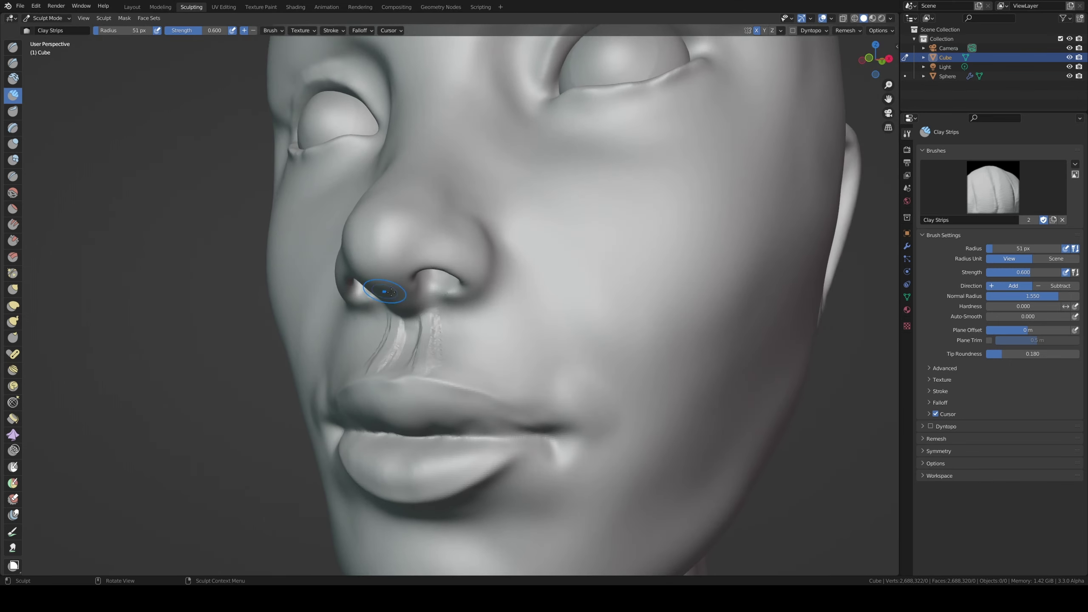
left_click_drag(425, 352, 427, 322)
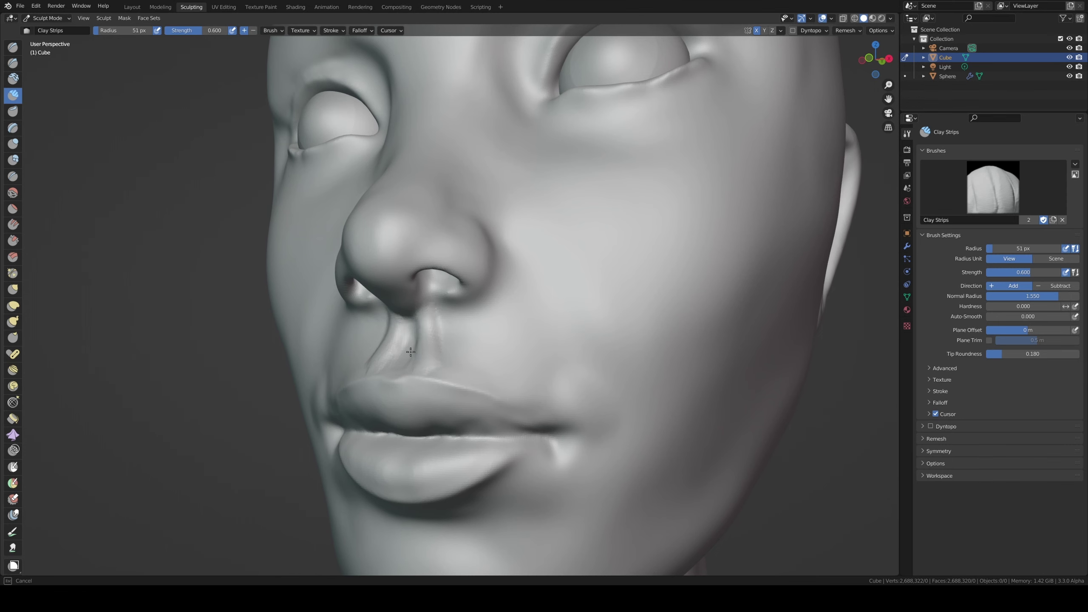
- Add ridges beside the nose above the lip, undoing one rough stroke near the nostril
mouse_move(419, 296)
middle_mouse_down()
mouse_move(369, 312)
mouse_move(387, 304)
middle_mouse_up()
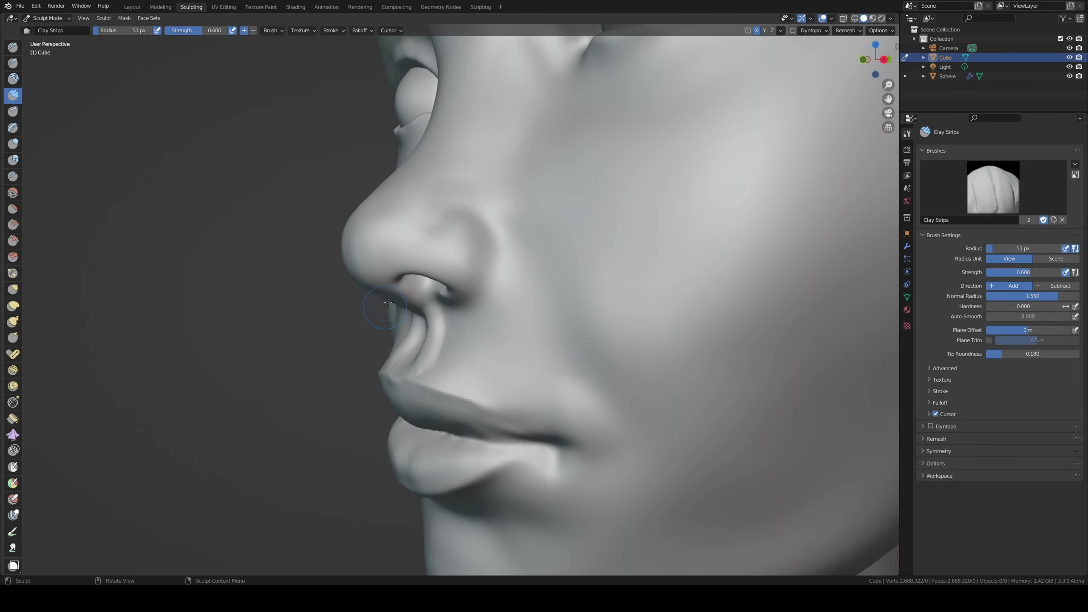
middle_click_drag(455, 291, 441, 310)
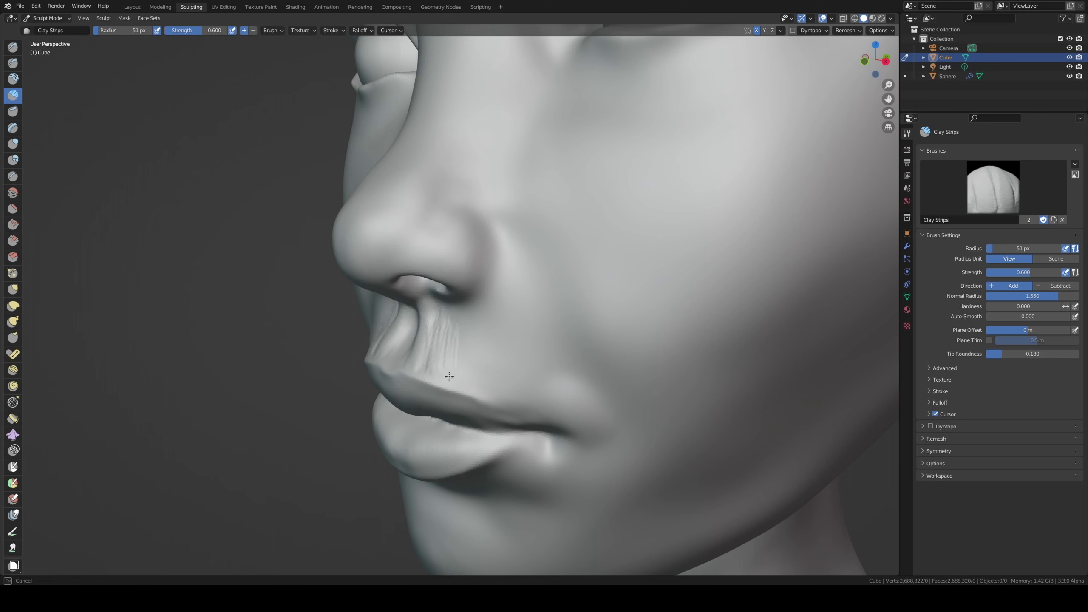
mouse_move(471, 340)
left_mouse_down()
mouse_move(481, 385)
mouse_move(481, 316)
mouse_move(432, 361)
mouse_move(438, 334)
left_mouse_up()
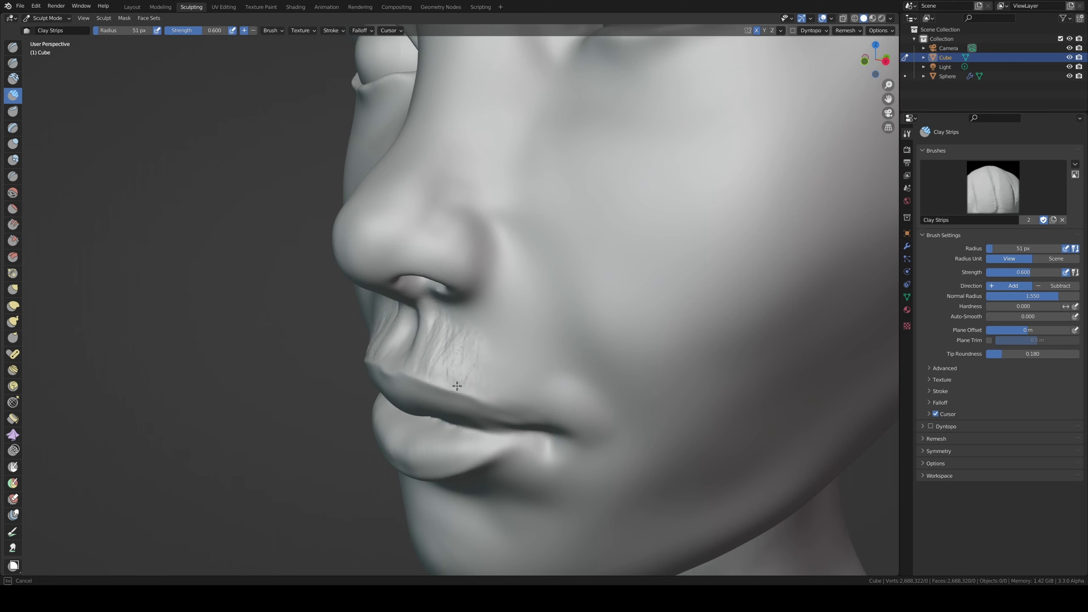
left_click_drag(499, 363, 487, 391)
mouse_move(443, 365)
left_mouse_down()
mouse_move(466, 340)
mouse_move(446, 328)
left_mouse_up()
key("ctrl+z")
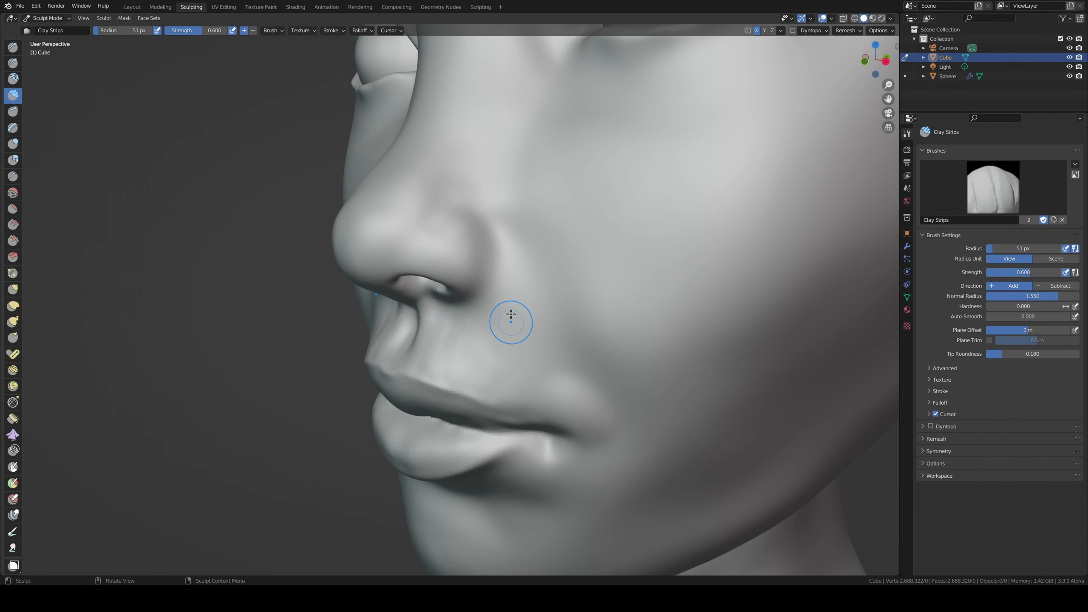
middle_click_drag(511, 322, 551, 308)
middle_click_drag(408, 340, 449, 338)
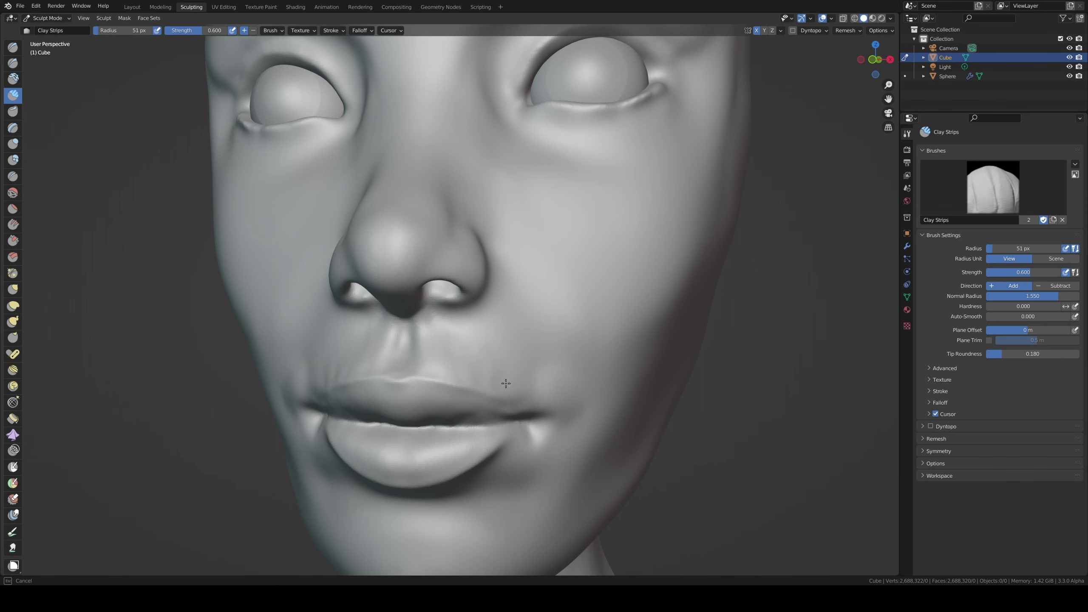
middle_click_drag(479, 362, 478, 362)
middle_click_drag(305, 383, 195, 265)
- Smooth the skin near the upper lip with the Smooth brush at strength 0.5
key("shift+s")
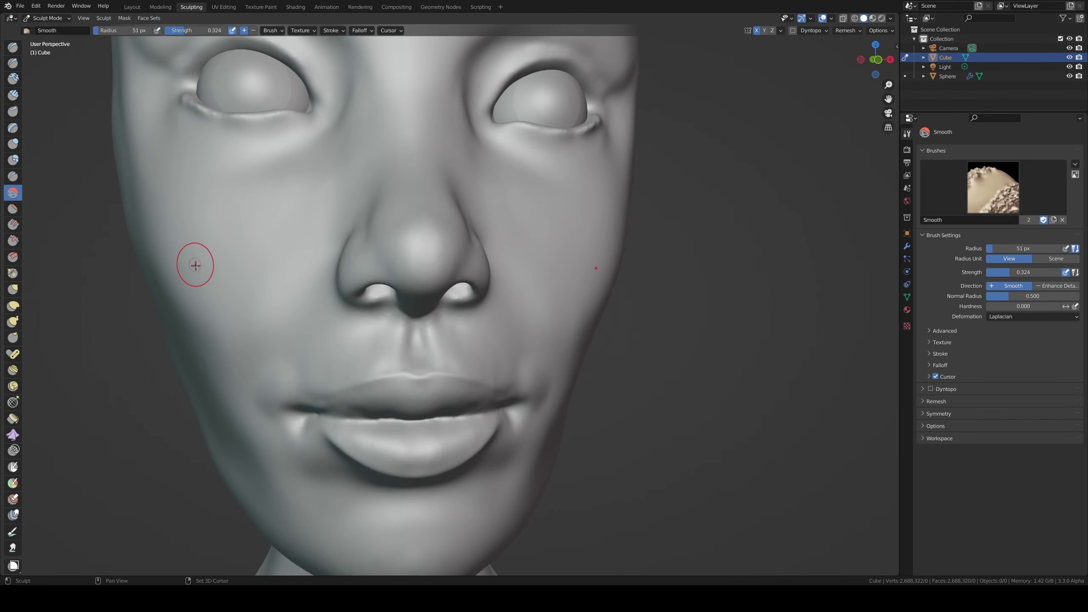
key("shift+f")
left_click(214, 266)
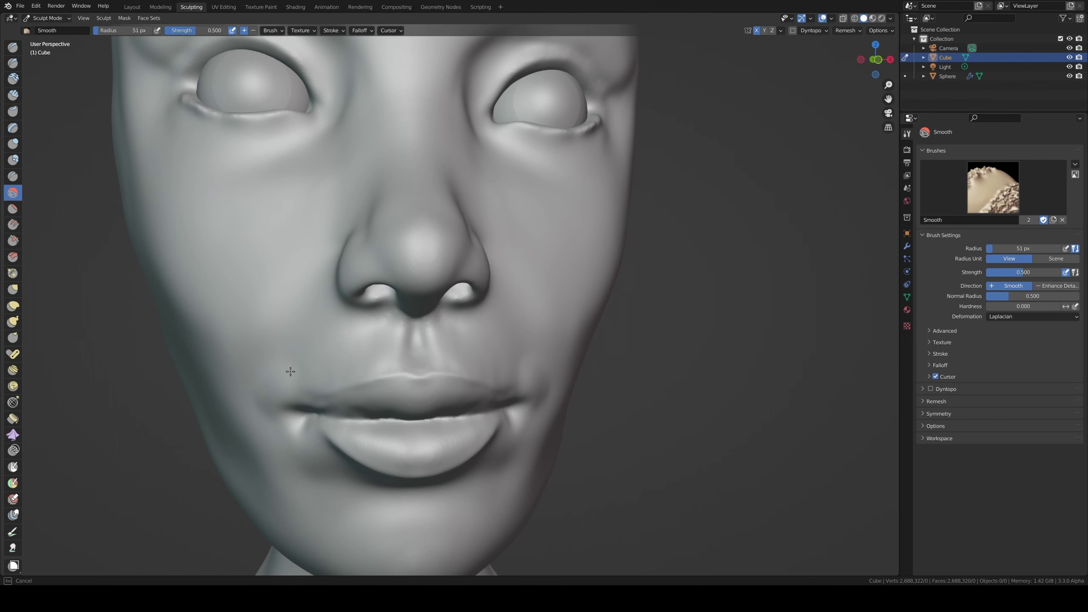
mouse_move(278, 380)
left_mouse_down()
mouse_move(376, 344)
mouse_move(544, 369)
left_mouse_up()
middle_click_drag(544, 370, 515, 353)
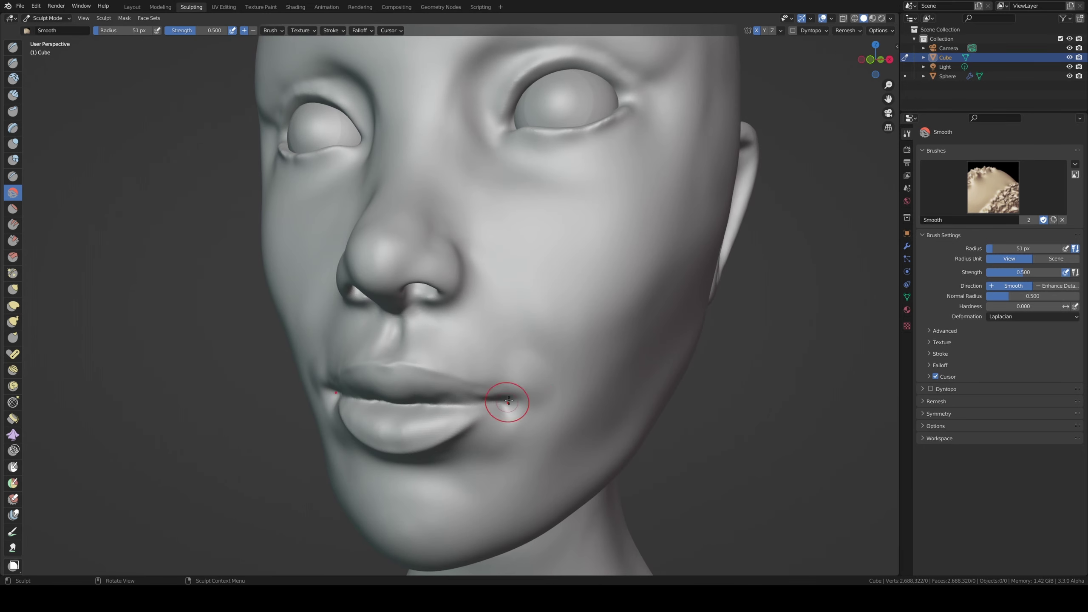
- In front view, pull the lip outline with the Grab brush, shrunk to 61 px
middle_click_drag(509, 401, 471, 428)
scroll(461, 473, "down", 3)
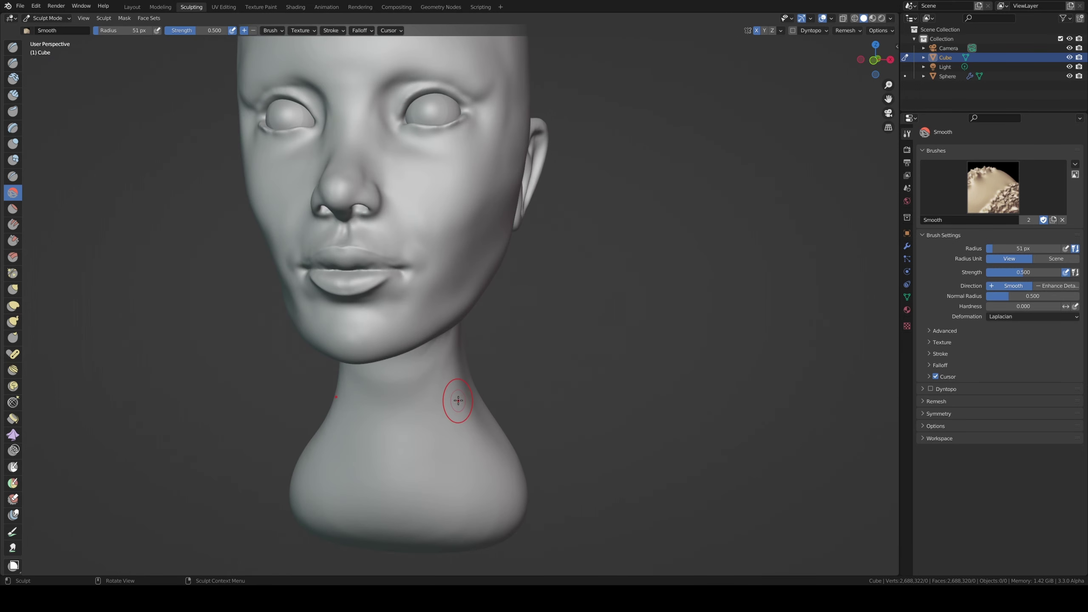
key("KP_1")
scroll(413, 278, "up", 2)
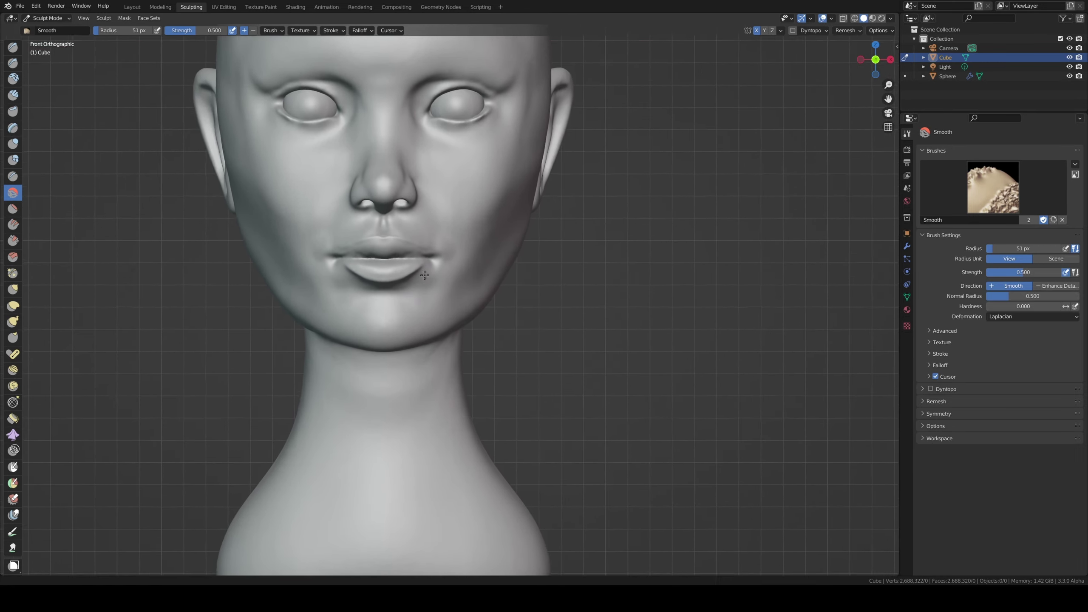
scroll(419, 259, "up", 1)
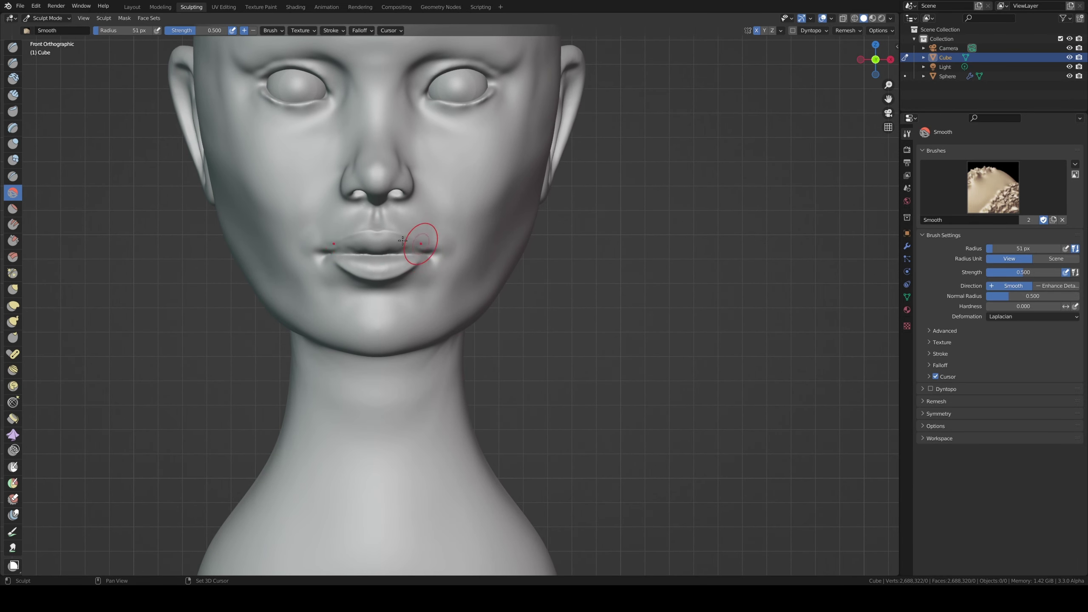
left_click(13, 290)
left_click_drag(436, 255, 426, 253)
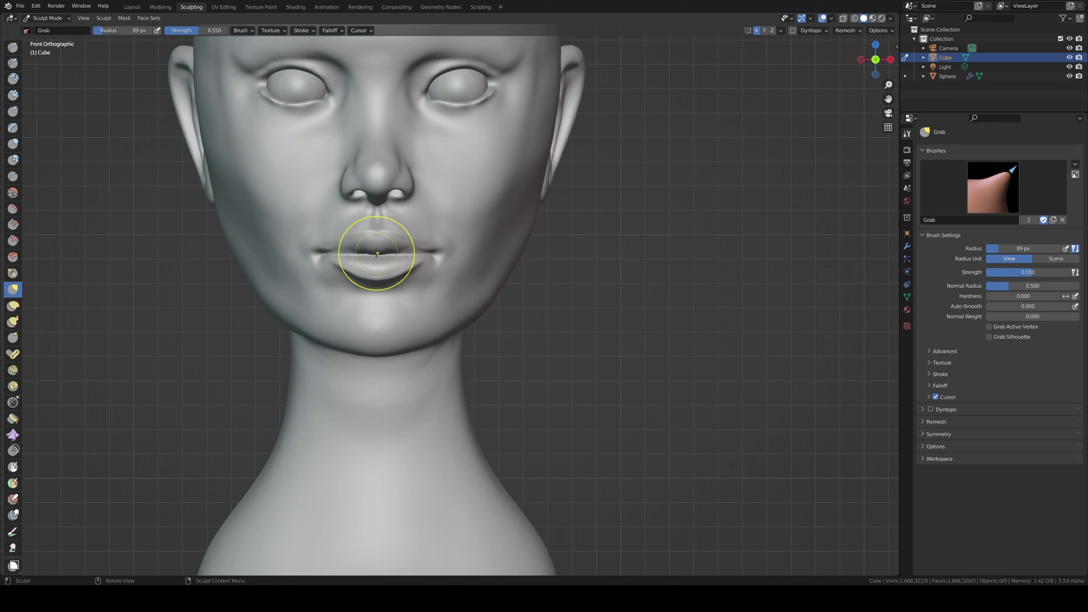
key("f")
left_click(406, 239)
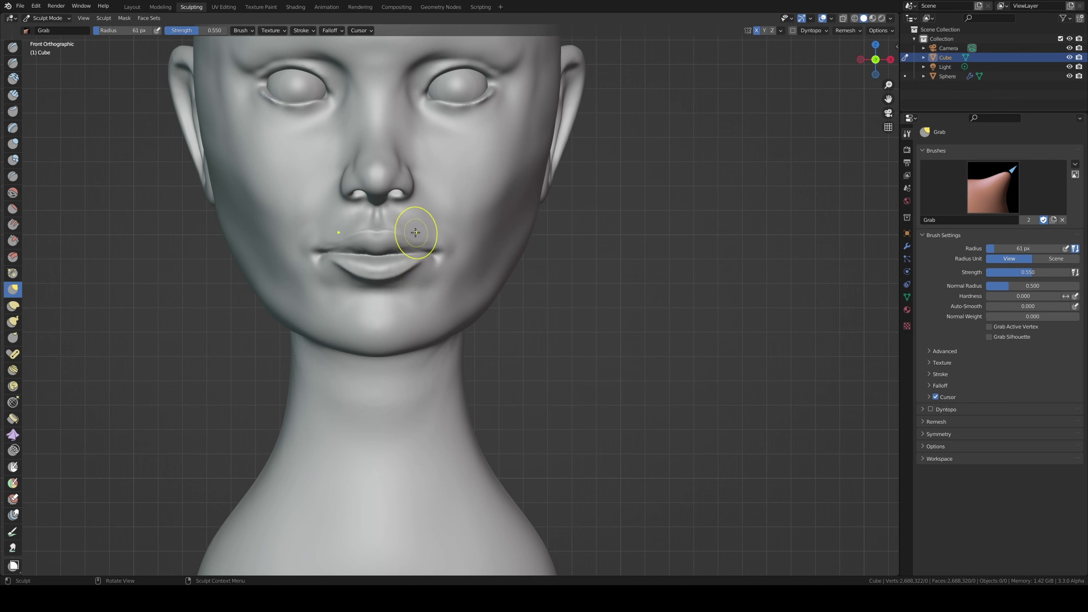
- In right side view, enlarge the Grab brush to lift the upper lip and reshape the lower lip and chin
key("KP_3")
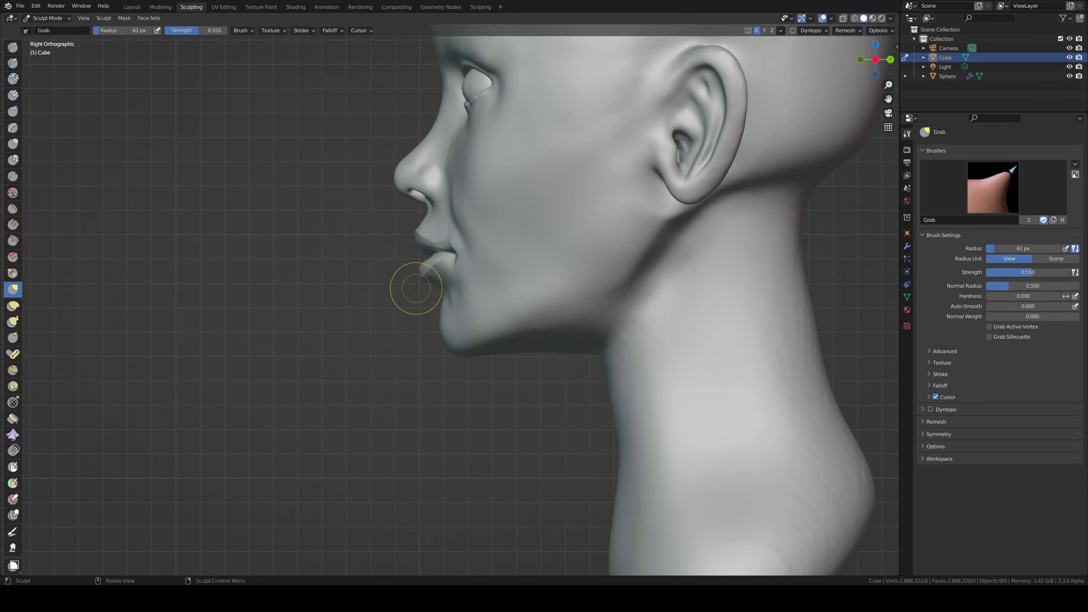
key("f")
left_click(420, 268)
left_click_drag(419, 232, 412, 241)
mouse_move(425, 296)
left_mouse_down()
mouse_move(420, 283)
mouse_move(437, 292)
left_mouse_up()
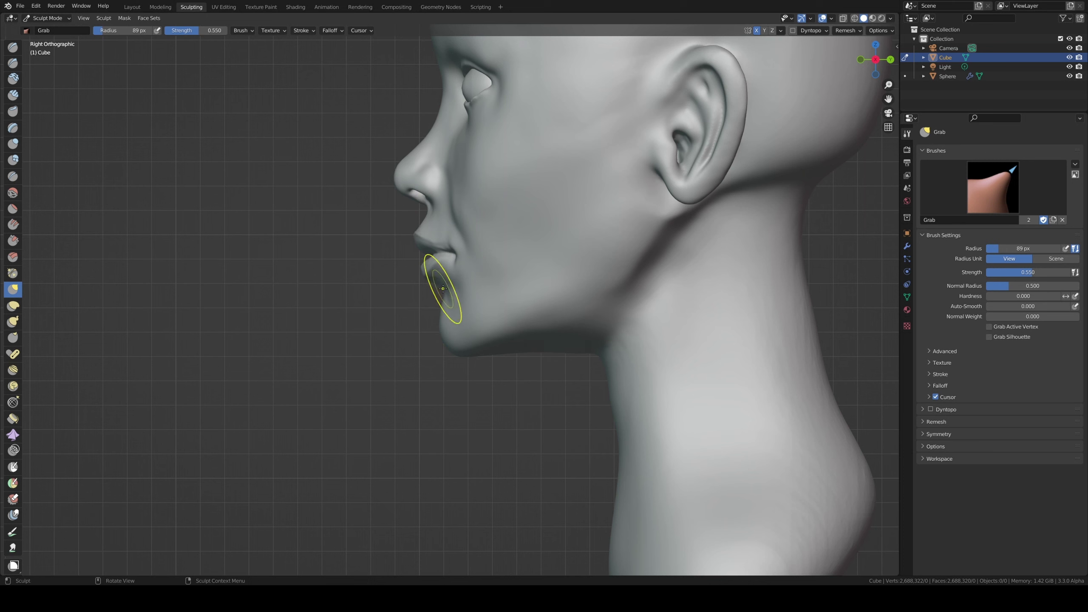
- Size the Grab brush to the jaw and tighten the jaw-to-neck junction
key("f")
left_click(440, 343)
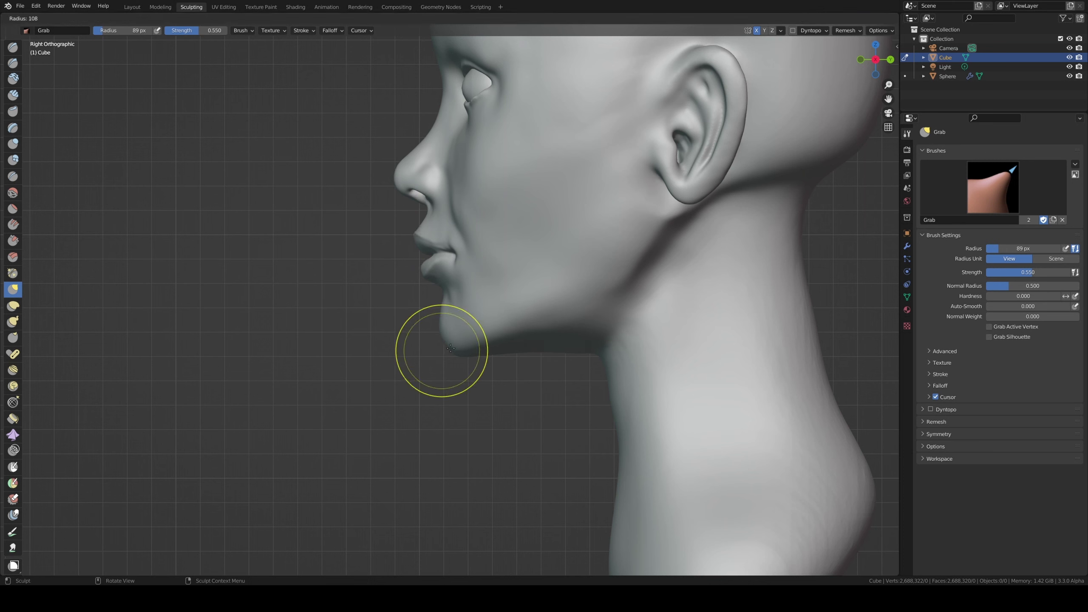
key("f")
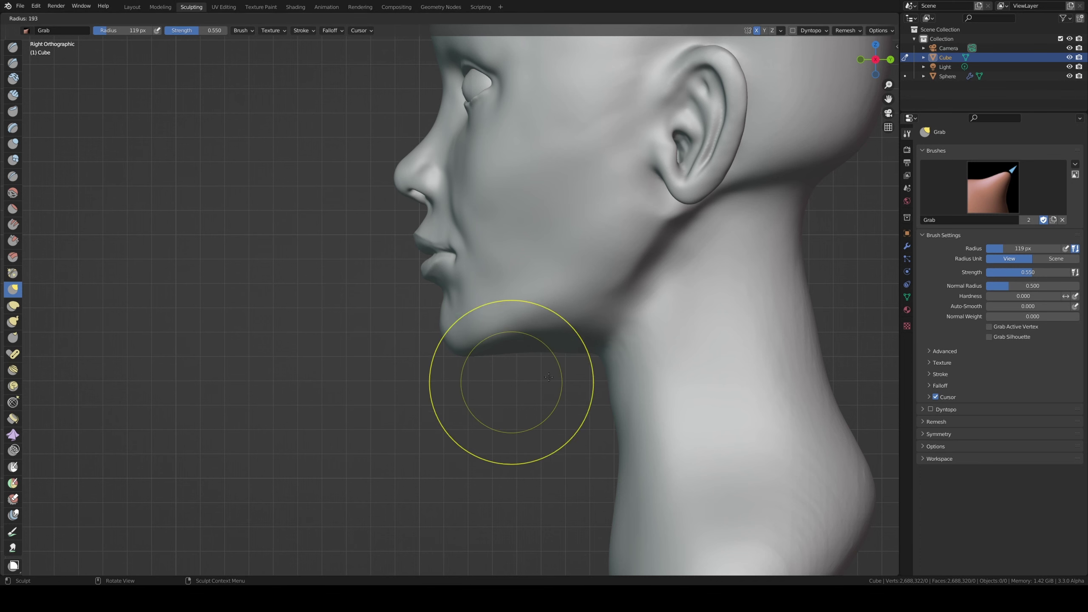
left_click(535, 350)
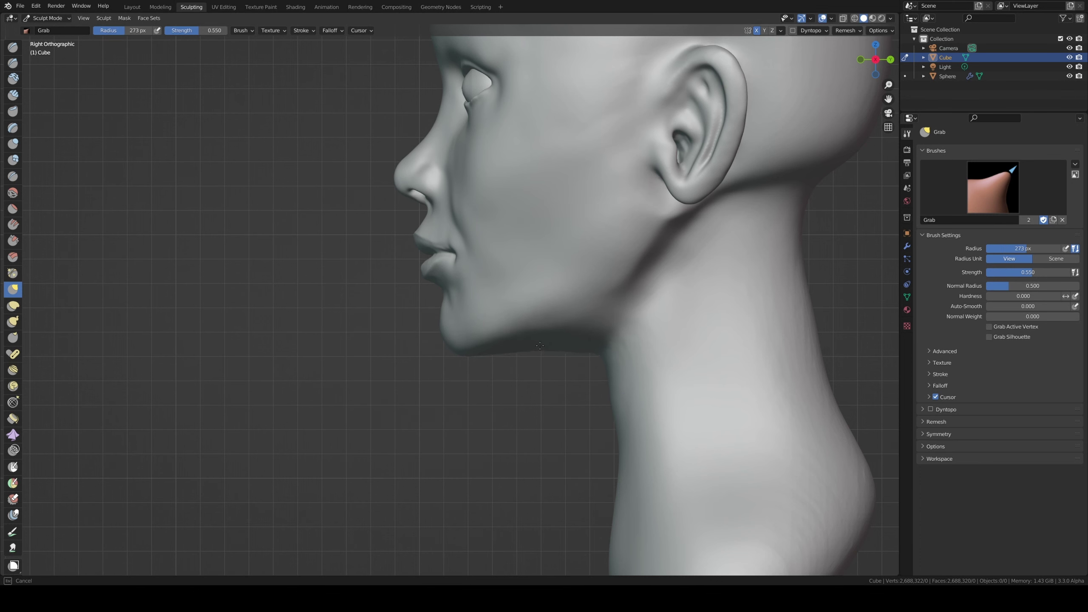
key("f")
left_click(544, 340)
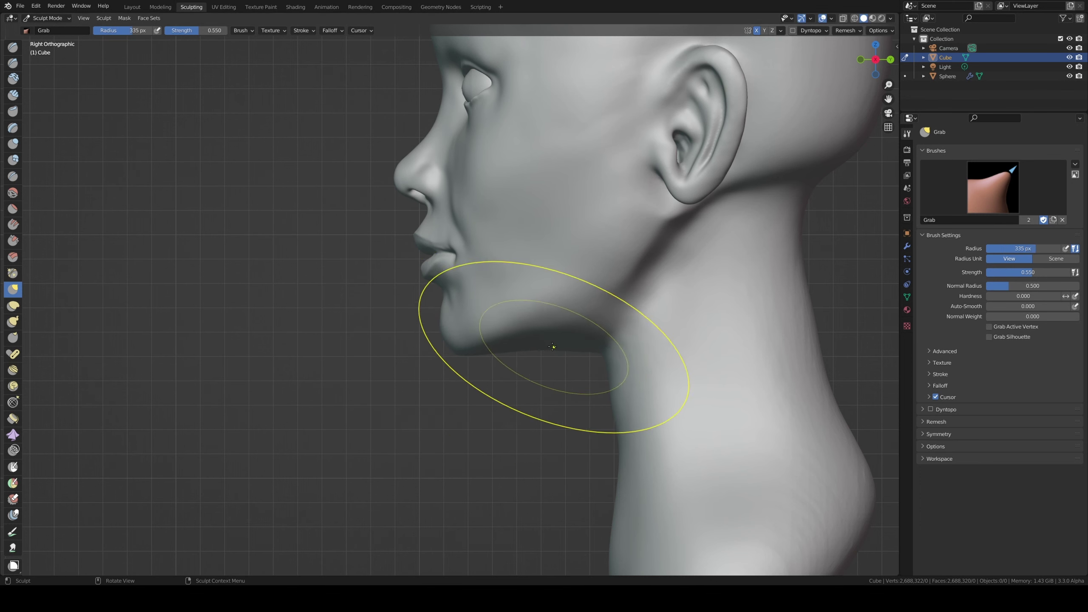
scroll(479, 376, "down", 3)
key("f")
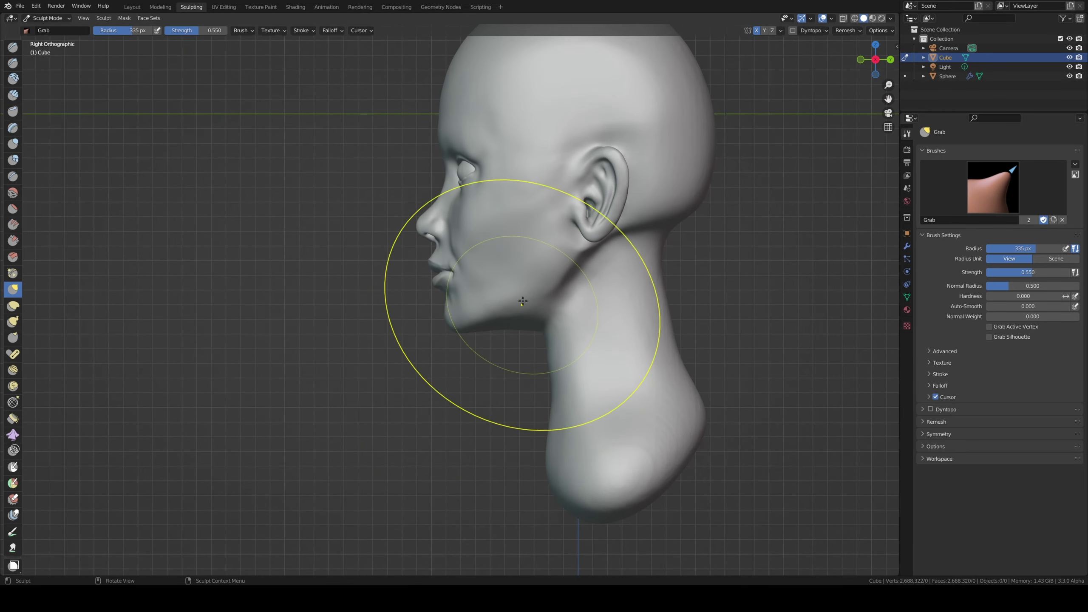
left_click(525, 336)
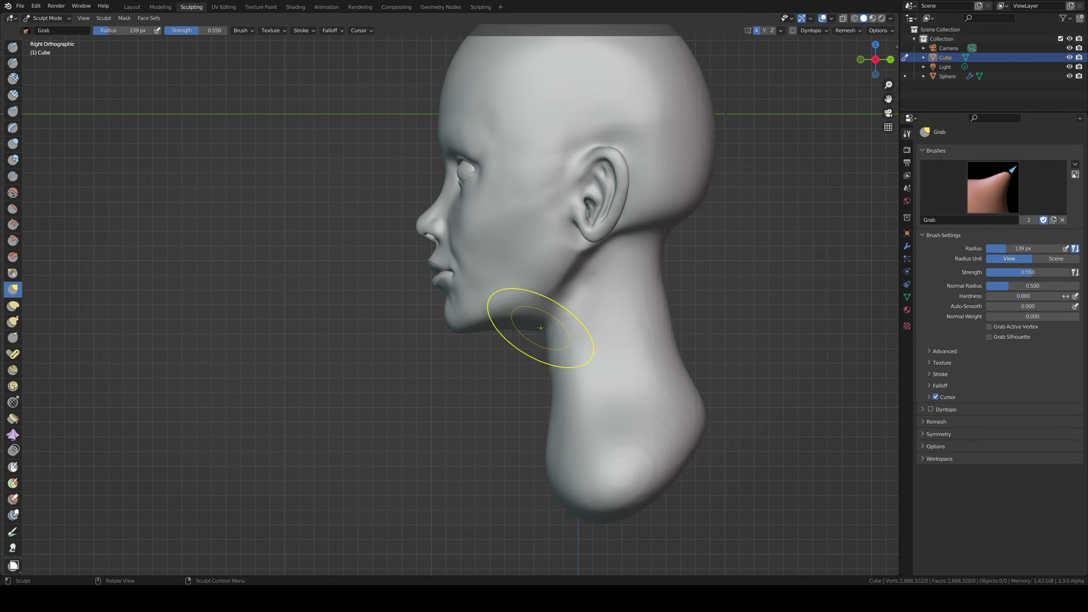
left_click_drag(526, 336, 542, 343)
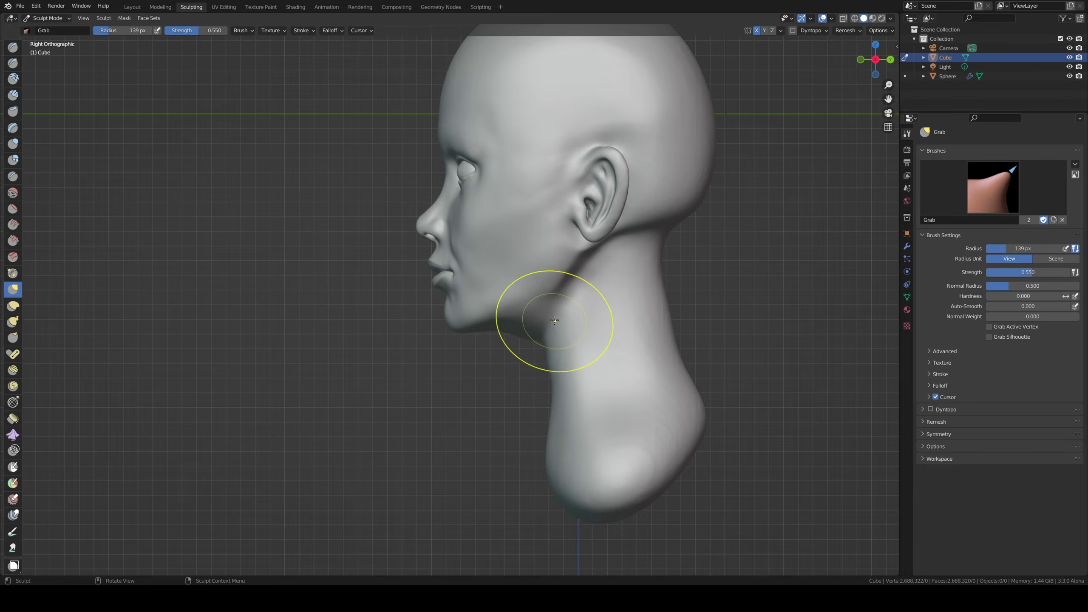
mouse_move(543, 343)
middle_mouse_down()
mouse_move(479, 340)
mouse_move(609, 290)
mouse_move(594, 340)
mouse_move(607, 268)
mouse_move(573, 246)
mouse_move(583, 243)
middle_mouse_up()
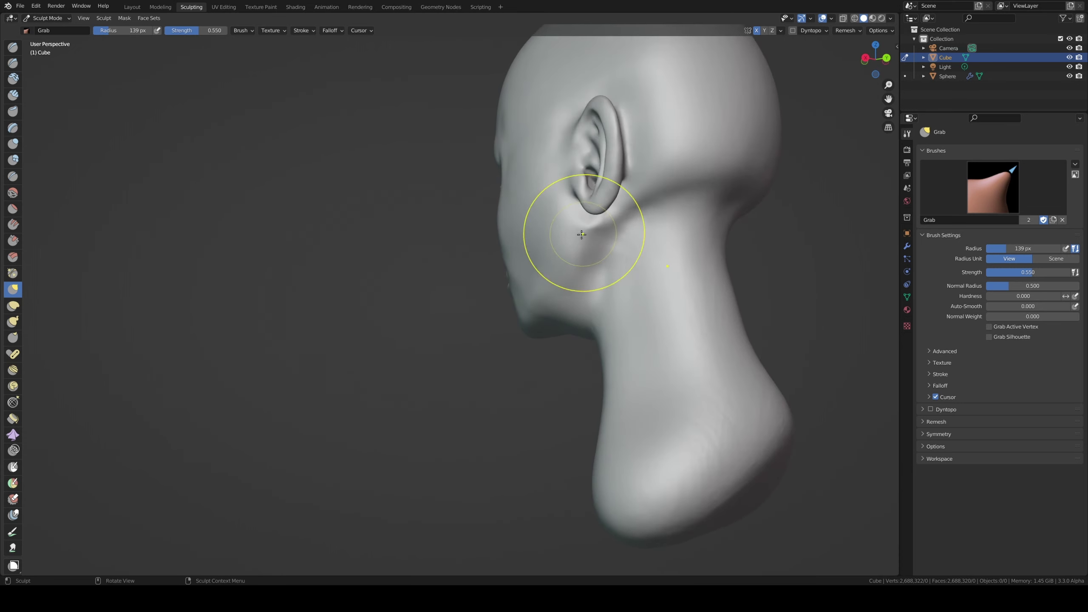
- Switch from Layer to the Inflate/Deflate brush with radius 100
key("l")
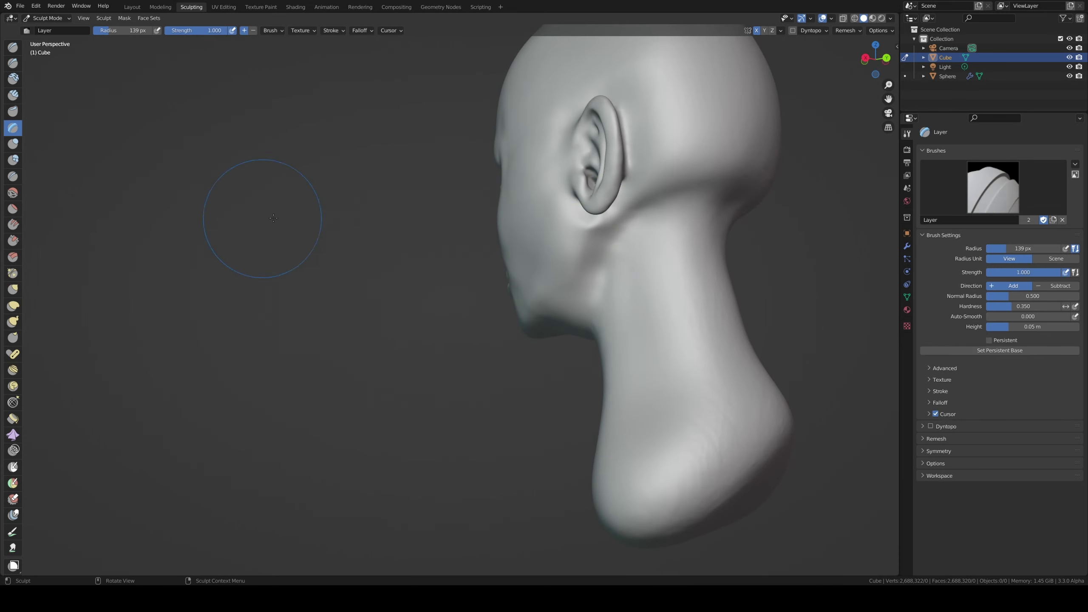
left_click(13, 146)
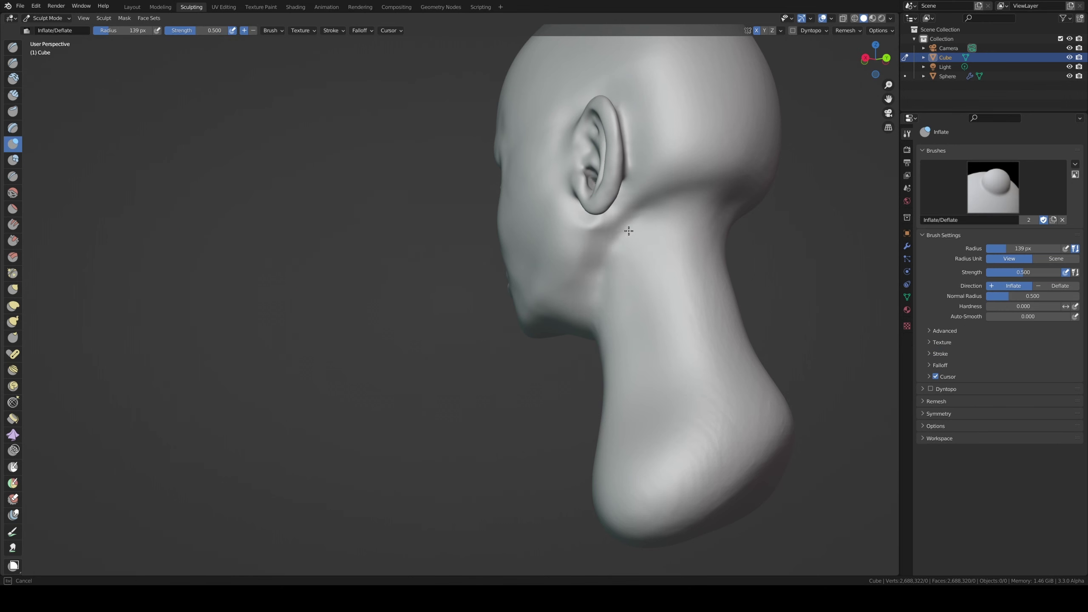
key("f")
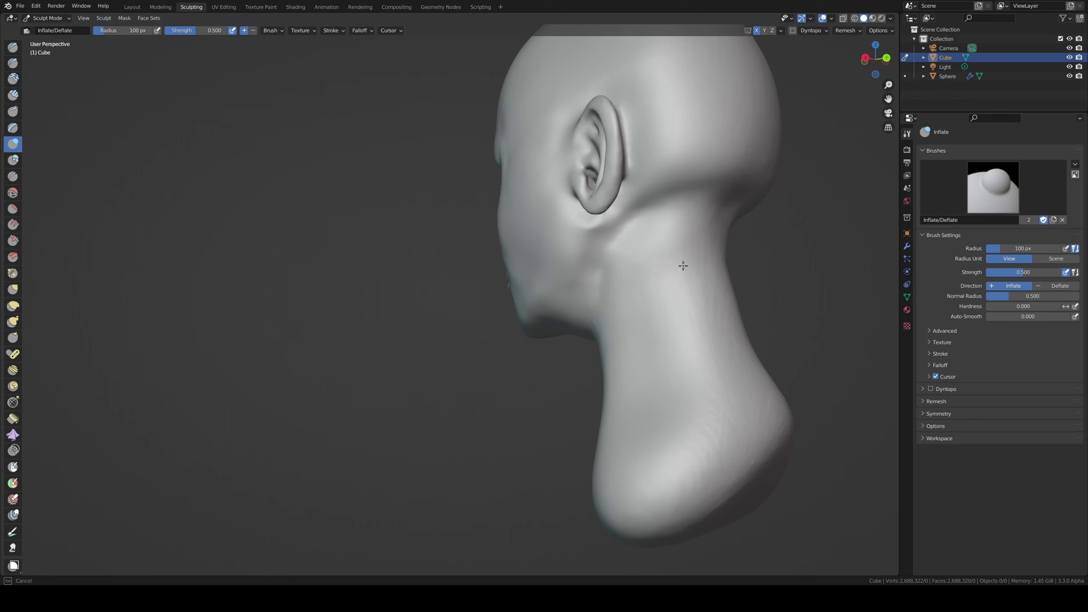
- Orbit the head from three-quarter, side and below, then zoom in on the mouth
middle_click_drag(667, 333, 583, 348)
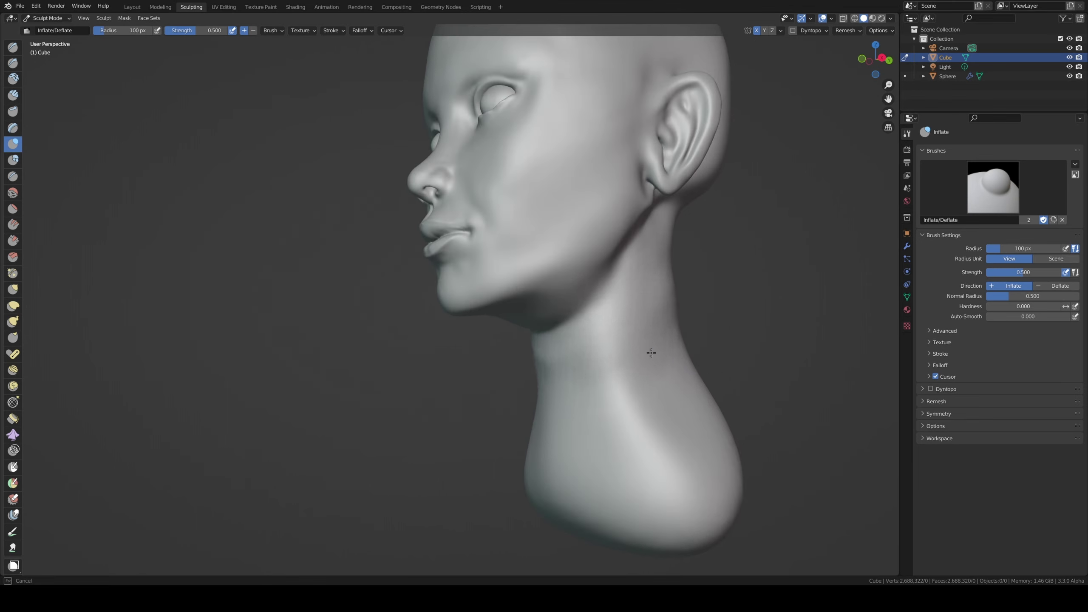
mouse_move(656, 418)
middle_mouse_down()
mouse_move(617, 389)
mouse_move(563, 394)
middle_mouse_up()
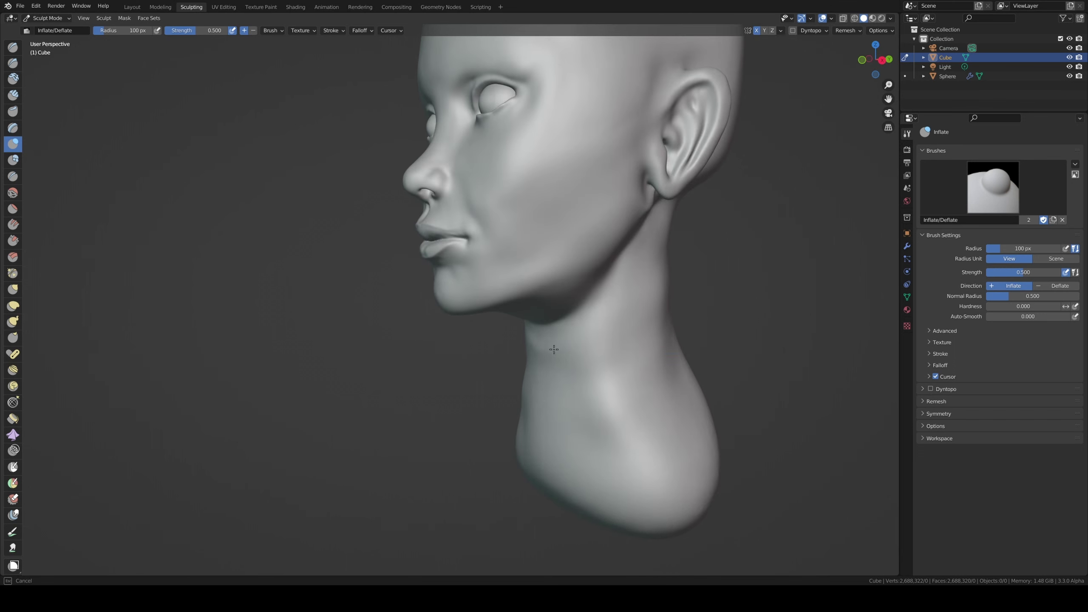
mouse_move(553, 349)
middle_mouse_down()
mouse_move(521, 332)
mouse_move(478, 349)
middle_mouse_up()
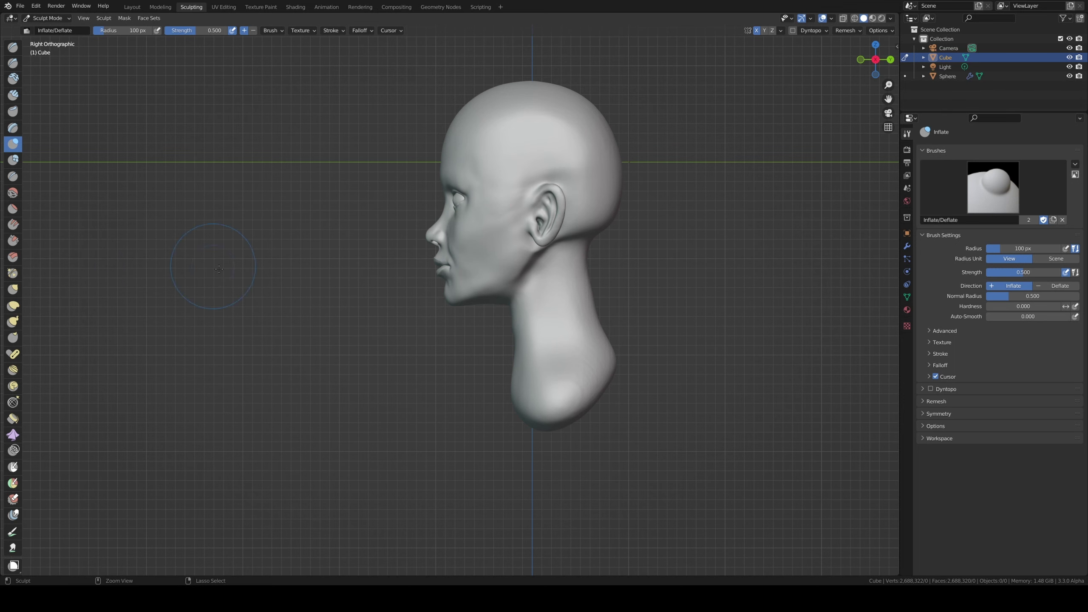
mouse_move(443, 287)
middle_mouse_down()
mouse_move(488, 339)
mouse_move(428, 319)
middle_mouse_up()
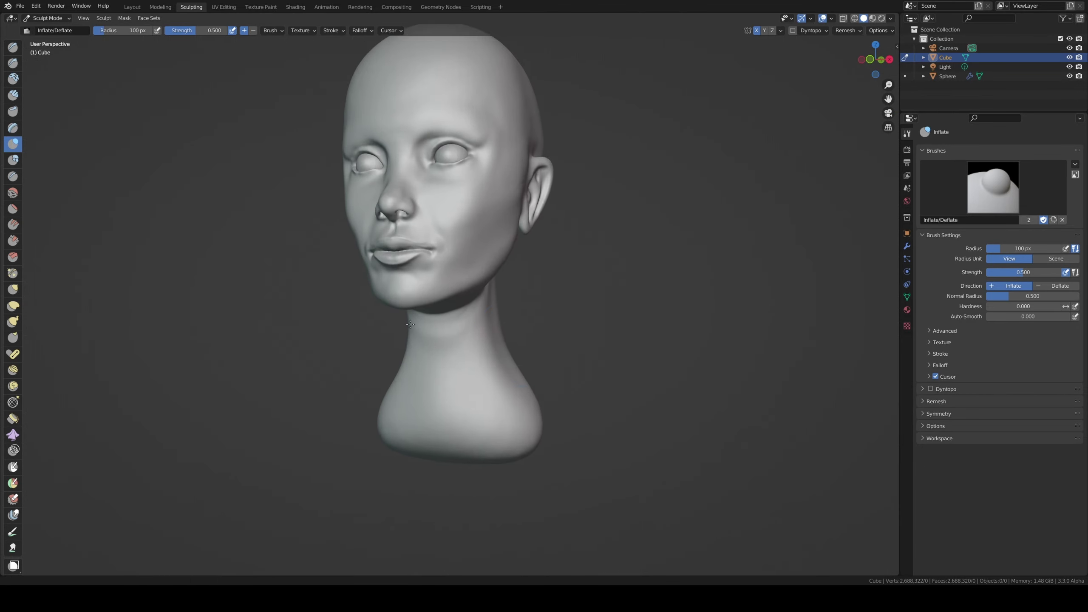
scroll(428, 319, "up", 3)
scroll(425, 317, "up", 1)
scroll(422, 315, "up", 2)
scroll(421, 315, "up", 2)
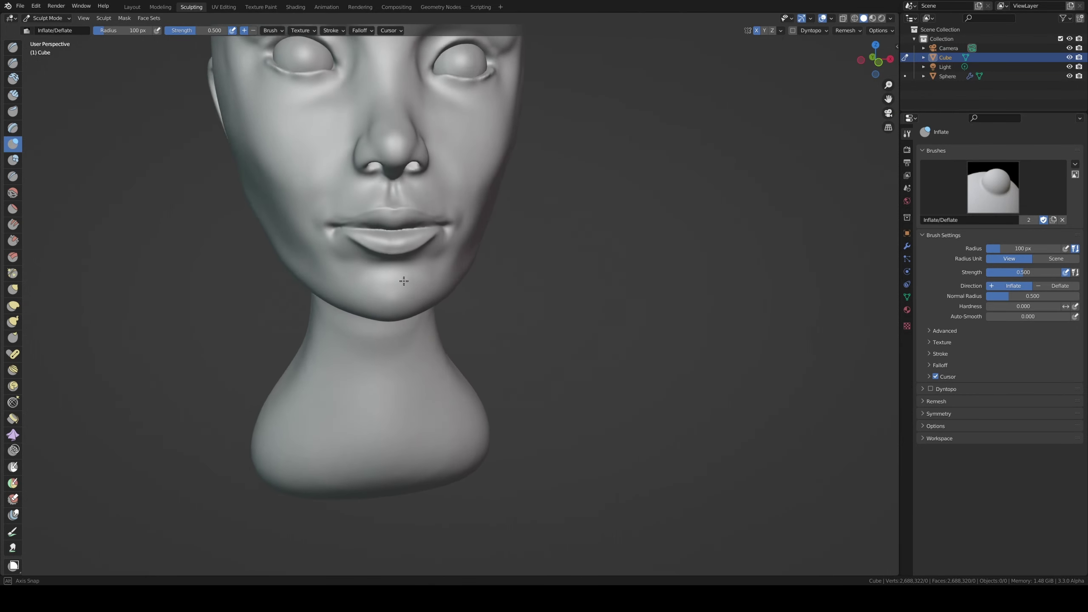
mouse_move(421, 315)
middle_mouse_down()
mouse_move(450, 288)
mouse_move(497, 303)
middle_mouse_up()
scroll(463, 296, "up", 2)
- Try a small Draw Sharp brush and Pinch, then settle on Clay Strips
left_click(13, 63)
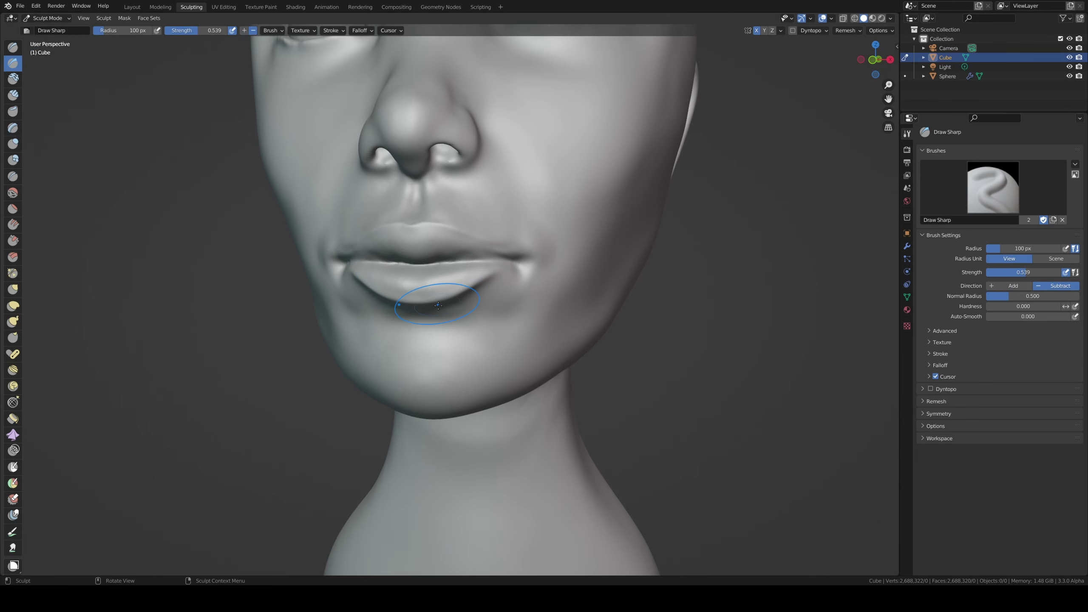
key("f")
left_click(422, 285)
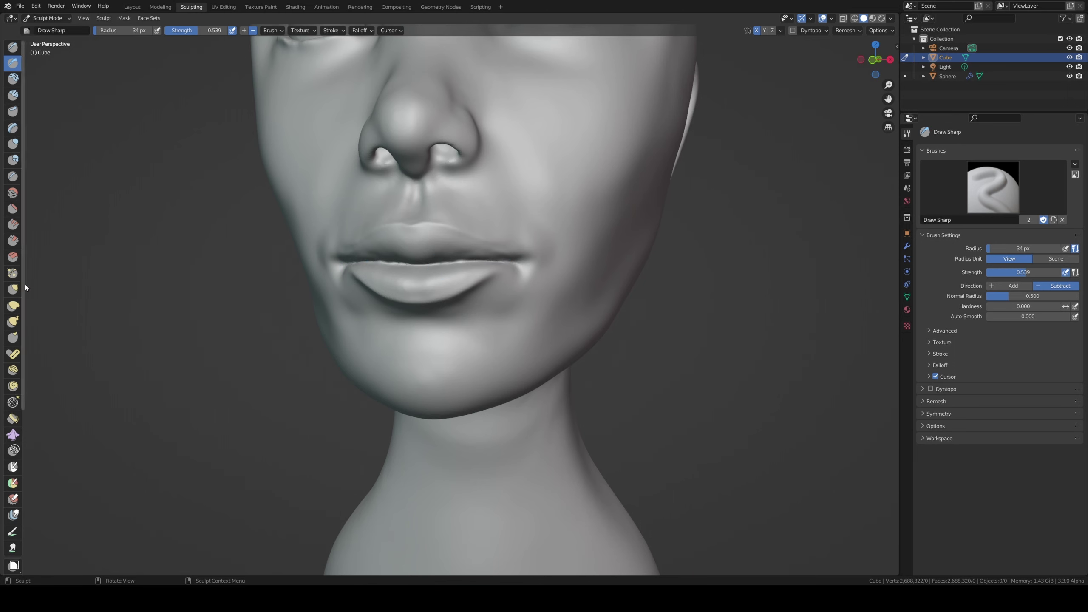
left_click(13, 273)
key("f")
left_click(440, 287)
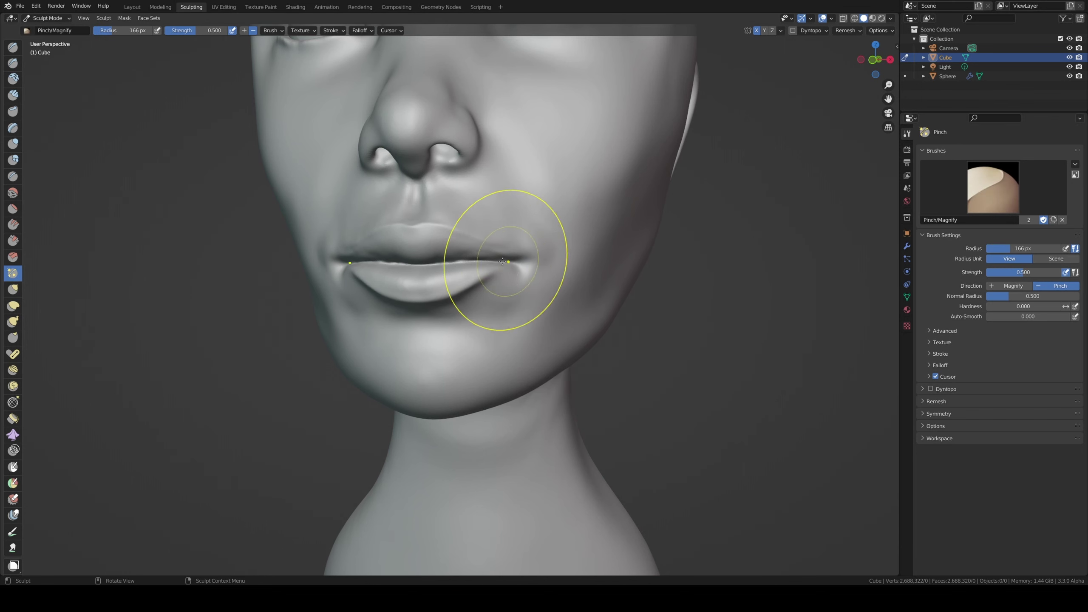
left_click(12, 85)
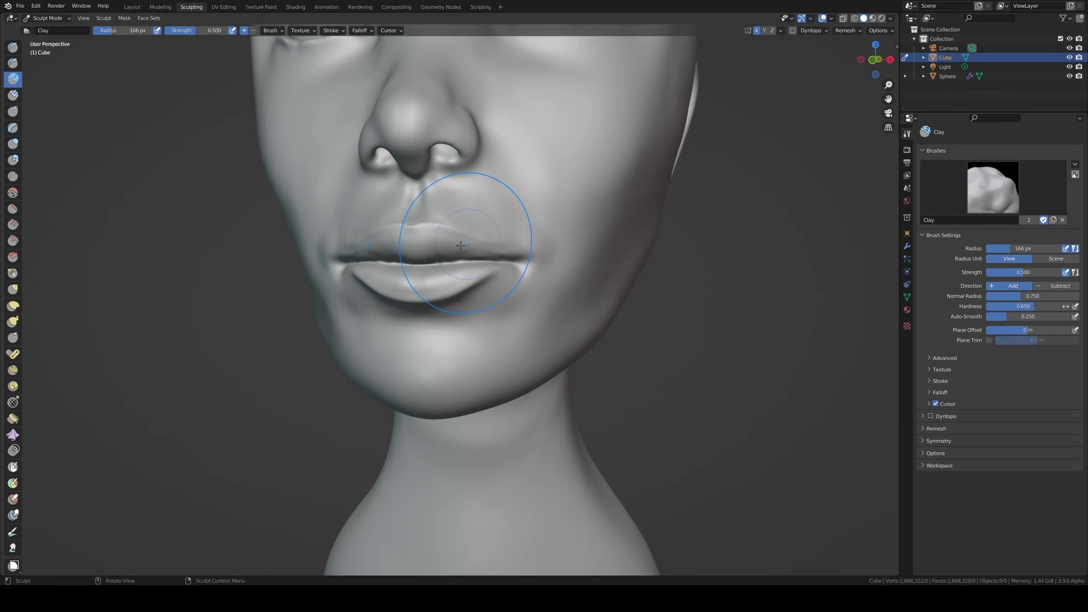
left_click(13, 94)
- With a finer Clay Strips brush, build up the upper lip corner and crease the mouth corner
mouse_move(304, 157)
middle_mouse_down()
mouse_move(519, 289)
mouse_move(502, 279)
middle_mouse_up()
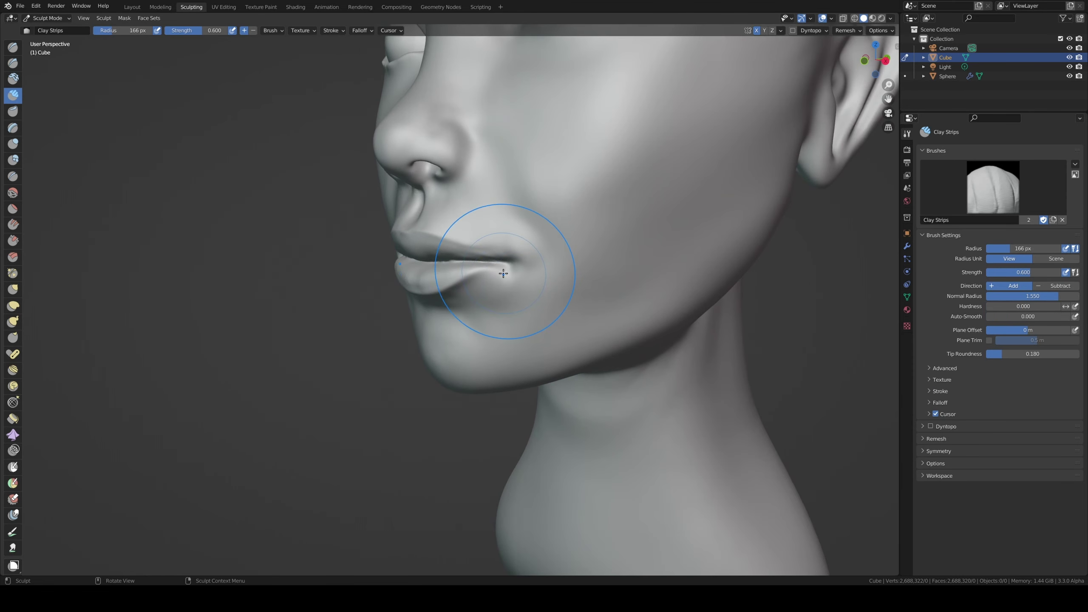
key("f")
left_click(559, 246)
key("f")
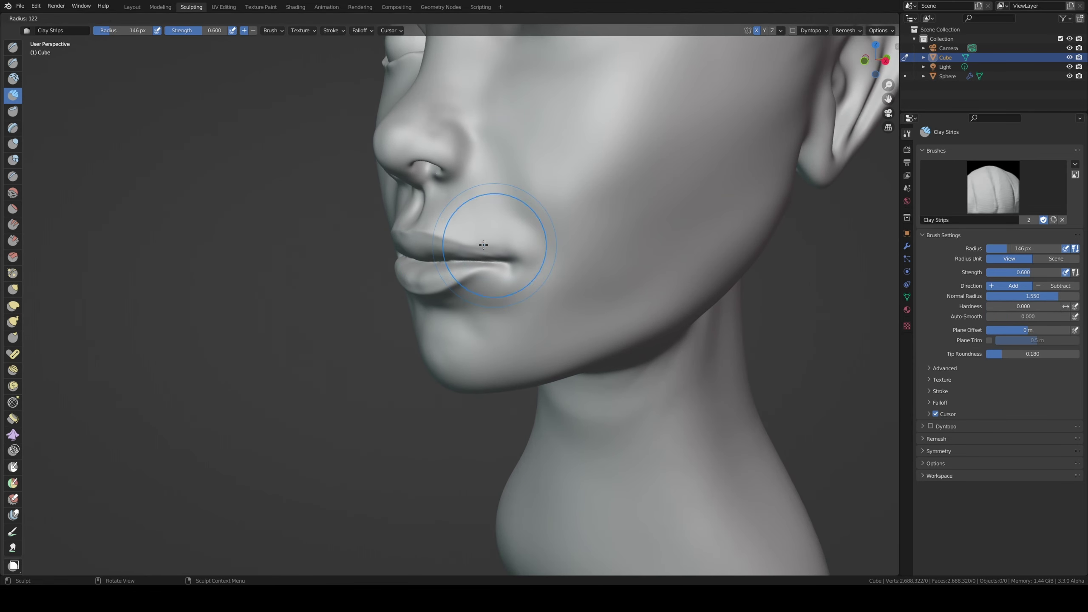
left_click(497, 250)
mouse_move(493, 242)
middle_mouse_down()
mouse_move(498, 223)
mouse_move(516, 226)
middle_mouse_up()
mouse_move(516, 227)
left_mouse_down()
mouse_move(541, 234)
mouse_move(511, 222)
left_mouse_up()
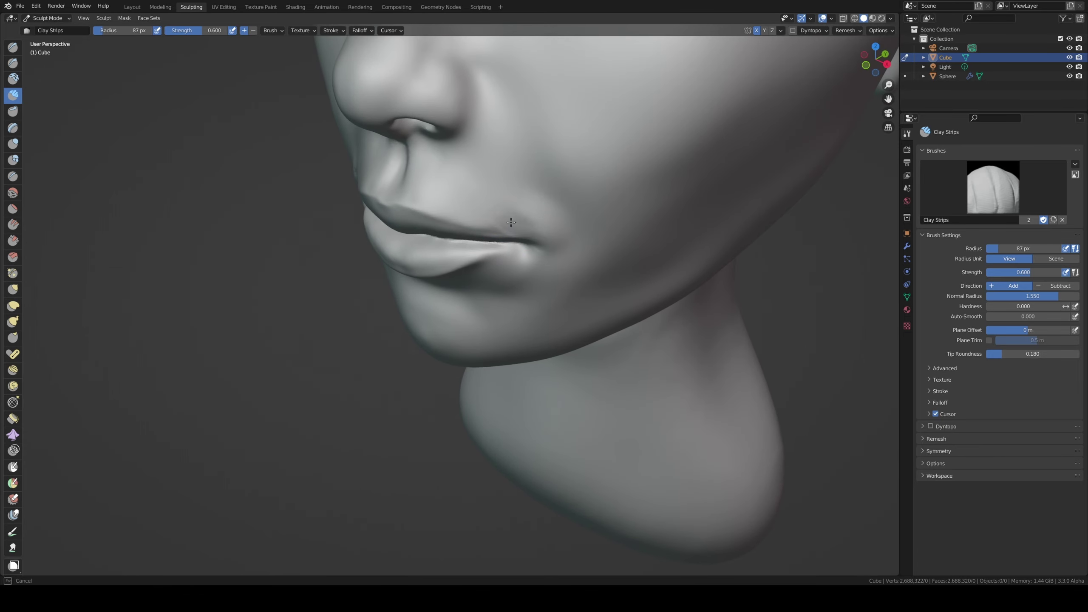
middle_click_drag(536, 239, 520, 265)
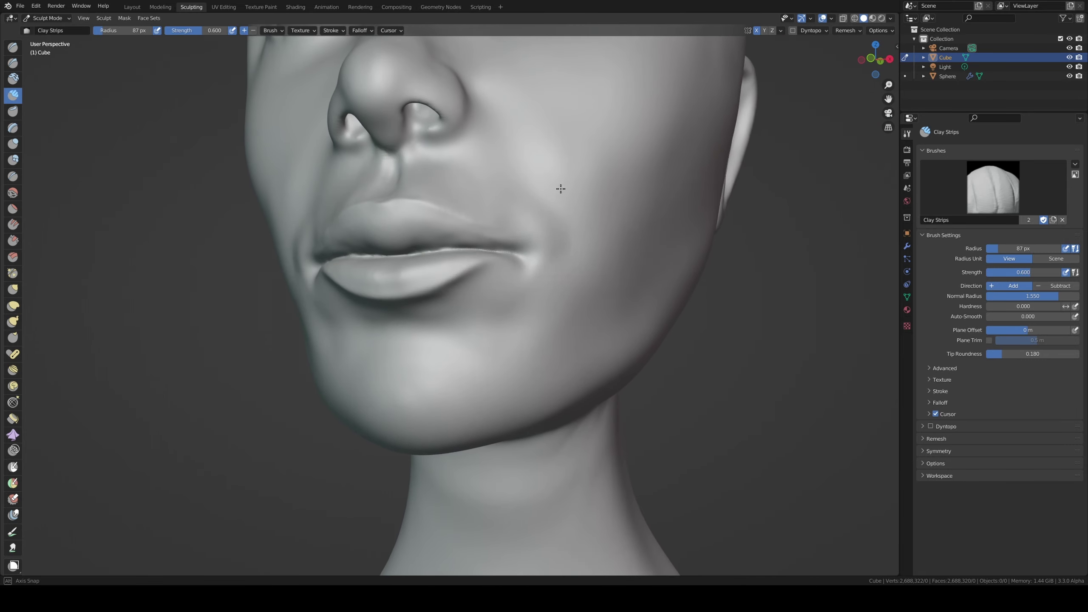
left_click_drag(515, 268, 517, 266)
- Shrink the brush and add clay around the mouth corners
key("f")
left_click(505, 271)
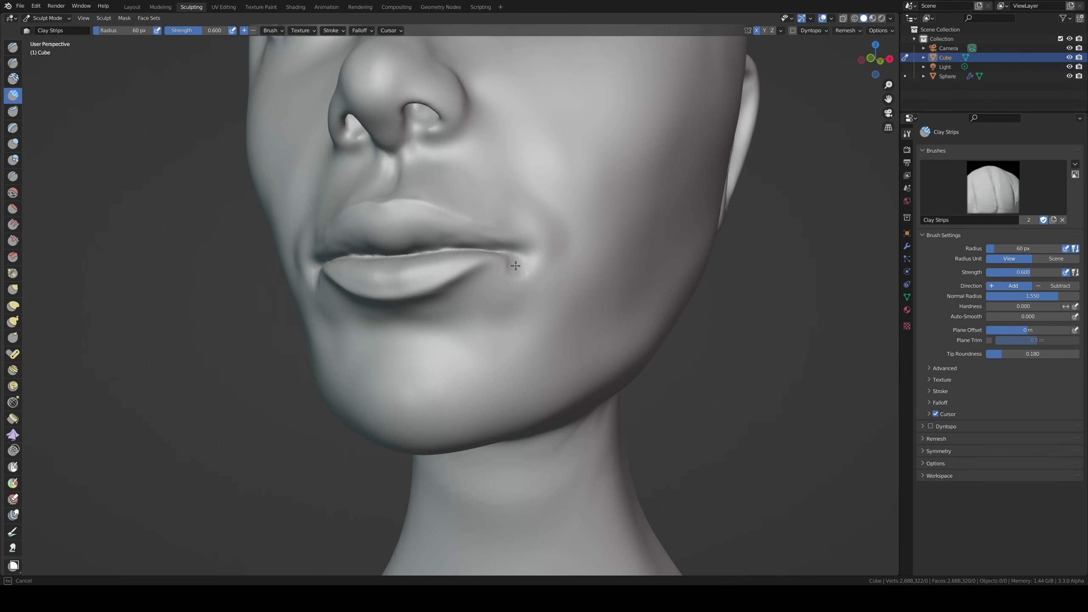
scroll(497, 293, "down", 3)
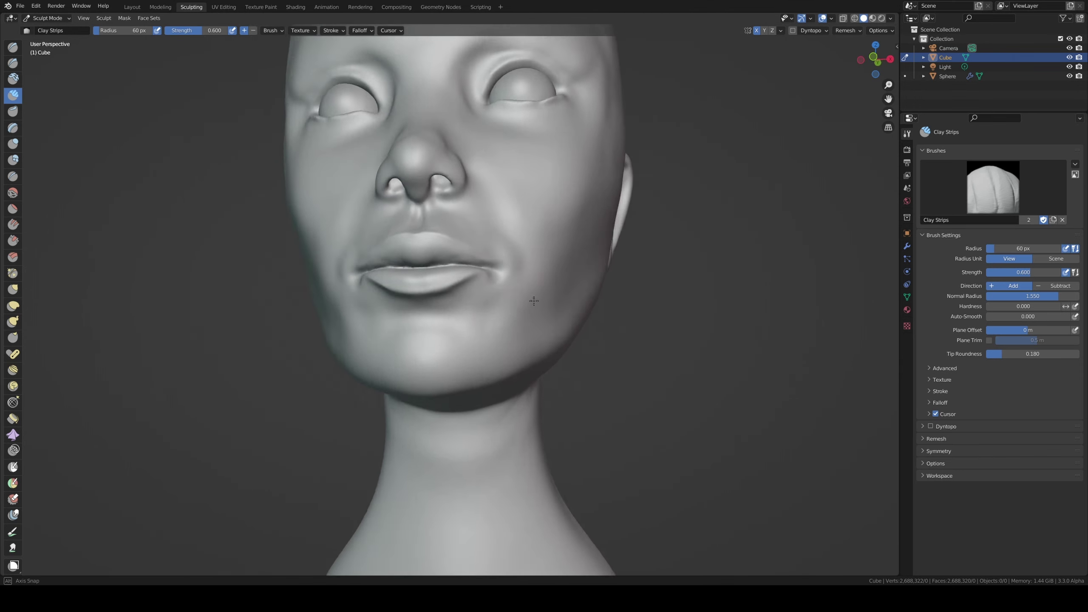
left_click_drag(481, 298, 475, 293)
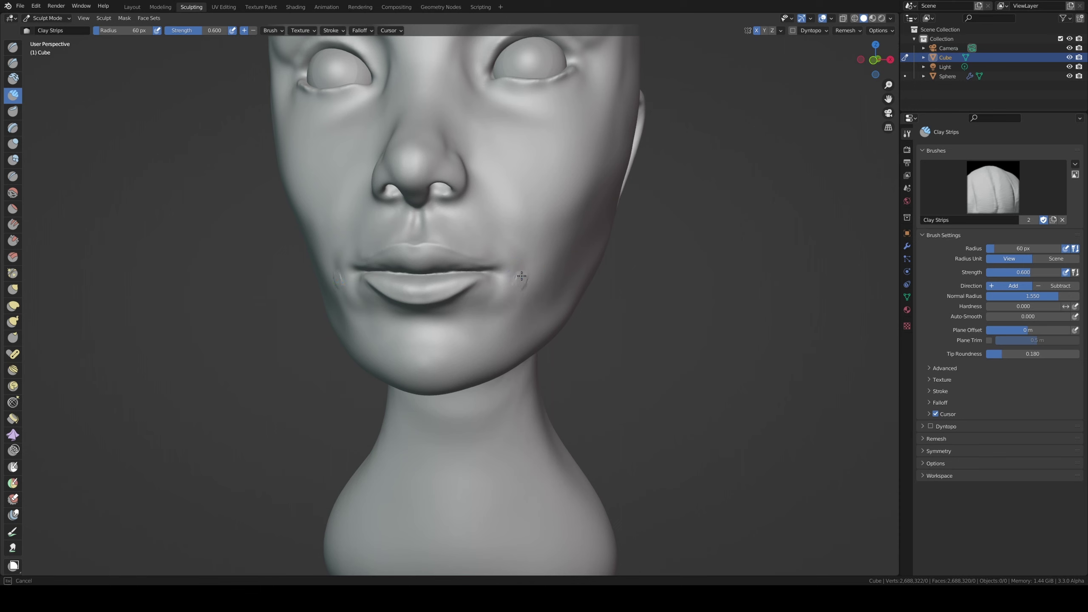
key("f")
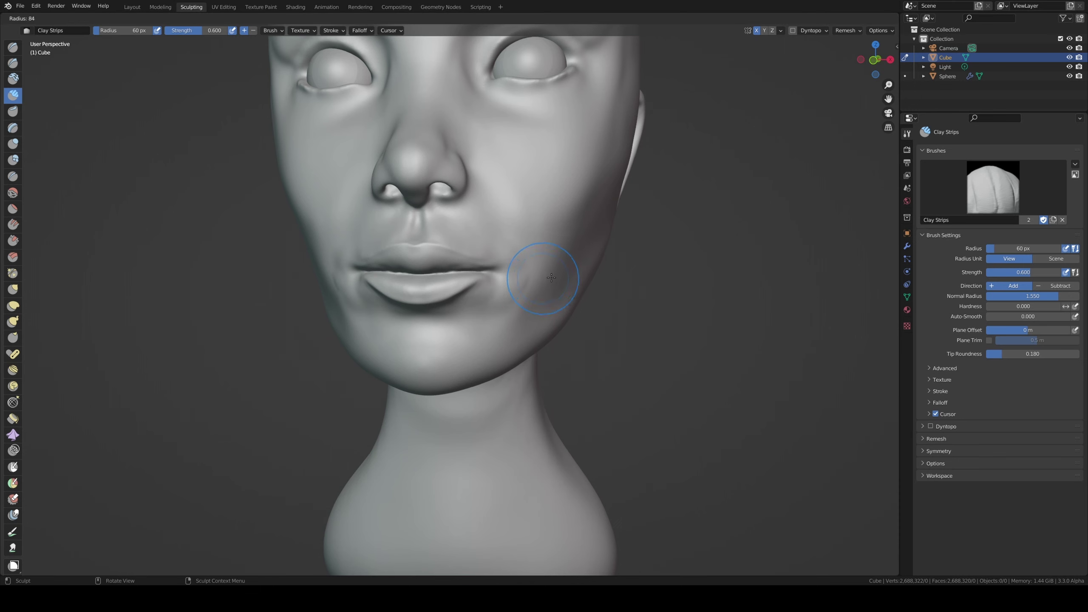
left_click(552, 277)
key("f")
left_click(530, 275)
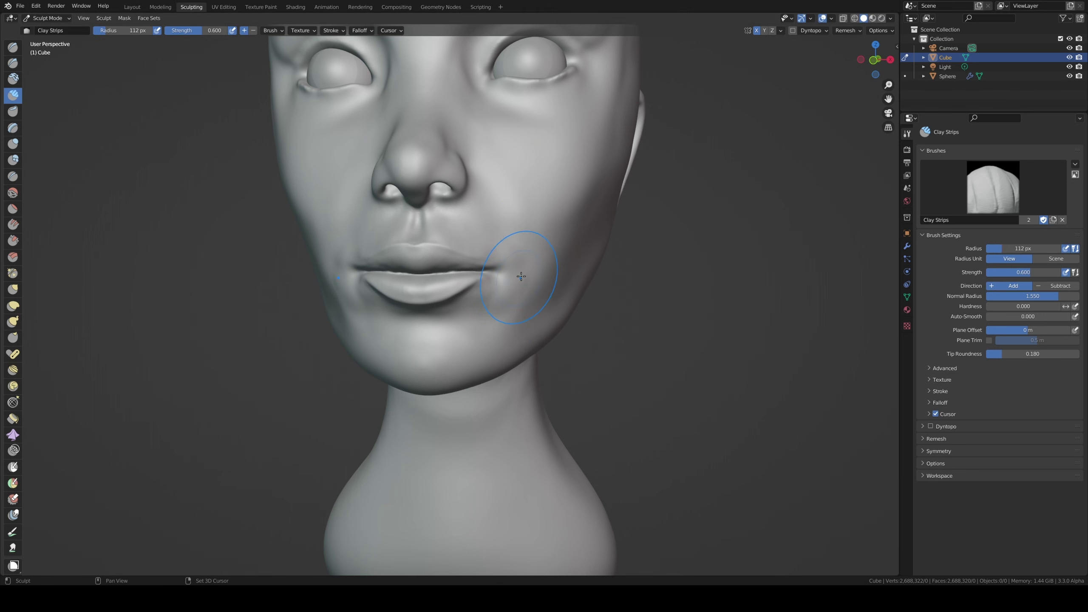
- Select the Smooth brush with slightly higher strength
left_click(13, 193)
key("shift+f")
left_click(197, 229)
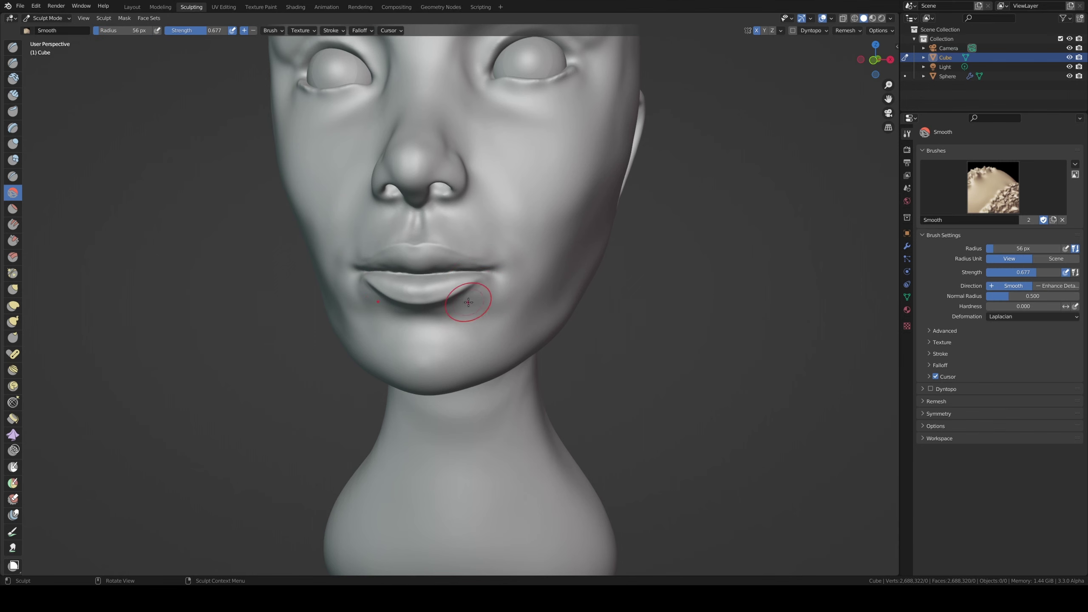
- Smooth out the lower lip
mouse_move(469, 302)
left_mouse_down()
mouse_move(474, 309)
mouse_move(499, 220)
mouse_move(483, 236)
left_mouse_up()
left_click_drag(316, 253, 364, 247)
middle_click_drag(582, 289, 546, 308)
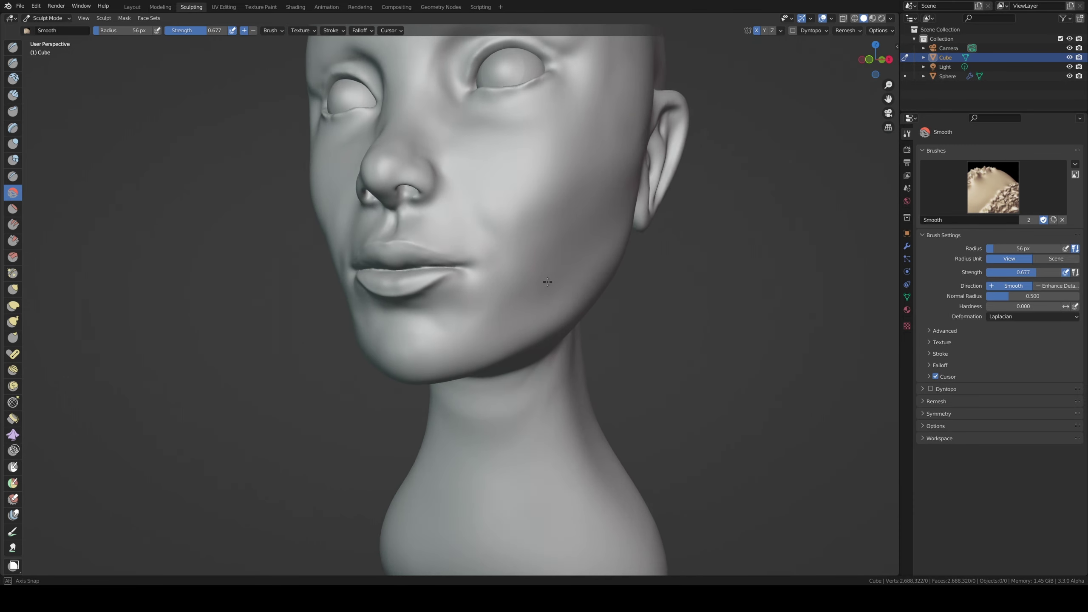
middle_click_drag(546, 308, 547, 275)
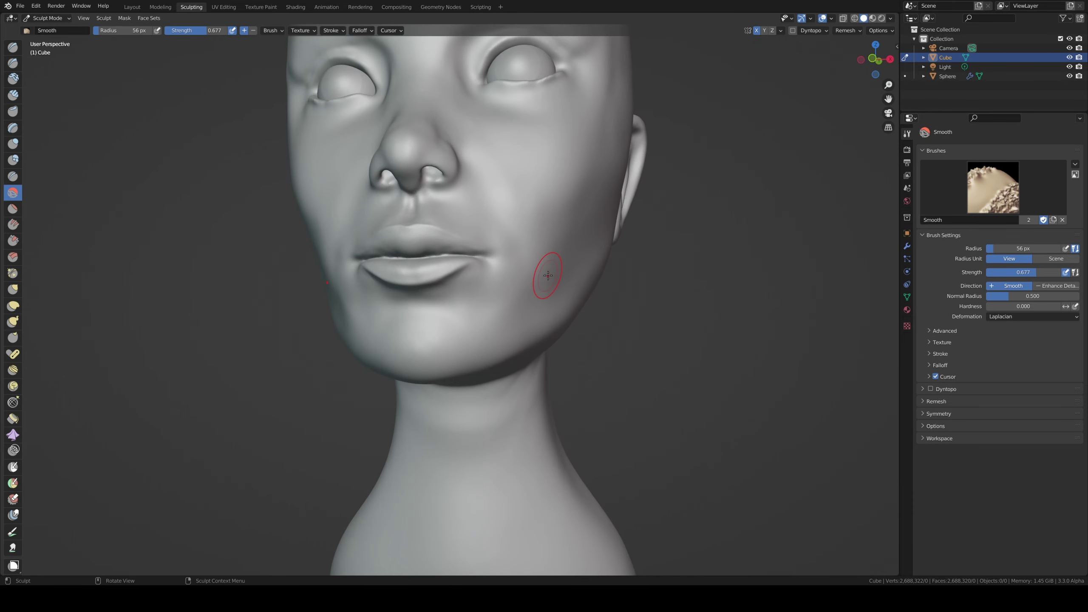
- In front orthographic view, smooth the cheek and temple toward the forehead
key("KP_1")
scroll(535, 279, "down", 2)
scroll(523, 281, "up", 1)
scroll(513, 283, "up", 1)
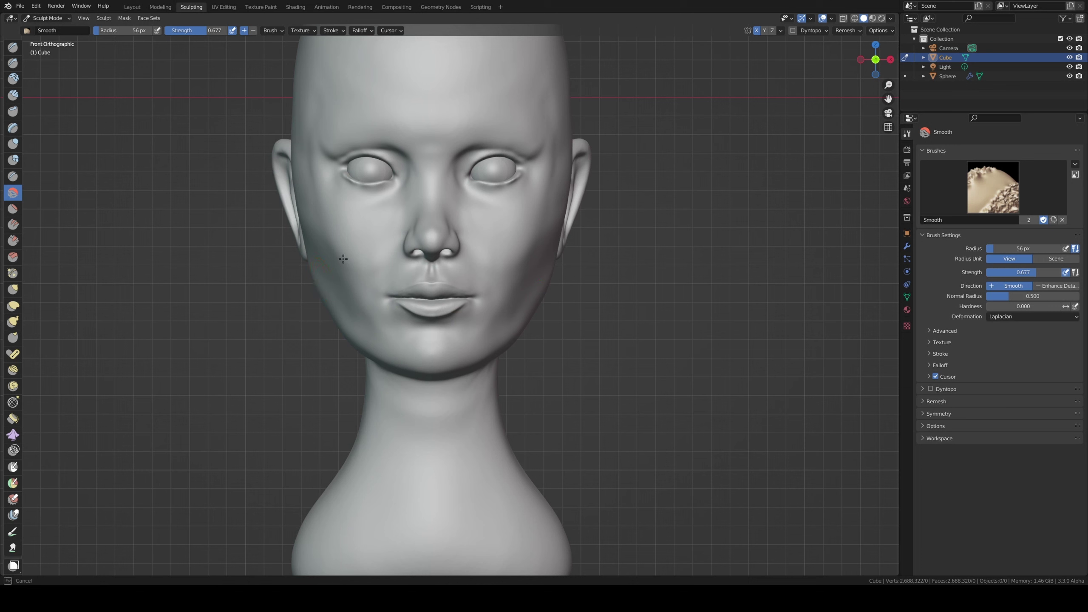
mouse_move(331, 264)
left_mouse_down()
mouse_move(346, 86)
mouse_move(372, 133)
mouse_move(428, 193)
mouse_move(456, 183)
mouse_move(466, 230)
left_mouse_up()
- Smooth the face near the nose bridge and zoom in on the eyes and nose
scroll(461, 157, "up", 2)
scroll(476, 233, "up", 2)
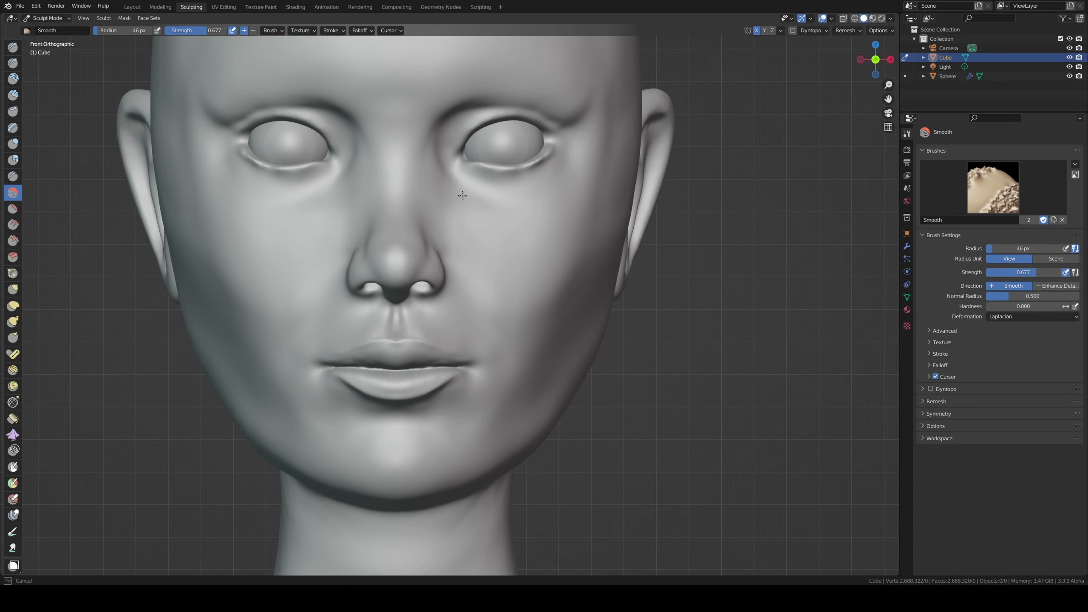
left_click_drag(447, 114, 507, 96)
scroll(291, 187, "up", 2)
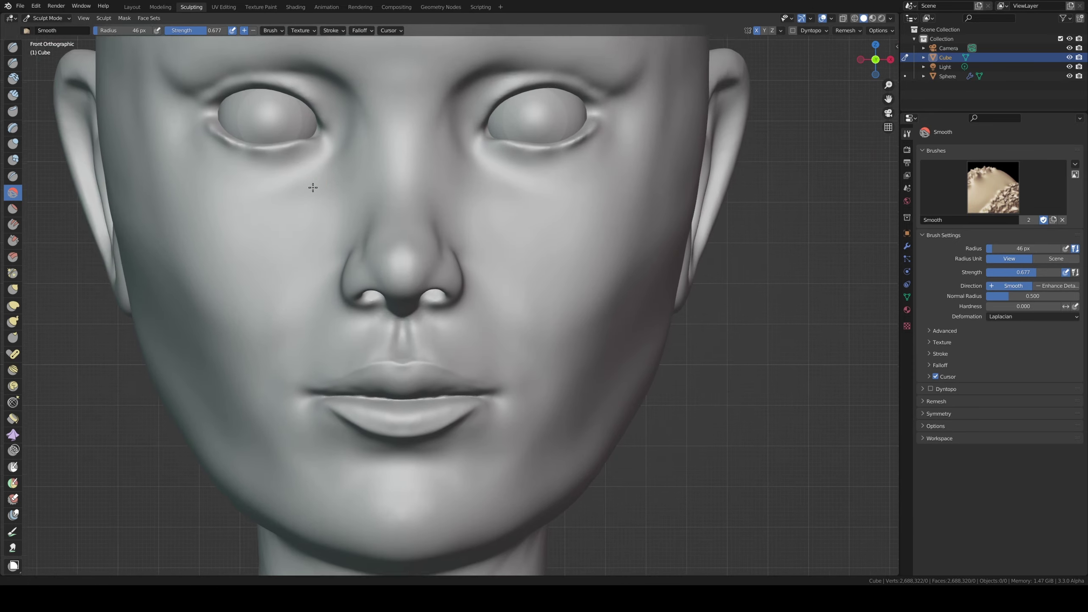
middle_click_drag(266, 145, 418, 236, "shift")
scroll(418, 236, "up", 2)
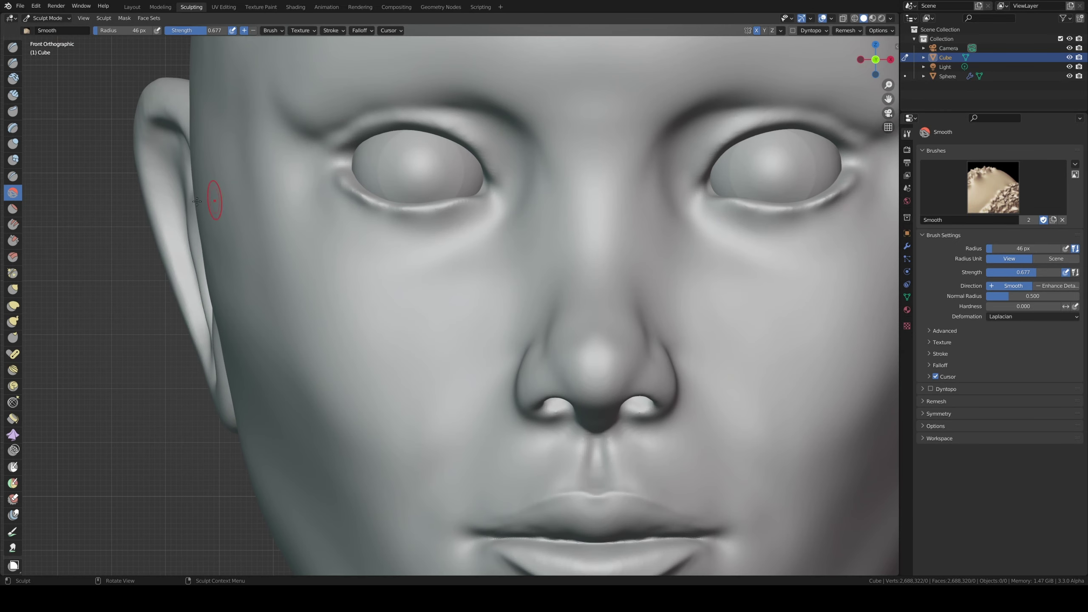
left_click(13, 64)
- Build a Clay Strips rim along the lower eyelids, undoing the overdone outer-corner ridge
left_click(13, 95)
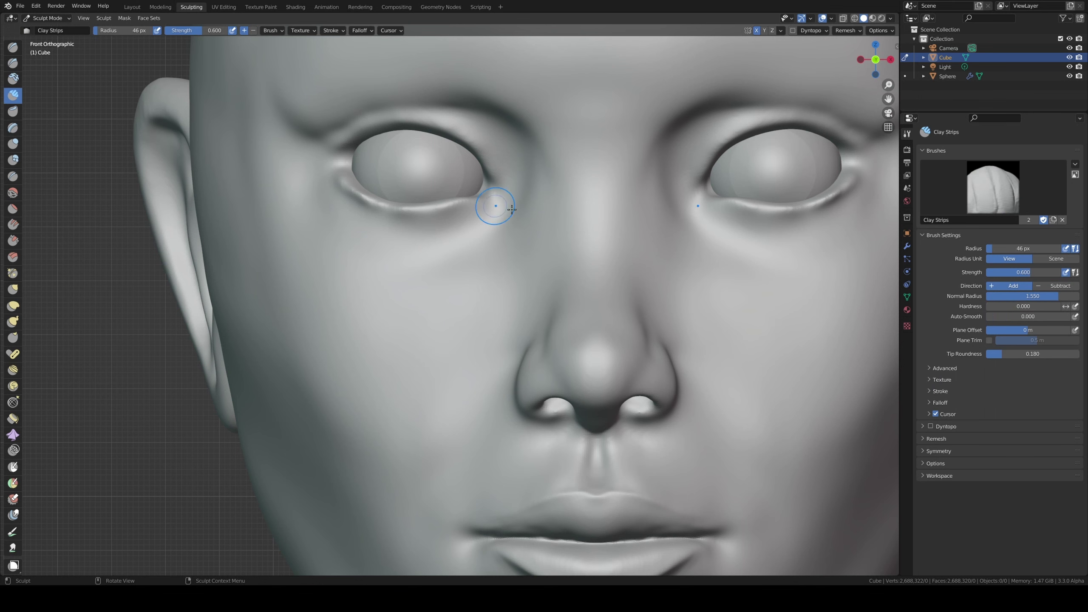
middle_click_drag(728, 223, 590, 283, "shift")
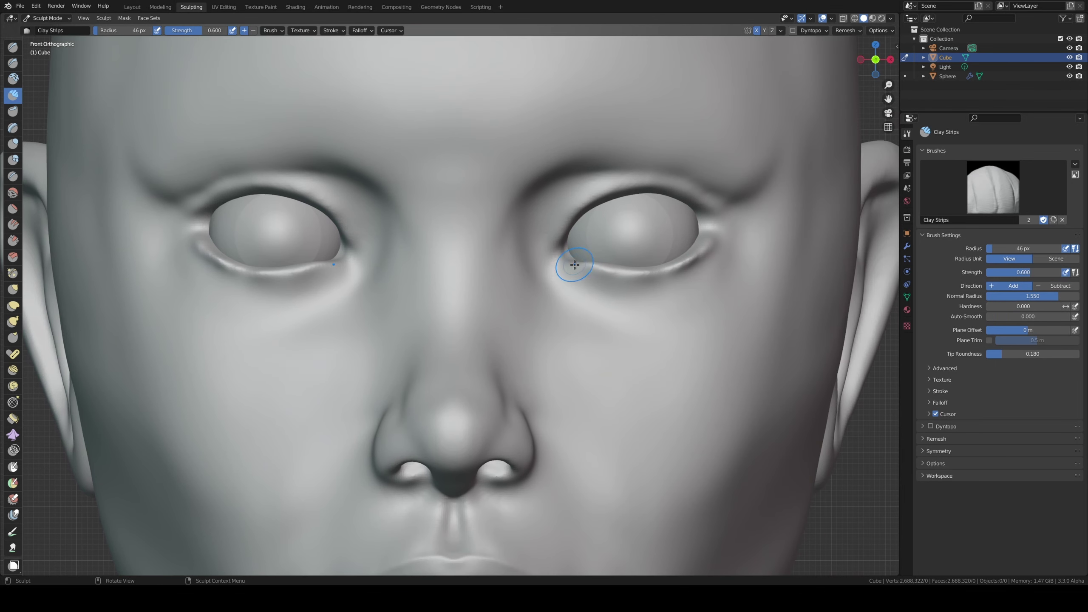
mouse_move(581, 274)
left_mouse_down()
mouse_move(638, 276)
mouse_move(697, 255)
left_mouse_up()
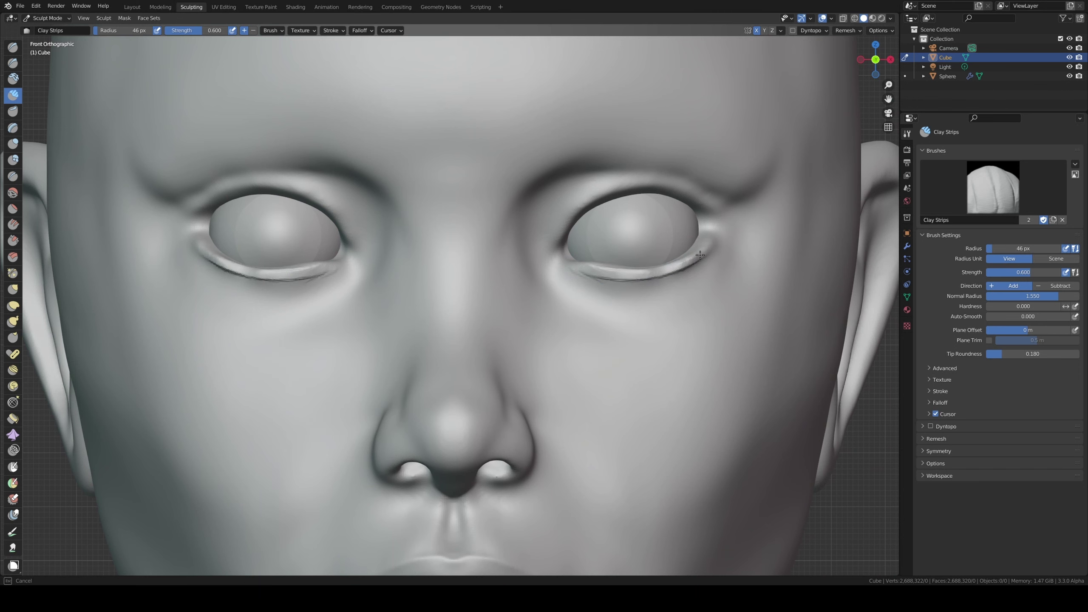
mouse_move(701, 252)
middle_mouse_down()
mouse_move(644, 246)
mouse_move(600, 274)
middle_mouse_up()
mouse_move(600, 274)
left_mouse_down()
mouse_move(717, 248)
mouse_move(710, 261)
left_mouse_up()
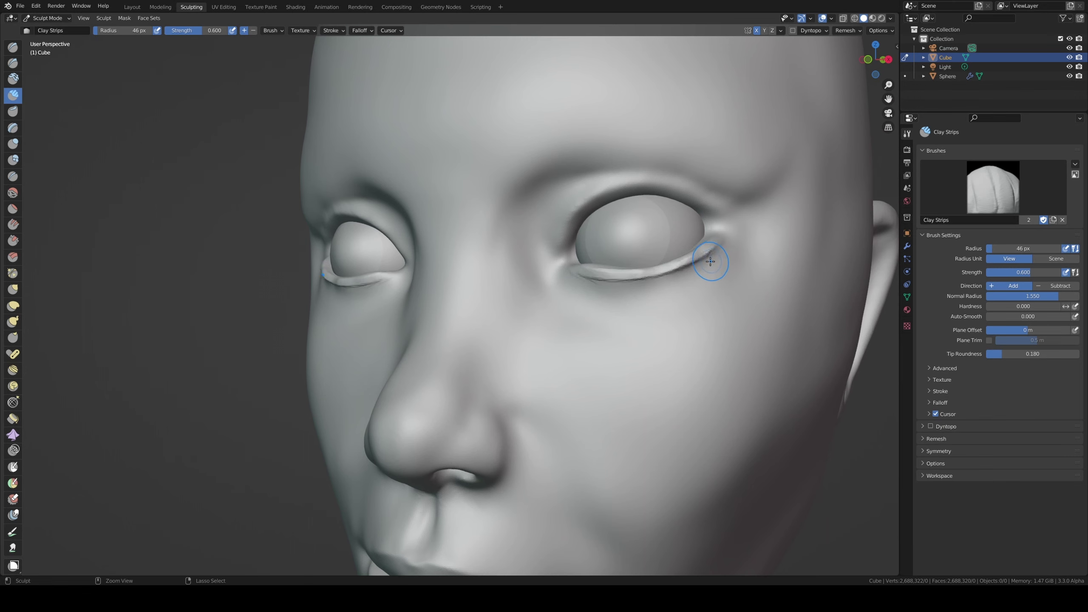
key("ctrl+z")
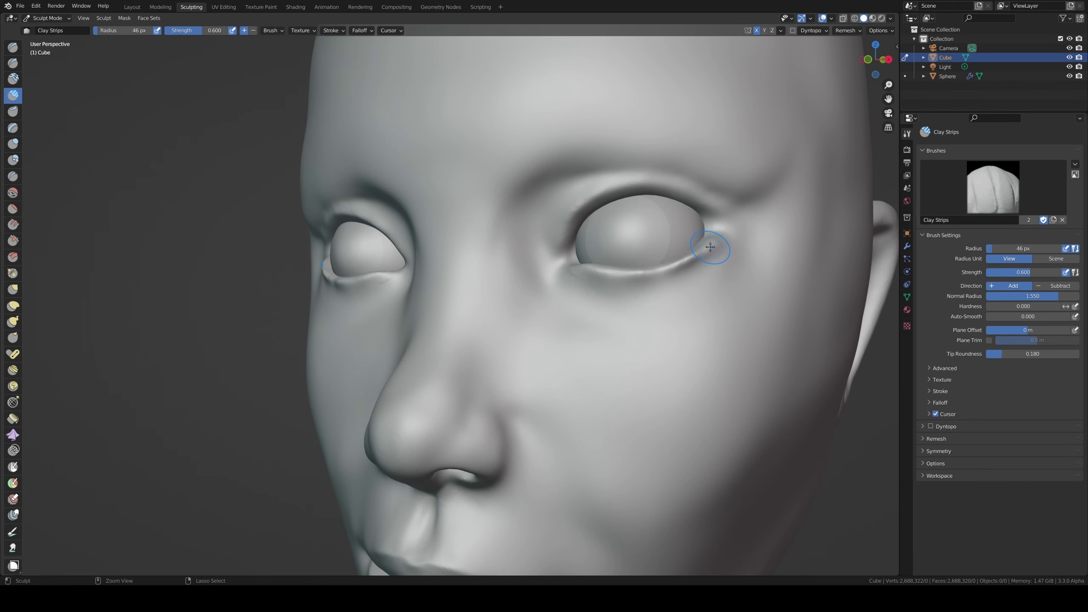
middle_click_drag(710, 247, 509, 233)
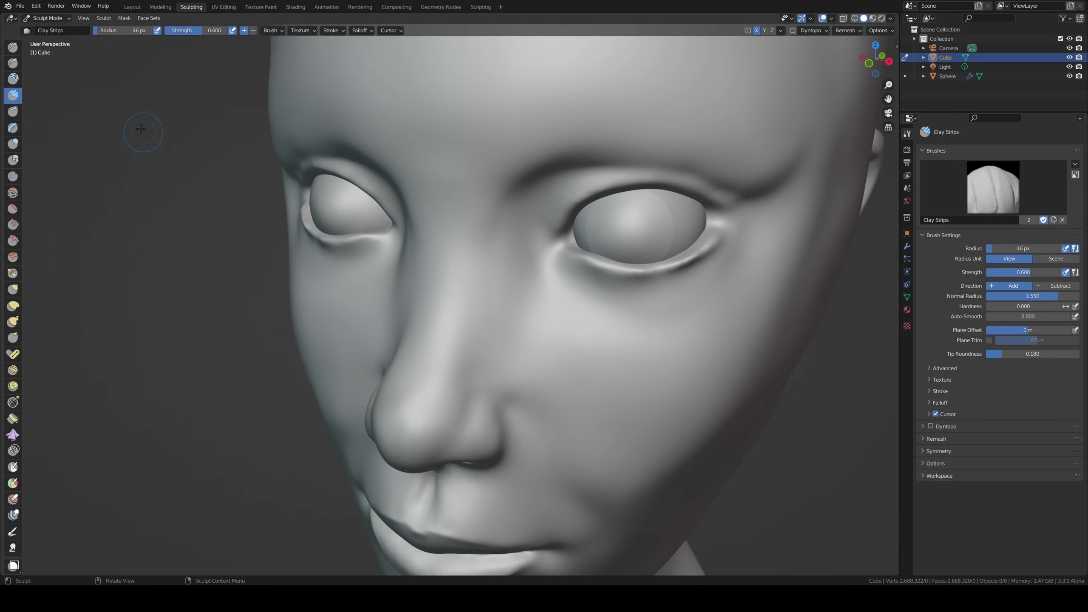
- With Draw Sharp, carve creases along the lower lids to the inner corners and the outer upper-lid corner
left_click(13, 64)
middle_click_drag(656, 284, 599, 281)
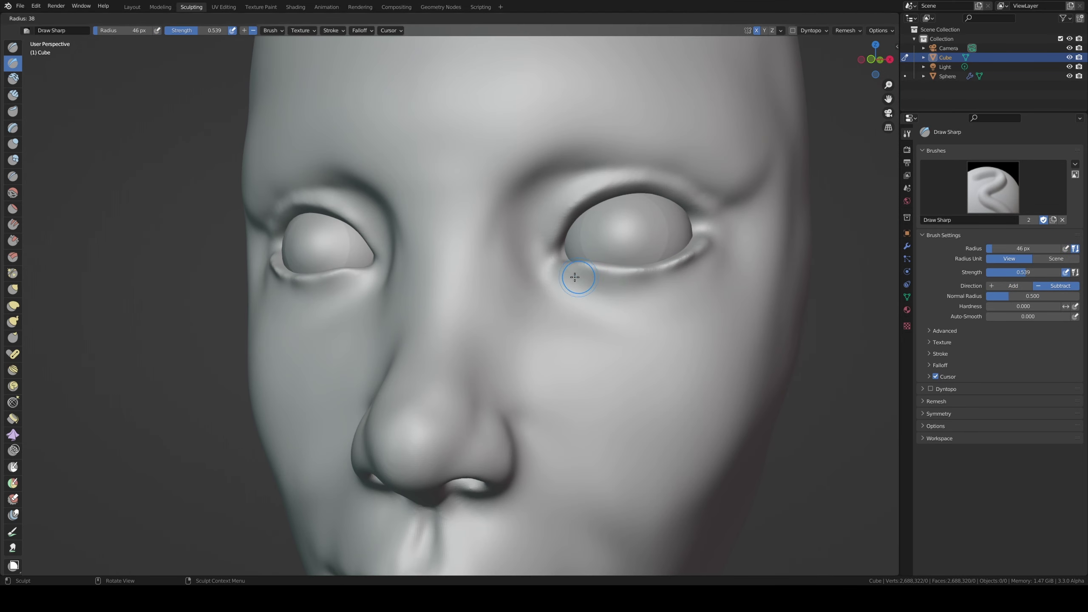
mouse_move(573, 275)
left_mouse_down()
mouse_move(636, 279)
mouse_move(583, 277)
left_mouse_up()
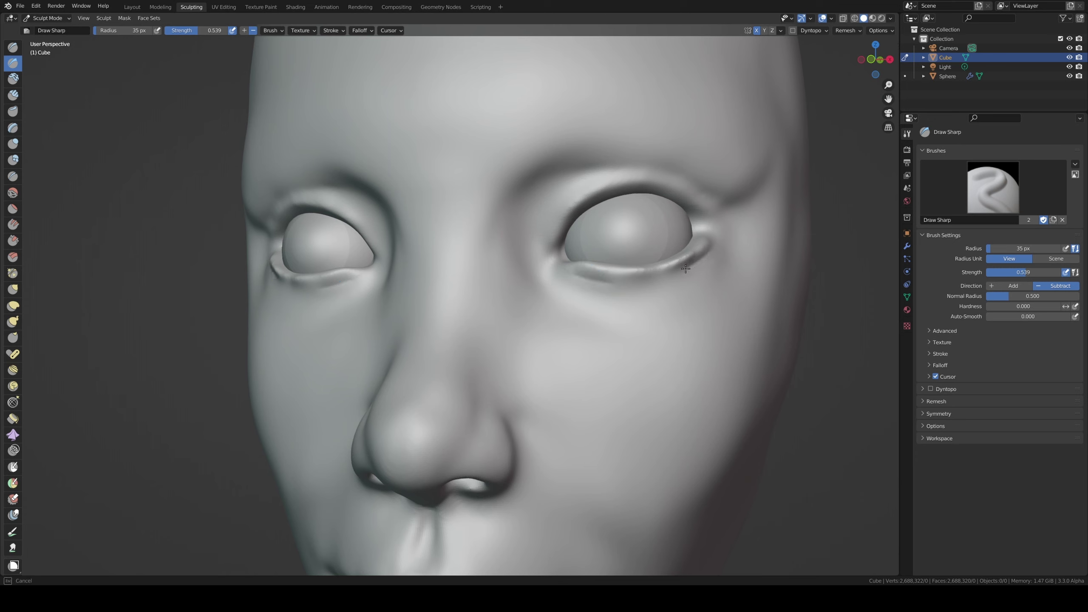
left_click_drag(612, 280, 558, 260)
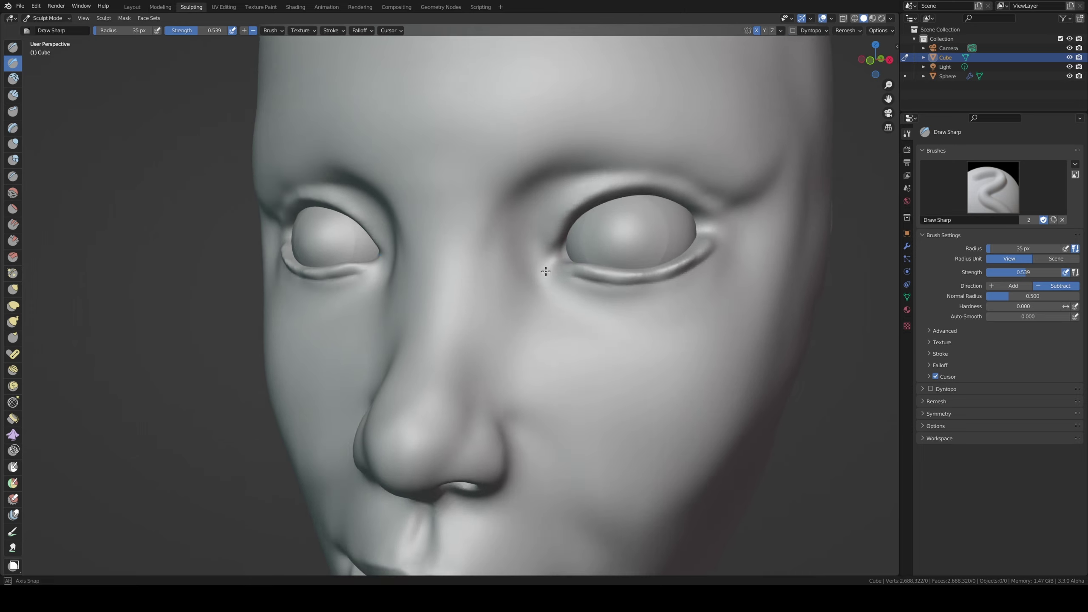
middle_click_drag(558, 260, 548, 272)
mouse_move(549, 272)
left_mouse_down()
mouse_move(561, 276)
mouse_move(552, 257)
left_mouse_up()
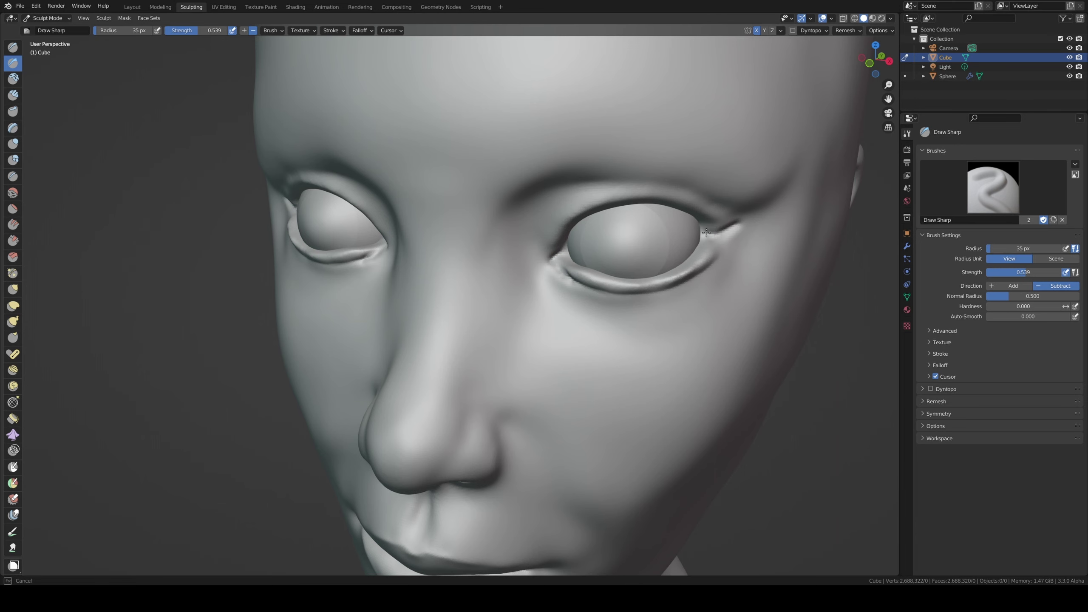
mouse_move(716, 236)
middle_mouse_down()
mouse_move(685, 195)
mouse_move(575, 224)
middle_mouse_up()
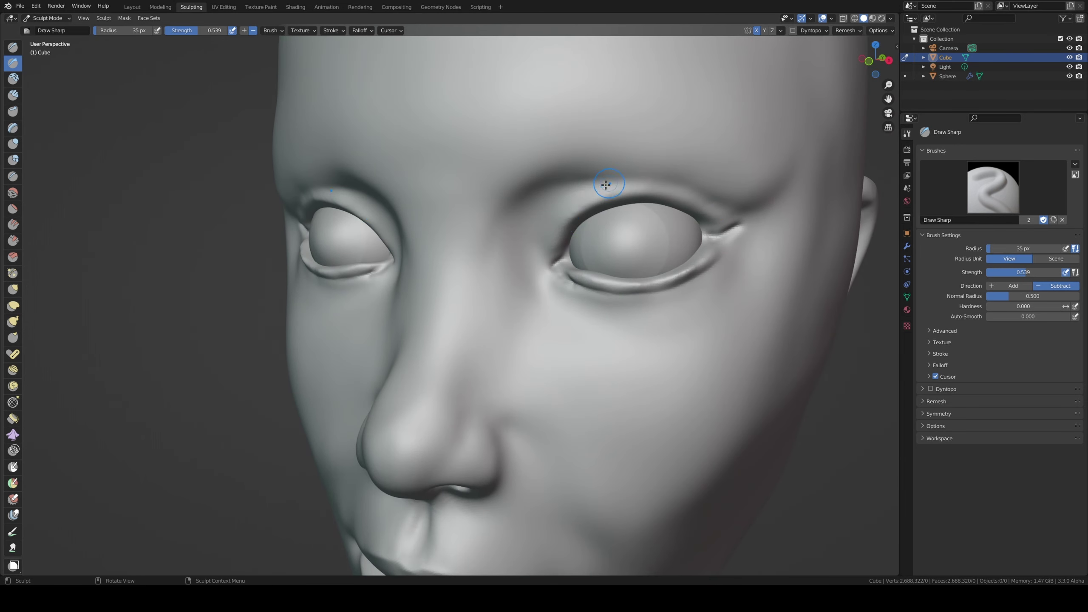
mouse_move(537, 250)
left_mouse_down()
mouse_move(597, 191)
mouse_move(656, 184)
left_mouse_up()
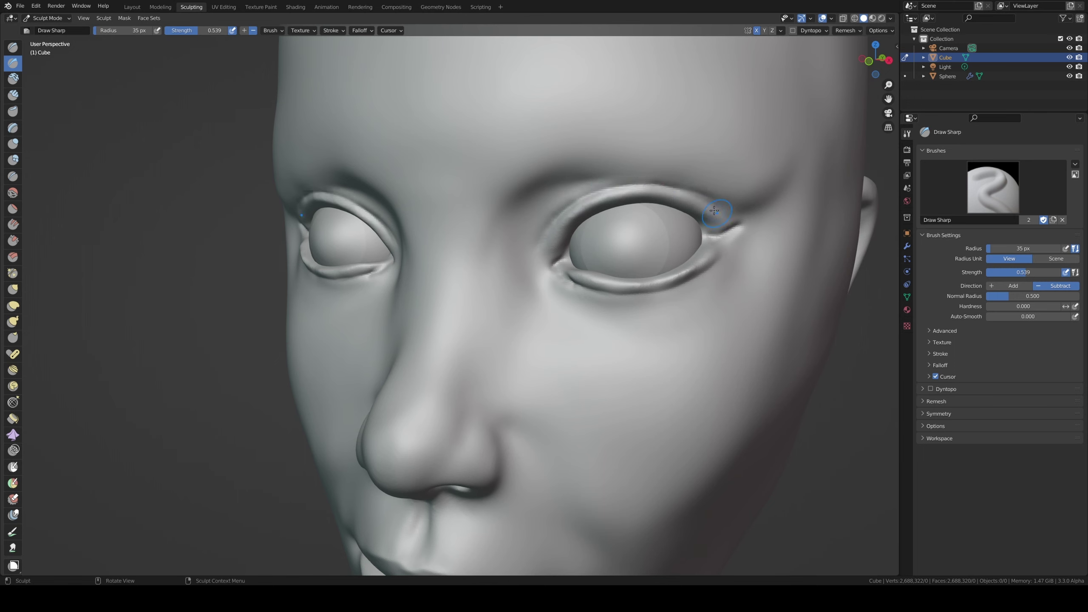
left_click_drag(714, 210, 716, 203)
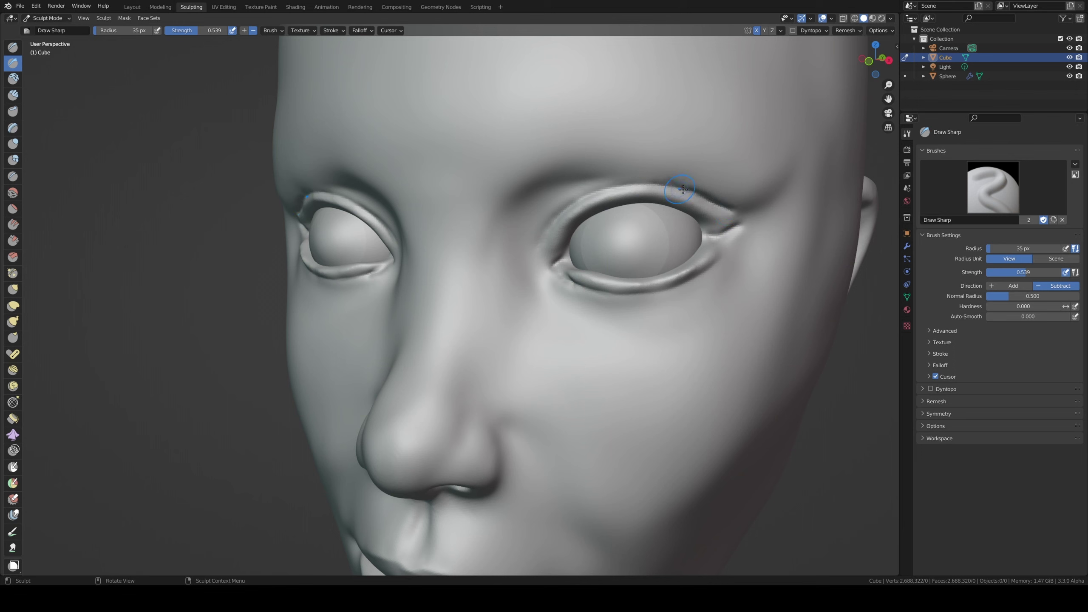
- Enlarge the Multi-plane Scrape brush to 56 px and scrape the eyelid rims flatter
left_click(13, 256)
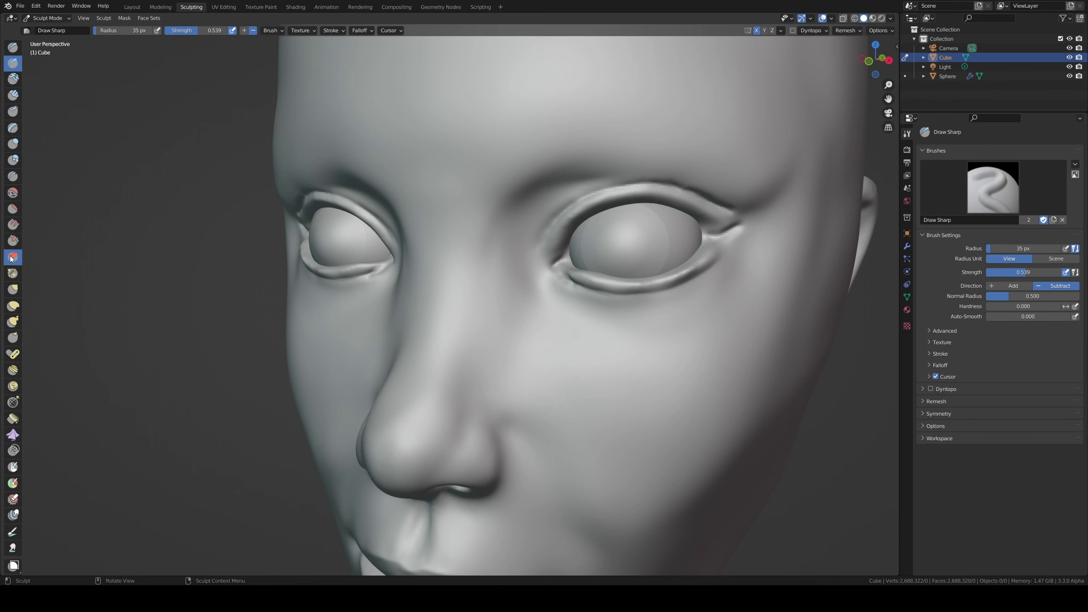
key("f")
left_click(589, 280)
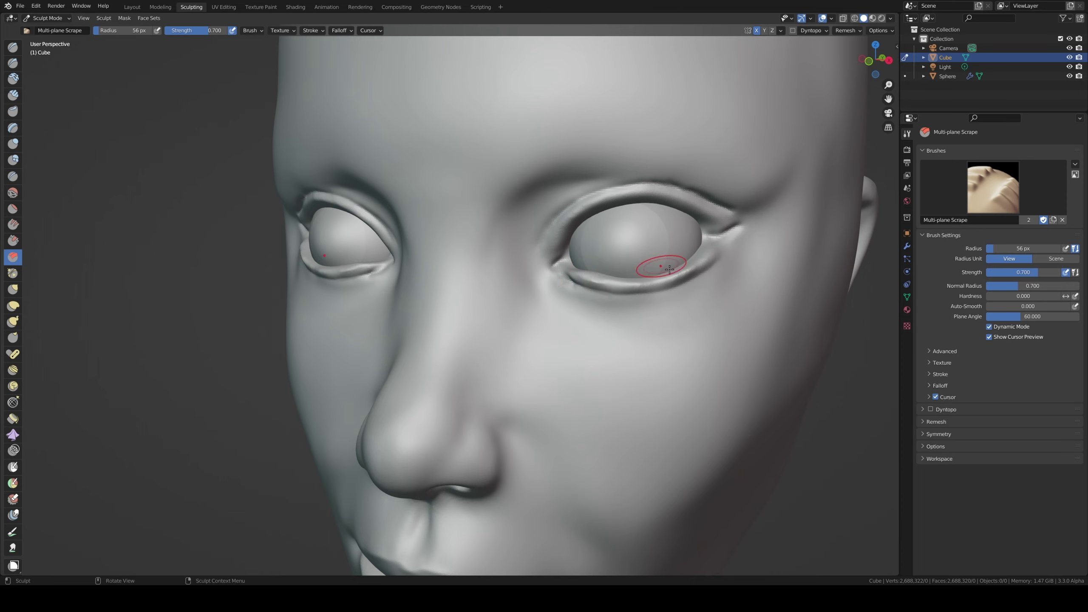
middle_click_drag(588, 280, 599, 286)
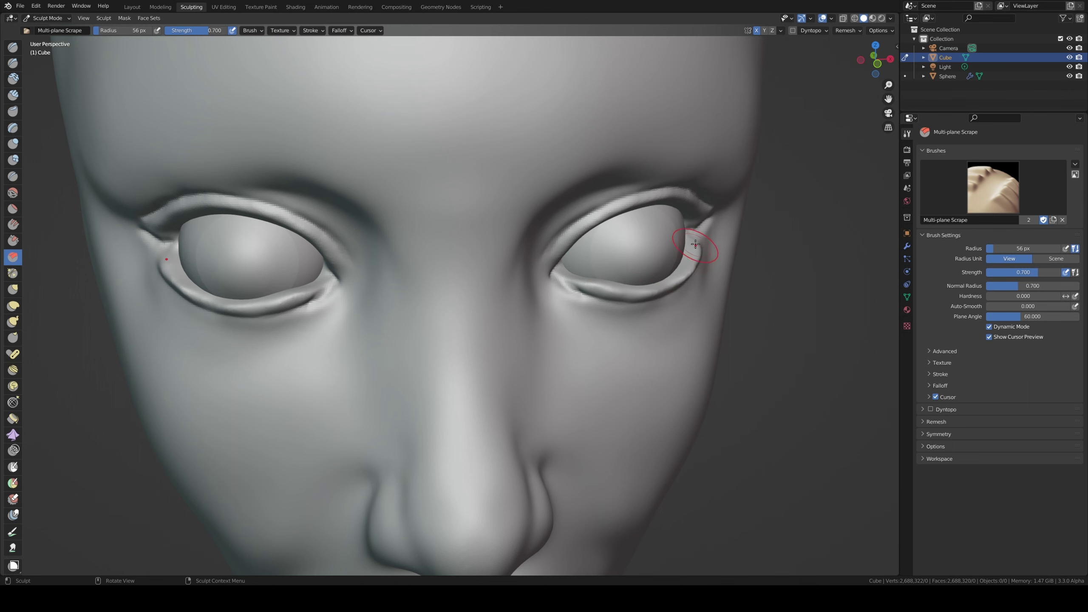
middle_click_drag(697, 268, 669, 267)
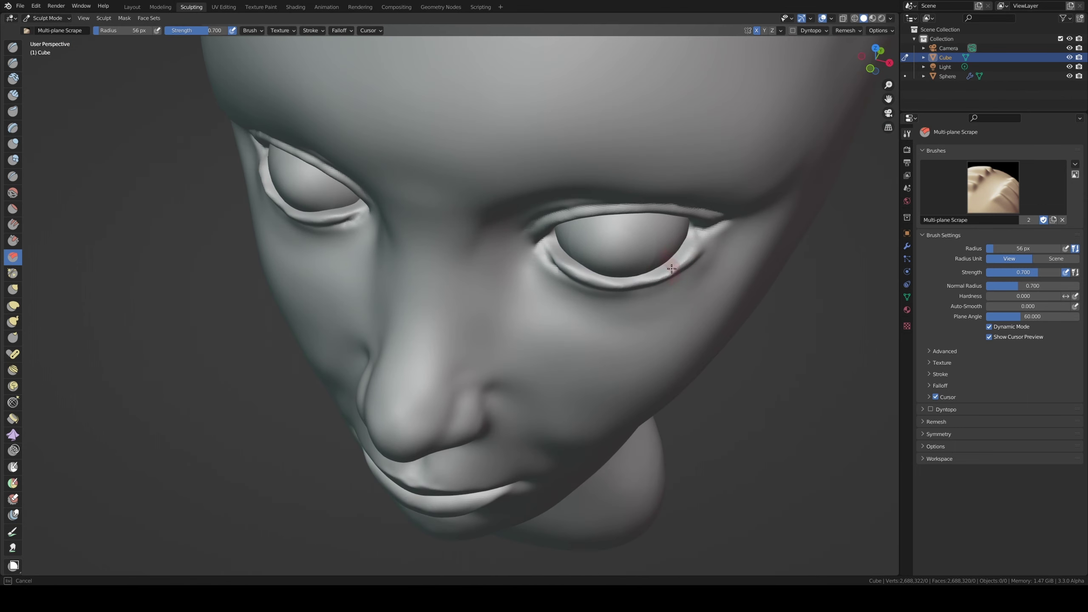
left_click_drag(632, 281, 552, 274)
mouse_move(552, 274)
middle_mouse_down()
mouse_move(553, 143)
mouse_move(476, 214)
middle_mouse_up()
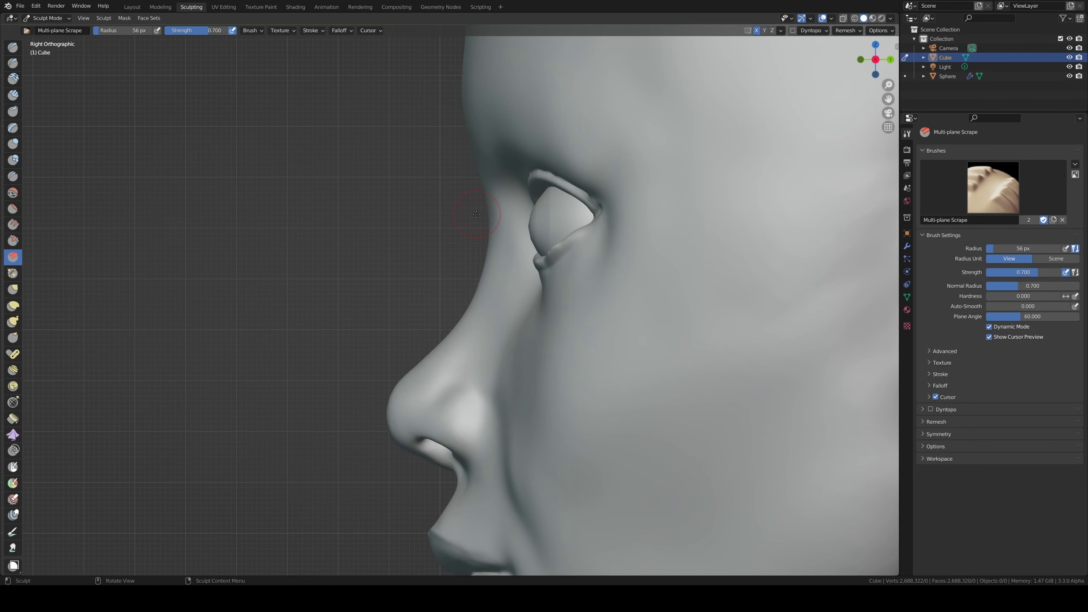
- Pull the eyelid edges with the Grab brush from below, resizing it smaller as you orbit
left_click(13, 290)
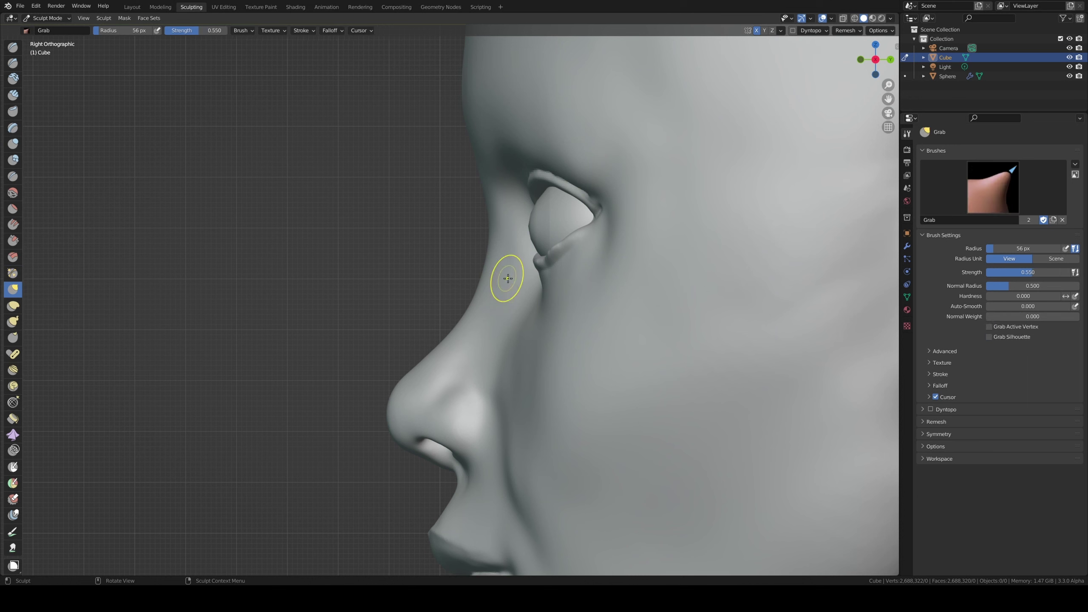
left_click_drag(547, 280, 542, 281)
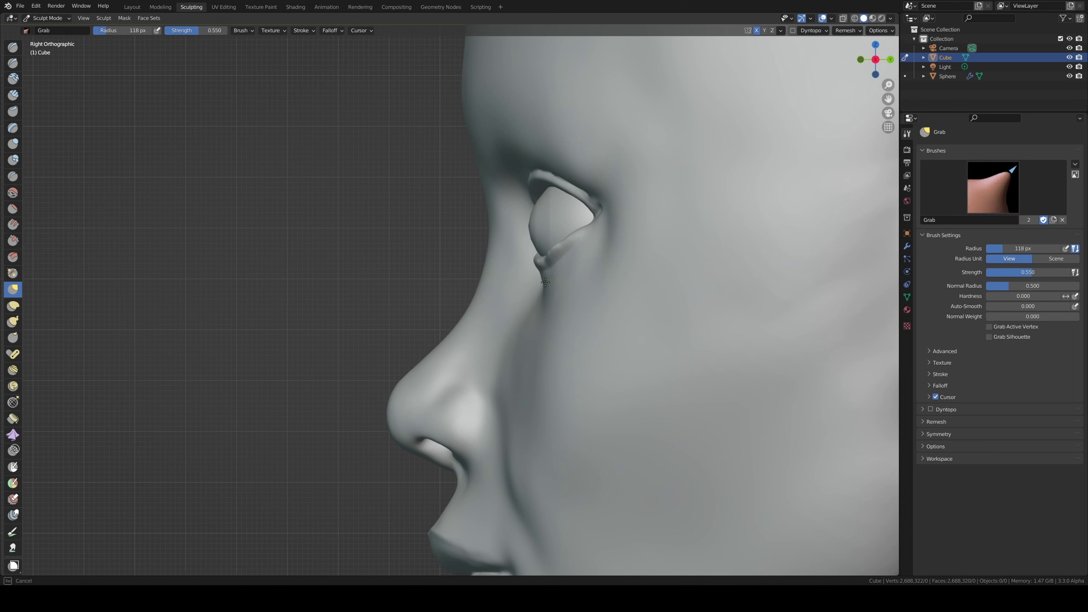
key("f")
left_click(538, 194)
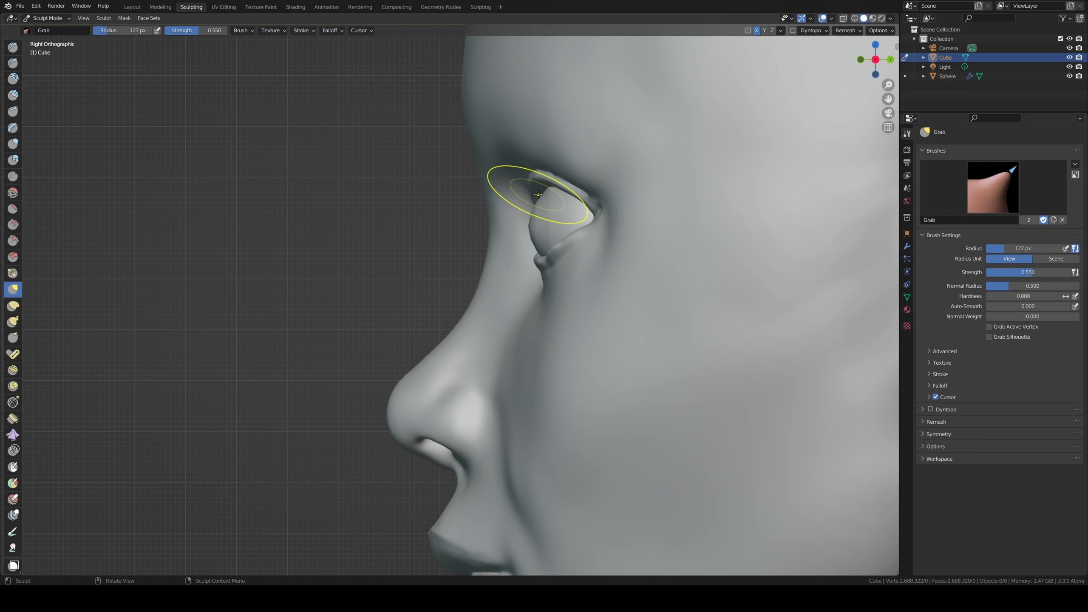
key("f")
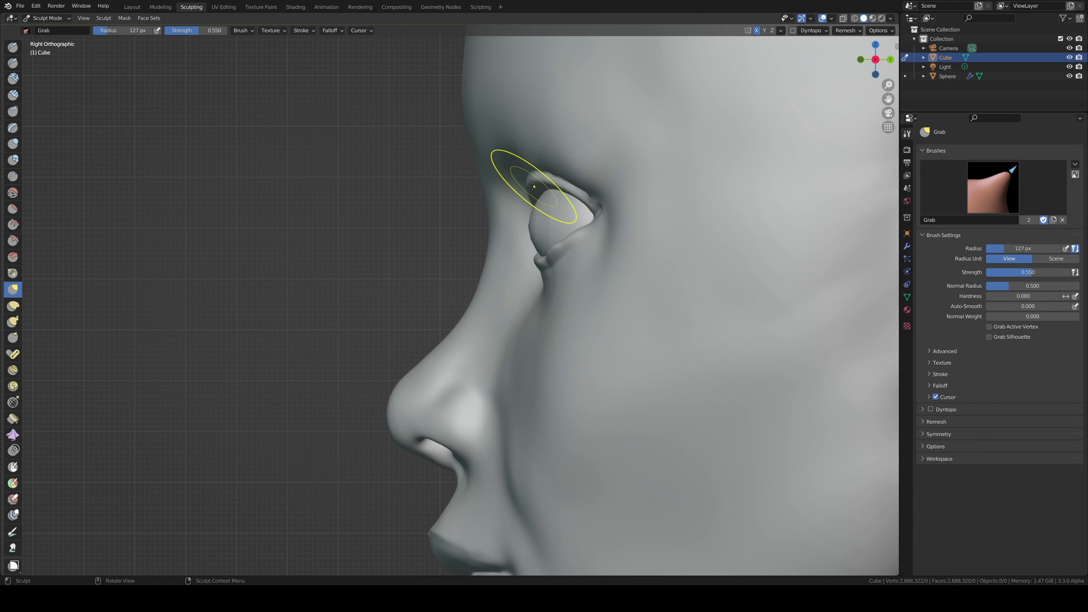
left_click(533, 197)
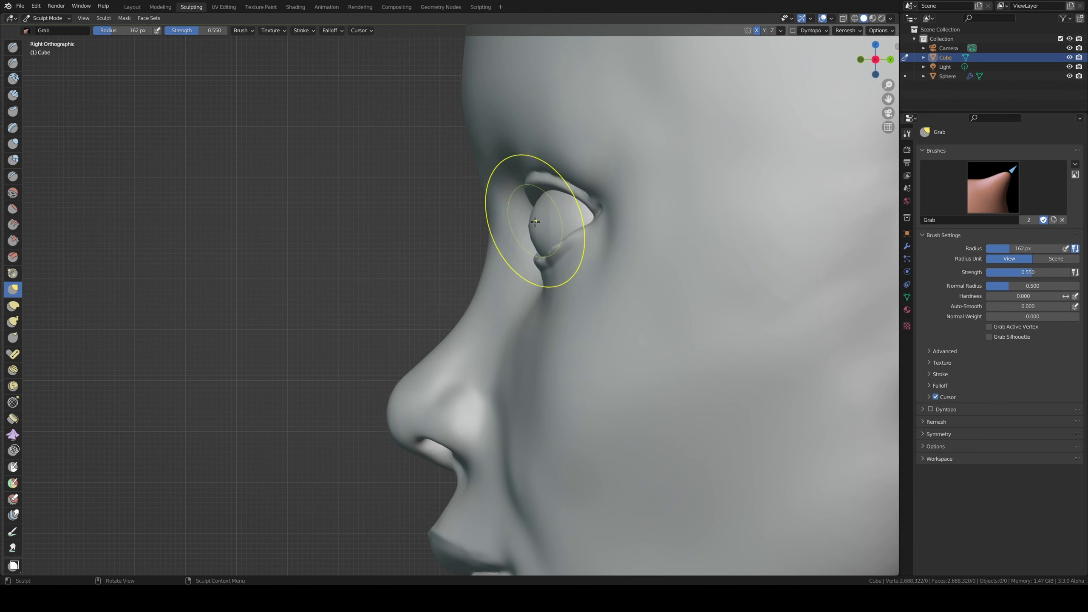
mouse_move(539, 270)
middle_mouse_down()
mouse_move(609, 246)
mouse_move(637, 160)
middle_mouse_up()
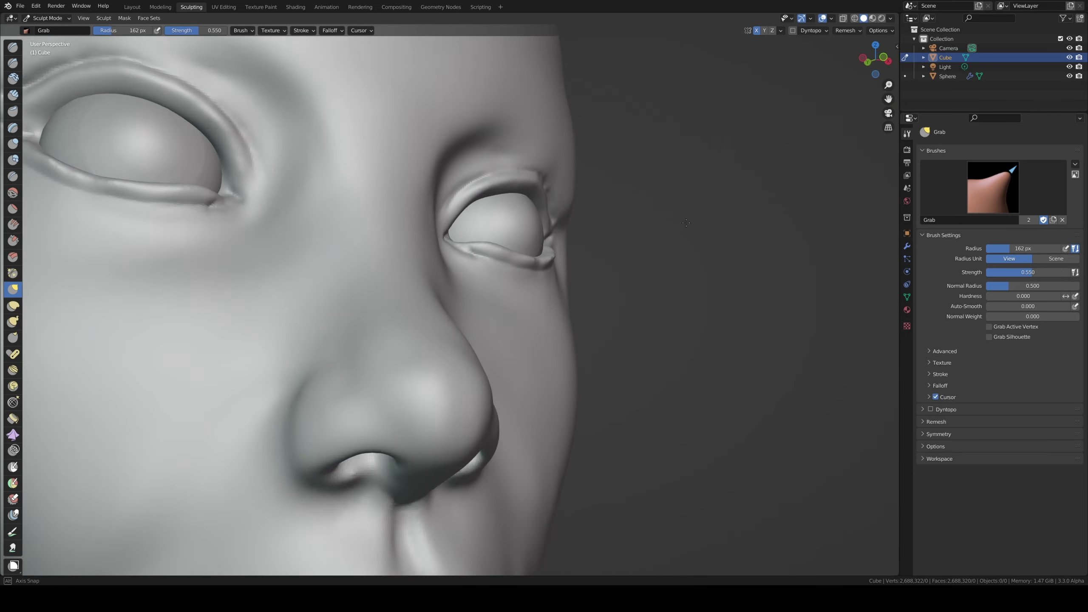
key("f")
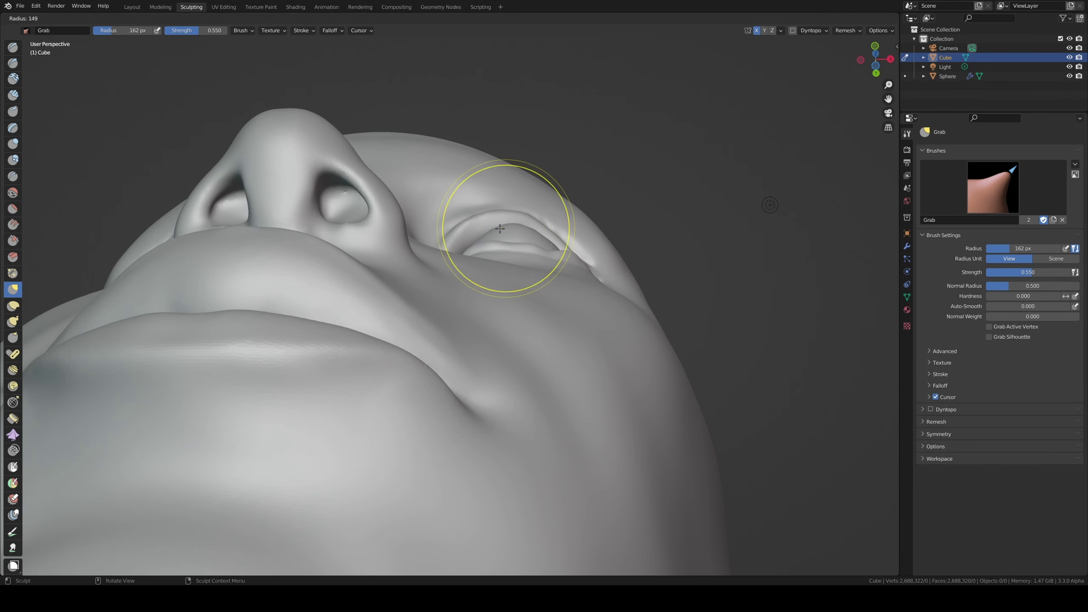
left_click(506, 223)
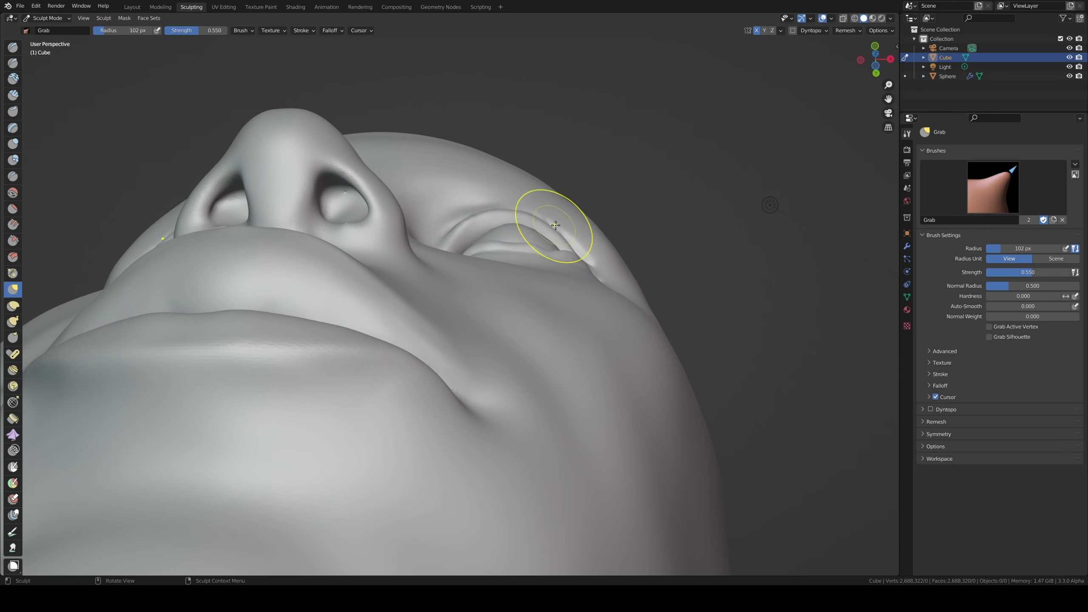
middle_click_drag(555, 224, 529, 364)
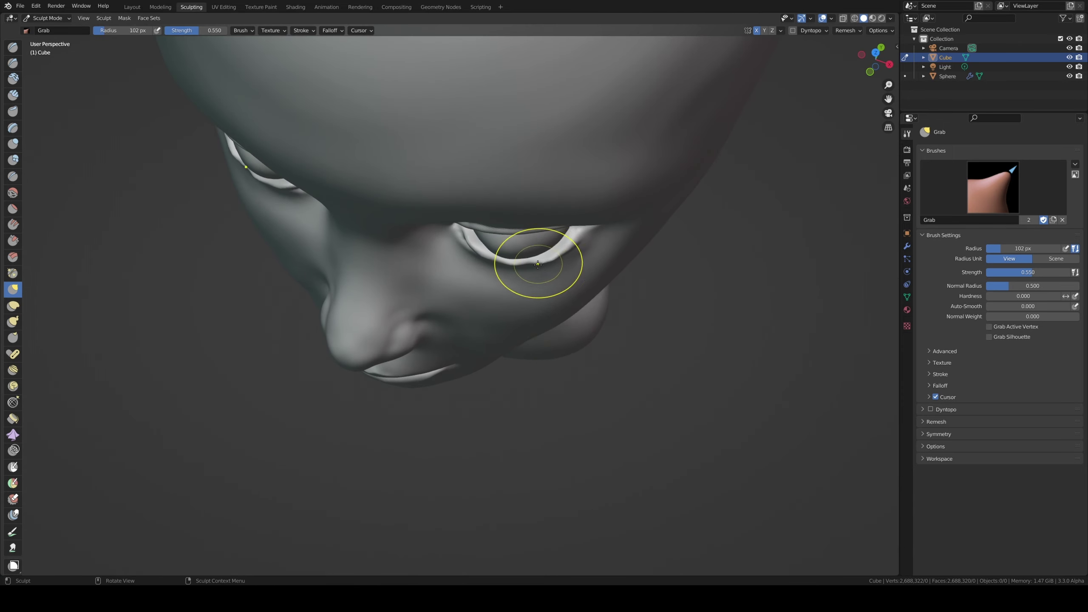
key("f")
left_click(527, 257)
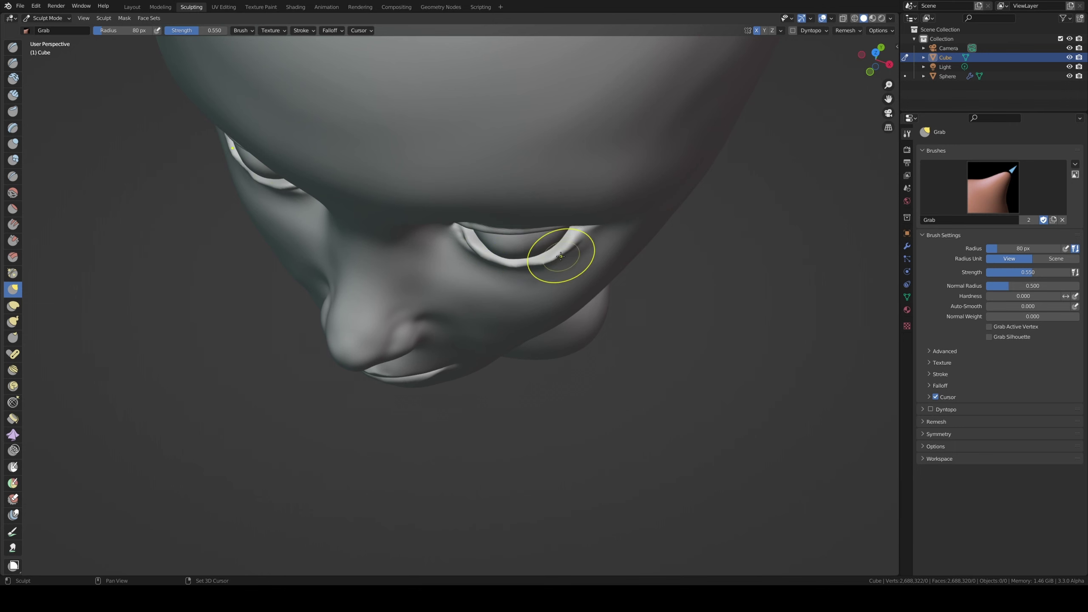
- Adjust the Smooth brush strength
left_click(12, 193)
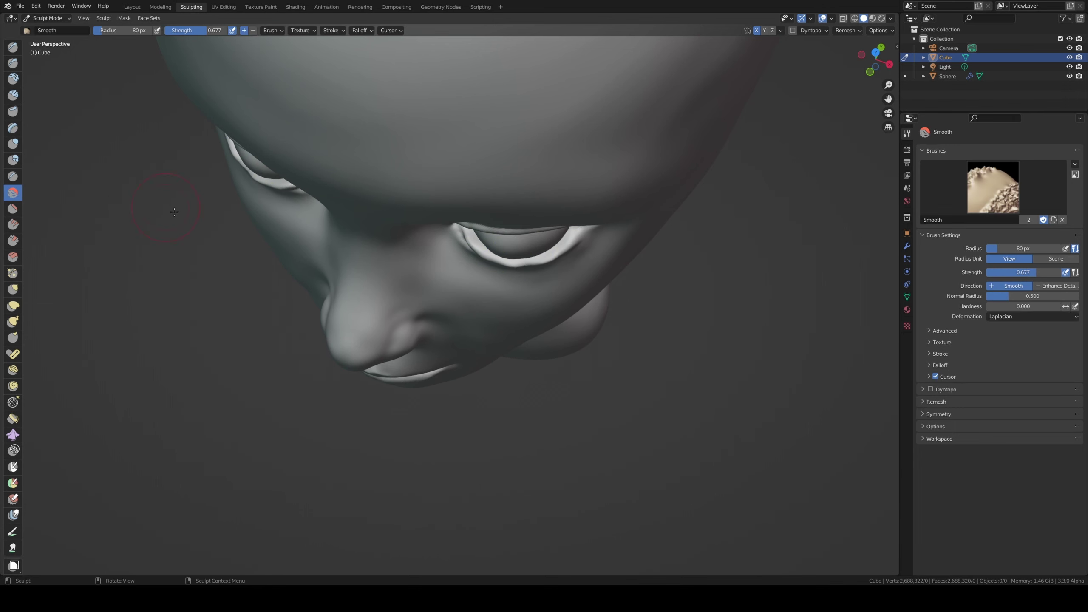
key("shift+f")
left_click(170, 223)
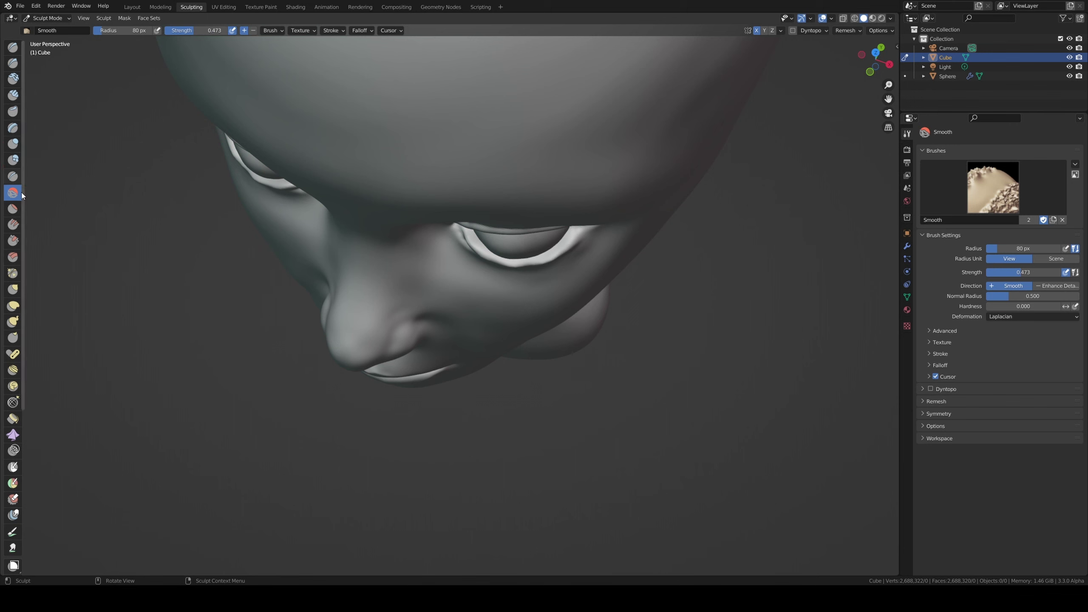
- Pull the inner eye corner into shape with the Grab brush at 54 px radius
left_click(13, 290)
key("f")
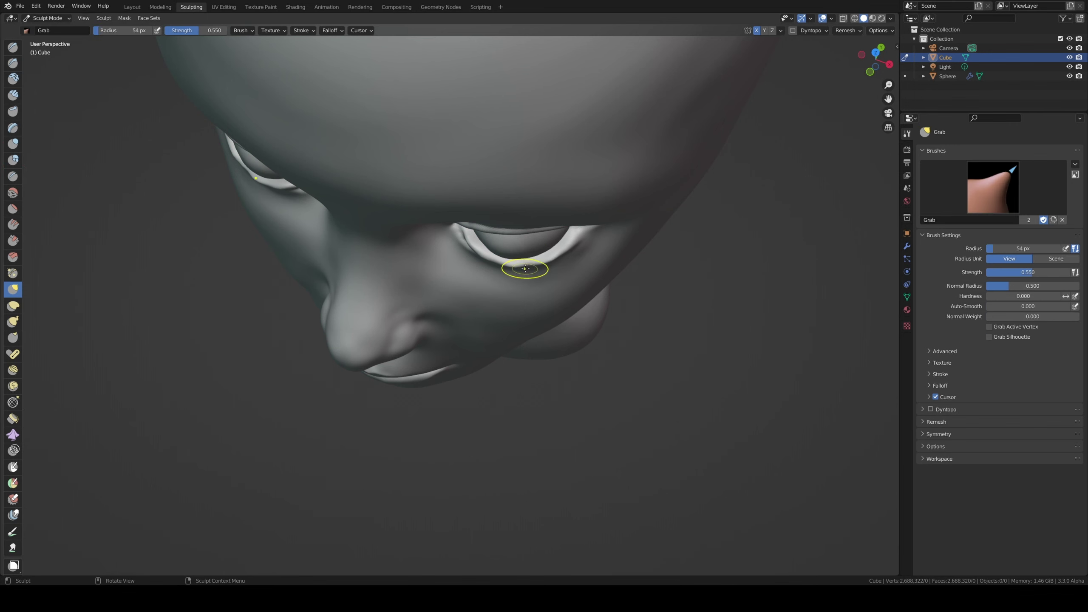
left_click(529, 263)
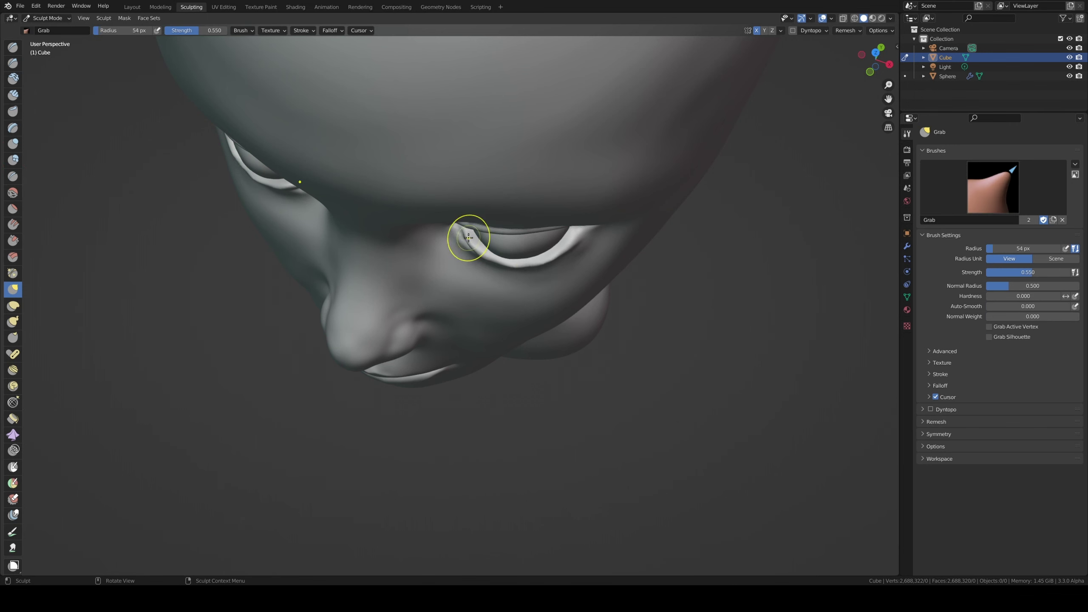
left_click_drag(469, 236, 467, 234)
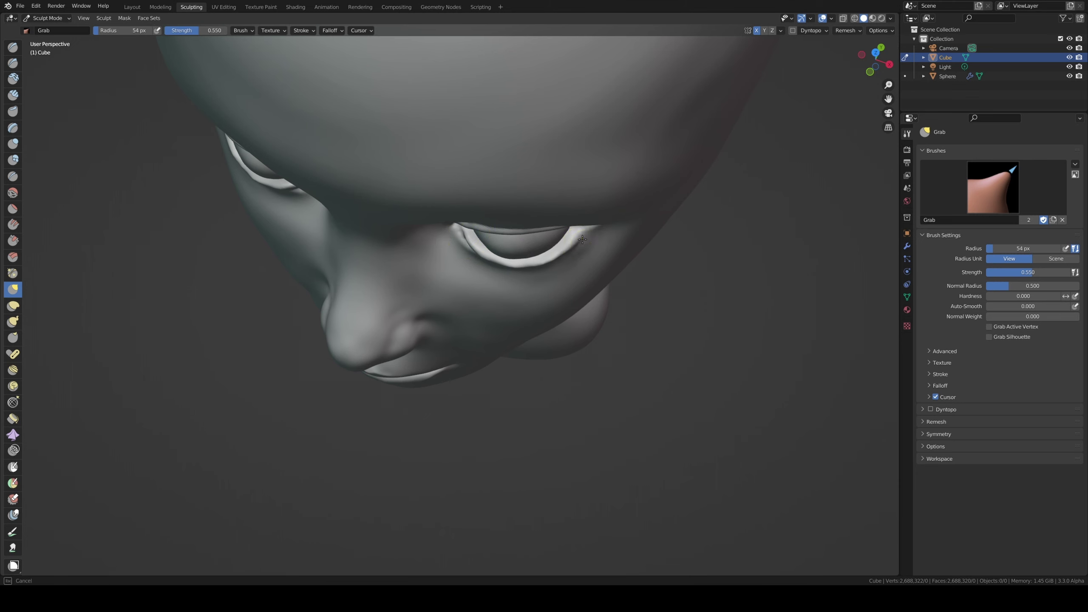
left_click_drag(583, 251, 580, 256)
middle_click_drag(539, 283, 547, 182)
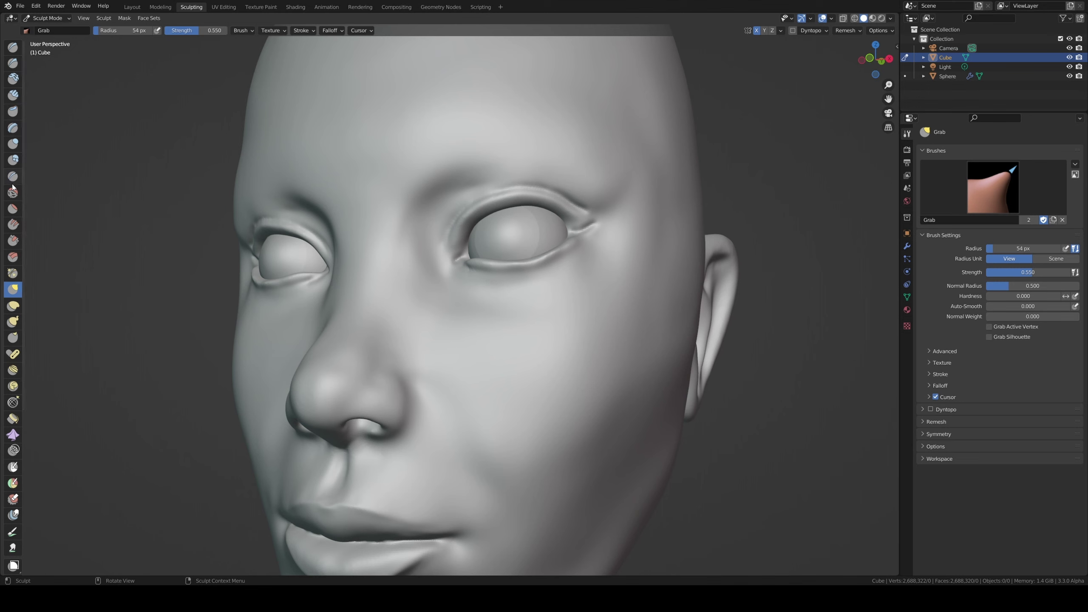
- With Multi-plane Scrape, sharpen the upper eyelid edge and the outer and inner eye corners
left_click(13, 258)
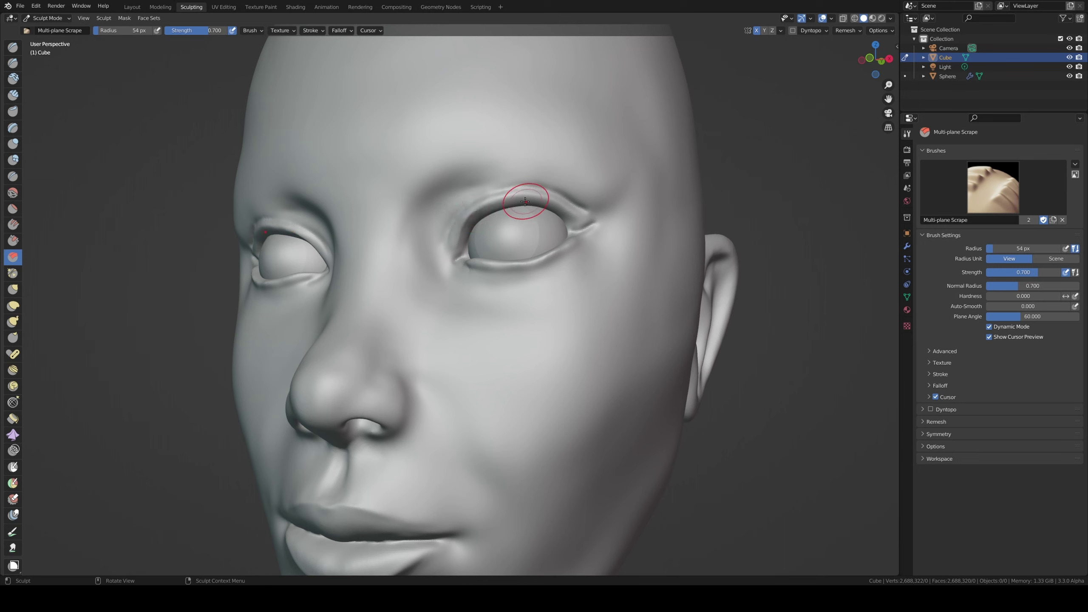
left_click_drag(485, 205, 497, 202)
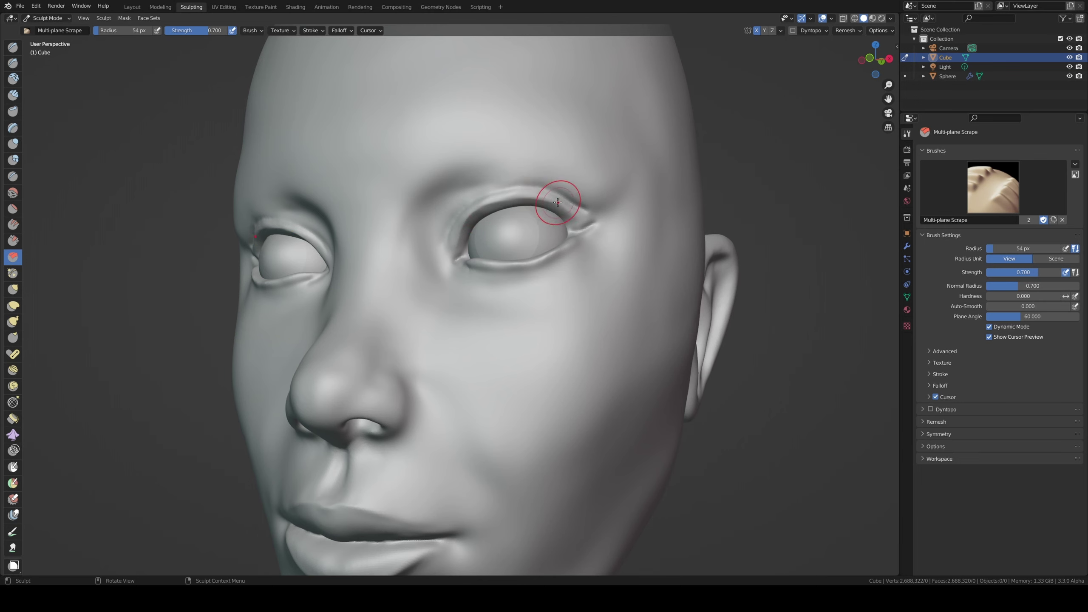
left_click_drag(567, 210, 574, 222)
mouse_move(463, 227)
middle_mouse_down()
mouse_move(493, 146)
mouse_move(508, 236)
middle_mouse_up()
mouse_move(455, 239)
left_mouse_down()
mouse_move(560, 229)
mouse_move(498, 249)
left_mouse_up()
- Orbit beneath the face, unhide hidden geometry, and return to the Grab brush
middle_click_drag(479, 233, 470, 236)
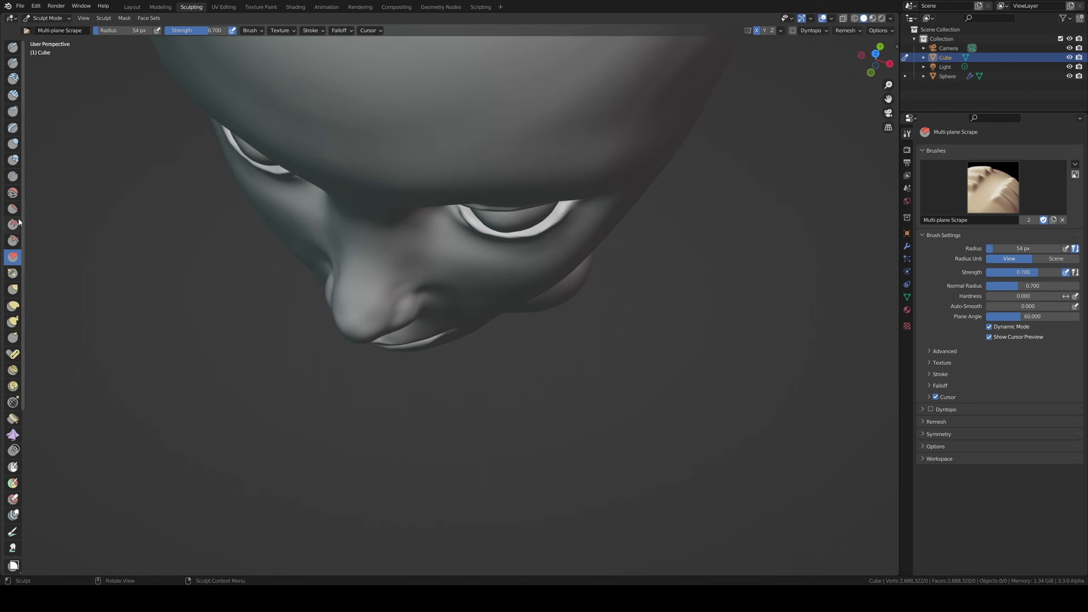
key("alt+h")
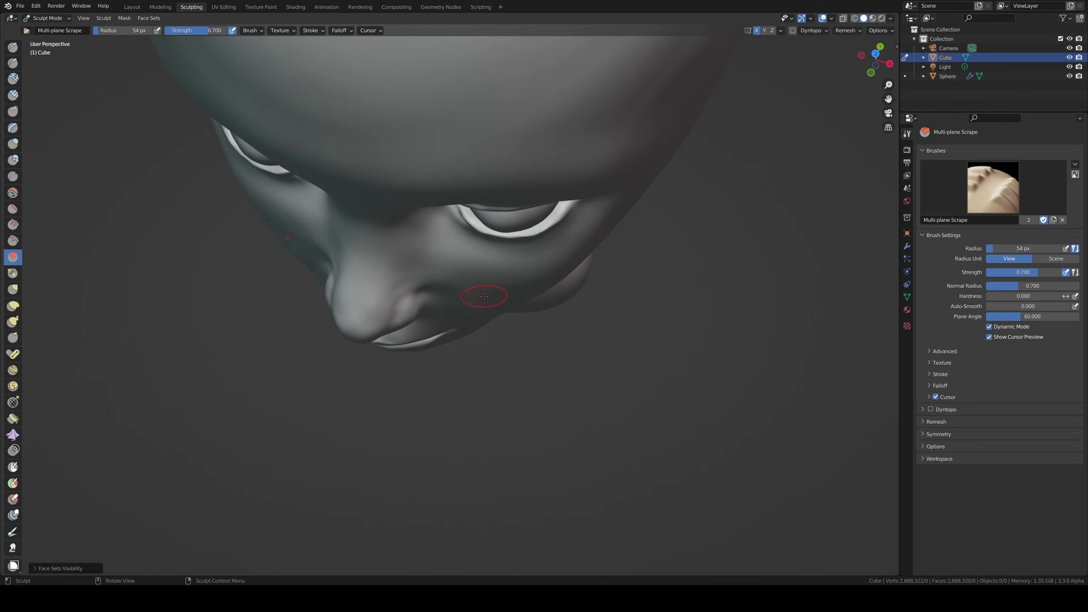
key("g")
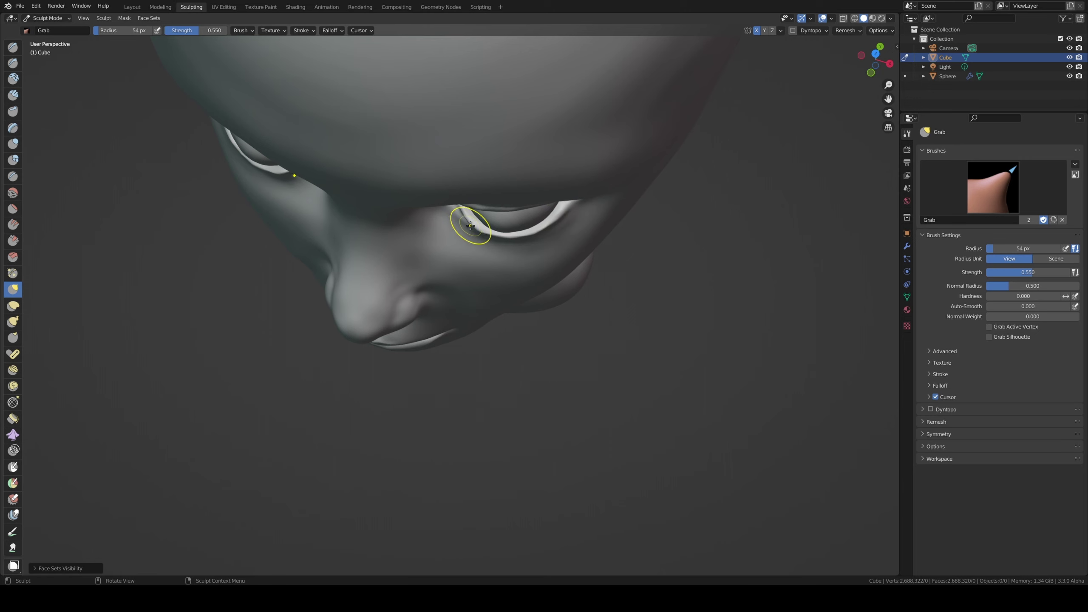
- Pull the inner upper-eyelid corner with Grab, then inspect the eyes from the right side and from below
left_click_drag(474, 227, 483, 232)
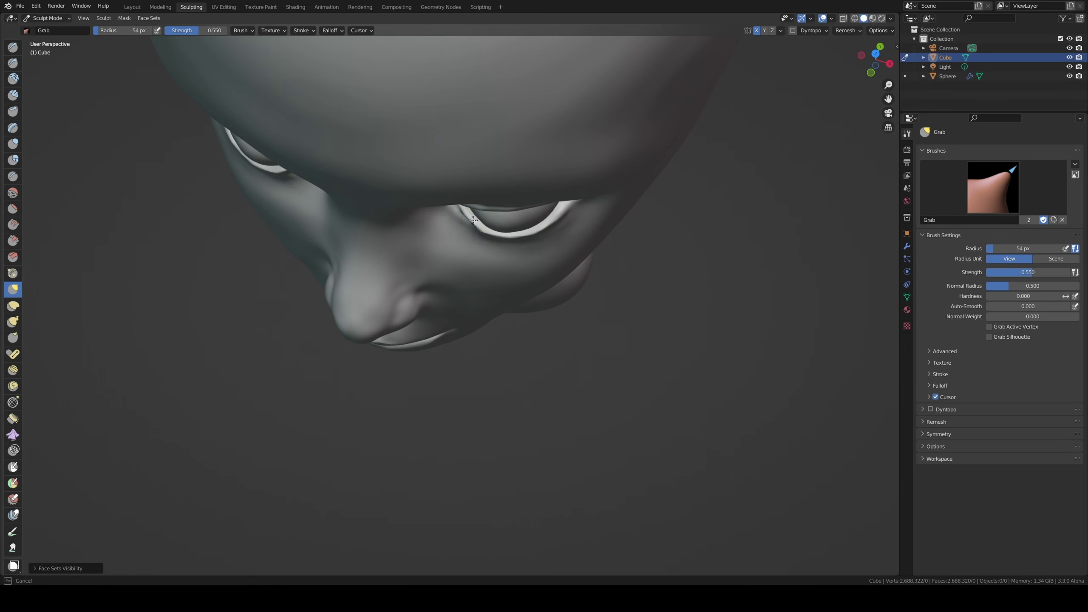
middle_click_drag(508, 235, 479, 147)
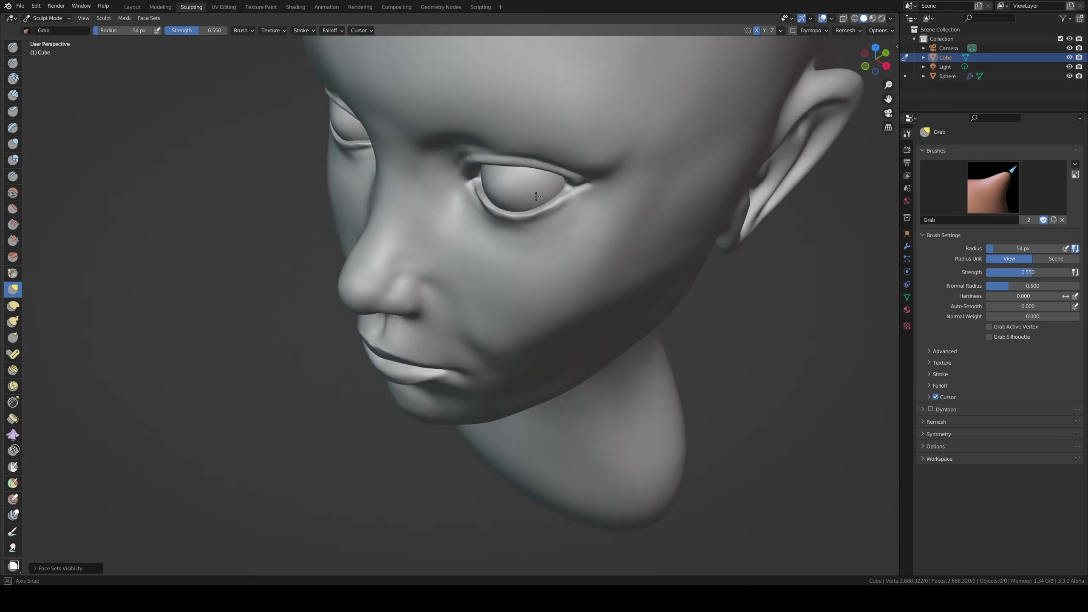
key("KP_3")
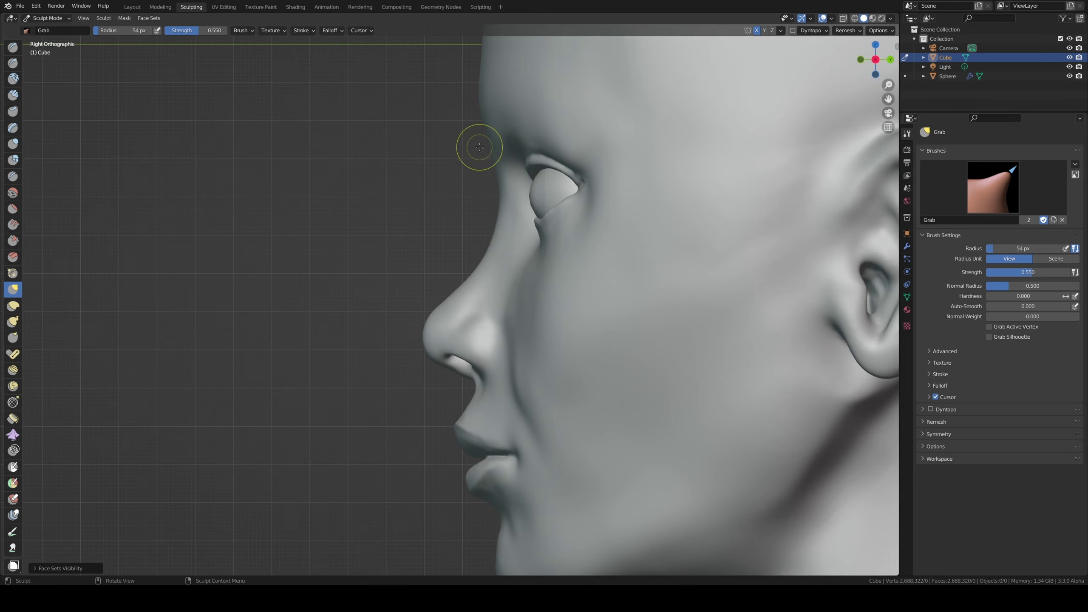
mouse_move(540, 226)
middle_mouse_down()
mouse_move(638, 140)
mouse_move(546, 231)
mouse_move(522, 235)
mouse_move(568, 190)
mouse_move(540, 182)
middle_mouse_up()
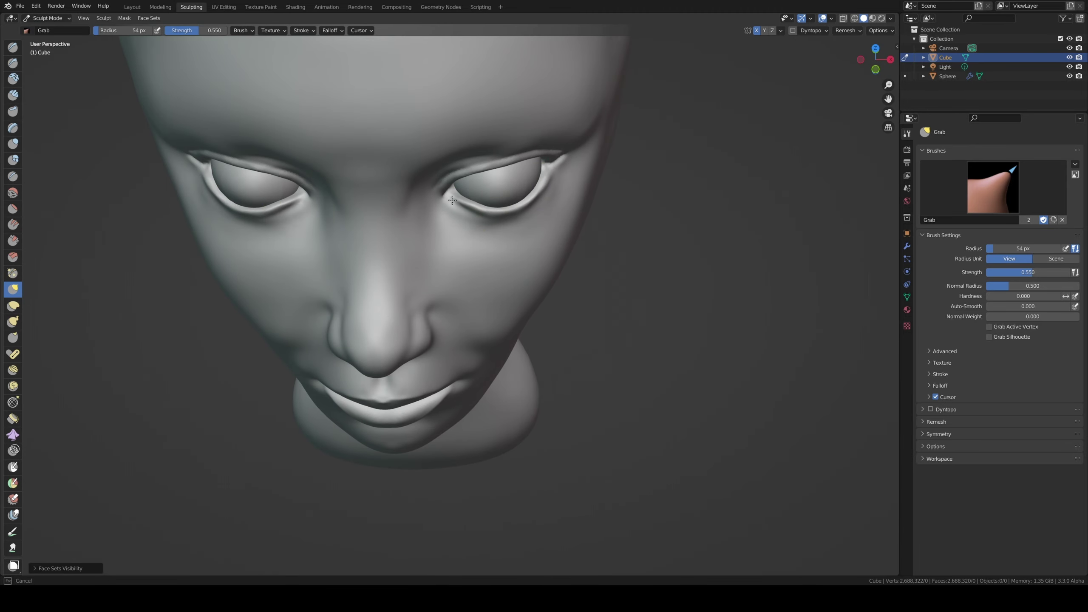
middle_click_drag(549, 186, 468, 211)
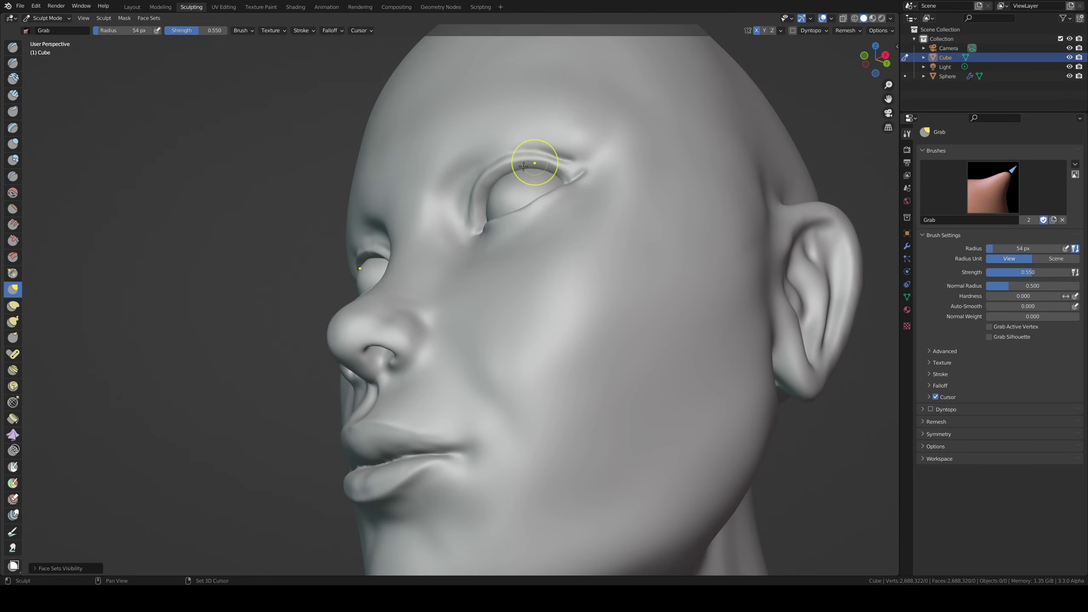
mouse_move(524, 166)
middle_mouse_down()
mouse_move(549, 206)
mouse_move(559, 189)
mouse_move(608, 184)
middle_mouse_up()
- Switch to the Draw Sharp brush at a 28 px radius
left_click(16, 64)
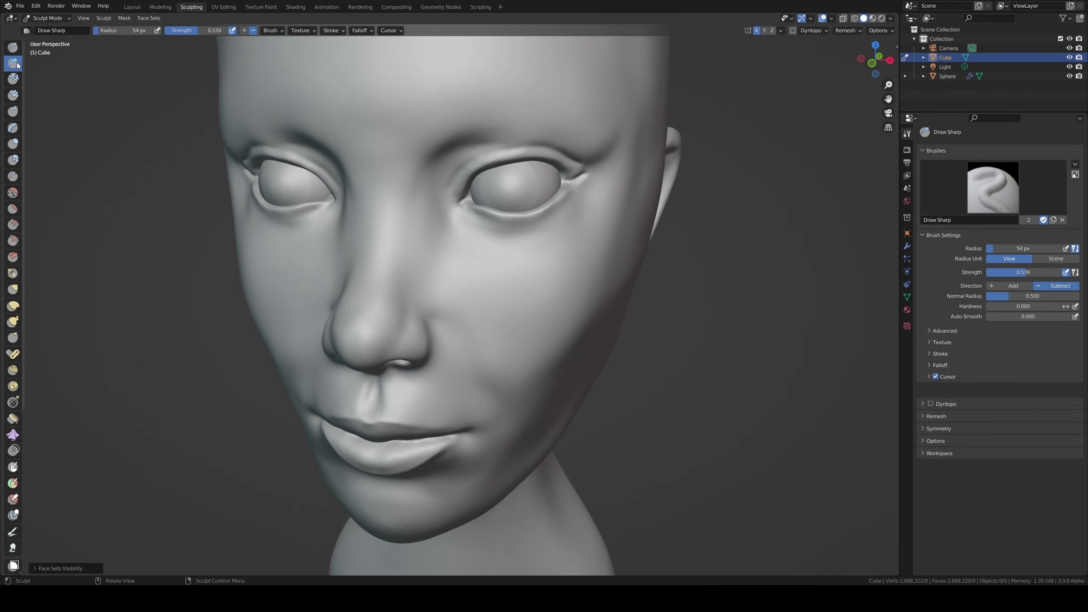
key("f")
left_click(539, 150)
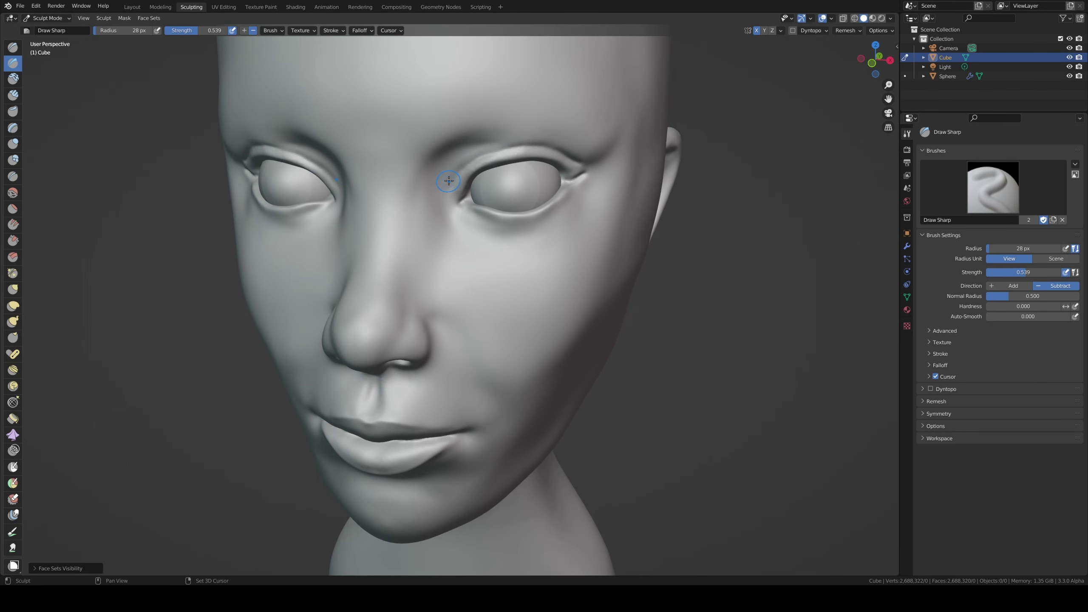
middle_click_drag(471, 153, 398, 159)
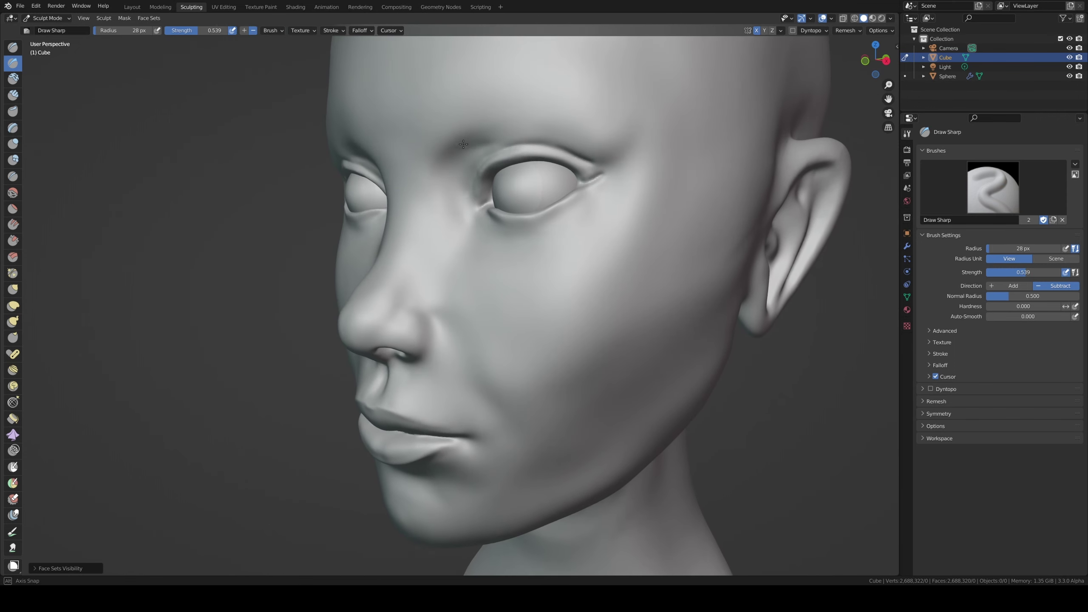
- Switch to Clay Strips at a 55 px radius and frame the brow from the front
left_click(13, 95)
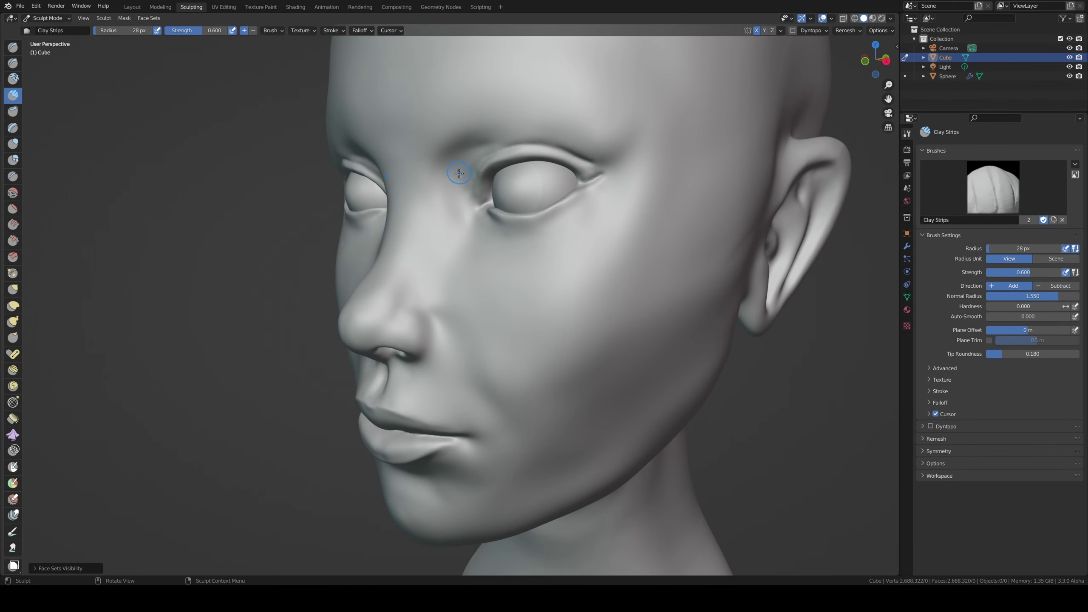
key("f")
left_click(483, 181)
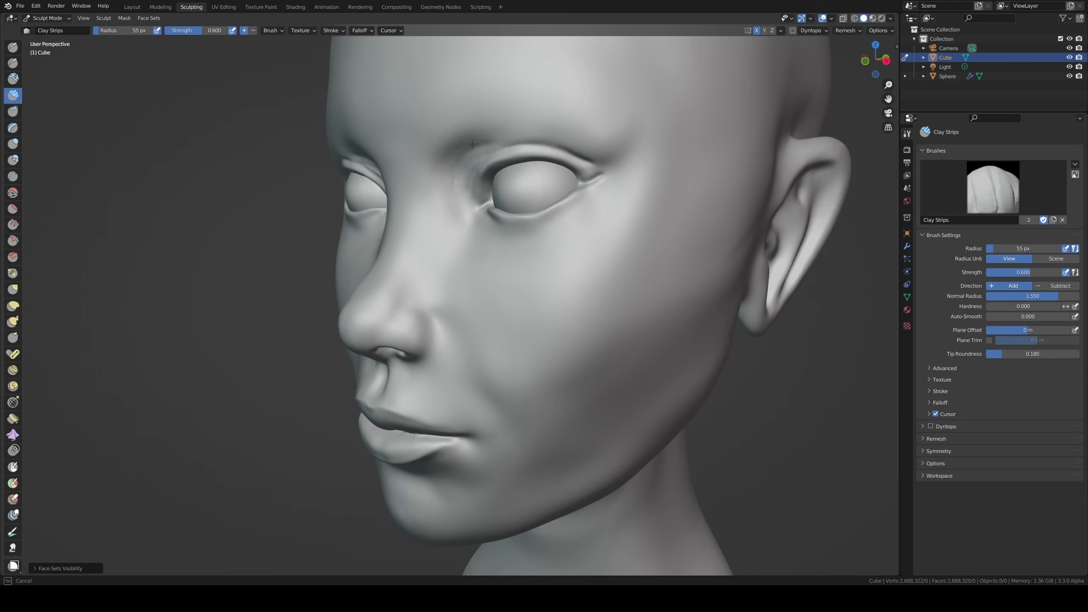
mouse_move(482, 145)
middle_mouse_down()
mouse_move(510, 146)
mouse_move(480, 159)
middle_mouse_up()
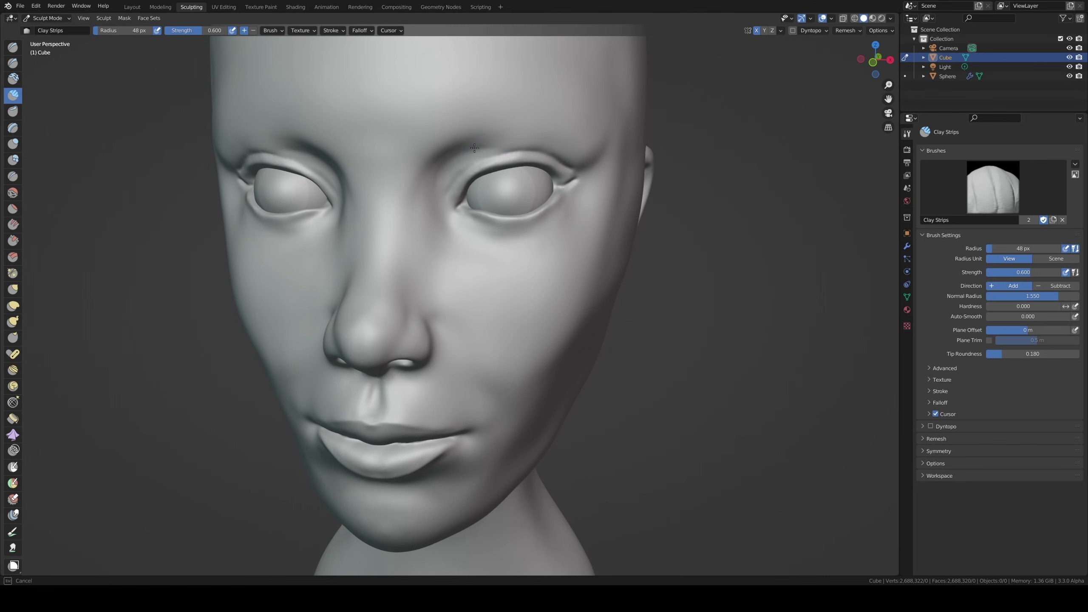
scroll(460, 147, "down", 5)
scroll(444, 185, "up", 3)
mouse_move(444, 185)
middle_mouse_down()
mouse_move(457, 197)
mouse_move(376, 287)
mouse_move(395, 281)
middle_mouse_up()
scroll(470, 185, "down", 2)
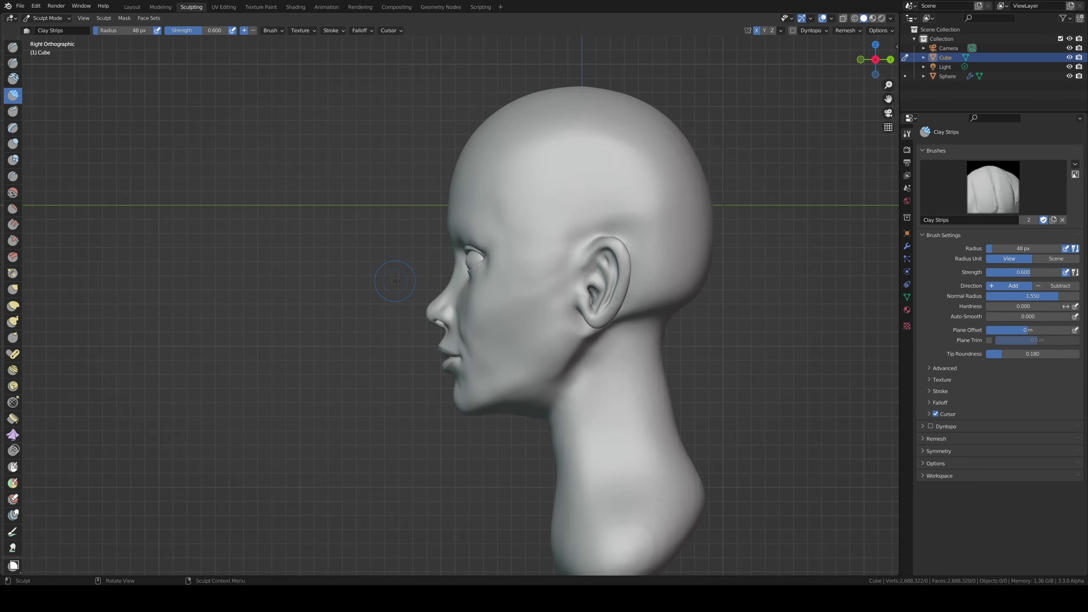
- Smooth the cheek crease with Smooth at 0.677 strength and 110 px, then shrink it to 64 px
left_click(12, 193)
key("shift+f")
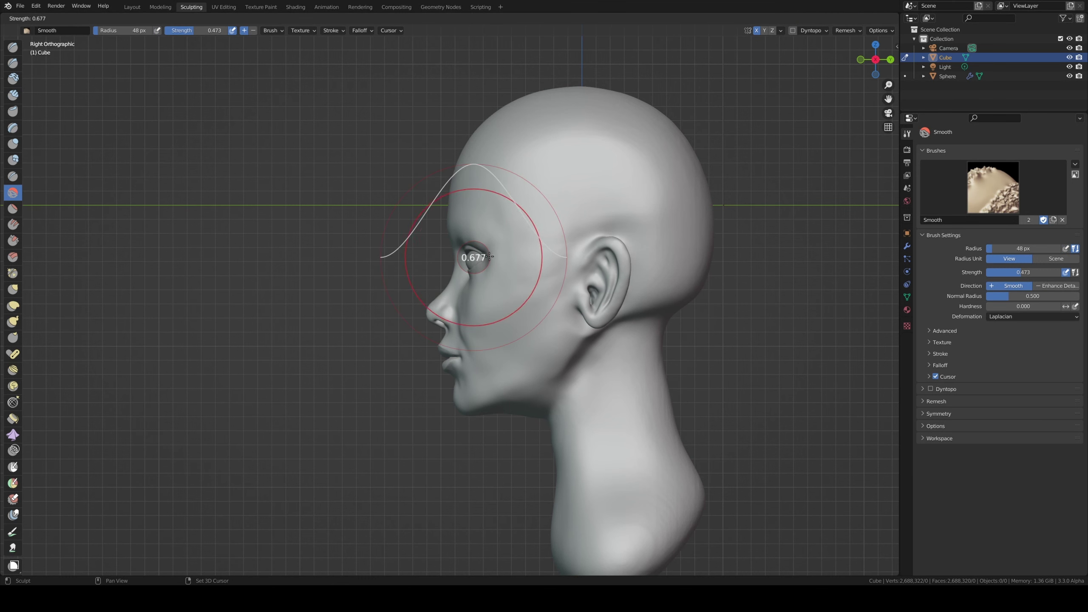
left_click(489, 256)
key("f")
left_click(538, 291)
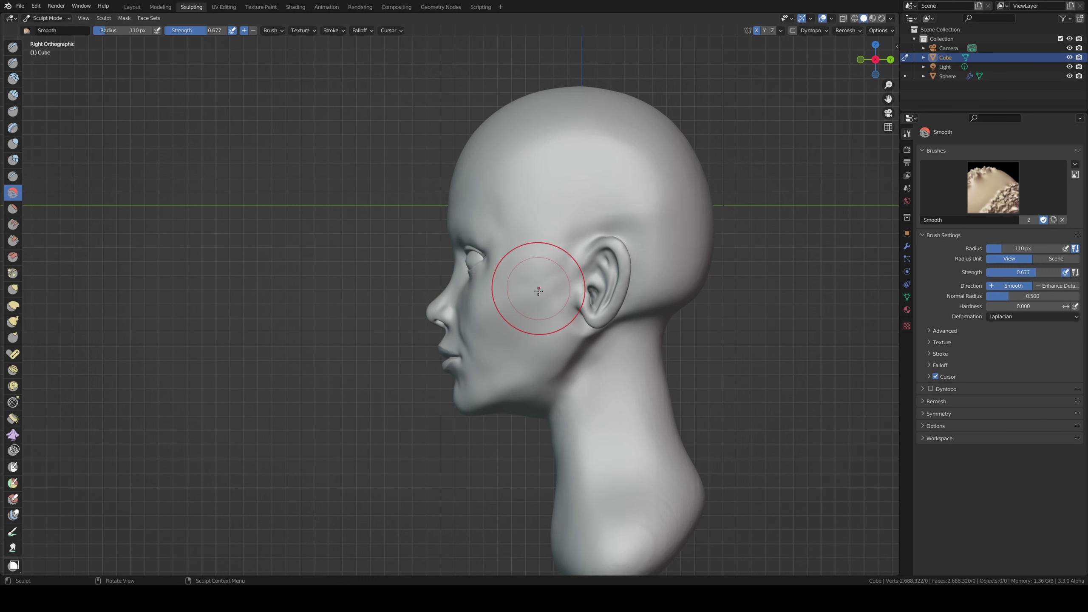
left_click_drag(539, 291, 493, 341)
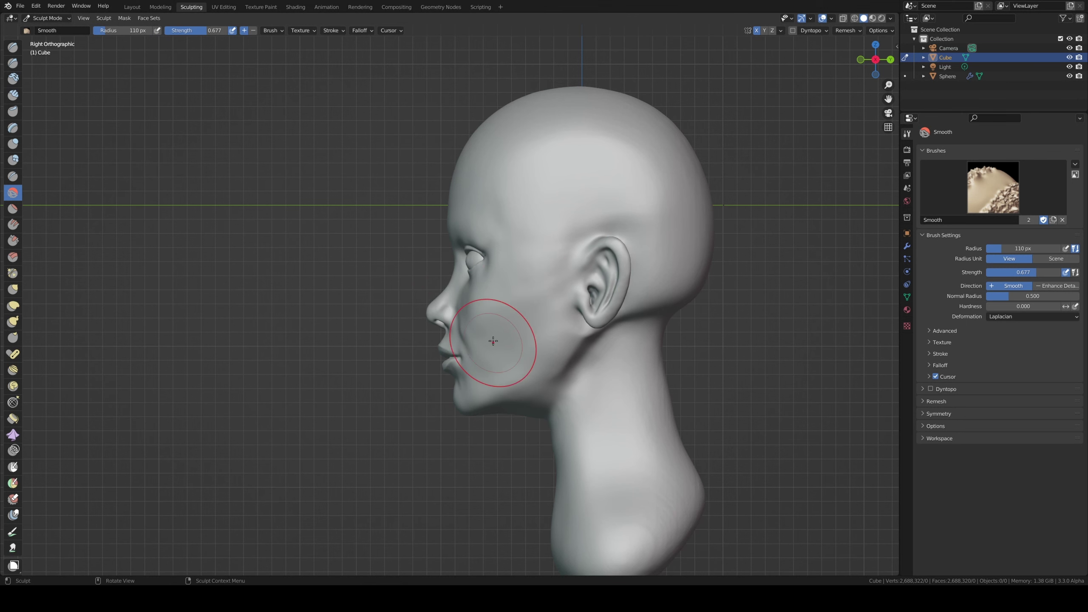
key("f")
left_click(478, 328)
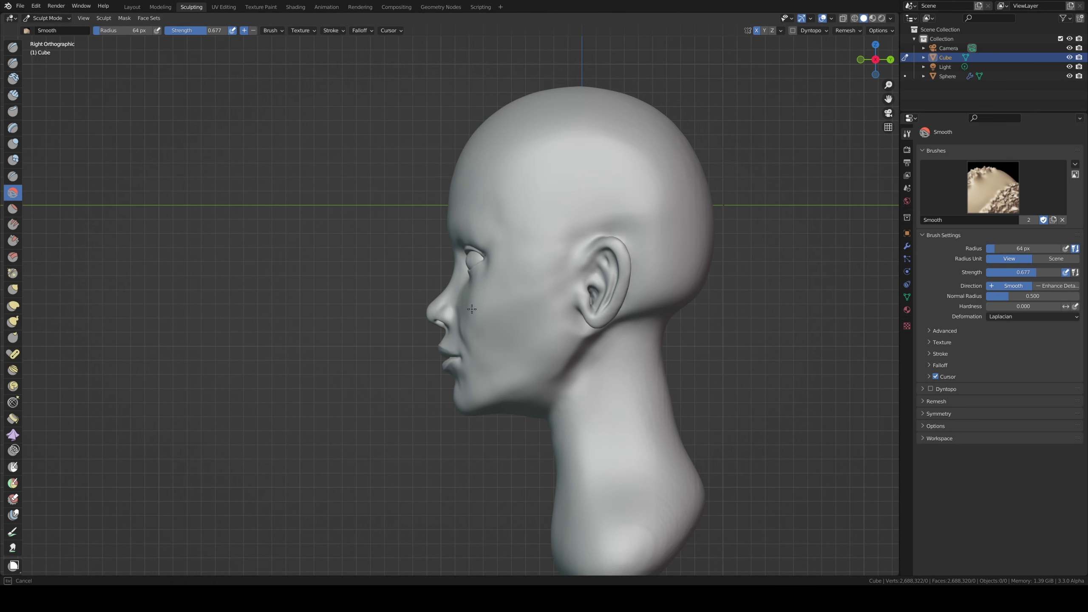
middle_click_drag(463, 333, 530, 304)
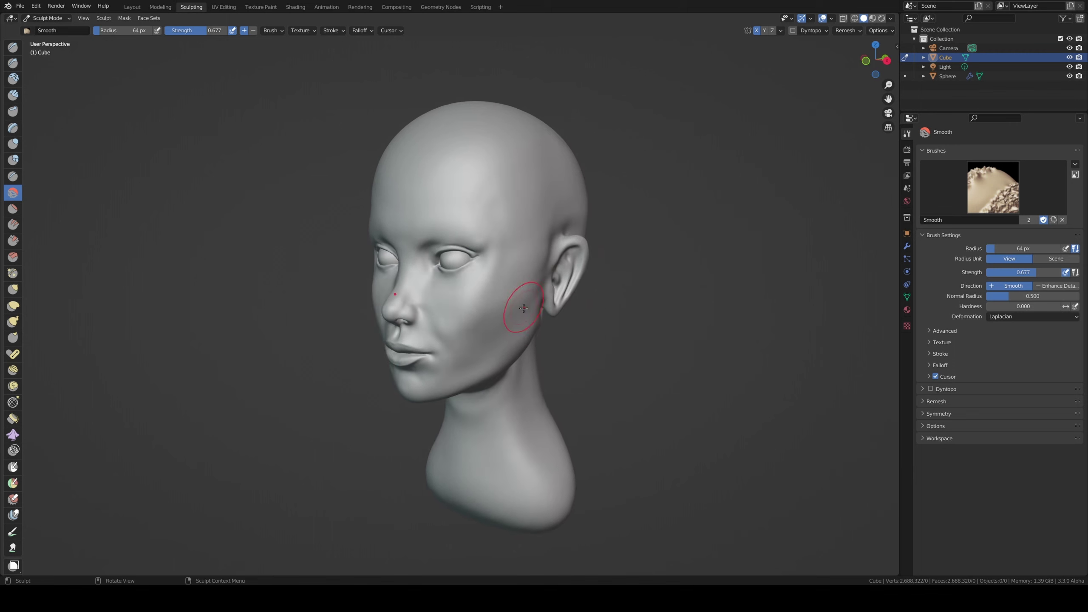
mouse_move(442, 311)
middle_mouse_down()
mouse_move(513, 277)
mouse_move(454, 295)
middle_mouse_up()
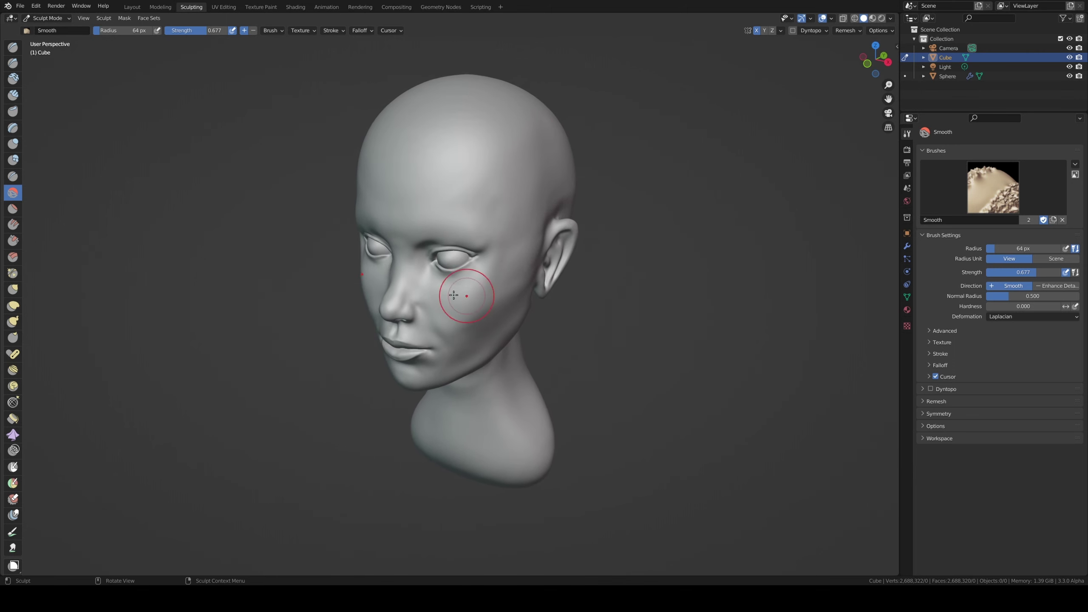
- Shape the cheek and jaw with the Grab brush at an 86 px radius
left_click(13, 290)
scroll(274, 279, "up", 2)
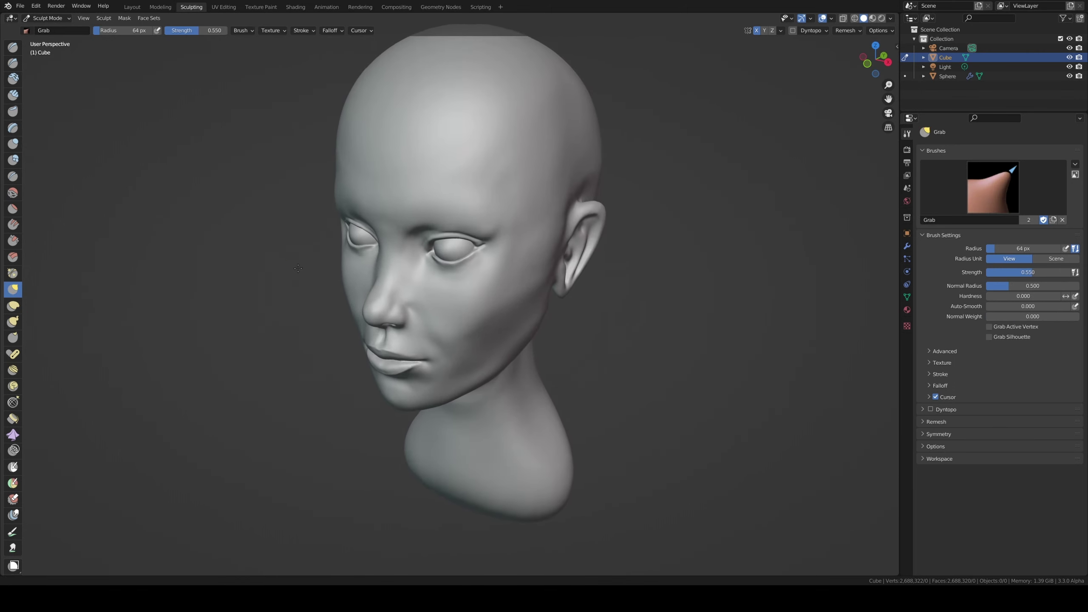
mouse_move(274, 279)
middle_mouse_down()
mouse_move(324, 282)
mouse_move(317, 292)
mouse_move(457, 260)
mouse_move(319, 313)
mouse_move(312, 299)
mouse_move(336, 286)
middle_mouse_up()
key("f")
left_click(335, 297)
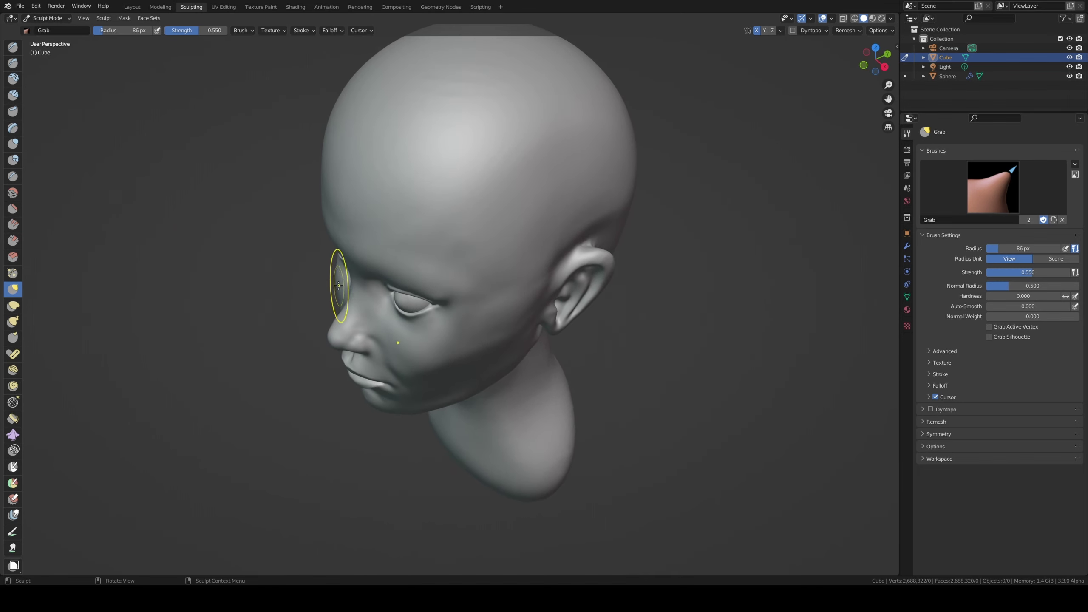
middle_click_drag(336, 284, 335, 278)
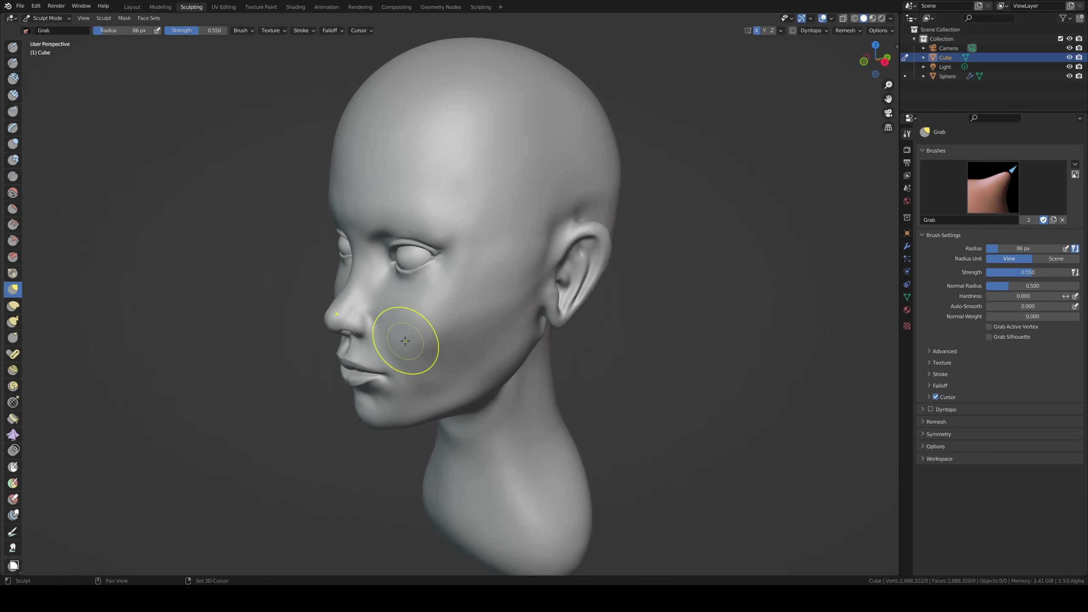
mouse_move(405, 341)
middle_mouse_down()
mouse_move(472, 306)
mouse_move(386, 283)
middle_mouse_up()
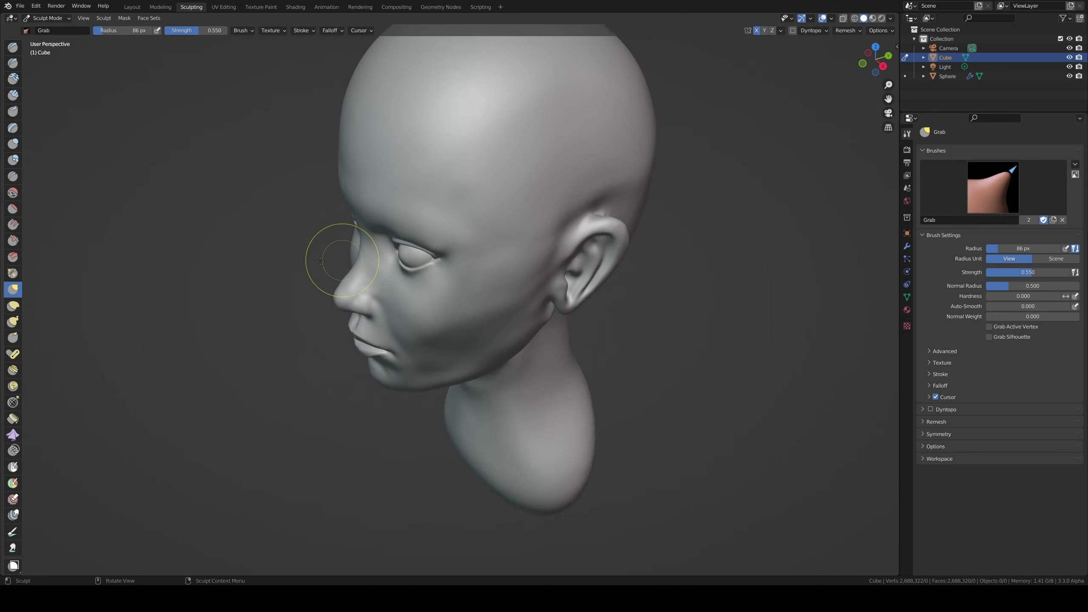
- Select Inflate/Deflate, review the head from side and below, and set strength to 0.567
left_click(13, 145)
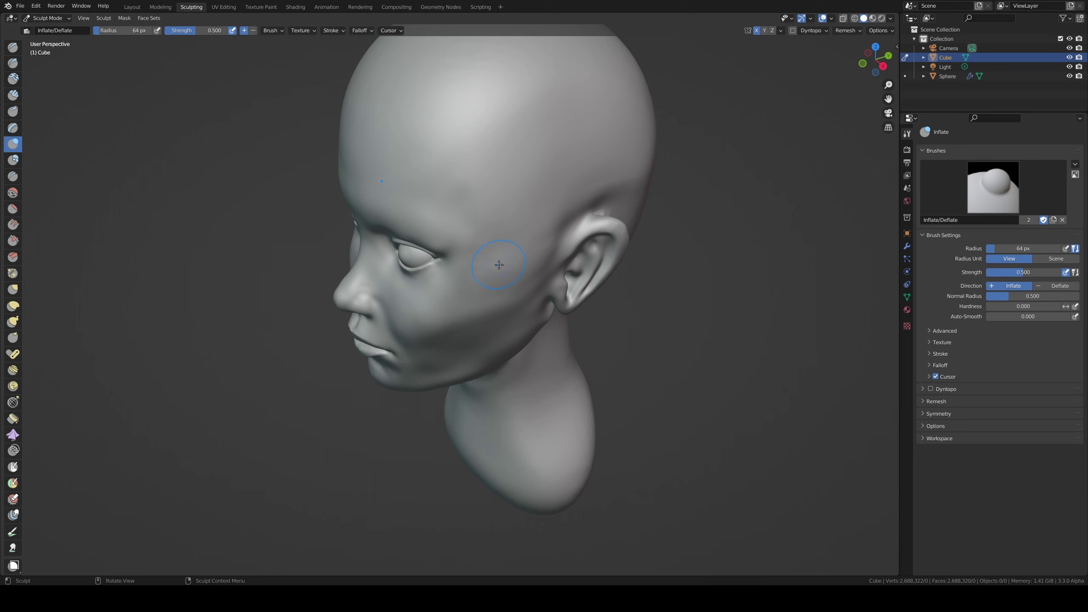
middle_click_drag(470, 281, 446, 279)
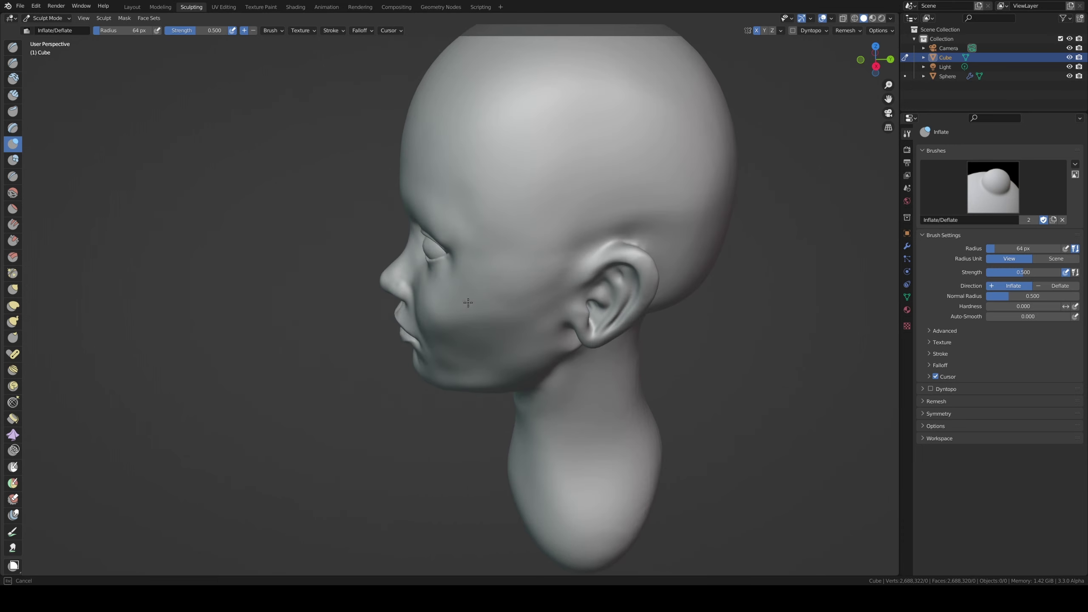
middle_click_drag(418, 300, 445, 346)
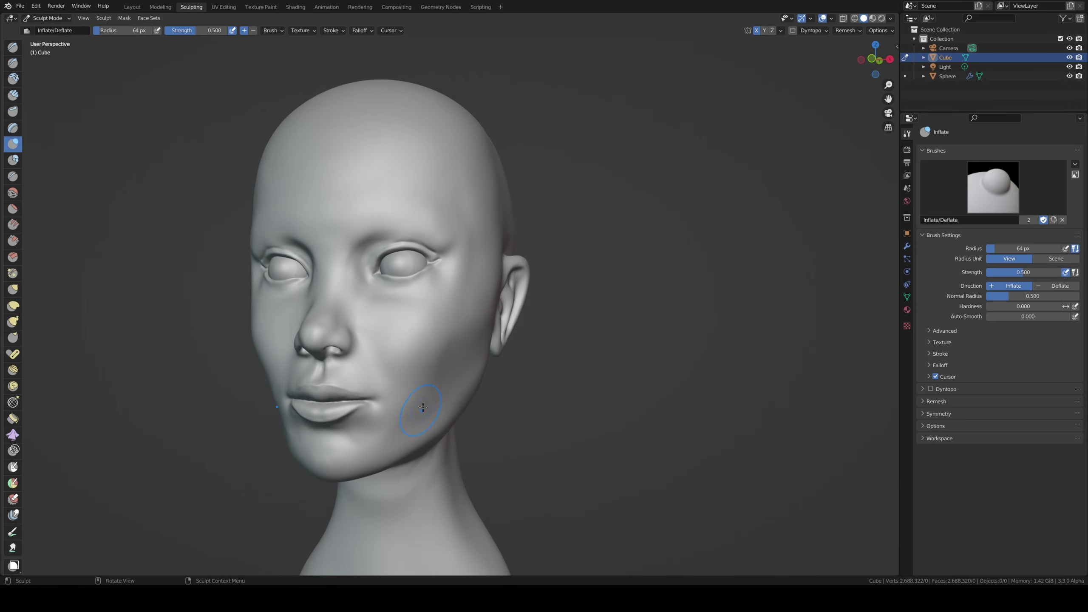
mouse_move(423, 407)
middle_mouse_down()
mouse_move(393, 401)
mouse_move(417, 429)
middle_mouse_up()
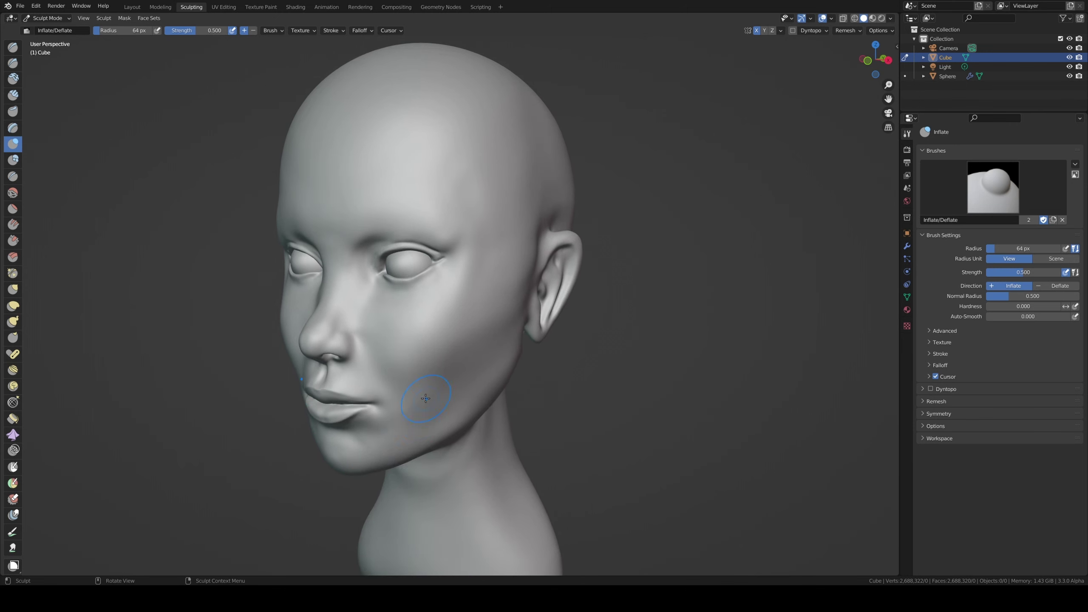
middle_click_drag(426, 398, 358, 457)
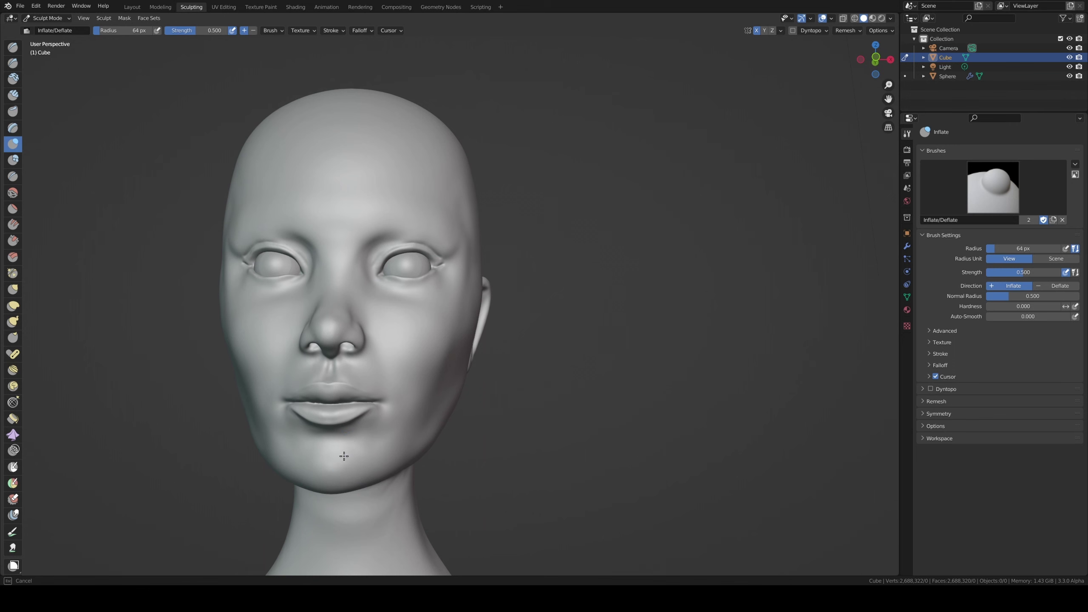
middle_click_drag(389, 440, 296, 394)
scroll(405, 241, "down", 4)
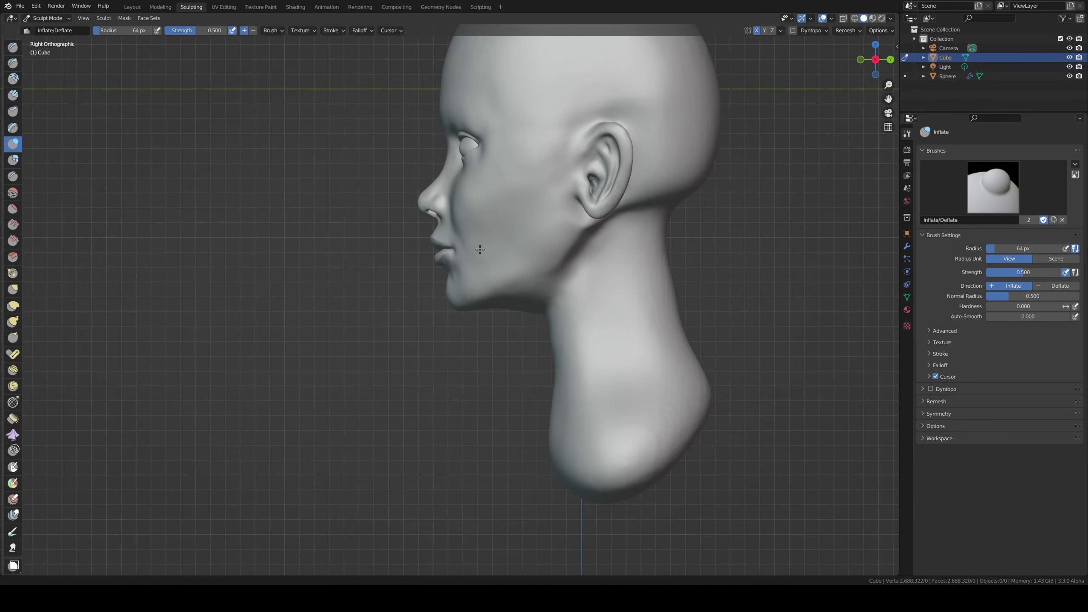
middle_click_drag(522, 300, 461, 363, "shift")
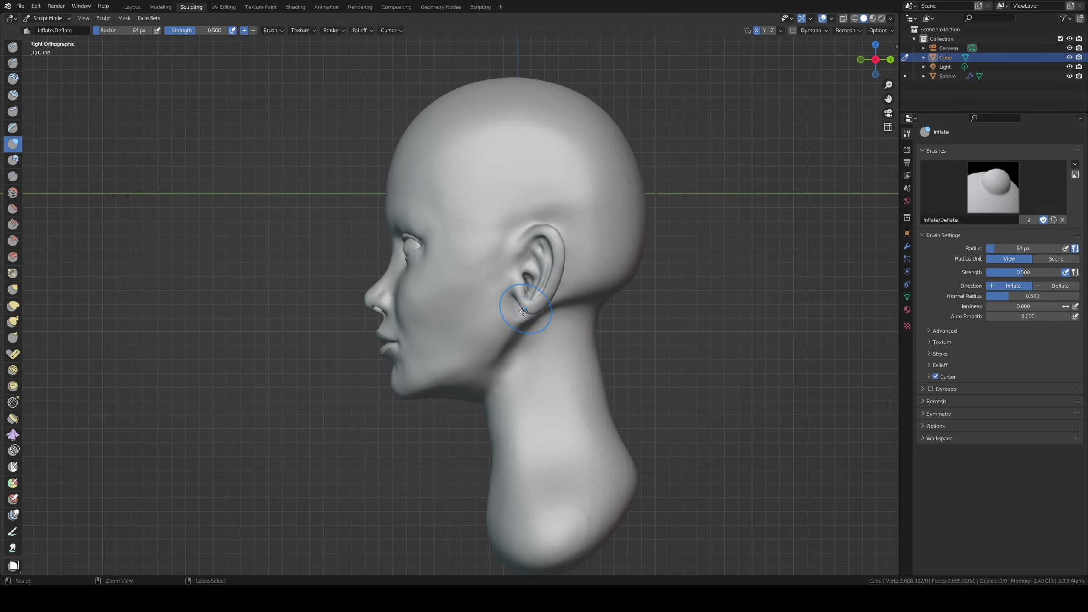
key("shift+f")
left_click(494, 399)
- Smooth the front of the neck with a 218 px Smooth brush, then reduce it to 164 px
left_click(13, 193)
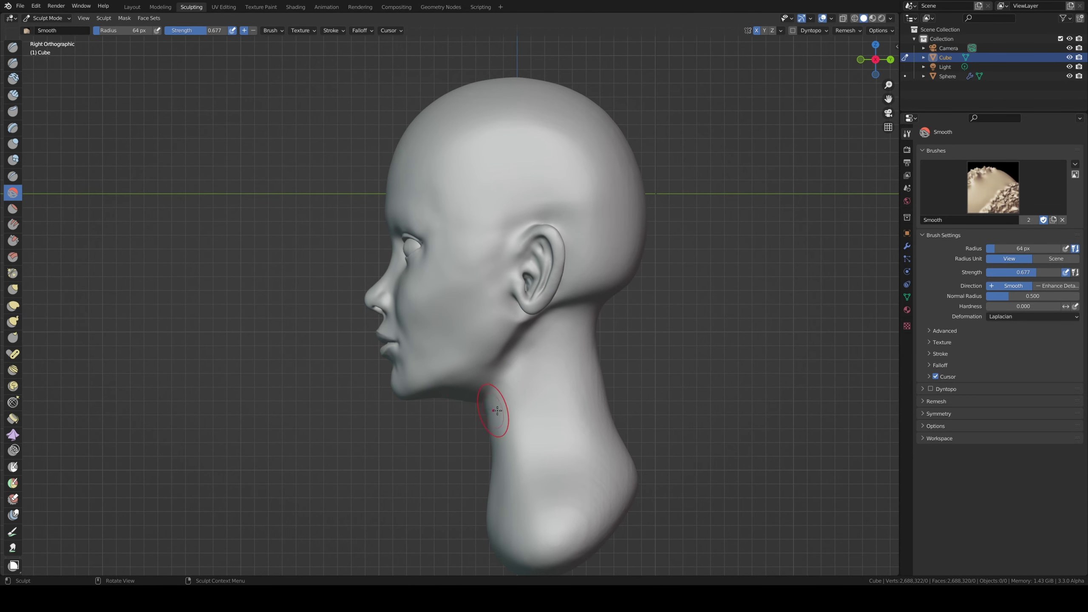
key("f")
left_click(566, 395)
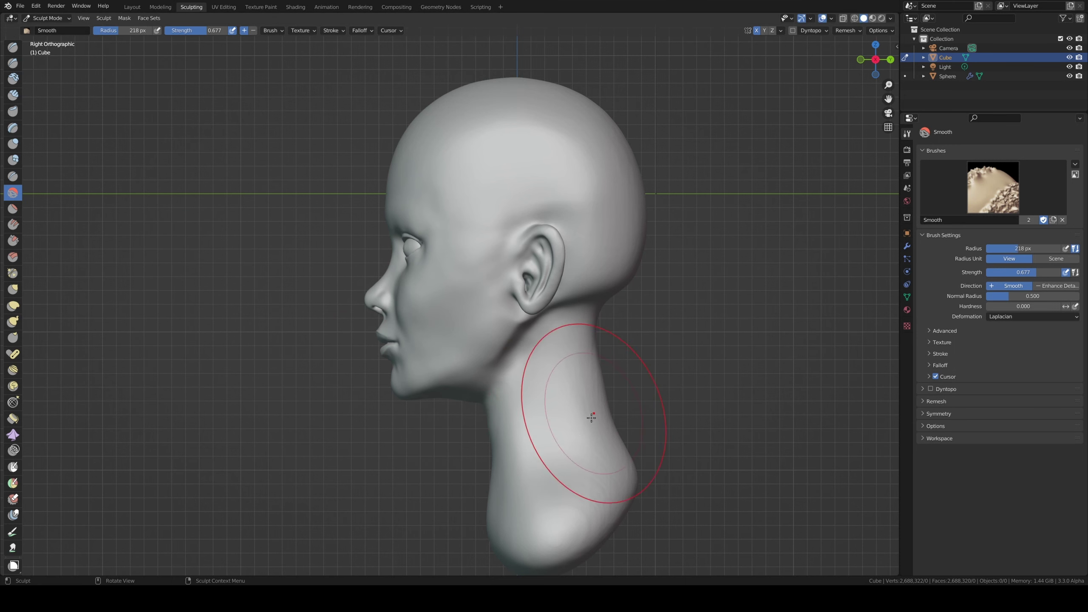
left_click_drag(591, 417, 555, 523)
left_click_drag(624, 463, 578, 481)
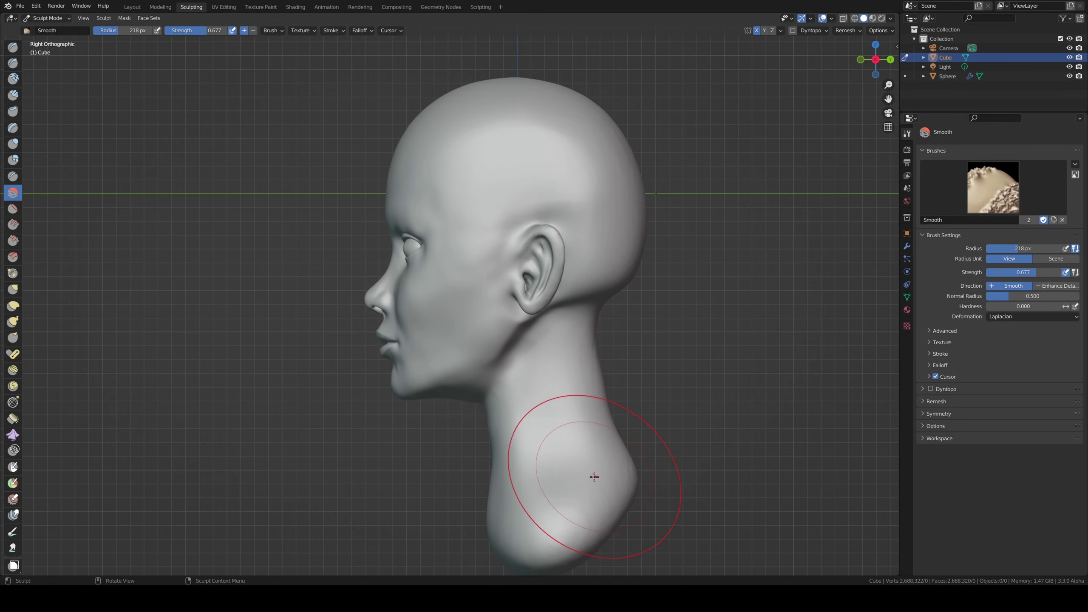
key("bracketleft")
key("bracketleft")
key("bracketleft")
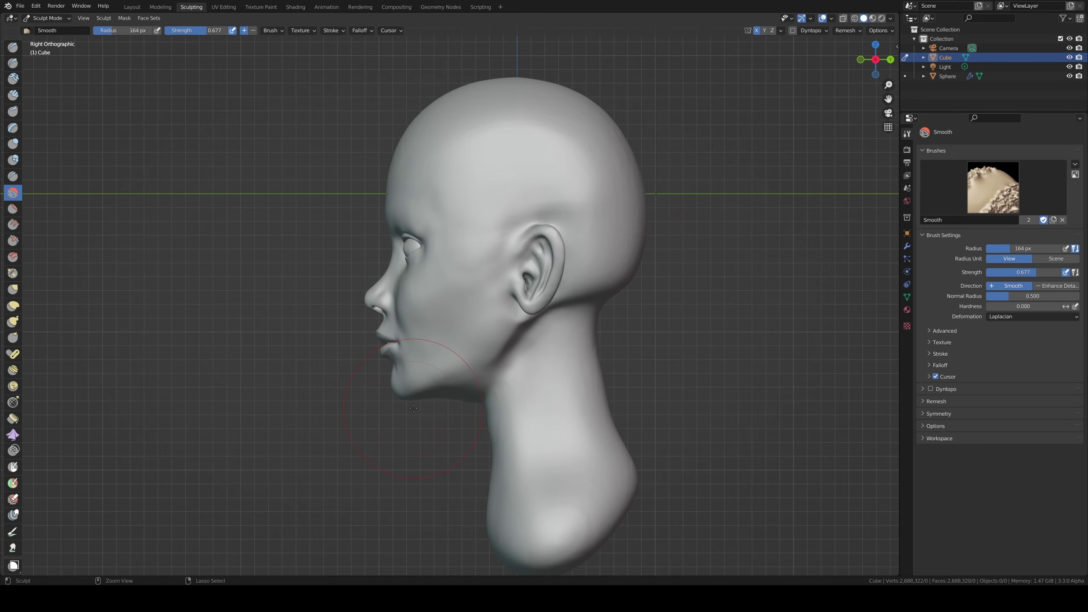
- Smooth the forehead with the brush shrunk to 83 px
middle_click_drag(413, 408, 404, 377, "ctrl")
middle_click_drag(376, 413, 421, 361)
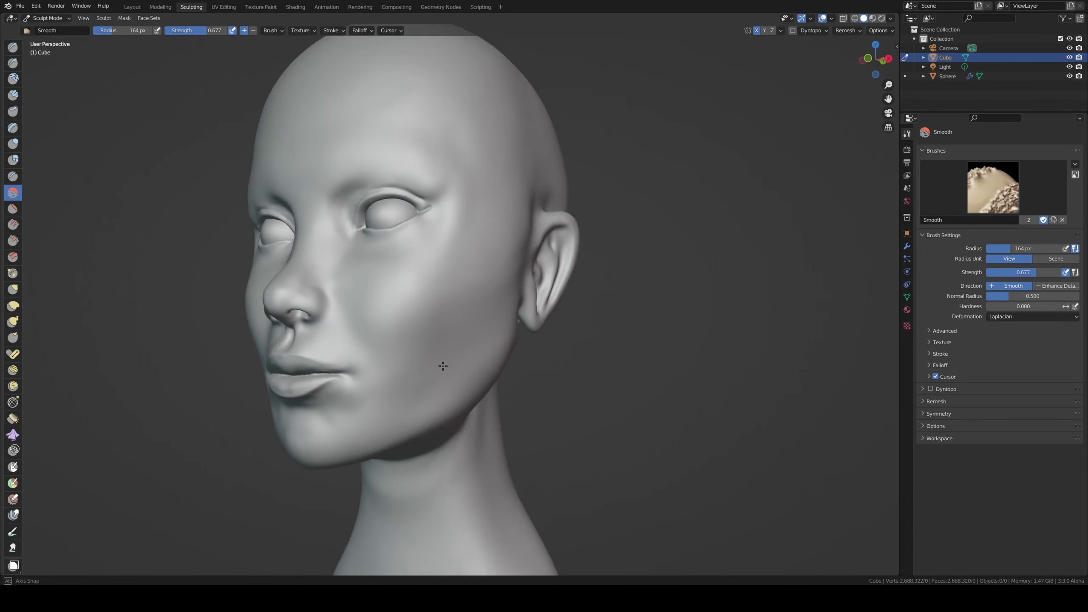
key("f")
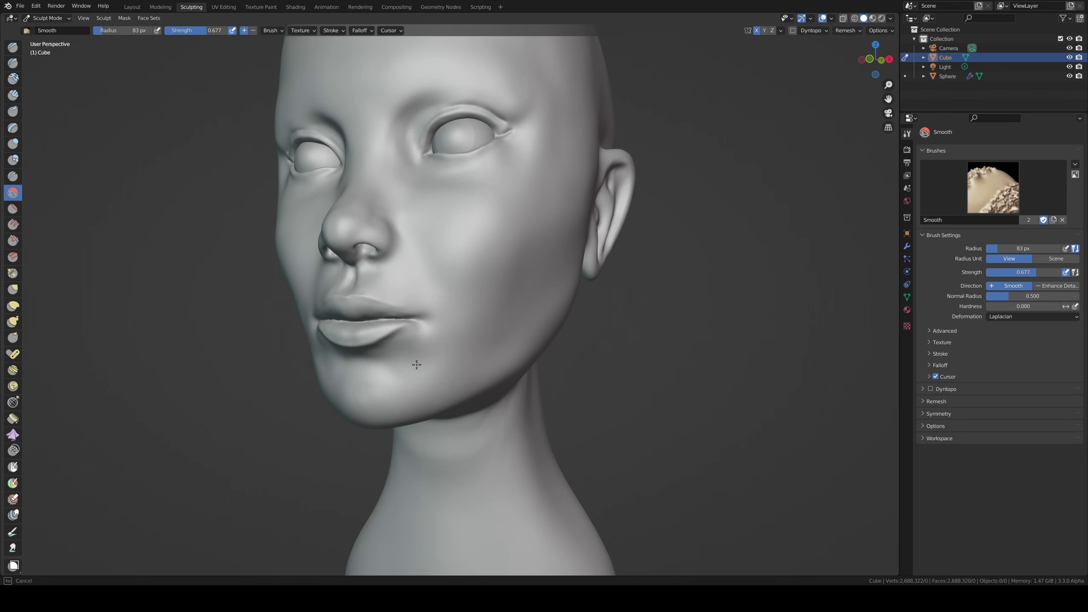
mouse_move(406, 320)
middle_mouse_down("ctrl")
mouse_move(401, 333)
mouse_move(448, 182)
middle_mouse_up("ctrl")
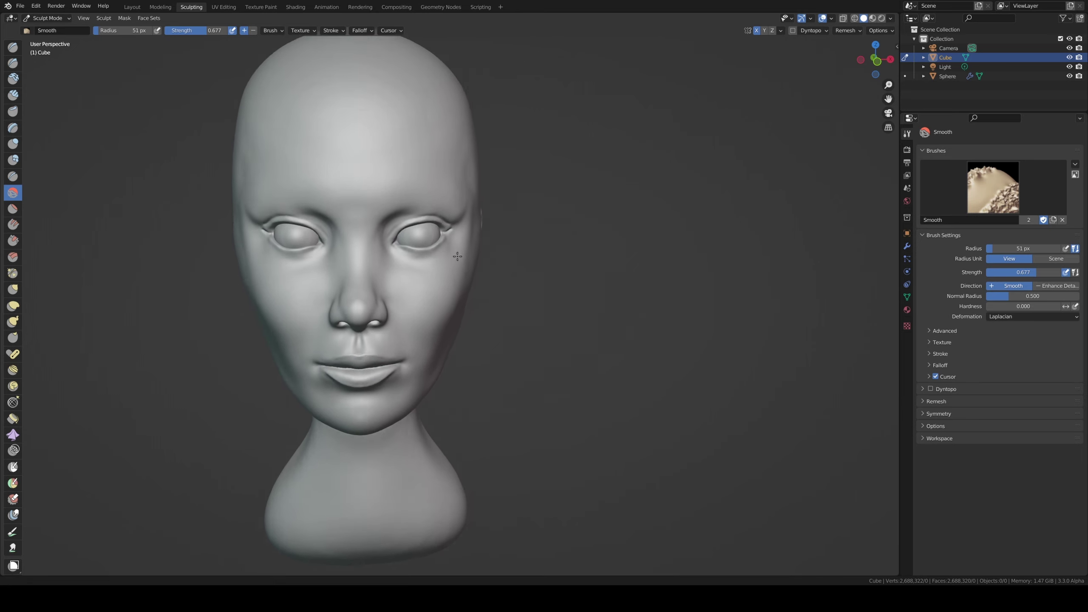
left_click_drag(448, 182, 474, 208)
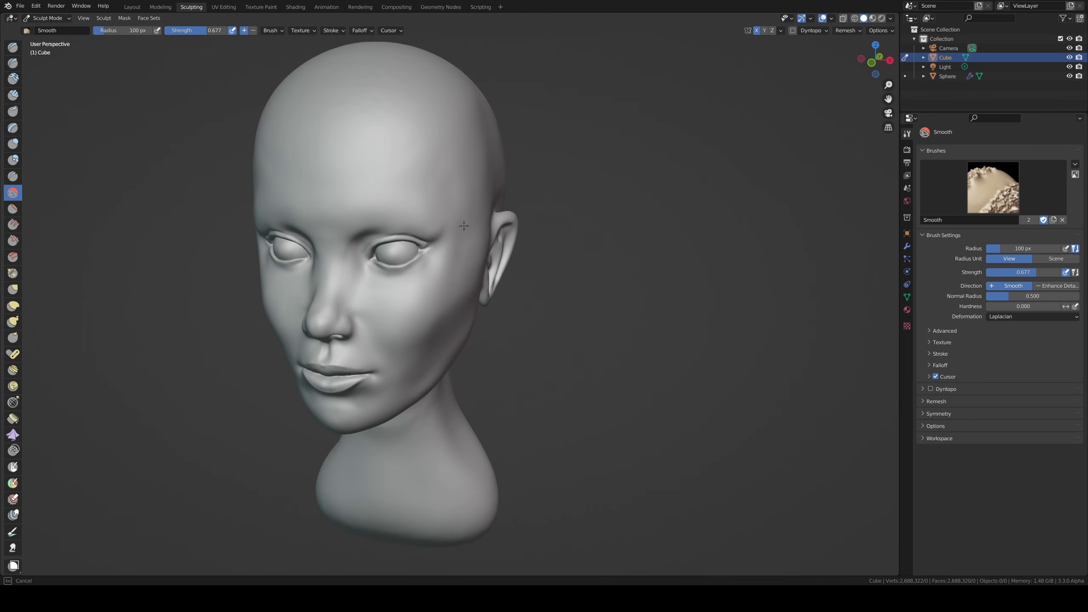
left_click_drag(435, 304, 432, 248)
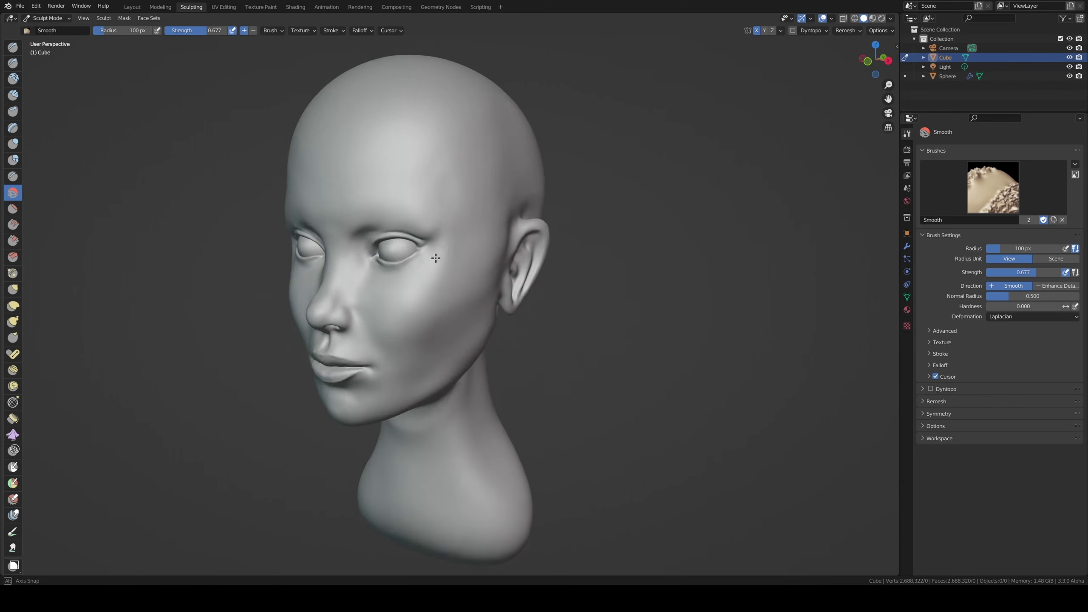
- Smooth the cheek, jaw and upper neck in profile, then return to the front view
middle_click_drag(432, 248, 424, 329)
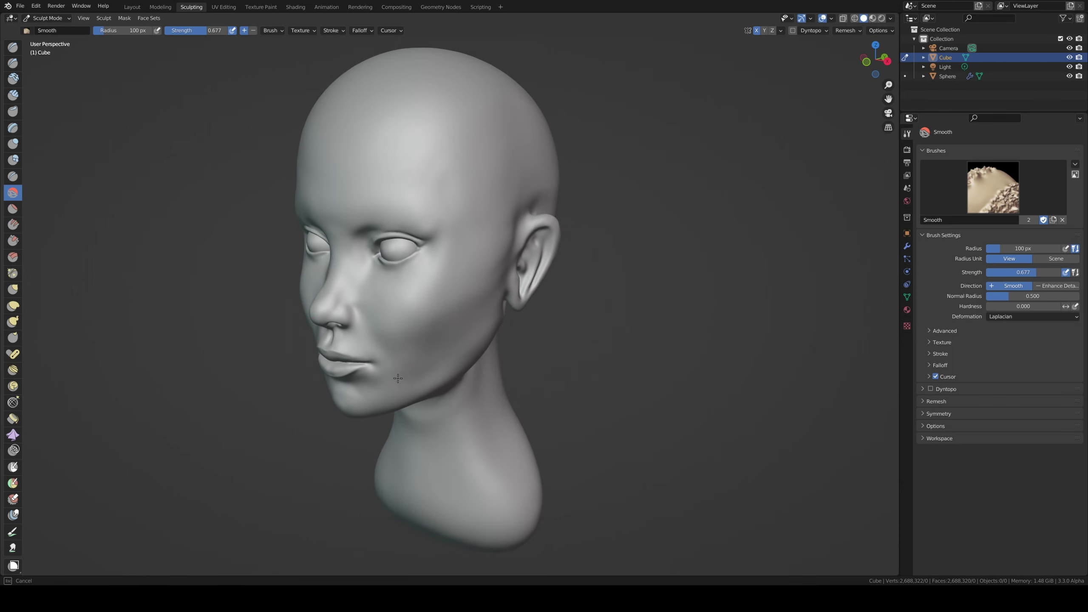
middle_click_drag(471, 294, 476, 319)
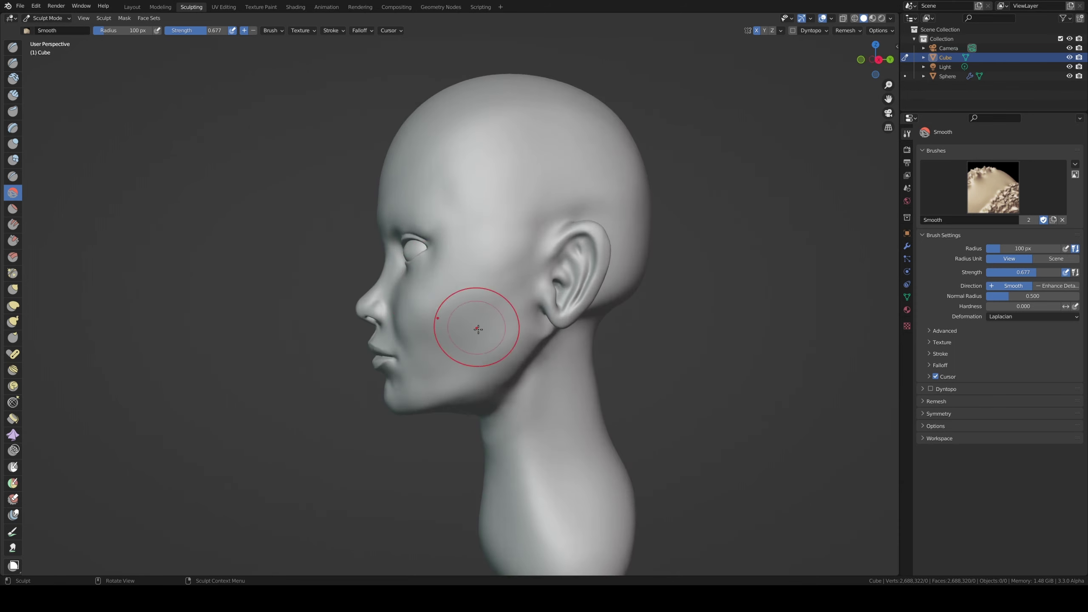
left_click_drag(476, 318, 531, 337)
mouse_move(442, 371)
middle_mouse_down()
mouse_move(498, 284)
mouse_move(434, 364)
middle_mouse_up()
mouse_move(434, 364)
left_mouse_down()
mouse_move(557, 372)
mouse_move(555, 429)
left_mouse_up()
mouse_move(556, 429)
middle_mouse_down()
mouse_move(466, 418)
mouse_move(368, 300)
middle_mouse_up()
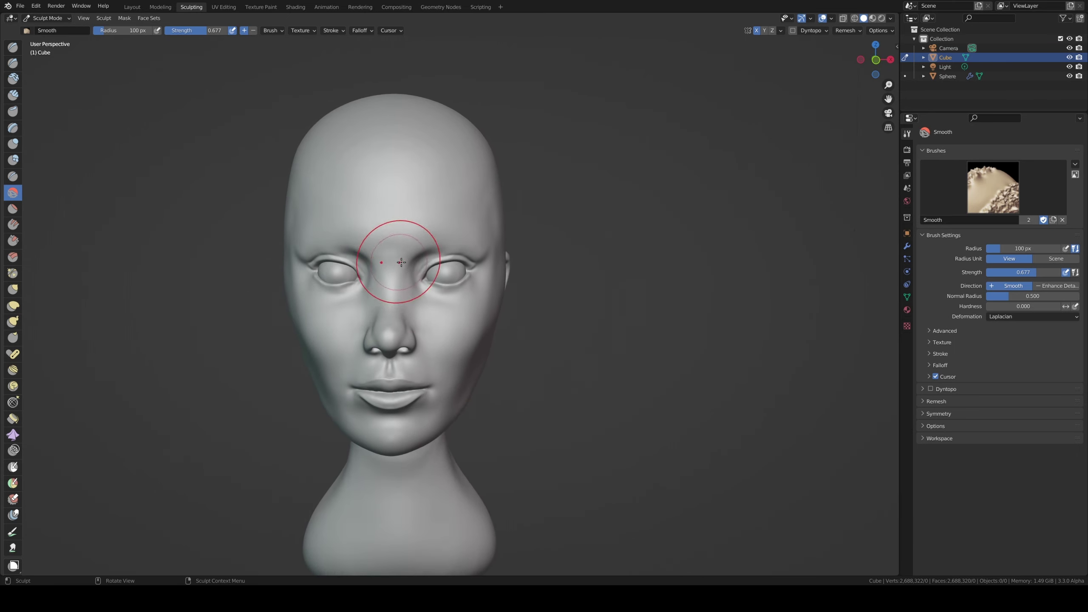
key("KP_1")
scroll(502, 289, "down", 2)
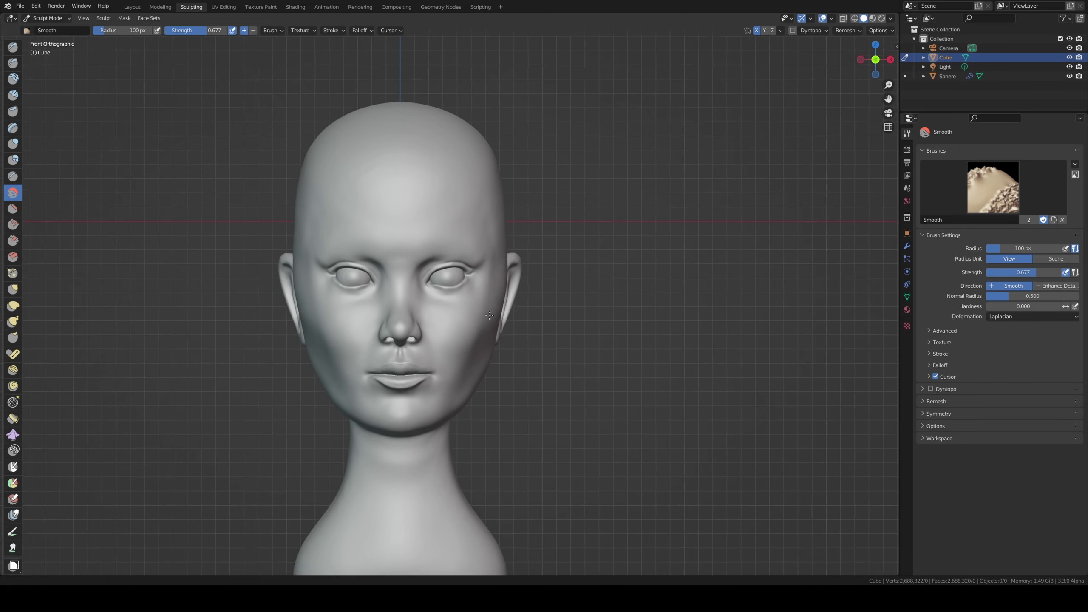
scroll(499, 289, "down", 2)
scroll(495, 294, "up", 3)
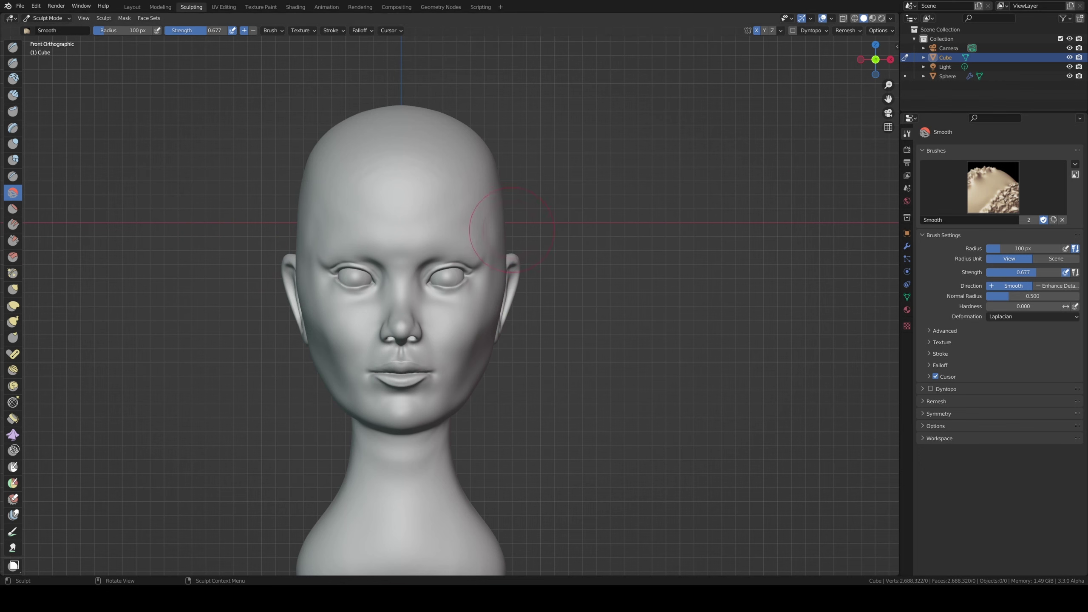
- Reshape the side and cranium of the head with the Grab brush at 202 px
key("g")
key("f")
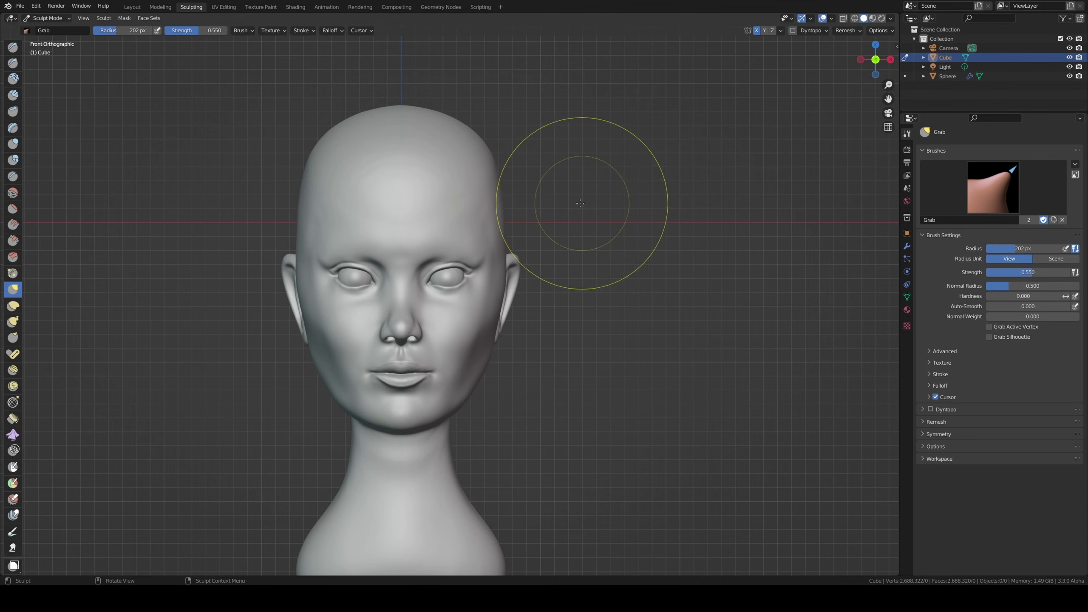
left_click(504, 190)
mouse_move(507, 186)
middle_mouse_down()
mouse_move(518, 181)
mouse_move(503, 216)
middle_mouse_up()
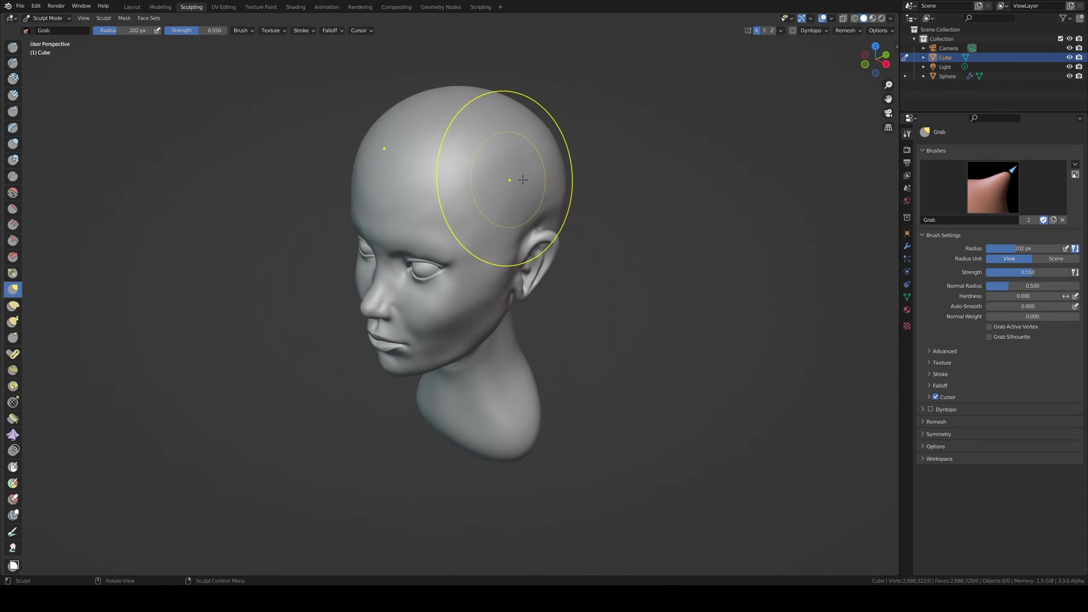
middle_click_drag(554, 171, 602, 145, "alt")
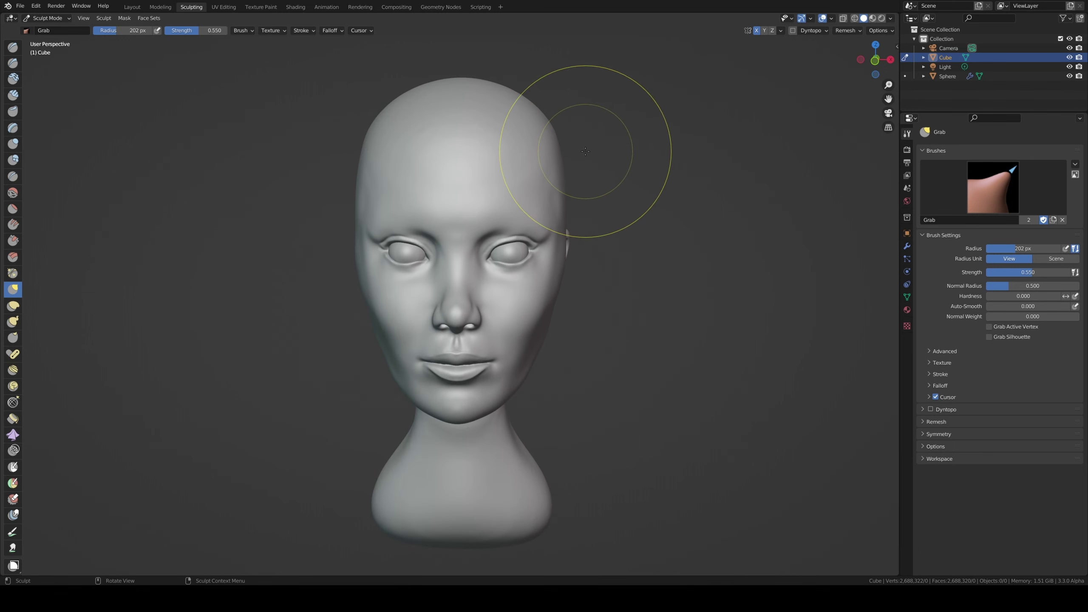
mouse_move(534, 243)
middle_mouse_down("alt")
mouse_move(568, 167)
mouse_move(534, 146)
middle_mouse_up("alt")
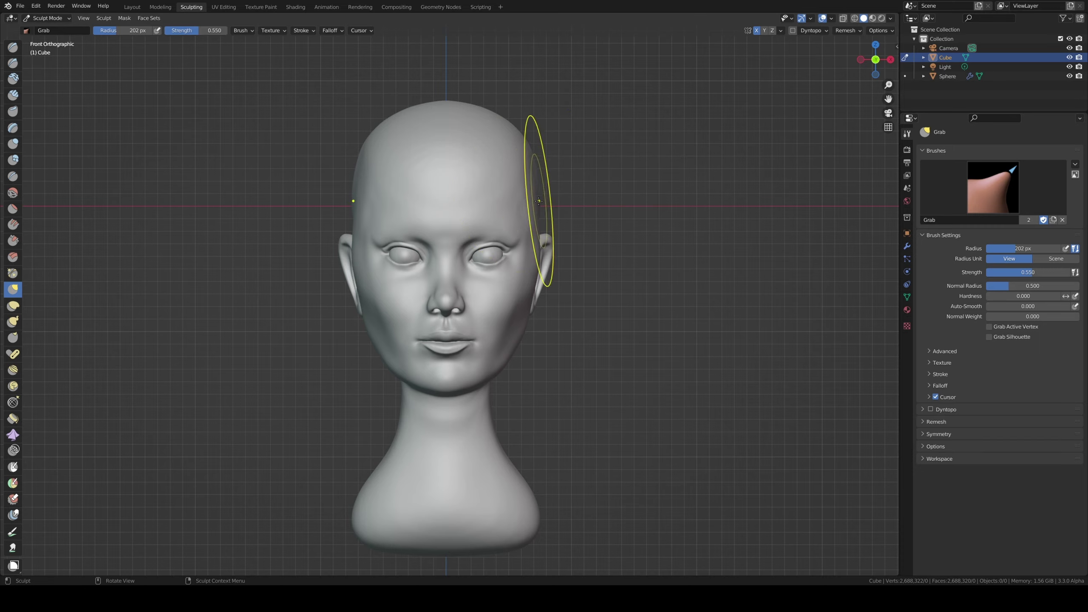
mouse_move(538, 200)
middle_mouse_down()
mouse_move(605, 194)
mouse_move(630, 219)
mouse_move(552, 191)
mouse_move(600, 201)
middle_mouse_up()
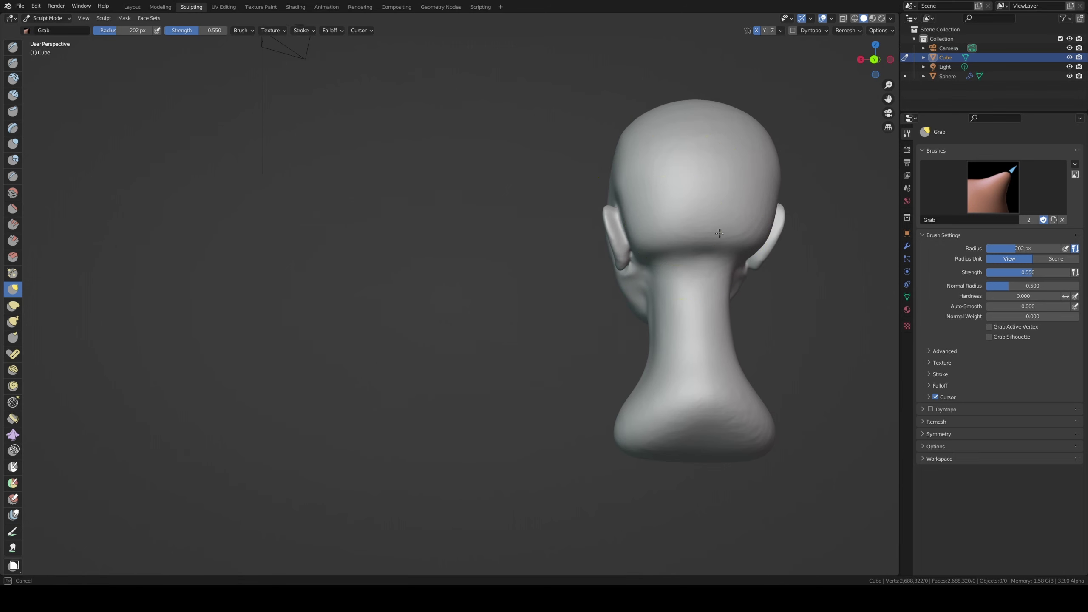
mouse_move(685, 139)
middle_mouse_down()
mouse_move(587, 184)
mouse_move(619, 145)
mouse_move(522, 190)
middle_mouse_up()
- Center the head in front view and shrink the Grab brush to 105 px
scroll(488, 253, "up", 2)
key("KP_1")
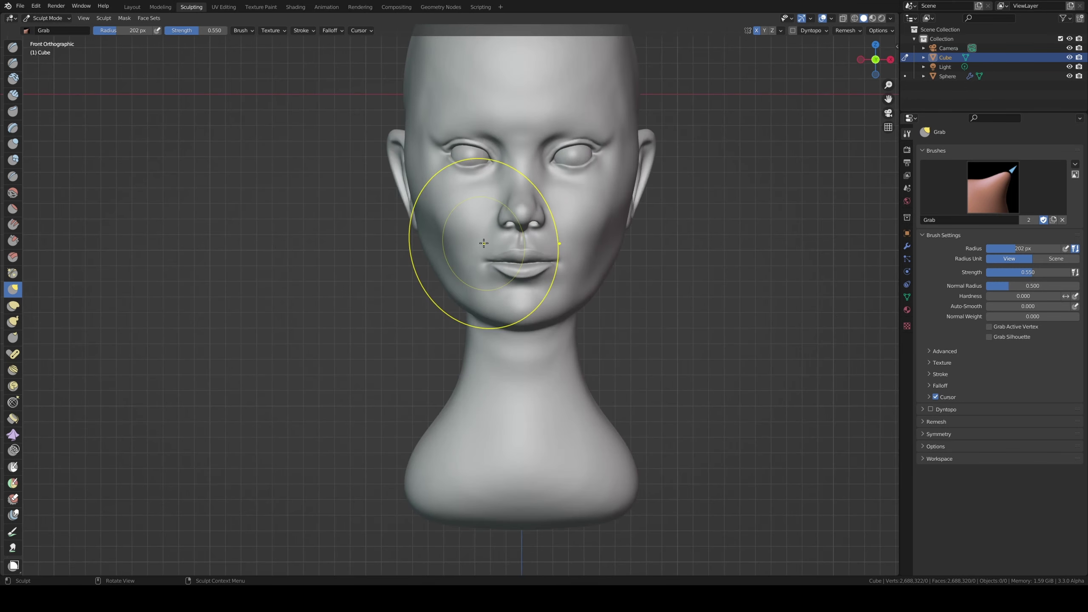
scroll(664, 274, "up", 1)
middle_click_drag(661, 280, 643, 296, "shift")
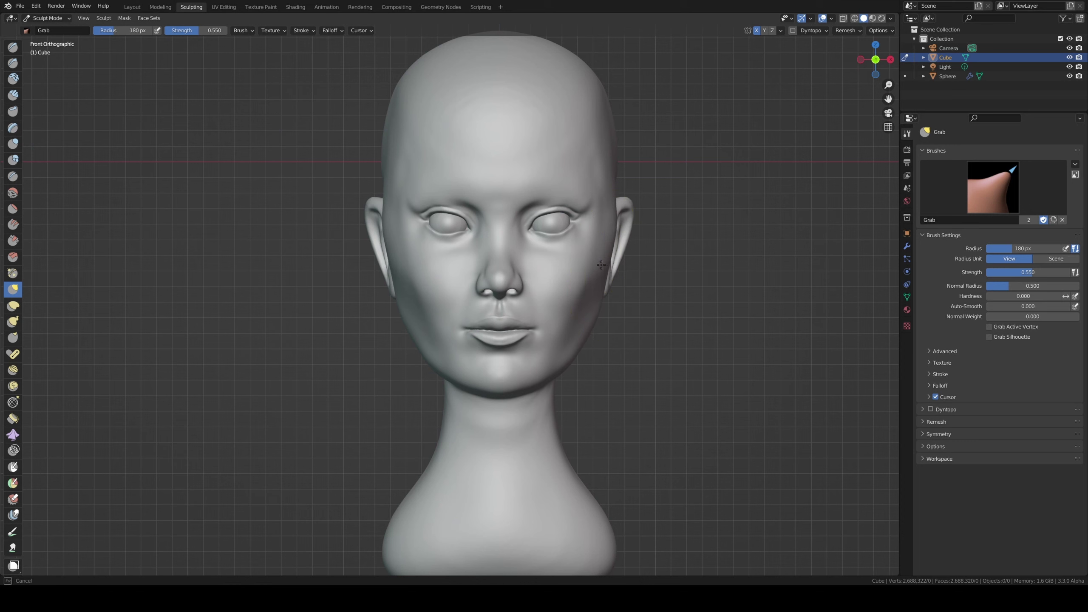
key("f")
- Reshape the temple beside the eye from the left profile, then select Scrape/Peaks
middle_click_drag(605, 254, 790, 242)
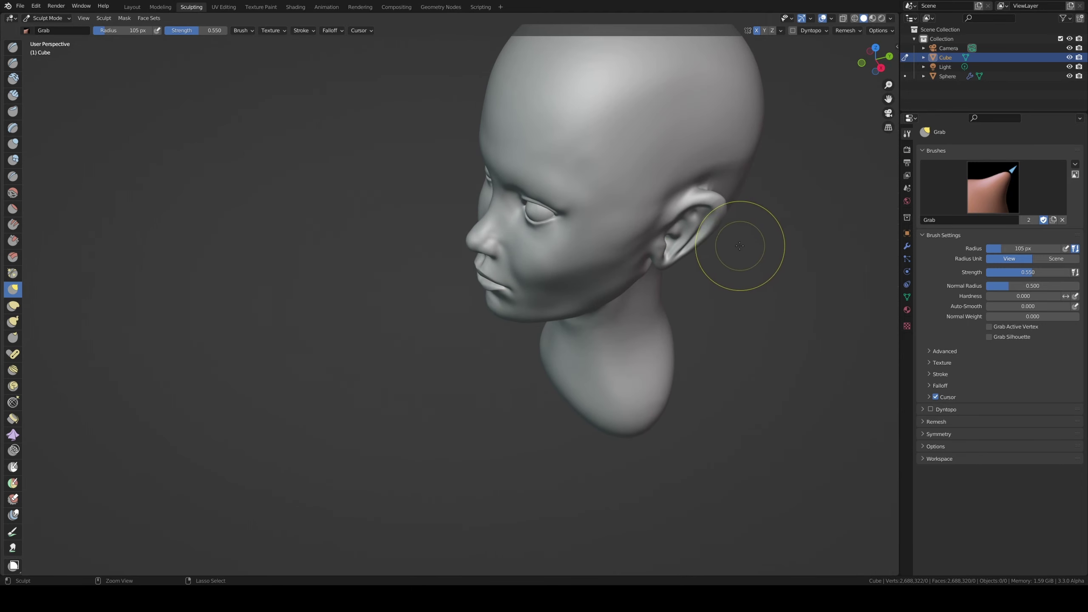
mouse_move(711, 259)
middle_mouse_down()
mouse_move(585, 268)
mouse_move(624, 270)
mouse_move(625, 254)
middle_mouse_up()
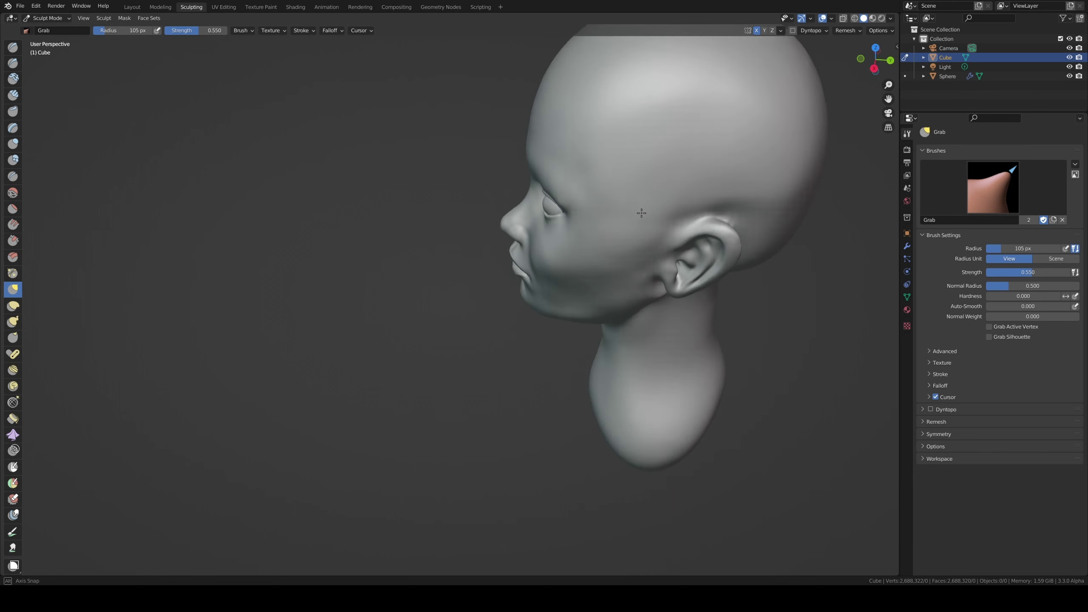
mouse_move(635, 251)
left_mouse_down()
mouse_move(606, 258)
mouse_move(615, 223)
left_mouse_up()
middle_click_drag(614, 224, 121, 207)
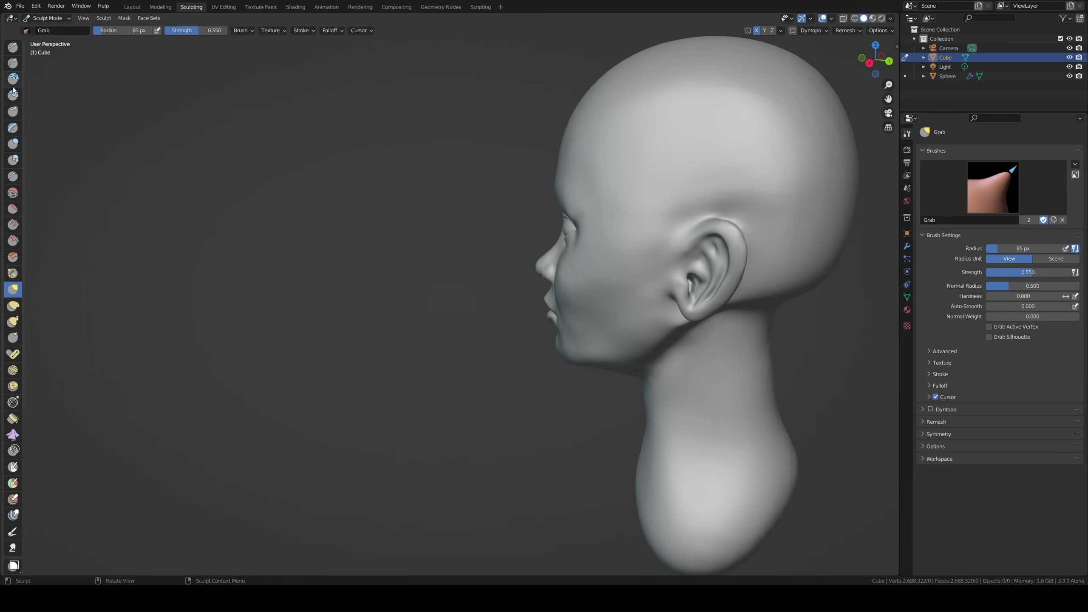
left_click(12, 209)
- Shrink the Scrape/Peaks brush to 55 px while orbiting to three-quarter views of the face
left_click(13, 241)
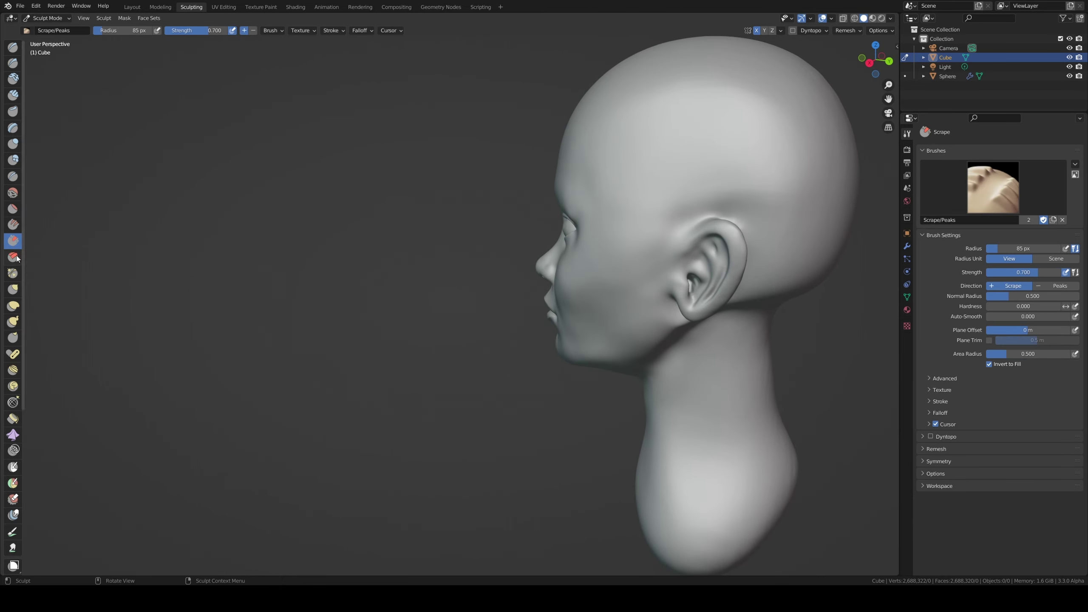
middle_click_drag(633, 317, 607, 327)
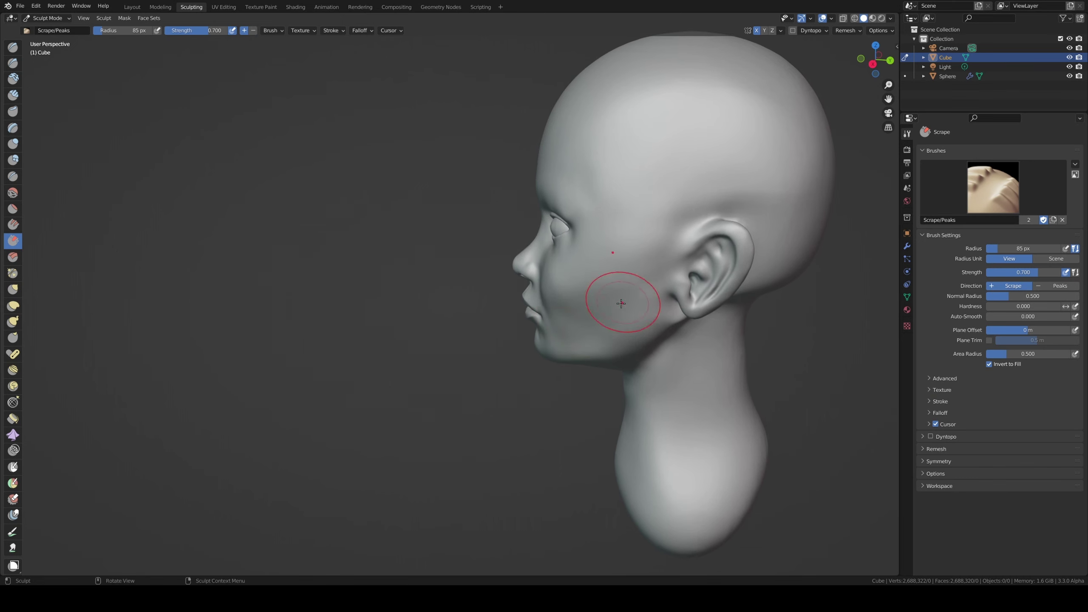
middle_click_drag(633, 292, 592, 320)
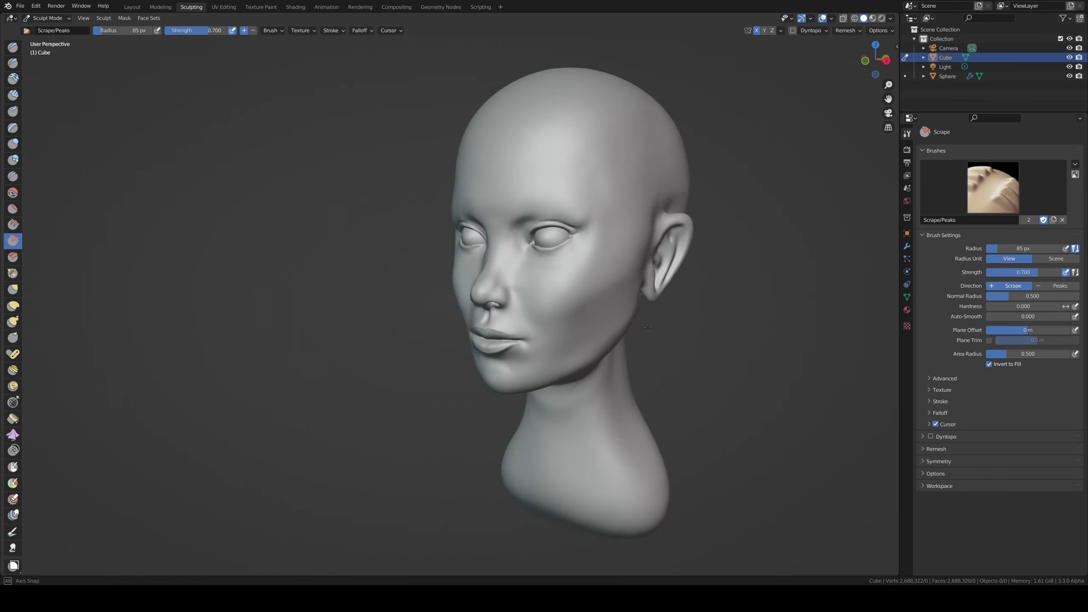
middle_click_drag(554, 370, 571, 341)
mouse_move(632, 303)
middle_mouse_down()
mouse_move(625, 324)
mouse_move(600, 295)
middle_mouse_up()
key("f")
left_click(566, 321)
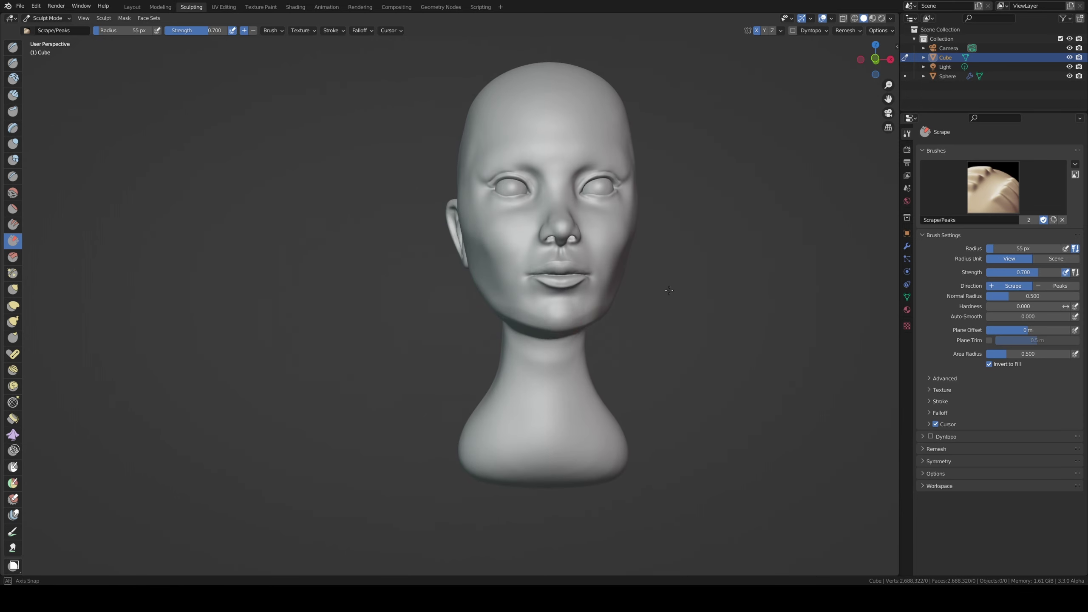
scroll(600, 296, "up", 3)
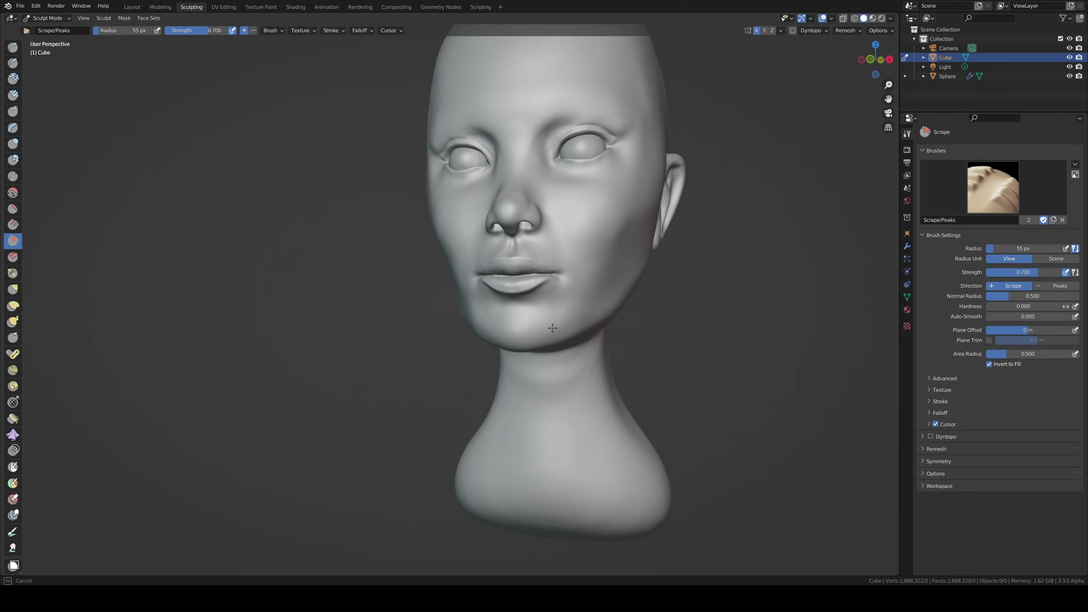
middle_click_drag(553, 328, 522, 299)
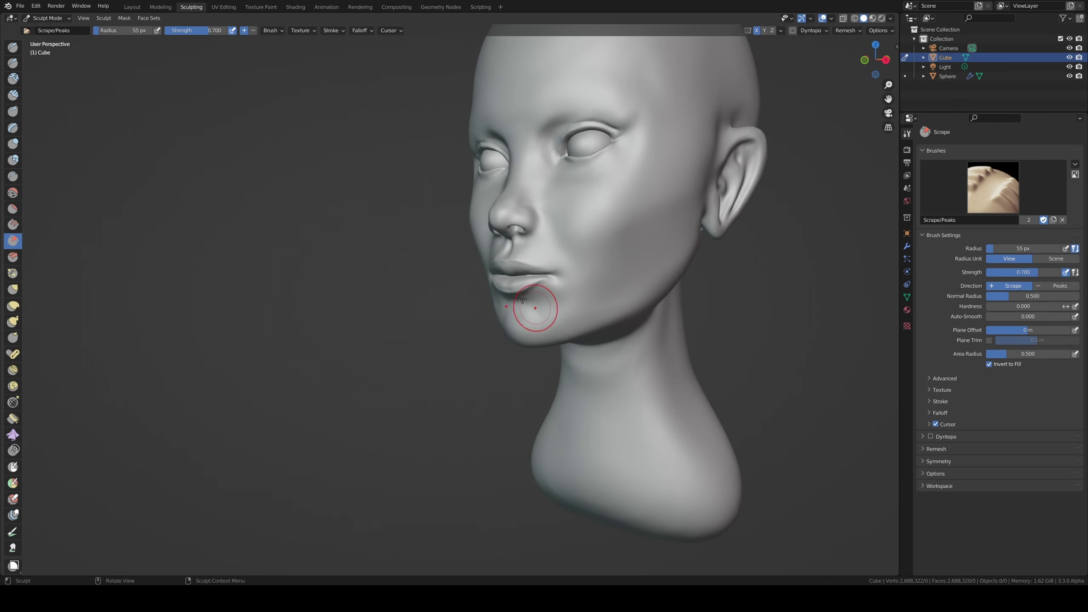
- Add Clay Strips strokes to the cheek beside the mouth and along the jaw
left_click(13, 94)
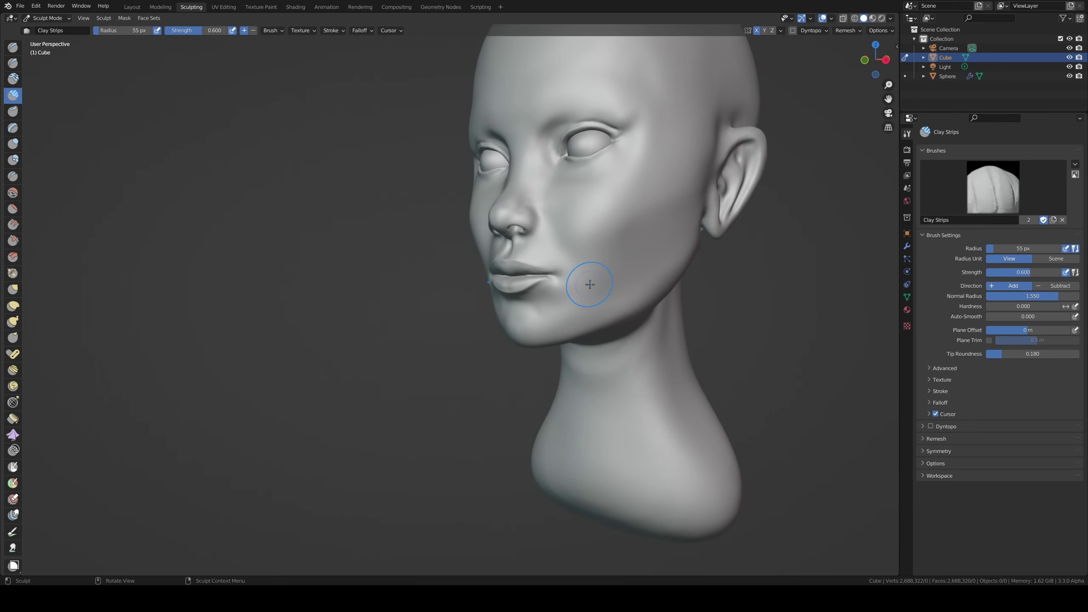
mouse_move(585, 258)
left_mouse_down()
mouse_move(578, 300)
mouse_move(558, 307)
mouse_move(560, 322)
mouse_move(587, 295)
left_mouse_up()
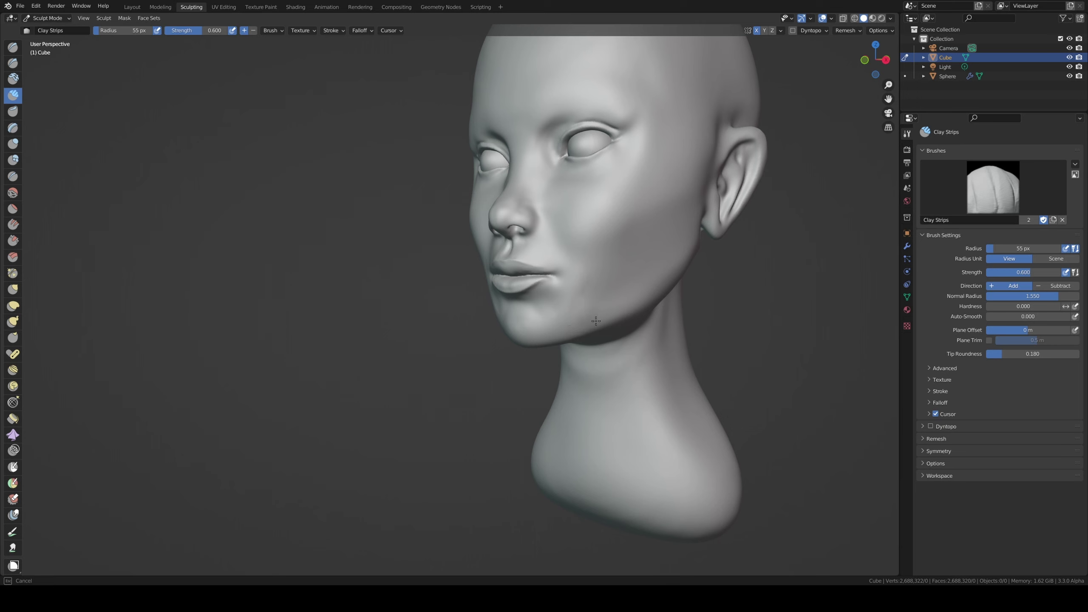
left_click_drag(596, 320, 597, 317)
middle_click_drag(597, 317, 712, 226)
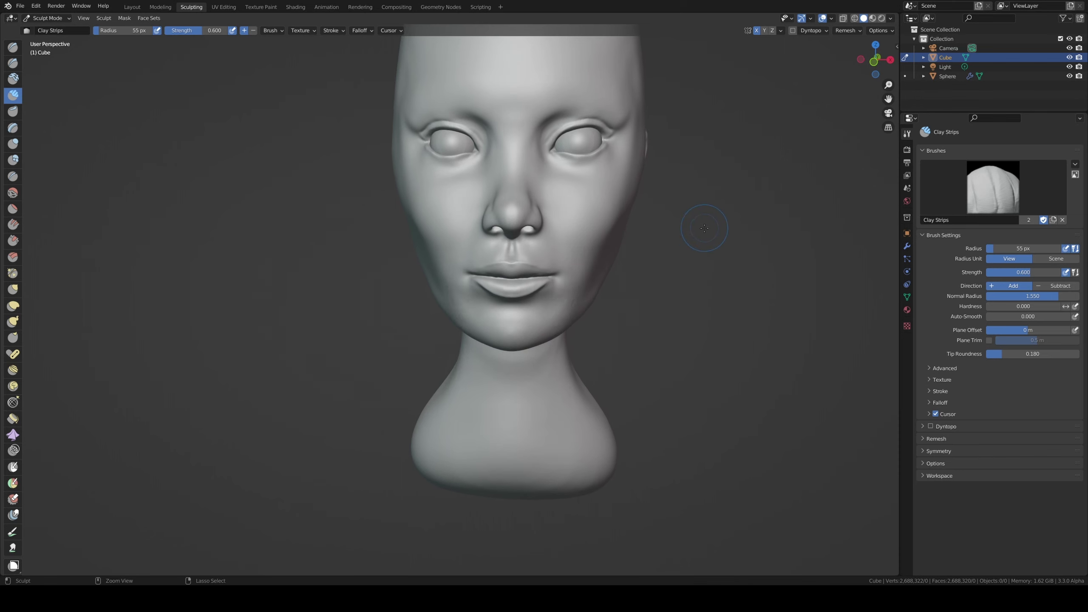
mouse_move(629, 252)
middle_mouse_down()
mouse_move(573, 300)
mouse_move(583, 269)
middle_mouse_up()
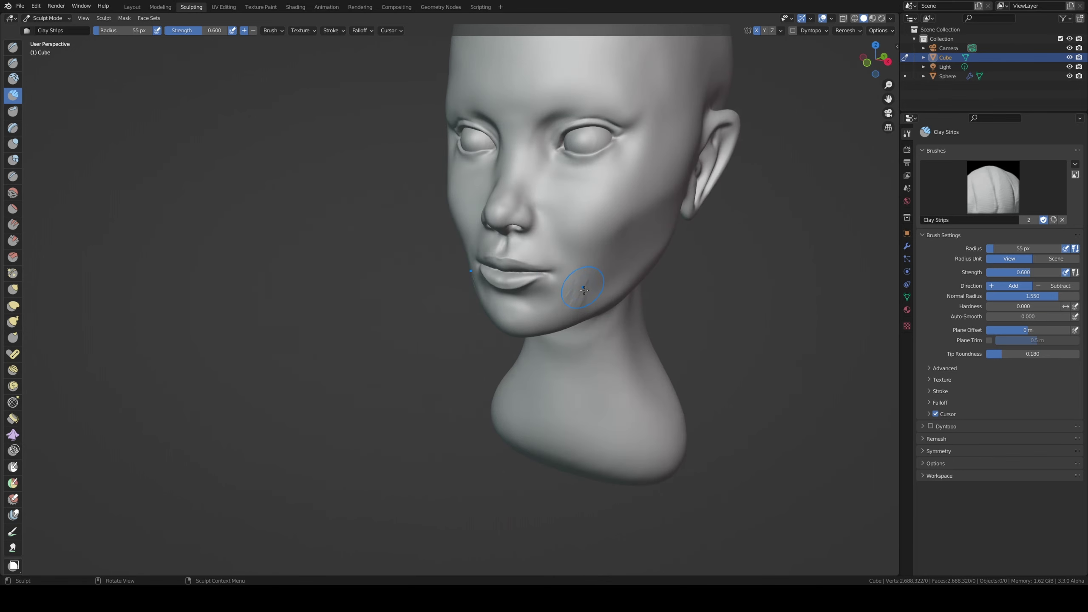
mouse_move(583, 269)
left_mouse_down()
mouse_move(588, 294)
mouse_move(602, 272)
left_mouse_up()
left_click_drag(580, 306, 594, 299)
left_click_drag(596, 290, 624, 287)
middle_click_drag(609, 234, 262, 175)
- Add volume to the cheek beside the mouth with the Draw brush
left_click(13, 47)
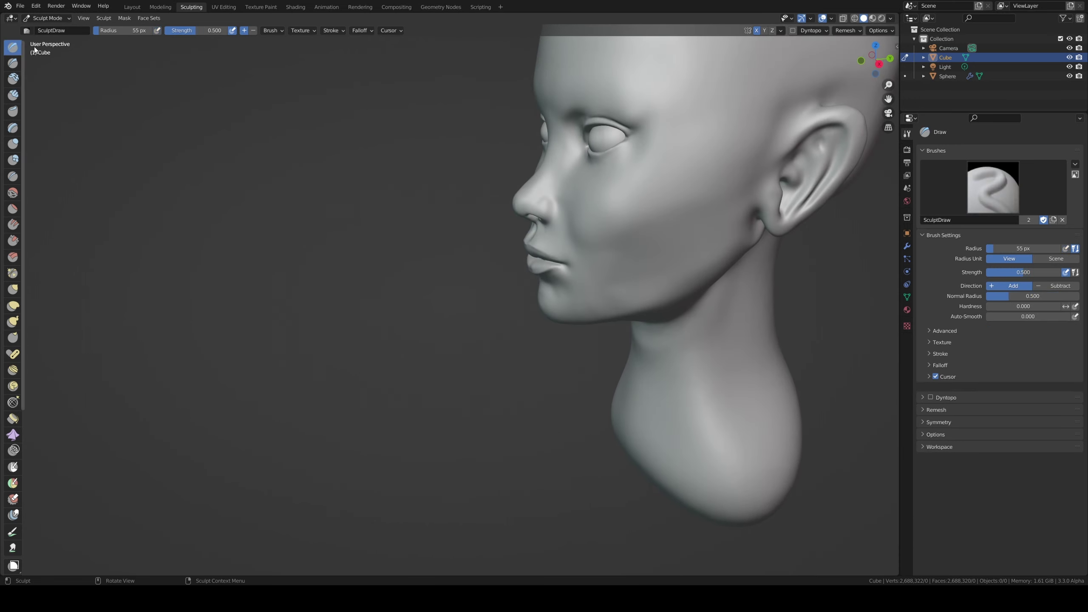
middle_click_drag(720, 240, 695, 243)
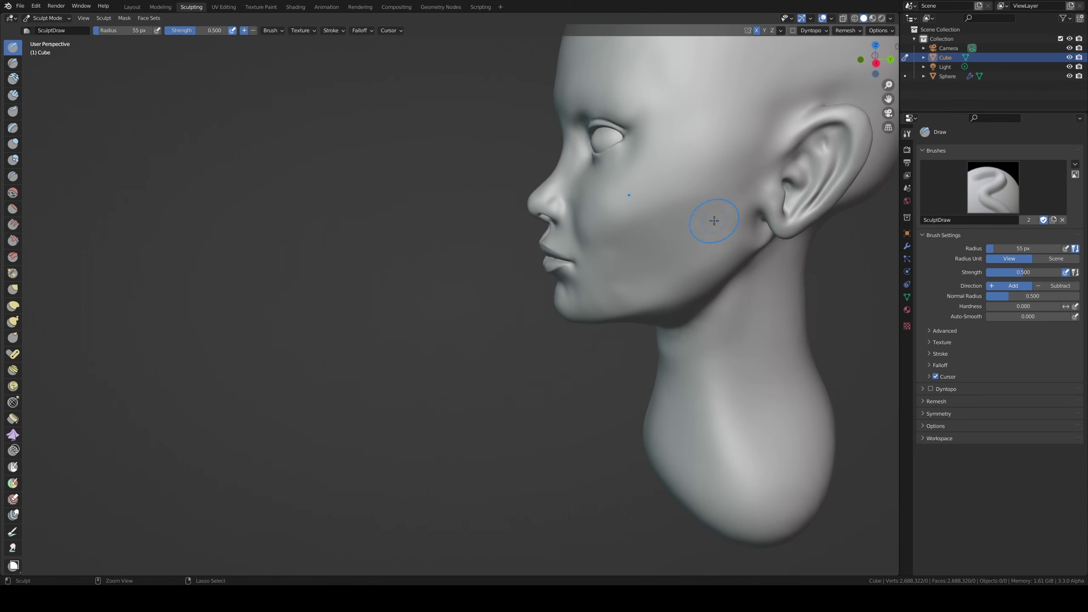
left_click_drag(714, 220, 706, 221)
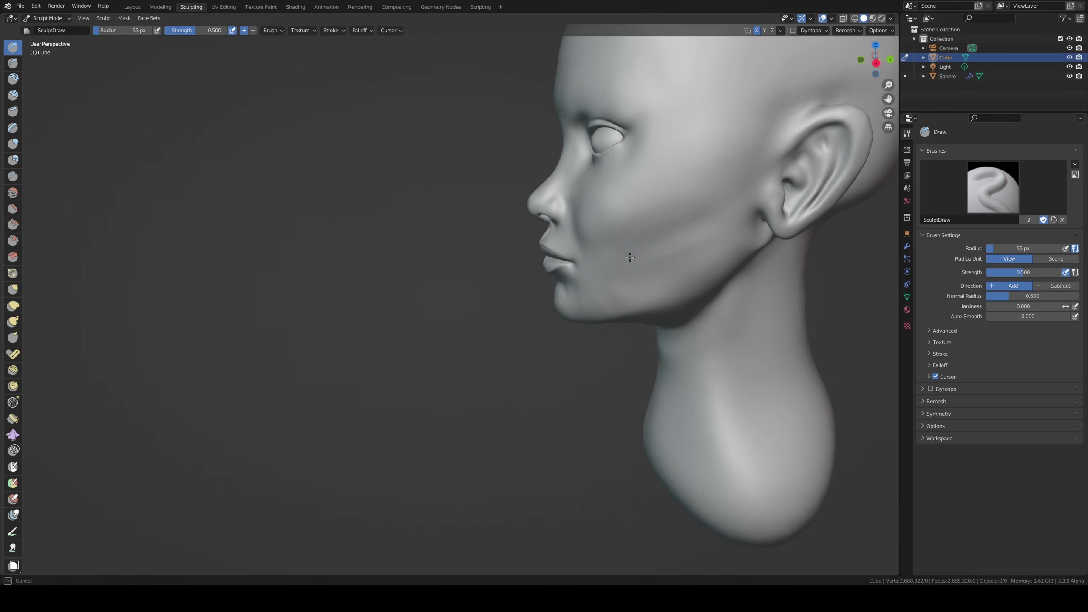
left_click_drag(630, 257, 705, 227)
mouse_move(705, 227)
middle_mouse_down()
mouse_move(713, 208)
mouse_move(736, 225)
mouse_move(663, 267)
middle_mouse_up()
middle_click_drag(709, 231, 691, 230)
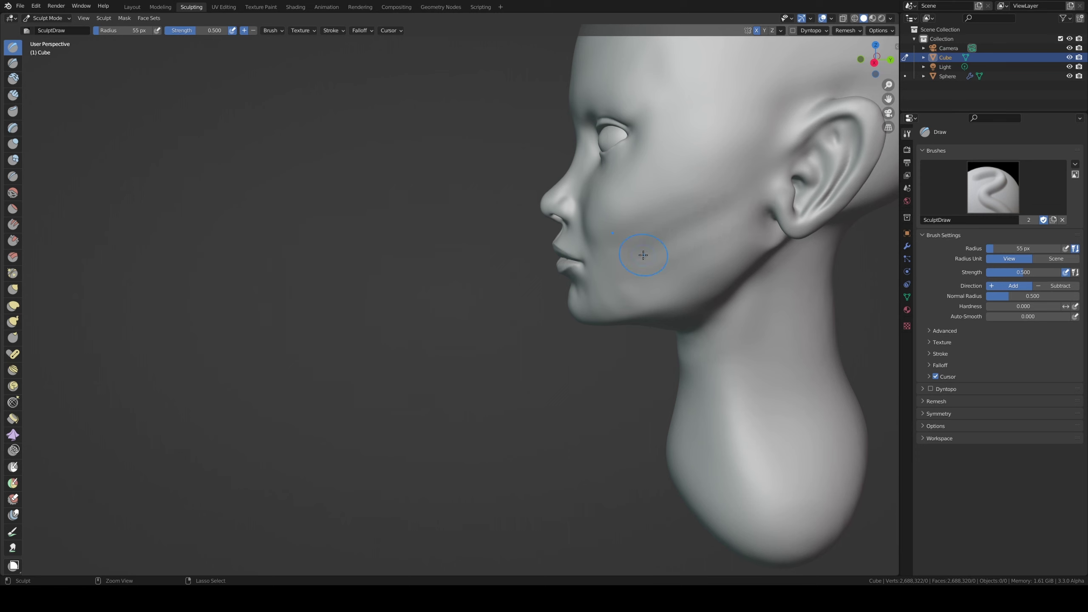
- Smooth the cheek with Smooth at 84 px and 0.799 strength, then shrink it to 61 px
left_click(13, 192)
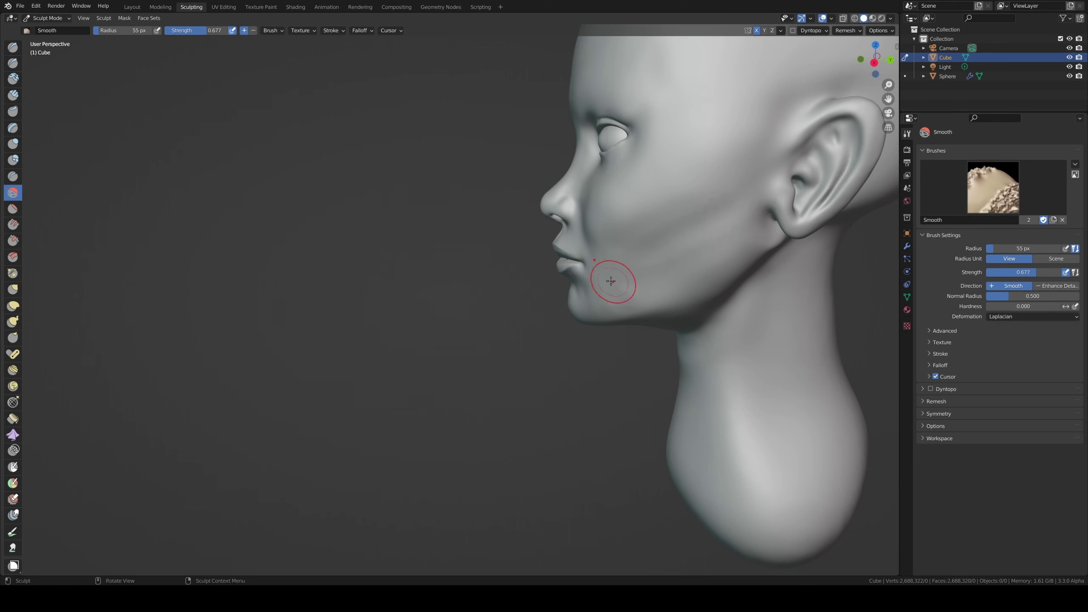
key("f")
left_click(632, 260)
key("shift+f")
left_click(643, 238)
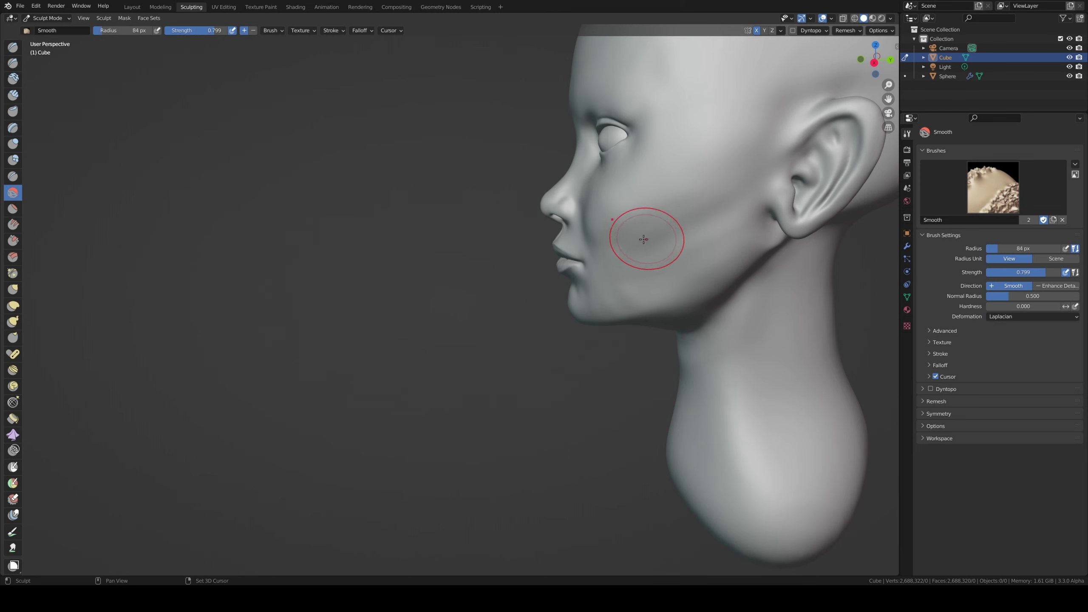
left_click_drag(644, 238, 647, 235)
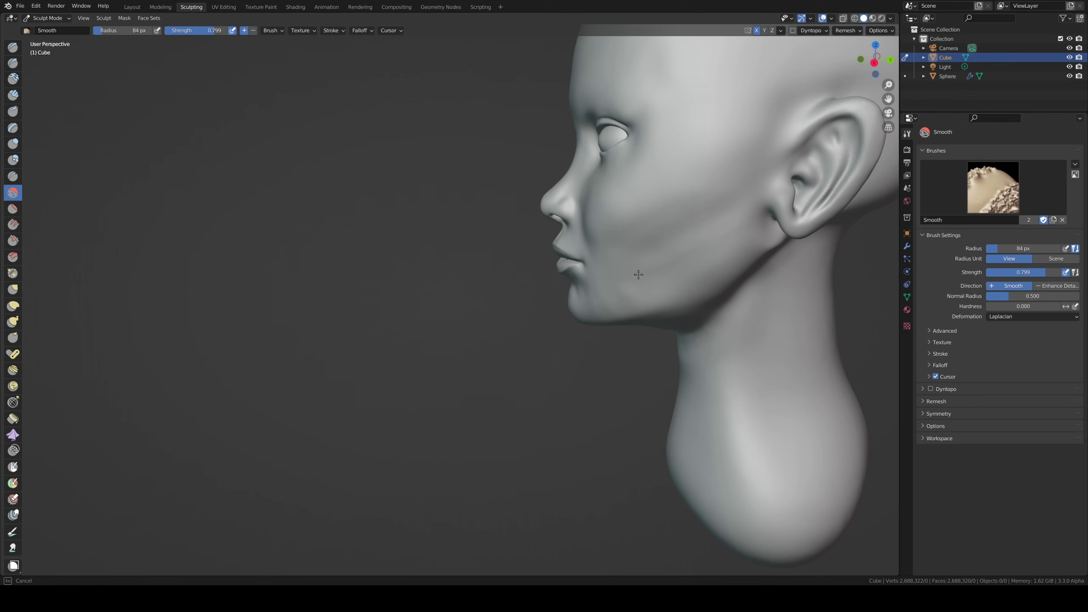
middle_click_drag(632, 285, 627, 291)
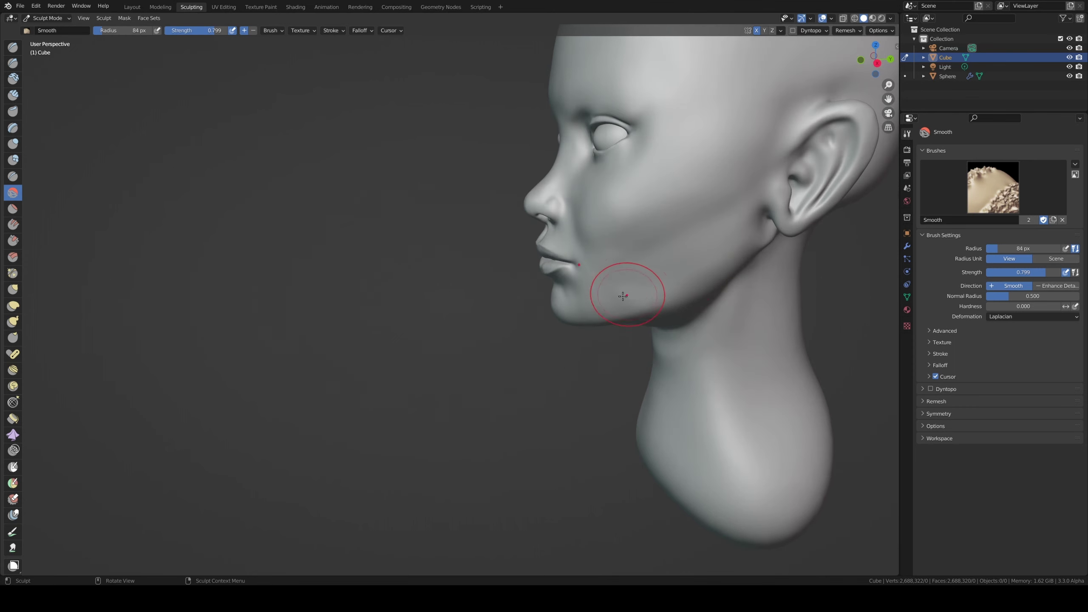
key("f")
left_click(636, 297)
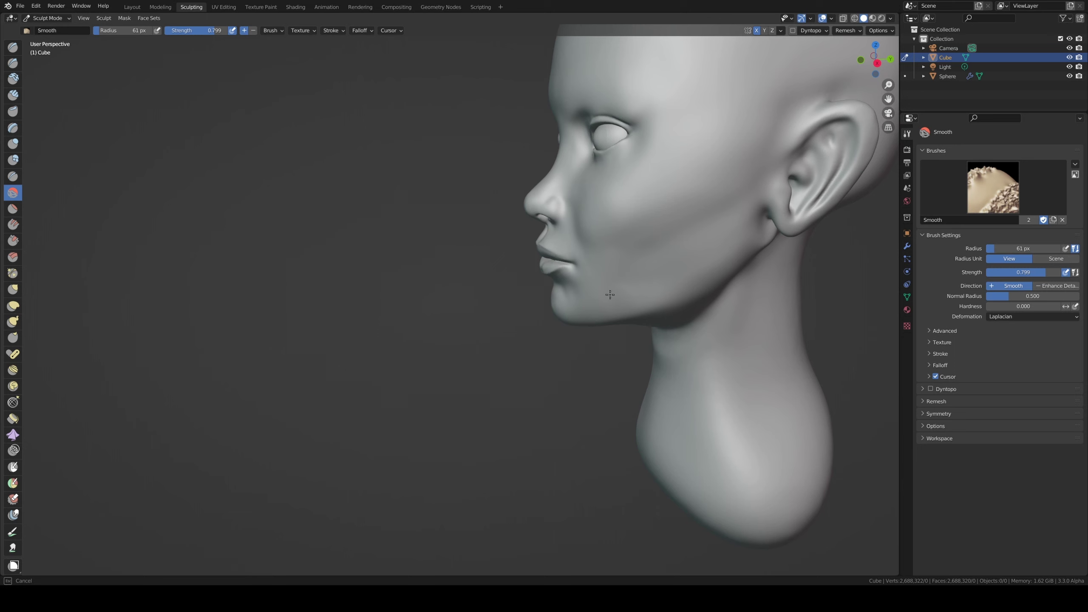
- Return the Smooth brush to 84 px and smooth the lips in front orthographic view
mouse_move(610, 294)
middle_mouse_down()
mouse_move(679, 260)
mouse_move(570, 295)
middle_mouse_up()
key("f")
left_click(606, 258)
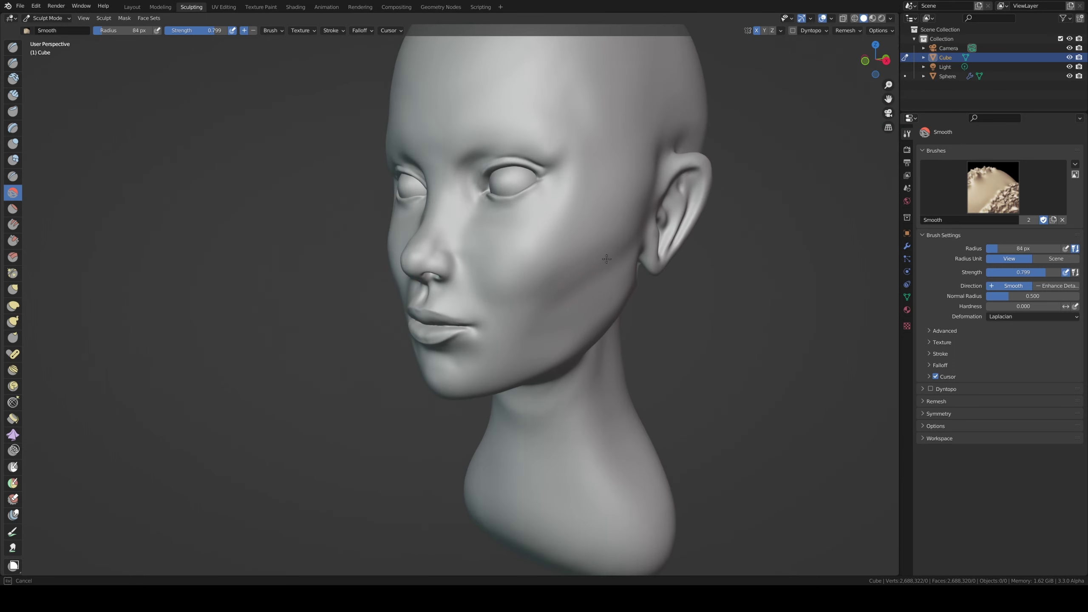
mouse_move(619, 243)
middle_mouse_down()
mouse_move(595, 255)
mouse_move(614, 240)
middle_mouse_up()
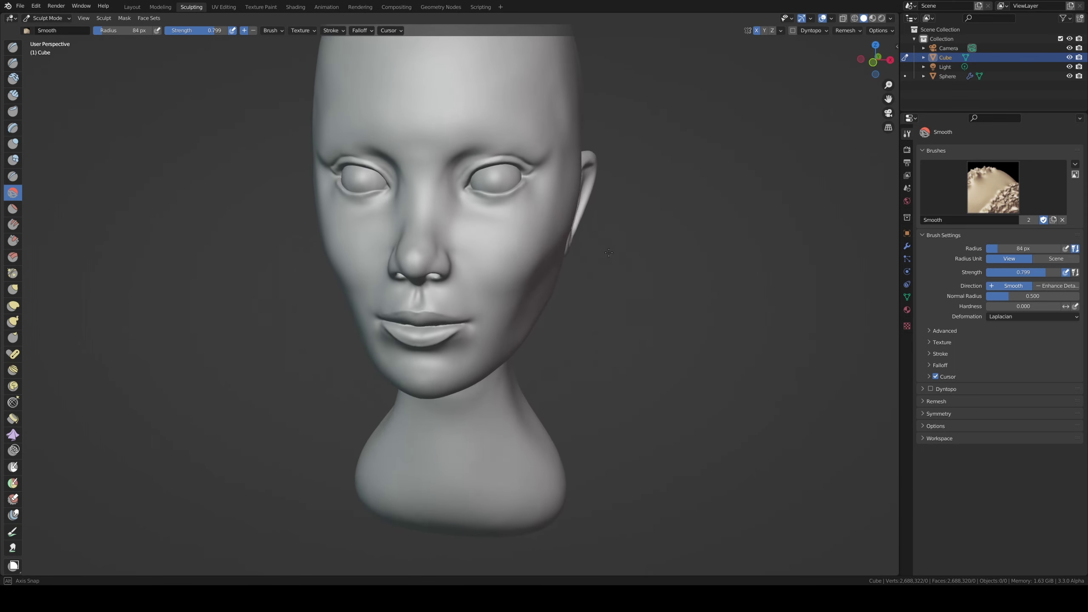
scroll(614, 240, "down", 2)
middle_click_drag(614, 241, 514, 299, "alt")
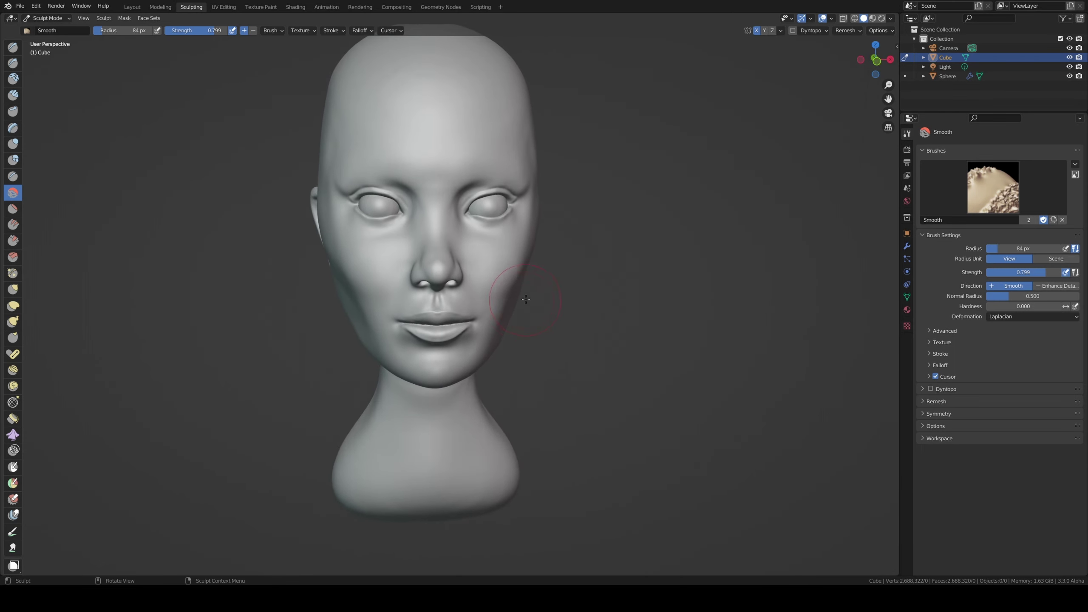
middle_click_drag(486, 255, 498, 256)
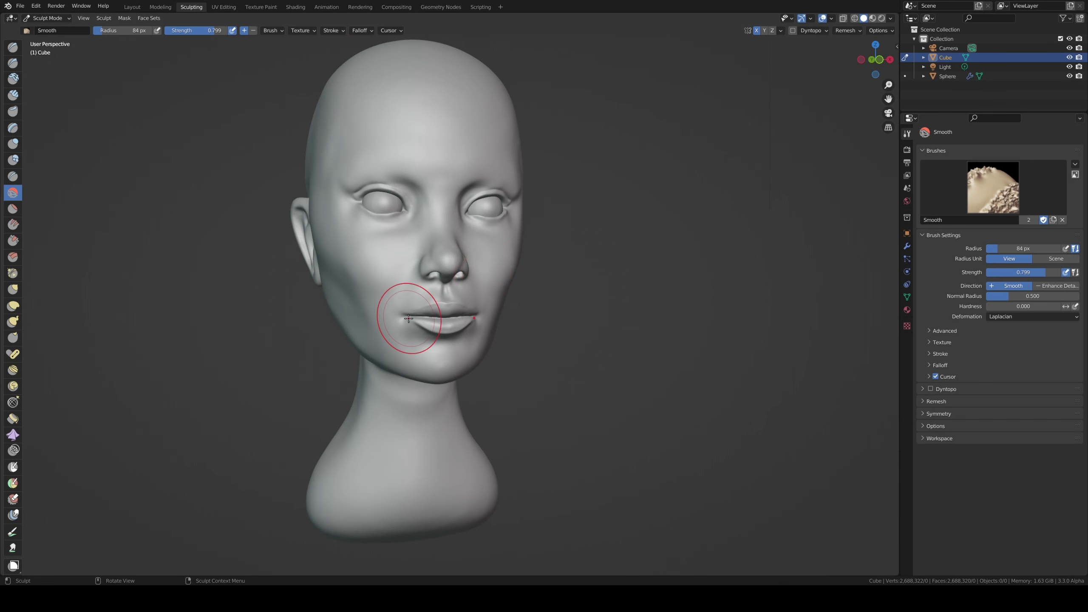
key("KP_1")
left_click_drag(409, 318, 432, 317)
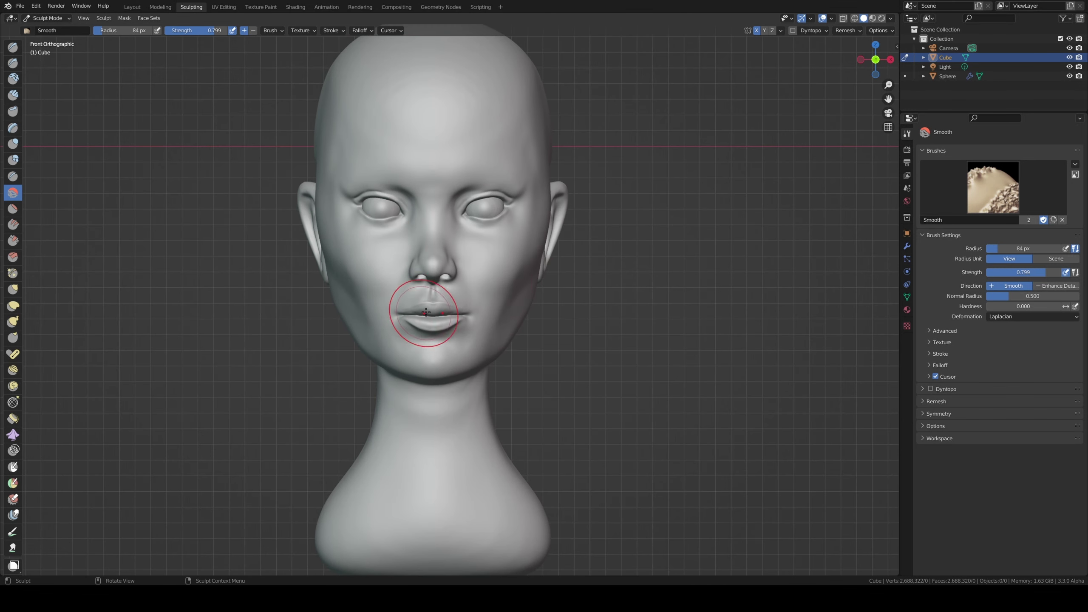
- With the Grab brush, reshape the mouth corner and lips, ending at a 45 px radius
left_click(12, 290)
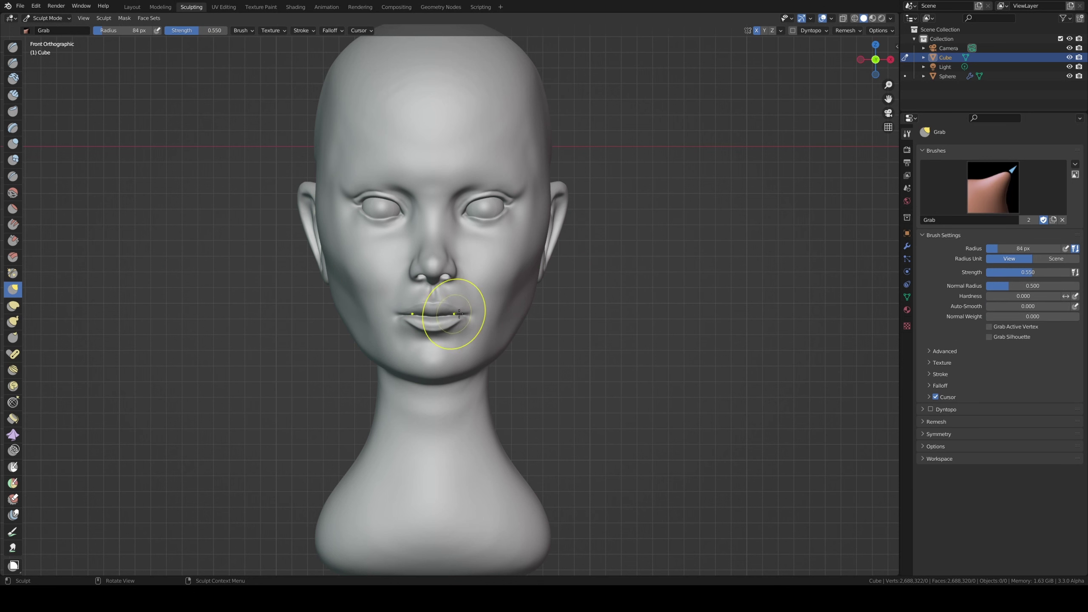
left_click_drag(475, 317, 469, 318)
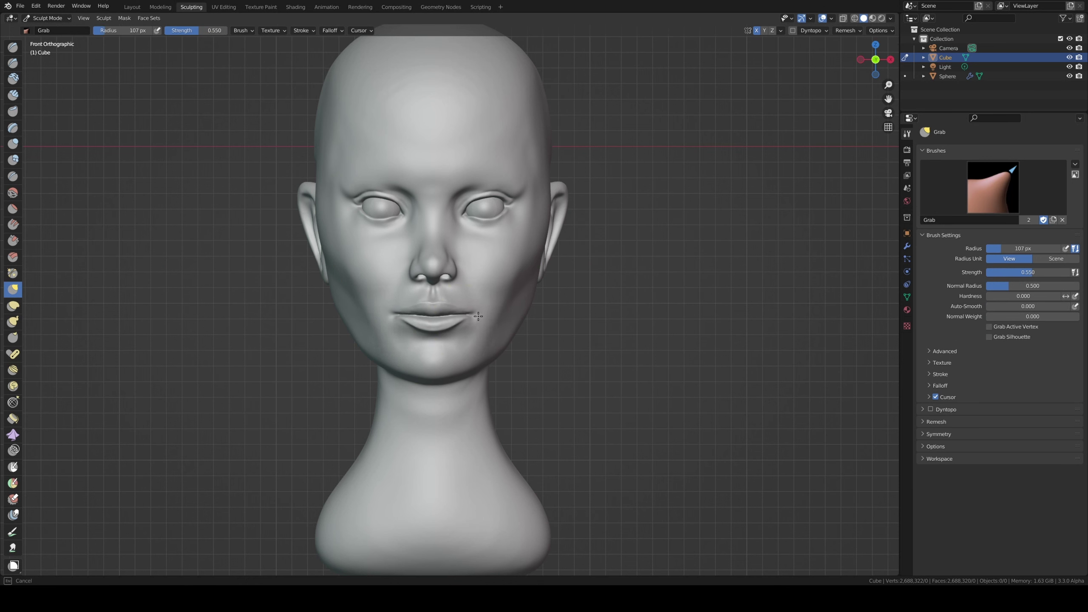
left_click_drag(479, 315, 456, 331)
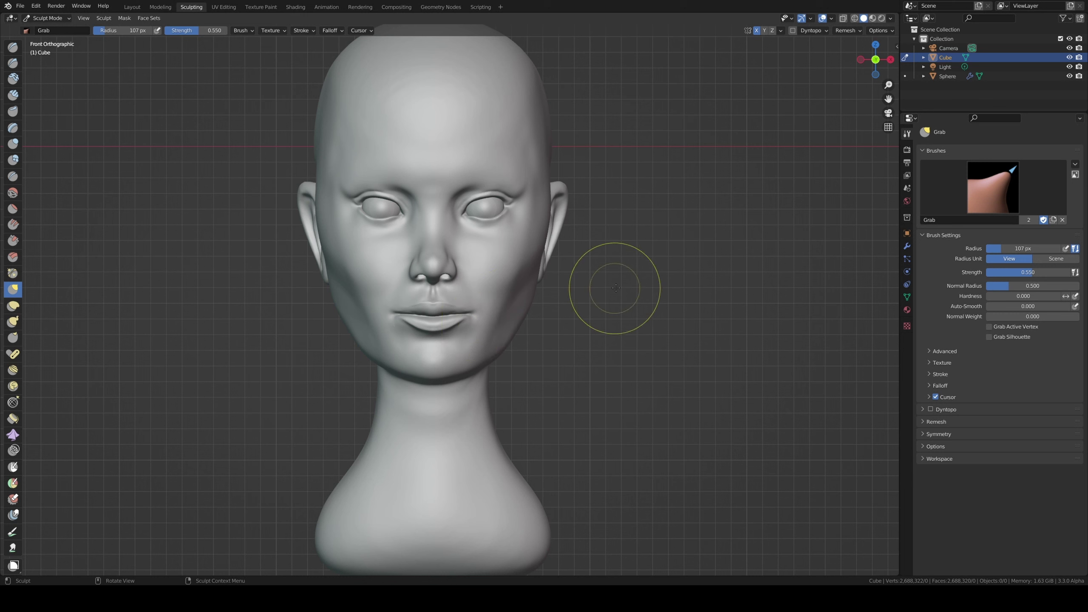
key("f")
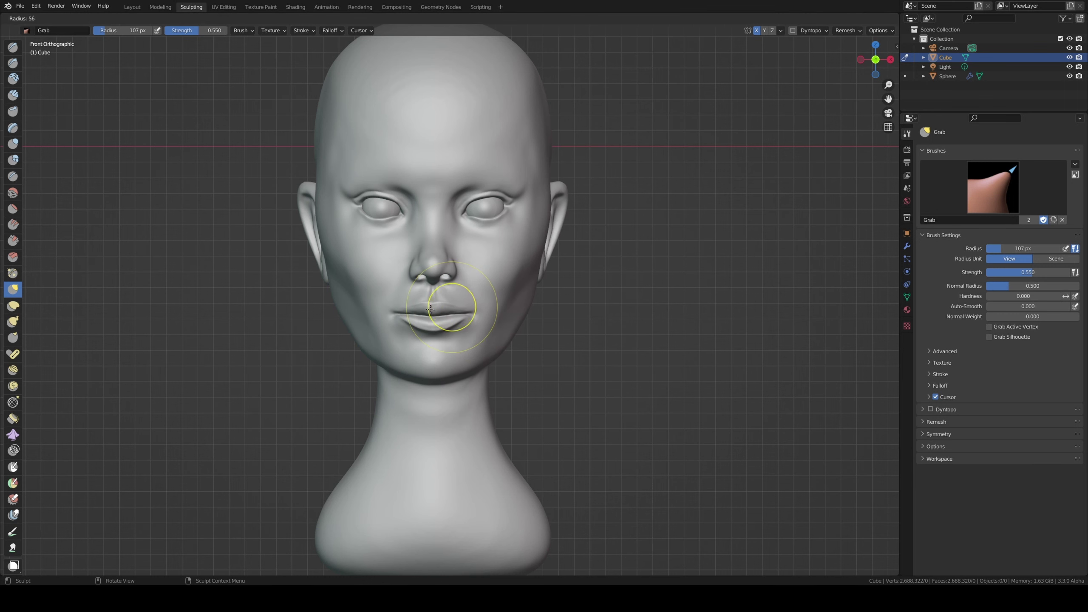
left_click(431, 308)
left_click_drag(431, 308, 471, 293)
key("f")
left_click(442, 310)
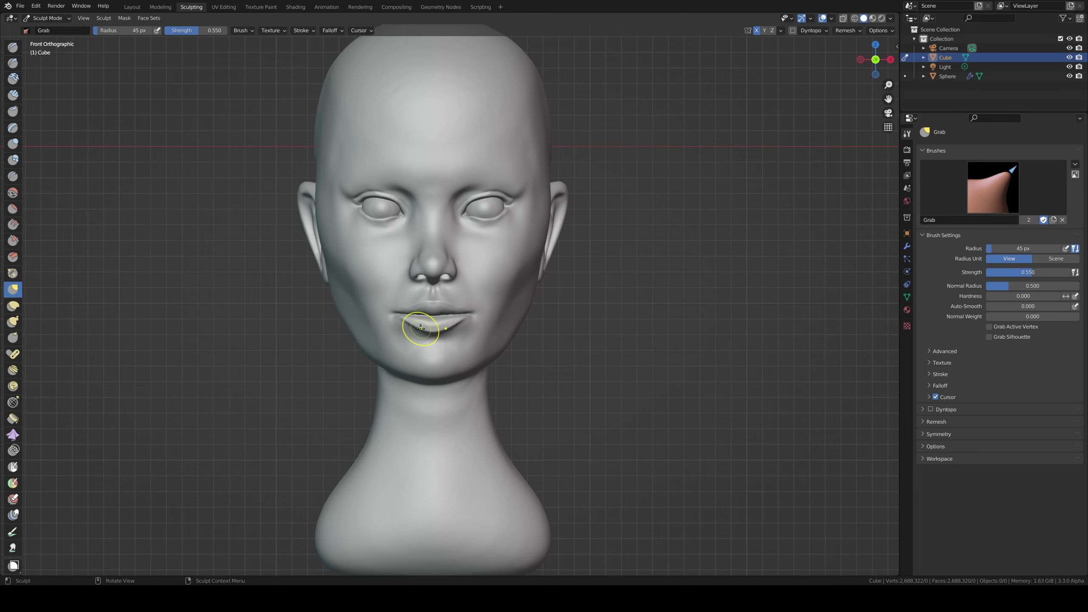
- Enlarge the Grab brush to 85 px, checking the head from the right side and three-quarter front
mouse_move(421, 329)
middle_mouse_down()
mouse_move(388, 292)
mouse_move(389, 301)
middle_mouse_up()
key("KP_3")
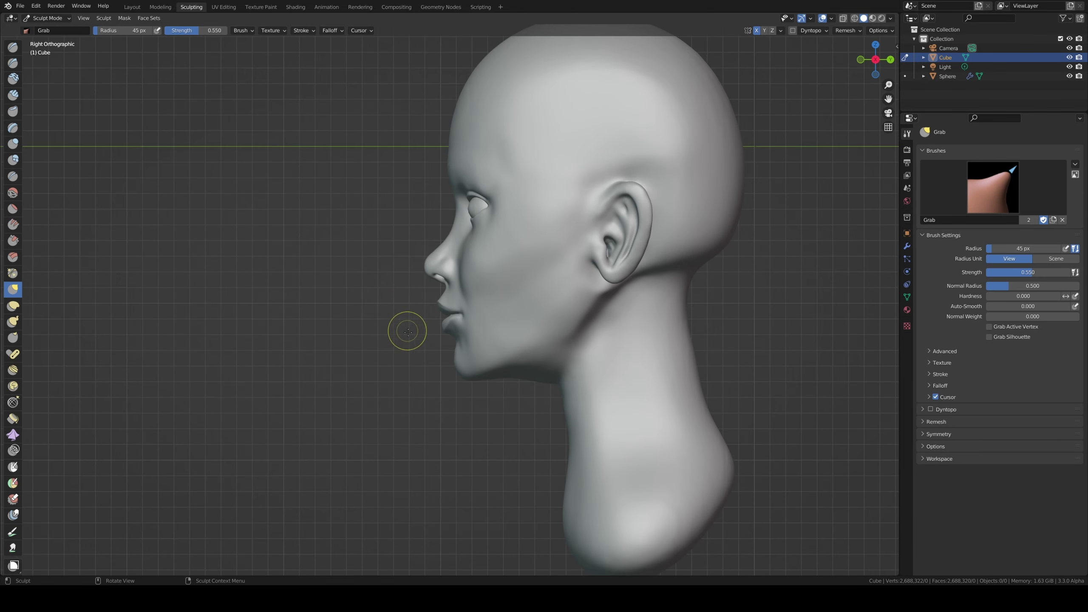
scroll(407, 331, "up", 2)
scroll(407, 331, "up", 2)
scroll(407, 331, "up", 2)
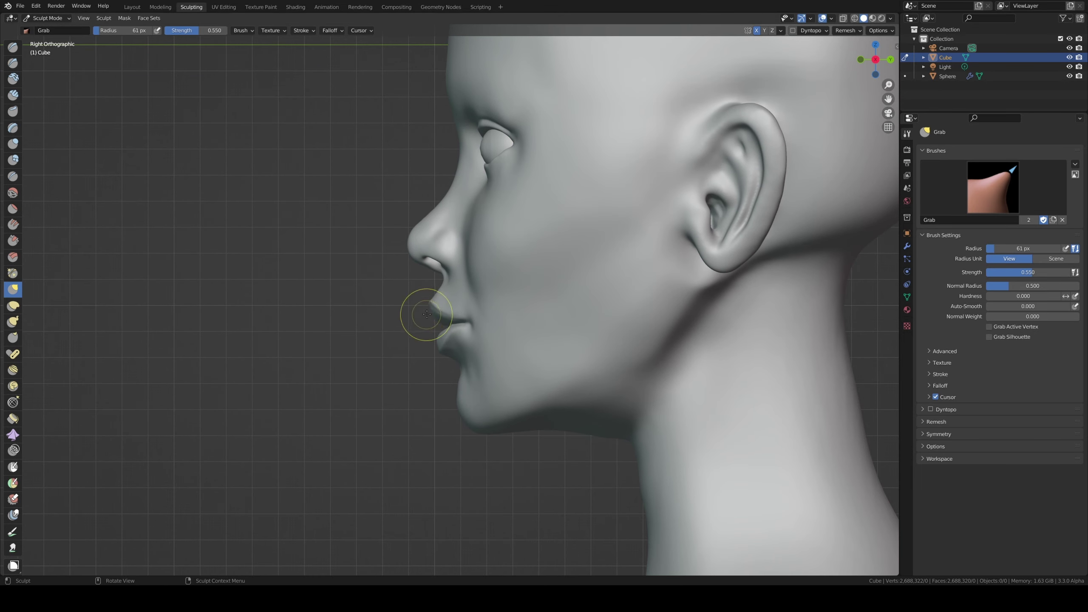
key("f")
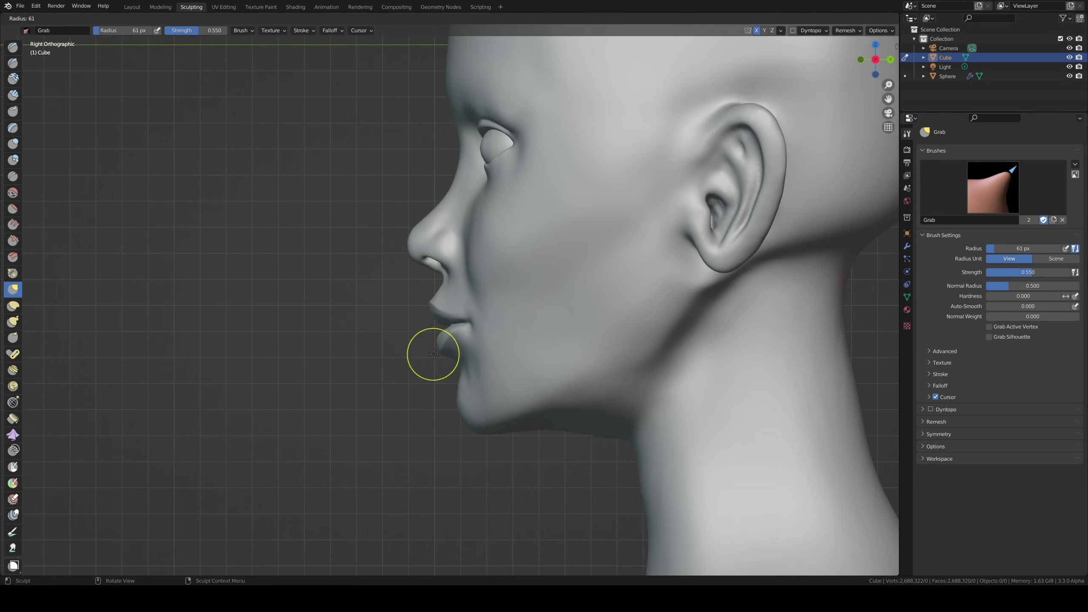
left_click(442, 352)
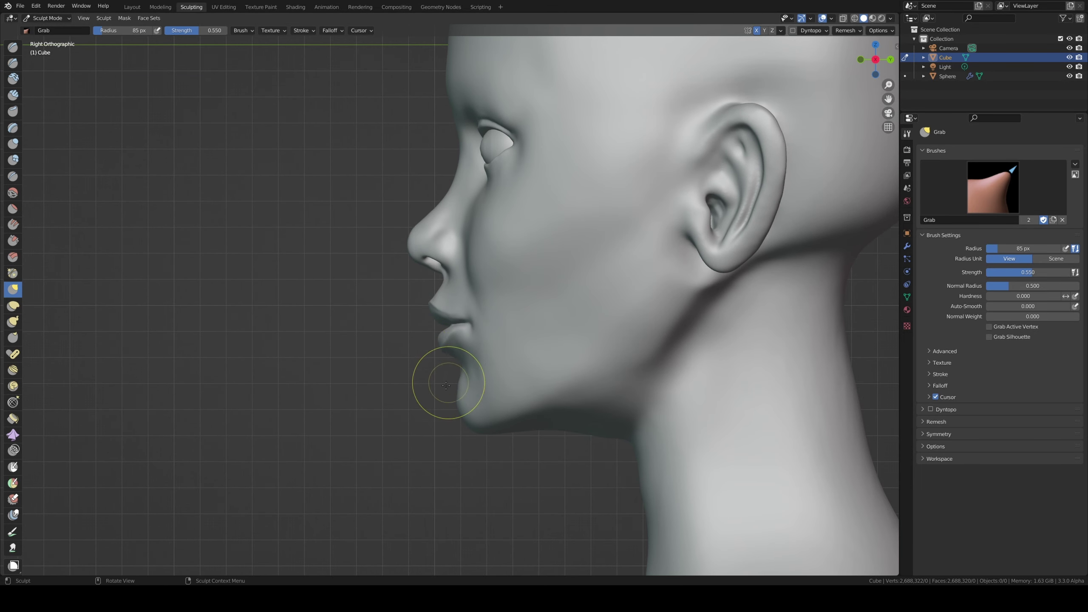
mouse_move(444, 402)
middle_mouse_down()
mouse_move(515, 338)
mouse_move(565, 392)
mouse_move(473, 274)
middle_mouse_up()
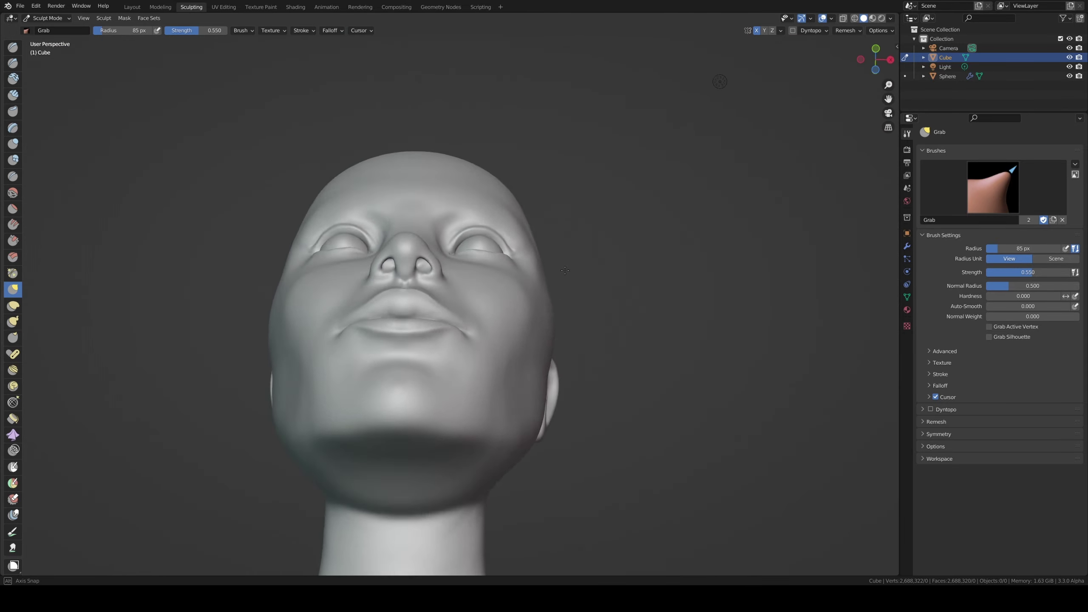
- Shrink the Grab brush from 71 px to 61 px while orbiting from under the chin to the front
key("f")
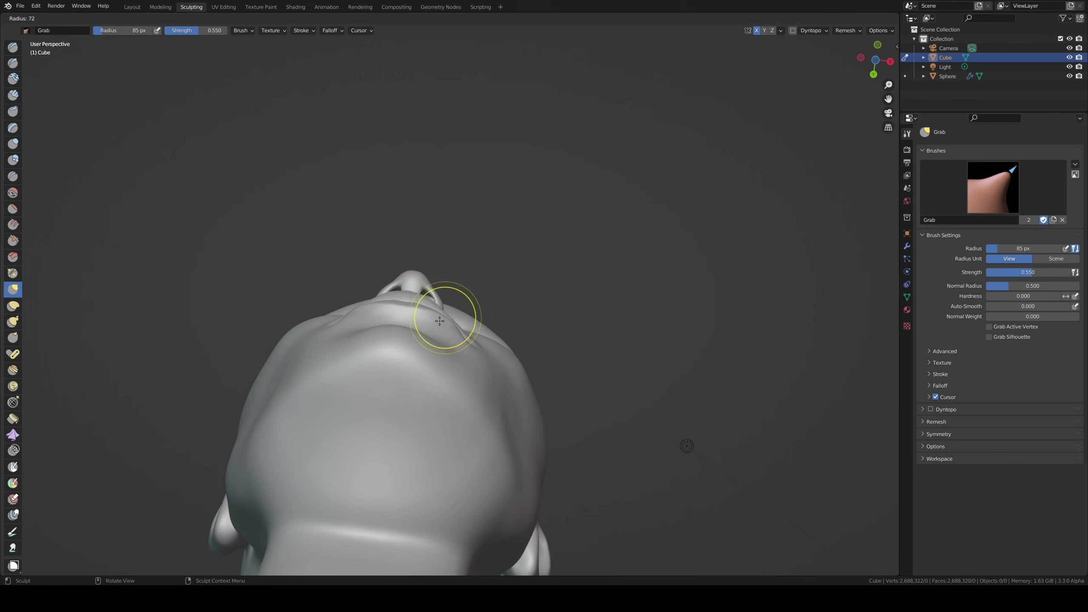
left_click(447, 324)
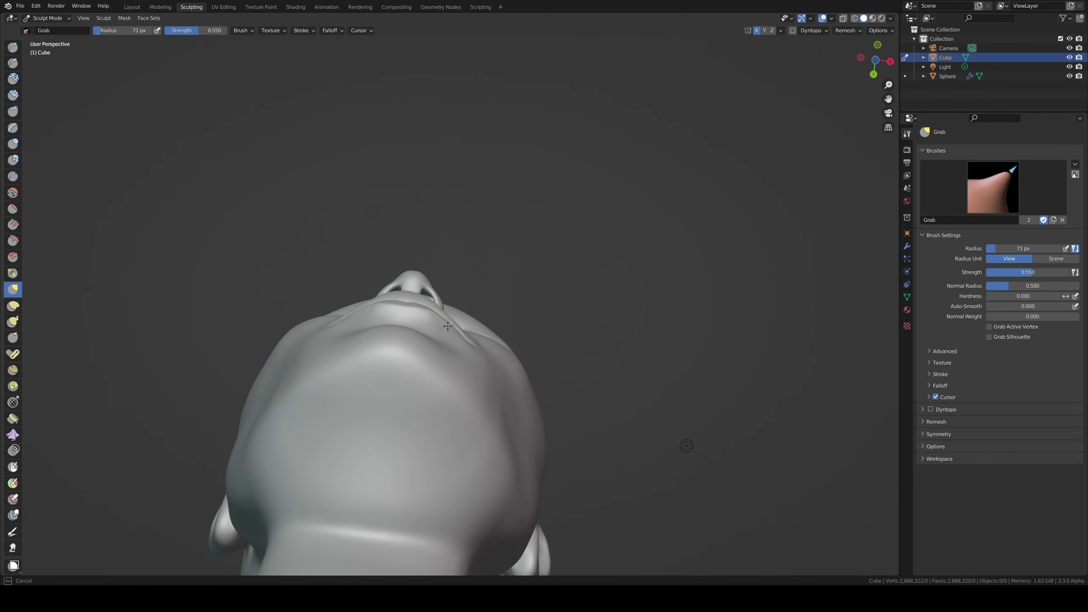
mouse_move(447, 325)
middle_mouse_down()
mouse_move(443, 410)
mouse_move(468, 359)
middle_mouse_up()
scroll(469, 359, "up", 2)
scroll(451, 393, "up", 2)
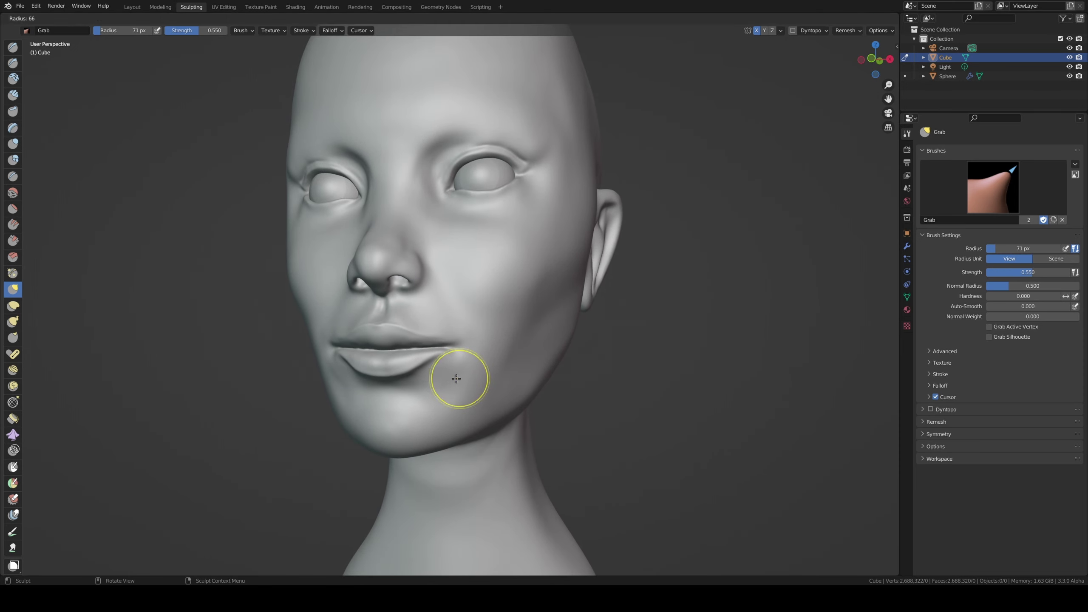
key("f")
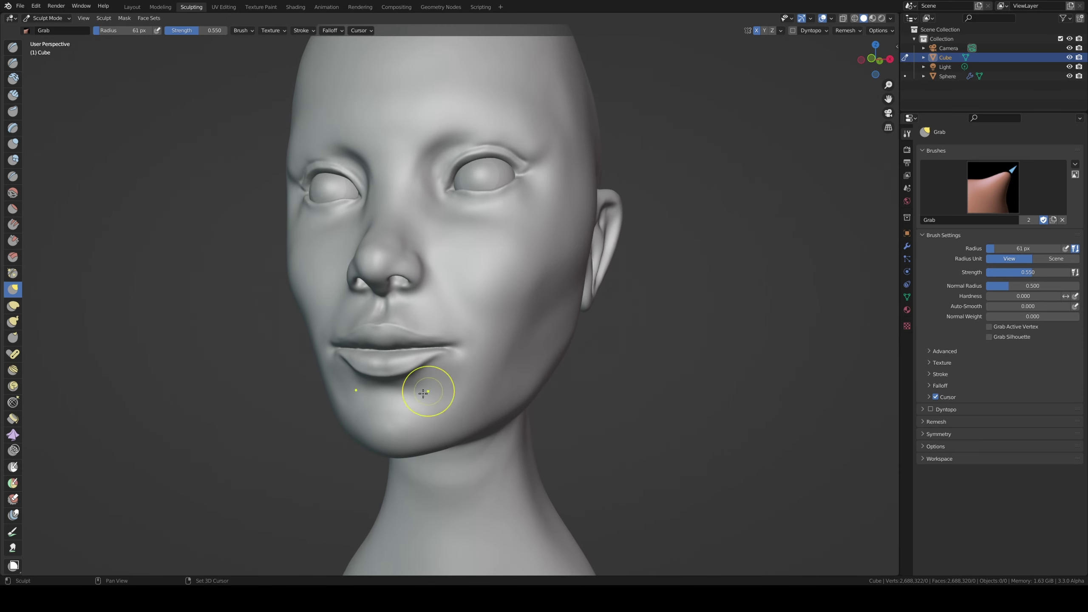
mouse_move(437, 392)
middle_mouse_down()
mouse_move(469, 343)
mouse_move(464, 359)
mouse_move(450, 341)
middle_mouse_up()
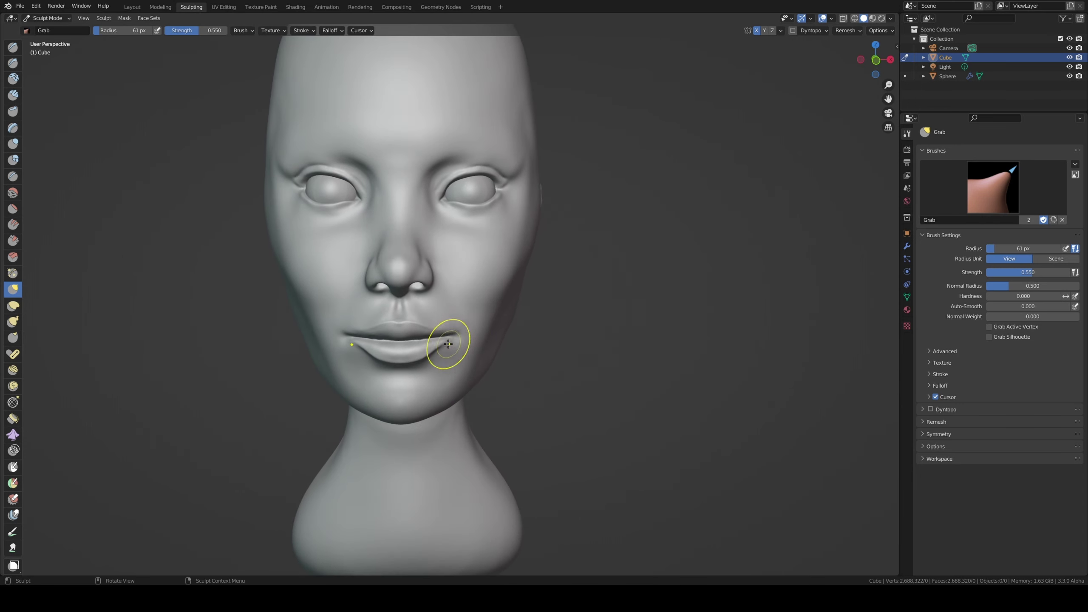
middle_click_drag(424, 235, 446, 292)
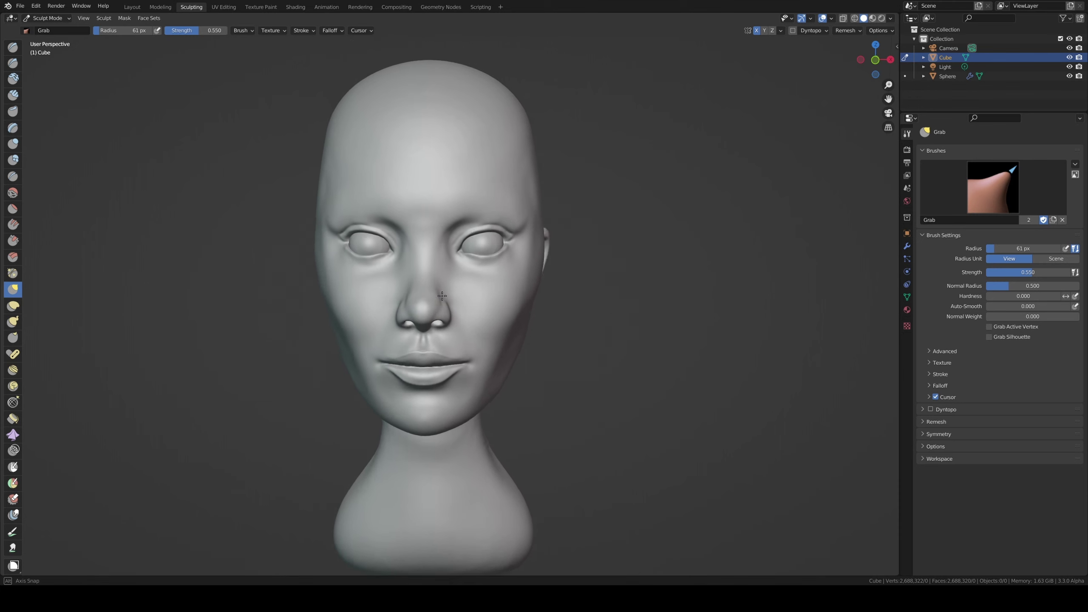
- Save the sculpt as head25.blend and frame the head in front orthographic view
key("ctrl")
key("ctrl+s")
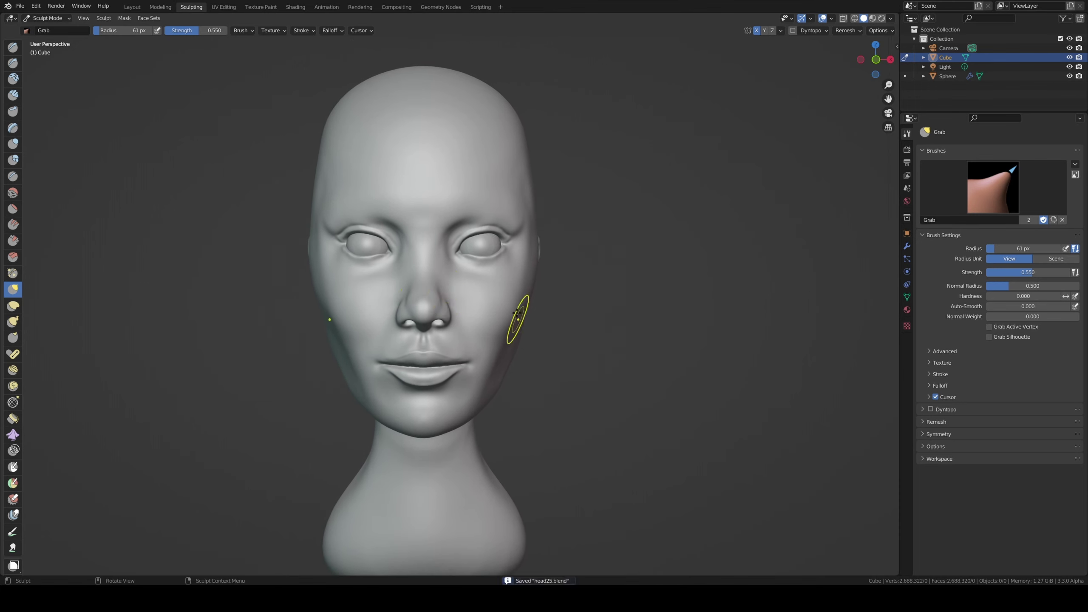
middle_click_drag(449, 323, 500, 312)
key("KP_1")
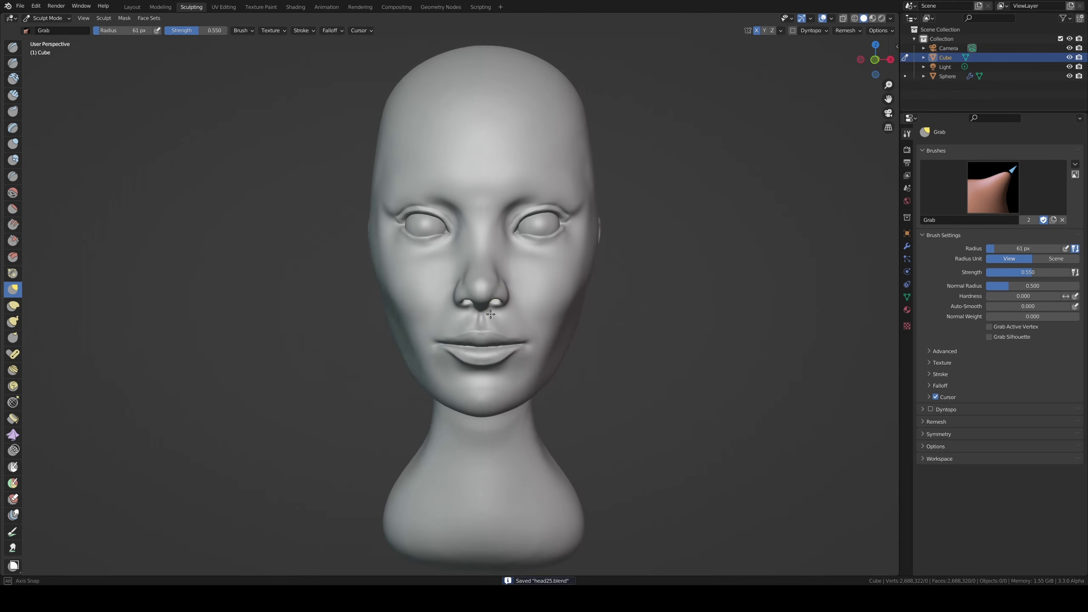
scroll(523, 312, "up", 2)
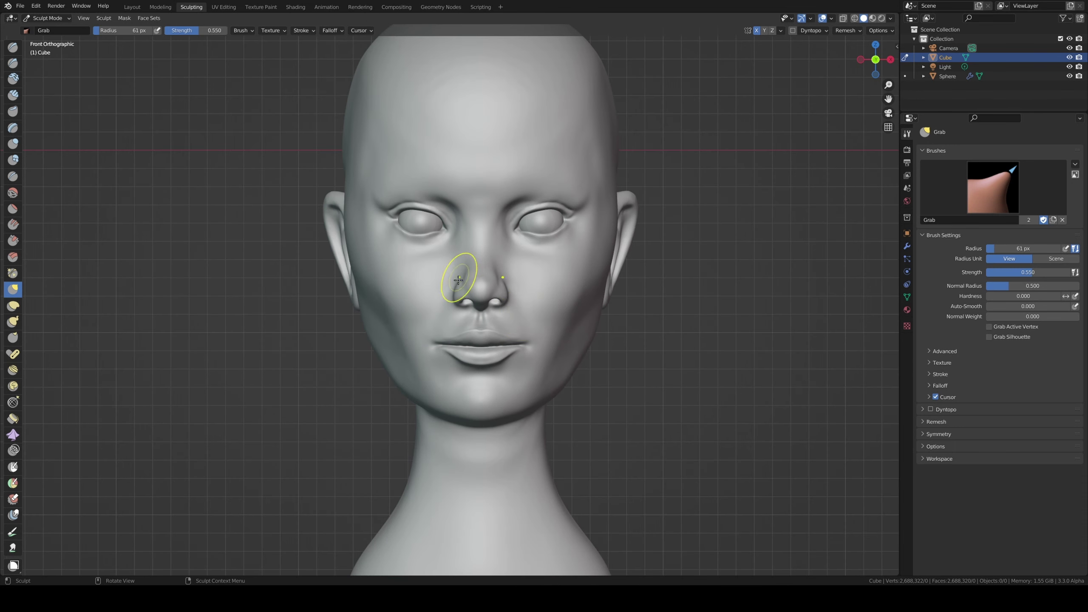
middle_click_drag(457, 265, 431, 301, "shift")
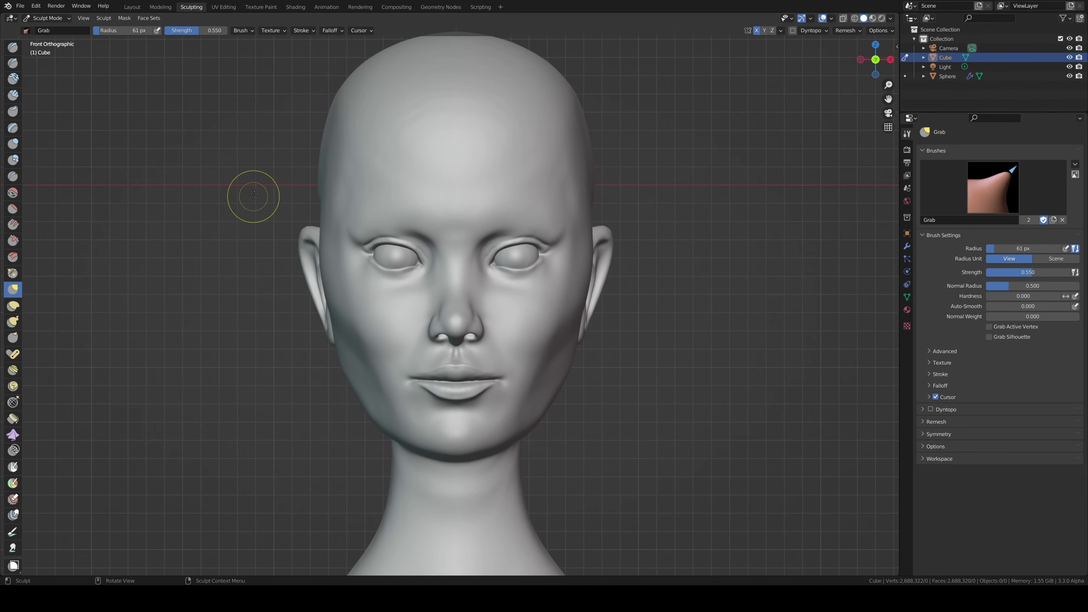
- In the Layout workspace, view through the scene camera locked to the view, facing the head
left_click(132, 7)
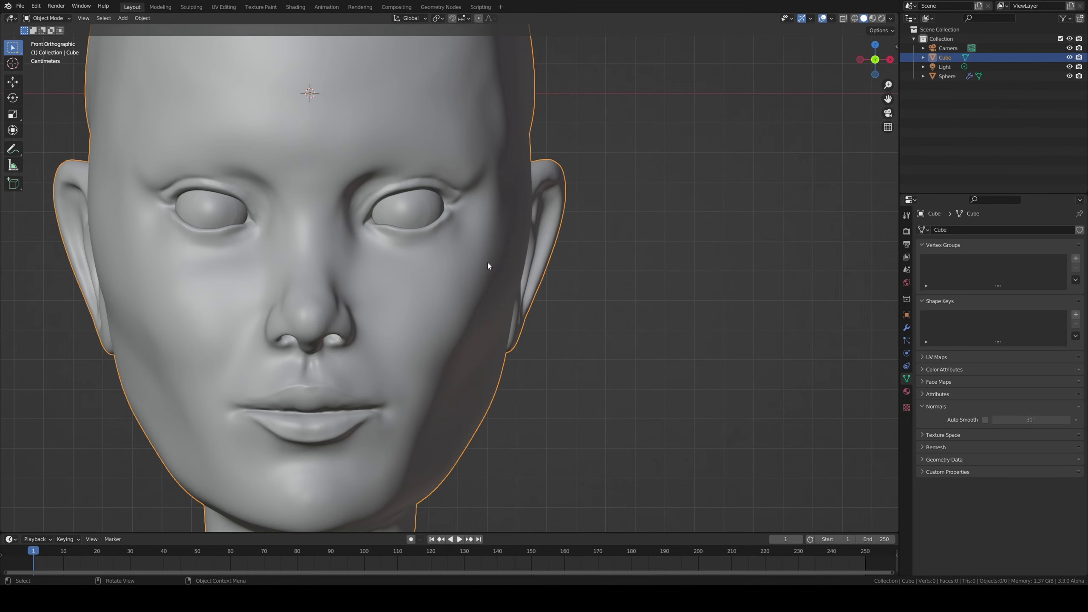
scroll(633, 232, "down", 3)
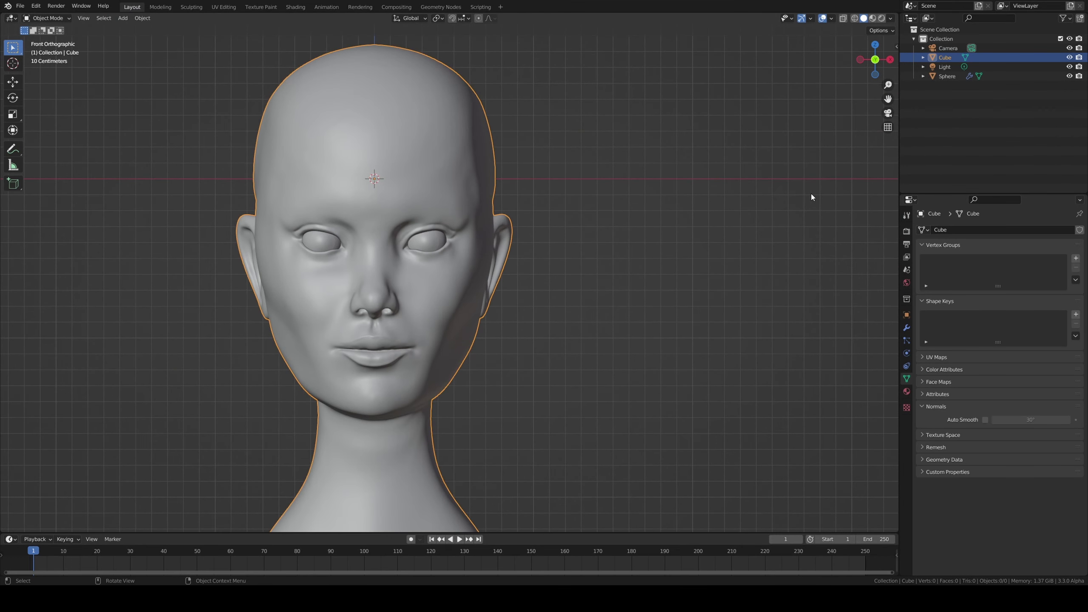
left_click(887, 113)
key("n")
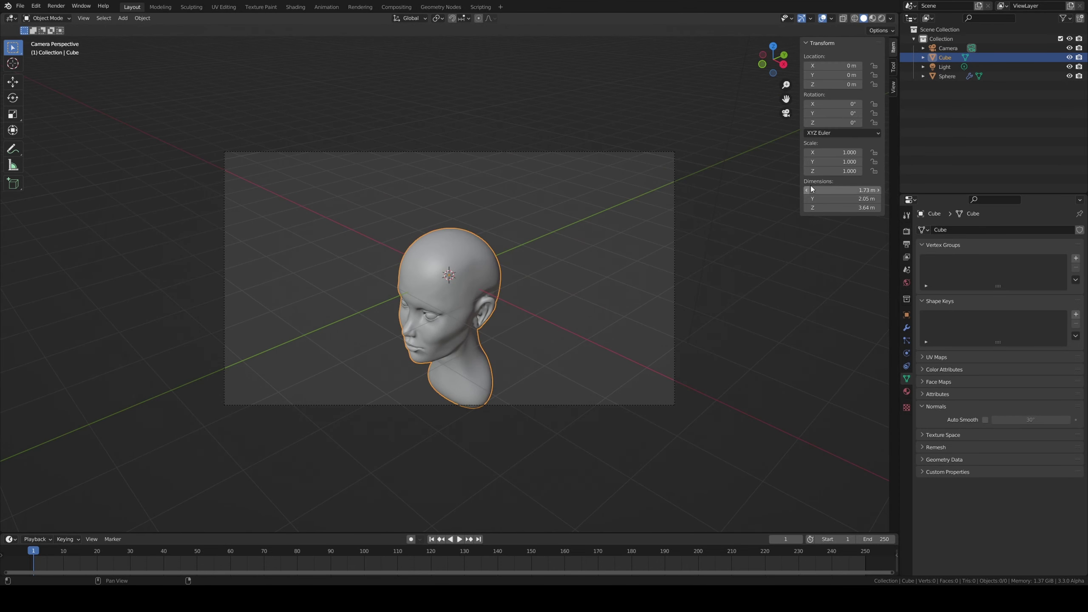
left_click(892, 87)
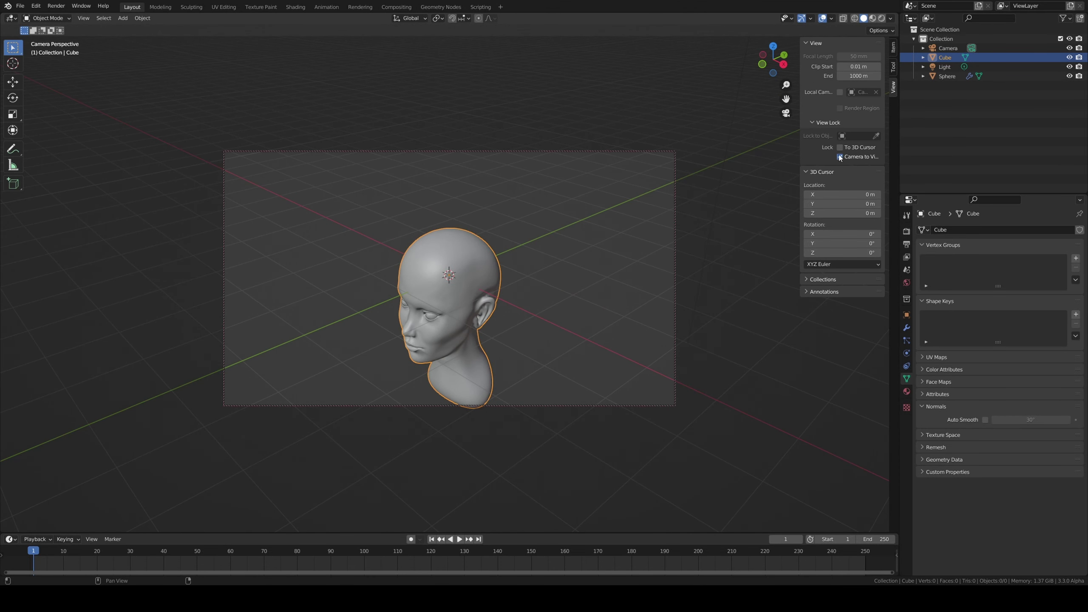
mouse_move(565, 269)
middle_mouse_down()
mouse_move(530, 290)
mouse_move(507, 287)
mouse_move(507, 306)
mouse_move(520, 285)
mouse_move(493, 271)
middle_mouse_up()
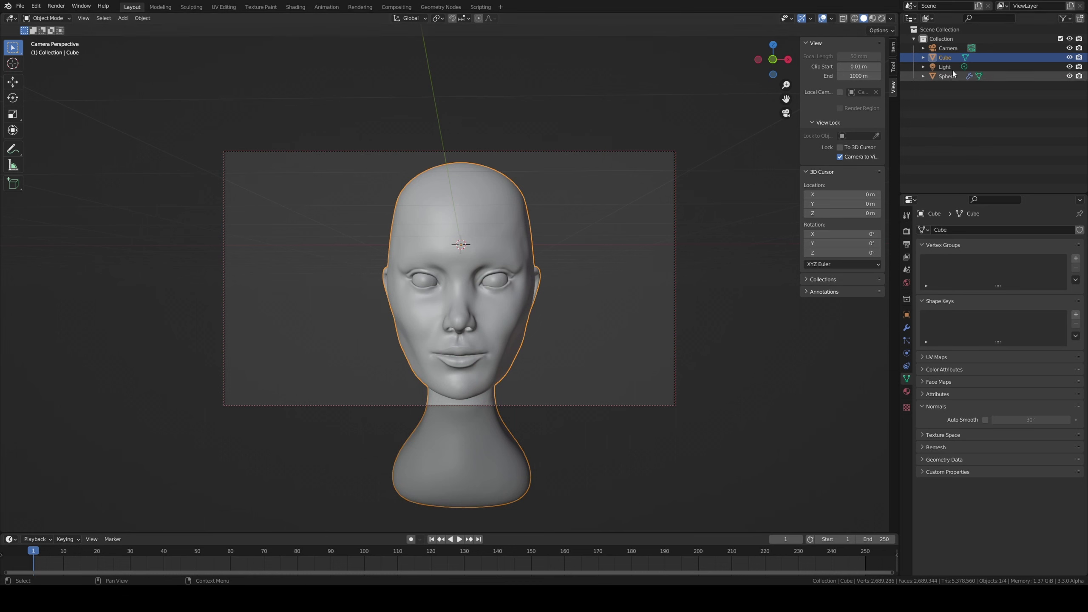
- Set the Camera's lens focal length to 300 mm and zoom out to frame the whole bust
left_click(947, 48)
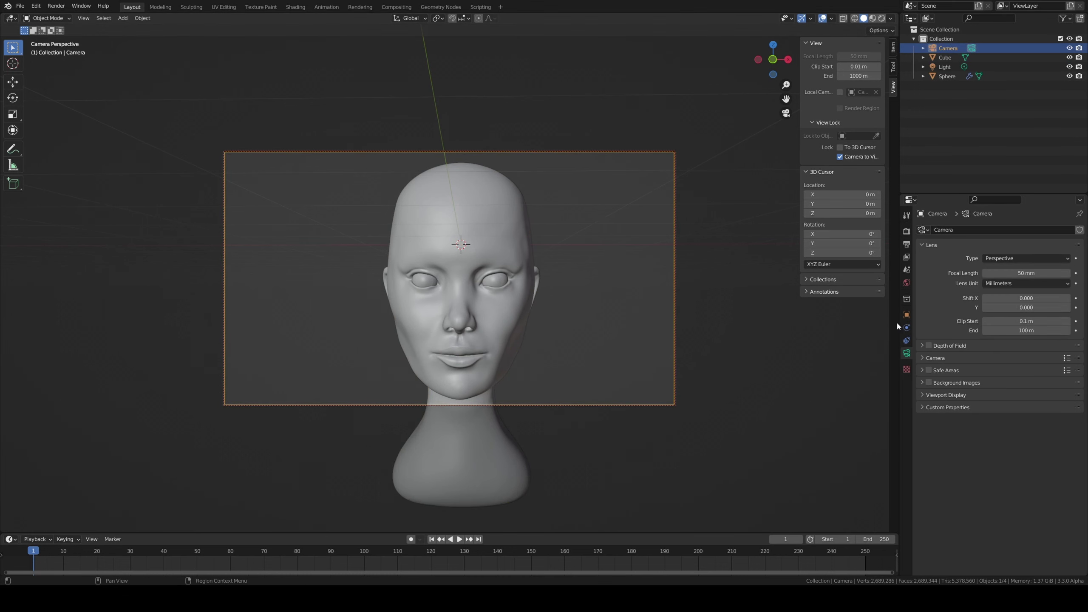
left_click(986, 274)
type("00")
key("Return")
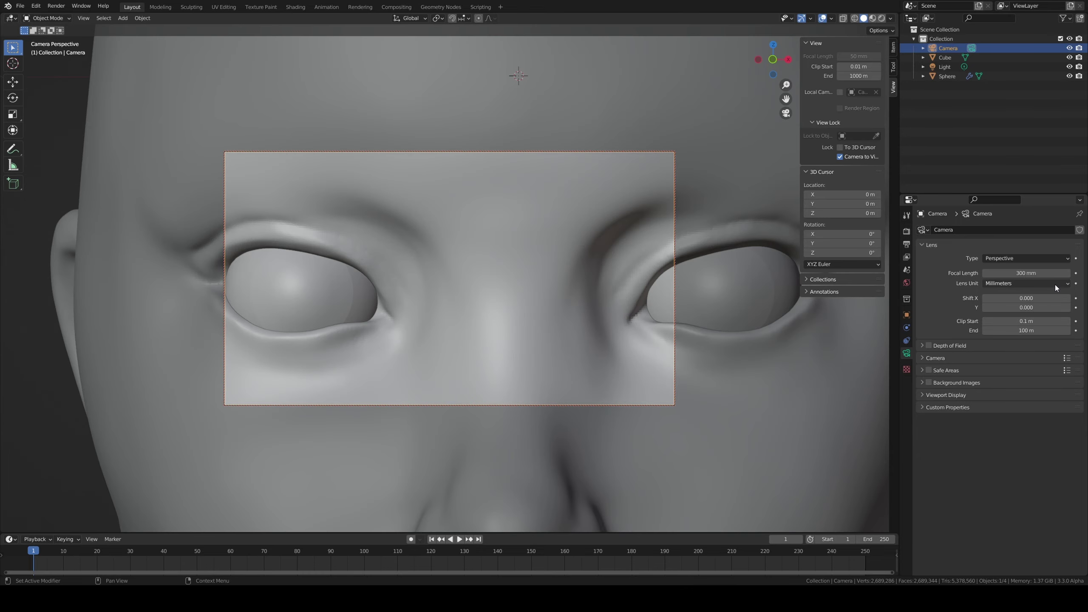
scroll(494, 255, "down", 5)
scroll(469, 391, "down", 2)
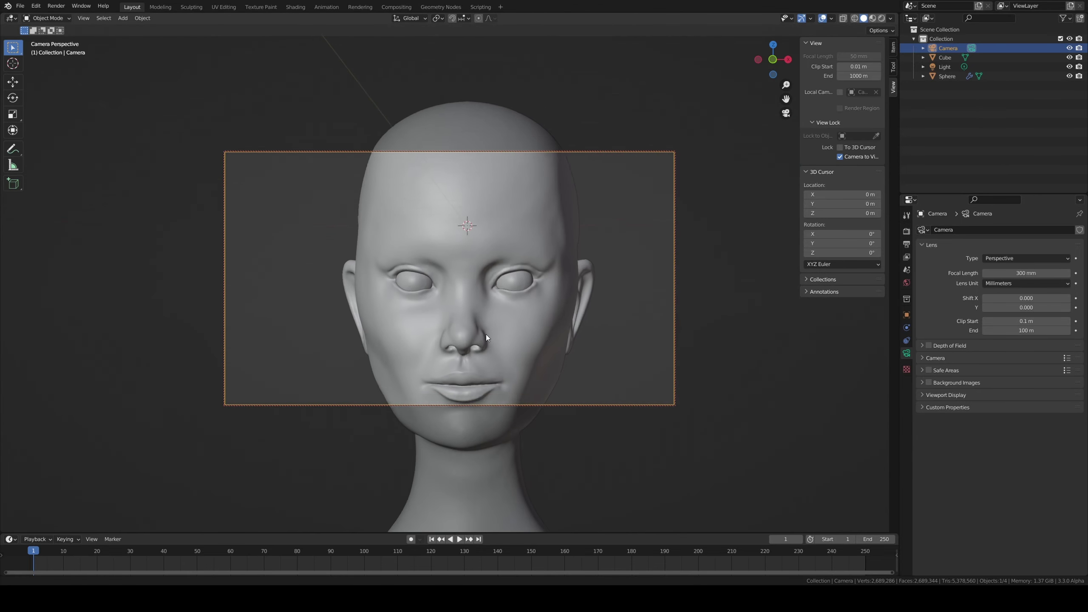
scroll(486, 337, "down", 2)
mouse_move(478, 351)
middle_mouse_down()
mouse_move(455, 355)
mouse_move(464, 347)
mouse_move(470, 363)
mouse_move(495, 330)
middle_mouse_up()
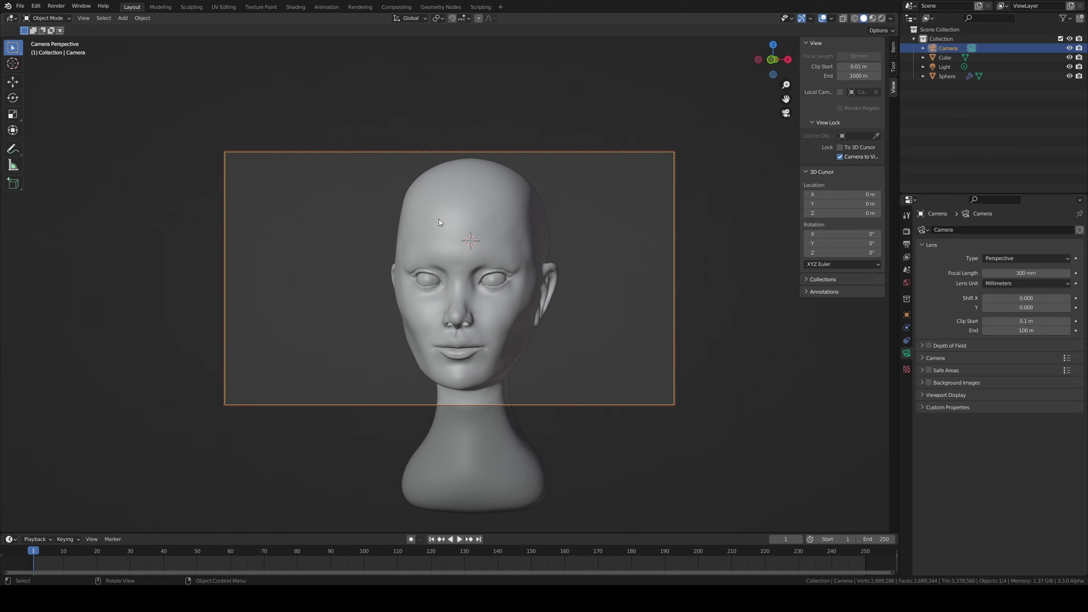
- Switch the viewport to Solid shading with a skin-toned MatCap
left_click(873, 18)
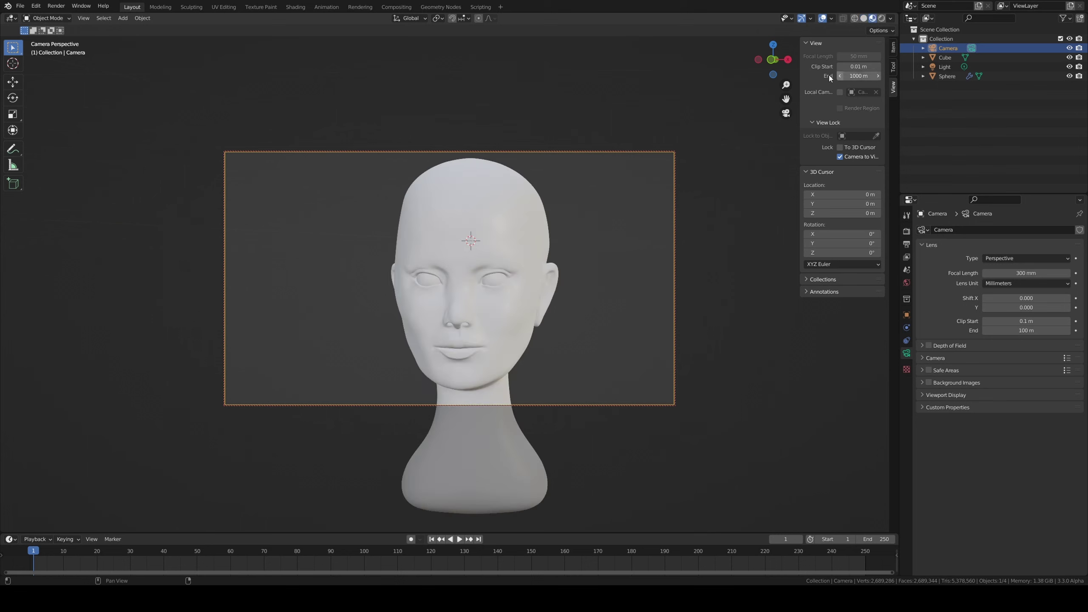
left_click(890, 18)
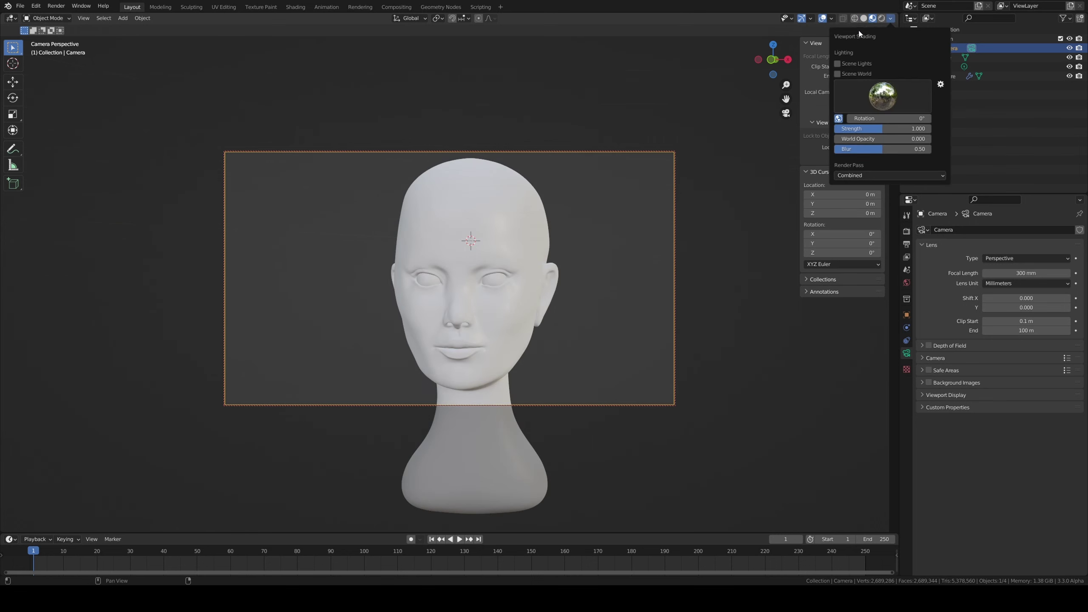
left_click(864, 18)
left_click(884, 65)
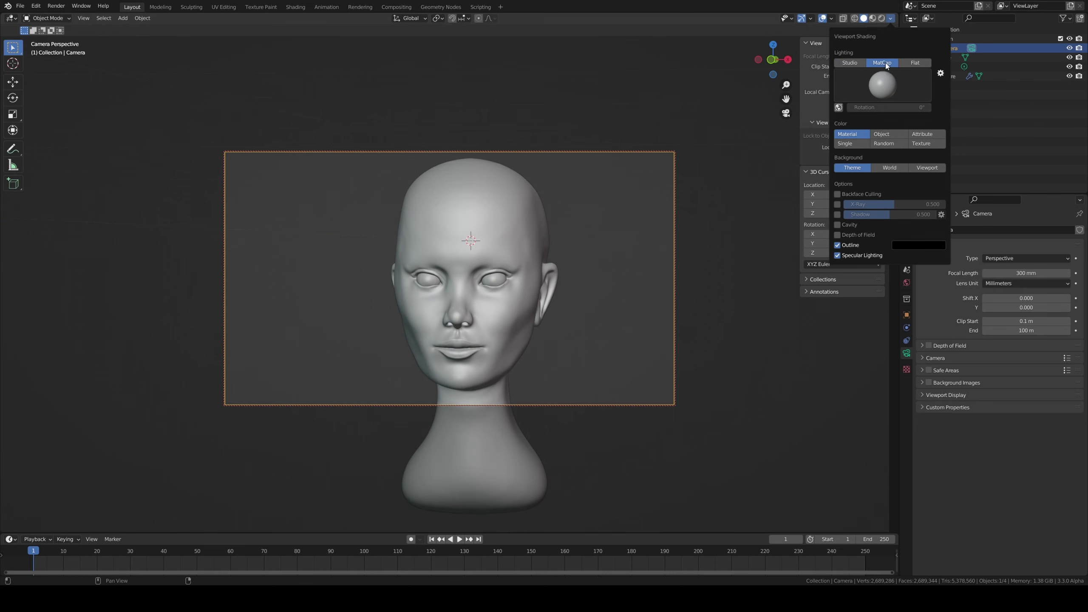
left_click(883, 87)
left_click(857, 175)
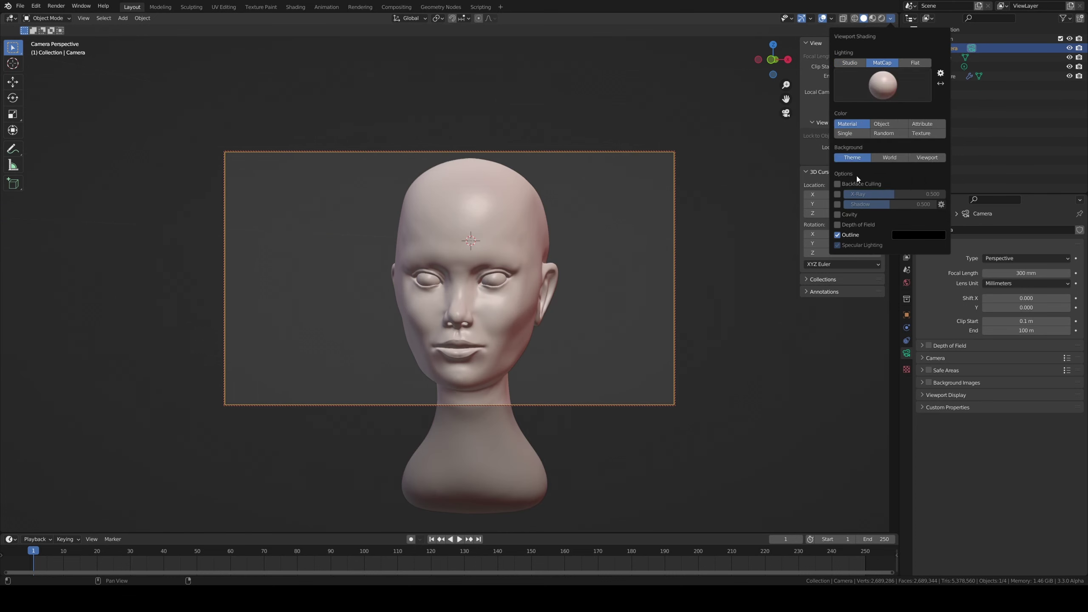
- Lighten the viewport shadows on the face and close the shading options
left_click(890, 18)
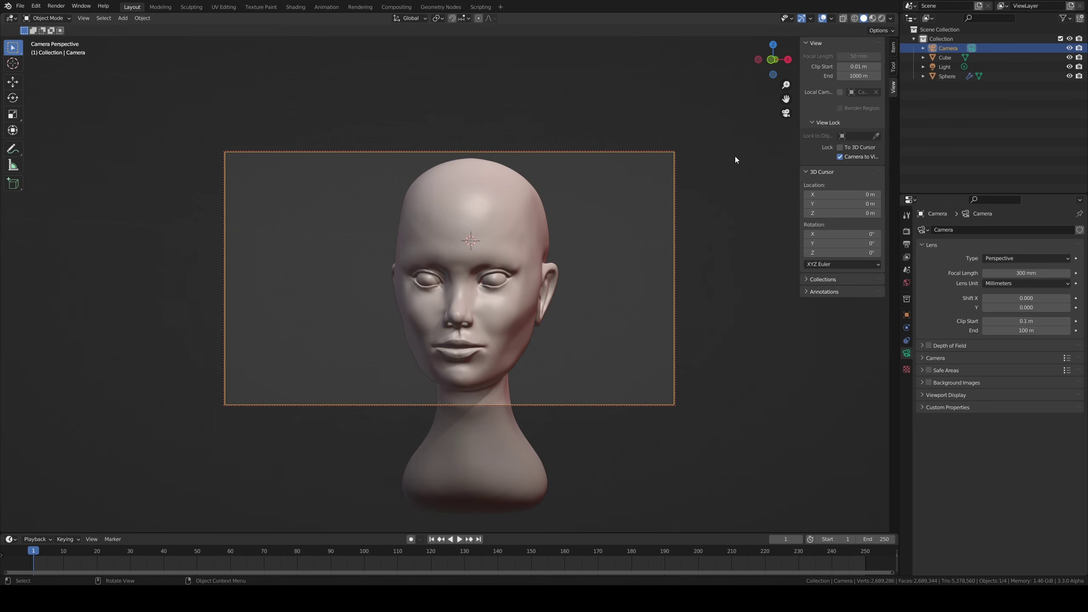
left_click(891, 18)
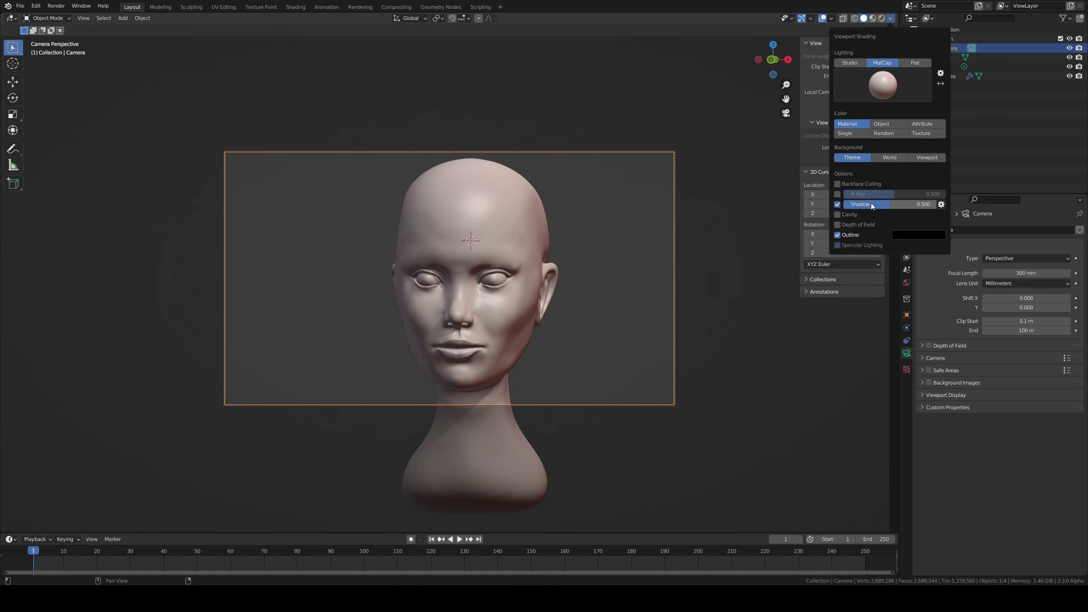
left_click_drag(878, 203, 842, 206)
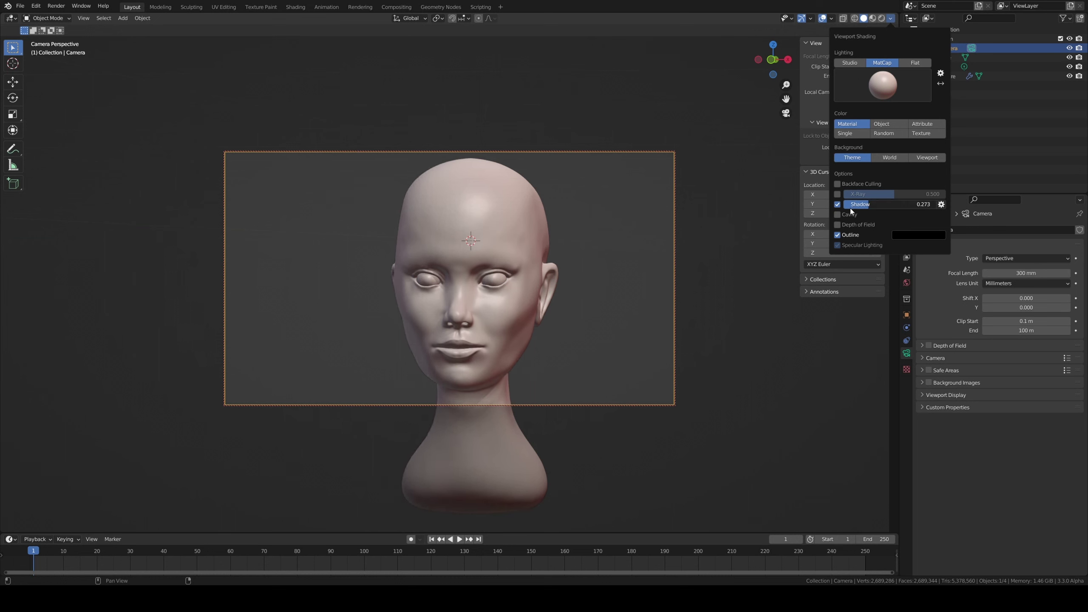
left_click(706, 253)
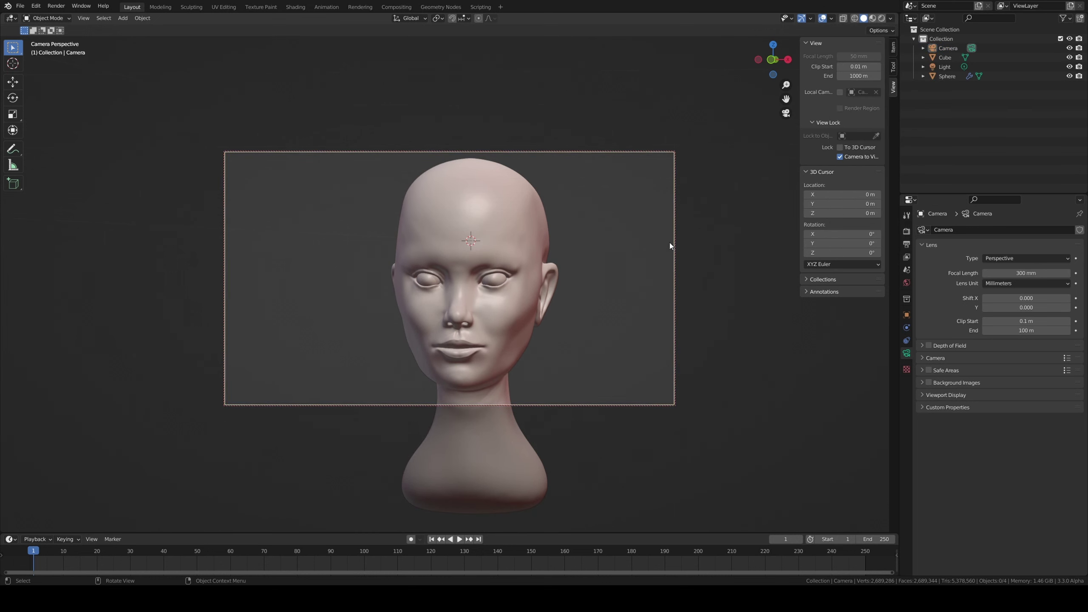
mouse_move(523, 295)
middle_mouse_down()
mouse_move(509, 307)
mouse_move(487, 298)
mouse_move(575, 291)
mouse_move(491, 307)
mouse_move(507, 310)
mouse_move(520, 293)
middle_mouse_up()
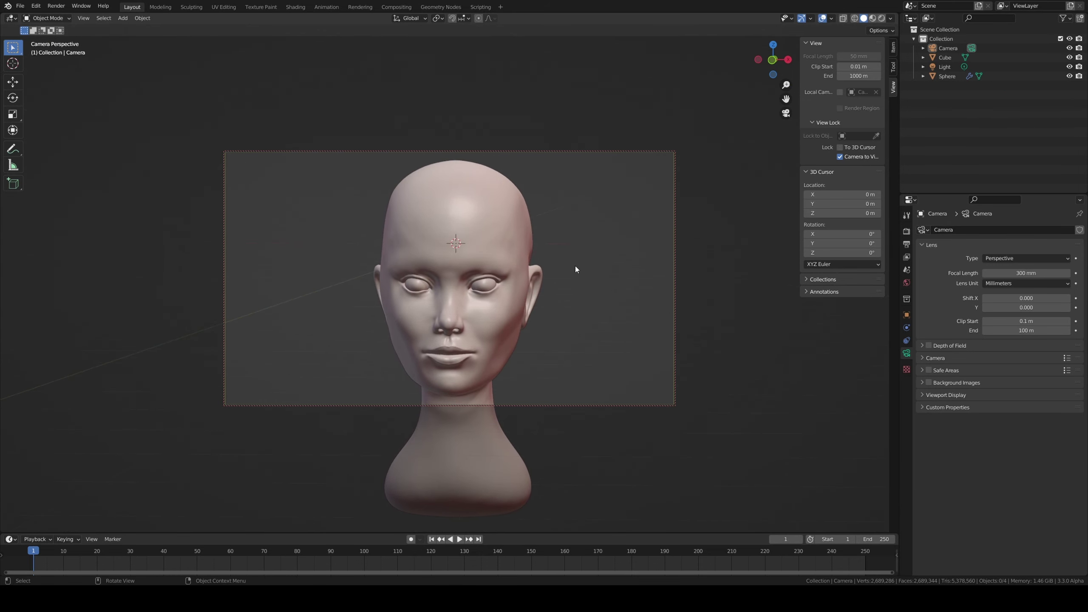
- Re-angle the shadow light direction across the head, then select the head bust
left_click(890, 18)
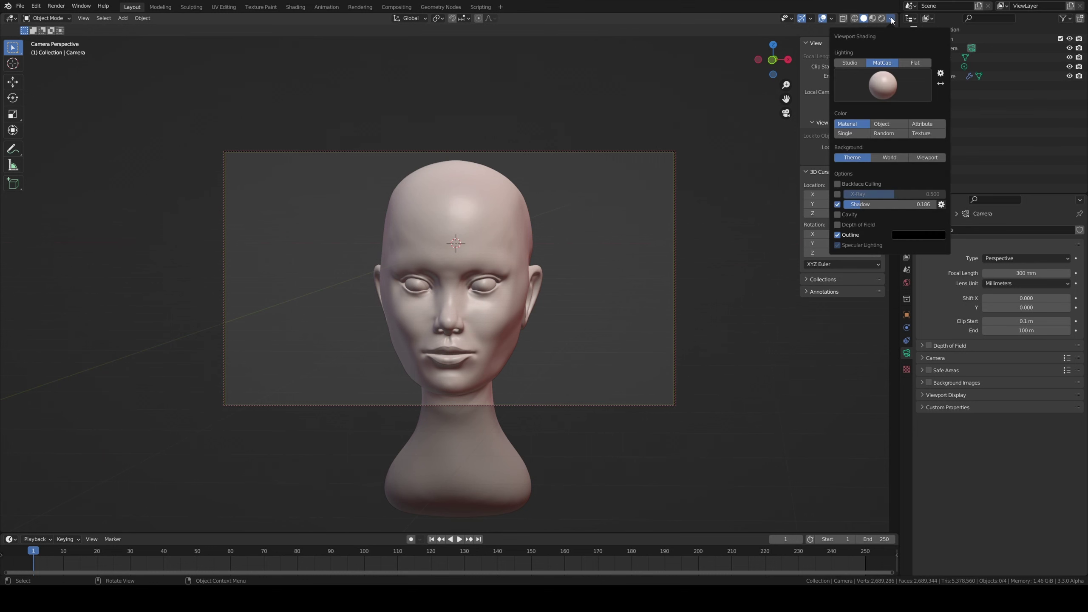
left_click(941, 205)
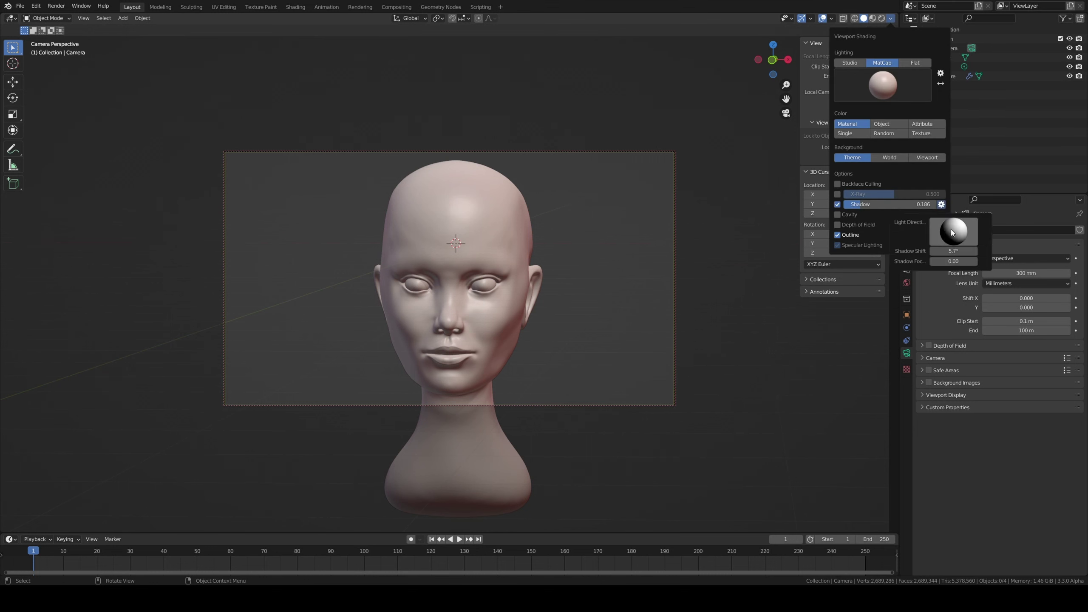
mouse_move(930, 224)
left_mouse_down()
mouse_move(899, 219)
mouse_move(944, 239)
mouse_move(905, 216)
mouse_move(918, 223)
left_mouse_up()
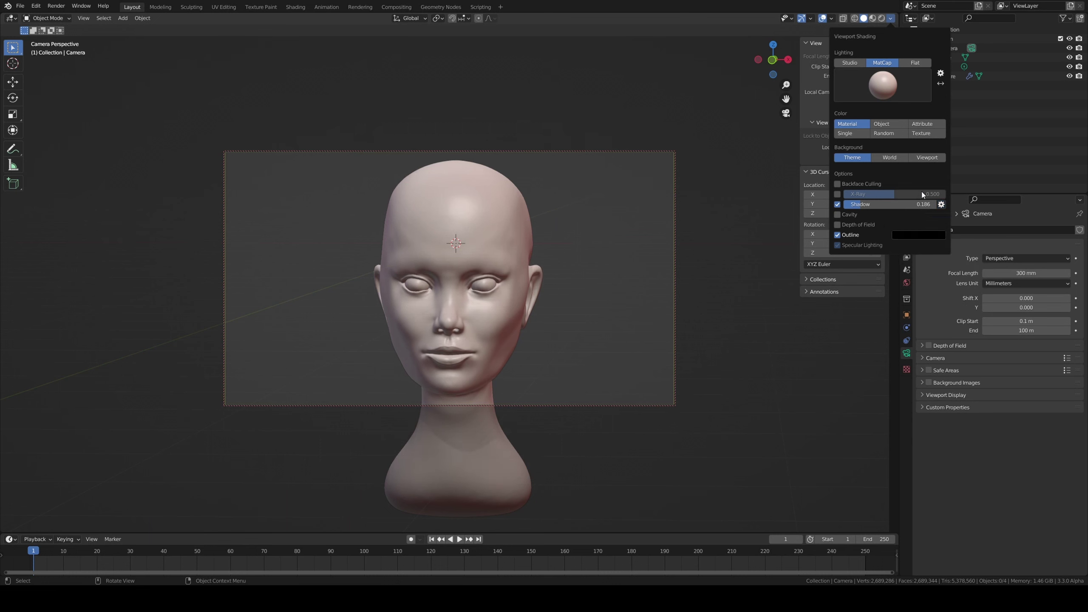
left_click(502, 238)
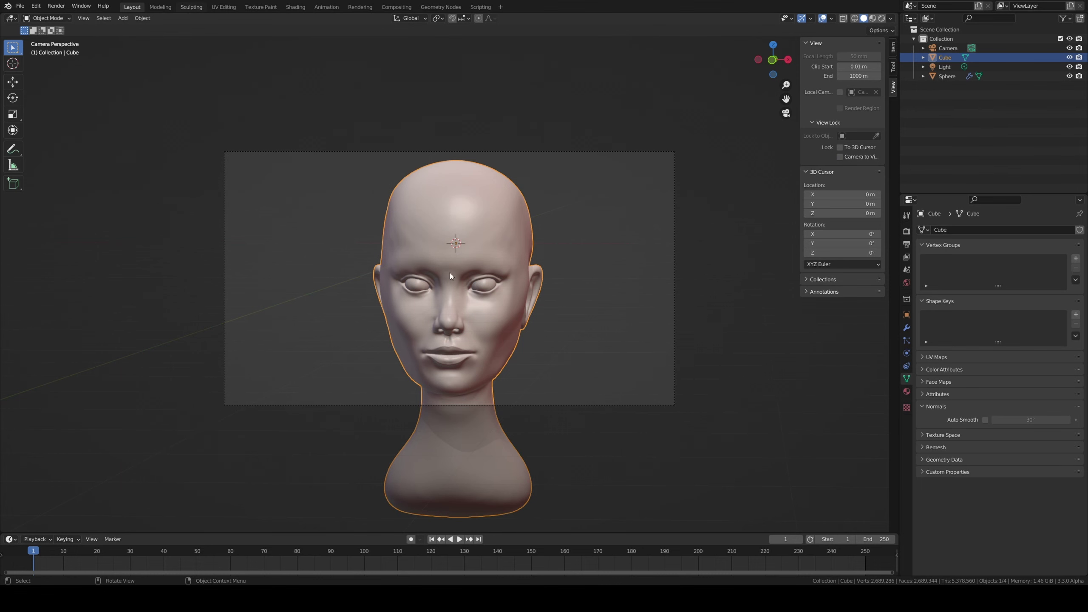
- Return to the Sculpting workspace and apply the pink skin matcap to the head
key("ctrl+Page_Down")
key("ctrl+Page_Down")
middle_click_drag(504, 220, 813, 43)
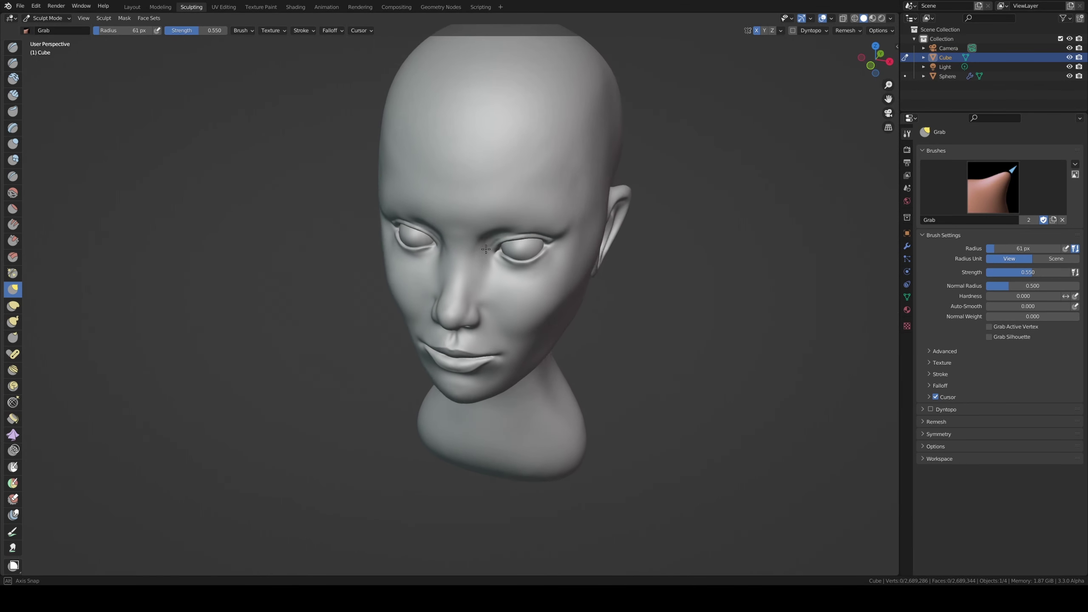
left_click(872, 18)
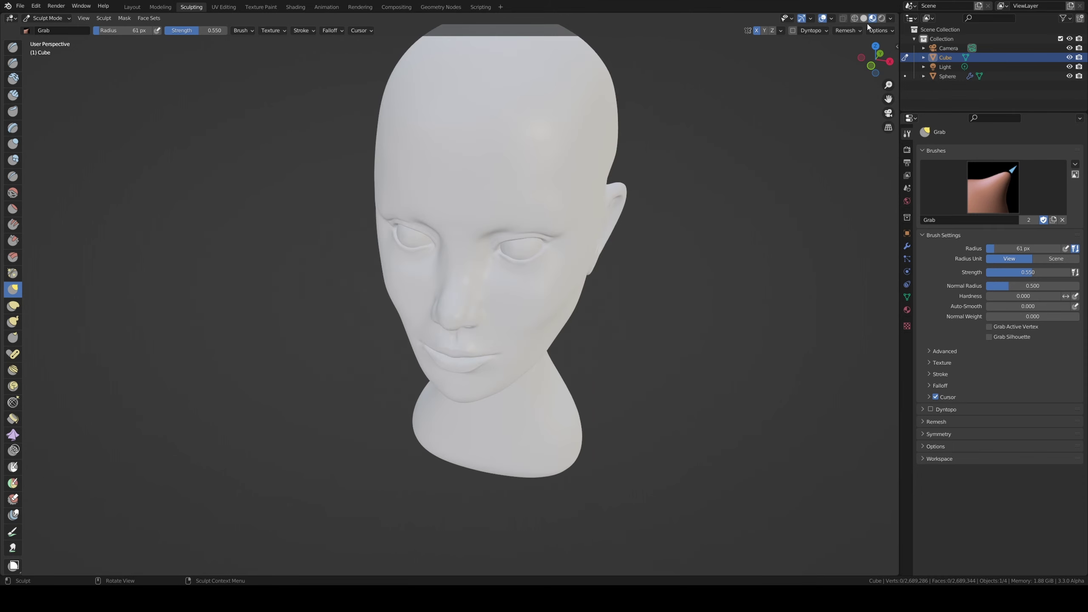
left_click(863, 18)
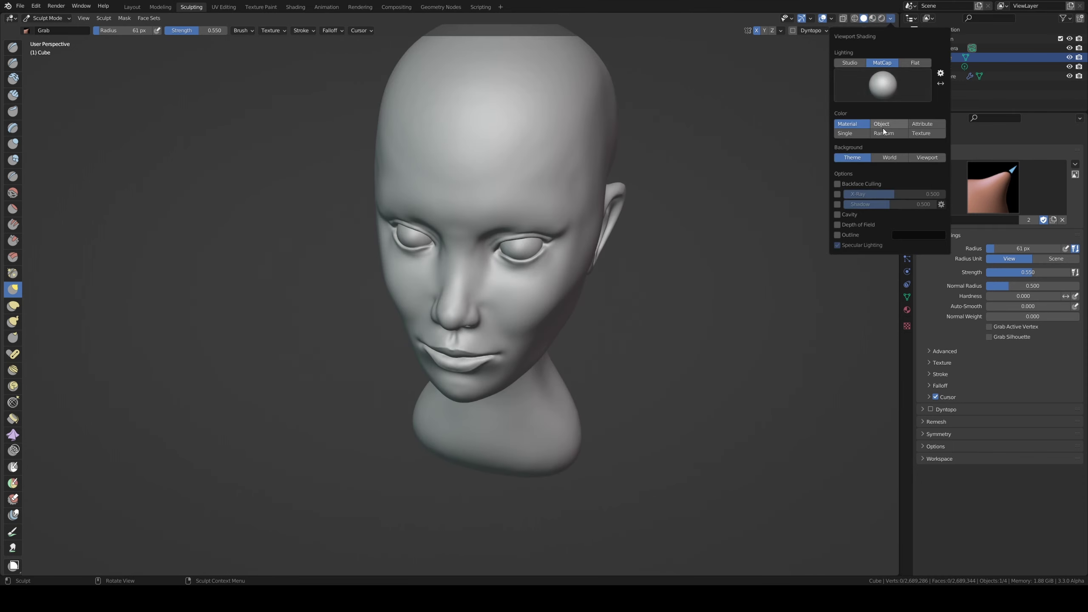
left_click(891, 90)
left_click(861, 169)
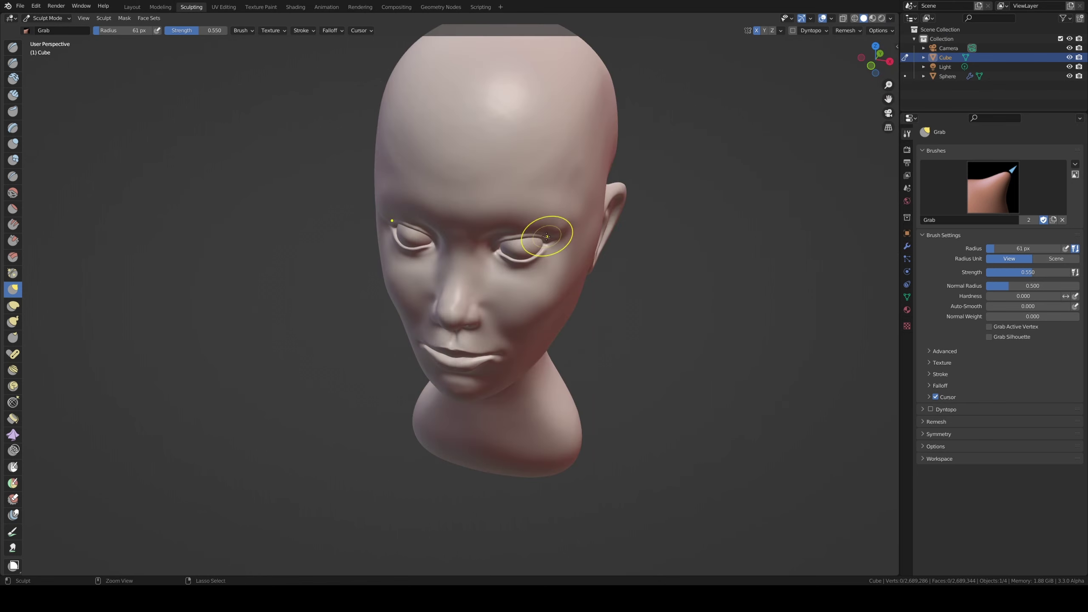
mouse_move(554, 226)
middle_mouse_down()
mouse_move(503, 248)
mouse_move(457, 226)
middle_mouse_up()
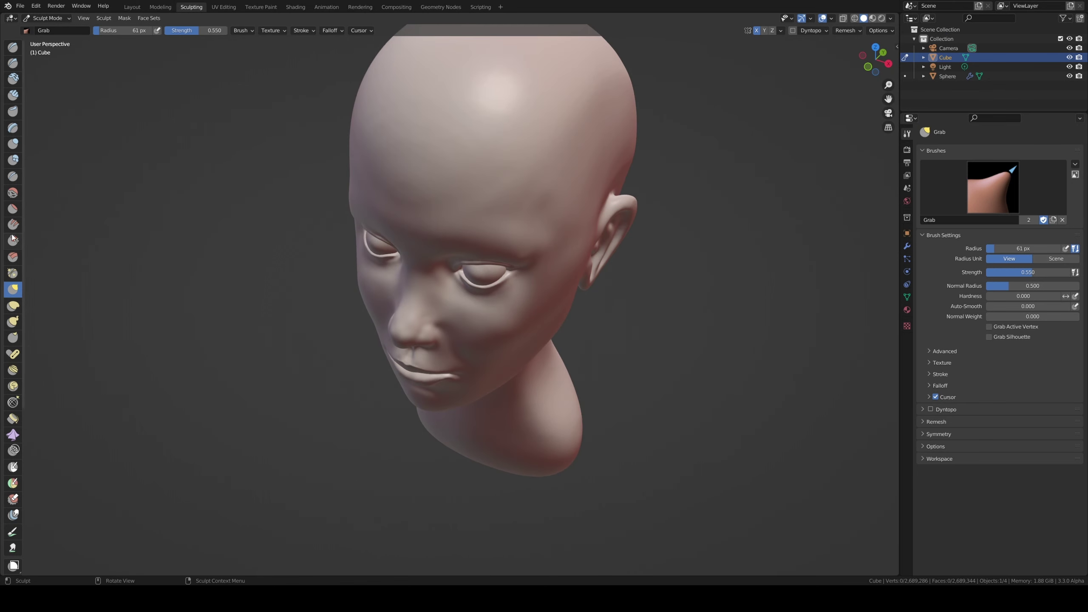
- Switch to the Smooth brush and enlarge it to 96 px
left_click(13, 192)
key("f")
left_click(486, 175)
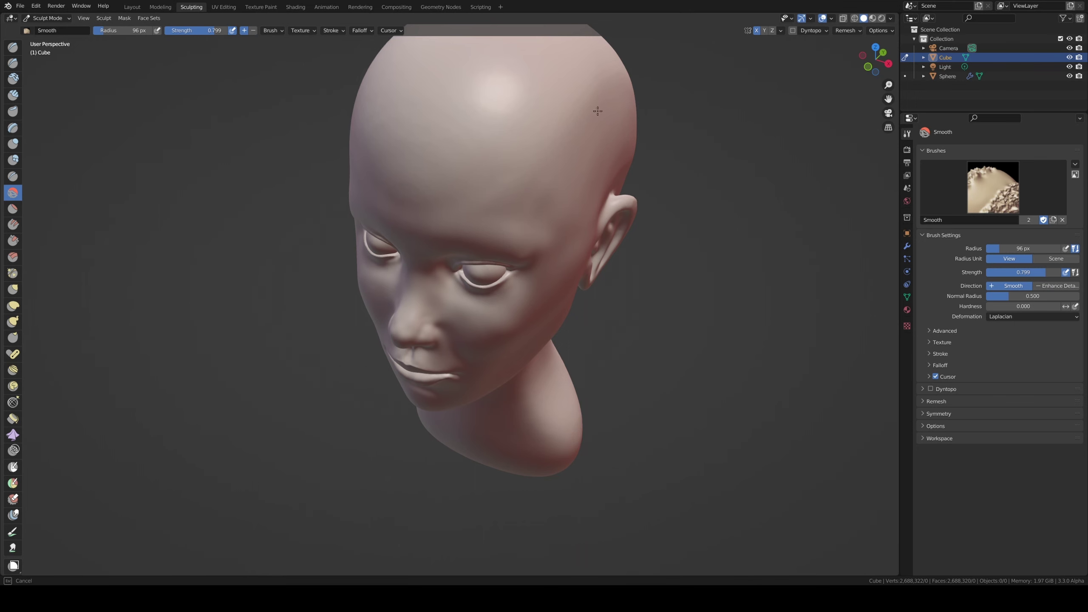
- Smooth the cheek below the eye at 70 px, reduce the brush to 55 px, and return to camera view
mouse_move(569, 172)
middle_mouse_down()
mouse_move(640, 177)
mouse_move(441, 183)
middle_mouse_up()
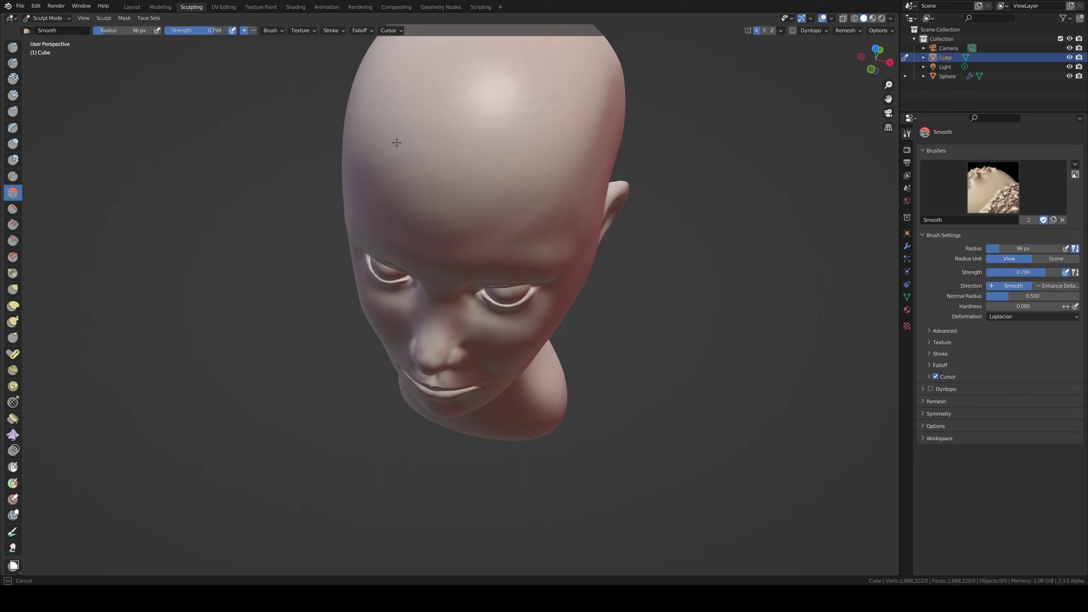
mouse_move(537, 187)
middle_mouse_down()
mouse_move(508, 178)
mouse_move(551, 121)
mouse_move(501, 253)
middle_mouse_up()
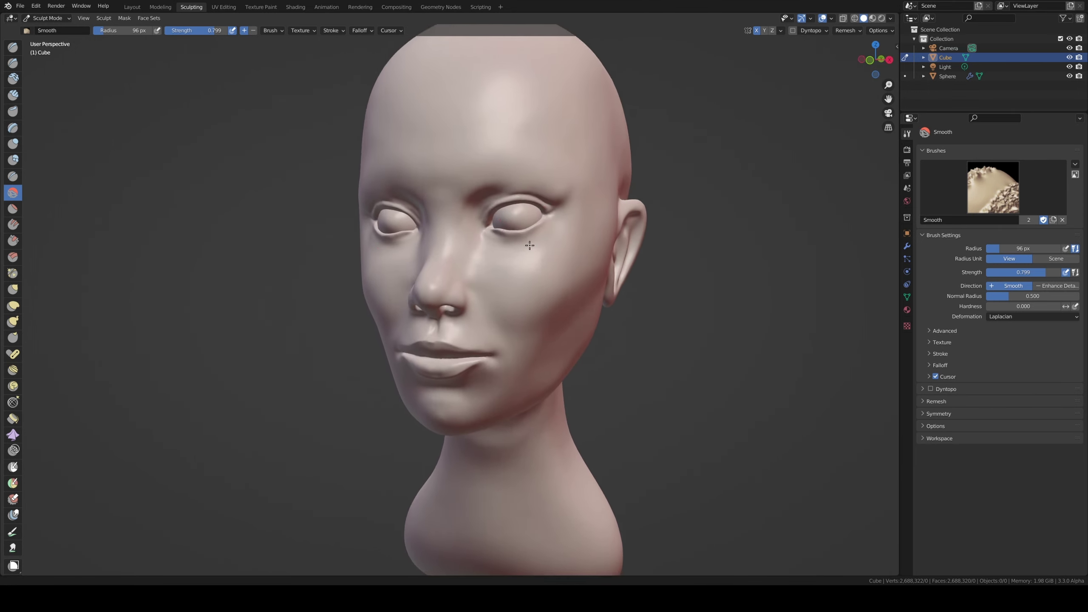
key("f")
left_click(489, 257)
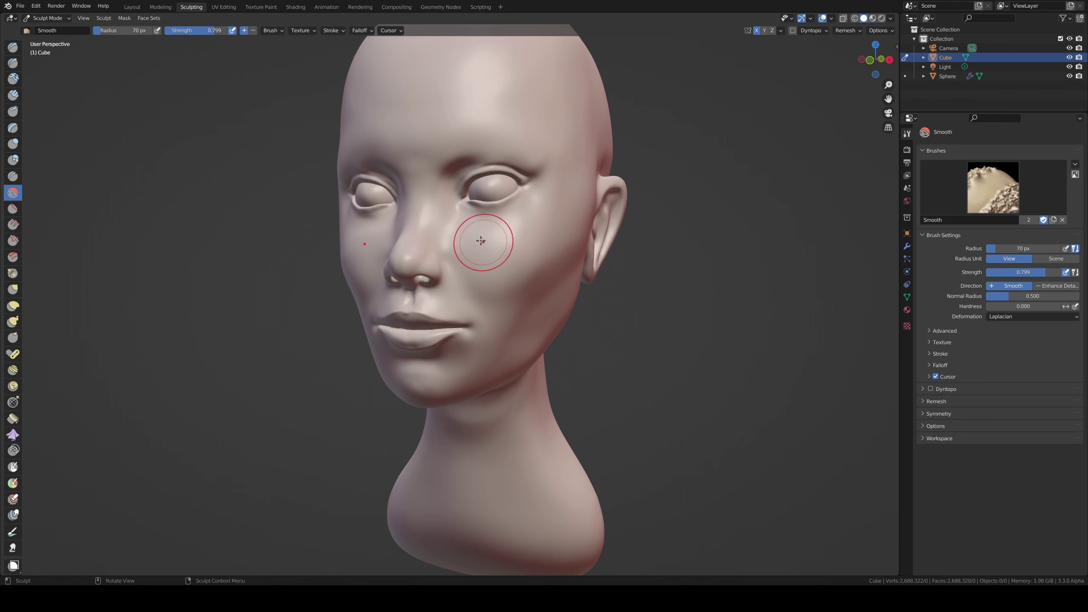
left_click_drag(526, 233, 505, 300)
middle_click_drag(549, 291, 538, 317)
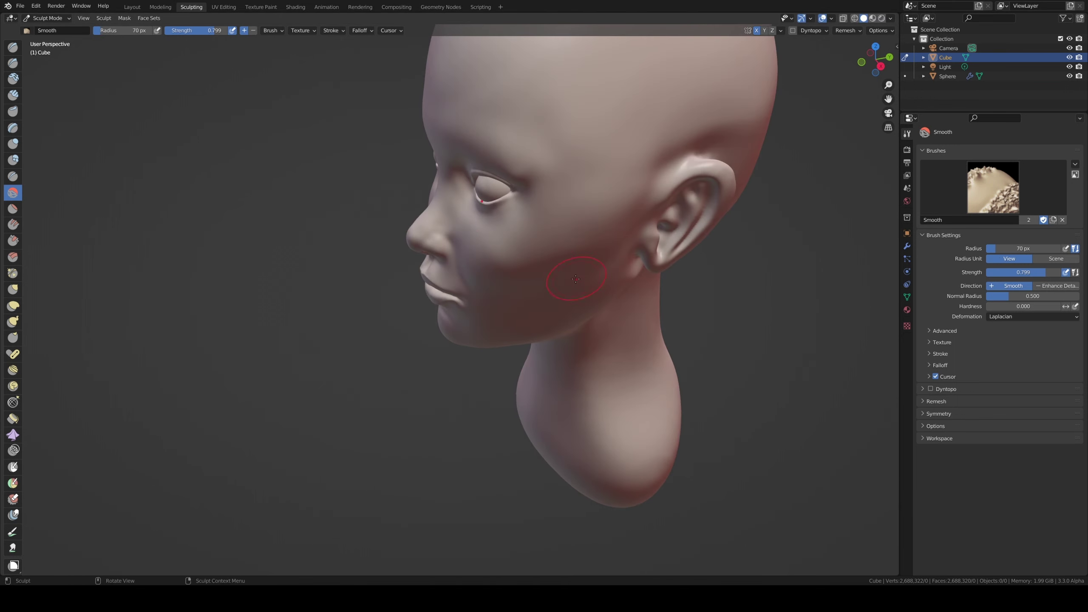
mouse_move(575, 279)
middle_mouse_down()
mouse_move(443, 371)
mouse_move(514, 328)
mouse_move(423, 376)
mouse_move(364, 357)
mouse_move(433, 382)
middle_mouse_up()
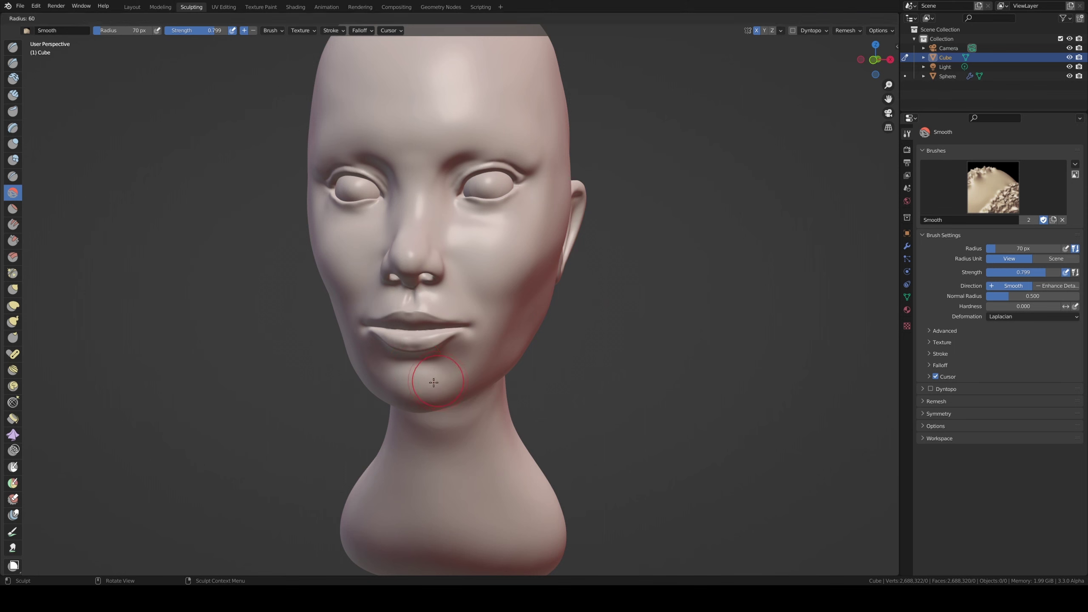
left_click(435, 380)
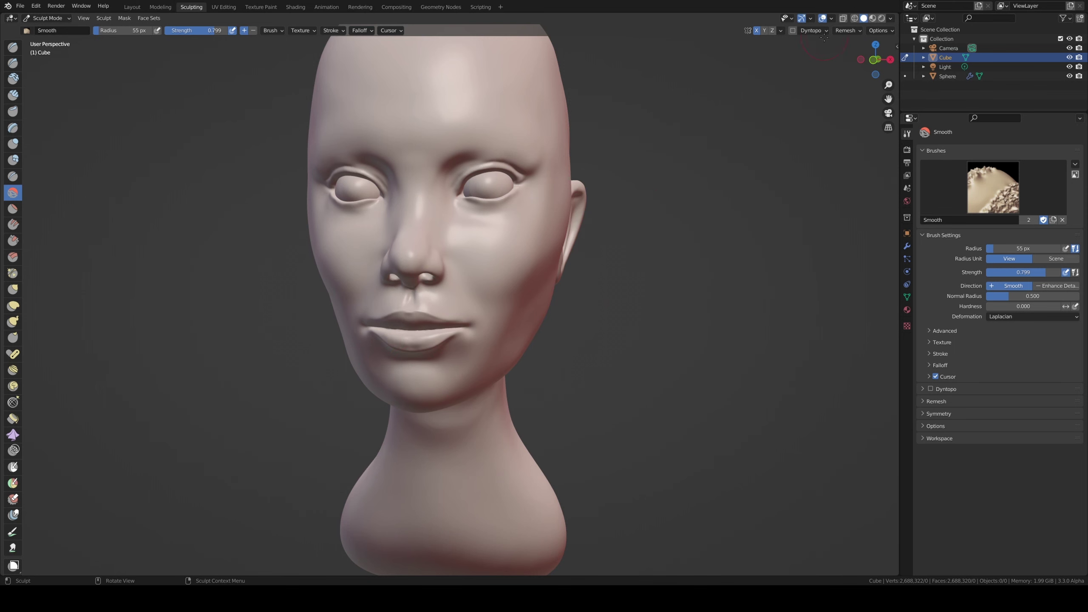
left_click(888, 112)
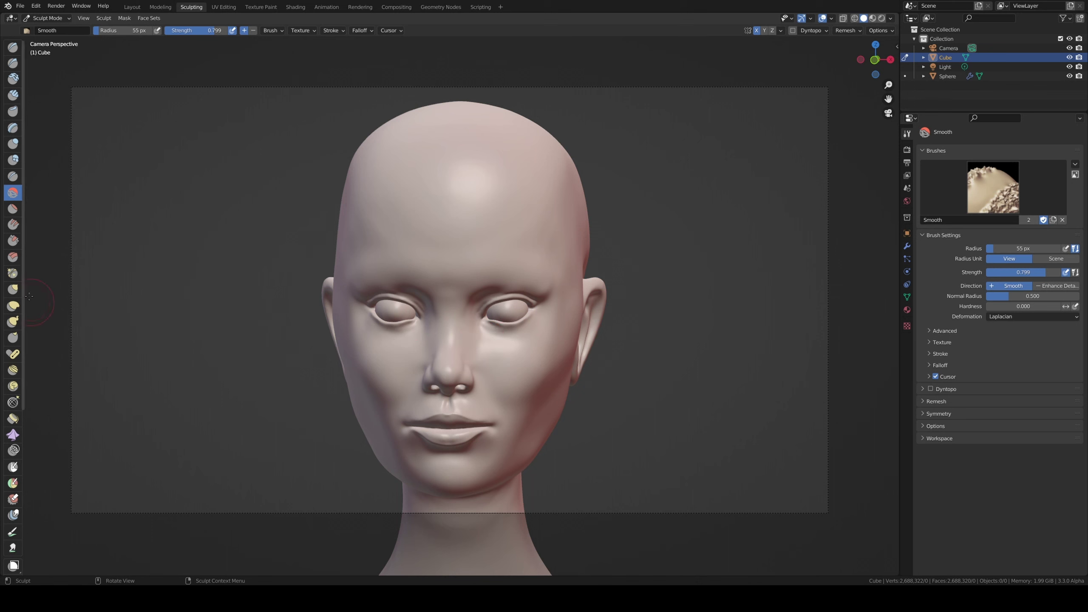
- With a 122 px Grab brush, pull the right cheek and jaw into shape
left_click(13, 290)
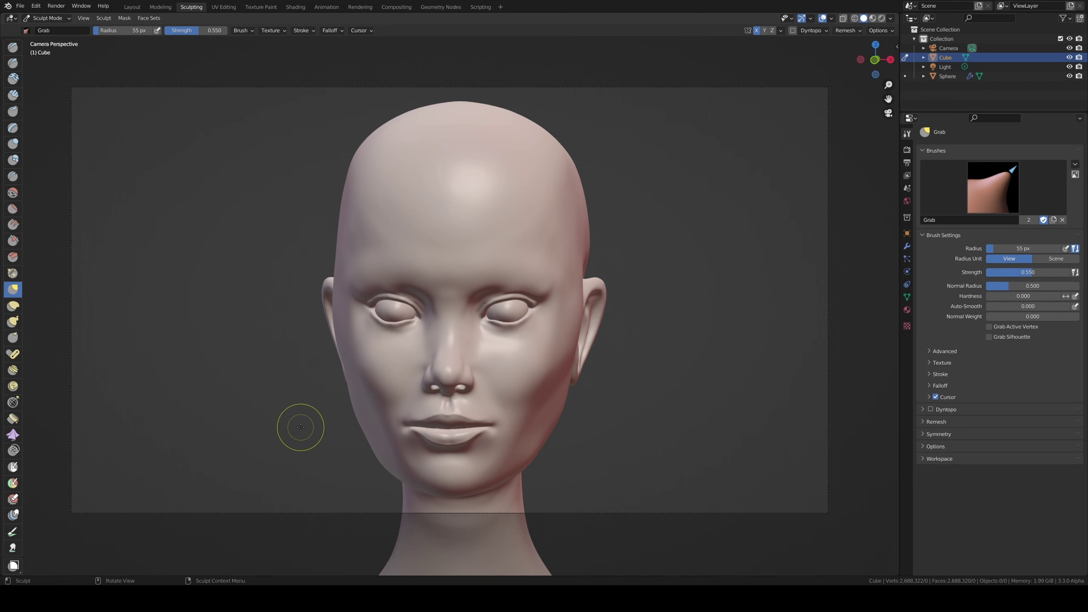
key("f")
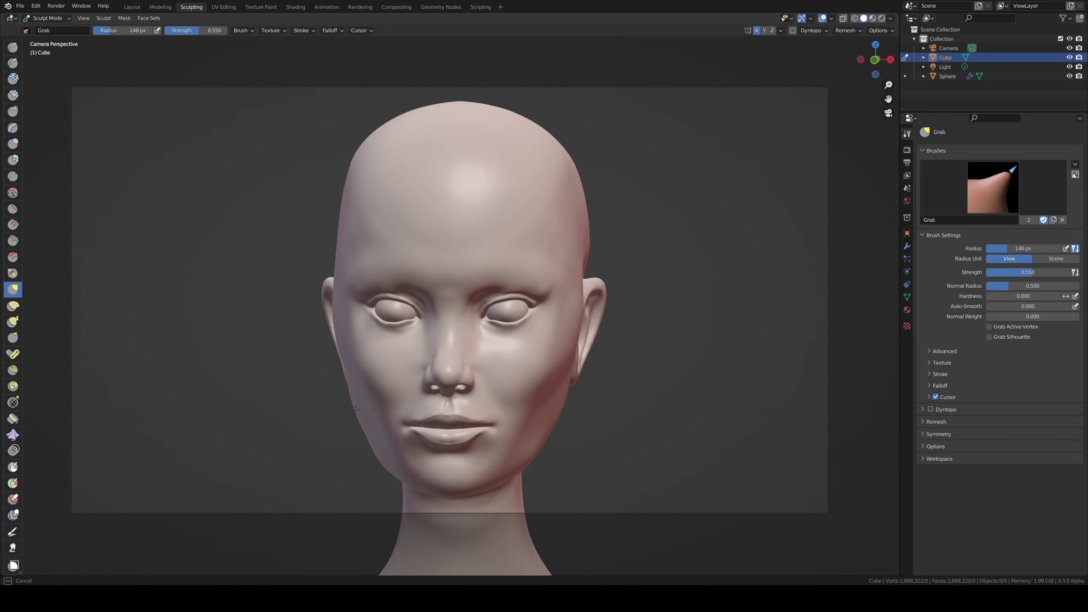
left_click(355, 408)
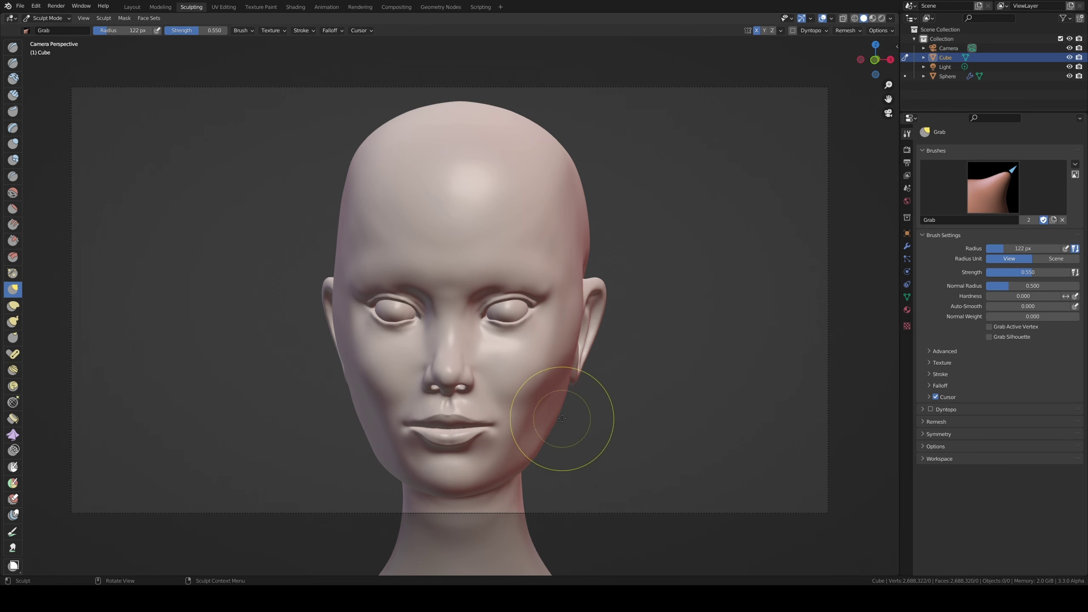
left_click_drag(562, 418, 536, 453)
- Exit camera view, shrink the Grab brush to 86 px, and check the jaw in profile
key("KP_0")
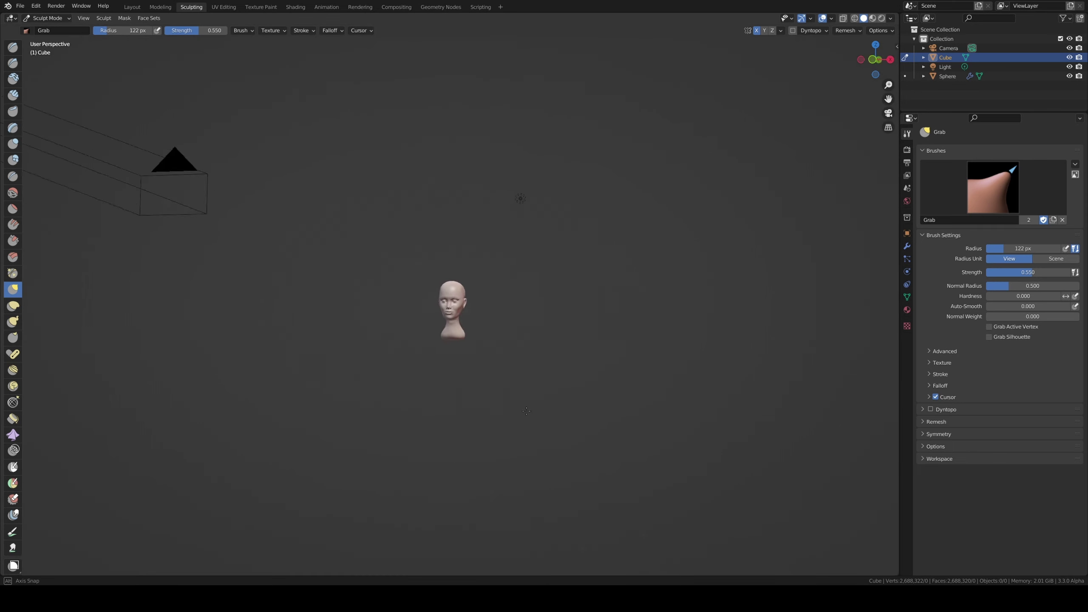
middle_click_drag(518, 194, 486, 396)
scroll(486, 396, "up", 8)
mouse_move(453, 221)
middle_mouse_down()
mouse_move(448, 303)
mouse_move(554, 413)
mouse_move(549, 363)
mouse_move(535, 390)
middle_mouse_up()
key("f")
left_click(564, 383)
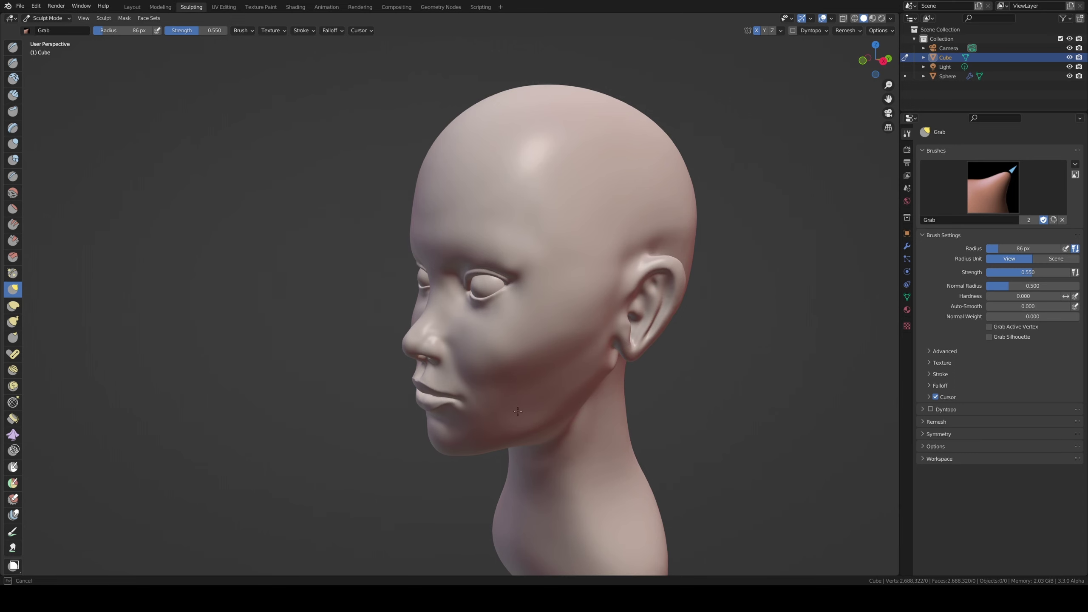
middle_click_drag(579, 356, 552, 328)
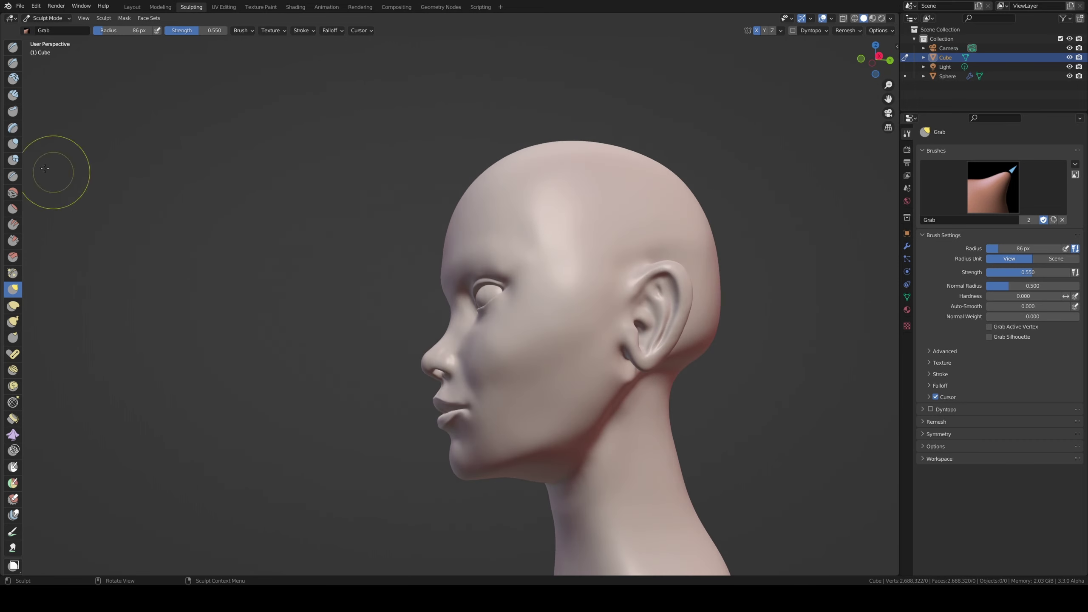
- Carve sharp crease lines on the head with the Draw Sharp brush
left_click(13, 63)
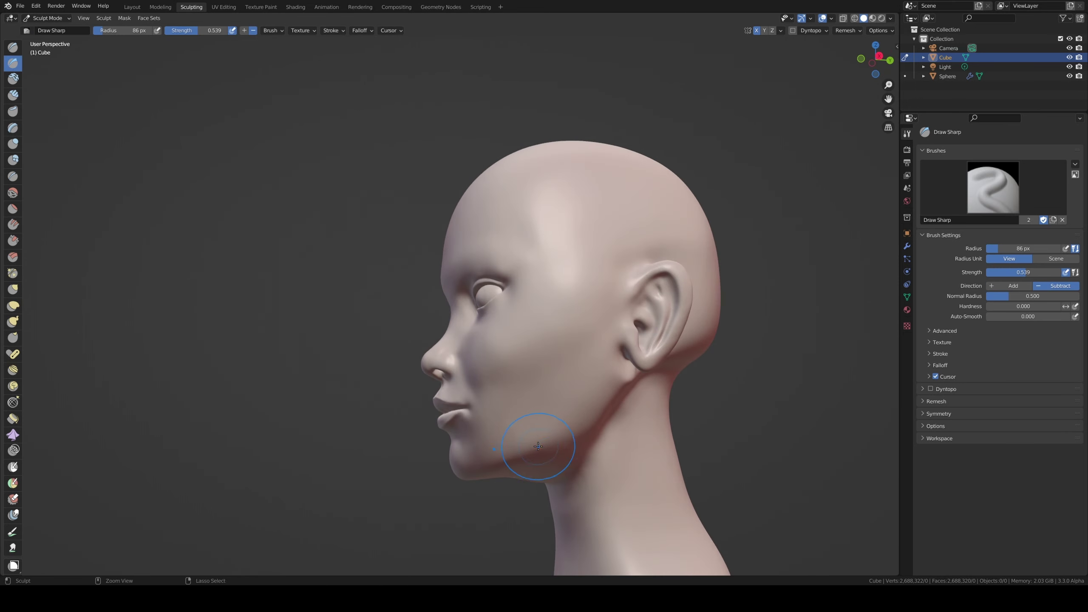
left_click_drag(577, 433, 596, 424)
middle_click_drag(530, 445, 571, 436)
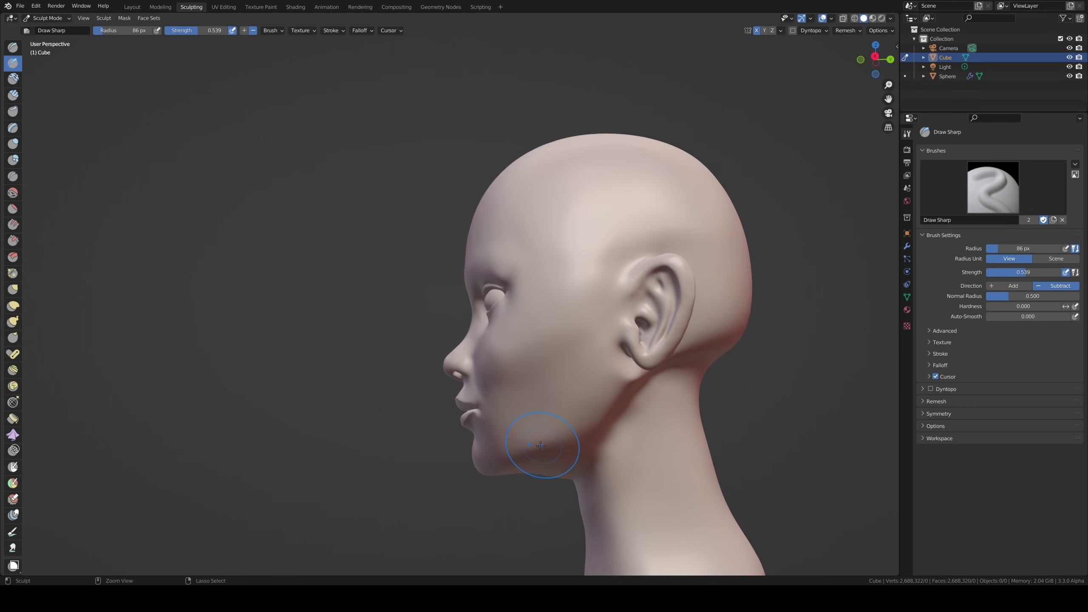
left_click_drag(529, 456, 493, 470)
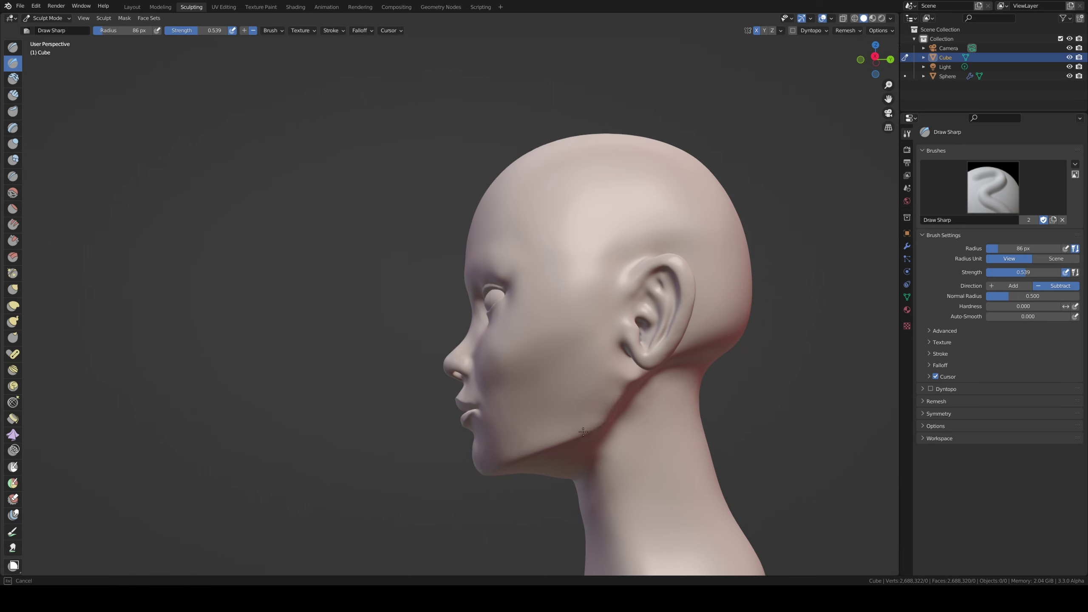
- Orbit around the head to inspect the new creases from below, both profiles and the front
middle_click_drag(565, 377, 520, 430)
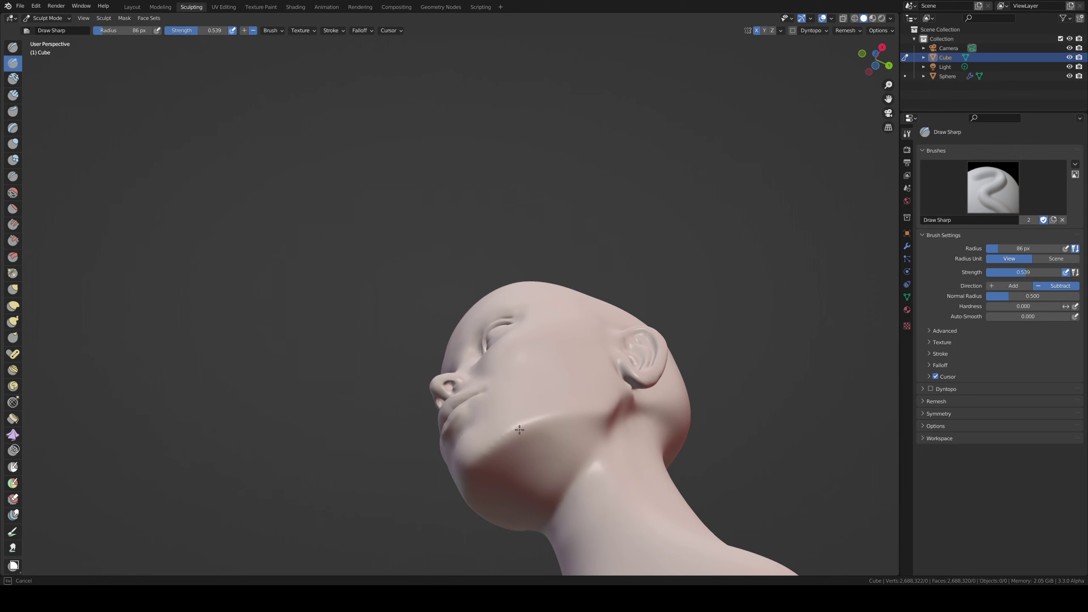
middle_click_drag(522, 418, 571, 409)
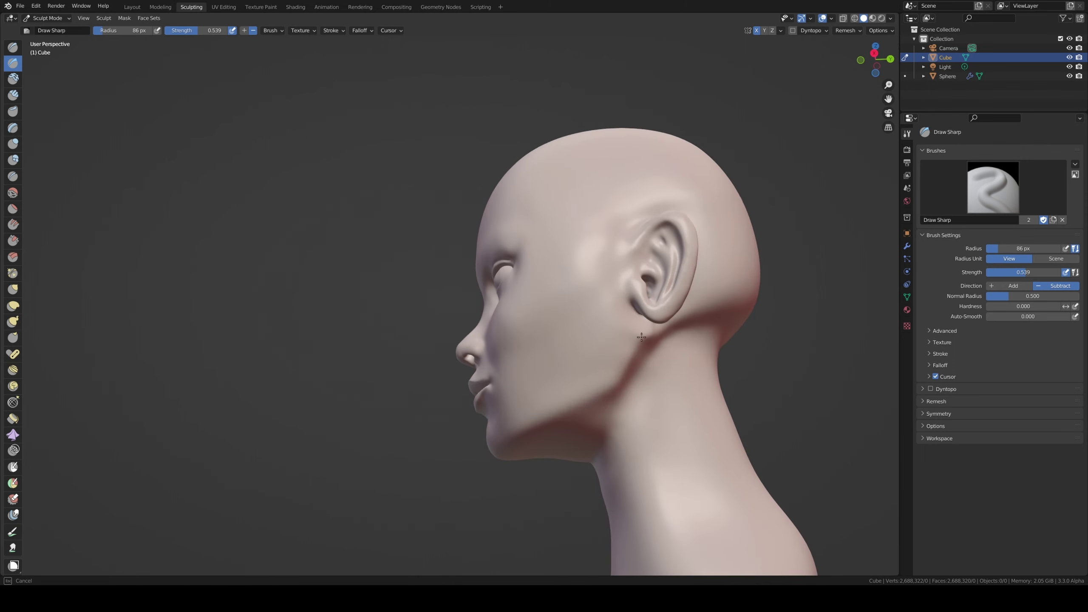
mouse_move(641, 337)
middle_mouse_down()
mouse_move(577, 328)
mouse_move(648, 345)
middle_mouse_up()
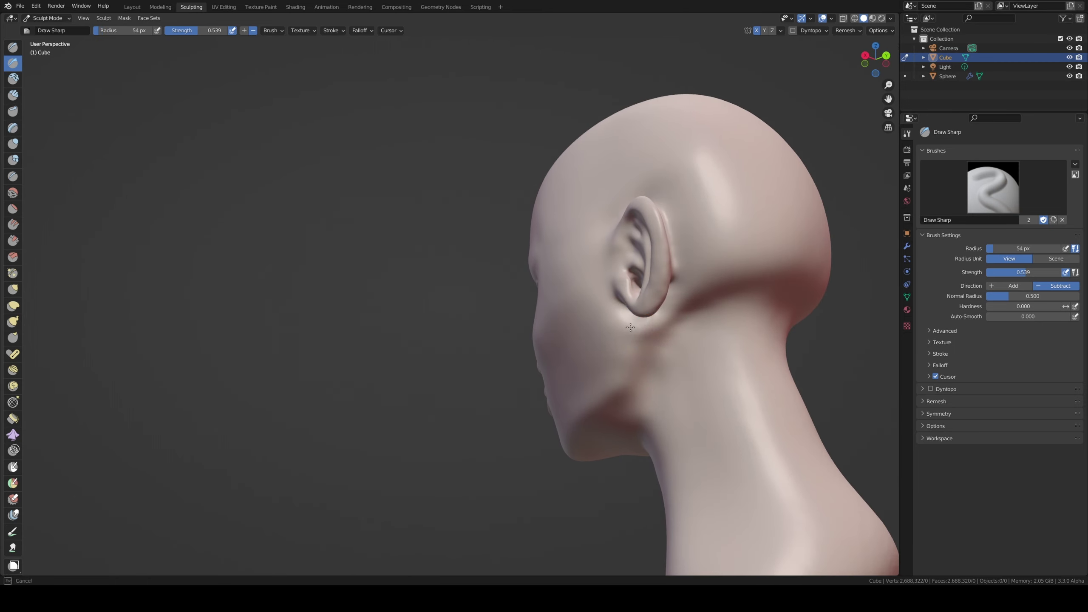
mouse_move(640, 346)
middle_mouse_down()
mouse_move(605, 234)
mouse_move(583, 233)
middle_mouse_up()
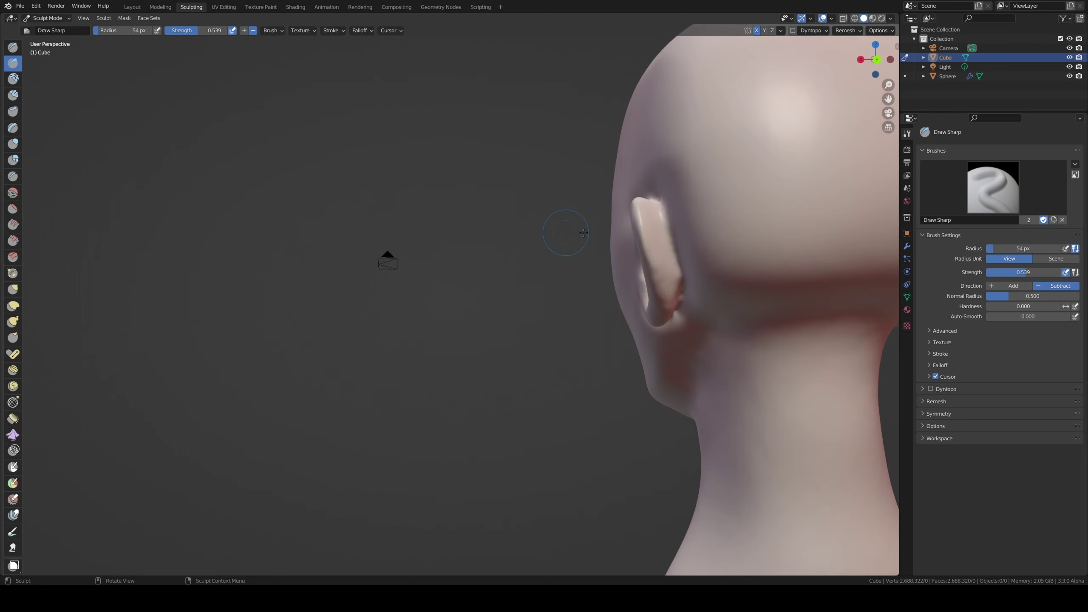
middle_click_drag(676, 321, 627, 371)
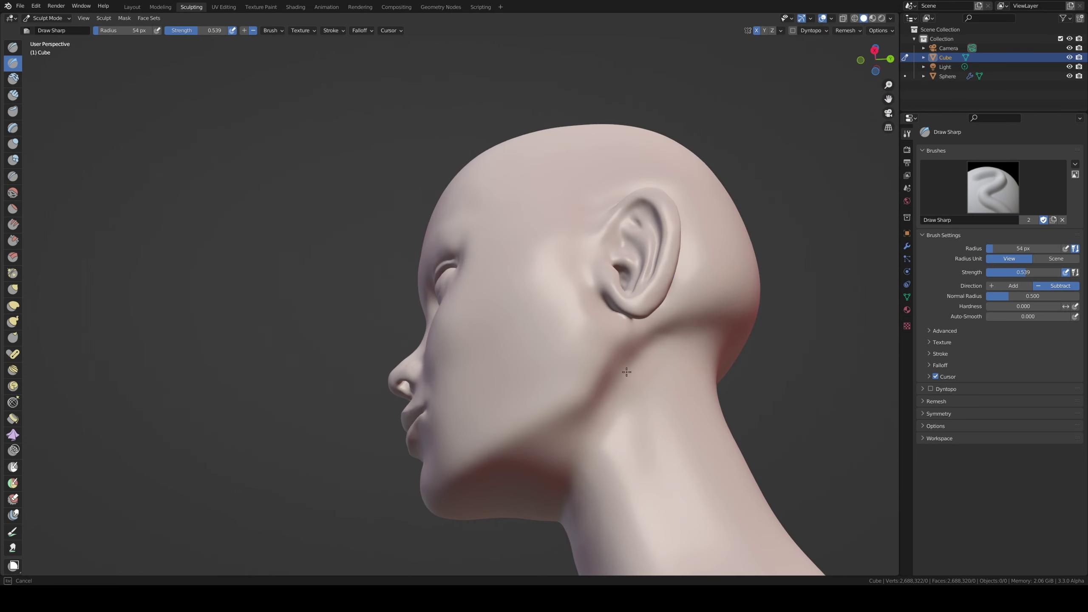
middle_click_drag(595, 506, 460, 383)
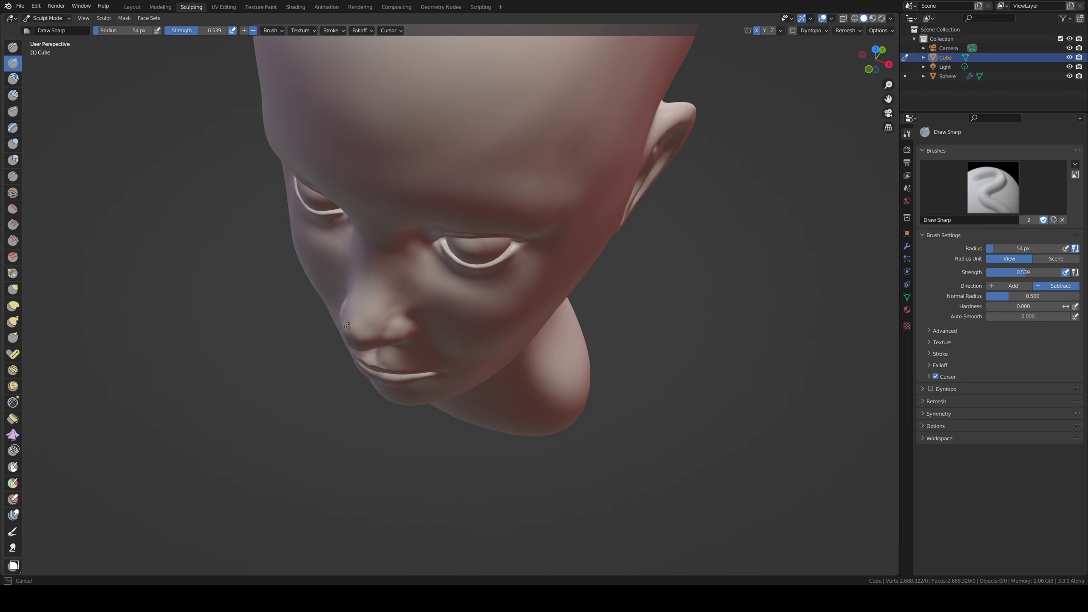
middle_click_drag(405, 298, 538, 290)
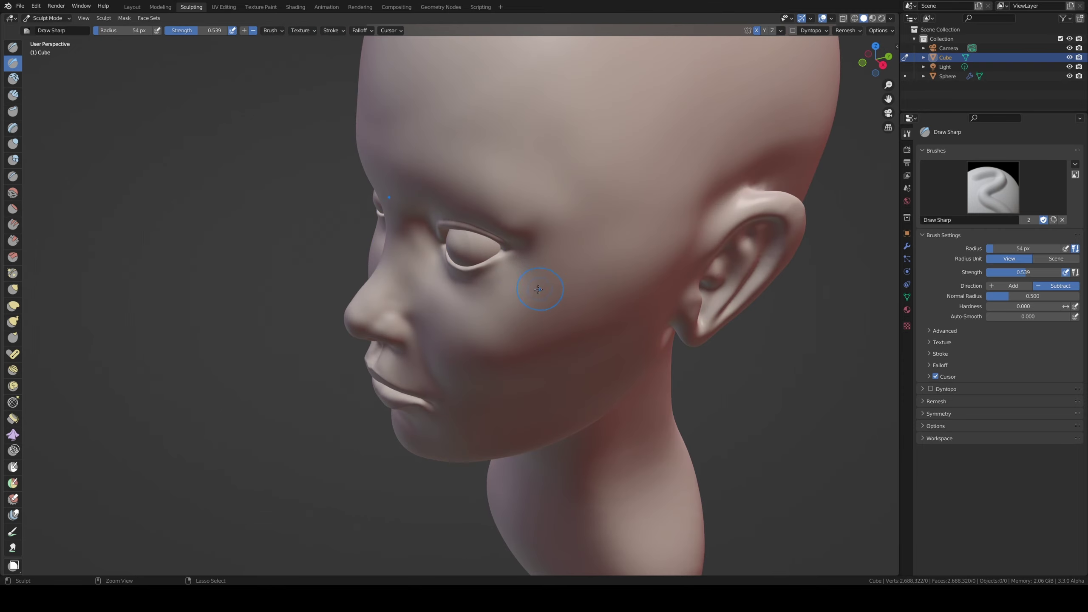
mouse_move(512, 364)
middle_mouse_down()
mouse_move(554, 273)
mouse_move(440, 274)
mouse_move(476, 315)
middle_mouse_up()
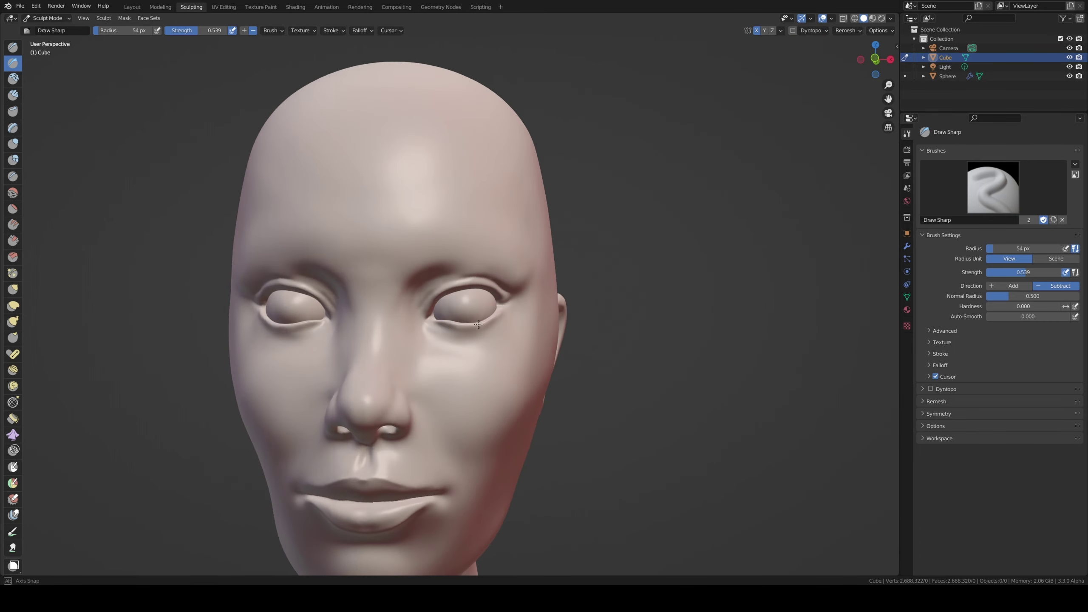
- In camera view, pull the outer eye corner and lower lid with an enlarged Grab brush
left_click(887, 113)
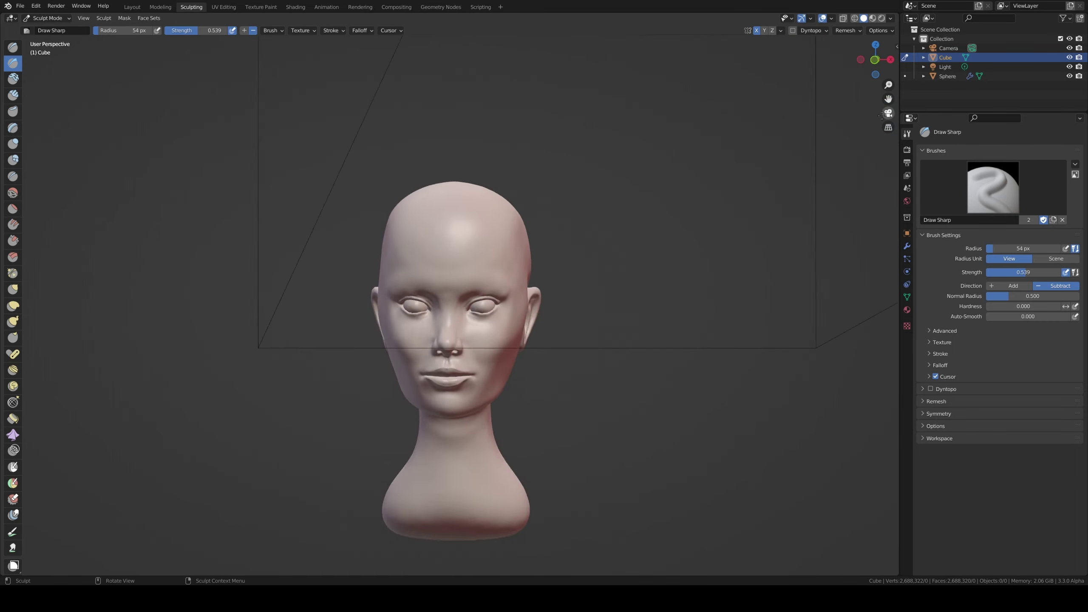
scroll(505, 207, "up", 2)
scroll(505, 206, "up", 2)
scroll(555, 308, "up", 2)
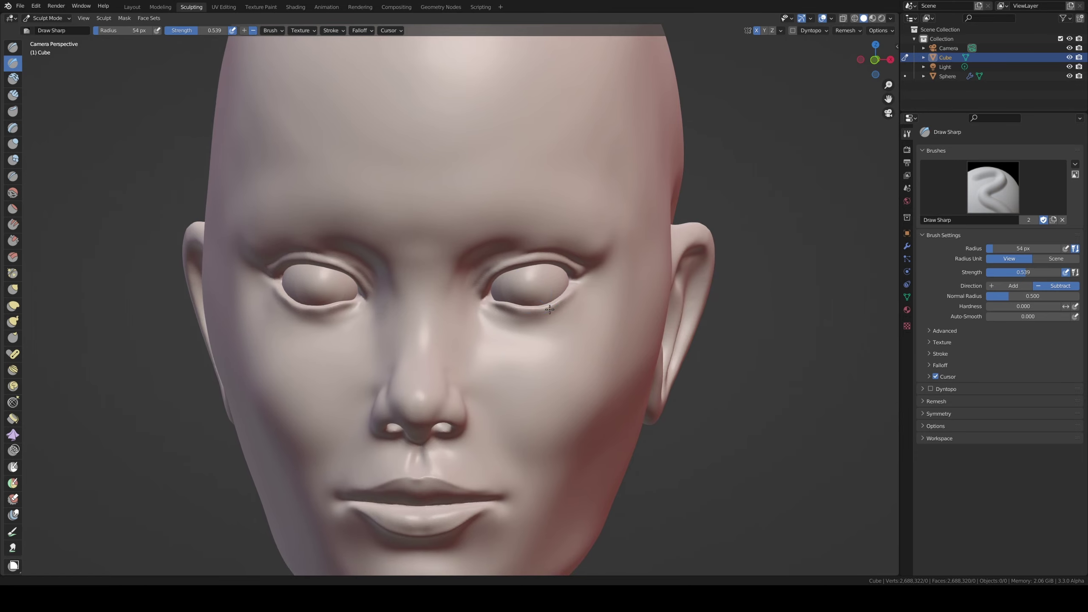
scroll(540, 266, "up", 3)
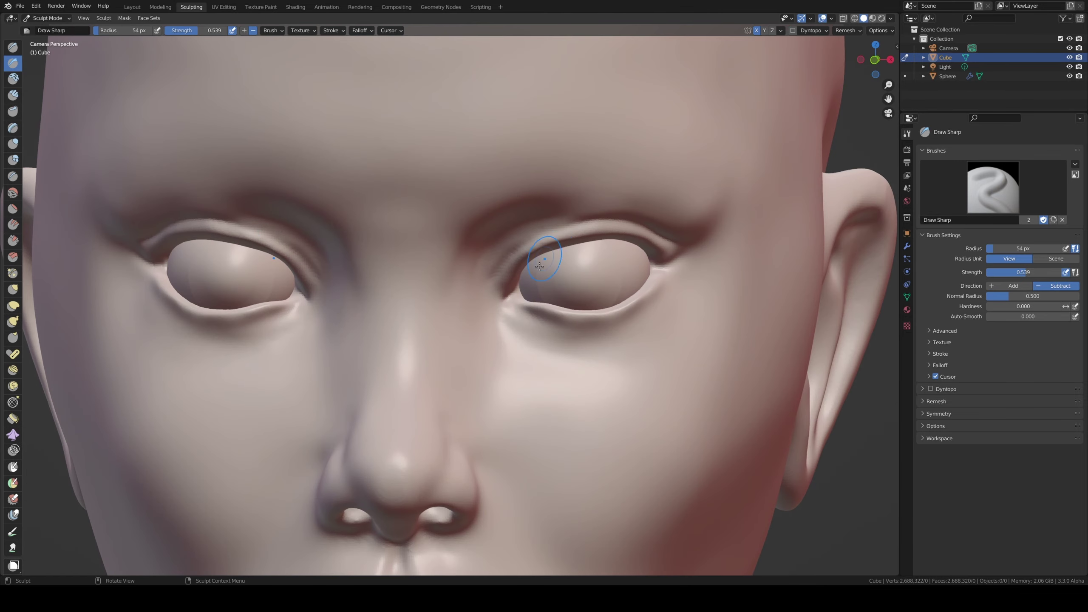
left_click(12, 290)
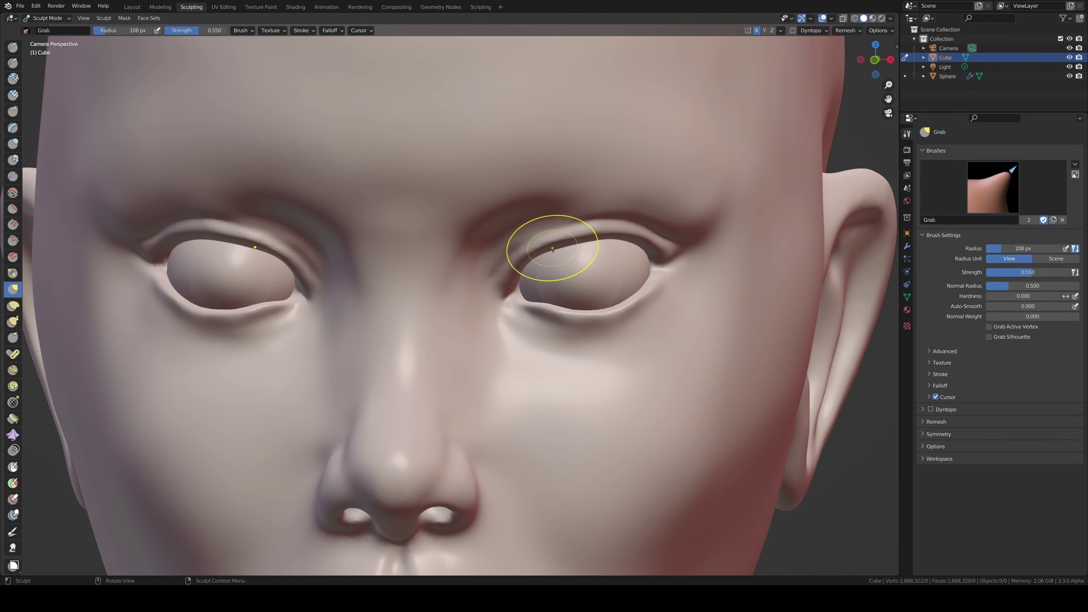
key("f")
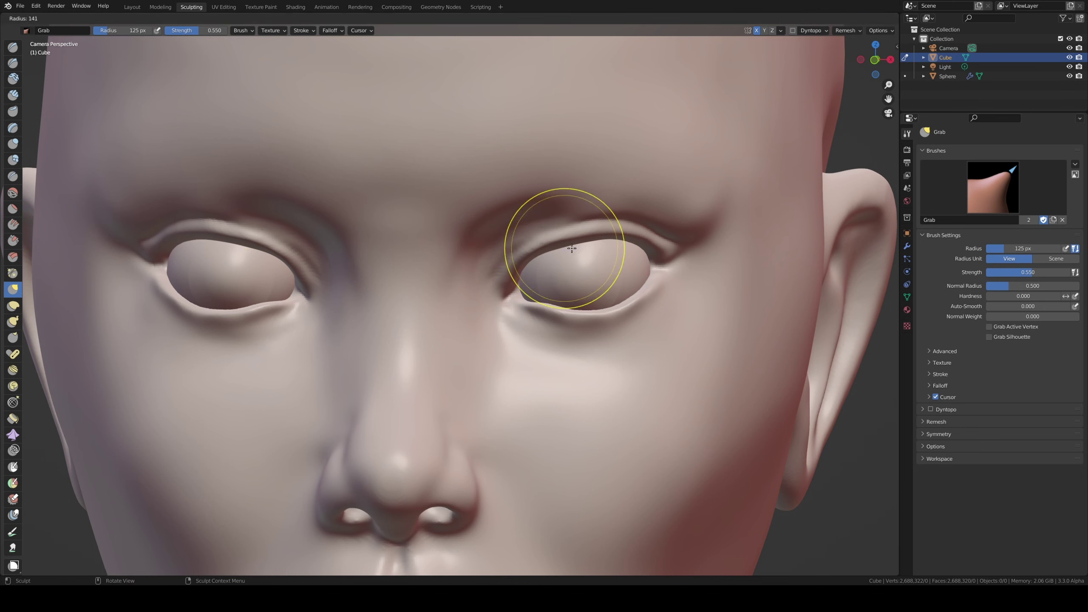
left_click(569, 244)
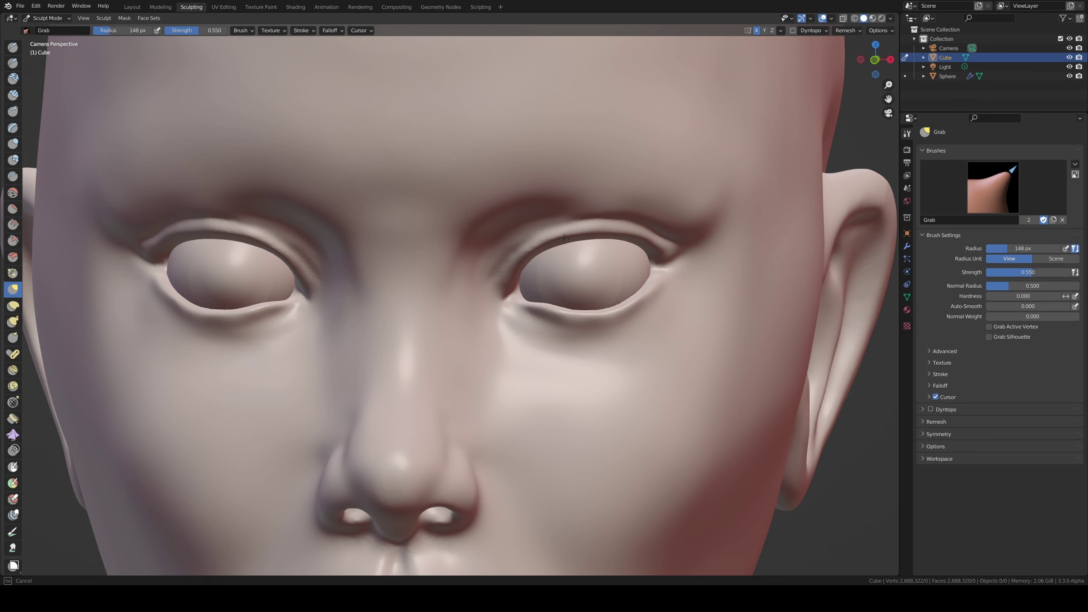
left_click_drag(643, 244, 651, 252)
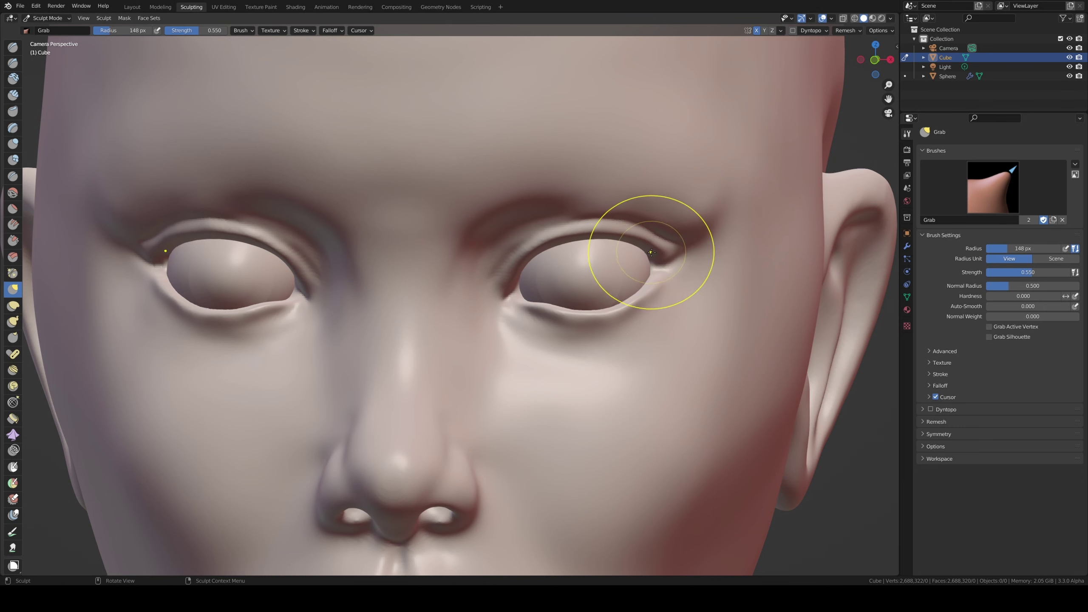
mouse_move(558, 303)
left_mouse_down()
mouse_move(553, 316)
mouse_move(515, 296)
mouse_move(510, 315)
mouse_move(542, 311)
mouse_move(534, 306)
left_mouse_up()
- Set the Grab brush to 92 px and frame the view on the inner eye corner and nose
key("f")
key("f")
left_click(556, 307)
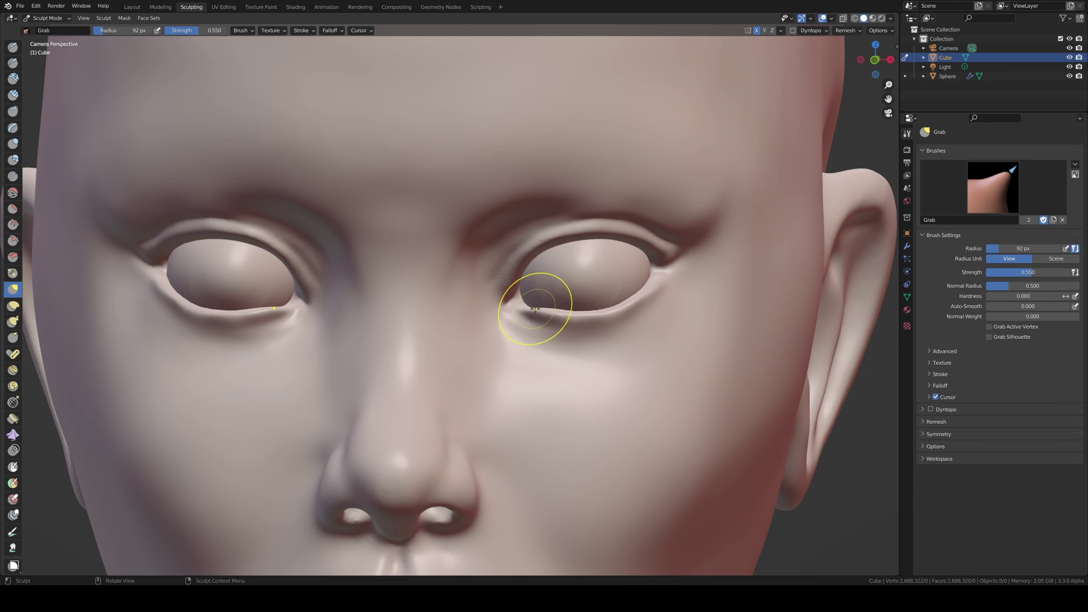
middle_click_drag(535, 305, 442, 332)
key("KP_Decimal")
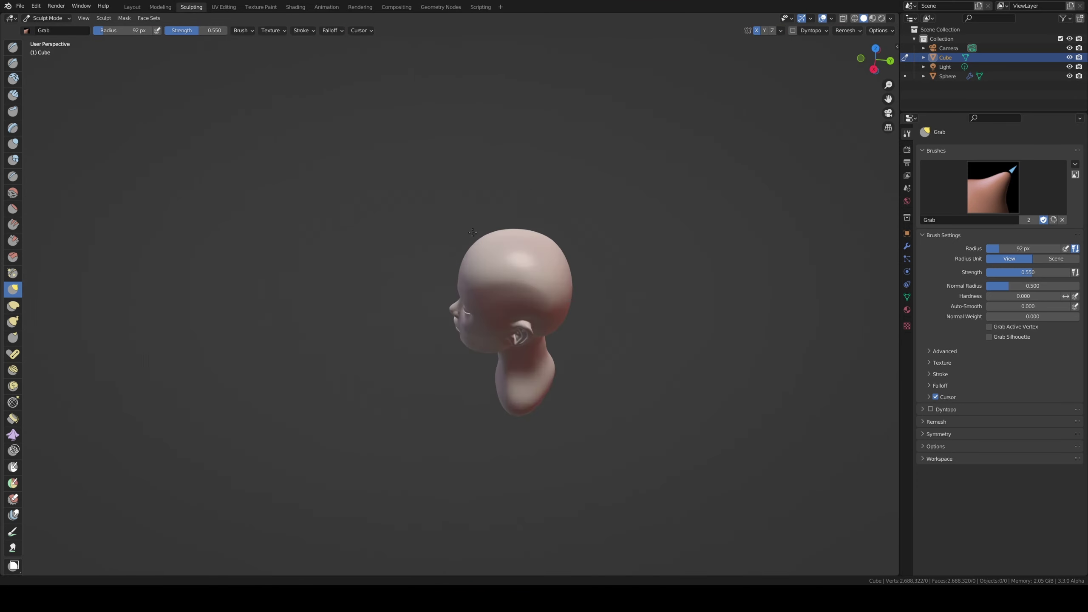
scroll(653, 394, "down", 5)
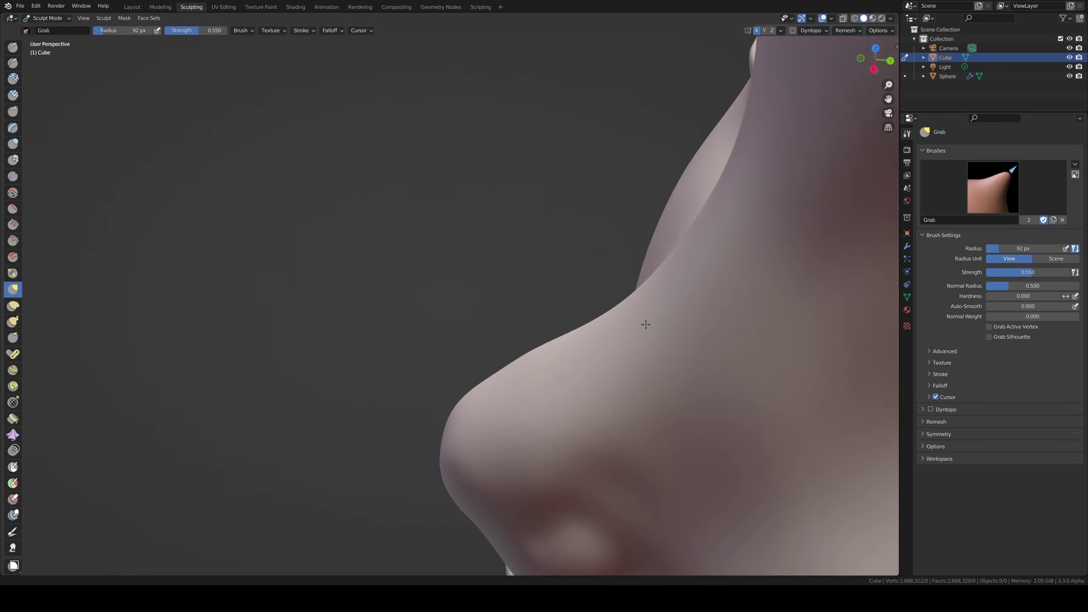
mouse_move(629, 378)
middle_mouse_down()
mouse_move(617, 343)
mouse_move(627, 333)
middle_mouse_up()
scroll(615, 338, "up", 2)
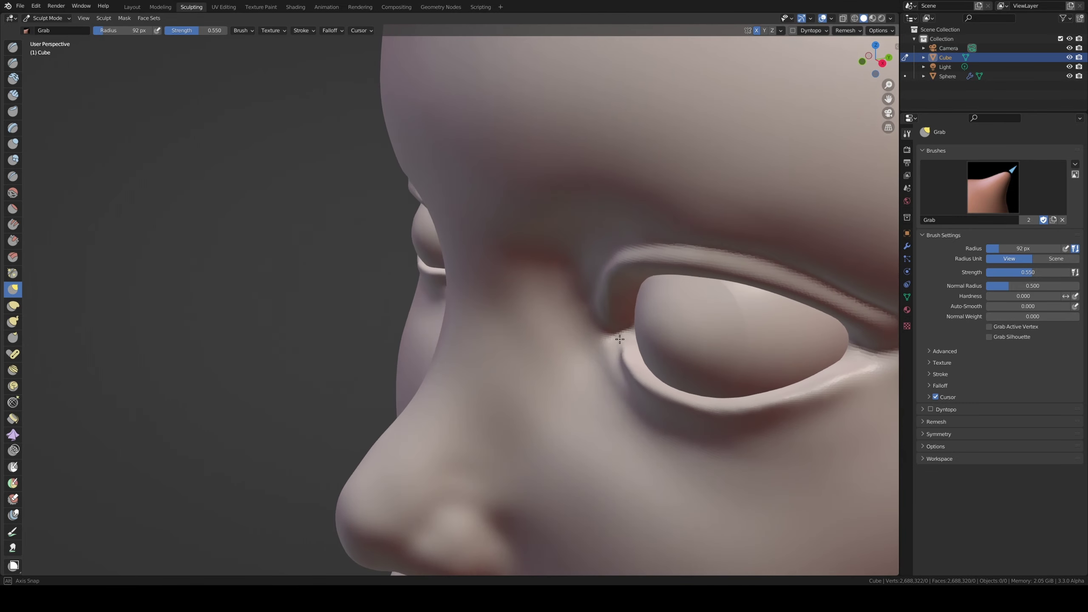
- Build up the inner upper lids with the Clay and Clay Strips brushes
left_click(11, 79)
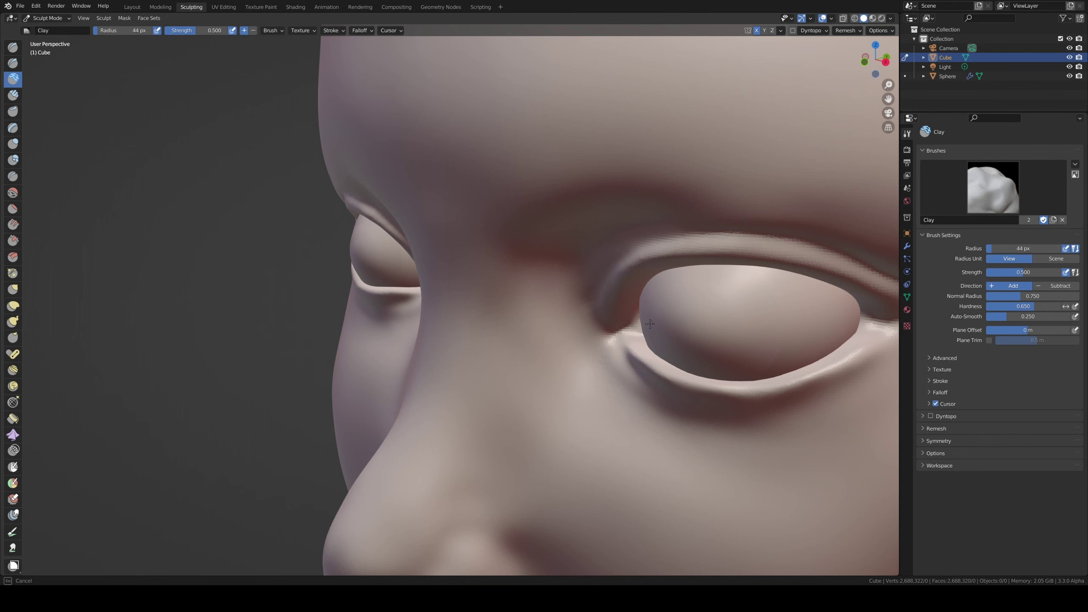
scroll(646, 282, "down", 3)
scroll(644, 279, "up", 3)
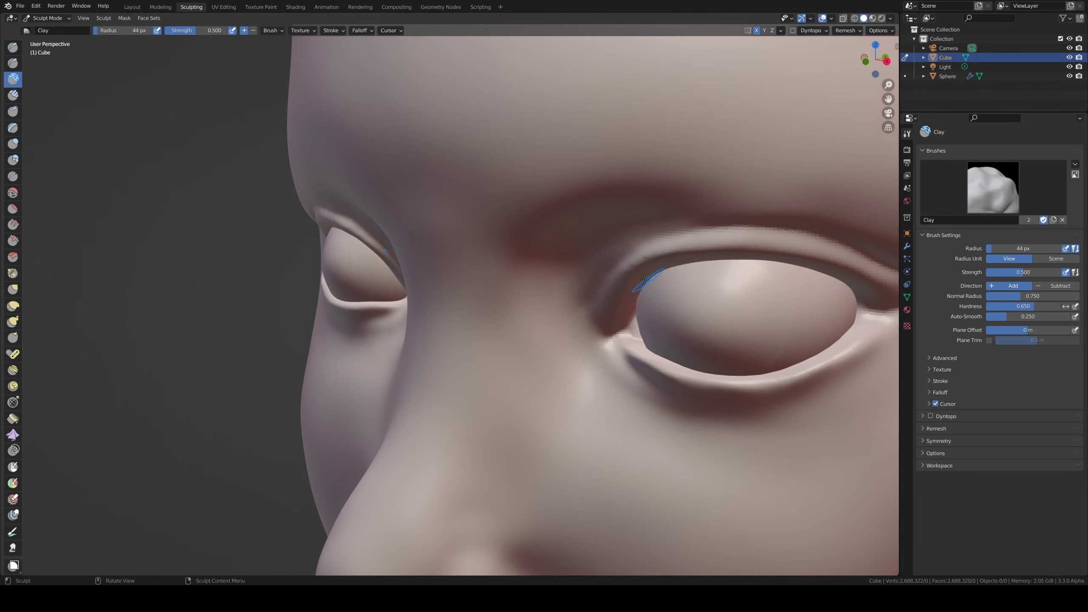
left_click(13, 95)
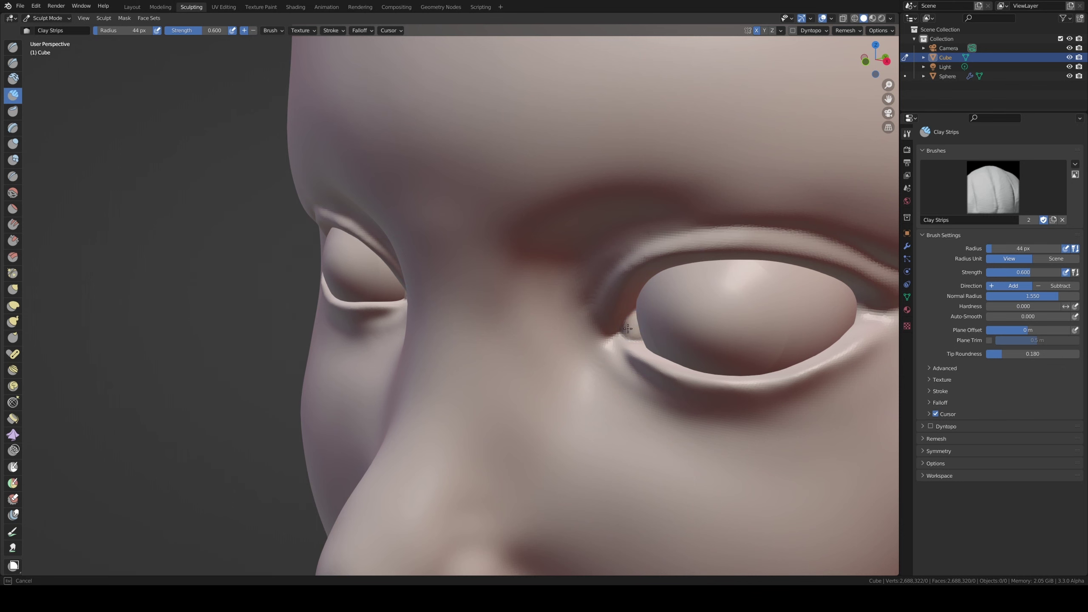
scroll(655, 325, "down", 3)
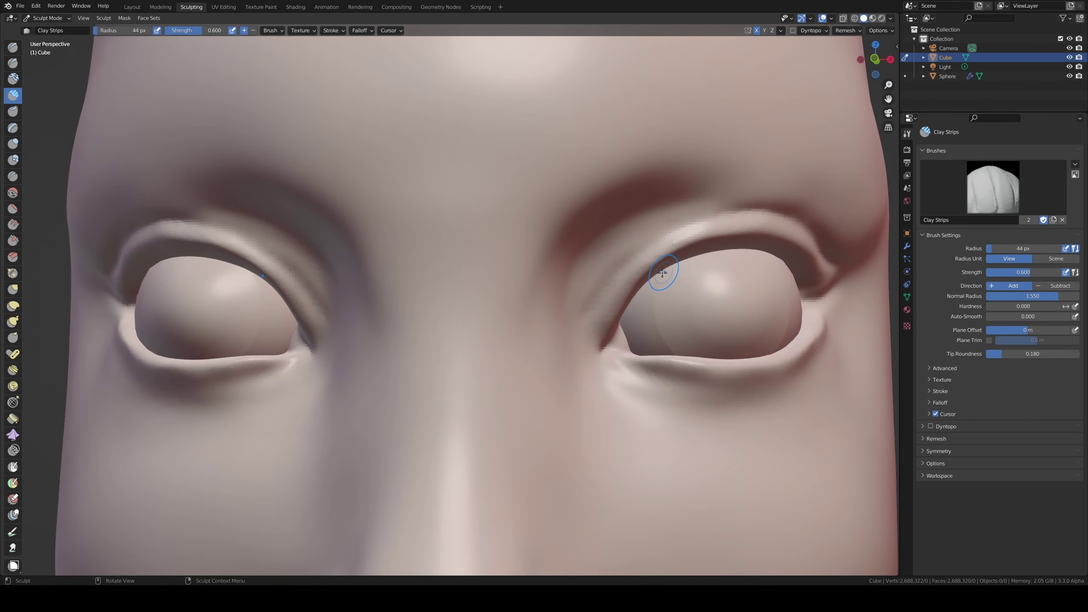
middle_click_drag(656, 267, 628, 297)
scroll(628, 297, "up", 3)
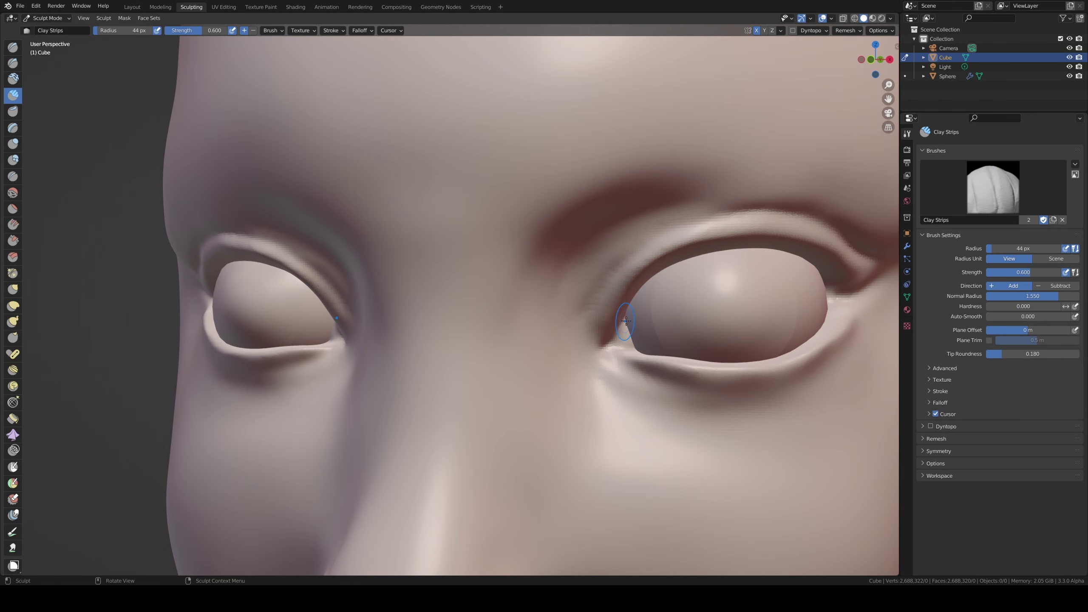
- In straight front view, pull the inner eye corners with a small Grab brush
key("KP_1")
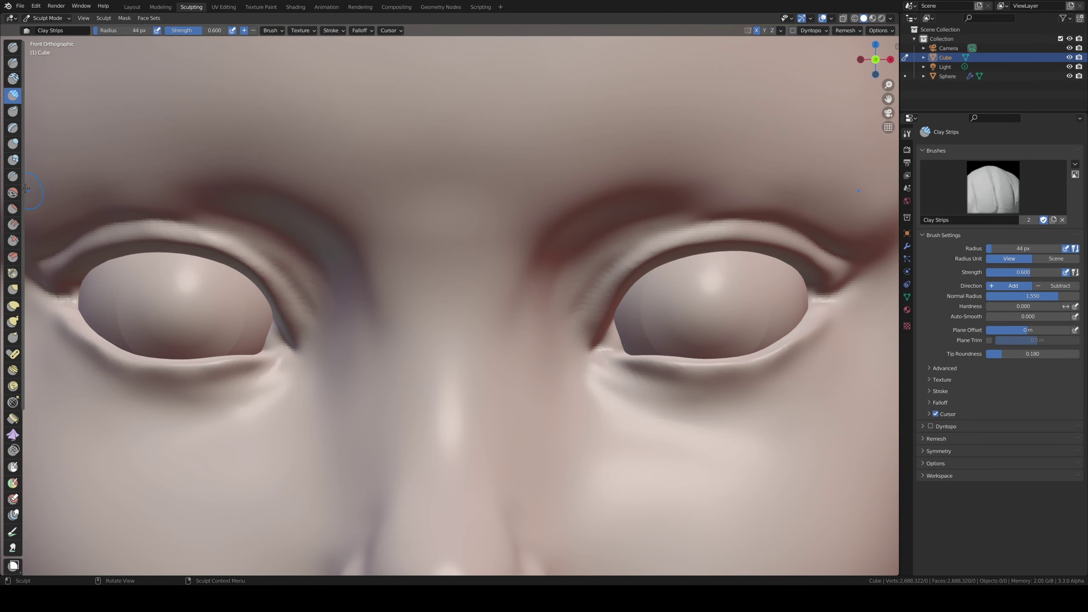
left_click(13, 289)
key("f")
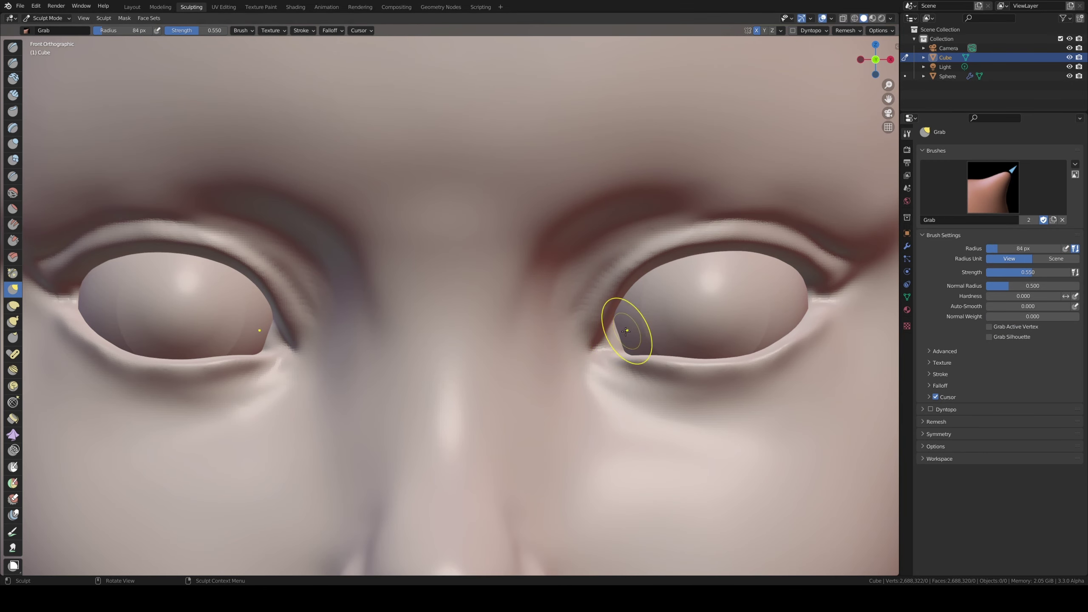
left_click(617, 326)
key("f")
left_click(608, 334)
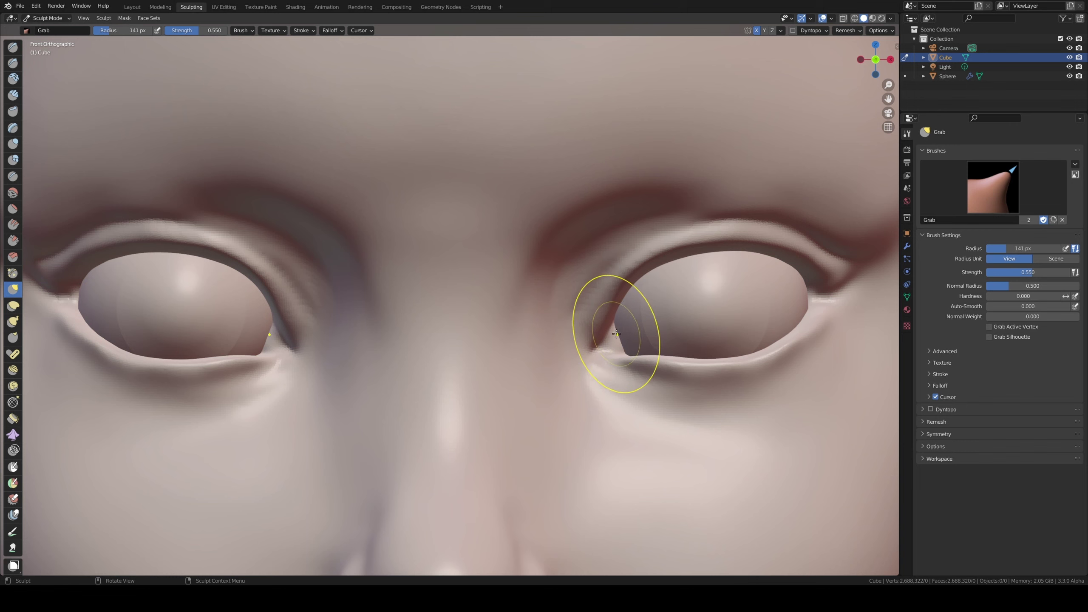
left_click_drag(613, 336, 613, 338)
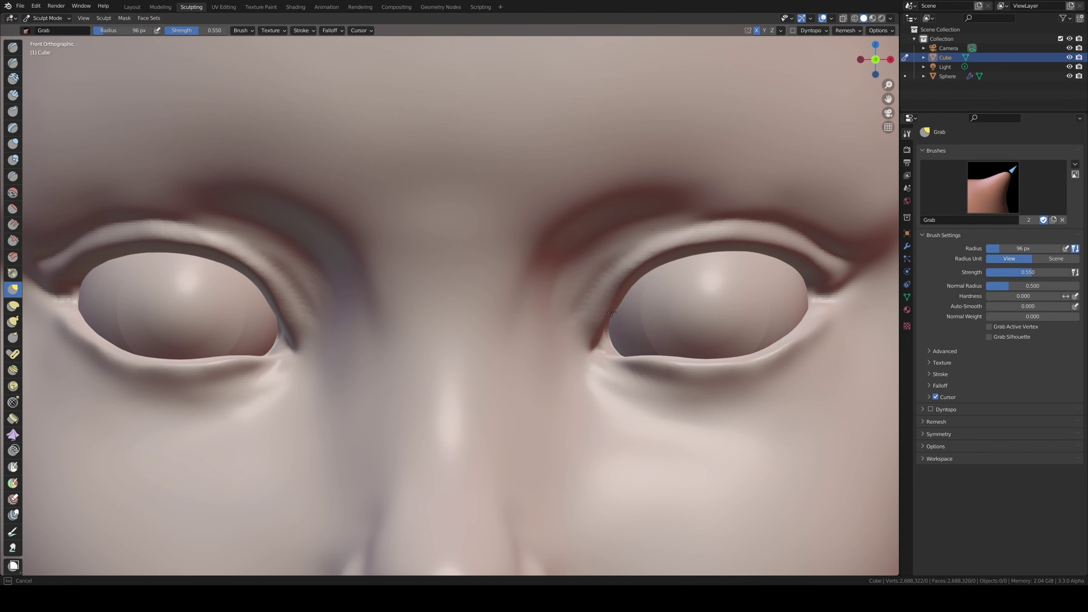
left_click_drag(611, 311, 609, 311)
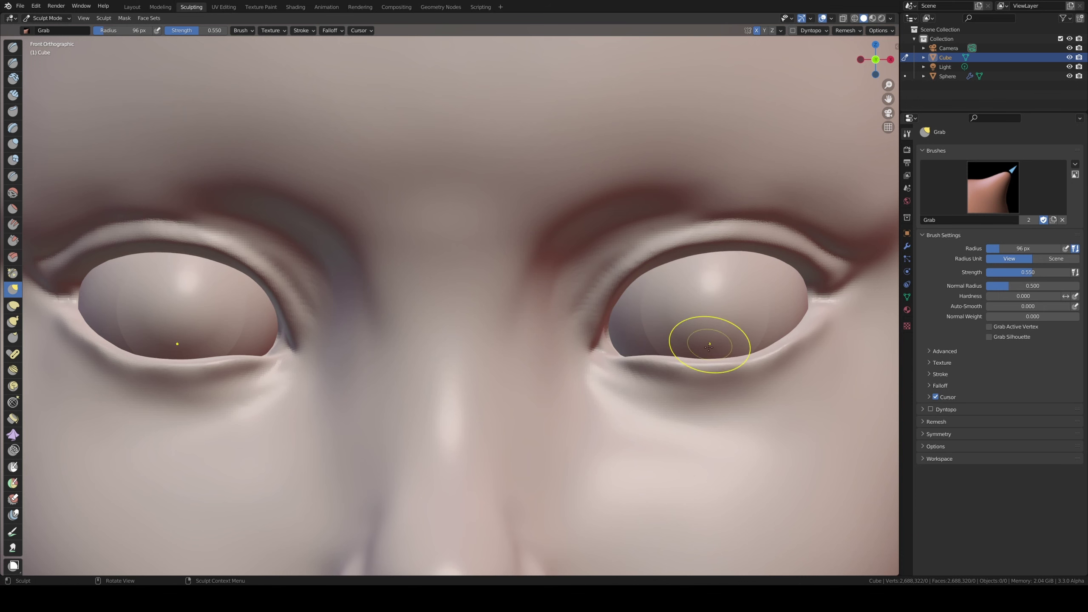
- Smooth the lower-eyelid dip and reshape the lower lids with a larger Grab brush
key("f")
left_click(682, 357)
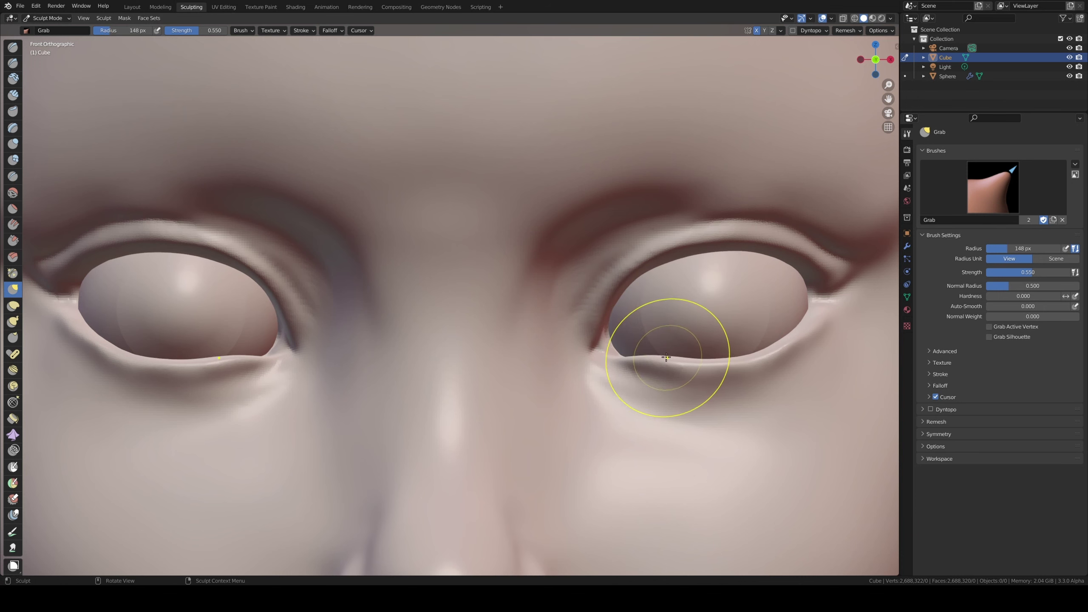
left_click_drag(657, 355, 659, 350)
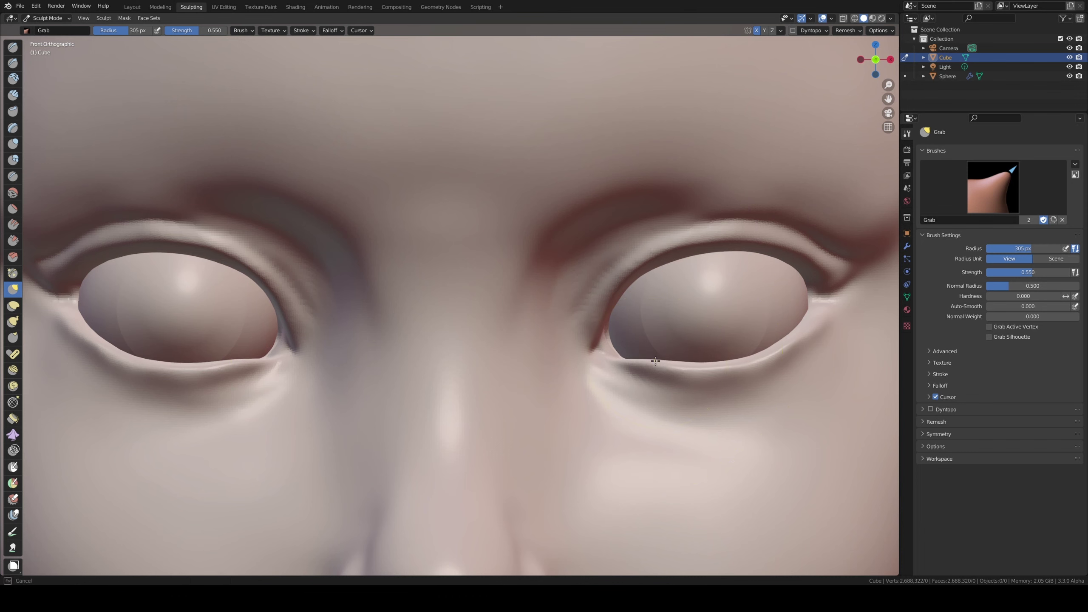
key("f")
left_click(791, 334)
left_click_drag(790, 352, 801, 340)
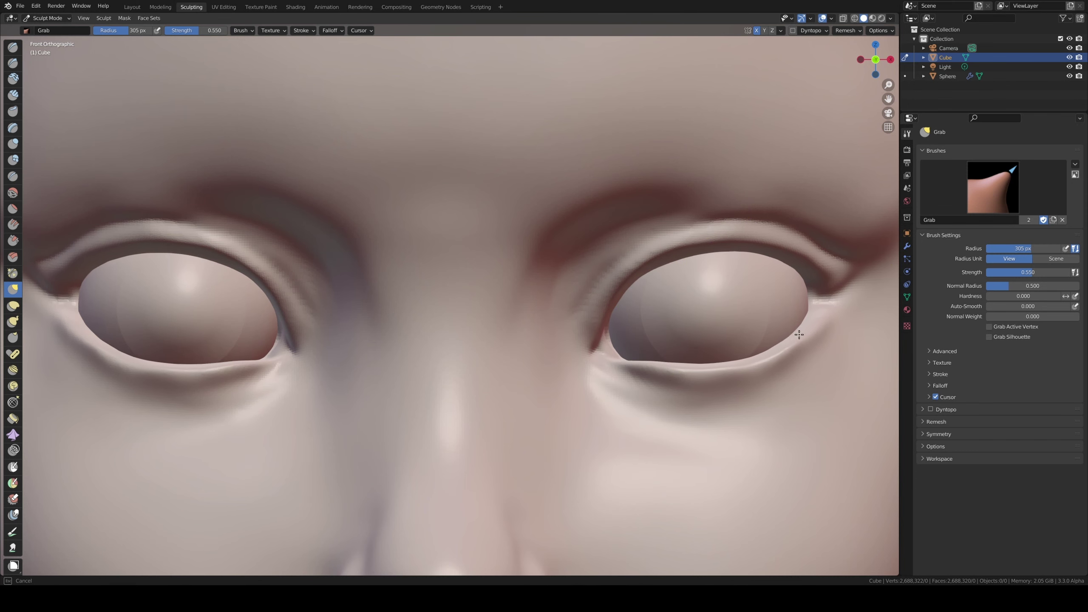
- Zoom to check the eyes, then shrink the Grab brush radius to 70 px
scroll(685, 386, "down", 3)
scroll(648, 428, "down", 3)
scroll(595, 408, "down", 2)
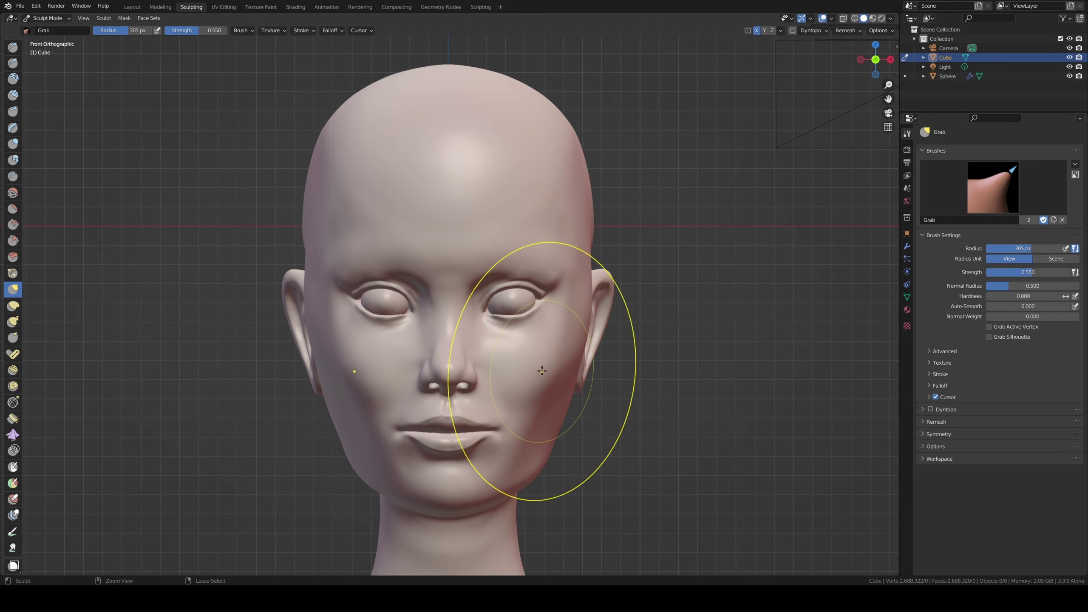
scroll(527, 326, "up", 3)
scroll(540, 300, "up", 1)
scroll(543, 293, "up", 1)
scroll(543, 300, "up", 1)
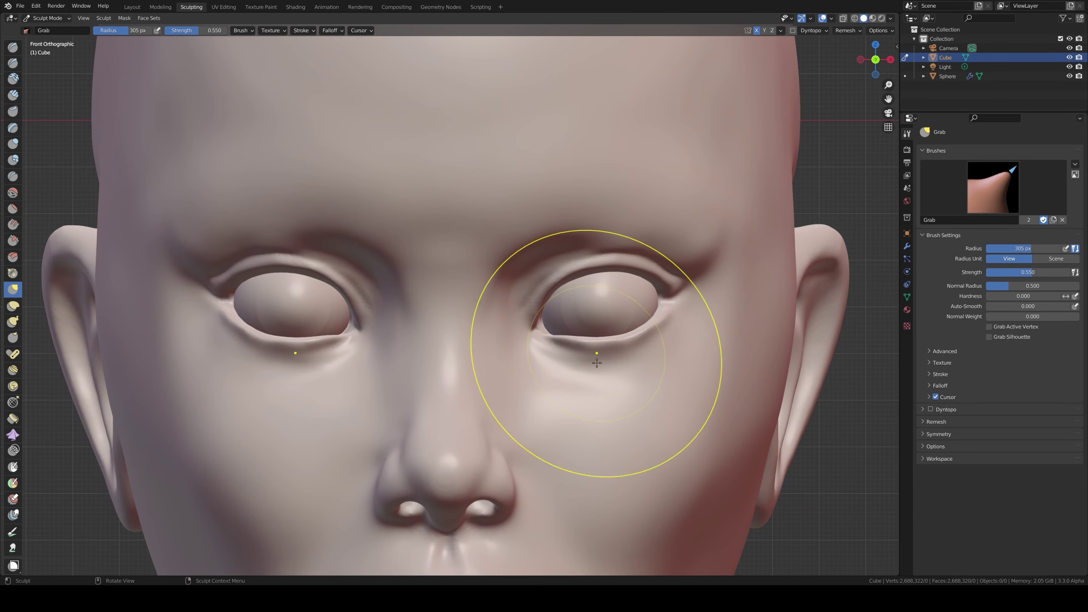
key("f")
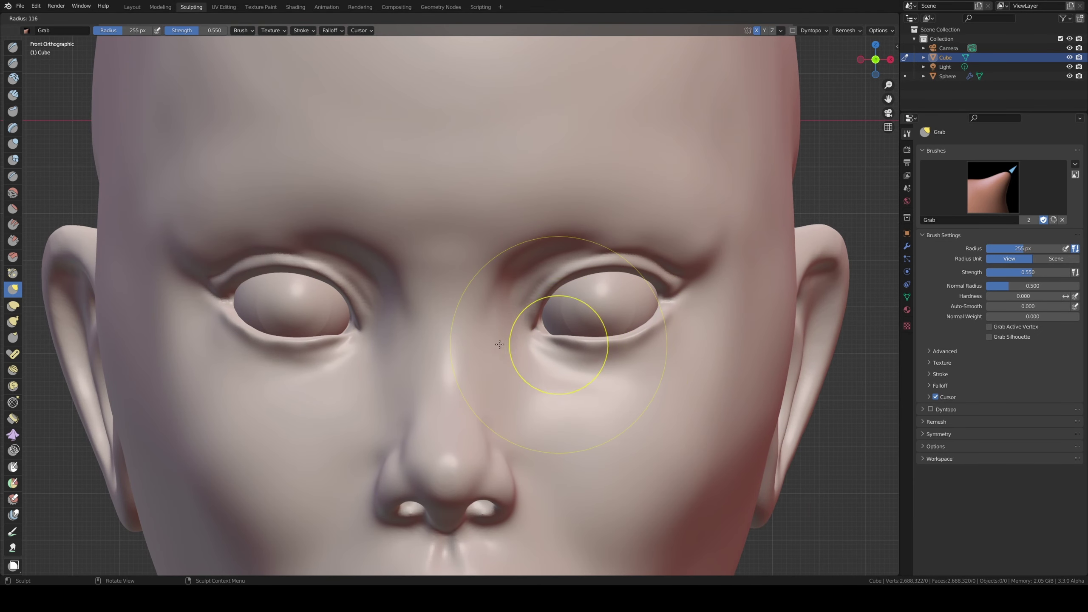
left_click(548, 358)
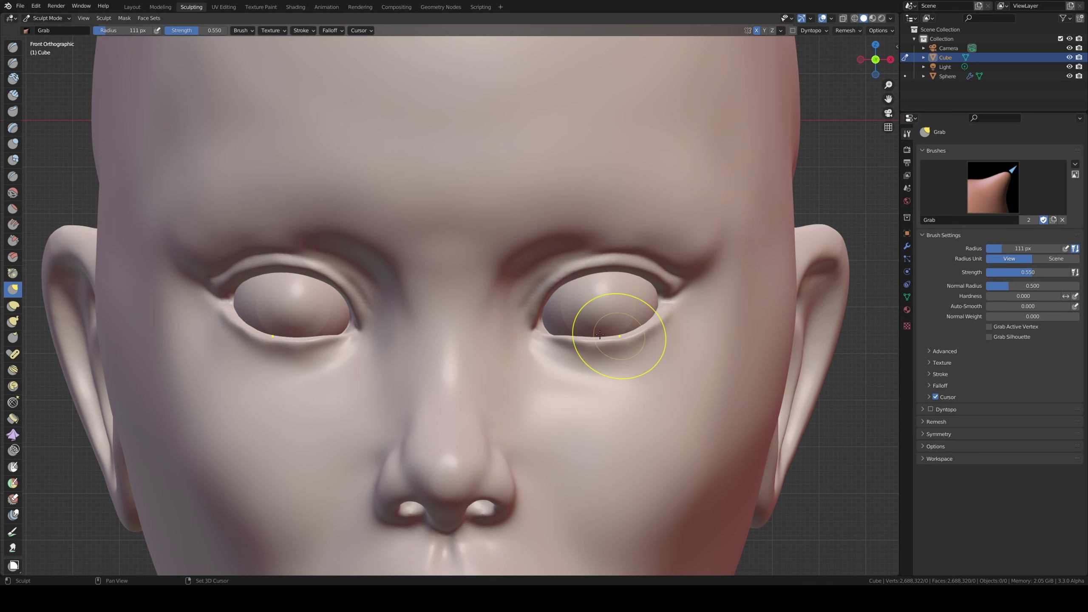
key("f")
left_click(526, 298)
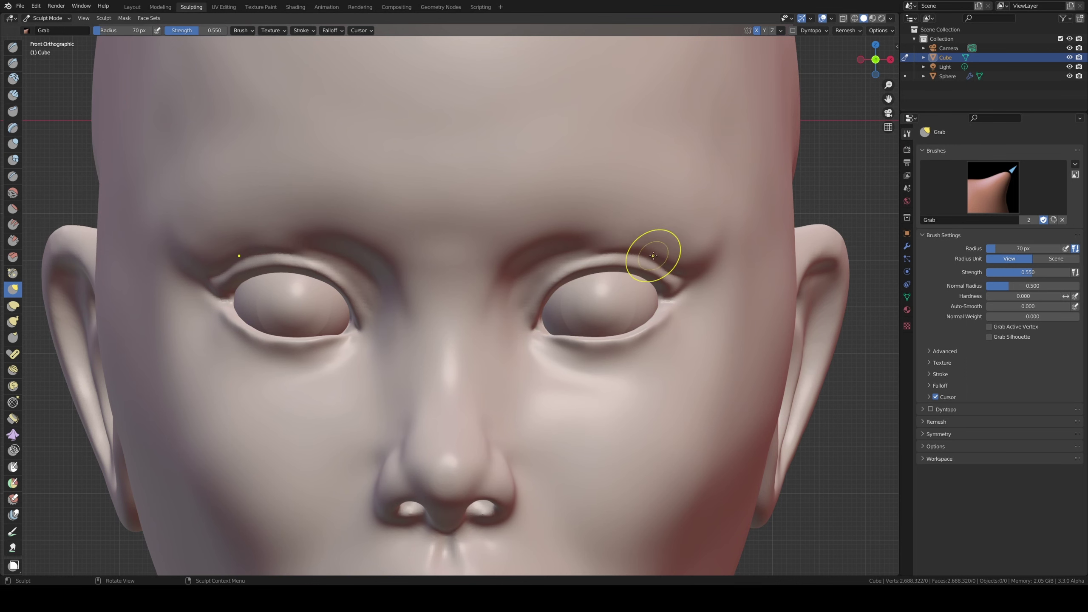
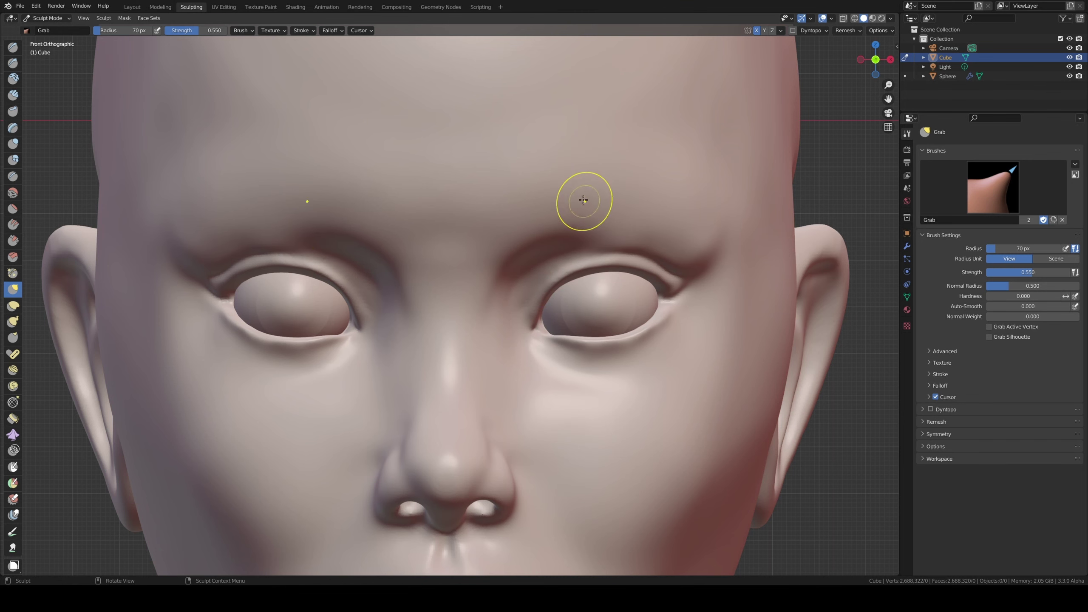
- Zoom the camera view in to fill the frame with the head bust, keeping the head selected
scroll(546, 186, "down", 1)
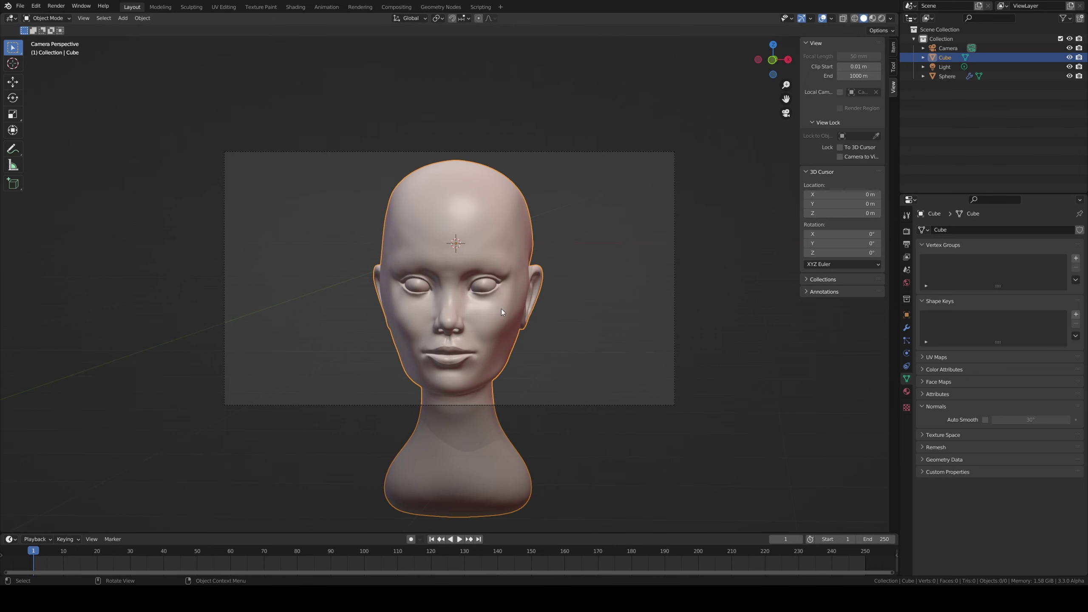
left_click(550, 367)
scroll(552, 308, "up", 2)
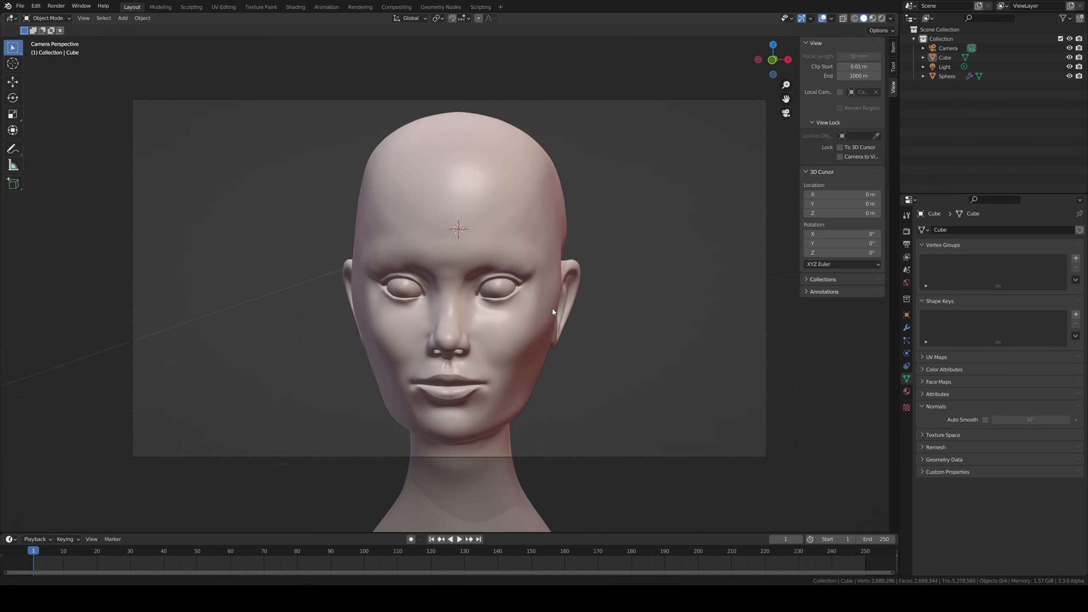
scroll(561, 296, "up", 1)
scroll(563, 287, "up", 2)
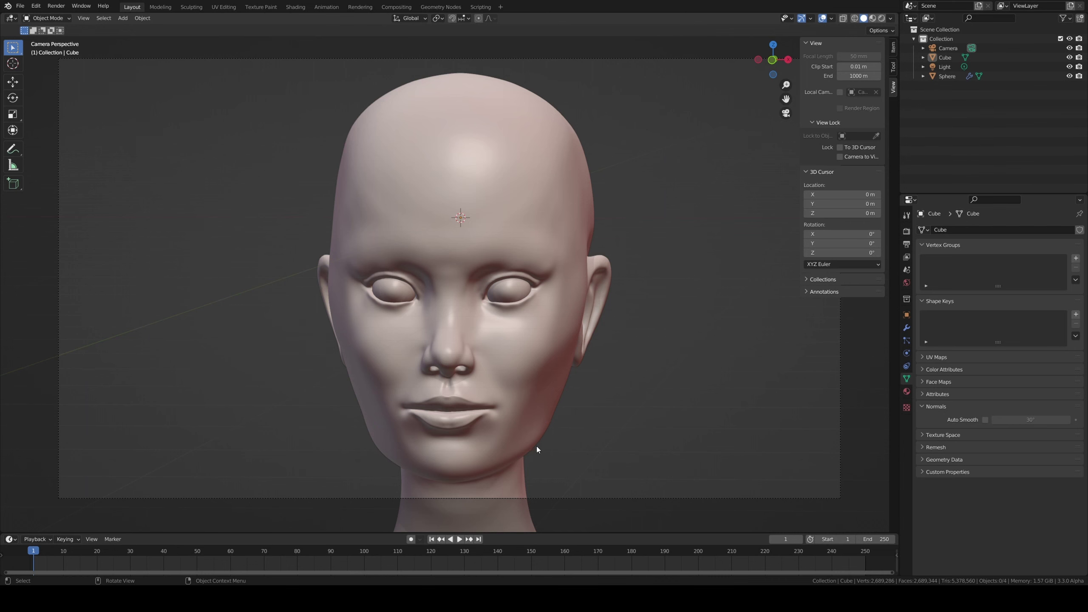
key("ctrl+z")
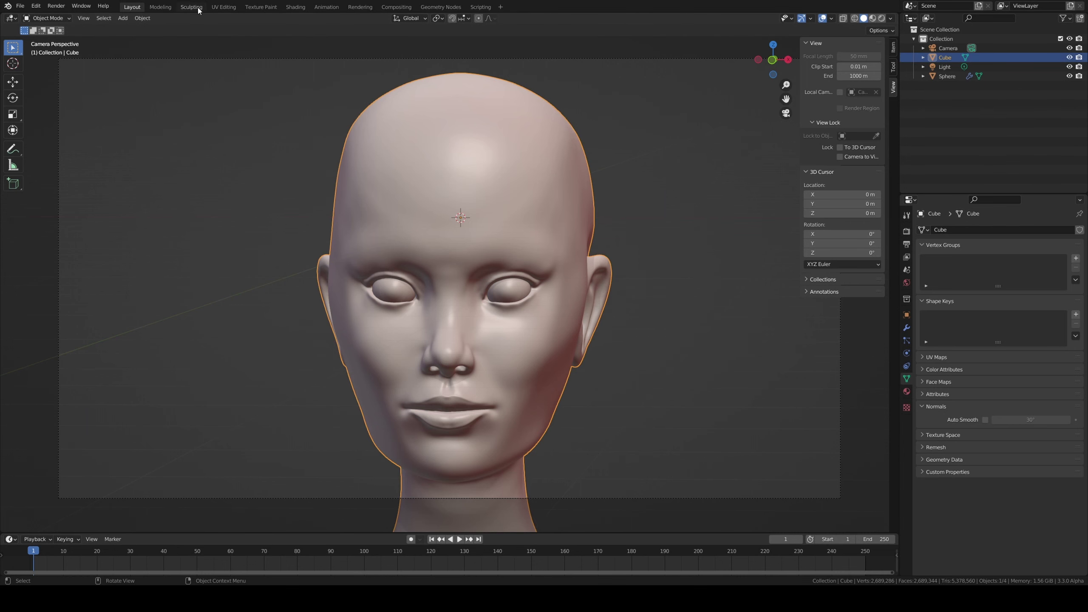
- Return to sculpting and frame the head through the scene camera
key("ctrl+Page_Down")
key("ctrl+Page_Down")
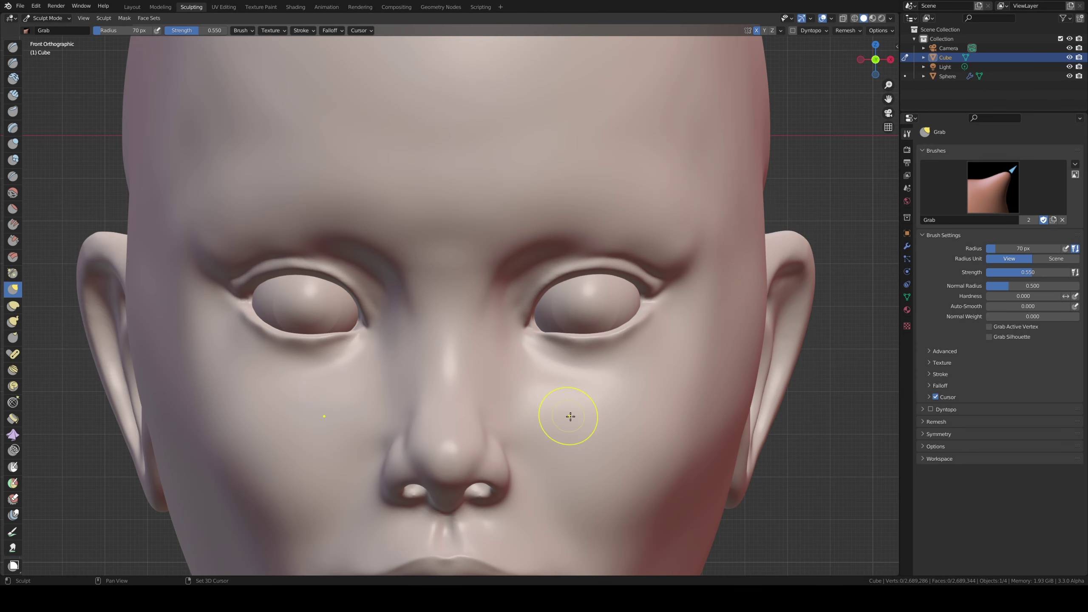
middle_click_drag(570, 416, 572, 218, "shift")
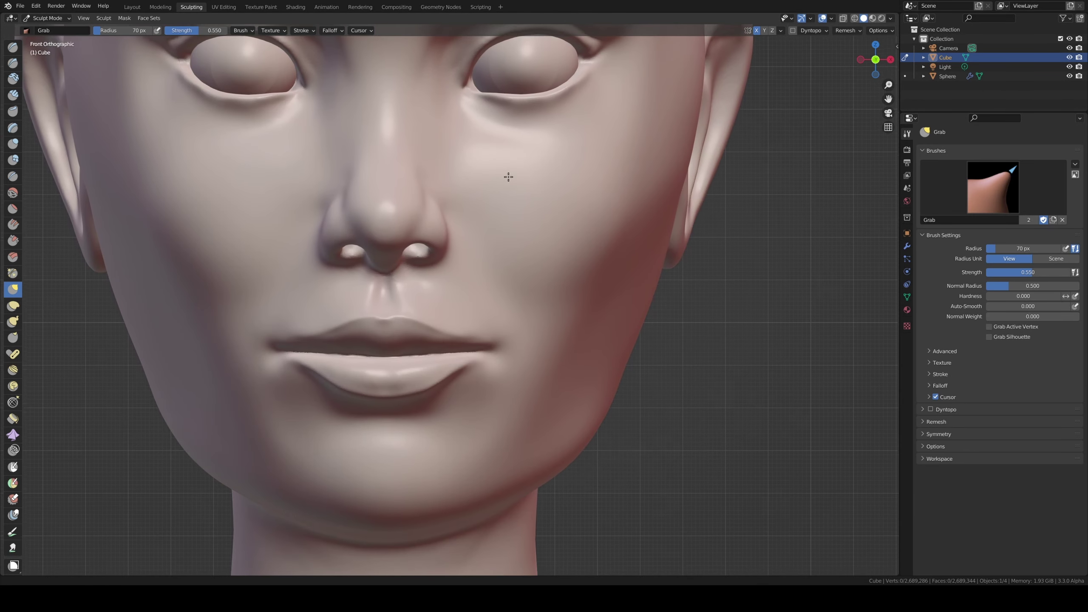
left_click(888, 112)
left_click(888, 113)
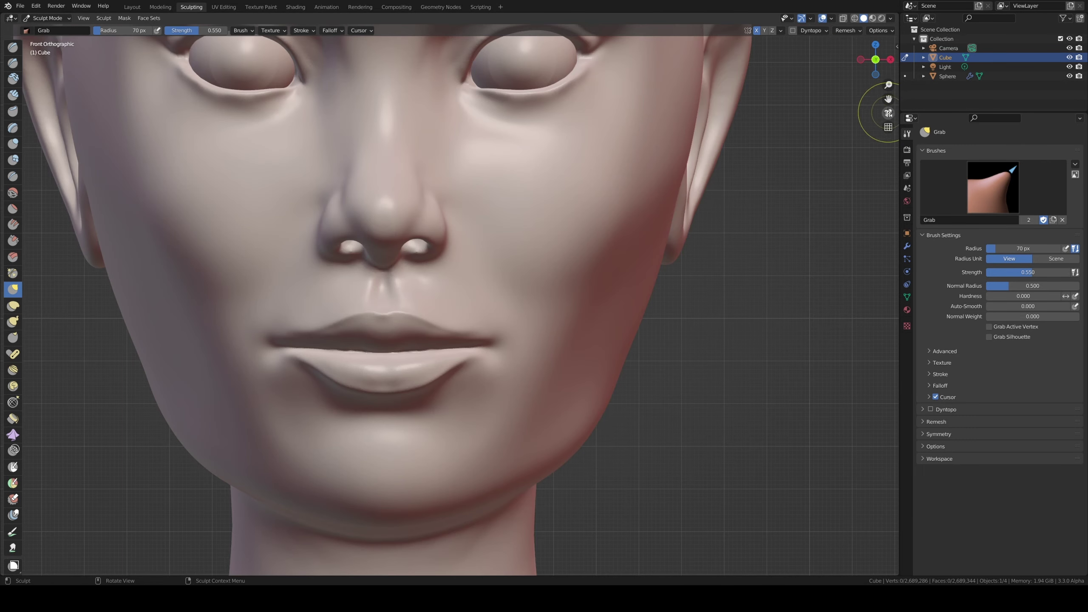
left_click(888, 112)
key("Home")
scroll(590, 393, "up", 3)
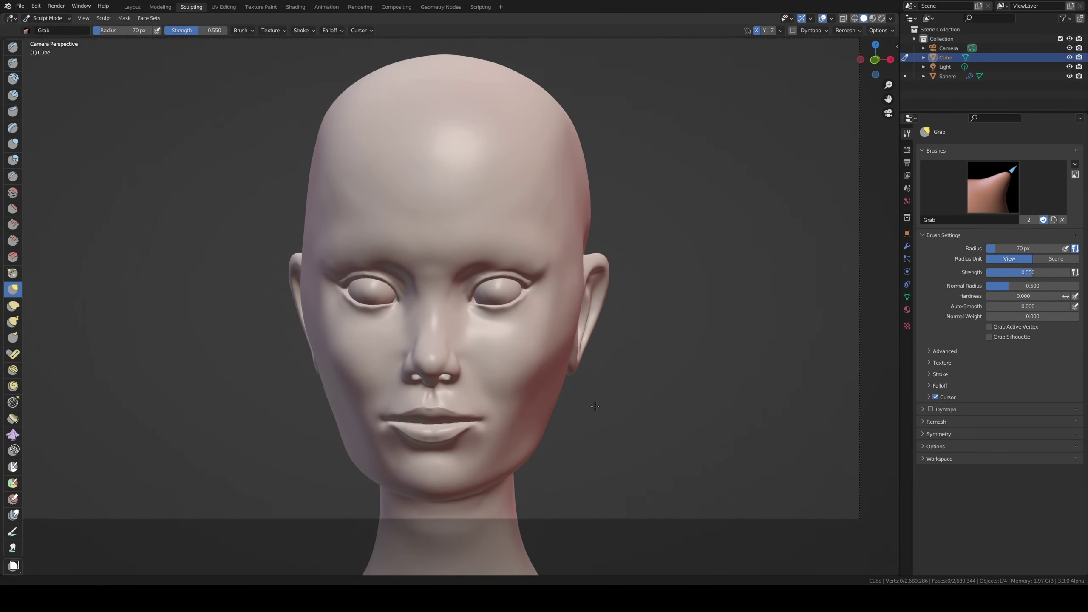
scroll(591, 393, "up", 2)
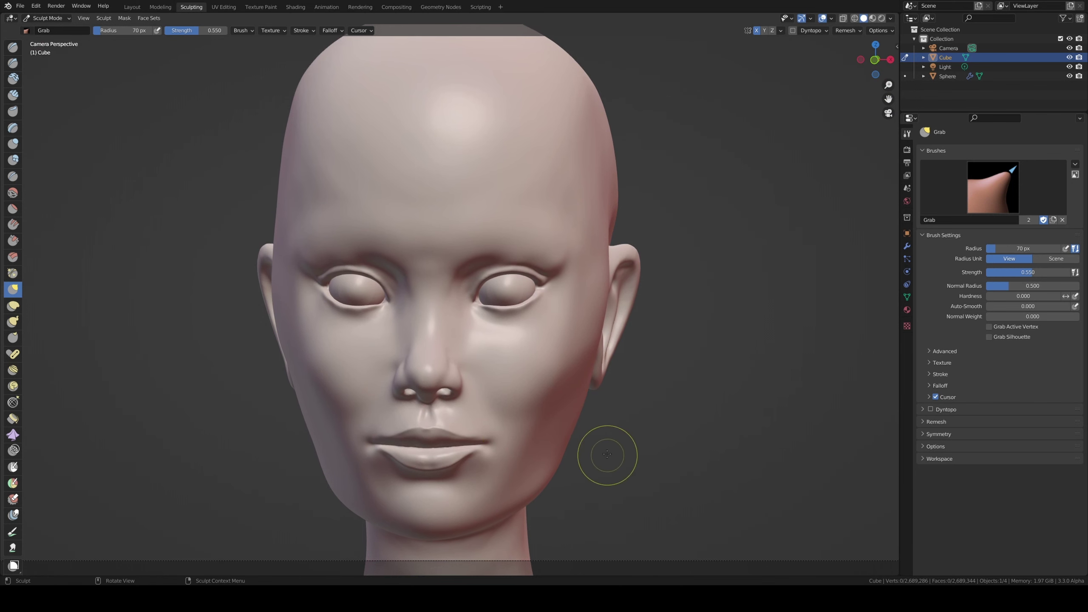
- Enlarge the Grab brush to 287 px and turn to a right-side orthographic view
key("f")
left_click(540, 518)
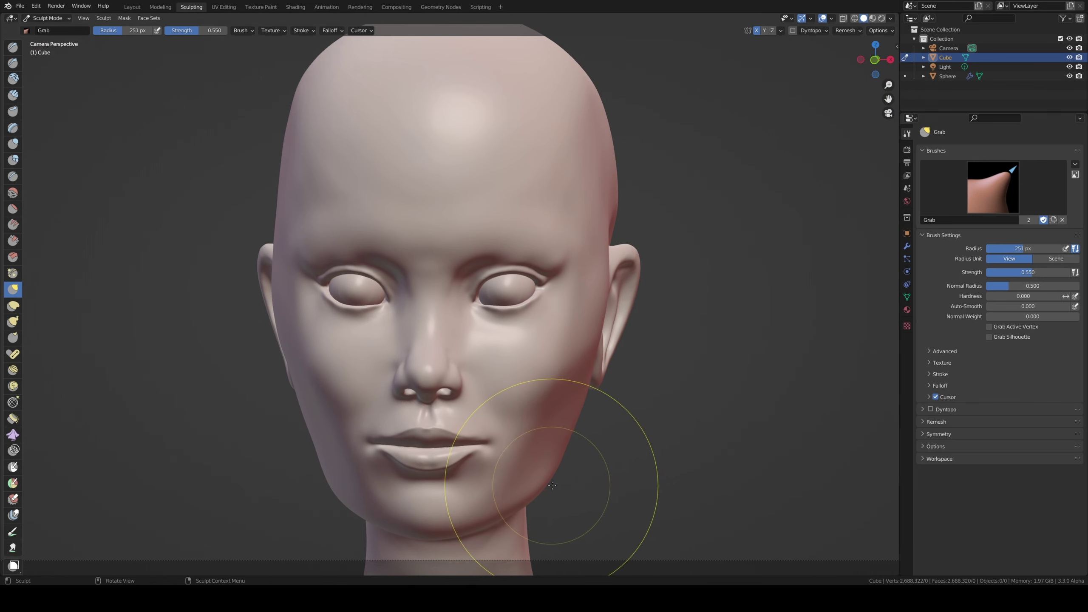
key("f")
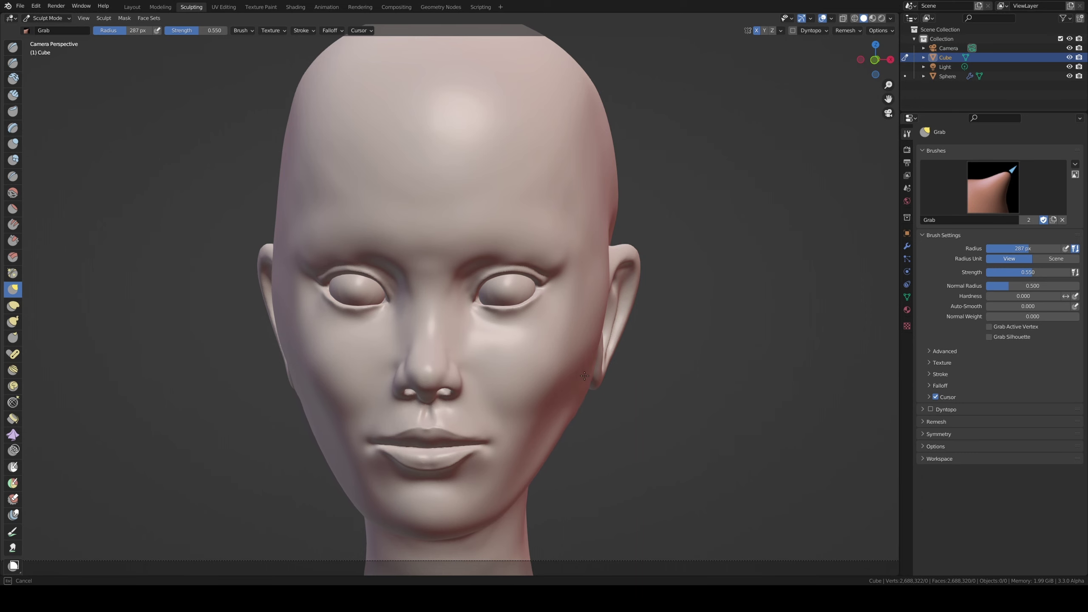
scroll(498, 185, "down", 10)
middle_click_drag(497, 185, 535, 270)
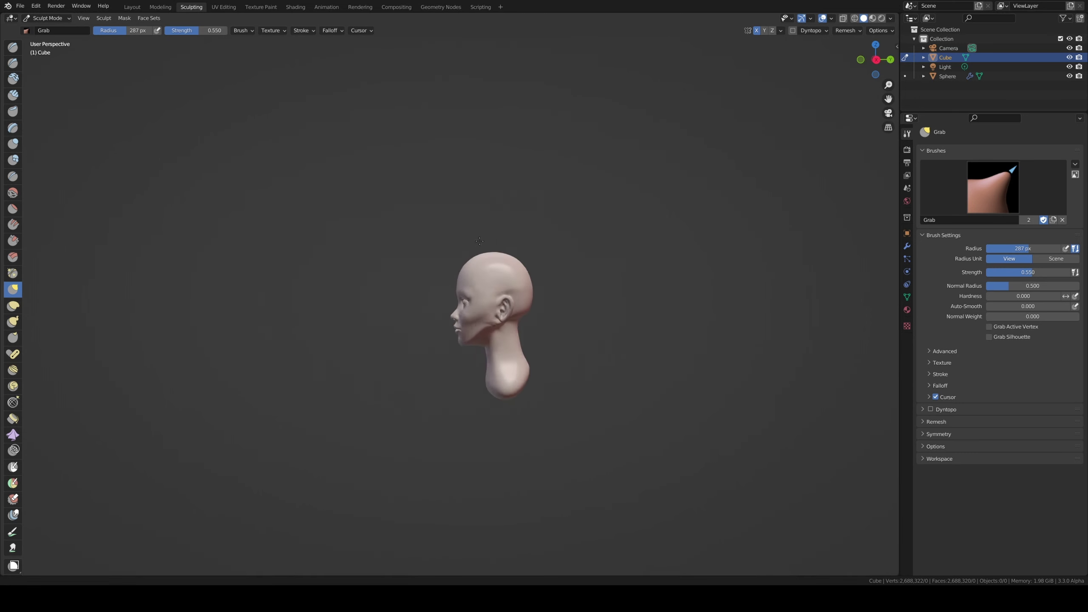
scroll(535, 270, "up", 15)
scroll(624, 437, "down", 4)
scroll(661, 393, "down", 3)
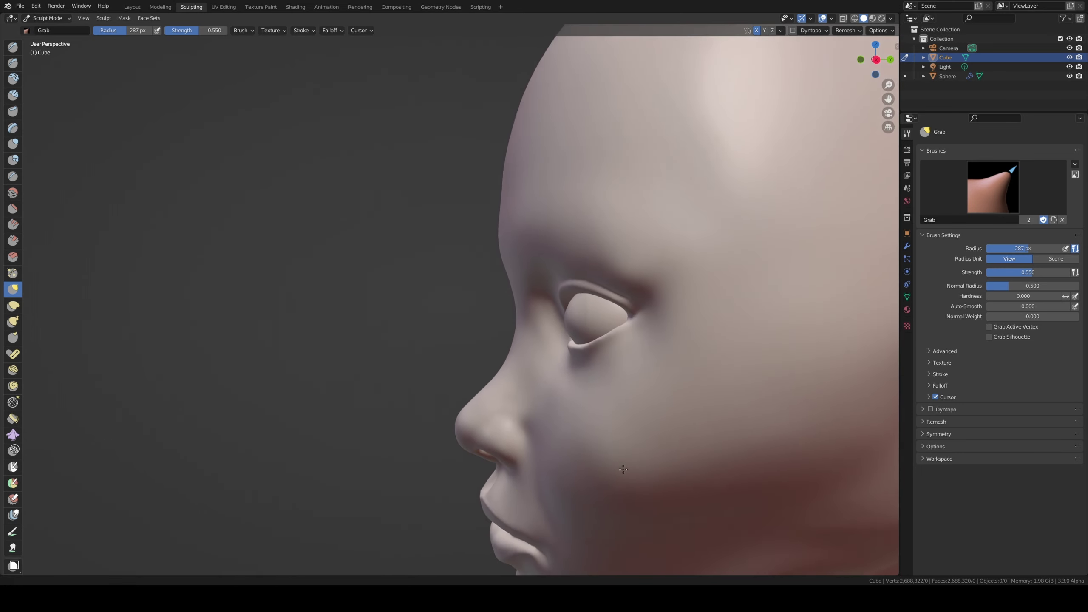
mouse_move(661, 393)
middle_mouse_down()
mouse_move(564, 358)
mouse_move(589, 371)
middle_mouse_up()
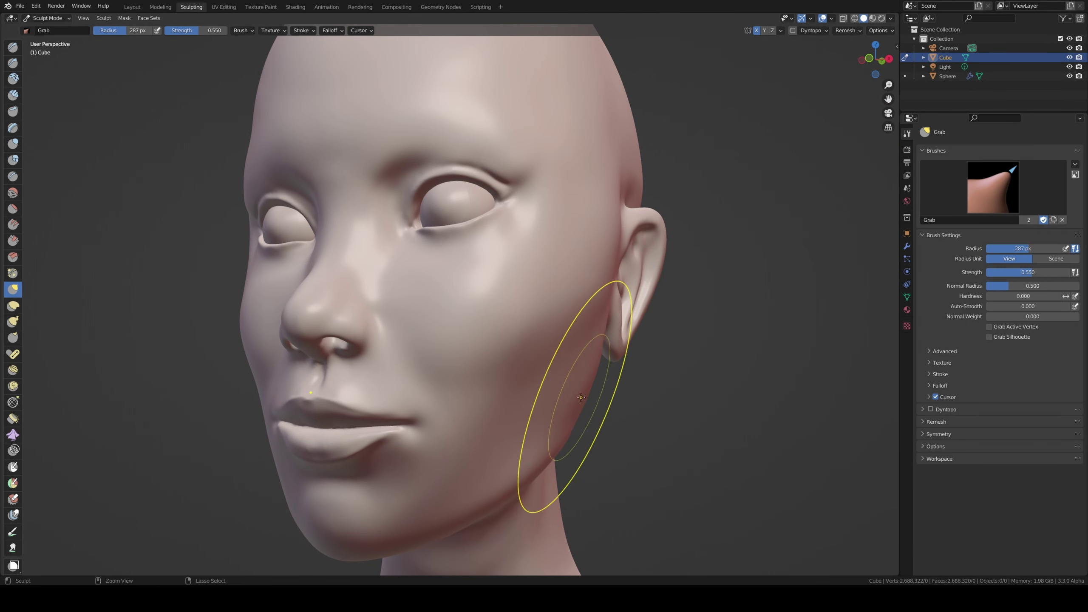
middle_click_drag(530, 413, 486, 414)
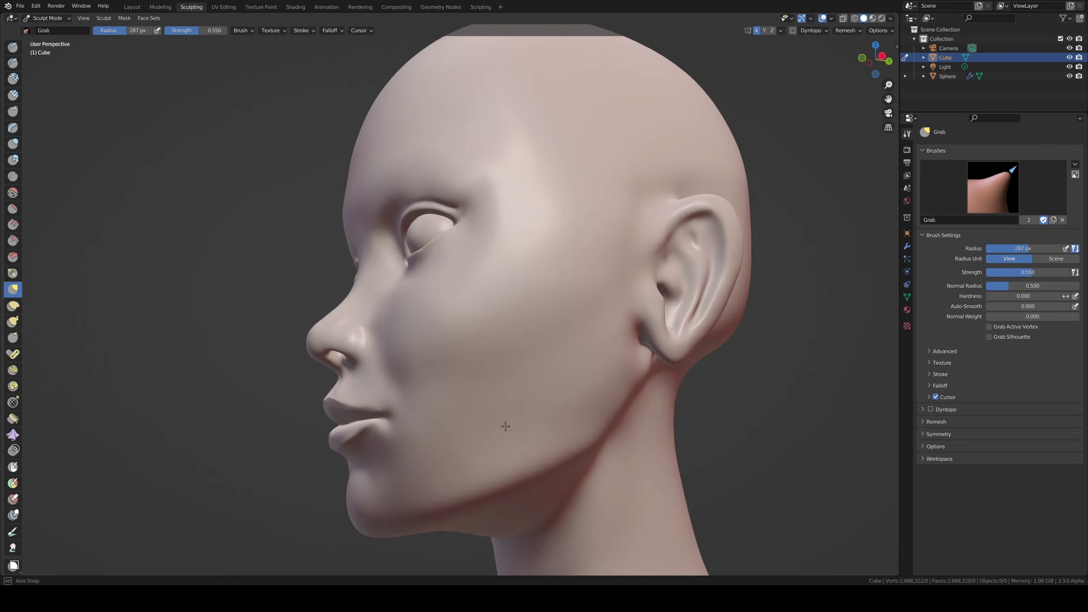
scroll(485, 413, "up", 2)
key("KP_3")
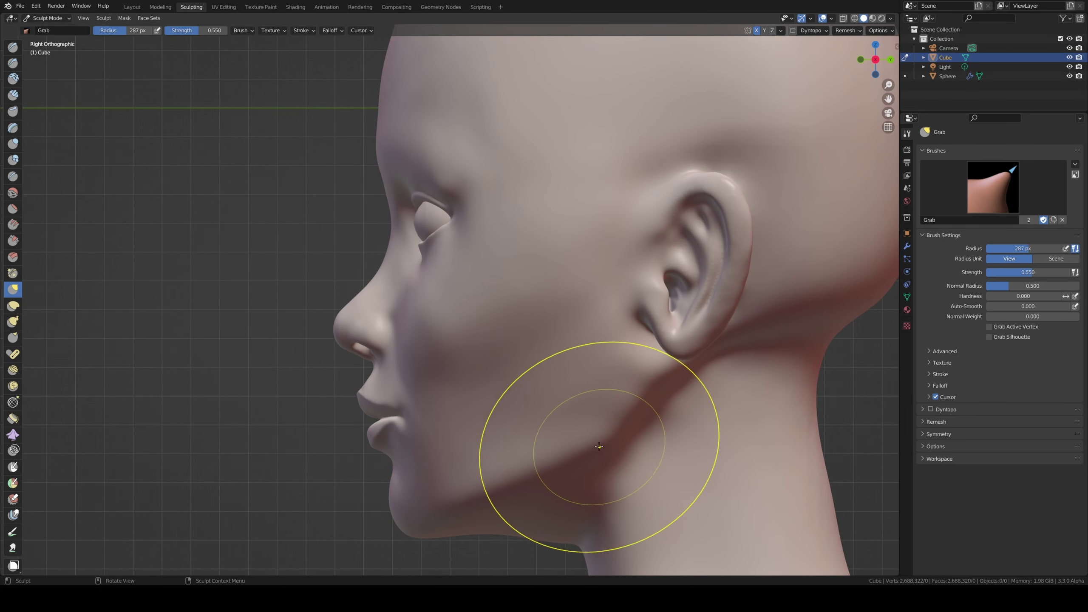
- Pull the jaw and neck with Grab strokes, checking from camera and side views
left_click_drag(600, 439, 602, 408)
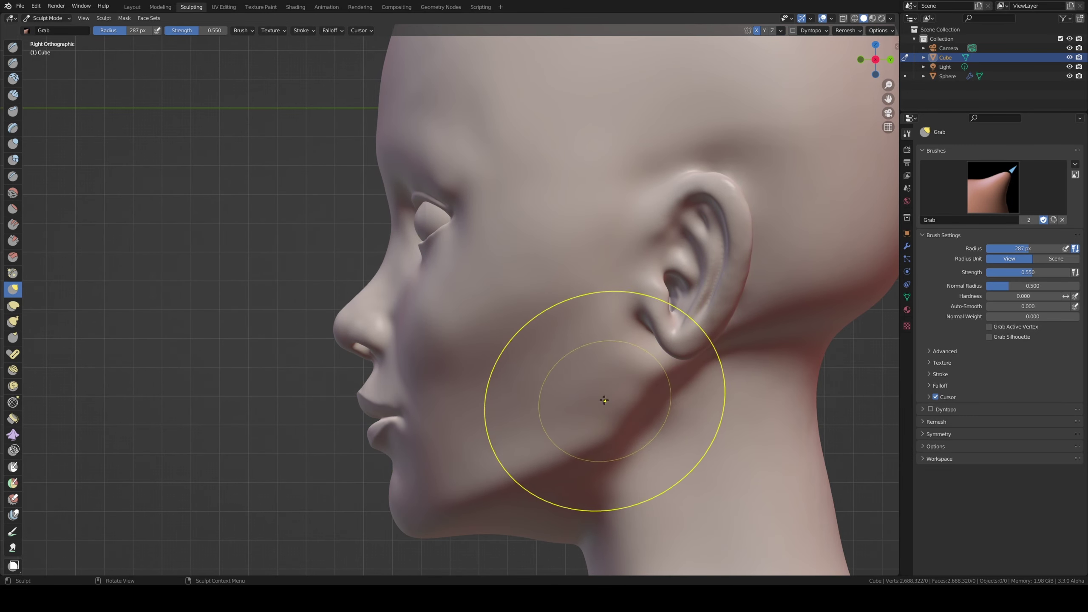
middle_click_drag(602, 408, 685, 378)
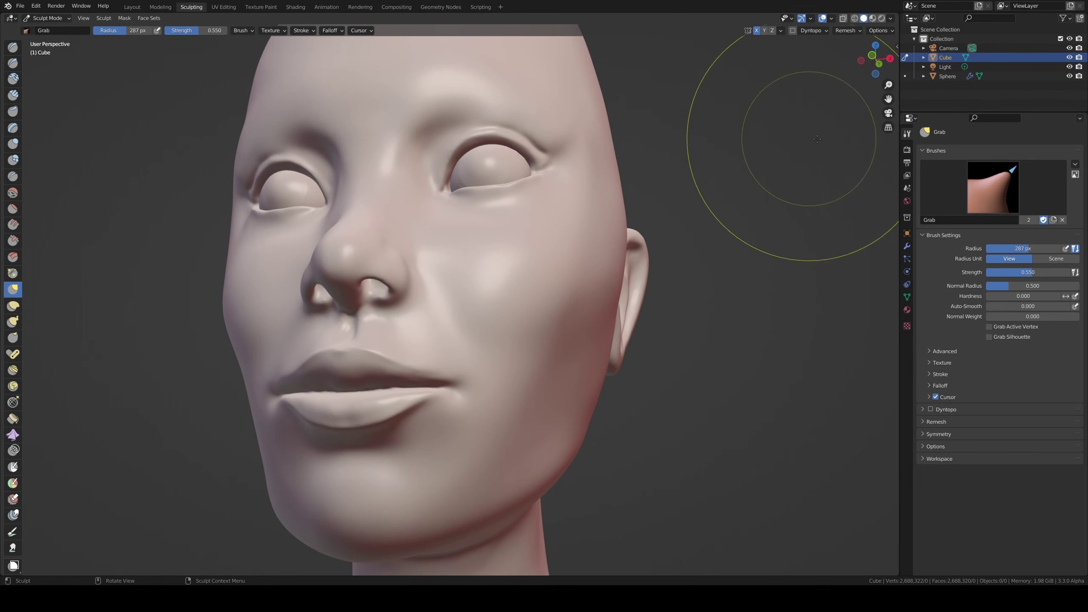
left_click(887, 113)
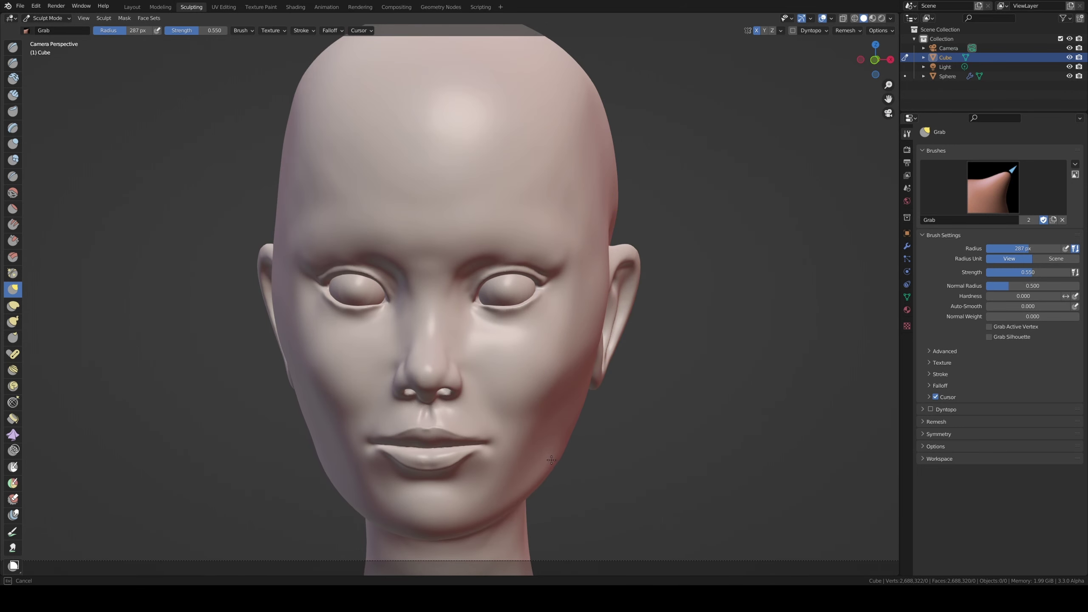
mouse_move(552, 455)
left_mouse_down()
mouse_move(563, 444)
mouse_move(583, 461)
left_mouse_up()
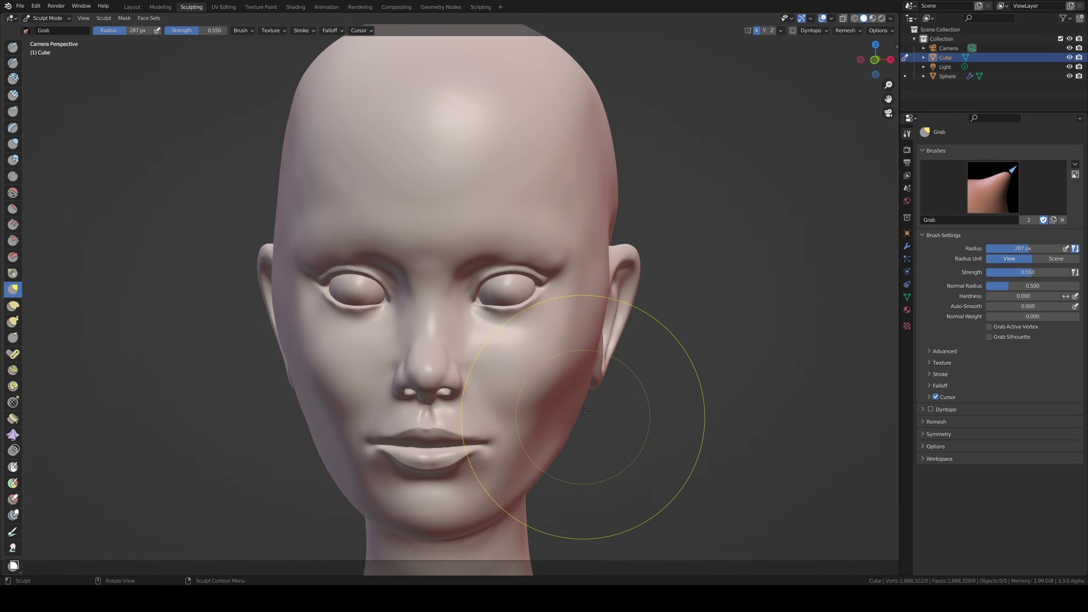
scroll(517, 200, "down", 8)
middle_click_drag(517, 199, 505, 185)
scroll(469, 212, "up", 8)
scroll(469, 213, "down", 8)
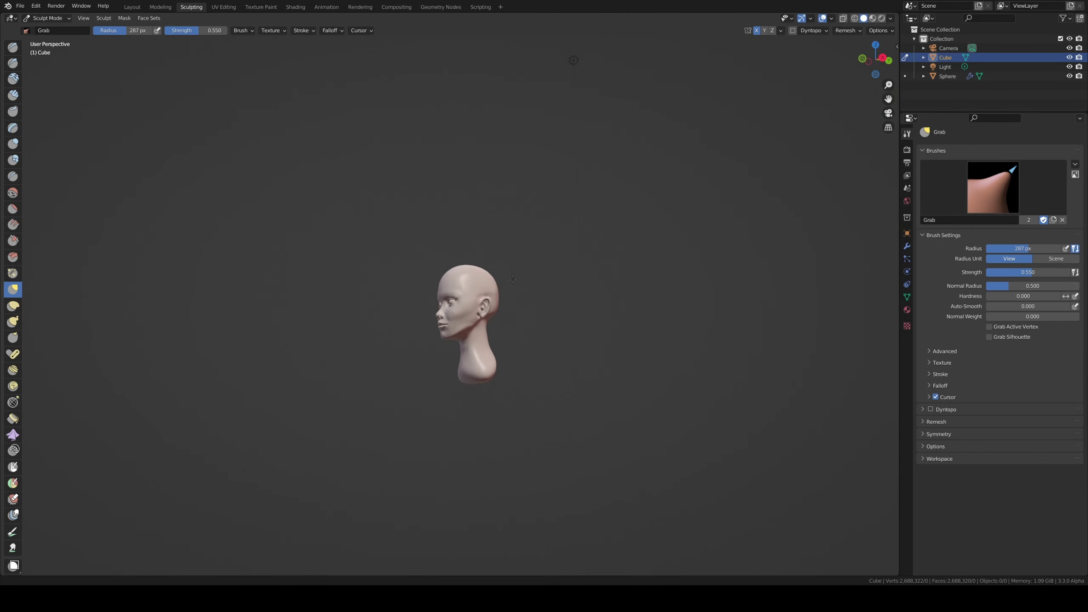
scroll(469, 213, "up", 8)
mouse_move(497, 225)
middle_mouse_down()
mouse_move(558, 311)
mouse_move(510, 328)
mouse_move(460, 375)
mouse_move(453, 345)
middle_mouse_up()
scroll(474, 327, "down", 4)
scroll(479, 356, "up", 8)
- Shrink the Grab brush to 125 px, check the profile, and pick Clay Strips
left_click(454, 360)
scroll(460, 375, "down", 3)
scroll(460, 375, "up", 4)
key("f")
left_click(457, 384)
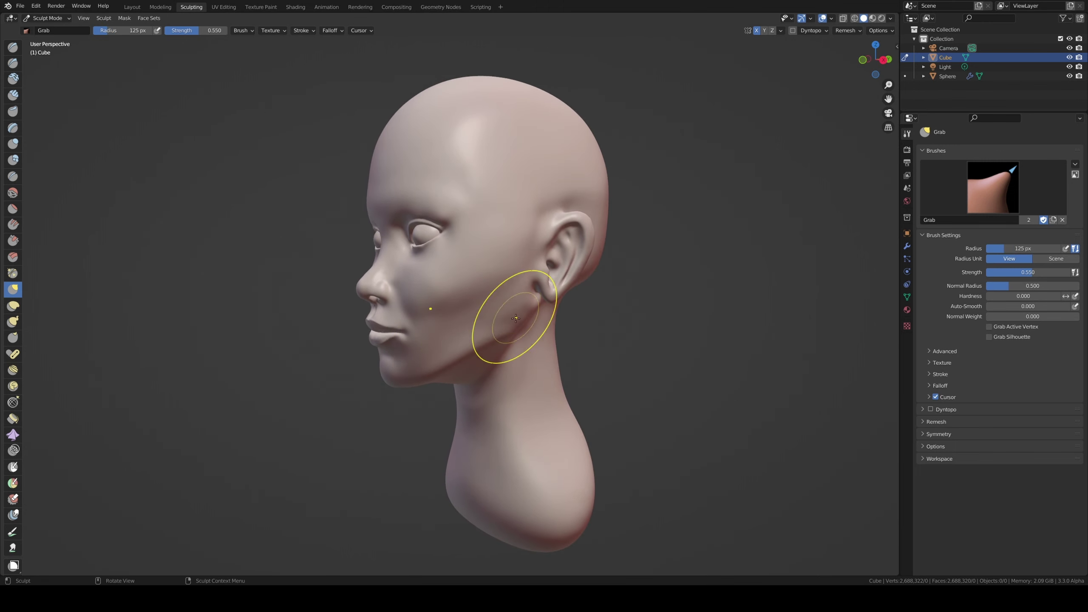
middle_click_drag(516, 318, 486, 326)
scroll(485, 326, "up", 3)
scroll(486, 326, "up", 1)
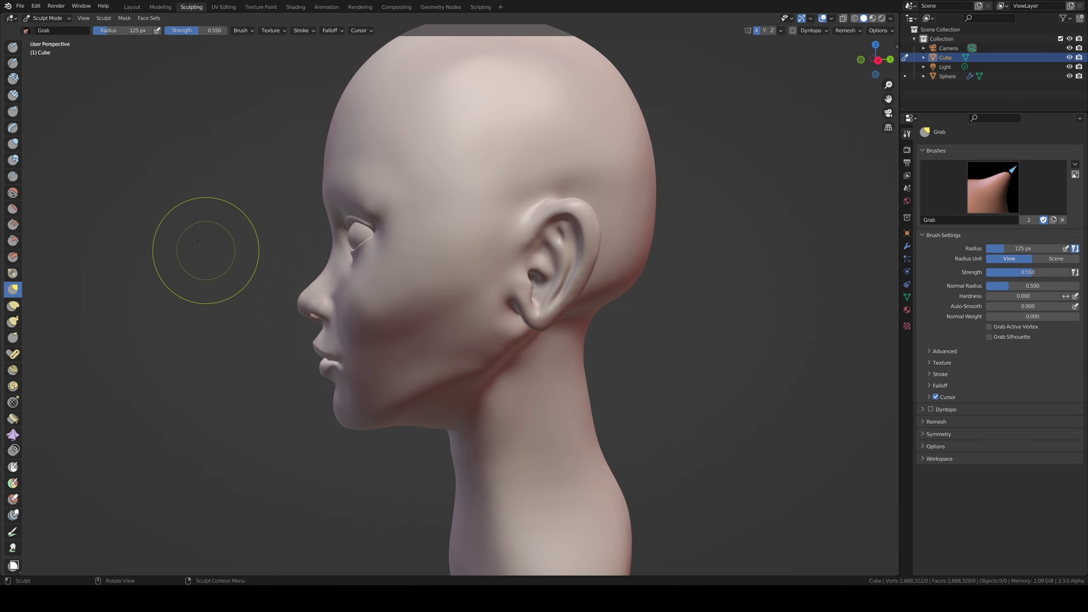
left_click(13, 94)
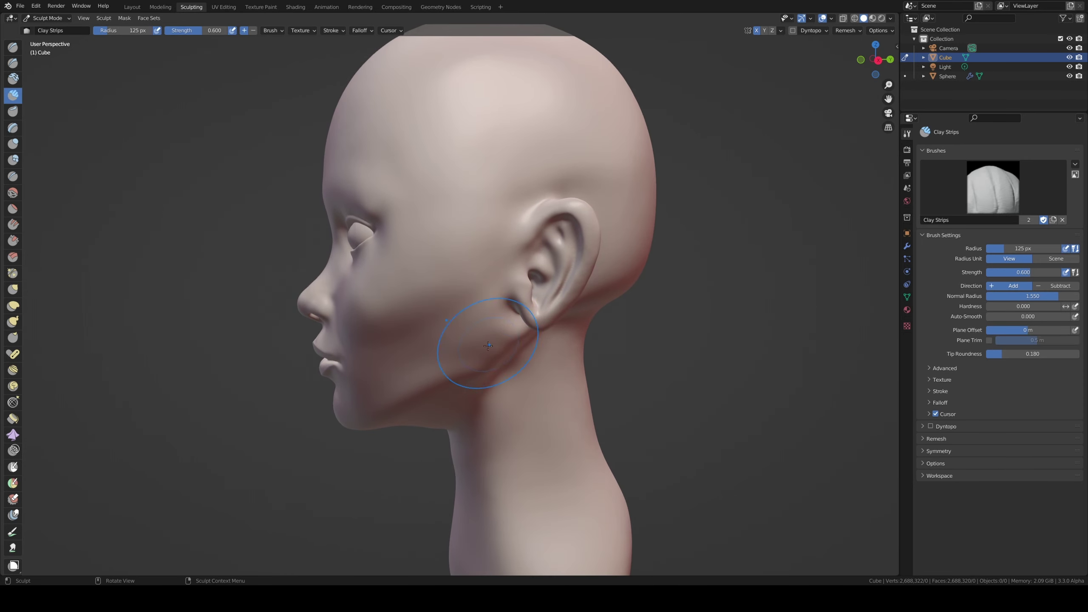
- Set the Clay Strips brush to 80 px and build up the chin and neck
scroll(484, 386, "up", 2)
key("f")
left_click(505, 345)
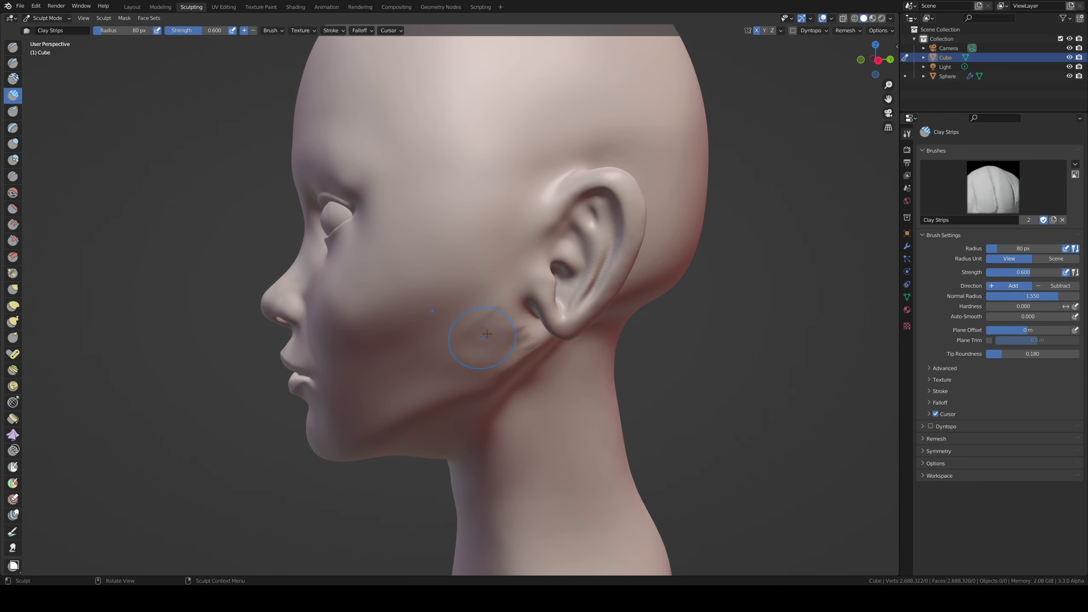
middle_click_drag(487, 334, 501, 326)
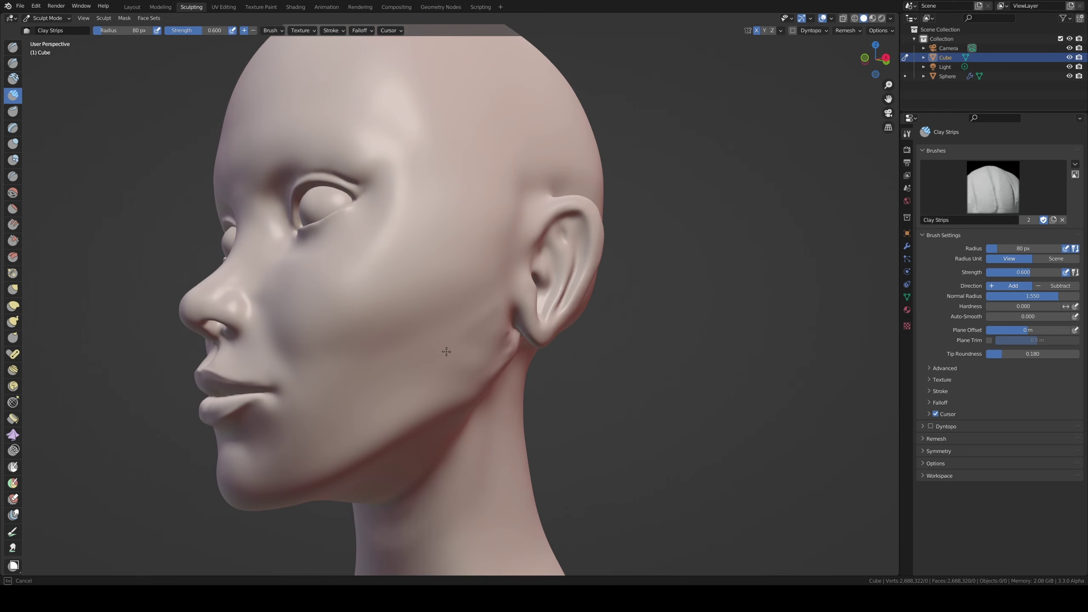
middle_click_drag(244, 287, 538, 356)
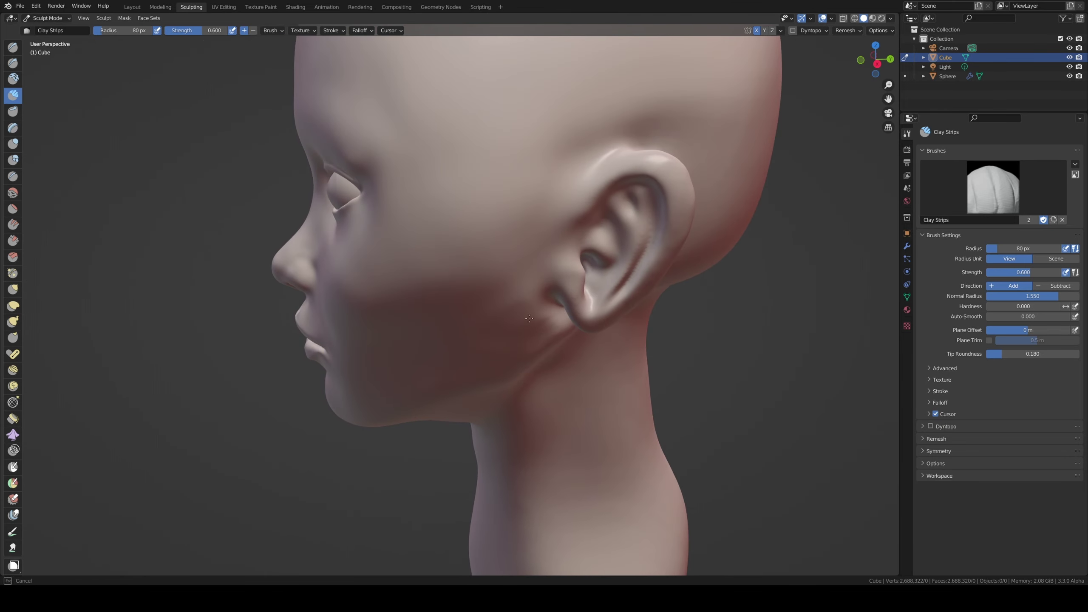
mouse_move(542, 315)
middle_mouse_down()
mouse_move(435, 371)
mouse_move(465, 387)
middle_mouse_up()
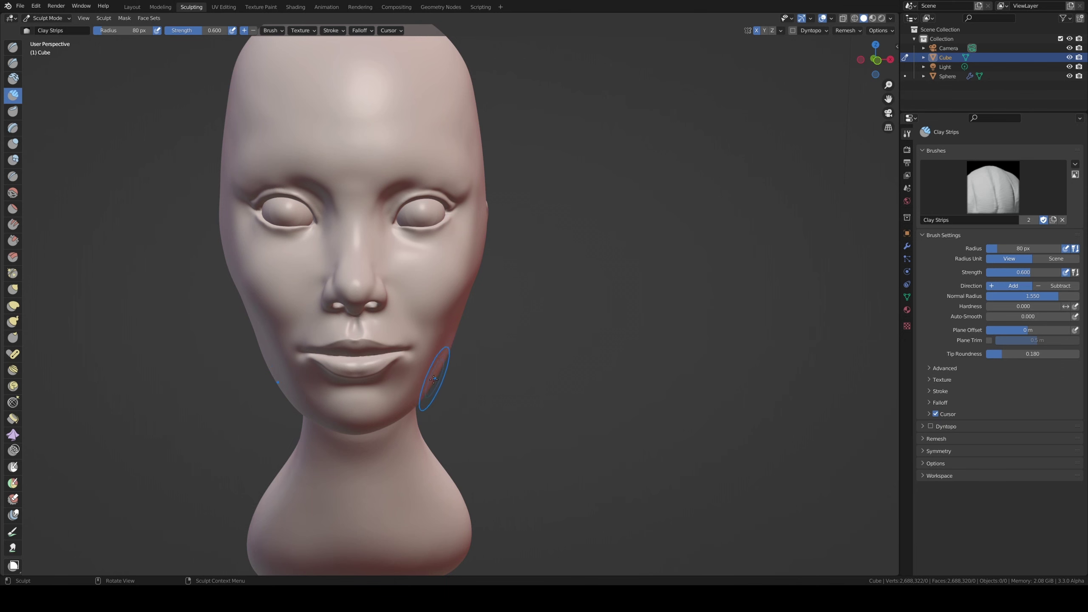
middle_click_drag(328, 397, 424, 361)
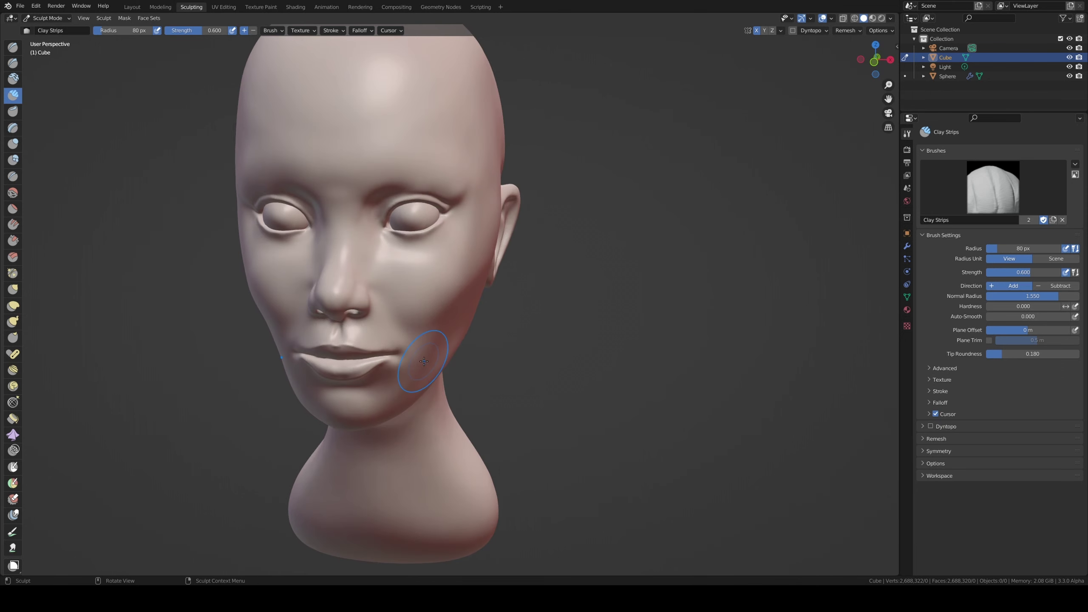
mouse_move(455, 285)
middle_mouse_down()
mouse_move(437, 200)
mouse_move(398, 300)
mouse_move(410, 292)
middle_mouse_up()
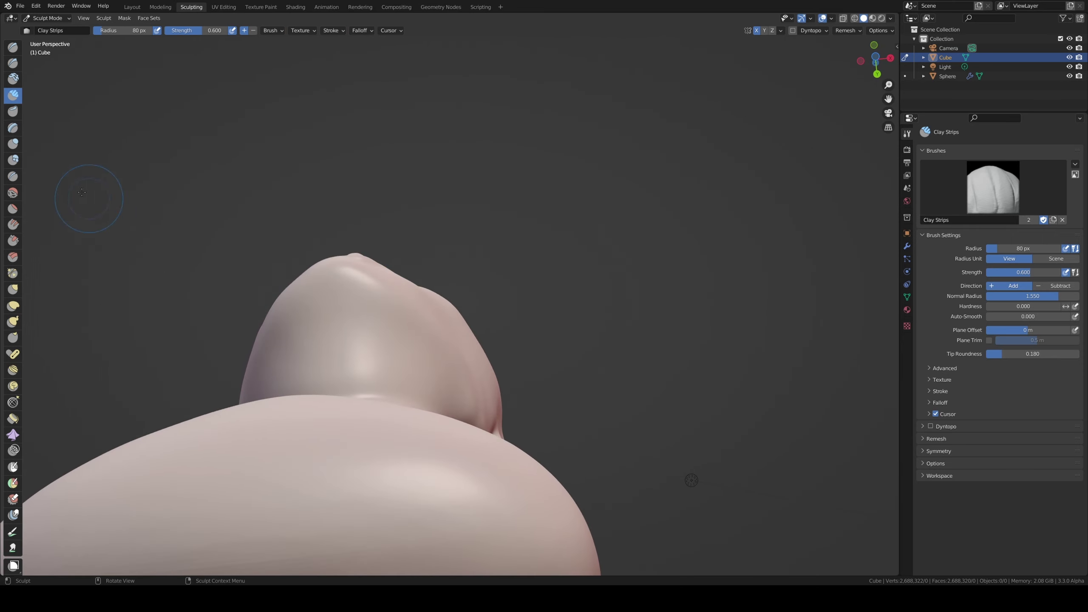
- Switch to the Grab brush with a 109 px radius
left_click(12, 290)
key("f")
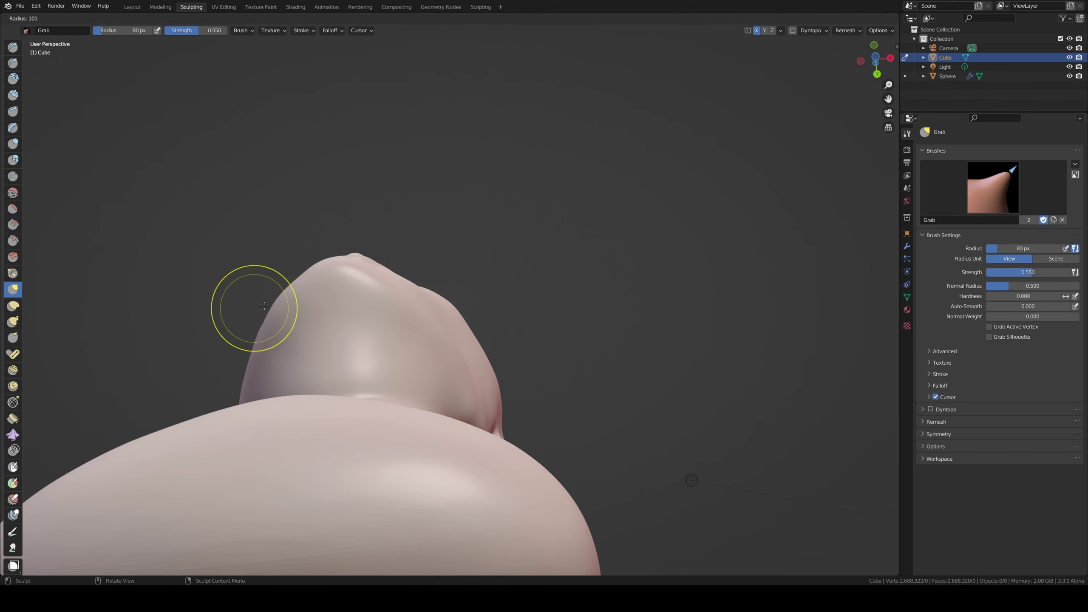
left_click(270, 309)
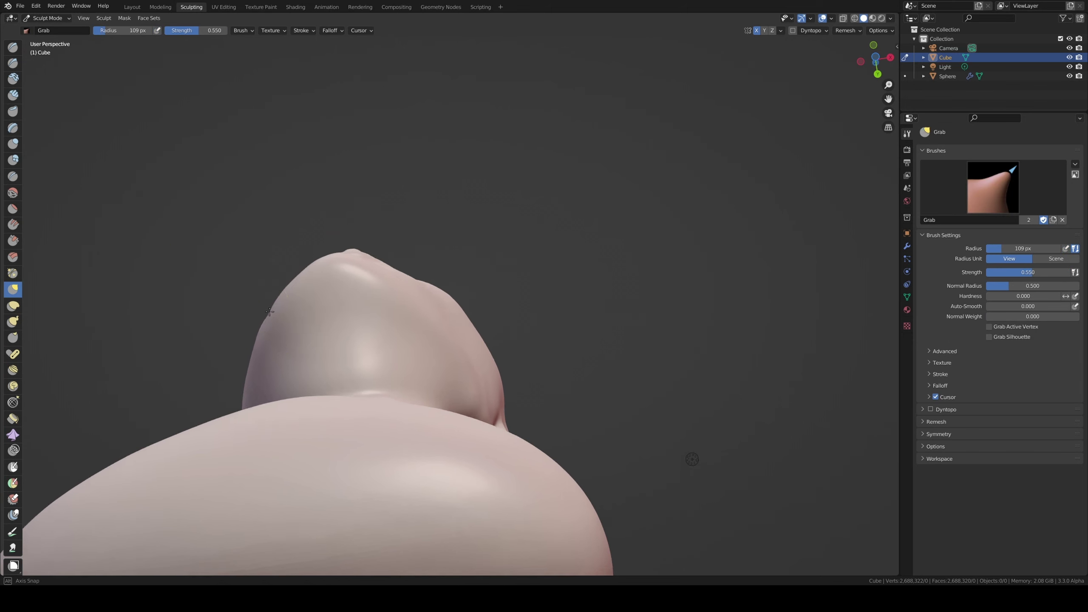
middle_click_drag(265, 311, 331, 262)
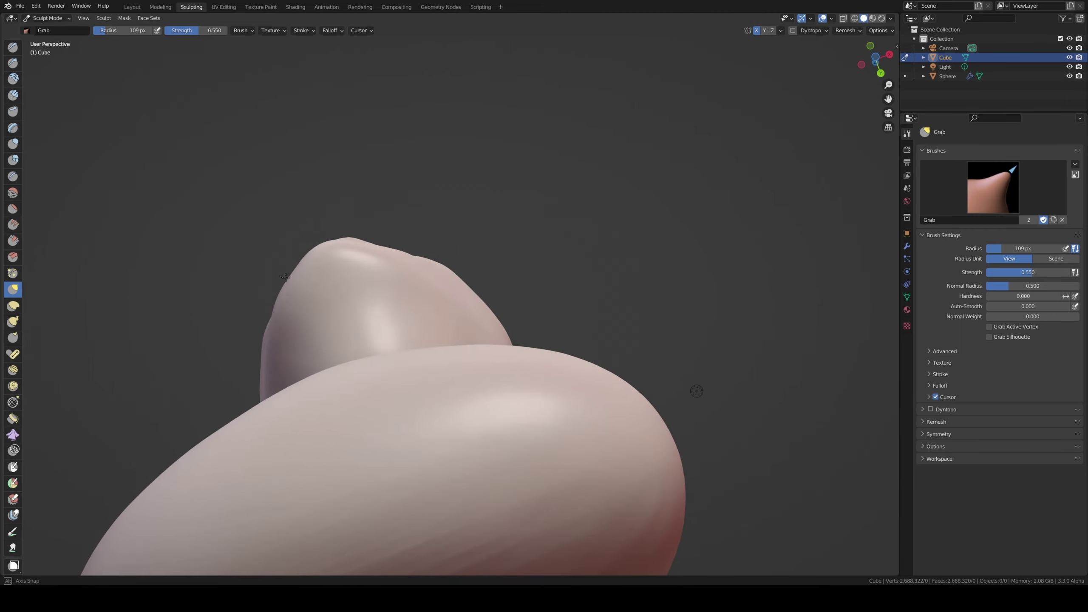
- Turn on viewport Shadow shading, briefly comparing it and trying X-Ray
left_click(891, 18)
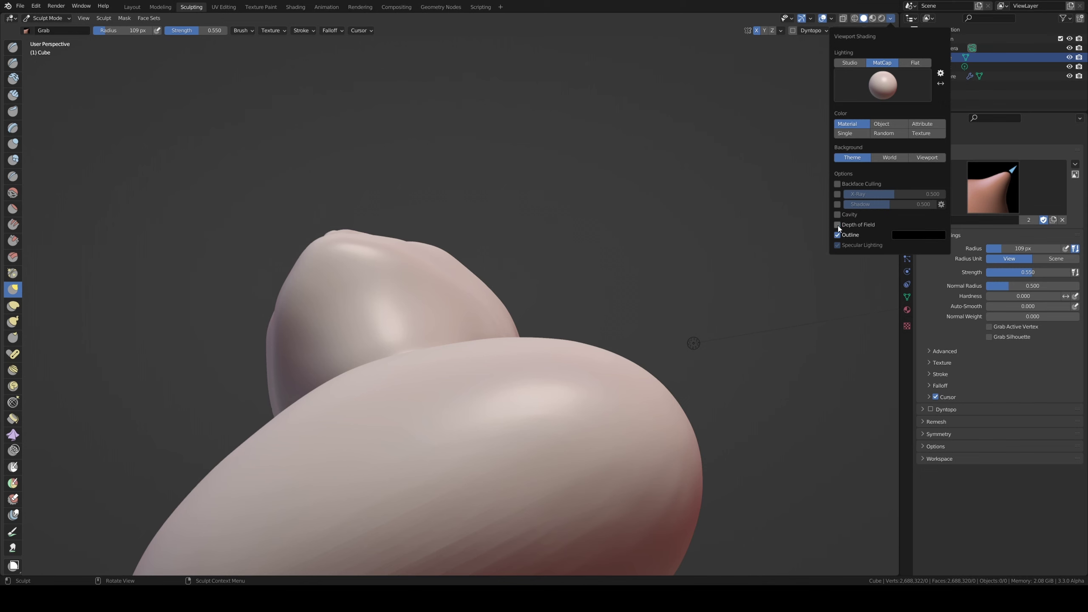
mouse_move(559, 206)
middle_mouse_down()
mouse_move(504, 282)
mouse_move(532, 304)
middle_mouse_up()
mouse_move(772, 134)
middle_mouse_down()
mouse_move(690, 281)
mouse_move(719, 240)
middle_mouse_up()
left_click(891, 18)
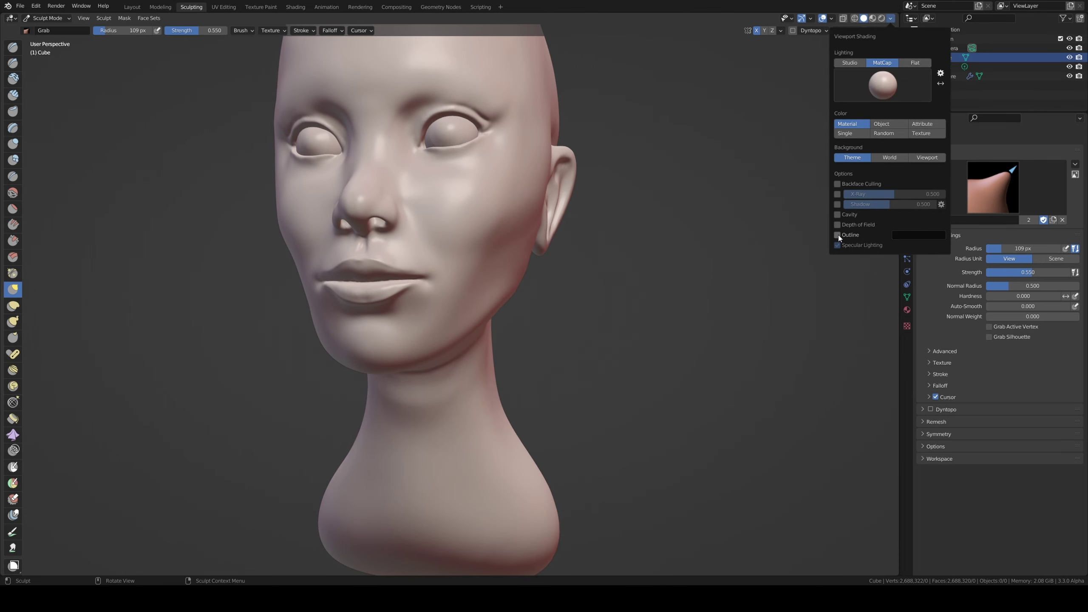
left_click(837, 204)
left_click(837, 205)
left_click(837, 205)
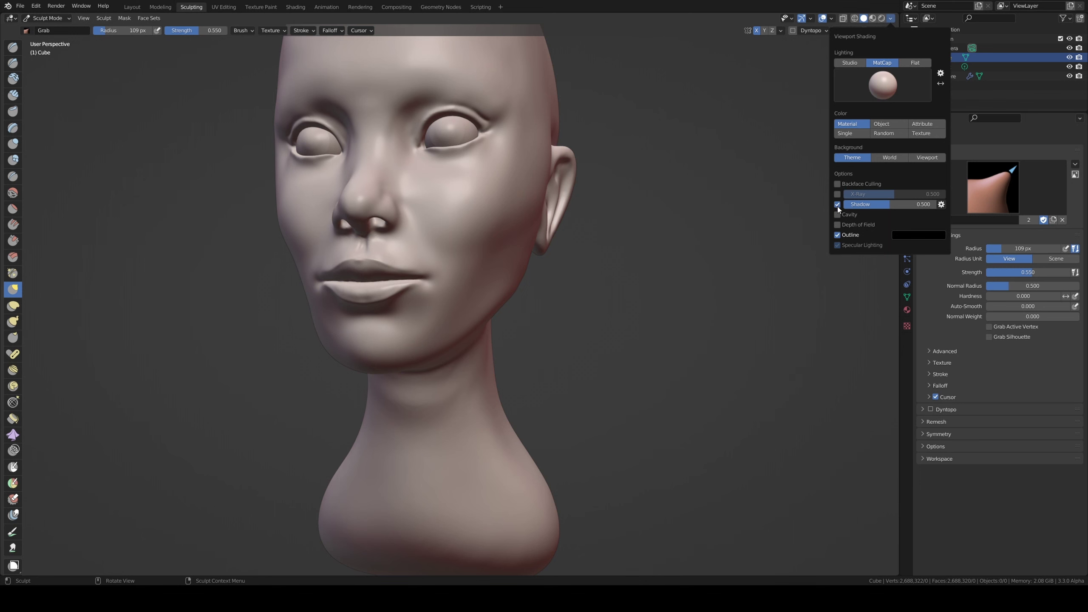
left_click(837, 194)
left_click(838, 194)
- Shrink the Grab brush to 49 px while checking the head from front and profile
key("alt+z")
mouse_move(542, 210)
middle_mouse_down()
mouse_move(504, 198)
mouse_move(547, 182)
middle_mouse_up()
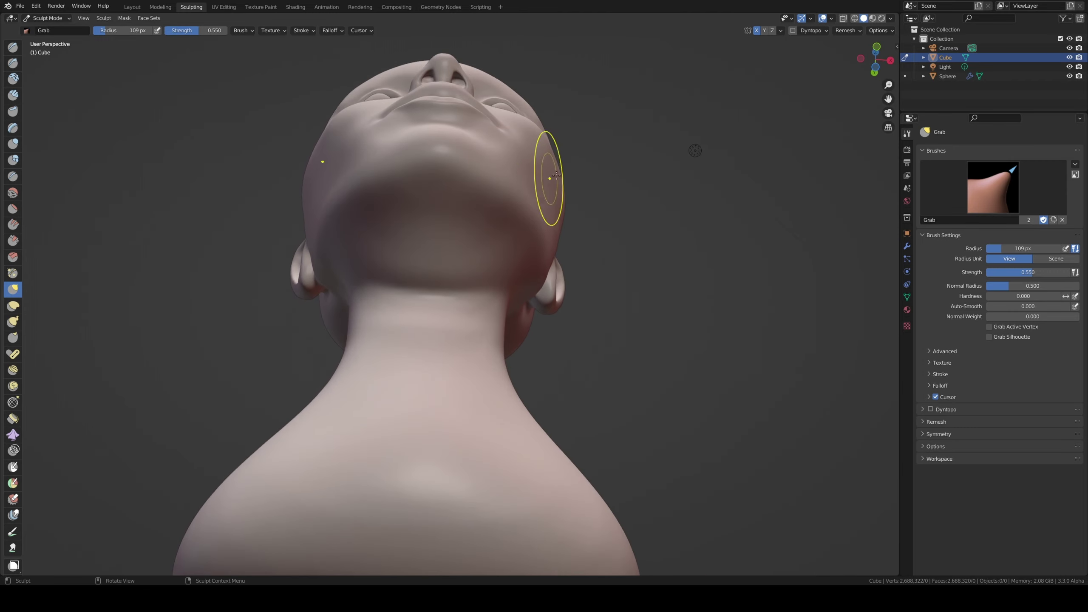
mouse_move(661, 152)
middle_mouse_down()
mouse_move(580, 238)
mouse_move(511, 235)
middle_mouse_up()
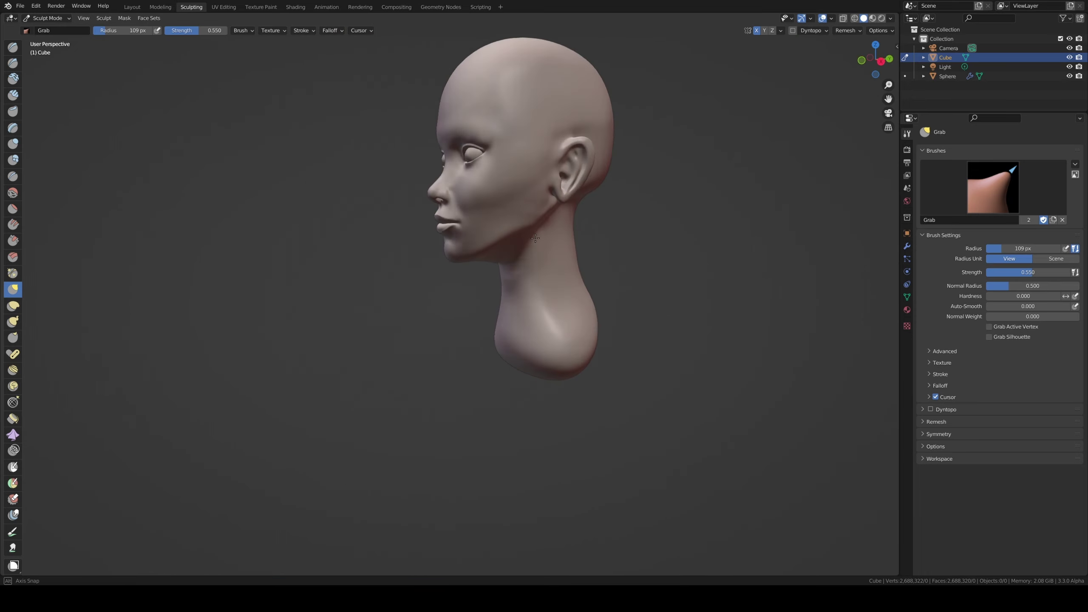
scroll(511, 236, "up", 3)
key("f")
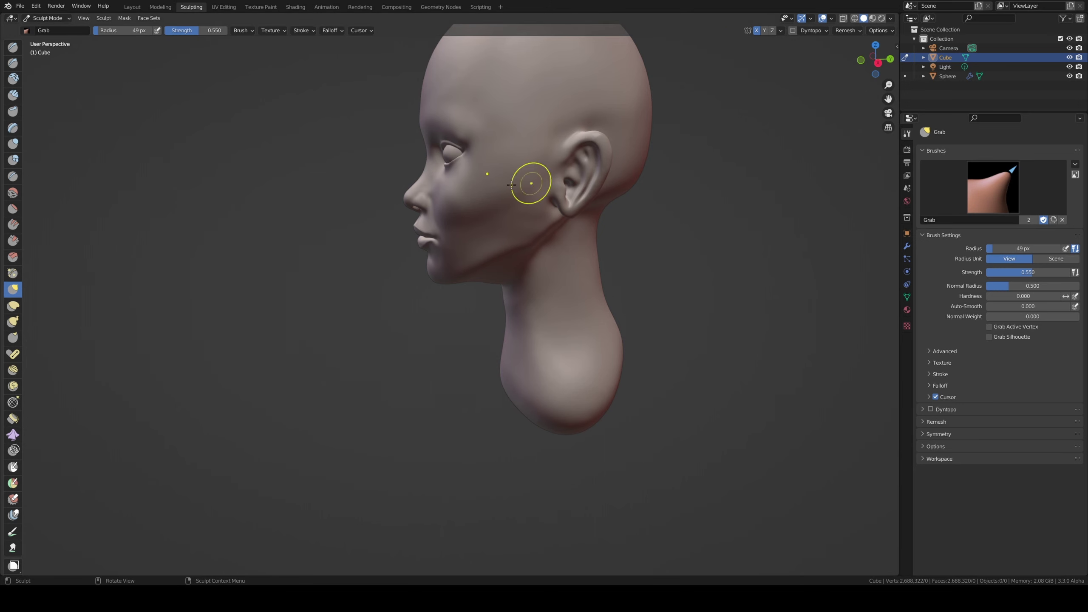
mouse_move(511, 185)
middle_mouse_down()
mouse_move(488, 200)
mouse_move(359, 143)
middle_mouse_up()
scroll(360, 143, "up", 2)
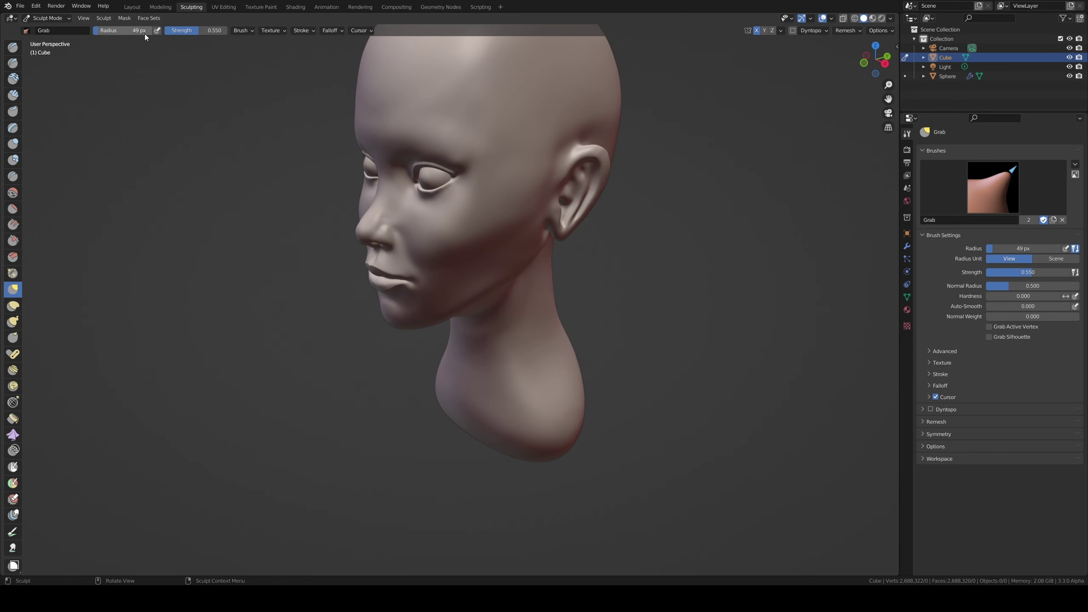
- Return to Layout and frame the bust through the scene camera
key("ctrl+Page_Up")
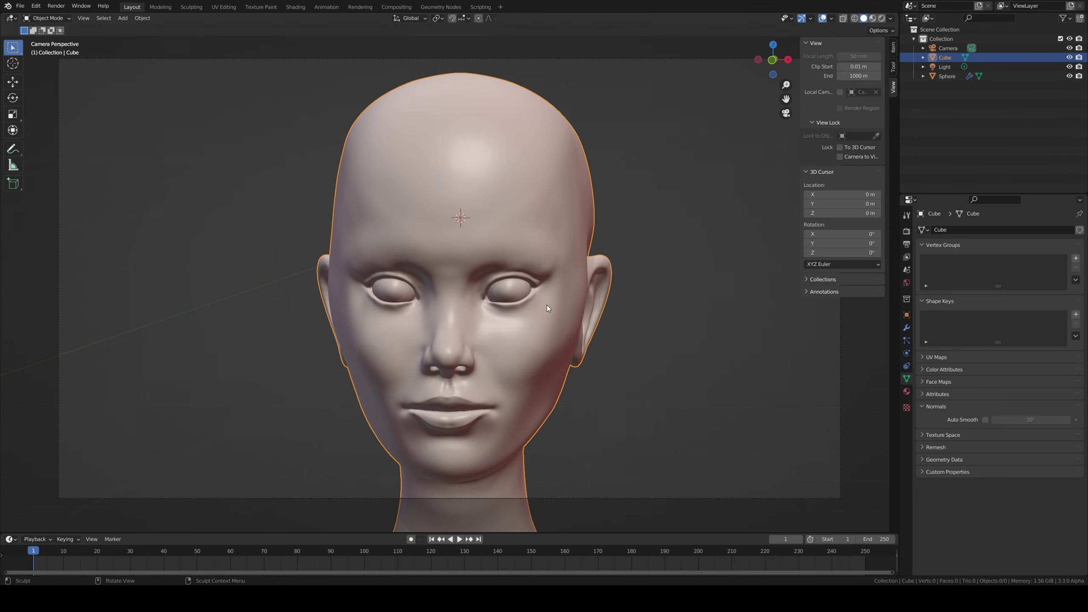
scroll(557, 300, "down", 2)
scroll(528, 283, "down", 1)
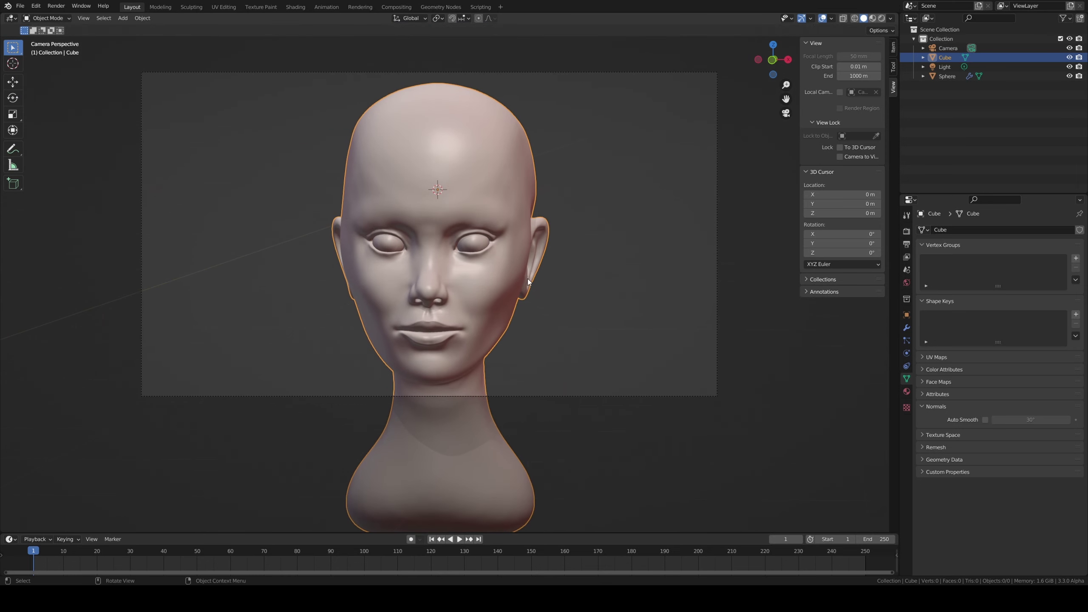
mouse_move(557, 223)
middle_mouse_down("shift")
mouse_move(541, 239)
mouse_move(450, 247)
mouse_move(474, 281)
mouse_move(498, 274)
middle_mouse_up("shift")
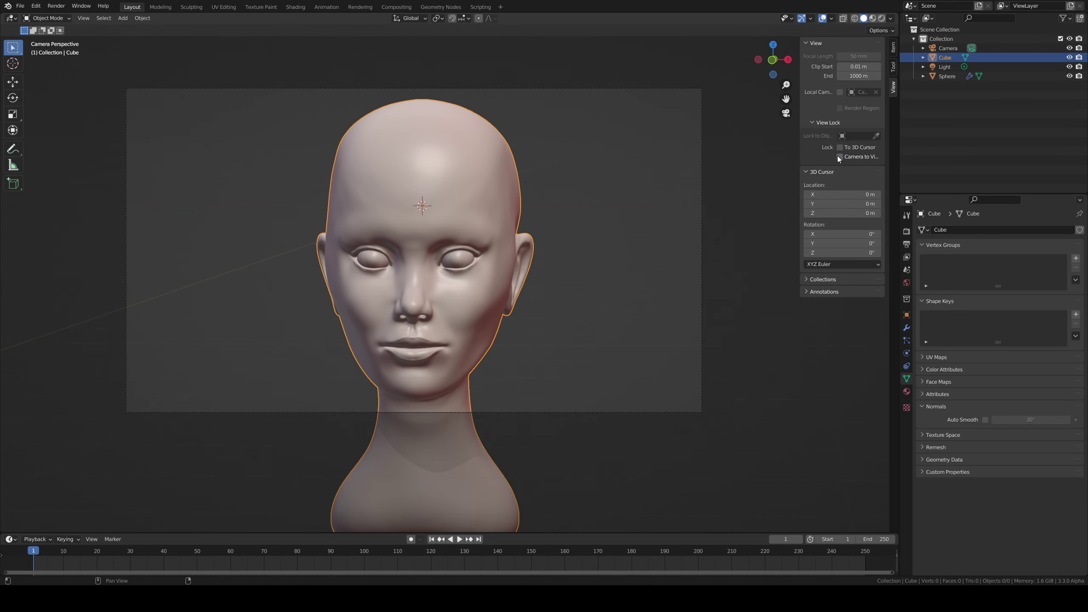
mouse_move(565, 255)
middle_mouse_down()
mouse_move(454, 277)
mouse_move(473, 294)
mouse_move(429, 257)
mouse_move(416, 281)
mouse_move(503, 275)
mouse_move(494, 265)
middle_mouse_up()
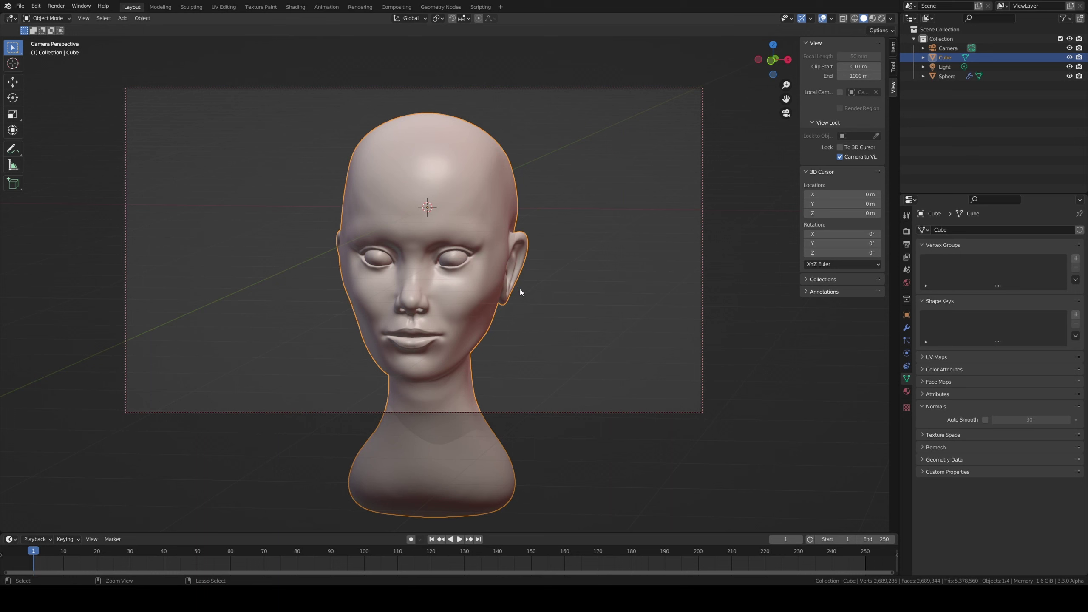
- Fine-tune the camera framing of the bust and save it as head25.blend
key("ctrl+Tab")
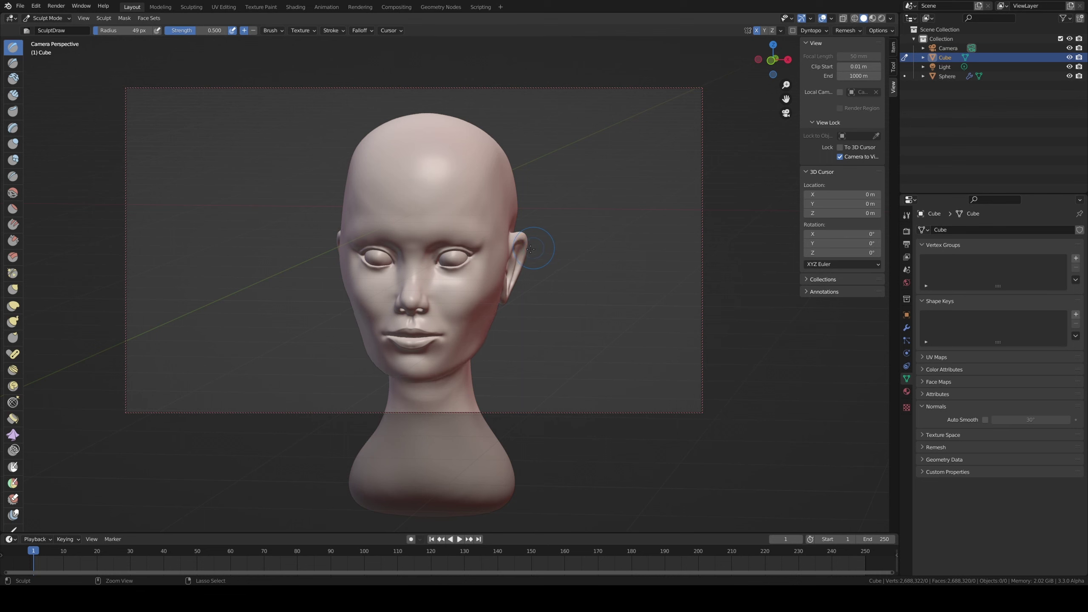
key("ctrl+Tab")
key("ctrl+Tab")
key("ctrl+Tab")
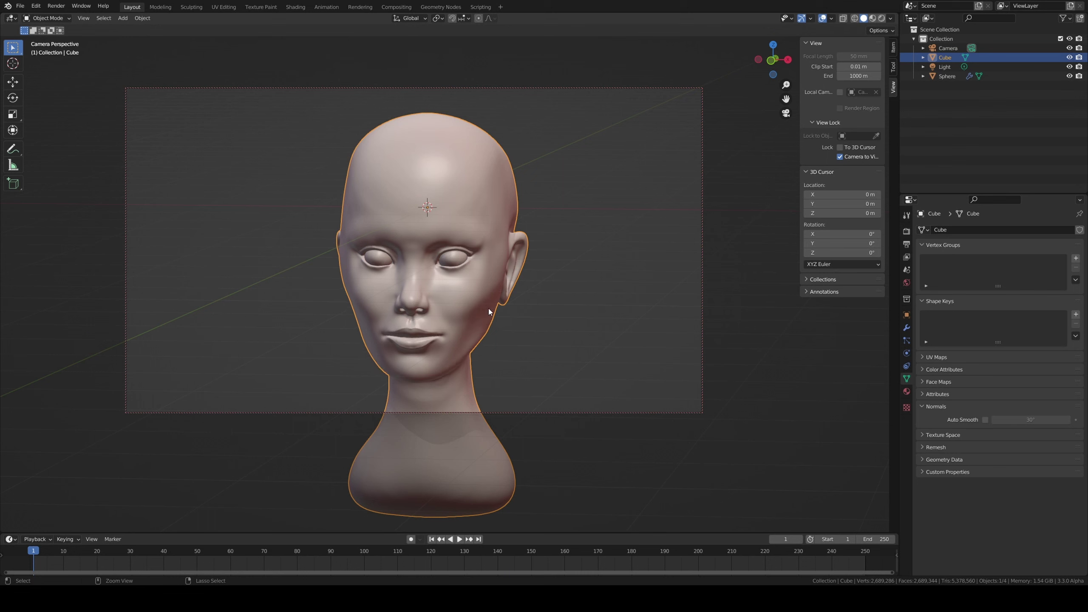
key("ctrl+Tab")
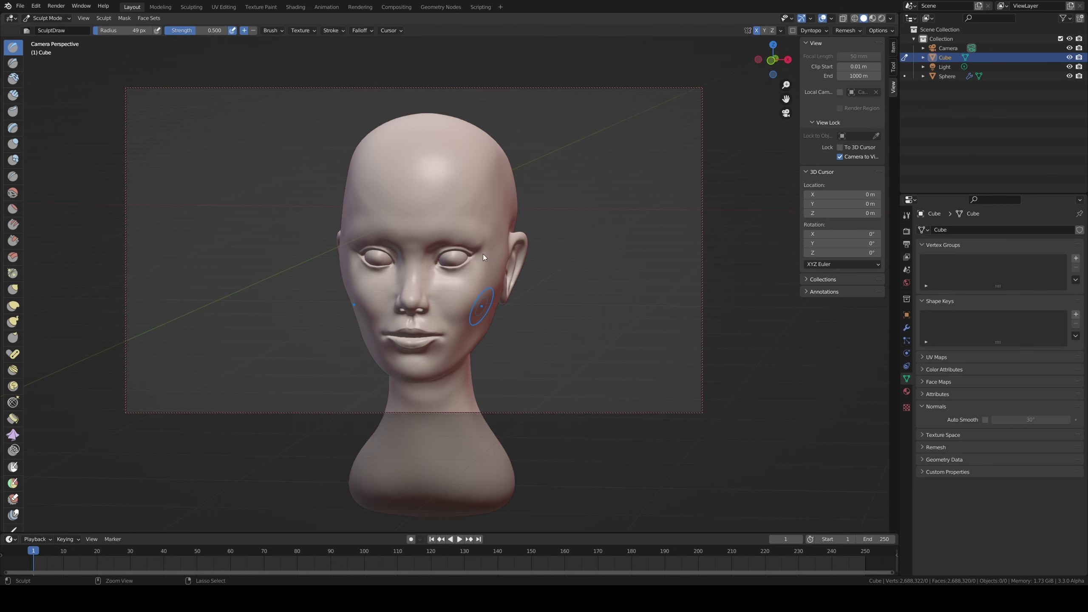
key("ctrl+Tab")
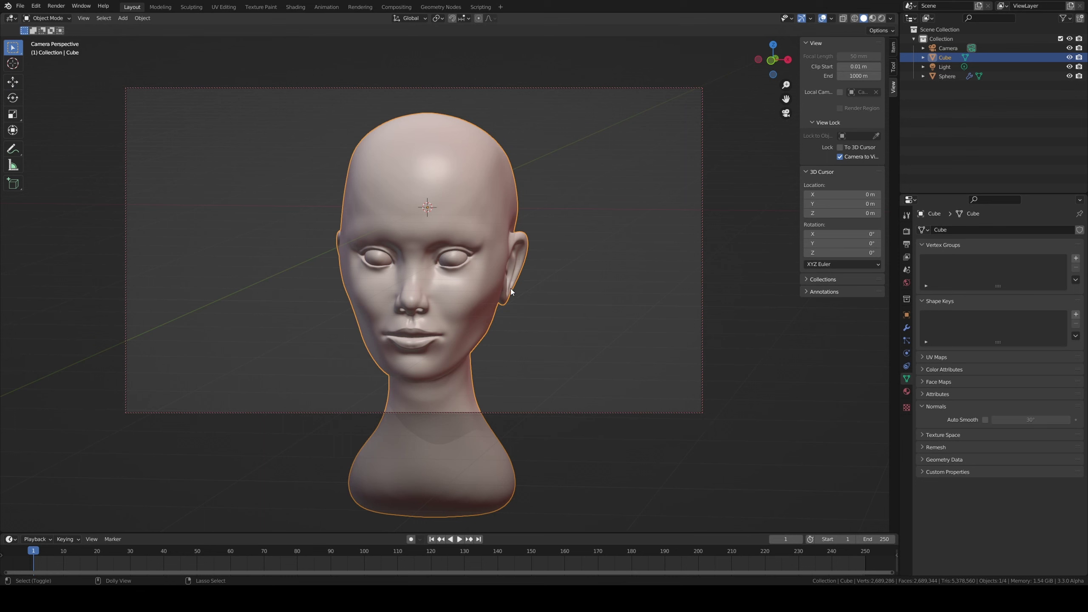
mouse_move(533, 312)
middle_mouse_down()
mouse_move(518, 313)
mouse_move(536, 306)
middle_mouse_up()
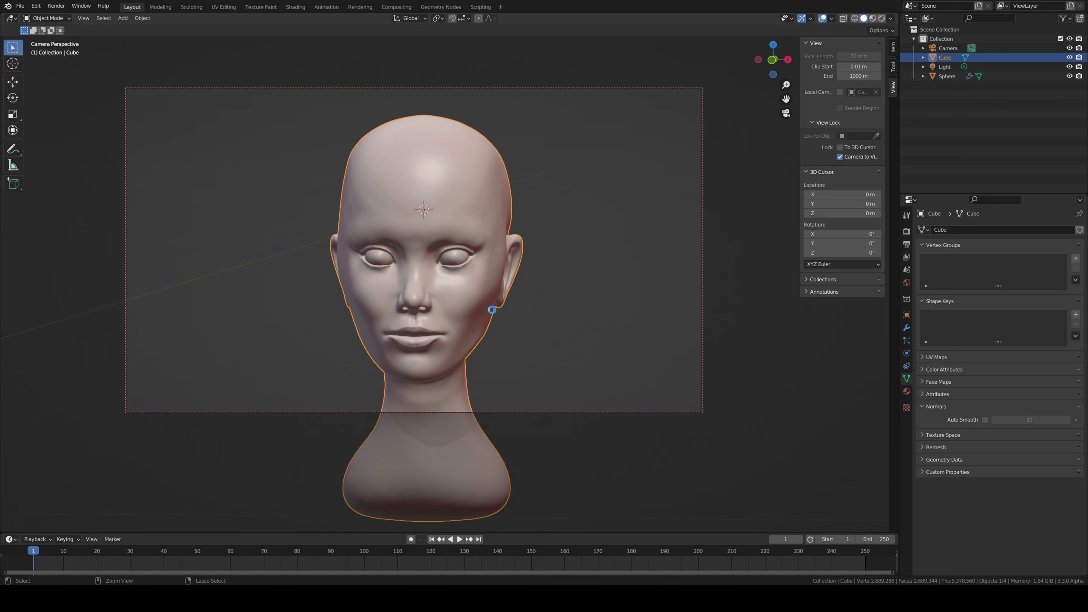
key("ctrl+s")
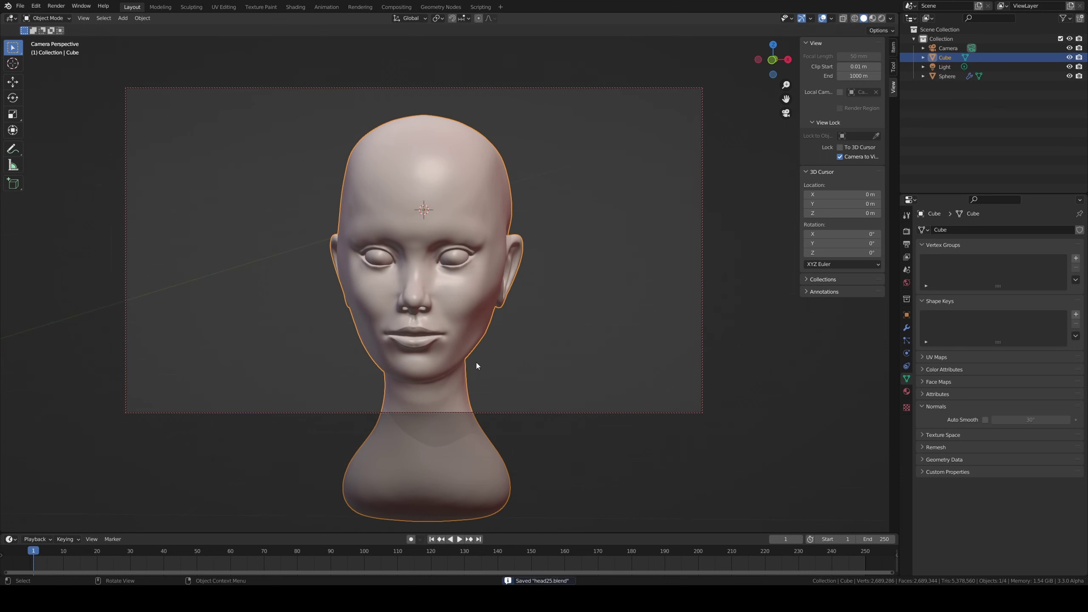
- Try several viewport matcaps on the head, settling on a dark brown clay matcap
left_click(890, 18)
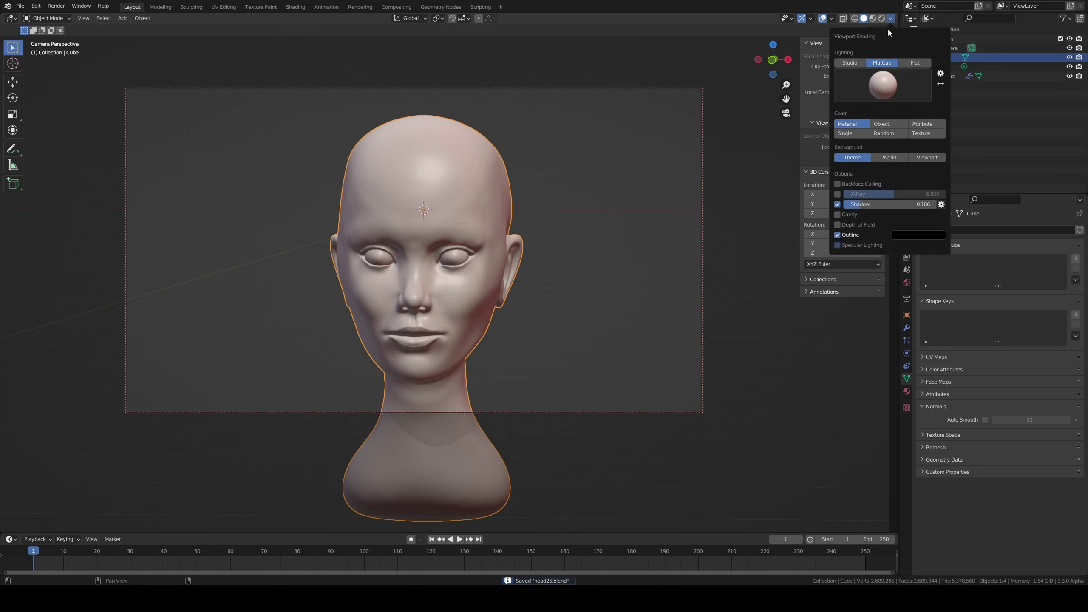
left_click(882, 82)
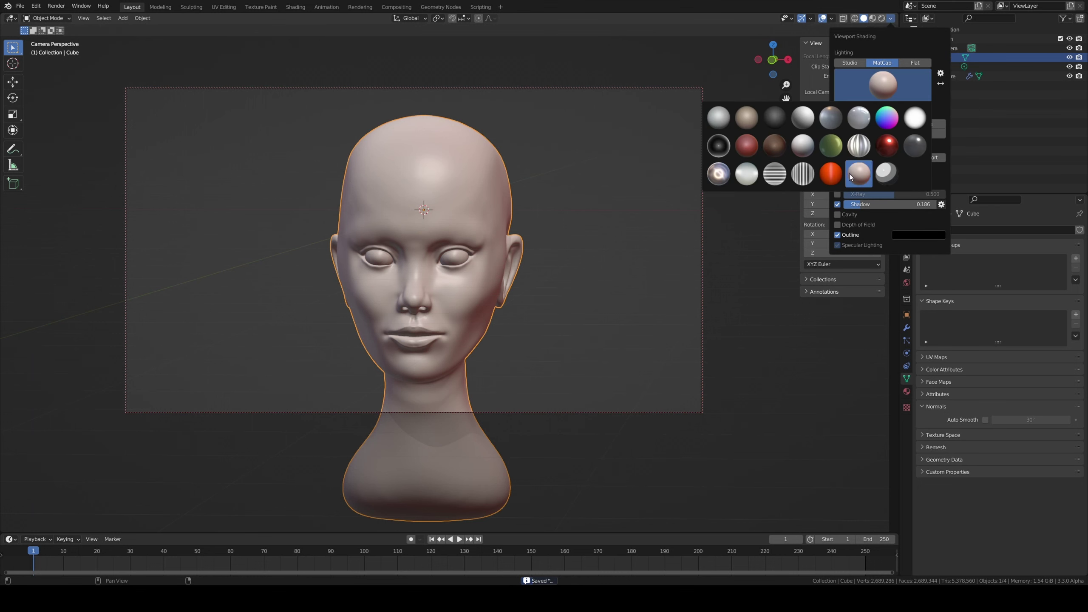
left_click(833, 173)
left_click(865, 94)
left_click(858, 145)
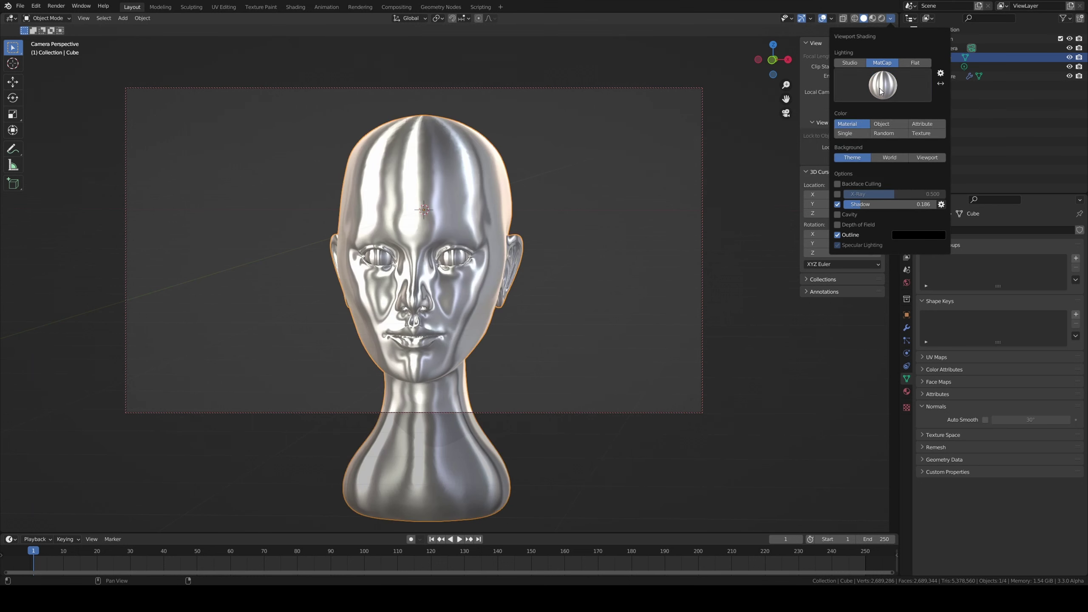
left_click(880, 92)
left_click(885, 173)
left_click(882, 88)
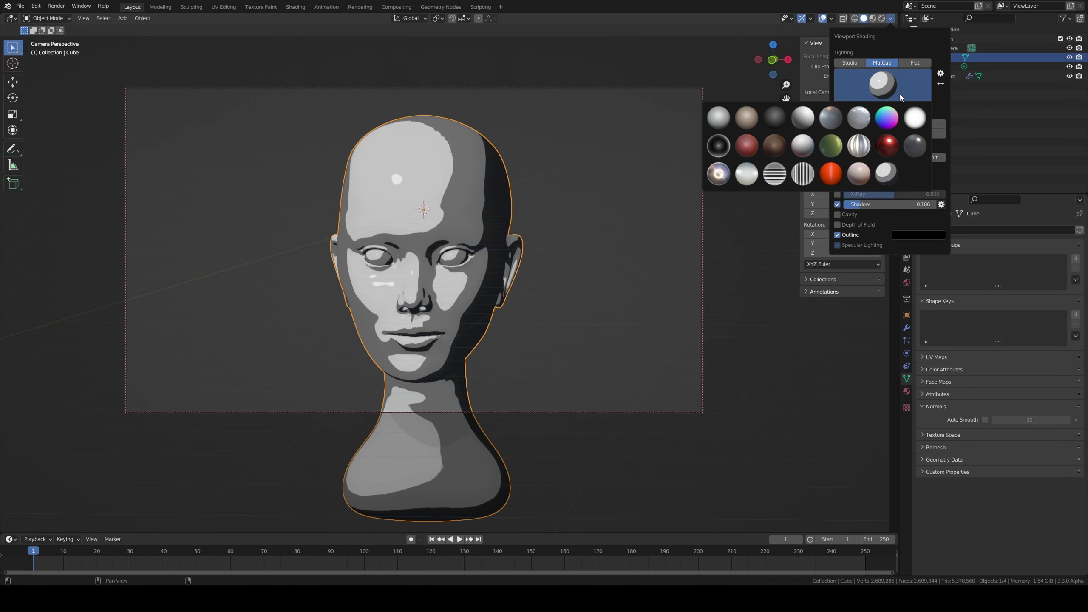
left_click(748, 135)
left_click(835, 86)
left_click(747, 120)
left_click(862, 84)
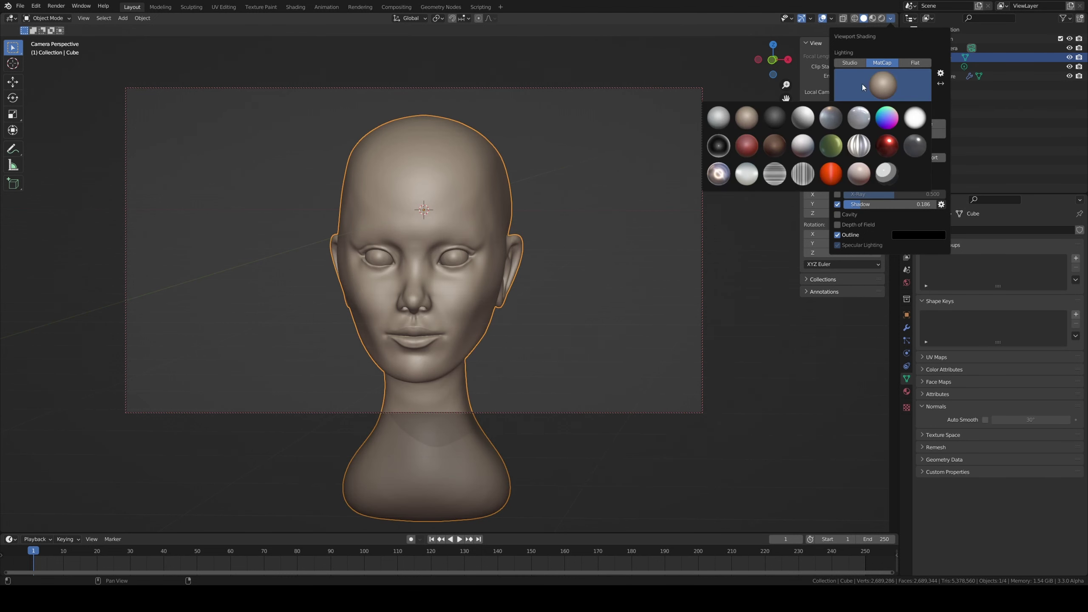
left_click(718, 119)
left_click(878, 90)
left_click(859, 117)
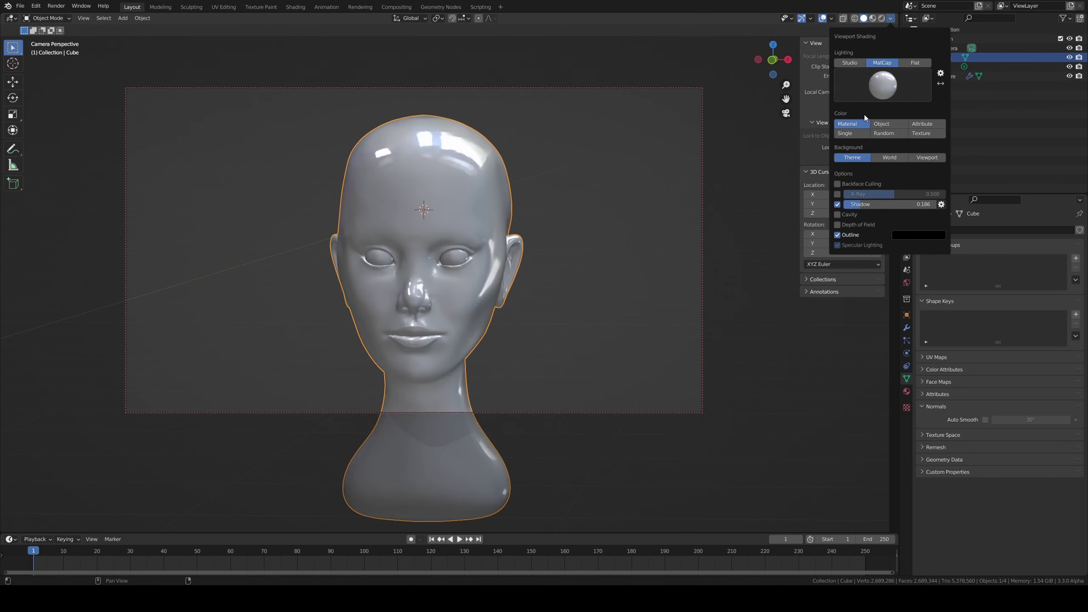
left_click(899, 97)
left_click(886, 117)
left_click(882, 86)
left_click(887, 146)
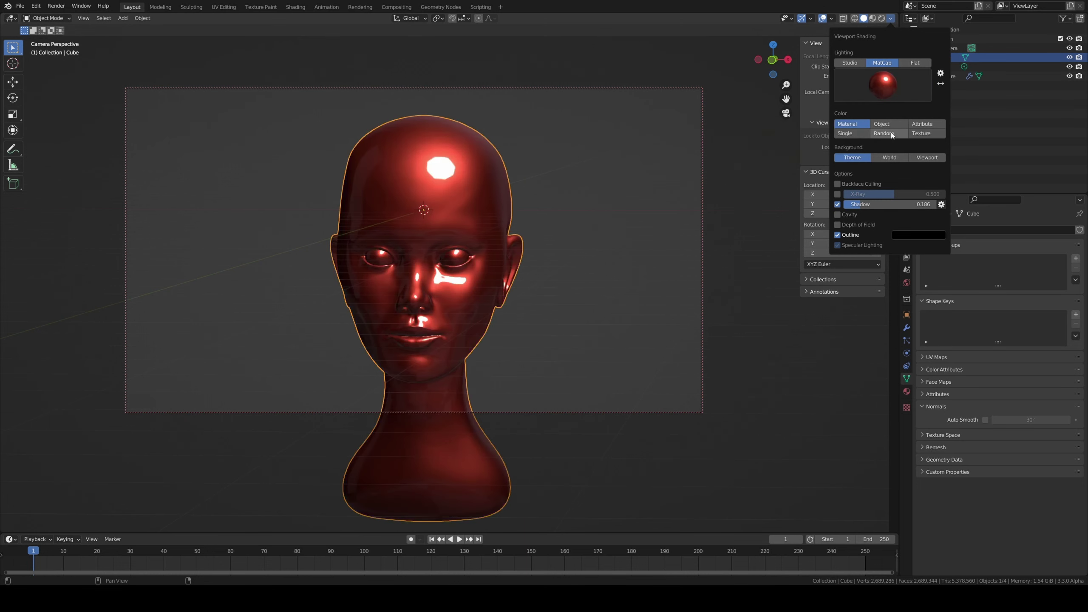
left_click(882, 85)
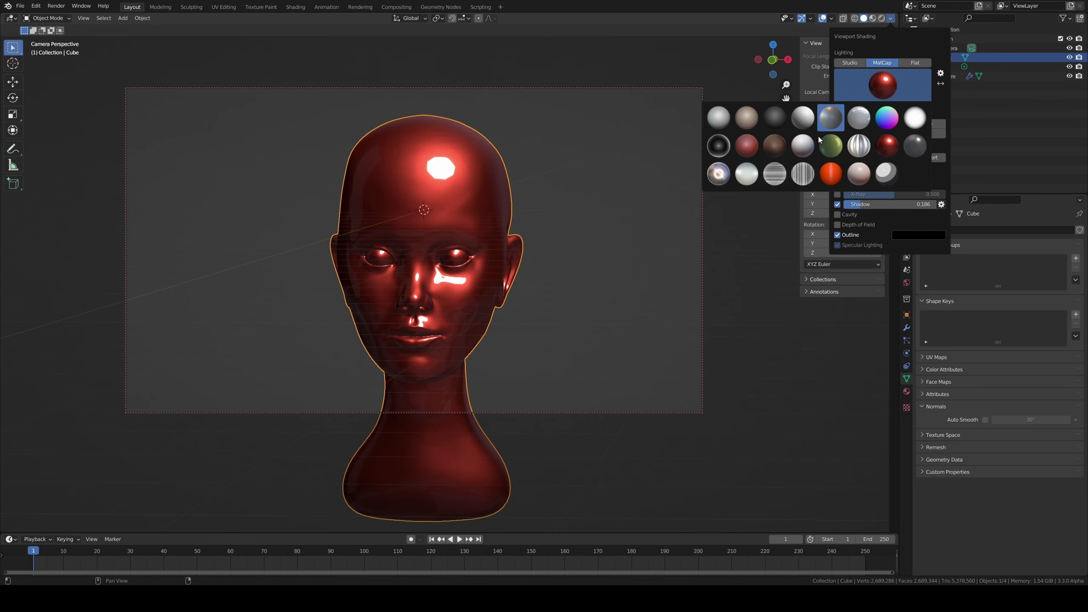
left_click(775, 146)
- Orbit the camera-locked view to frame the head close up in left profile
middle_click_drag(649, 141, 612, 151)
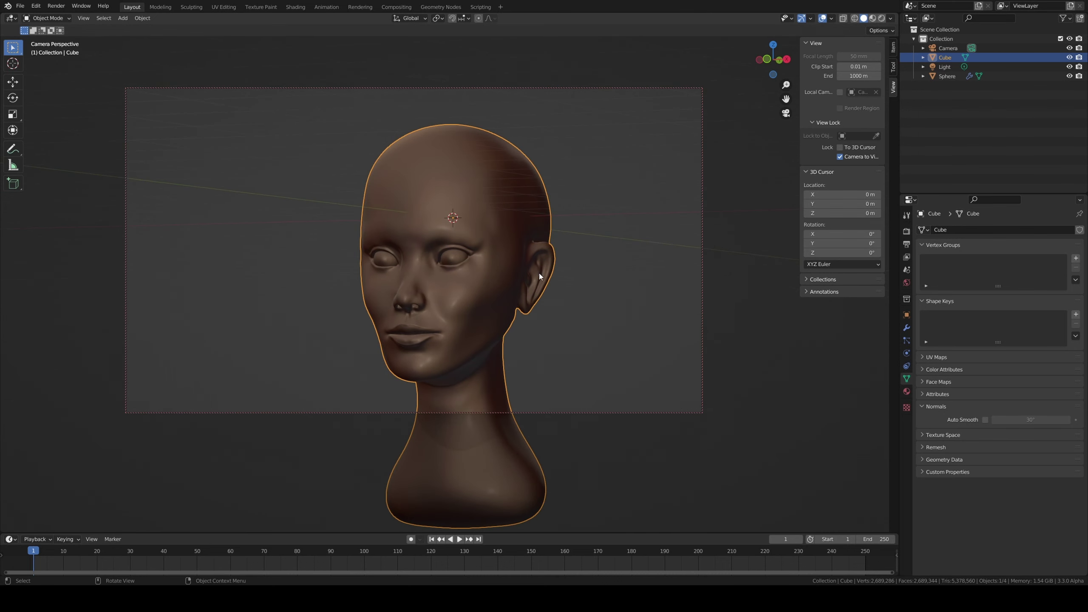
mouse_move(526, 198)
middle_mouse_down()
mouse_move(455, 201)
mouse_move(517, 206)
mouse_move(493, 231)
mouse_move(341, 221)
middle_mouse_up()
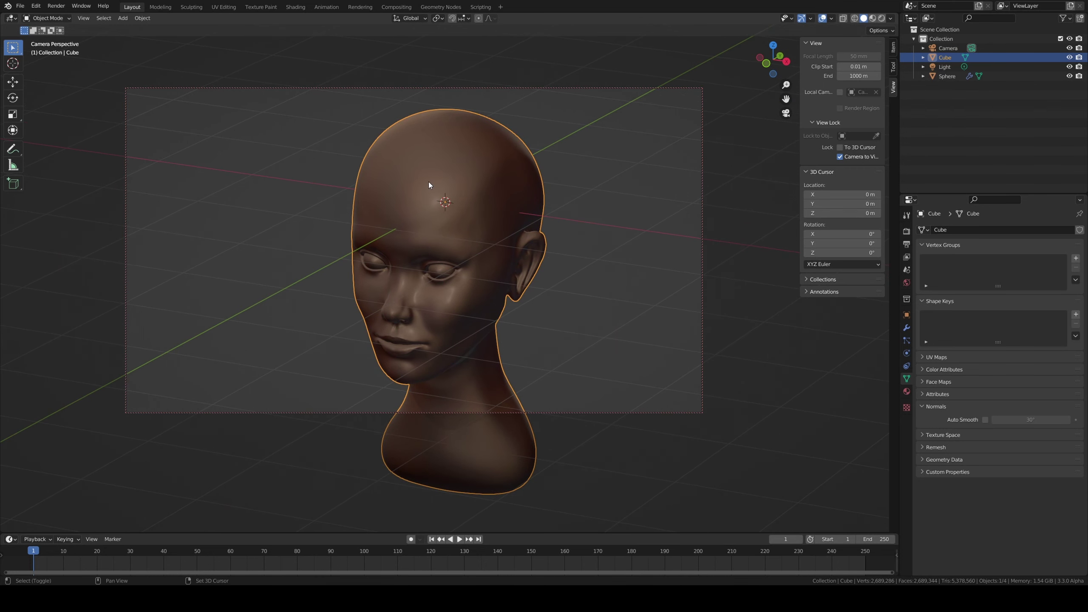
mouse_move(429, 182)
middle_mouse_down()
mouse_move(455, 176)
mouse_move(448, 170)
middle_mouse_up()
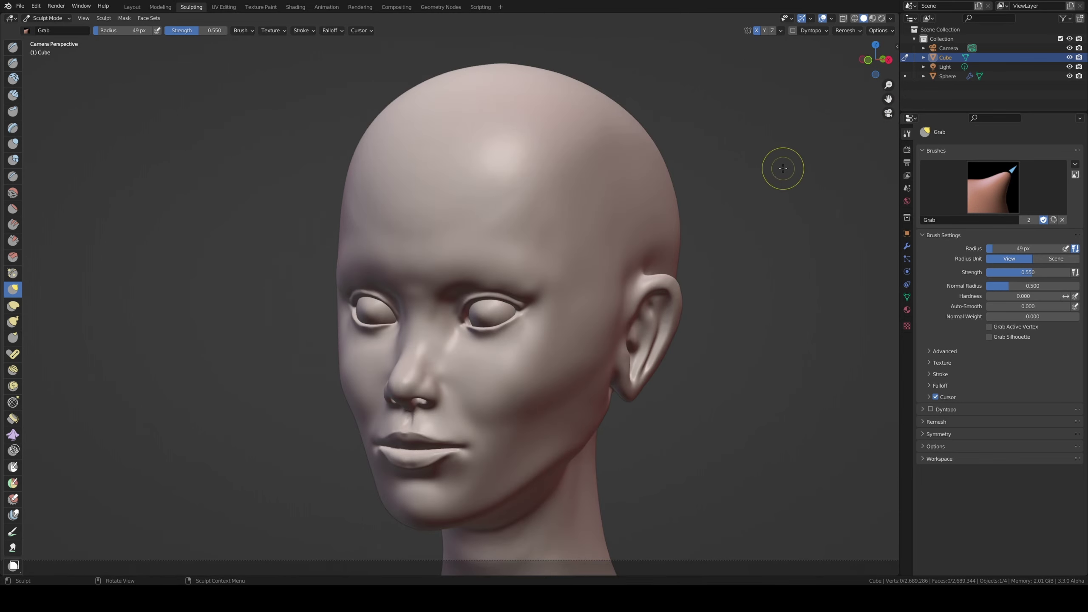
- Toggle the sidebar and camera view, ending back in the camera view
key("n")
left_click(893, 84)
key("n")
key("KP_0")
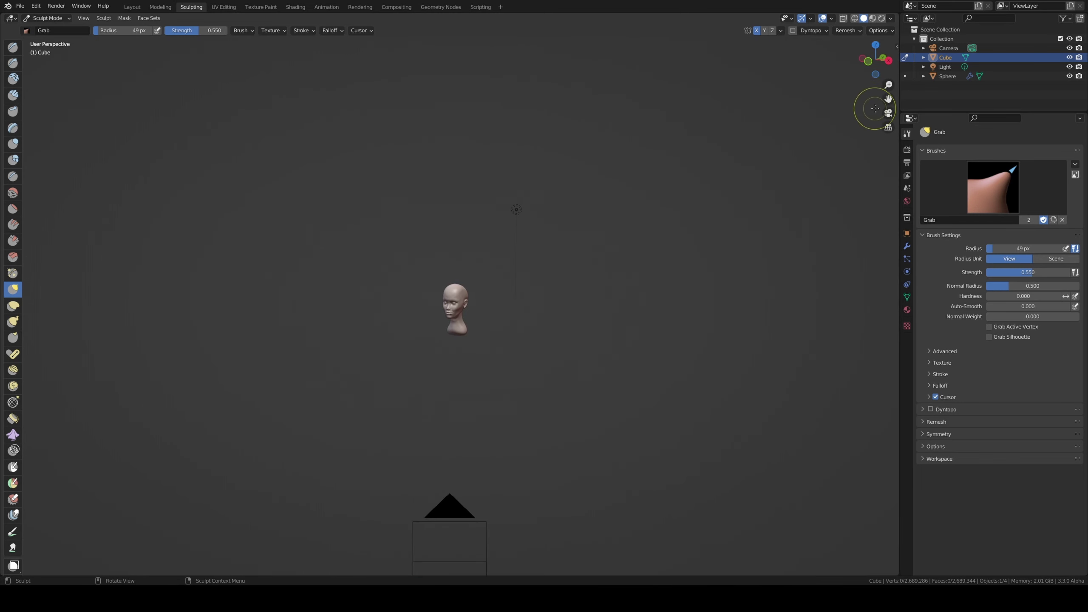
left_click(888, 112)
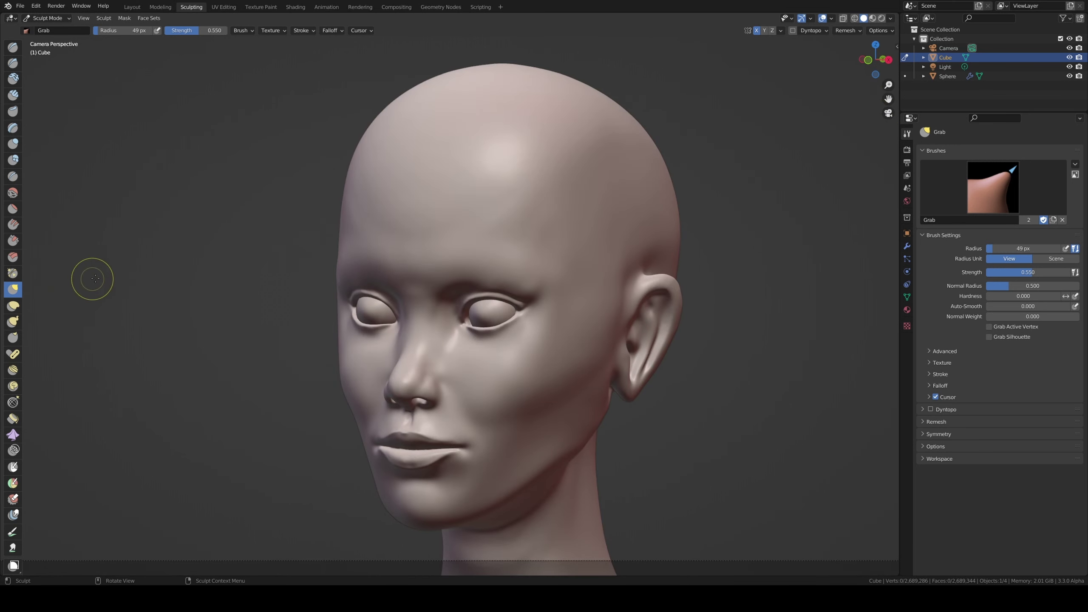
- Enlarge the sculpt brush to 170 px
key("f")
left_click(192, 272)
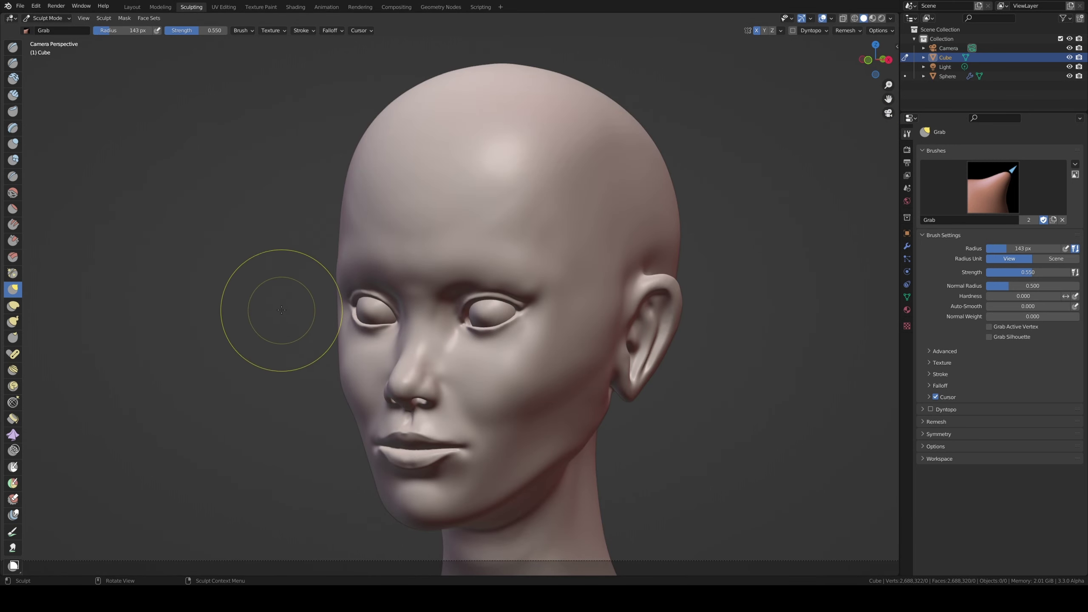
left_click_drag(300, 303, 314, 303)
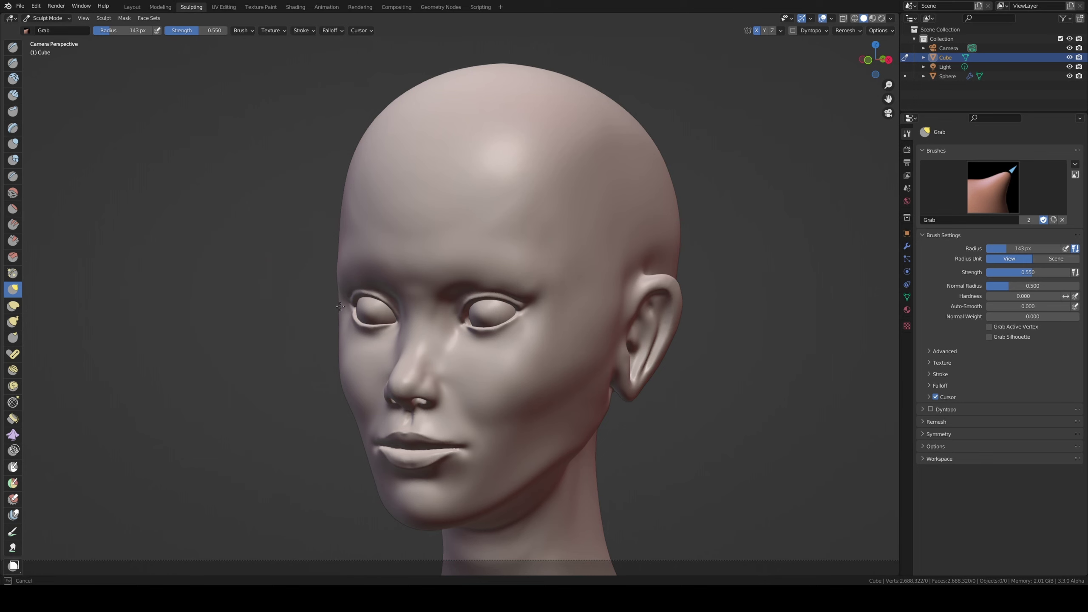
left_click(331, 303)
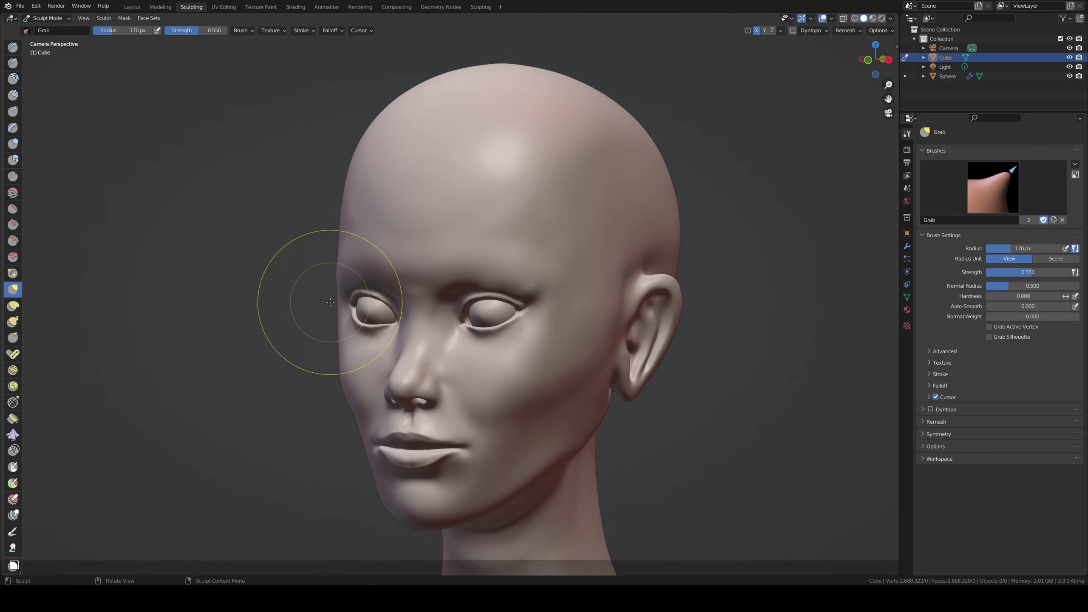
left_click_drag(333, 302, 316, 291)
- Leave camera view, zoom in, set the brush to 141 px and show the left ear
key("KP_0")
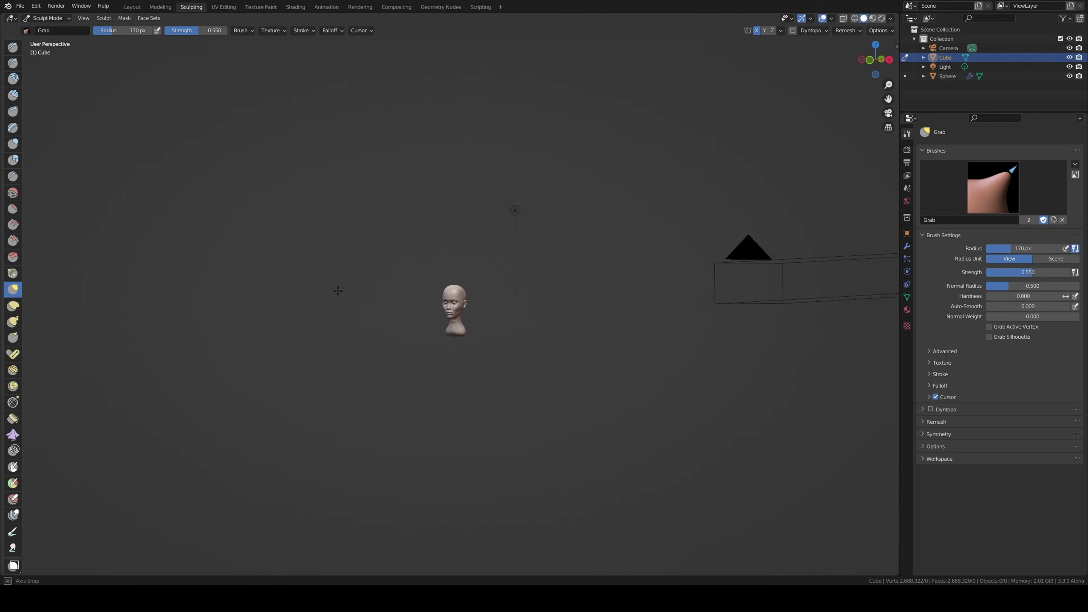
scroll(440, 224, "up", 3)
scroll(440, 223, "up", 2)
scroll(364, 268, "up", 3)
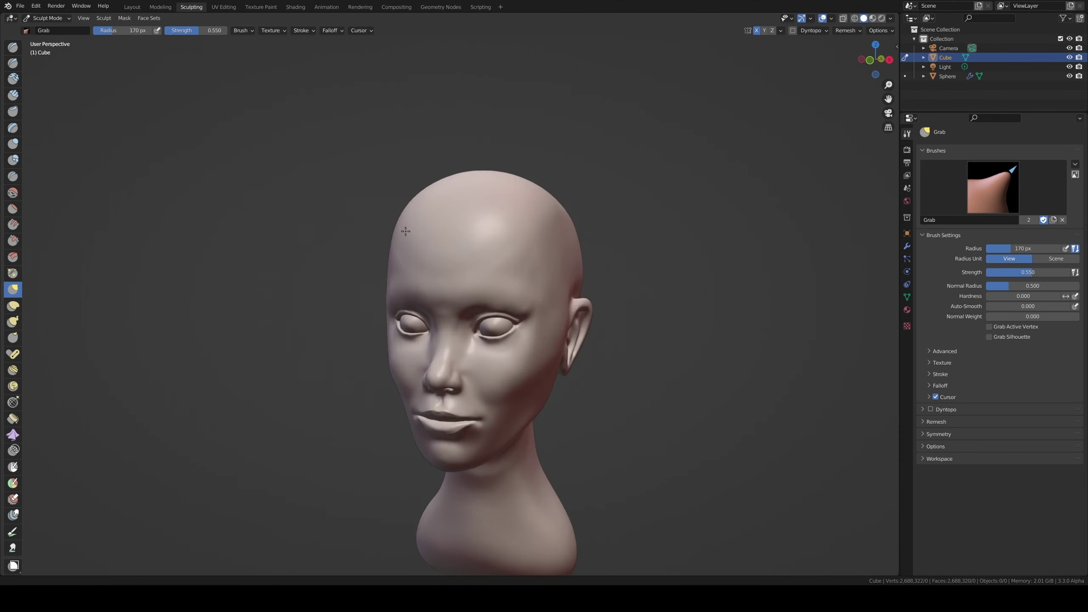
key("f")
left_click(377, 321)
left_click_drag(381, 322, 383, 323)
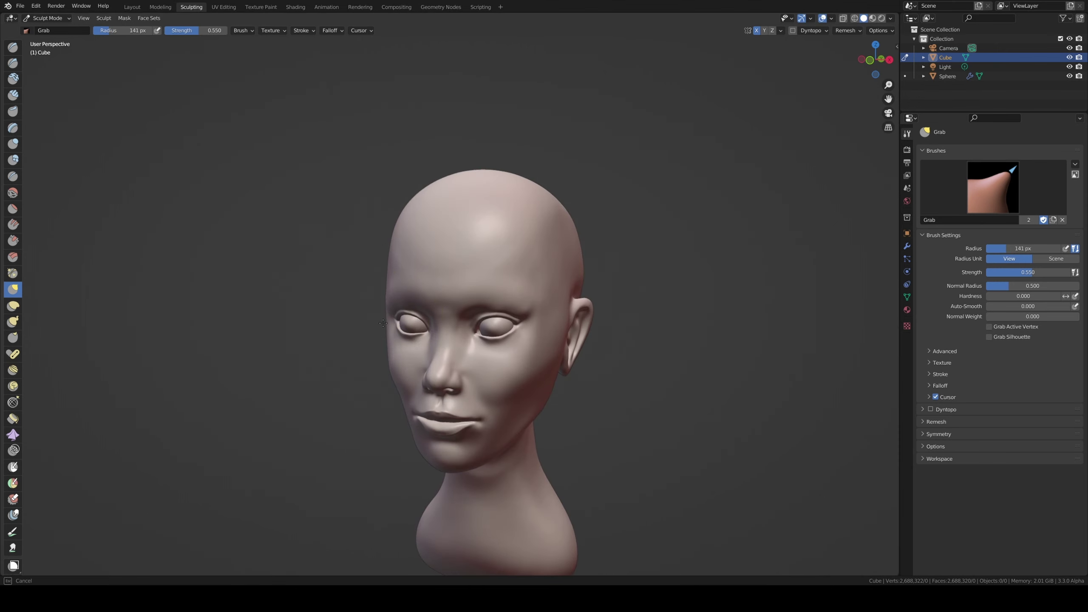
mouse_move(386, 321)
middle_mouse_down()
mouse_move(438, 294)
mouse_move(263, 294)
mouse_move(320, 316)
mouse_move(310, 290)
mouse_move(305, 297)
mouse_move(358, 309)
middle_mouse_up()
- Lay Clay Strips on the cheek and temple beside the eye, then switch to Grab
left_click(13, 79)
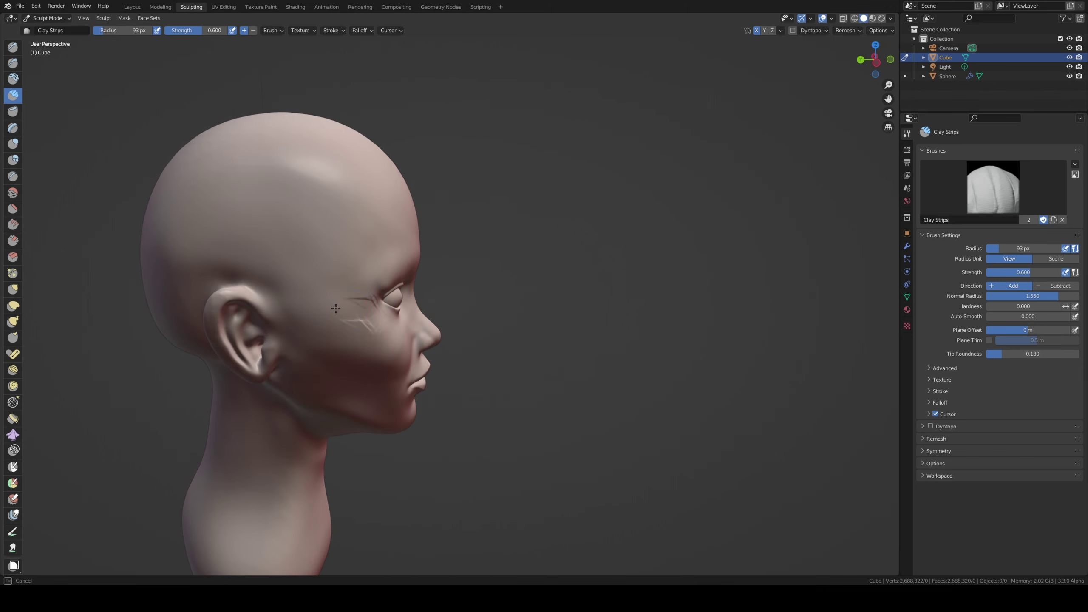
left_click_drag(358, 318, 316, 292)
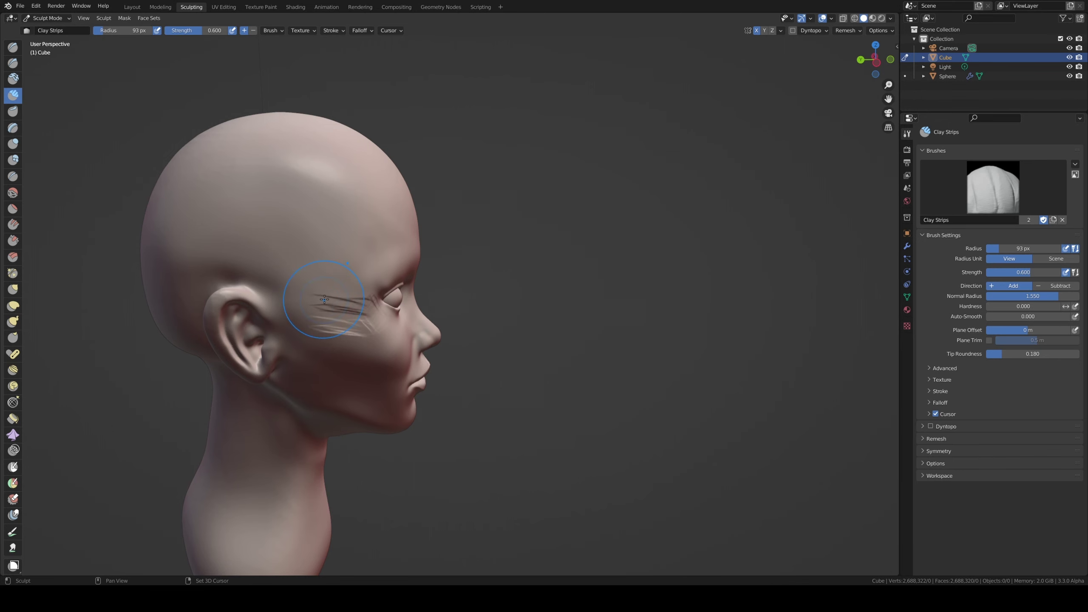
mouse_move(357, 328)
middle_mouse_down()
mouse_move(342, 302)
mouse_move(366, 320)
mouse_move(322, 248)
mouse_move(375, 340)
middle_mouse_up()
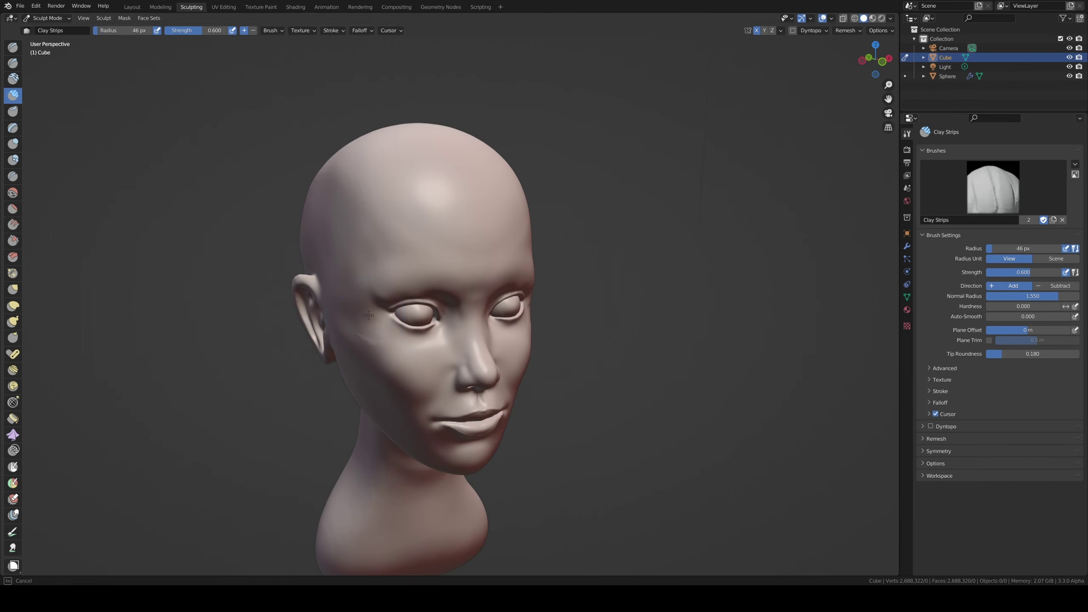
mouse_move(355, 275)
middle_mouse_down()
mouse_move(335, 282)
mouse_move(364, 286)
mouse_move(349, 297)
middle_mouse_up()
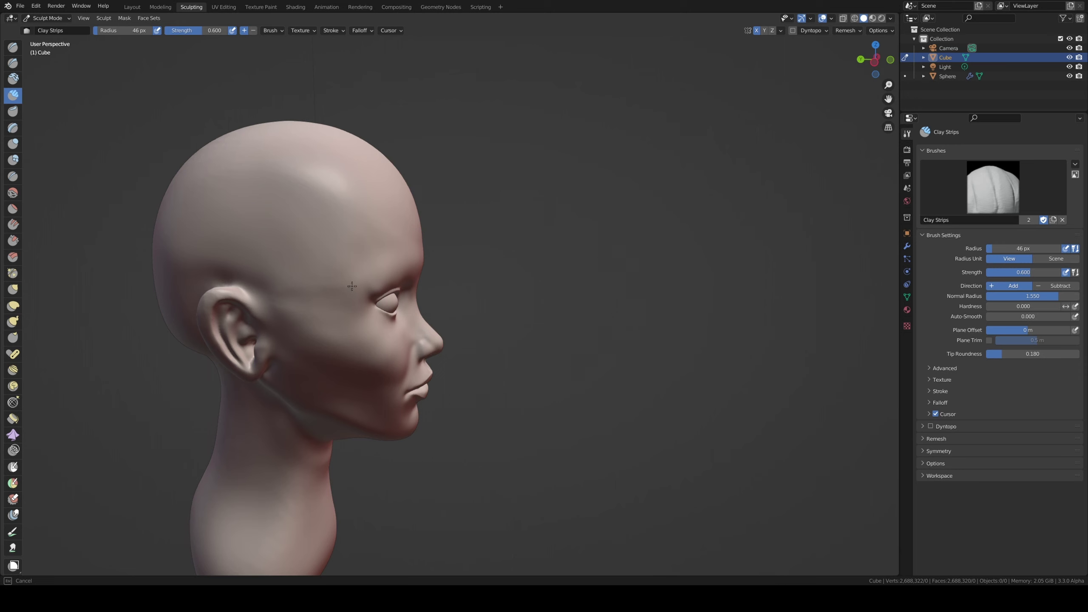
mouse_move(349, 324)
middle_mouse_down()
mouse_move(242, 273)
mouse_move(316, 276)
middle_mouse_up()
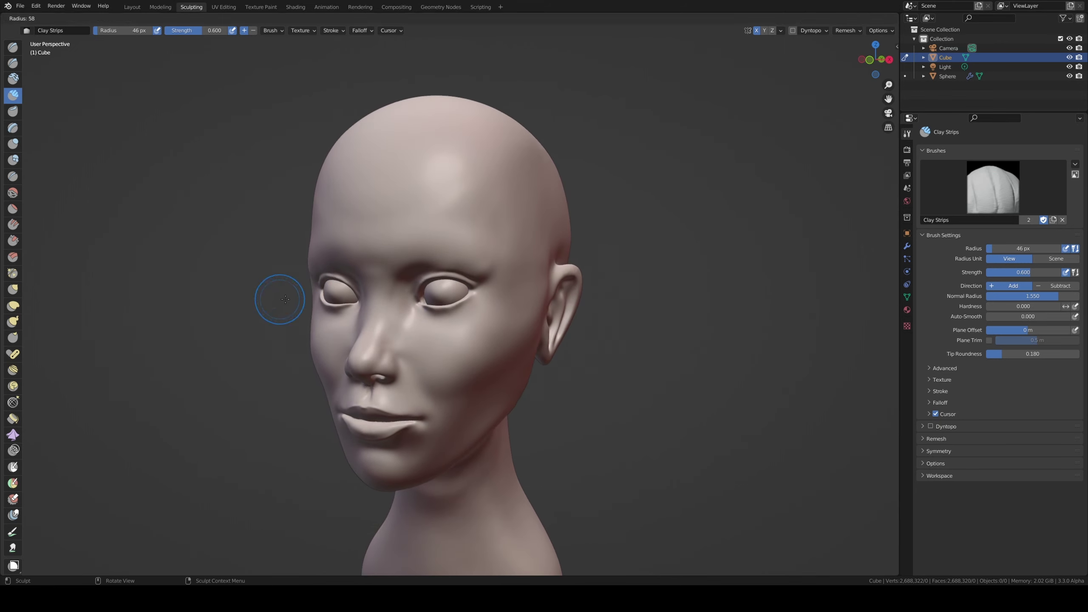
key("g")
left_click_drag(287, 296, 311, 289)
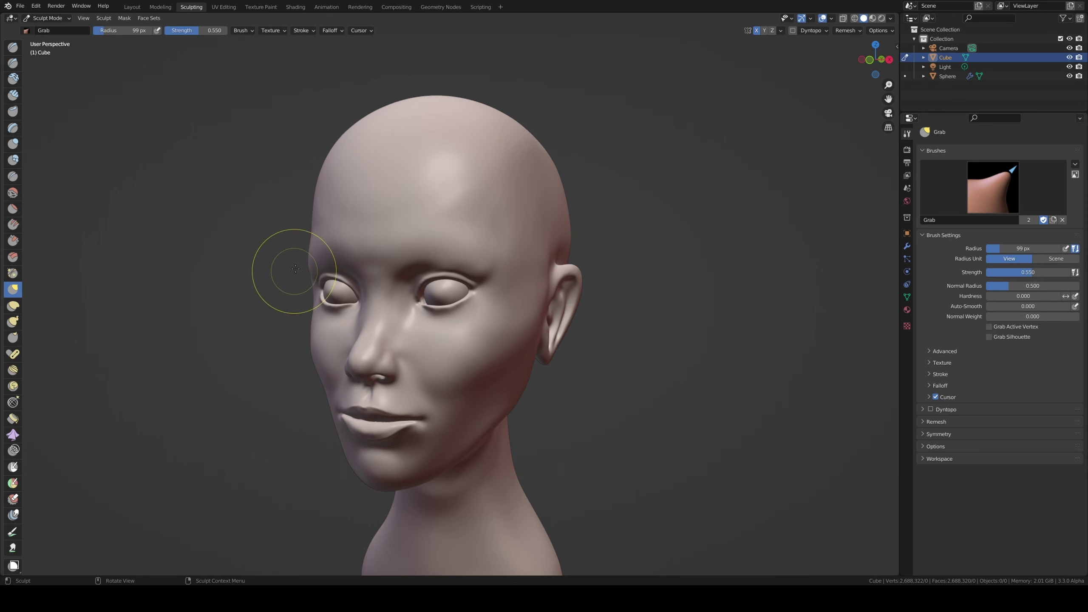
- With the Draw Sharp brush, carve a sharp line beside the inner eye
mouse_move(295, 269)
middle_mouse_down()
mouse_move(388, 246)
mouse_move(352, 287)
mouse_move(249, 267)
mouse_move(326, 261)
middle_mouse_up()
scroll(352, 287, "up", 3)
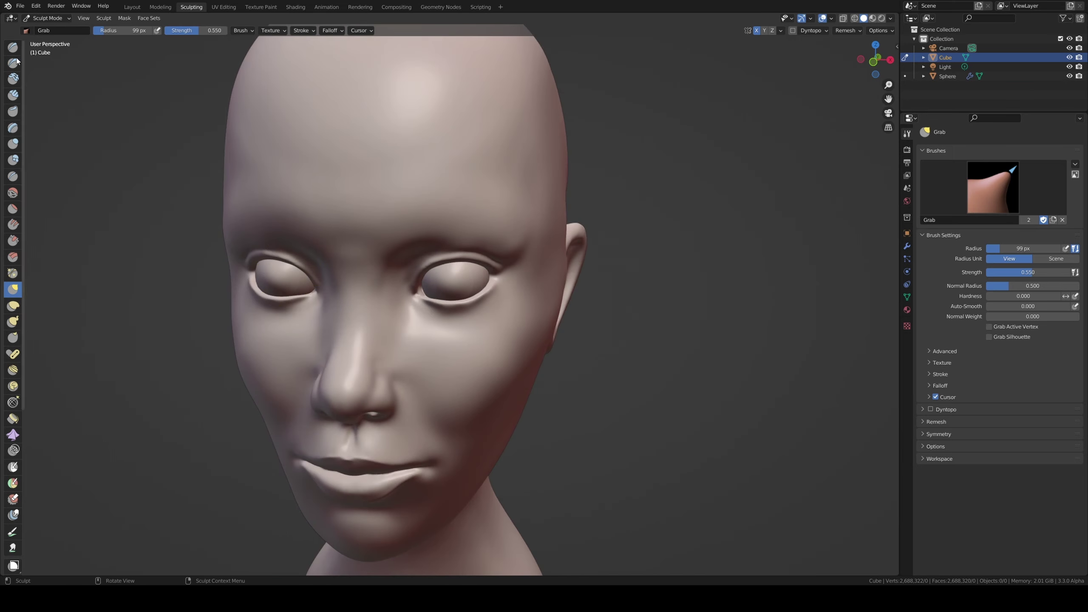
left_click(13, 62)
middle_click_drag(146, 146, 306, 234)
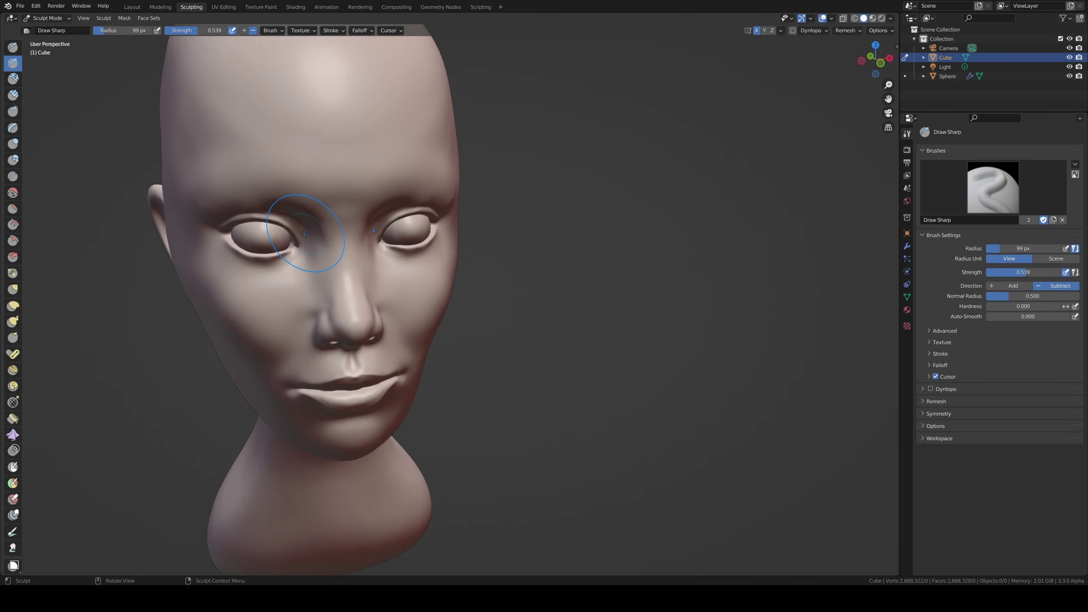
left_click_drag(354, 234, 359, 224)
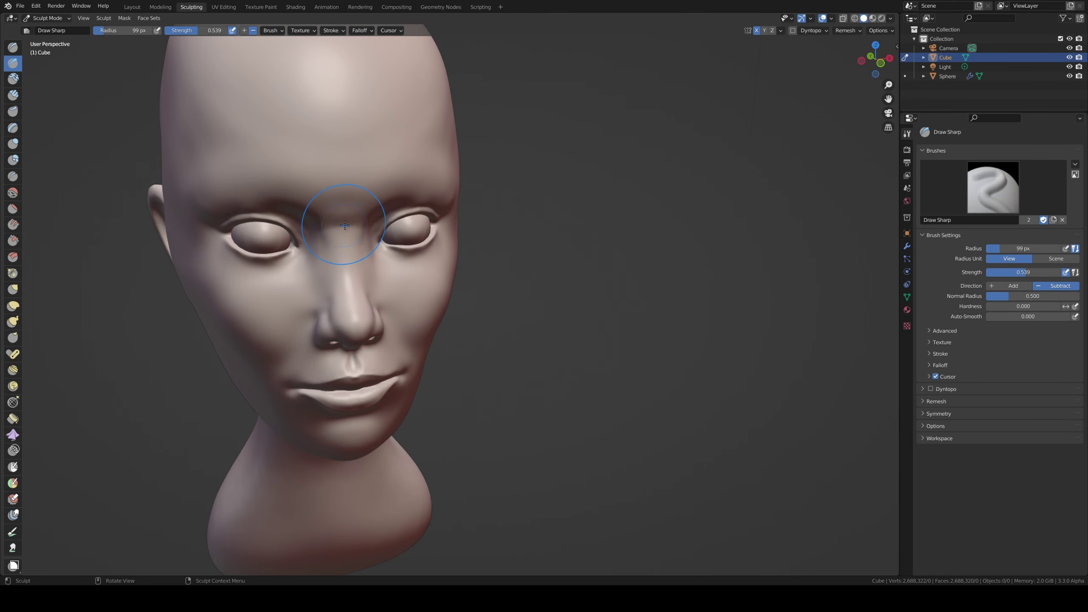
- Carve a crease across the brow, check it from the side, then view front orthographic
middle_click_drag(320, 231, 316, 226)
mouse_move(322, 233)
left_mouse_down()
mouse_move(366, 231)
mouse_move(349, 233)
left_mouse_up()
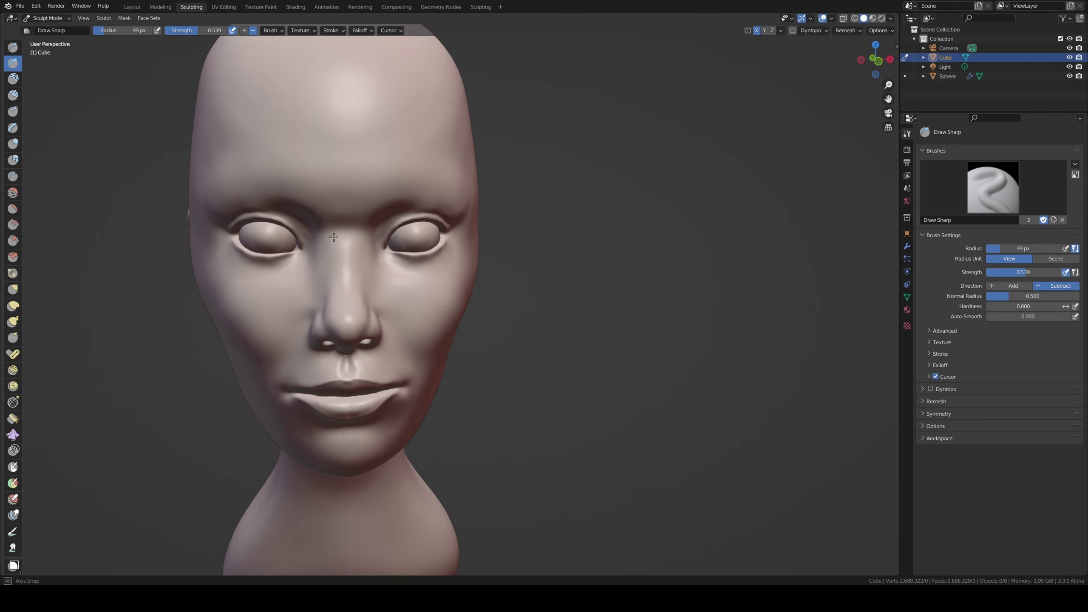
middle_click_drag(349, 234, 492, 208)
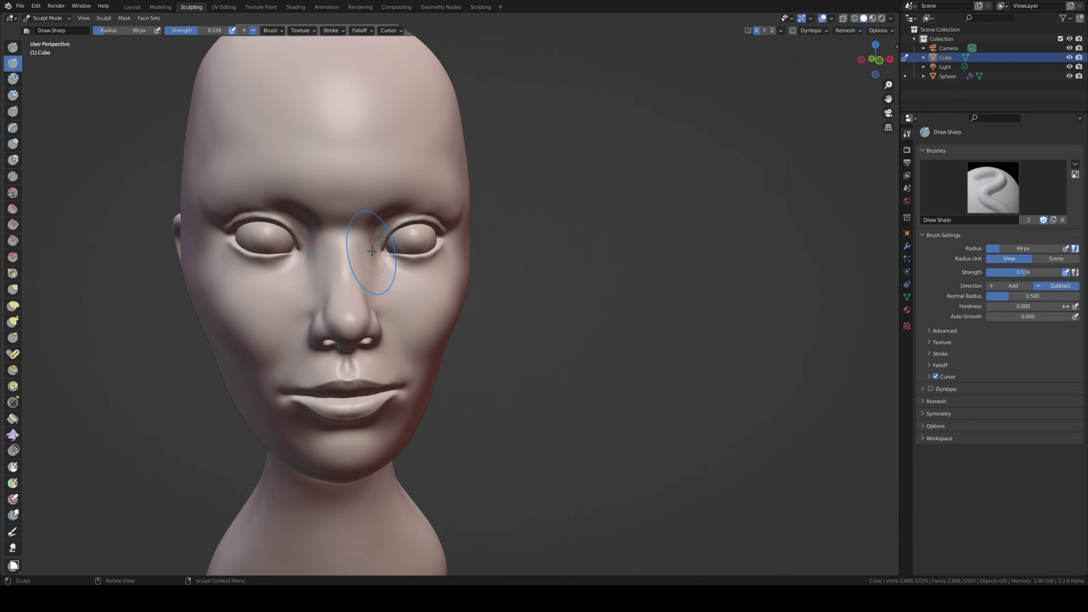
key("KP_1")
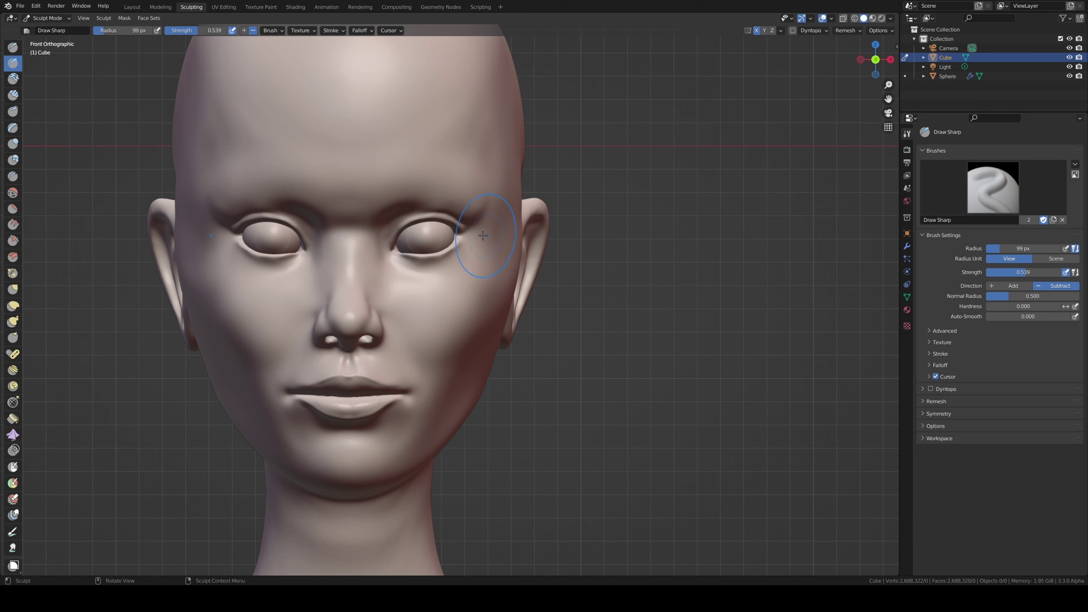
- Shape the eye areas with the Grab brush, ending at a 247 px radius
key("f")
left_click(271, 254)
key("g")
left_click_drag(403, 205, 410, 201)
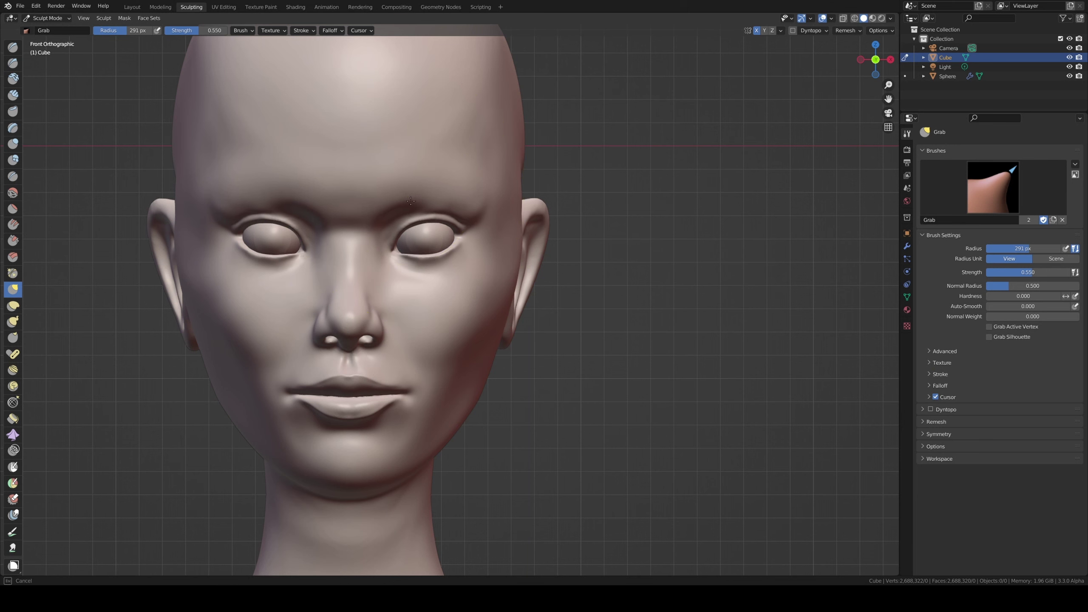
key("f")
left_click(389, 200)
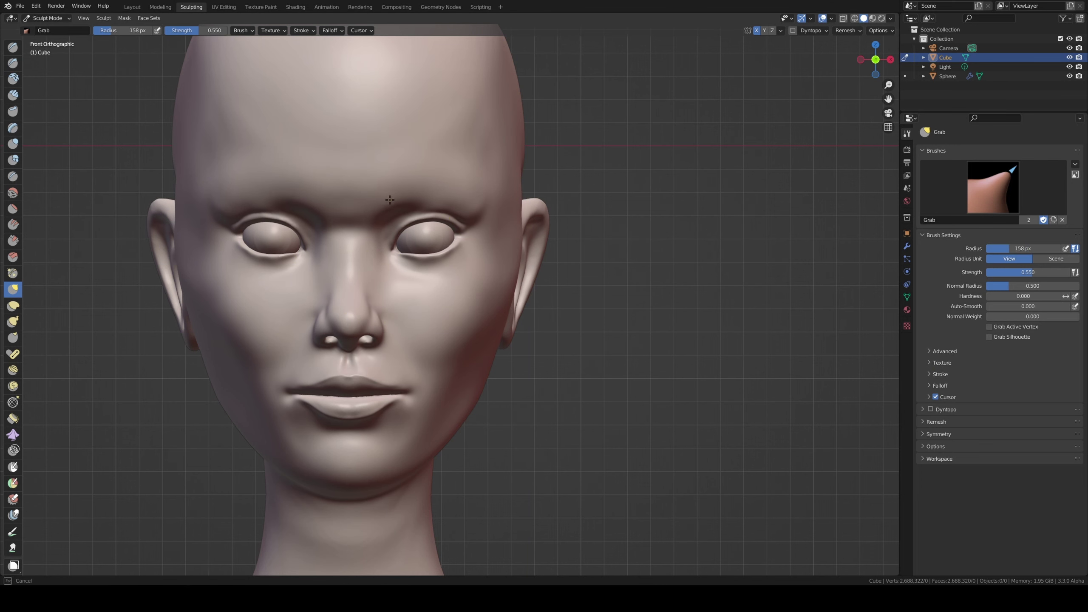
key("f")
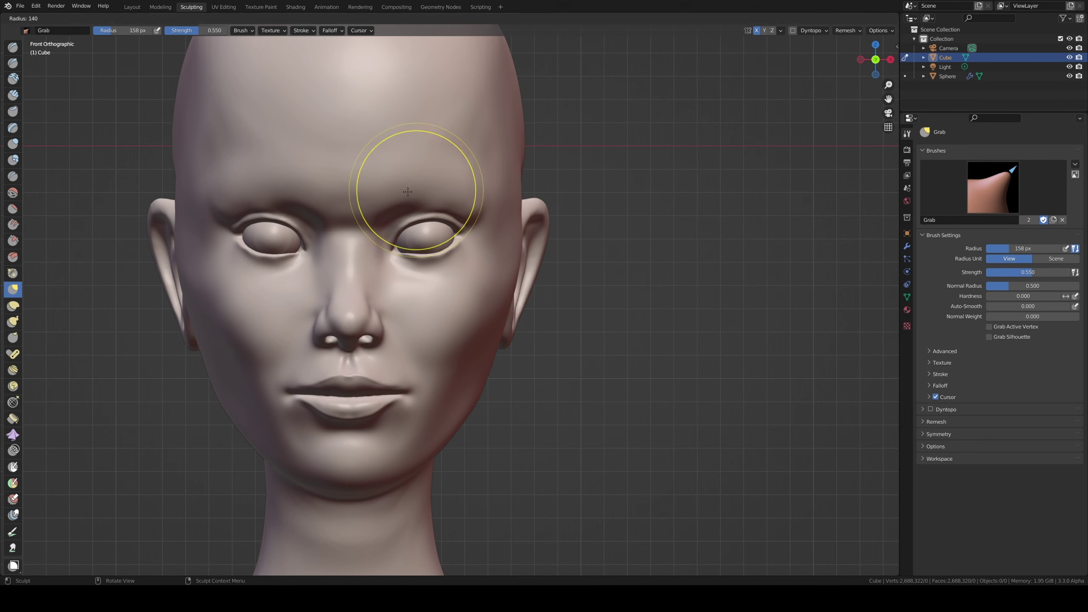
left_click(458, 184)
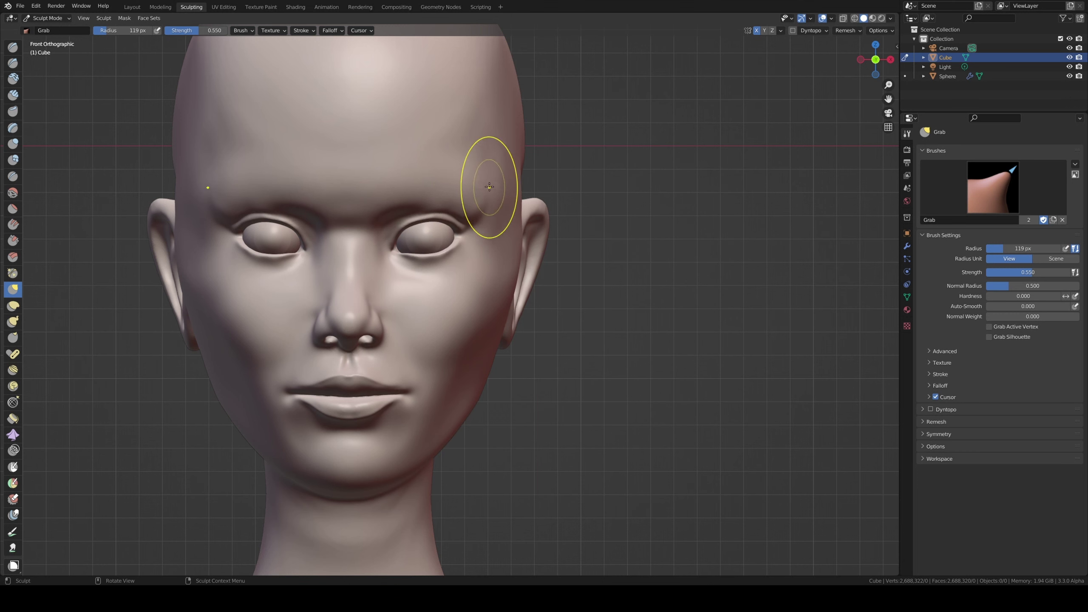
key("f")
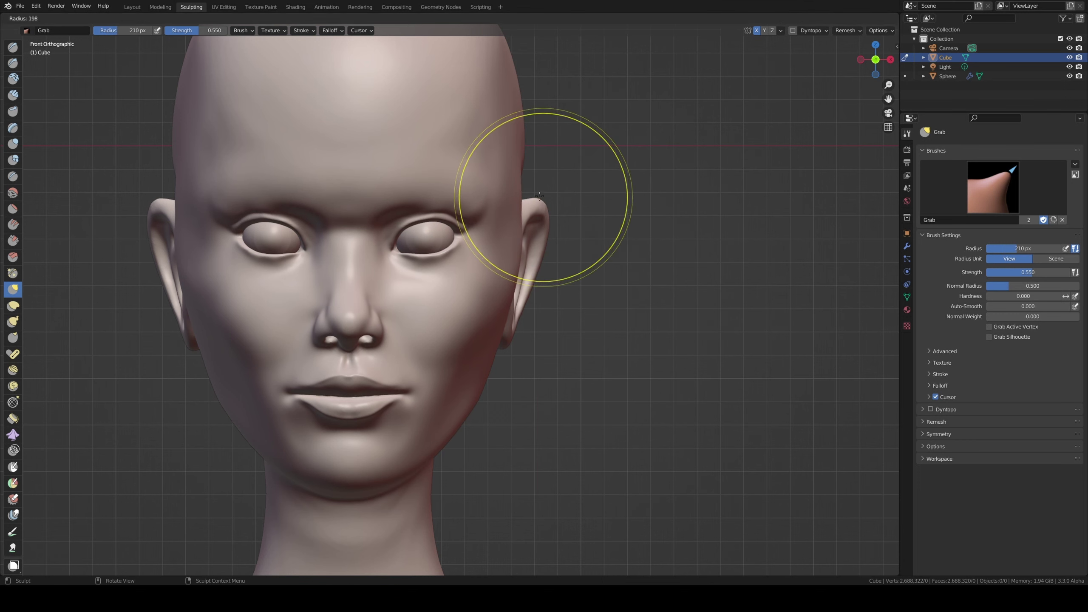
left_click(538, 199)
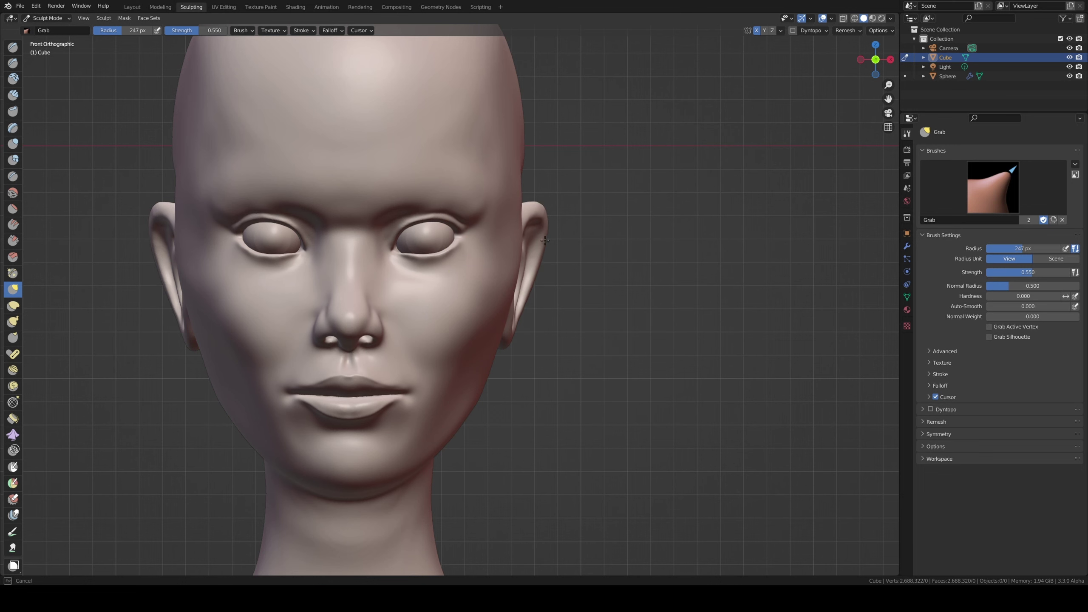
- Pull the right side of the skull inward and enlarge the Grab brush
left_click_drag(535, 151, 526, 146)
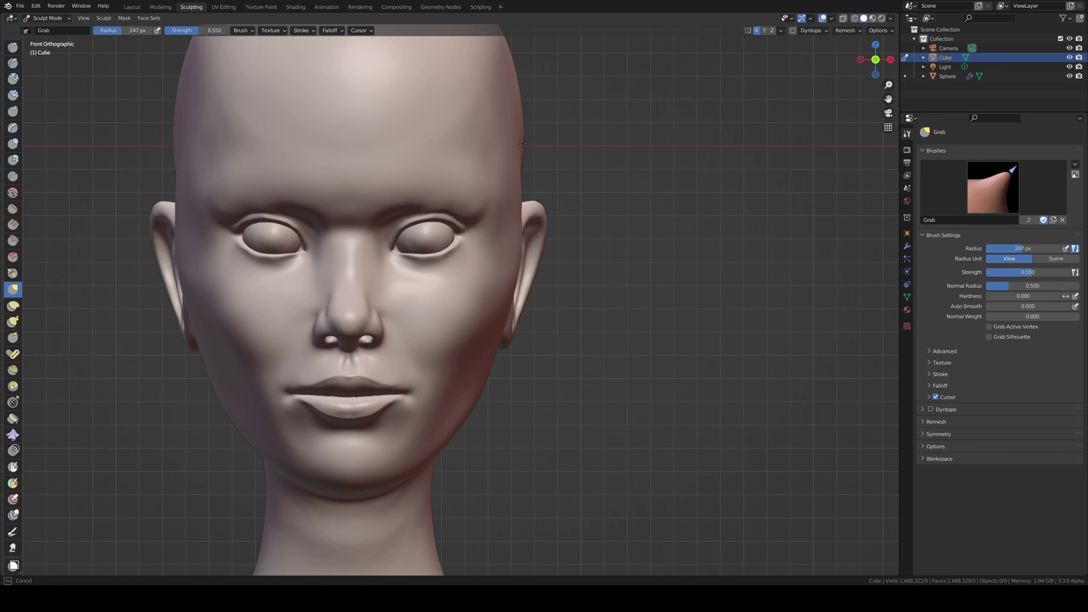
scroll(521, 127, "down", 3)
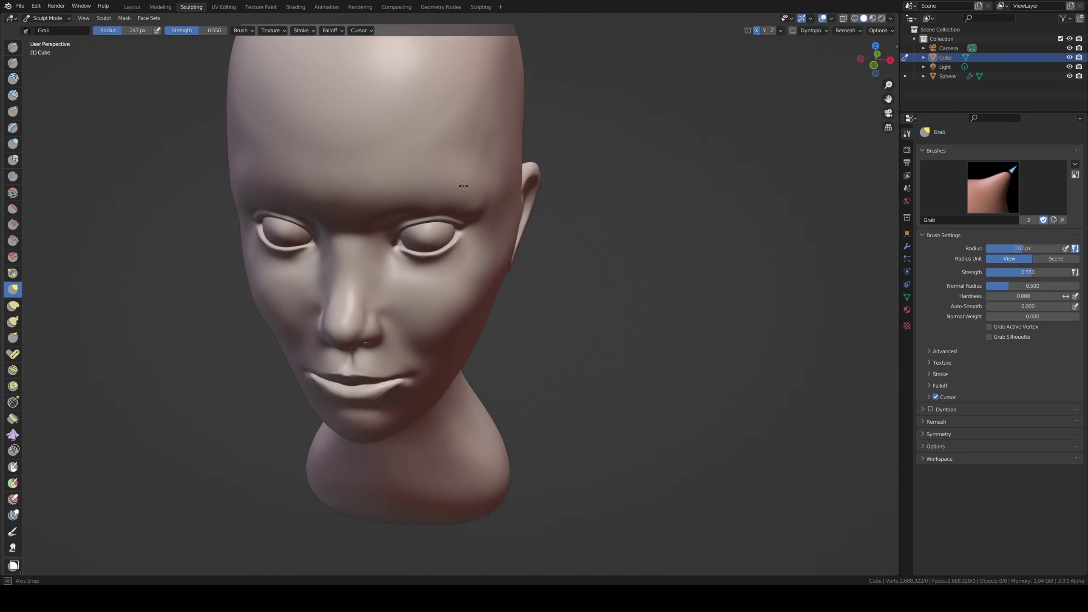
mouse_move(521, 127)
middle_mouse_down()
mouse_move(466, 220)
mouse_move(431, 199)
middle_mouse_up()
scroll(493, 171, "down", 3)
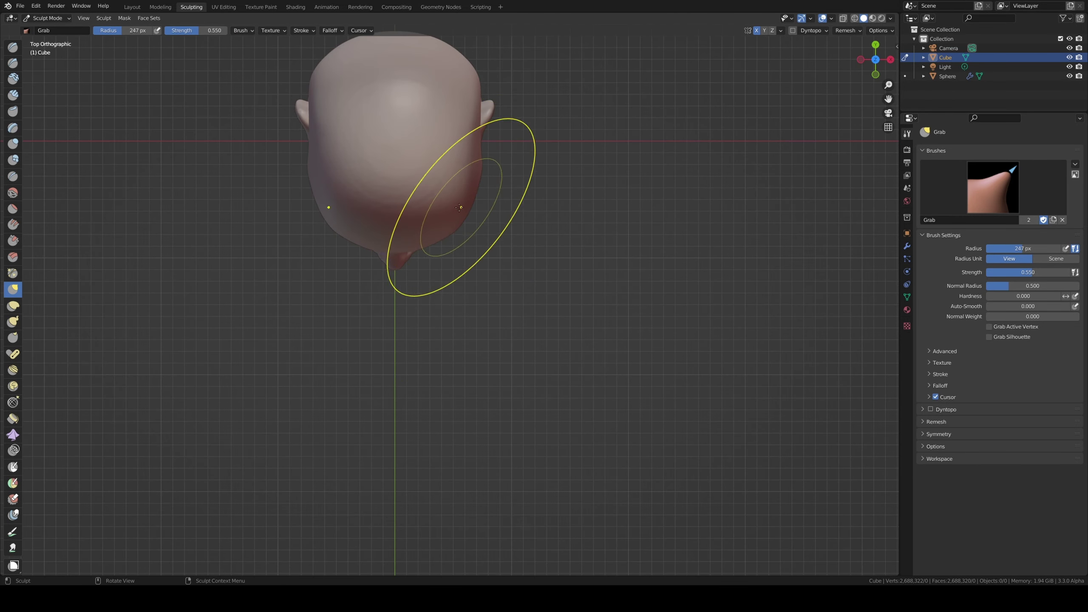
key("f")
left_click(459, 224)
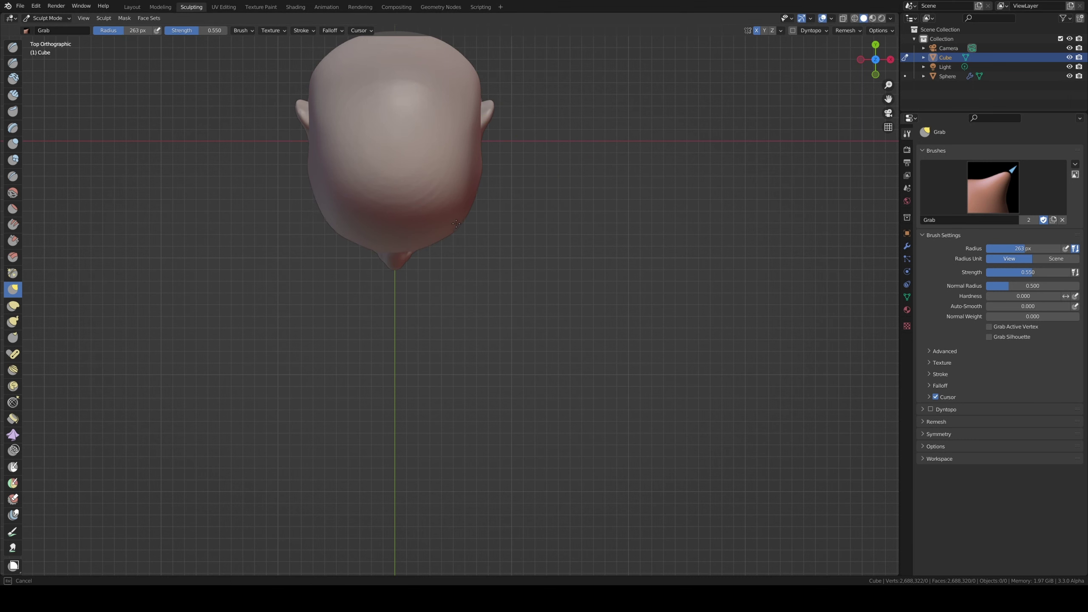
- Inspect the head from the front, top and side, and shrink the brush
middle_click_drag(454, 221, 468, 95)
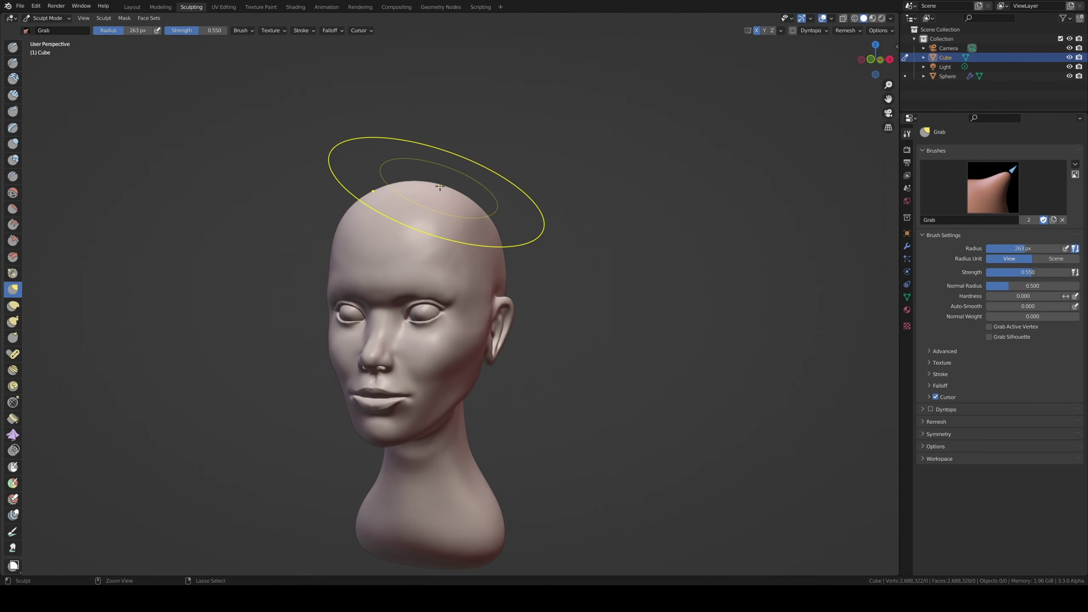
middle_click_drag(432, 195, 425, 316)
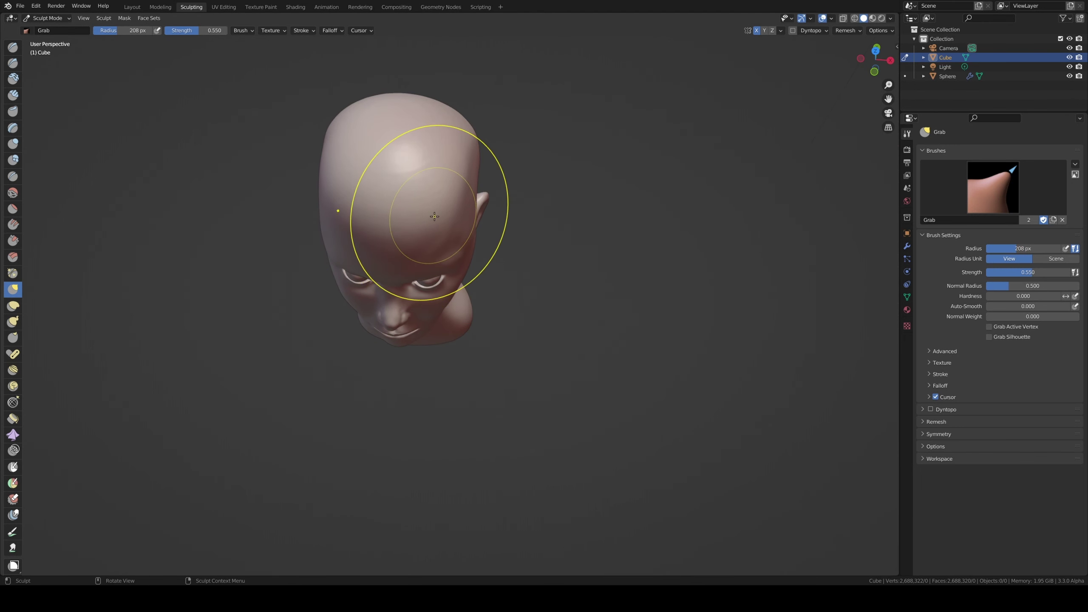
key("KP_7")
left_click_drag(437, 255, 444, 244)
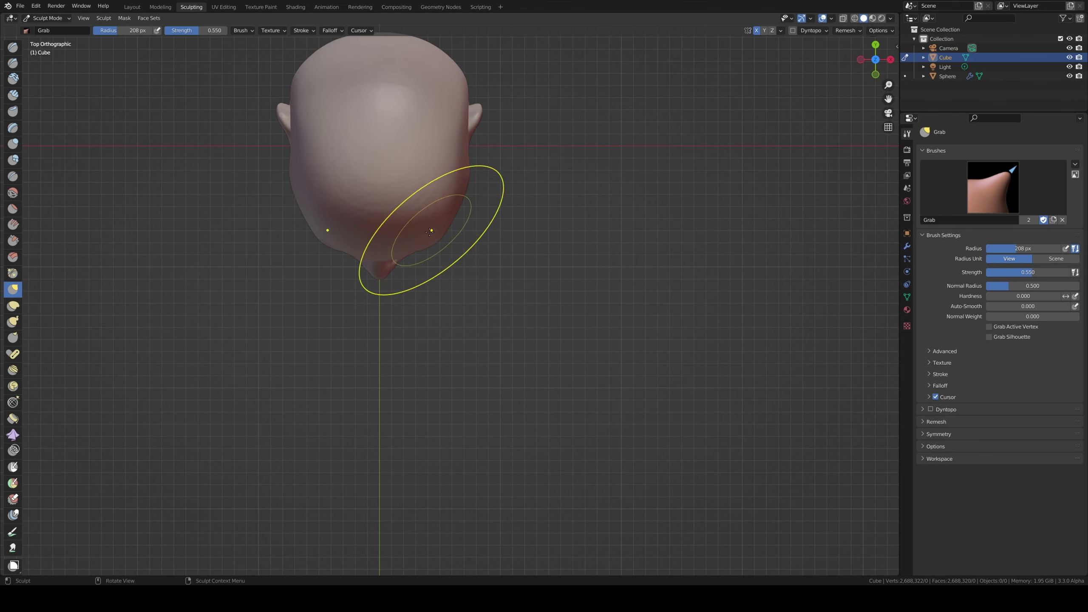
middle_click_drag(429, 232, 465, 209)
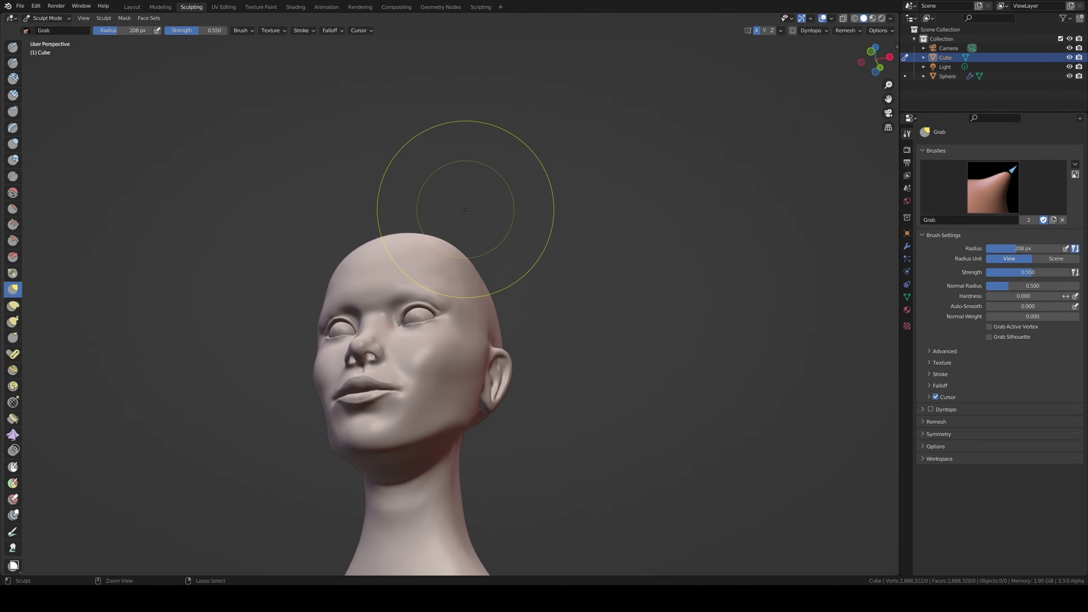
mouse_move(432, 177)
middle_mouse_down()
mouse_move(371, 244)
mouse_move(442, 277)
middle_mouse_up()
key("f")
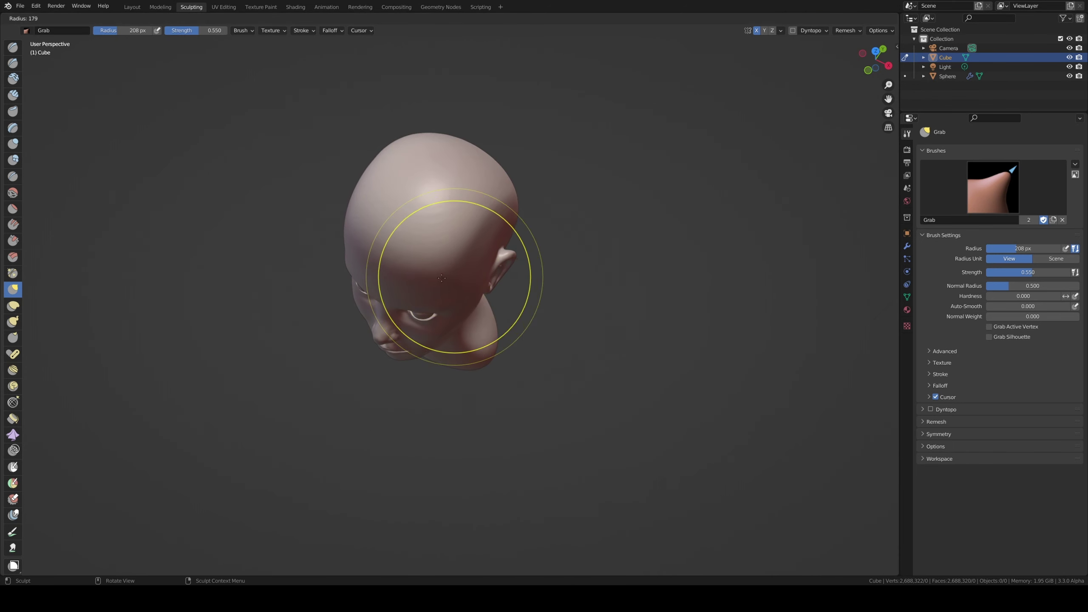
left_click(433, 281)
- Check the head from above and close up, then switch to the Inflate/Deflate brush
key("KP_7")
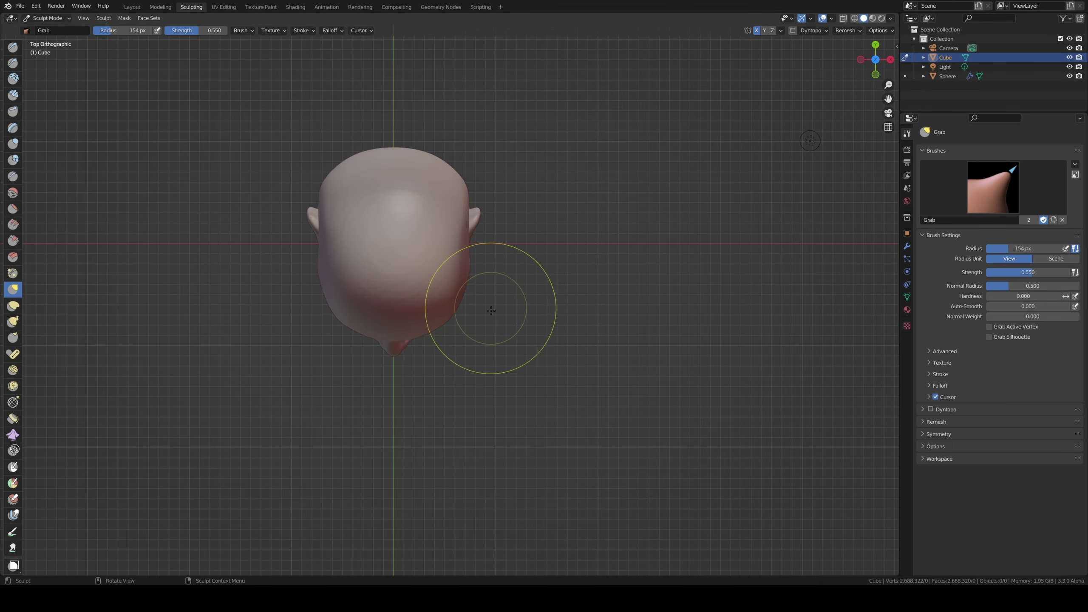
middle_click_drag(461, 327, 479, 169)
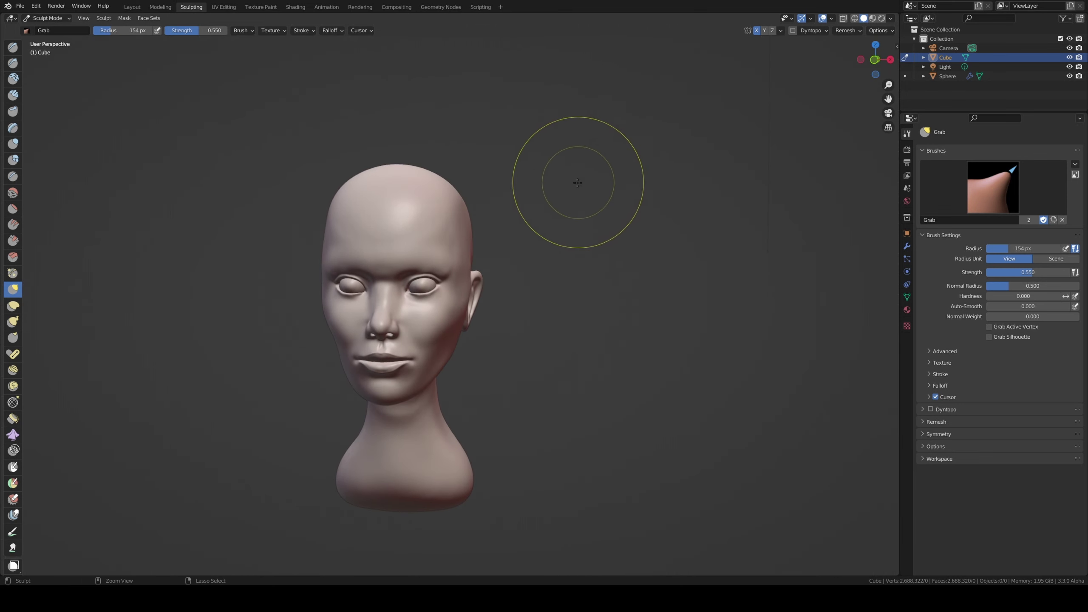
middle_click_drag(482, 260, 435, 233)
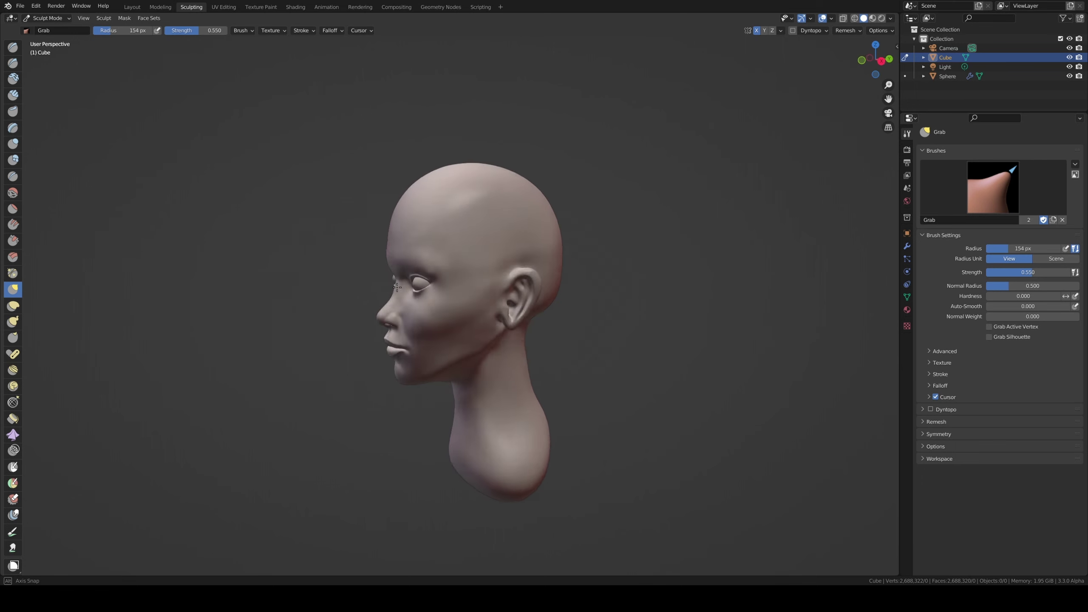
scroll(435, 233, "up", 10)
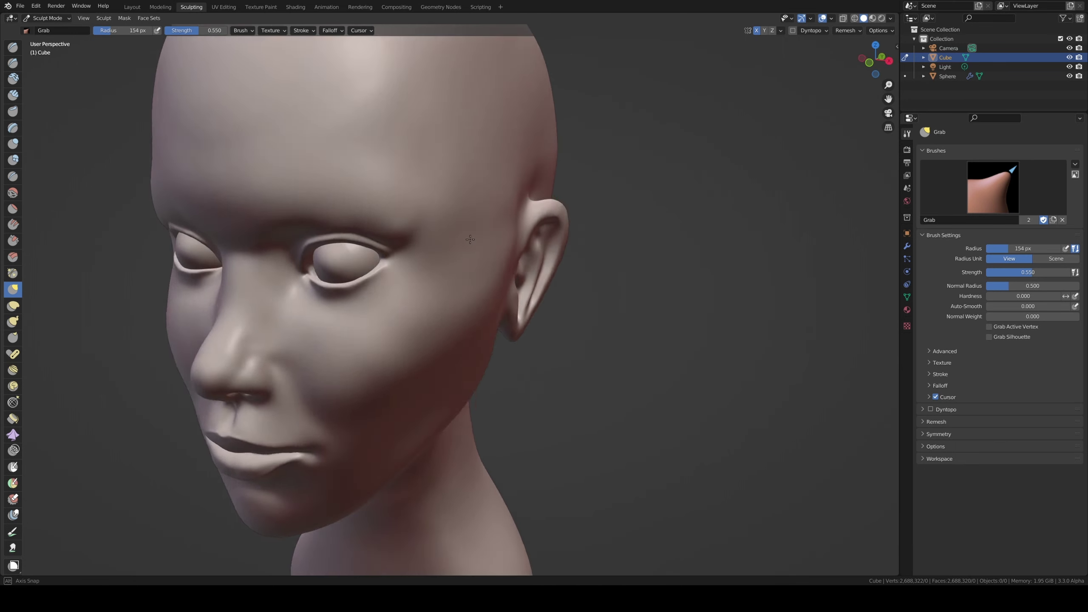
mouse_move(434, 232)
middle_mouse_down()
mouse_move(512, 241)
mouse_move(474, 246)
mouse_move(496, 272)
mouse_move(495, 251)
middle_mouse_up()
scroll(473, 246, "down", 8)
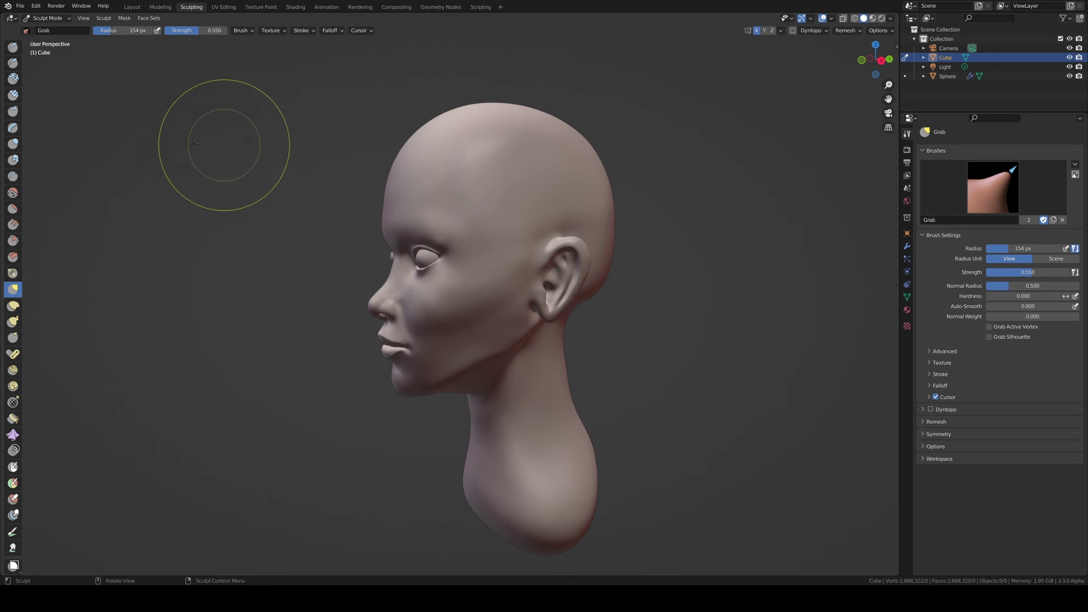
left_click(13, 144)
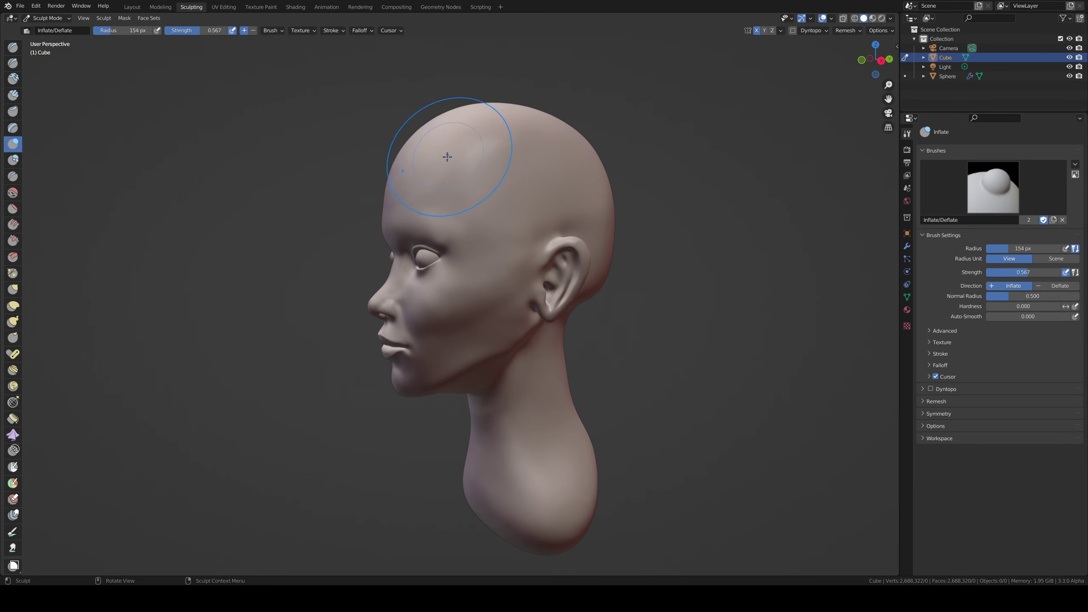
- Inflate the forehead and crown, then shrink the Inflate/Deflate brush to 124 px
key("ctrl")
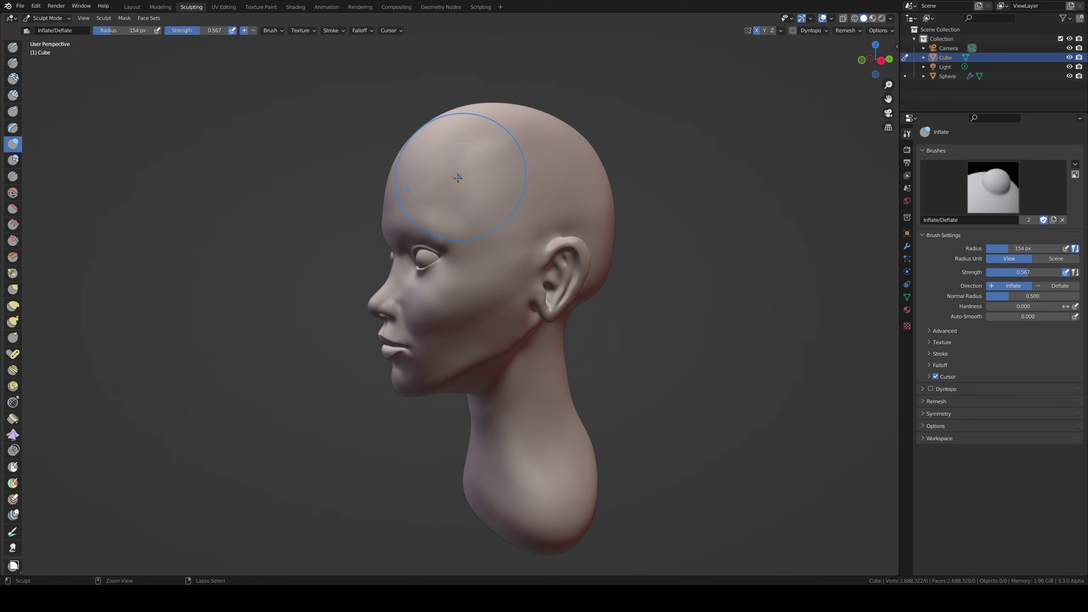
left_click_drag(457, 177, 459, 177, "ctrl")
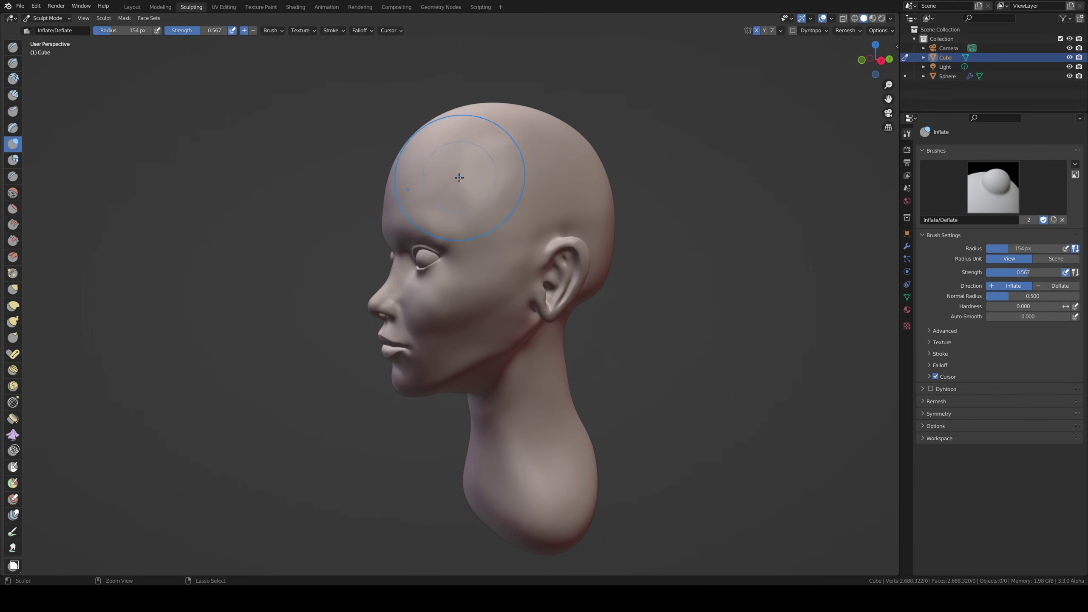
middle_click_drag(459, 177, 604, 171)
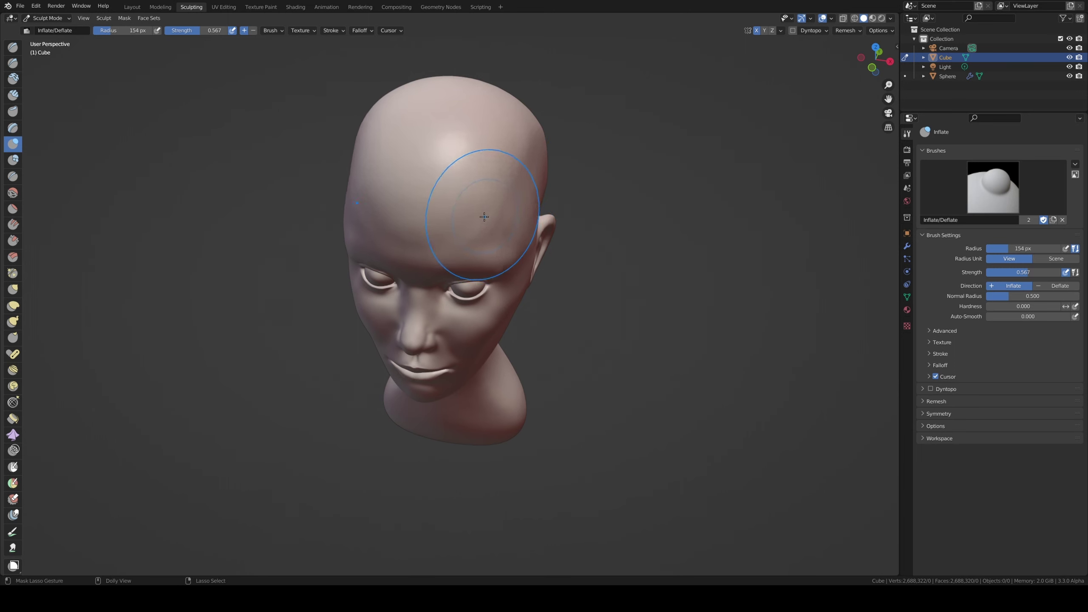
left_click_drag(483, 217, 473, 200, "ctrl+shift")
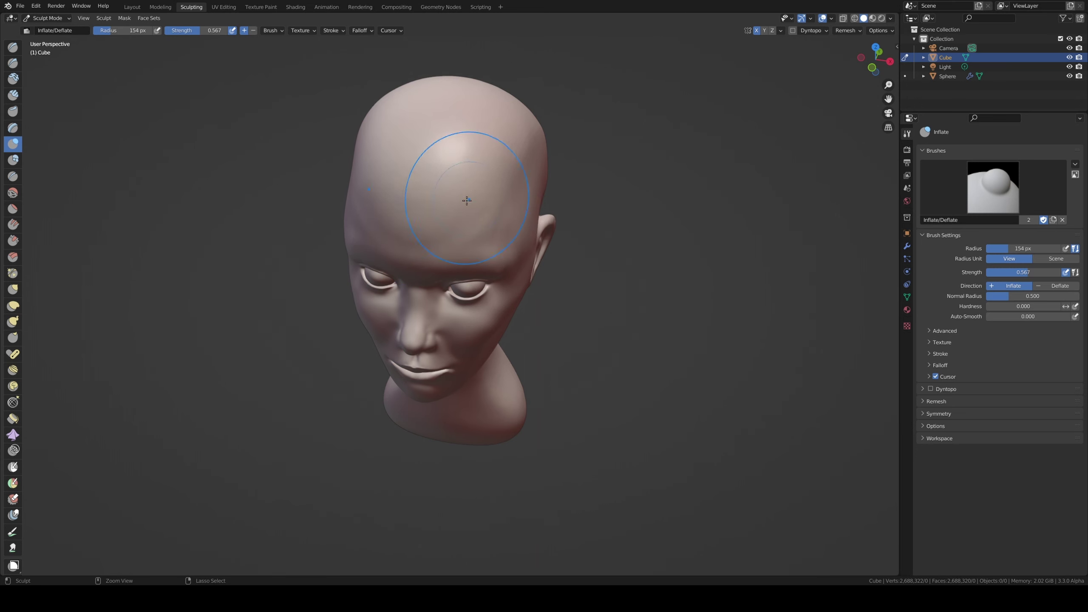
mouse_move(450, 182)
middle_mouse_down()
mouse_move(476, 147)
mouse_move(467, 217)
middle_mouse_up()
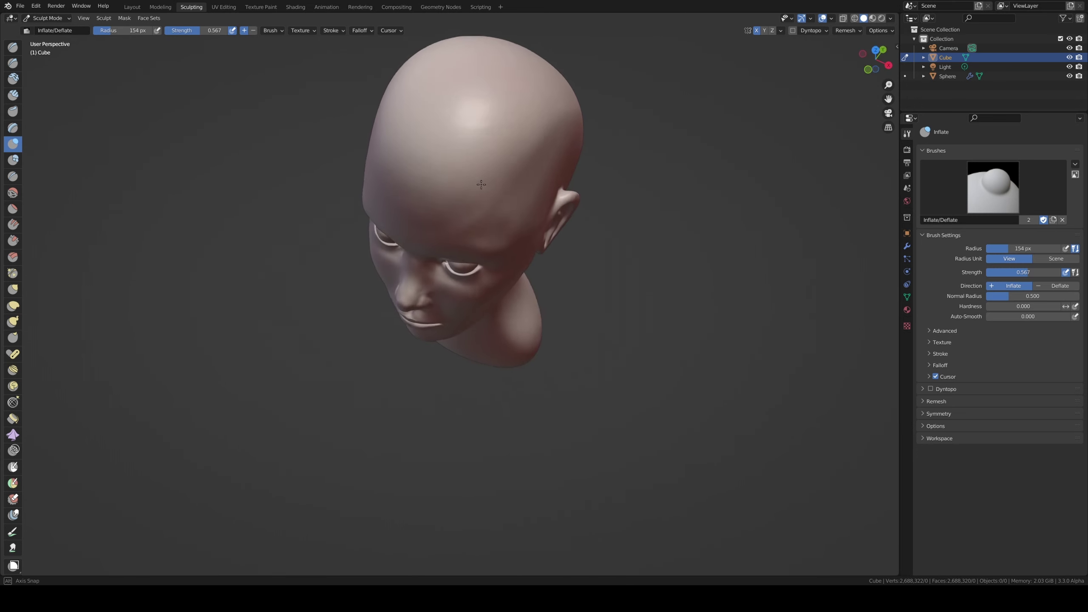
left_click_drag(476, 193, 478, 191, "ctrl+shift")
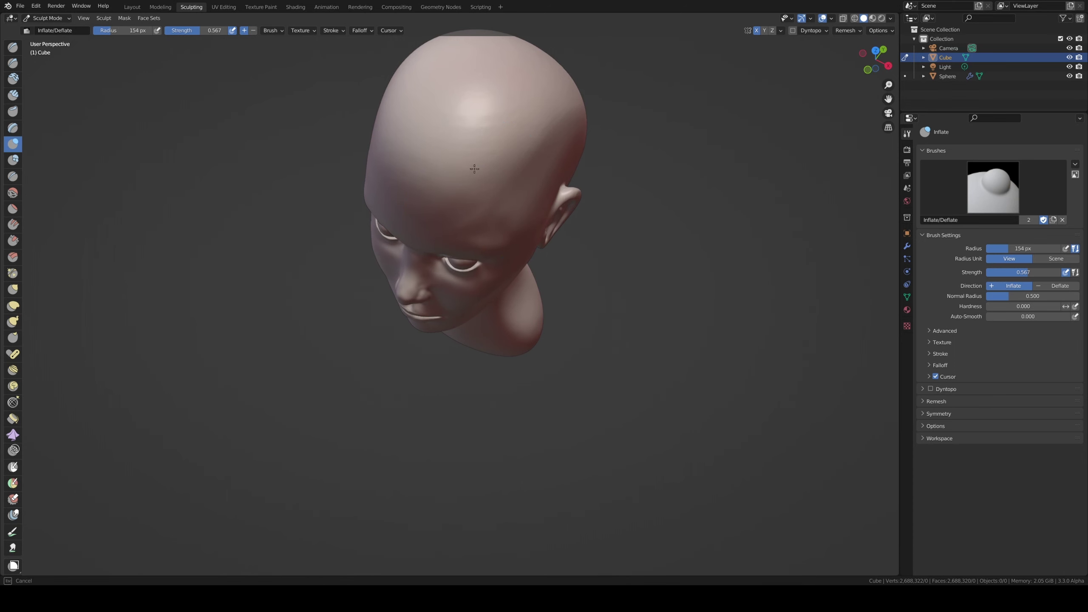
mouse_move(495, 182)
middle_mouse_down()
mouse_move(563, 184)
mouse_move(496, 236)
middle_mouse_up()
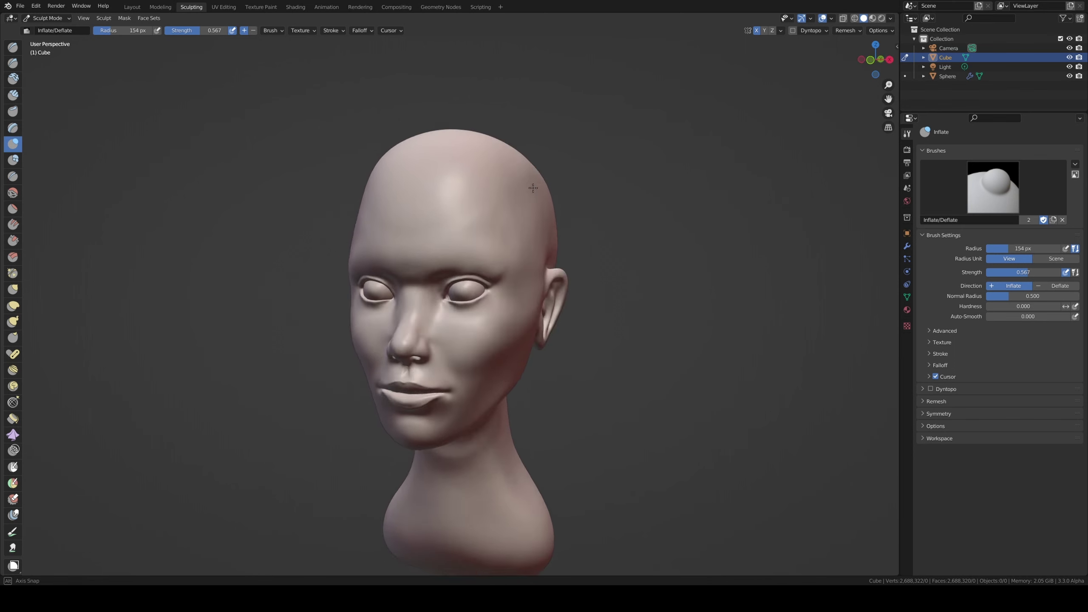
key("bracketleft")
key("bracketleft")
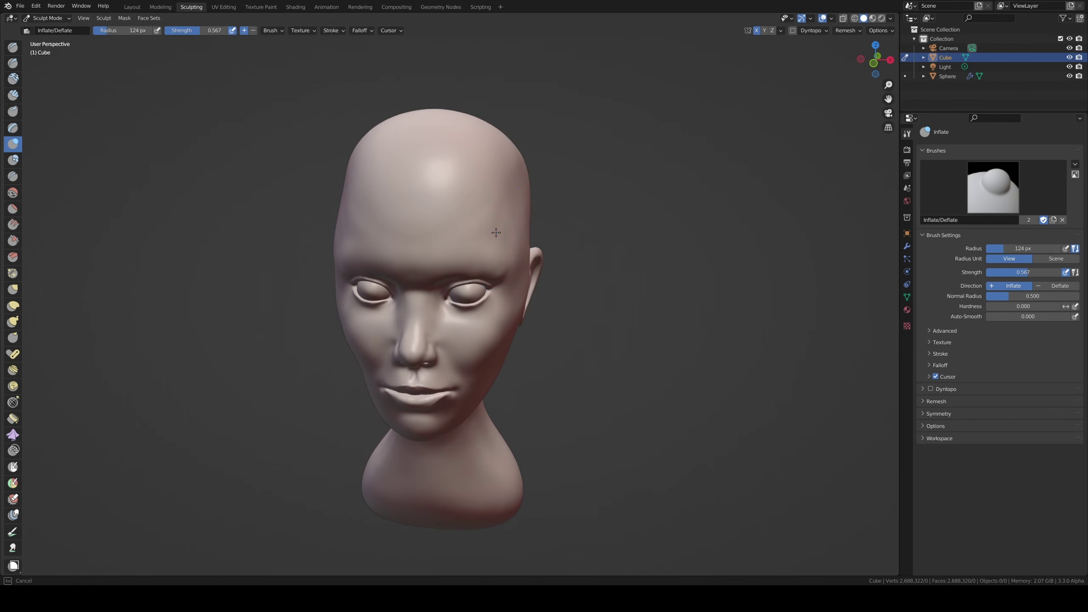
mouse_move(527, 204)
middle_mouse_down()
mouse_move(498, 186)
mouse_move(550, 188)
mouse_move(573, 173)
middle_mouse_up()
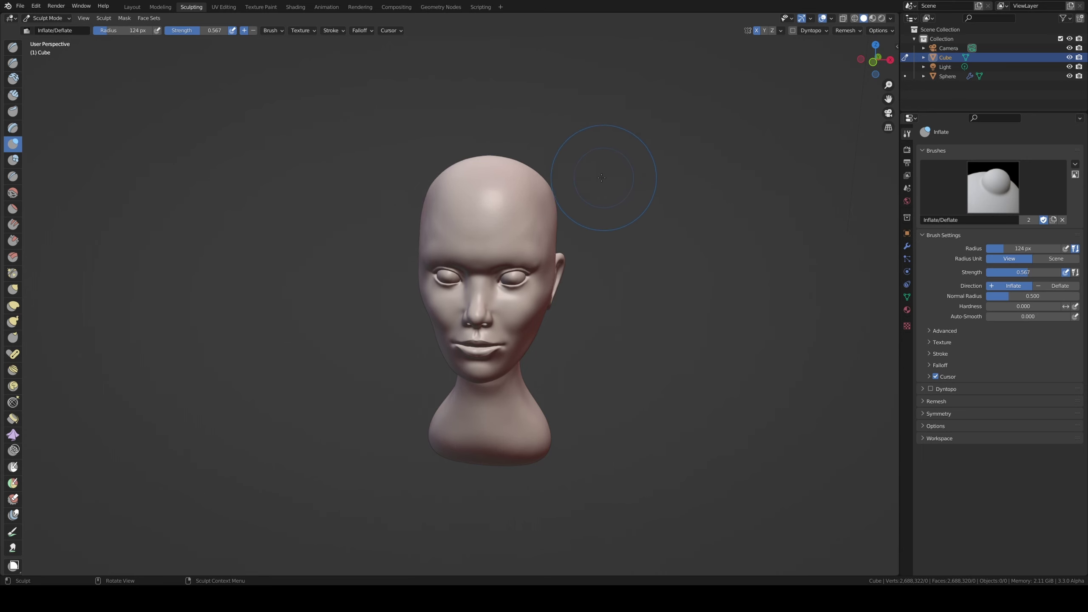
- Shrink the sculpting brush twice while turning the head between three-quarter and front views
middle_click_drag(588, 180, 504, 219)
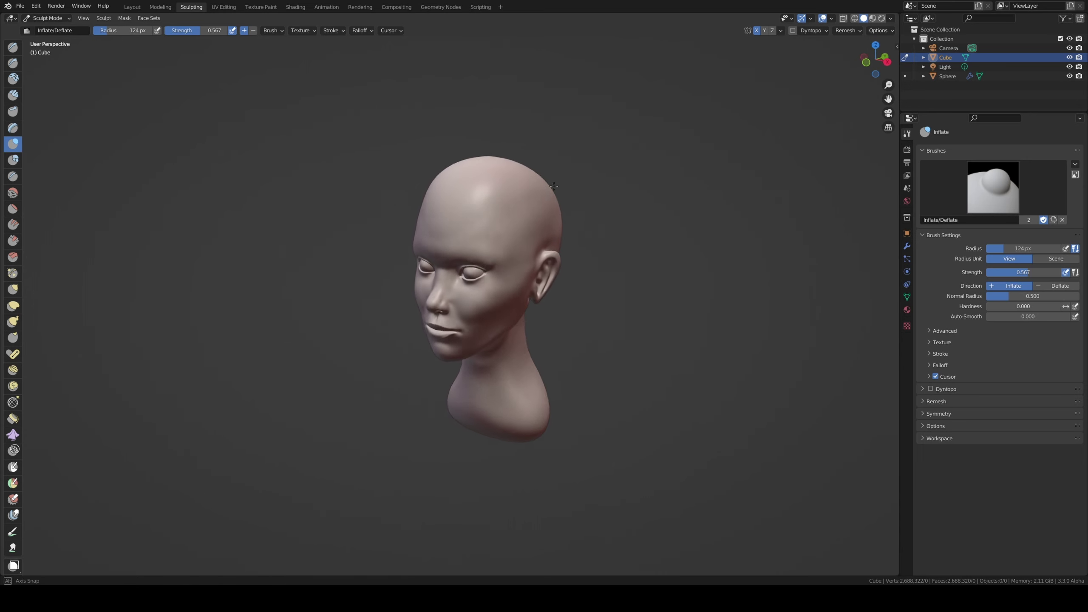
key("f")
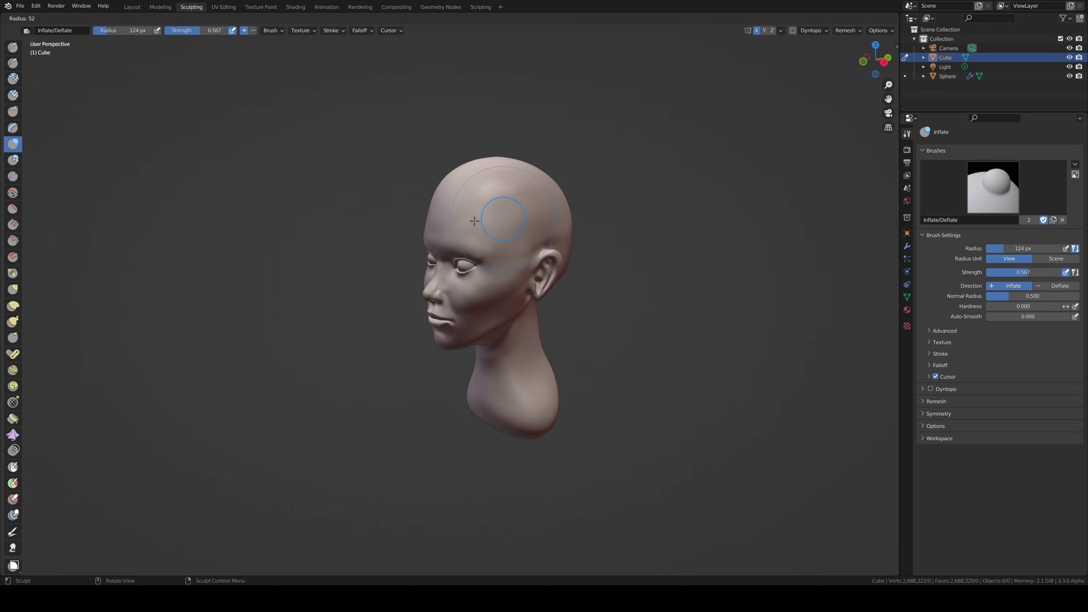
left_click(503, 227)
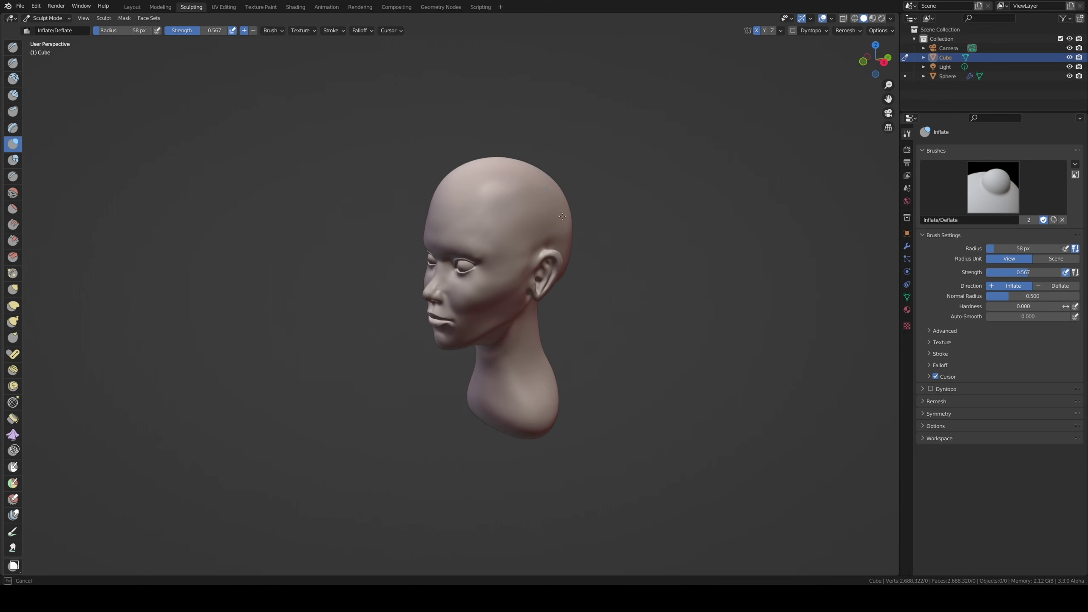
middle_click_drag(496, 185, 508, 235)
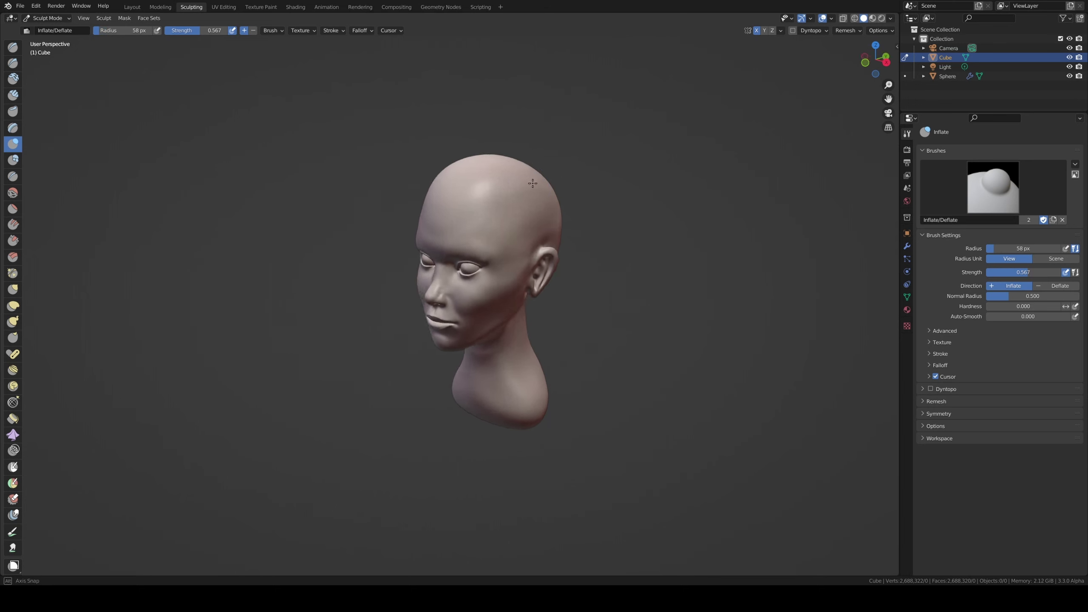
left_click(510, 235)
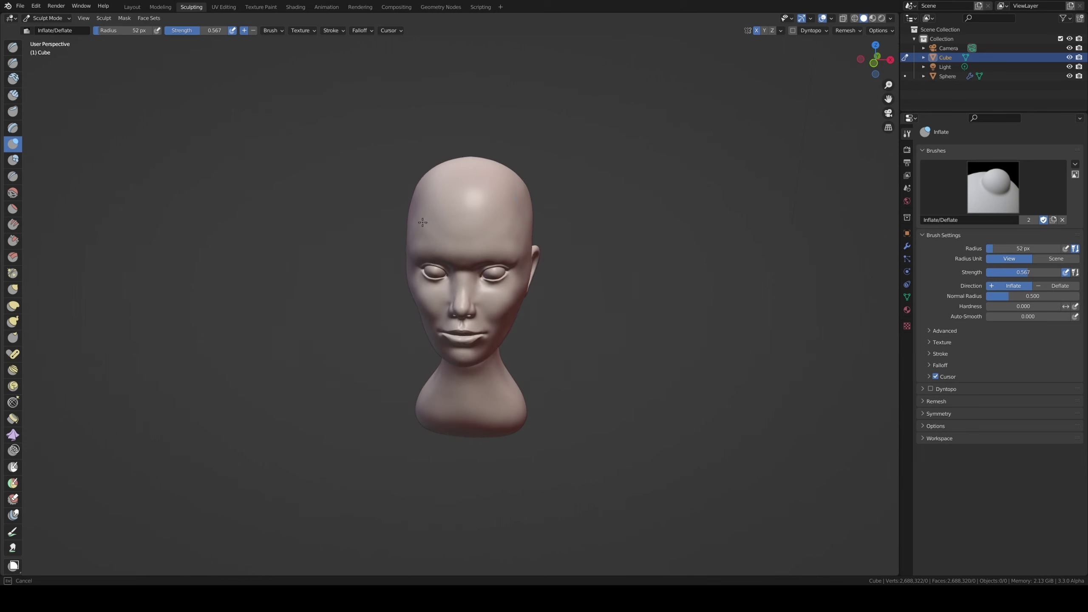
- Save the sculpt as head25.blend and return to the Layout camera view
middle_click_drag(422, 218, 465, 213)
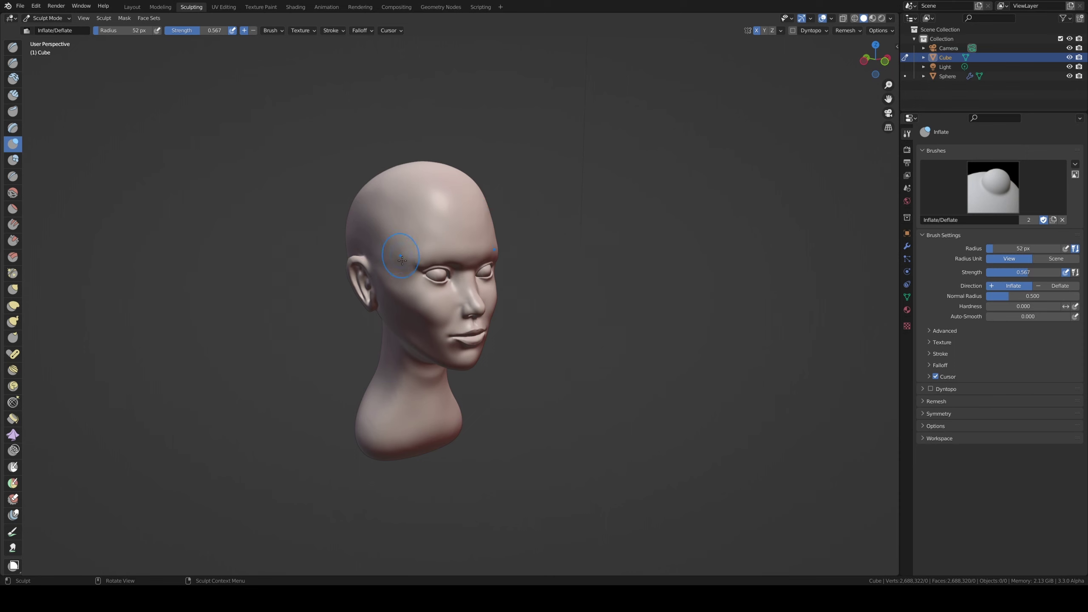
mouse_move(401, 260)
middle_mouse_down()
mouse_move(279, 238)
mouse_move(404, 243)
middle_mouse_up()
scroll(279, 239, "down", 2)
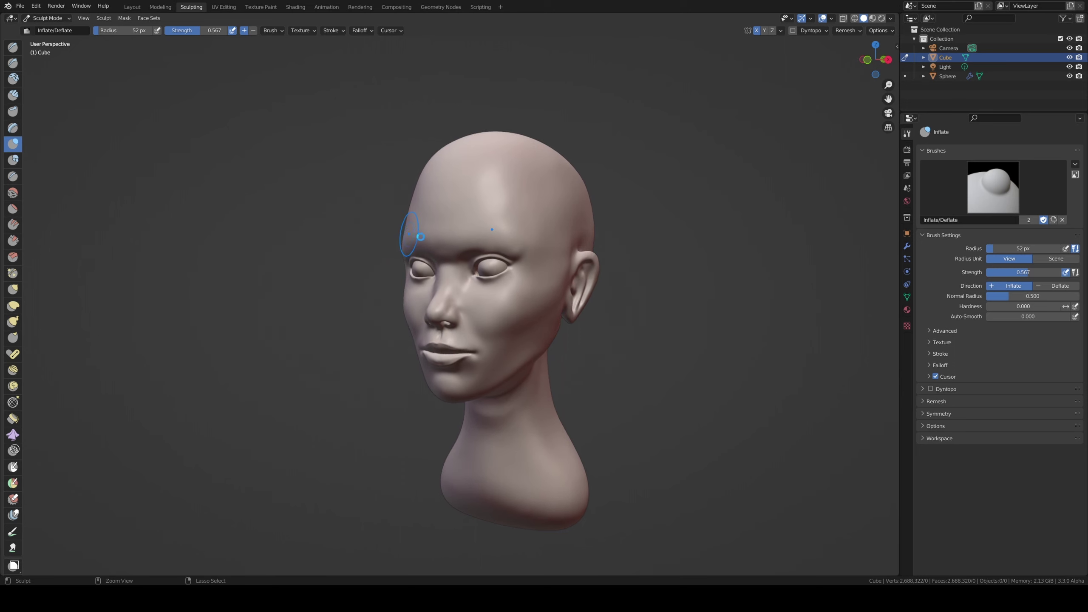
key("ctrl+s")
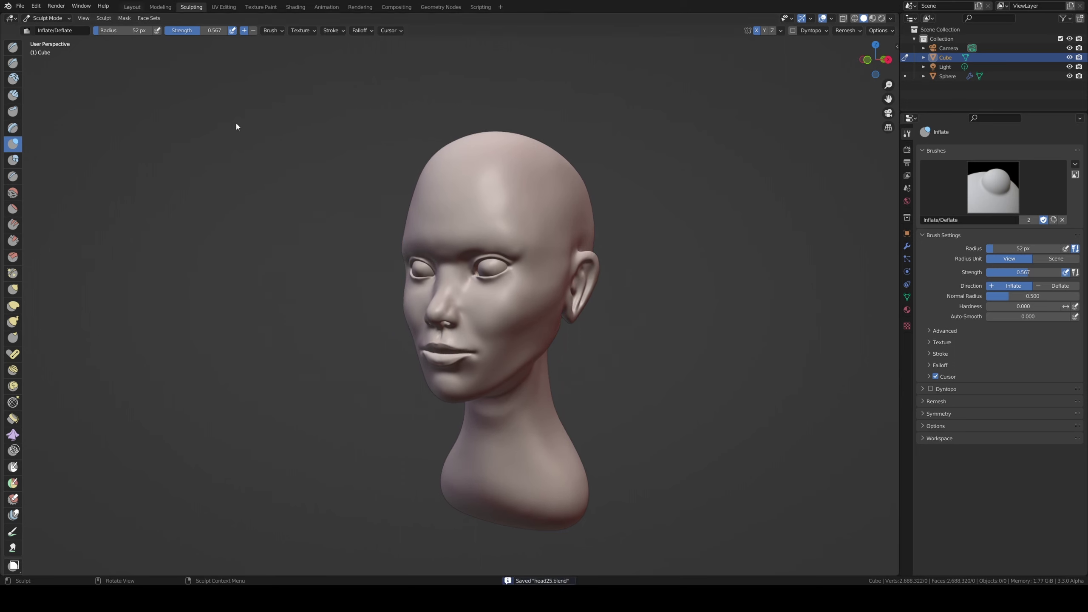
key("ctrl+Page_Up")
key("ctrl+Page_Up")
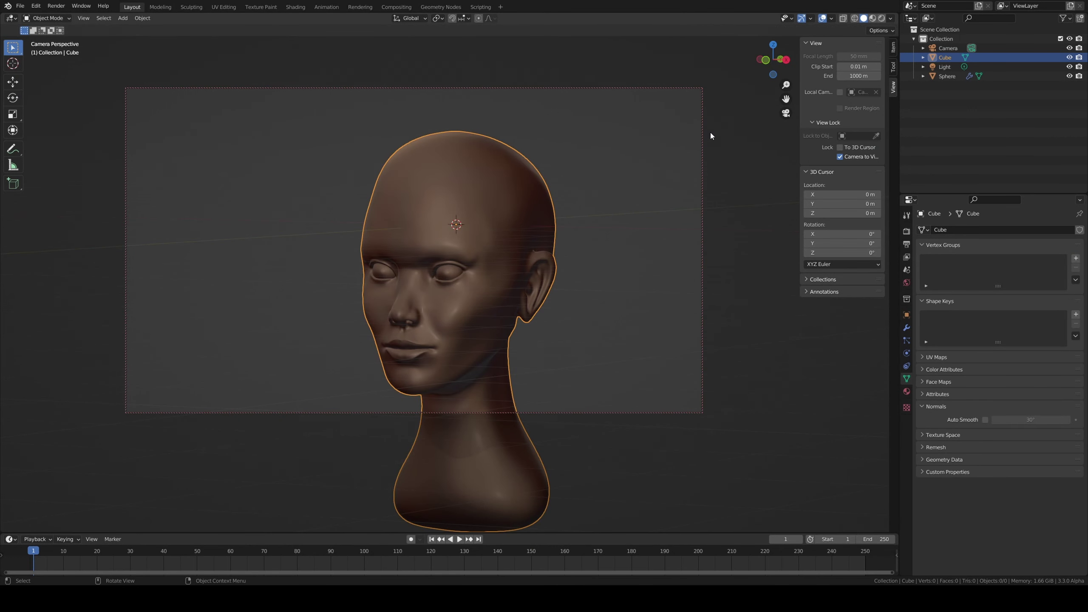
- Give the head a pale pink MatCap and raise the viewport Shadow to about 0.49
mouse_move(526, 232)
middle_mouse_down()
mouse_move(535, 241)
mouse_move(521, 242)
mouse_move(514, 221)
middle_mouse_up()
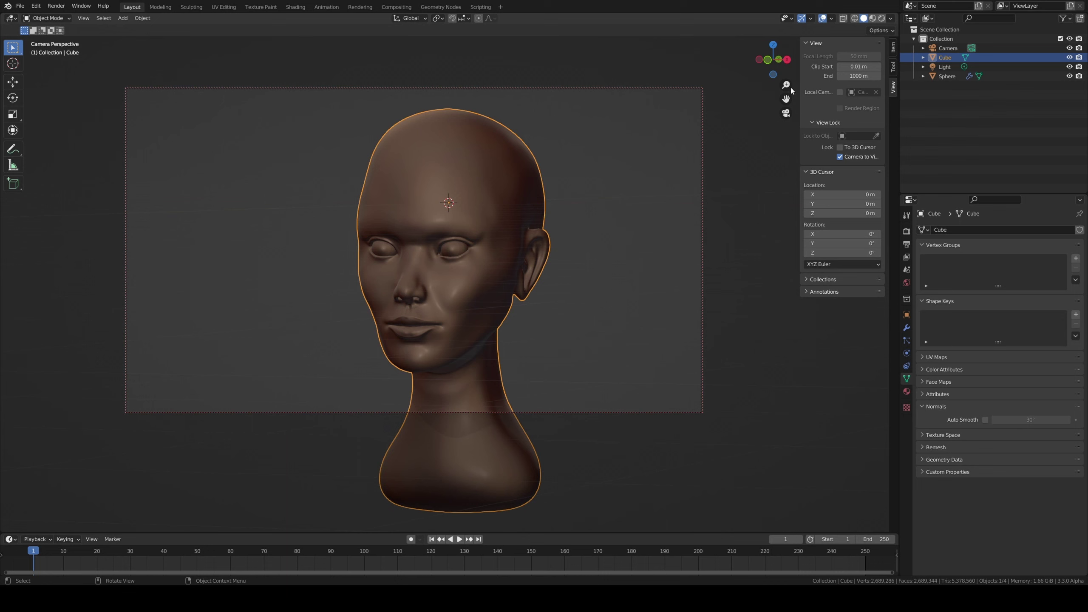
left_click(890, 18)
left_click(884, 87)
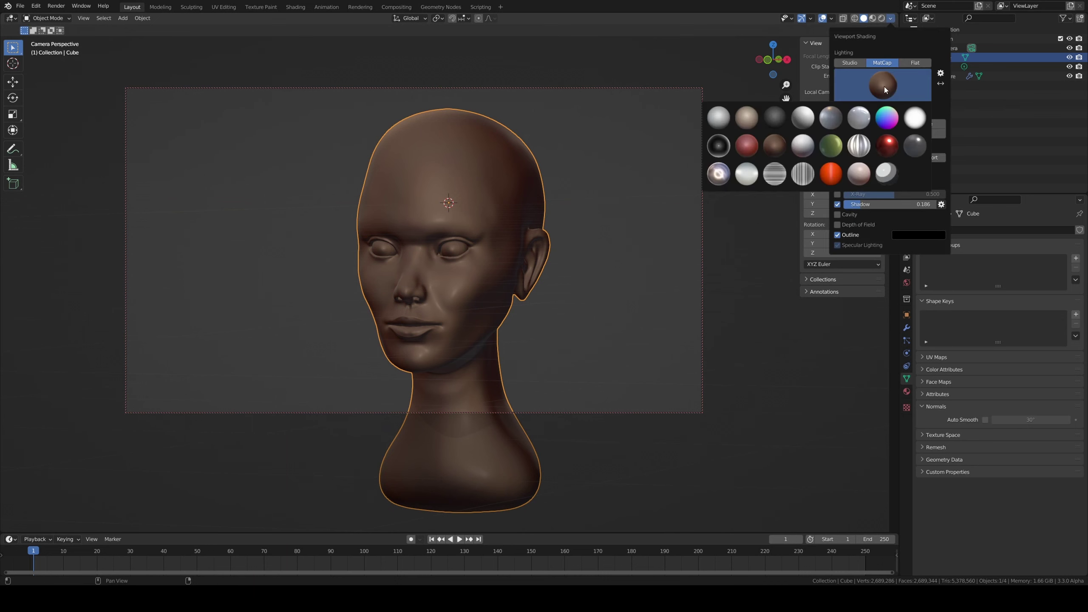
left_click(882, 92)
left_click(859, 174)
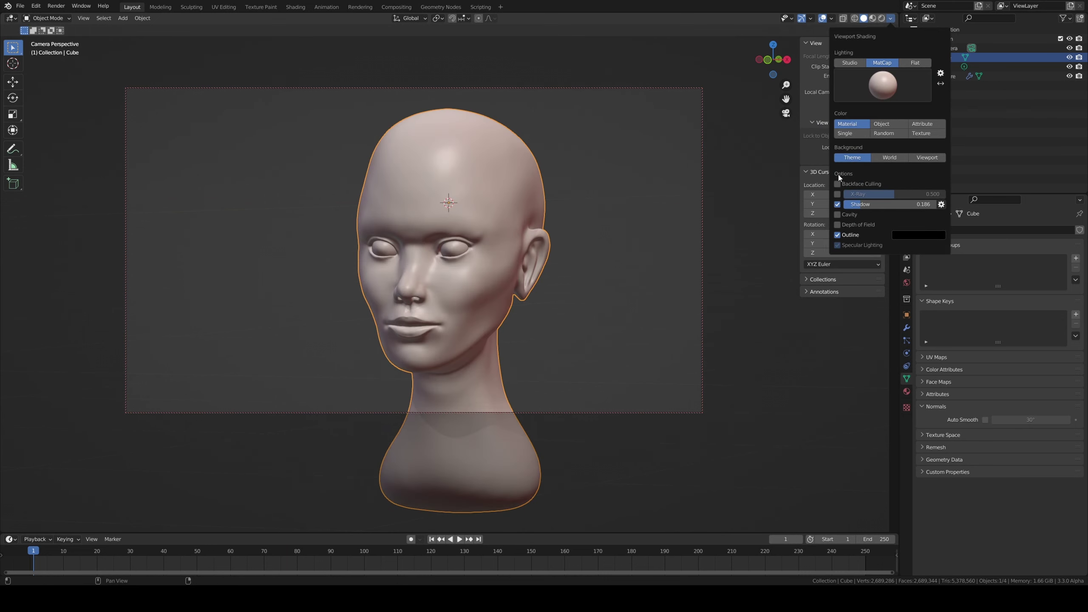
left_click(873, 96)
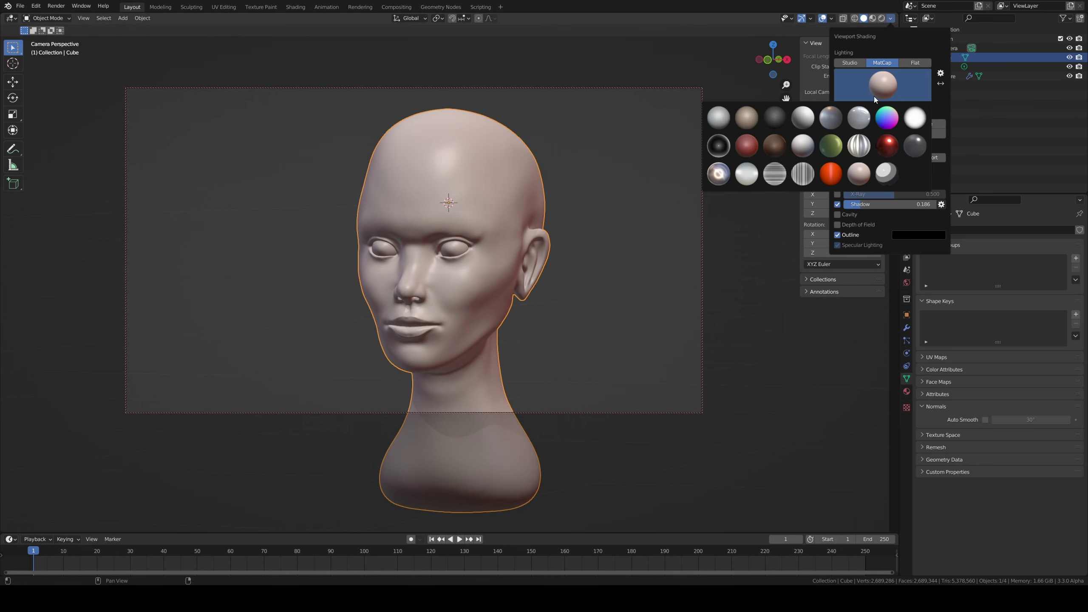
left_click(858, 167)
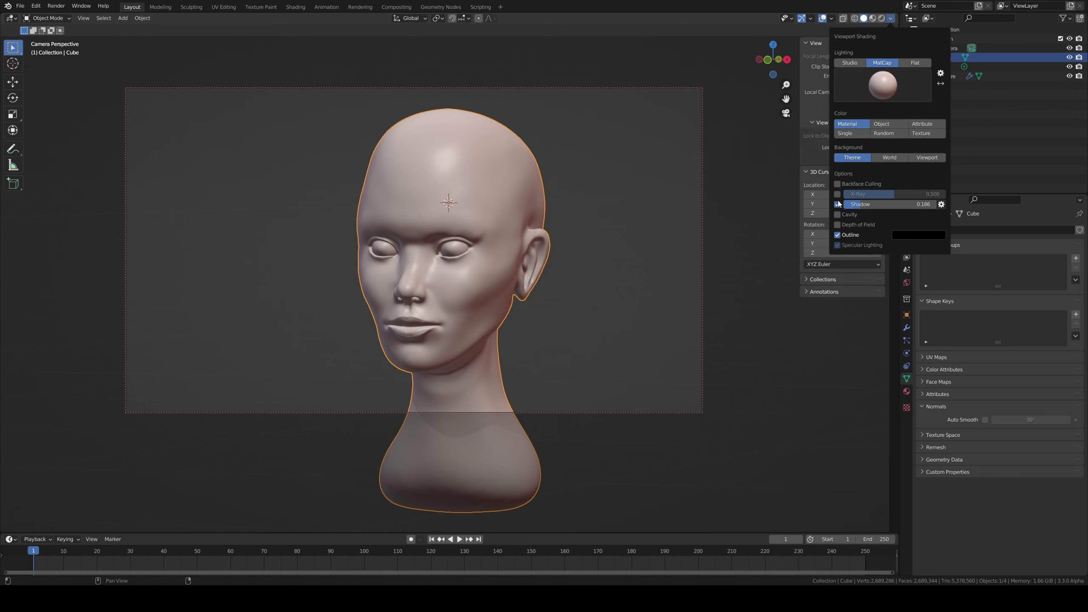
left_click_drag(873, 205, 895, 206)
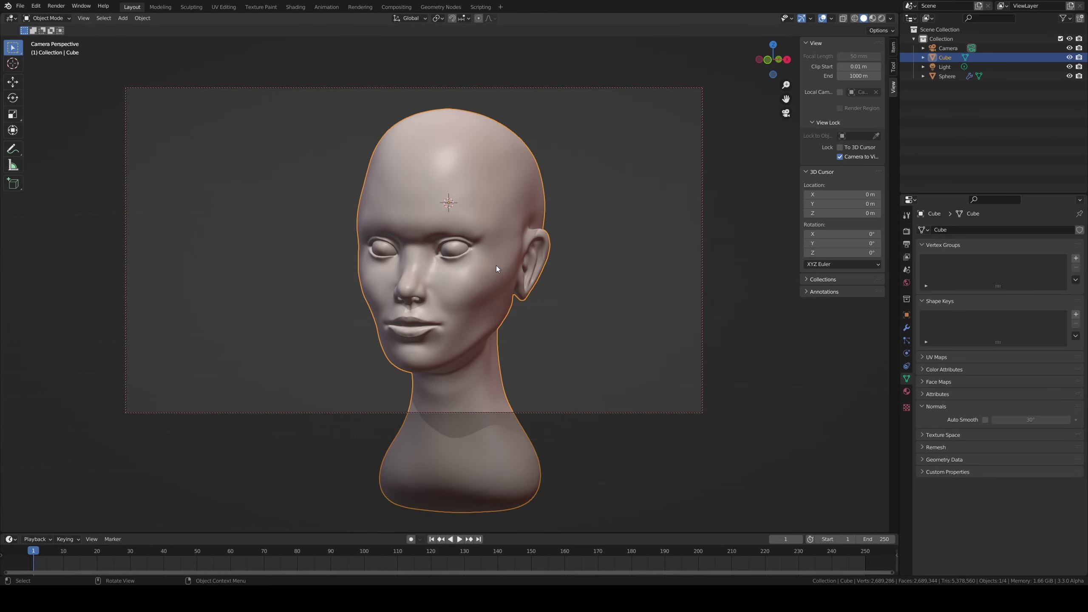
- Orbit the view to look at the head from a near-frontal angle
mouse_move(496, 265)
middle_mouse_down()
mouse_move(502, 243)
mouse_move(519, 244)
middle_mouse_up()
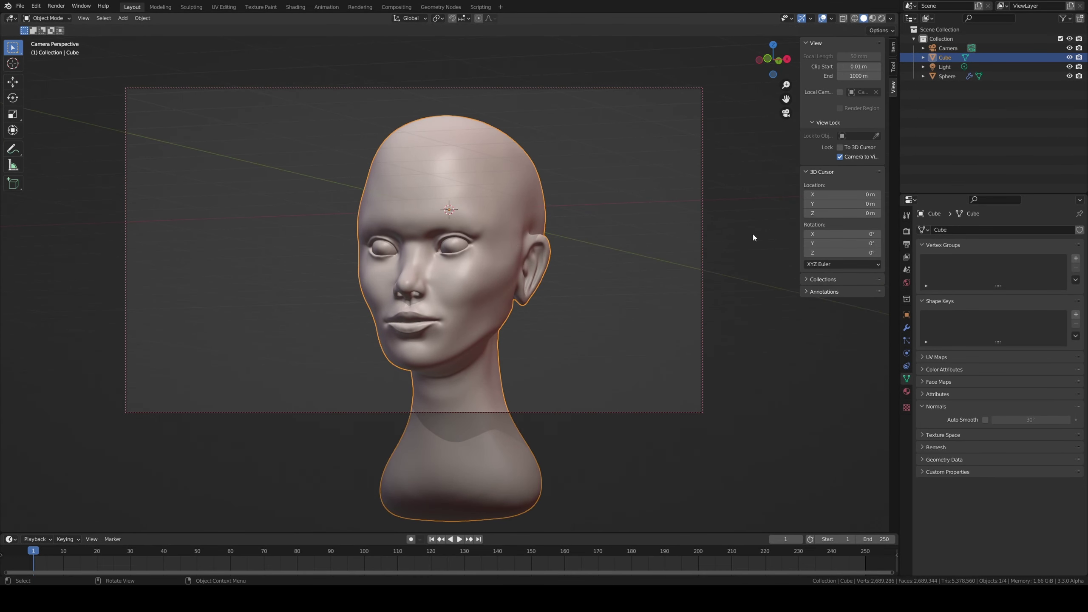
mouse_move(638, 213)
middle_mouse_down()
mouse_move(584, 242)
mouse_move(578, 234)
middle_mouse_up()
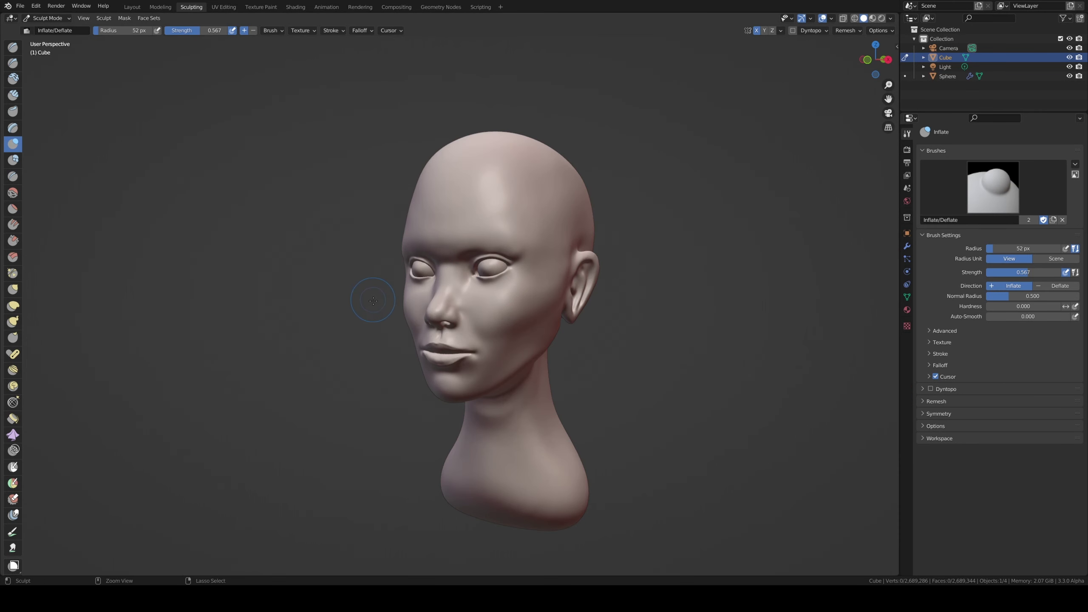
middle_click_drag(373, 300, 327, 277)
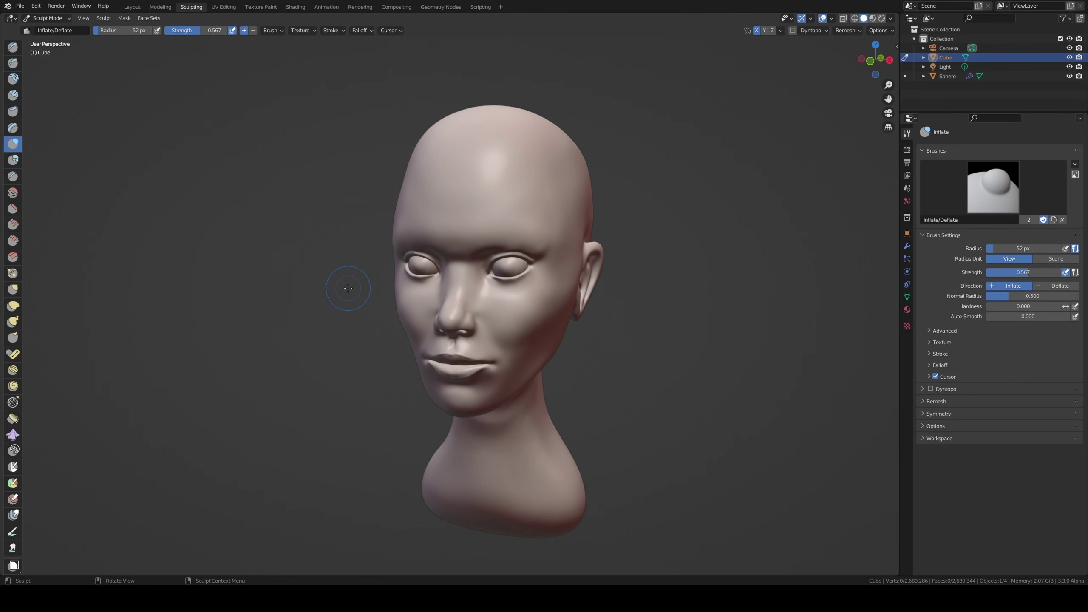
- Set Grab to 135 px, pull the cheek and temple toward the ear, and save head25.blend
key("g")
key("f")
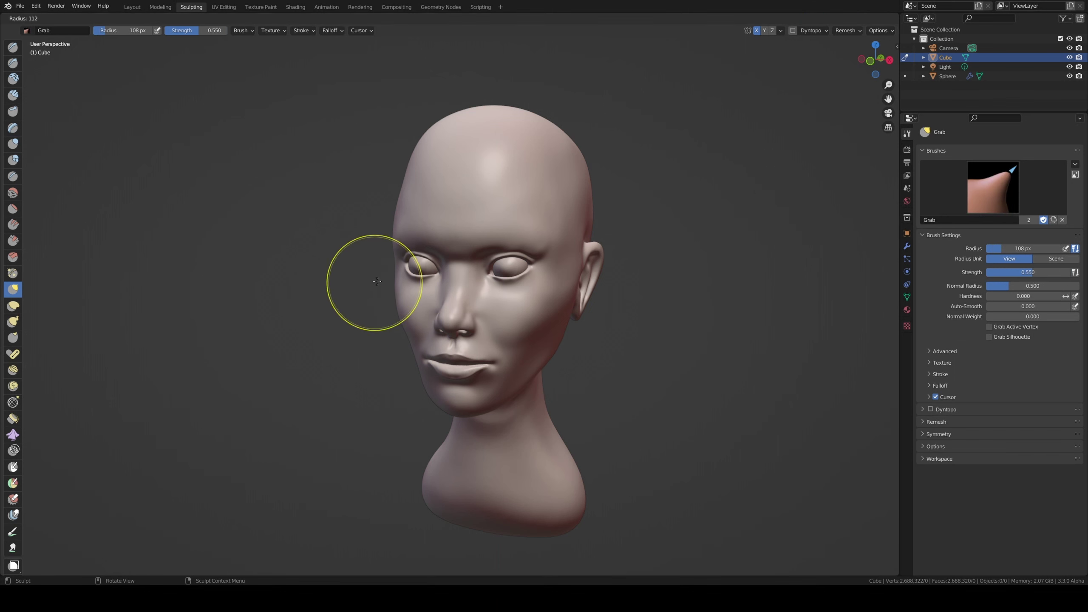
left_click(392, 279)
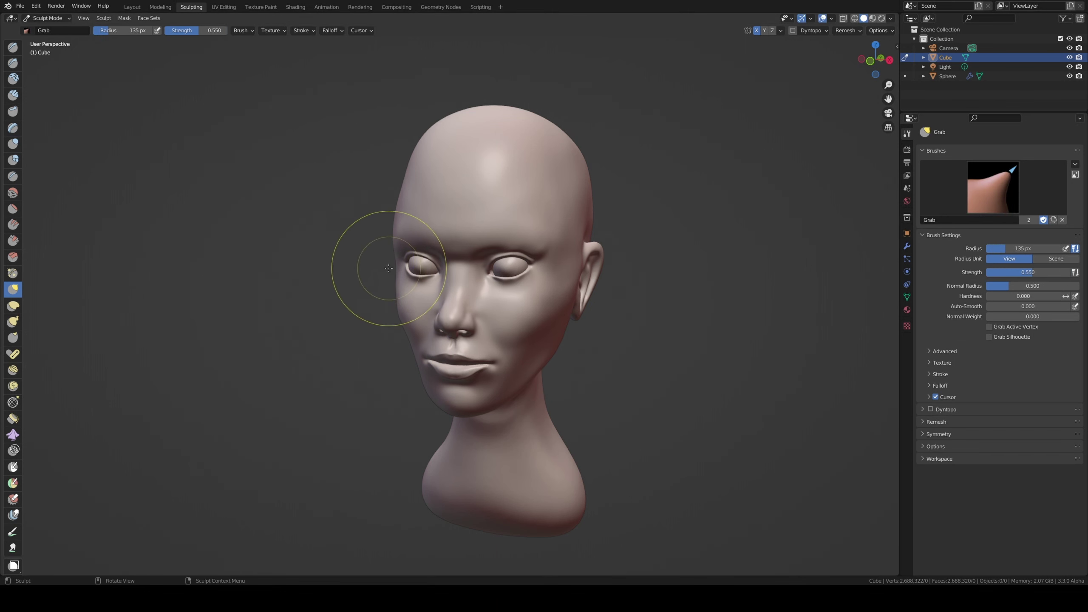
mouse_move(396, 279)
middle_mouse_down()
mouse_move(383, 294)
mouse_move(397, 298)
mouse_move(306, 316)
middle_mouse_up()
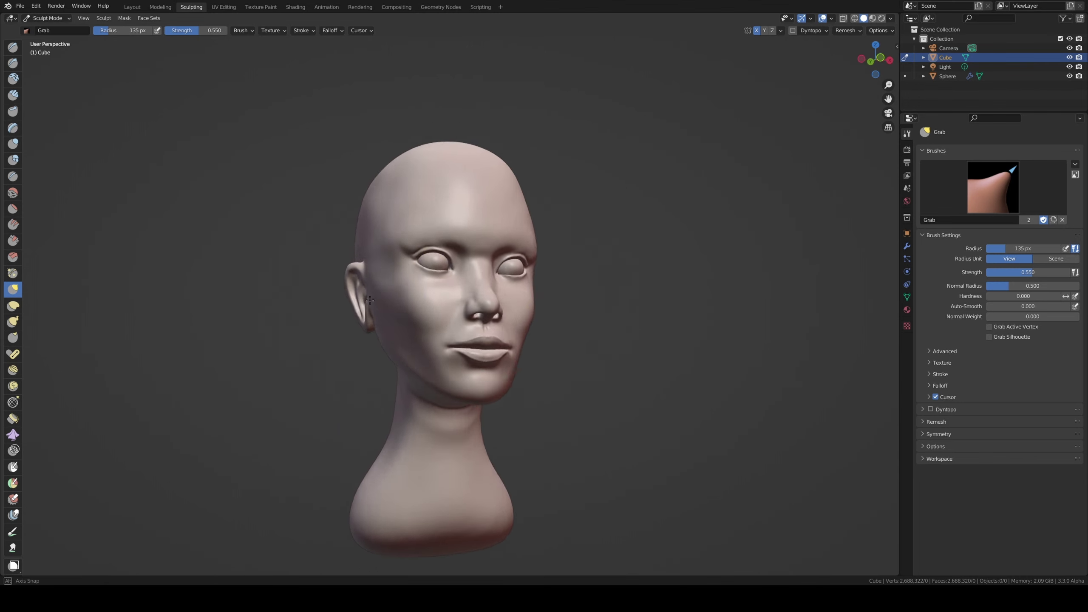
left_click_drag(532, 306, 560, 290)
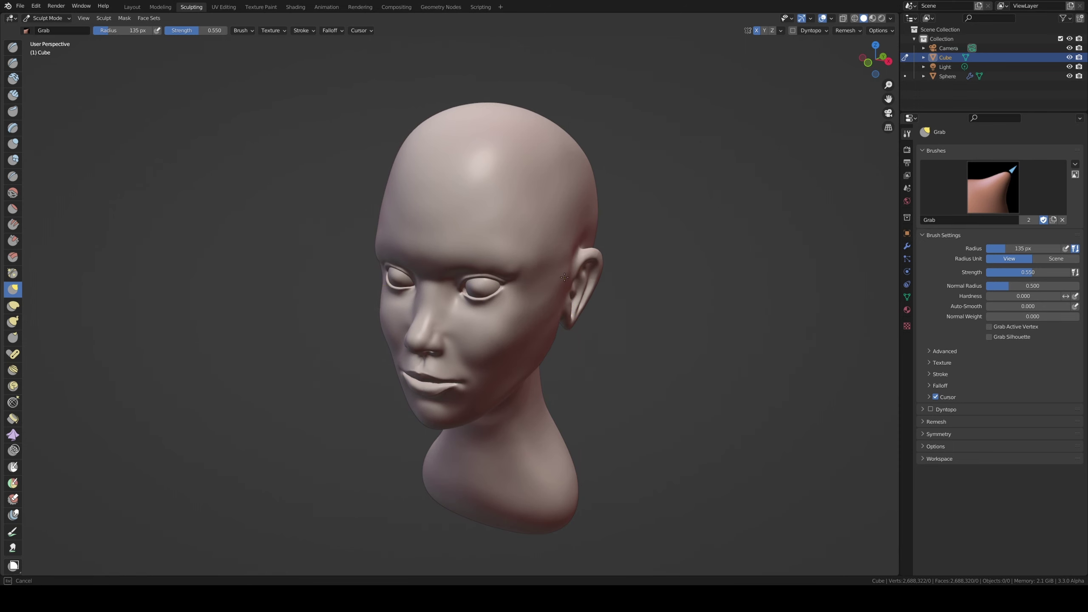
middle_click_drag(559, 288, 548, 256)
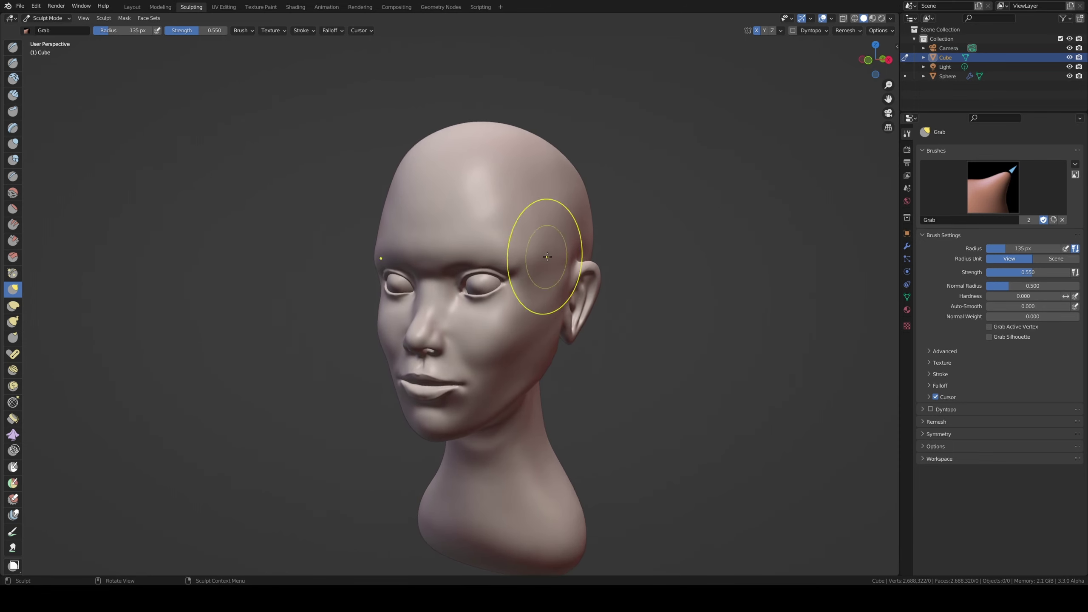
left_click_drag(563, 286, 540, 274)
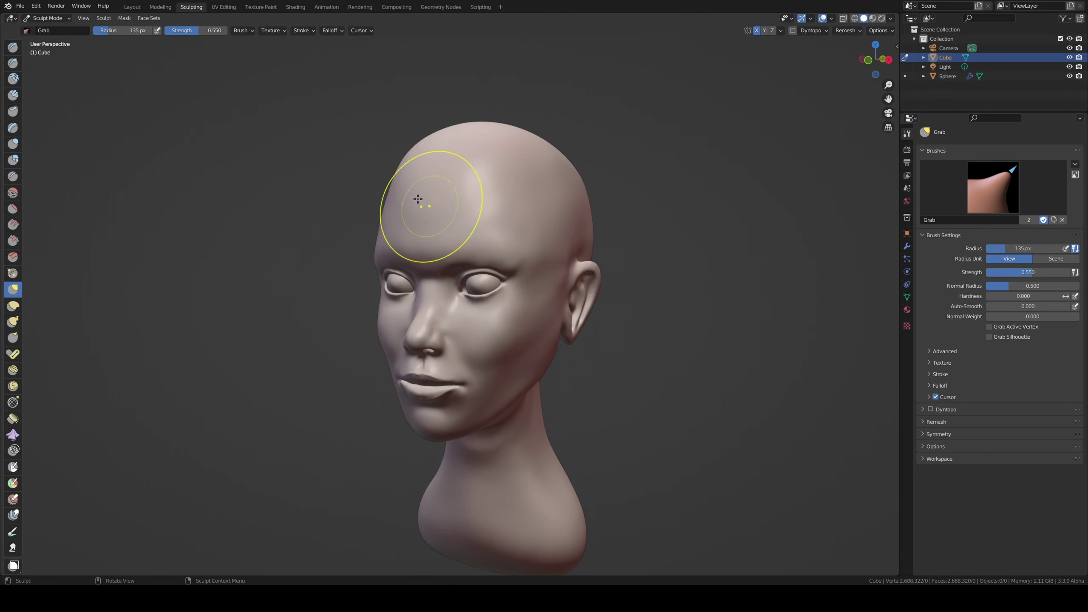
key("ctrl+s")
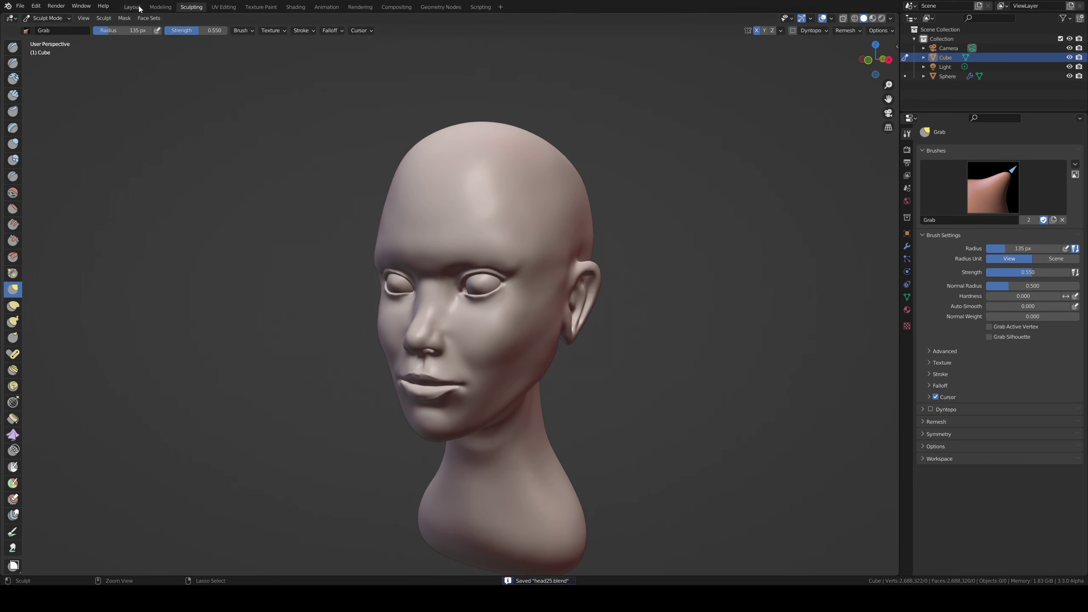
- Switch to Layout, briefly enter Sculpt Mode, then return to Object Mode
left_click(131, 7)
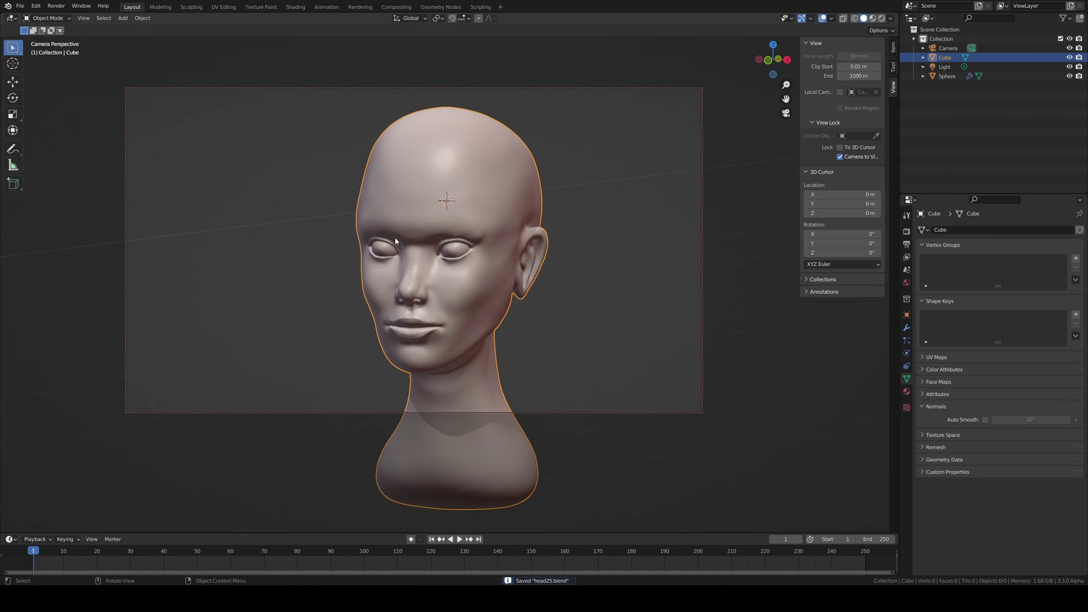
middle_click_drag(479, 267, 491, 255)
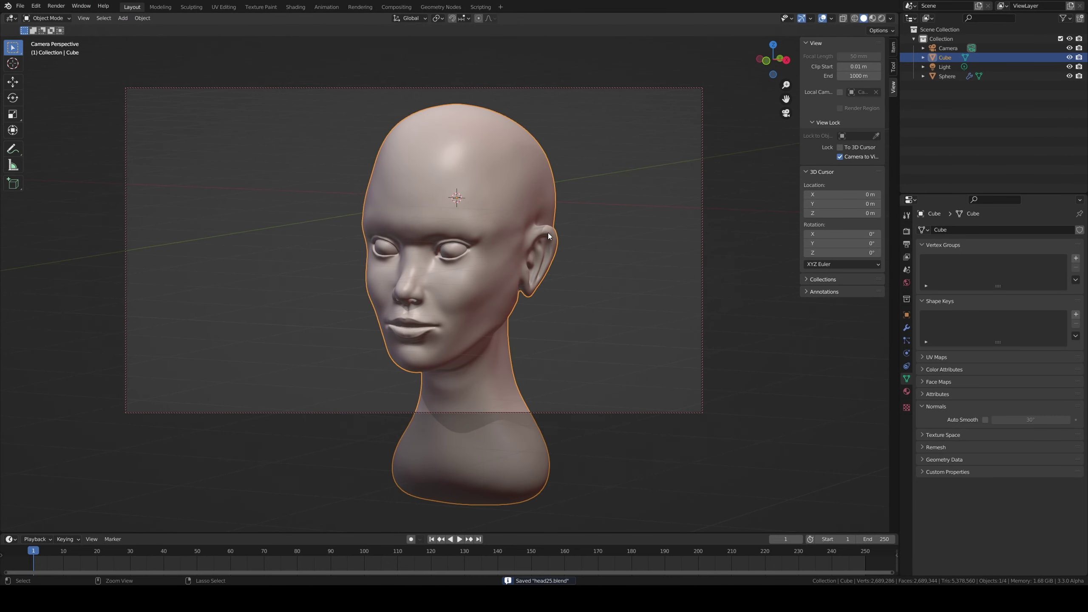
key("ctrl+Tab")
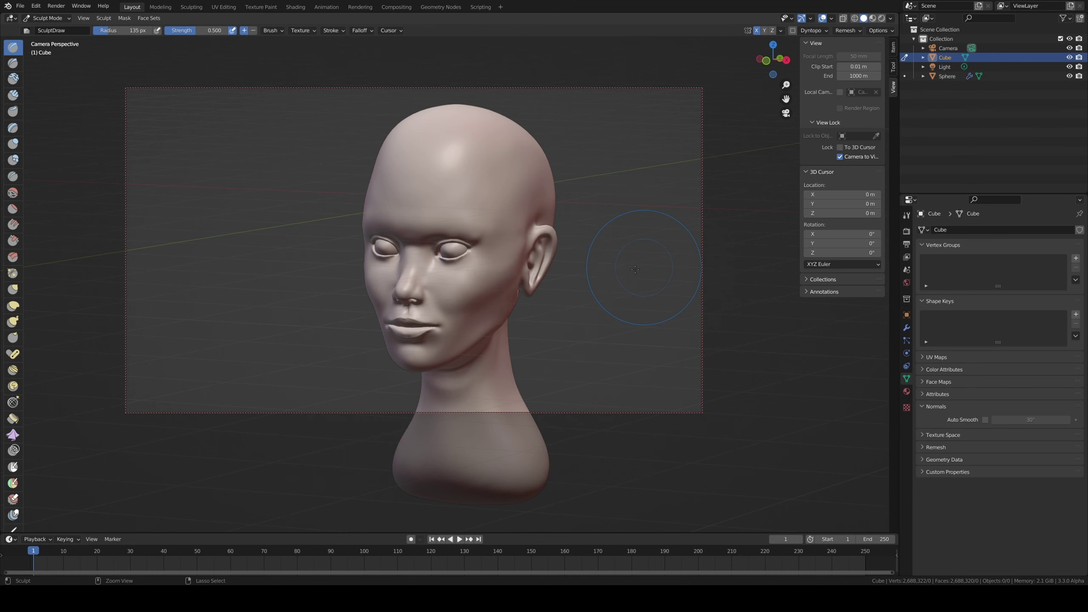
middle_click_drag(617, 260, 576, 264)
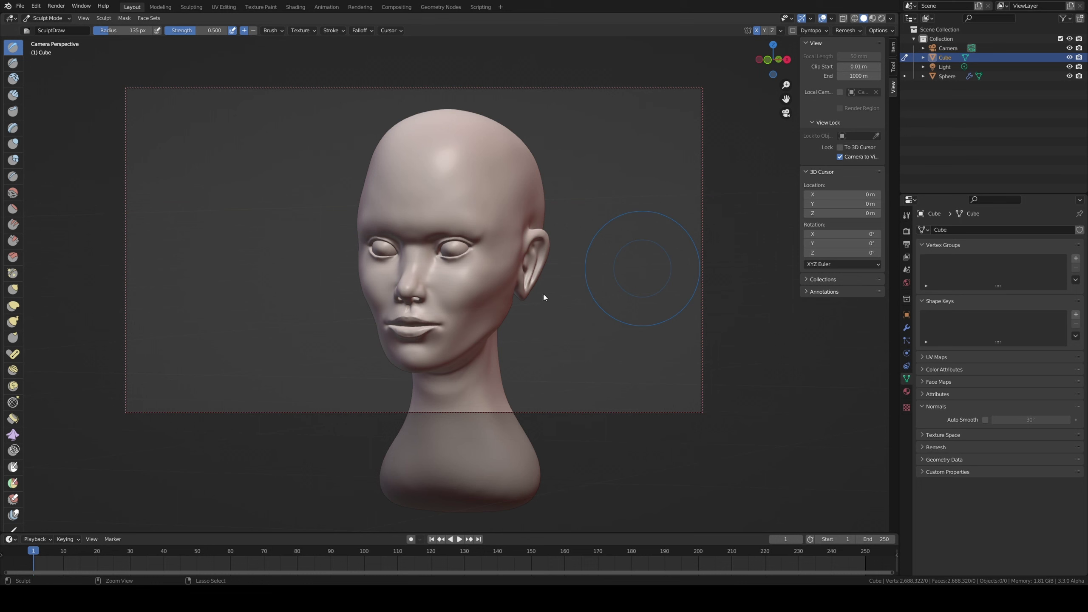
key("ctrl+Tab")
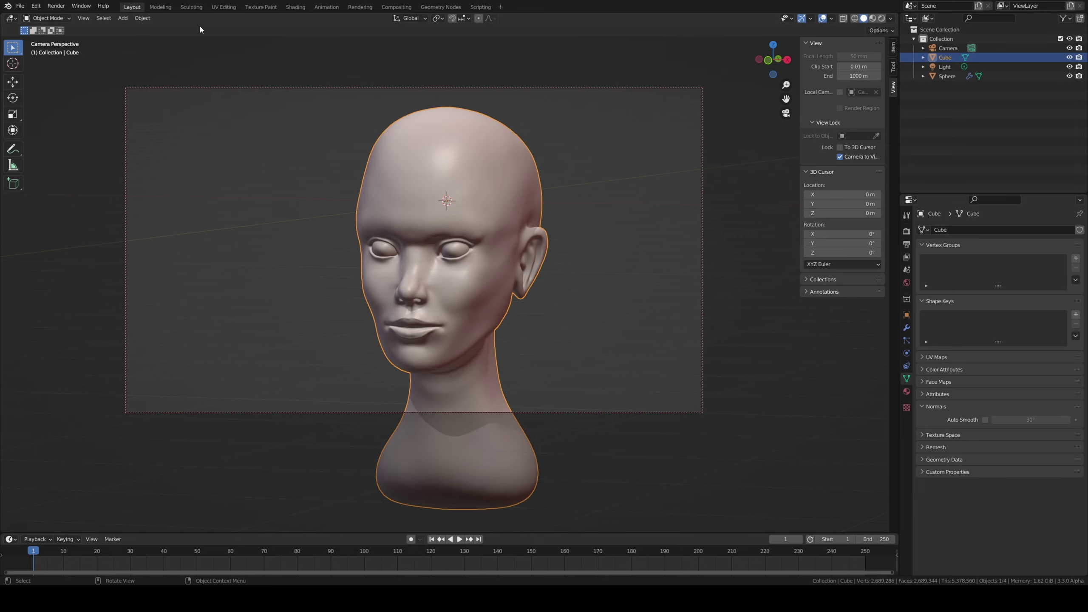
- Select the Camera in the Outliner and set its focal length to 30 mm
left_click(192, 7)
mouse_move(352, 214)
middle_mouse_down()
mouse_move(354, 231)
mouse_move(364, 207)
mouse_move(353, 194)
middle_mouse_up()
scroll(392, 192, "up", 2)
left_click(951, 67)
left_click(946, 49)
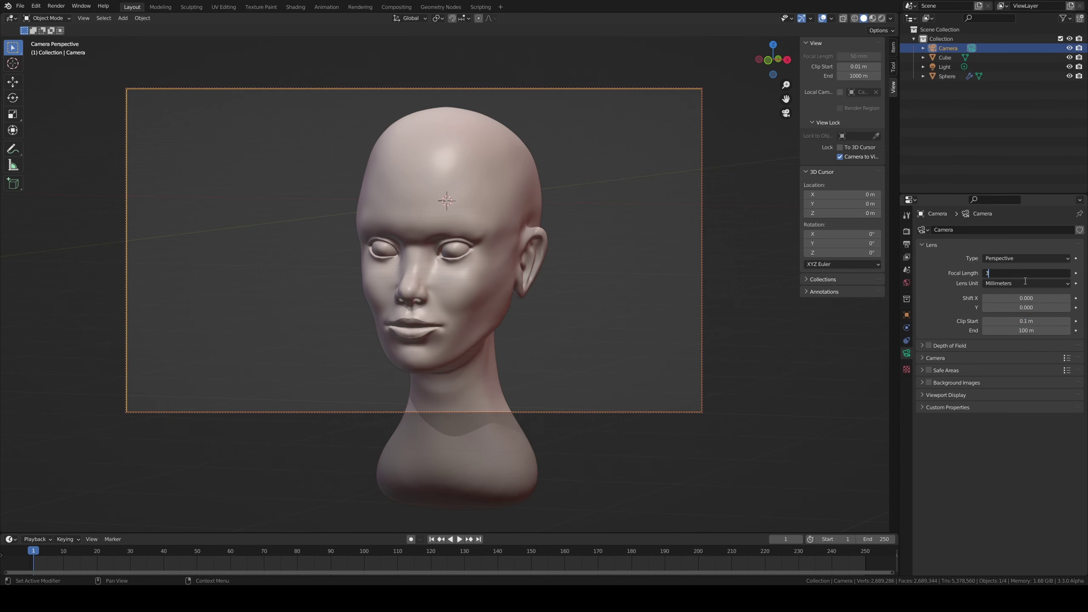
type("0")
key("Return")
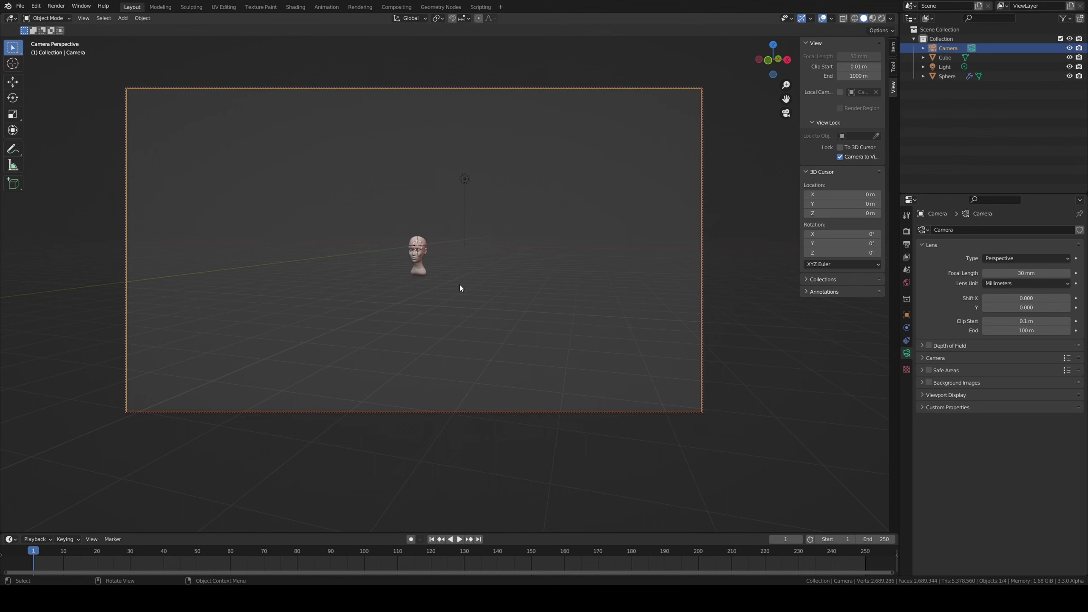
- Raise the focal length to 300 mm and zoom until the whole head fits the frame
scroll(459, 285, "up", 2)
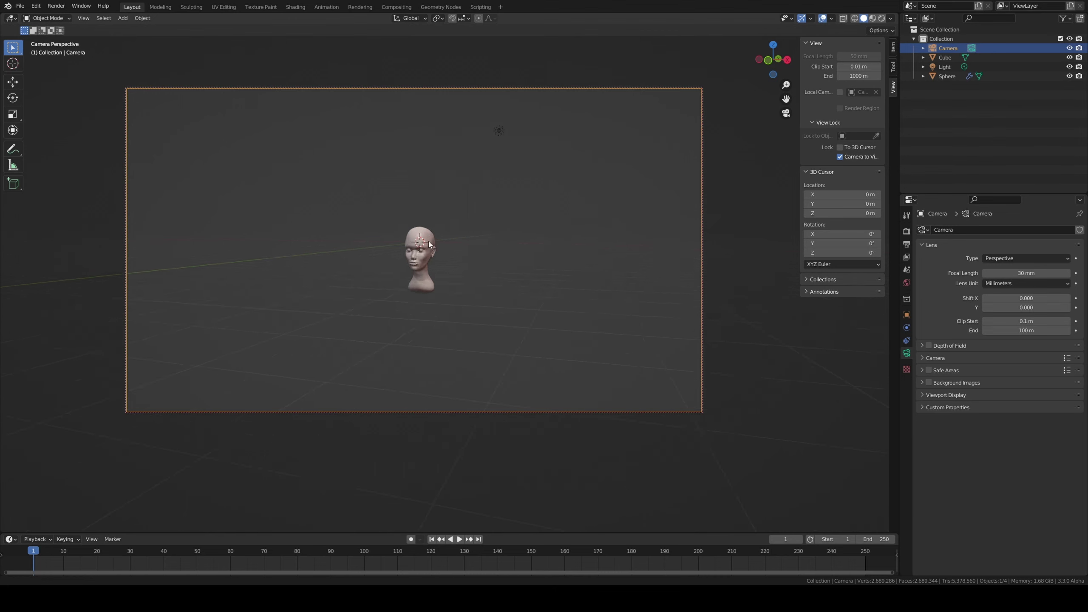
scroll(459, 279, "up", 5)
scroll(459, 271, "up", 2)
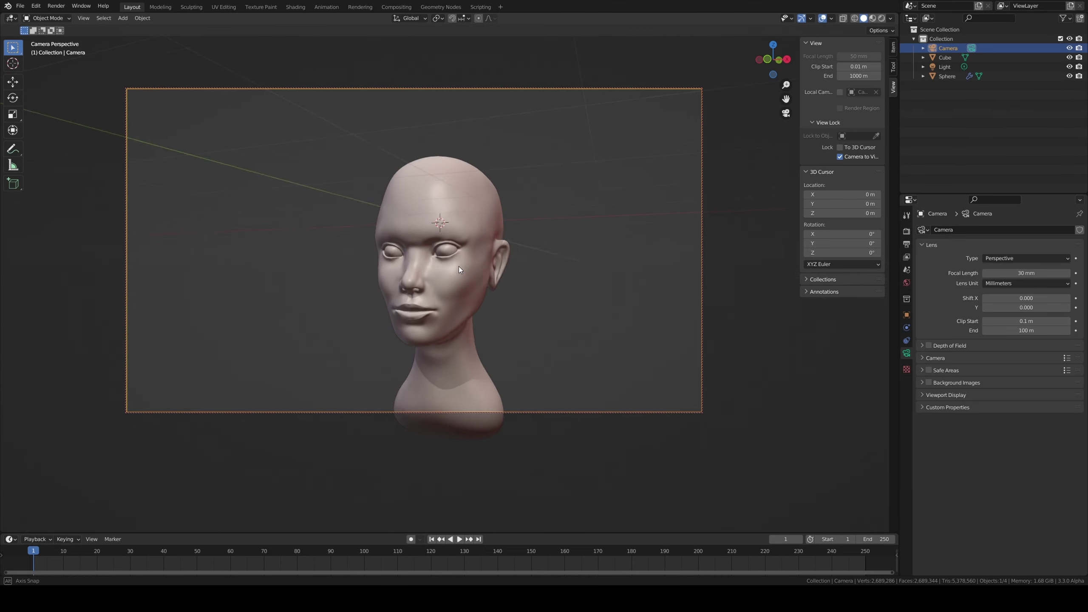
scroll(459, 267, "up", 2)
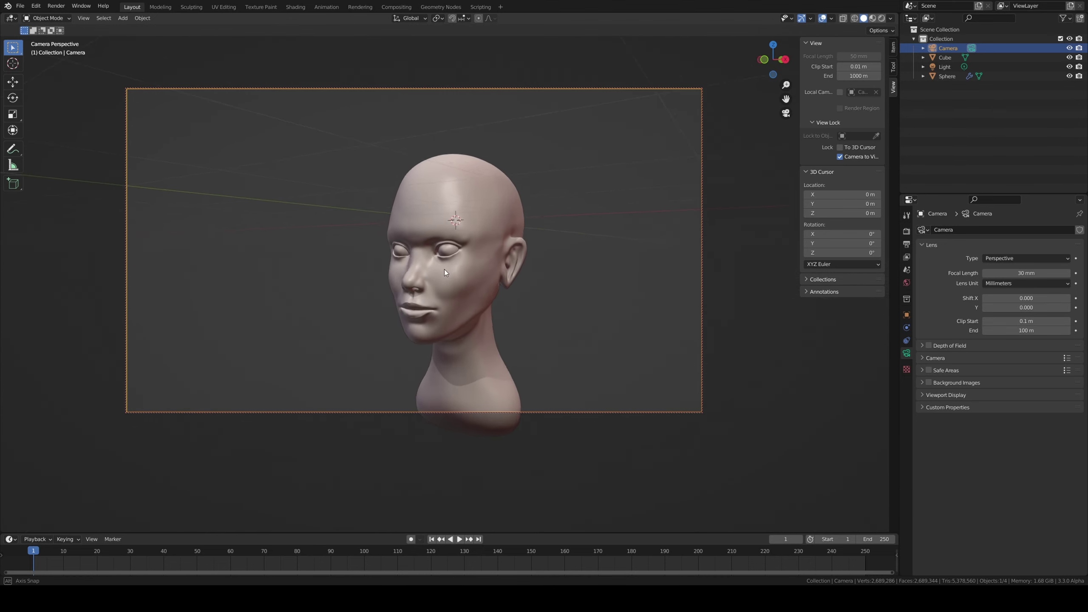
mouse_move(464, 271)
middle_mouse_down("shift")
mouse_move(451, 246)
mouse_move(464, 266)
mouse_move(466, 251)
mouse_move(453, 248)
mouse_move(572, 276)
middle_mouse_up("shift")
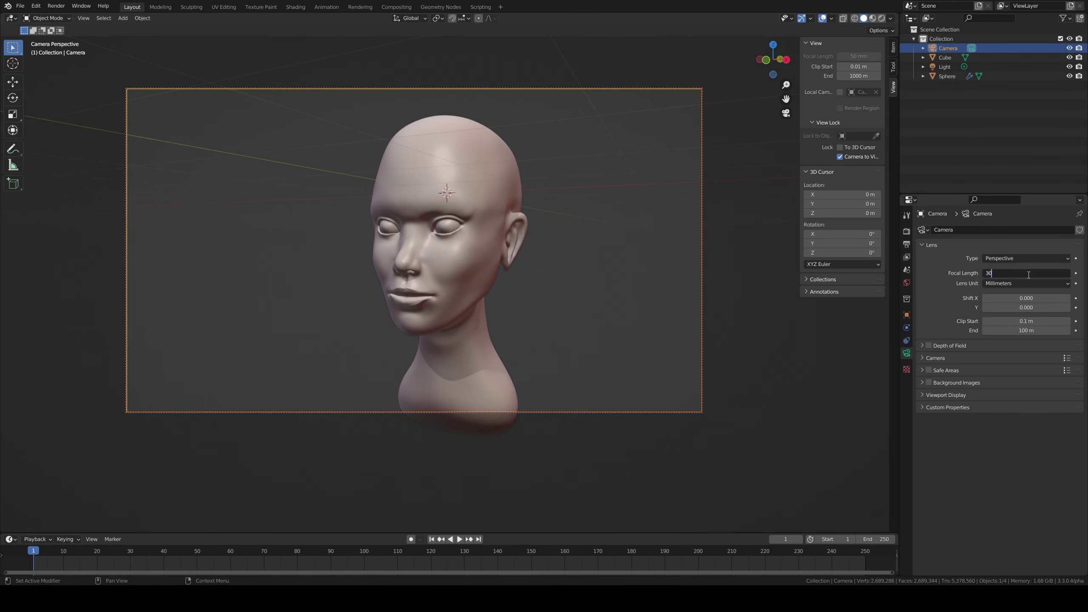
type("0")
key("Return")
mouse_move(409, 316)
middle_mouse_down("ctrl")
mouse_move(419, 356)
mouse_move(439, 356)
mouse_move(450, 327)
mouse_move(466, 329)
mouse_move(455, 307)
mouse_move(436, 304)
mouse_move(445, 292)
mouse_move(422, 311)
mouse_move(417, 299)
mouse_move(422, 336)
mouse_move(444, 322)
middle_mouse_up("ctrl")
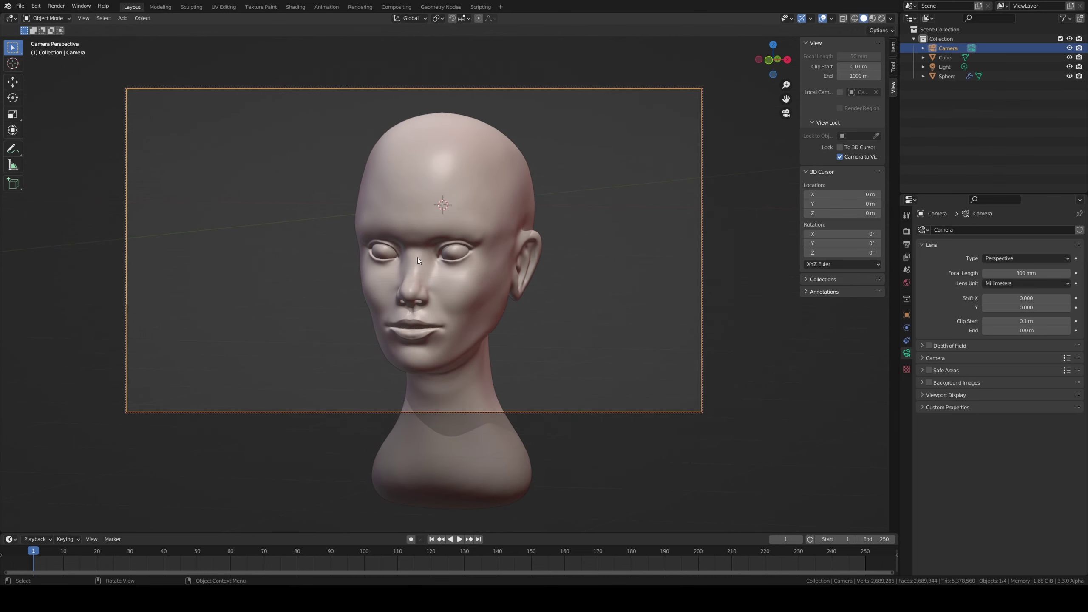
- Select the head mesh and apply Shade Smooth from its context menu
left_click(476, 287)
left_click(522, 389)
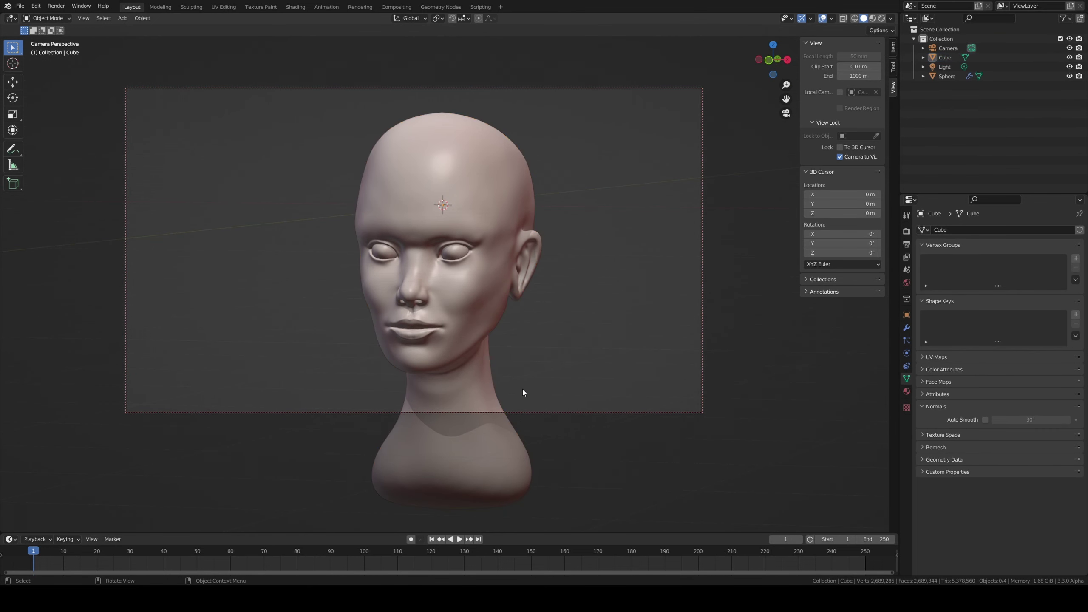
left_click(471, 306)
right_click(470, 287)
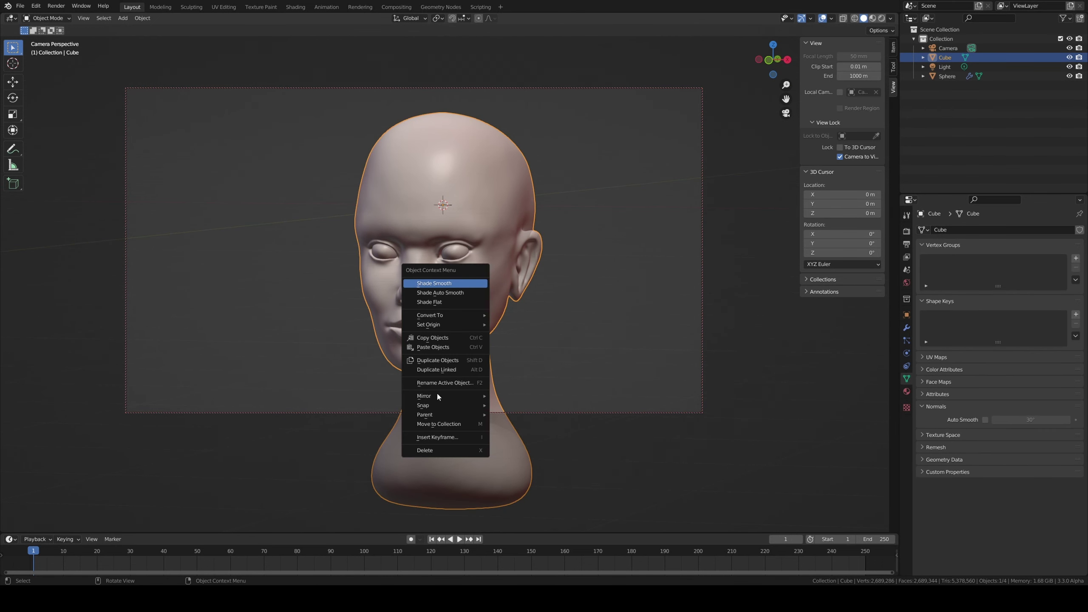
key("Return")
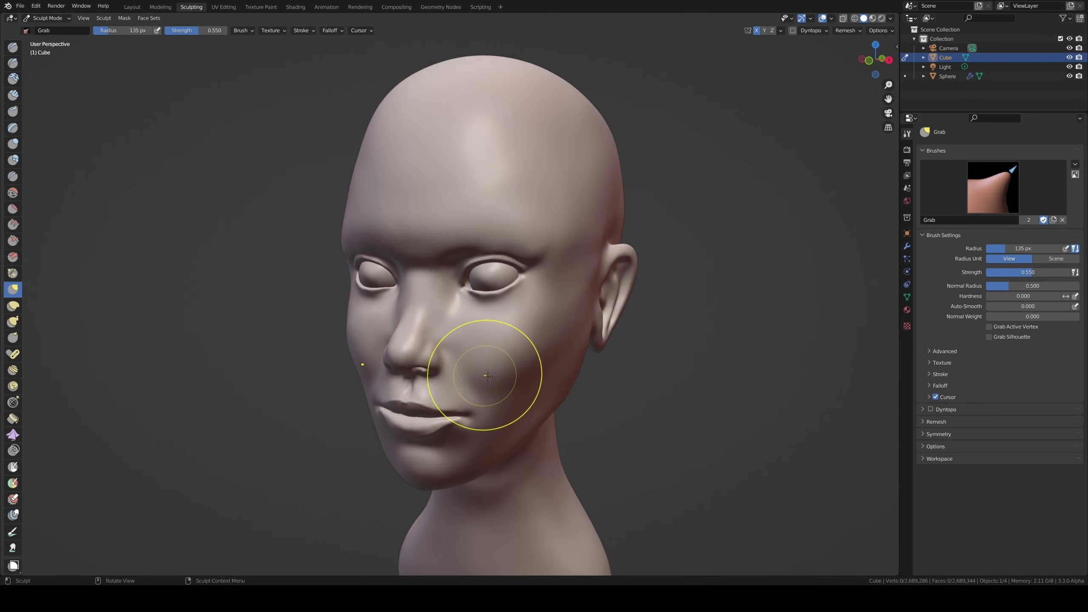
mouse_move(481, 376)
middle_mouse_down()
mouse_move(476, 279)
mouse_move(412, 288)
middle_mouse_up()
- Inflate the side and lower surface of the neck slightly with the Inflate/Deflate brush
scroll(431, 283, "up", 3)
scroll(411, 287, "up", 3)
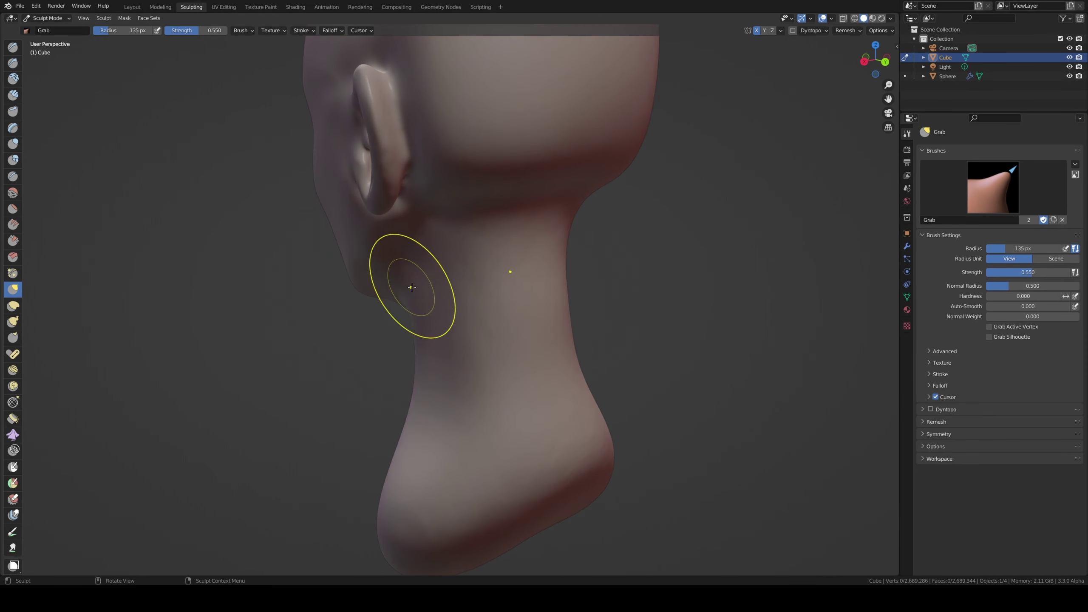
scroll(412, 287, "down", 4)
left_click(13, 95)
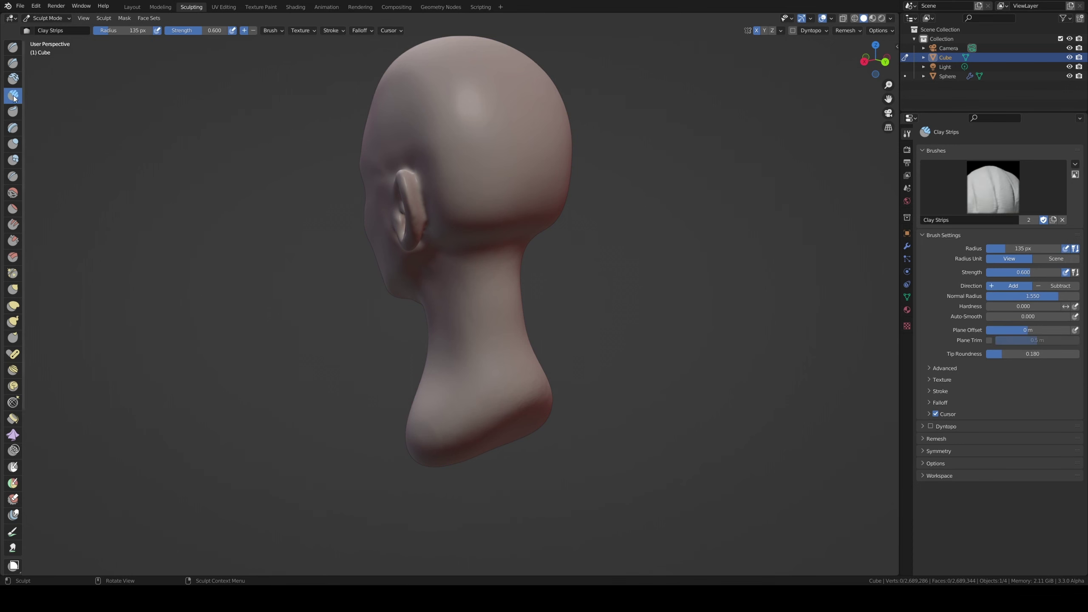
left_click(13, 144)
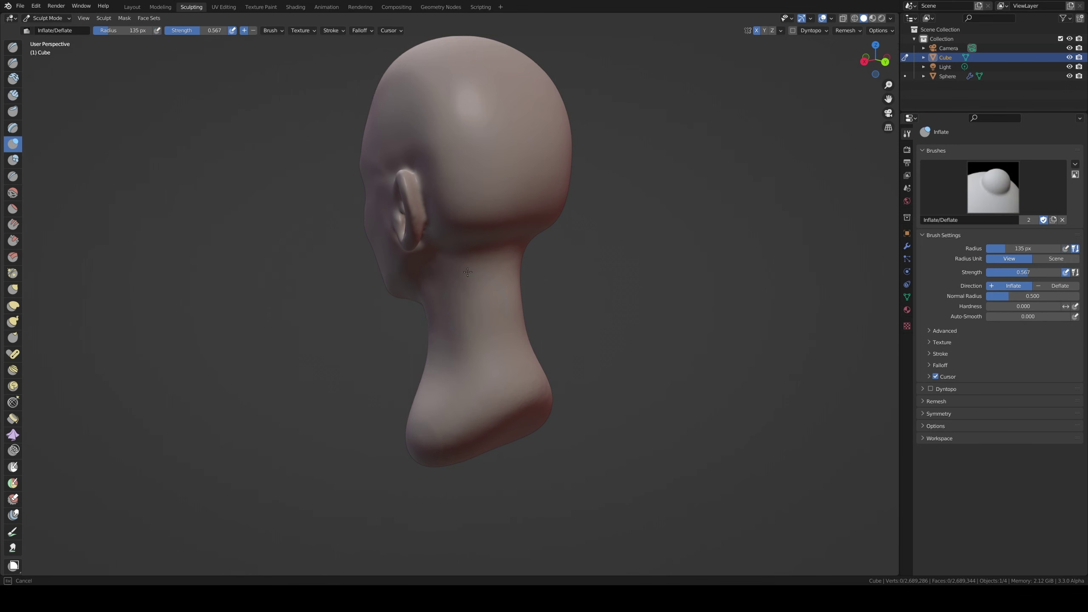
left_click_drag(501, 357, 492, 265)
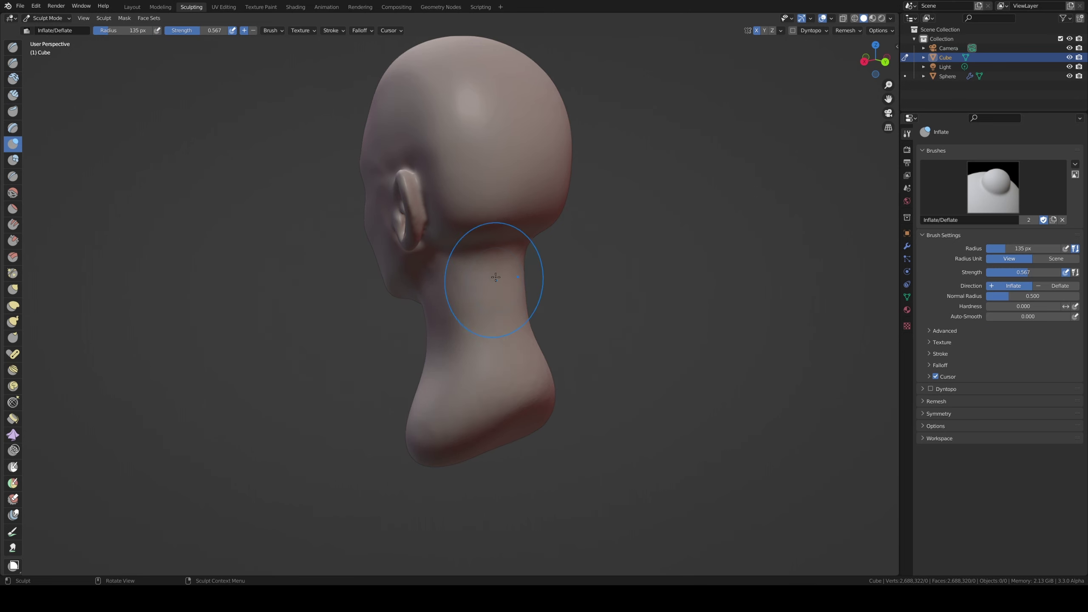
middle_click_drag(484, 266, 431, 321)
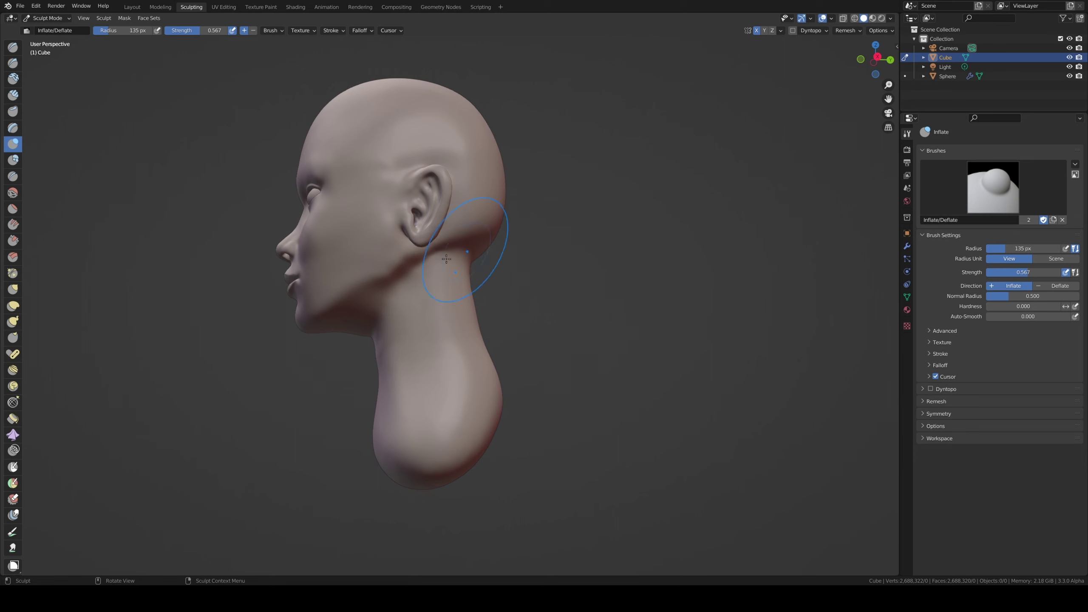
middle_click_drag(420, 320, 371, 323)
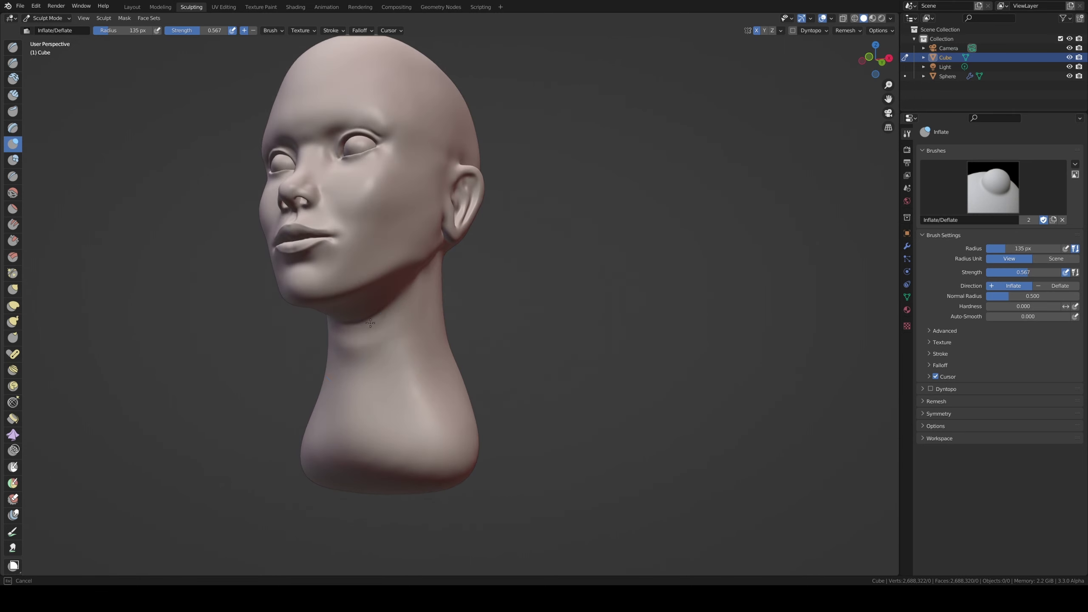
left_click_drag(345, 409, 418, 431)
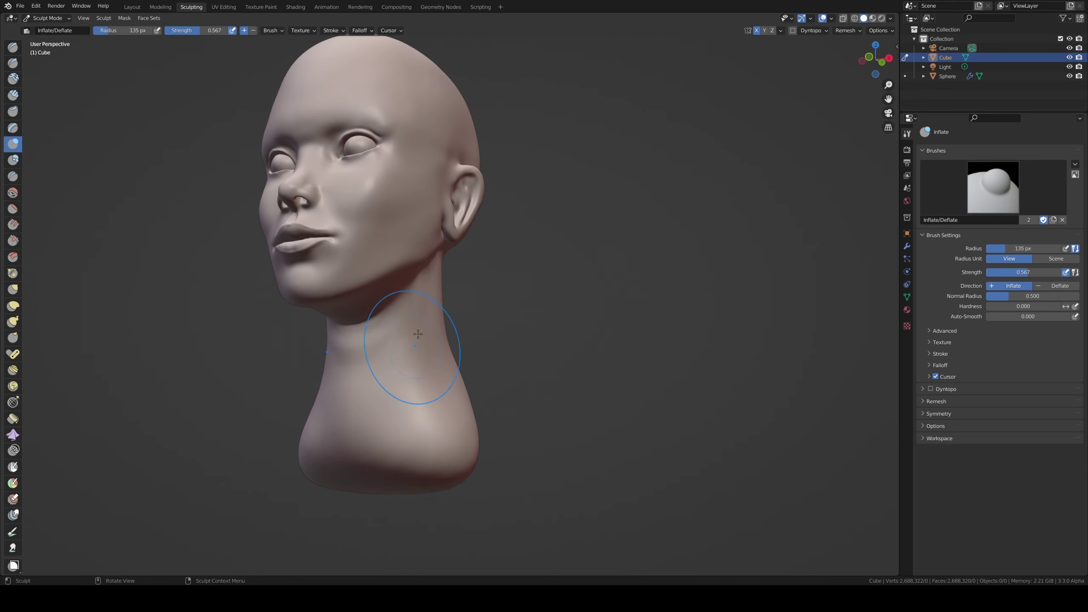
middle_click_drag(418, 334, 411, 303)
key("KP_1")
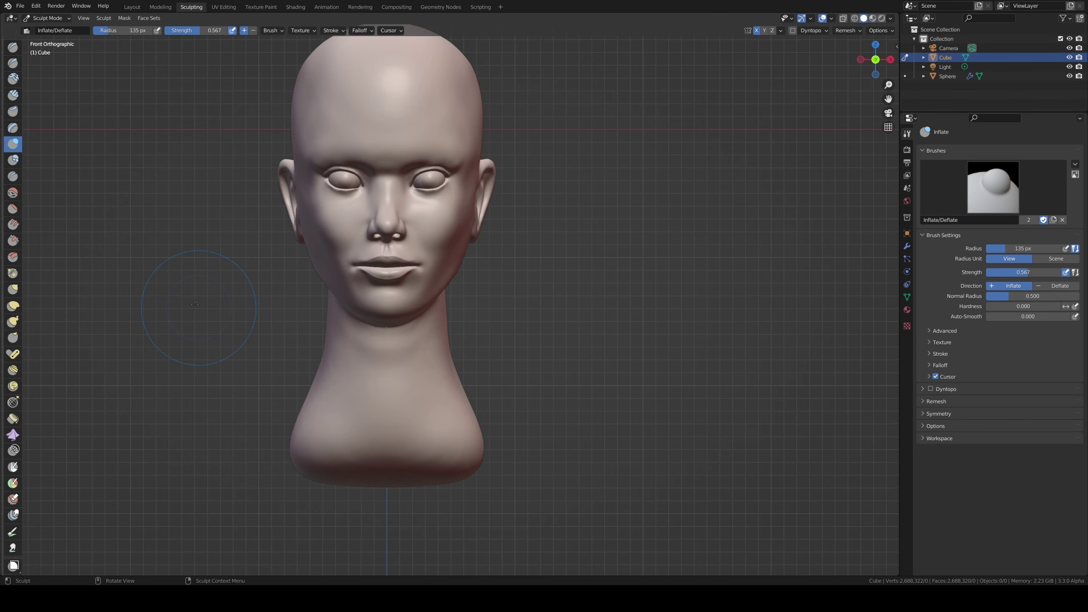
- Add Clay Strips strokes running diagonally down both sides of the neck as muscle strands
left_click(12, 95)
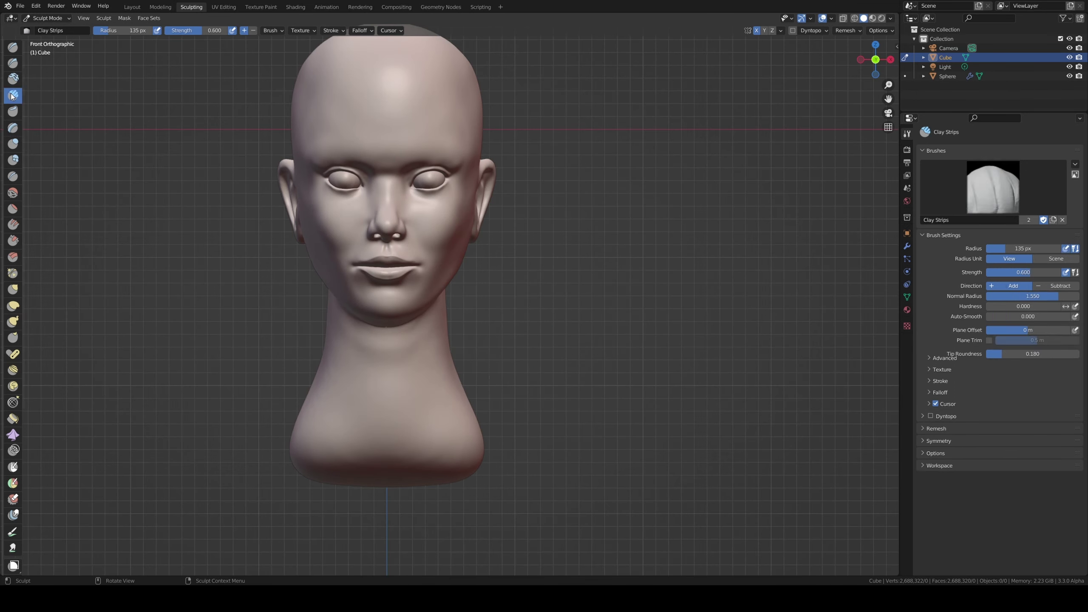
middle_click_drag(428, 274, 555, 273)
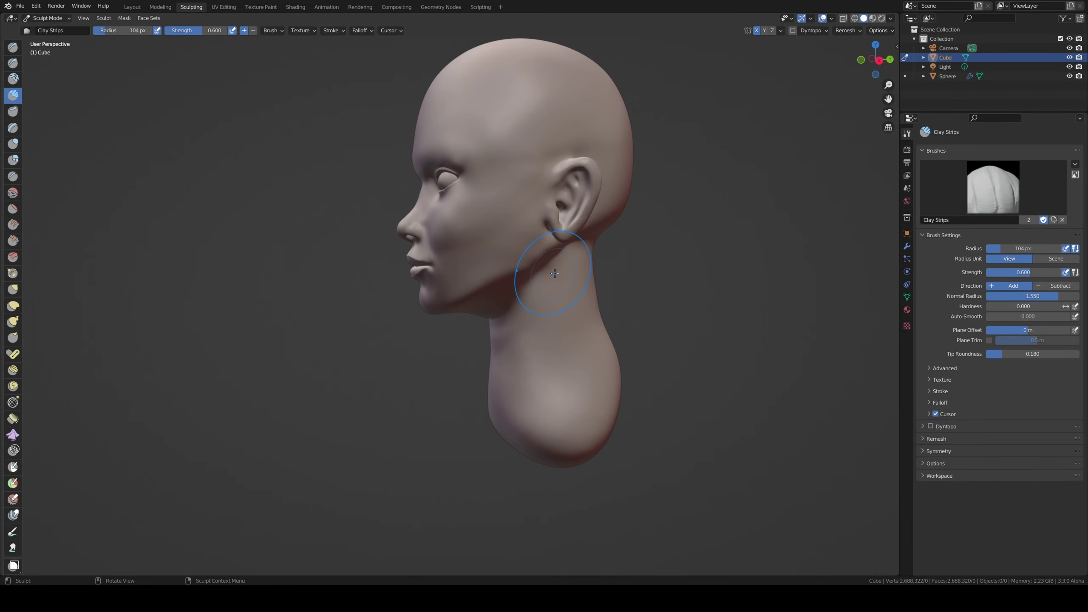
middle_click_drag(527, 357, 480, 360)
left_click_drag(544, 330, 509, 420)
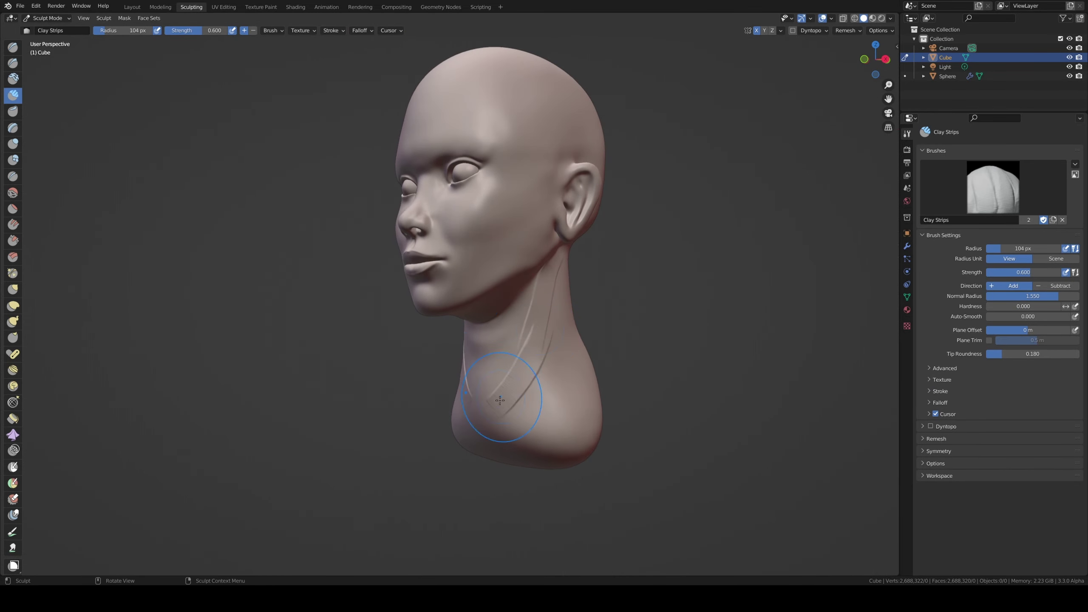
mouse_move(465, 335)
left_mouse_down()
mouse_move(492, 411)
mouse_move(508, 422)
left_mouse_up()
mouse_move(471, 335)
middle_mouse_down()
mouse_move(515, 336)
mouse_move(560, 293)
middle_mouse_up()
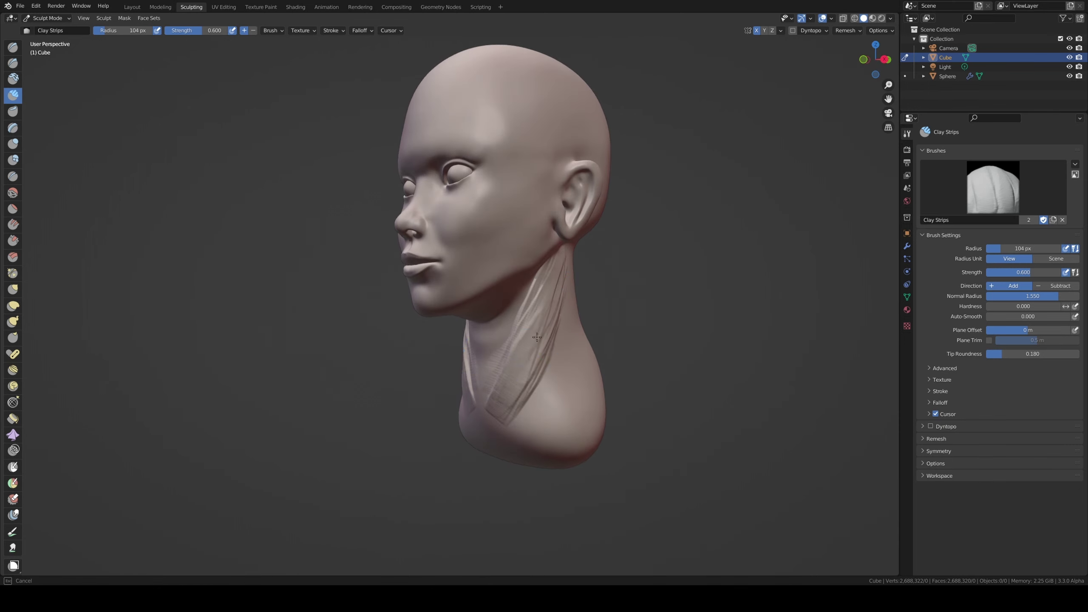
left_click_drag(537, 337, 501, 401)
middle_click_drag(544, 312, 587, 300)
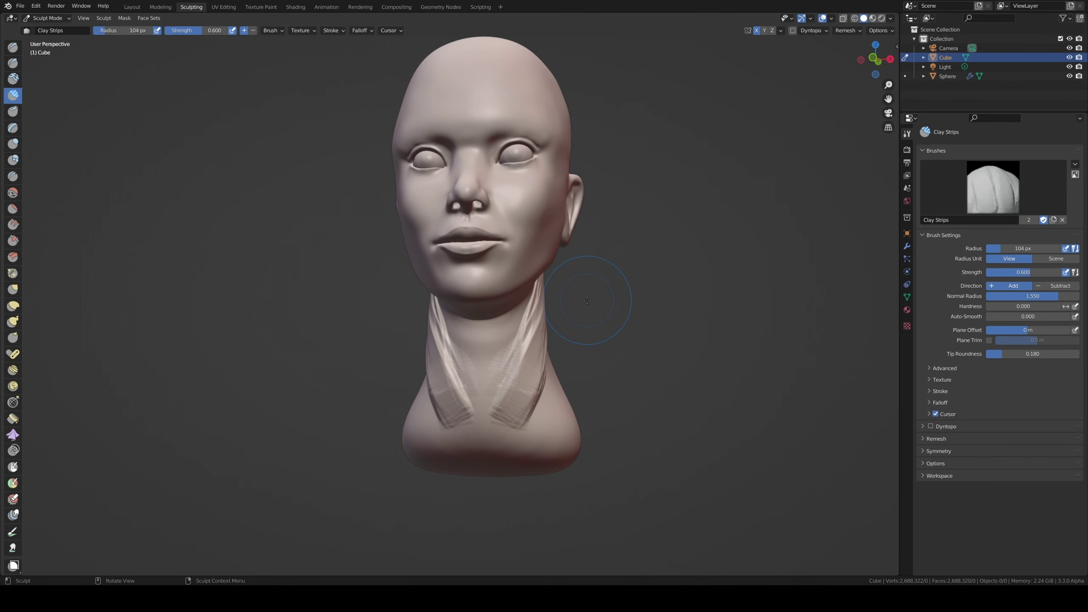
key("KP_3")
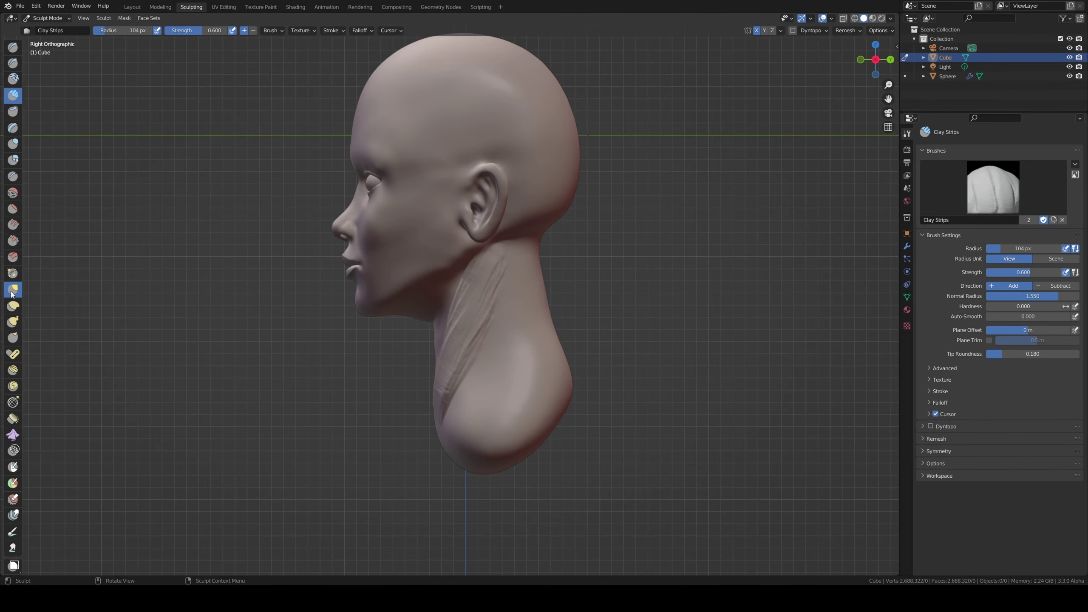
- Pull the lower neck into shape with the Grab brush at a 223 px radius
left_click(12, 290)
key("f")
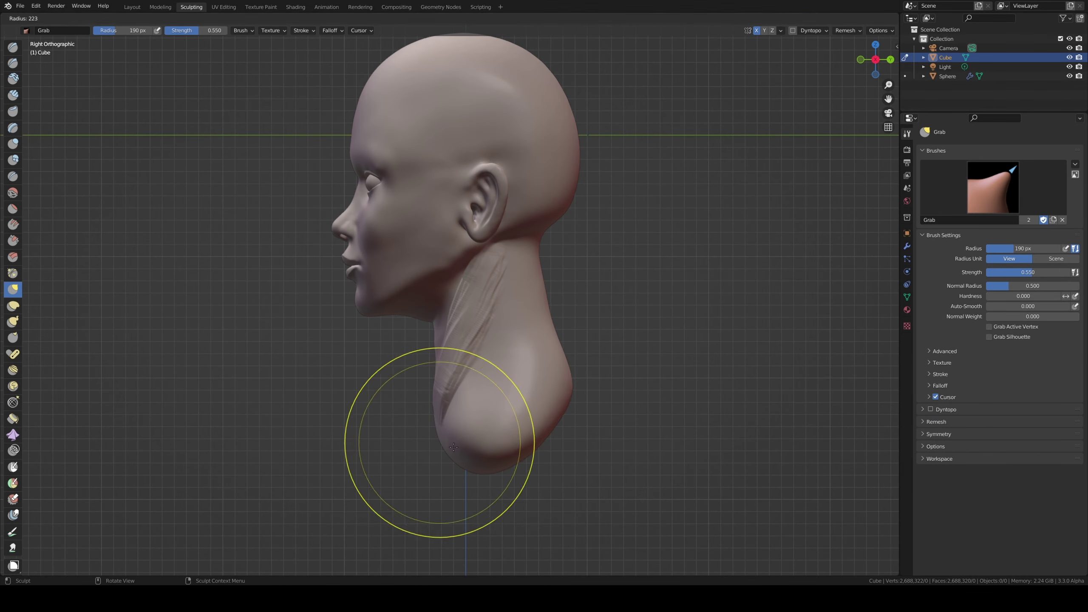
left_click(441, 444)
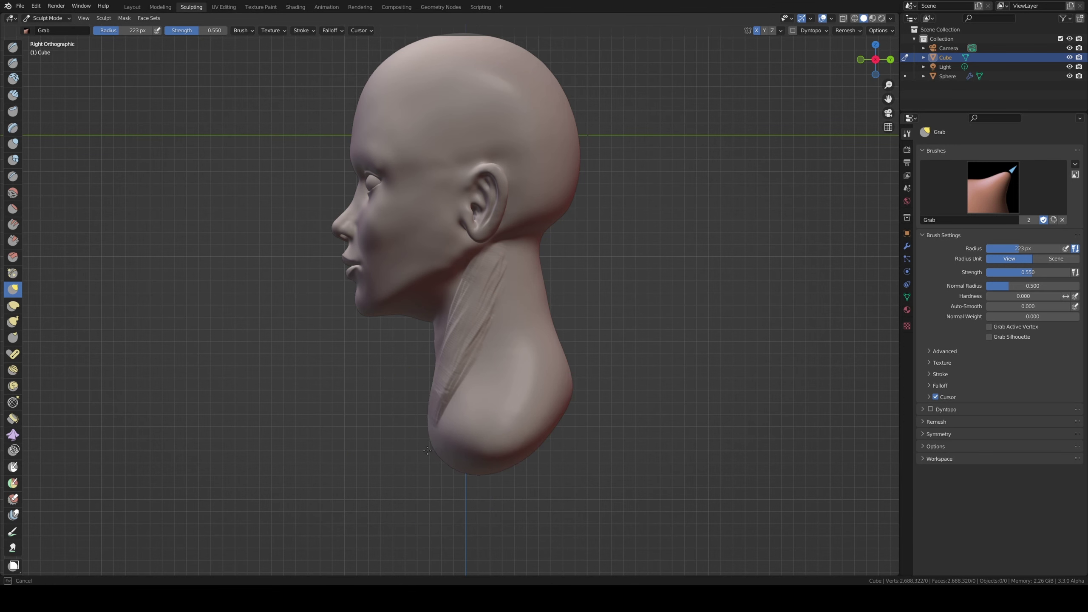
middle_click_drag(427, 450, 423, 434)
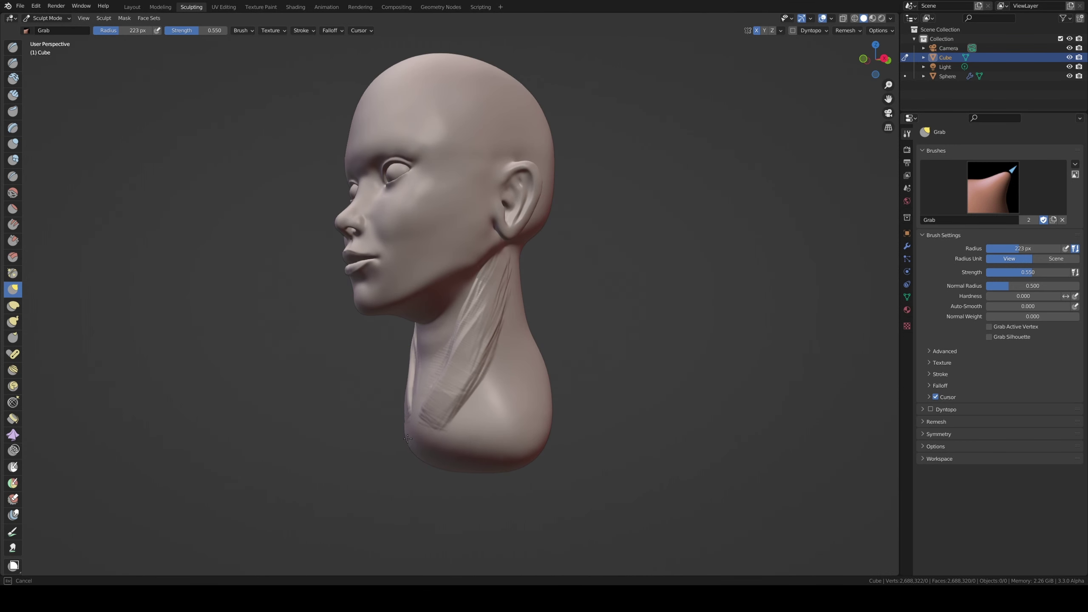
key("KP_3")
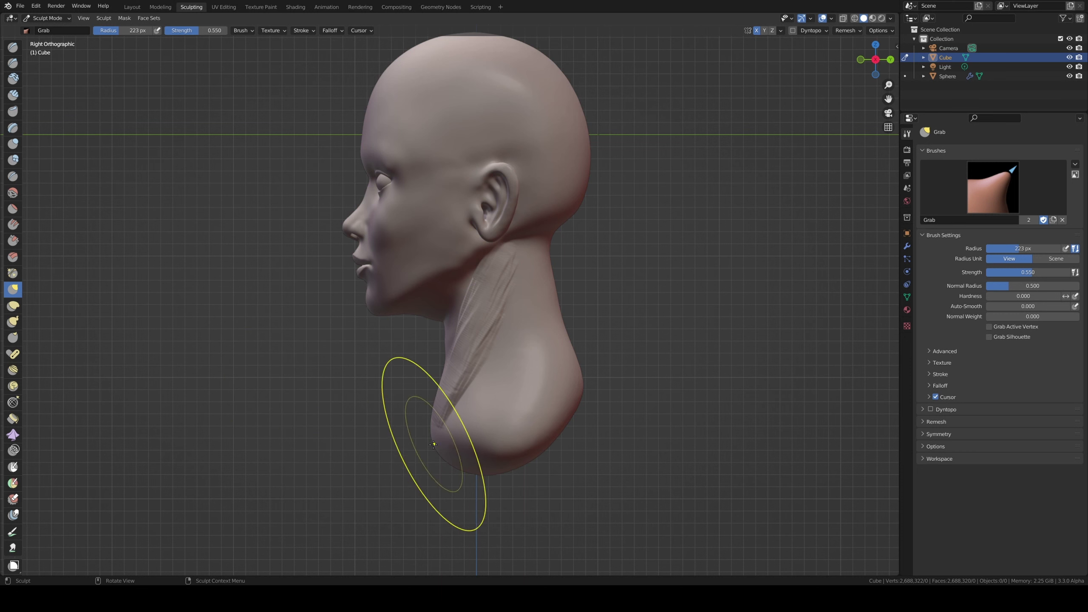
left_click_drag(433, 444, 422, 420)
middle_click_drag(418, 418, 436, 414)
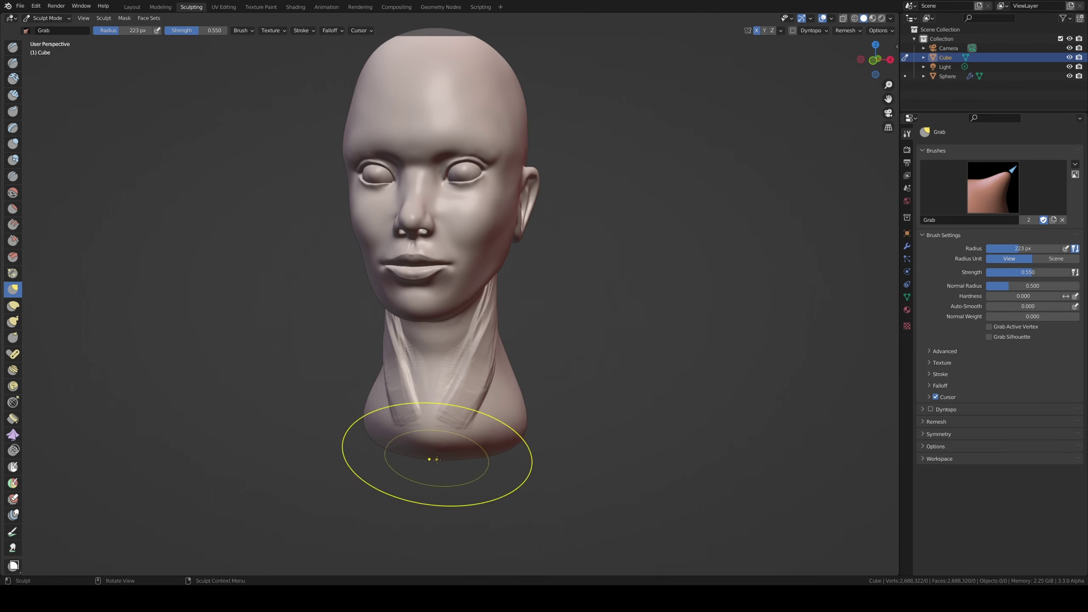
mouse_move(433, 454)
middle_mouse_down()
mouse_move(488, 393)
mouse_move(461, 462)
mouse_move(499, 486)
mouse_move(437, 408)
middle_mouse_up()
- Shrink the Grab brush to 83 px, smooth the neck's shape, then reselect Clay Strips
key("f")
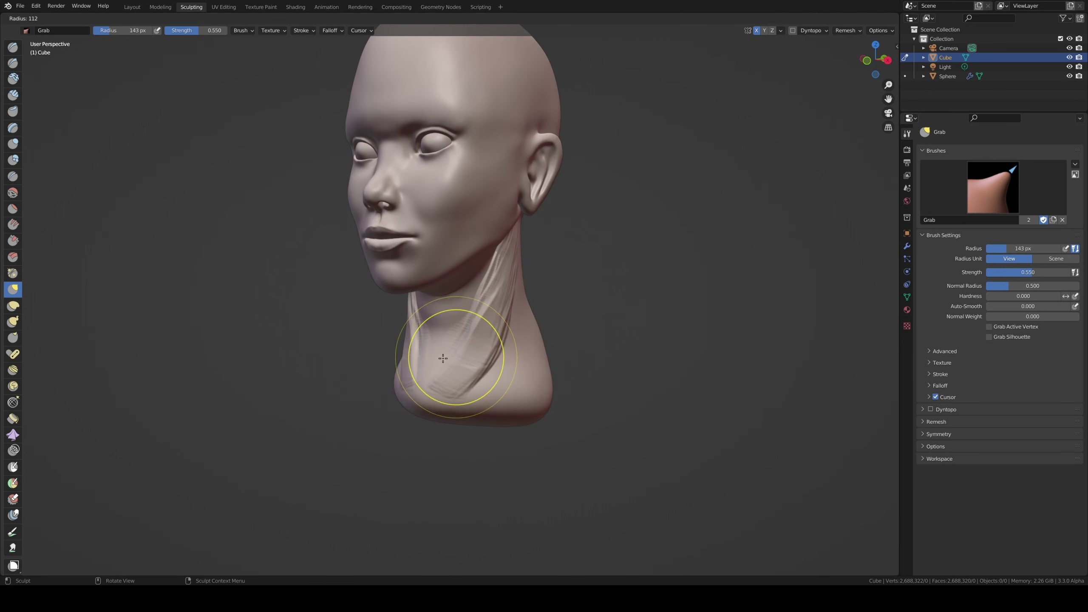
middle_click_drag(460, 384, 515, 248)
key("f")
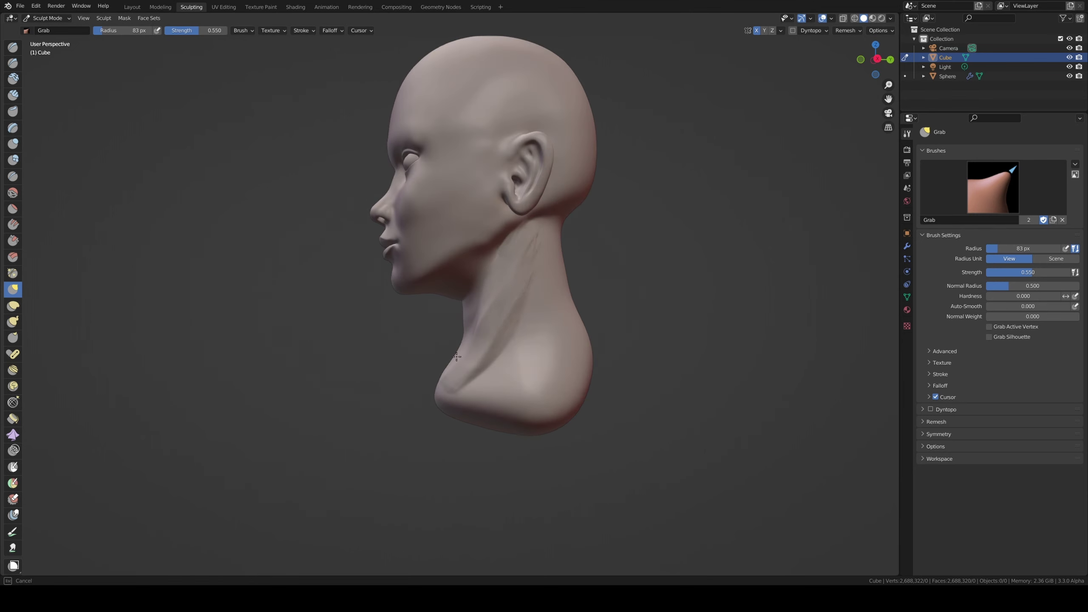
middle_click_drag(478, 317, 556, 317)
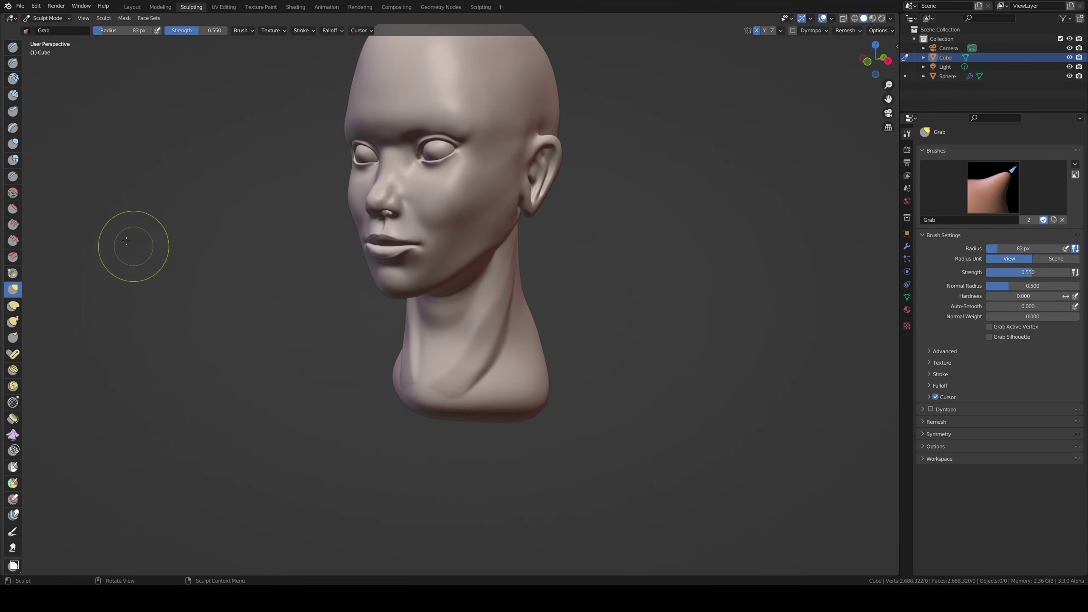
middle_click_drag(46, 159, 413, 266)
left_click_drag(450, 352, 468, 307)
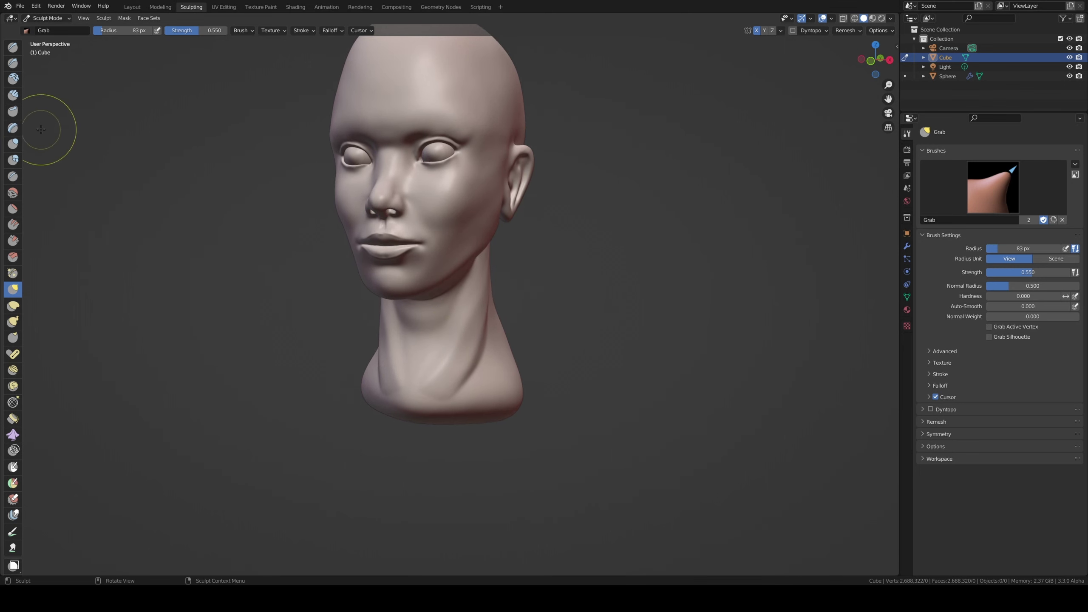
left_click(13, 79)
left_click(13, 98)
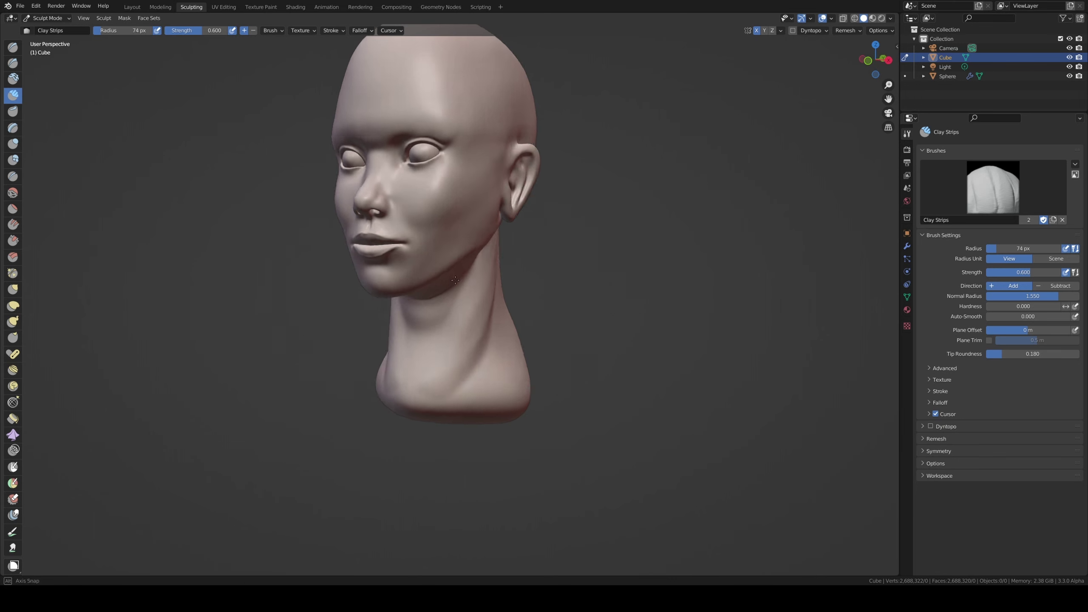
- Build up the neck and the area under the chin with Clay Strips strokes
middle_click_drag(469, 307, 459, 347)
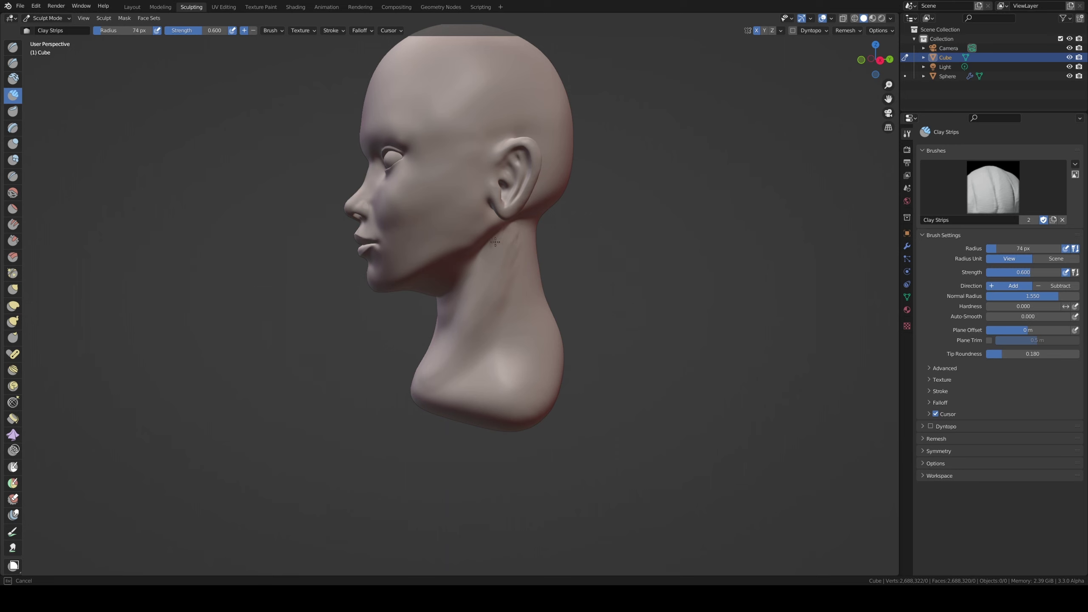
left_click_drag(486, 275, 493, 251)
middle_click_drag(491, 265, 483, 293)
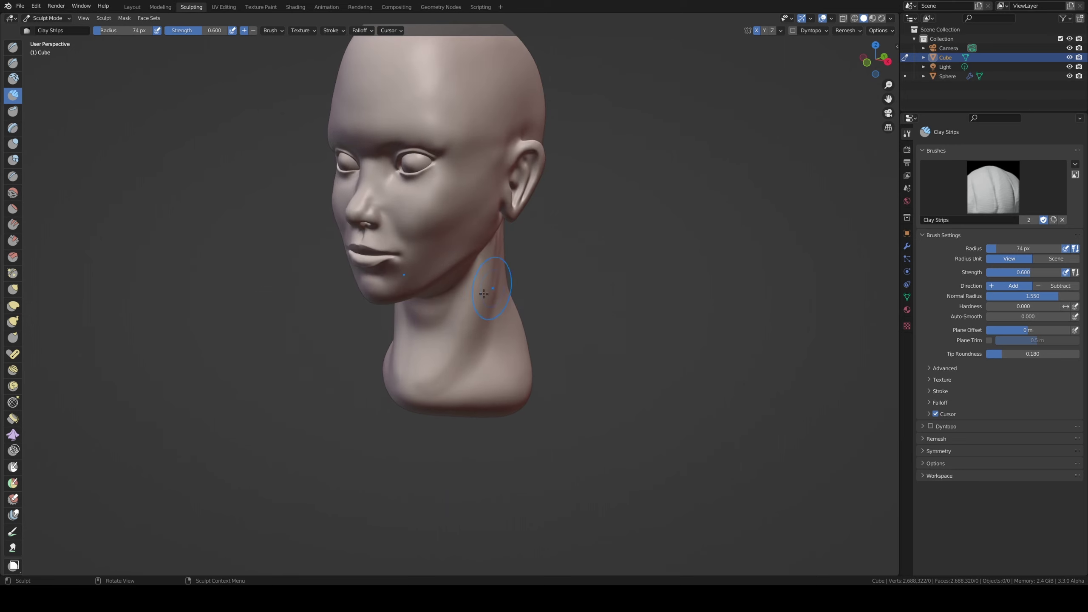
middle_click_drag(425, 313, 442, 299)
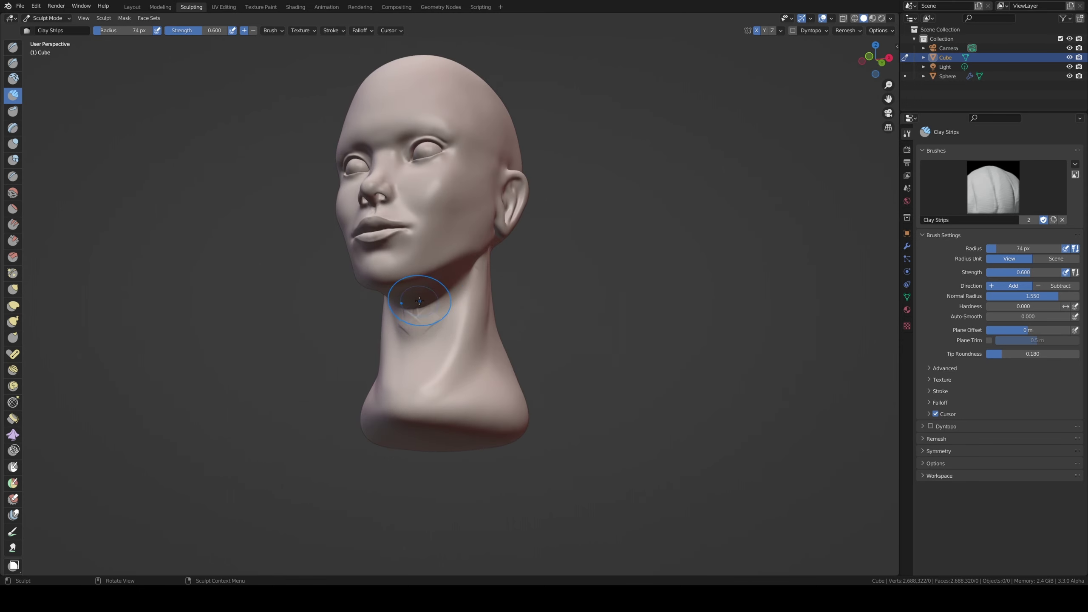
left_click_drag(419, 301, 416, 315)
middle_click_drag(424, 337, 411, 356)
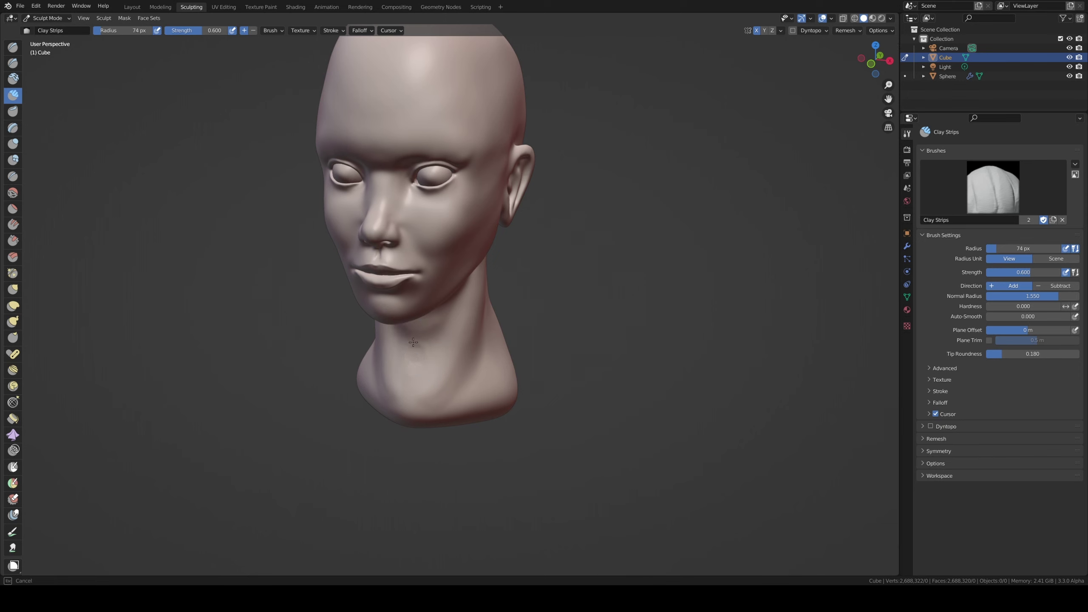
middle_click_drag(439, 318, 458, 313)
- Save head25.blend and switch back to the Layout workspace
key("ctrl+s")
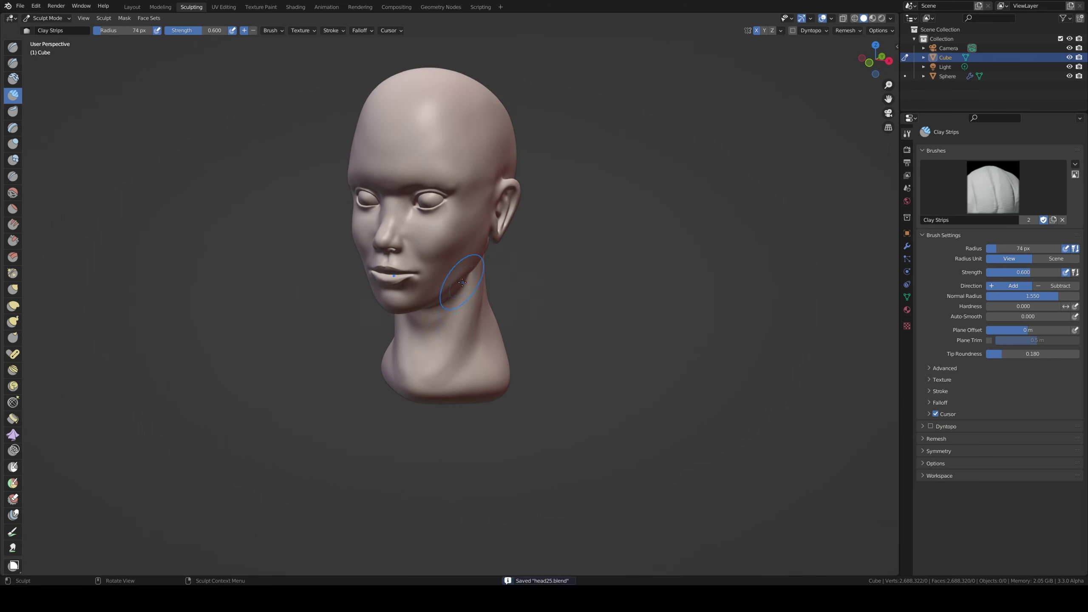
mouse_move(486, 279)
middle_mouse_down()
mouse_move(525, 289)
mouse_move(515, 284)
middle_mouse_up()
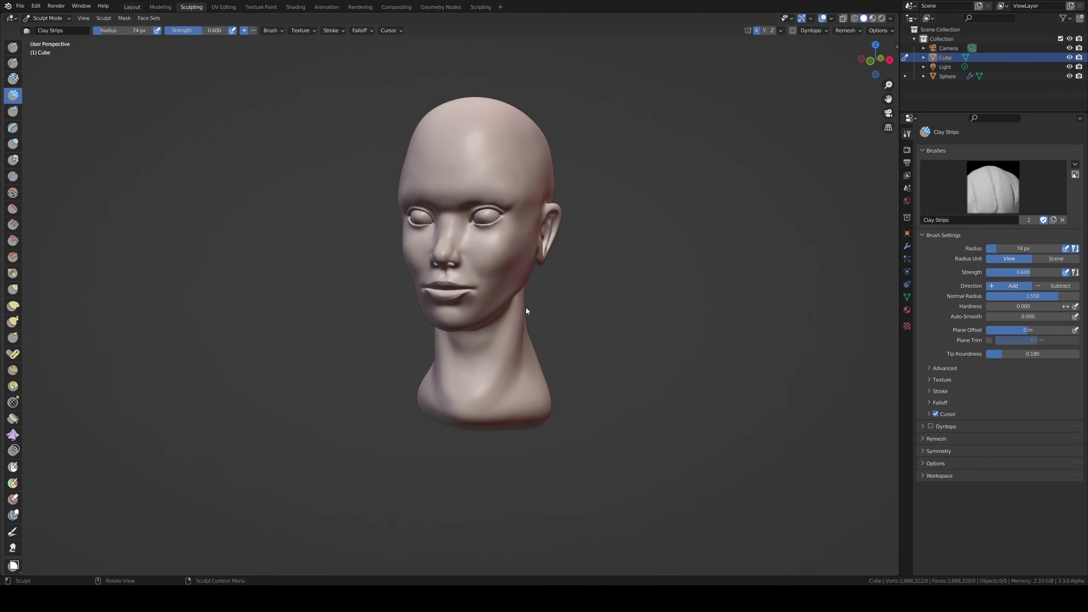
key("ctrl+Page_Up")
key("ctrl+Page_Up")
- Look through the scene camera, angle it around the head bust, then deselect the head
scroll(552, 286, "down", 10)
middle_click_drag(539, 285, 527, 293)
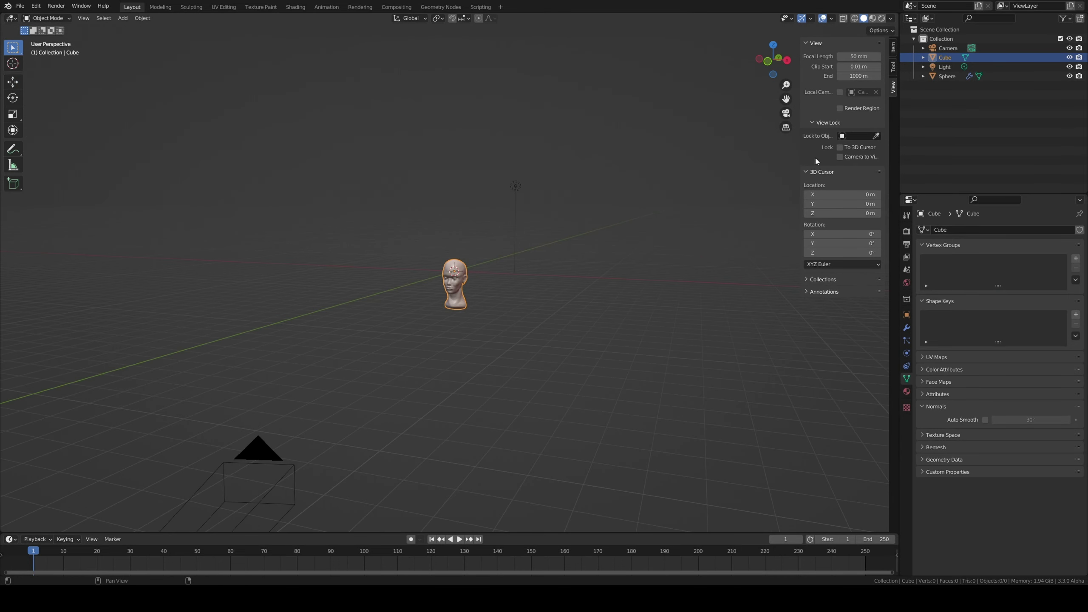
left_click(787, 114)
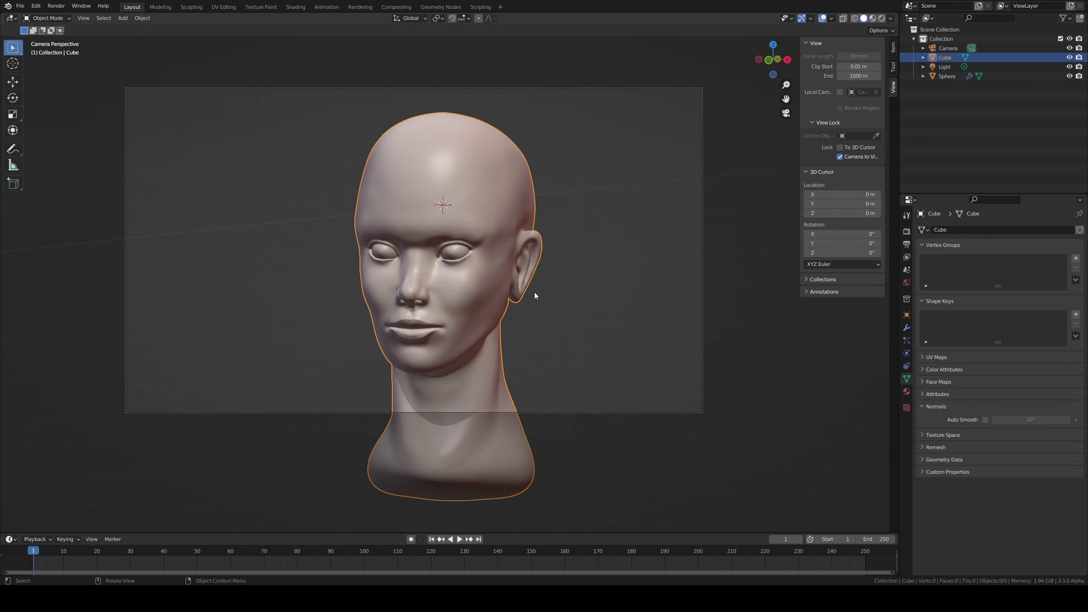
mouse_move(534, 296)
middle_mouse_down()
mouse_move(485, 304)
mouse_move(487, 288)
mouse_move(485, 310)
mouse_move(469, 318)
mouse_move(466, 284)
middle_mouse_up()
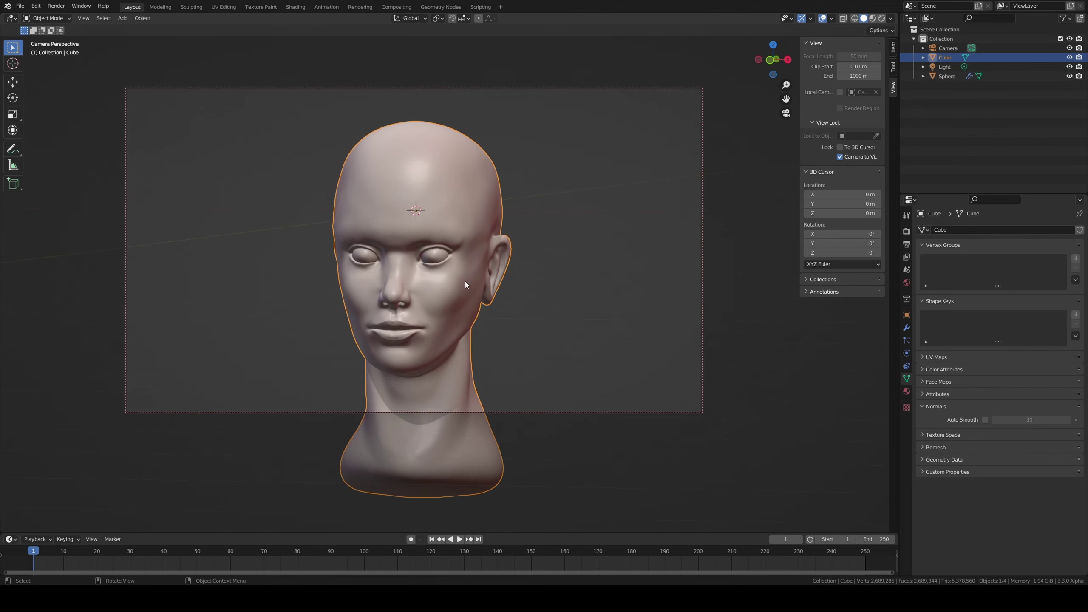
mouse_move(389, 211)
middle_mouse_down()
mouse_move(445, 230)
mouse_move(532, 236)
mouse_move(316, 233)
mouse_move(328, 224)
middle_mouse_up()
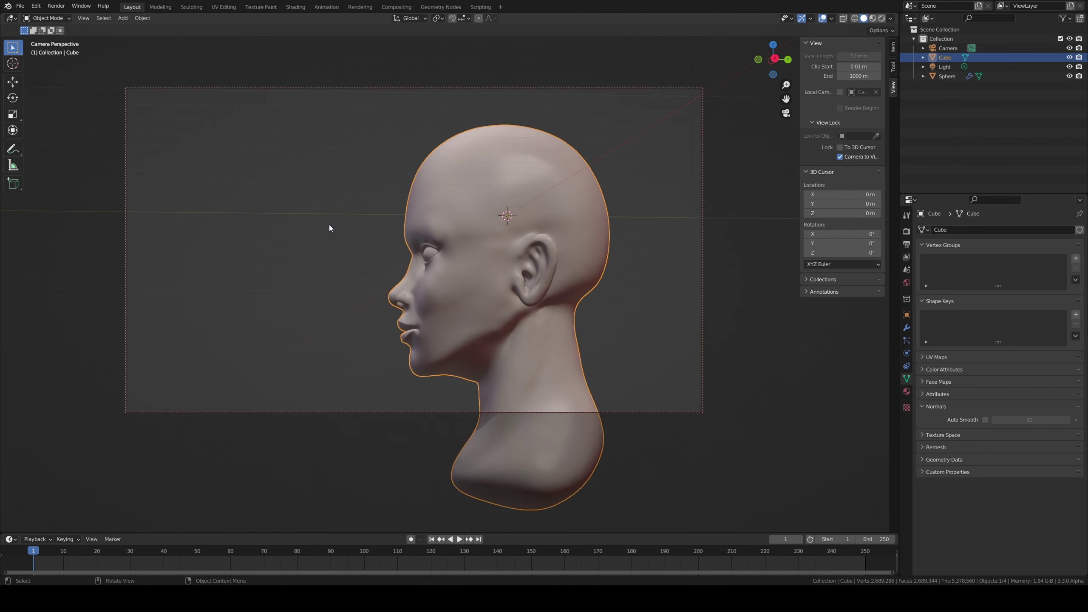
key("KP_3")
scroll(452, 228, "up", 4)
scroll(447, 219, "up", 10)
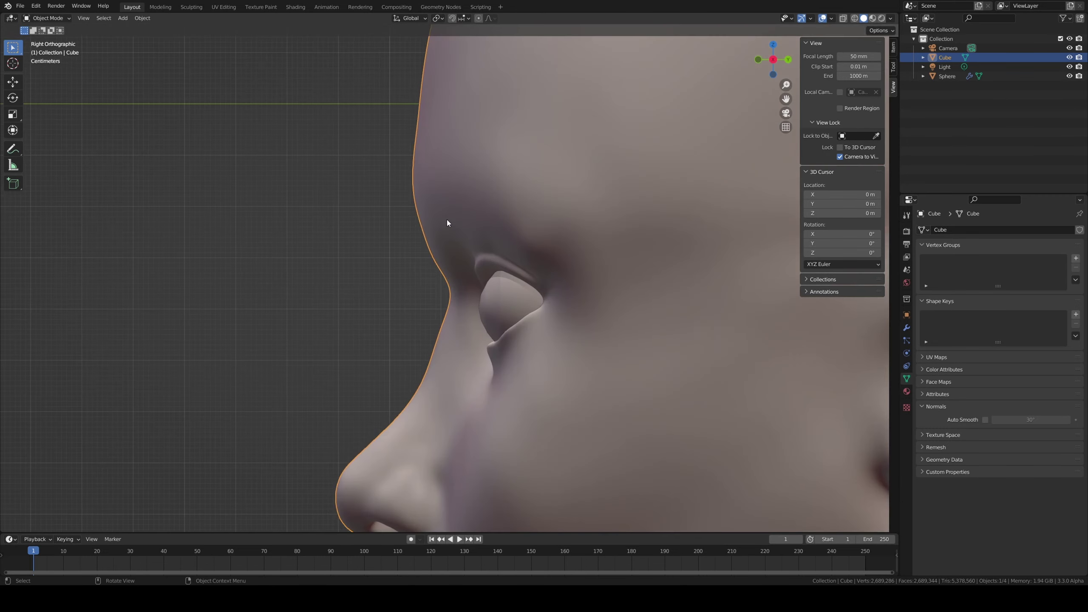
scroll(452, 320, "down", 2)
scroll(465, 362, "down", 5)
mouse_move(466, 362)
middle_mouse_down()
mouse_move(560, 298)
mouse_move(529, 275)
mouse_move(531, 292)
mouse_move(513, 293)
mouse_move(476, 256)
mouse_move(469, 296)
mouse_move(457, 290)
mouse_move(455, 311)
mouse_move(447, 307)
middle_mouse_up()
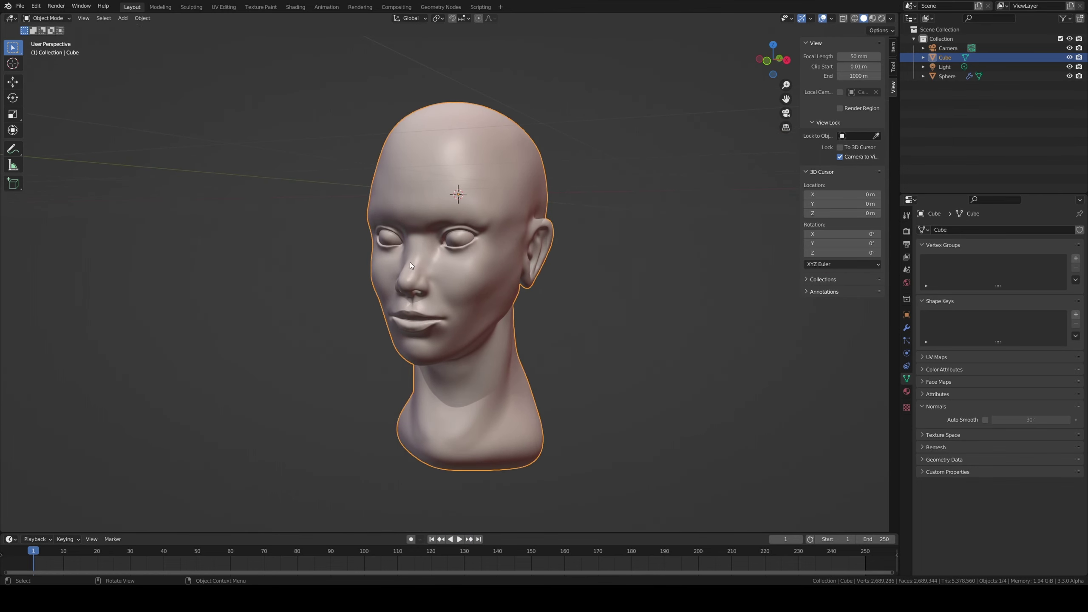
left_click(353, 105)
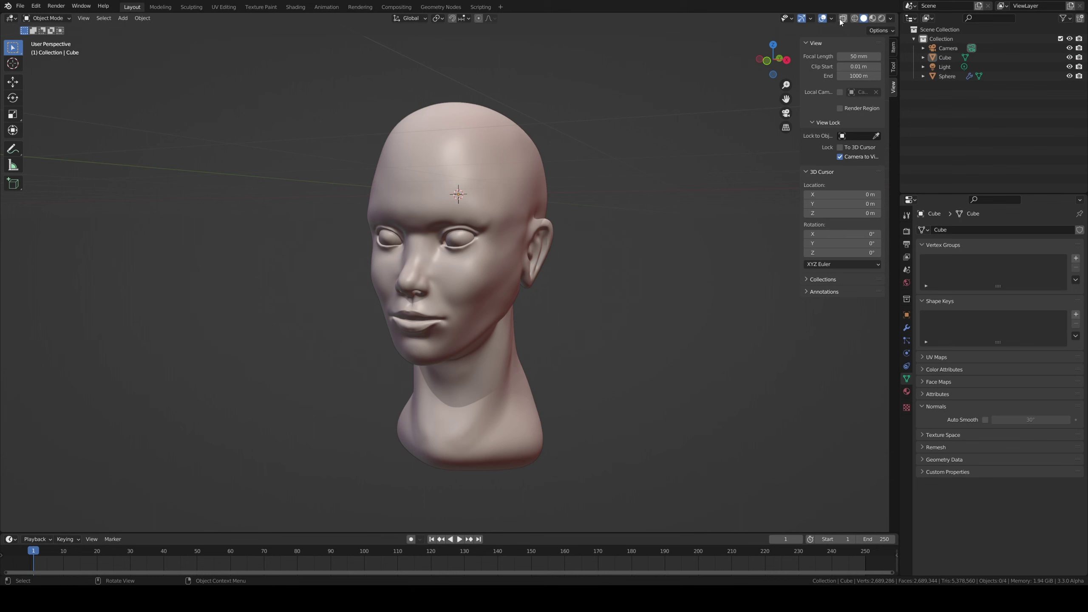
- Set a full-brightness lavender custom viewport background colour and reselect the head
left_click(890, 18)
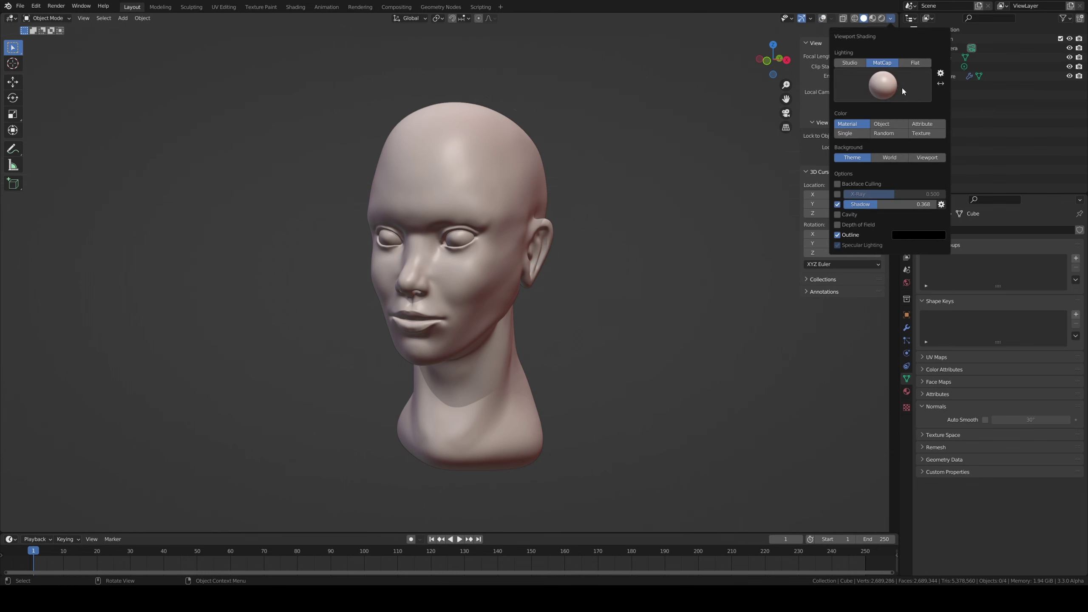
left_click(915, 157)
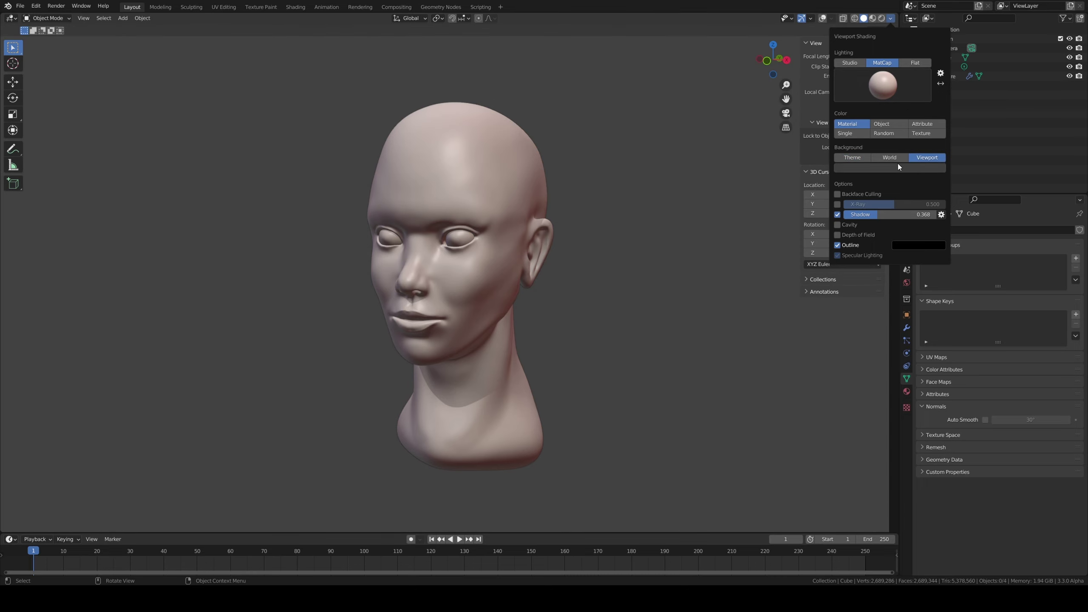
left_click(898, 165)
left_click_drag(914, 103, 918, 34)
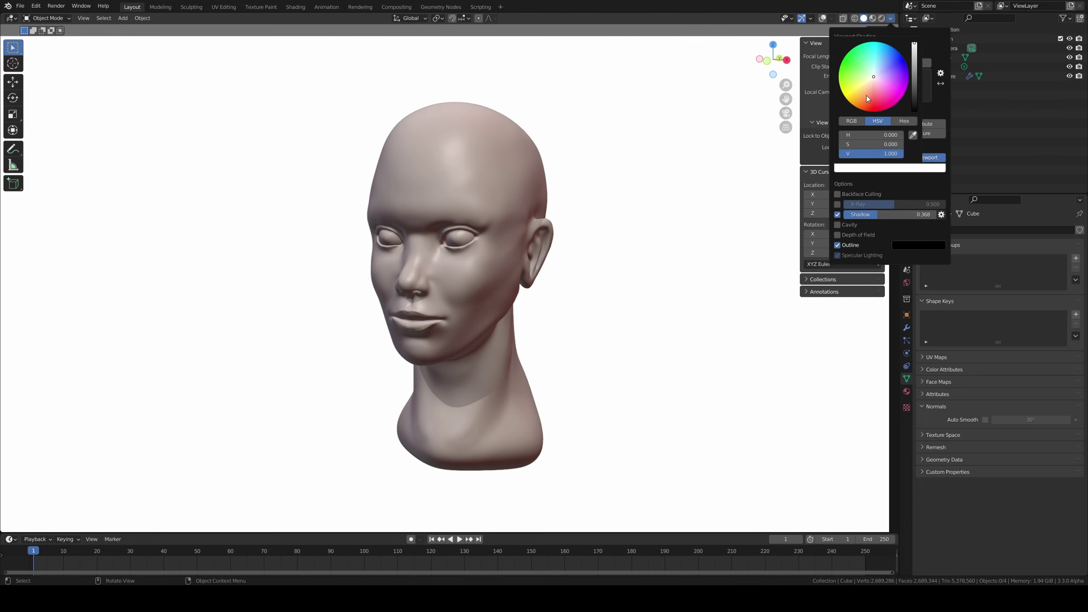
left_click_drag(862, 90, 882, 70)
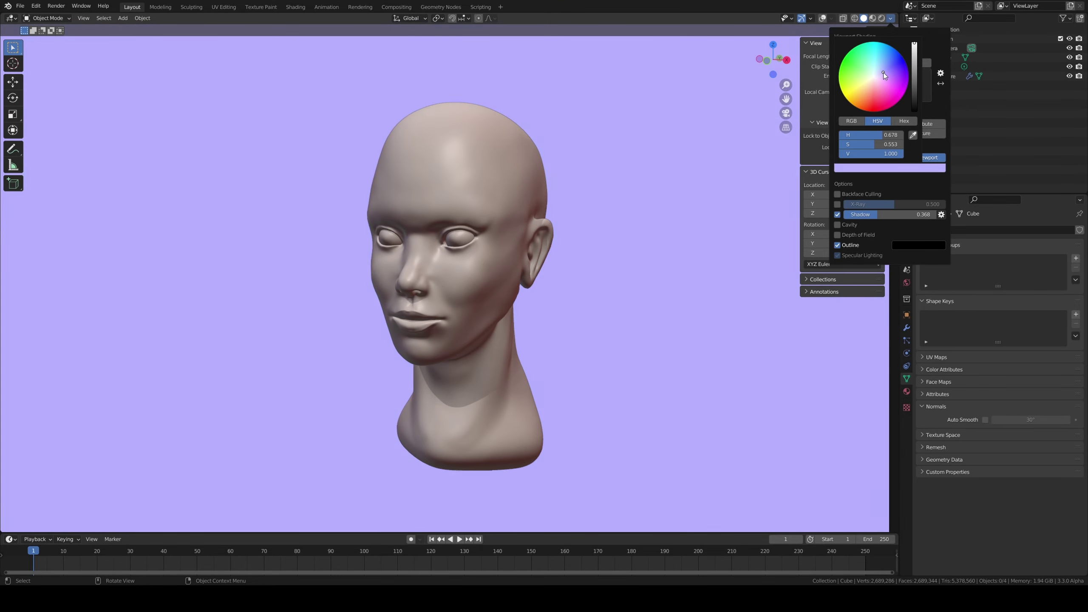
mouse_move(587, 237)
middle_mouse_down()
mouse_move(578, 242)
mouse_move(606, 235)
mouse_move(519, 235)
mouse_move(593, 236)
middle_mouse_up()
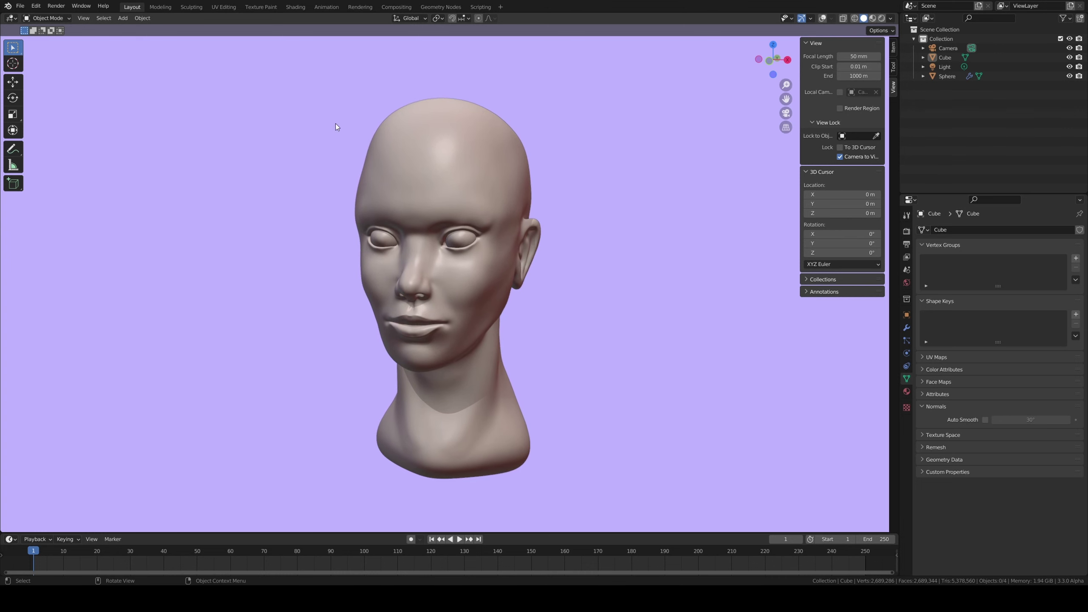
key("a")
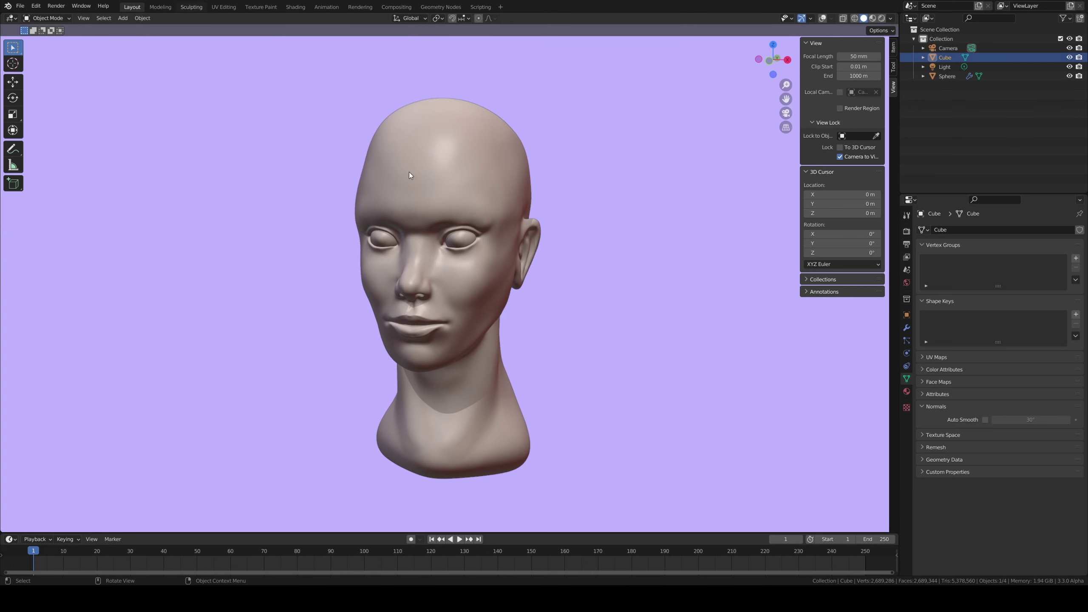
- In Sculpting, carve grooves across the forehead and set the brush radius to 42 px
key("ctrl+Page_Down")
key("ctrl+Page_Down")
middle_click_drag(395, 196, 451, 208)
scroll(411, 197, "up", 2)
scroll(411, 197, "up", 2)
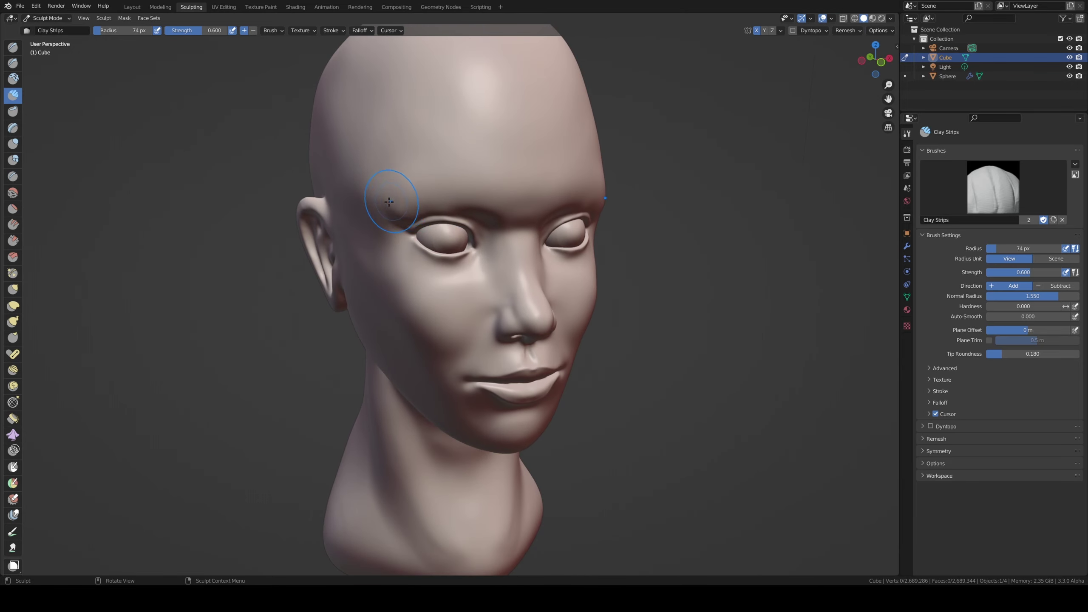
mouse_move(389, 201)
left_mouse_down("ctrl")
mouse_move(453, 183)
mouse_move(428, 175)
mouse_move(467, 194)
mouse_move(386, 189)
left_mouse_up("ctrl")
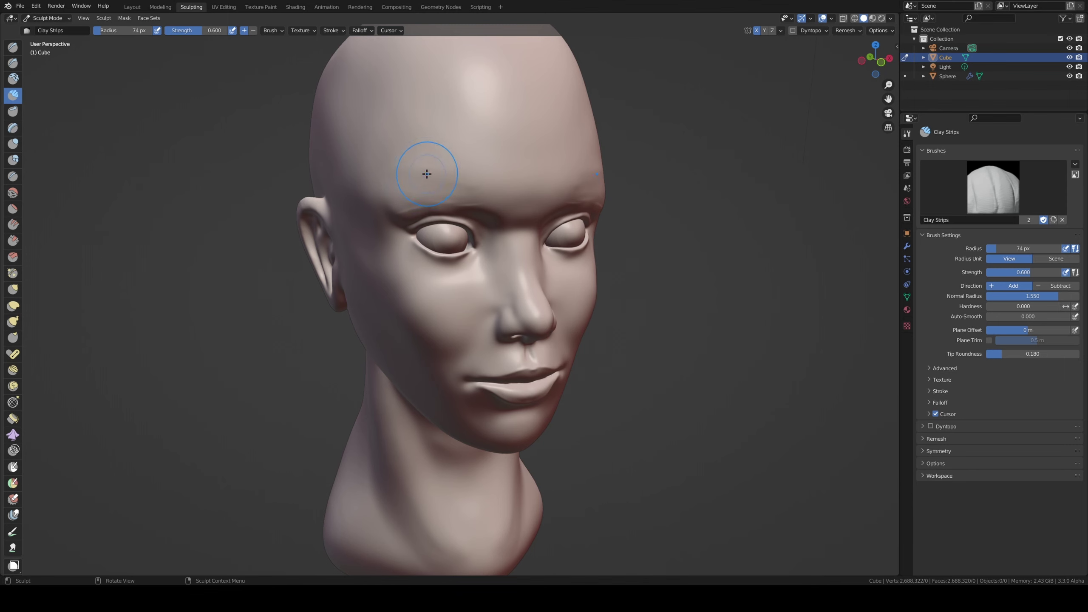
key("f")
left_click(391, 184)
- Raise the brush radius to 62 px and switch to a stronger Smooth brush
middle_click_drag(391, 167, 449, 170)
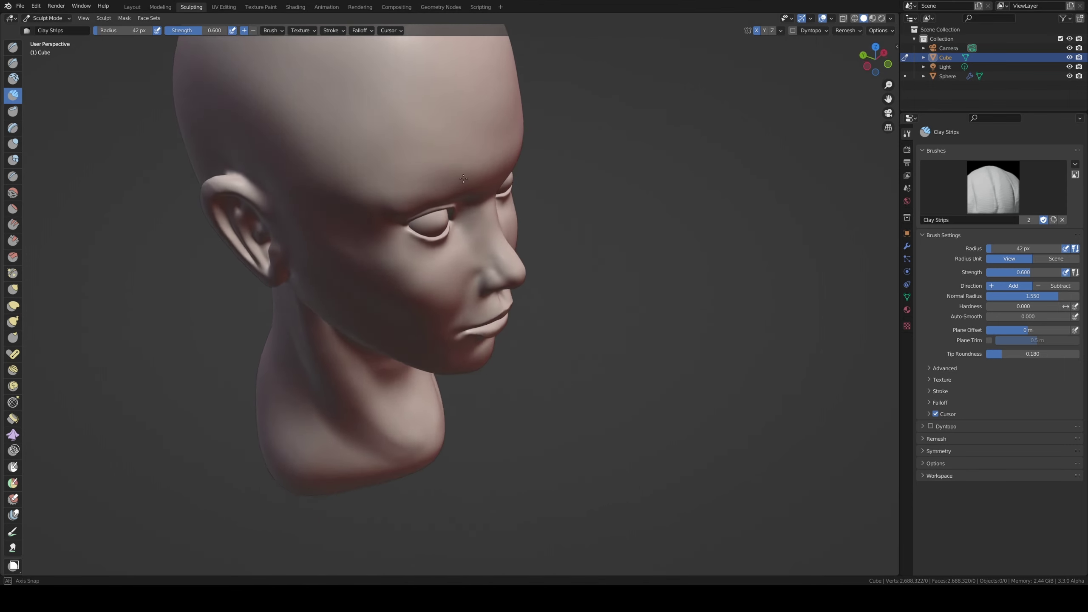
key("f")
left_click(498, 162)
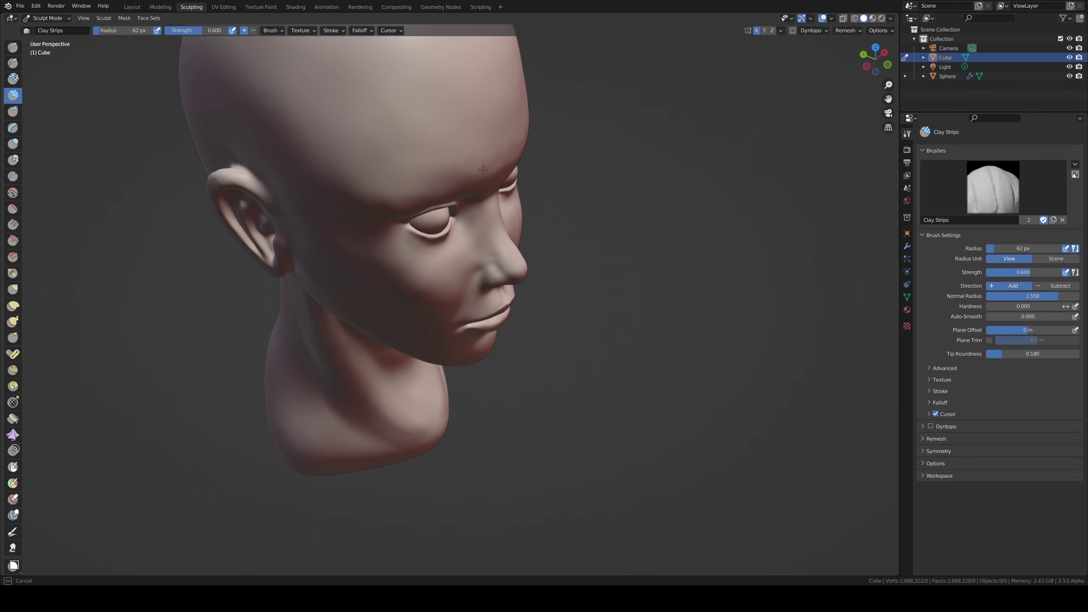
middle_click_drag(483, 169, 446, 165)
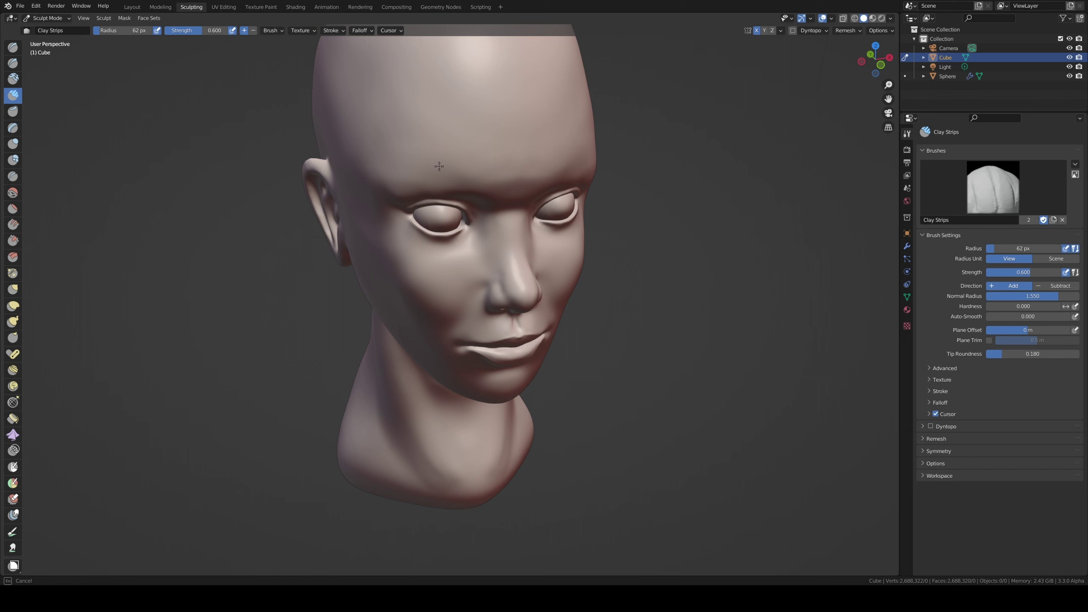
key("shift+s")
key("shift+f")
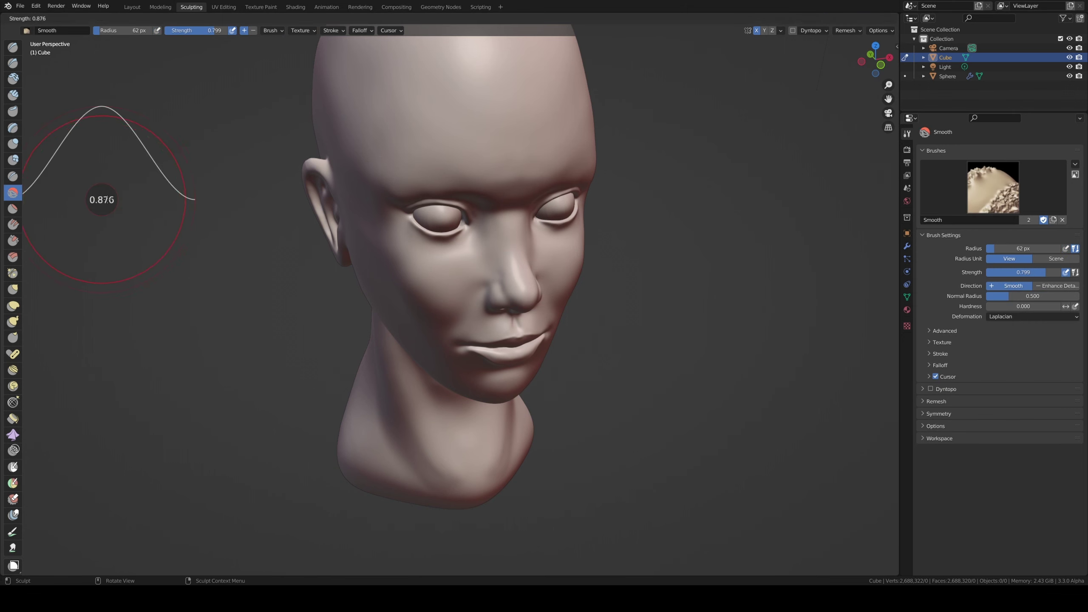
left_click(38, 86)
- Review both sides of the head, setting the brush radius to 47 px, then 76 px
mouse_move(429, 167)
middle_mouse_down()
mouse_move(531, 166)
mouse_move(460, 174)
middle_mouse_up()
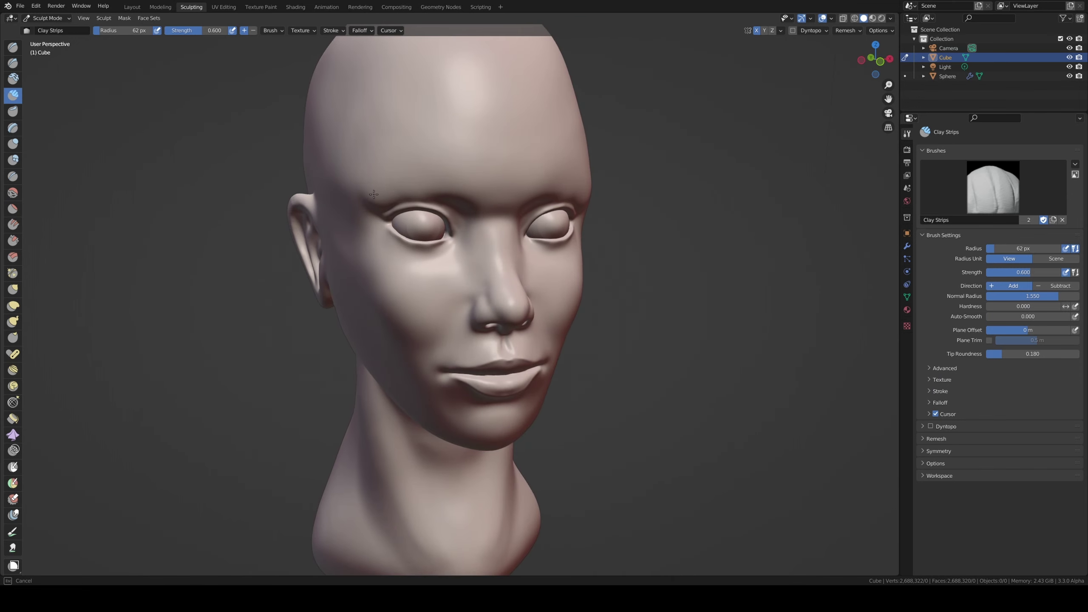
key("f")
left_click(430, 165)
middle_click_drag(523, 172, 590, 185)
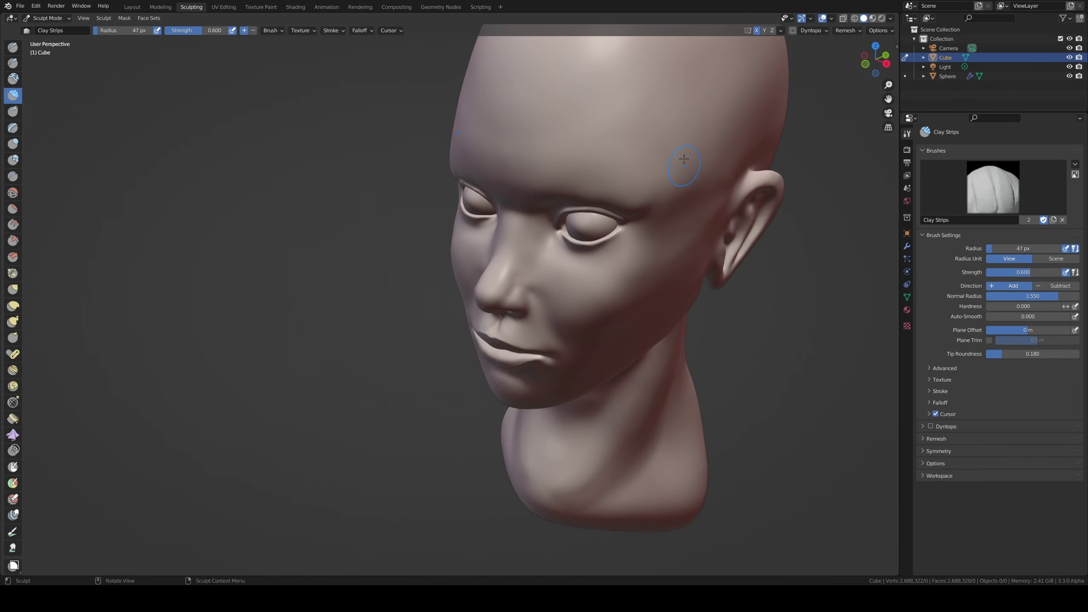
mouse_move(684, 159)
middle_mouse_down("alt")
mouse_move(444, 289)
mouse_move(593, 386)
middle_mouse_up("alt")
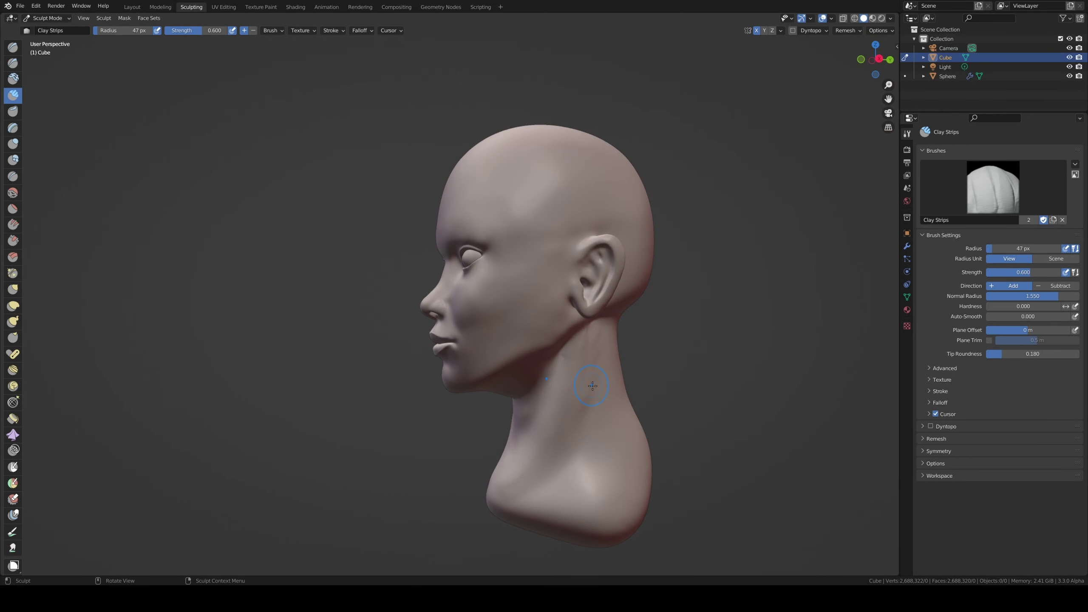
key("f")
middle_click_drag(600, 389, 553, 417)
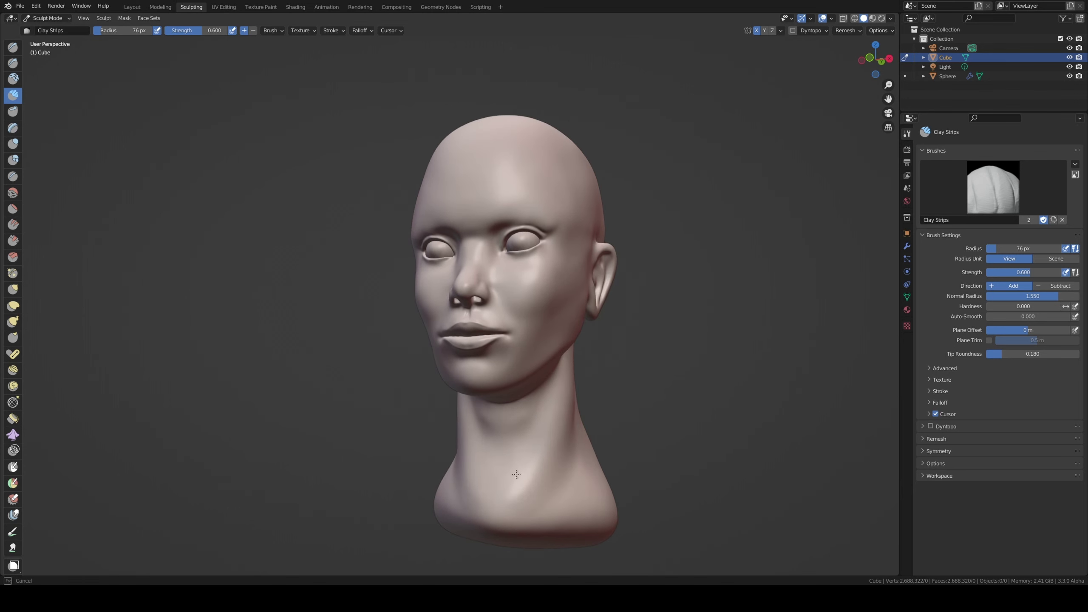
left_click(496, 457)
- From the front view, pull the neck base and reshape the neck sides symmetrically with Grab
key("KP_1")
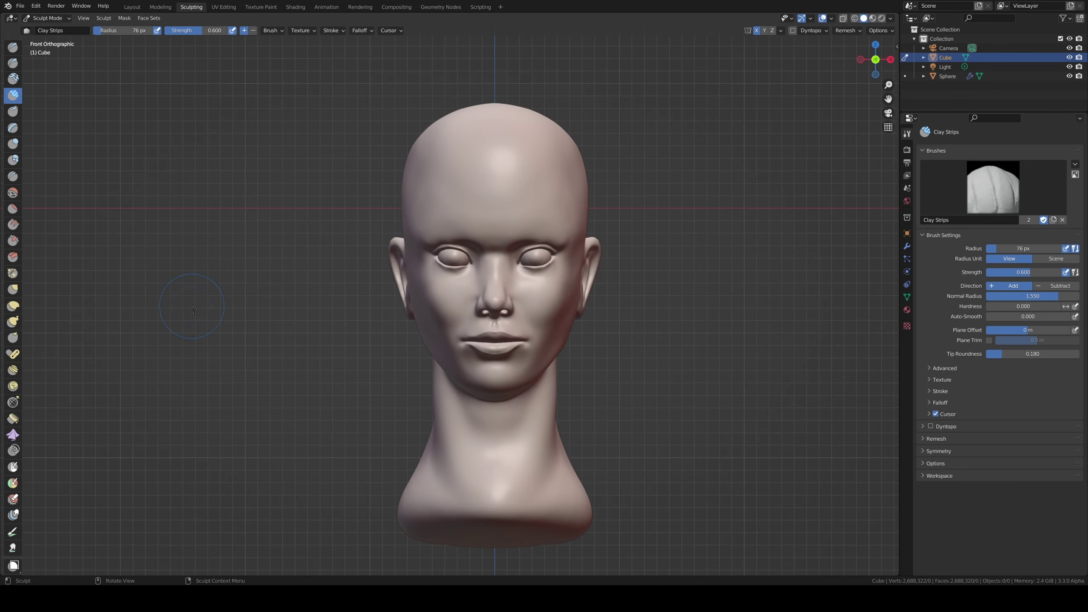
left_click(12, 289)
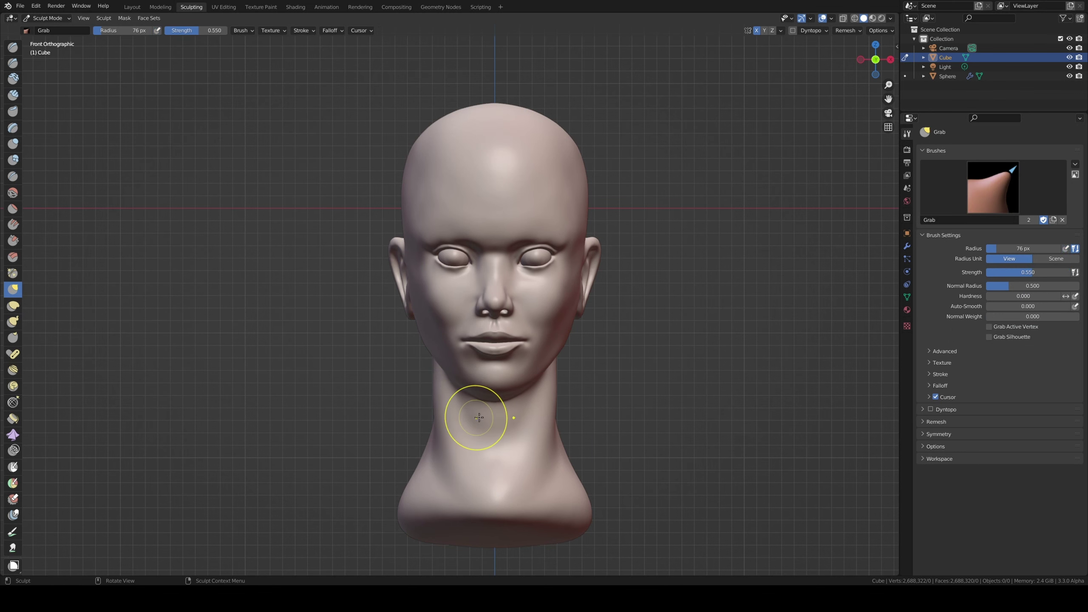
left_click(608, 493)
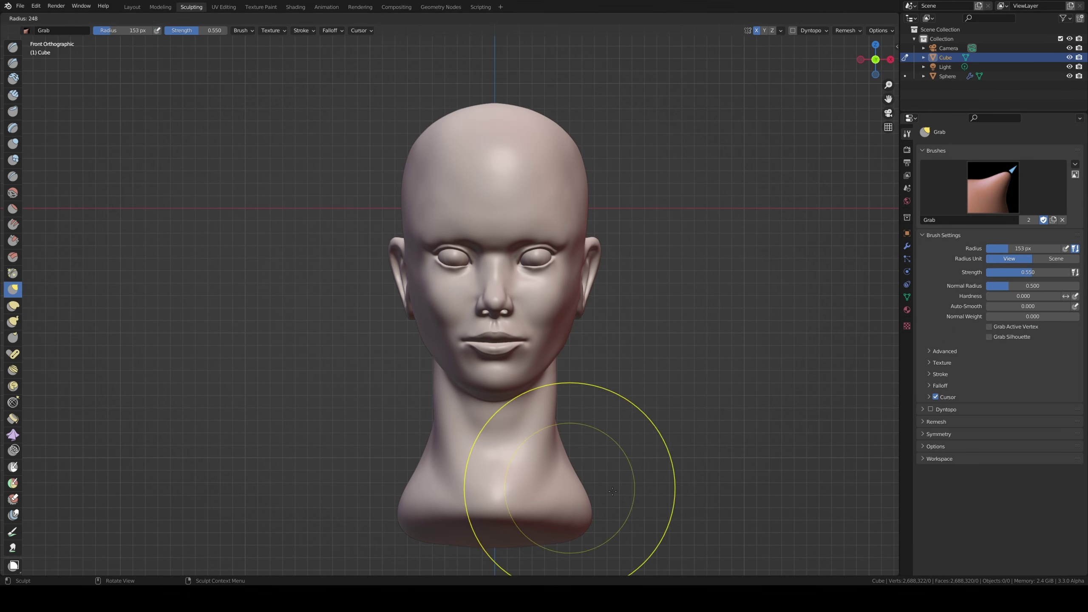
left_click_drag(584, 510, 606, 515)
key("f")
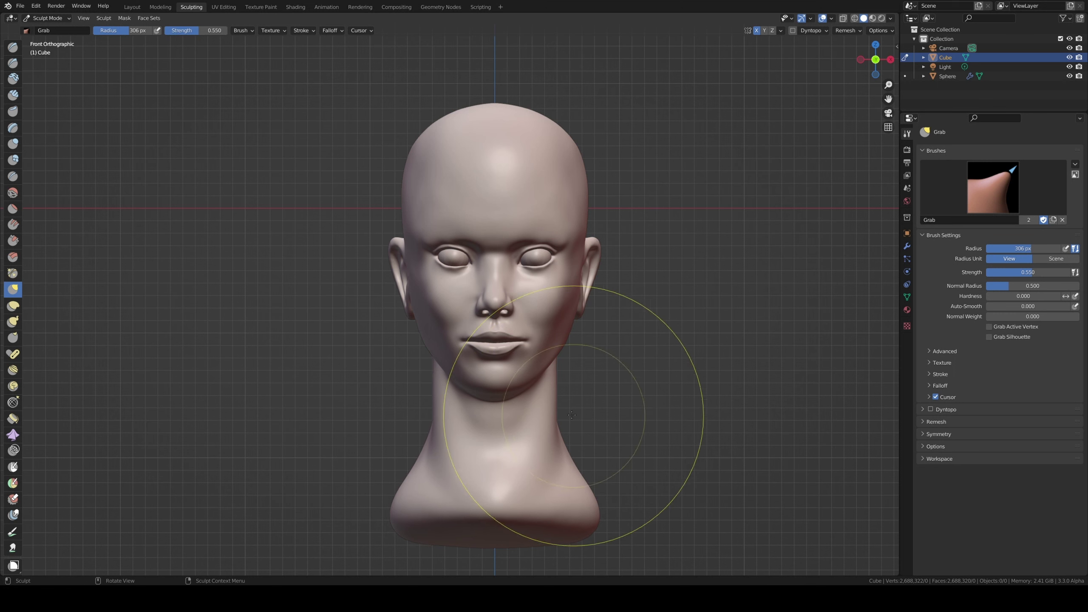
left_click(568, 376)
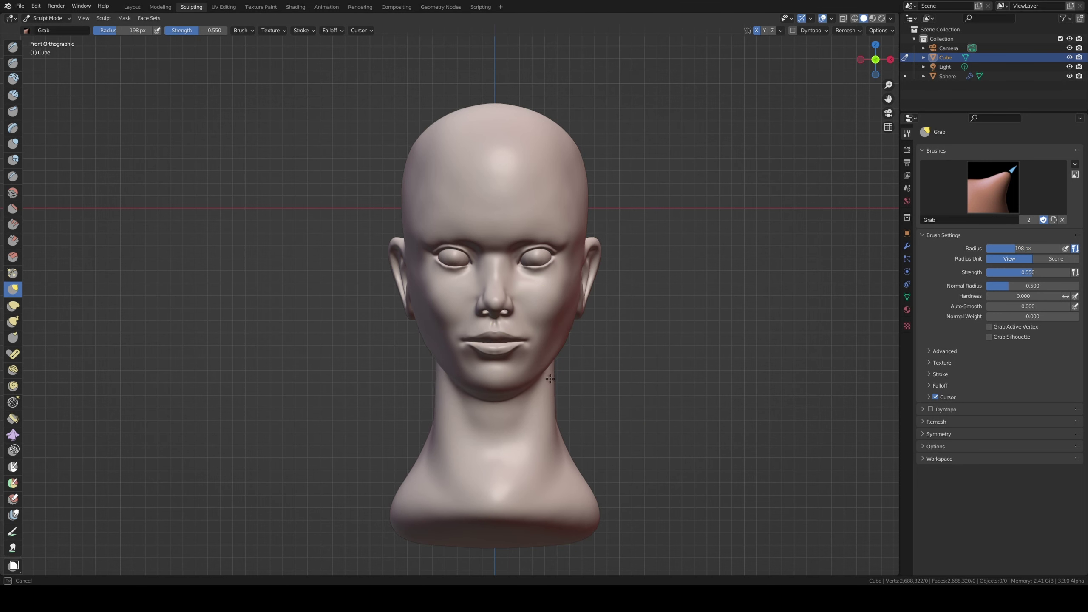
mouse_move(549, 378)
left_mouse_down()
mouse_move(570, 389)
mouse_move(562, 540)
mouse_move(514, 527)
left_mouse_up()
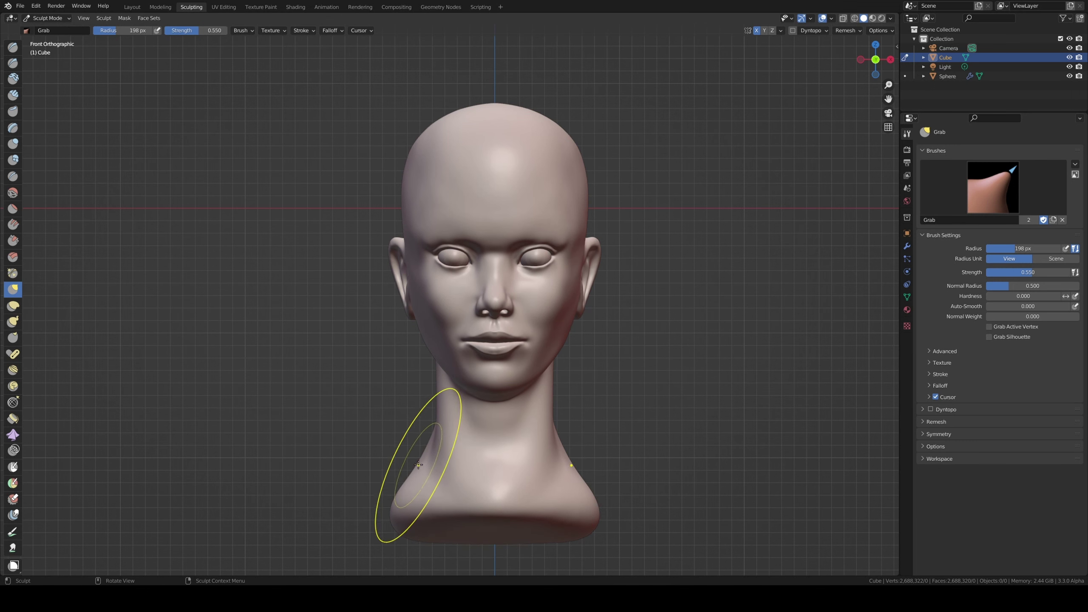
- Refine the left neck side with a 91 px Grab brush, then save head25.blend
key("f")
left_click(440, 462)
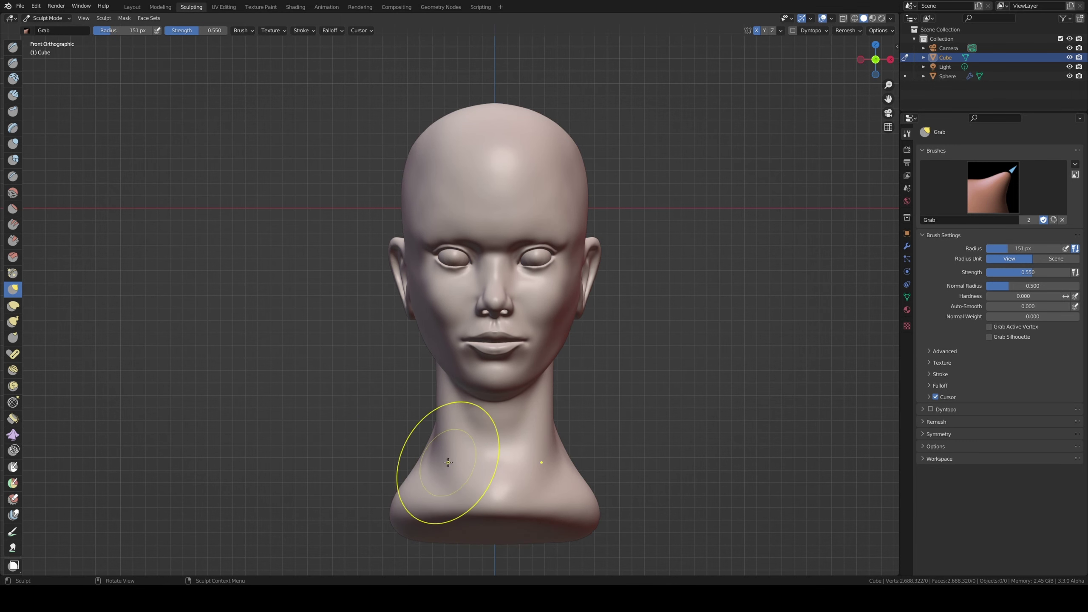
mouse_move(447, 462)
left_mouse_down()
mouse_move(436, 400)
mouse_move(450, 450)
left_mouse_up()
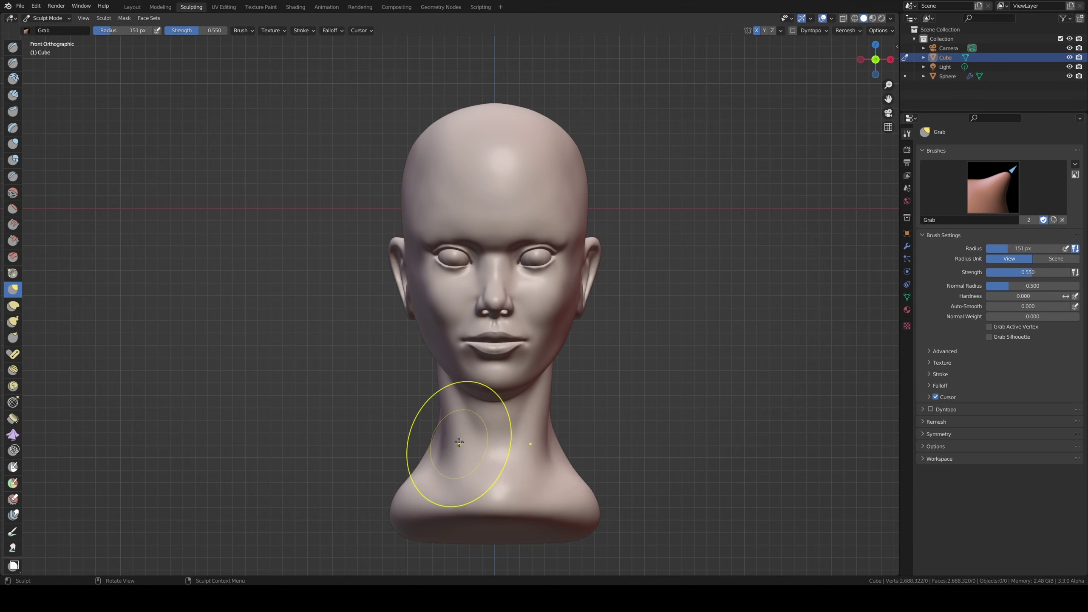
key("f")
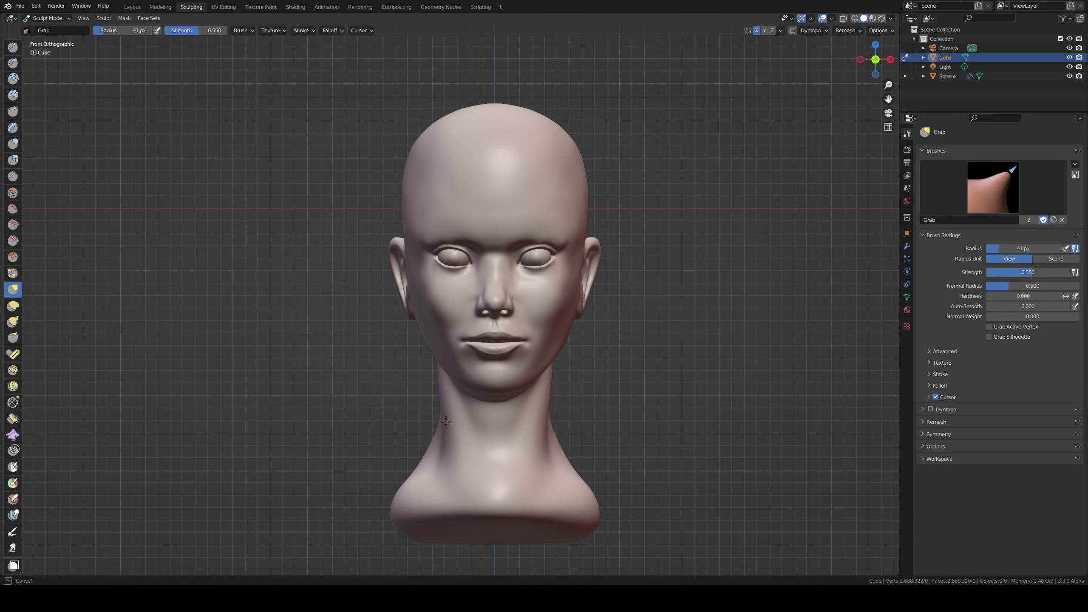
left_click(465, 457)
key("ctrl+s")
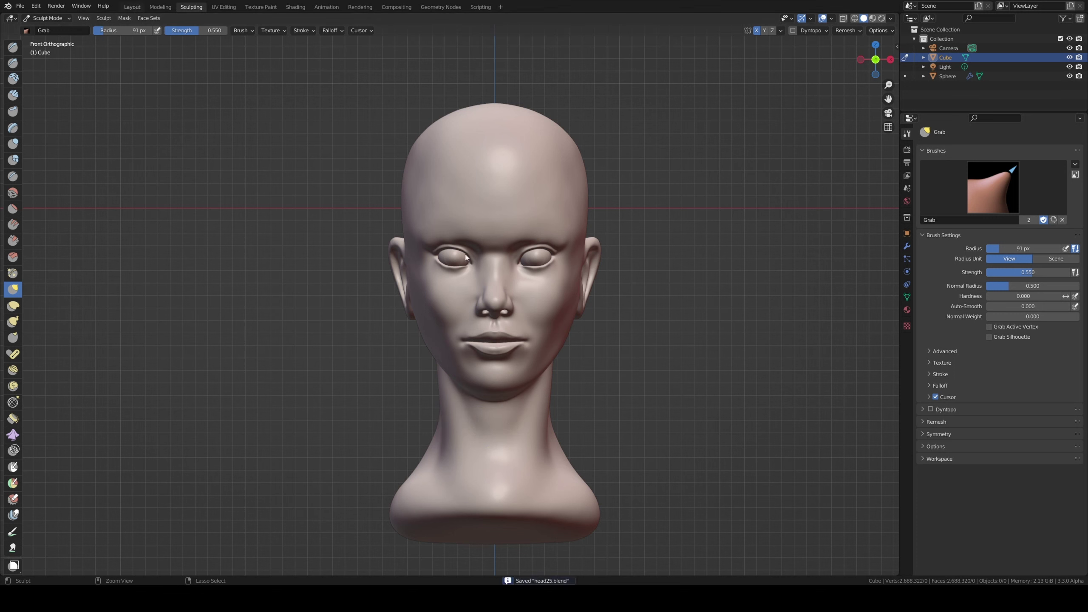
key("ctrl+Page_Up")
key("ctrl+Page_Up")
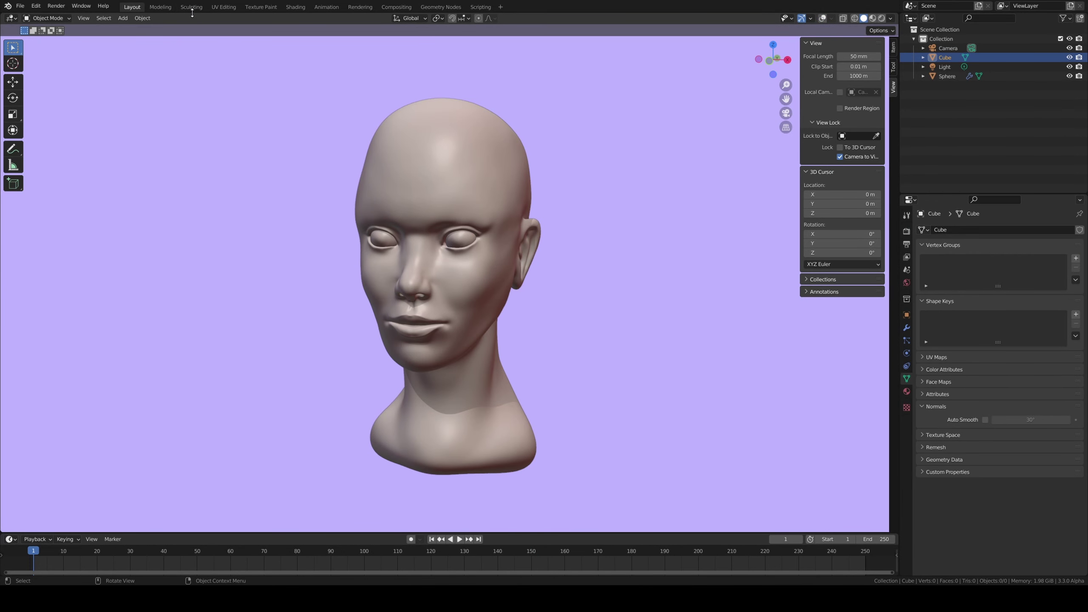
key("ctrl+Page_Down")
key("ctrl+Page_Down")
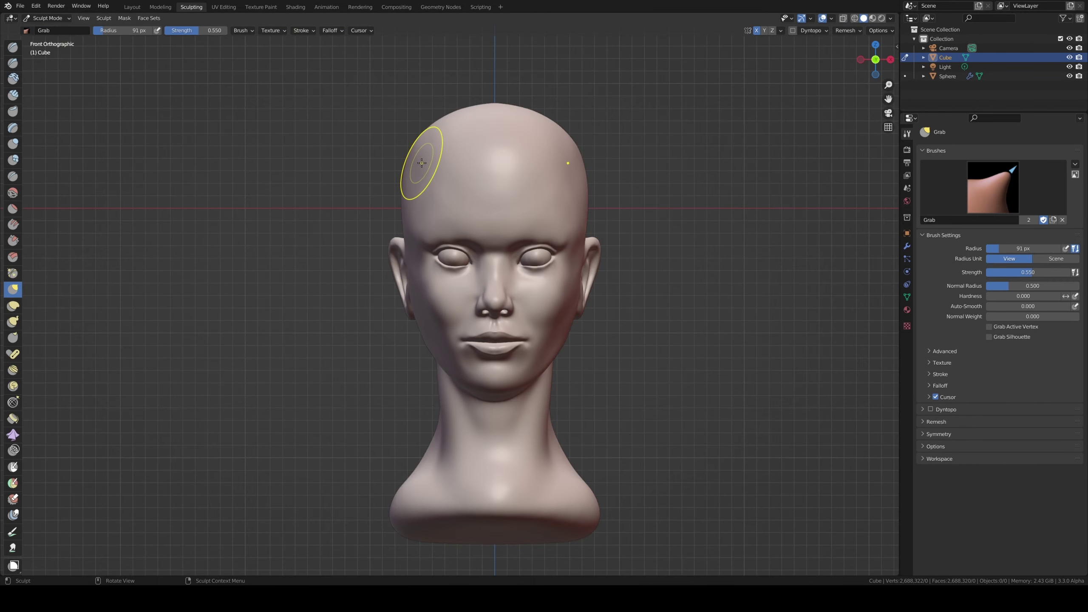
middle_click_drag(425, 165, 274, 193)
middle_click_drag(428, 240, 386, 212)
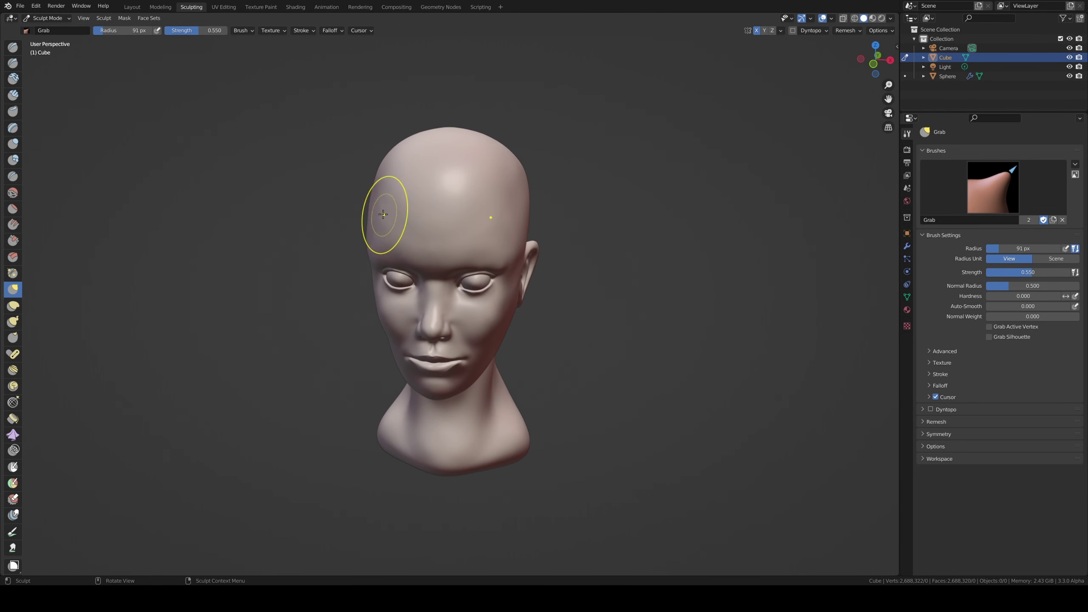
key("f")
left_click(377, 204)
mouse_move(376, 203)
middle_mouse_down()
mouse_move(420, 173)
mouse_move(376, 165)
mouse_move(413, 190)
middle_mouse_up()
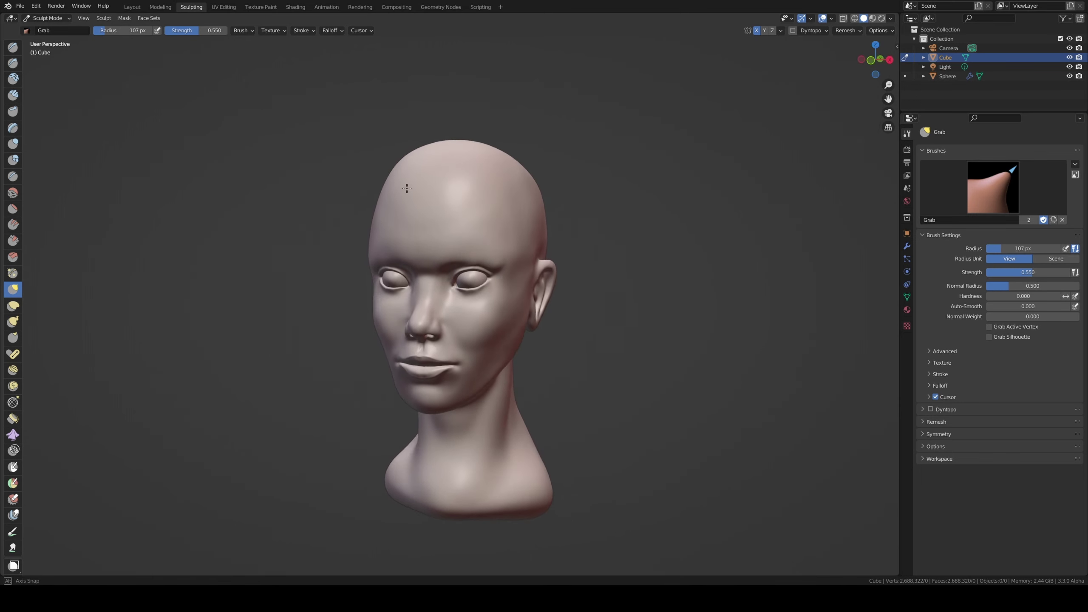
left_click(132, 7)
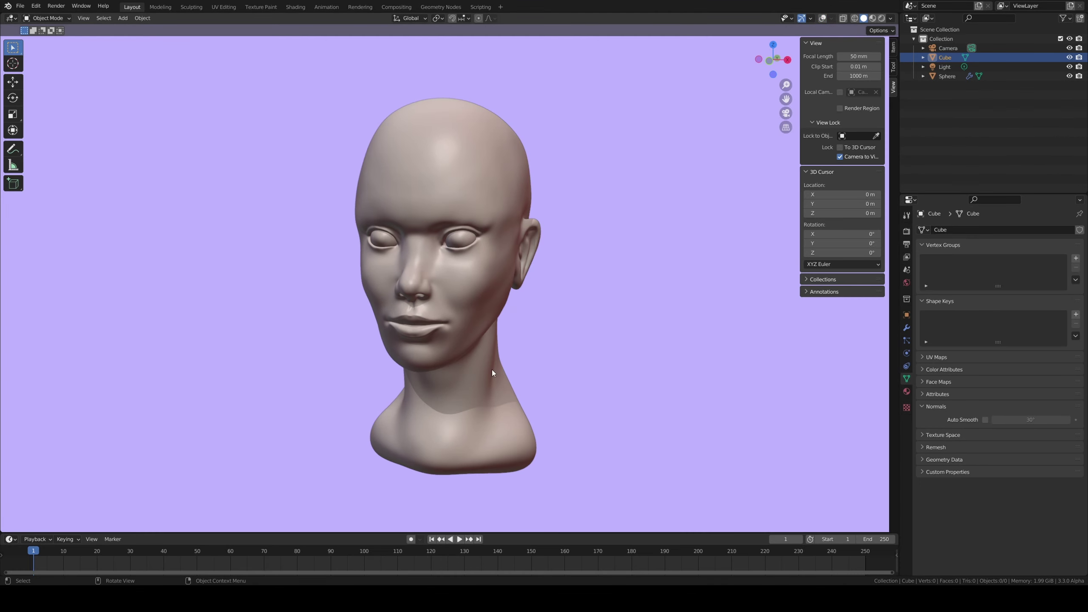
- In camera view with Lock Camera to View on, orbit and zoom to frame the bust face-on
middle_click_drag(454, 334, 525, 258)
key("n")
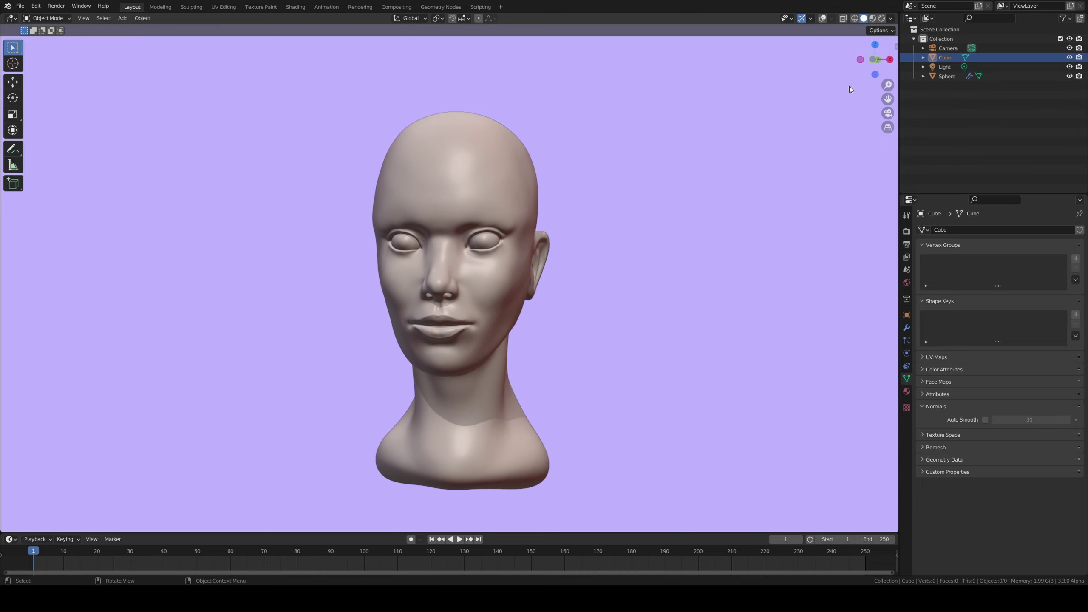
left_click(887, 113)
key("n")
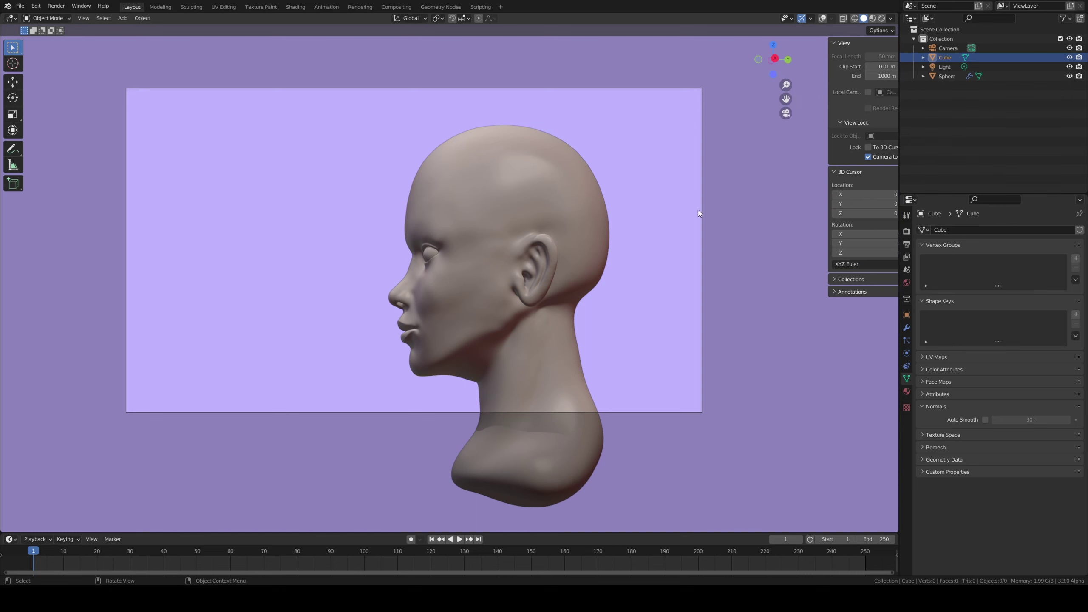
left_click(840, 156)
mouse_move(490, 232)
middle_mouse_down()
mouse_move(549, 234)
mouse_move(508, 241)
mouse_move(509, 231)
mouse_move(520, 247)
middle_mouse_up()
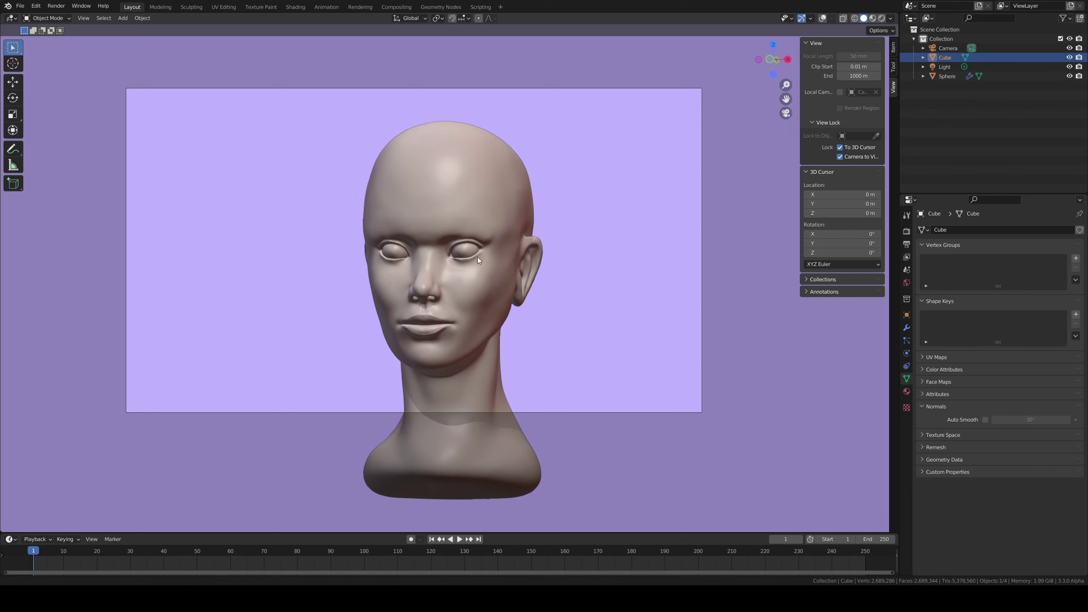
scroll(484, 250, "up", 2)
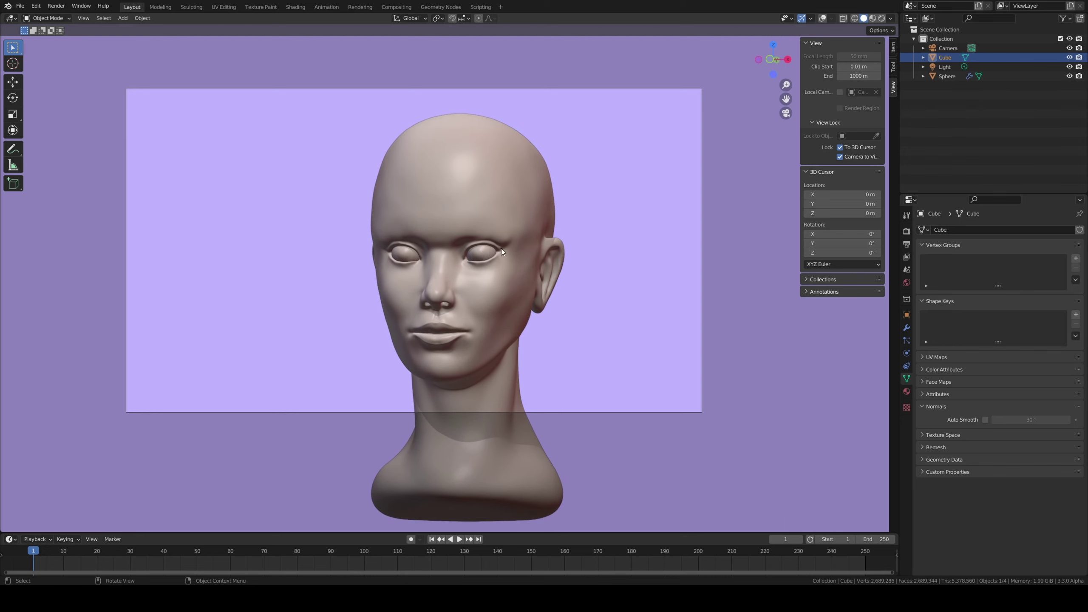
mouse_move(466, 257)
middle_mouse_down()
mouse_move(496, 253)
mouse_move(352, 286)
mouse_move(359, 281)
middle_mouse_up()
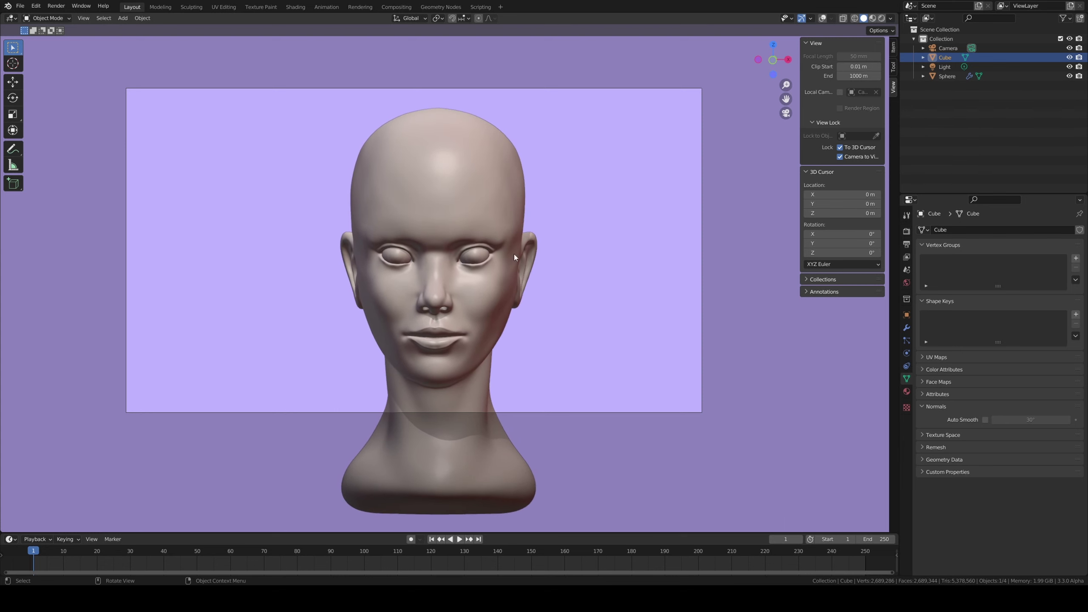
left_click(890, 20)
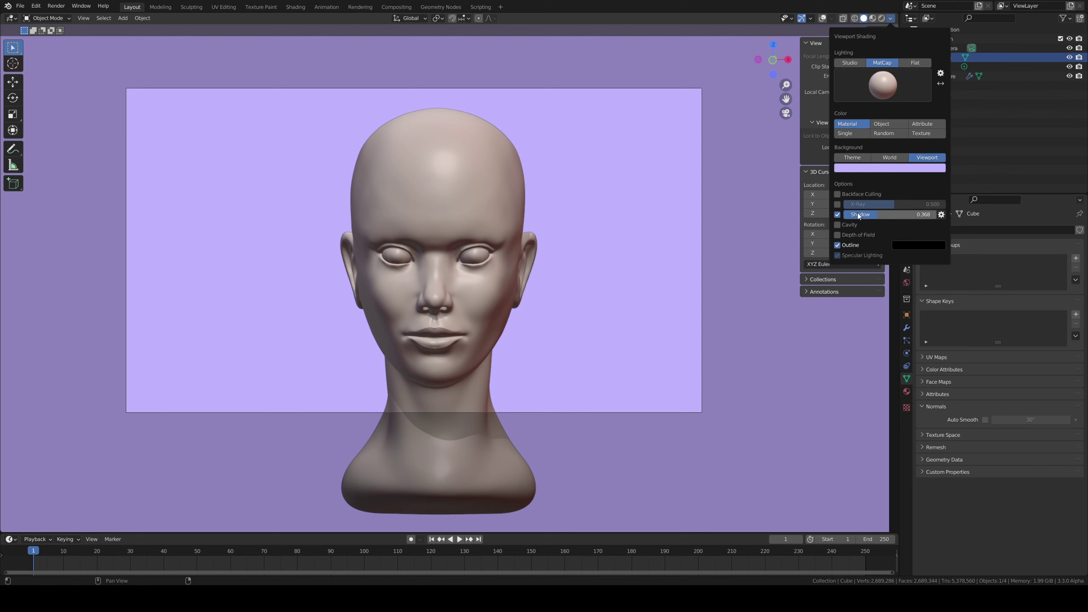
- Try lowering the shadow strength and moving the light, then switch viewport shadows off
mouse_move(851, 214)
left_mouse_down()
mouse_move(829, 214)
mouse_move(938, 226)
mouse_move(876, 220)
left_mouse_up()
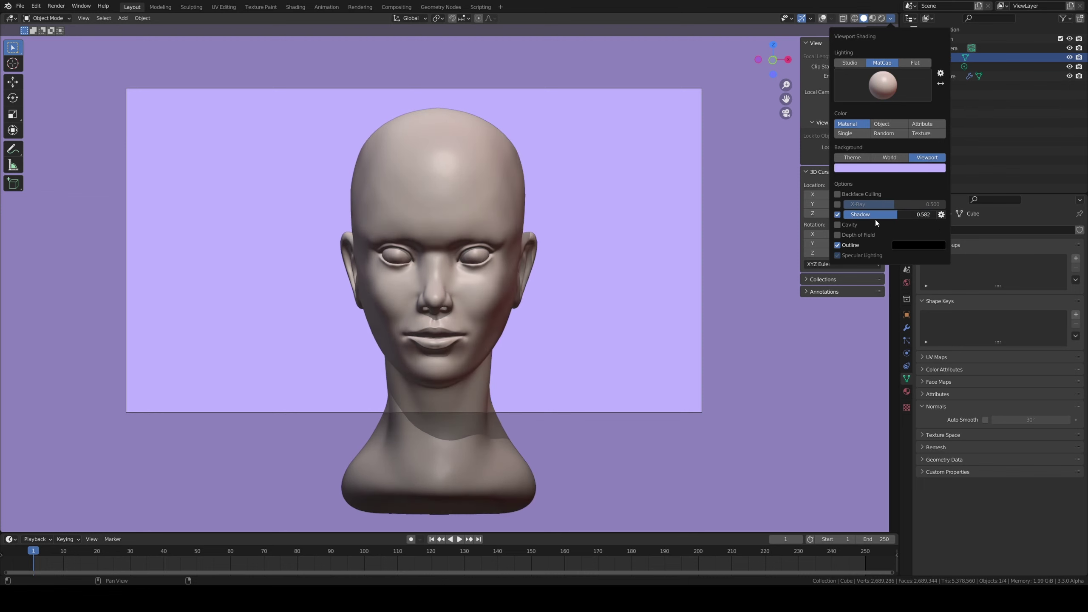
mouse_move(941, 214)
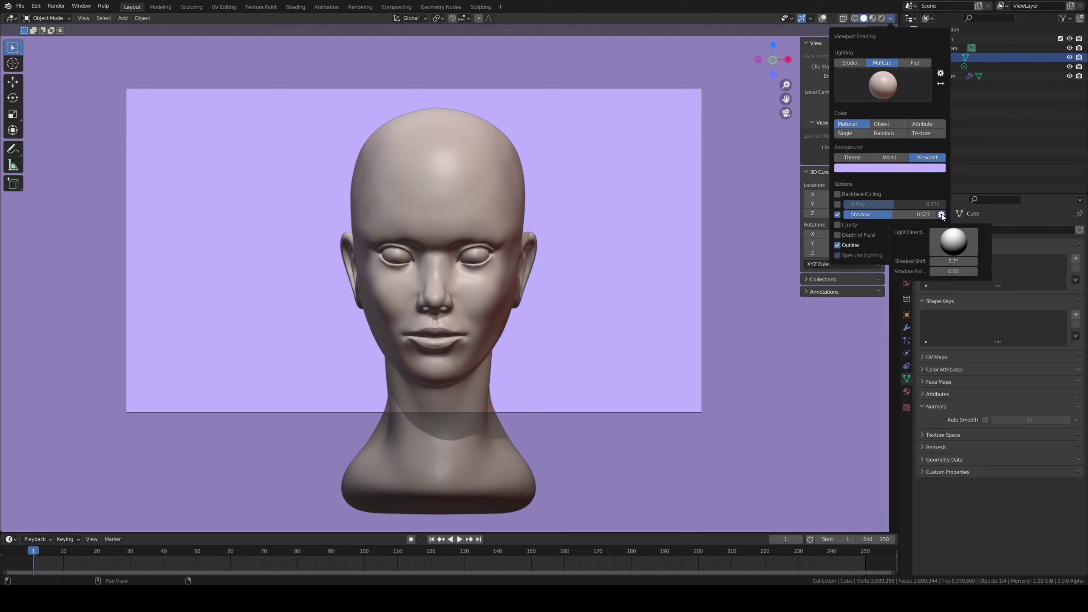
mouse_move(939, 240)
left_mouse_down()
mouse_move(909, 235)
mouse_move(976, 244)
mouse_move(982, 232)
mouse_move(965, 227)
mouse_move(949, 235)
mouse_move(997, 249)
mouse_move(975, 239)
mouse_move(991, 269)
mouse_move(940, 226)
mouse_move(921, 231)
mouse_move(884, 206)
mouse_move(880, 222)
left_mouse_up()
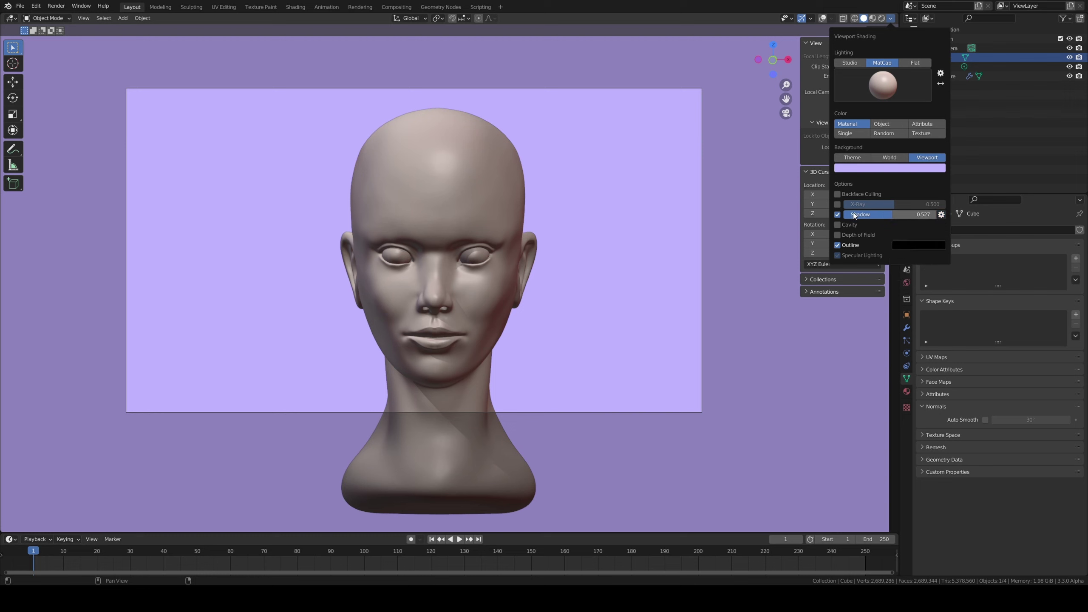
left_click(837, 214)
left_click(838, 214)
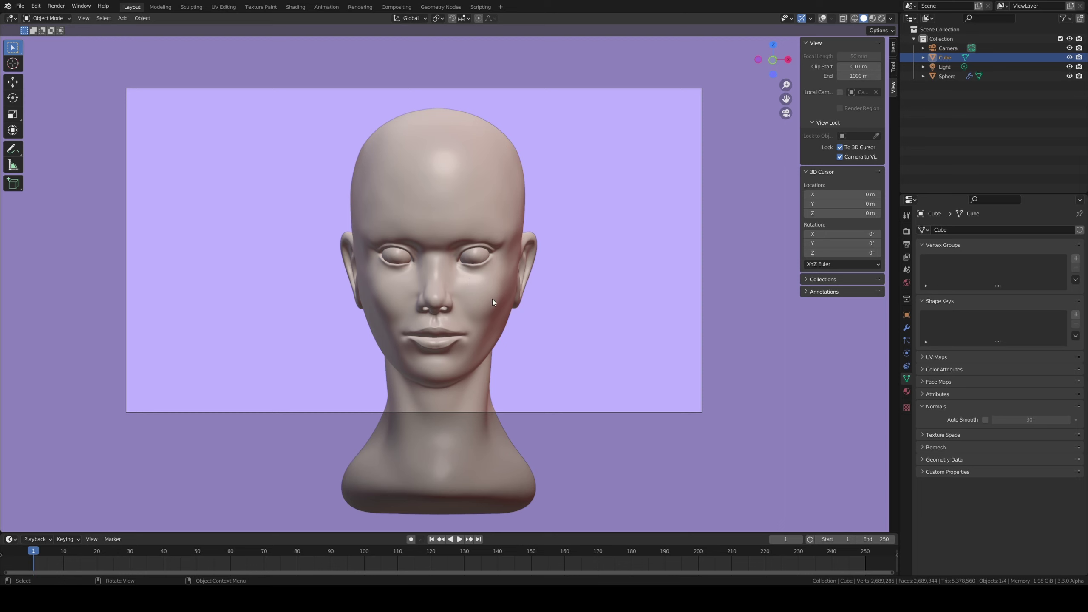
- Zoom and pan the camera frame to a close-up of the face, reselect the head, save head25.blend
scroll(516, 293, "up", 2)
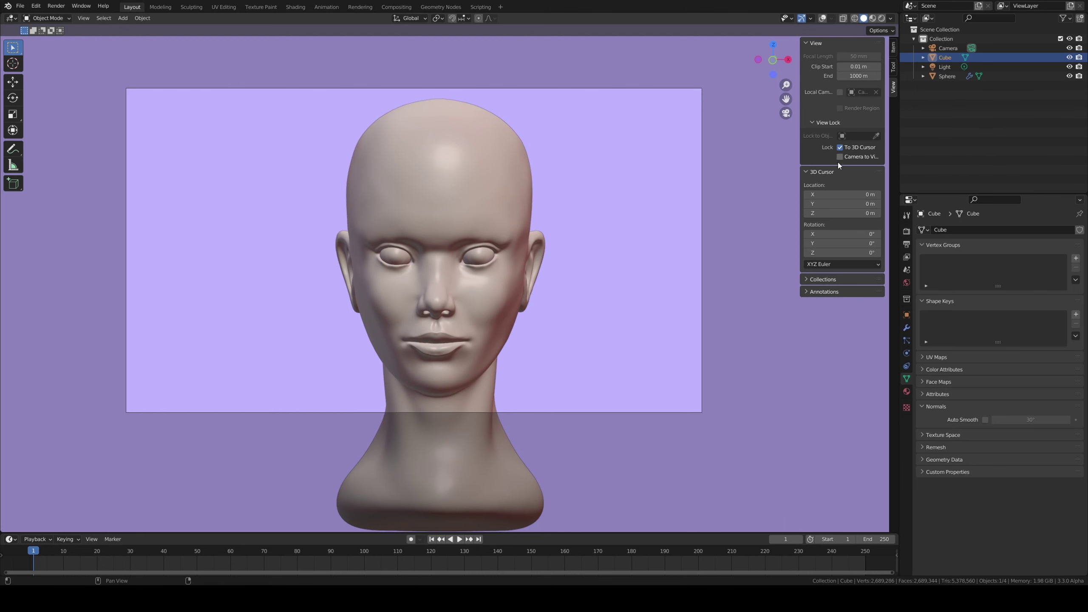
scroll(527, 255, "up", 2)
scroll(531, 233, "up", 2)
middle_click_drag(528, 257, 545, 276, "shift")
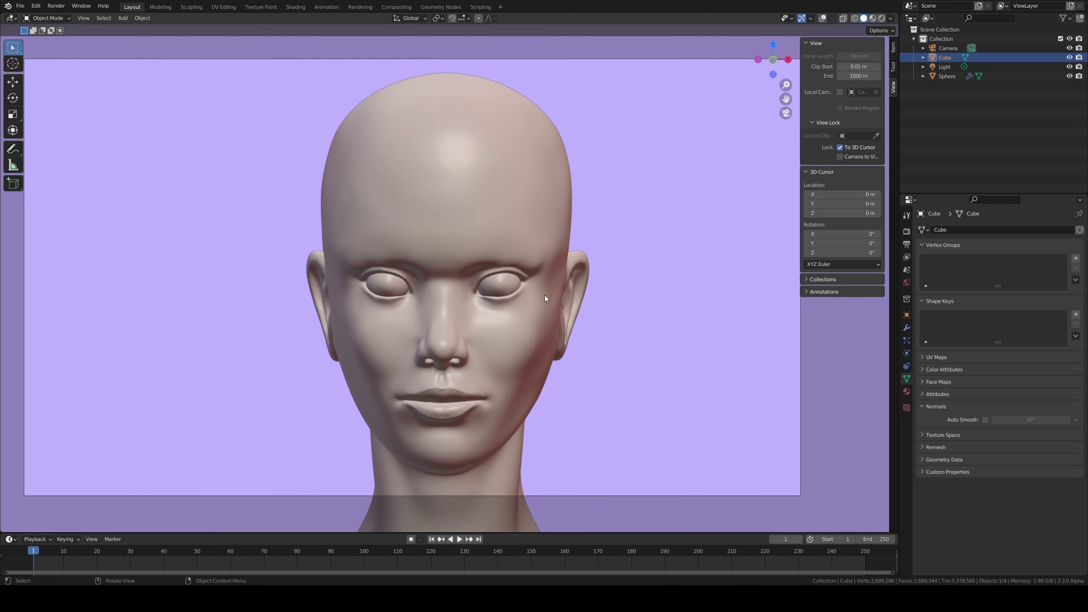
left_click(518, 289)
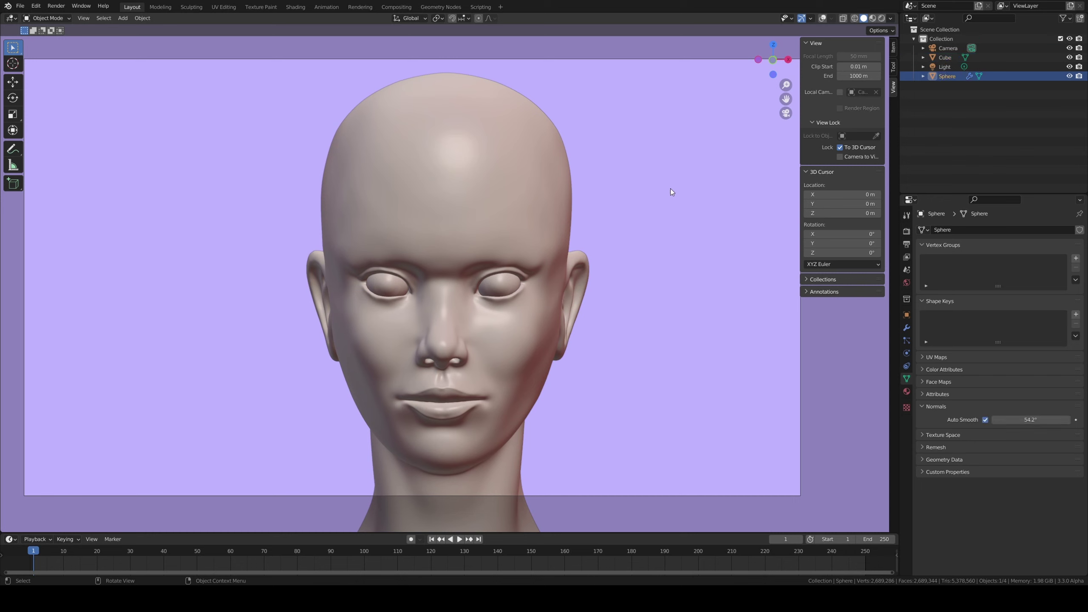
left_click(530, 220)
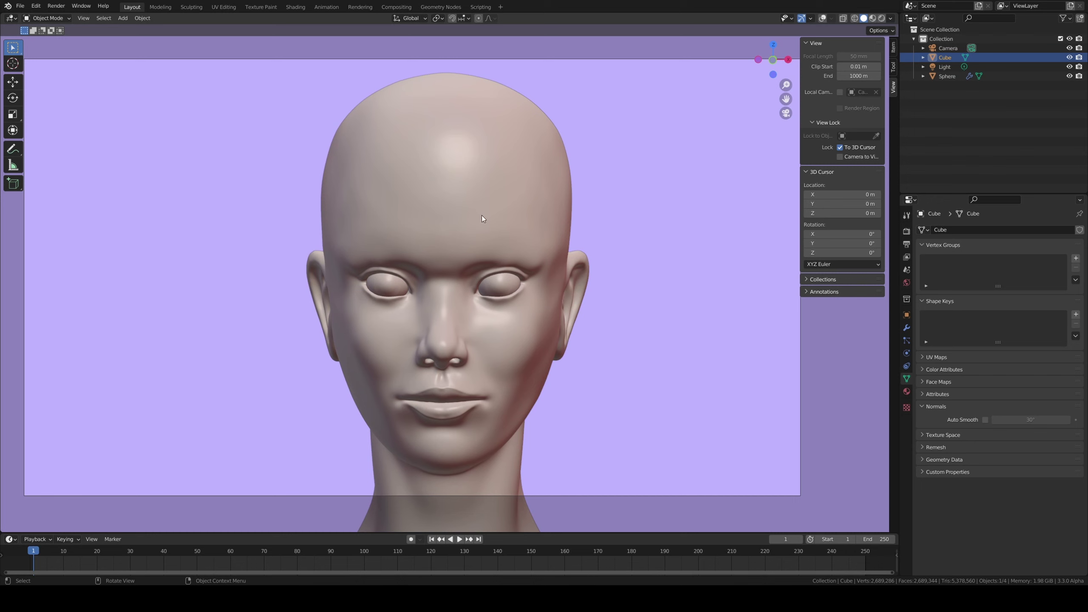
key("ctrl+s")
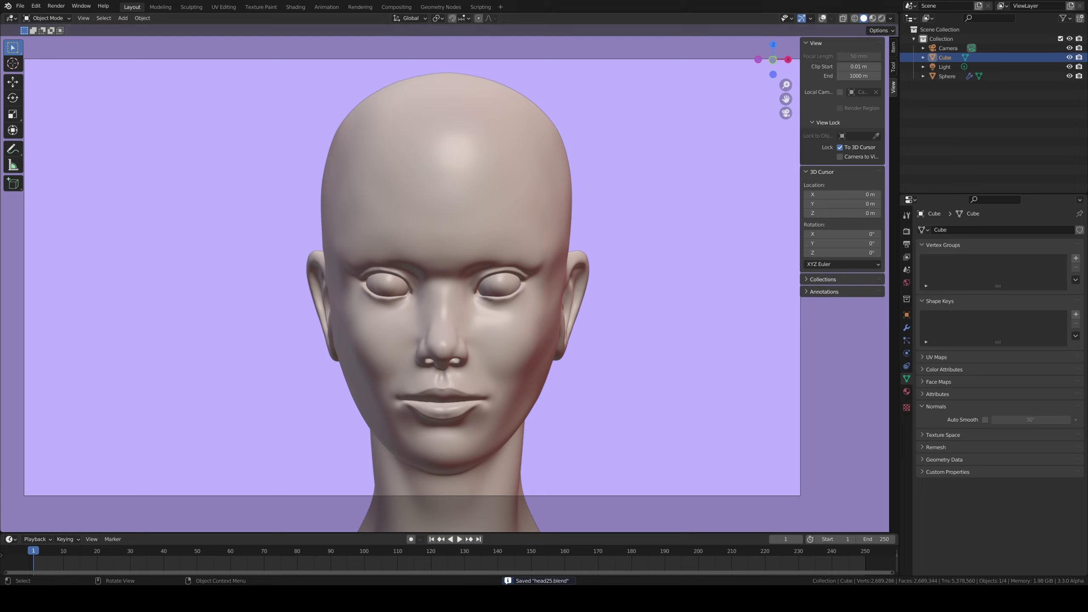